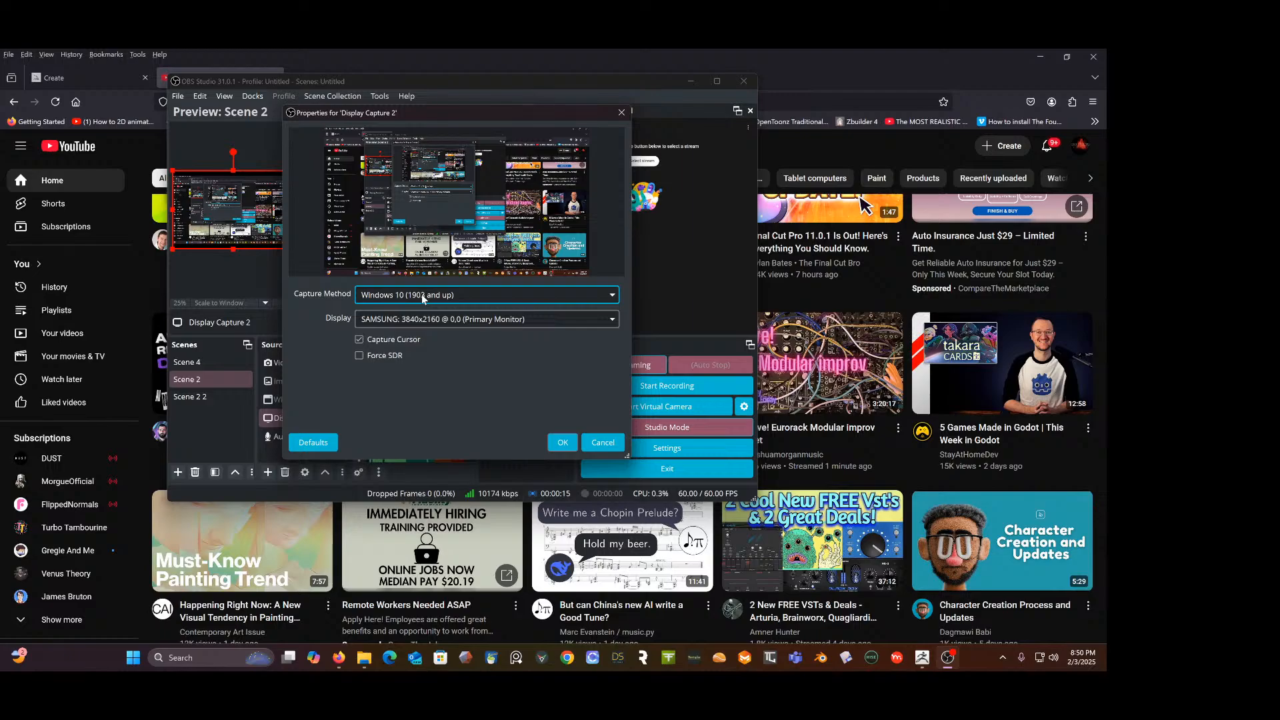
- Set the display capture source to record the Kamvas Pro 1920x1080 monitor
click(416, 319)
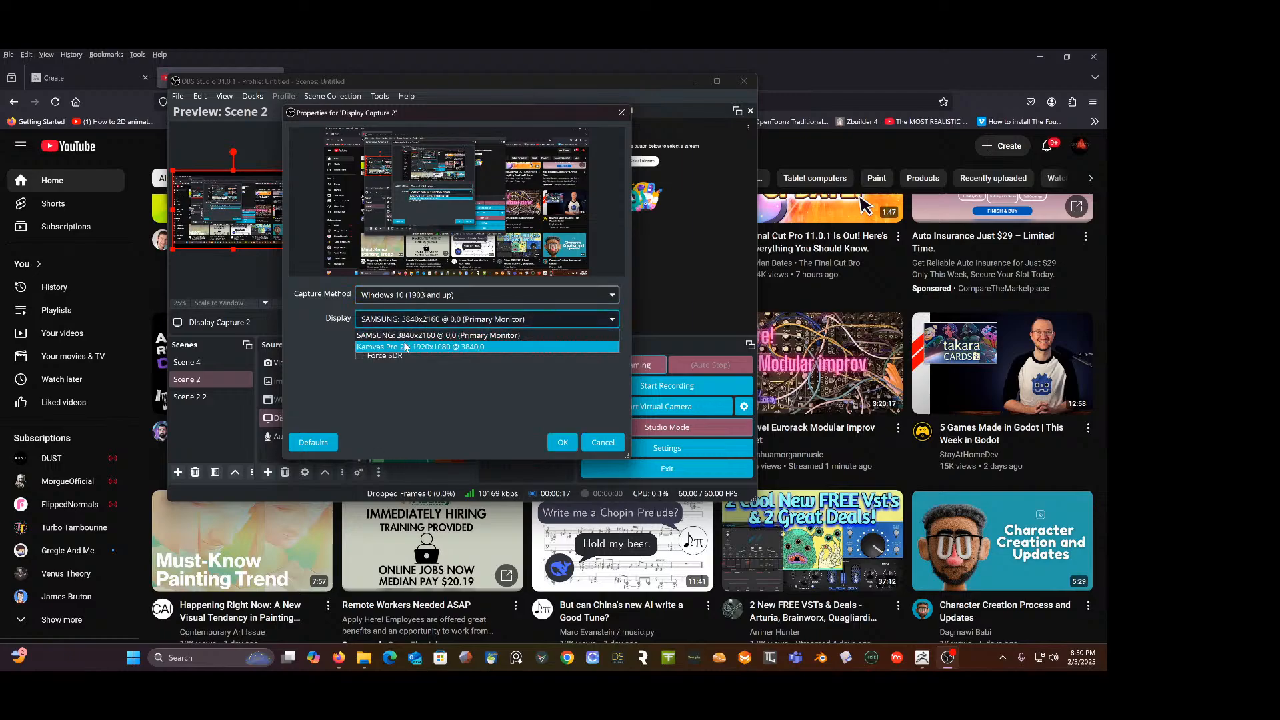
click(408, 347)
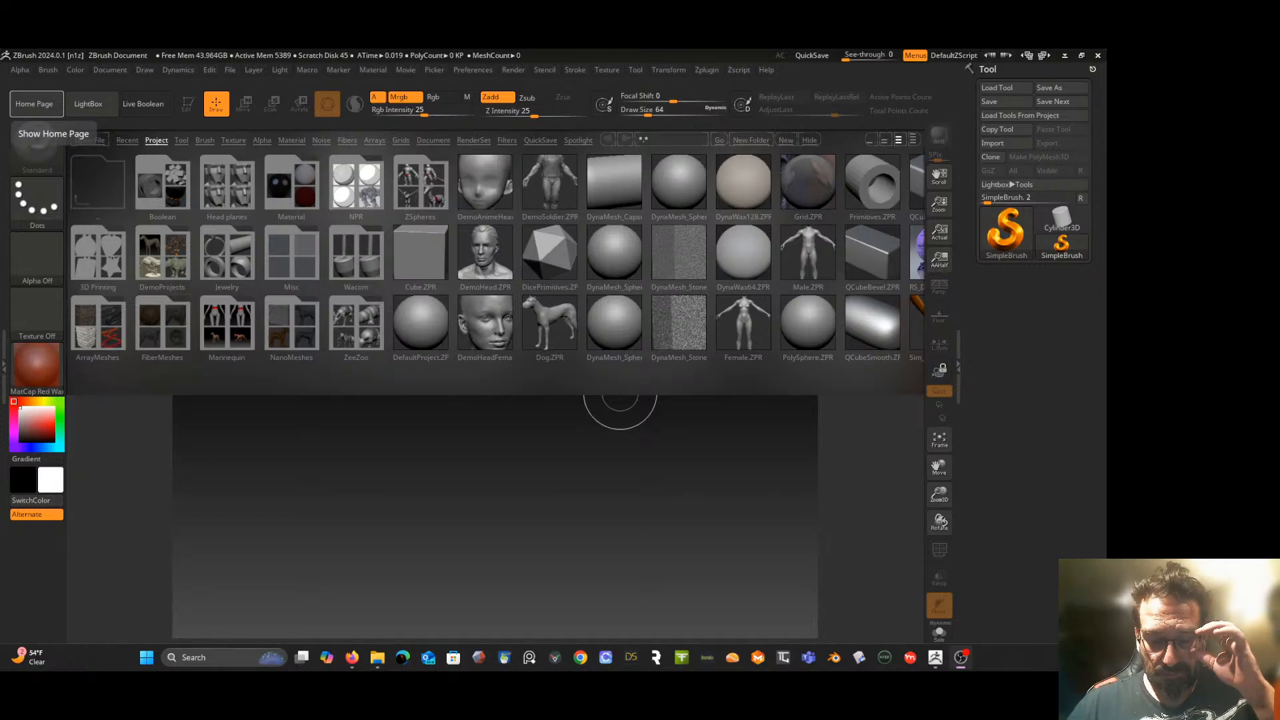
- Open the DefaultProject.ZPR sphere project in ZBrush
double_click(421, 323)
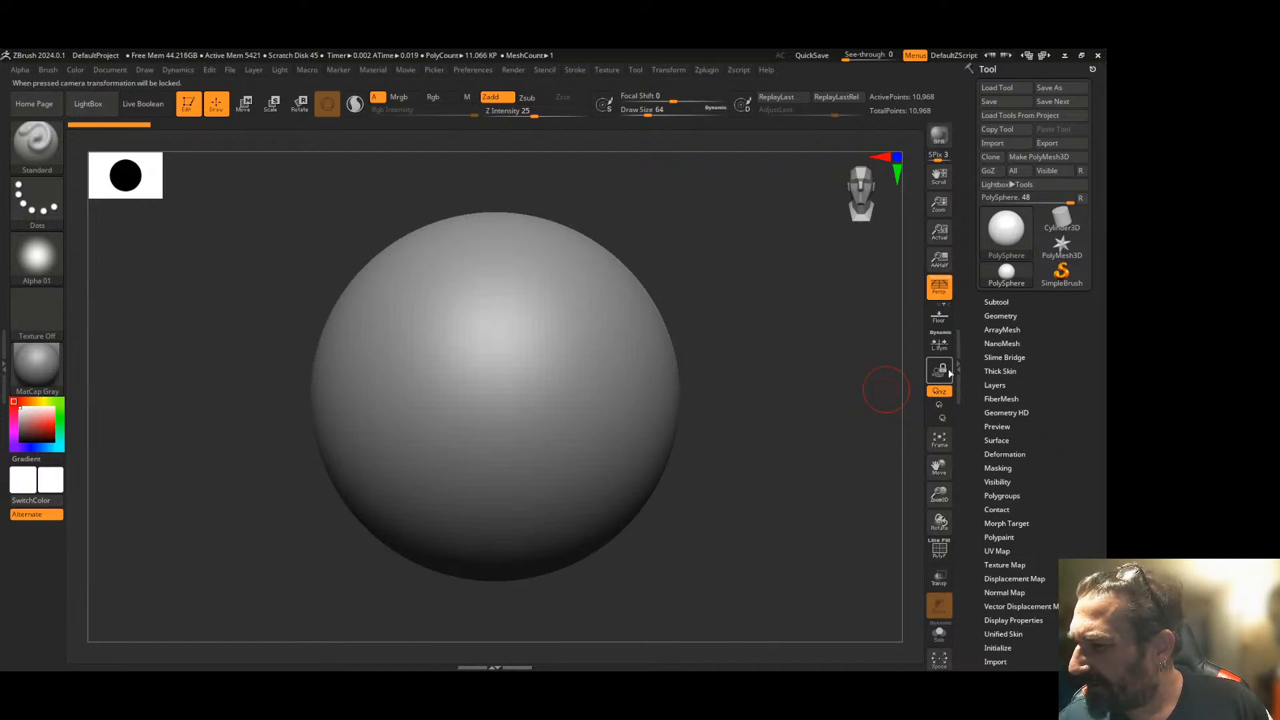
drag(938, 494, 935, 455)
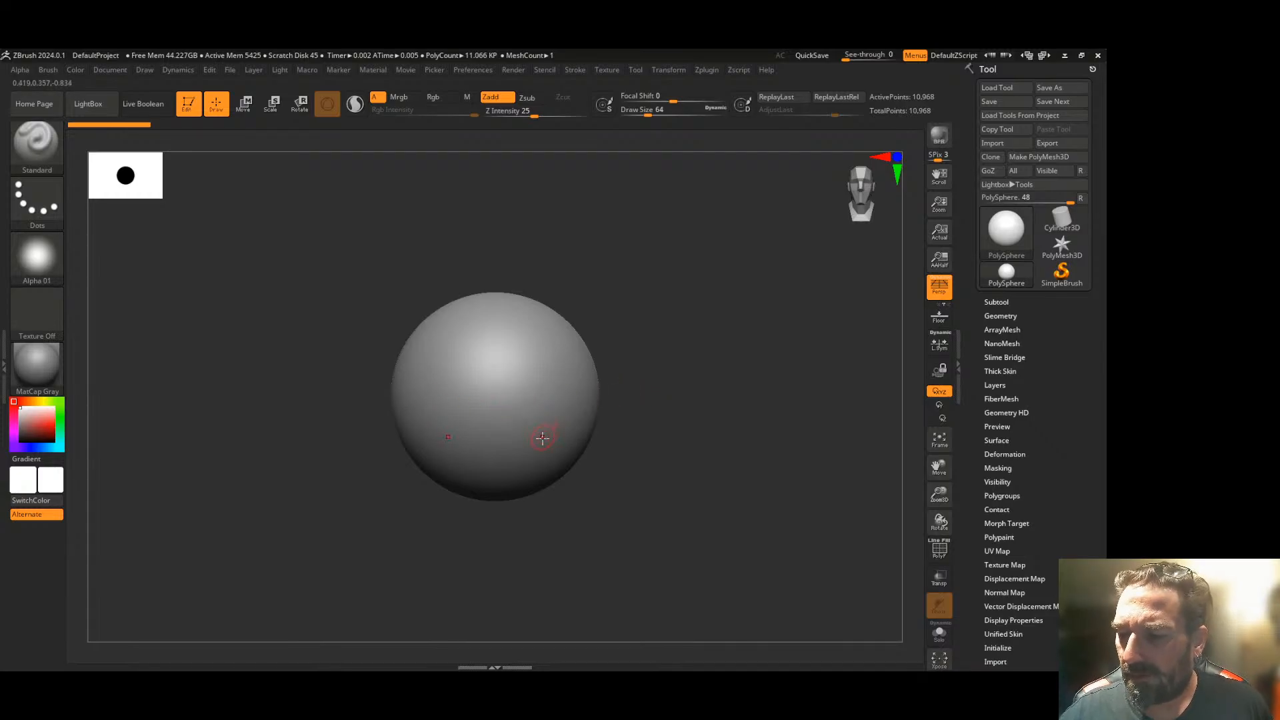
- Sculpt small raised bumps around the lower part of the sphere with the Standard brush
drag(548, 455, 548, 458)
drag(642, 426, 603, 436)
mouse_move(715, 452)
mouse_down()
mouse_move(760, 449)
mouse_move(729, 446)
mouse_up()
drag(655, 472, 657, 470)
mouse_move(717, 501)
mouse_down()
mouse_move(691, 512)
mouse_move(740, 500)
mouse_up()
mouse_move(638, 469)
mouse_down()
mouse_move(677, 449)
mouse_move(663, 463)
mouse_up()
mouse_move(707, 510)
mouse_down()
mouse_move(772, 484)
mouse_move(734, 502)
mouse_move(711, 491)
mouse_move(729, 475)
mouse_up()
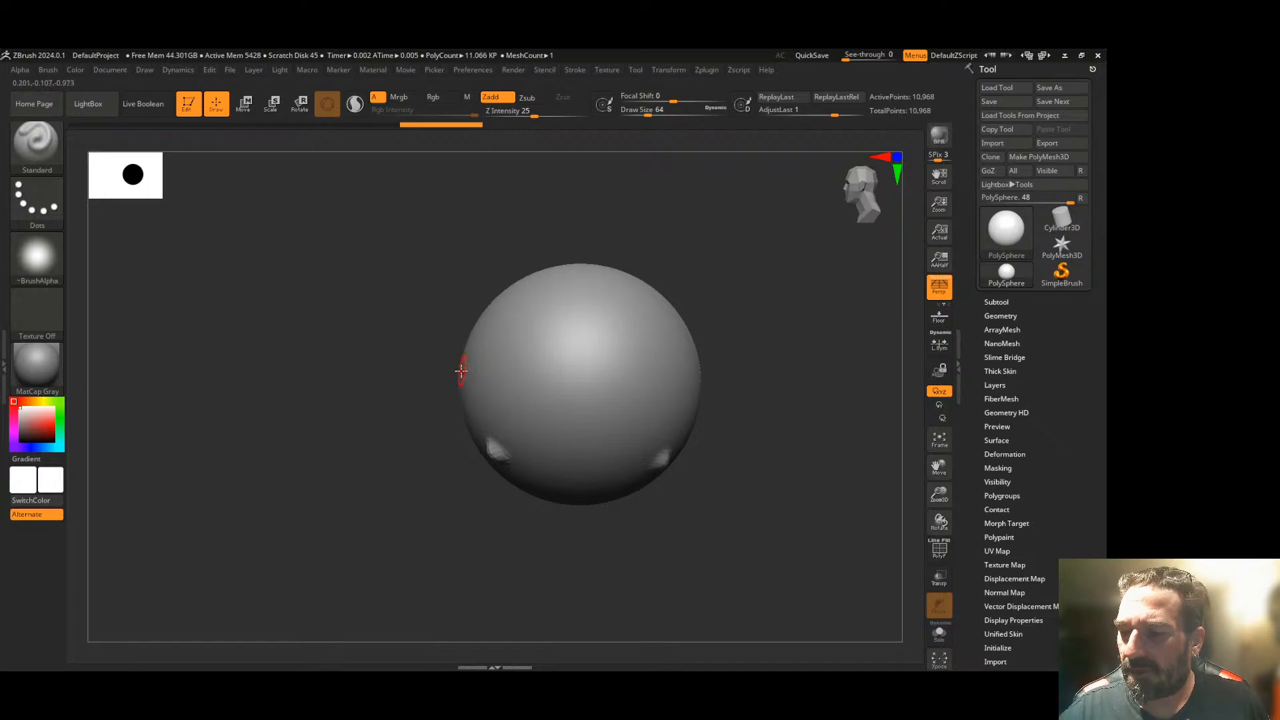
- Sculpt a raised horizontal ridge around the middle of the sphere with the Standard brush
mouse_move(477, 372)
mouse_down()
mouse_move(727, 369)
mouse_move(751, 423)
mouse_move(800, 440)
mouse_move(572, 403)
mouse_up()
drag(654, 391, 527, 386)
drag(354, 342, 416, 334)
drag(514, 328, 717, 391)
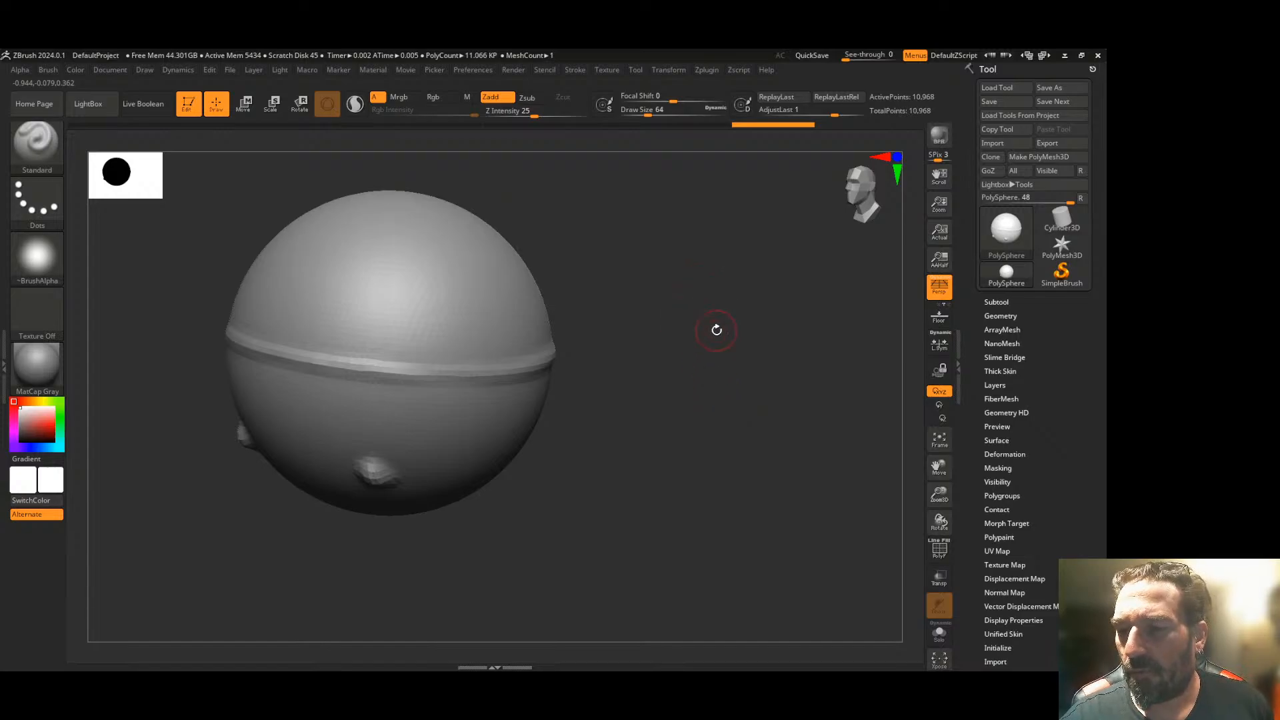
drag(940, 500, 941, 469)
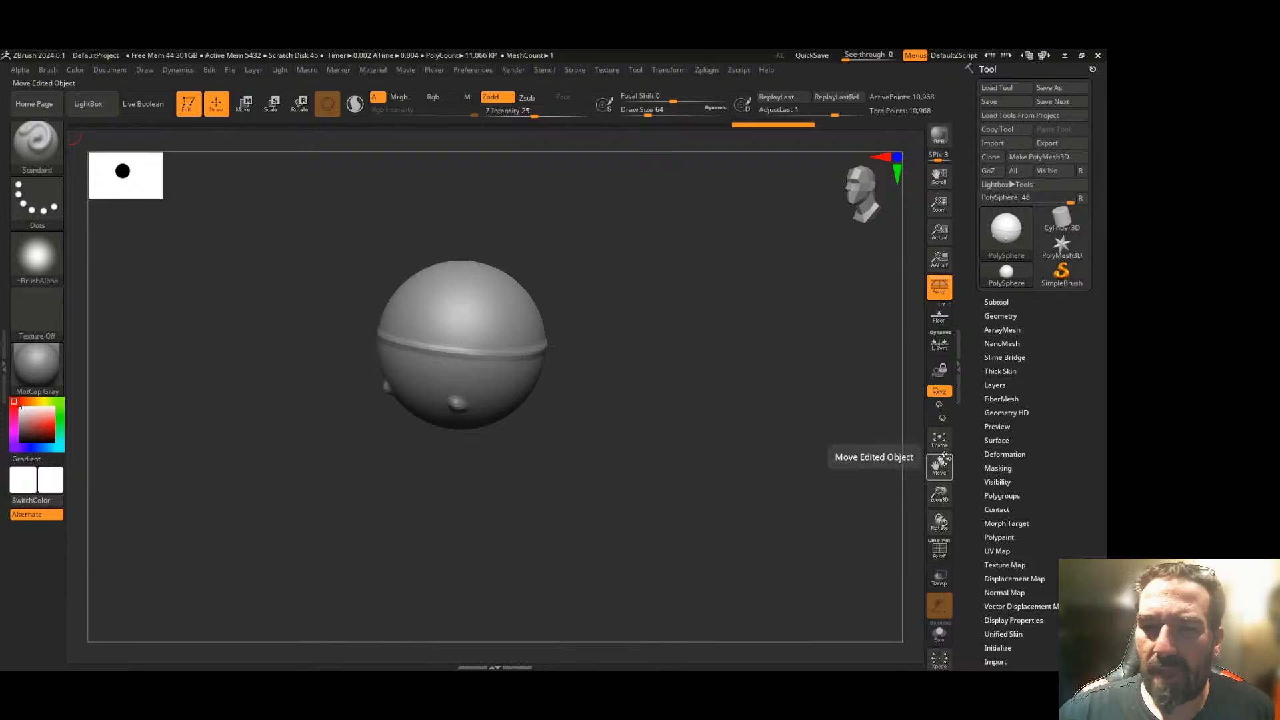
- Paint a mask around the front pair of bumps and invert it so only those areas stay editable
drag(614, 352, 631, 332)
key(ctrl)
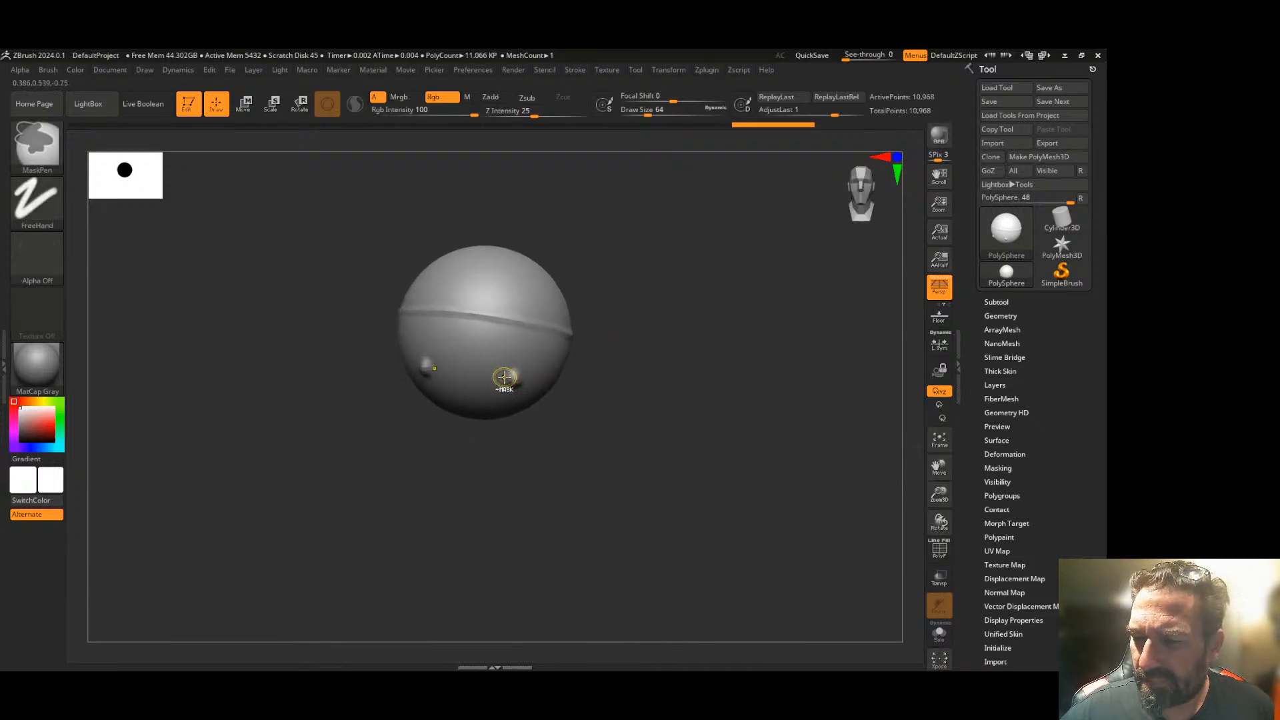
ctrl+drag(509, 374, 524, 385)
mouse_move(650, 370)
mouse_down()
mouse_move(683, 366)
mouse_move(613, 378)
mouse_up()
ctrl+click(640, 405)
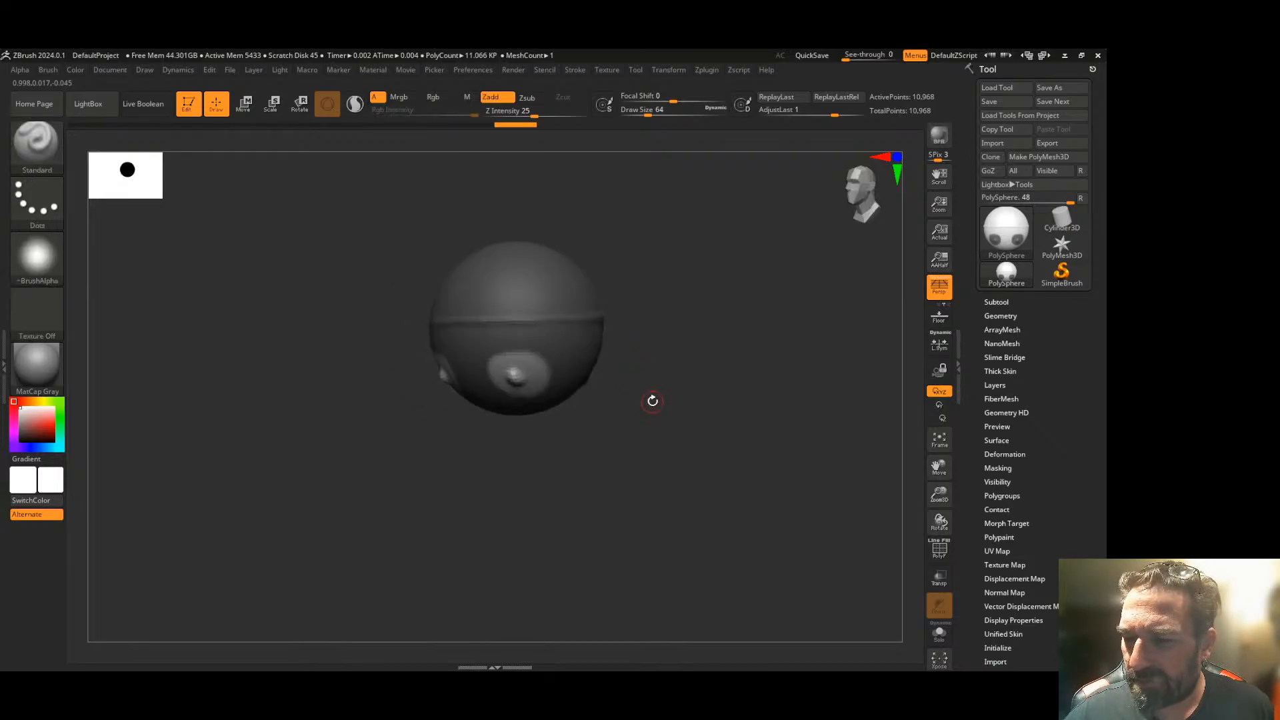
- Pull the unmasked front bumps out into legs using the Move brush at a draw size of about 331
click(37, 143)
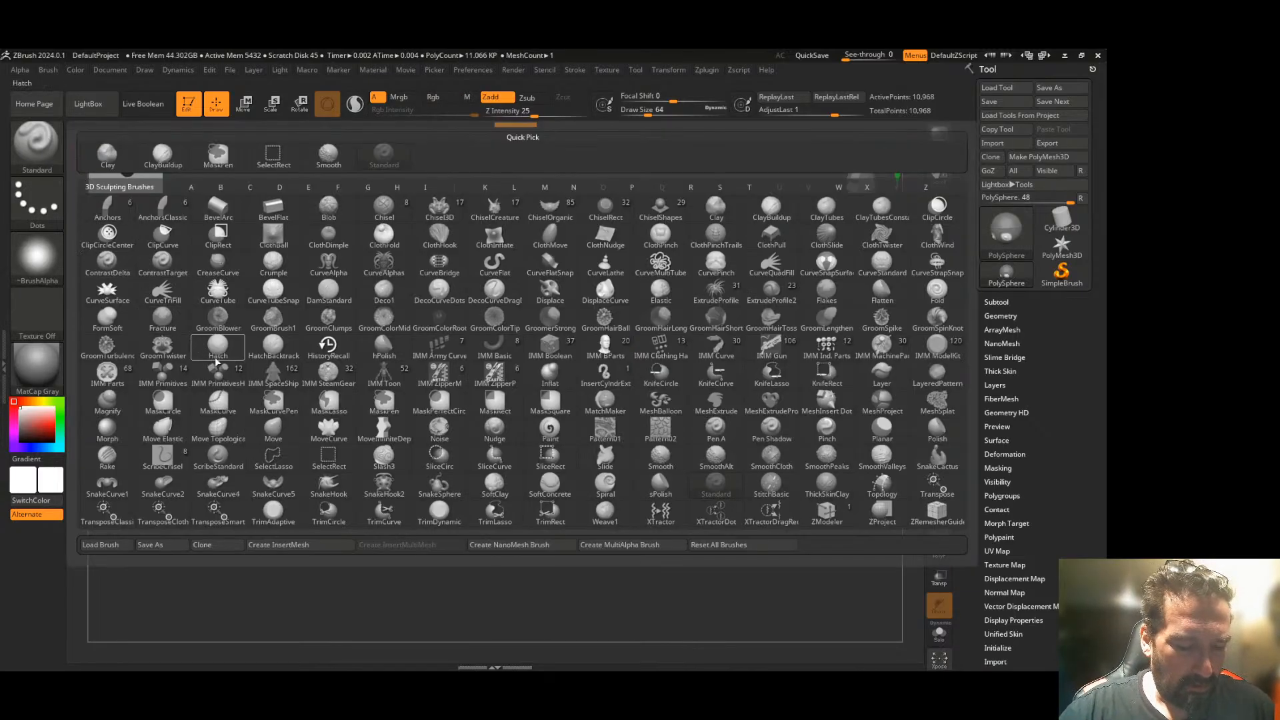
key(m)
click(273, 430)
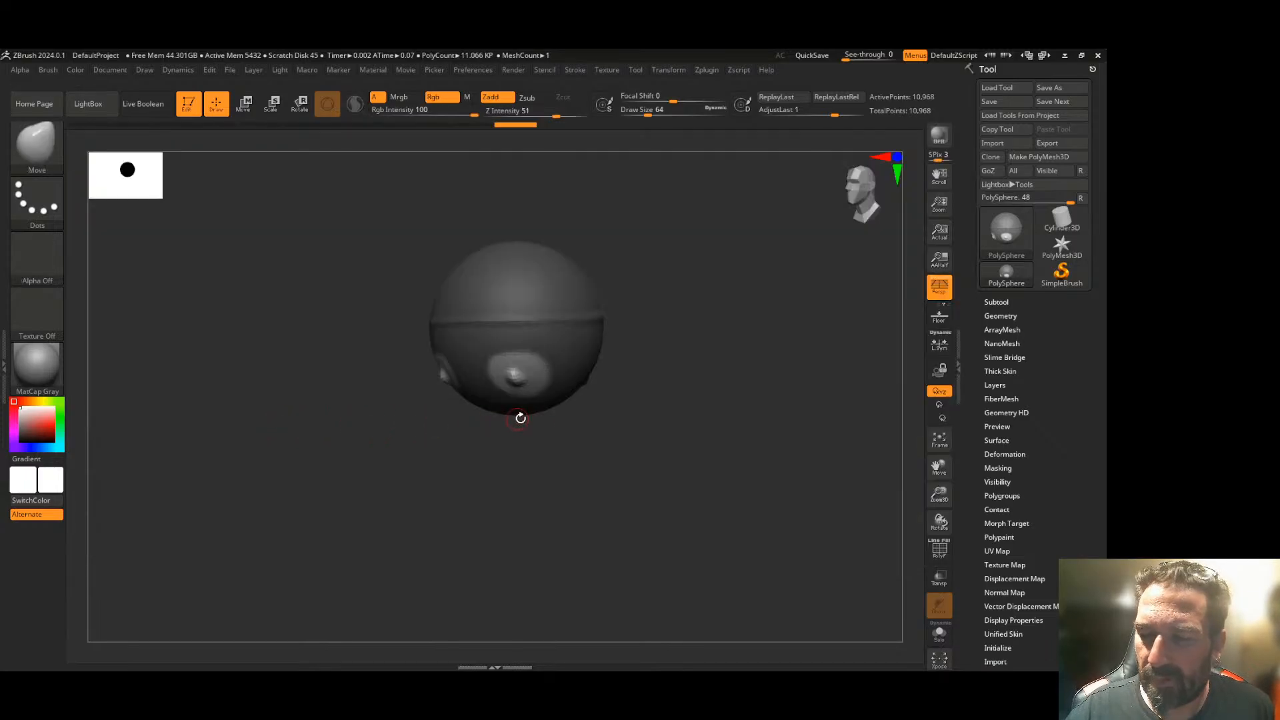
drag(648, 110, 680, 115)
drag(651, 280, 621, 328)
mouse_move(512, 382)
mouse_down()
mouse_move(434, 492)
mouse_move(606, 452)
mouse_move(500, 428)
mouse_move(689, 402)
mouse_move(608, 412)
mouse_move(641, 403)
mouse_up()
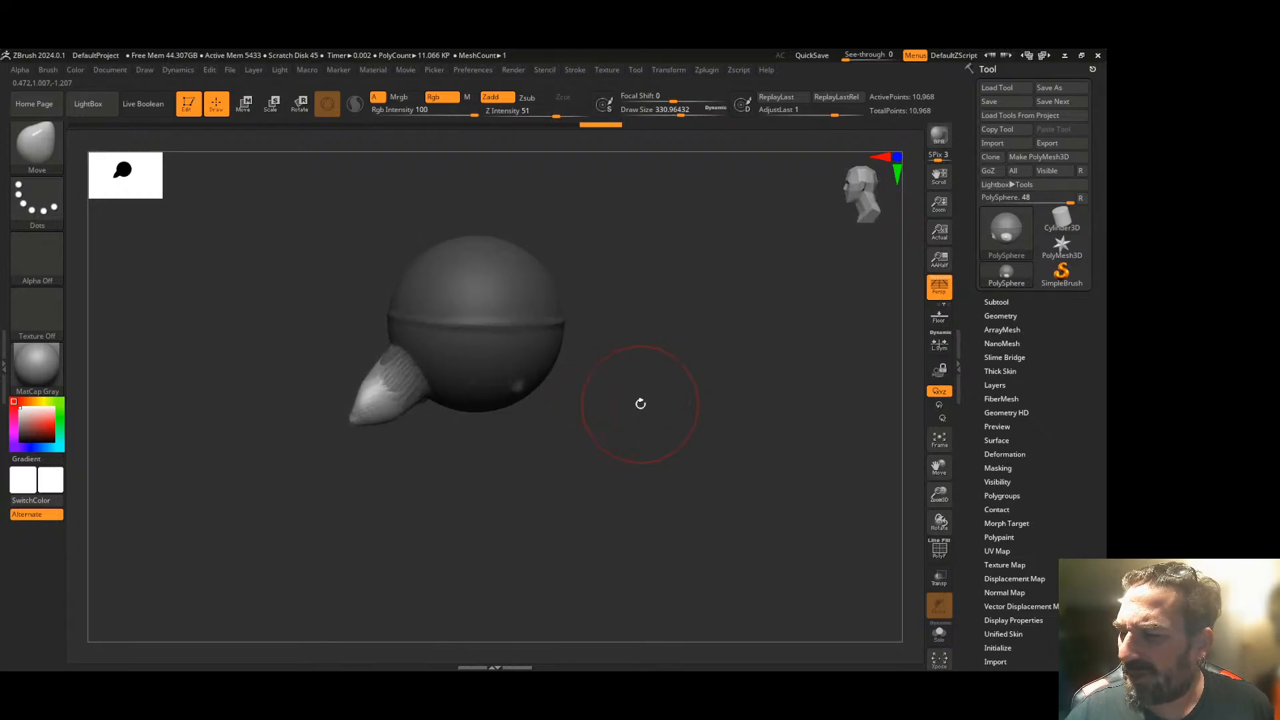
- Clear the mask, mask around the rear bumps at a draw size of about 182, and invert the mask
drag(680, 109, 666, 109)
drag(670, 294, 615, 308)
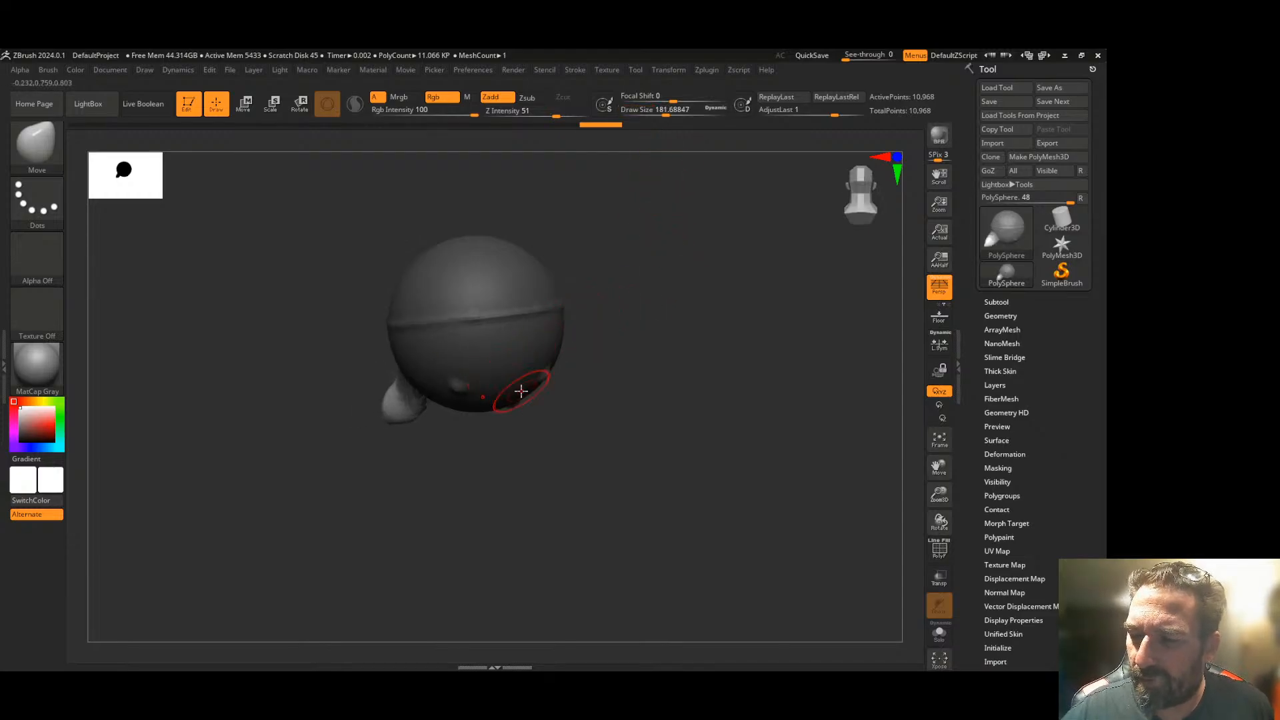
mouse_move(568, 438)
mouse_down()
mouse_move(589, 429)
mouse_move(508, 368)
mouse_up()
key(ctrl)
mouse_move(631, 338)
mouse_down()
mouse_move(571, 340)
mouse_move(631, 350)
mouse_up()
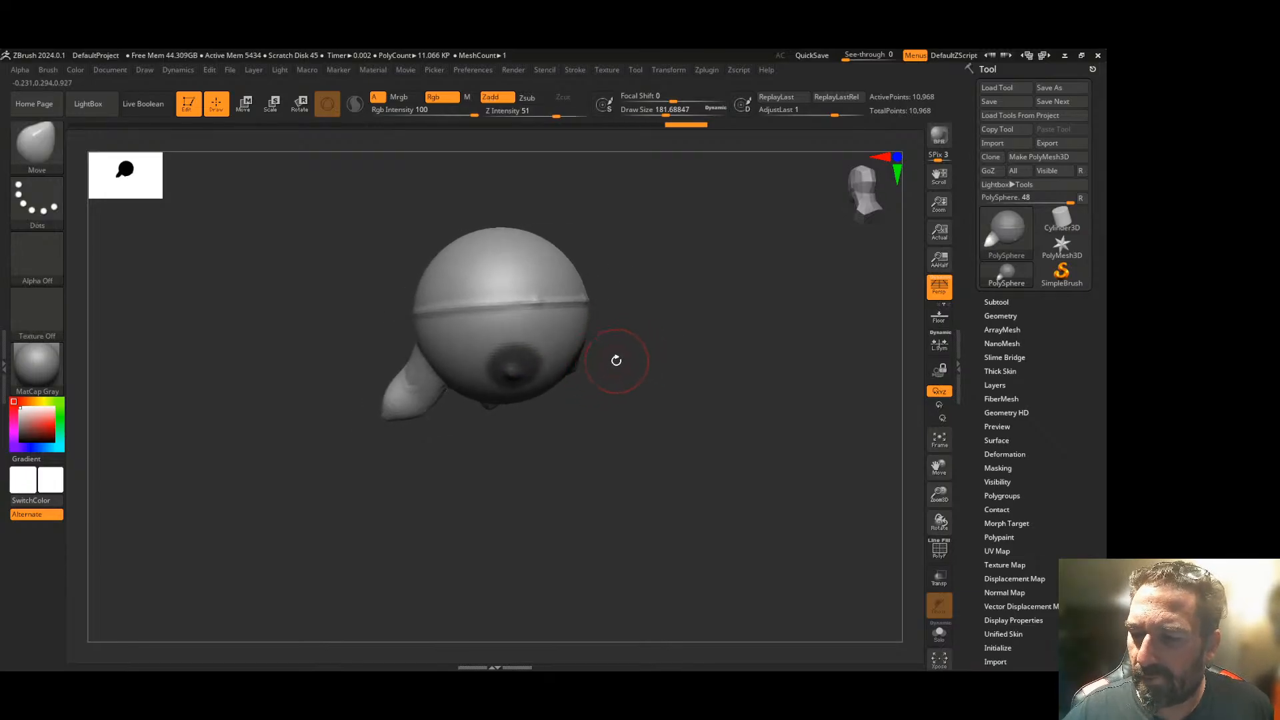
ctrl+click(632, 405)
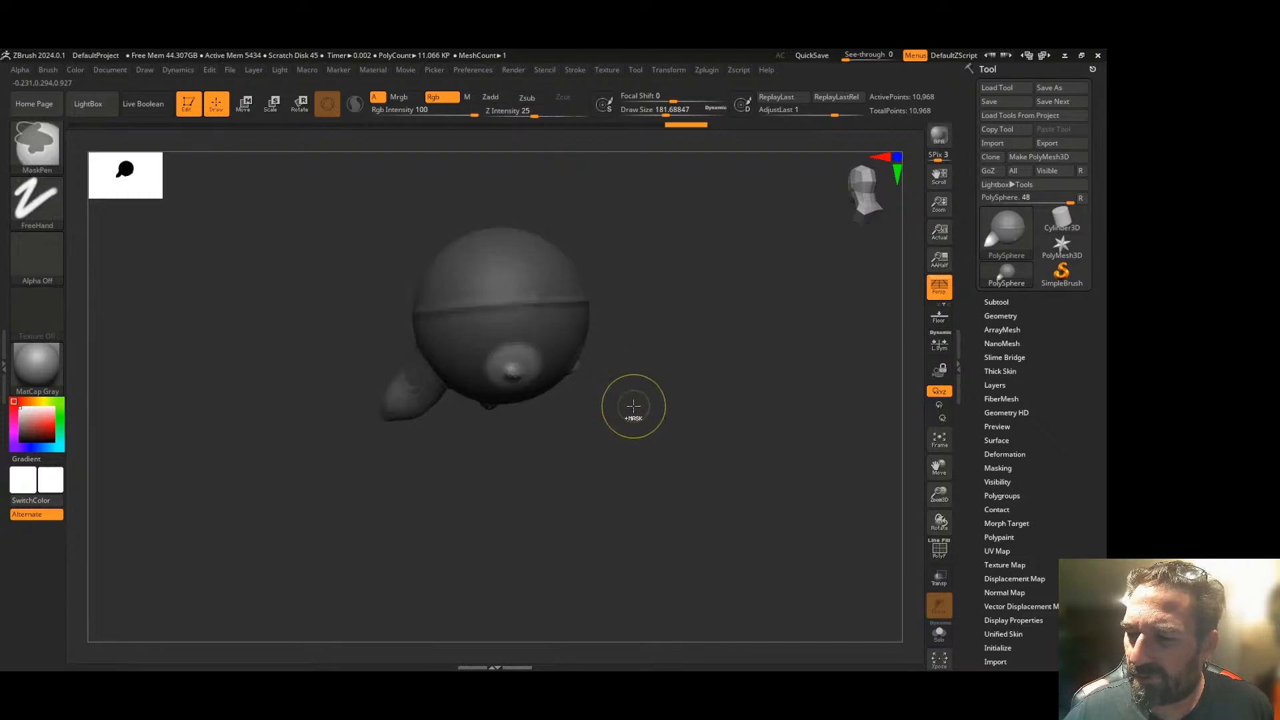
- Pull the rear bumps out into legs with the Move brush at a draw size of about 386, then clear the mask
drag(654, 363, 635, 368)
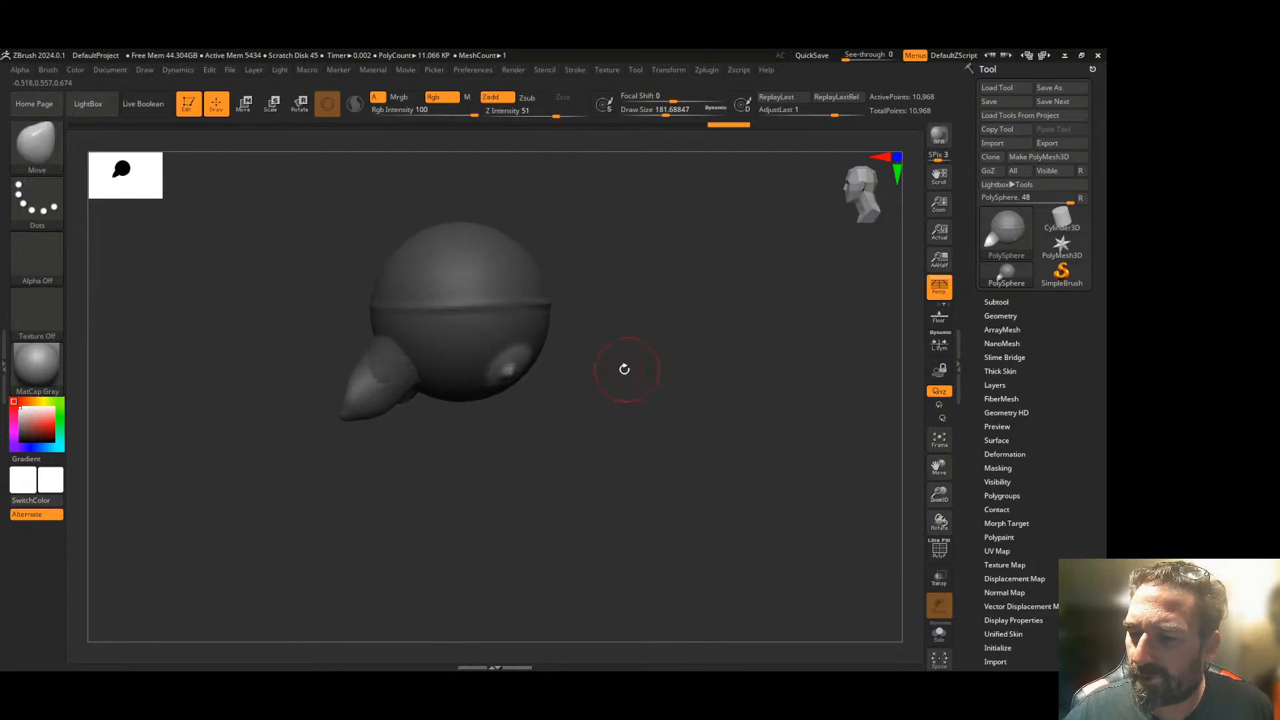
mouse_move(517, 370)
mouse_down()
mouse_move(594, 446)
mouse_move(623, 449)
mouse_up()
mouse_move(648, 380)
mouse_down()
mouse_move(626, 406)
mouse_move(623, 389)
mouse_move(558, 350)
mouse_up()
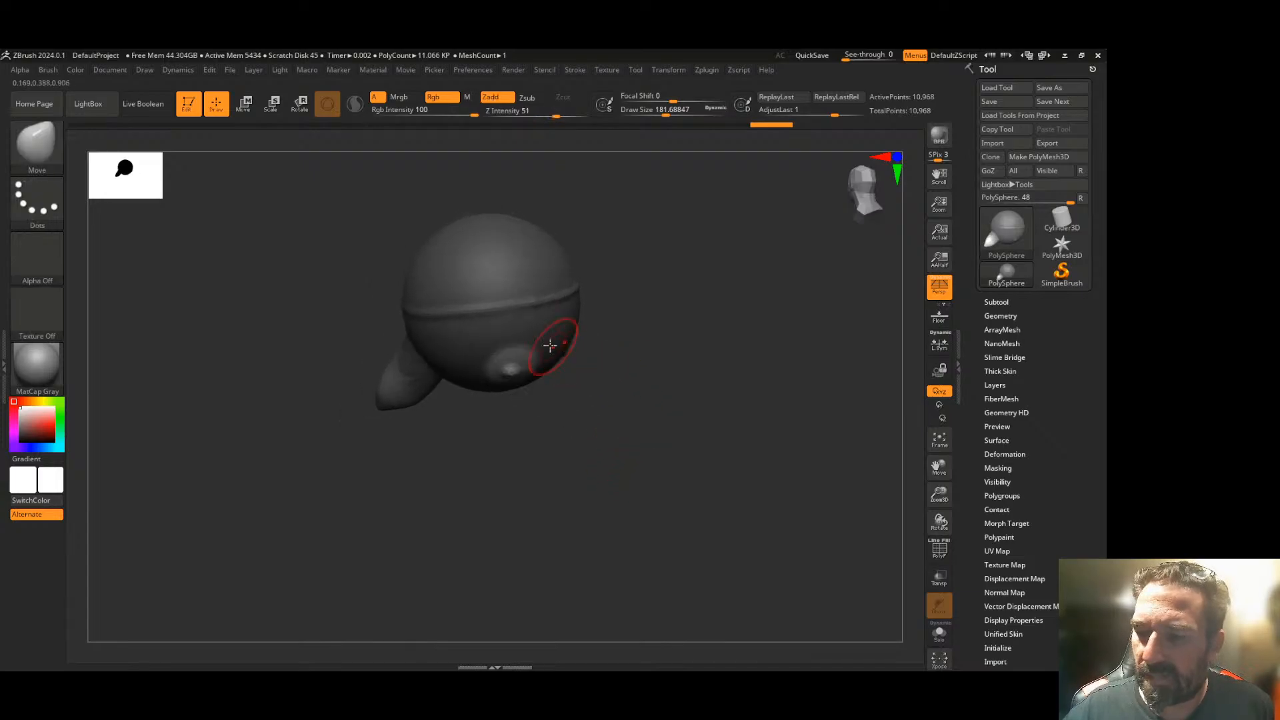
drag(666, 110, 686, 111)
drag(600, 376, 623, 372)
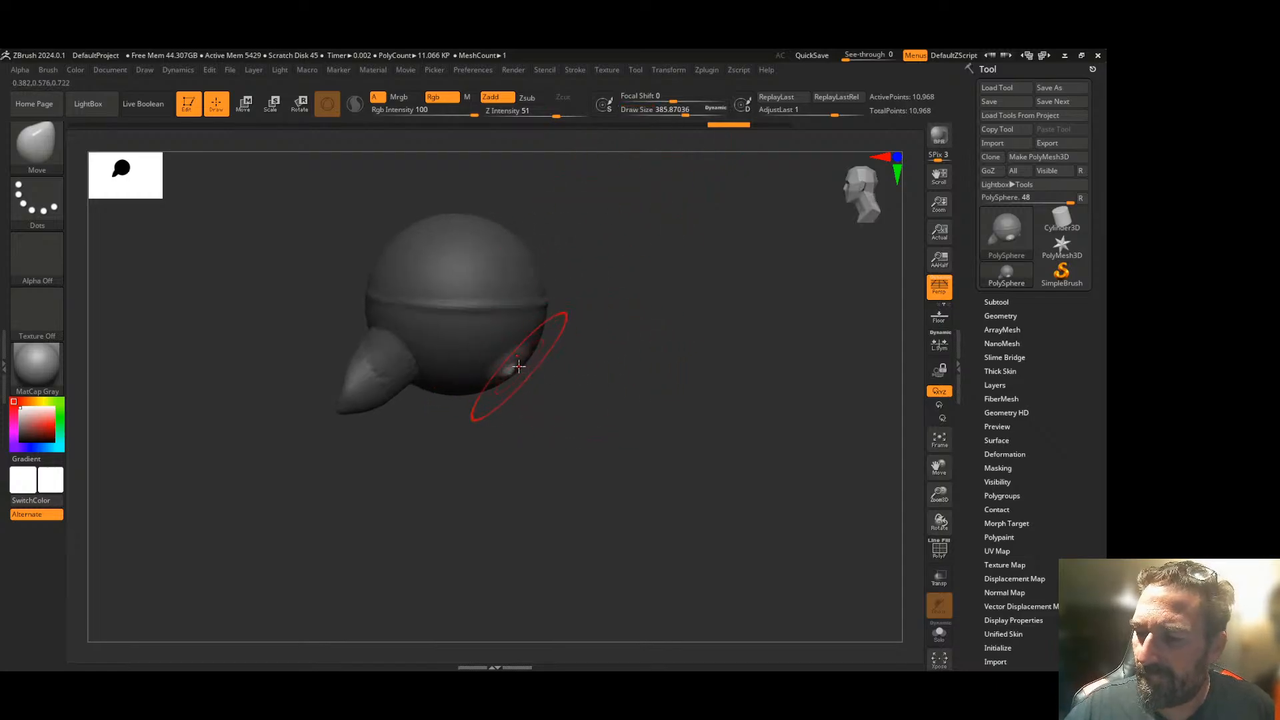
mouse_move(542, 352)
shift+mouse_down()
mouse_move(531, 383)
mouse_move(576, 430)
shift+mouse_up()
mouse_move(646, 383)
mouse_down()
mouse_move(592, 417)
mouse_move(651, 394)
mouse_move(633, 370)
mouse_up()
drag(675, 365, 754, 337)
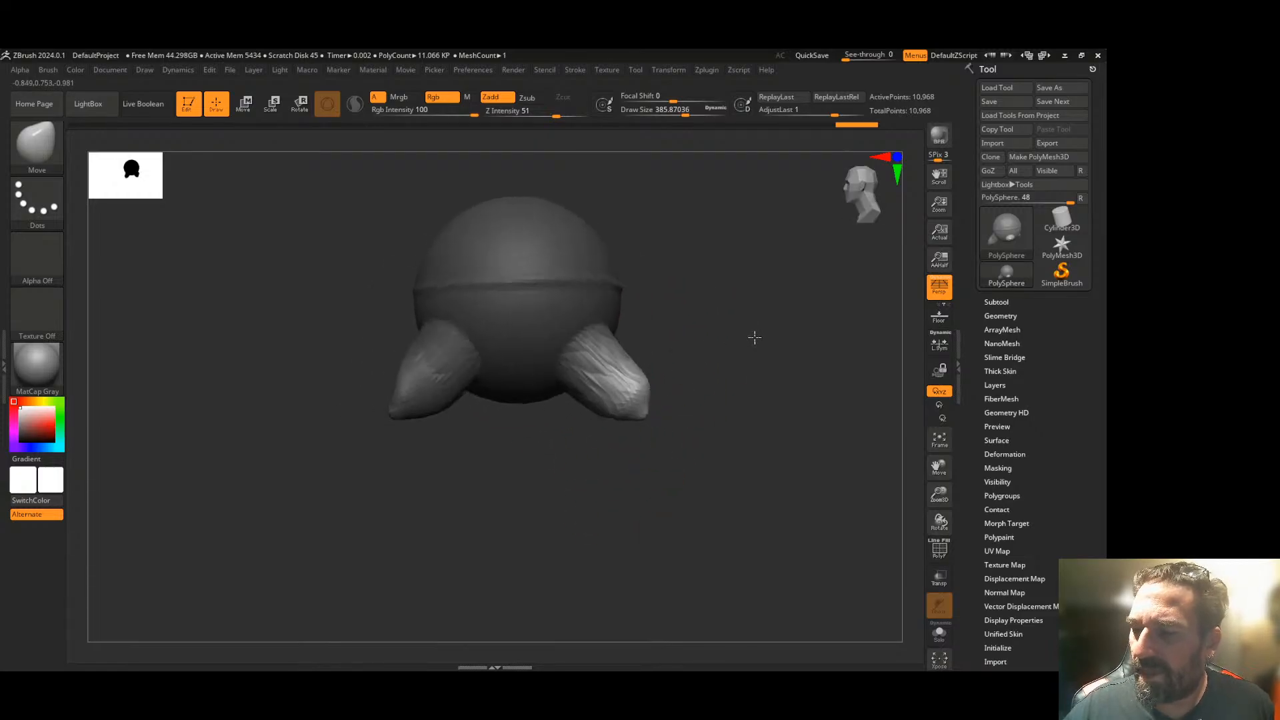
mouse_move(693, 378)
mouse_down()
mouse_move(668, 392)
mouse_move(680, 457)
mouse_move(630, 453)
mouse_up()
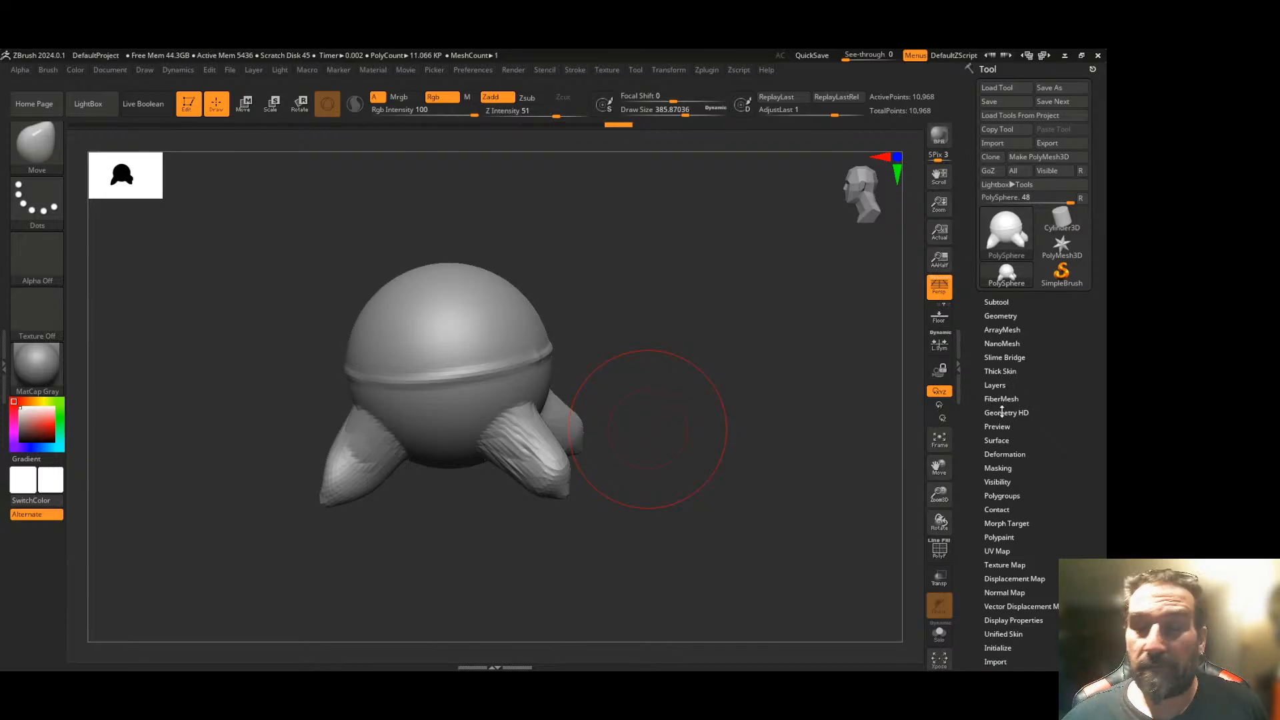
- Remesh the sculpted body with DynaMesh at resolution 64
click(998, 316)
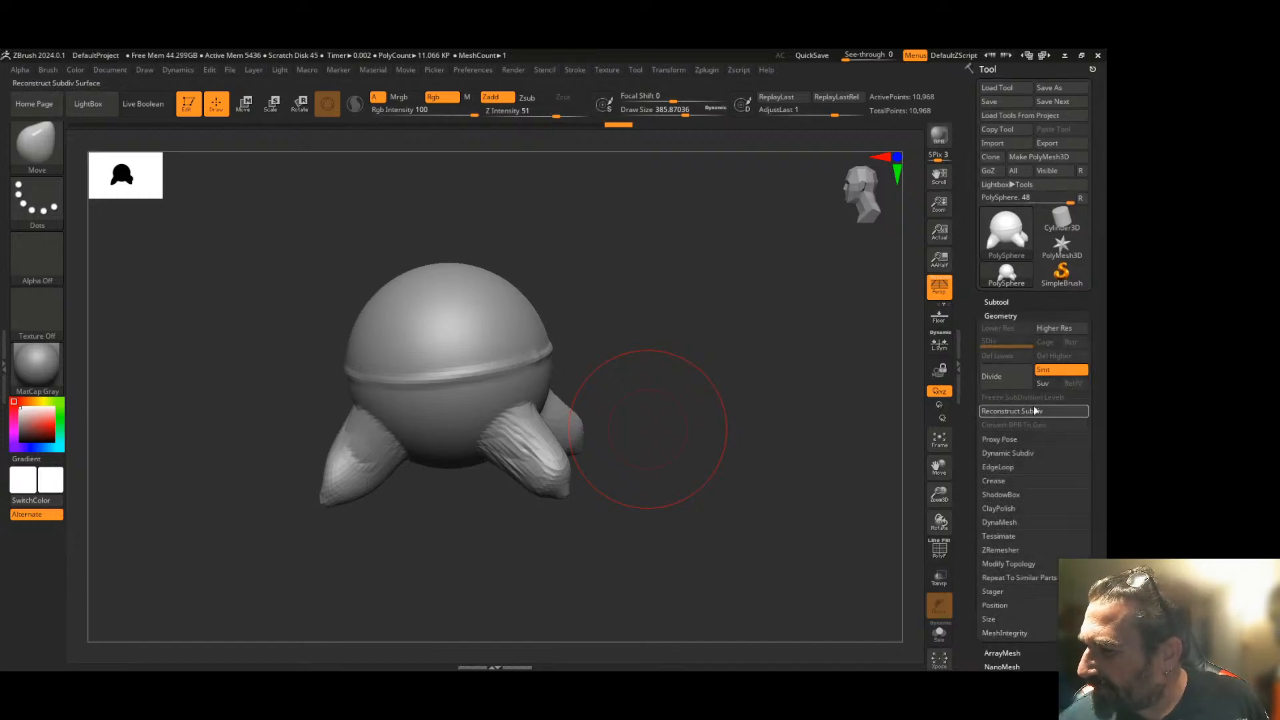
drag(980, 477, 966, 429)
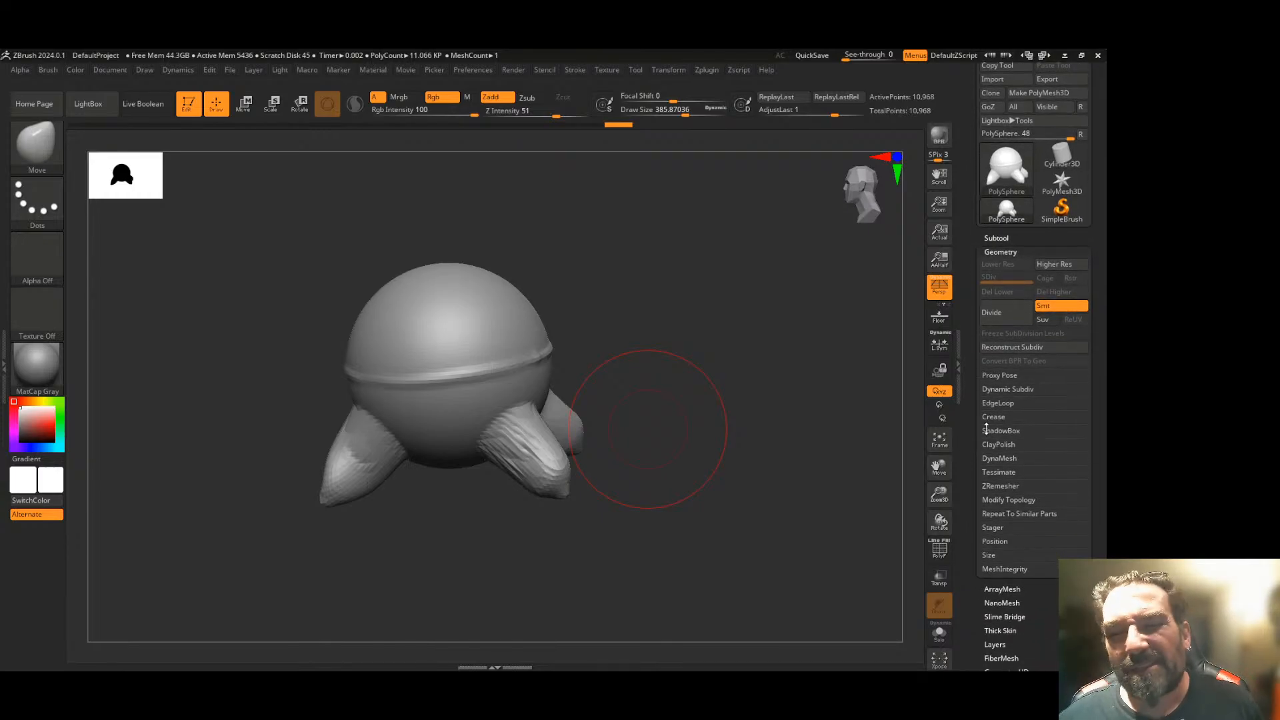
click(1001, 459)
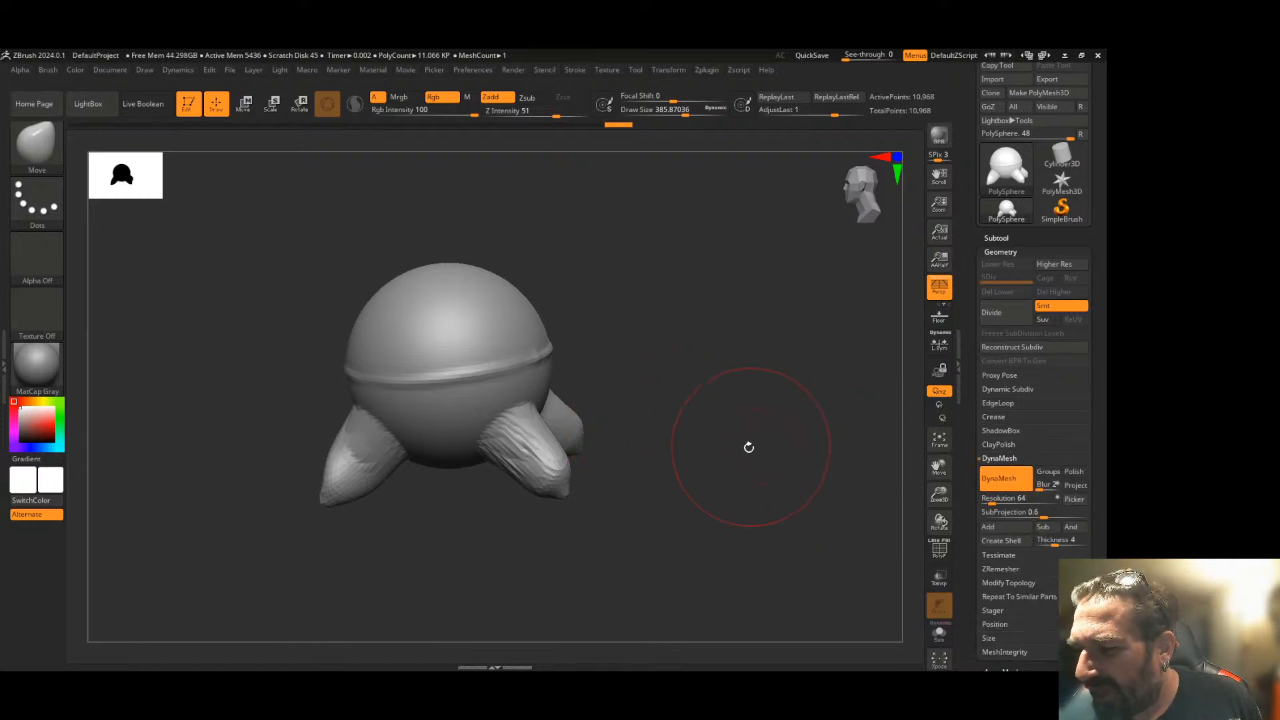
click(1002, 478)
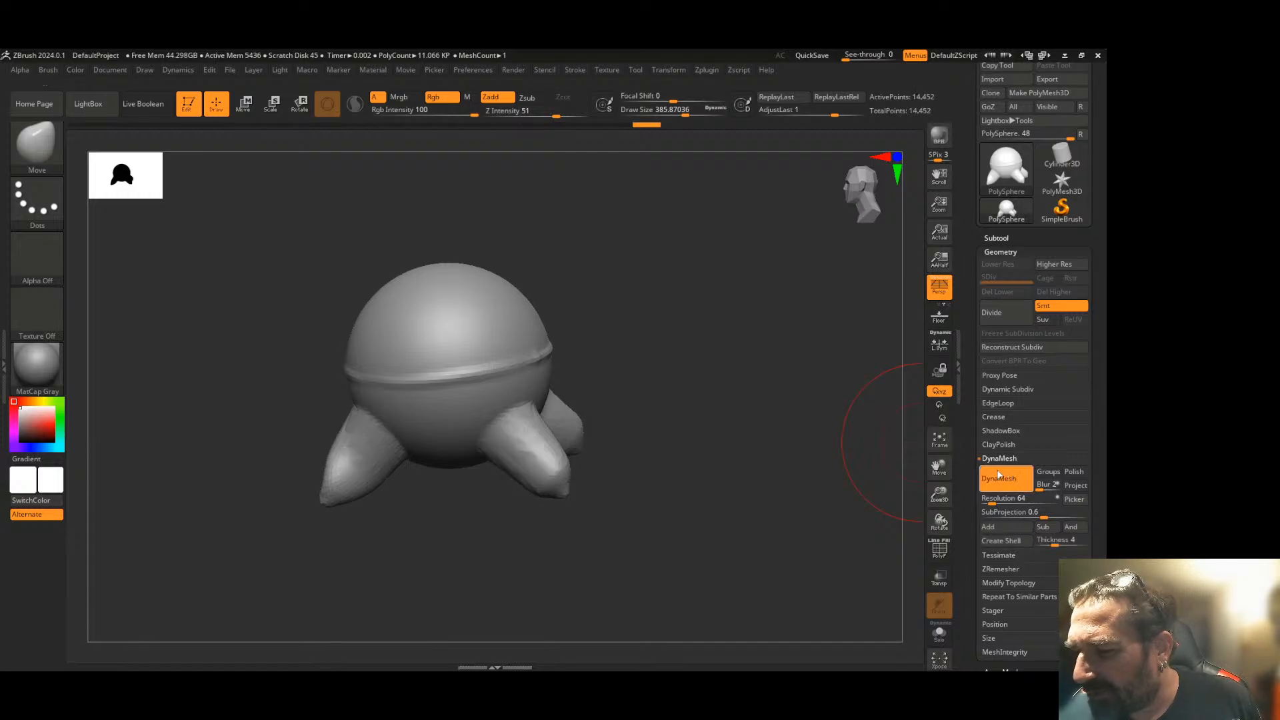
- Smooth the legs and their joints with the body using the Smooth brush at a draw size of about 77
drag(688, 424, 751, 420)
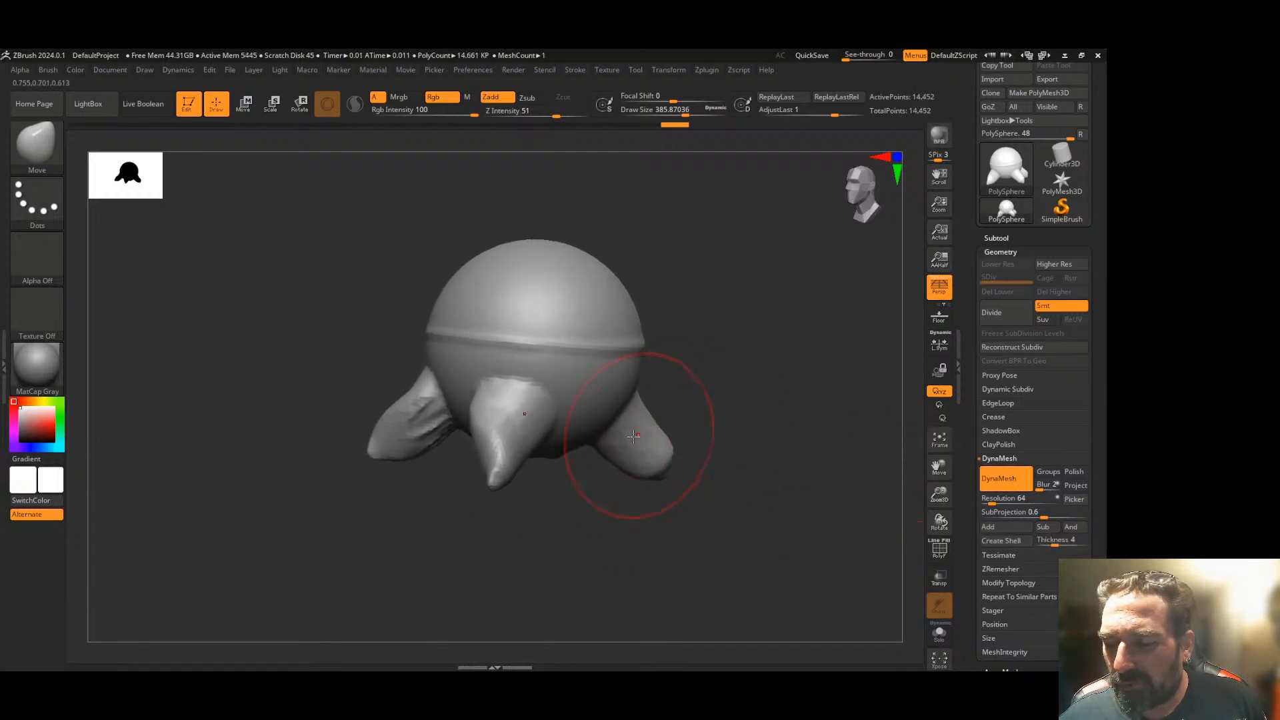
drag(681, 111, 660, 111)
shift+drag(414, 400, 419, 408)
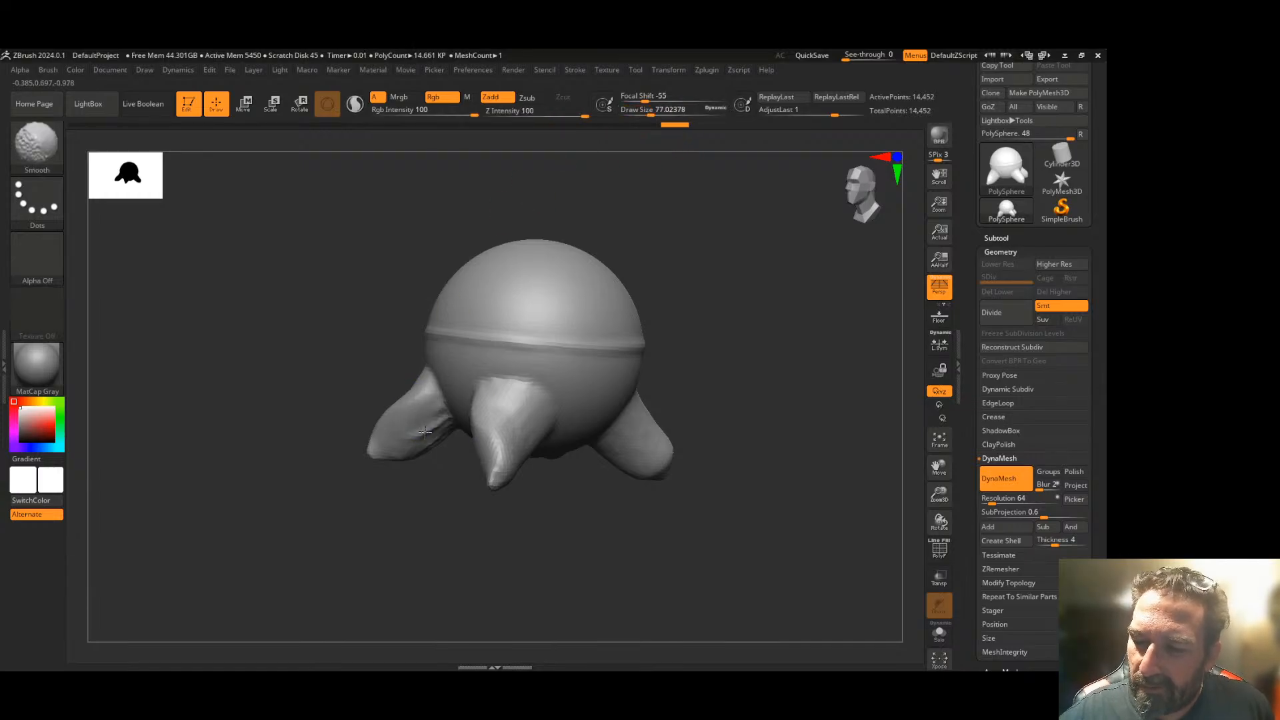
drag(732, 400, 767, 400)
shift+drag(659, 430, 698, 438)
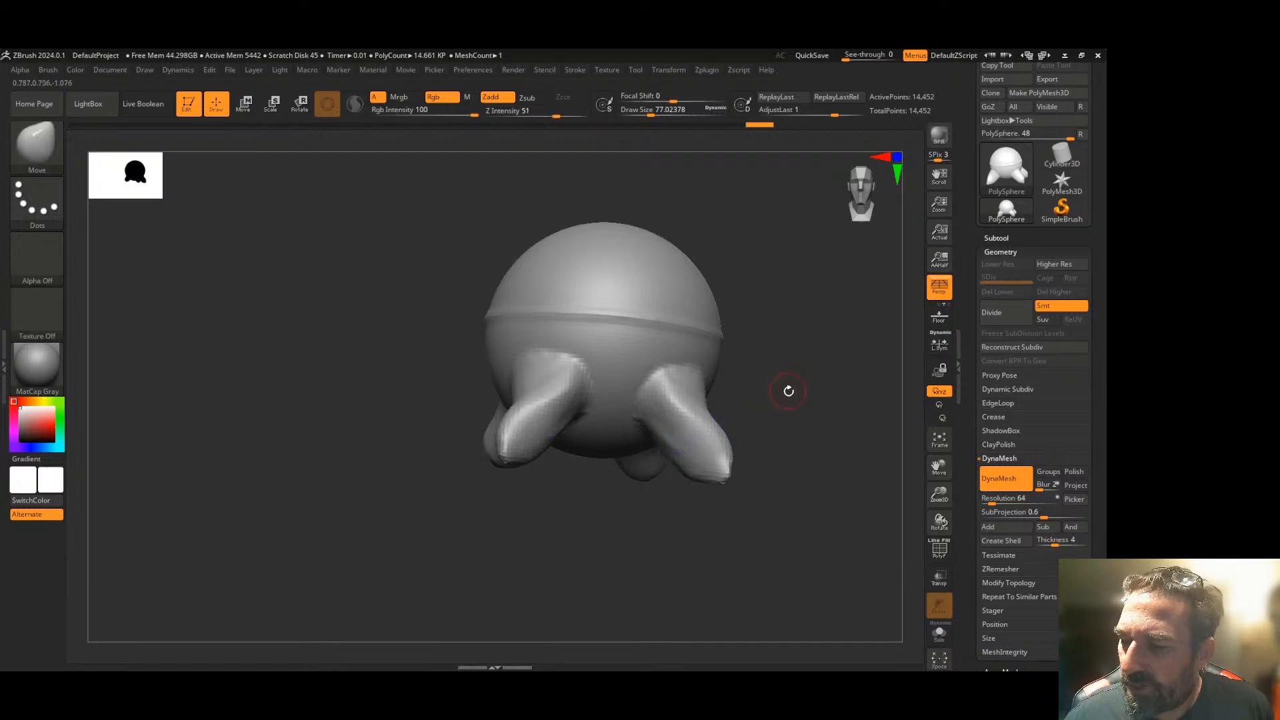
drag(786, 389, 815, 390)
mouse_move(586, 403)
shift+mouse_down()
mouse_move(551, 407)
mouse_move(533, 364)
shift+mouse_up()
mouse_move(675, 353)
shift+mouse_down()
mouse_move(629, 426)
mouse_move(579, 415)
shift+mouse_up()
mouse_move(746, 365)
mouse_down()
mouse_move(818, 376)
mouse_move(634, 391)
mouse_up()
shift+drag(492, 355, 532, 422)
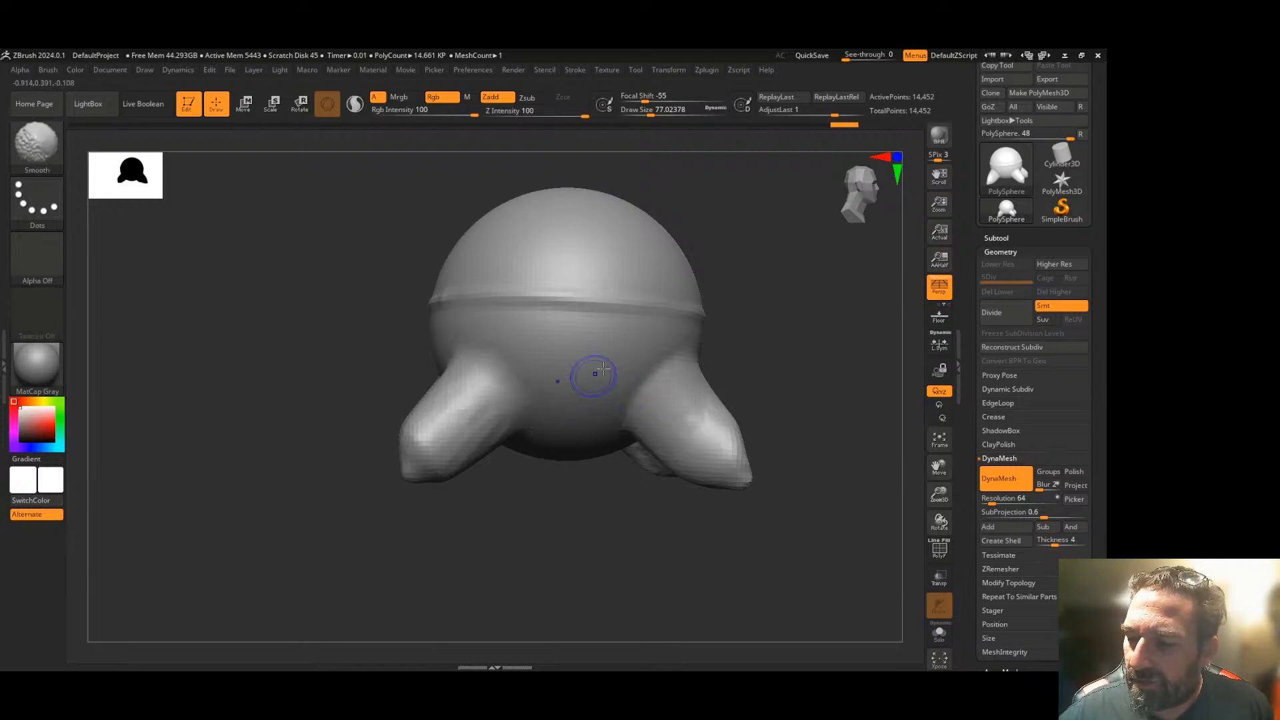
shift+drag(639, 442, 619, 426)
drag(743, 314, 830, 344)
mouse_move(529, 378)
shift+mouse_down()
mouse_move(550, 431)
mouse_move(601, 431)
mouse_move(540, 517)
mouse_move(586, 486)
mouse_move(566, 517)
mouse_move(654, 466)
mouse_move(806, 466)
mouse_move(780, 455)
shift+mouse_up()
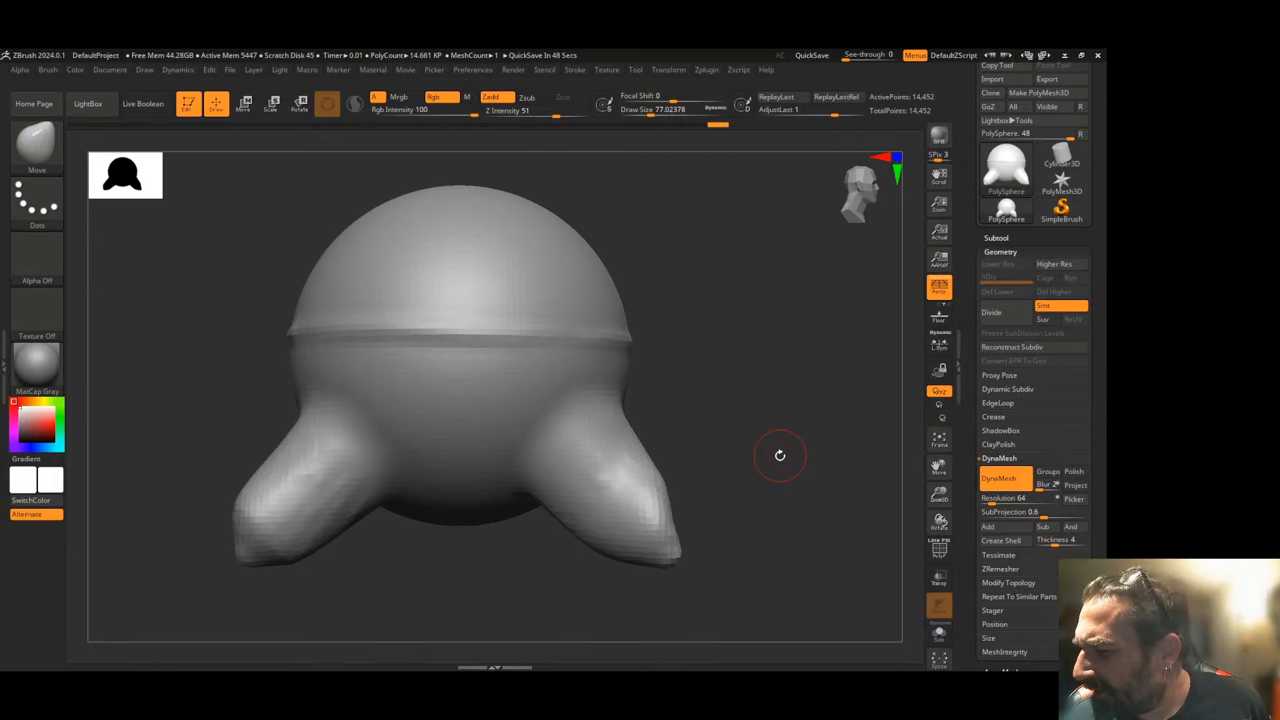
- Enlarge the Move brush's draw size to about 217 for working on the underside between the legs
drag(940, 494, 927, 465)
drag(676, 446, 667, 342)
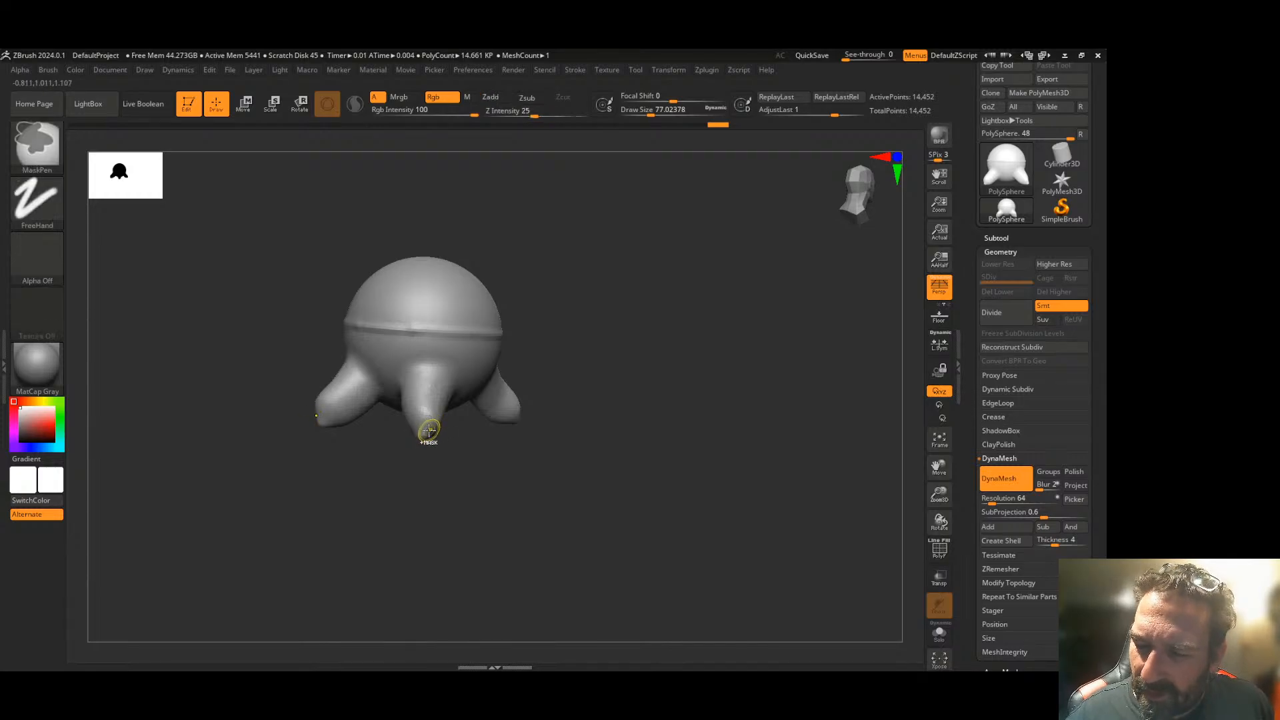
mouse_move(543, 403)
mouse_down()
mouse_move(654, 320)
mouse_move(648, 134)
mouse_move(661, 111)
mouse_up()
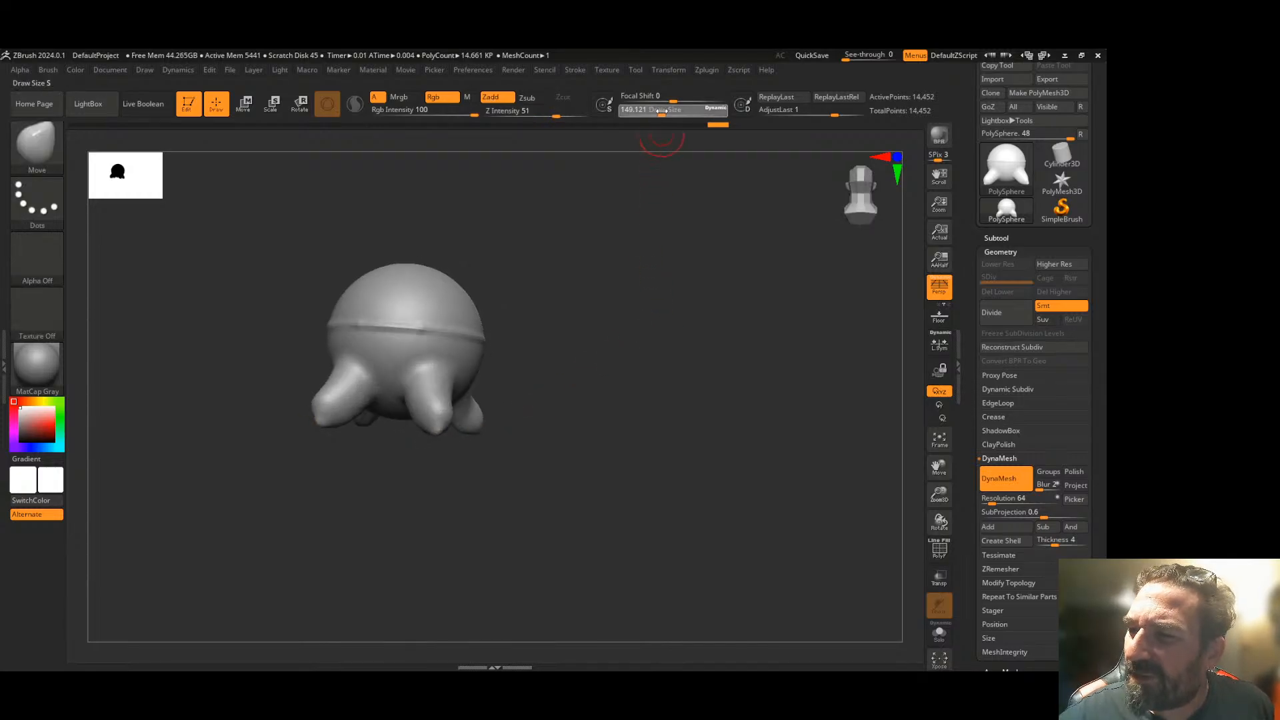
drag(652, 222, 608, 251)
mouse_move(480, 377)
mouse_down()
mouse_move(550, 353)
mouse_move(461, 396)
mouse_up()
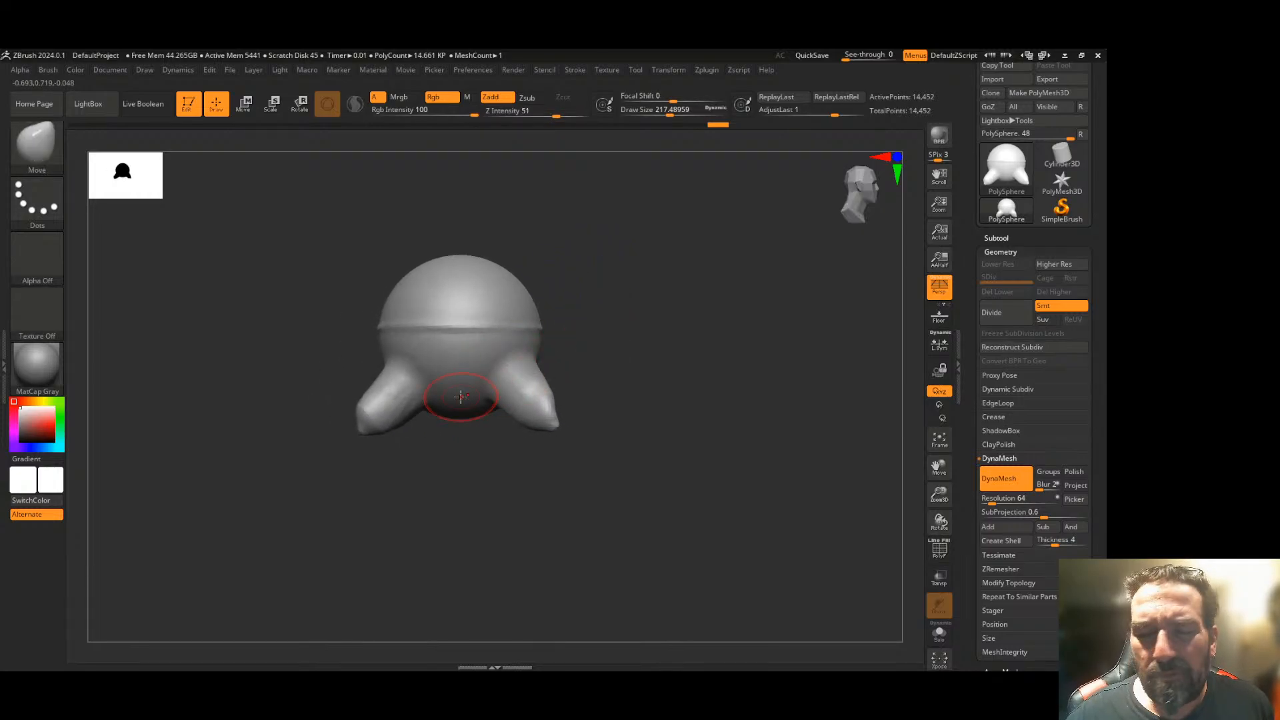
drag(574, 383, 655, 319)
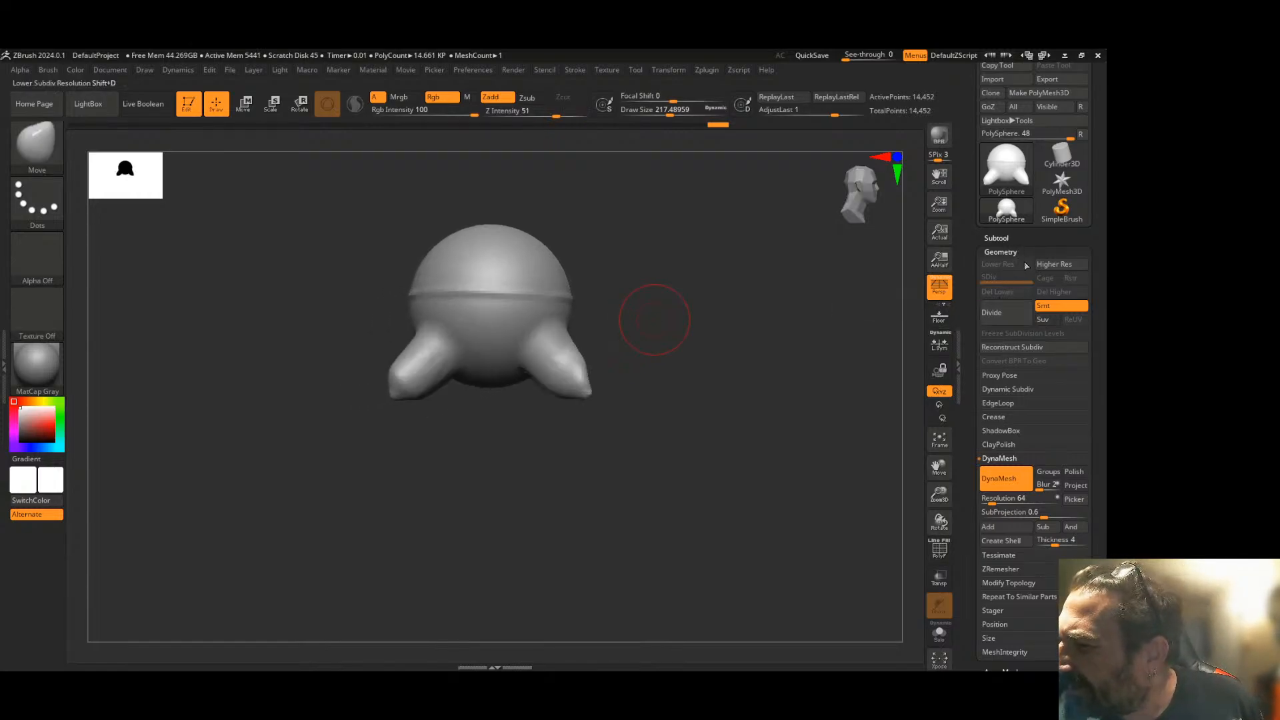
- Append a Cylinder3D to the subtool list and make it the active subtool for moving
click(1006, 236)
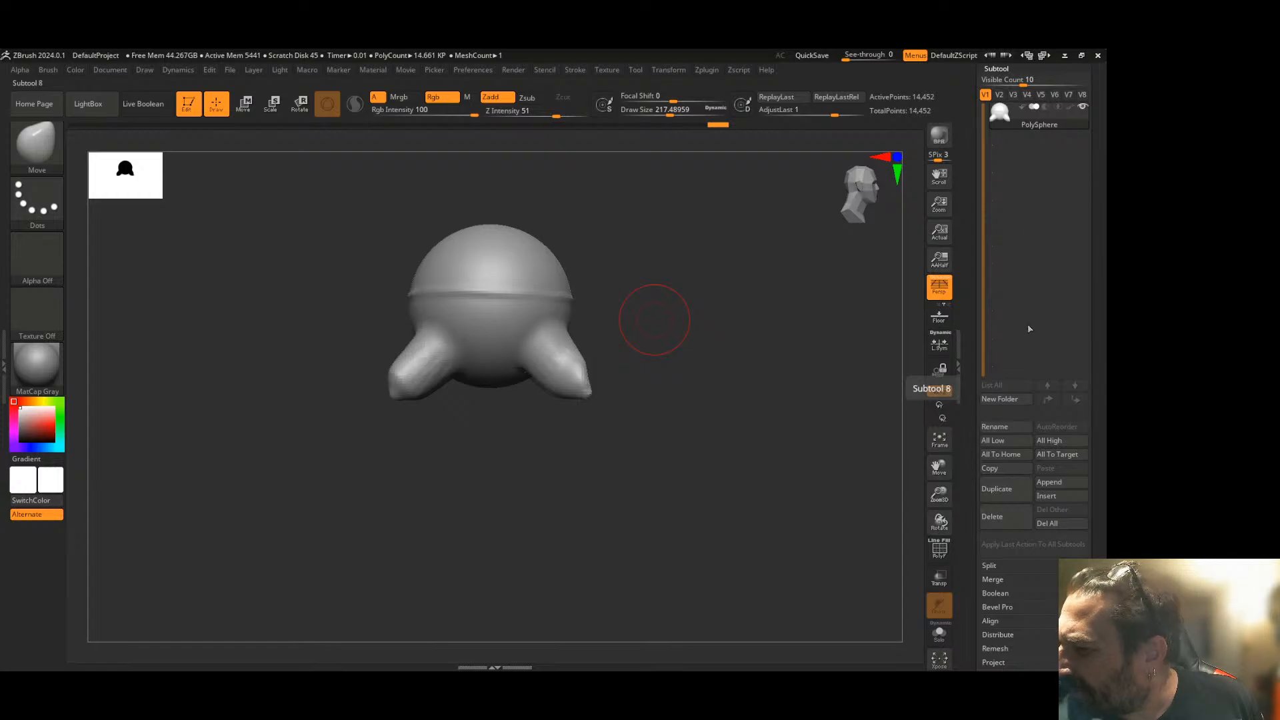
click(1069, 486)
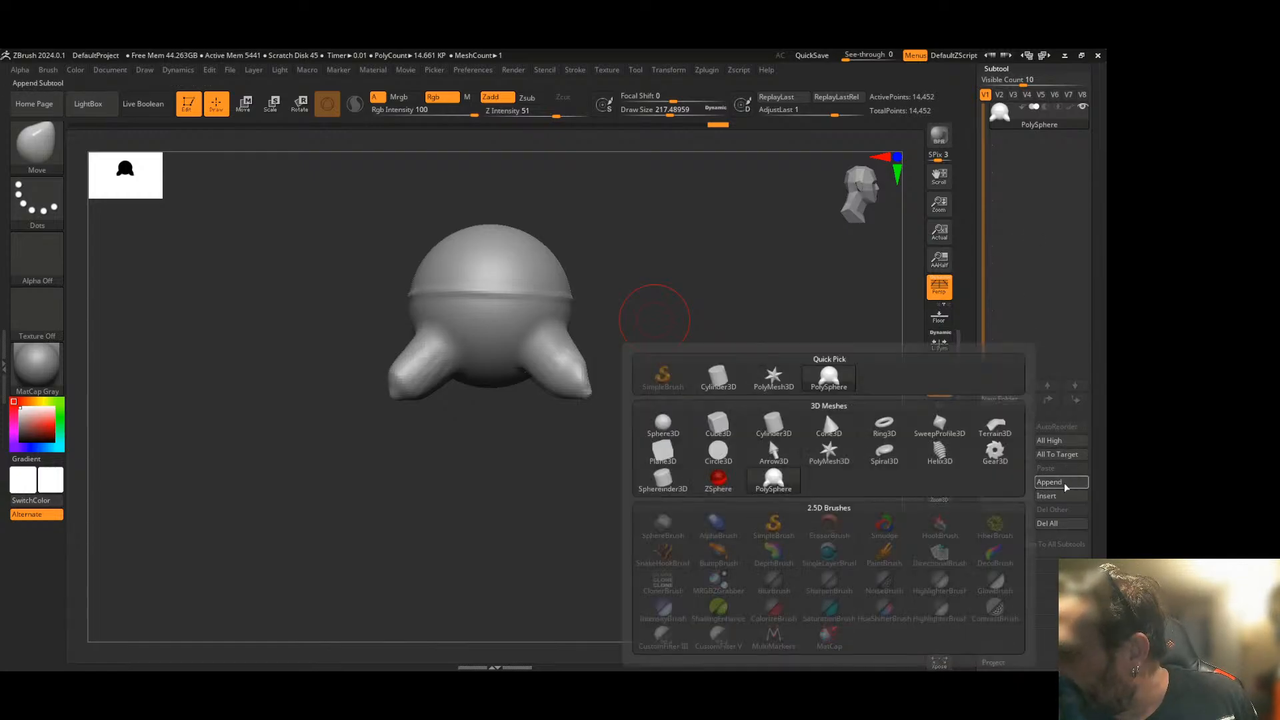
click(722, 382)
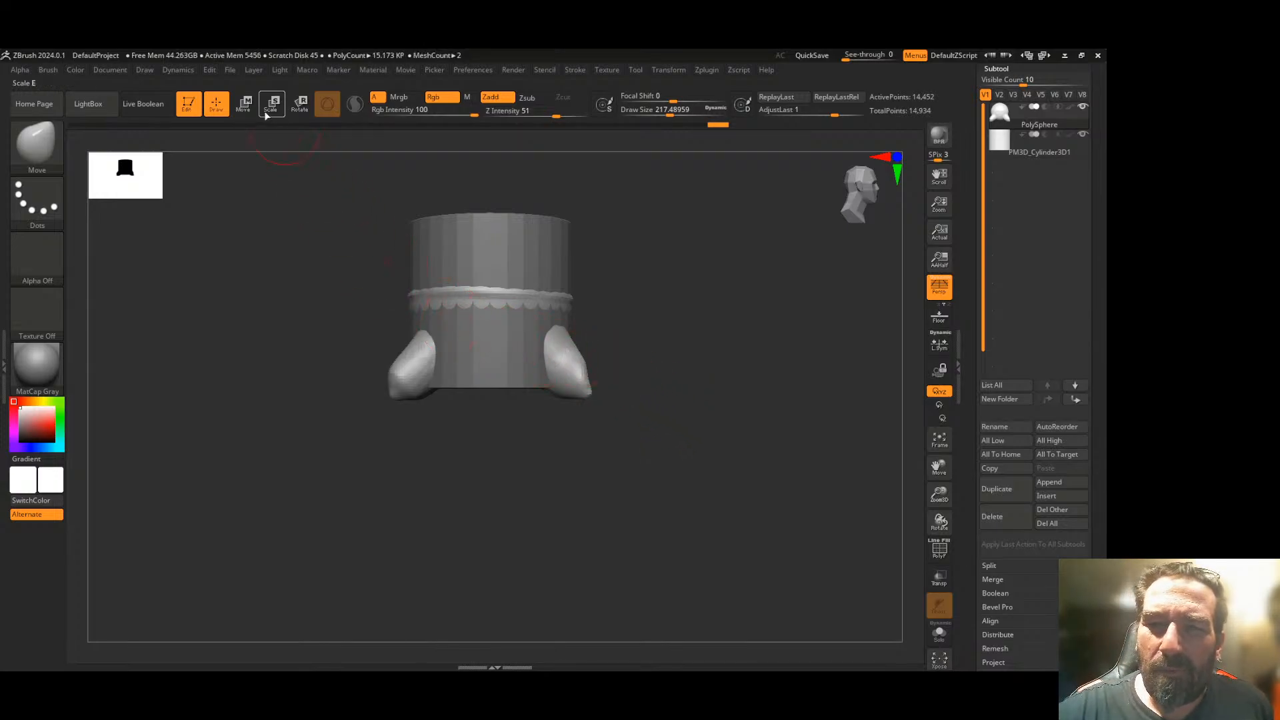
click(246, 103)
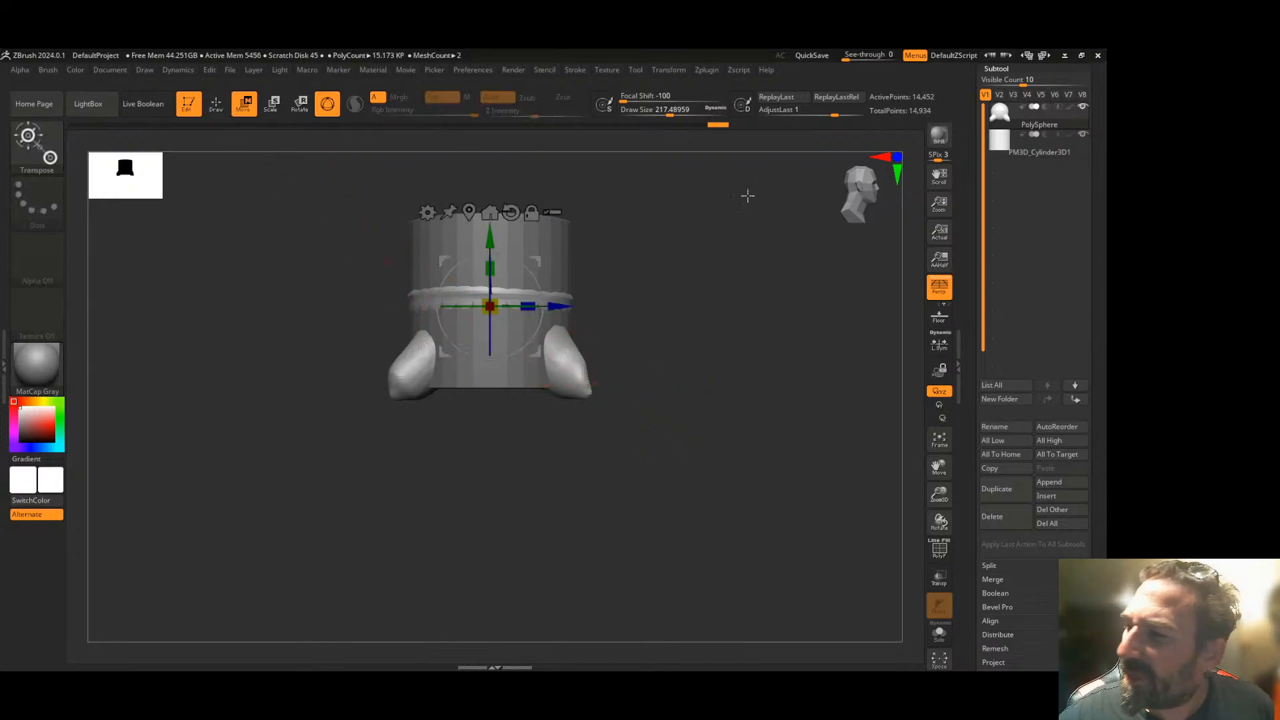
click(1037, 144)
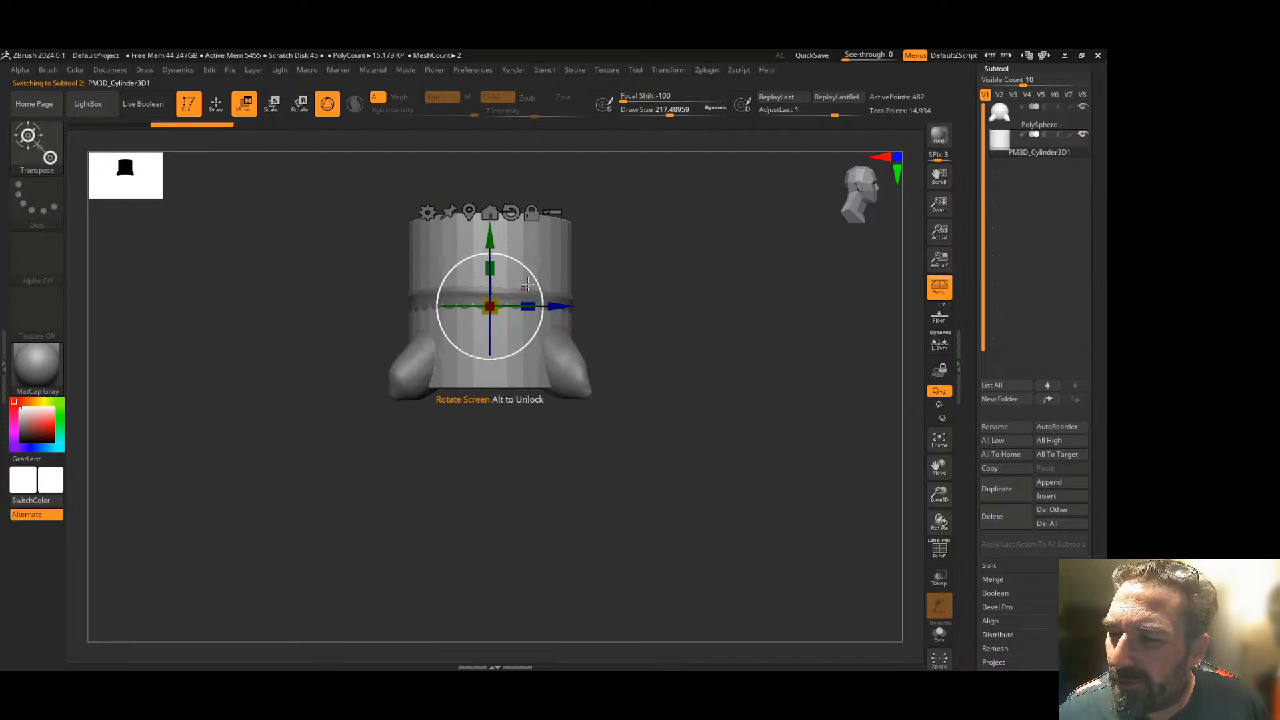
- Scale the cylinder down to foot size and position it under the tip of one leg
drag(540, 262, 518, 270)
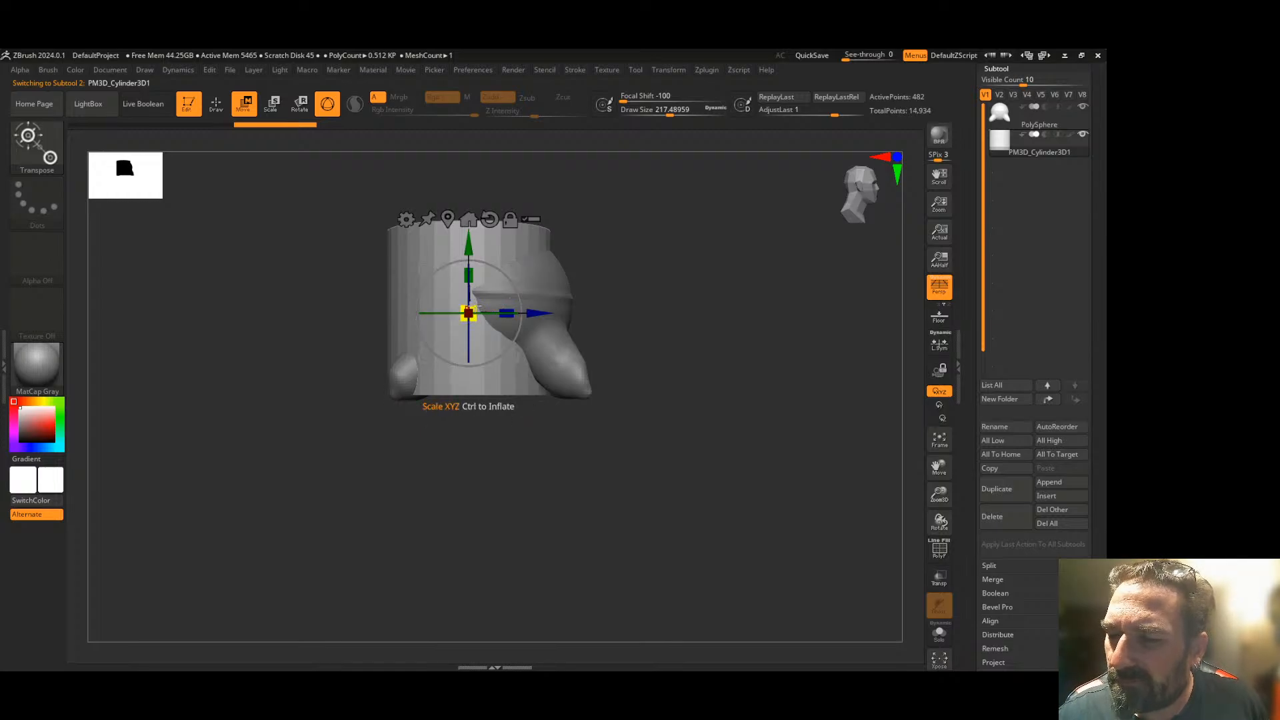
drag(468, 312, 452, 327)
drag(600, 248, 568, 341)
drag(657, 313, 604, 341)
drag(570, 286, 531, 312)
drag(702, 295, 626, 312)
drag(488, 286, 463, 392)
drag(627, 341, 580, 326)
drag(516, 454, 500, 454)
drag(444, 385, 443, 362)
drag(691, 335, 506, 429)
drag(615, 367, 600, 427)
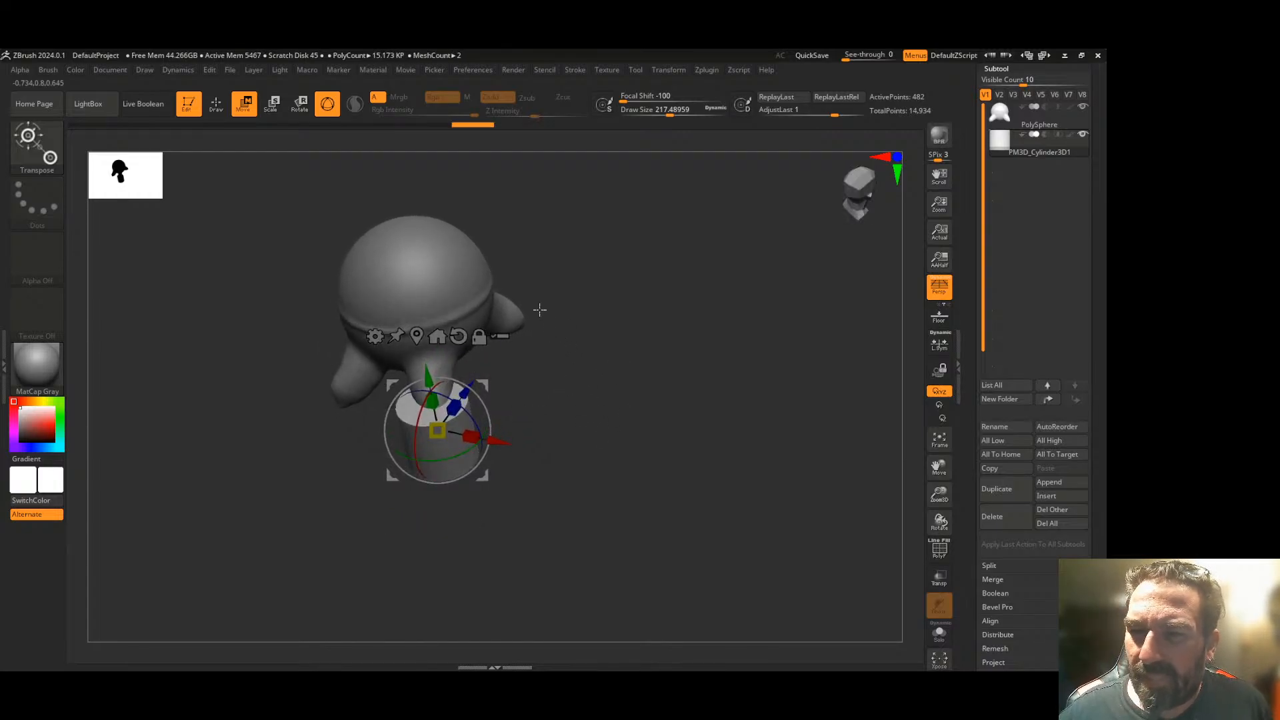
- Duplicate the foot cylinder and move the copy along the red axis to sit under the neighbouring leg
click(220, 104)
drag(611, 331, 580, 403)
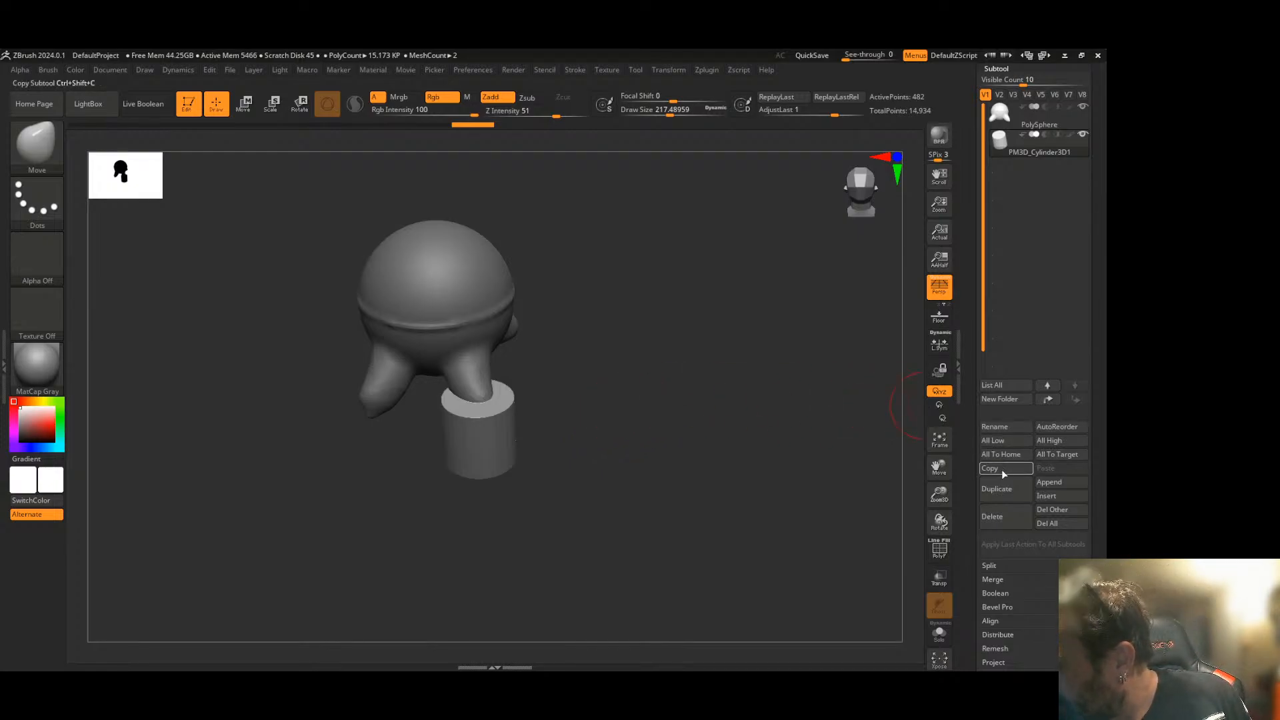
click(1001, 490)
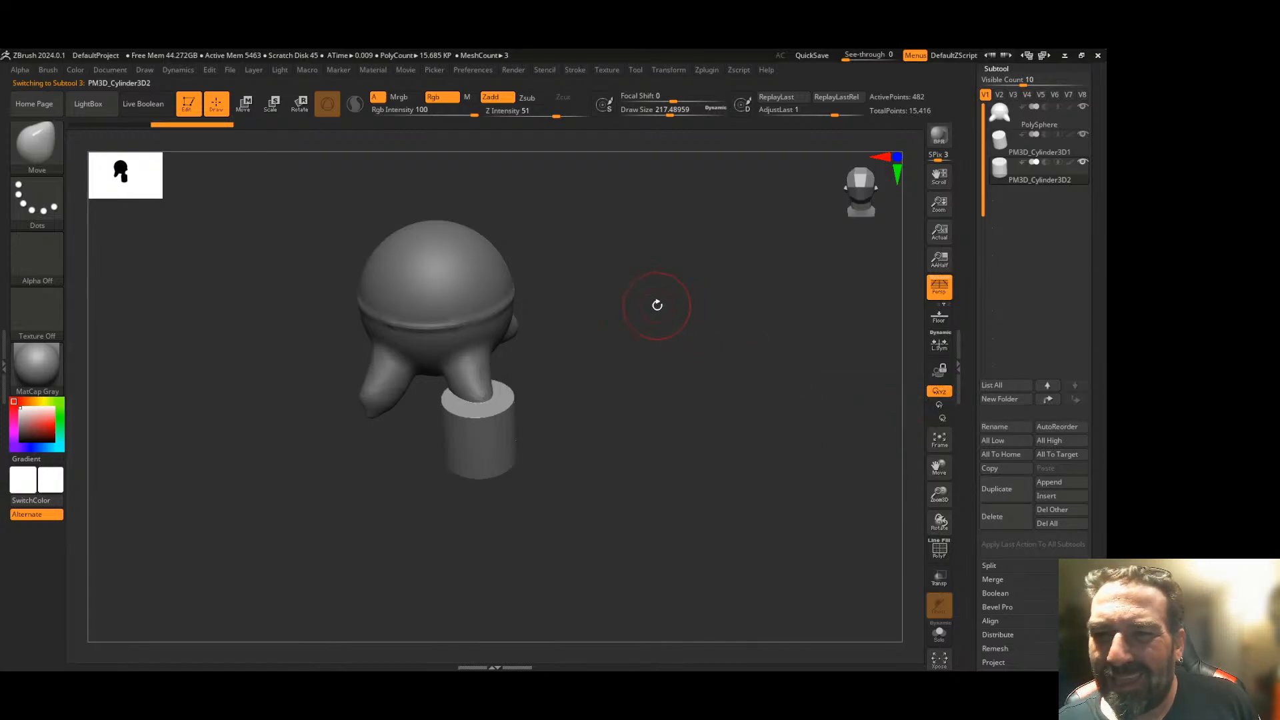
click(246, 103)
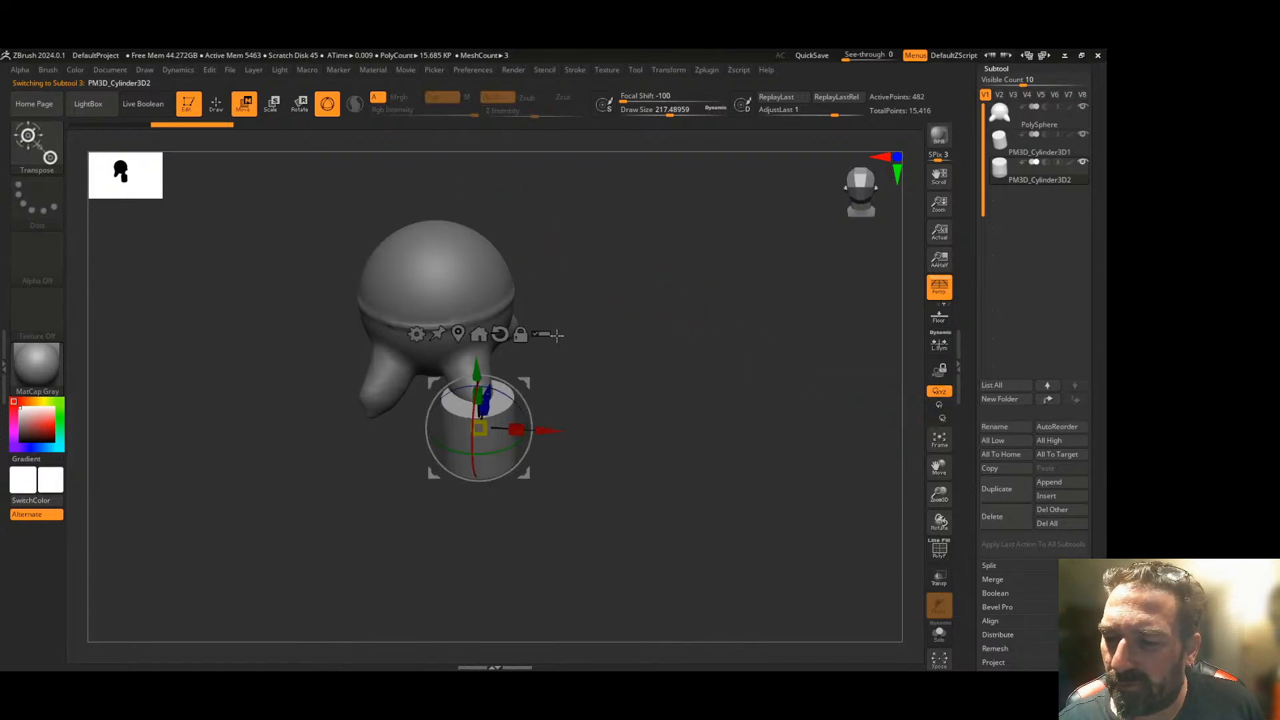
drag(554, 430, 452, 448)
drag(675, 401, 770, 343)
- Duplicate the PM3D_Cylinder3D1 foot, try sliding the copy toward the opposite leg, undo that move and return to Draw mode
click(1030, 147)
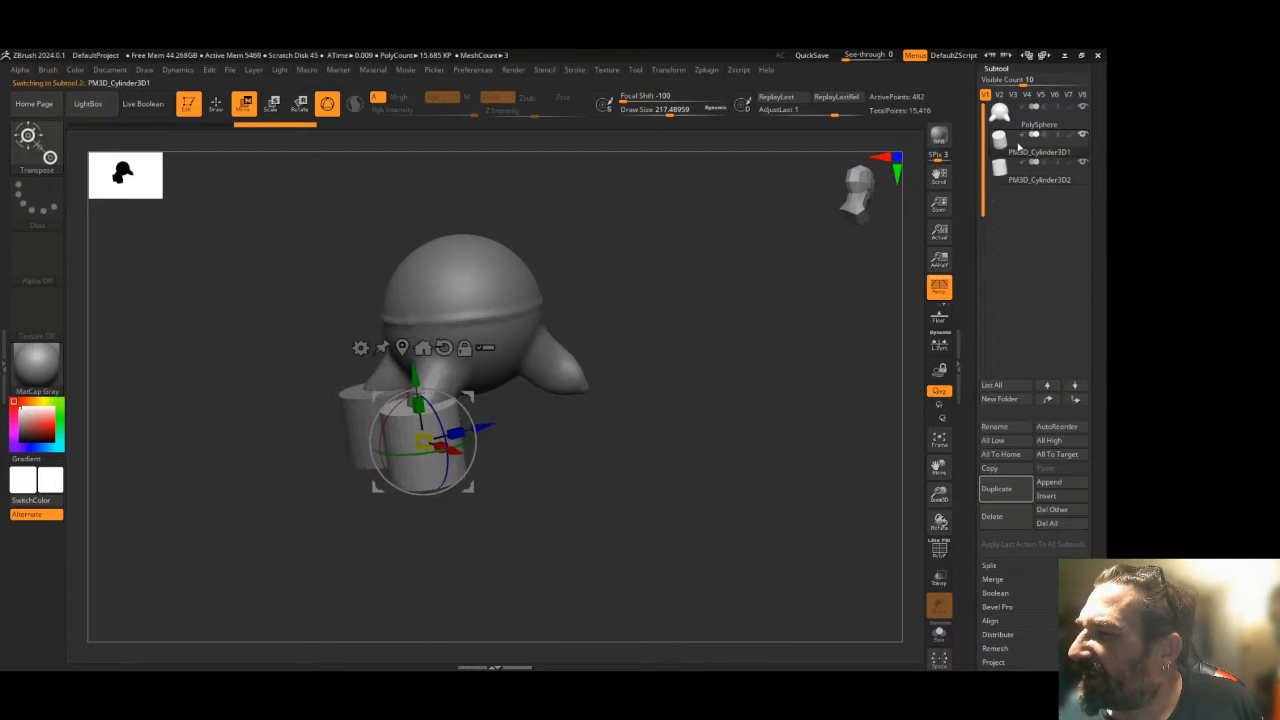
mouse_move(1050, 146)
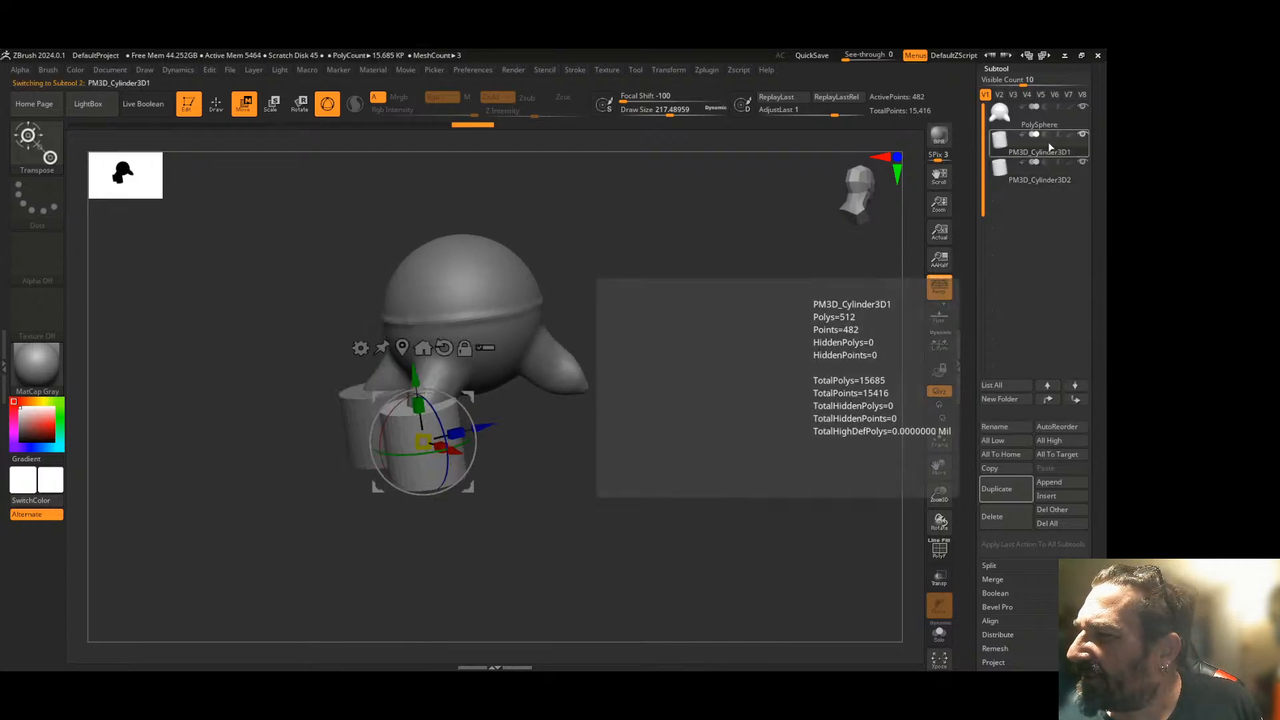
mouse_move(1035, 174)
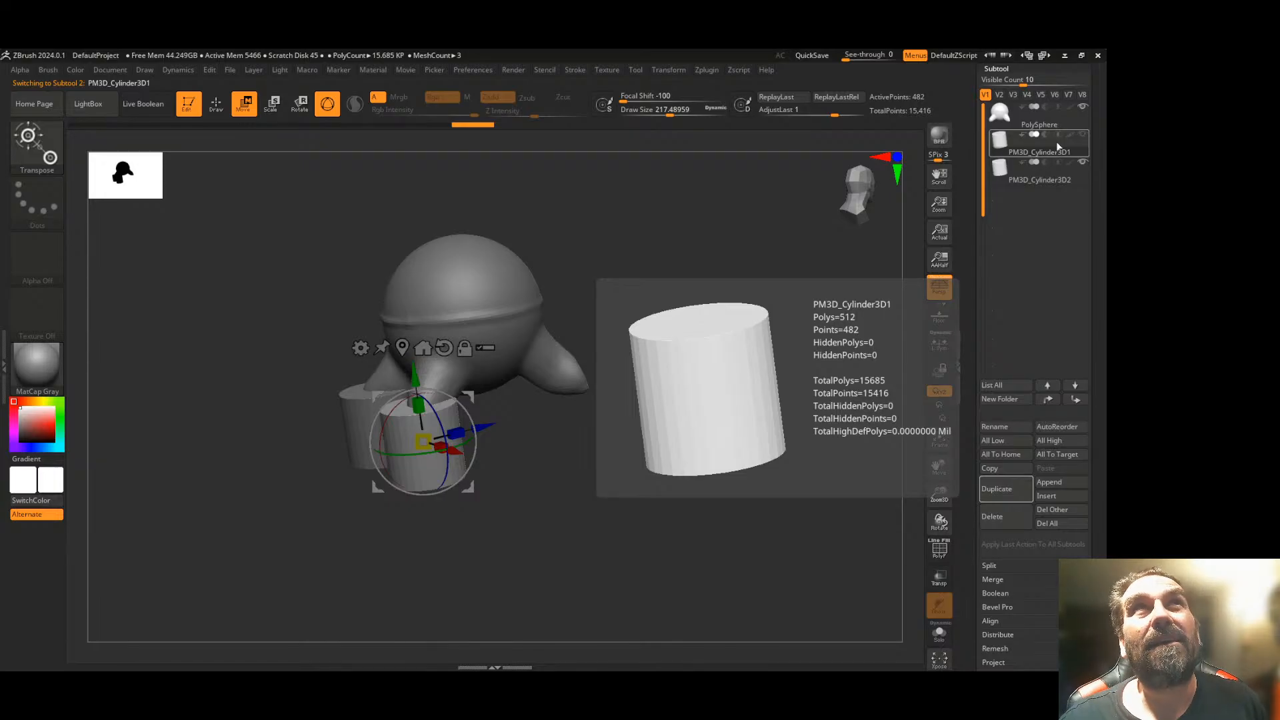
right_click(924, 338)
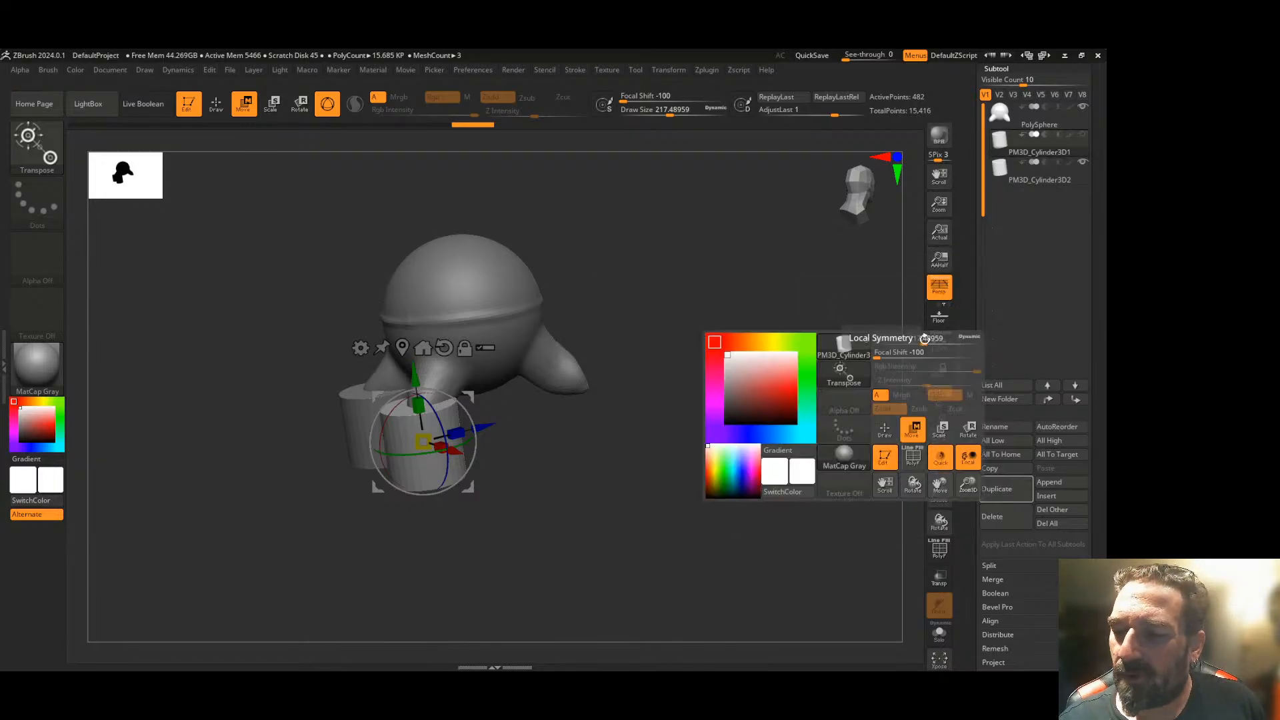
drag(683, 313, 647, 310)
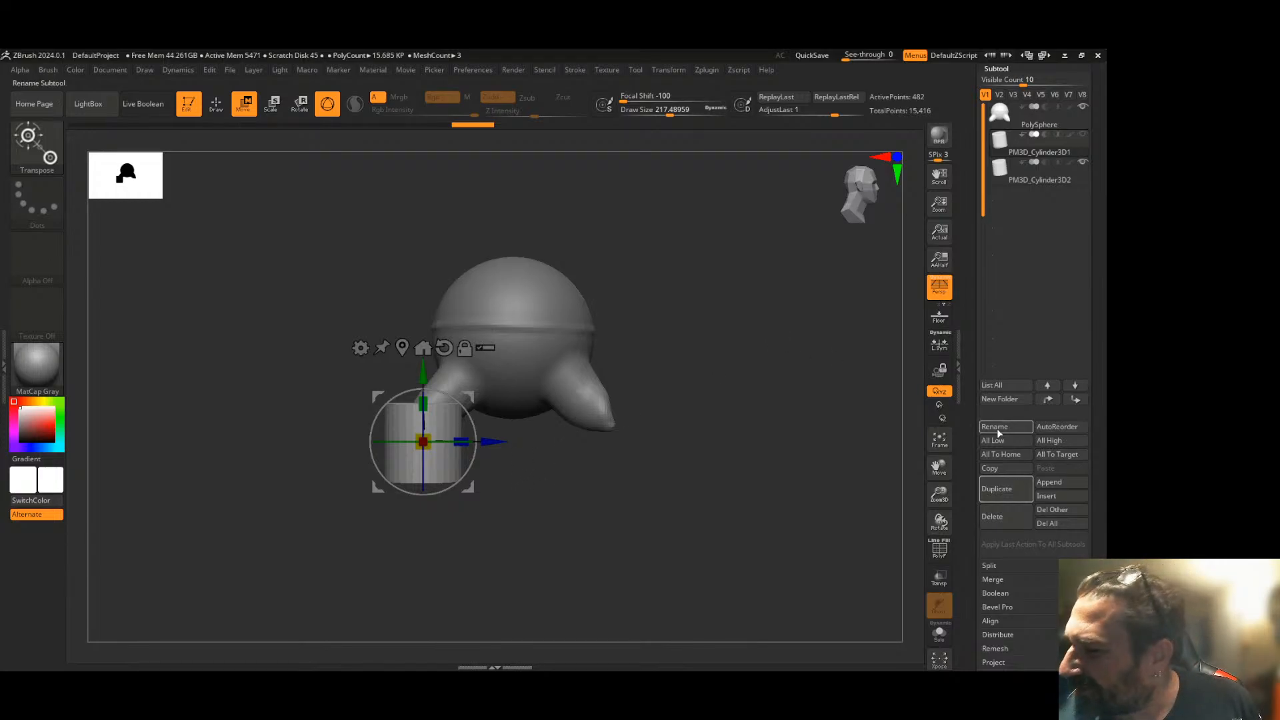
click(996, 488)
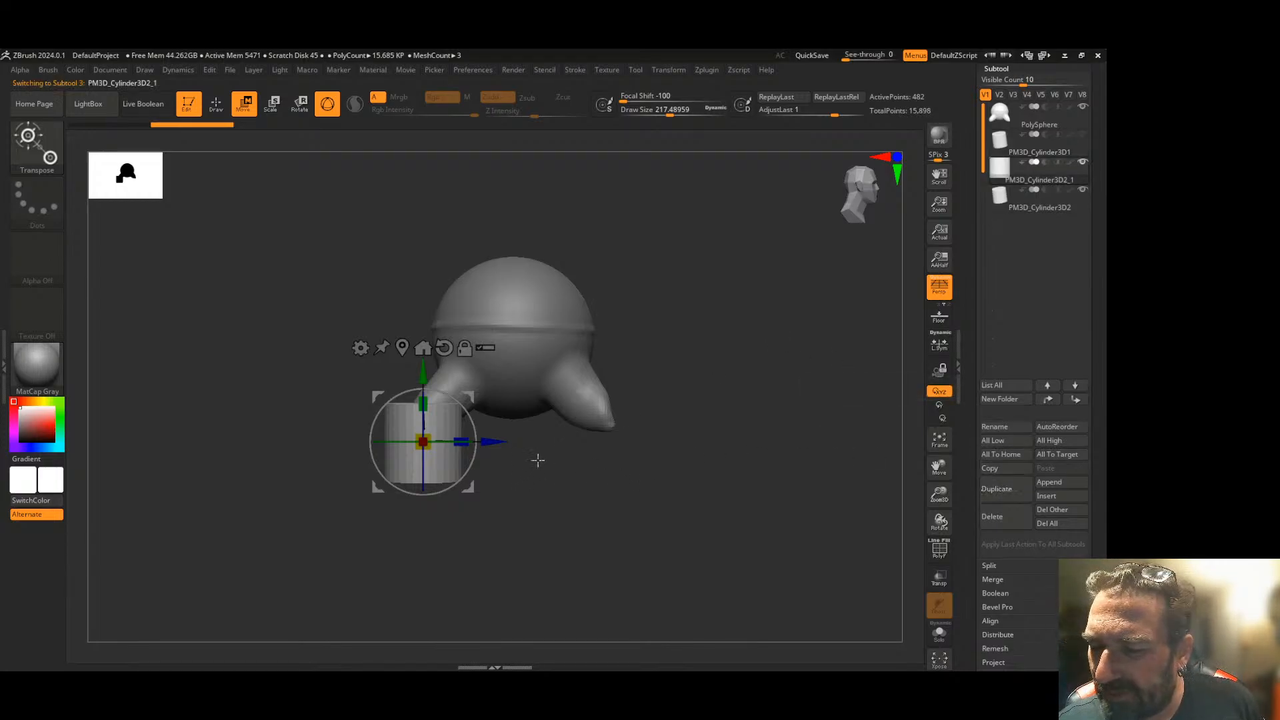
mouse_move(490, 441)
mouse_down()
mouse_move(625, 439)
mouse_move(587, 436)
mouse_up()
key(ctrl+z)
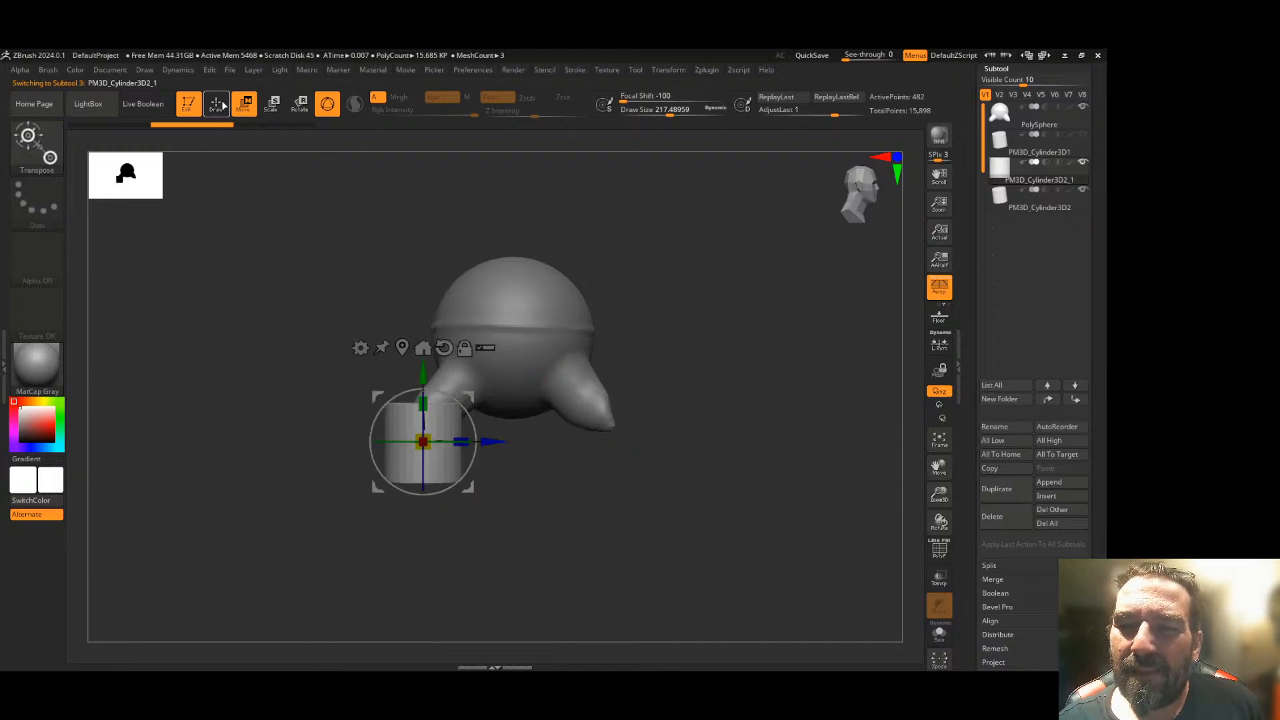
click(218, 104)
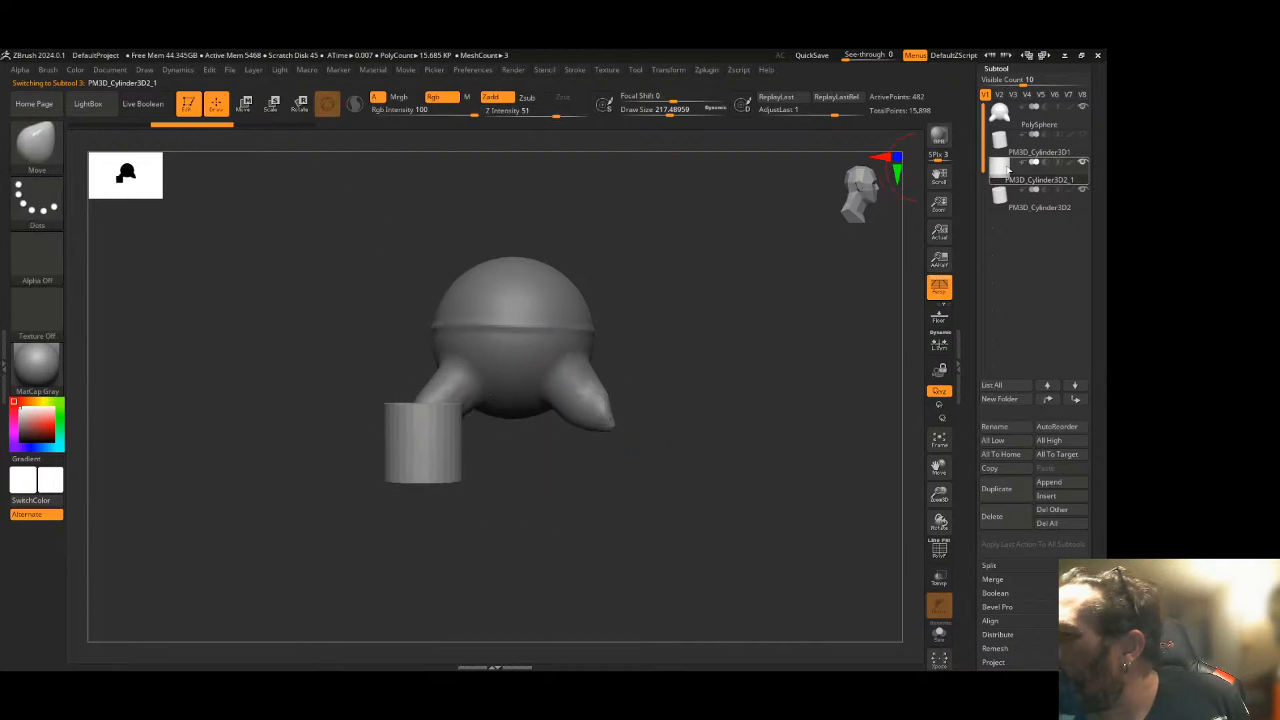
- Duplicate the PM3D_Cylinder3D2 foot and move the copy under the third leg on the opposite side of the body
click(1047, 195)
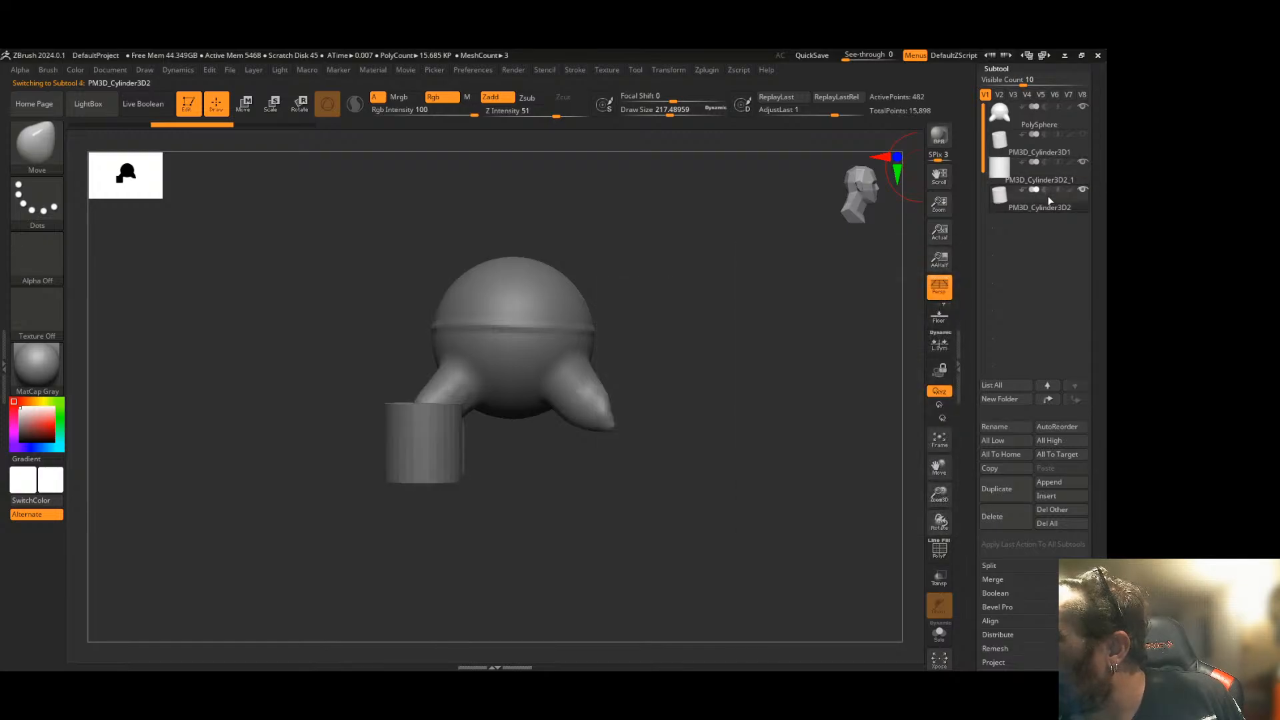
click(984, 490)
drag(635, 425, 671, 456)
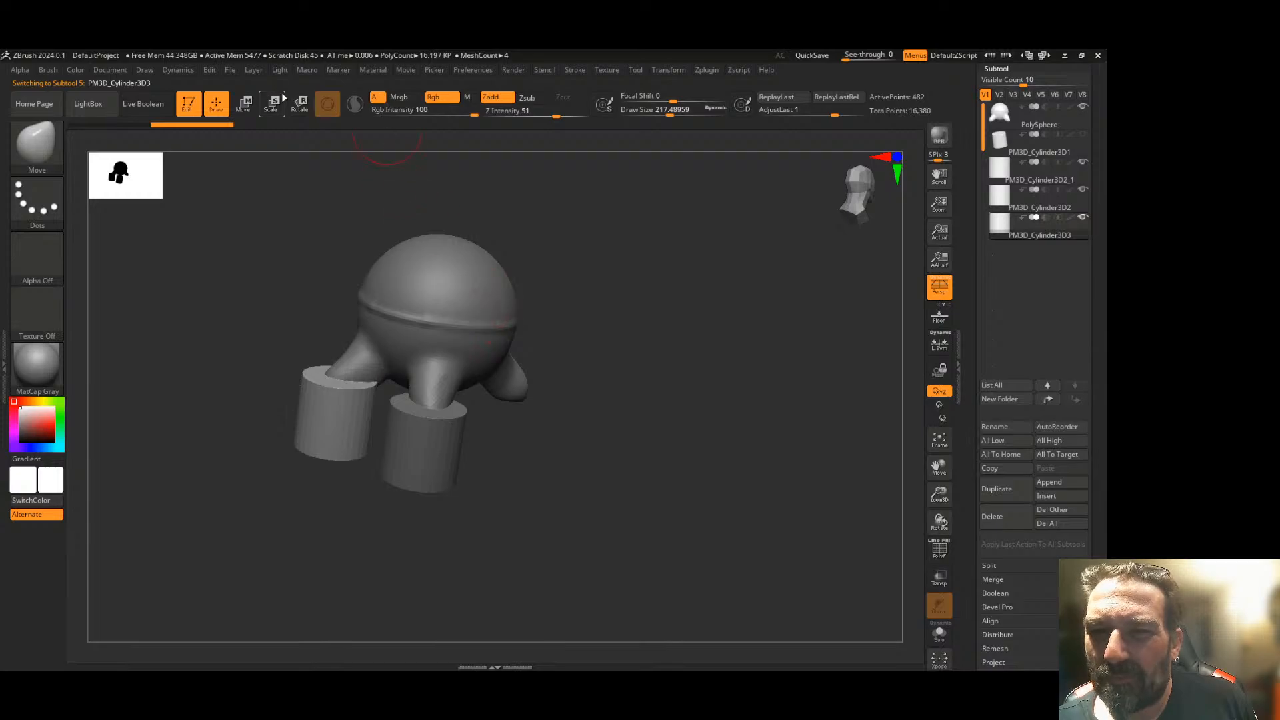
click(244, 103)
drag(599, 398, 656, 416)
drag(269, 412, 114, 422)
drag(510, 352, 607, 419)
drag(557, 338, 583, 320)
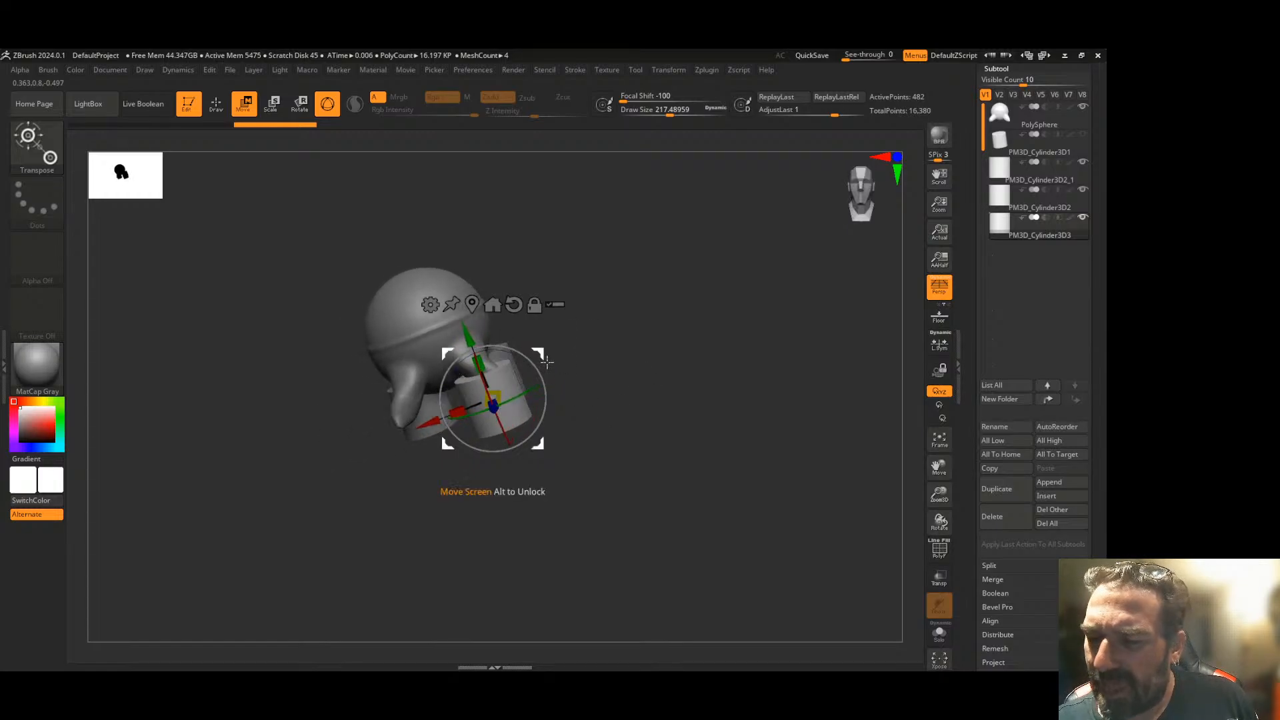
- Duplicate the third foot cylinder and place the copy upright under the remaining leg
click(1006, 482)
drag(420, 420, 359, 459)
shift+drag(613, 400, 676, 412)
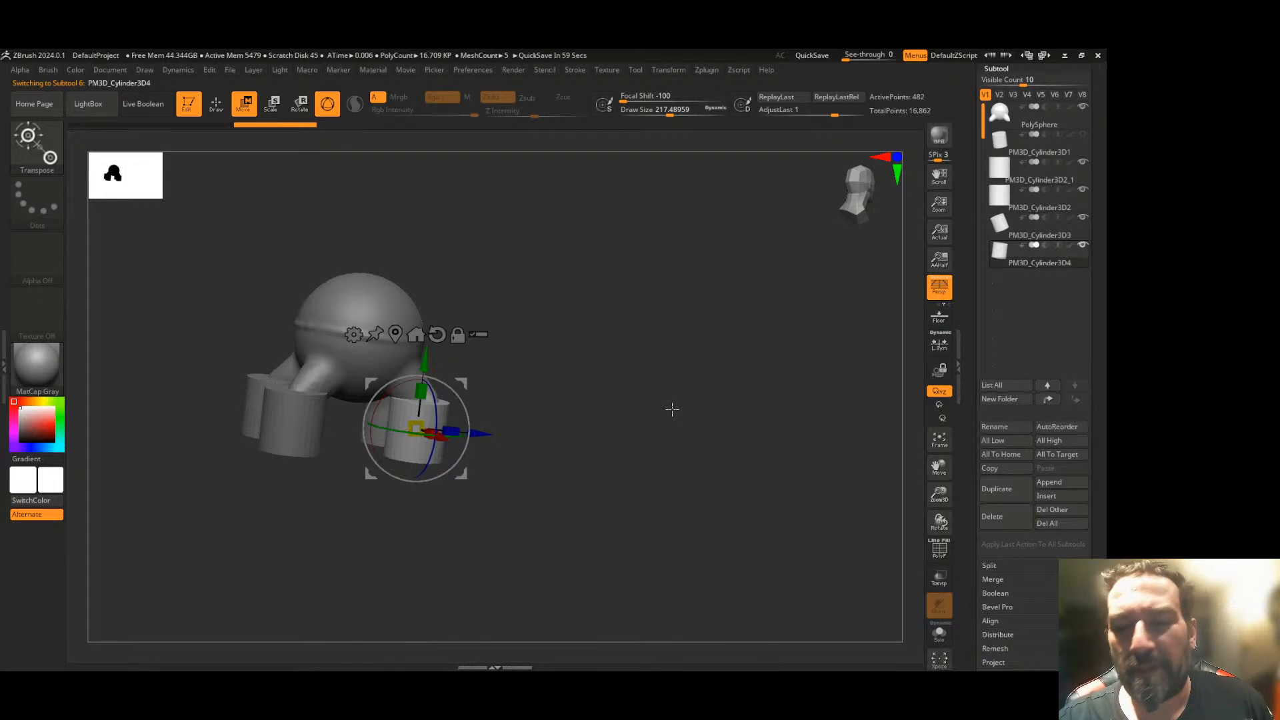
shift+drag(591, 387, 614, 360)
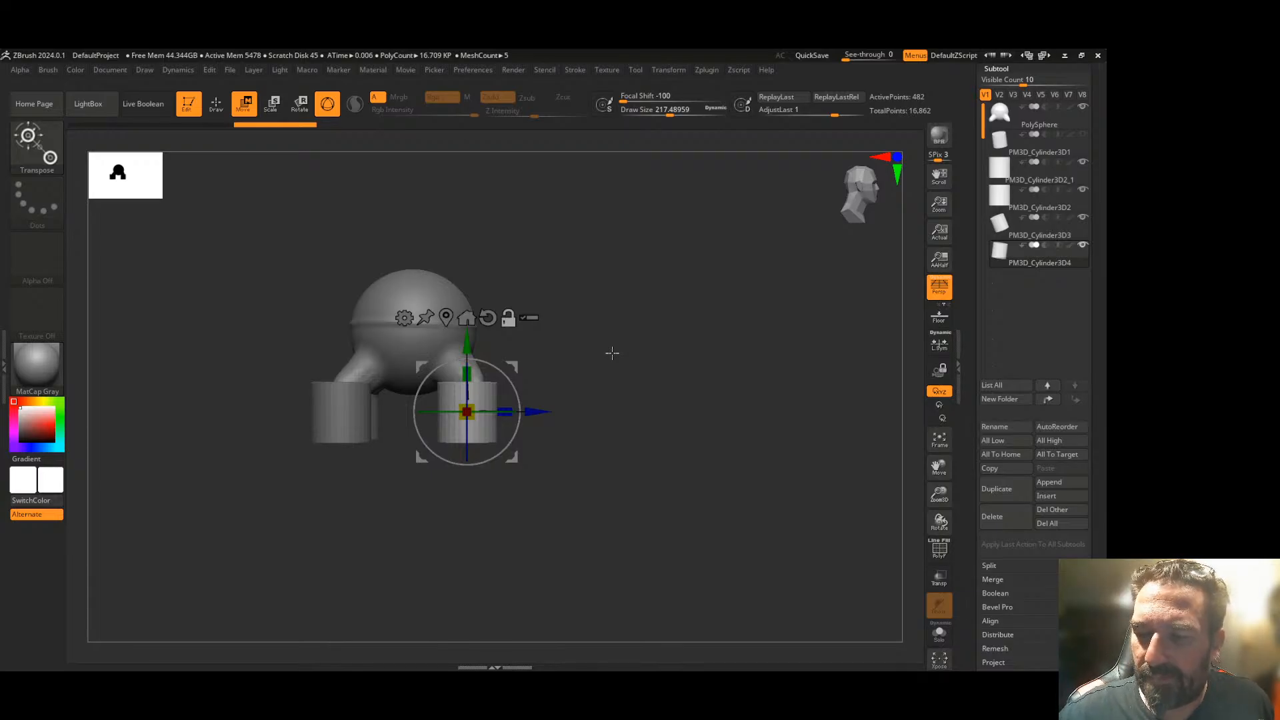
drag(612, 353, 576, 369)
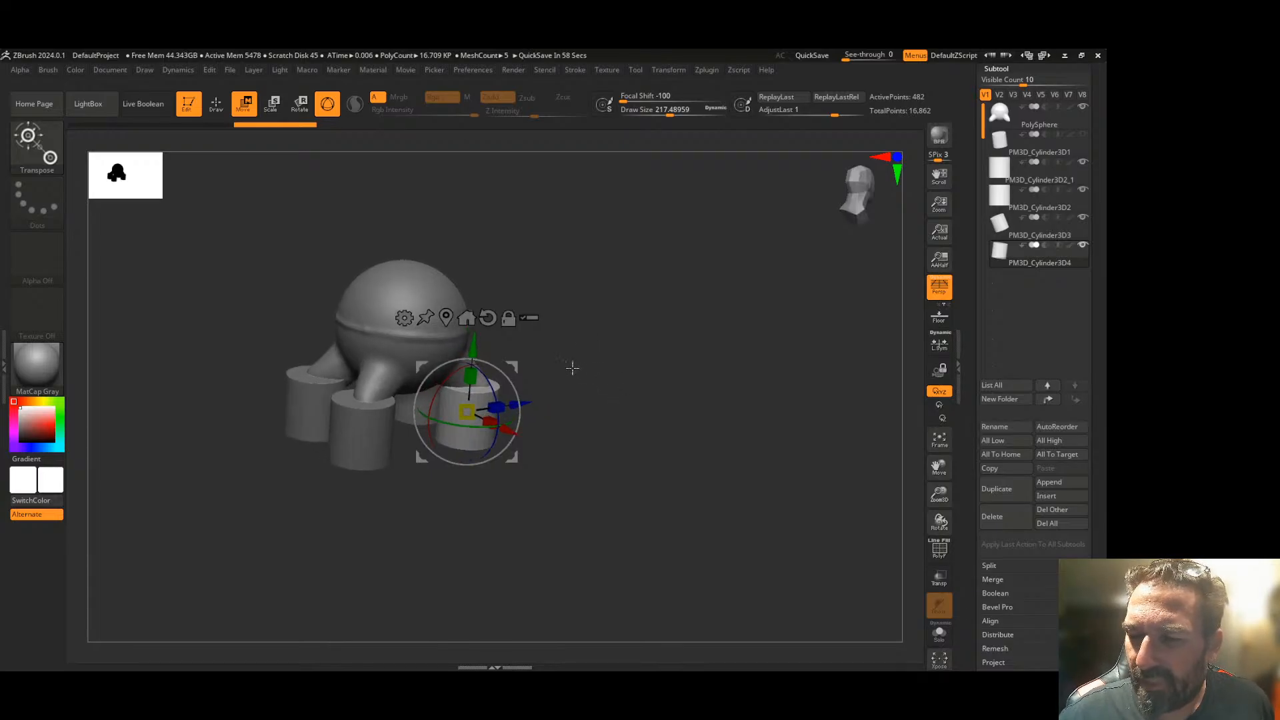
- Mask the upper dome of the PolySphere body down to the seam and invert the mask, with draw size at about 358
click(1052, 129)
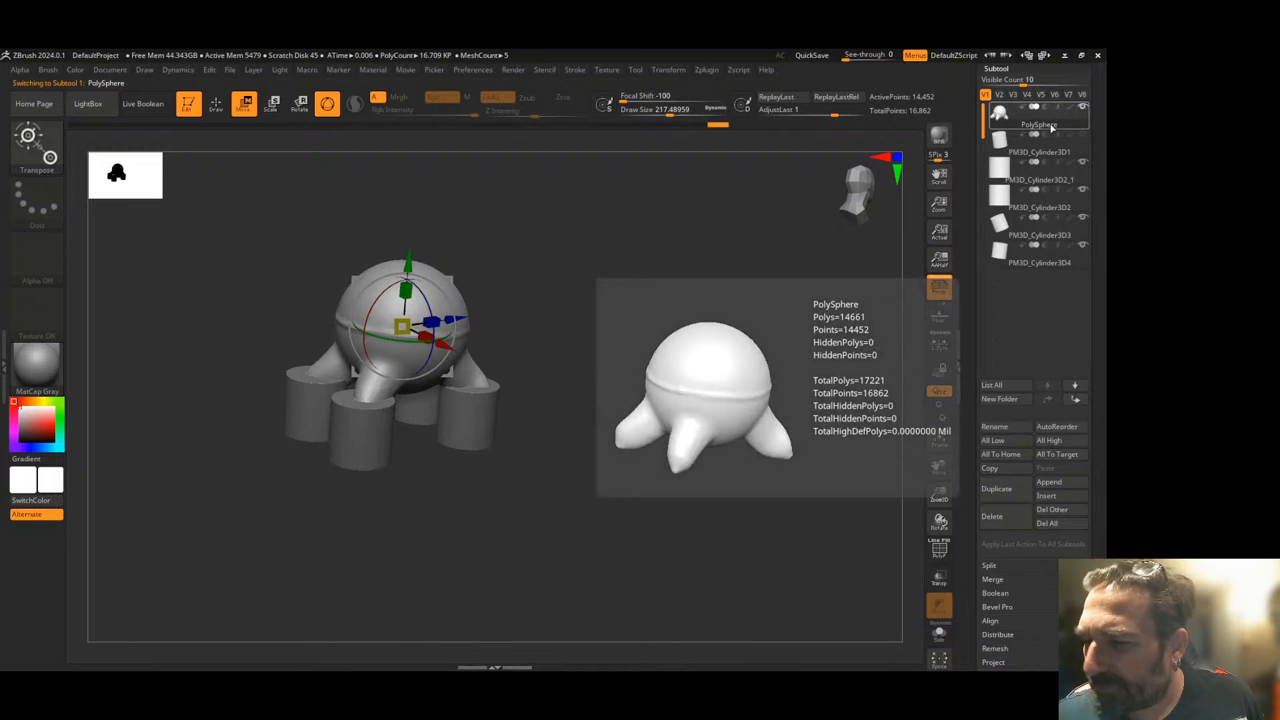
click(216, 103)
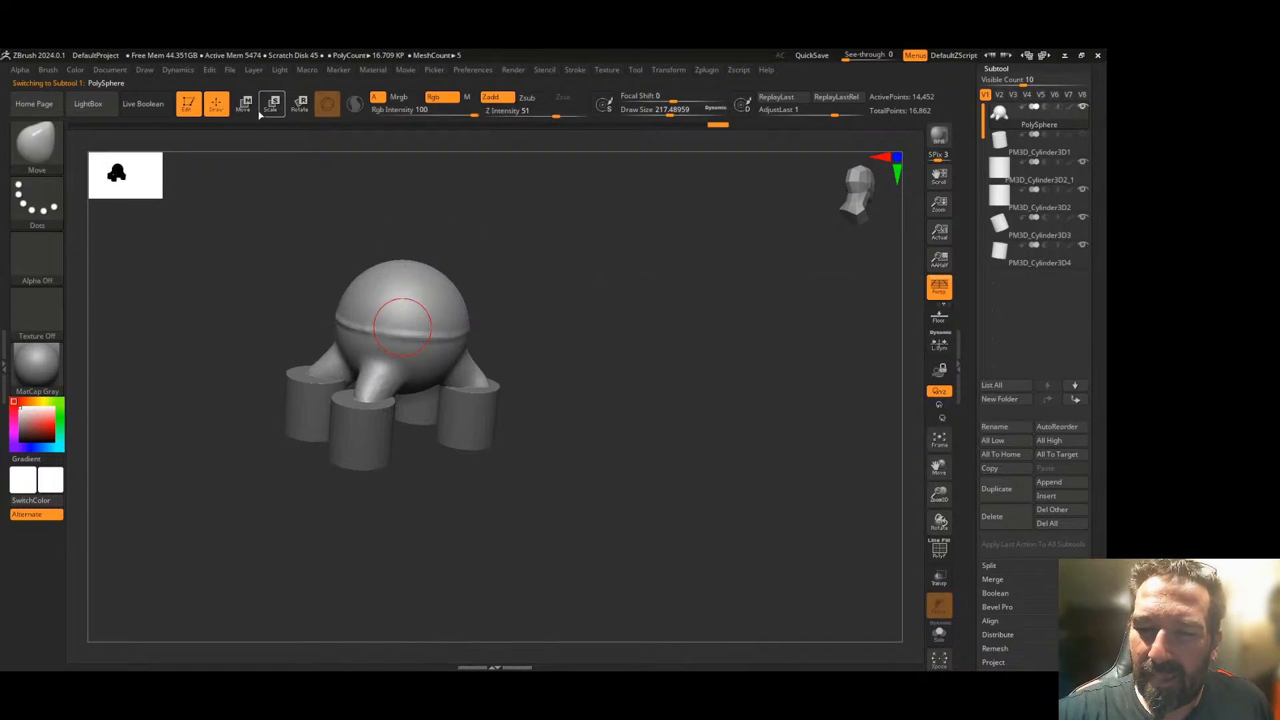
shift+drag(583, 271, 560, 275)
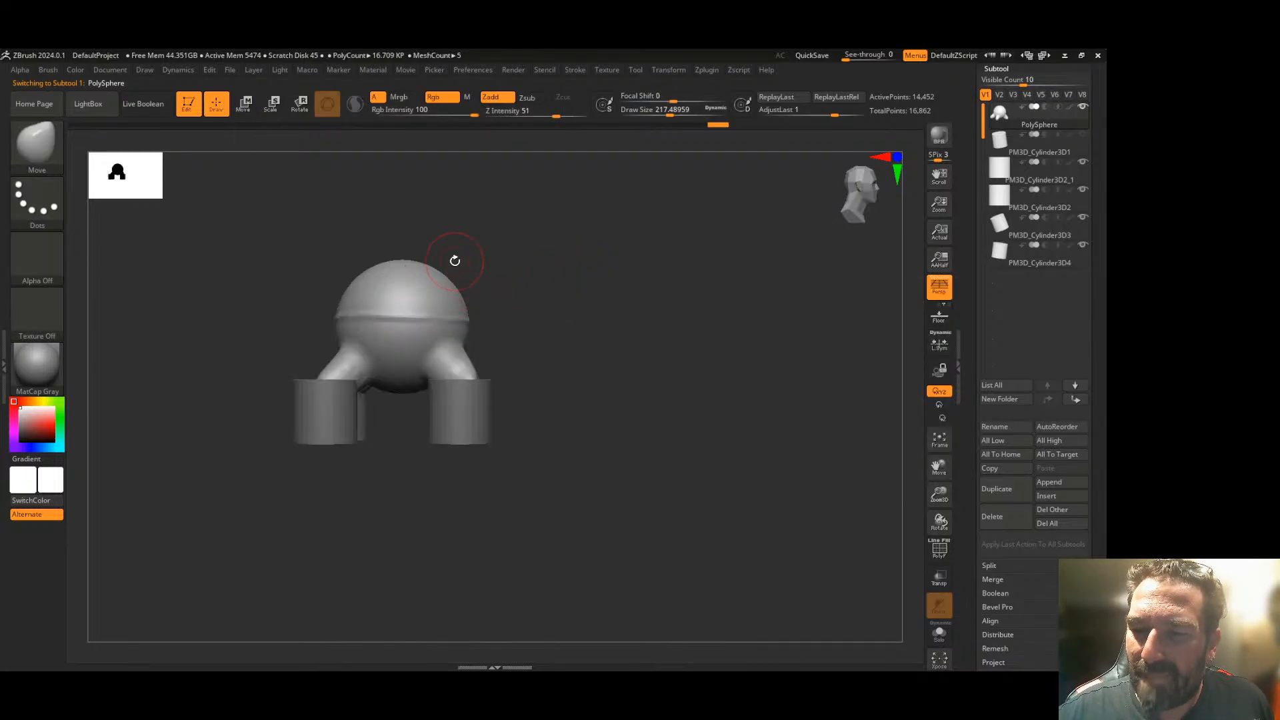
click(671, 111)
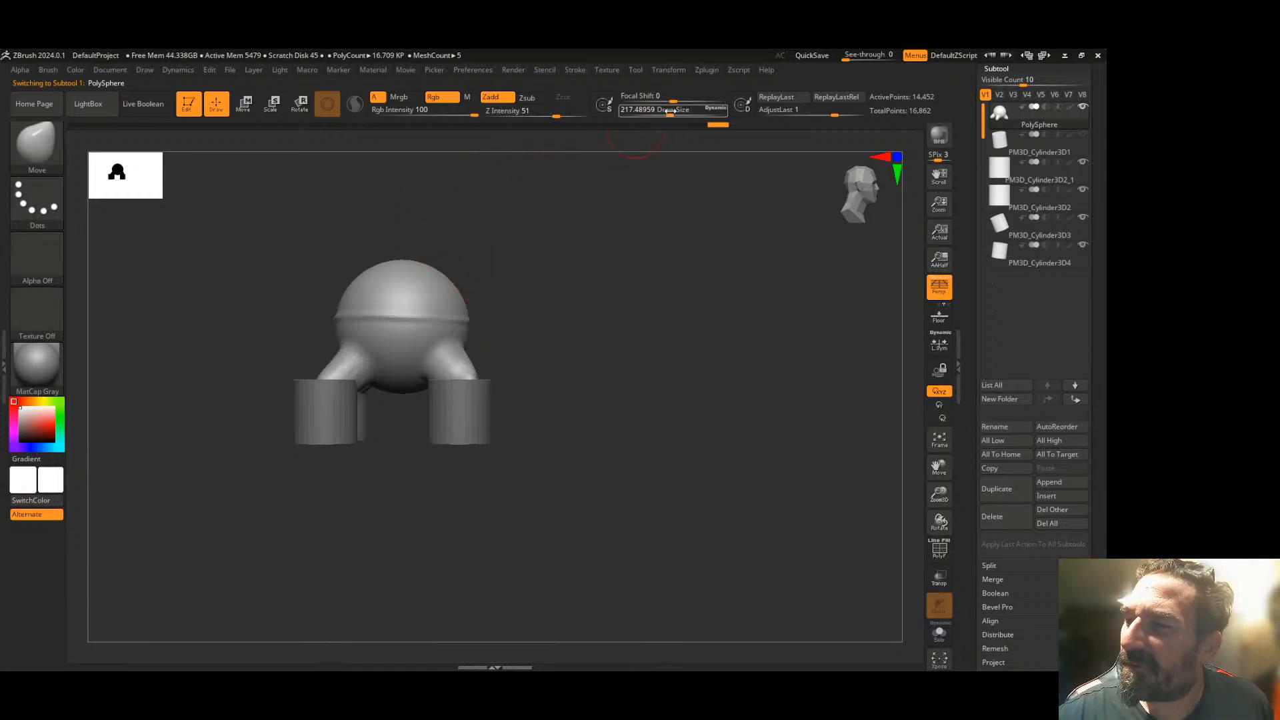
drag(669, 112, 678, 112)
ctrl+drag(292, 280, 413, 289)
mouse_move(274, 225)
ctrl+mouse_down()
mouse_move(380, 258)
mouse_move(524, 330)
ctrl+mouse_up()
key(shift)
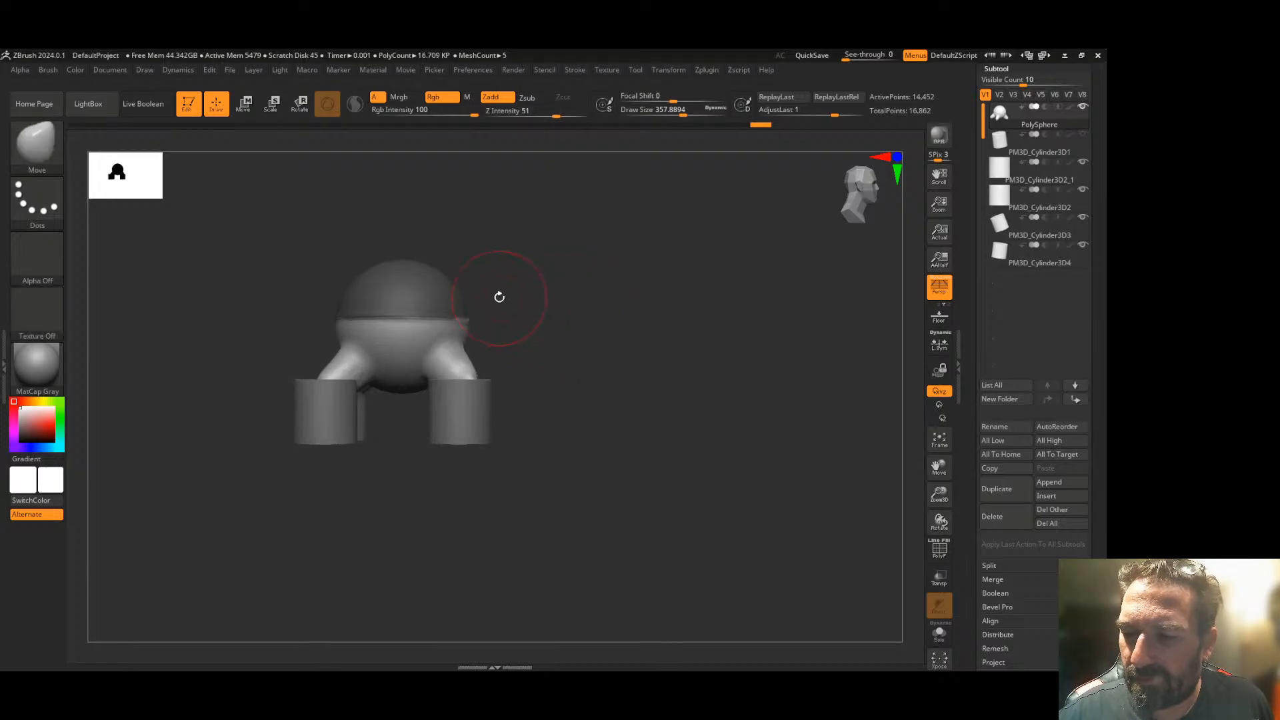
mouse_move(279, 236)
ctrl+mouse_down()
mouse_move(507, 323)
mouse_move(620, 320)
mouse_move(583, 334)
mouse_move(552, 327)
ctrl+mouse_up()
ctrl+click(577, 335)
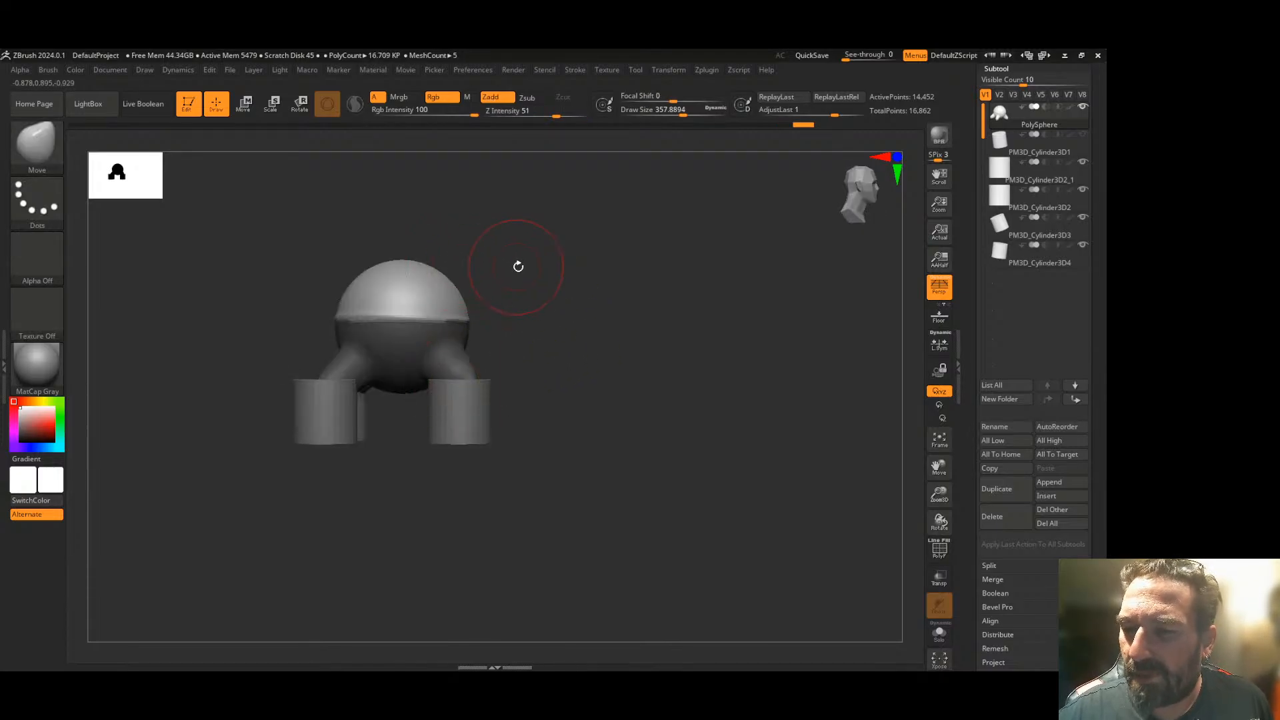
- Inflate the unmasked upper dome with the Inflat brush at Z Intensity 10 and draw size about 358, and smooth the bulges
click(37, 143)
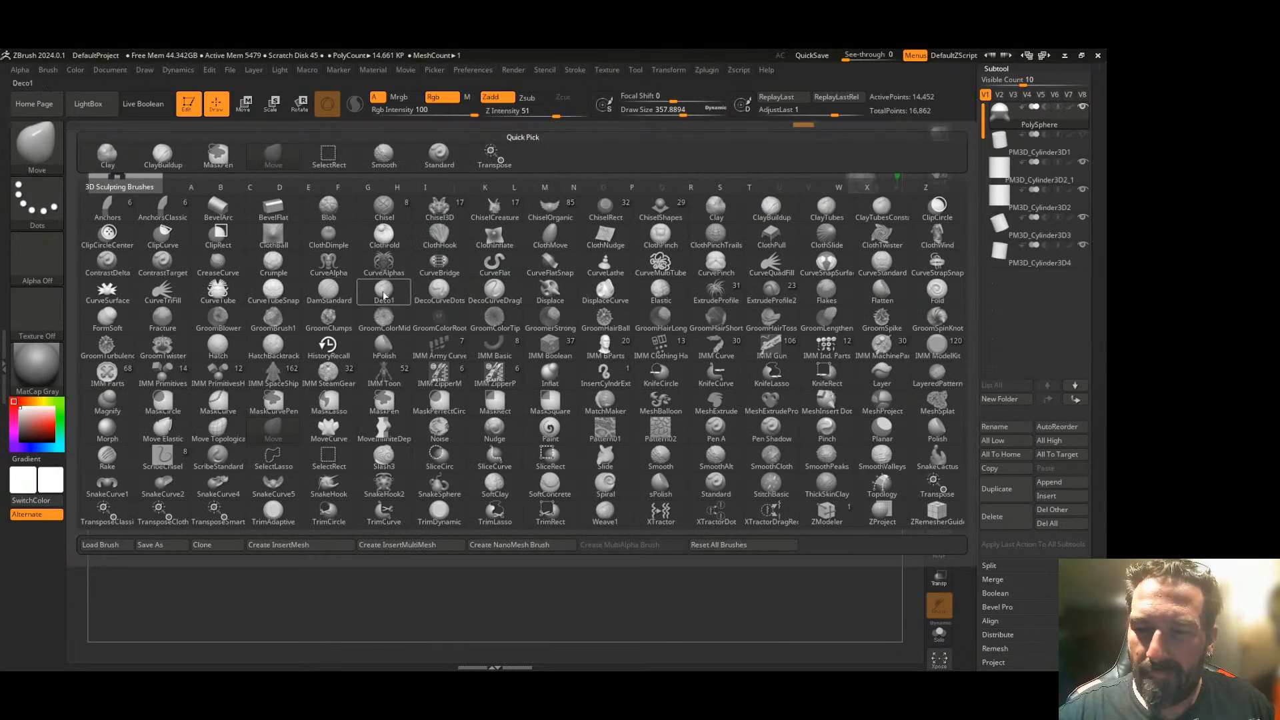
key(i)
click(552, 371)
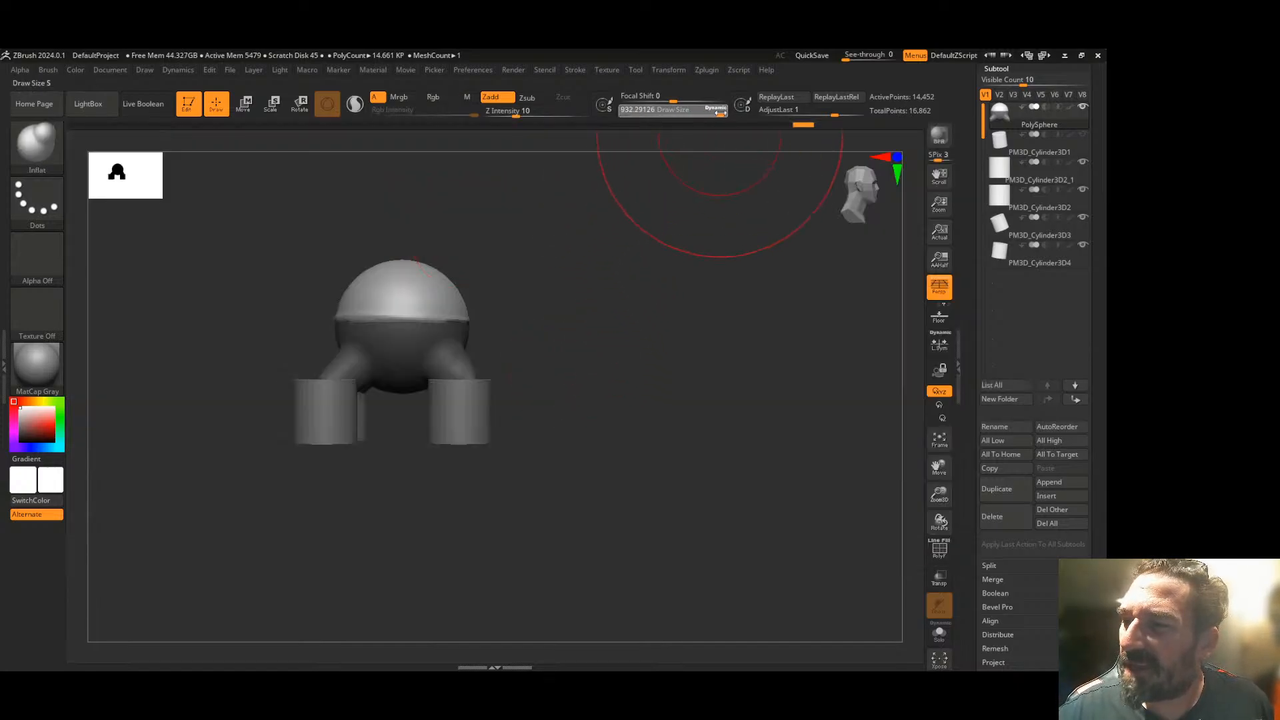
key(shift)
mouse_move(621, 284)
alt+mouse_down()
mouse_move(677, 326)
mouse_move(679, 351)
mouse_move(608, 357)
alt+mouse_up()
mouse_move(502, 361)
mouse_down()
mouse_move(449, 337)
mouse_move(482, 322)
mouse_move(515, 382)
mouse_move(470, 320)
mouse_move(494, 310)
mouse_move(460, 347)
mouse_move(475, 310)
mouse_up()
mouse_move(650, 314)
mouse_down()
mouse_move(608, 297)
mouse_move(592, 347)
mouse_move(613, 323)
mouse_move(571, 345)
mouse_move(566, 319)
mouse_move(569, 331)
mouse_up()
drag(698, 294, 718, 285)
mouse_move(634, 303)
mouse_down()
mouse_move(600, 324)
mouse_move(570, 292)
mouse_move(566, 326)
mouse_up()
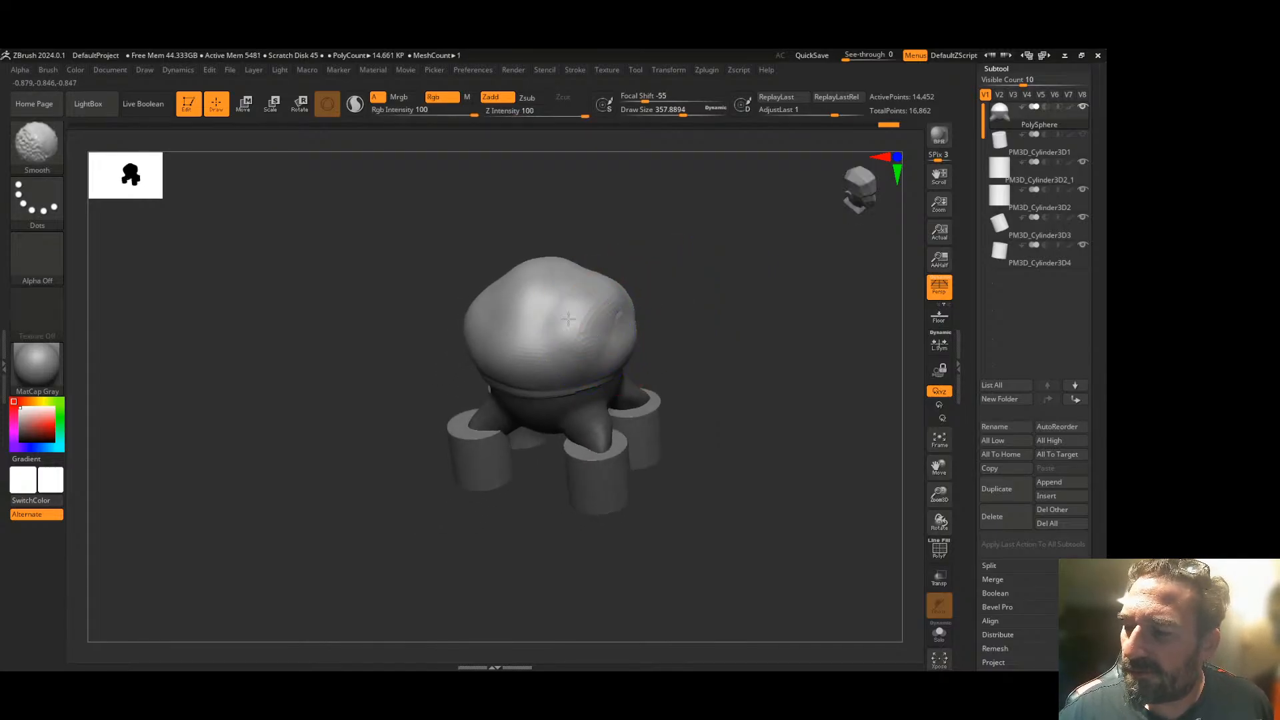
- Build up and smooth the top of the dome further, and display the mesh wireframe with PolyFrame
mouse_move(654, 288)
mouse_down()
mouse_move(634, 303)
mouse_move(660, 300)
mouse_move(719, 331)
mouse_move(601, 309)
mouse_up()
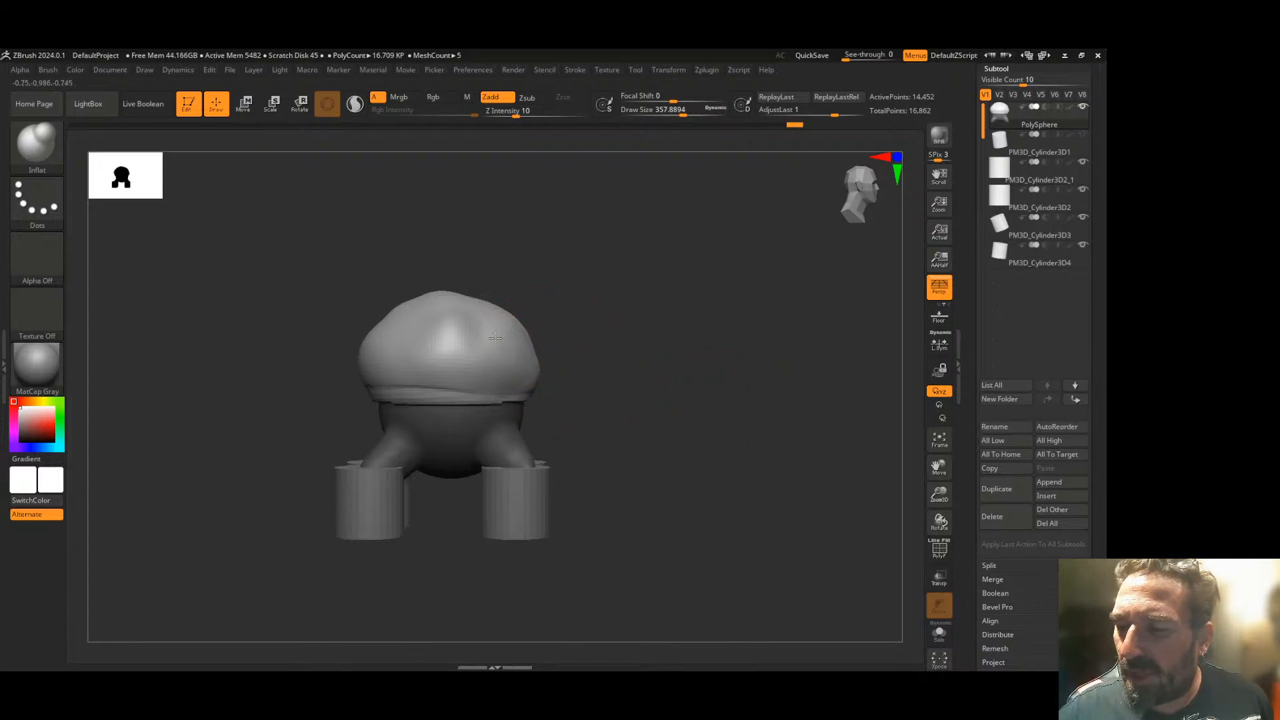
mouse_move(529, 257)
mouse_down()
mouse_move(465, 356)
mouse_move(390, 286)
mouse_move(400, 276)
mouse_move(440, 360)
mouse_move(436, 335)
mouse_move(506, 314)
mouse_up()
click(939, 550)
drag(764, 460, 622, 372)
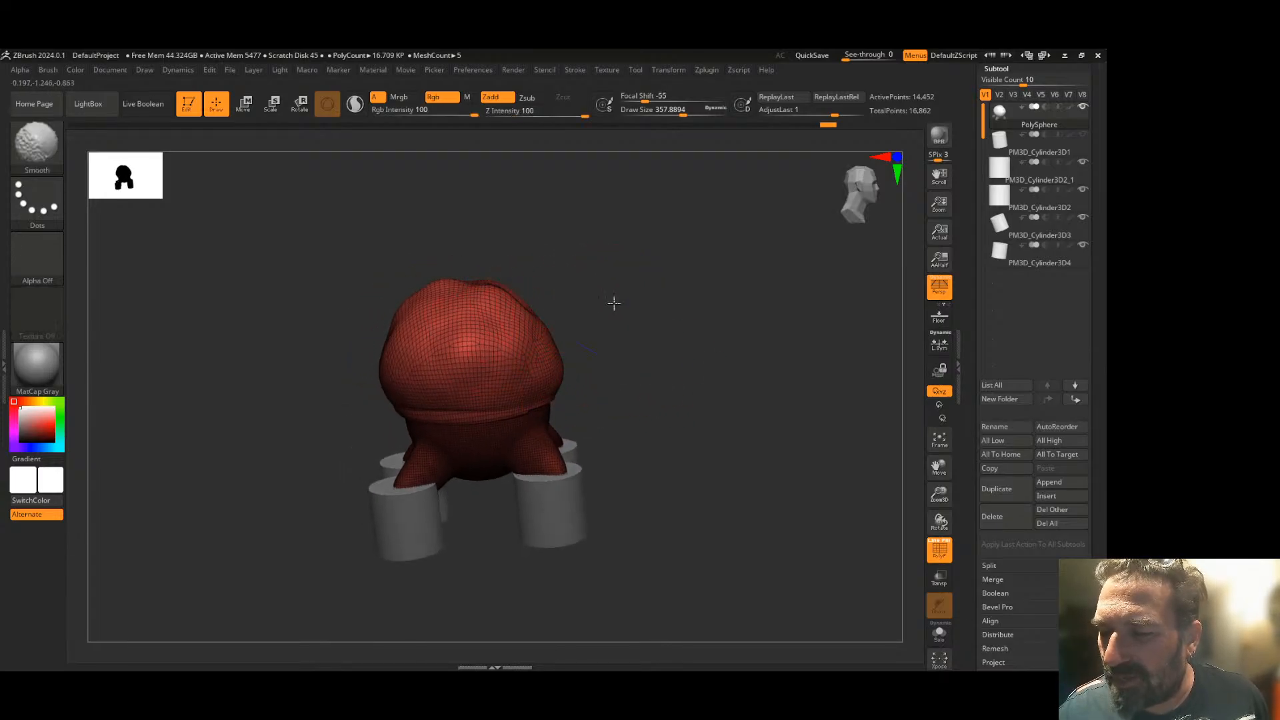
- Inflate the sides and top of the upper dome further with the Inflat brush and smooth the resulting bulges
drag(615, 303, 585, 325)
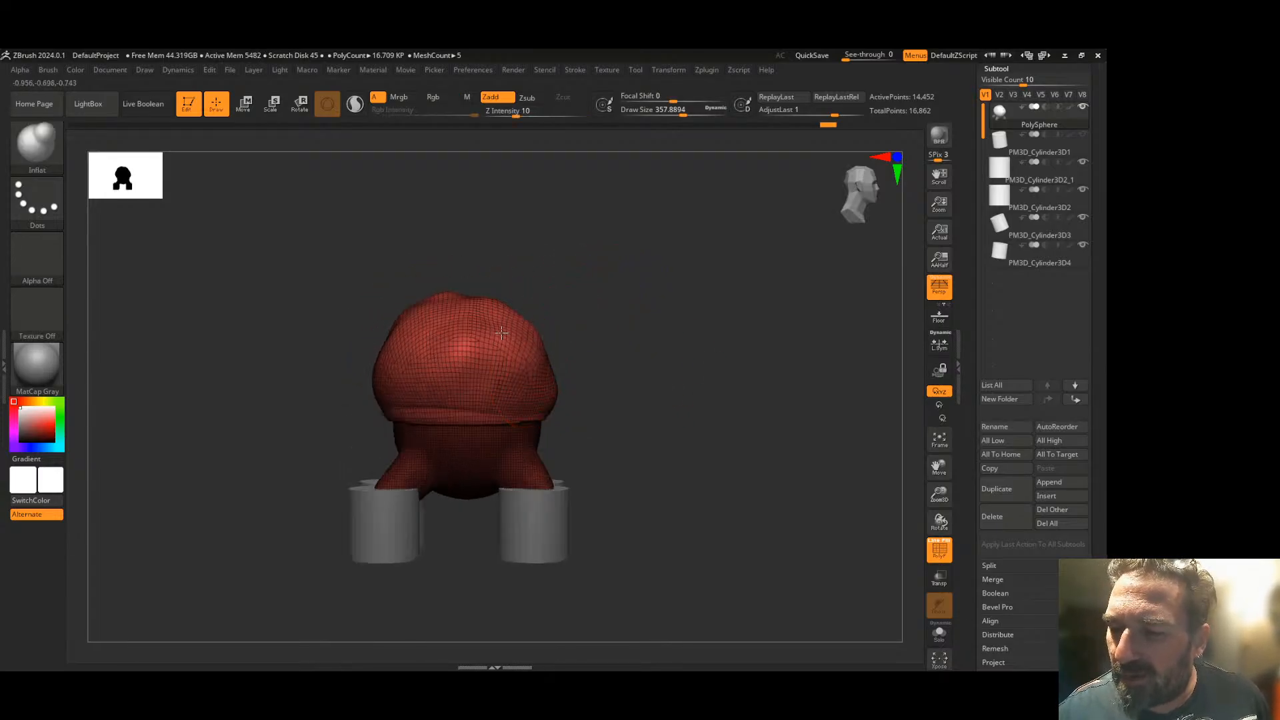
mouse_move(550, 262)
mouse_down()
mouse_move(561, 316)
mouse_move(531, 313)
mouse_up()
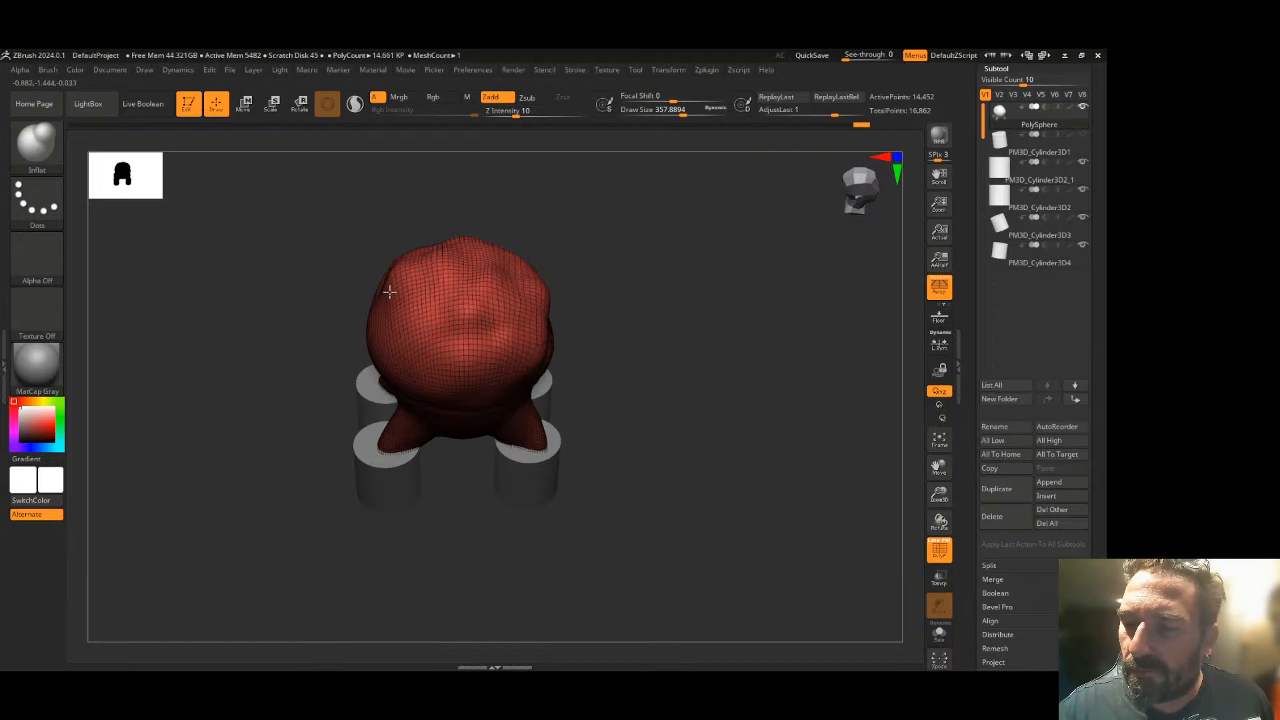
drag(629, 315, 631, 294)
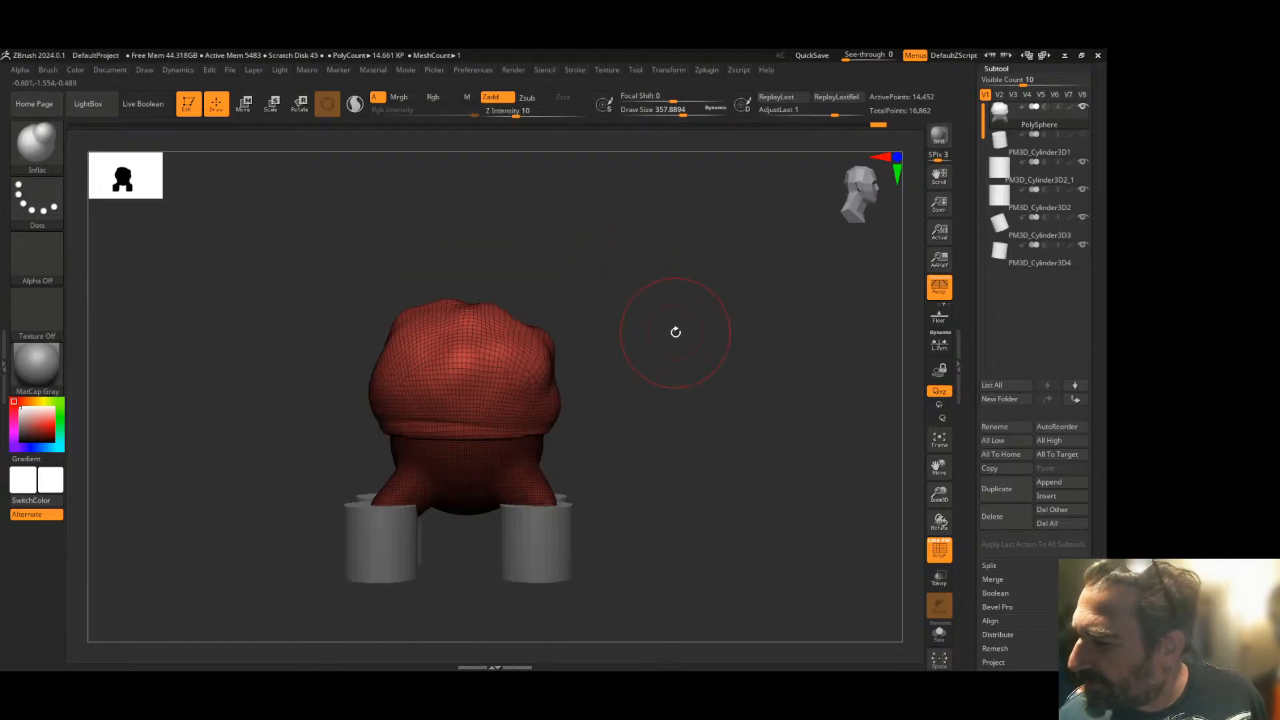
drag(702, 383, 570, 346)
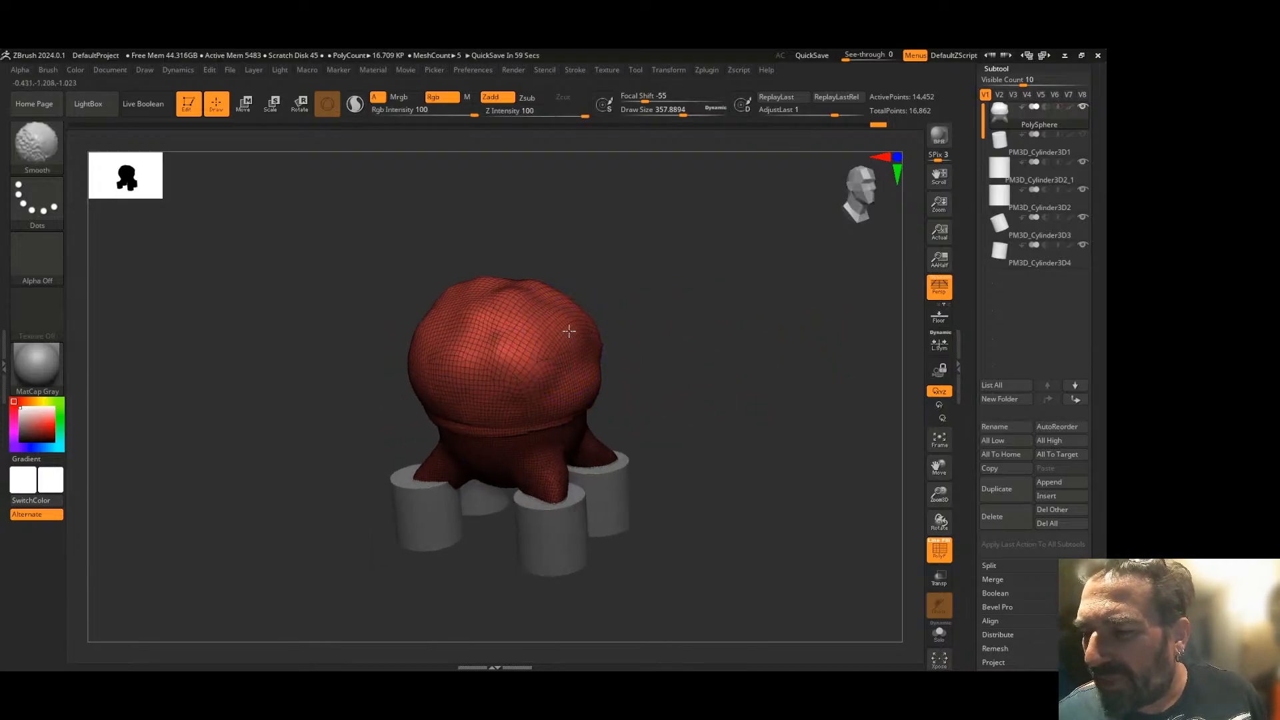
mouse_move(585, 246)
mouse_down()
mouse_move(708, 320)
mouse_move(740, 316)
mouse_up()
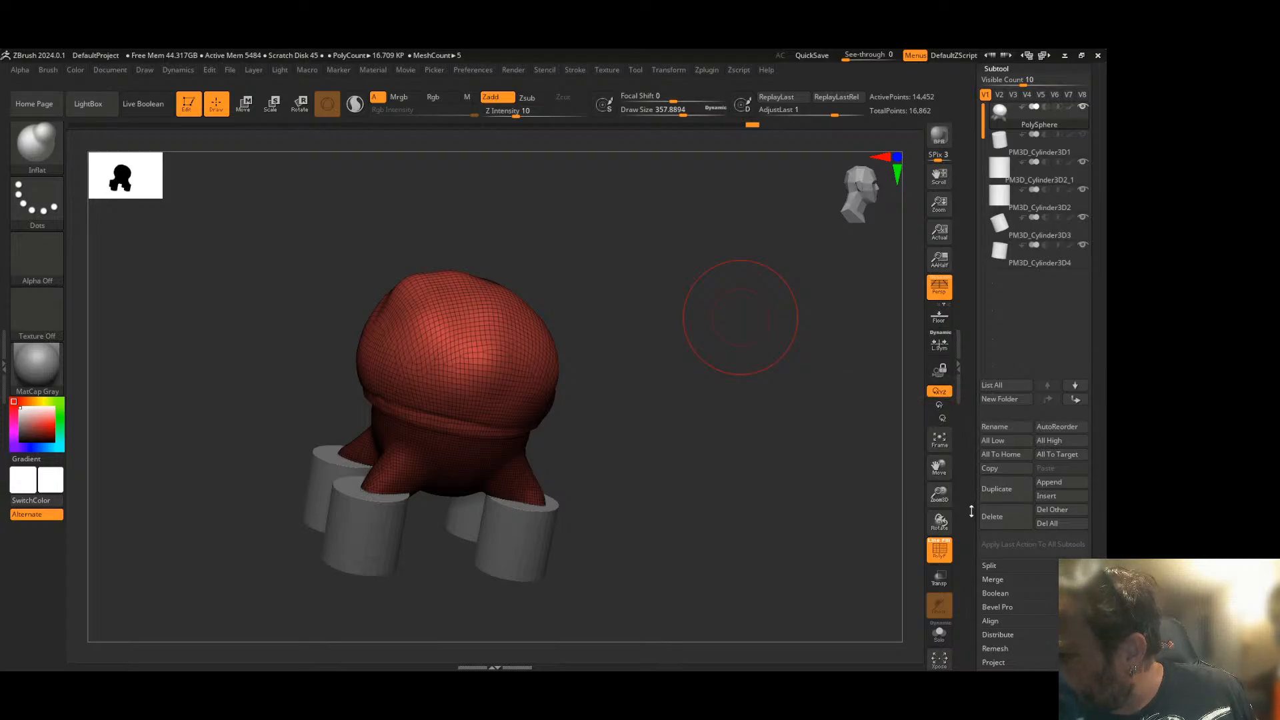
- Show the DynaMesh settings of the PolySphere body and clear its mask
scroll(985, 426, down, 3)
scroll(985, 430, down, 1)
click(998, 521)
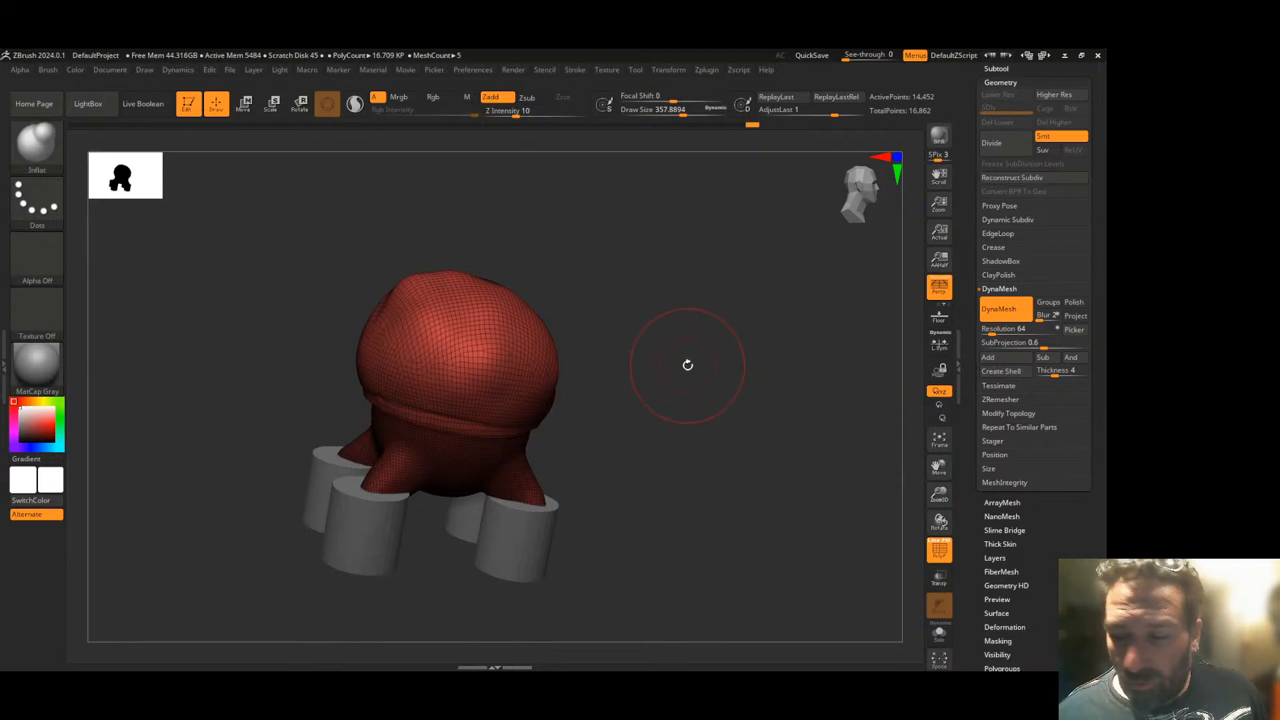
key(ctrl)
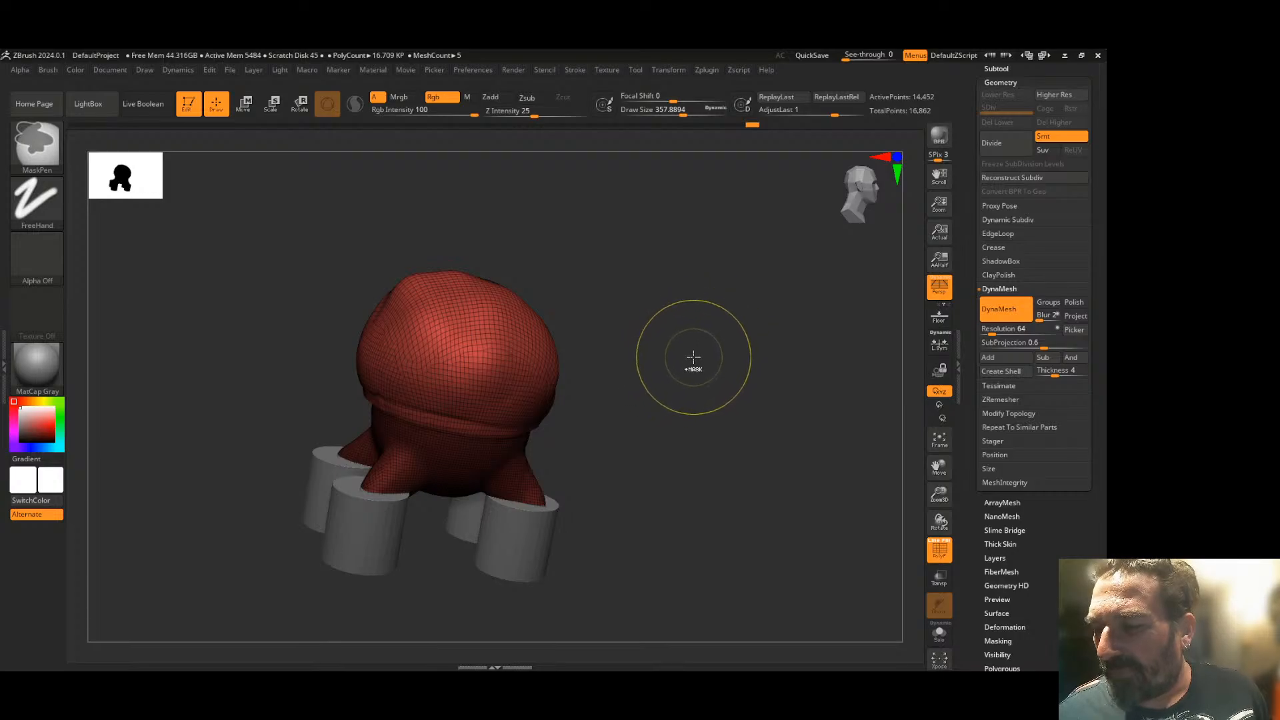
ctrl+drag(693, 356, 643, 386)
mouse_move(617, 343)
mouse_down()
mouse_move(649, 349)
mouse_move(632, 372)
mouse_move(661, 394)
mouse_move(662, 366)
mouse_move(685, 369)
mouse_up()
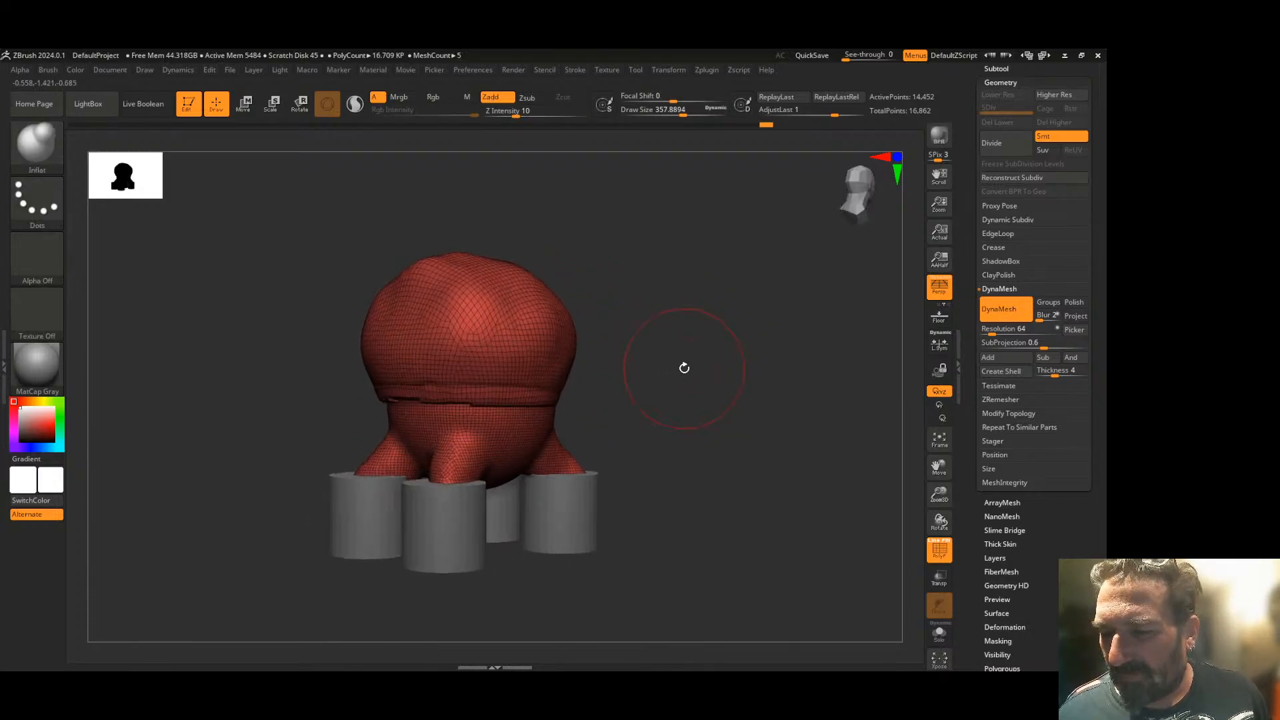
drag(648, 320, 643, 351)
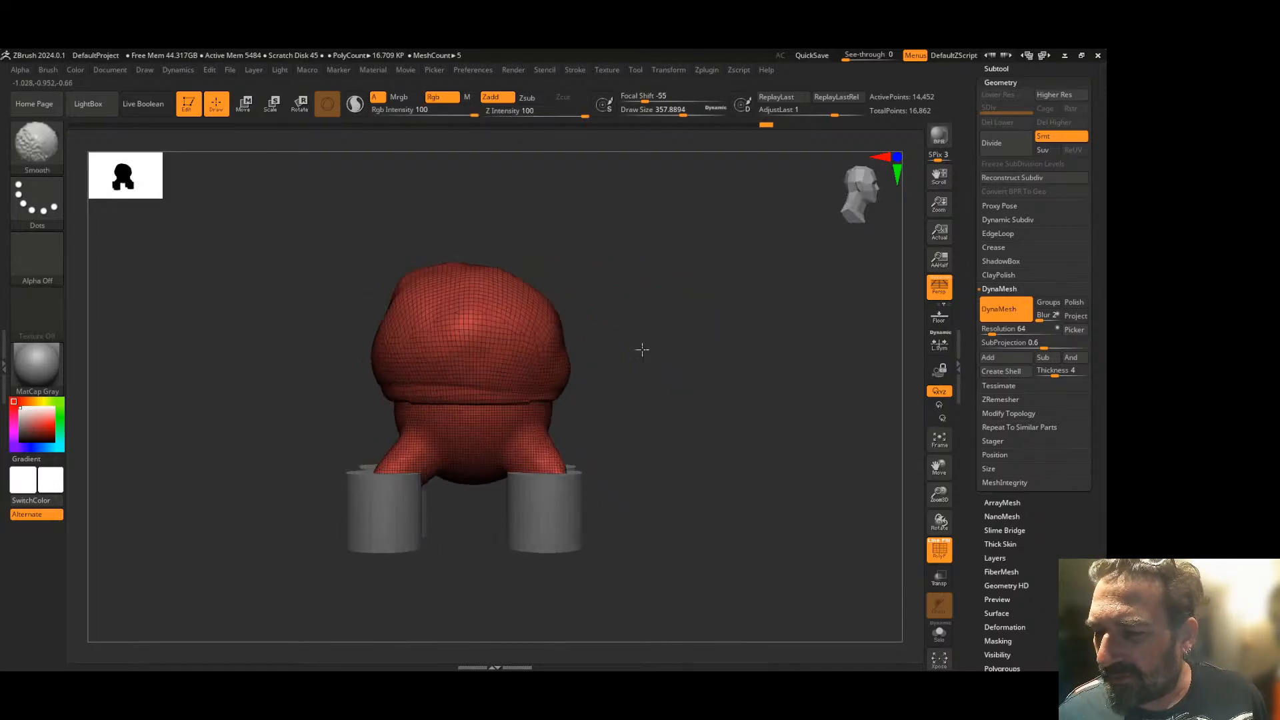
- Try to remesh the body with DynaMesh at resolution 224, and undo the remesh
click(998, 329)
text(144)
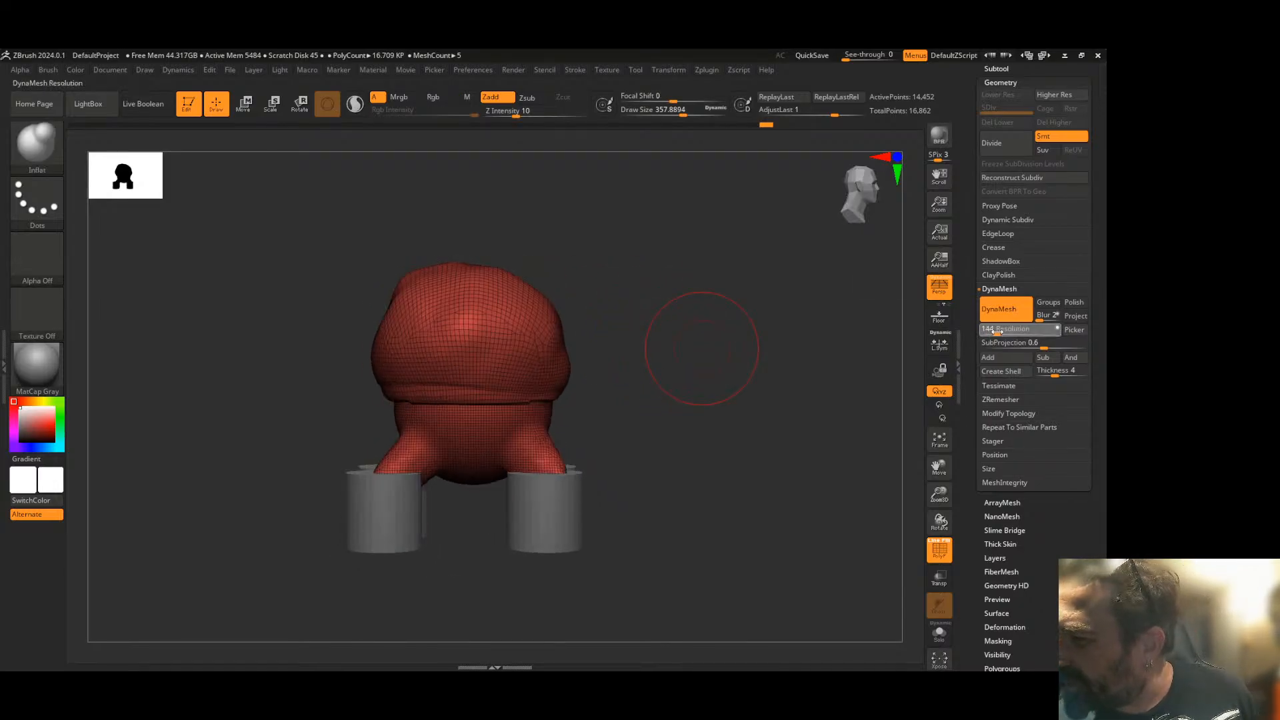
key(ctrl)
drag(586, 352, 682, 354)
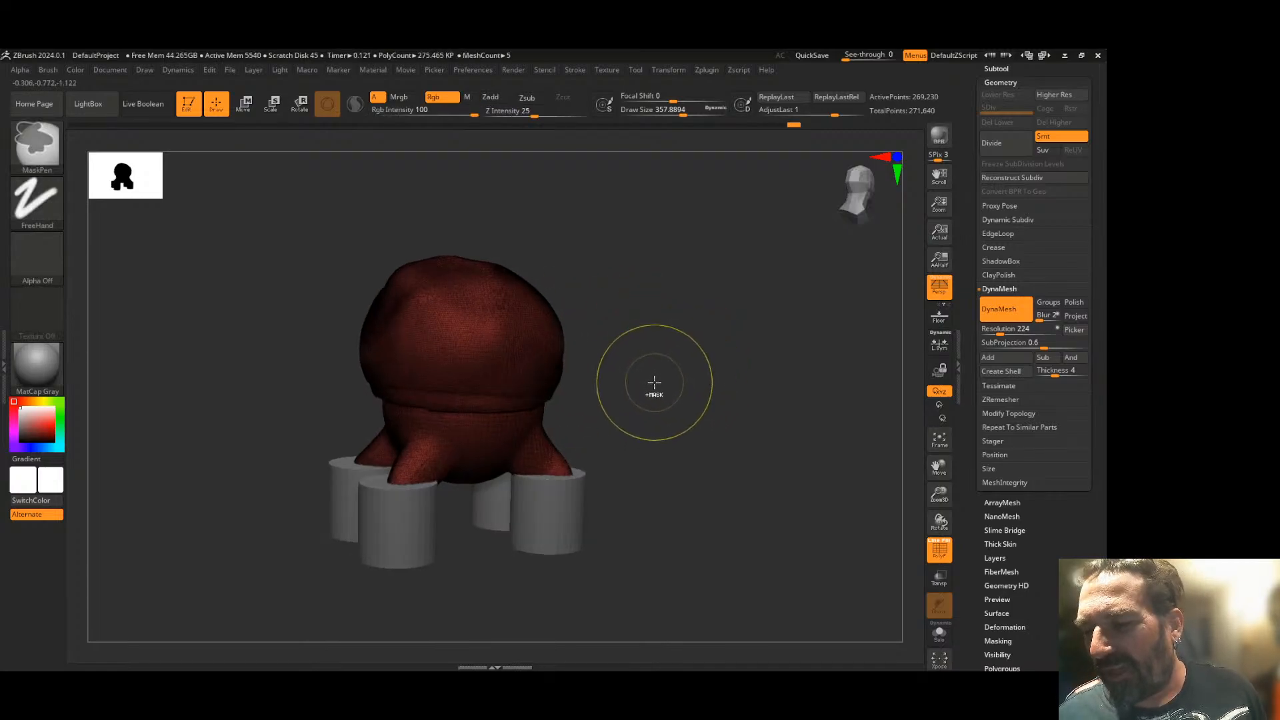
ctrl+drag(641, 413, 686, 358)
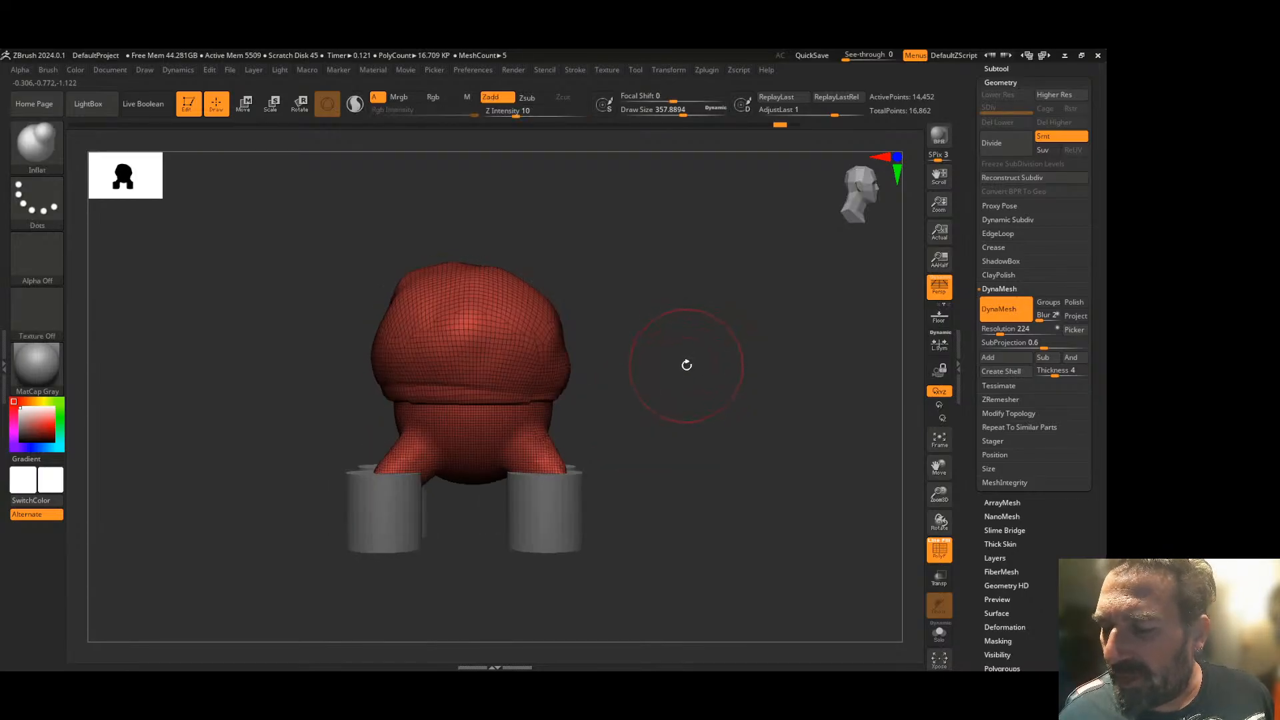
- Return to the subtool list, choose the ClayBuildup brush and turn off the PolyFrame wireframe
scroll(996, 258, up, 3)
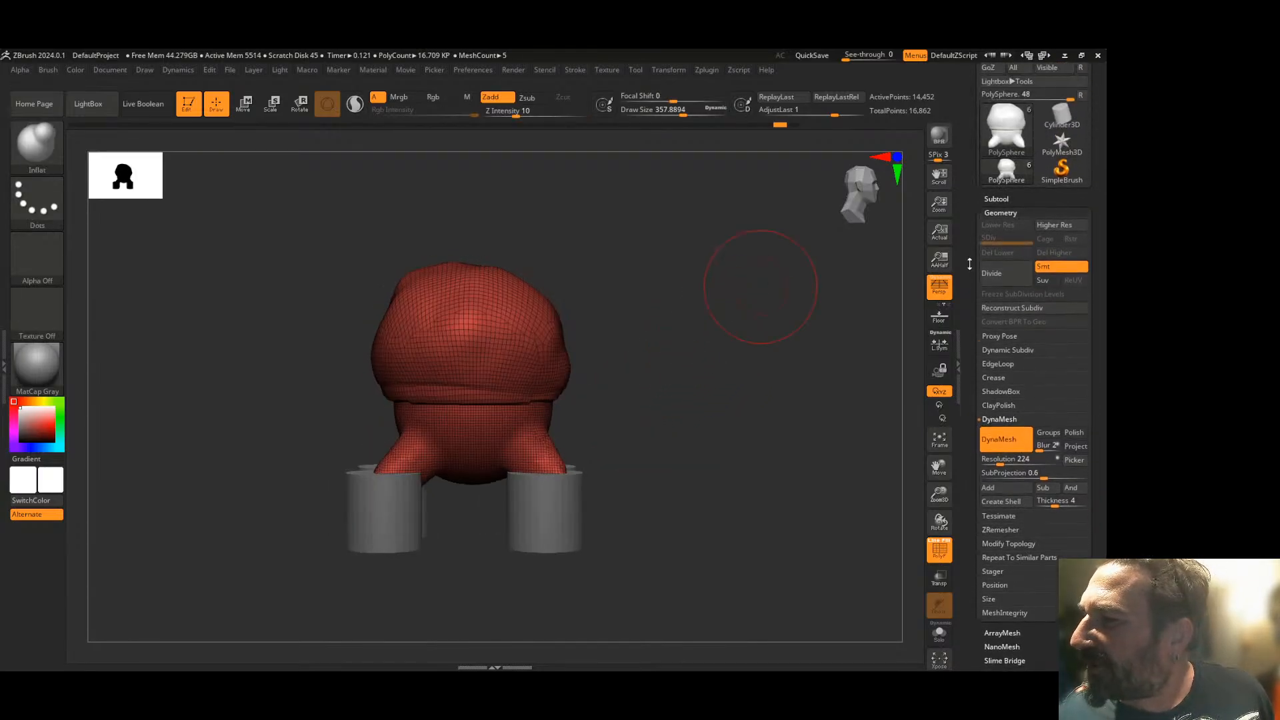
click(1005, 241)
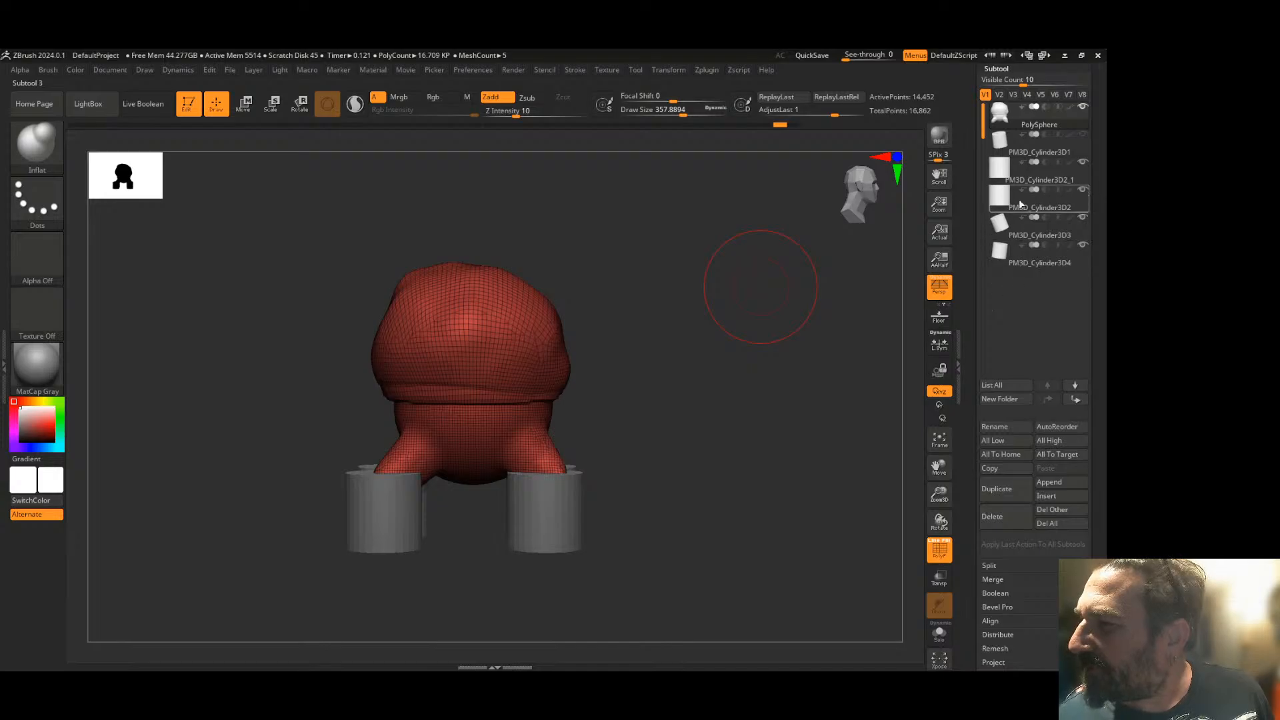
click(997, 264)
drag(652, 440, 658, 469)
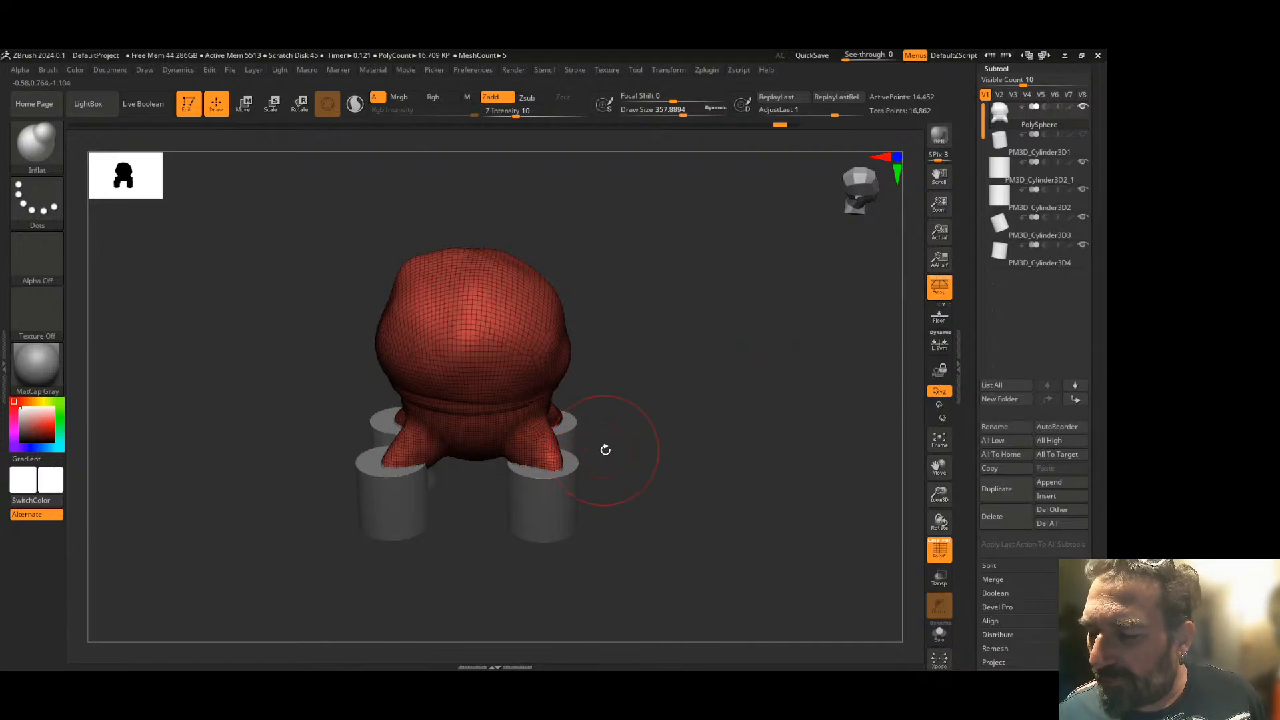
drag(643, 432, 655, 438)
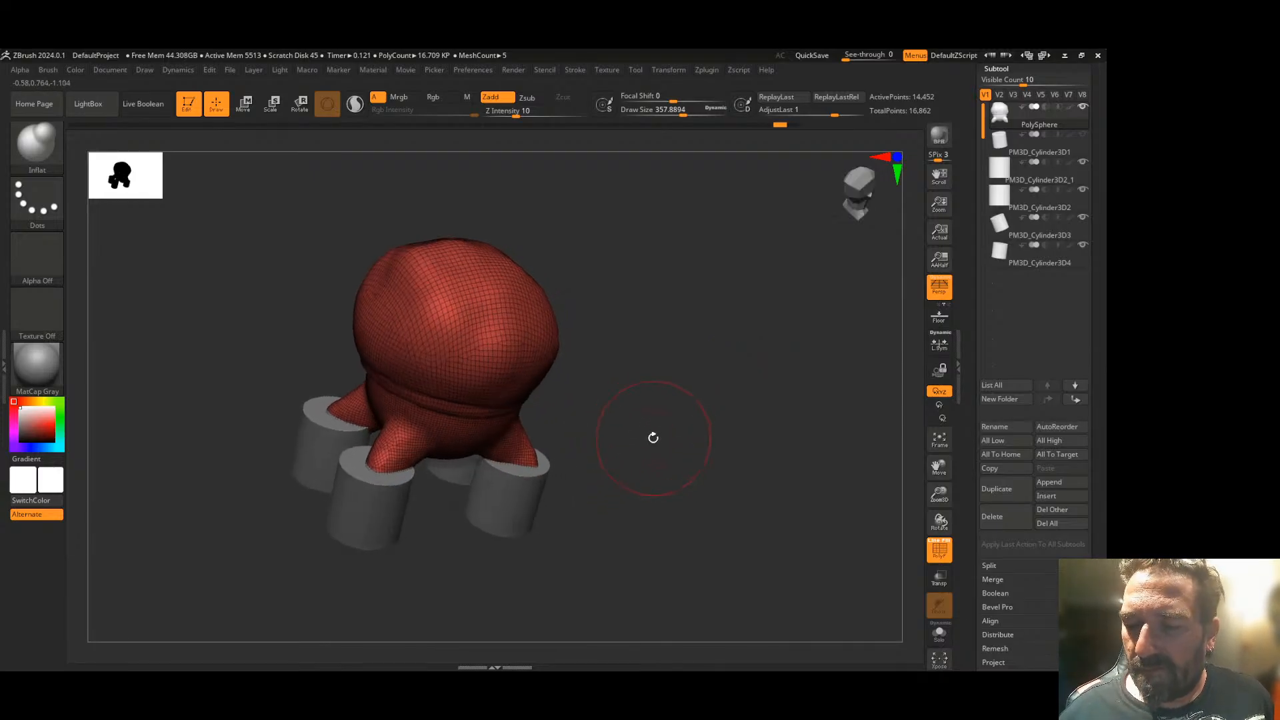
click(44, 140)
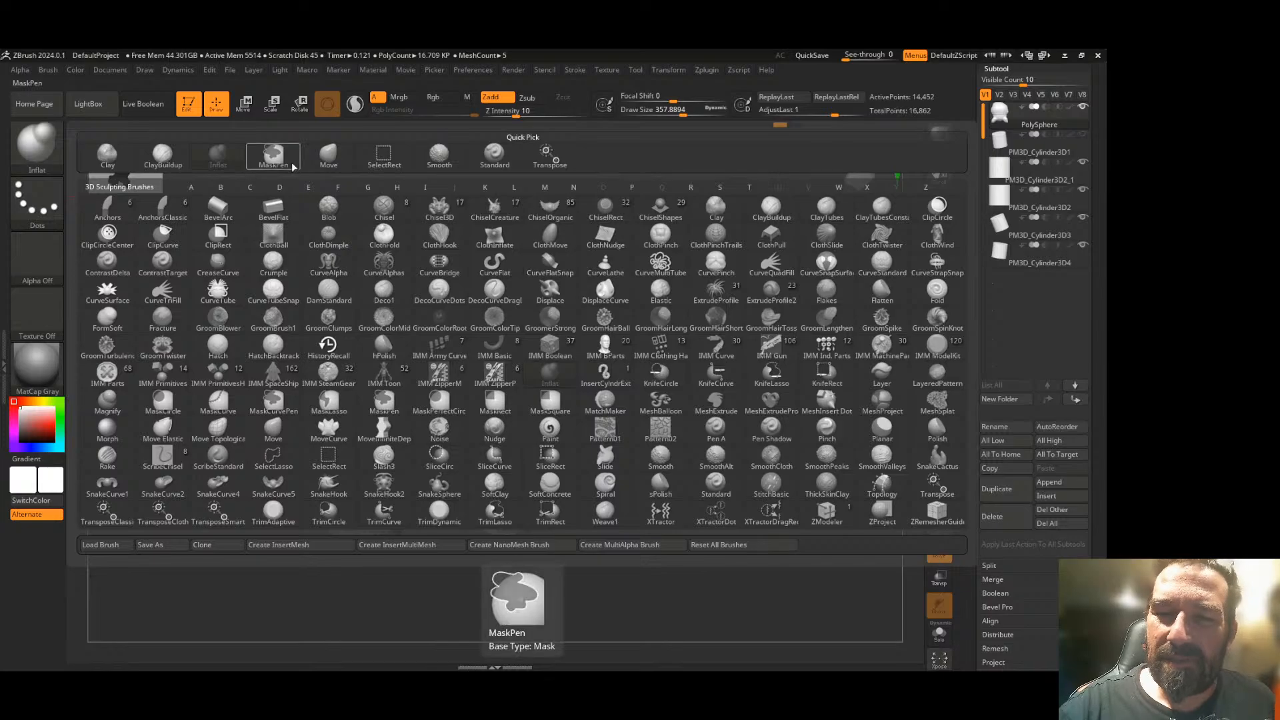
click(166, 156)
mouse_move(620, 388)
mouse_down()
mouse_move(637, 357)
mouse_move(640, 374)
mouse_up()
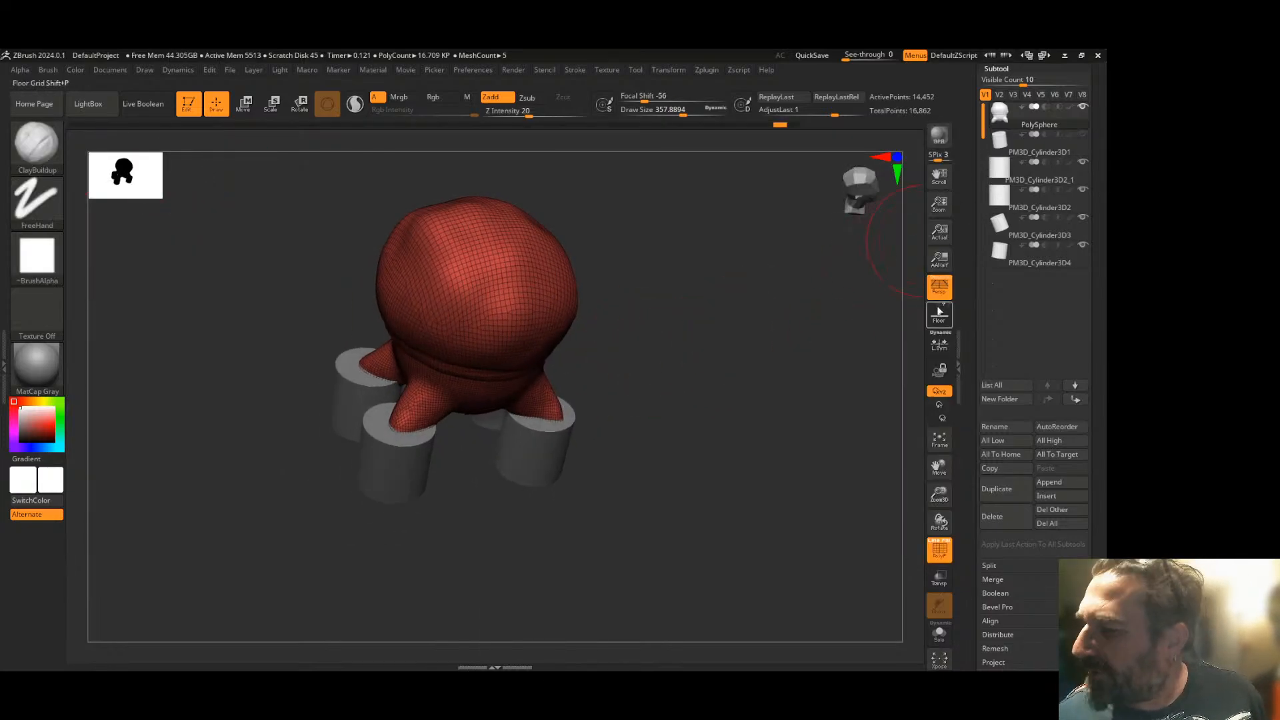
click(940, 552)
- Select the foot subtool PM3D_Cylinder3D1, reduce the draw size to about 167 and try a ClayBuildup stroke on its rim
click(1023, 141)
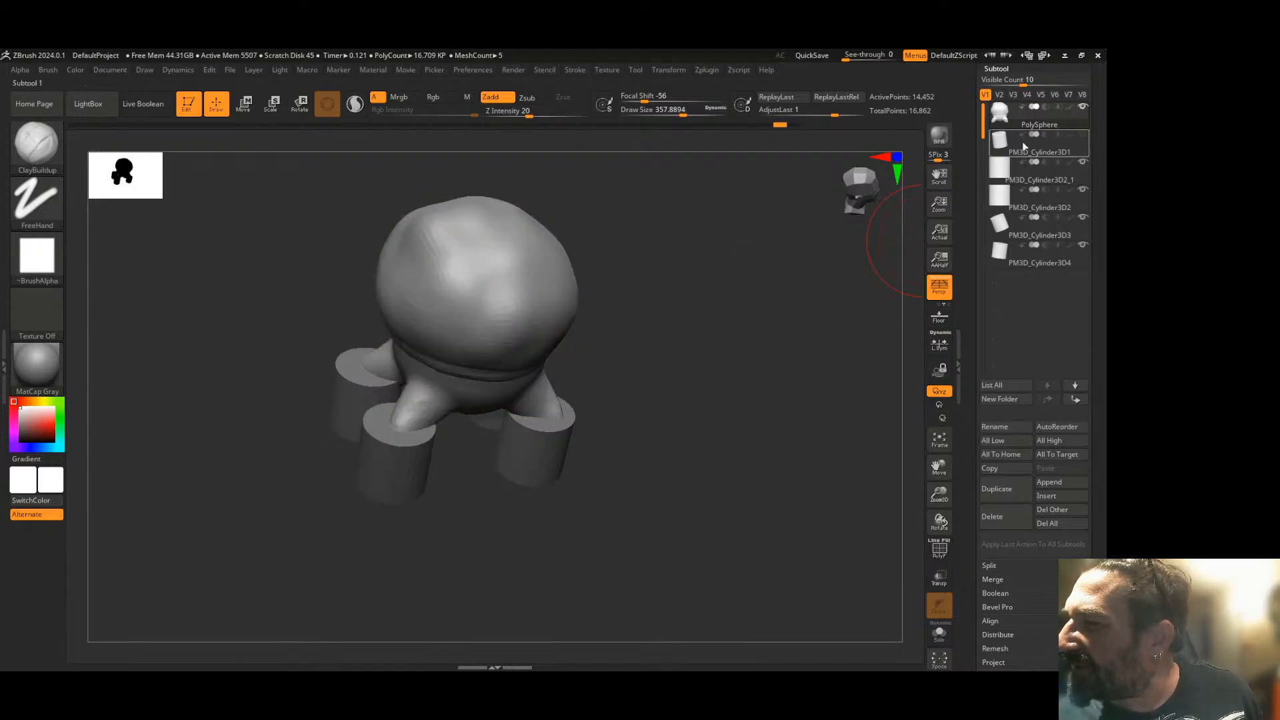
drag(714, 334, 612, 406)
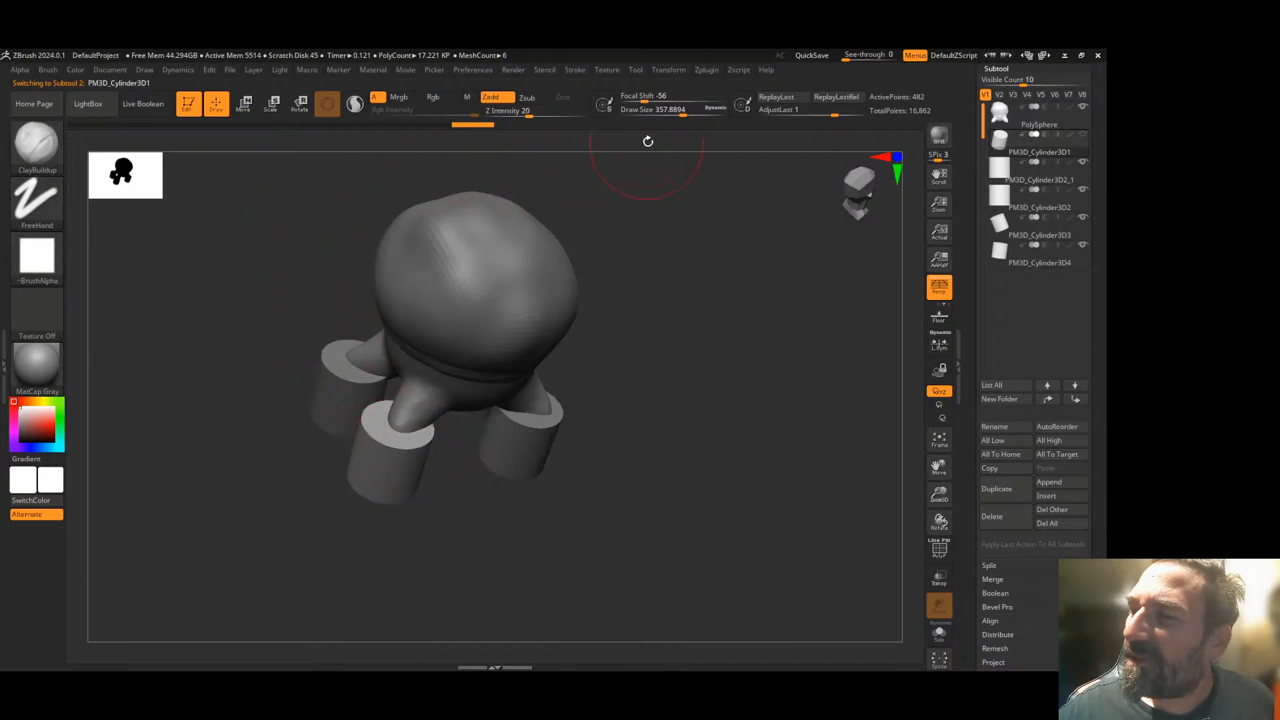
drag(680, 111, 664, 112)
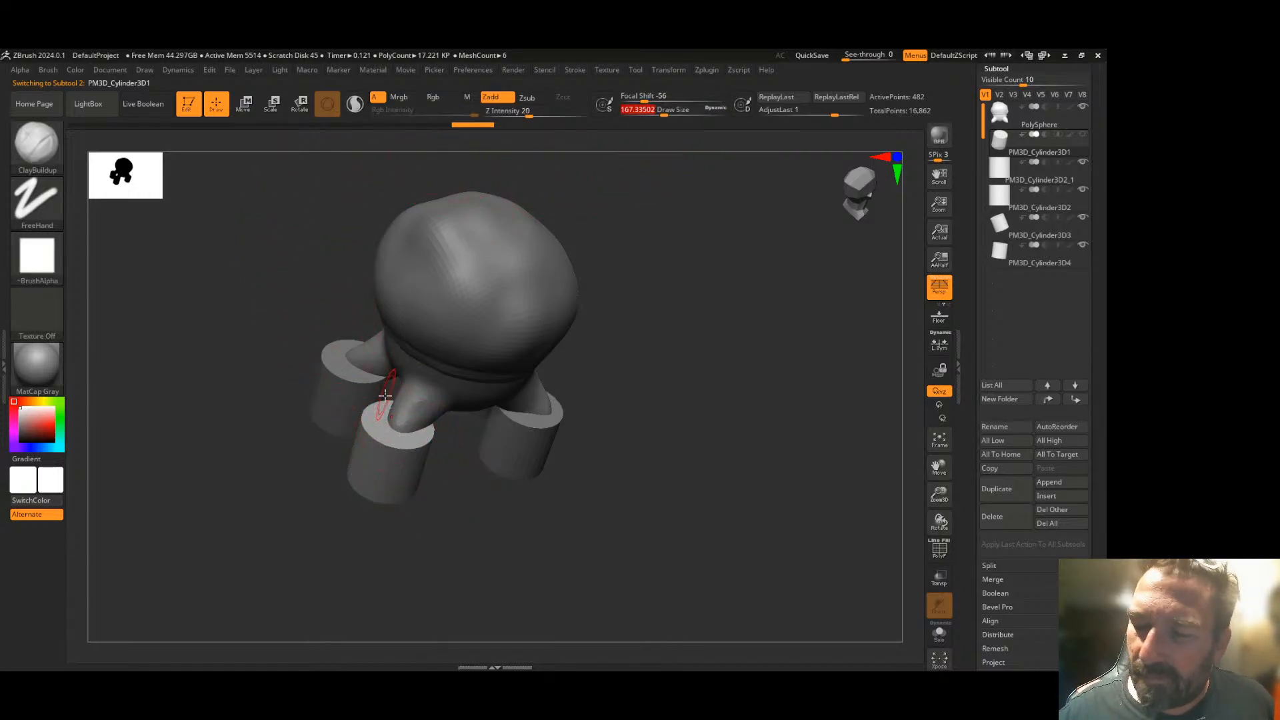
shift+drag(587, 405, 666, 389)
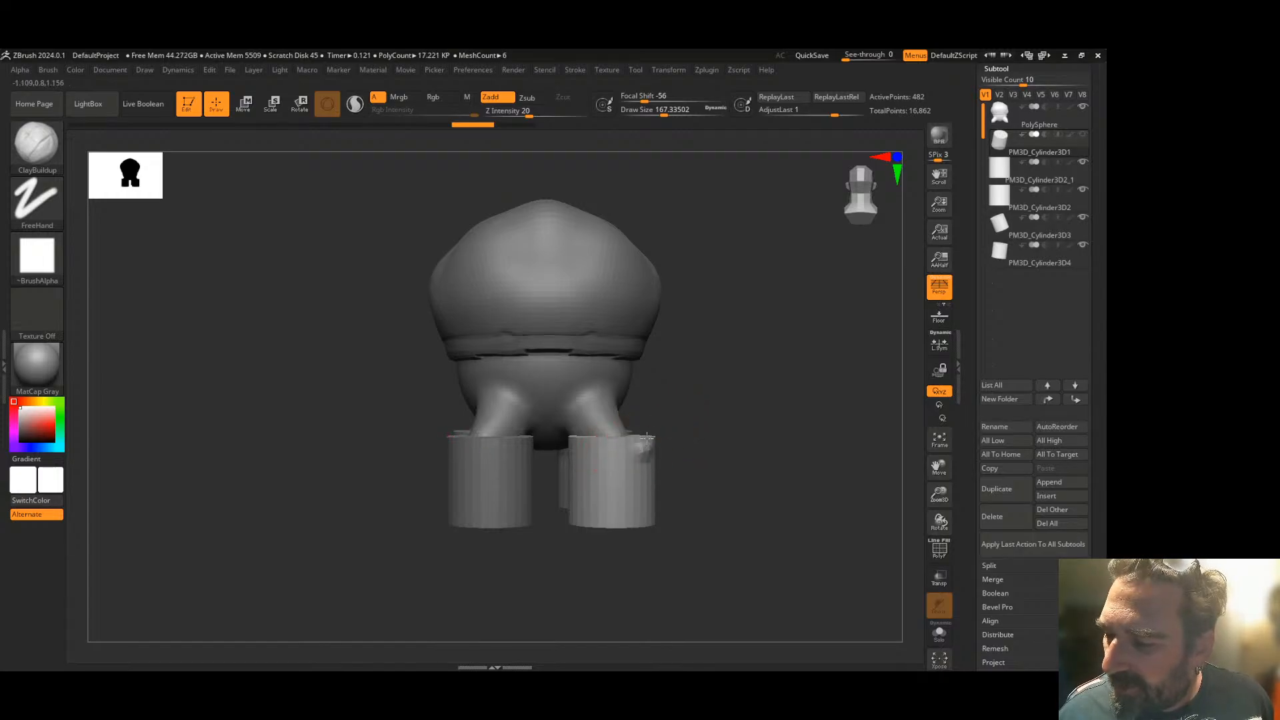
drag(649, 423, 674, 449)
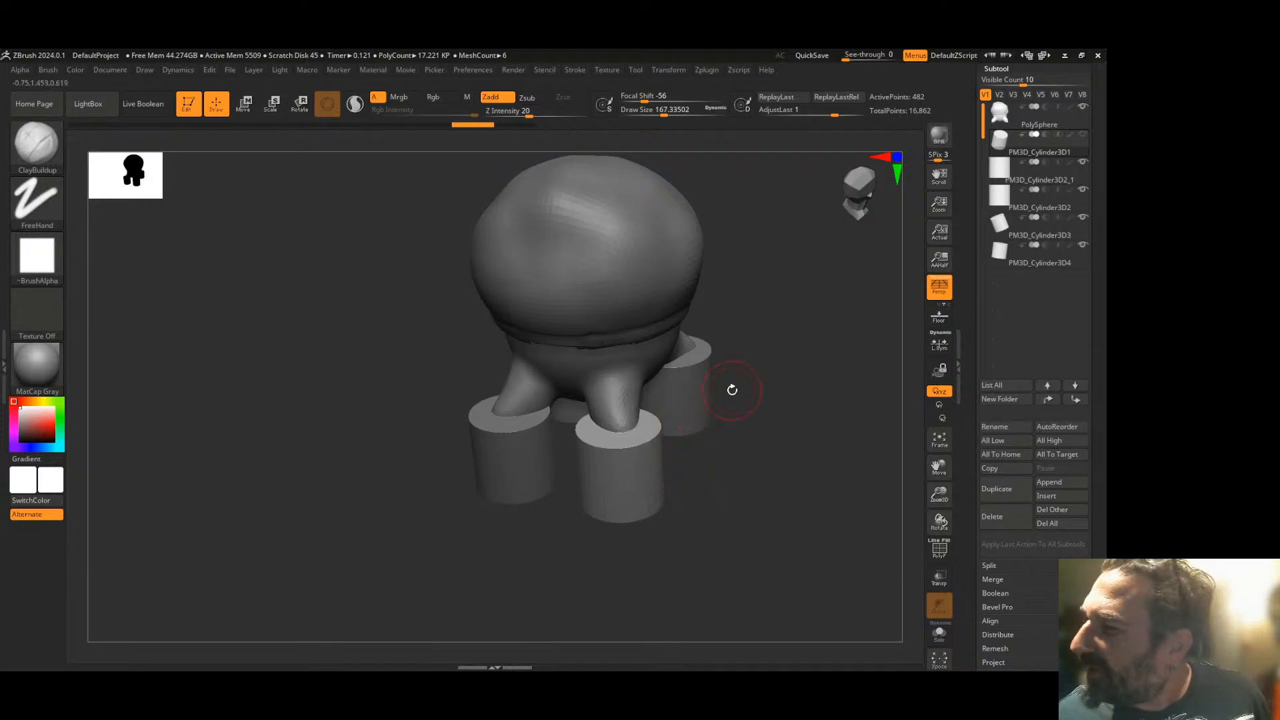
- Merge PM3D_Cylinder3D1 down with PM3D_Cylinder3D2_1 and PM3D_Cylinder3D2
mouse_move(1074, 144)
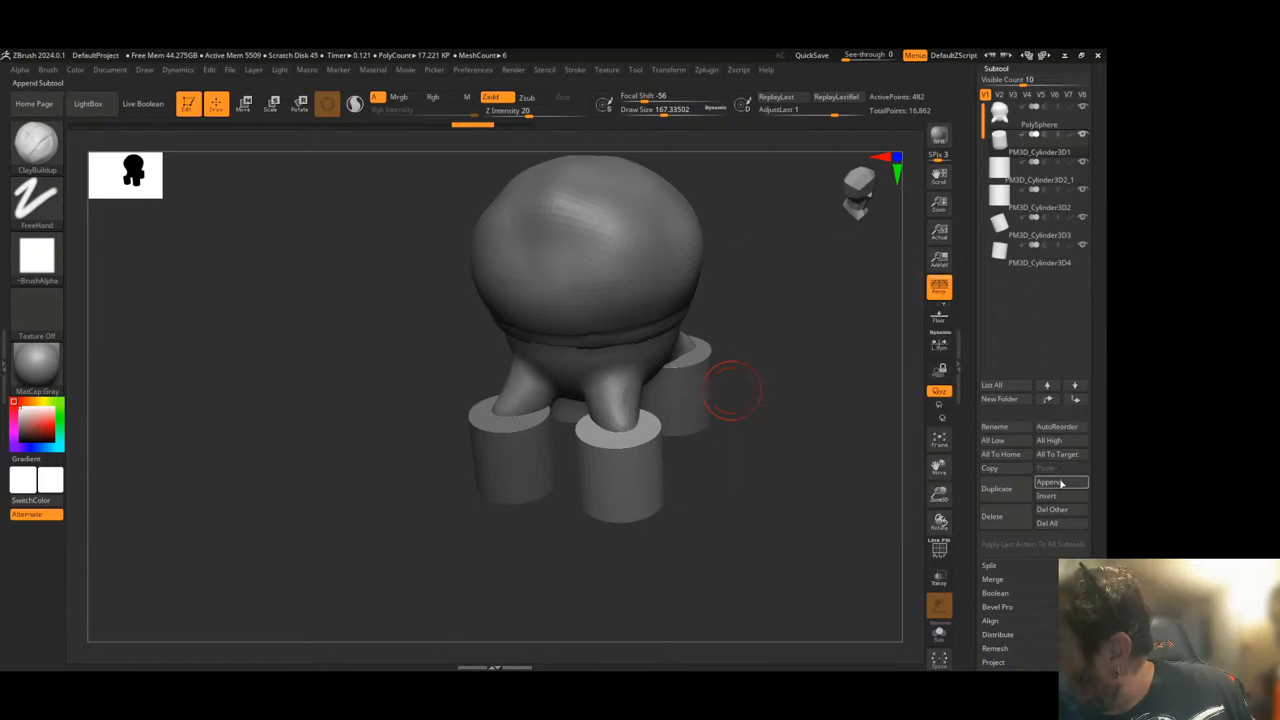
drag(975, 459, 976, 422)
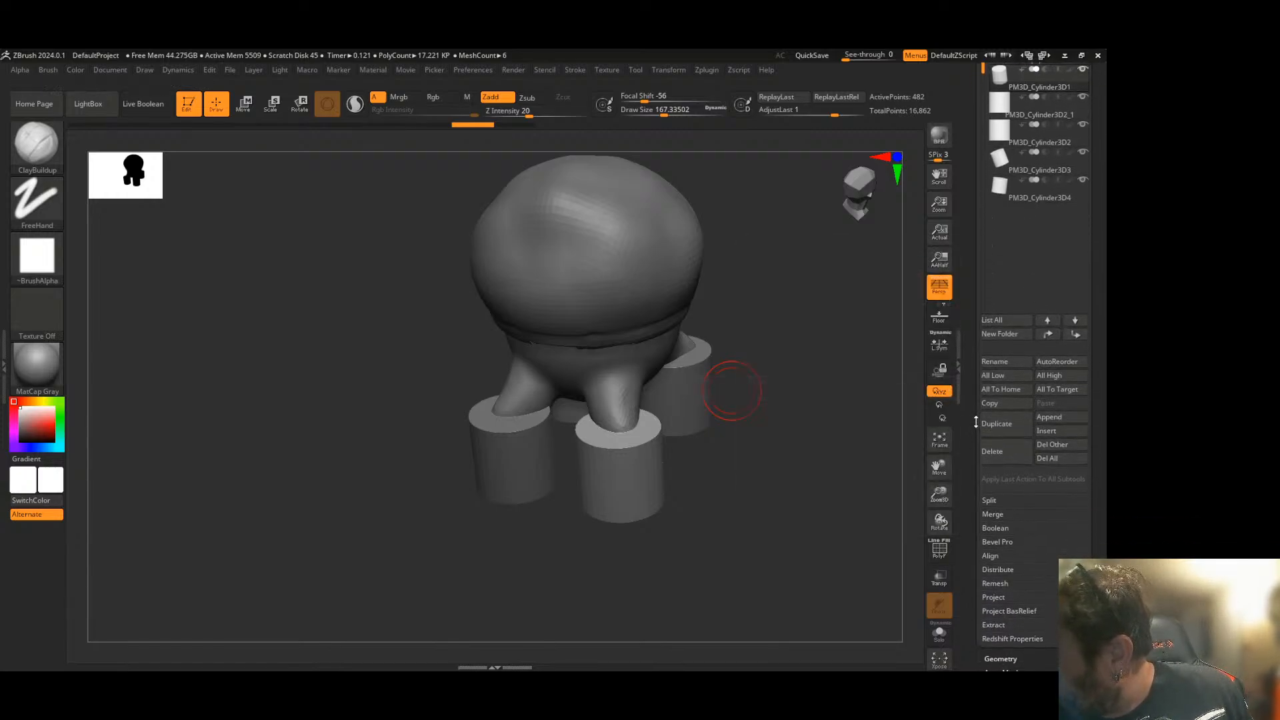
click(1015, 514)
click(1002, 531)
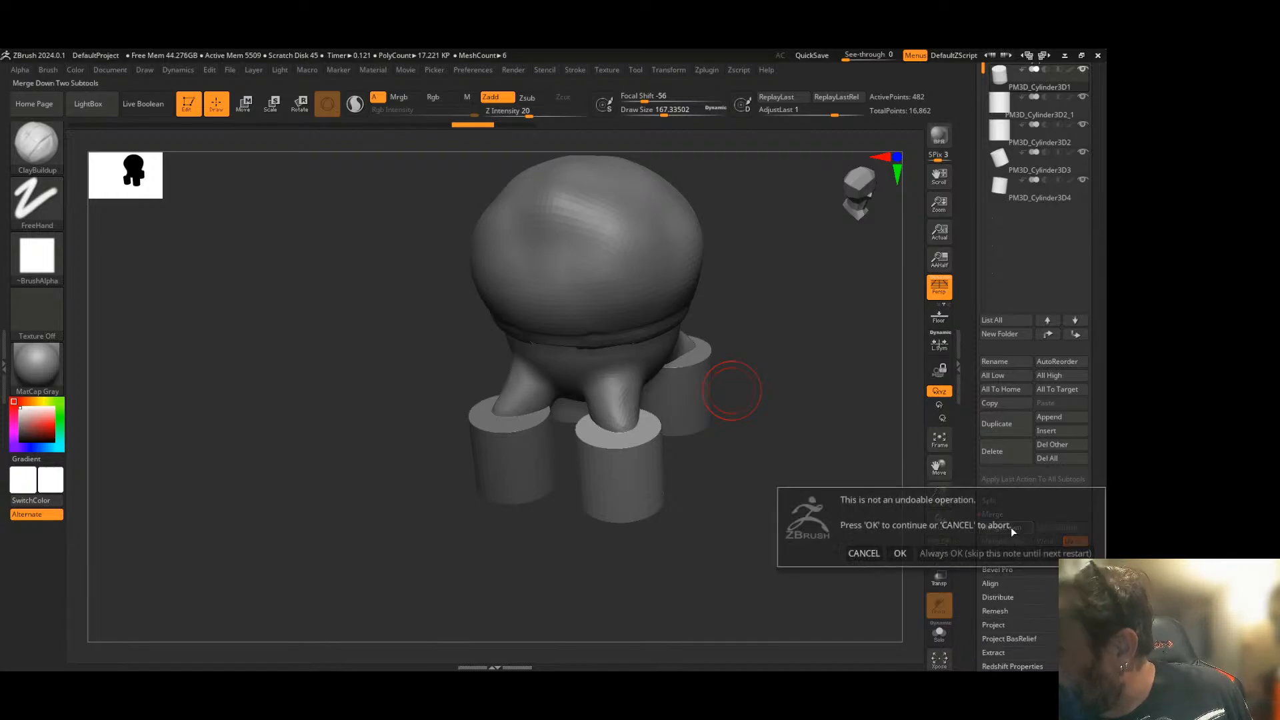
click(900, 552)
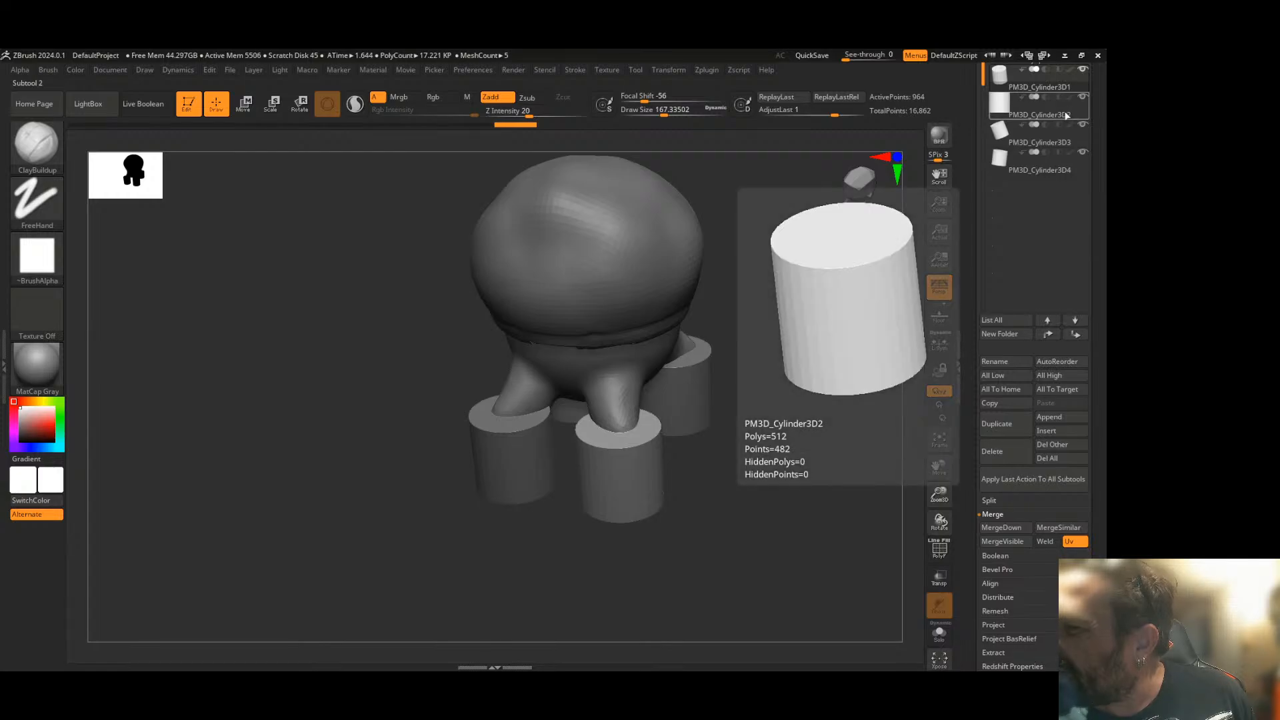
click(1000, 528)
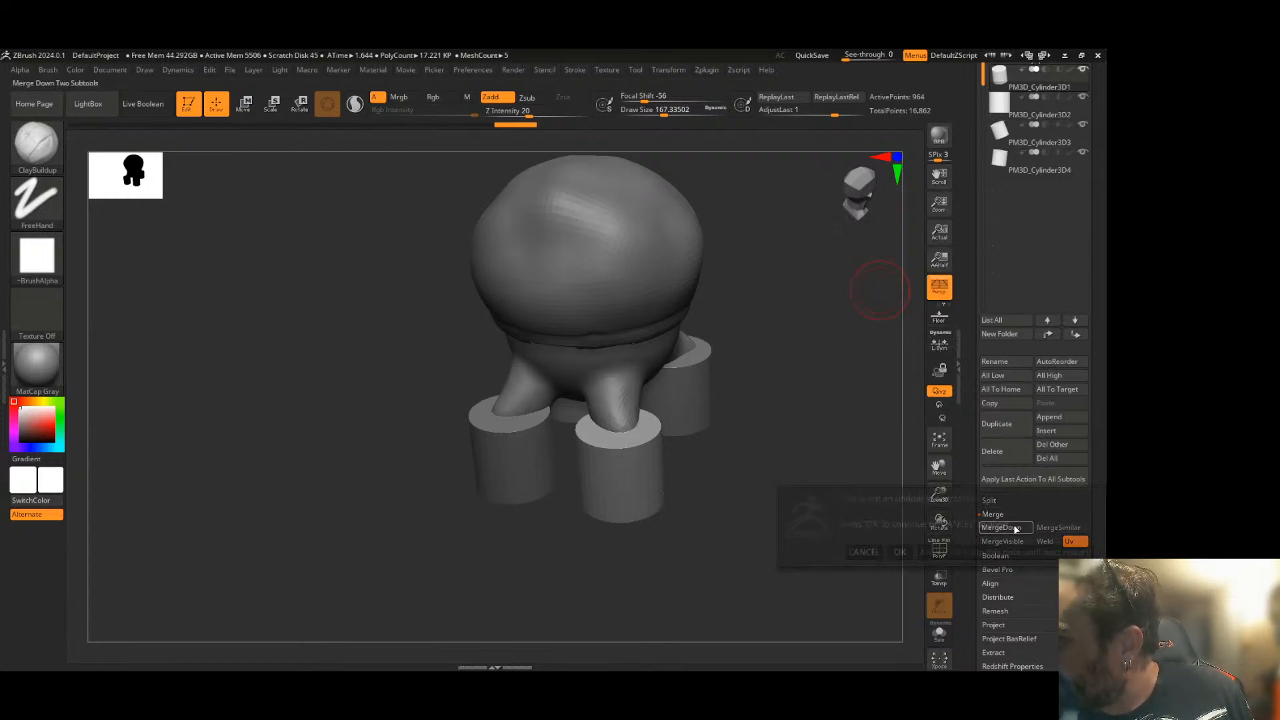
click(899, 552)
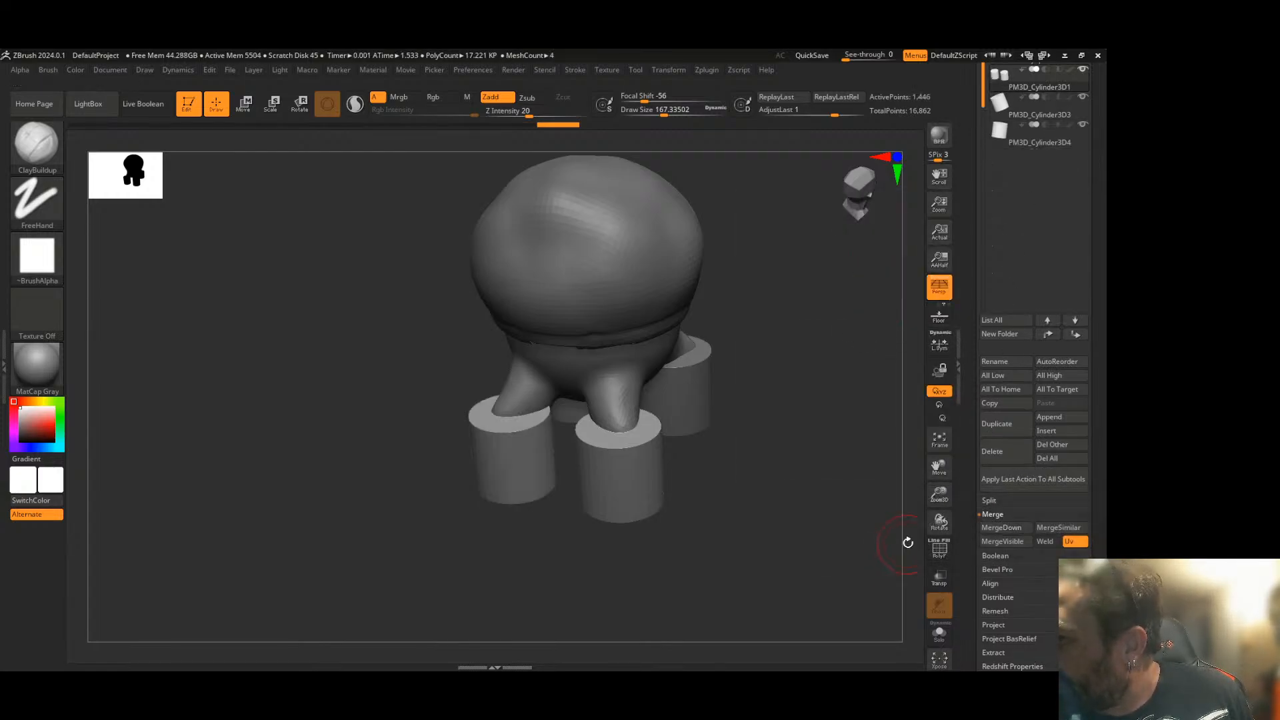
- Merge the remaining foot cylinders PM3D_Cylinder3D3 and PM3D_Cylinder3D4 into PM3D_Cylinder3D1
drag(974, 180, 970, 280)
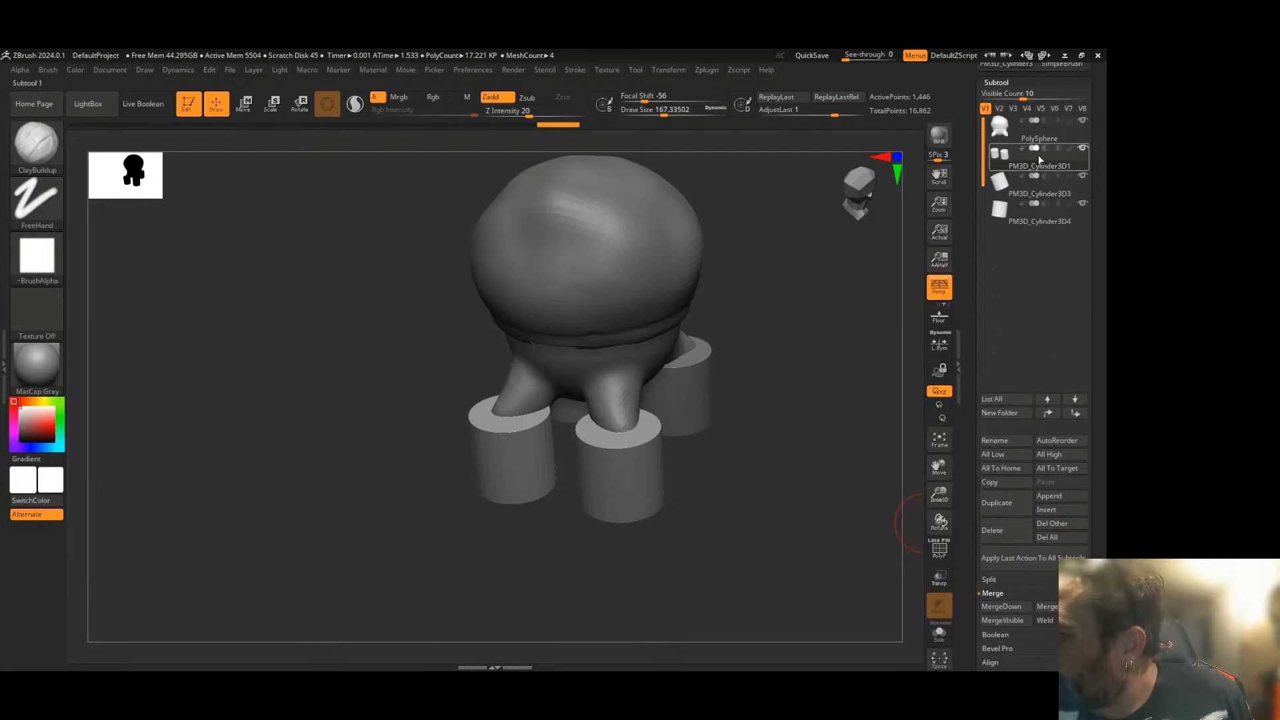
mouse_move(1048, 155)
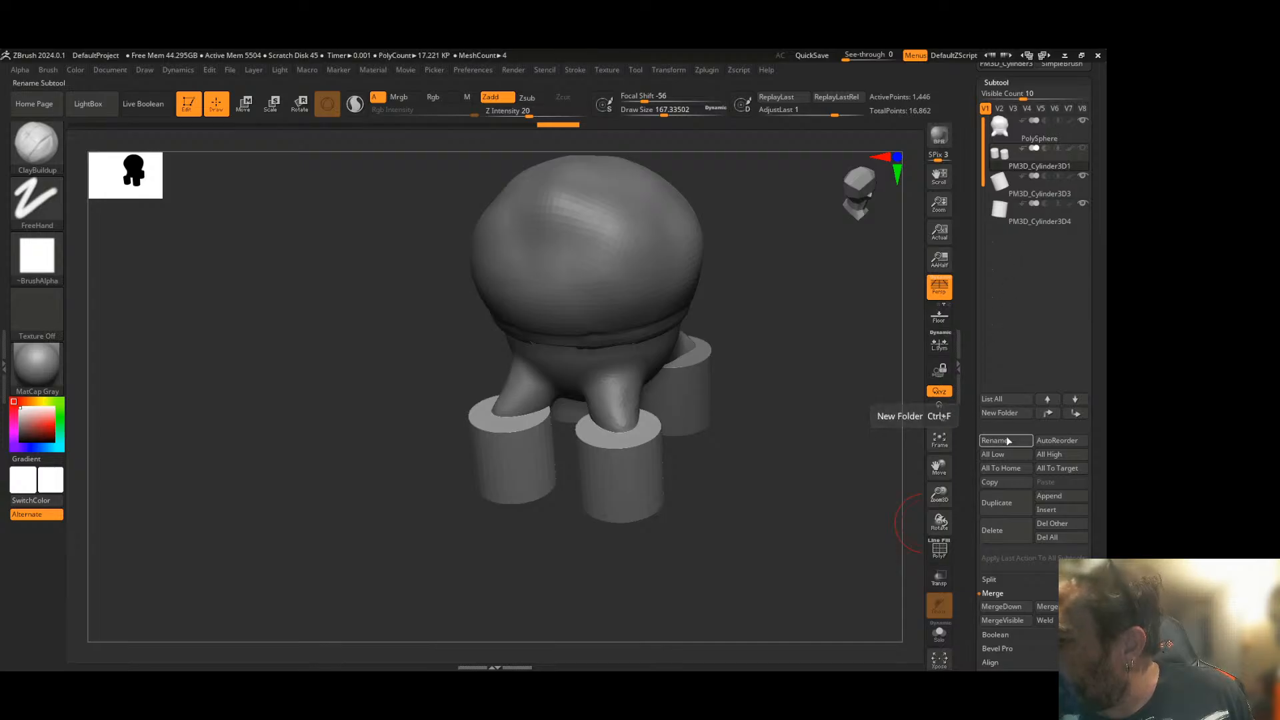
drag(971, 548, 970, 496)
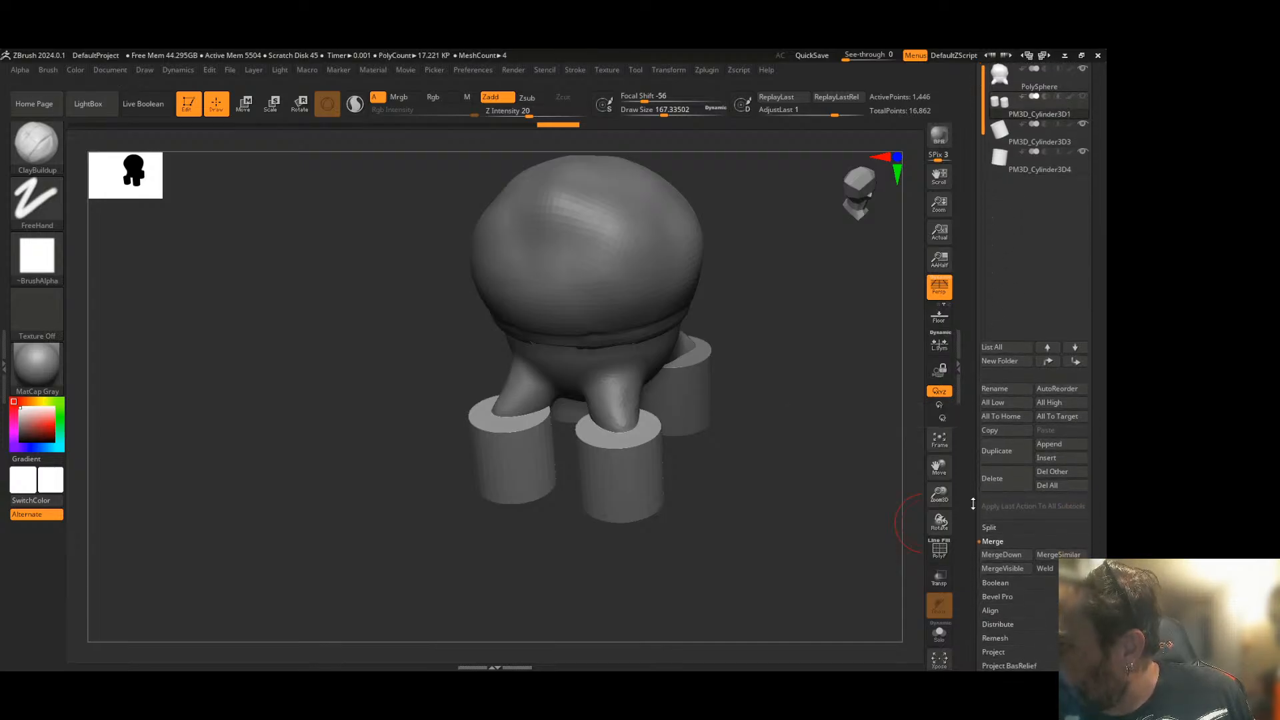
click(1004, 556)
click(901, 580)
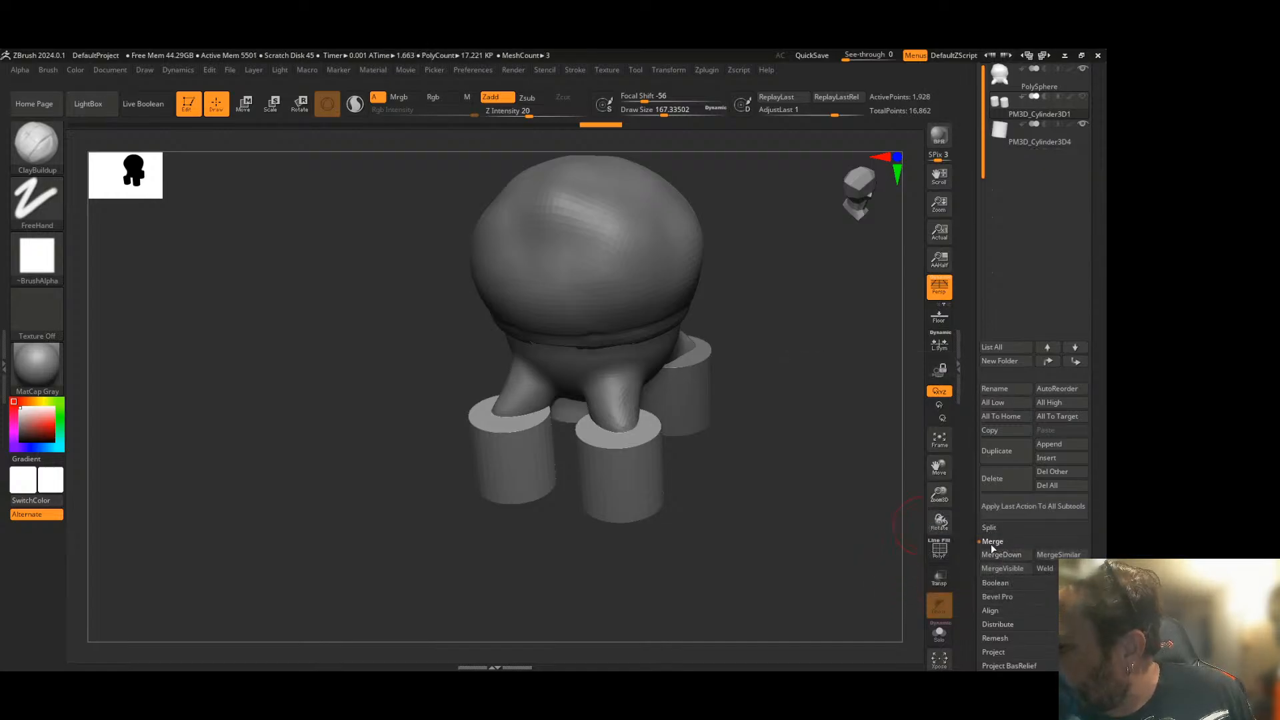
click(1002, 557)
click(900, 583)
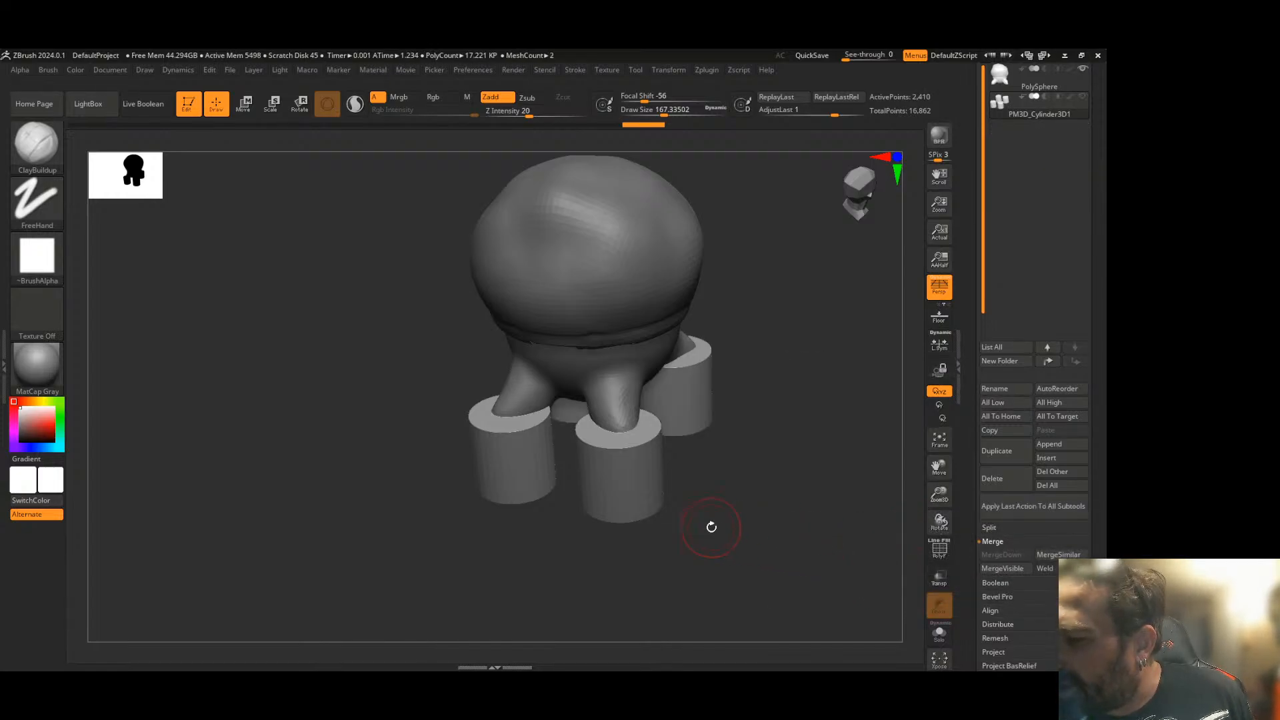
- Build up clay around the top rims of the merged feet with ClayBuildup strokes
mouse_move(718, 371)
mouse_down()
mouse_move(690, 405)
mouse_move(734, 442)
mouse_move(706, 448)
mouse_move(716, 460)
mouse_move(605, 444)
mouse_move(591, 420)
mouse_up()
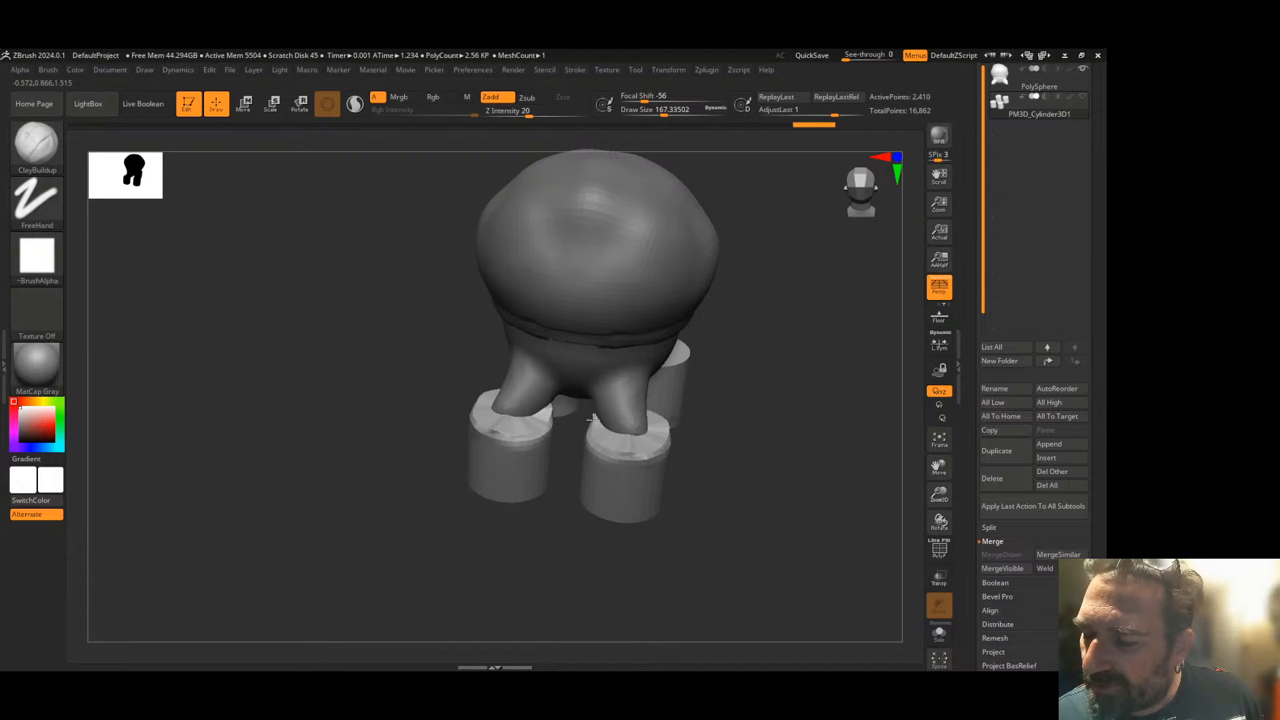
mouse_move(495, 424)
mouse_down()
mouse_move(494, 436)
mouse_move(485, 406)
mouse_move(491, 437)
mouse_move(520, 448)
mouse_move(566, 401)
mouse_up()
mouse_move(759, 434)
mouse_down()
mouse_move(560, 456)
mouse_move(573, 467)
mouse_up()
alt+drag(657, 472, 587, 501)
mouse_move(747, 391)
mouse_down()
mouse_move(771, 417)
mouse_move(722, 444)
mouse_move(657, 366)
mouse_move(709, 386)
mouse_move(686, 437)
mouse_move(695, 428)
mouse_move(640, 423)
mouse_move(474, 437)
mouse_up()
- Continue rounding the upper edges of the feet, smoothing the built-up clay where the legs enter them
key(shift)
mouse_move(648, 416)
mouse_down()
mouse_move(617, 445)
mouse_move(477, 453)
mouse_up()
mouse_move(560, 427)
shift+mouse_down()
mouse_move(538, 410)
mouse_move(601, 391)
shift+mouse_up()
mouse_move(716, 400)
mouse_down()
mouse_move(783, 378)
mouse_move(719, 383)
mouse_move(700, 371)
mouse_up()
shift+drag(583, 407, 566, 401)
mouse_move(794, 380)
mouse_down()
mouse_move(703, 409)
mouse_move(703, 434)
mouse_move(723, 426)
mouse_up()
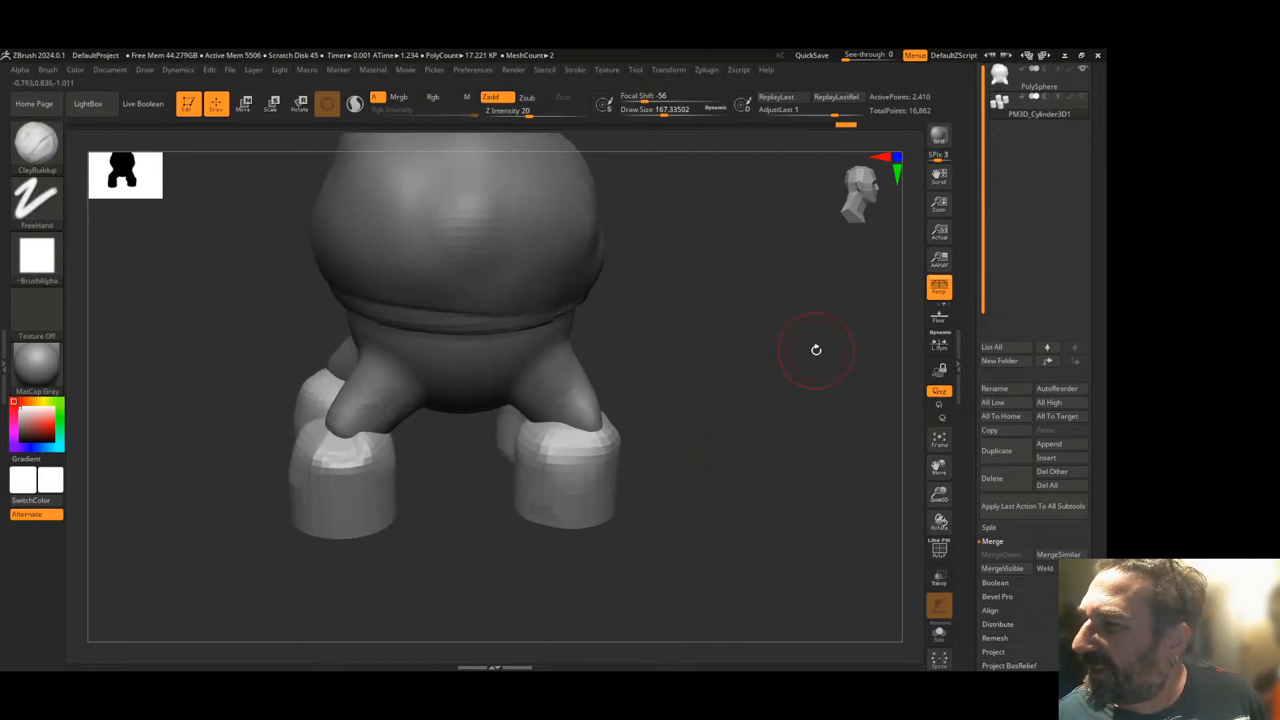
- Select the PolySphere body and merge it down with the PM3D_Cylinder3D1 feet
click(1045, 85)
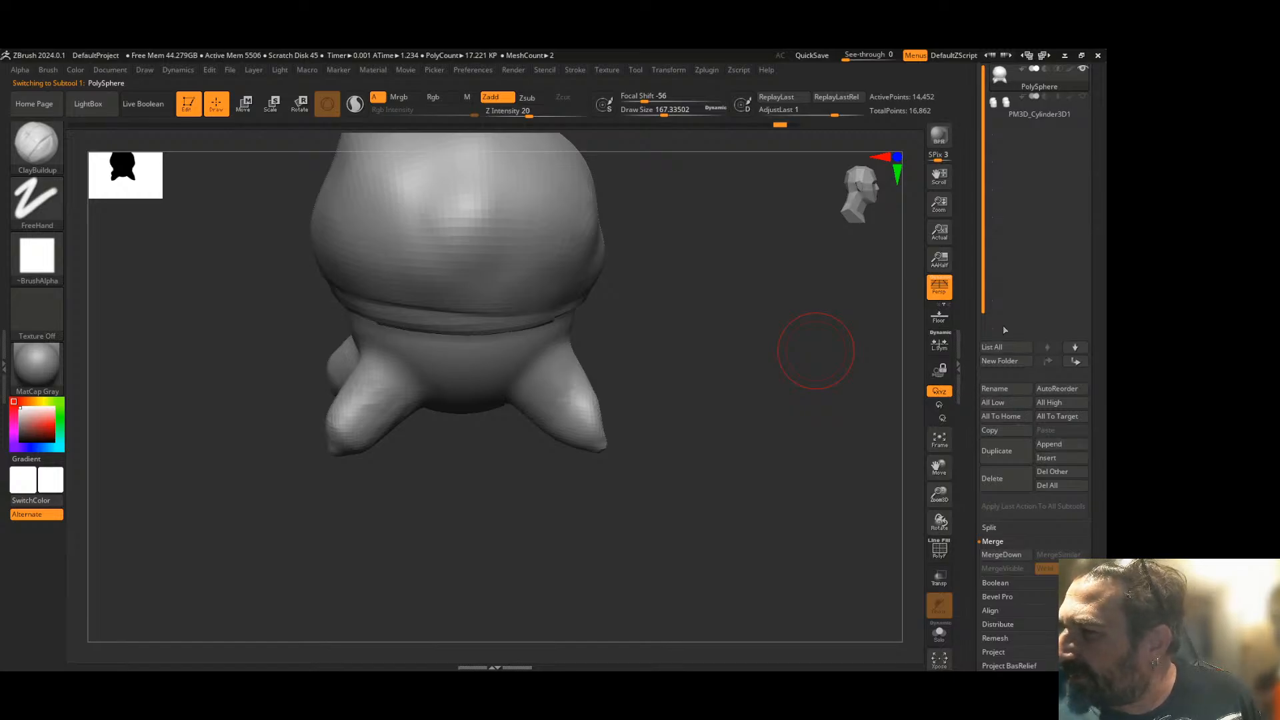
mouse_move(1029, 103)
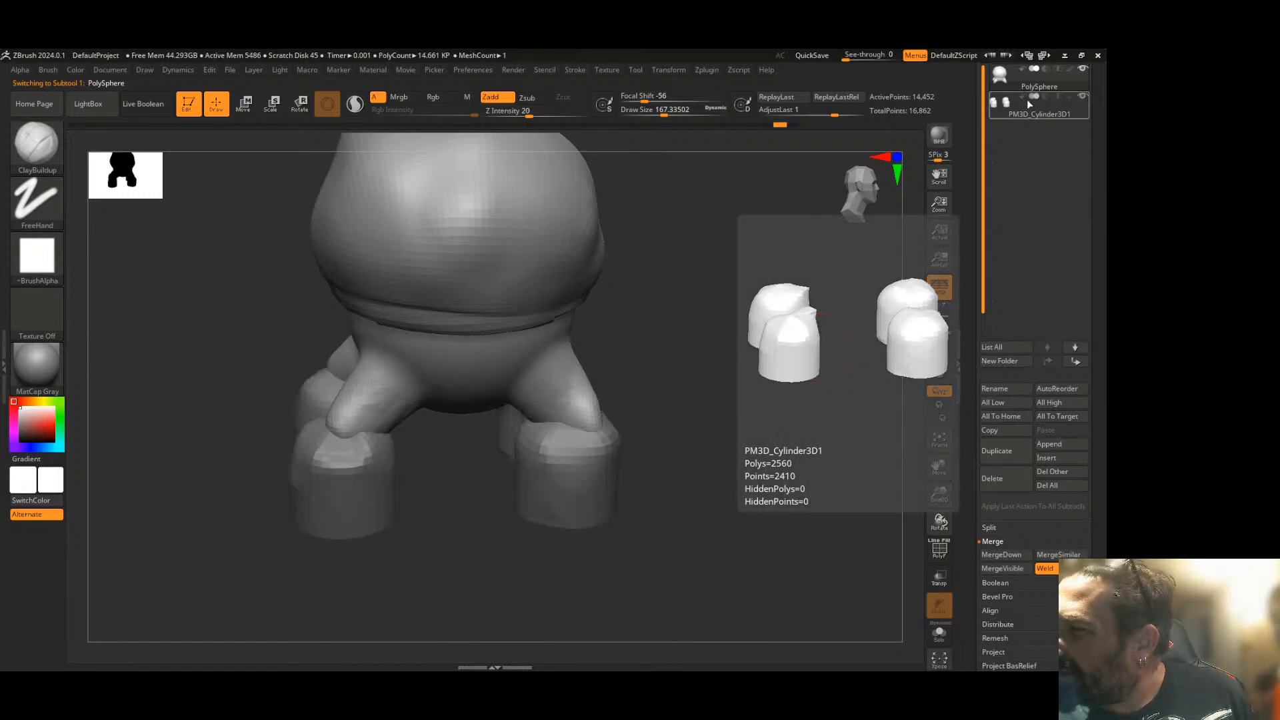
click(1010, 554)
click(900, 581)
- Remesh the merged body and feet with DynaMesh at resolution 224
drag(792, 534, 726, 466)
drag(972, 522, 974, 279)
click(998, 460)
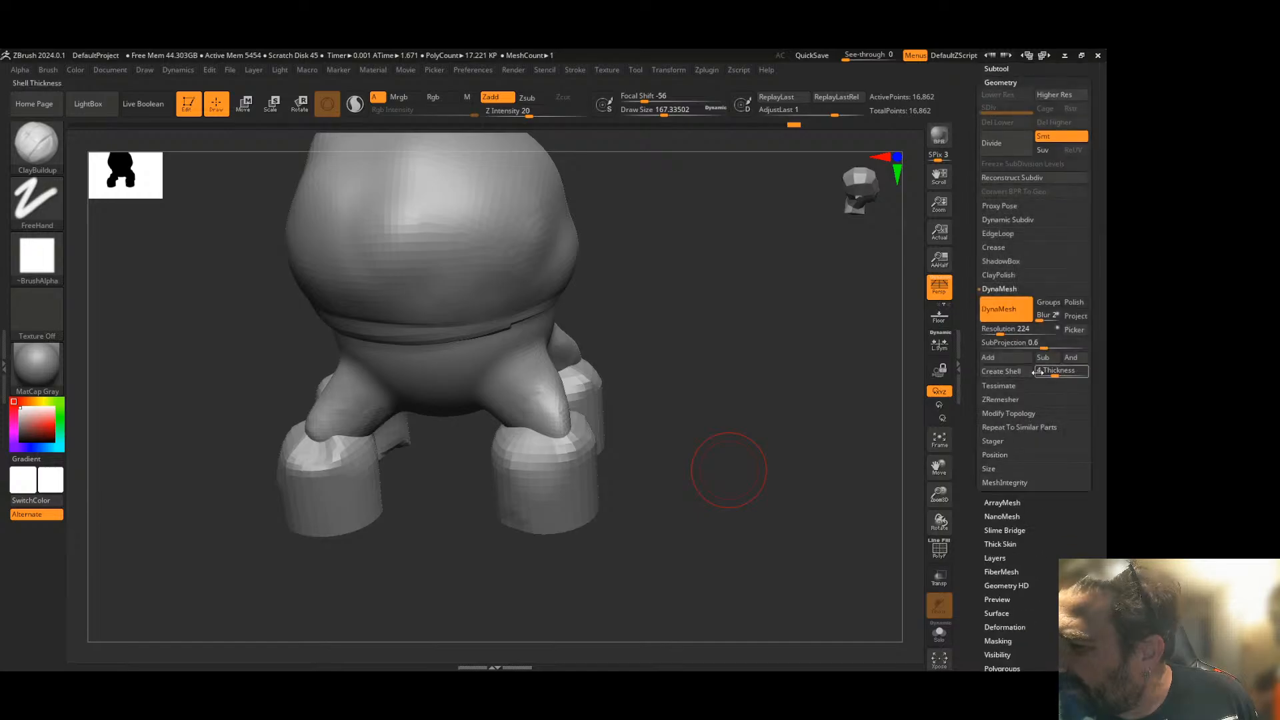
ctrl+drag(801, 345, 754, 401)
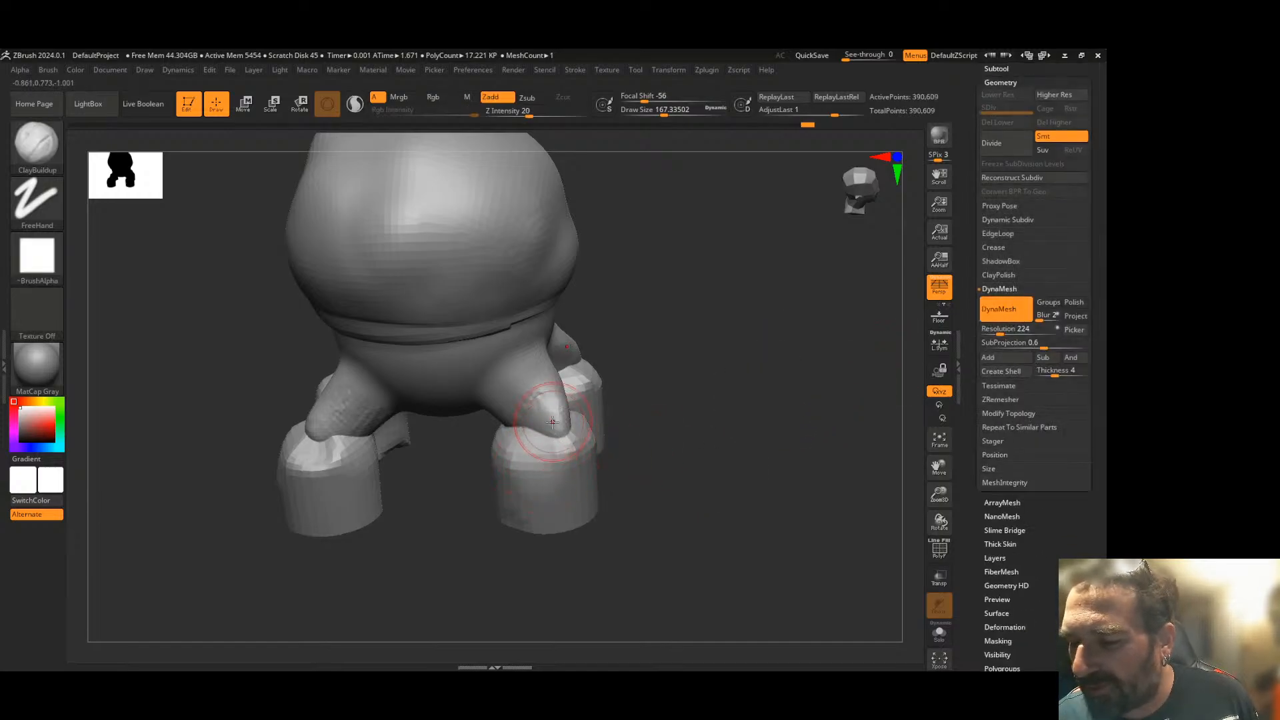
- Smooth the joints between the legs and feet so they blend together
key(shift)
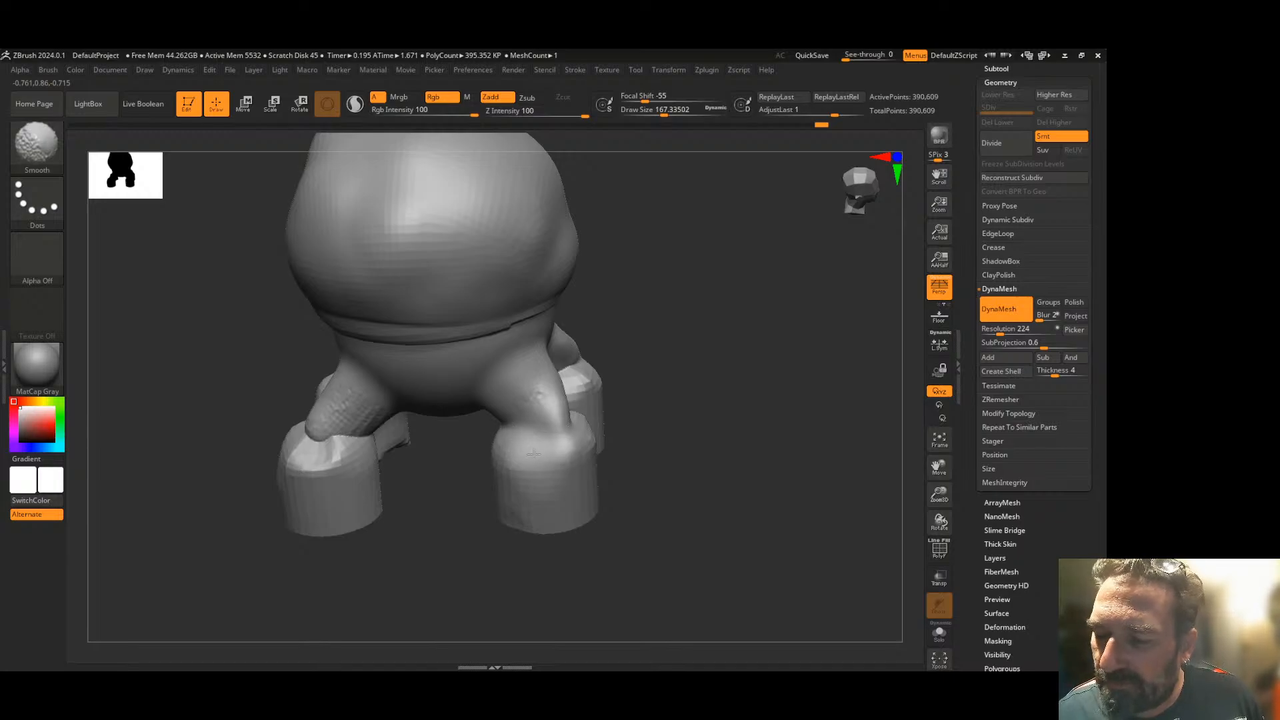
drag(637, 386, 707, 453)
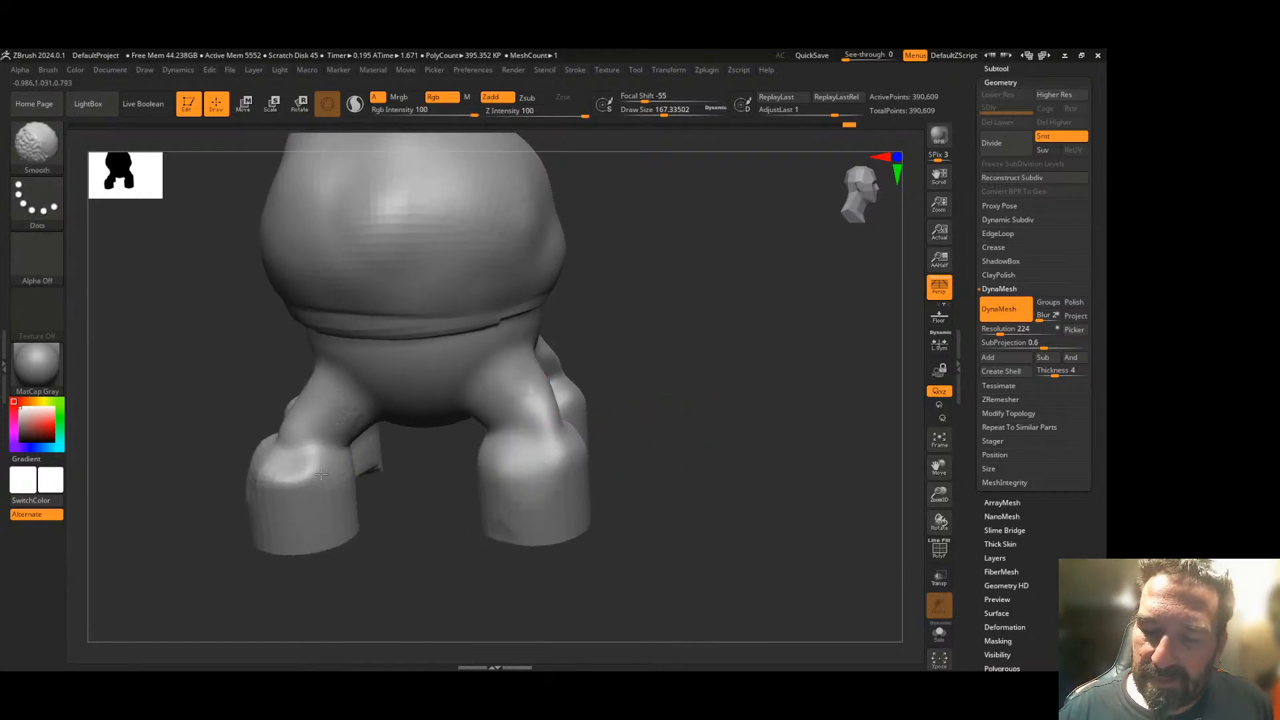
drag(587, 414, 703, 380)
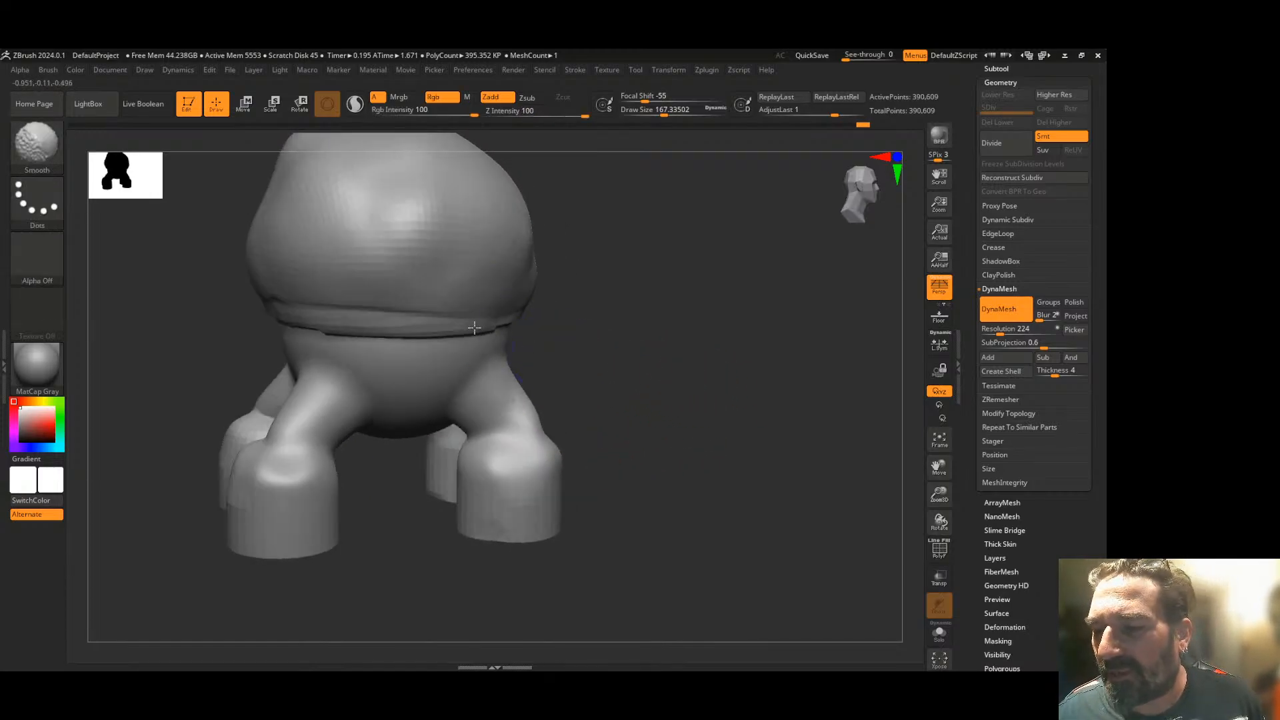
- Remesh the model at DynaMesh resolution 136 and smooth the top of the front foot
drag(1005, 330, 995, 332)
mouse_move(698, 366)
ctrl+mouse_down()
mouse_move(669, 407)
mouse_move(683, 409)
ctrl+mouse_up()
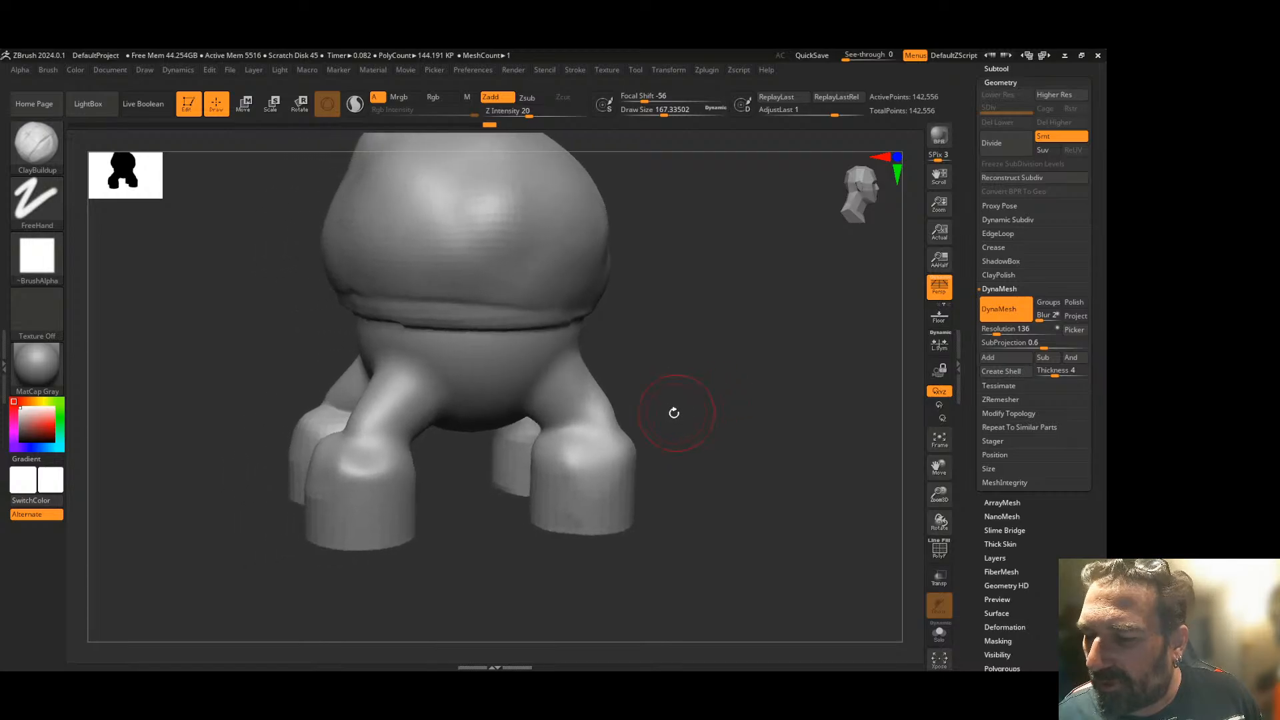
shift+drag(565, 442, 580, 445)
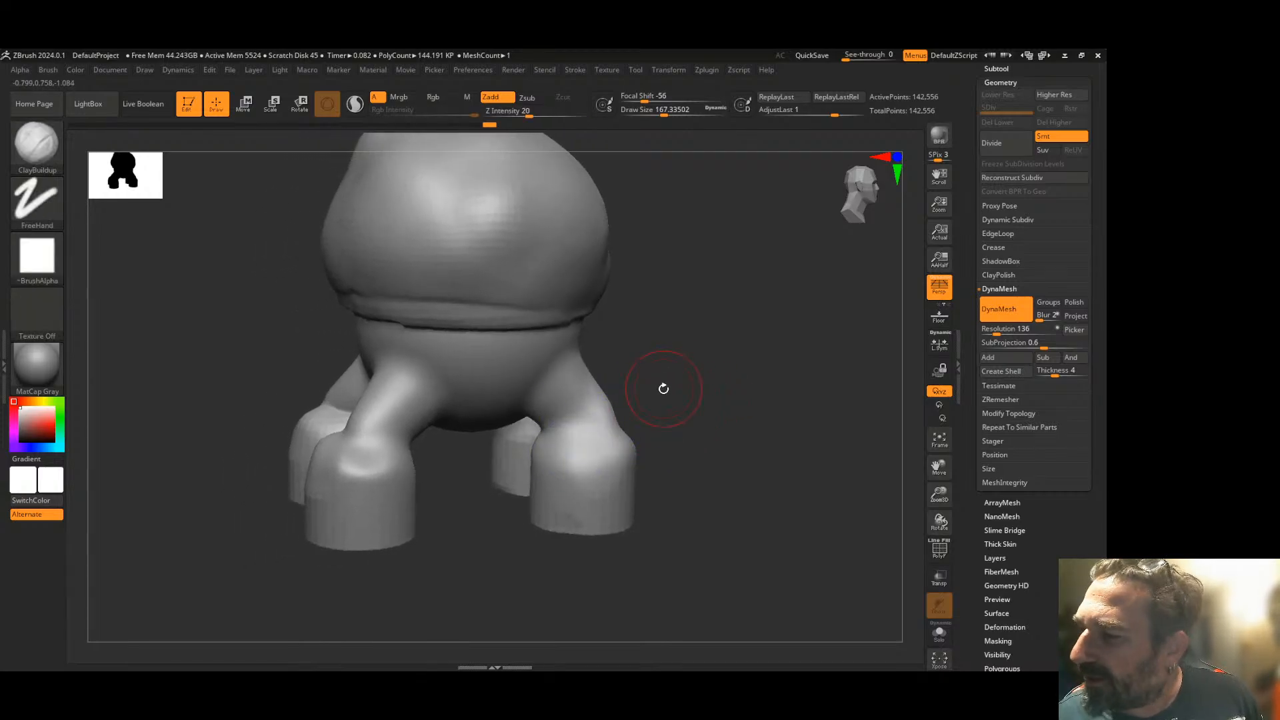
ctrl+drag(760, 364, 746, 417)
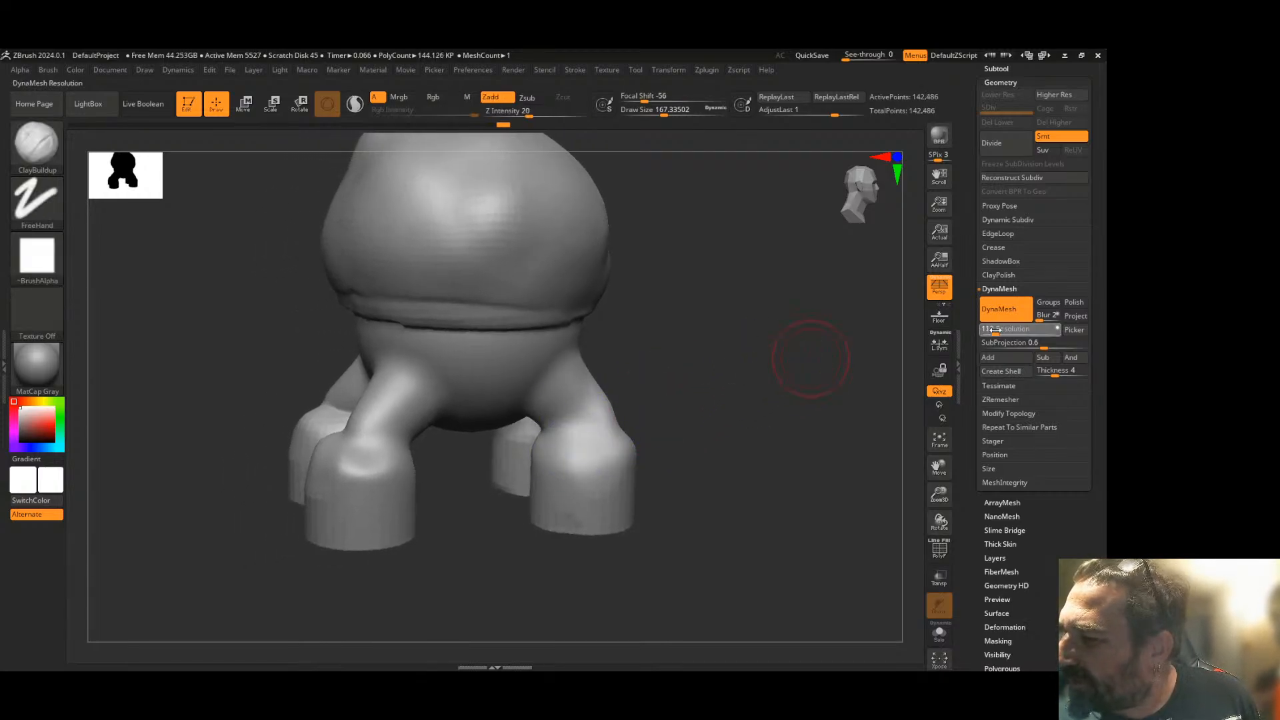
- Turn on the PolyFrame wireframe and remesh the model at DynaMesh resolution 48
ctrl+drag(756, 373, 711, 406)
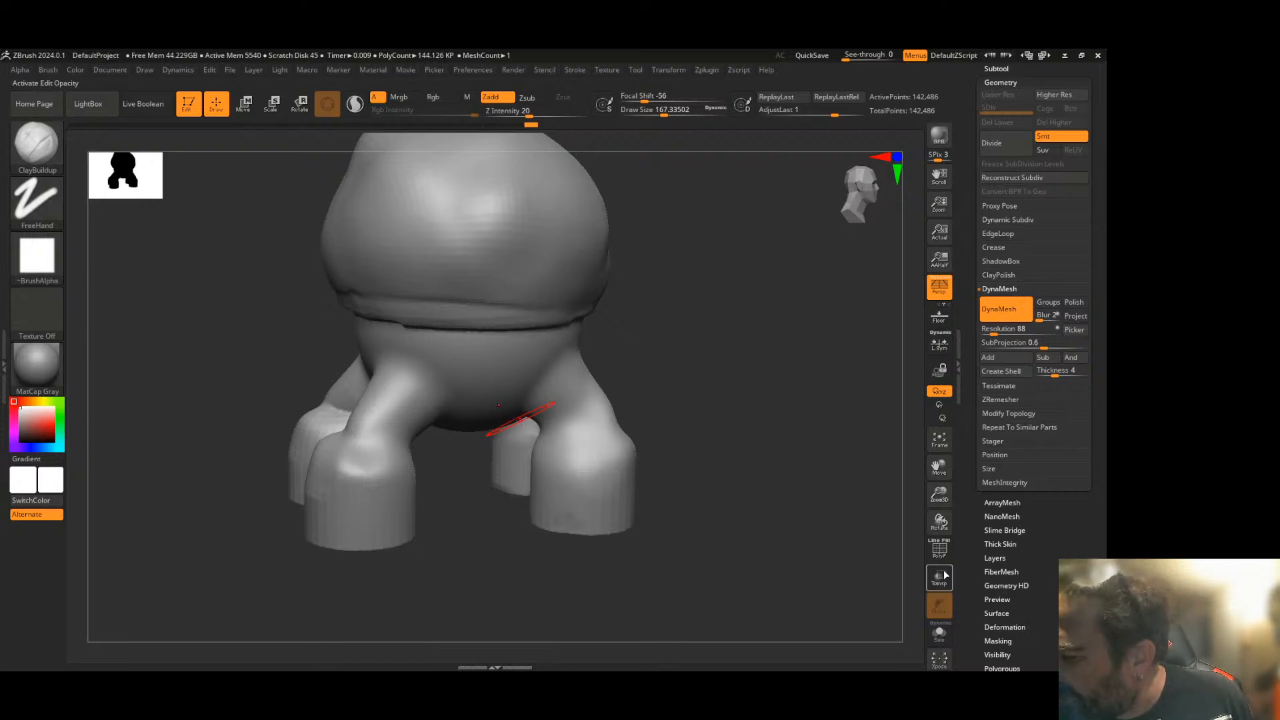
click(939, 548)
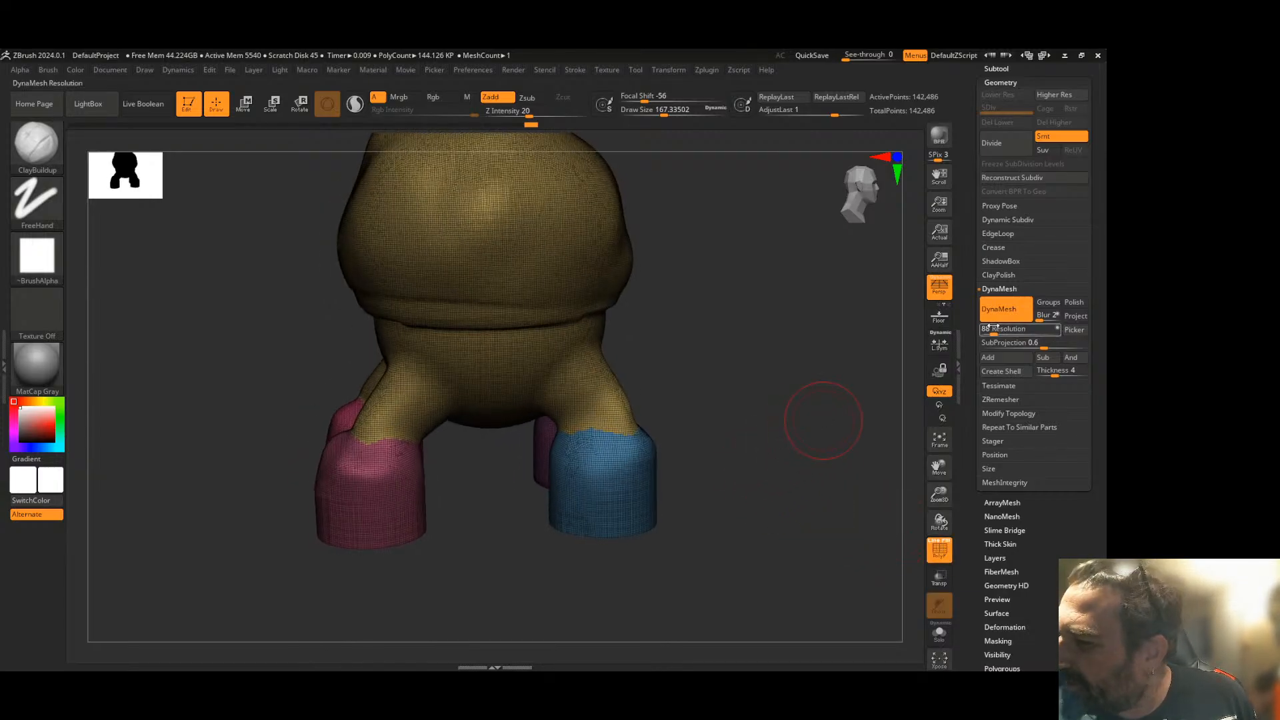
key(Return)
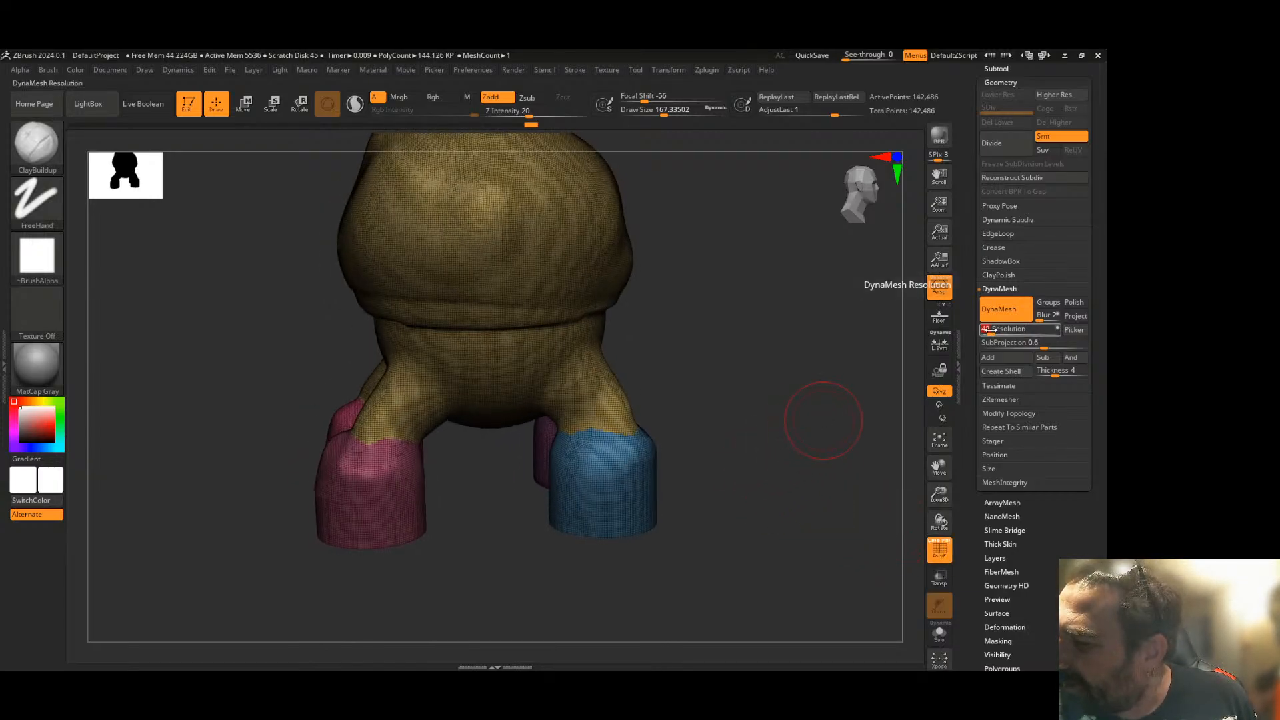
ctrl+drag(748, 371, 596, 442)
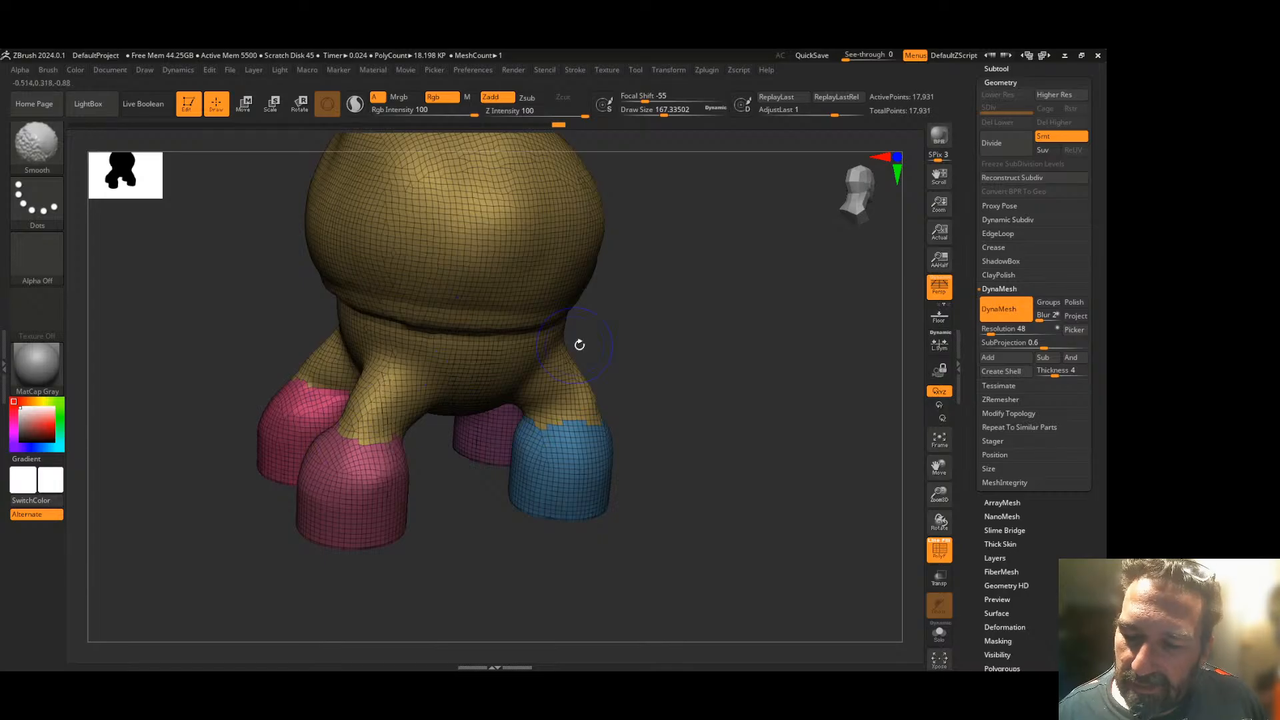
- Smooth the groove around the waist below the dome and the nearby leg surfaces
drag(632, 337, 689, 346)
mouse_move(456, 396)
alt+mouse_down()
mouse_move(677, 414)
mouse_move(660, 394)
alt+mouse_up()
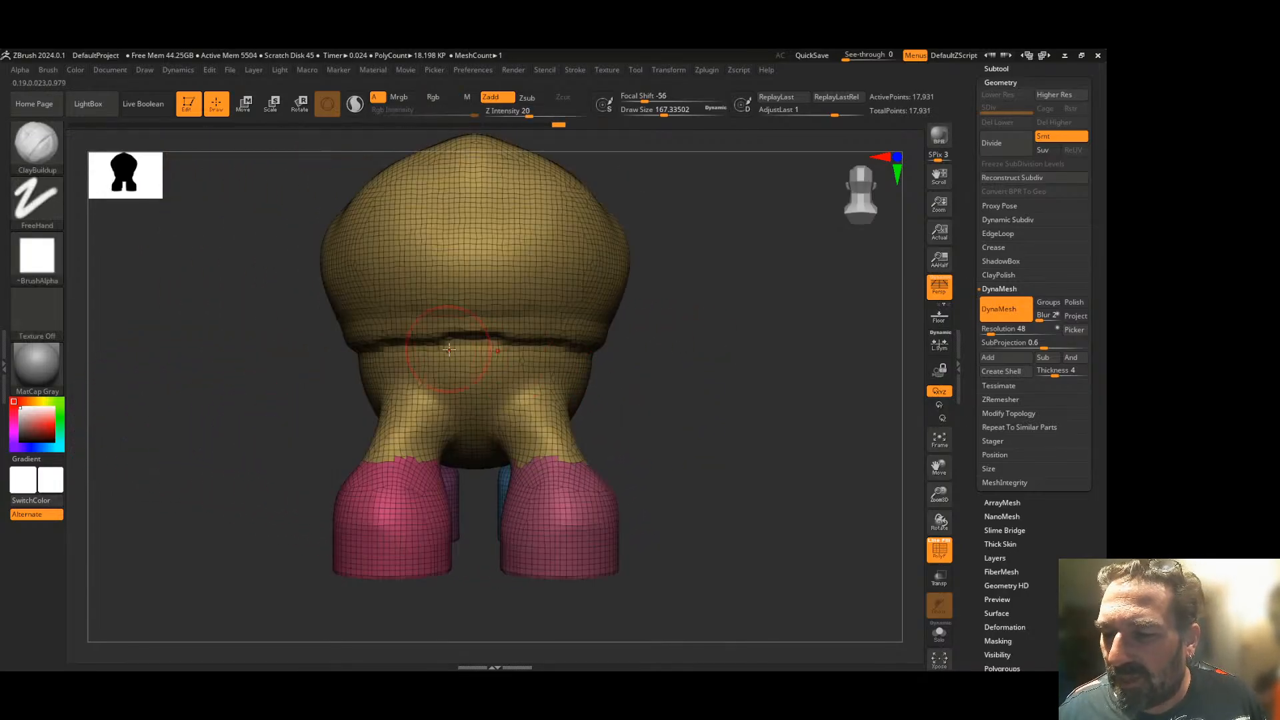
key(shift)
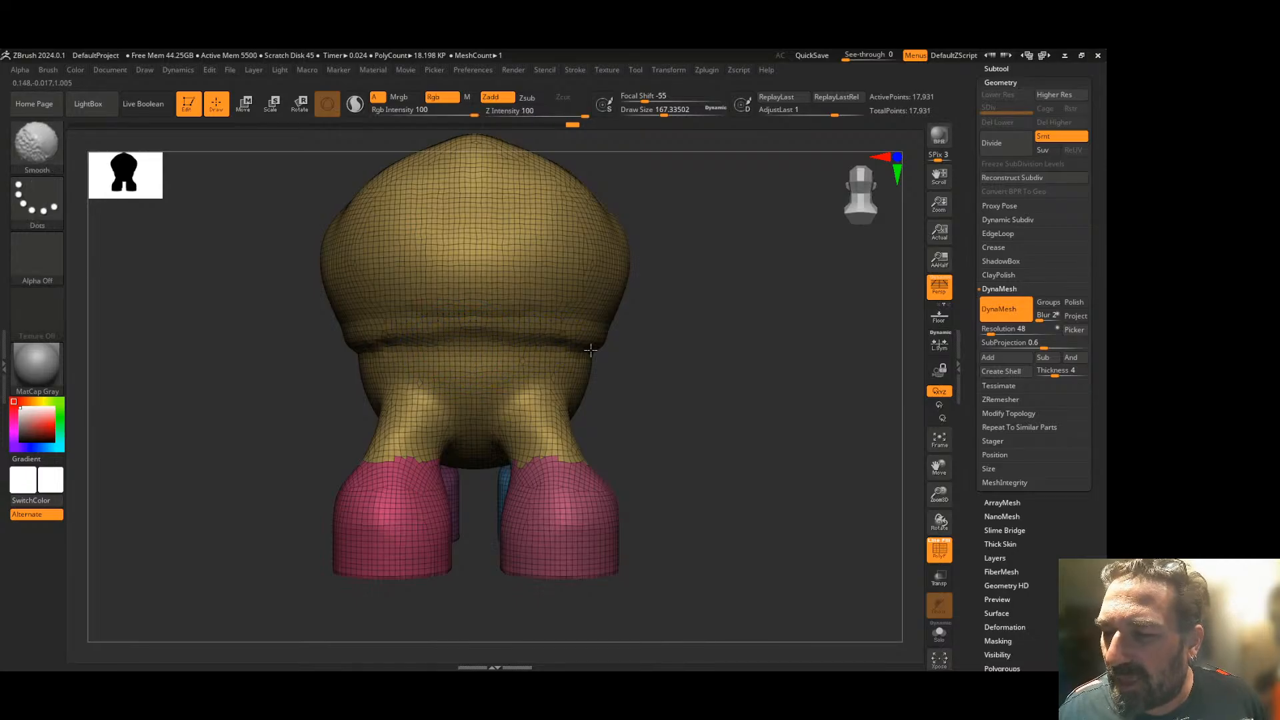
mouse_move(612, 372)
mouse_down()
mouse_move(720, 380)
mouse_move(706, 385)
mouse_move(696, 358)
mouse_up()
key(shift)
key(shift)
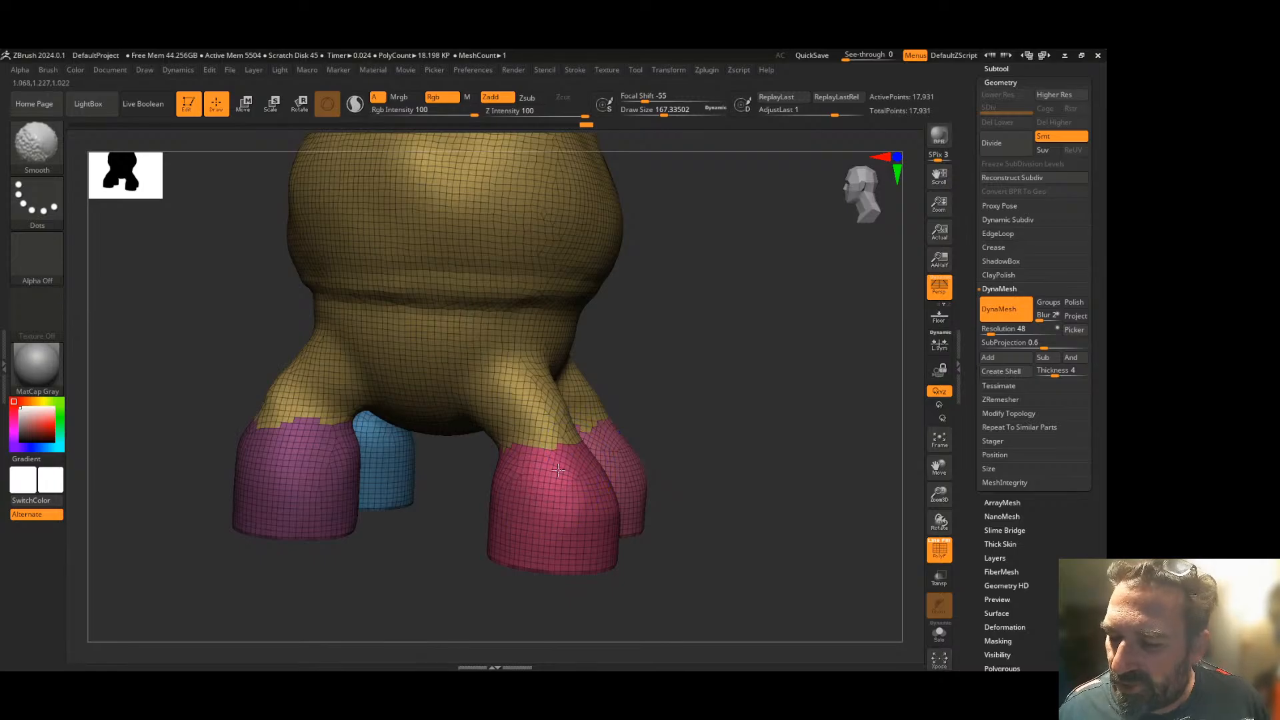
- Smooth the legs and feet from several sides, softening their joints and the bottom edges
drag(380, 543, 474, 496)
mouse_move(237, 400)
shift+mouse_down()
mouse_move(228, 390)
mouse_move(280, 354)
shift+mouse_up()
mouse_move(634, 374)
mouse_down()
mouse_move(694, 369)
mouse_move(728, 386)
mouse_move(592, 394)
mouse_up()
key(shift)
mouse_move(494, 363)
mouse_down()
mouse_move(669, 360)
mouse_move(634, 403)
mouse_move(573, 364)
mouse_up()
key(shift)
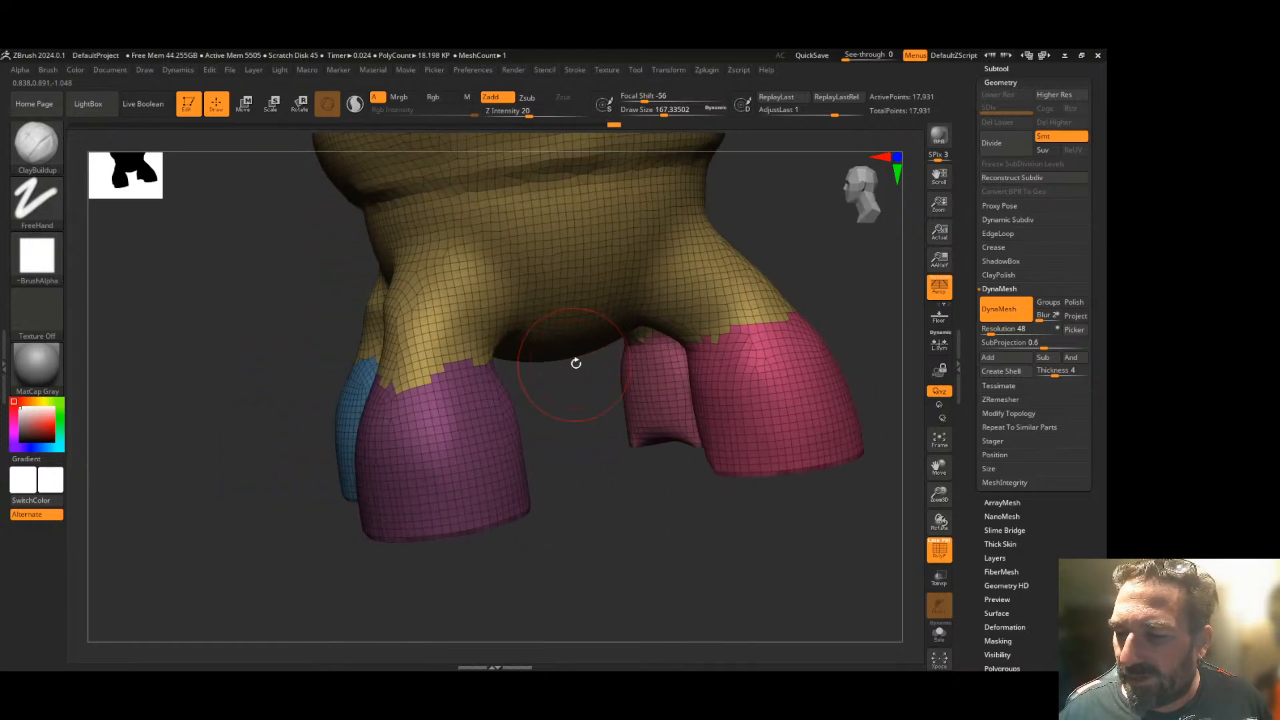
mouse_move(620, 434)
mouse_down()
mouse_move(574, 460)
mouse_move(546, 421)
mouse_up()
key(shift)
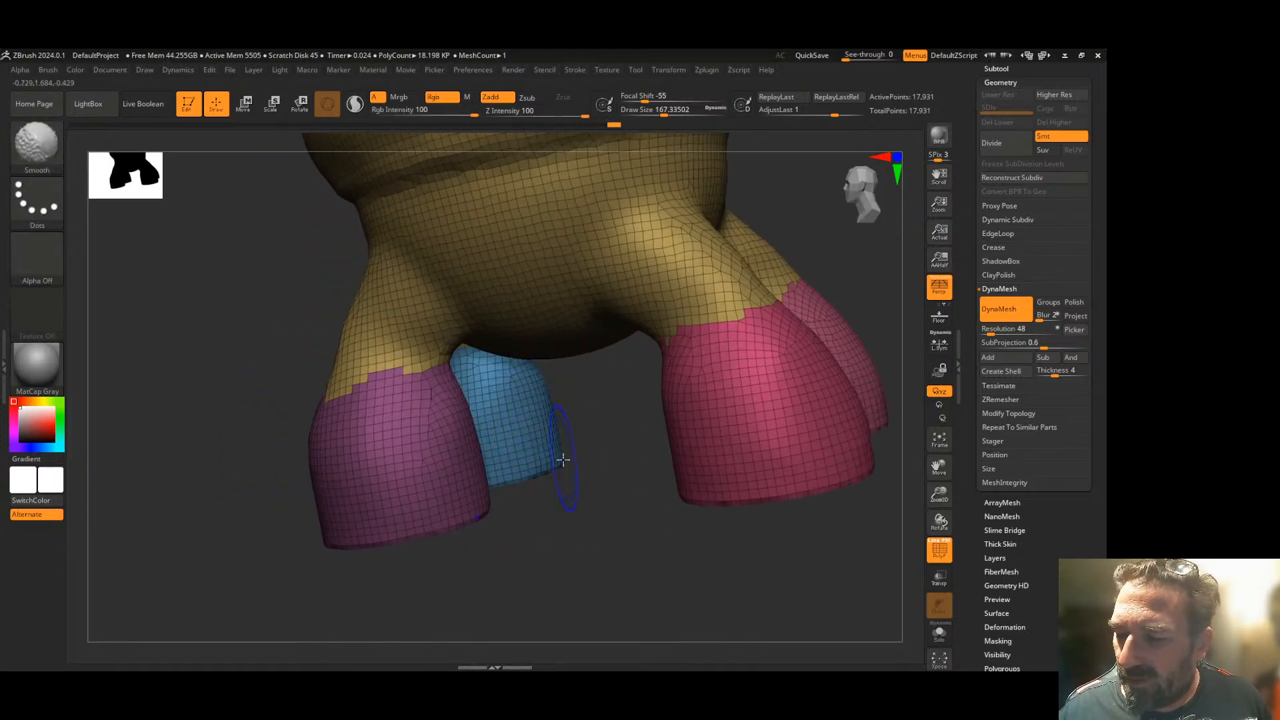
mouse_move(582, 492)
mouse_down()
mouse_move(589, 514)
mouse_move(546, 517)
mouse_up()
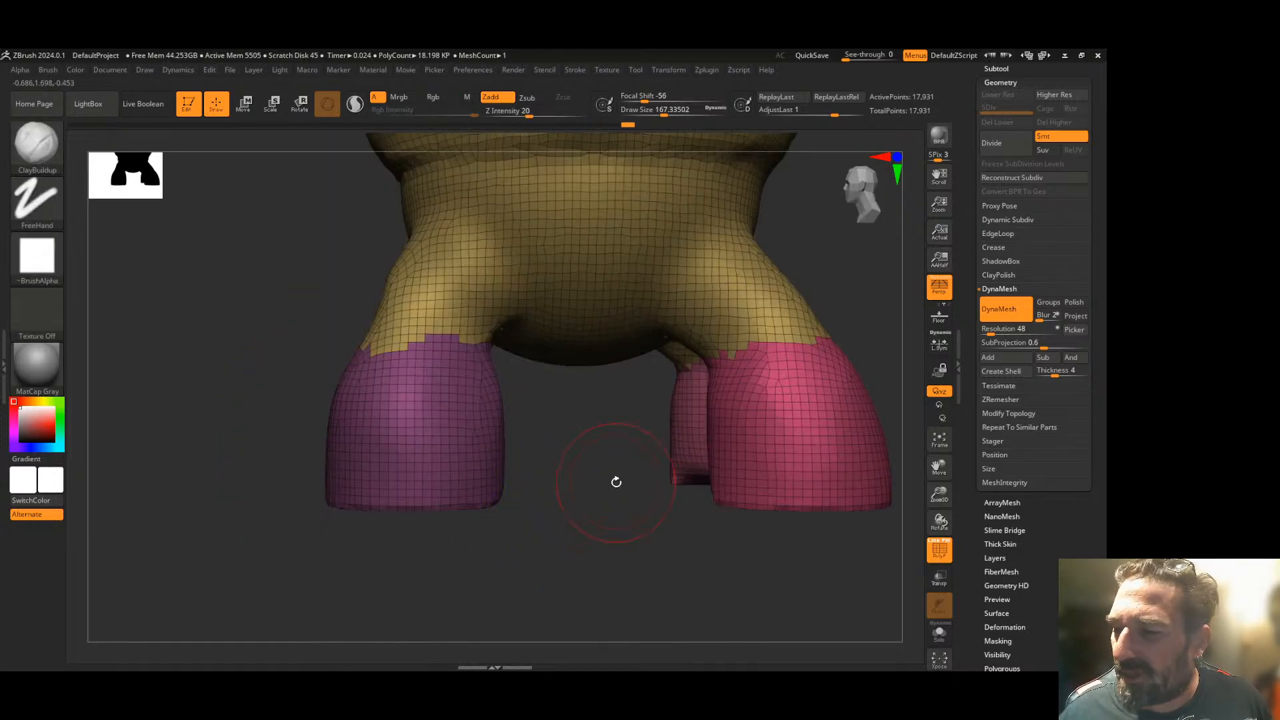
drag(614, 486, 560, 526)
- Turn off the PolyFrame wireframe and examine the whole creature from several angles
click(941, 552)
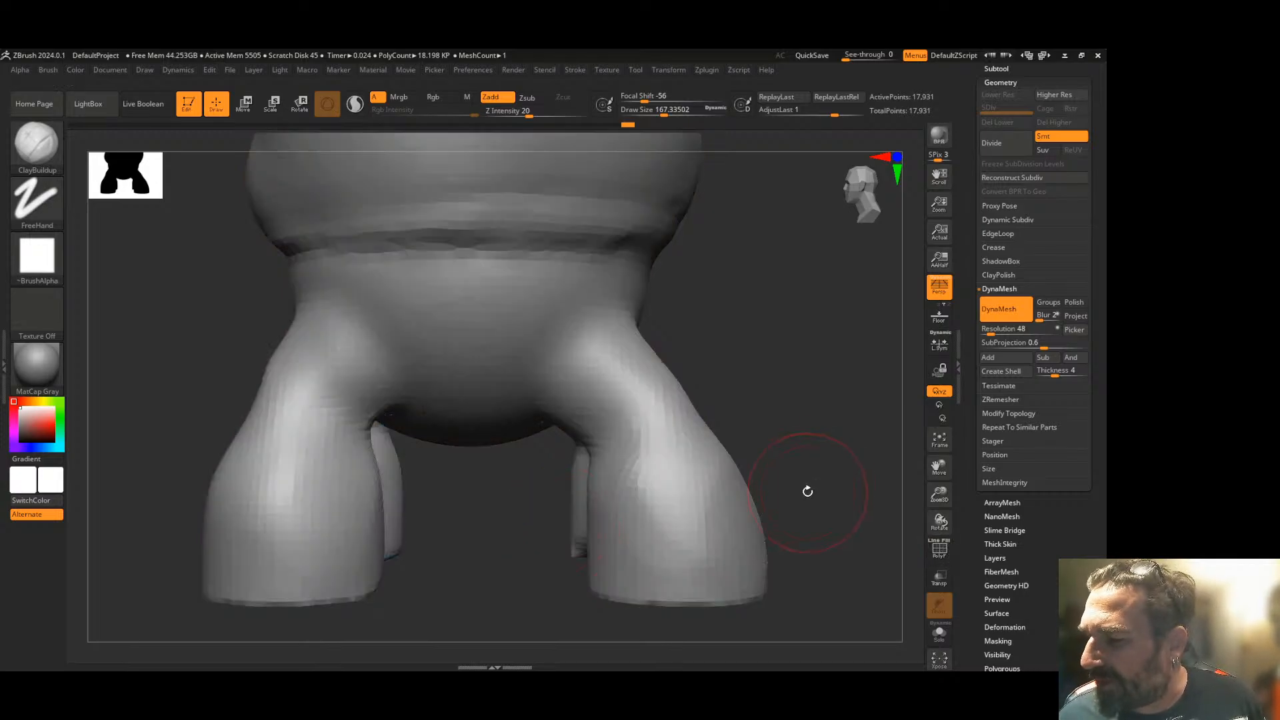
click(939, 440)
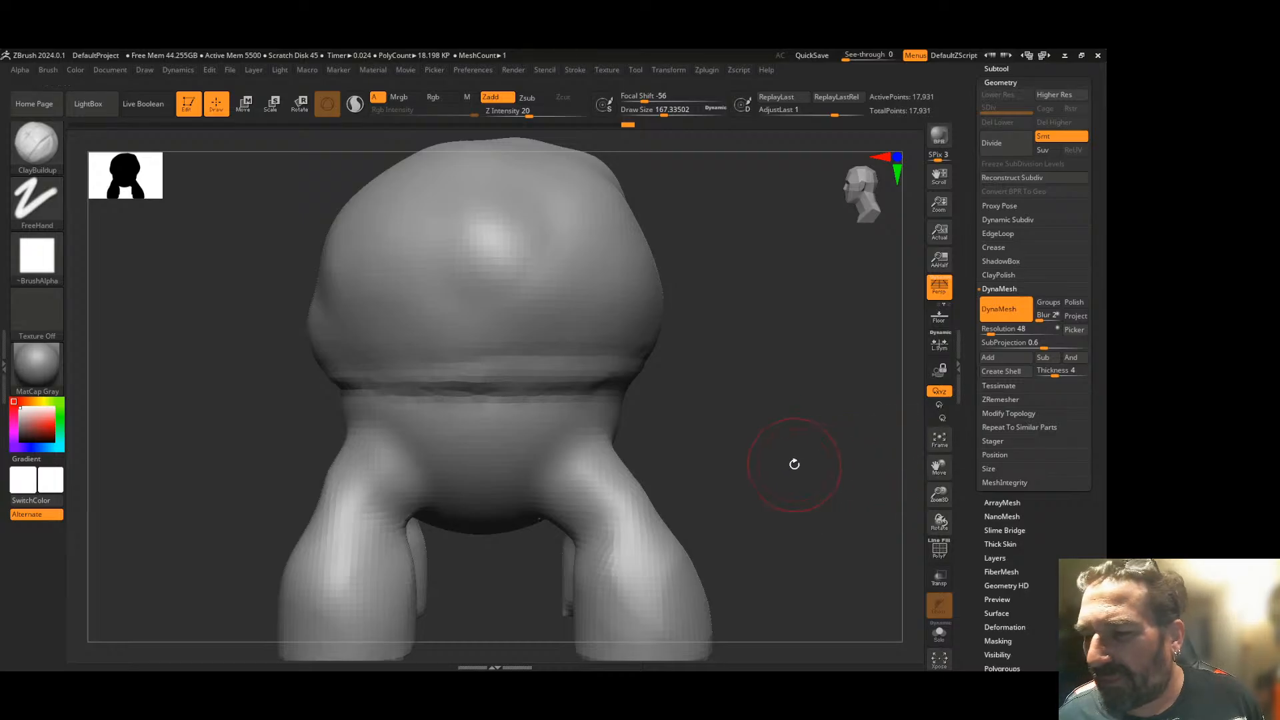
drag(942, 494, 941, 510)
alt+drag(774, 486, 731, 437)
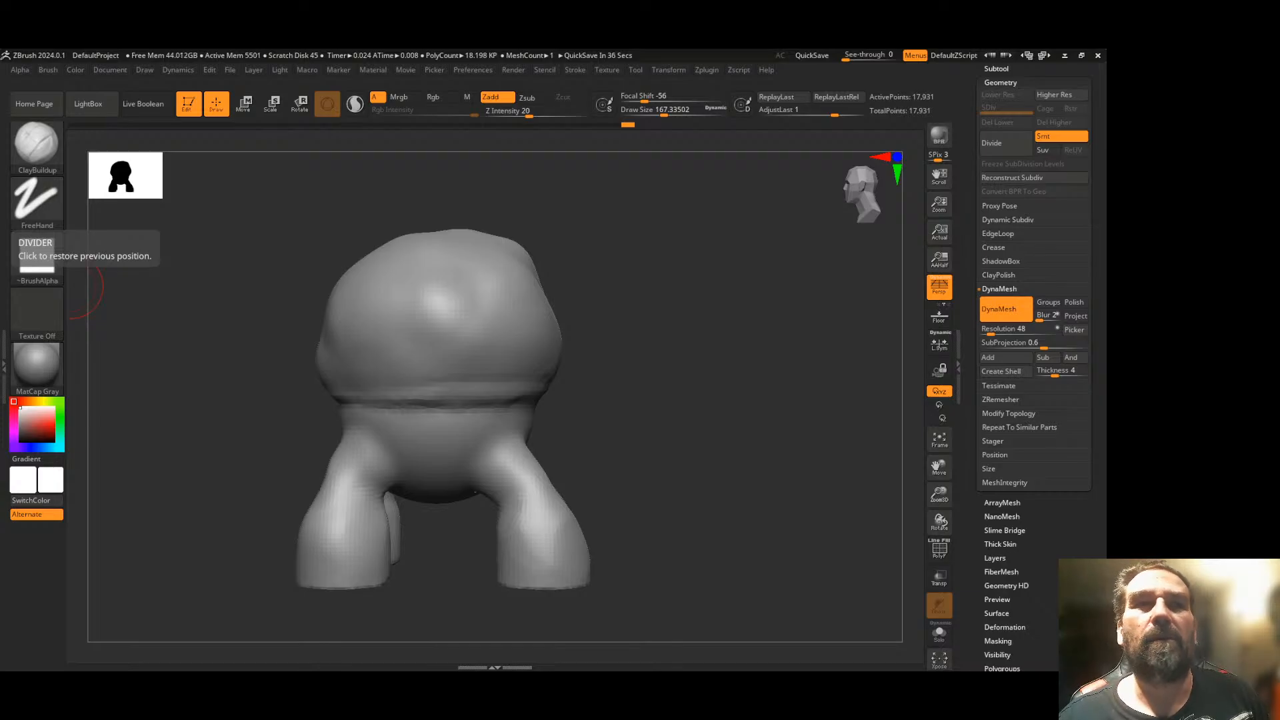
mouse_move(600, 307)
mouse_down()
mouse_move(622, 366)
mouse_move(609, 389)
mouse_move(529, 392)
mouse_up()
mouse_move(612, 382)
mouse_down()
mouse_move(650, 380)
mouse_move(628, 375)
mouse_up()
mouse_move(707, 424)
mouse_down()
mouse_move(718, 417)
mouse_move(686, 406)
mouse_move(678, 422)
mouse_move(706, 429)
mouse_move(742, 367)
mouse_up()
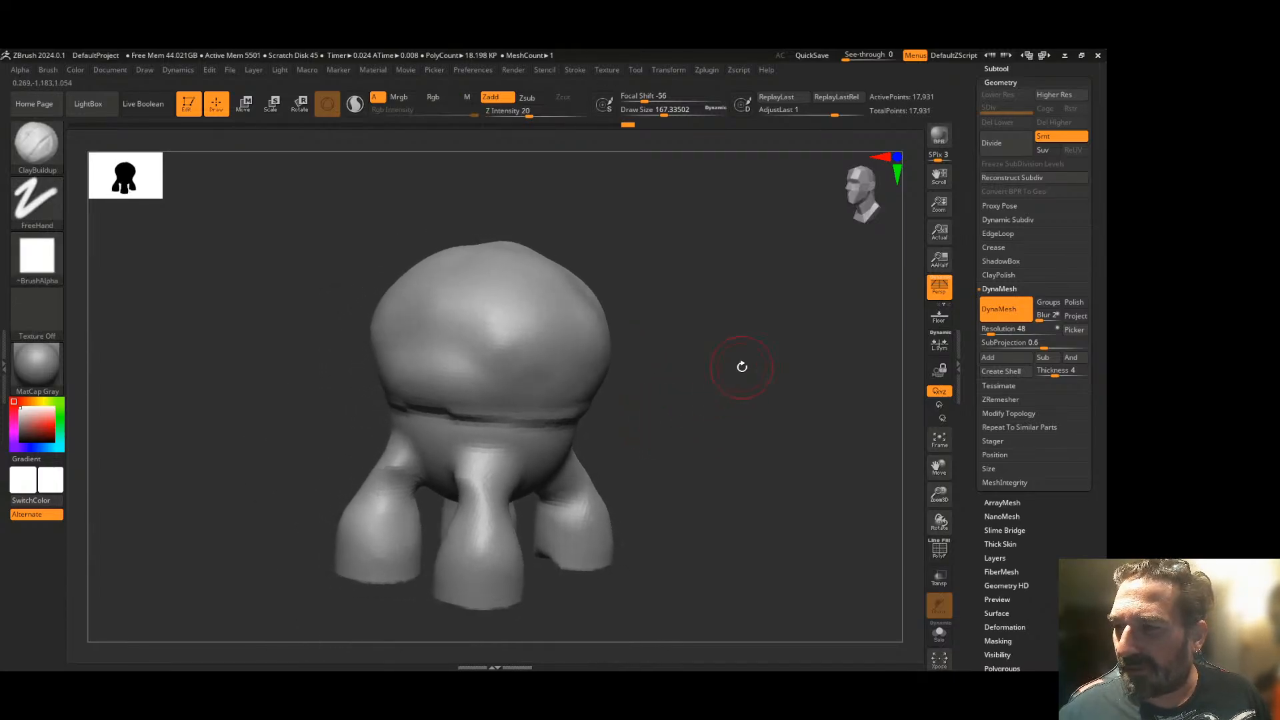
mouse_move(734, 322)
mouse_down()
mouse_move(669, 317)
mouse_move(647, 360)
mouse_move(669, 383)
mouse_move(663, 408)
mouse_move(658, 379)
mouse_up()
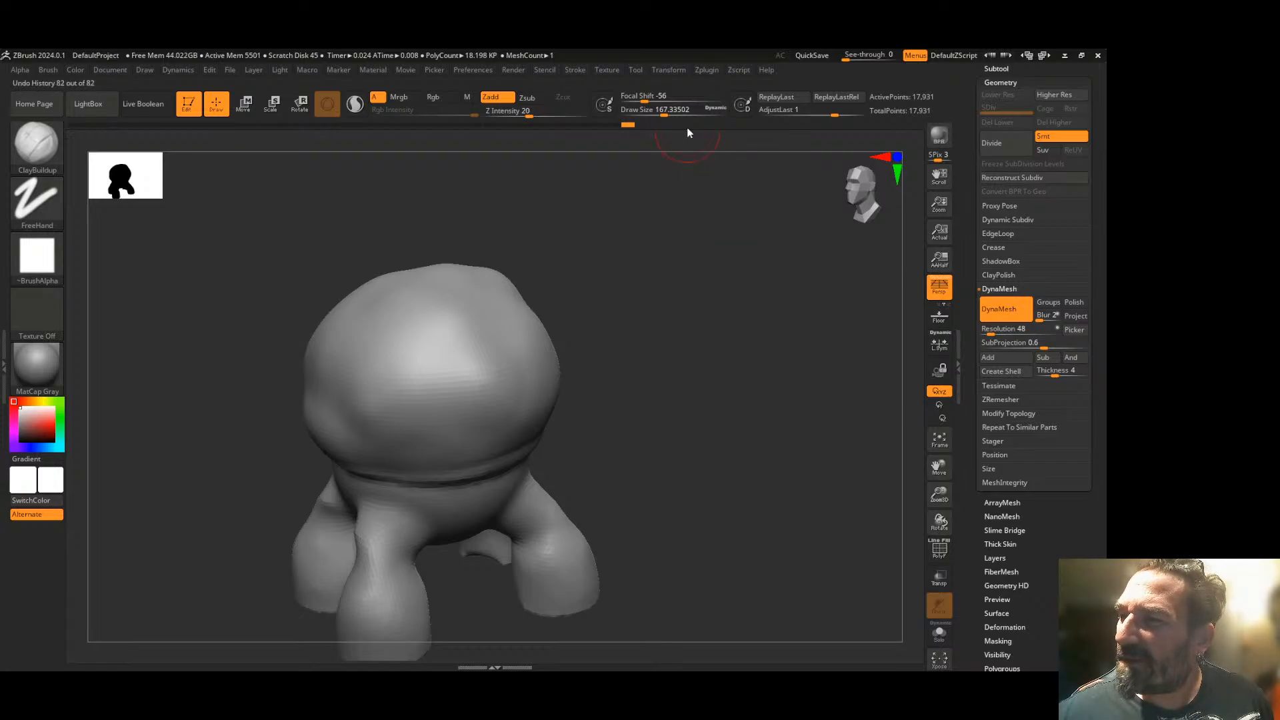
- Set the draw size to 1000, choose the Inflat brush, and undo a trial stroke on the dome
drag(664, 114, 666, 115)
drag(626, 354, 632, 366)
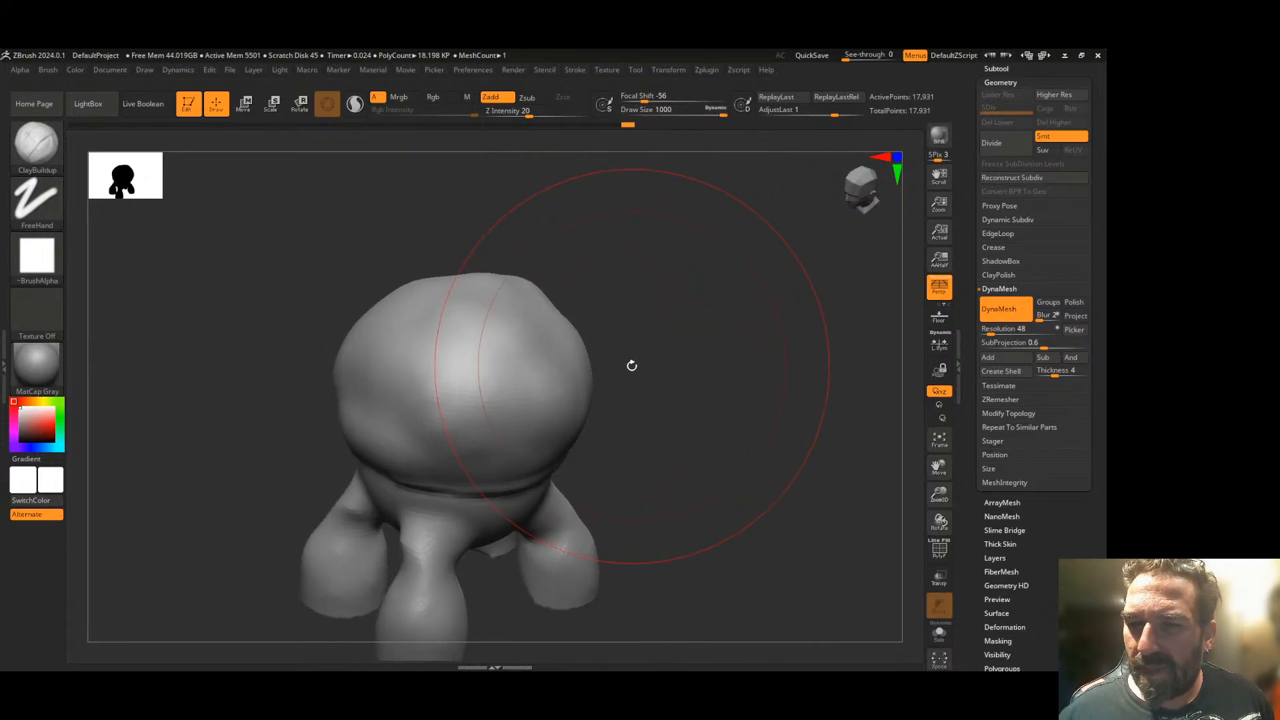
click(36, 143)
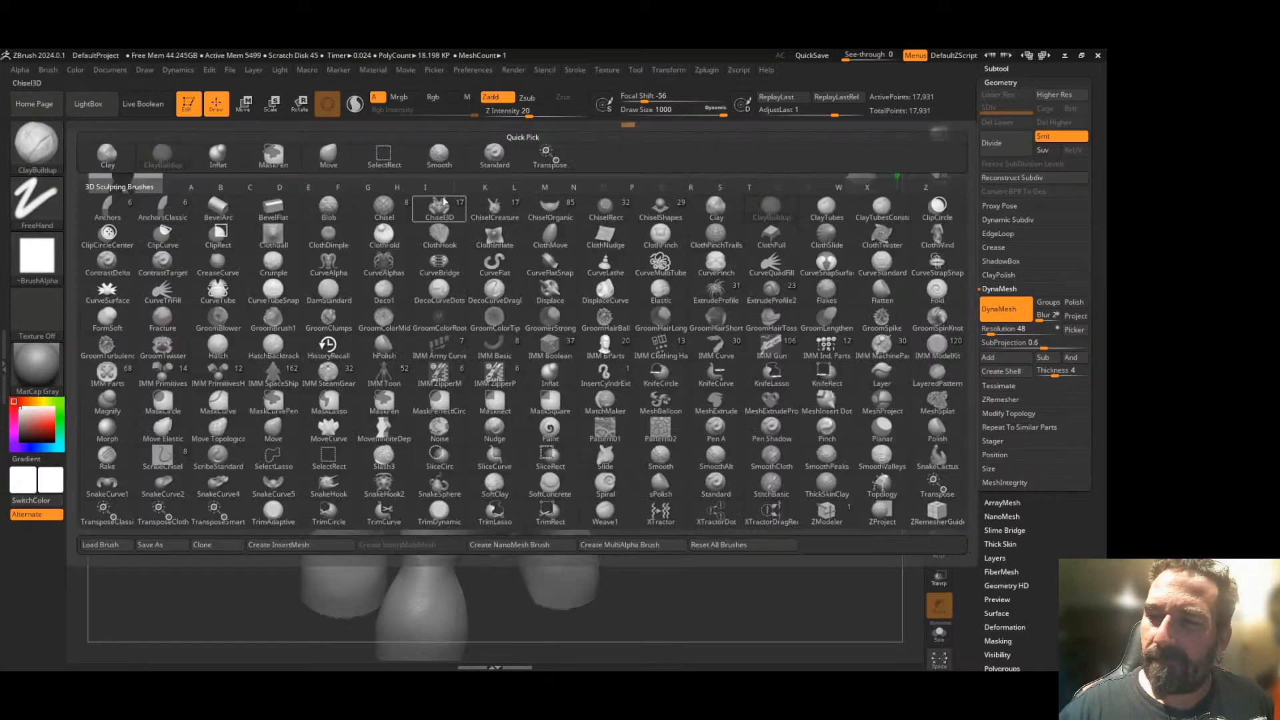
click(218, 155)
drag(569, 328, 543, 304)
key(ctrl+z)
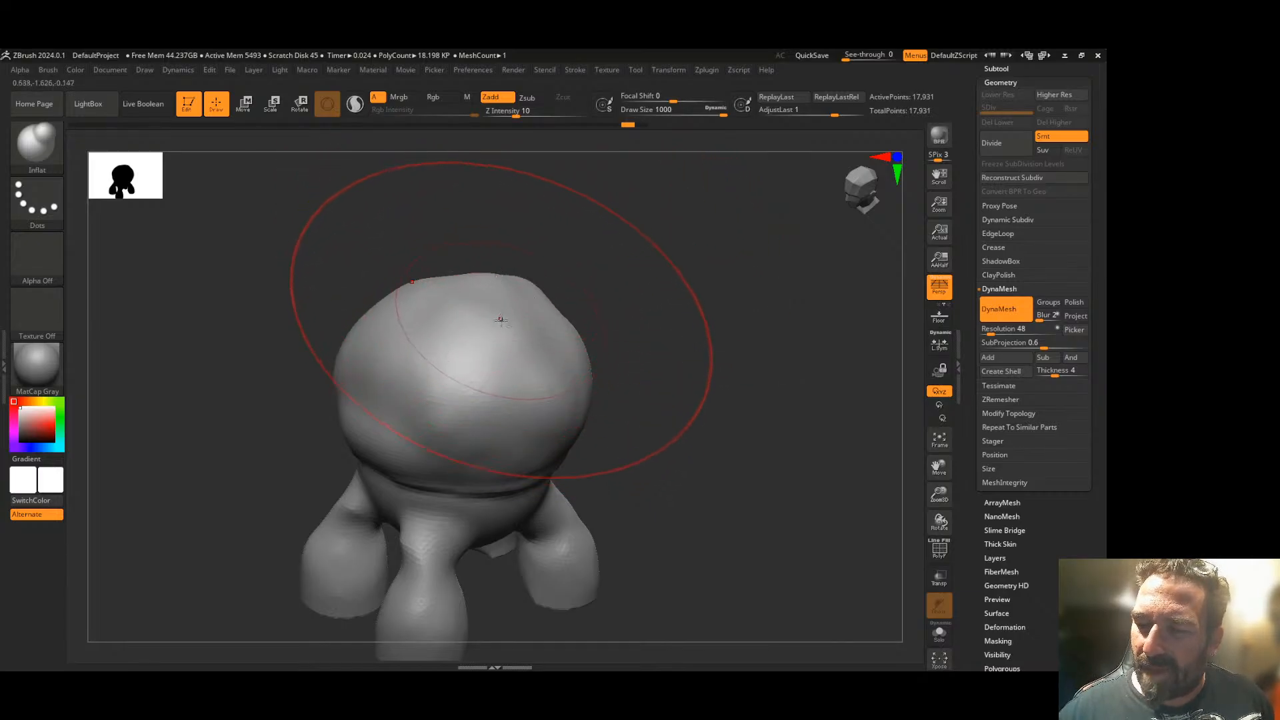
- Mask the domed body and invert the mask to protect the legs and feet
mouse_move(497, 334)
ctrl+mouse_down()
mouse_move(453, 340)
mouse_move(420, 367)
mouse_move(430, 379)
mouse_move(500, 371)
mouse_move(558, 318)
mouse_move(659, 338)
ctrl+mouse_up()
right_drag(660, 338, 680, 332)
mouse_move(680, 331)
ctrl+mouse_down()
mouse_move(672, 312)
mouse_move(518, 331)
ctrl+mouse_up()
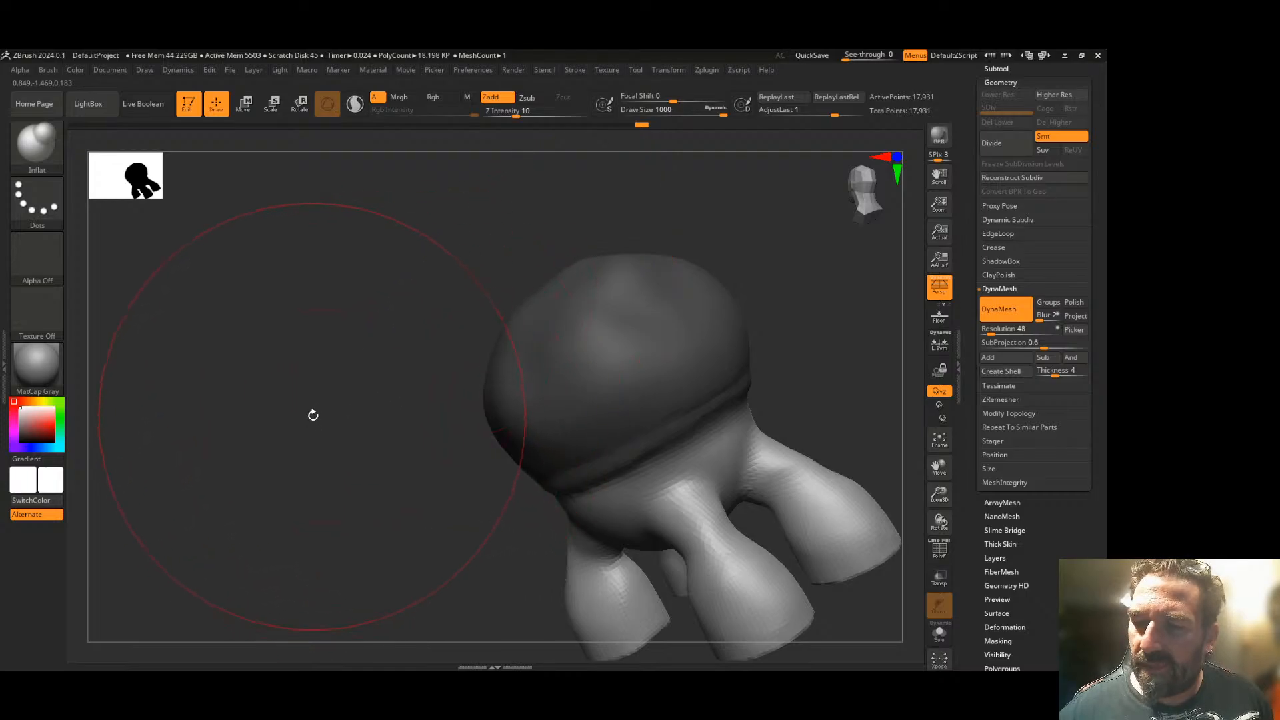
ctrl+click(303, 433)
- Inflate the unmasked dome into a wider, fuller cap and frame the whole model
drag(300, 438, 401, 418)
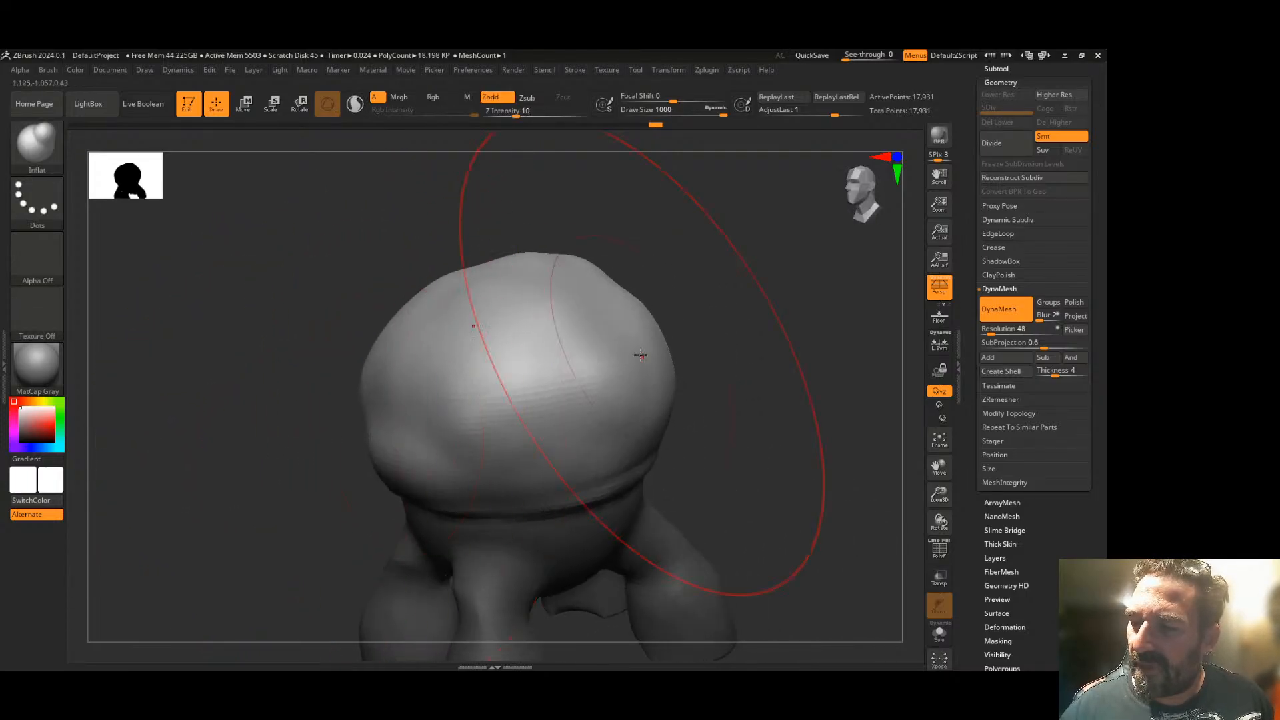
mouse_move(543, 335)
mouse_down()
mouse_move(564, 294)
mouse_move(537, 314)
mouse_move(587, 294)
mouse_move(499, 253)
mouse_move(597, 254)
mouse_up()
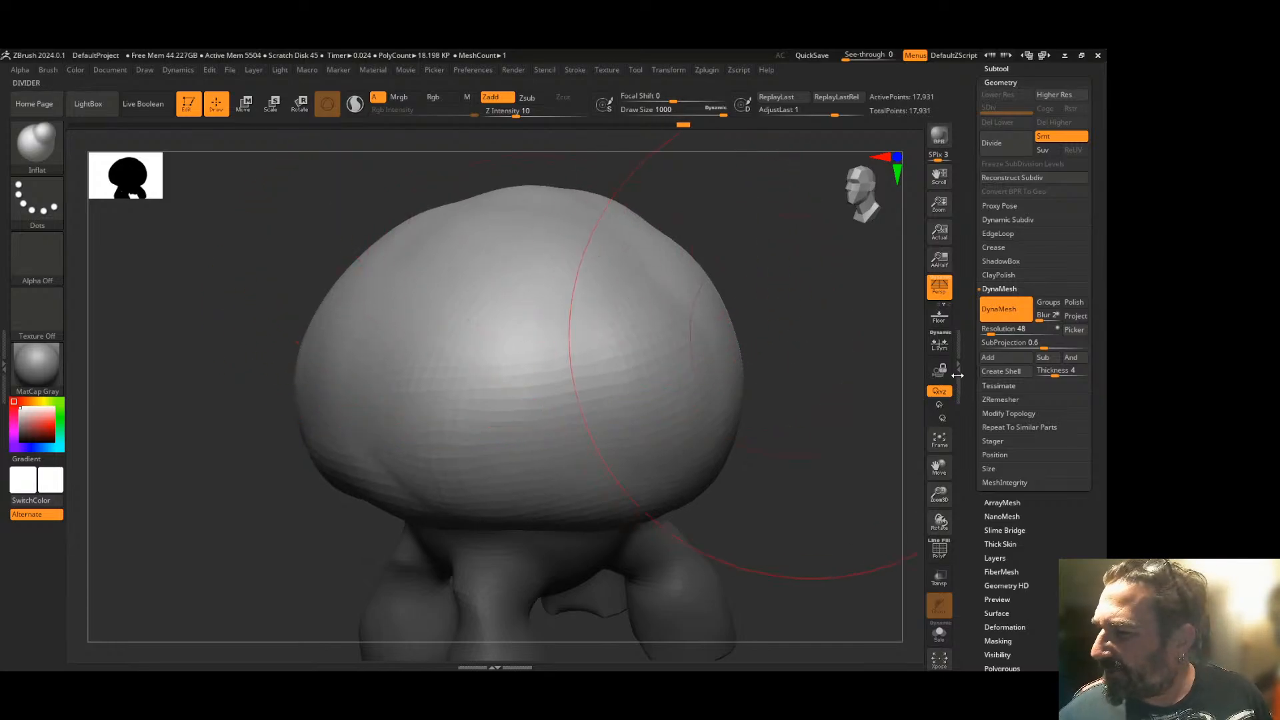
click(946, 442)
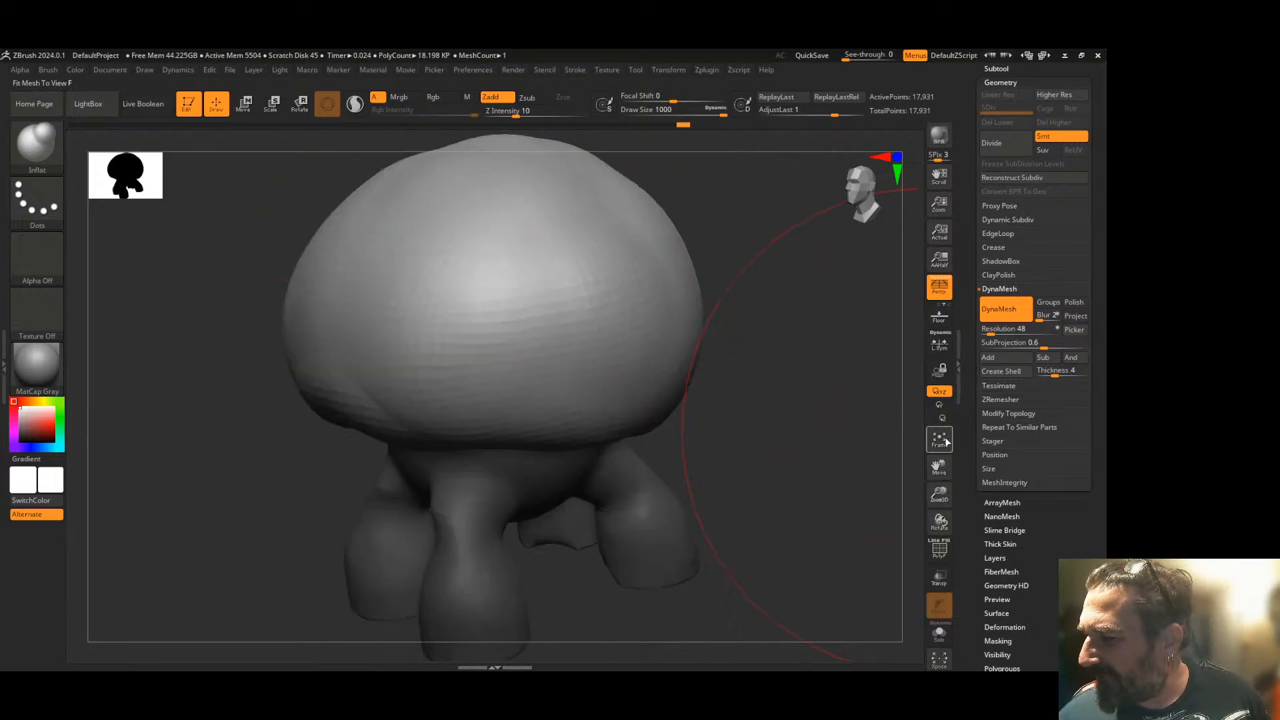
drag(946, 492, 946, 513)
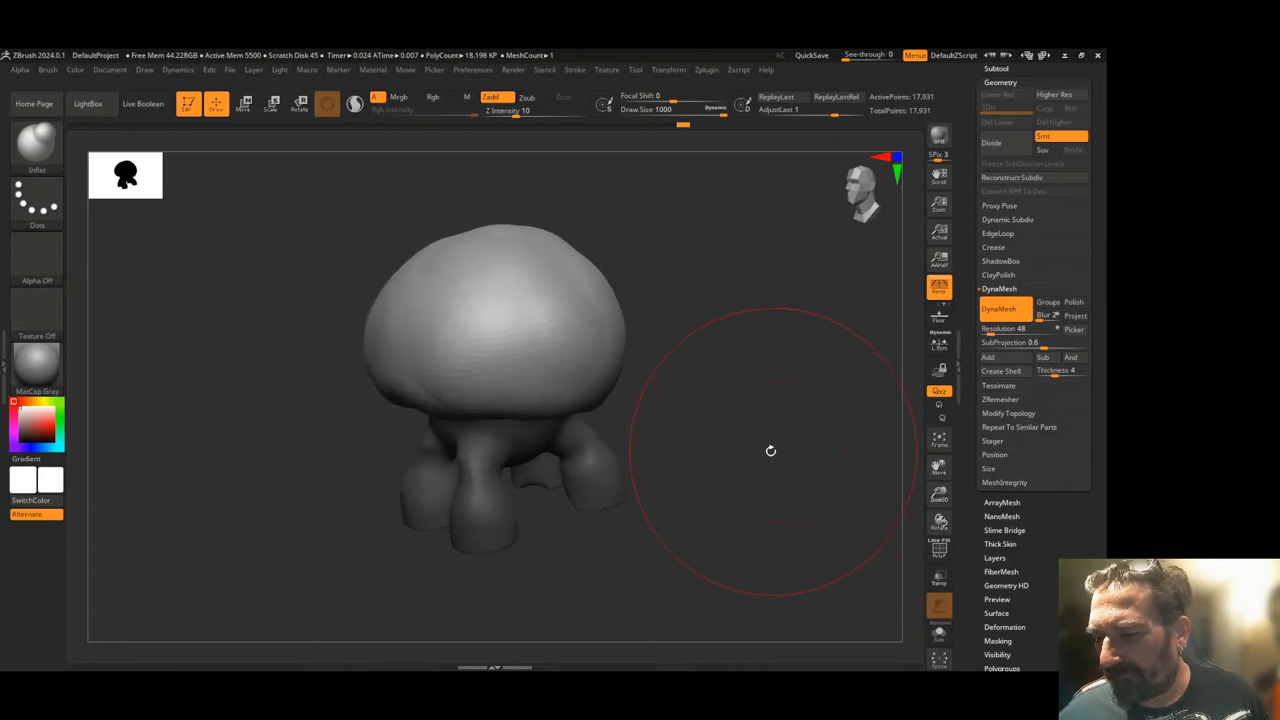
- Choose the Move brush, set the draw size to about 508, and pull the sides of the dome outward
drag(705, 422, 603, 337)
click(36, 143)
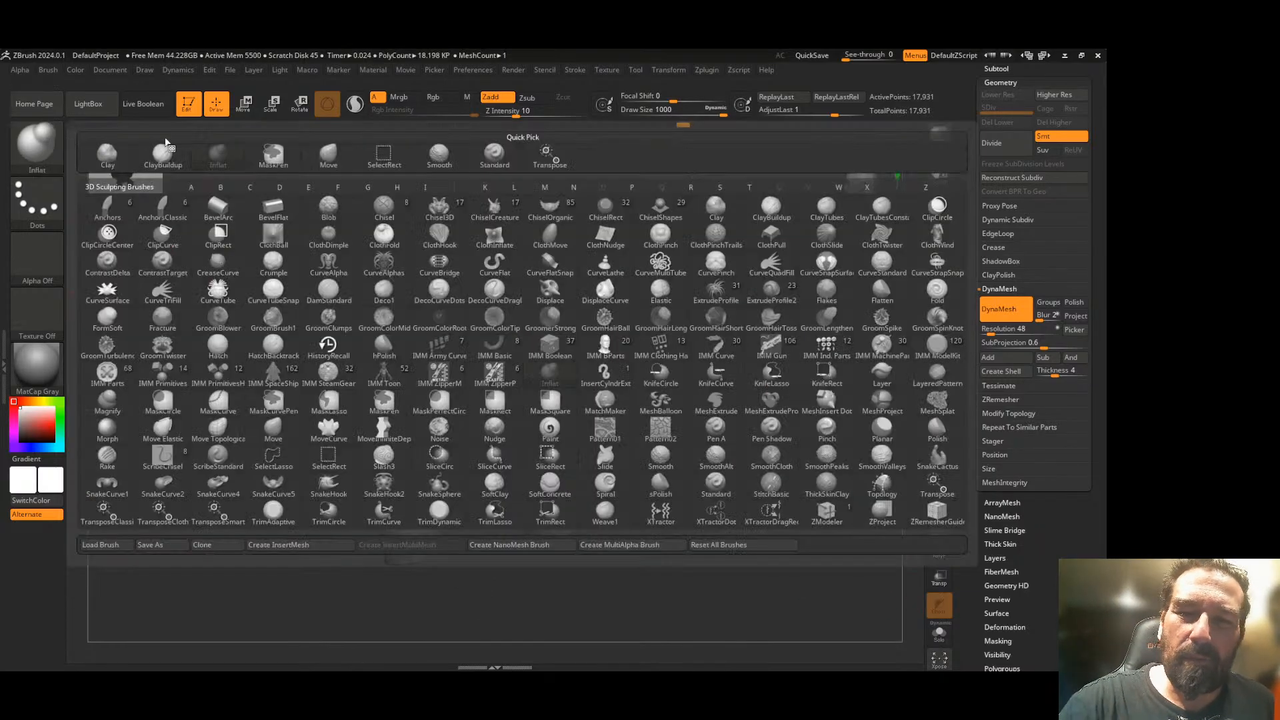
click(321, 159)
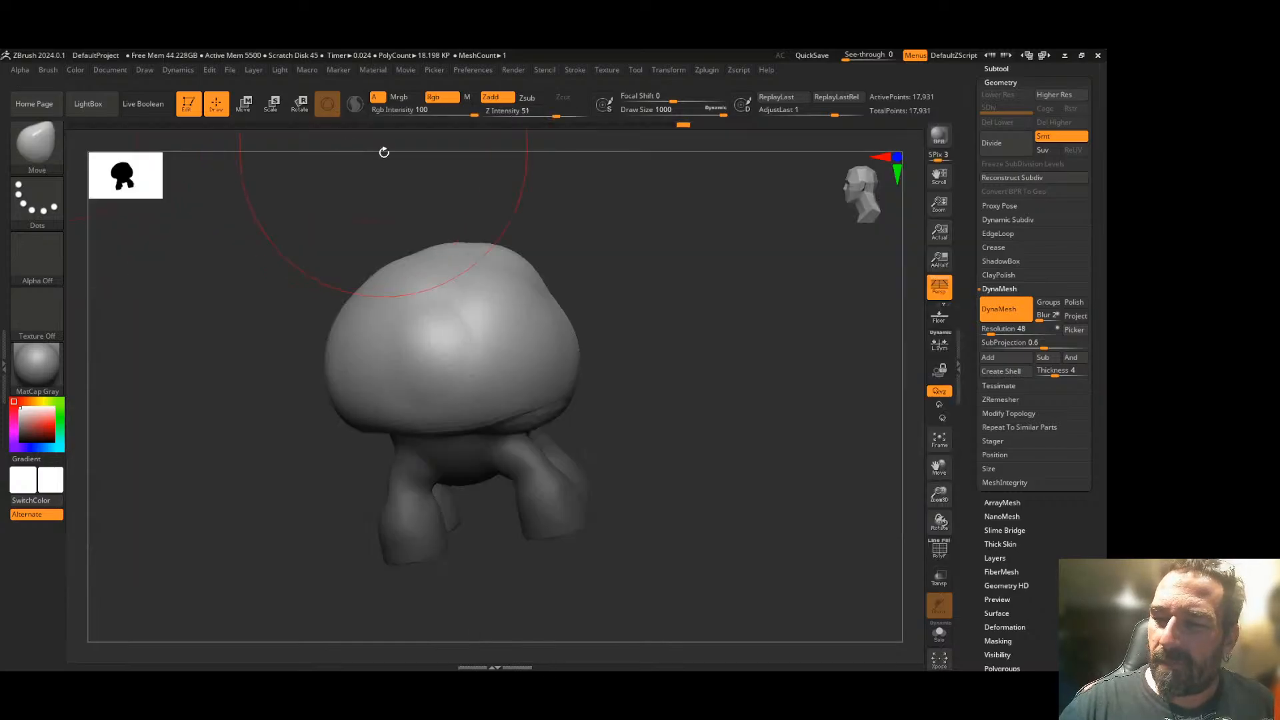
drag(718, 112, 693, 114)
drag(545, 285, 558, 272)
drag(560, 321, 581, 337)
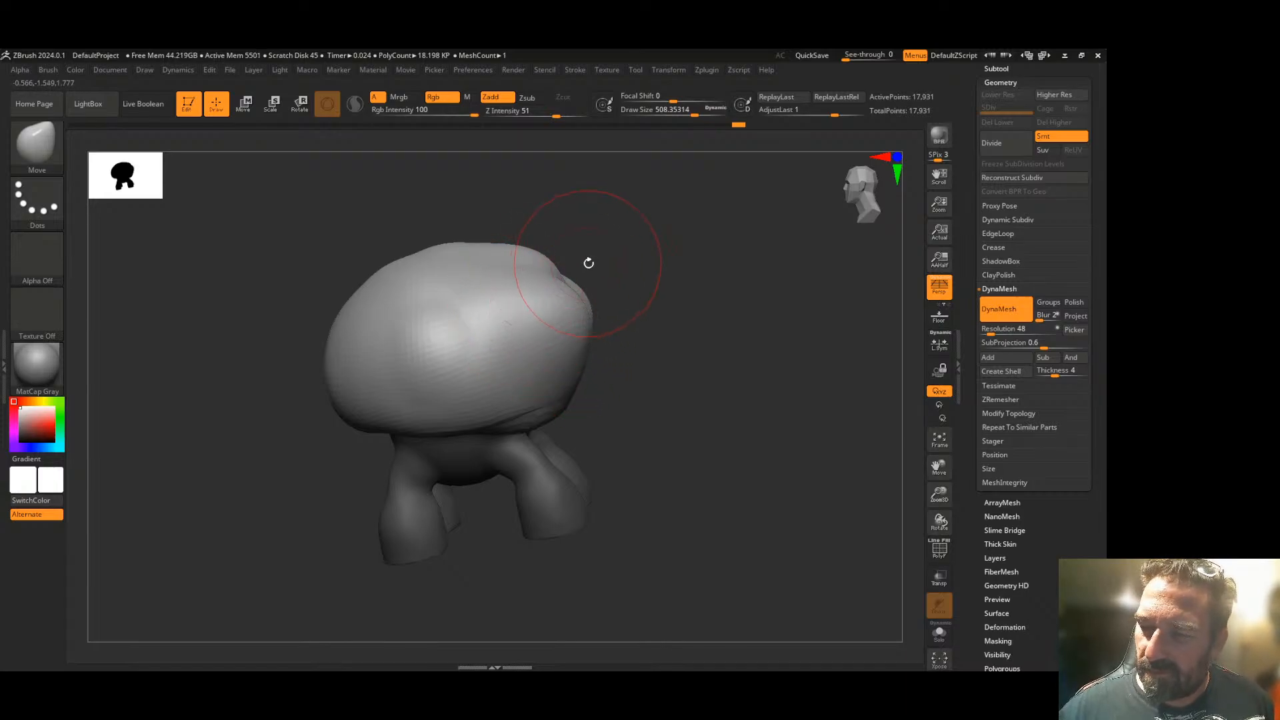
drag(586, 262, 540, 273)
drag(323, 366, 306, 375)
drag(668, 277, 522, 329)
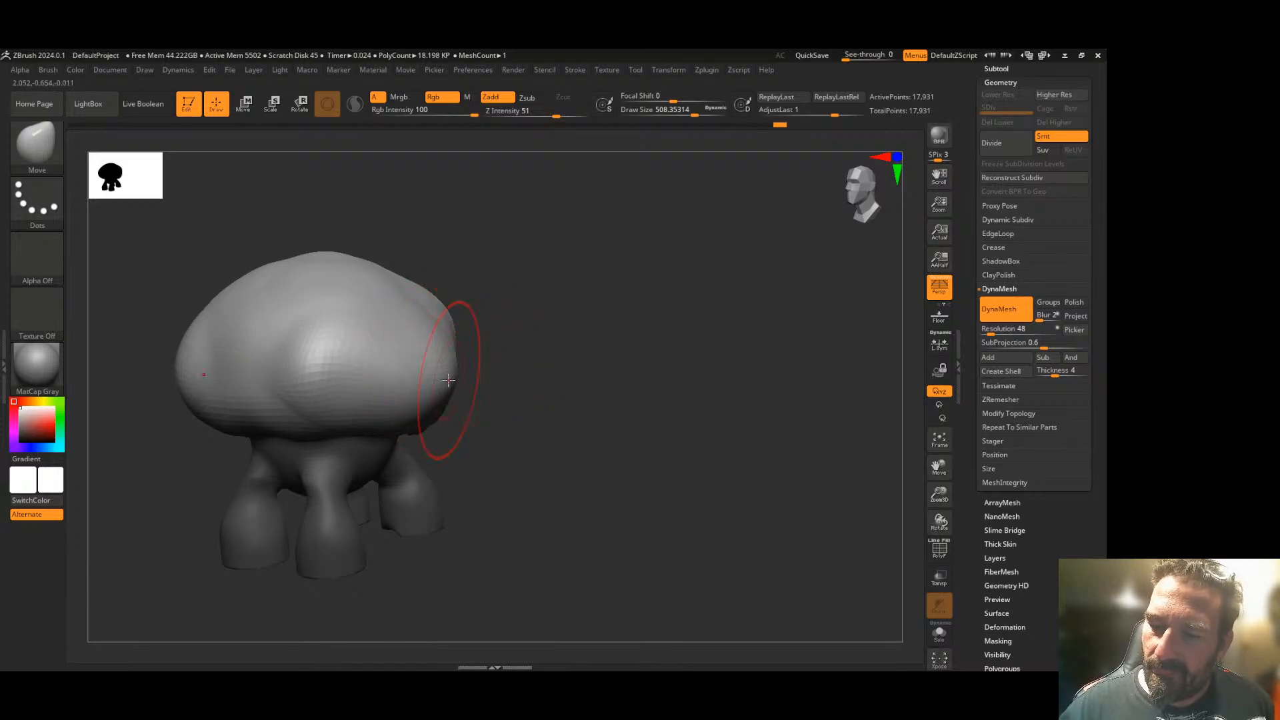
- Reshape the dome's lower rim from several angles, pulling it outward and down and smoothing the uneven bulges
mouse_move(494, 280)
mouse_down()
mouse_move(558, 288)
mouse_move(605, 272)
mouse_move(569, 246)
mouse_move(430, 227)
mouse_move(494, 220)
mouse_move(609, 263)
mouse_move(543, 257)
mouse_move(514, 292)
mouse_move(427, 318)
mouse_move(546, 271)
mouse_move(586, 328)
mouse_move(429, 286)
mouse_move(391, 329)
mouse_move(554, 258)
mouse_move(434, 300)
mouse_up()
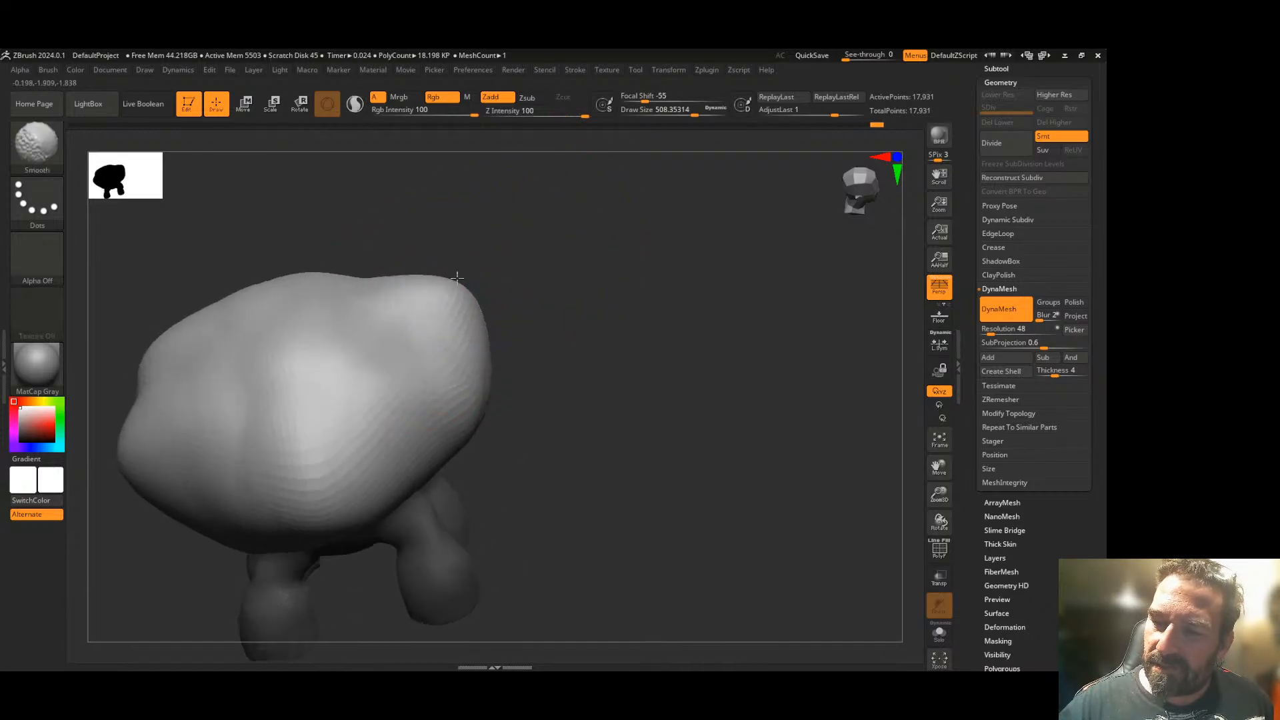
mouse_move(508, 286)
mouse_down()
mouse_move(600, 262)
mouse_move(682, 334)
mouse_move(336, 474)
mouse_up()
key(shift)
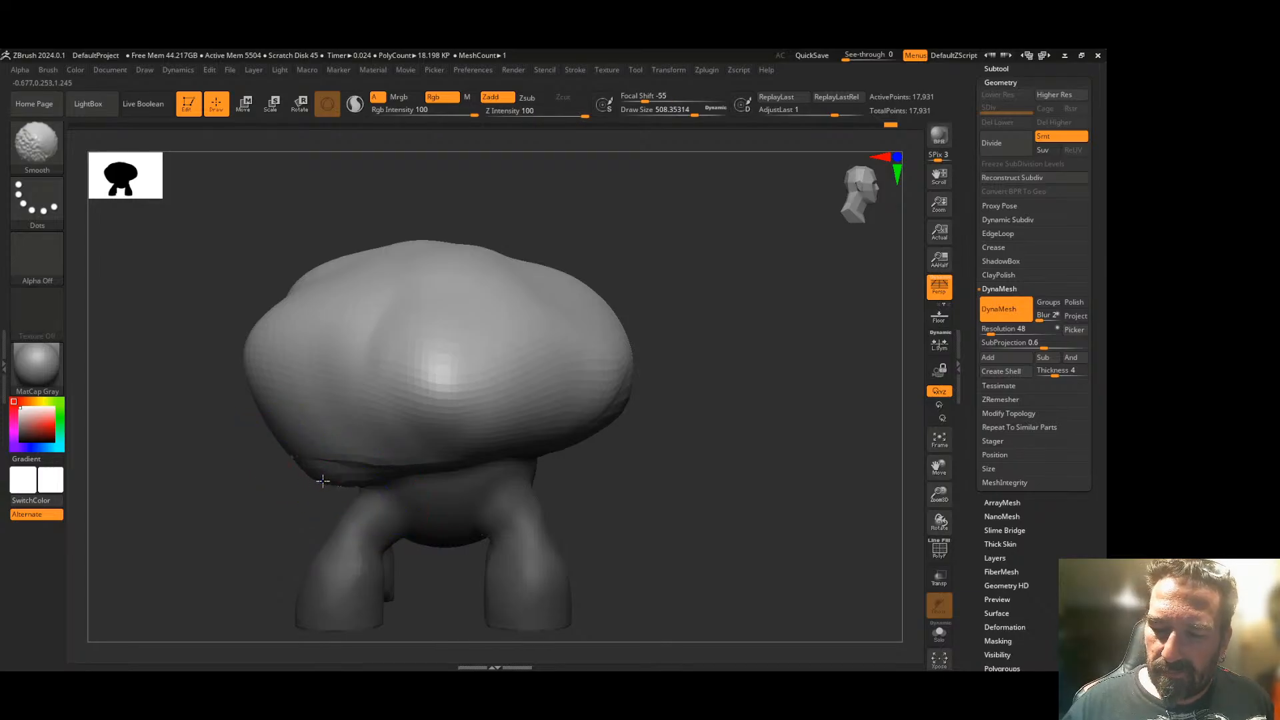
mouse_move(634, 451)
mouse_down()
mouse_move(680, 483)
mouse_move(630, 504)
mouse_up()
key(shift)
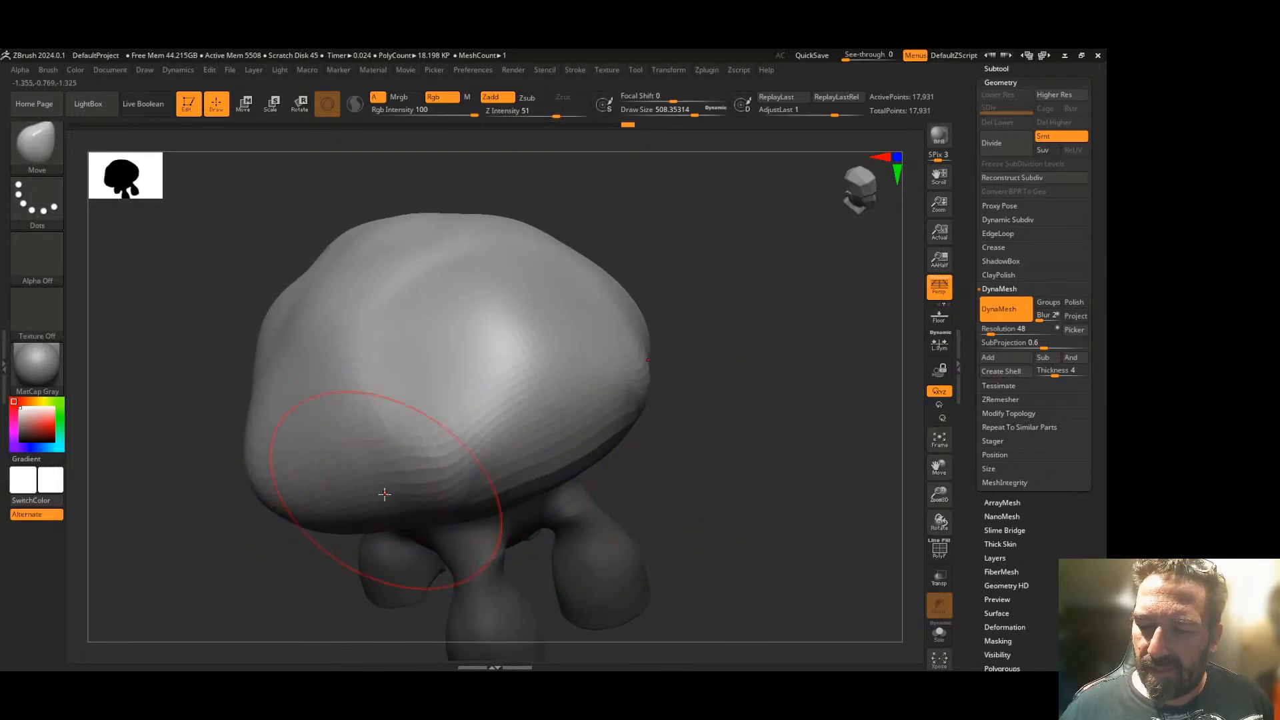
drag(386, 482, 363, 525)
drag(508, 421, 551, 446)
mouse_move(664, 435)
mouse_down()
mouse_move(721, 398)
mouse_move(763, 334)
mouse_move(726, 397)
mouse_move(718, 450)
mouse_up()
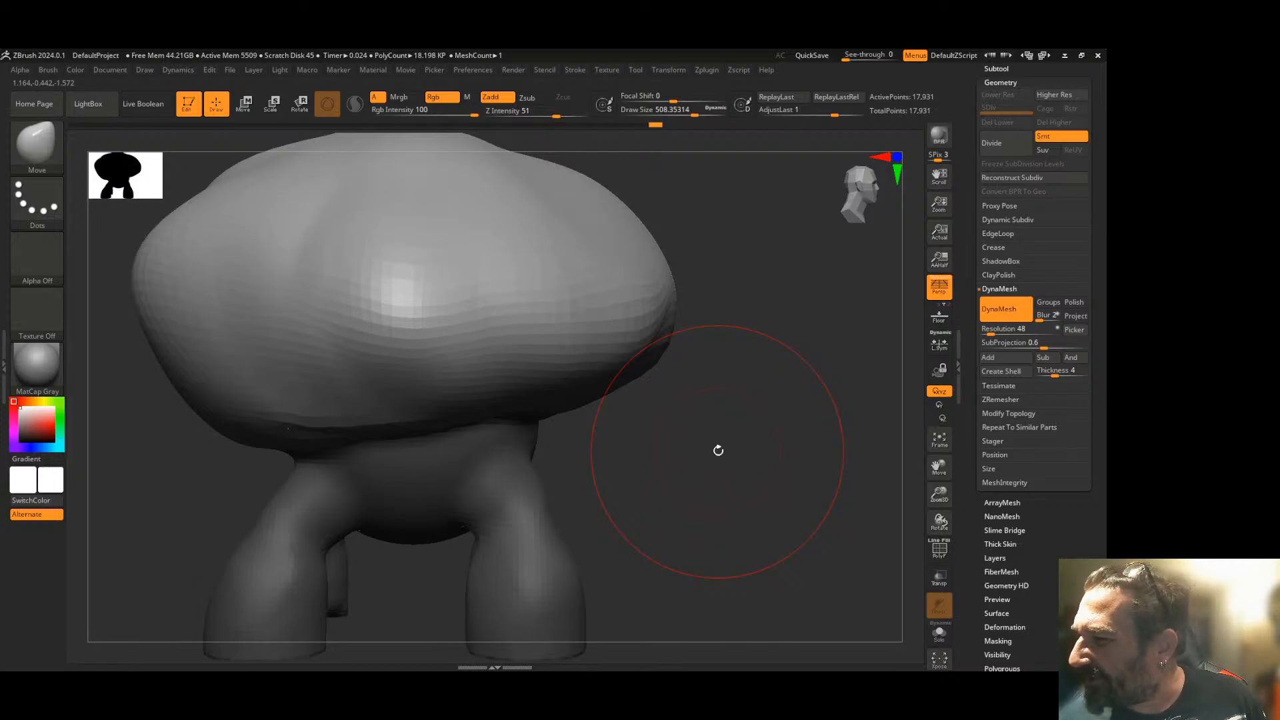
- Clear the mask, update the DynaMesh, and set the DynaMesh resolution to 144
mouse_move(842, 412)
ctrl+mouse_down()
mouse_move(795, 427)
mouse_move(771, 459)
mouse_move(677, 427)
mouse_move(717, 452)
mouse_move(732, 441)
mouse_move(696, 430)
mouse_move(703, 438)
ctrl+mouse_up()
drag(457, 502, 349, 438)
mouse_move(755, 400)
mouse_down()
mouse_move(780, 409)
mouse_move(821, 385)
mouse_up()
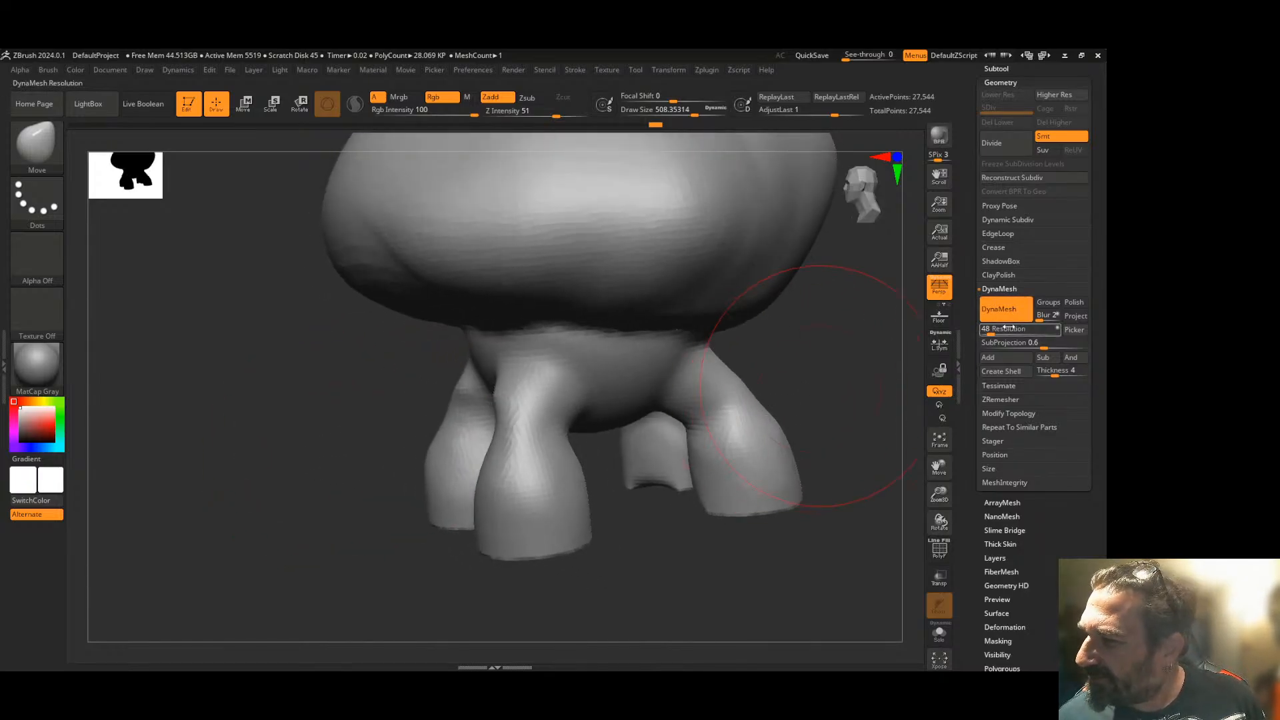
text(80)
key(Return)
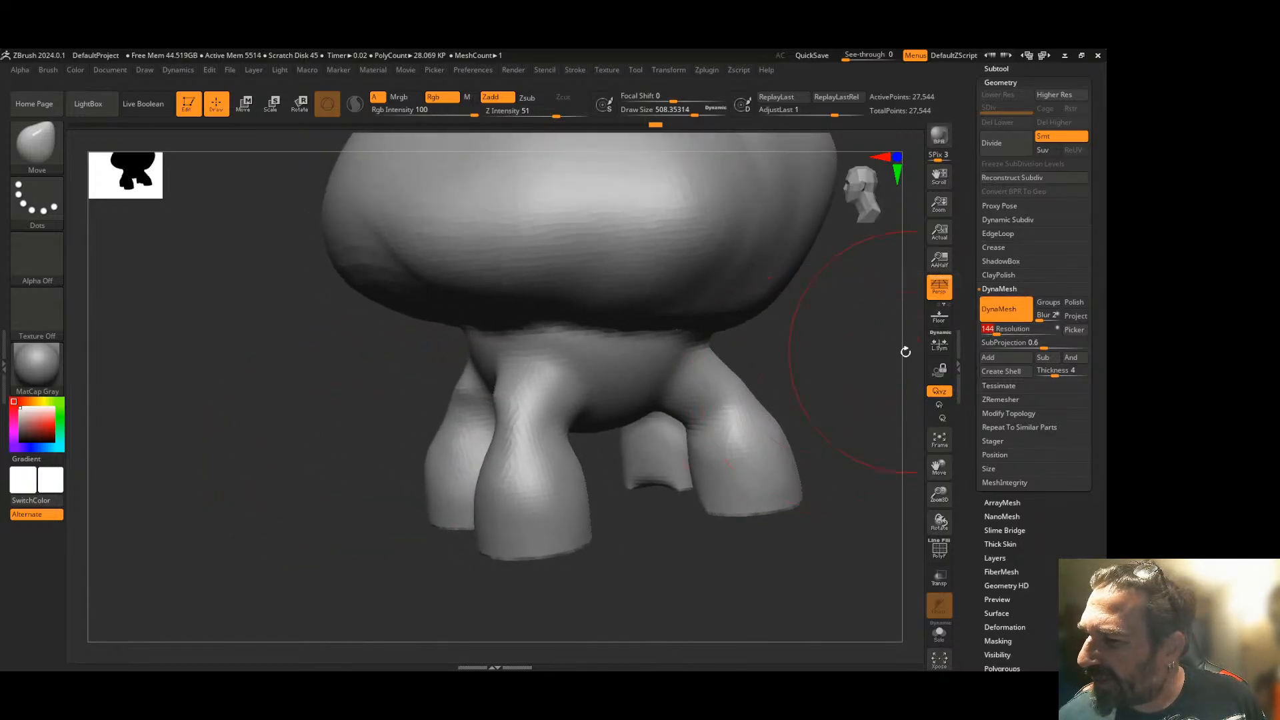
drag(845, 403, 712, 414)
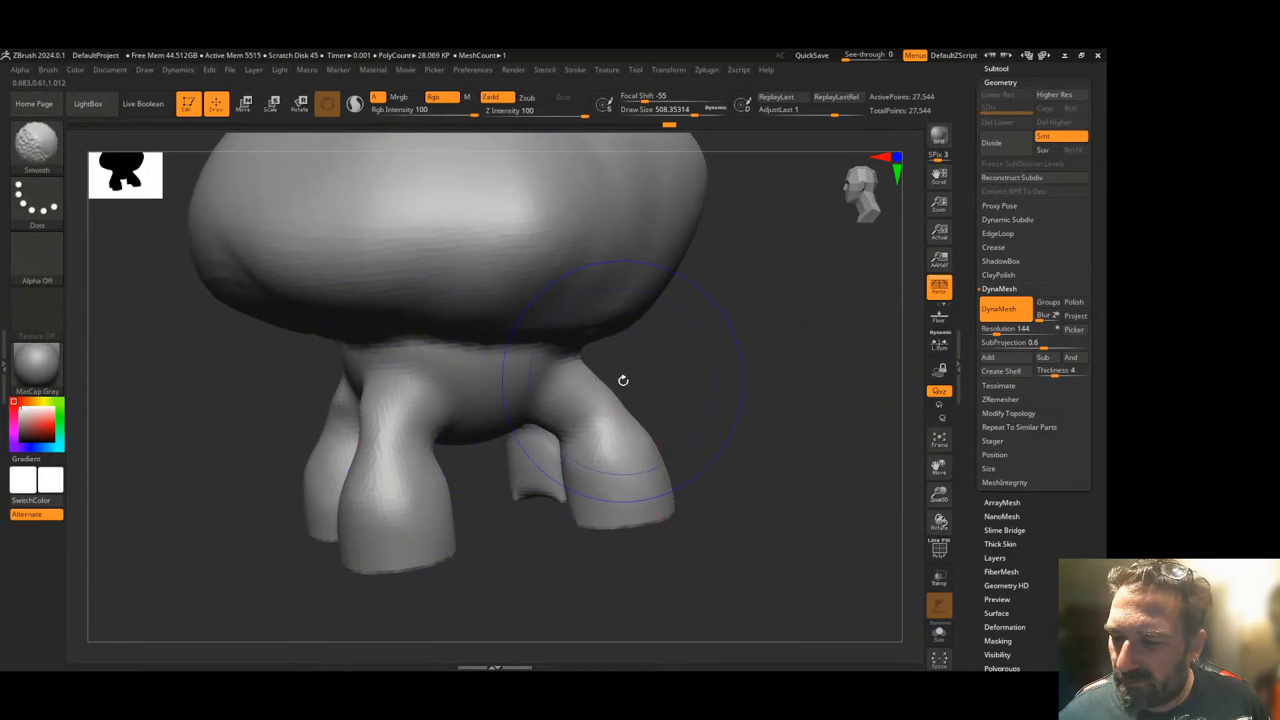
drag(726, 427, 742, 430)
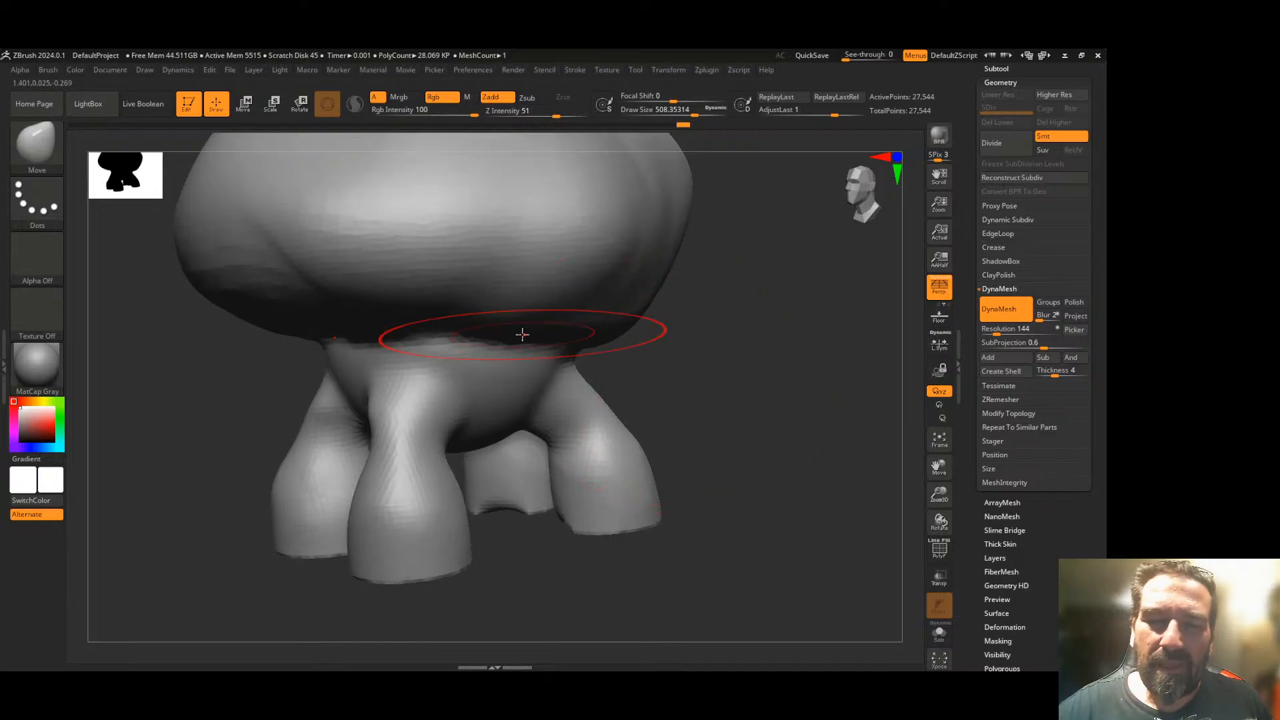
click(46, 144)
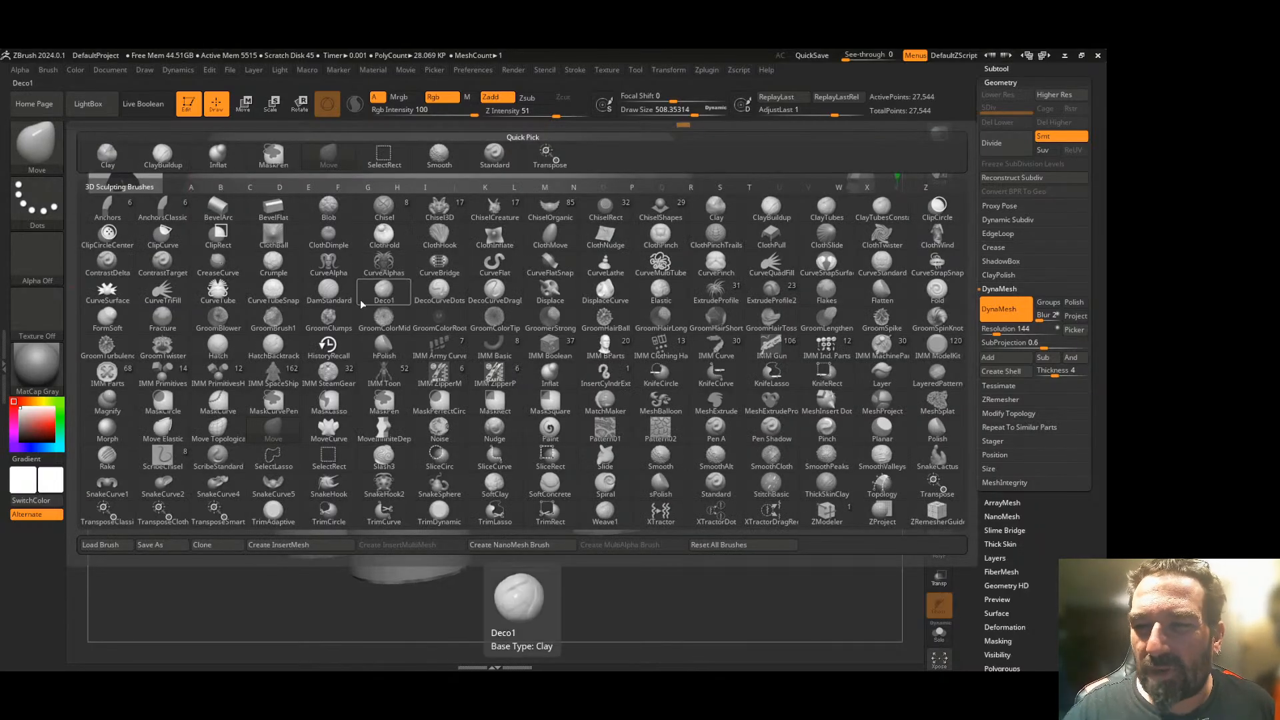
key(d)
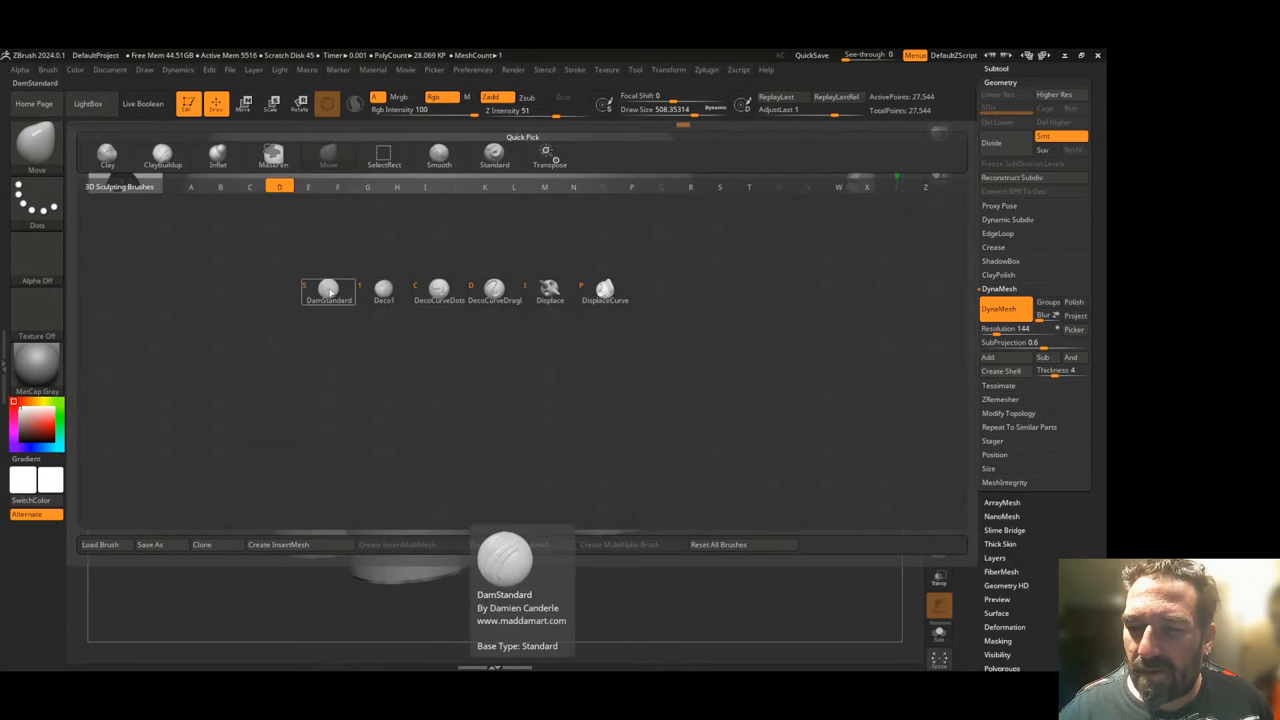
key(s)
drag(694, 112, 651, 113)
mouse_move(697, 337)
mouse_down()
mouse_move(702, 318)
mouse_move(694, 377)
mouse_move(680, 362)
mouse_up()
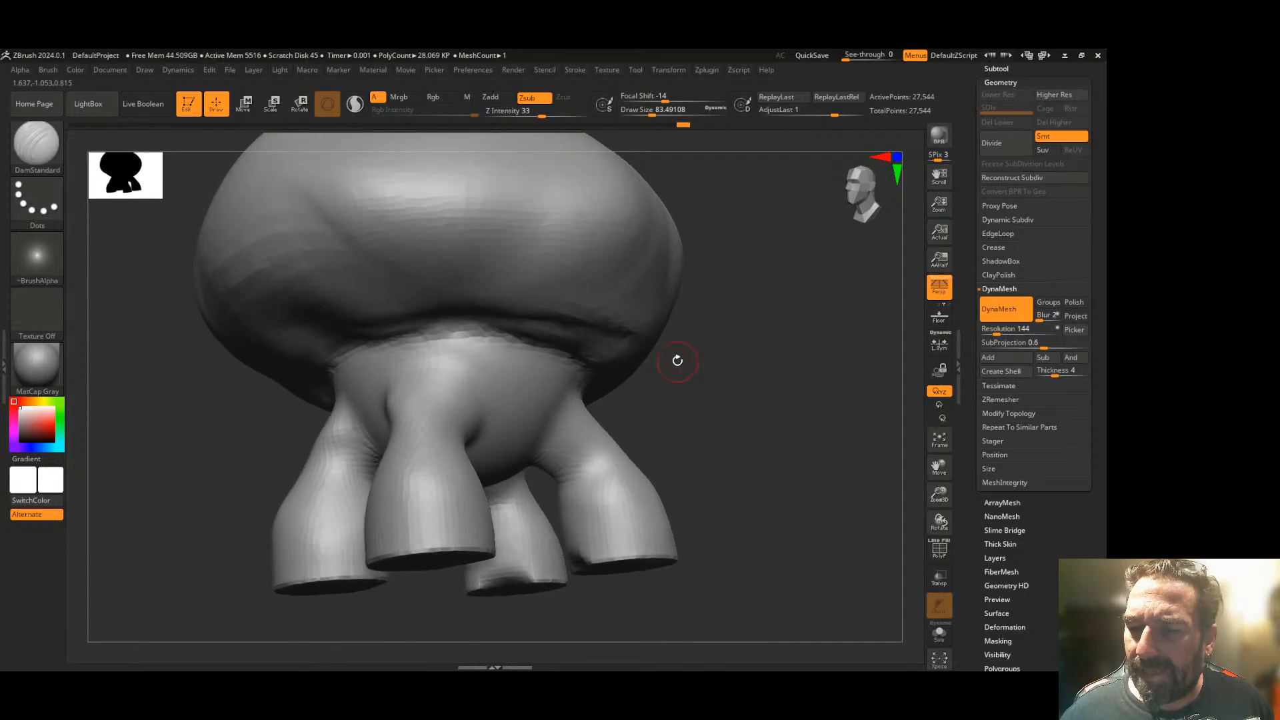
- Choose the ClayBuildup brush, set the draw size to about 154, and build up clay where the dome's underside meets the body
key(b)
click(172, 149)
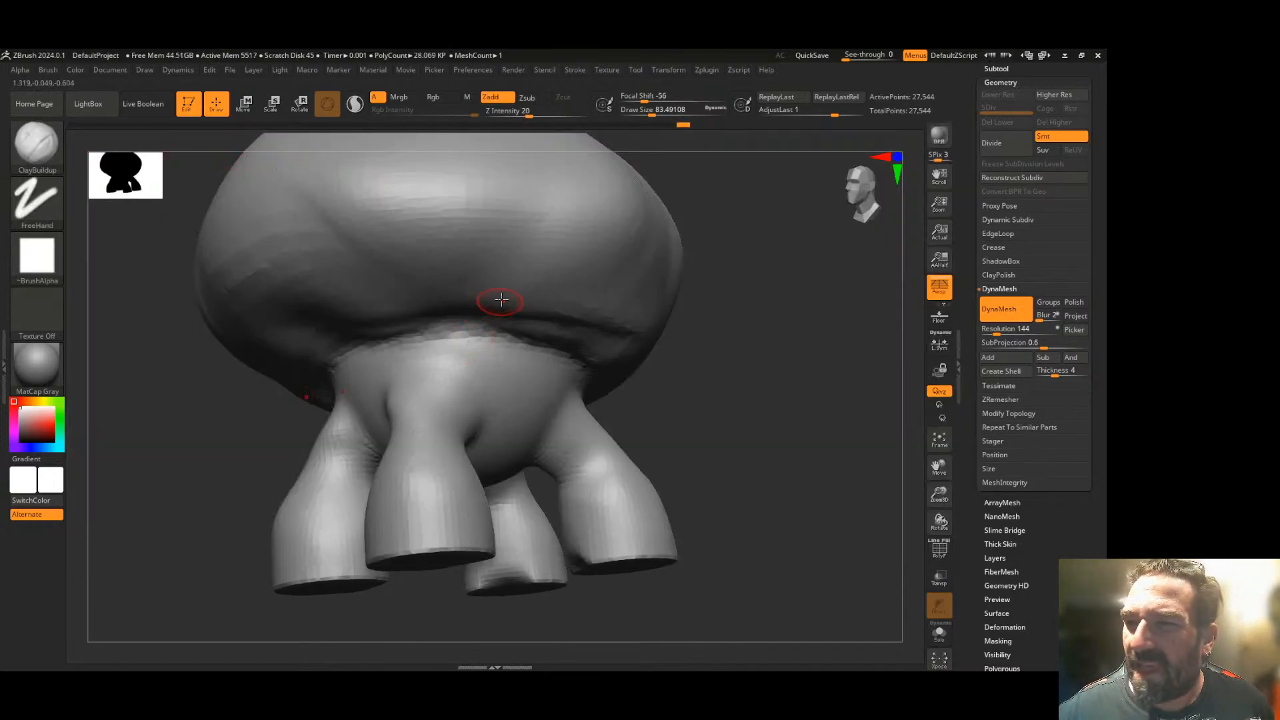
drag(653, 109, 656, 109)
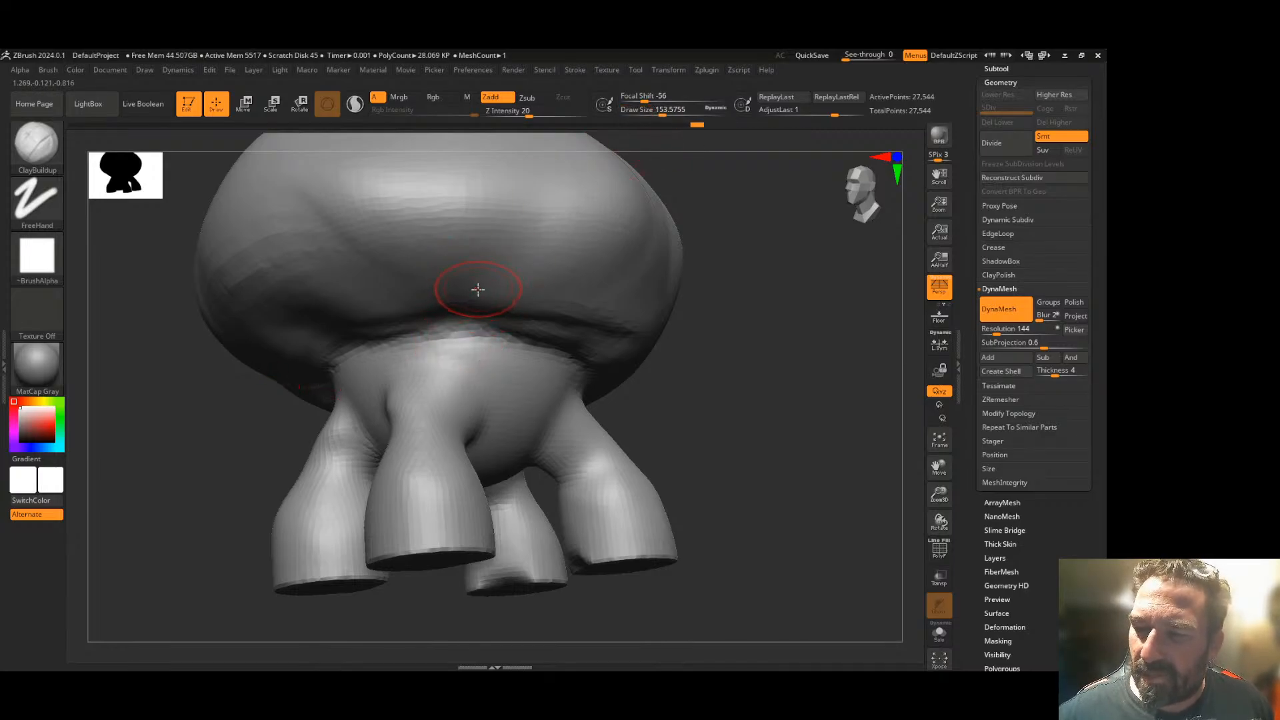
mouse_move(696, 274)
mouse_down()
mouse_move(714, 306)
mouse_move(757, 314)
mouse_move(715, 363)
mouse_move(735, 374)
mouse_move(590, 352)
mouse_up()
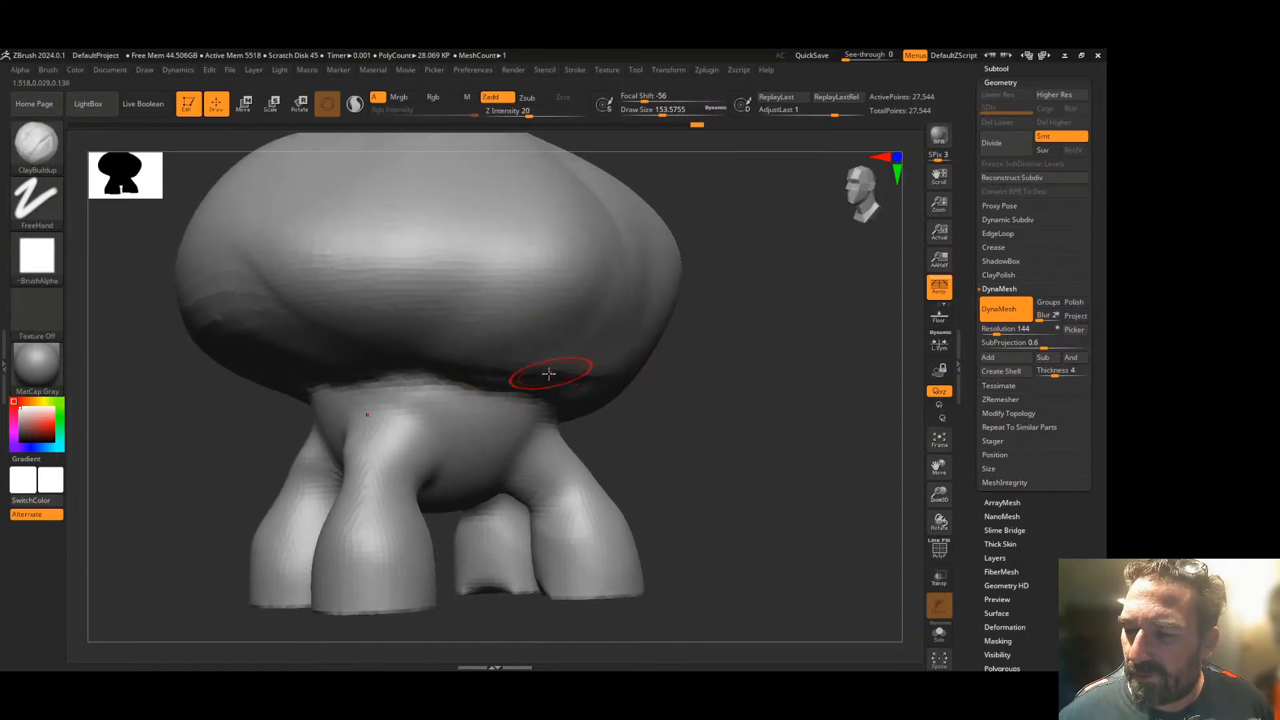
mouse_move(477, 430)
mouse_down()
mouse_move(477, 341)
mouse_move(443, 314)
mouse_move(392, 311)
mouse_move(364, 336)
mouse_up()
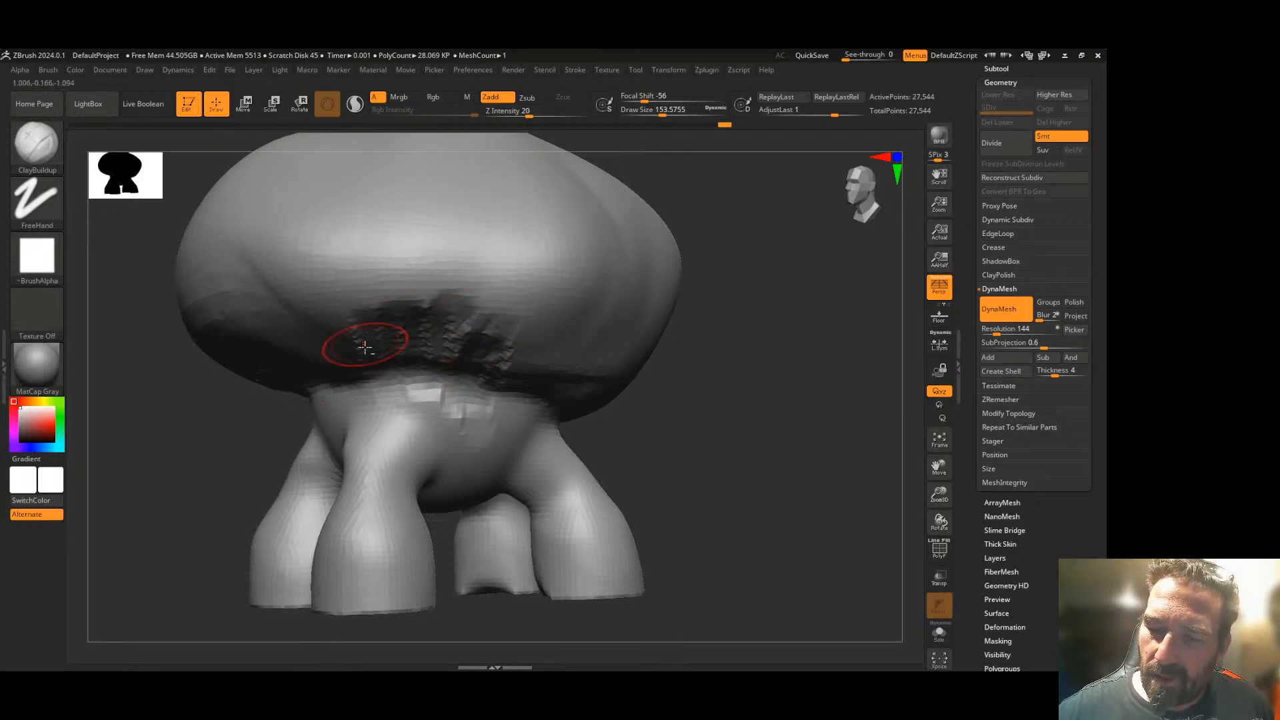
mouse_move(345, 378)
alt+mouse_down()
mouse_move(338, 399)
mouse_move(308, 342)
alt+mouse_up()
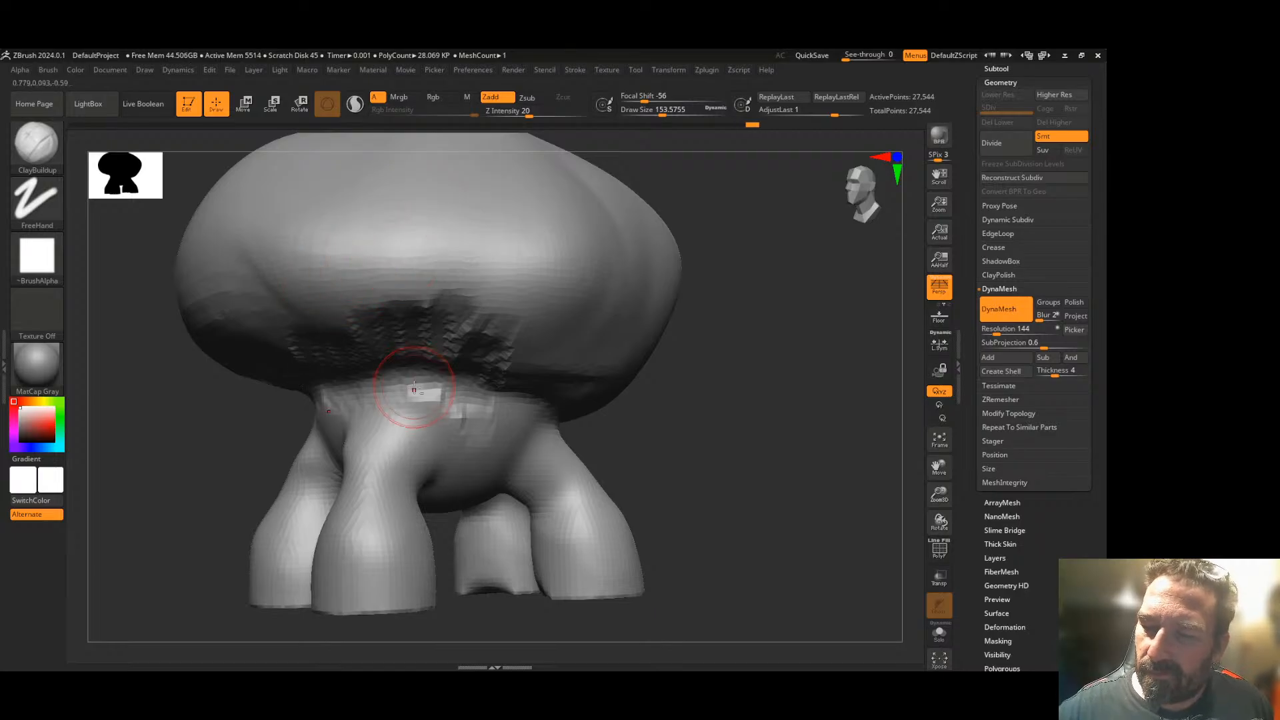
mouse_move(447, 341)
mouse_down()
mouse_move(467, 320)
mouse_move(533, 334)
mouse_move(573, 387)
mouse_move(445, 330)
mouse_up()
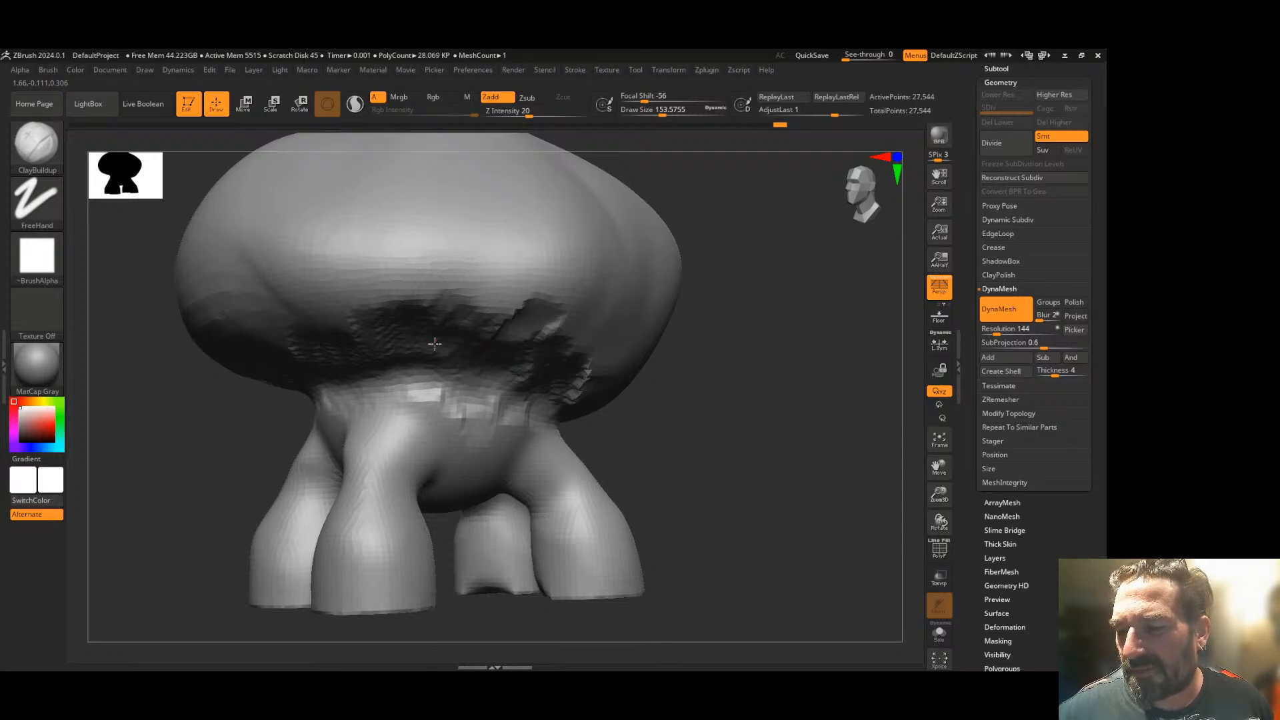
- Continue the ClayBuildup strokes around the other sides of the dome's underside and along the top of the neck
drag(767, 305, 649, 302)
mouse_move(630, 381)
mouse_down()
mouse_move(737, 392)
mouse_move(760, 413)
mouse_move(741, 437)
mouse_move(800, 407)
mouse_move(788, 417)
mouse_up()
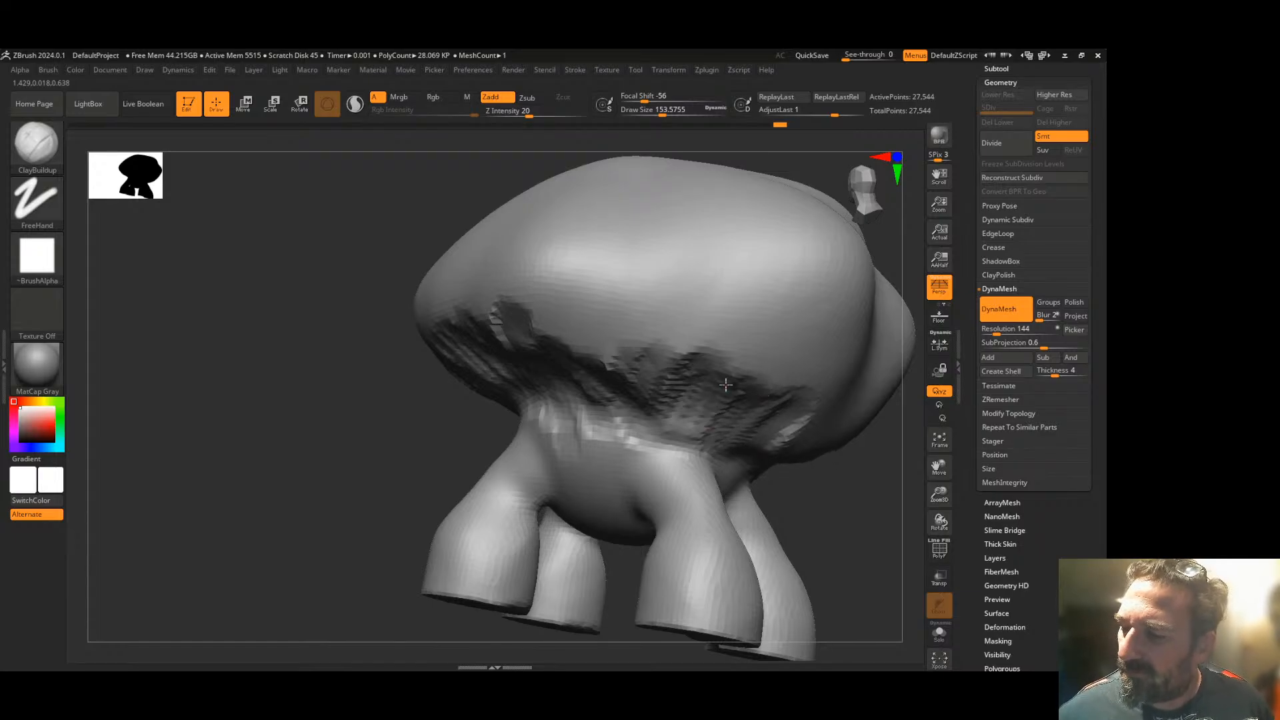
mouse_move(637, 383)
mouse_down()
mouse_move(624, 353)
mouse_move(603, 374)
mouse_move(560, 318)
mouse_move(567, 380)
mouse_move(600, 330)
mouse_move(660, 394)
mouse_move(653, 370)
mouse_up()
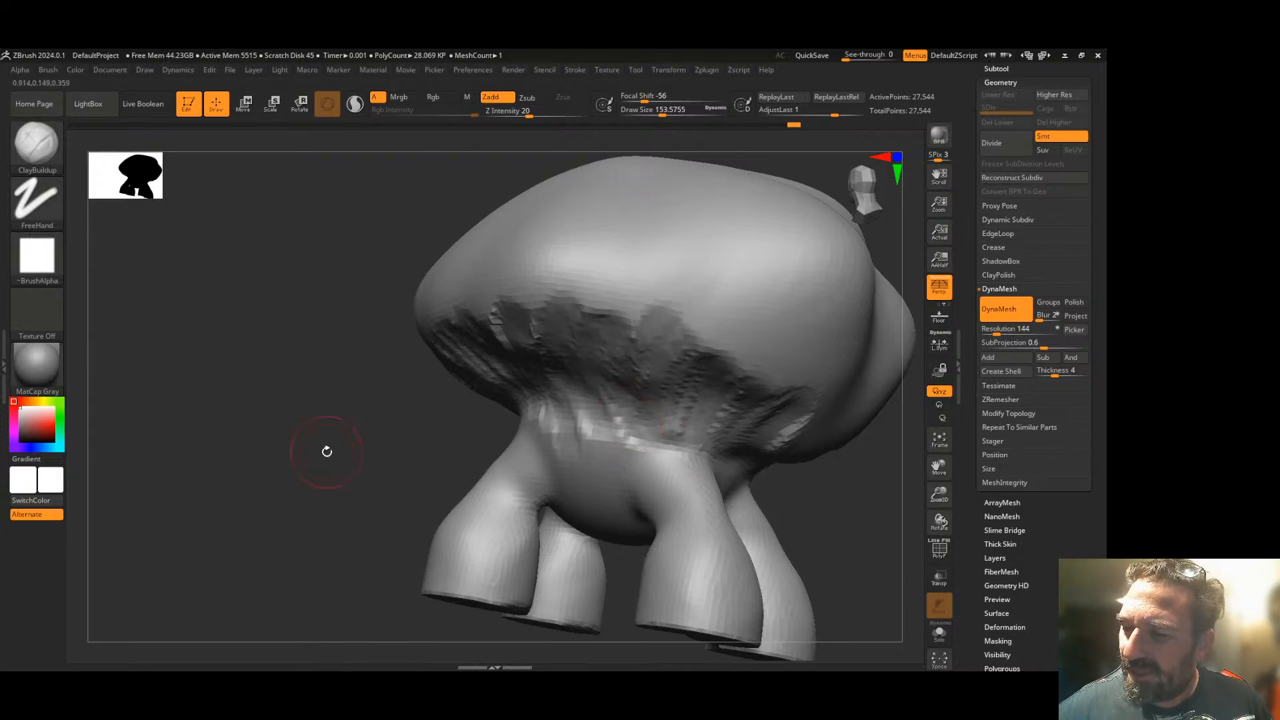
drag(326, 448, 446, 398)
mouse_move(659, 340)
mouse_down()
mouse_move(640, 293)
mouse_move(600, 334)
mouse_move(534, 320)
mouse_move(454, 360)
mouse_move(416, 354)
mouse_move(393, 387)
mouse_move(373, 365)
mouse_move(390, 400)
mouse_move(406, 364)
mouse_move(537, 328)
mouse_move(582, 365)
mouse_up()
drag(752, 345, 721, 400)
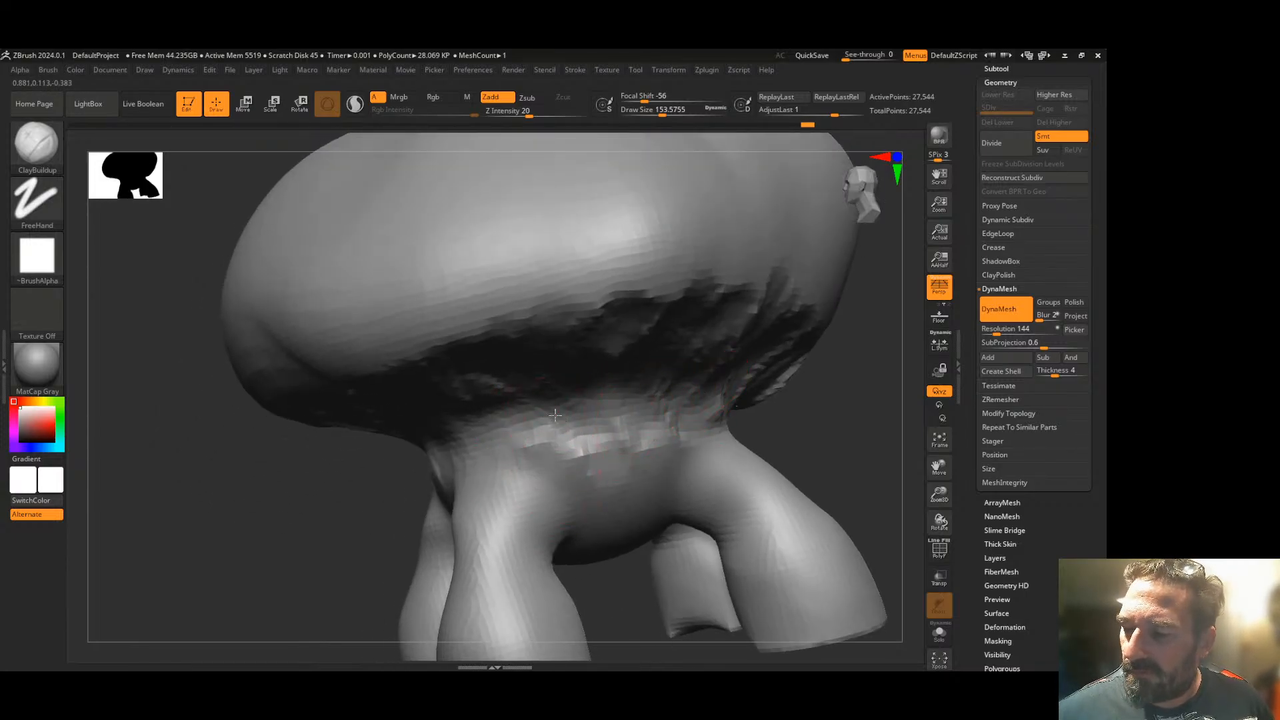
drag(592, 412, 605, 415)
- Smooth the rough clay strokes beneath the dome and around the neck
mouse_move(809, 377)
mouse_down()
mouse_move(778, 392)
mouse_move(749, 360)
mouse_move(728, 372)
mouse_move(789, 309)
mouse_move(799, 313)
mouse_move(729, 362)
mouse_move(792, 327)
mouse_move(728, 366)
mouse_move(691, 306)
mouse_move(665, 295)
mouse_move(615, 305)
mouse_move(680, 280)
mouse_move(742, 308)
mouse_move(713, 370)
mouse_move(693, 330)
mouse_move(587, 420)
mouse_move(615, 268)
mouse_move(527, 270)
mouse_move(480, 407)
mouse_move(420, 440)
mouse_move(293, 346)
mouse_move(309, 262)
mouse_up()
mouse_move(760, 360)
mouse_down()
mouse_move(791, 368)
mouse_move(733, 360)
mouse_up()
mouse_move(729, 278)
shift+mouse_down()
mouse_move(643, 334)
mouse_move(537, 260)
shift+mouse_up()
drag(293, 410, 380, 389)
drag(753, 366, 811, 363)
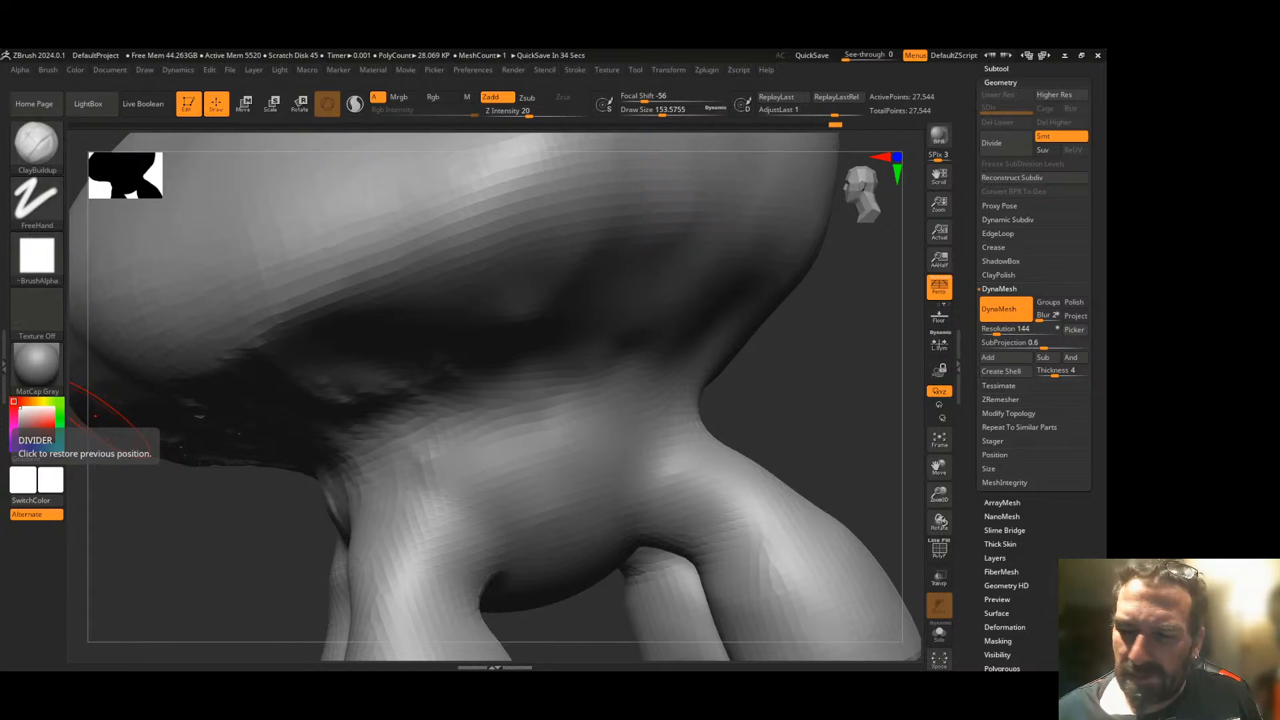
- Smooth the remaining rough patches on the dome's shadowed underside and between the upper legs
key(shift)
mouse_move(582, 242)
shift+mouse_down()
mouse_move(373, 427)
mouse_move(254, 346)
mouse_move(246, 482)
shift+mouse_up()
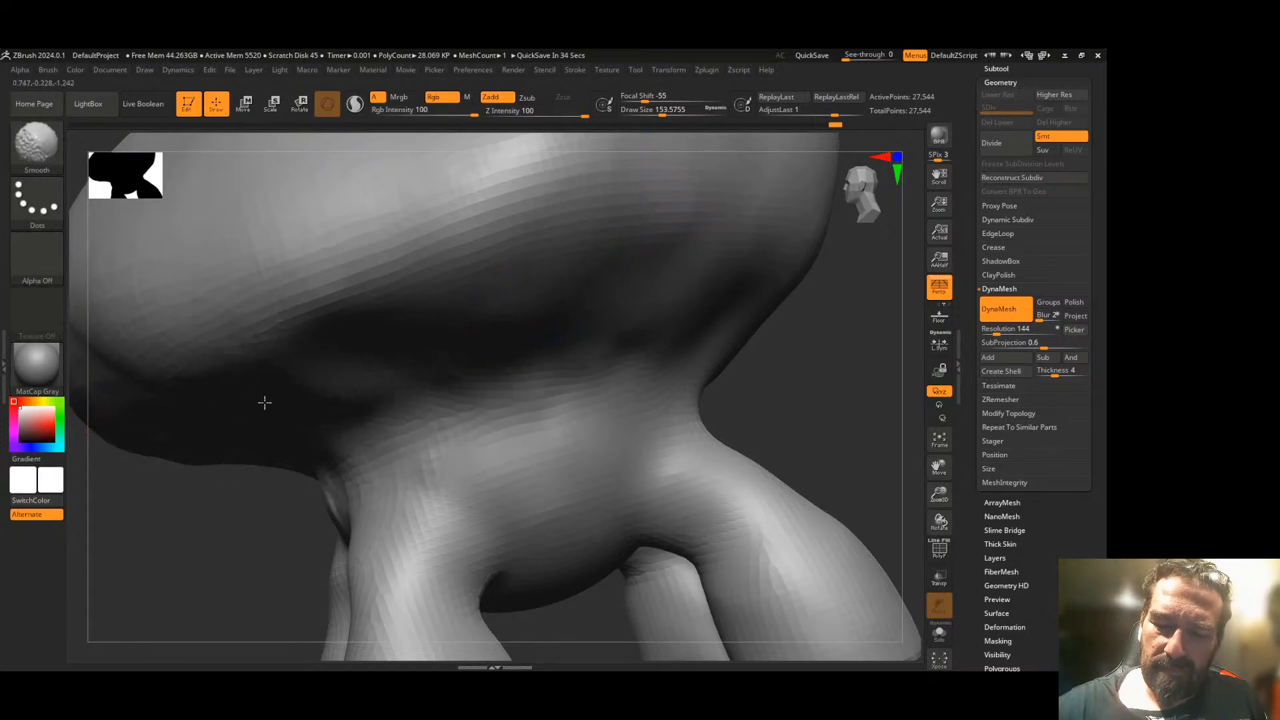
right_drag(486, 374, 828, 302)
alt+right_drag(680, 387, 896, 318)
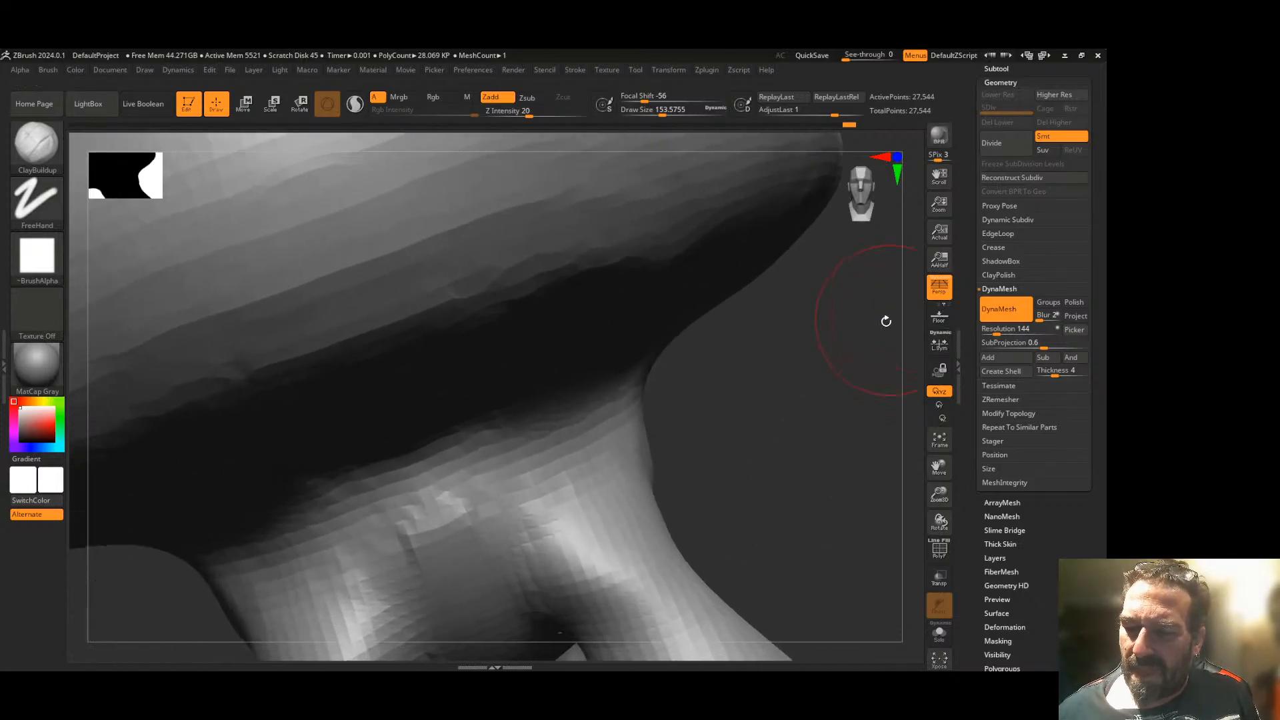
shift+drag(453, 507, 537, 421)
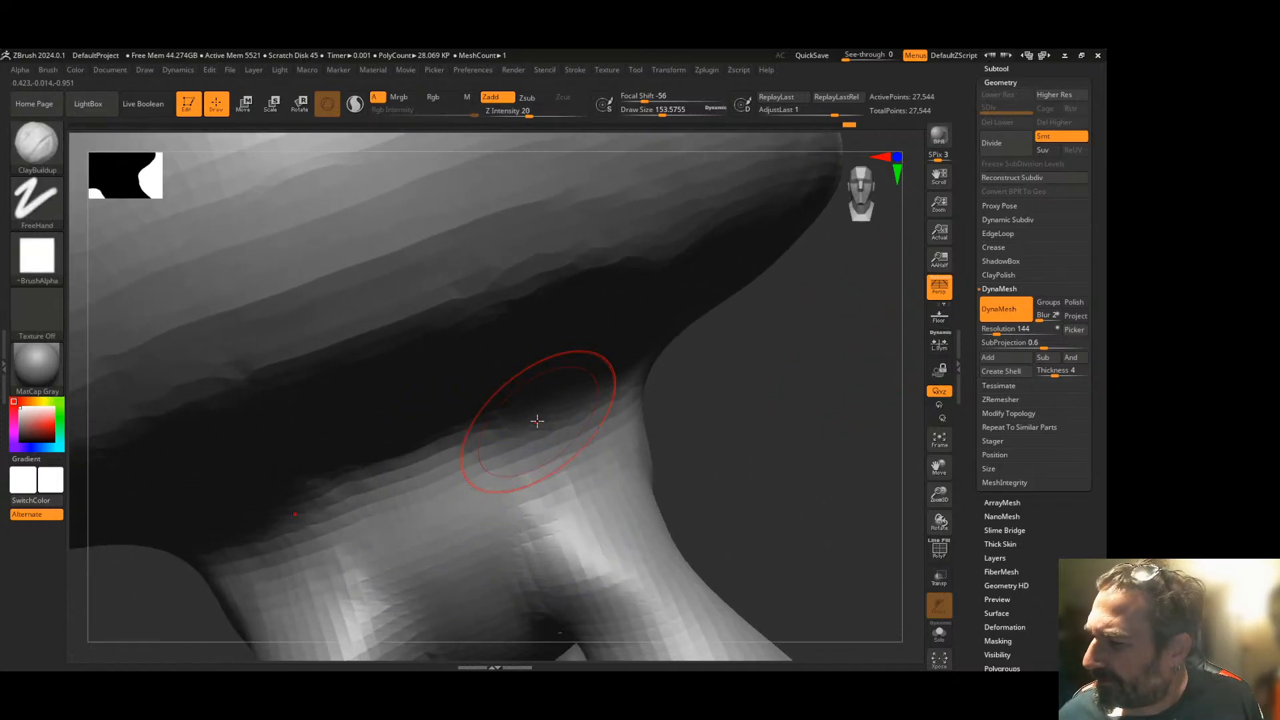
- Frame the model, turn on the PolyFrame wireframe, and examine the topology and polygroups of the dome and legs
click(941, 444)
shift+right_drag(837, 446, 726, 479)
right_drag(671, 571, 812, 451)
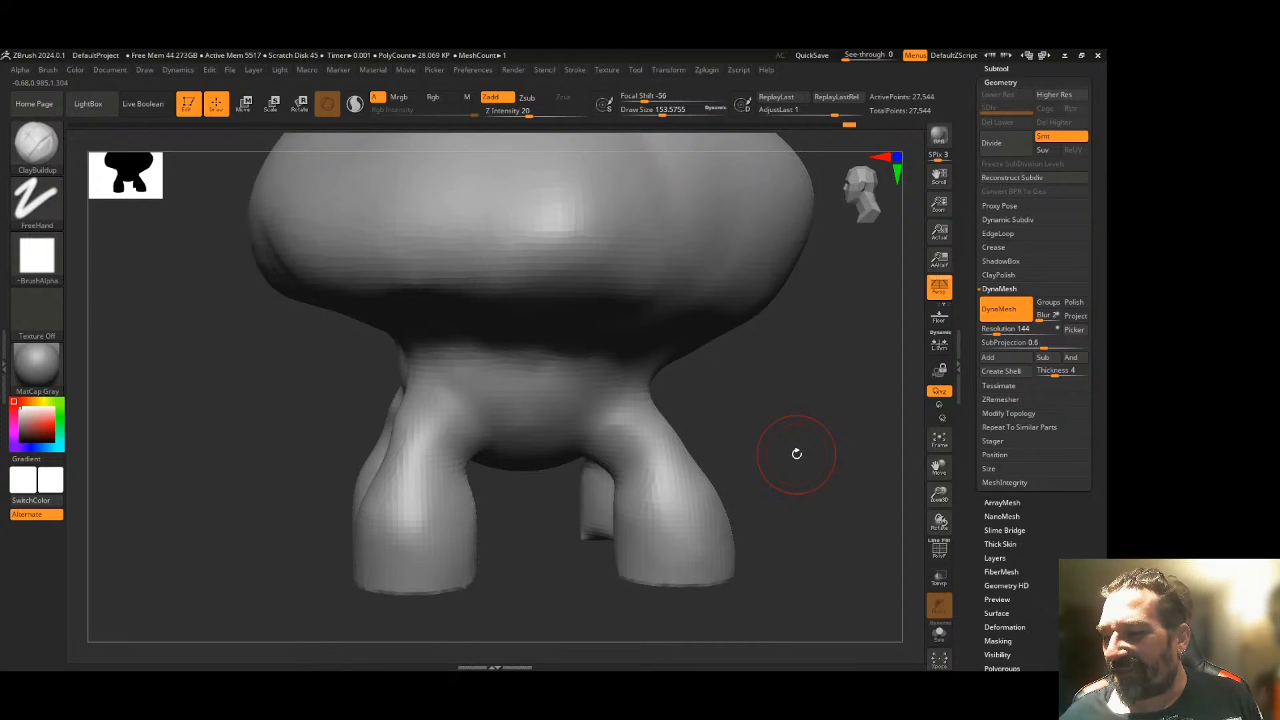
key(shift+f)
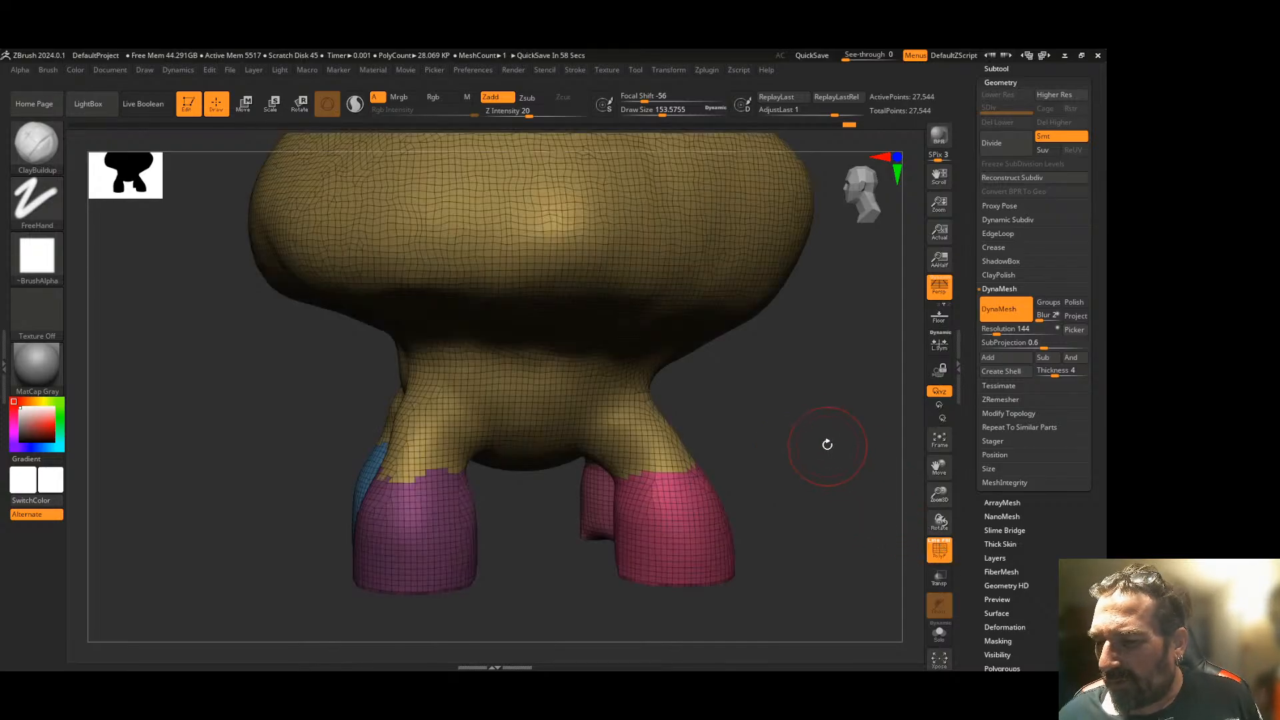
alt+right_drag(806, 437, 783, 478)
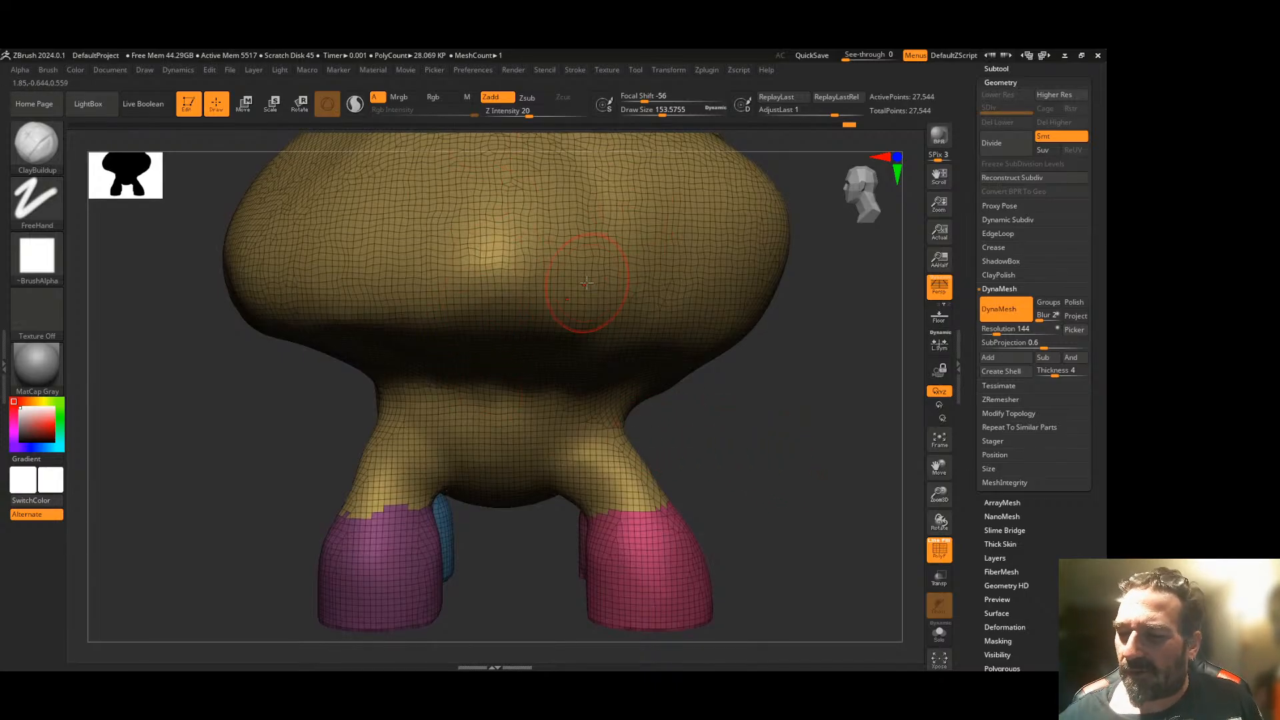
right_drag(733, 420, 752, 430)
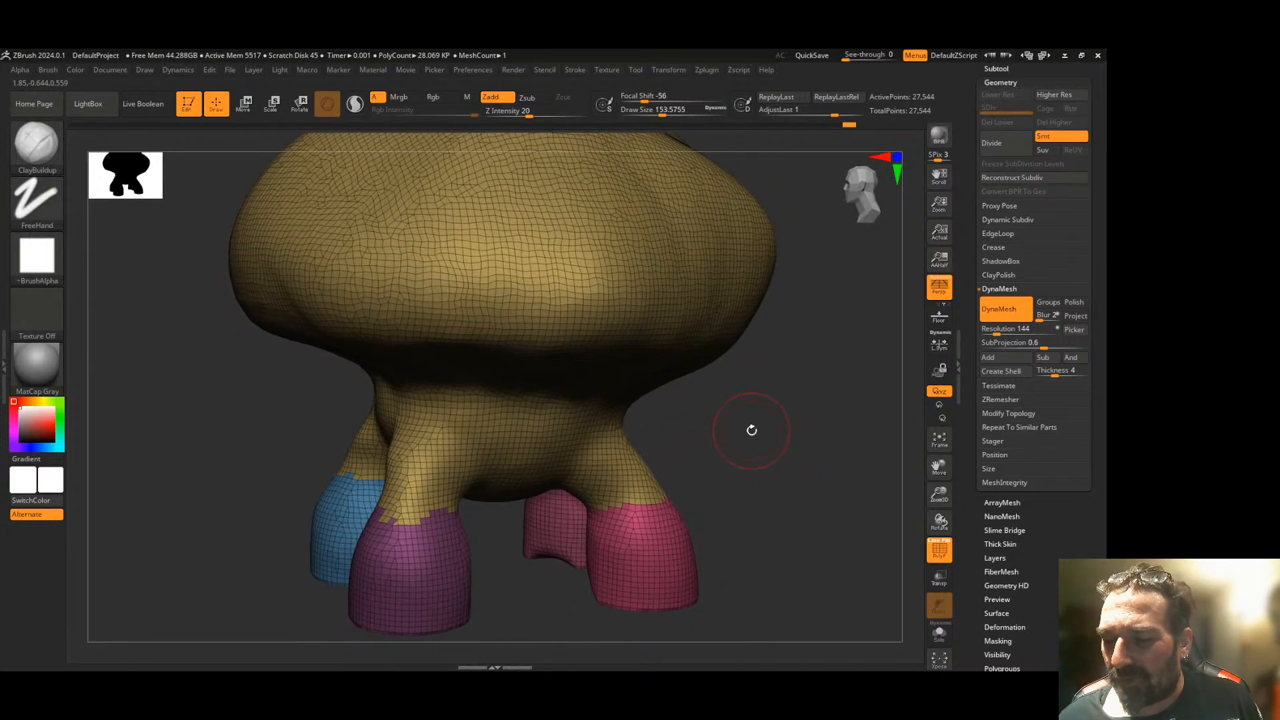
- Turn off DynaMesh and retopologize the whole creature with ZRemesher
click(999, 309)
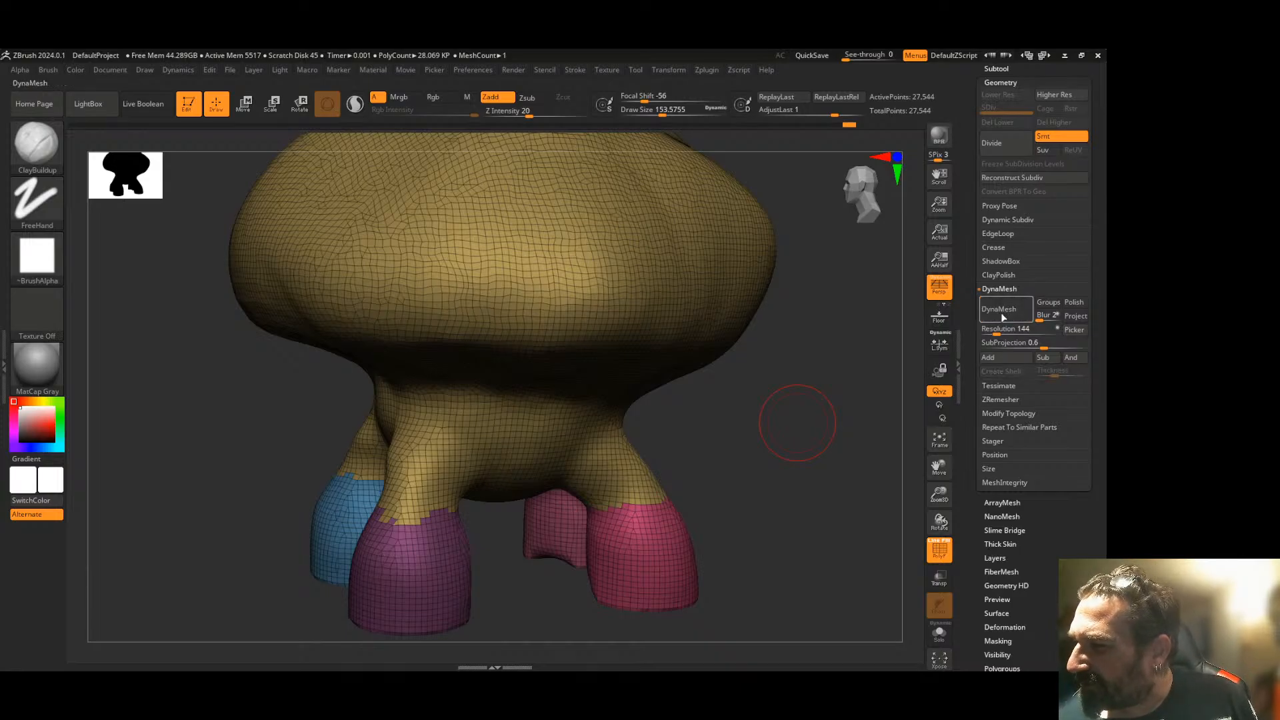
click(1002, 400)
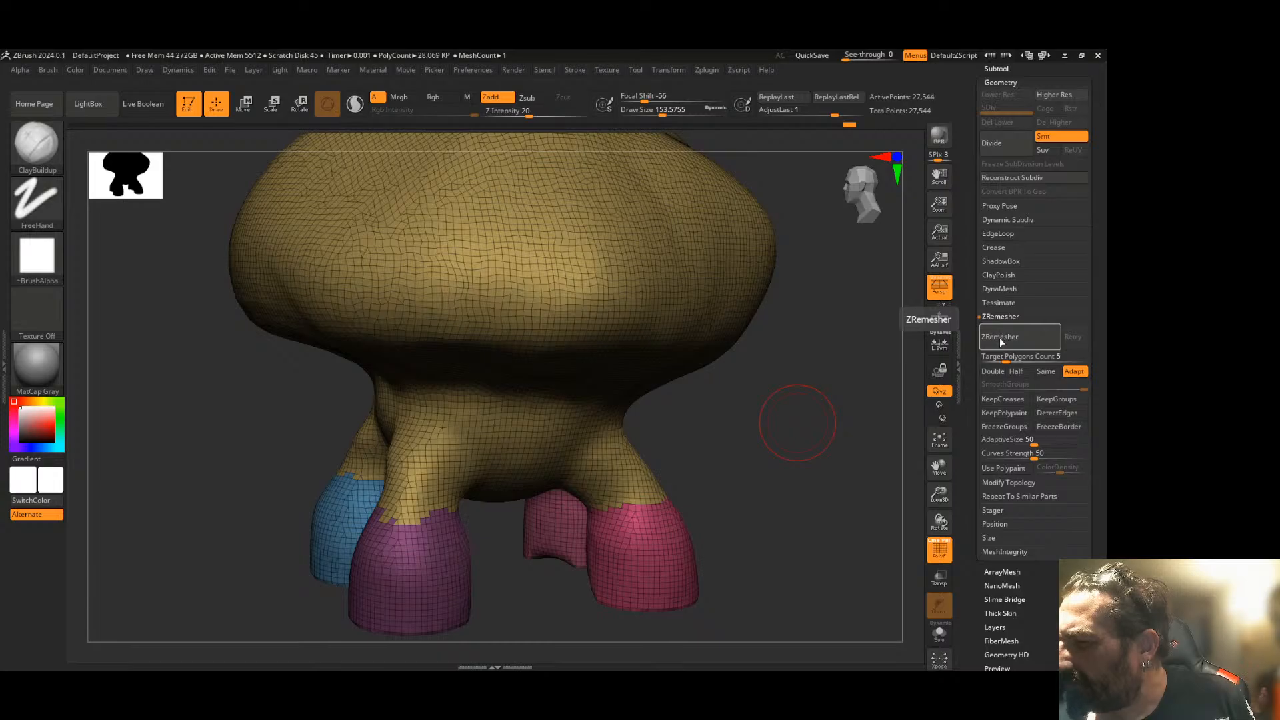
click(1002, 342)
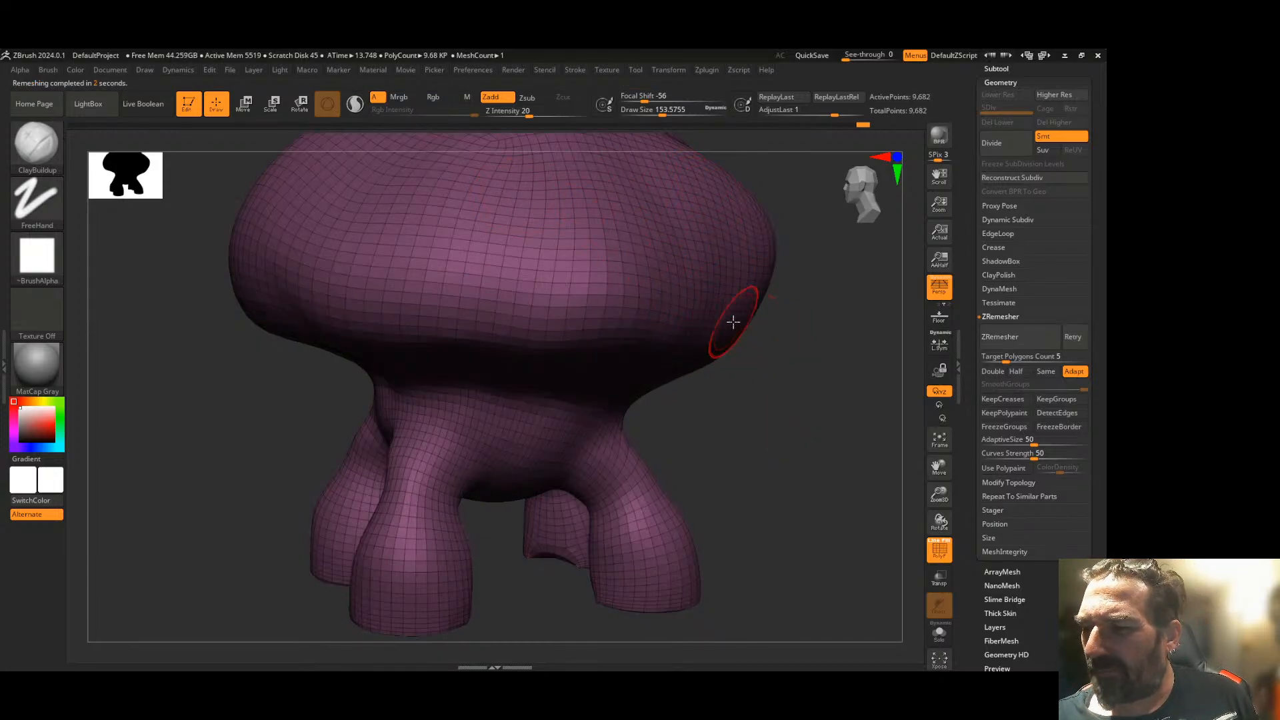
- Retopologize the creature with ZRemesher at a target polygon count of 3.06967 and turn off the PolyFrame wireframe
drag(773, 359, 609, 472)
mouse_move(665, 439)
mouse_down()
mouse_move(688, 442)
mouse_move(674, 406)
mouse_move(675, 420)
mouse_up()
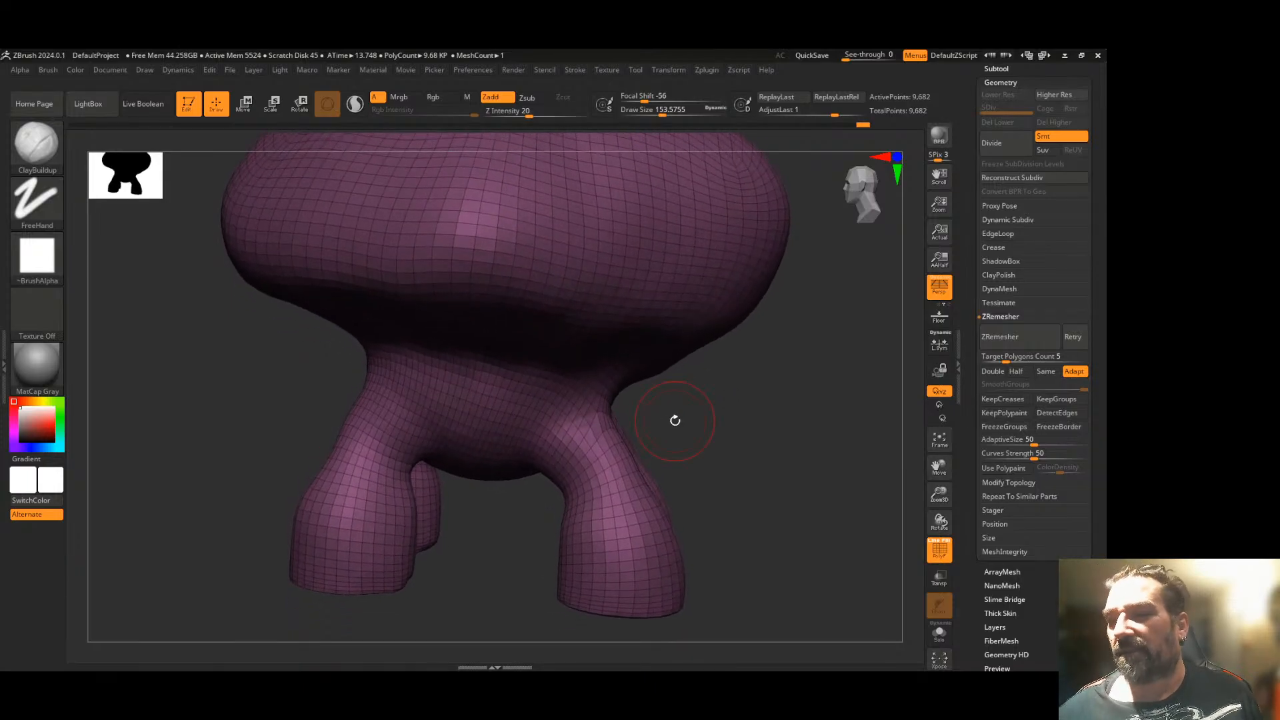
drag(1005, 358, 1003, 354)
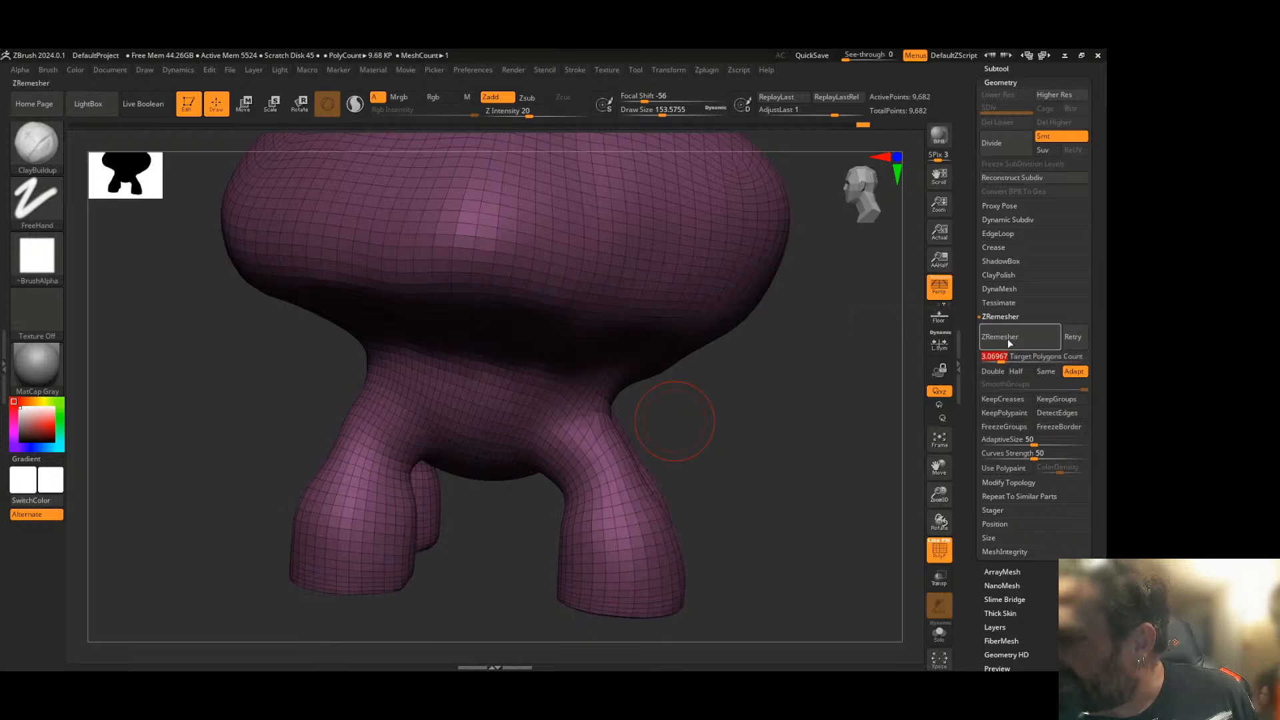
click(1008, 338)
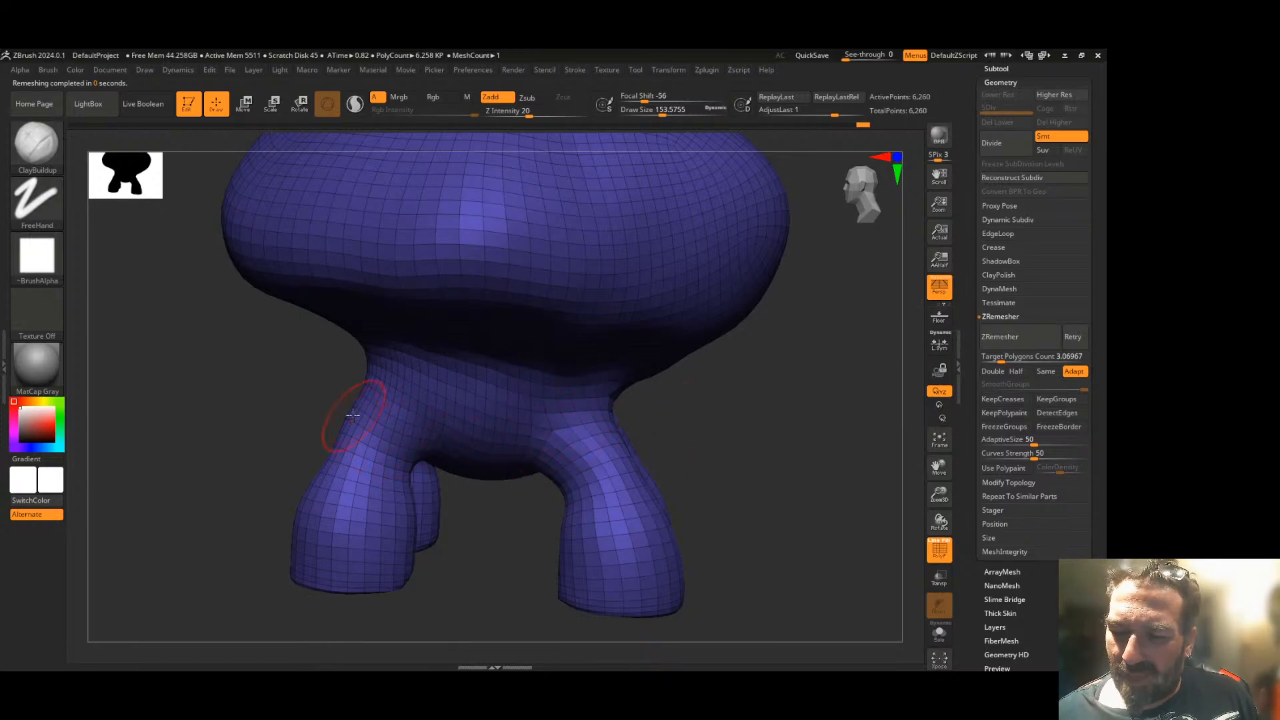
drag(687, 437, 721, 442)
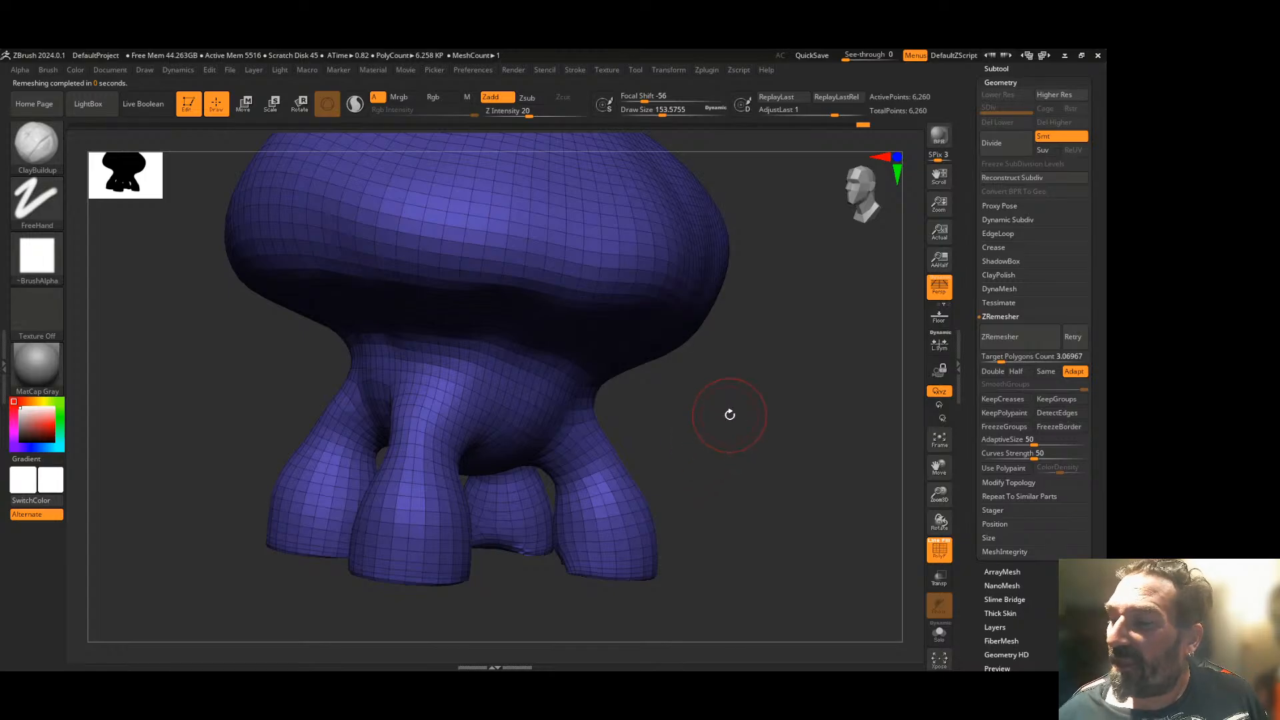
key(shift+f)
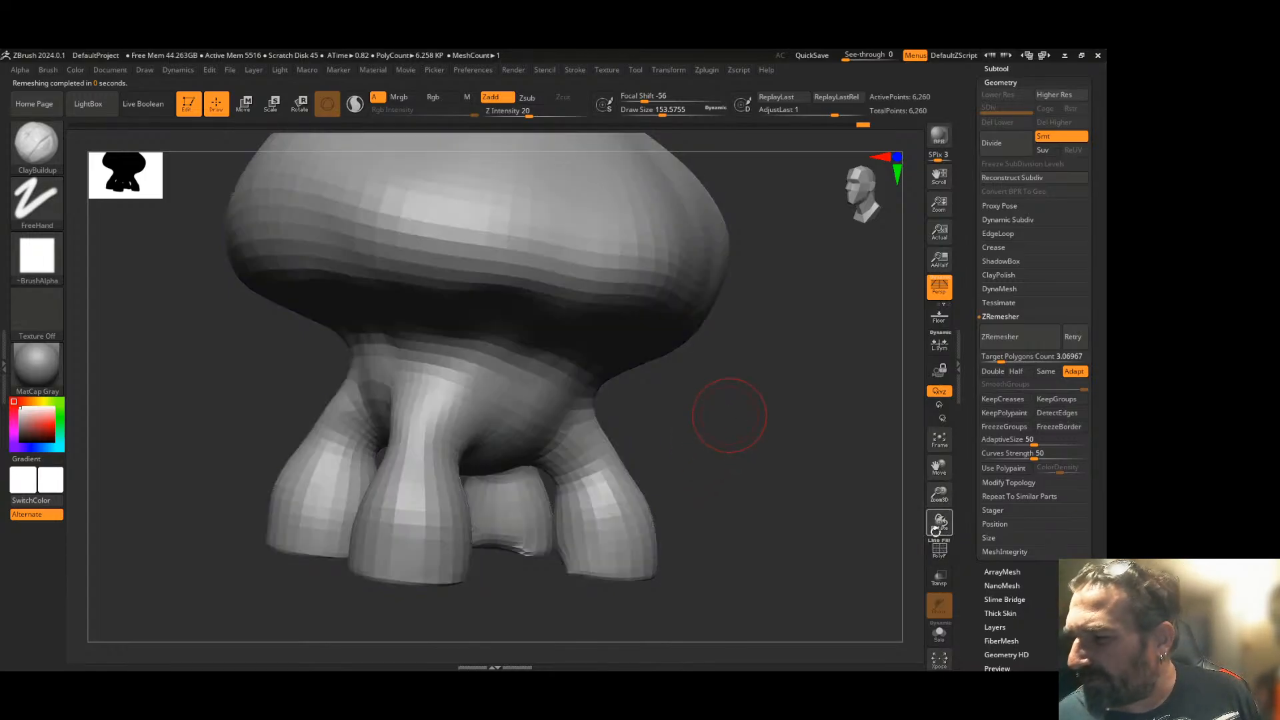
- Carve a horizontal groove beneath the dome's rim with the DamStandard brush
mouse_move(762, 415)
mouse_down()
mouse_move(771, 448)
mouse_move(757, 408)
mouse_up()
click(36, 143)
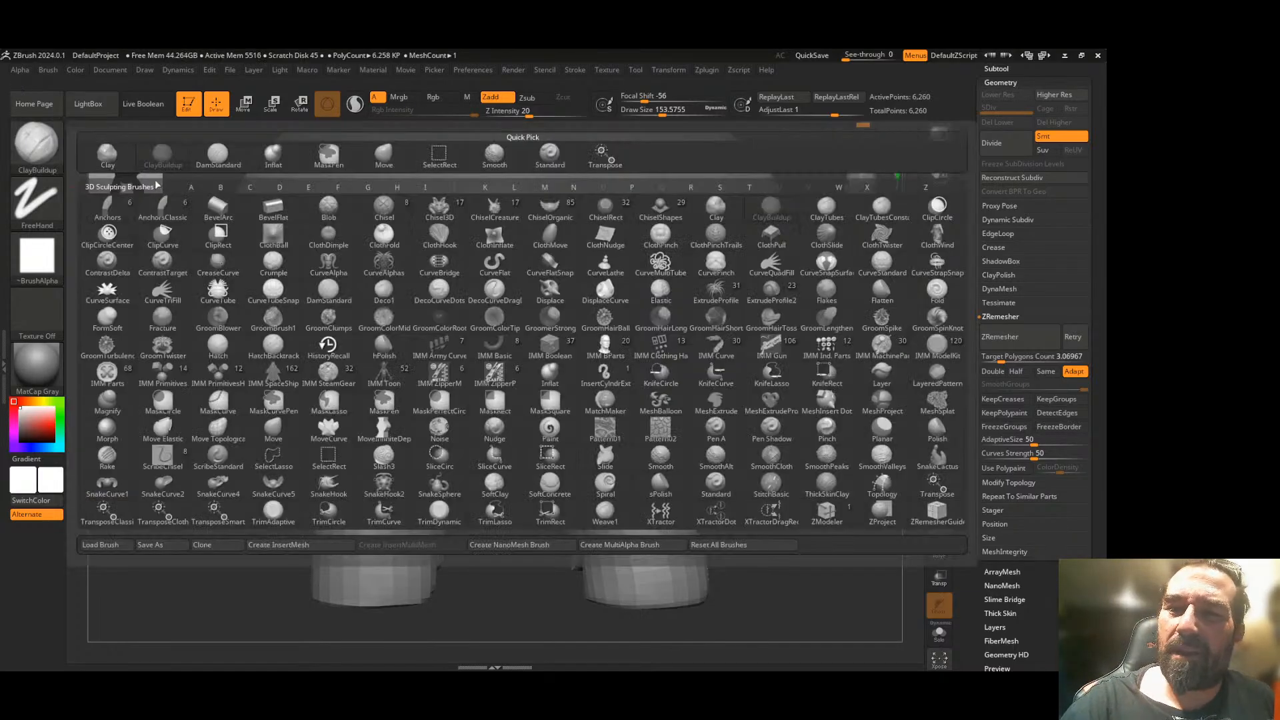
click(217, 155)
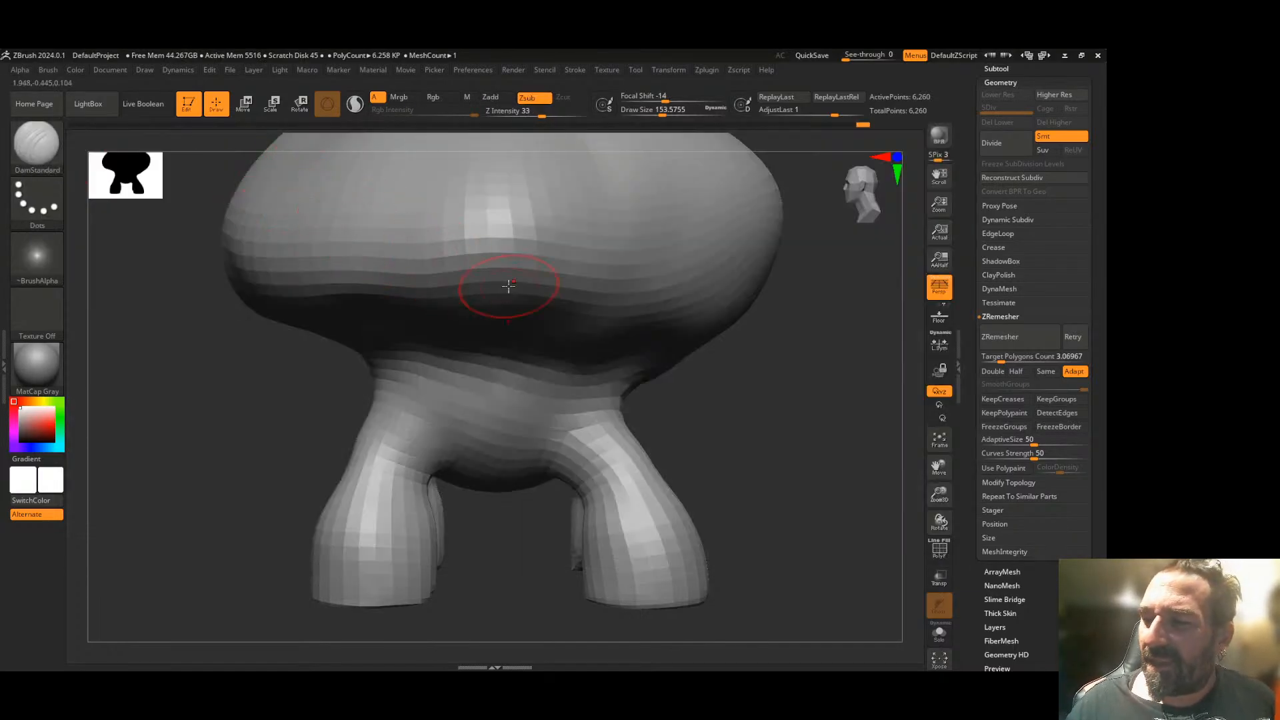
drag(733, 328, 732, 257)
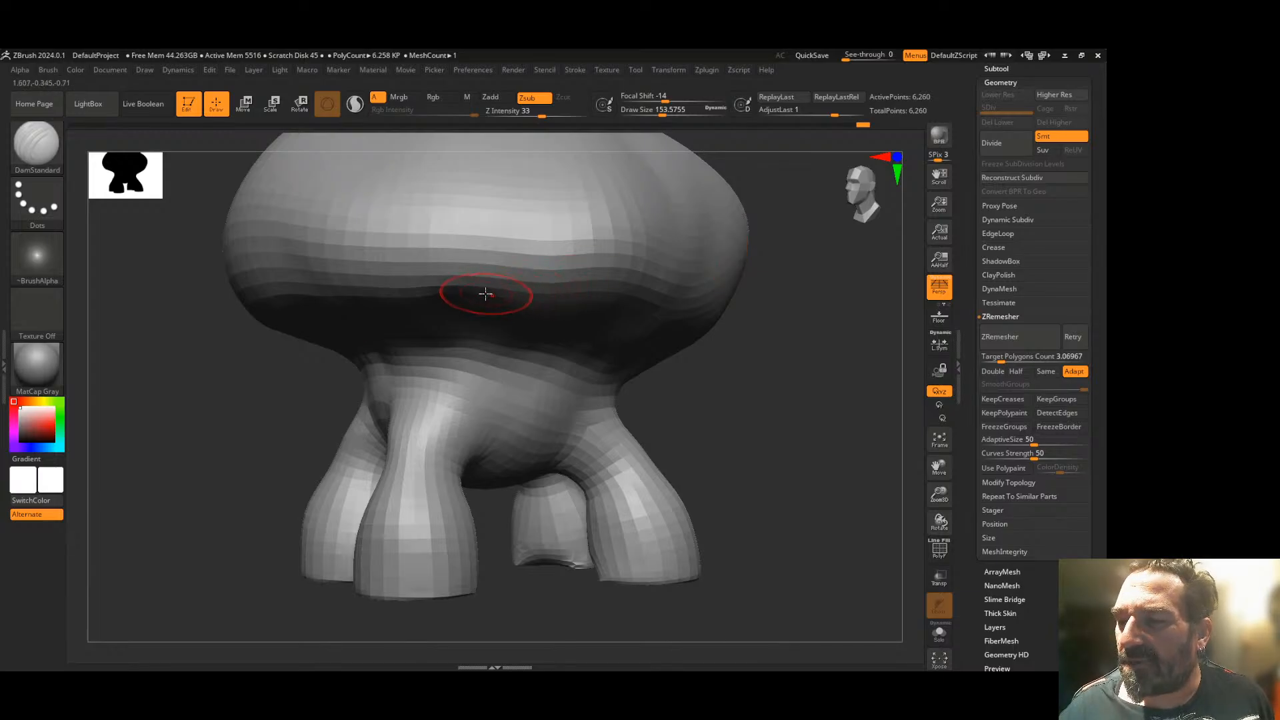
drag(497, 304, 674, 319)
mouse_move(587, 310)
mouse_down()
mouse_move(363, 299)
mouse_move(270, 324)
mouse_up()
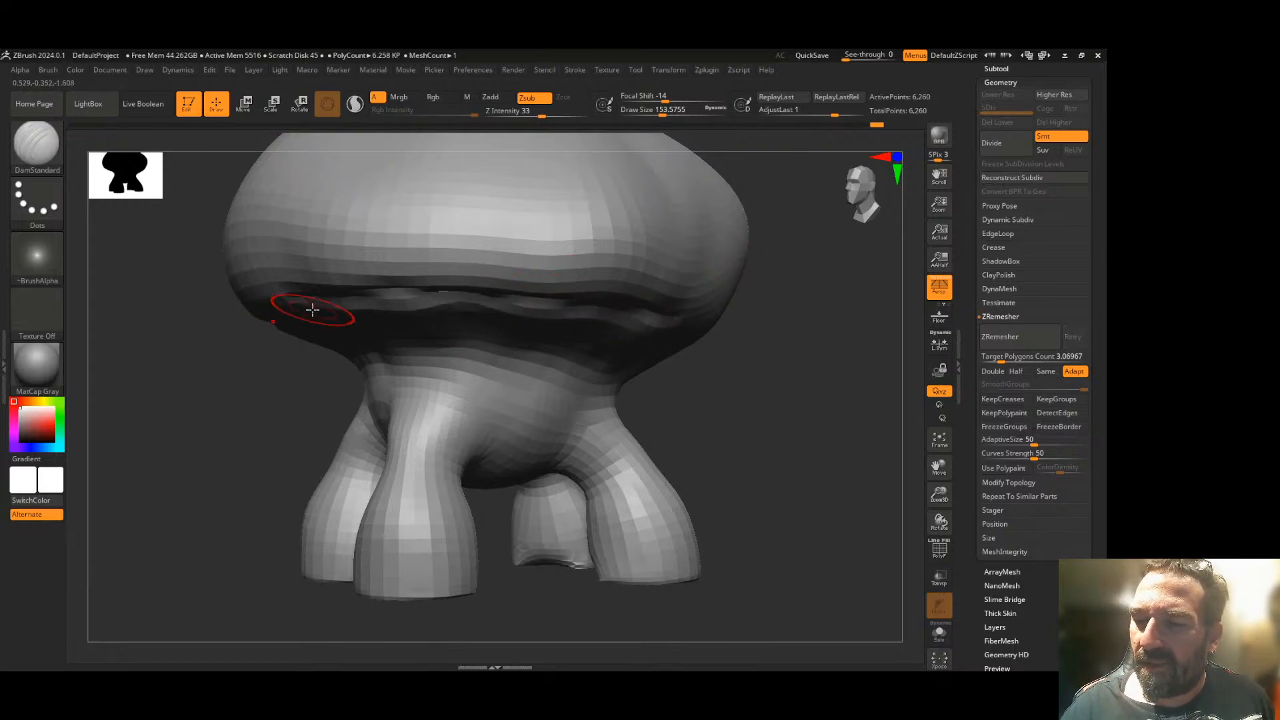
- Deepen the DamStandard groove at the dome's front and extend it around the sides of the underside
drag(777, 327, 737, 326)
right_drag(737, 327, 700, 311)
drag(700, 311, 784, 320)
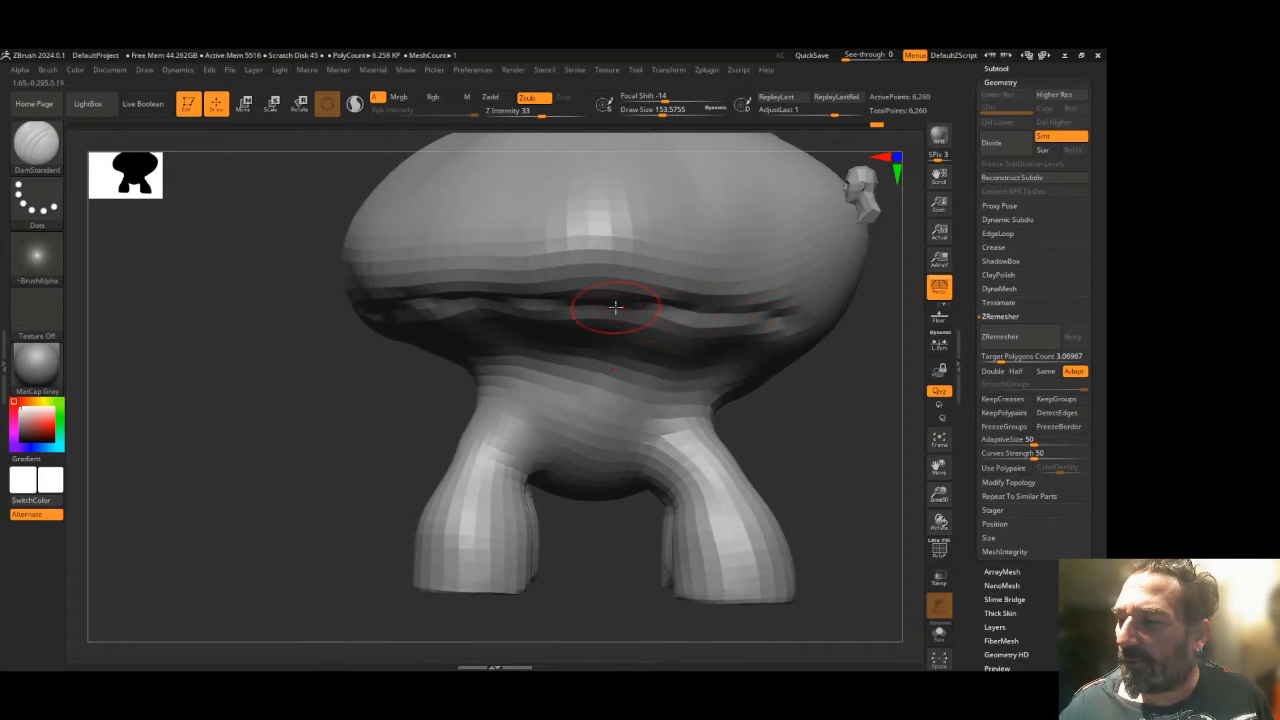
drag(623, 309, 661, 302)
mouse_move(402, 372)
right_down()
mouse_move(286, 360)
mouse_move(717, 345)
mouse_move(635, 308)
right_up()
mouse_move(634, 308)
mouse_down()
mouse_move(812, 366)
mouse_move(559, 306)
mouse_up()
drag(743, 364, 773, 370)
right_drag(358, 416, 426, 403)
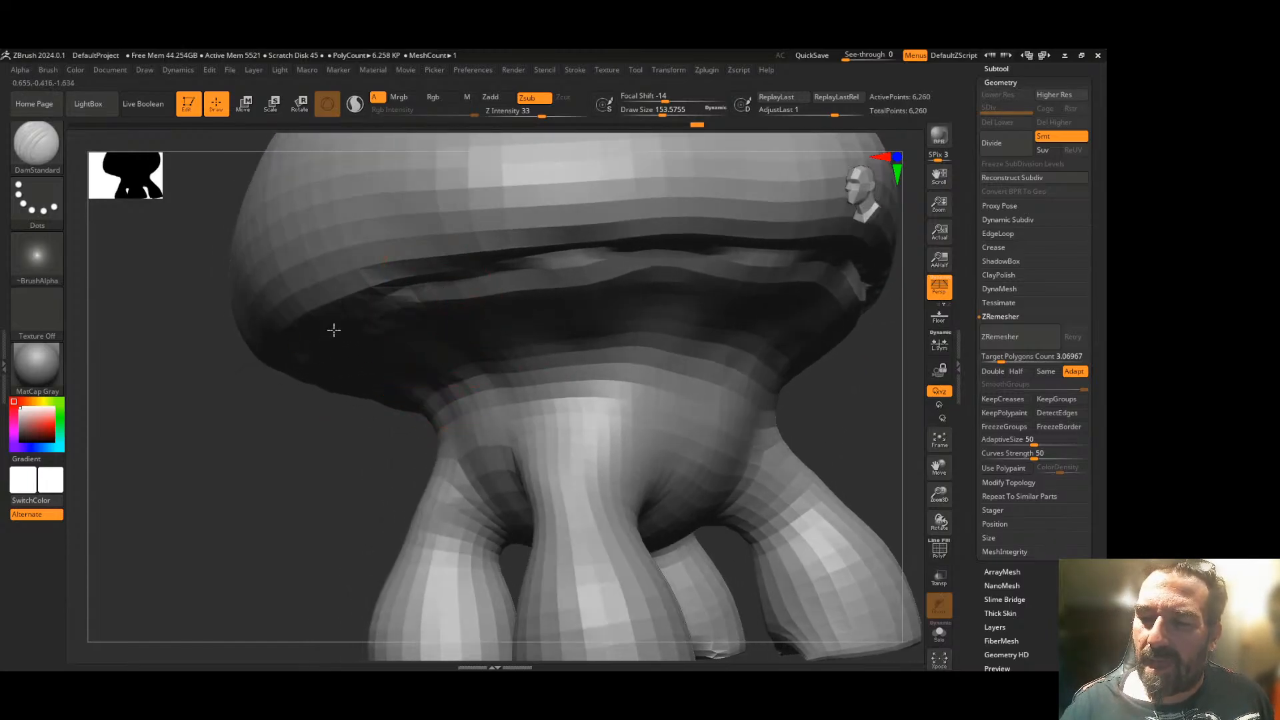
right_drag(394, 302, 370, 354)
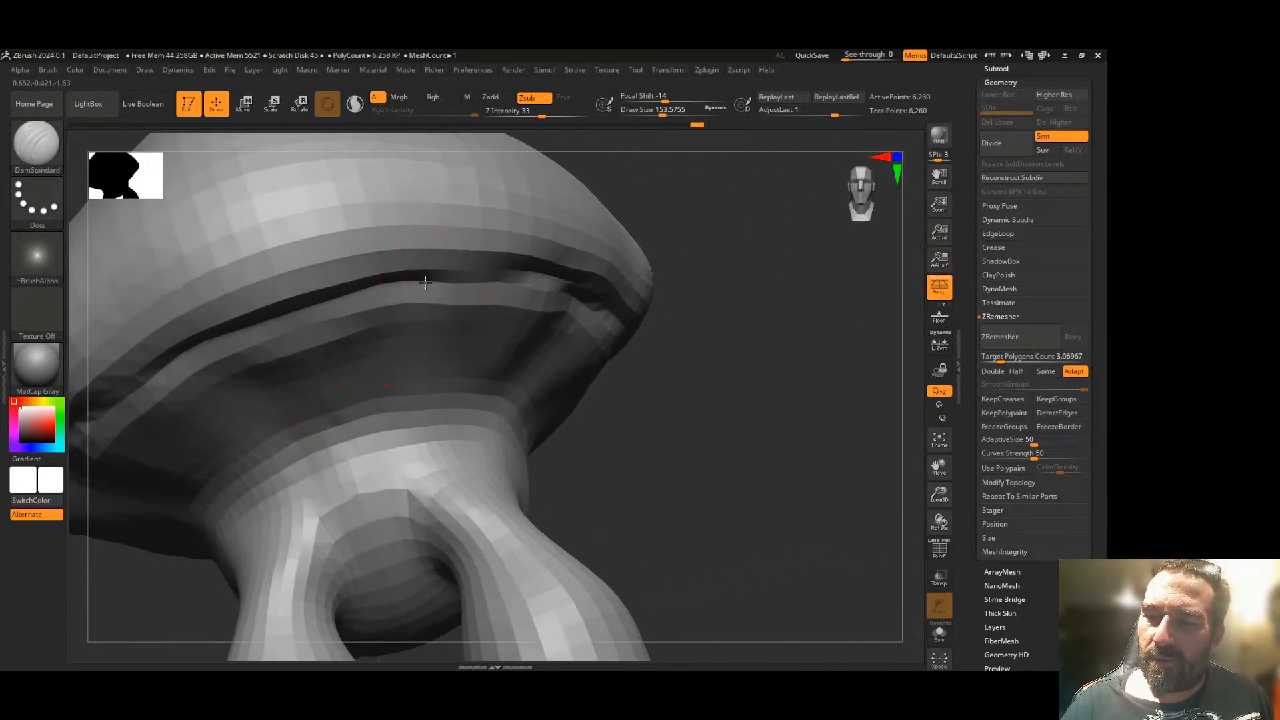
right_drag(742, 332, 271, 370)
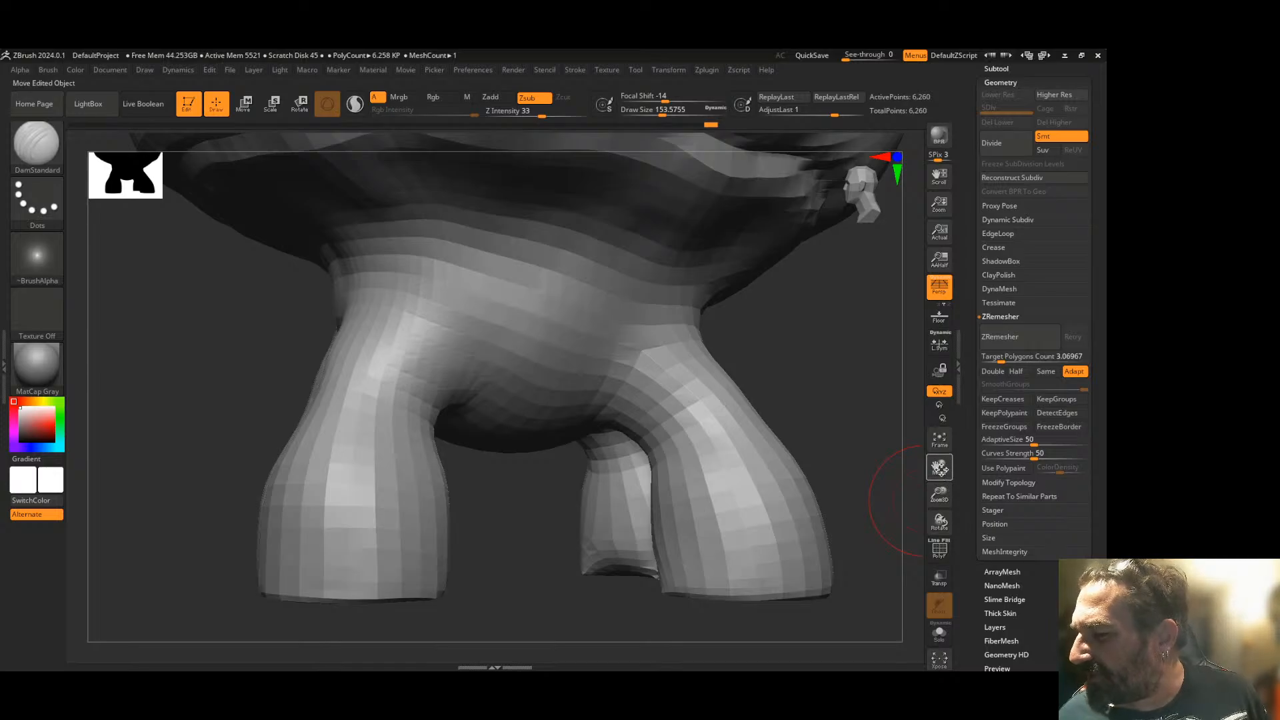
drag(942, 496, 929, 468)
alt+right_drag(760, 372, 793, 509)
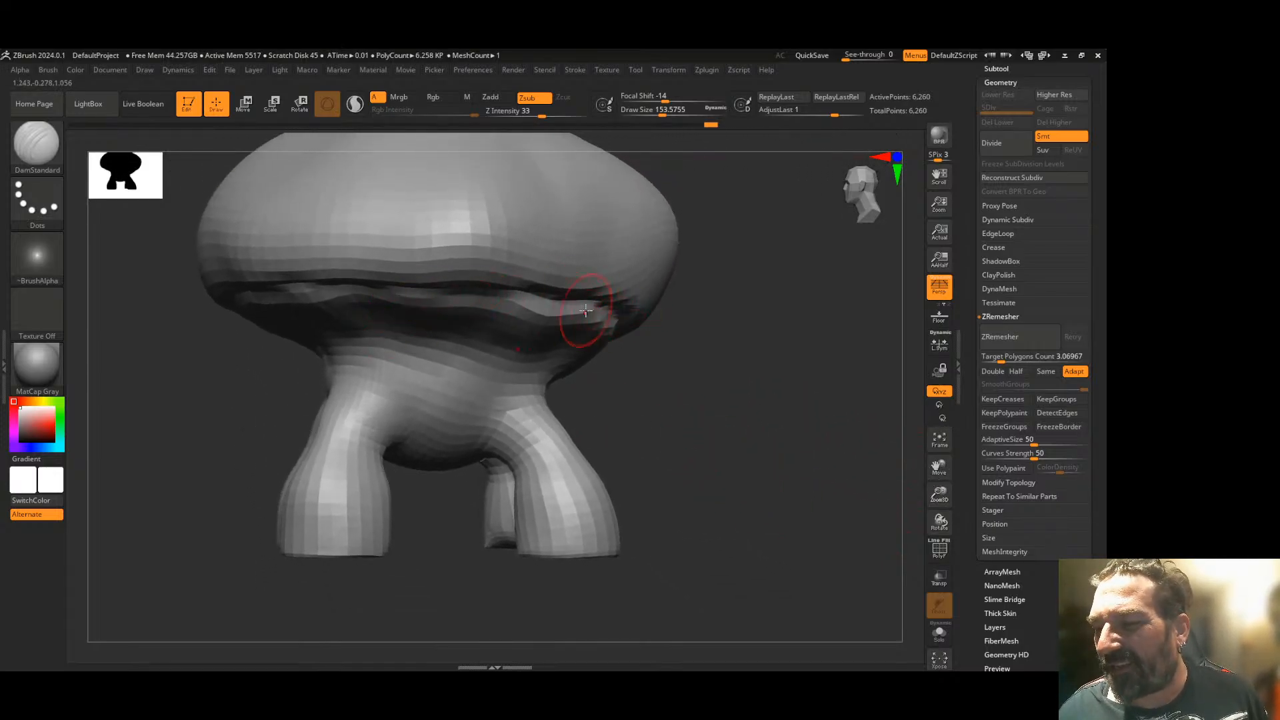
- Run ZRemesher four times in a row to even out the mesh around the new groove
click(1011, 336)
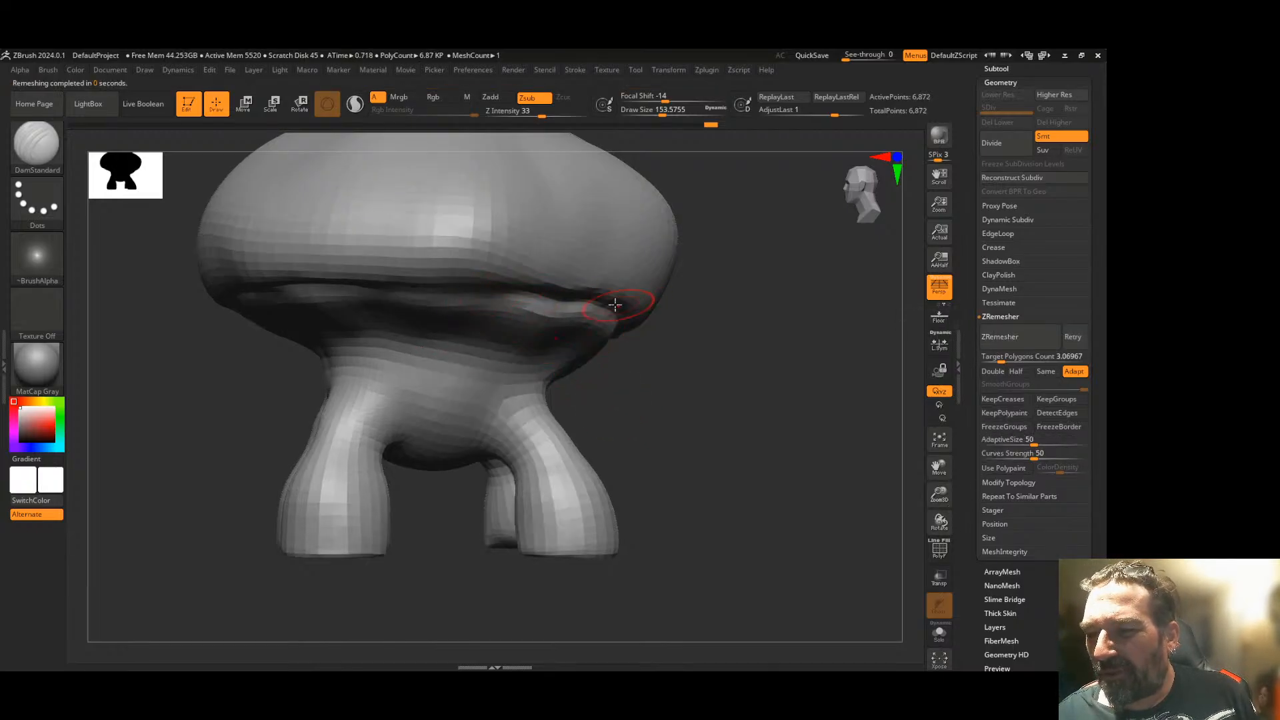
click(1017, 344)
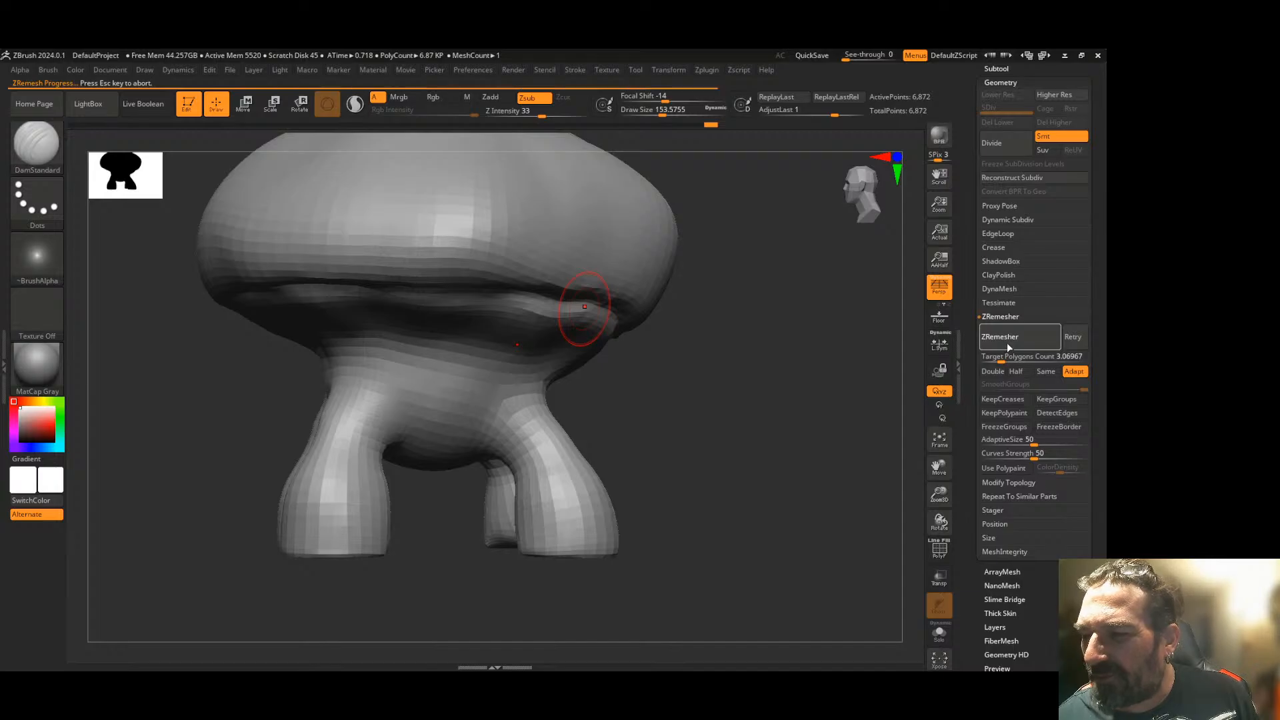
click(1011, 340)
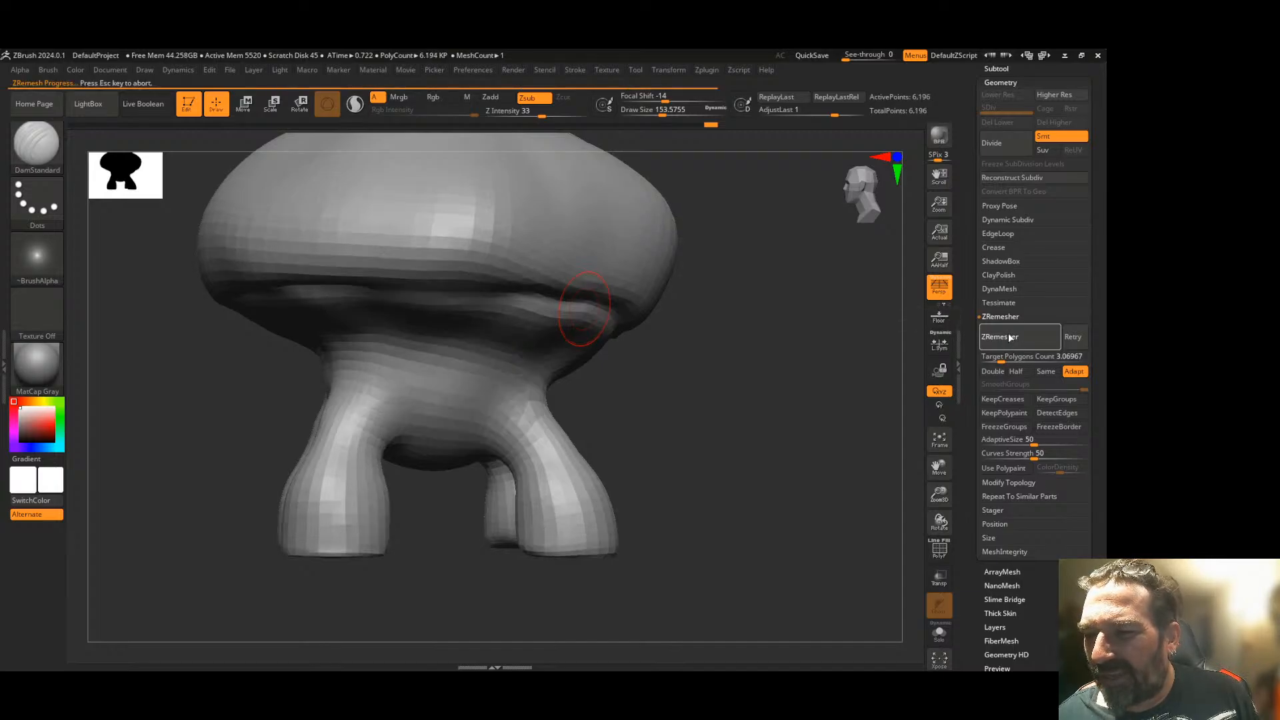
click(1012, 338)
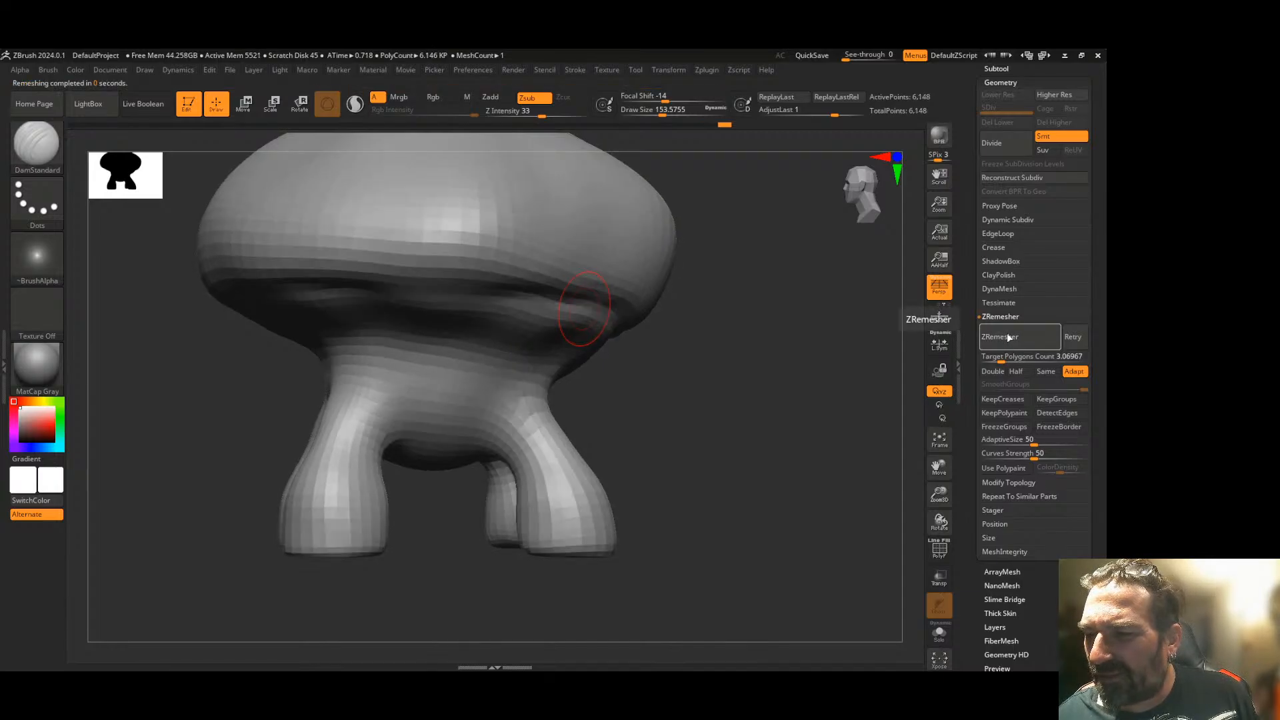
- Recut the crease under the dome's rim along the front and around the side with DamStandard
drag(751, 359, 586, 293)
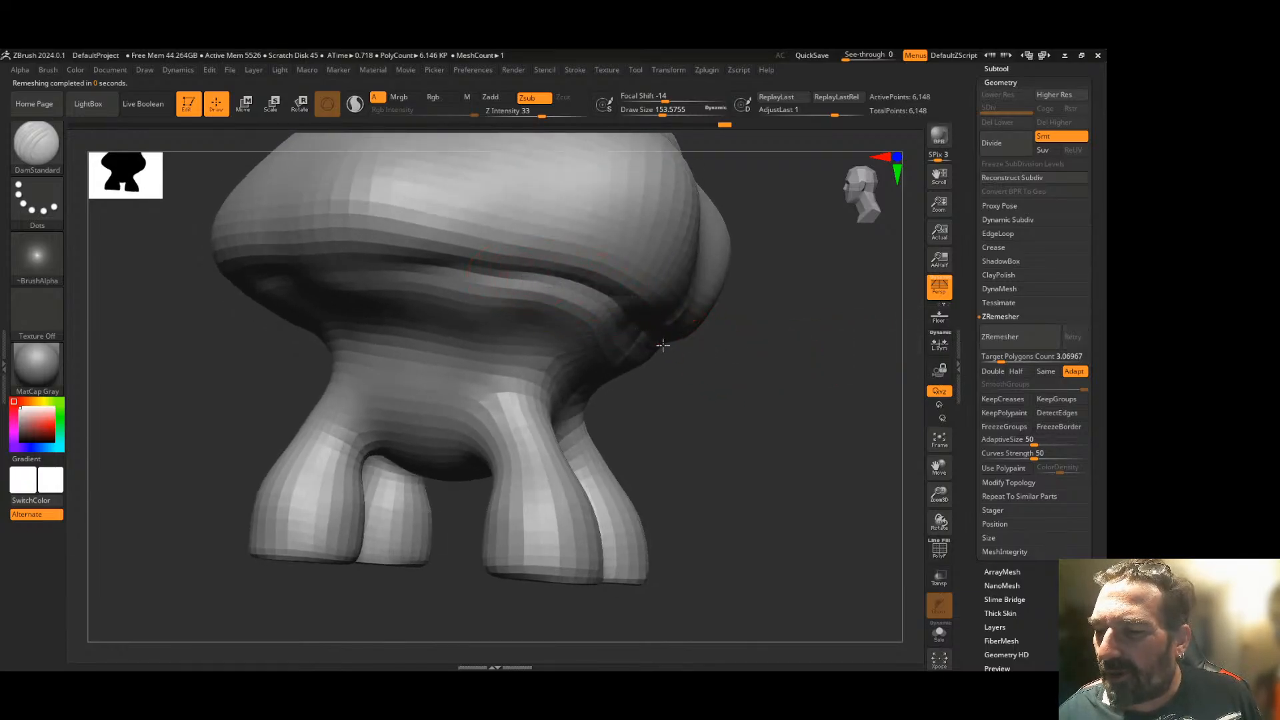
mouse_move(617, 303)
mouse_down()
mouse_move(489, 263)
mouse_move(386, 257)
mouse_up()
drag(830, 312, 766, 292)
drag(602, 239, 443, 216)
mouse_move(359, 228)
mouse_down()
mouse_move(629, 232)
mouse_move(394, 230)
mouse_move(290, 266)
mouse_up()
mouse_move(178, 389)
mouse_down()
mouse_move(244, 401)
mouse_move(325, 365)
mouse_up()
- Sharpen the crease beneath the dome once more and remesh the creature with ZRemesher
alt+drag(823, 288, 843, 368)
drag(944, 467, 929, 472)
drag(762, 381, 745, 345)
mouse_move(493, 249)
mouse_down()
mouse_move(623, 226)
mouse_move(452, 263)
mouse_move(662, 229)
mouse_up()
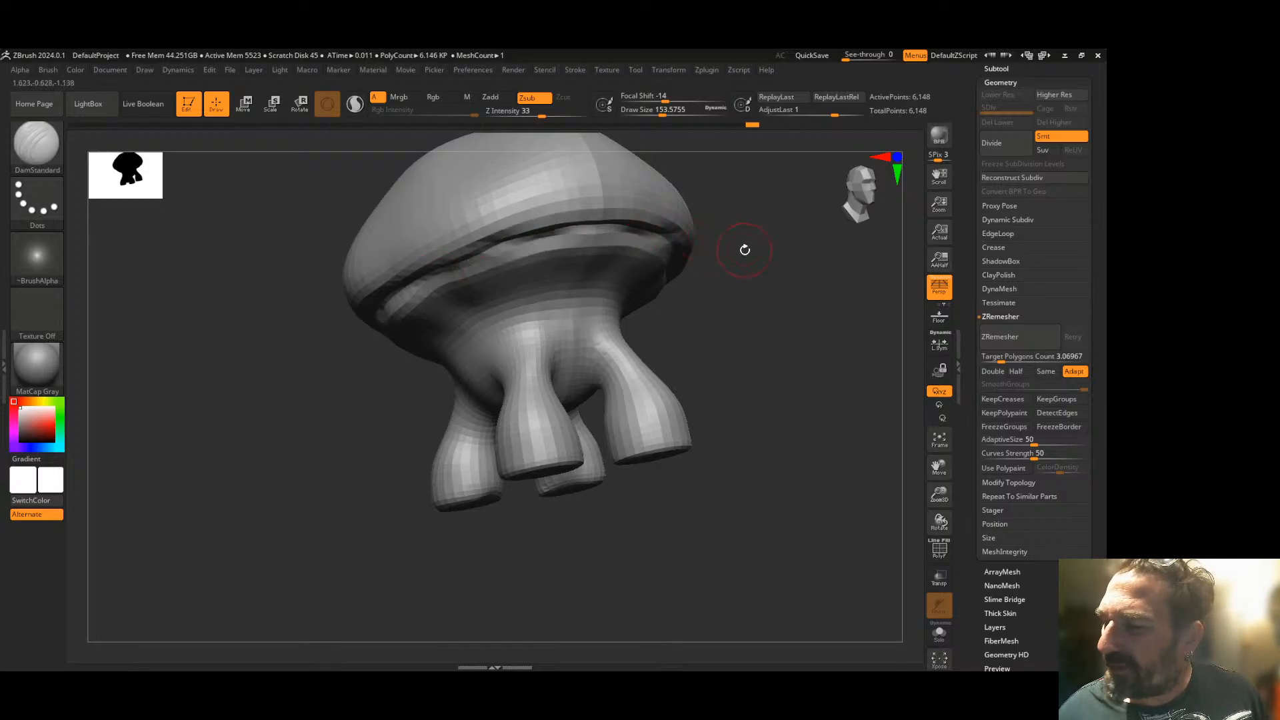
click(1002, 341)
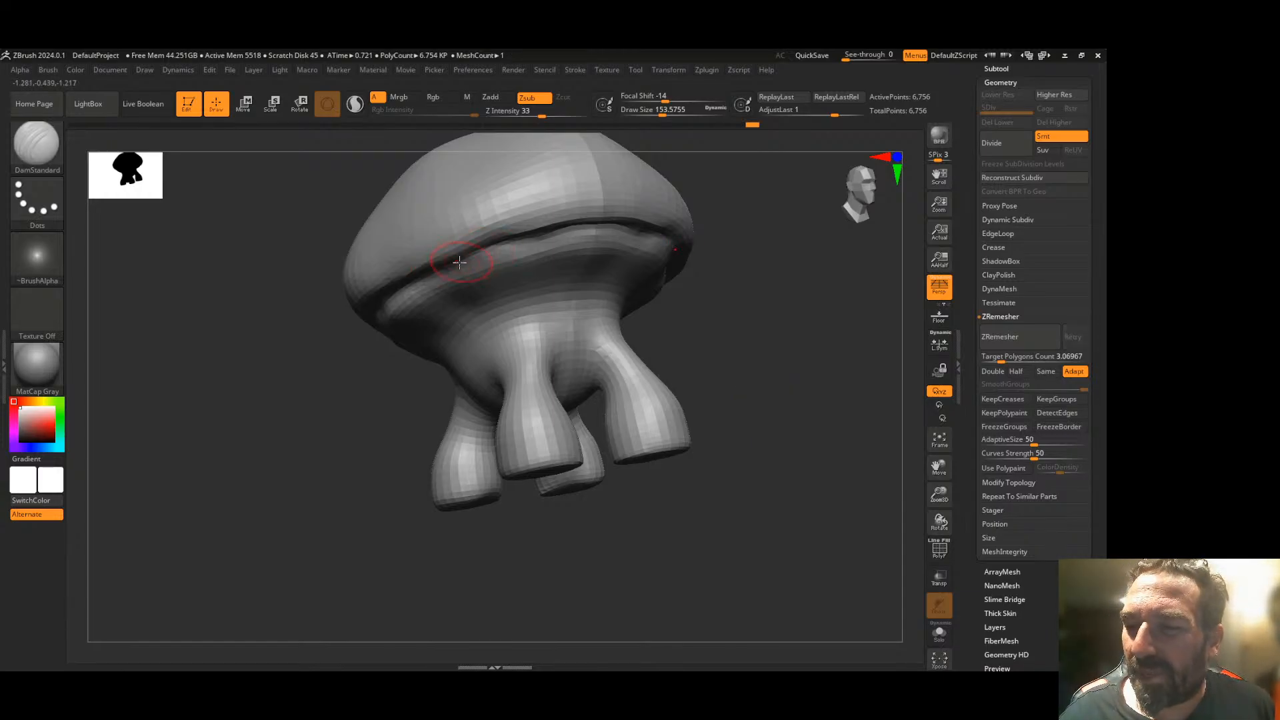
- Deepen the crease between dome and underside from several angles using DamStandard strokes
mouse_move(489, 252)
mouse_down()
mouse_move(614, 225)
mouse_move(662, 238)
mouse_up()
drag(700, 300, 763, 280)
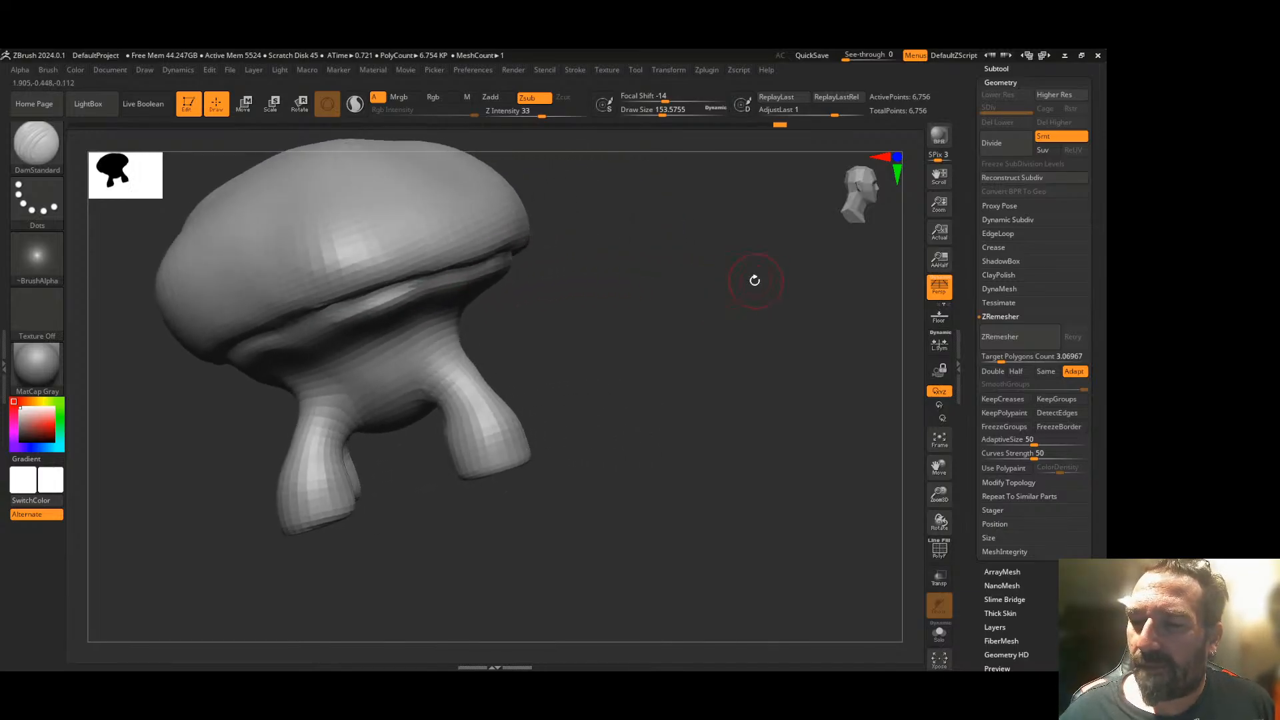
drag(329, 318, 448, 272)
mouse_move(587, 287)
mouse_down()
mouse_move(586, 297)
mouse_move(677, 300)
mouse_move(638, 284)
mouse_up()
drag(398, 326, 490, 306)
drag(610, 302, 642, 288)
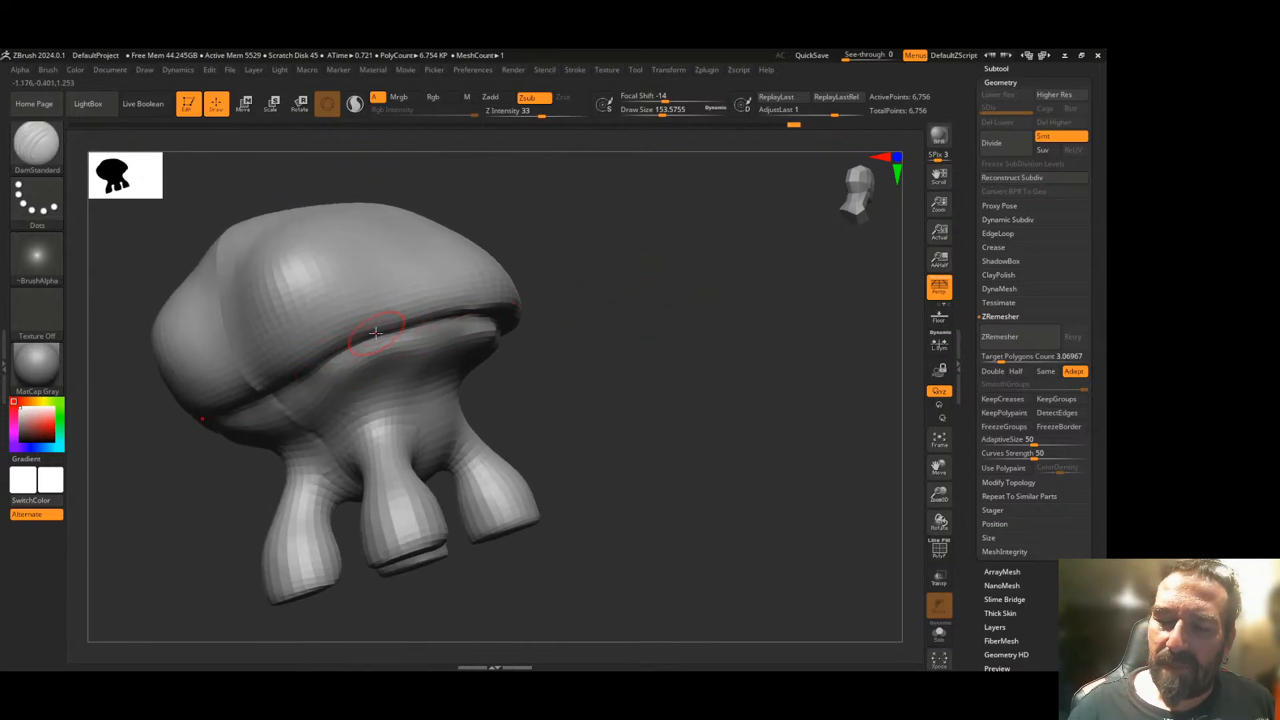
- Smooth the uneven end of the crease, recut it, and soften the dome surface above it
shift+drag(266, 411, 304, 420)
mouse_move(302, 371)
mouse_down()
mouse_move(251, 389)
mouse_move(277, 380)
mouse_up()
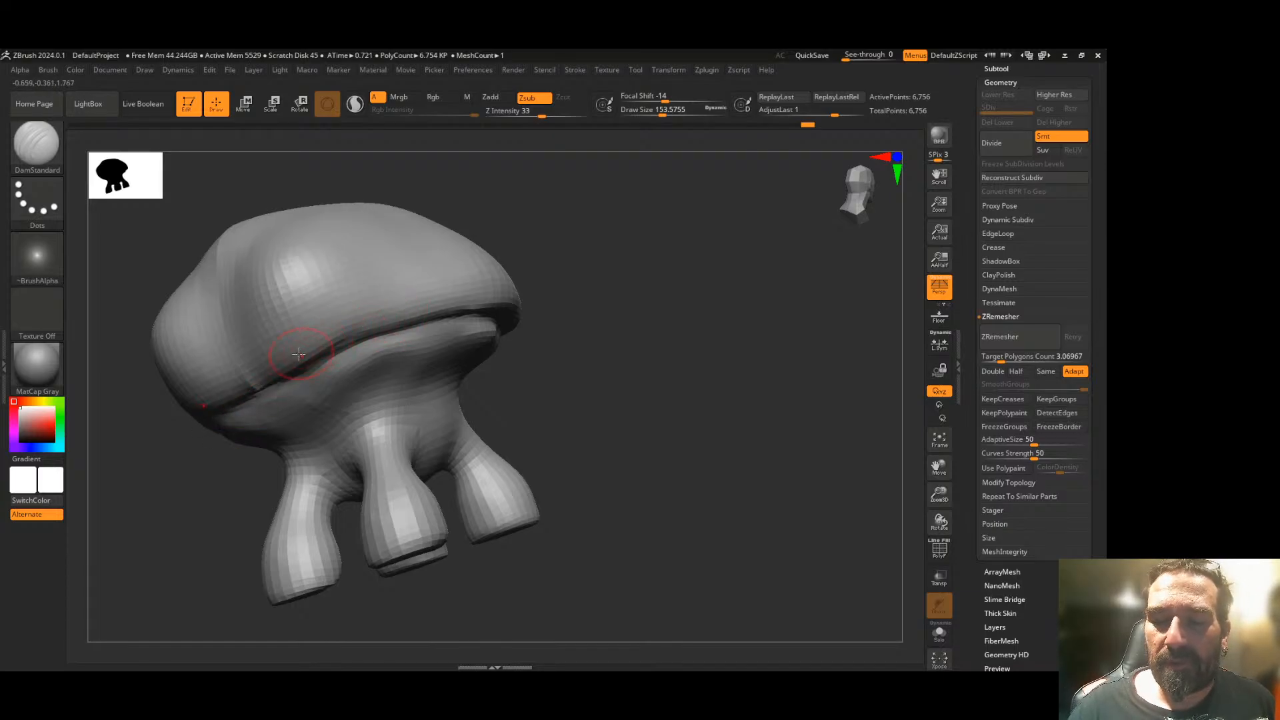
mouse_move(234, 314)
shift+mouse_down()
mouse_move(220, 238)
mouse_move(257, 338)
shift+mouse_up()
mouse_move(547, 247)
mouse_down()
mouse_move(617, 262)
mouse_move(686, 343)
mouse_move(411, 313)
mouse_up()
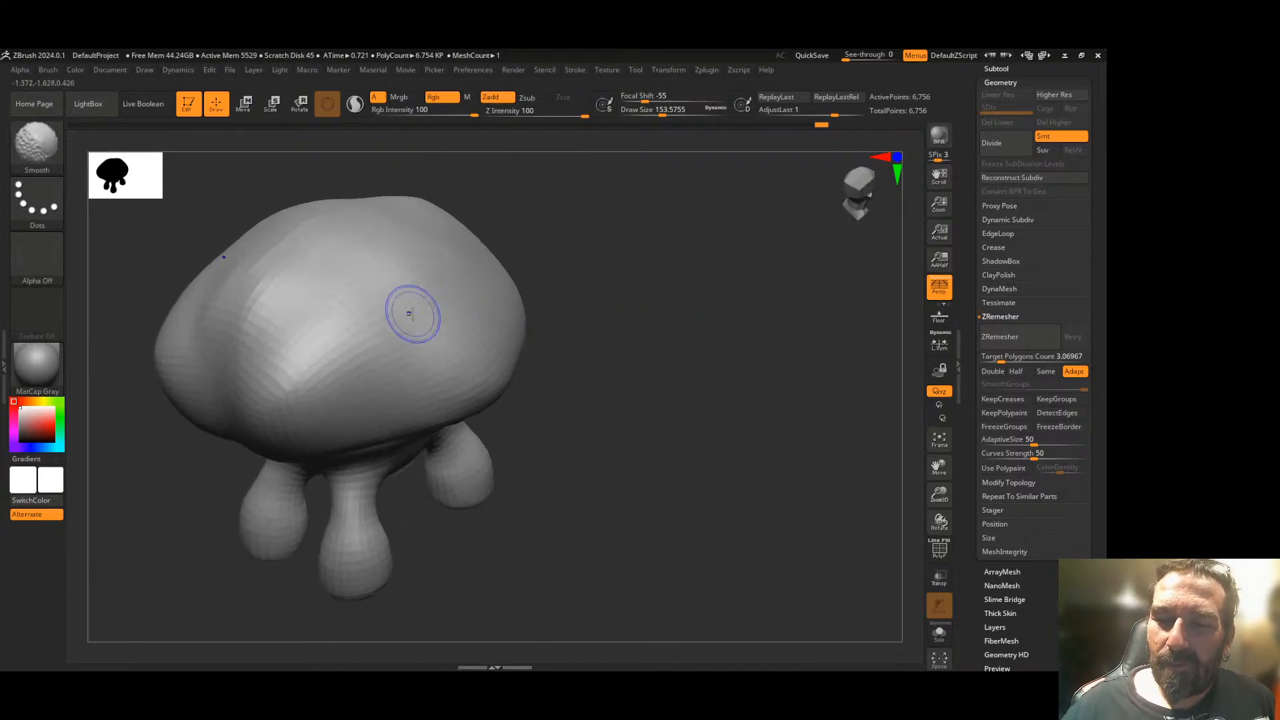
mouse_move(680, 360)
mouse_down()
mouse_move(678, 340)
mouse_move(610, 328)
mouse_move(654, 332)
mouse_move(614, 366)
mouse_move(623, 394)
mouse_move(720, 348)
mouse_move(706, 371)
mouse_move(741, 381)
mouse_move(663, 362)
mouse_up()
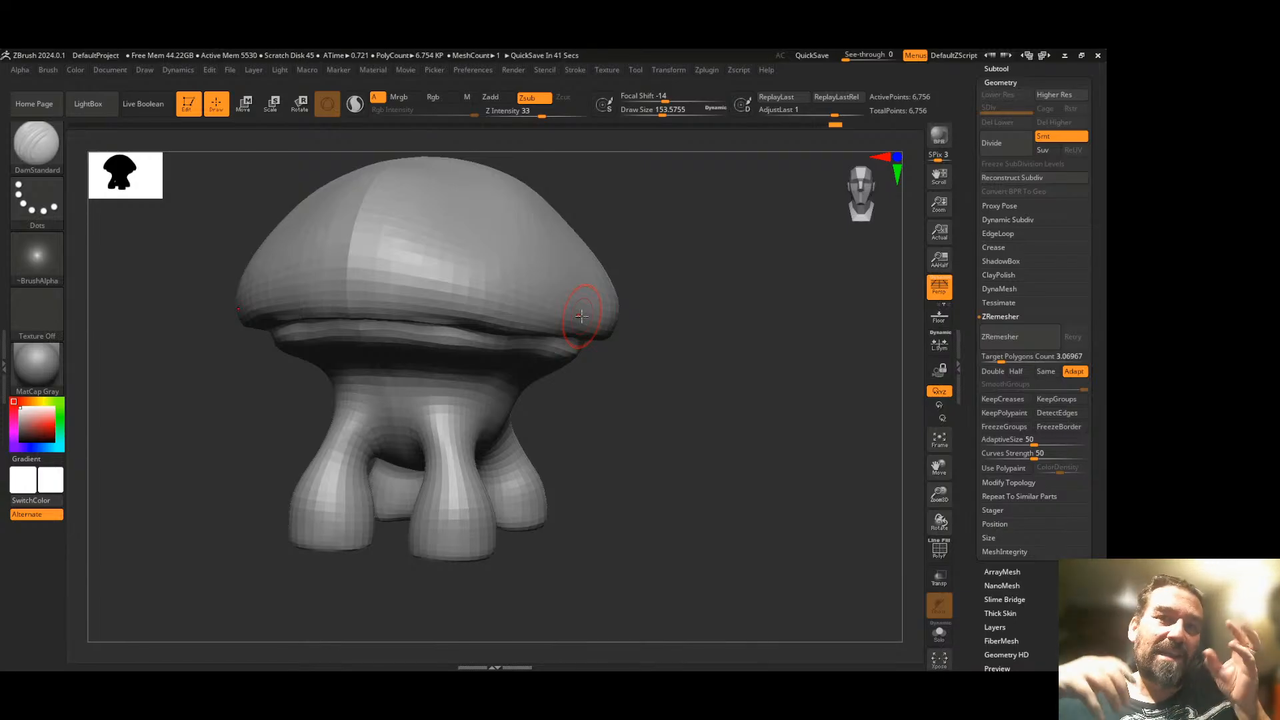
- Thicken the upper parts of the legs with the Inflat brush
drag(582, 316, 683, 400)
mouse_move(778, 388)
mouse_down()
mouse_move(794, 374)
mouse_move(769, 400)
mouse_move(778, 426)
mouse_move(484, 404)
mouse_up()
click(52, 152)
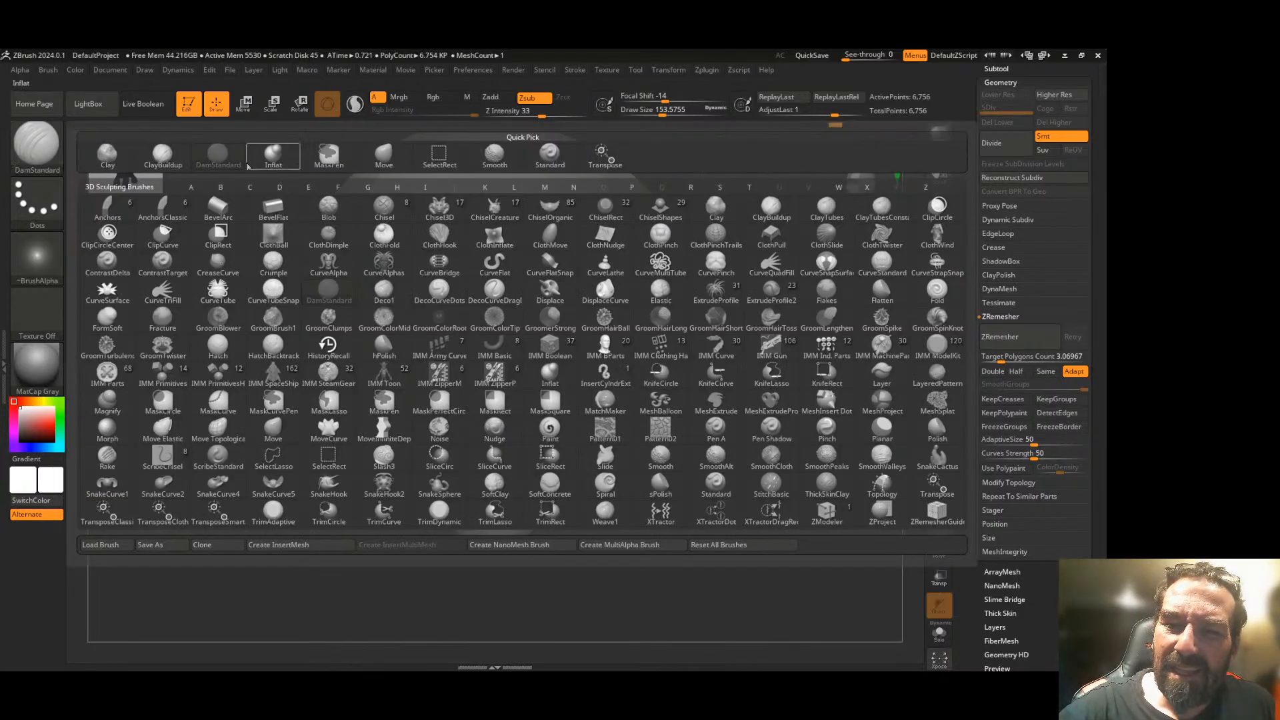
click(276, 154)
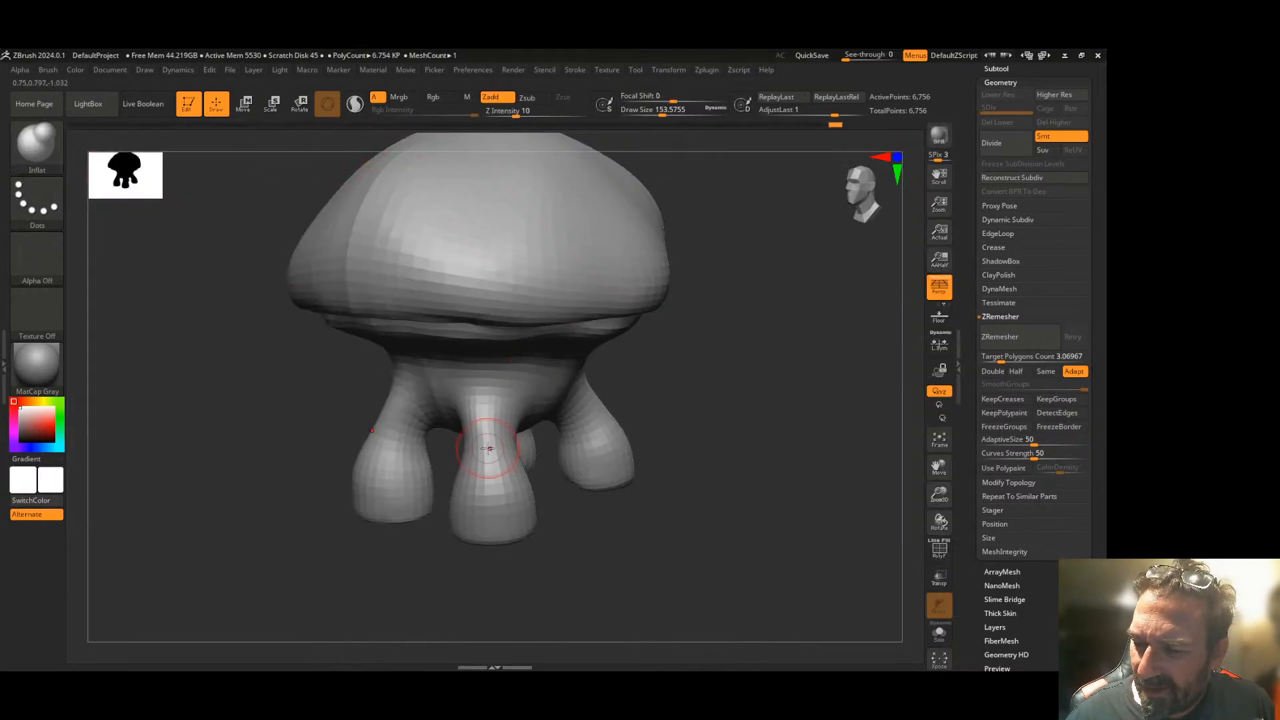
drag(491, 454, 483, 428)
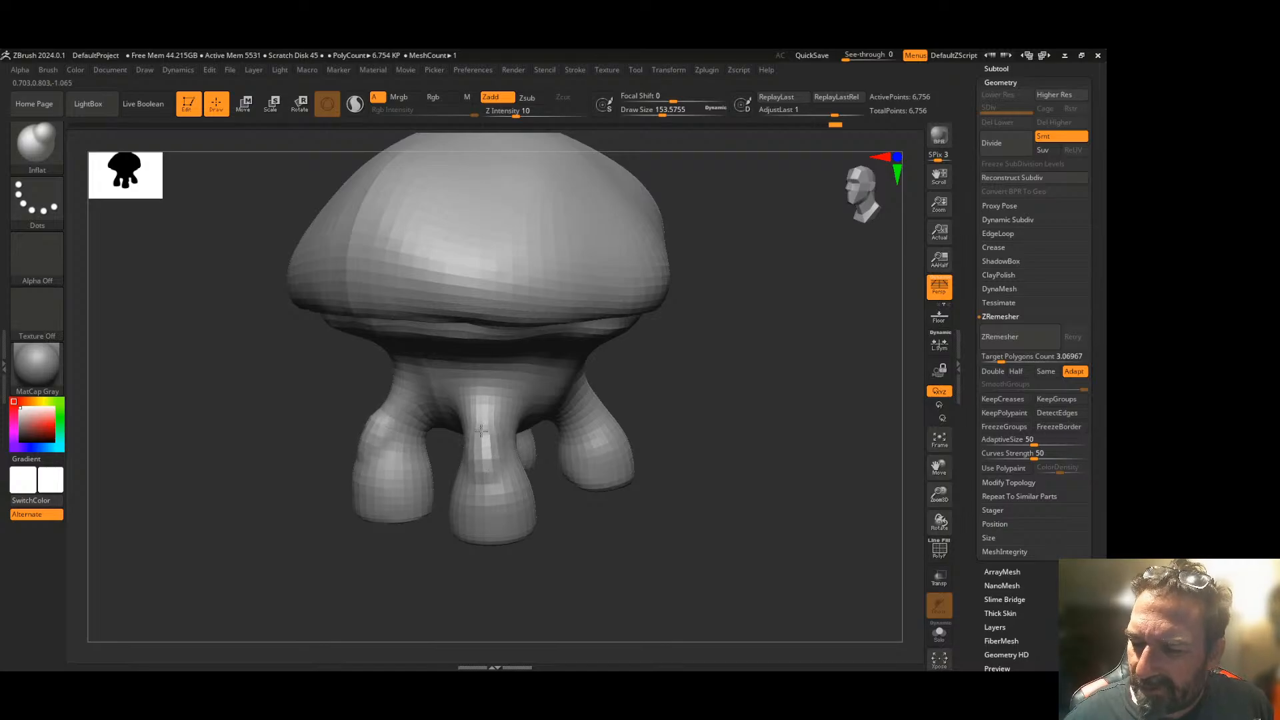
mouse_move(714, 437)
mouse_down()
mouse_move(586, 523)
mouse_move(657, 386)
mouse_move(643, 449)
mouse_move(357, 525)
mouse_move(368, 520)
mouse_up()
mouse_move(464, 442)
mouse_down()
mouse_move(529, 434)
mouse_move(535, 468)
mouse_up()
drag(507, 420, 496, 392)
mouse_move(577, 396)
mouse_down()
mouse_move(629, 378)
mouse_move(631, 397)
mouse_move(666, 418)
mouse_move(807, 413)
mouse_up()
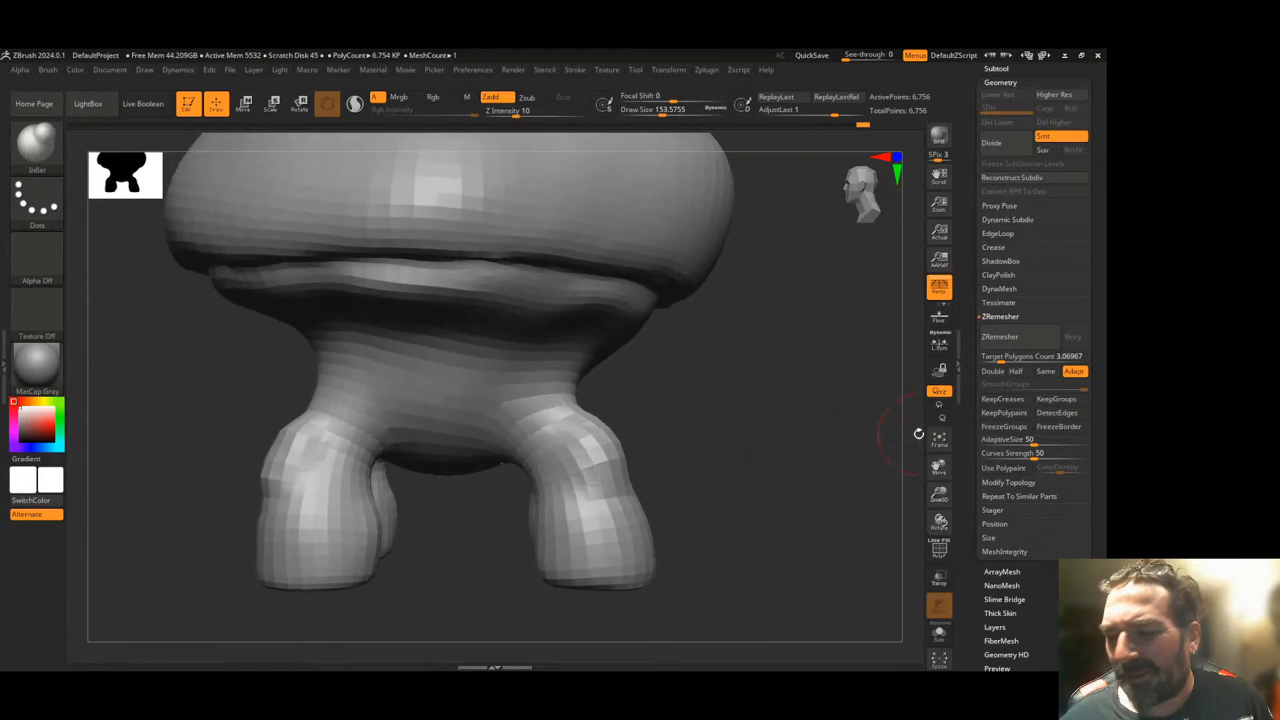
- Build up ridges joining the legs to the dome's underside with the Inflat brush, smoothing them from several angles
drag(939, 495, 920, 470)
mouse_move(673, 452)
mouse_down()
mouse_move(694, 463)
mouse_move(709, 449)
mouse_move(686, 458)
mouse_move(609, 400)
mouse_up()
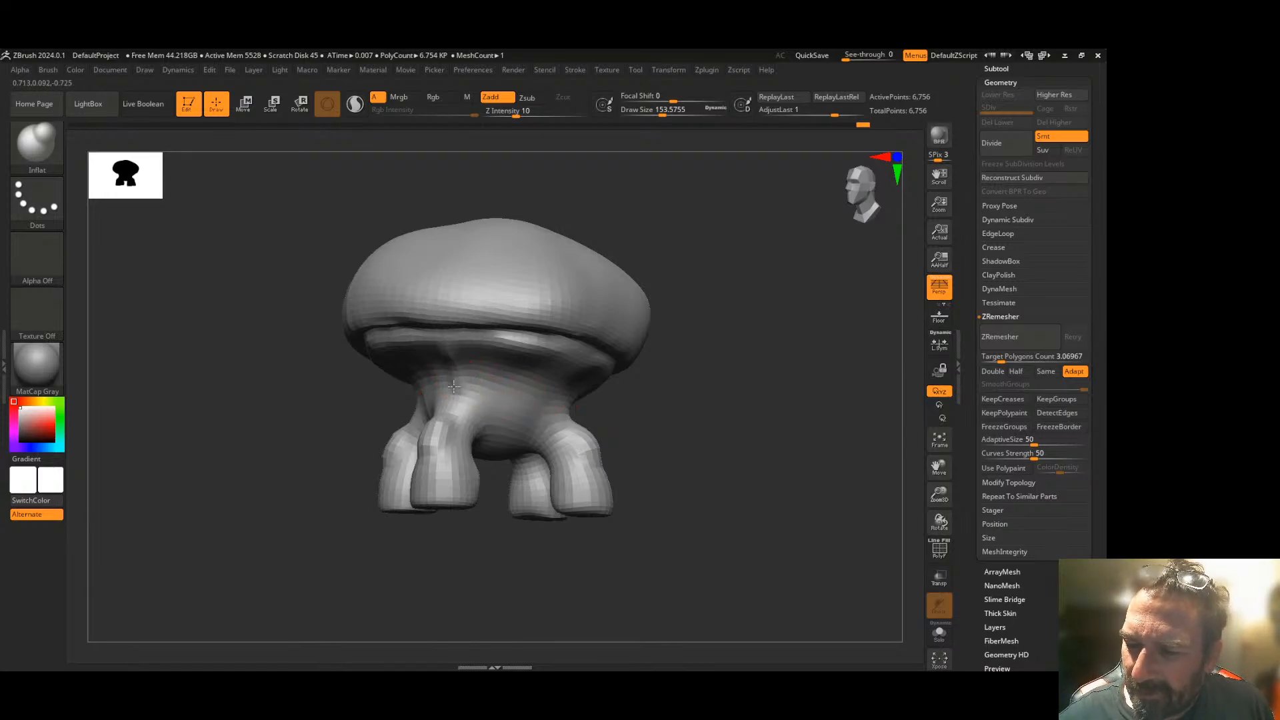
key(shift)
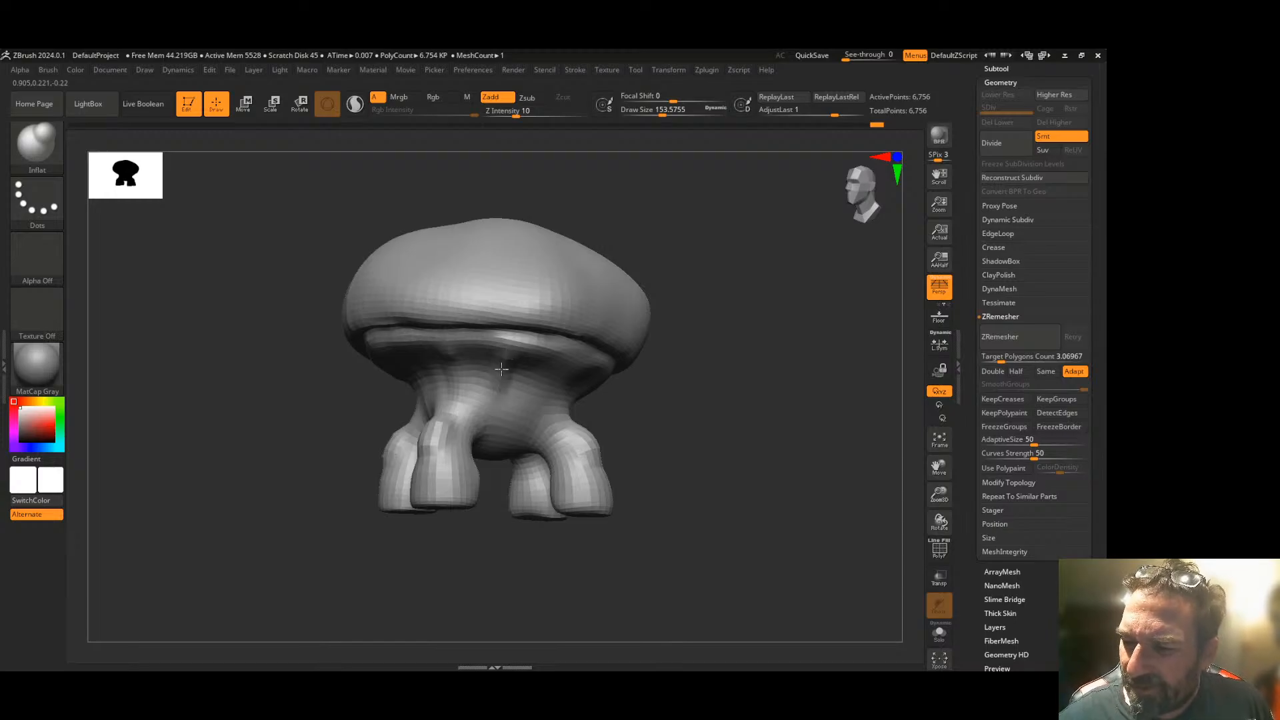
drag(663, 314, 598, 350)
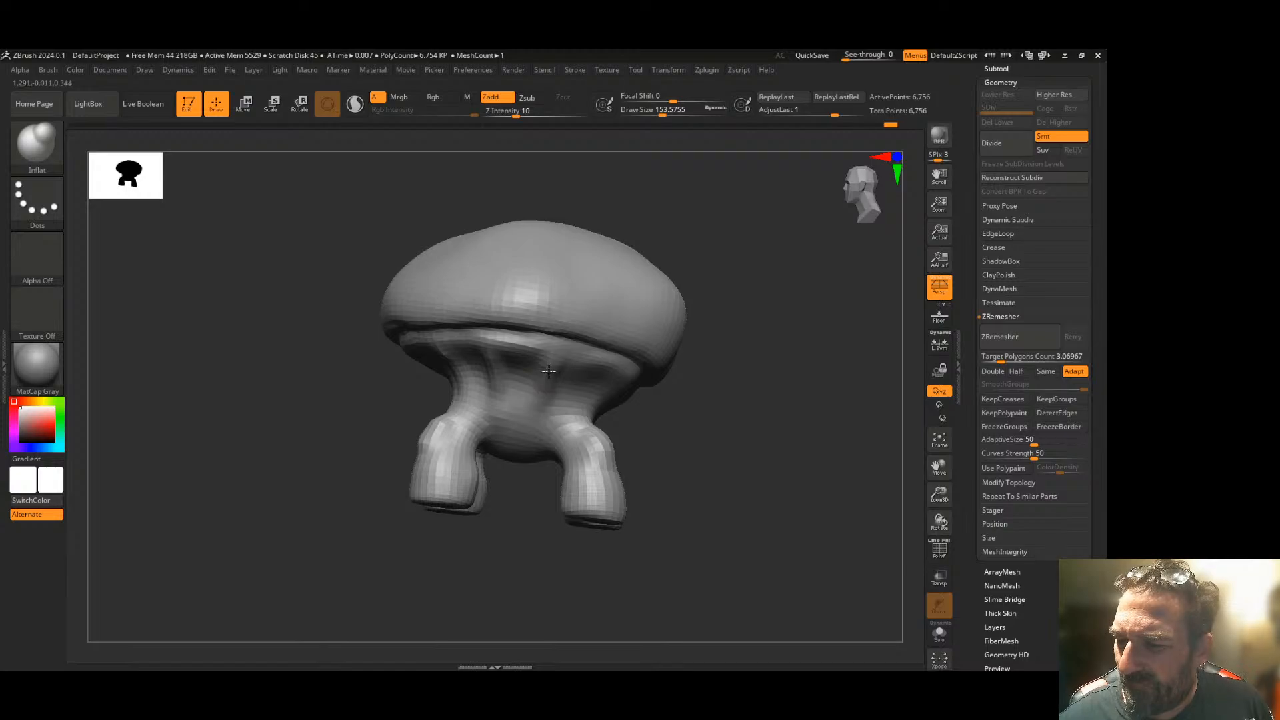
drag(736, 312, 605, 360)
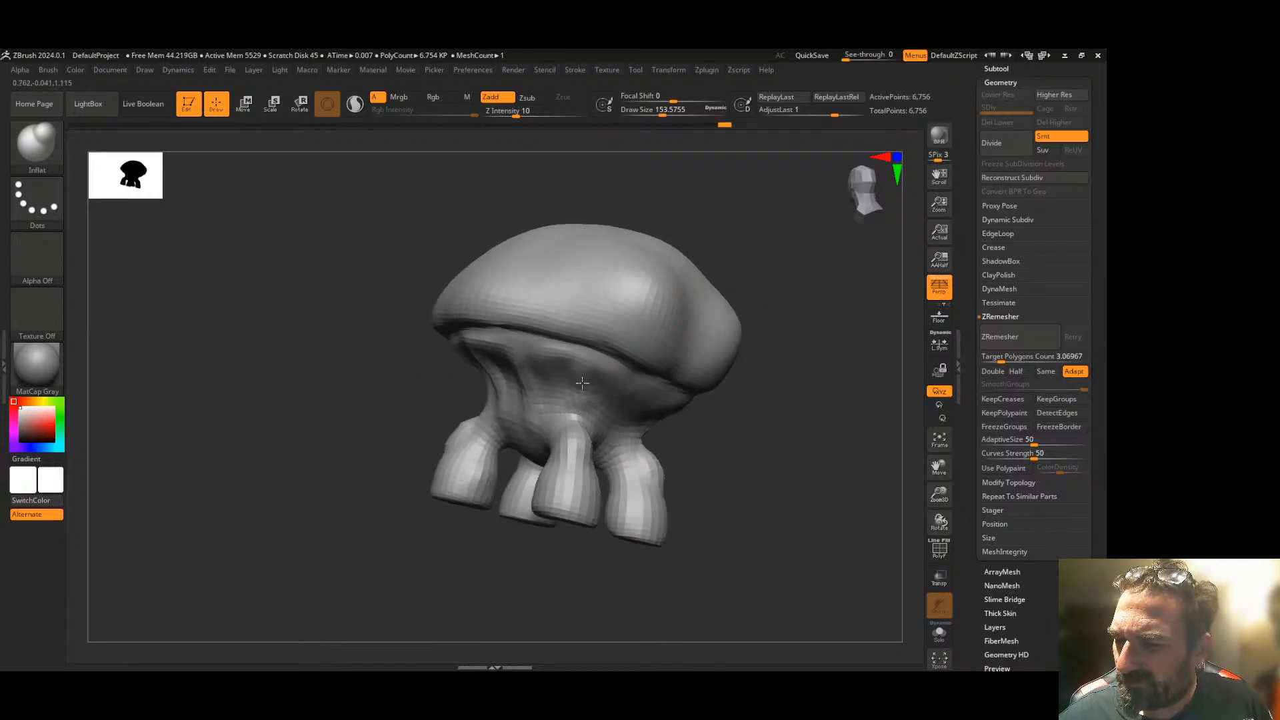
key(shift)
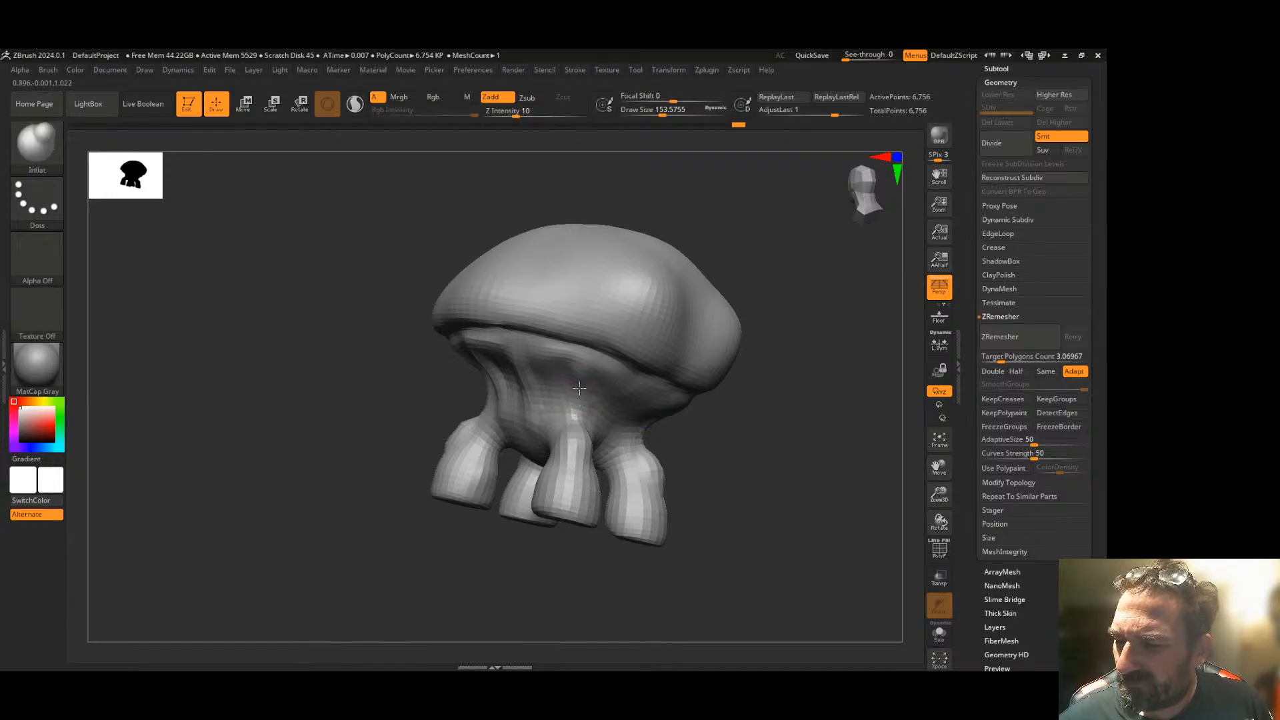
drag(728, 404, 645, 411)
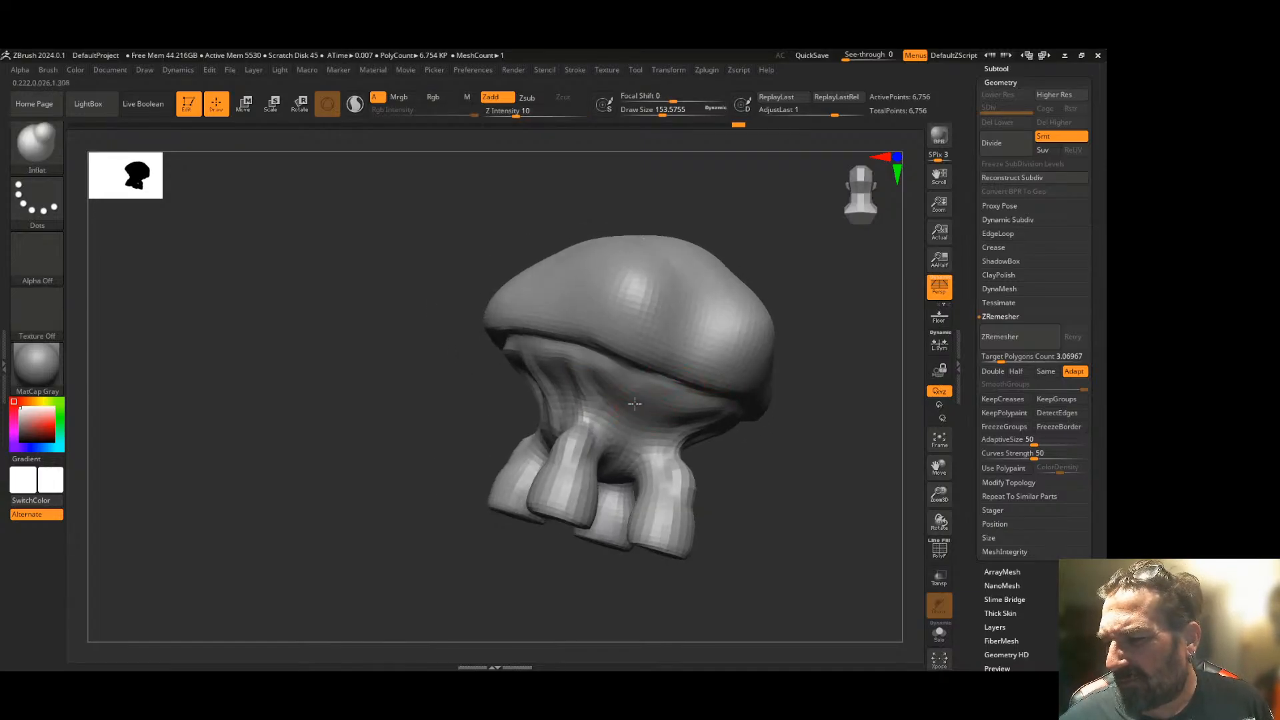
drag(408, 432, 494, 463)
drag(646, 408, 710, 353)
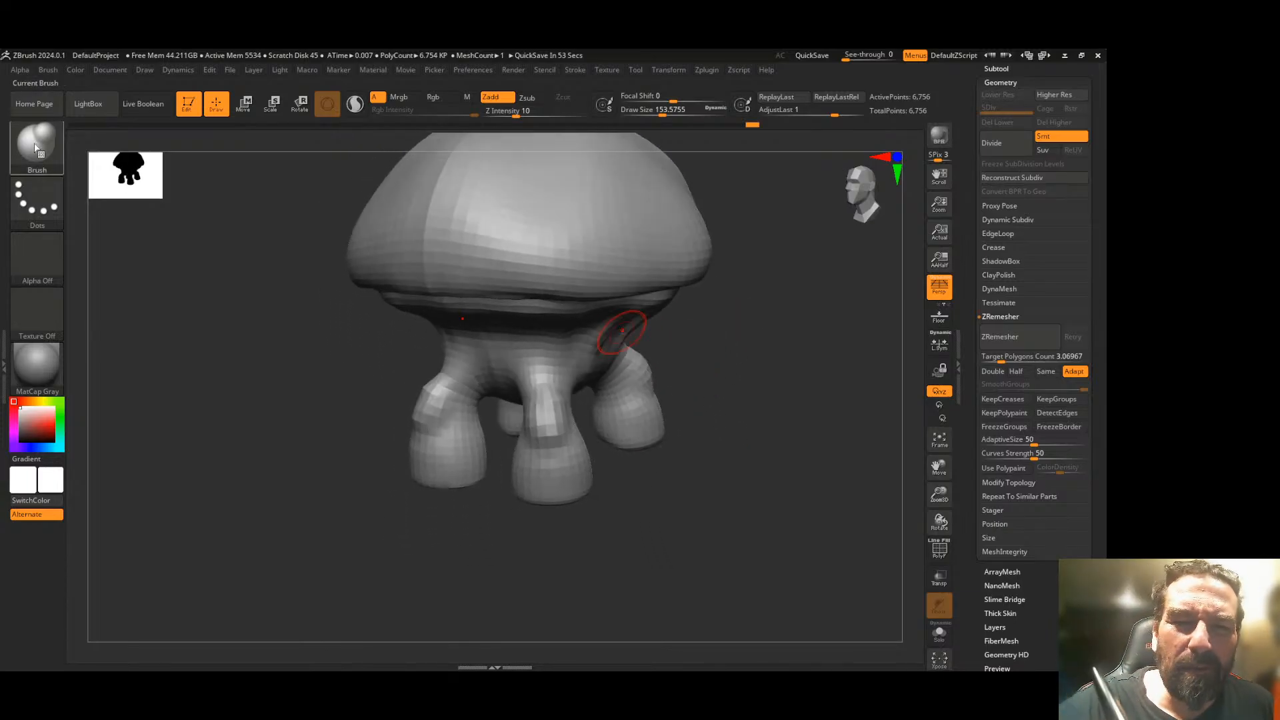
- Flare the lower ends of the legs into wider feet with bulges at the edges, and smooth their surfaces
drag(541, 497, 543, 503)
mouse_move(636, 495)
mouse_down()
mouse_move(583, 491)
mouse_move(629, 511)
mouse_up()
mouse_move(619, 461)
mouse_down()
mouse_move(649, 518)
mouse_move(637, 500)
mouse_up()
mouse_move(553, 475)
mouse_down()
mouse_move(554, 489)
mouse_move(674, 503)
mouse_move(603, 509)
mouse_move(529, 486)
mouse_move(670, 427)
mouse_up()
mouse_move(683, 495)
mouse_down()
mouse_move(727, 489)
mouse_move(723, 474)
mouse_up()
mouse_move(646, 458)
mouse_down()
mouse_move(639, 473)
mouse_move(596, 467)
mouse_up()
drag(597, 517, 674, 472)
drag(549, 529, 628, 431)
drag(636, 483, 609, 503)
drag(614, 437, 668, 483)
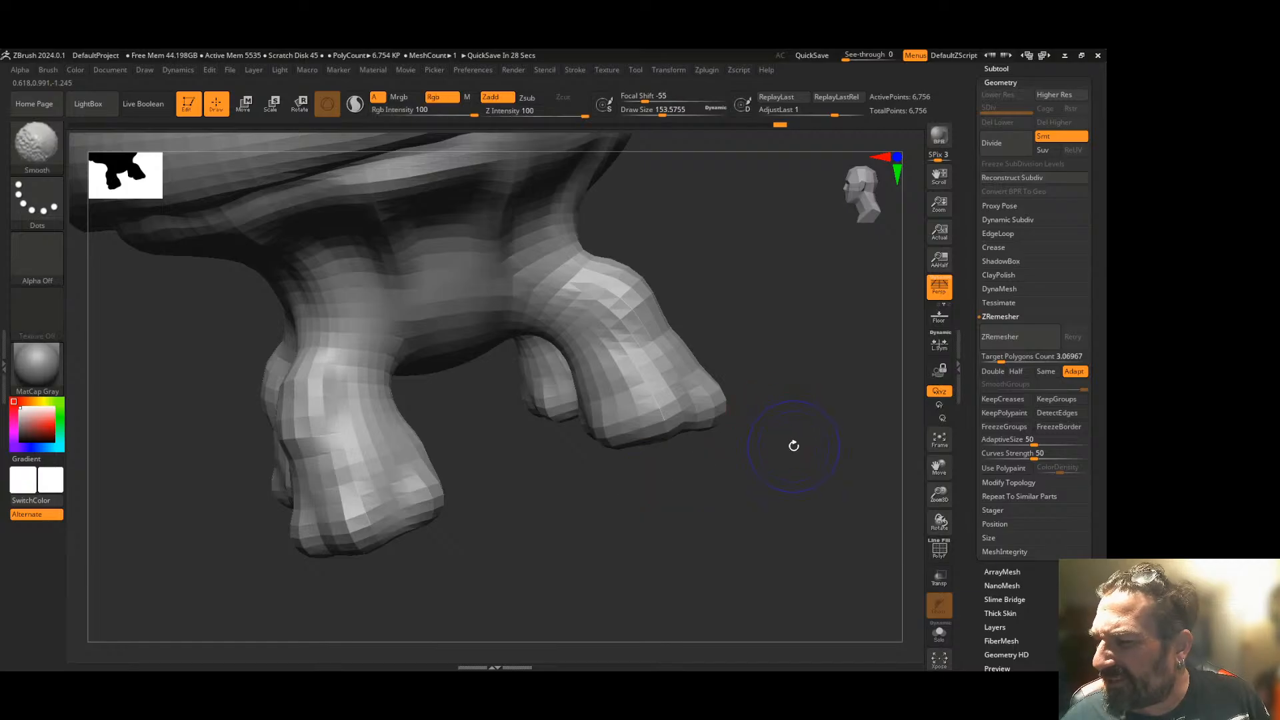
- Remesh the creature with ZRemesher and display its wireframe to check the topology around the body and feet
drag(791, 443, 843, 434)
click(942, 441)
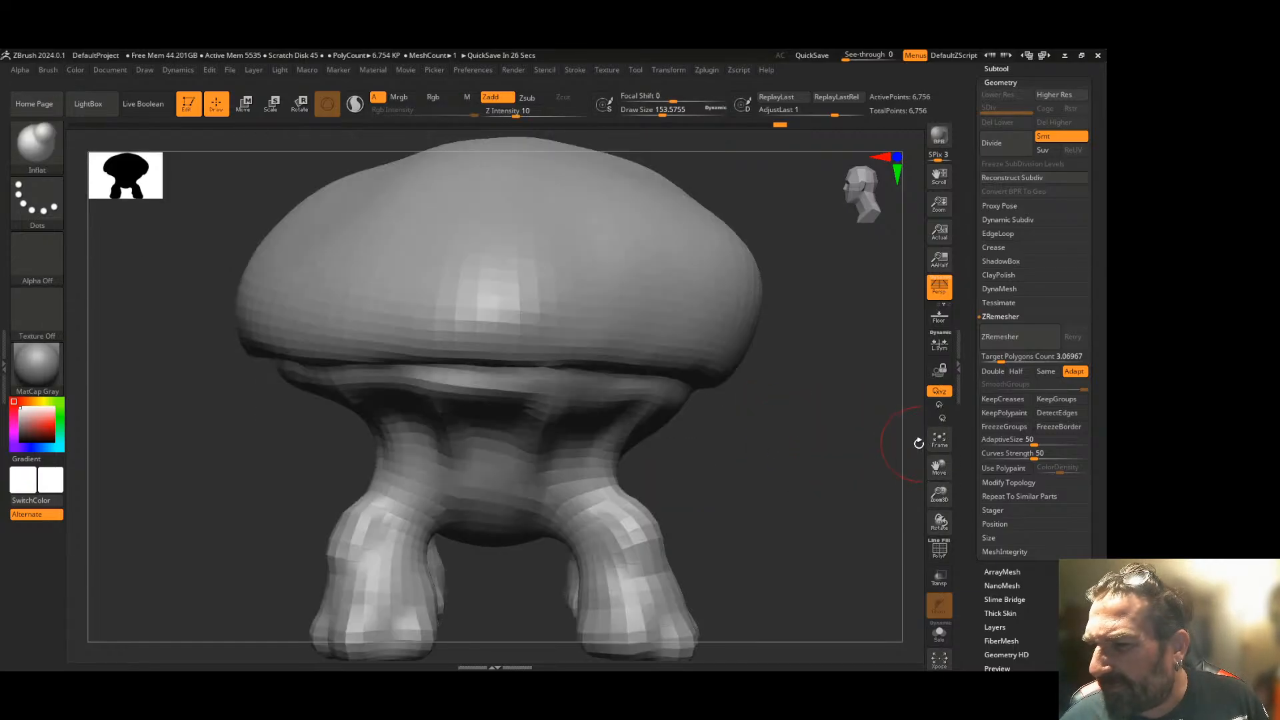
drag(939, 496, 924, 463)
drag(727, 481, 759, 489)
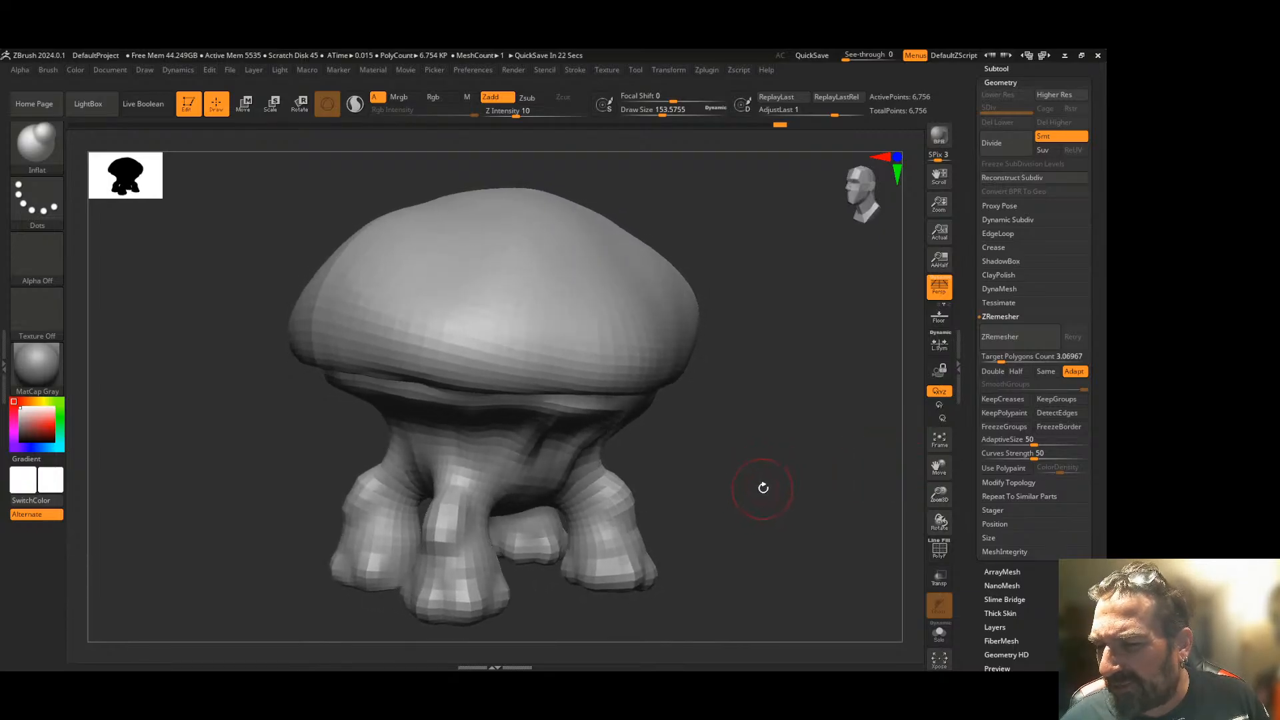
click(1006, 338)
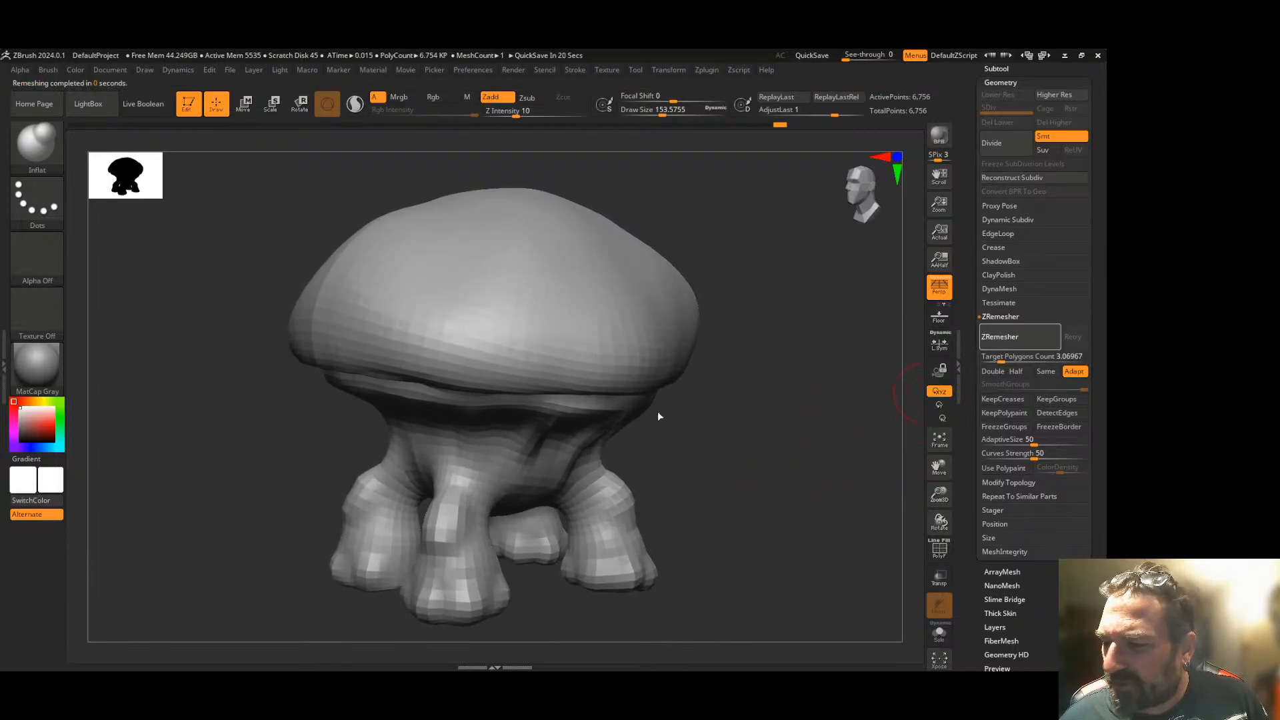
click(940, 550)
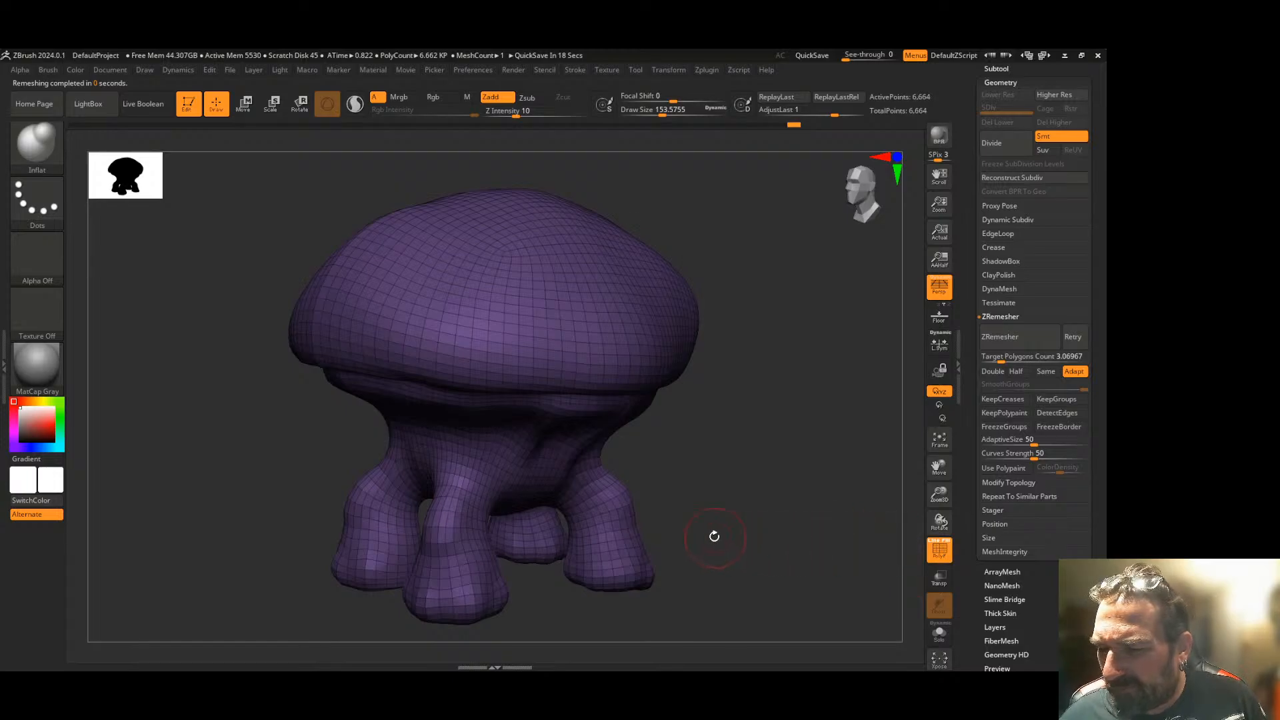
drag(744, 529, 584, 536)
drag(450, 499, 692, 480)
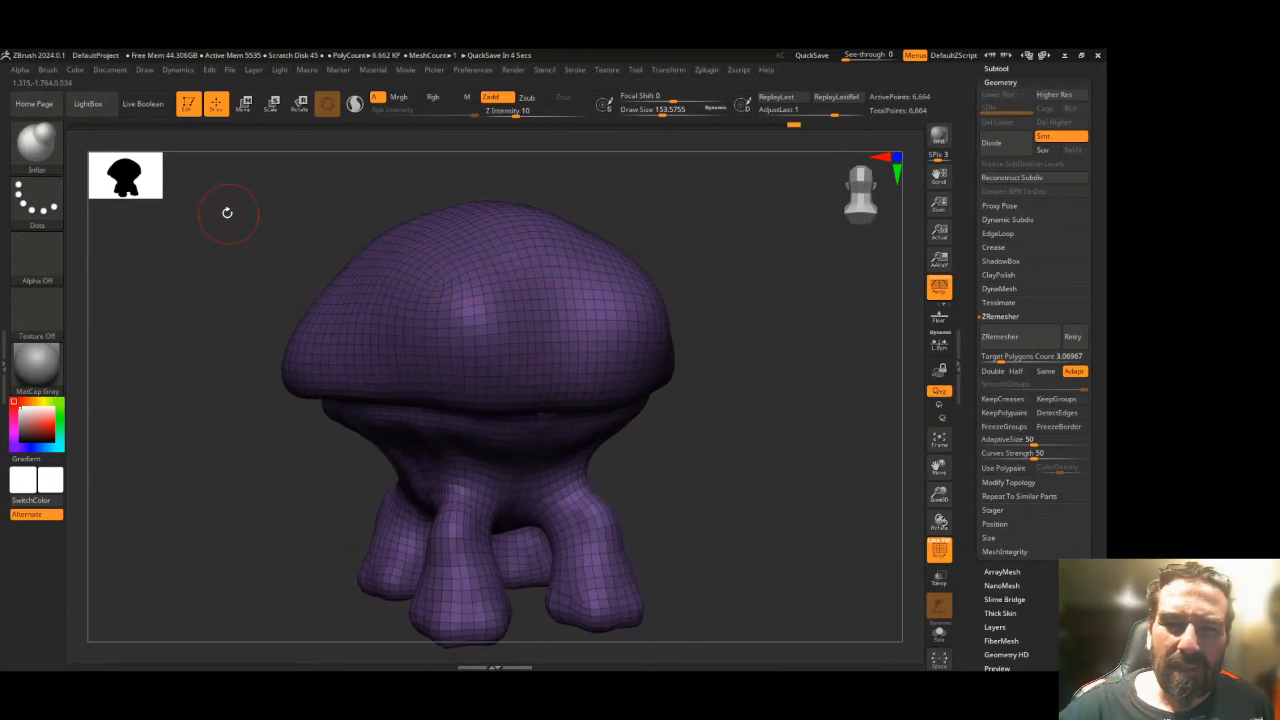
- Hide the wireframe and carve a vertical centre groove down the end of the dome with the DamStandard brush
click(41, 146)
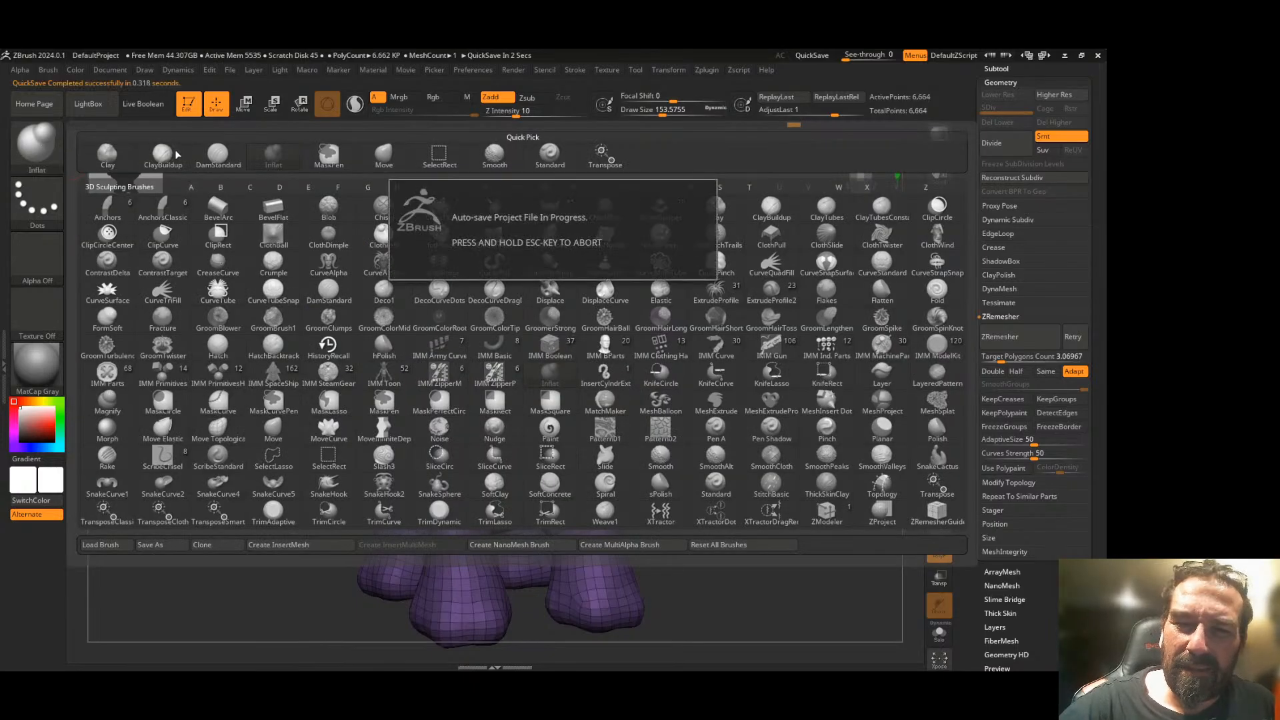
click(230, 147)
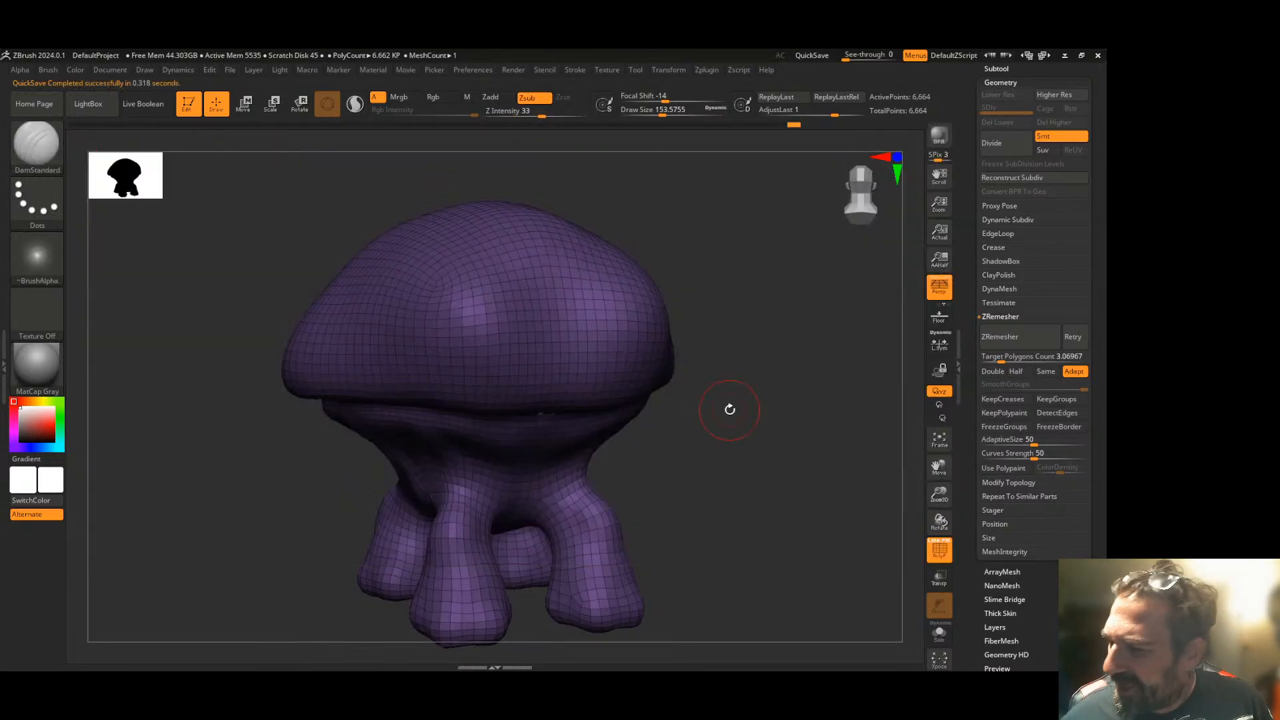
click(939, 550)
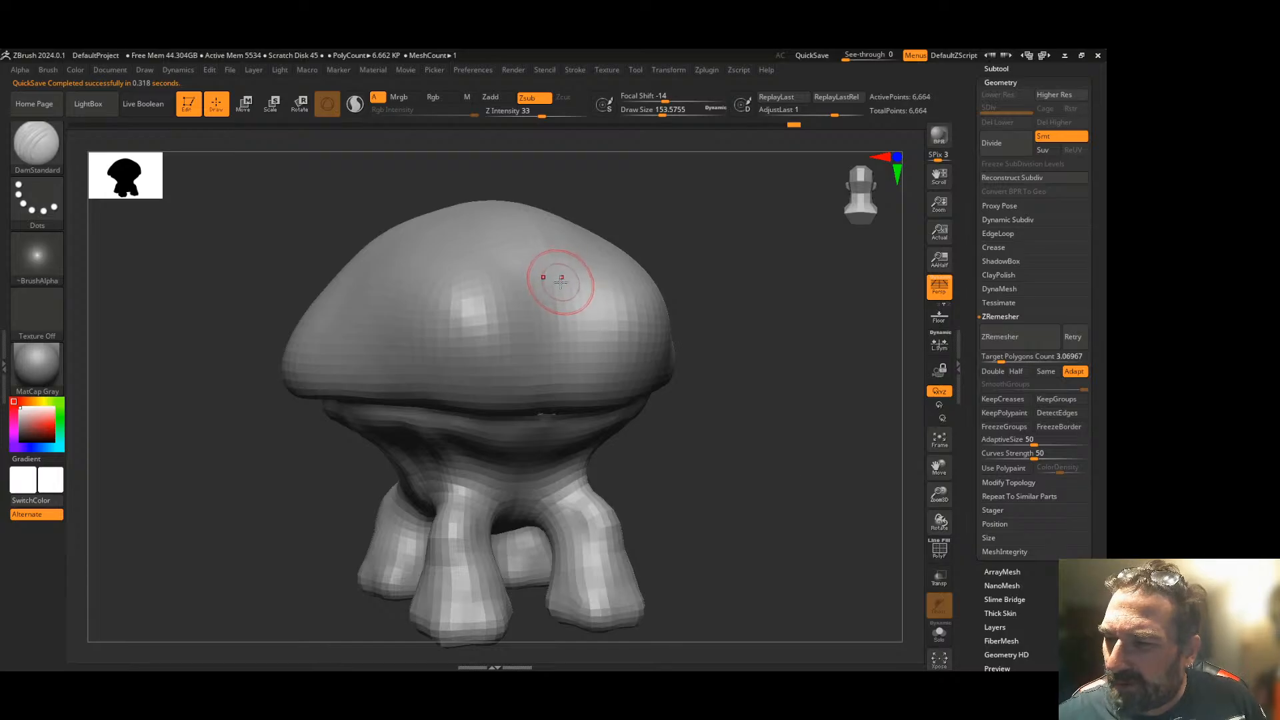
mouse_move(554, 273)
mouse_down()
mouse_move(557, 408)
mouse_move(552, 267)
mouse_move(555, 286)
mouse_up()
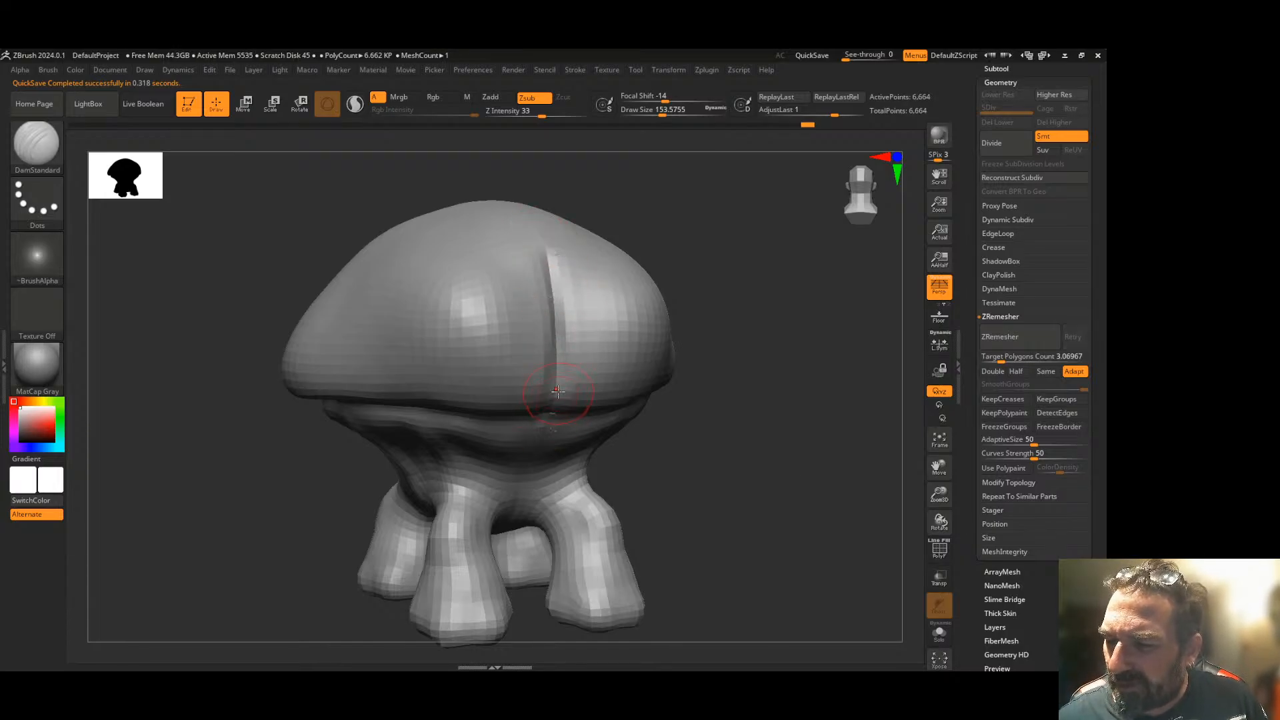
- Carve the first toe grooves into the outer edges of the feet with DamStandard strokes
drag(708, 444, 725, 375)
mouse_move(687, 452)
mouse_down()
mouse_move(720, 449)
mouse_move(703, 429)
mouse_move(736, 437)
mouse_move(642, 407)
mouse_move(737, 374)
mouse_move(743, 386)
mouse_move(720, 398)
mouse_up()
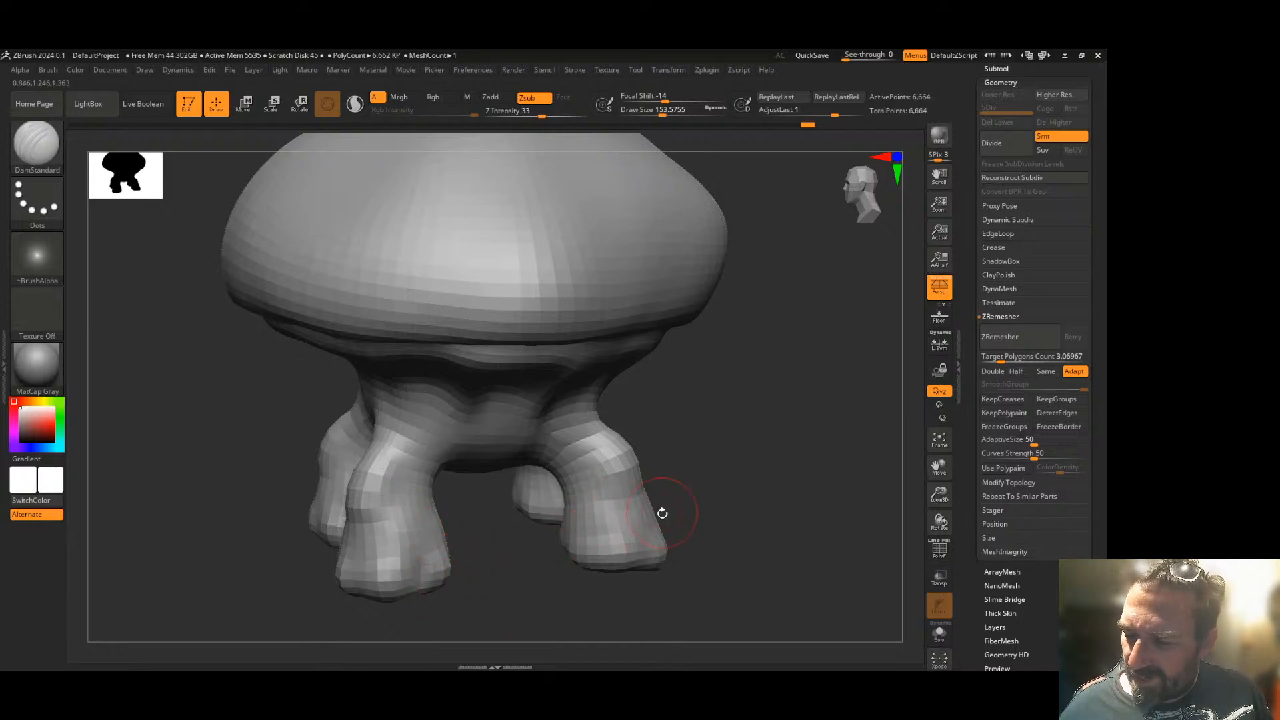
drag(682, 538, 691, 529)
drag(660, 573, 665, 545)
drag(730, 490, 827, 470)
mouse_move(780, 533)
mouse_down()
mouse_move(727, 527)
mouse_move(738, 463)
mouse_move(763, 443)
mouse_move(652, 514)
mouse_move(742, 471)
mouse_move(557, 529)
mouse_up()
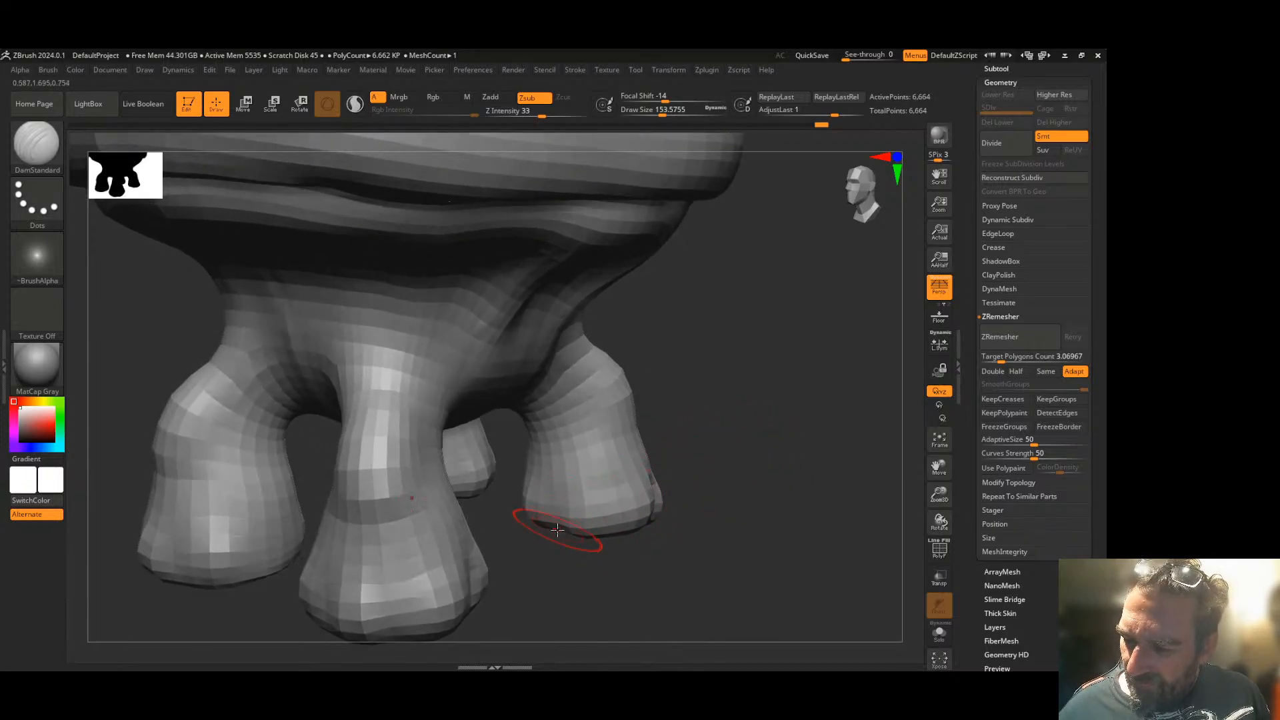
mouse_move(703, 477)
mouse_down()
mouse_move(723, 452)
mouse_move(506, 537)
mouse_move(521, 542)
mouse_move(527, 346)
mouse_up()
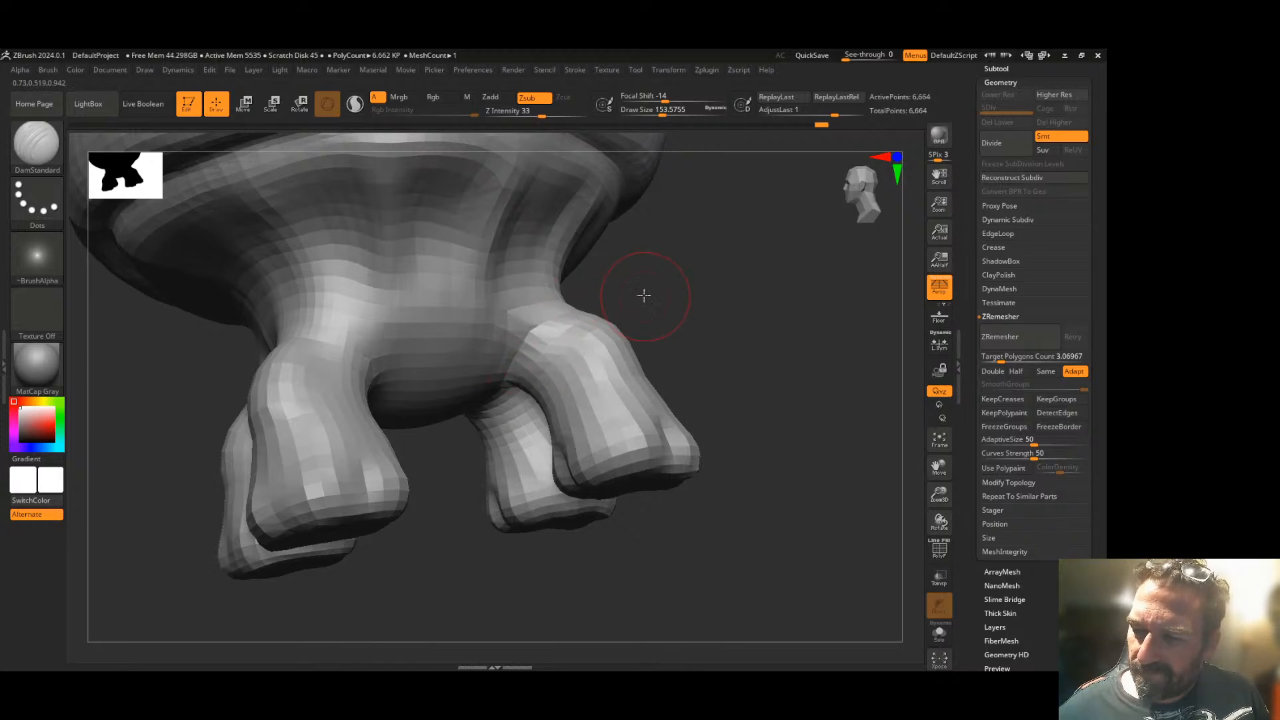
- Cut additional toe grooves along the lower edges of the feet, separating the toes on the front of each foot
drag(646, 295, 605, 273)
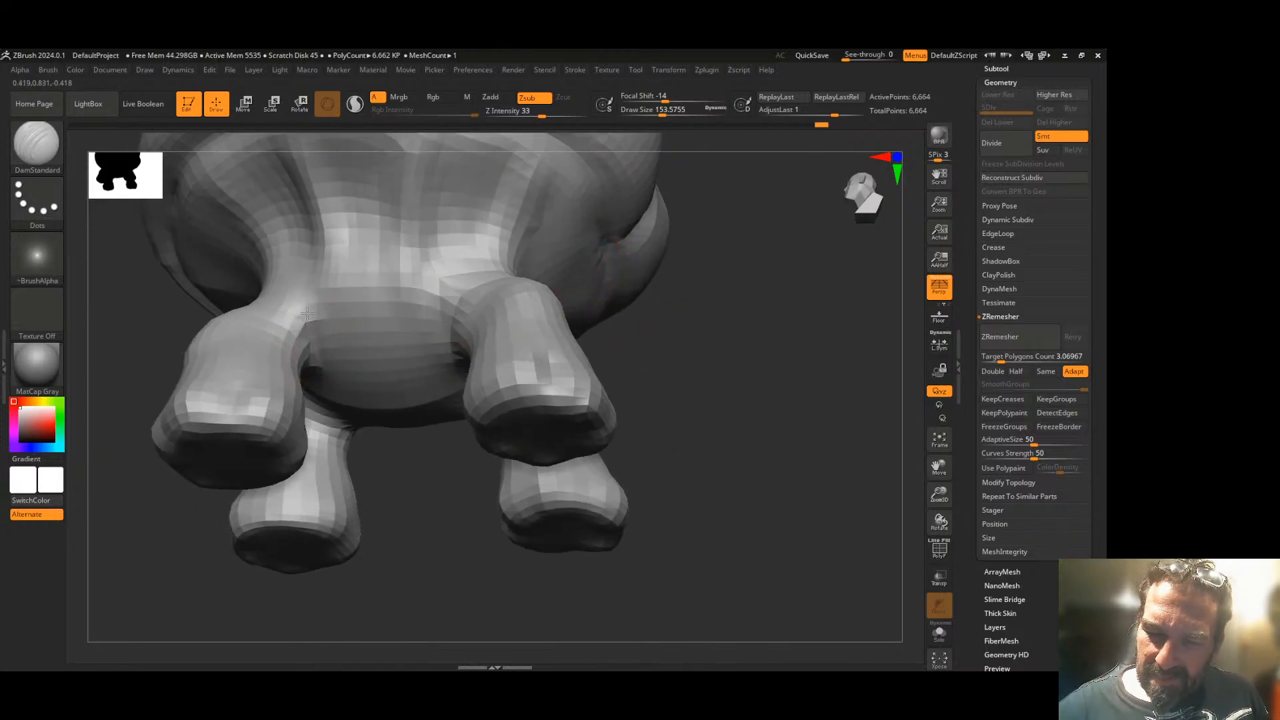
drag(398, 451, 371, 452)
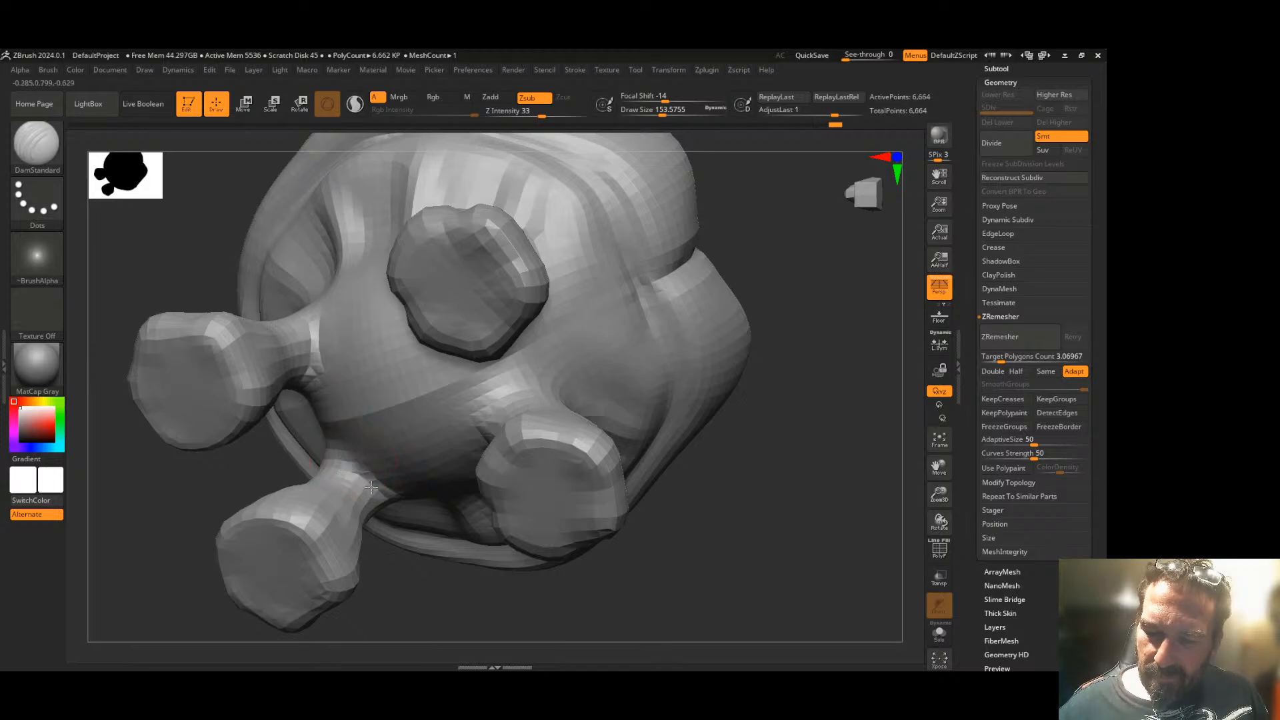
drag(760, 372, 782, 380)
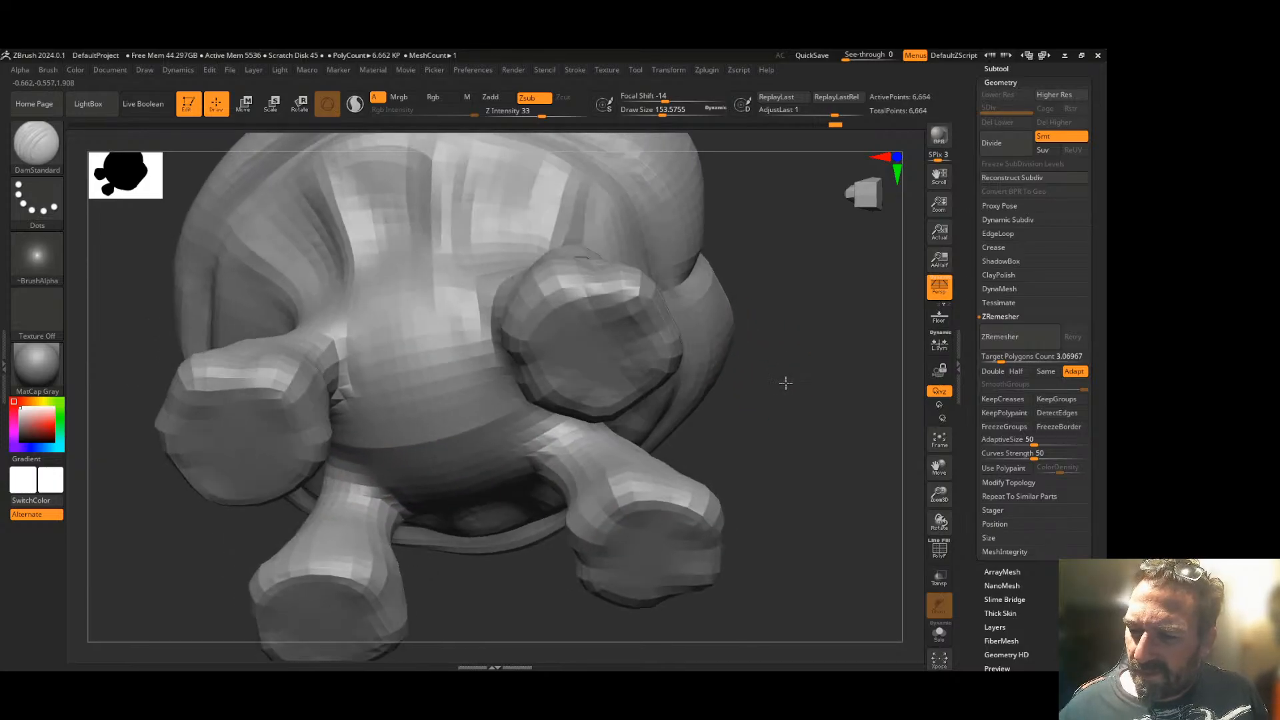
drag(678, 390, 816, 457)
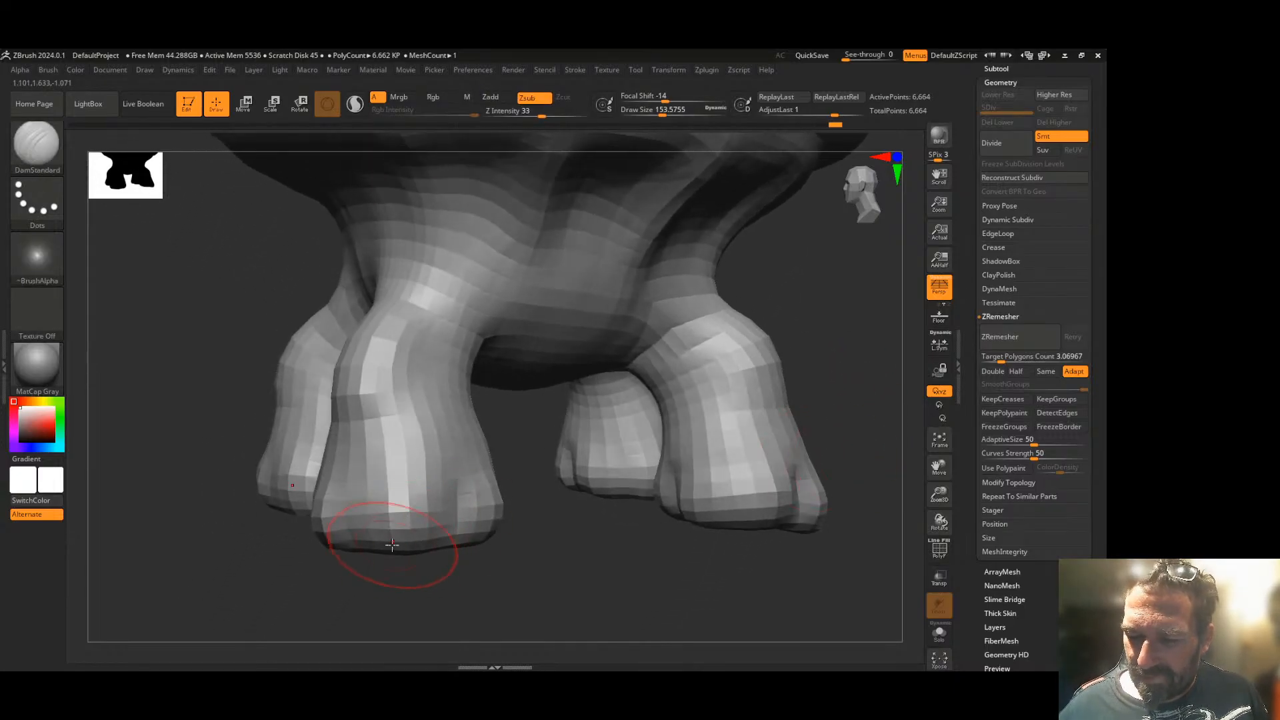
drag(357, 475, 350, 539)
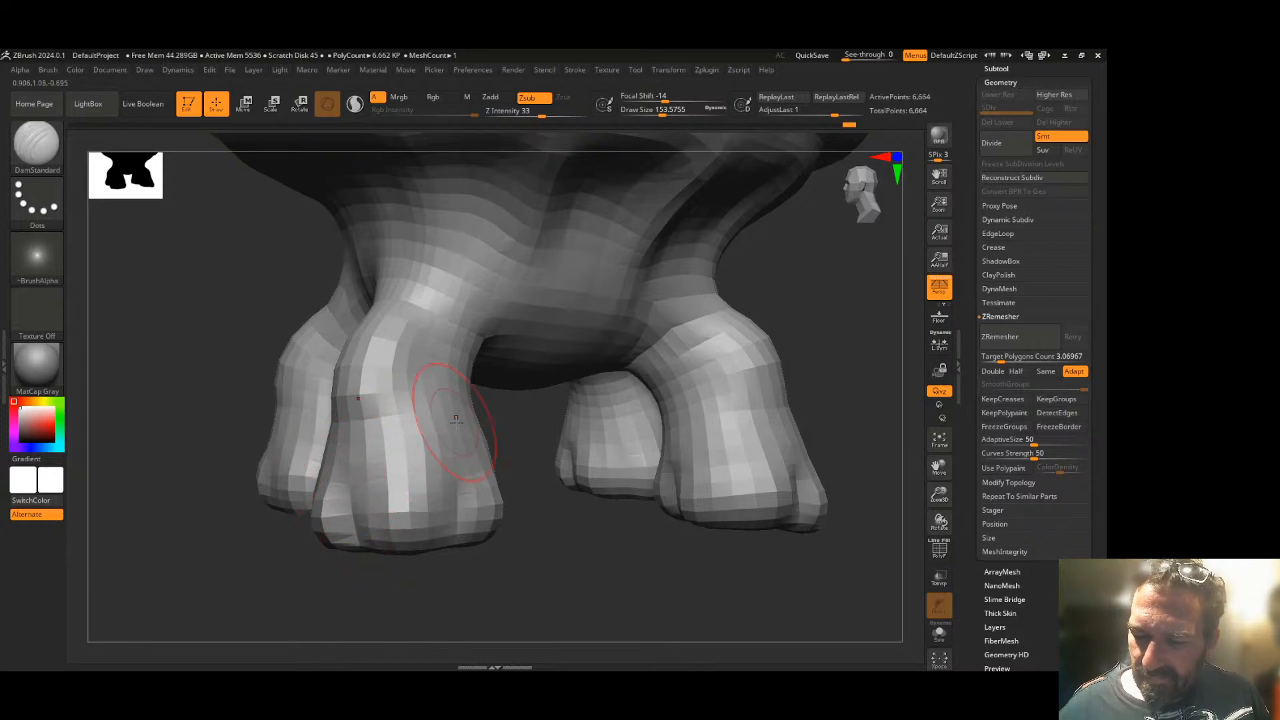
drag(443, 547, 445, 485)
drag(449, 575, 507, 579)
mouse_move(348, 570)
mouse_down()
mouse_move(334, 514)
mouse_move(370, 460)
mouse_move(677, 369)
mouse_move(613, 460)
mouse_up()
mouse_move(385, 605)
mouse_down()
mouse_move(381, 547)
mouse_move(385, 617)
mouse_up()
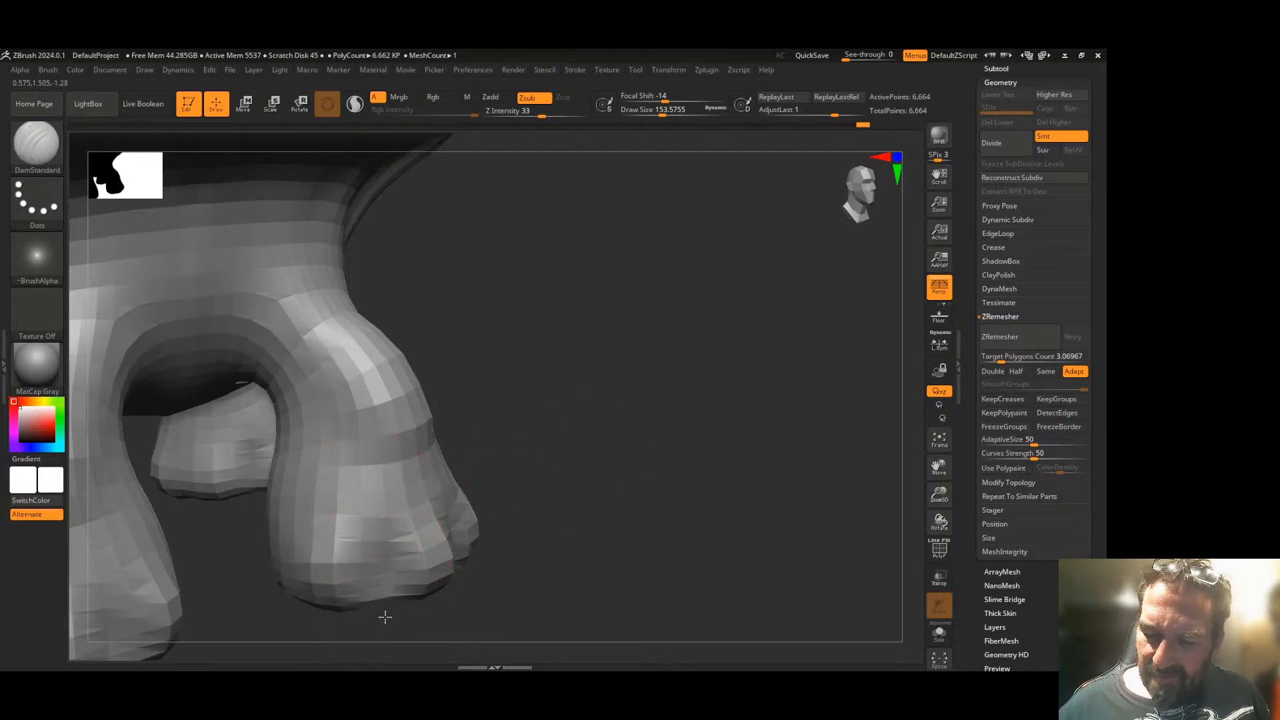
- Deepen the toe grooves on the remaining feet, working from beneath the body
mouse_move(526, 491)
mouse_down()
mouse_move(622, 457)
mouse_move(690, 394)
mouse_move(706, 418)
mouse_move(703, 443)
mouse_move(356, 503)
mouse_move(400, 437)
mouse_move(397, 465)
mouse_up()
mouse_move(560, 350)
mouse_down()
mouse_move(634, 343)
mouse_move(666, 280)
mouse_move(648, 351)
mouse_move(621, 349)
mouse_up()
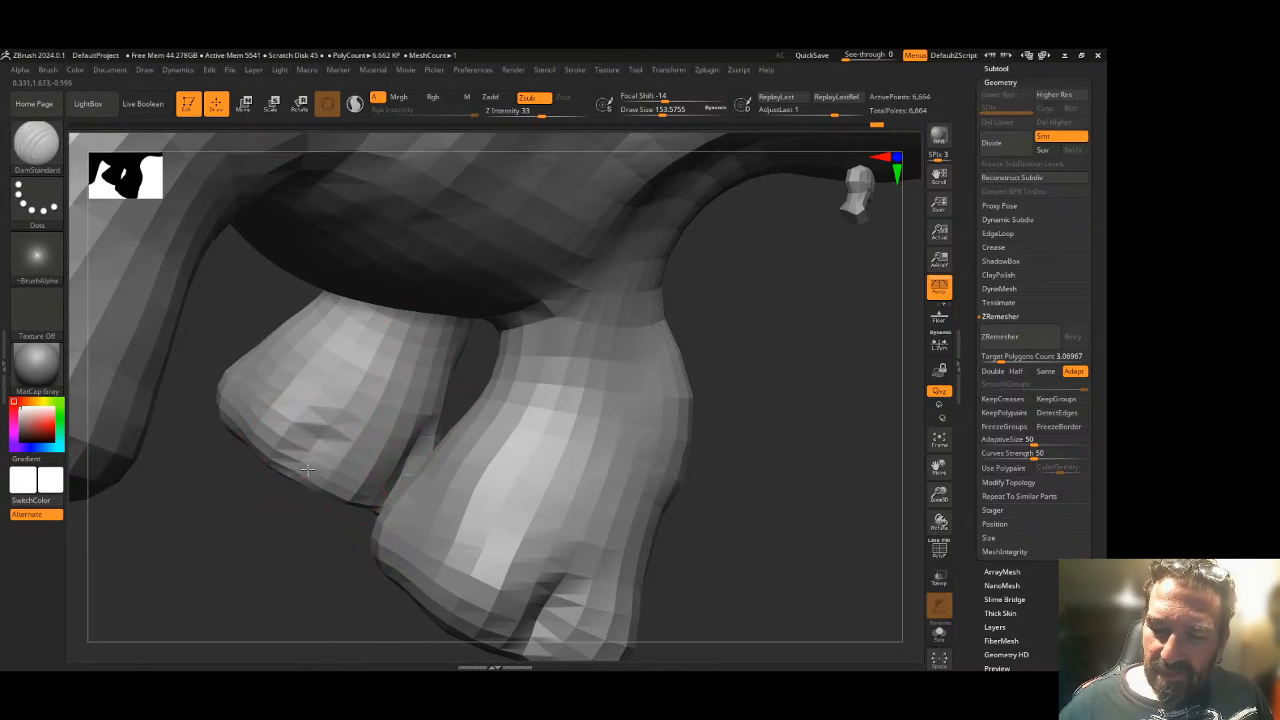
drag(304, 475, 316, 455)
drag(264, 553, 310, 545)
mouse_move(573, 501)
mouse_down()
mouse_move(662, 503)
mouse_move(638, 520)
mouse_move(639, 539)
mouse_move(576, 508)
mouse_move(606, 430)
mouse_up()
- Refine the toe separations with more DamStandard strokes from below, undoing the last stroke
drag(938, 494, 900, 459)
mouse_move(777, 493)
mouse_down()
mouse_move(742, 457)
mouse_move(768, 480)
mouse_move(733, 480)
mouse_up()
drag(433, 461, 434, 409)
drag(414, 492, 460, 527)
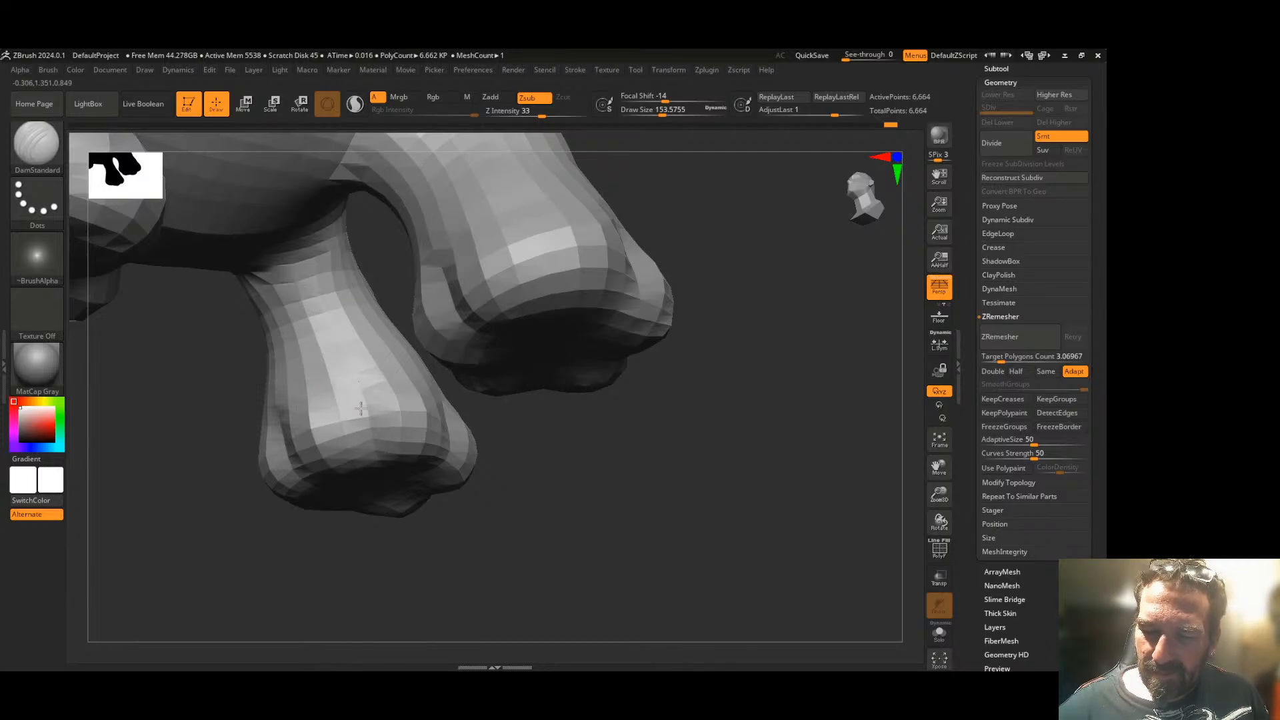
key(ctrl+z)
drag(594, 473, 656, 509)
click(436, 280)
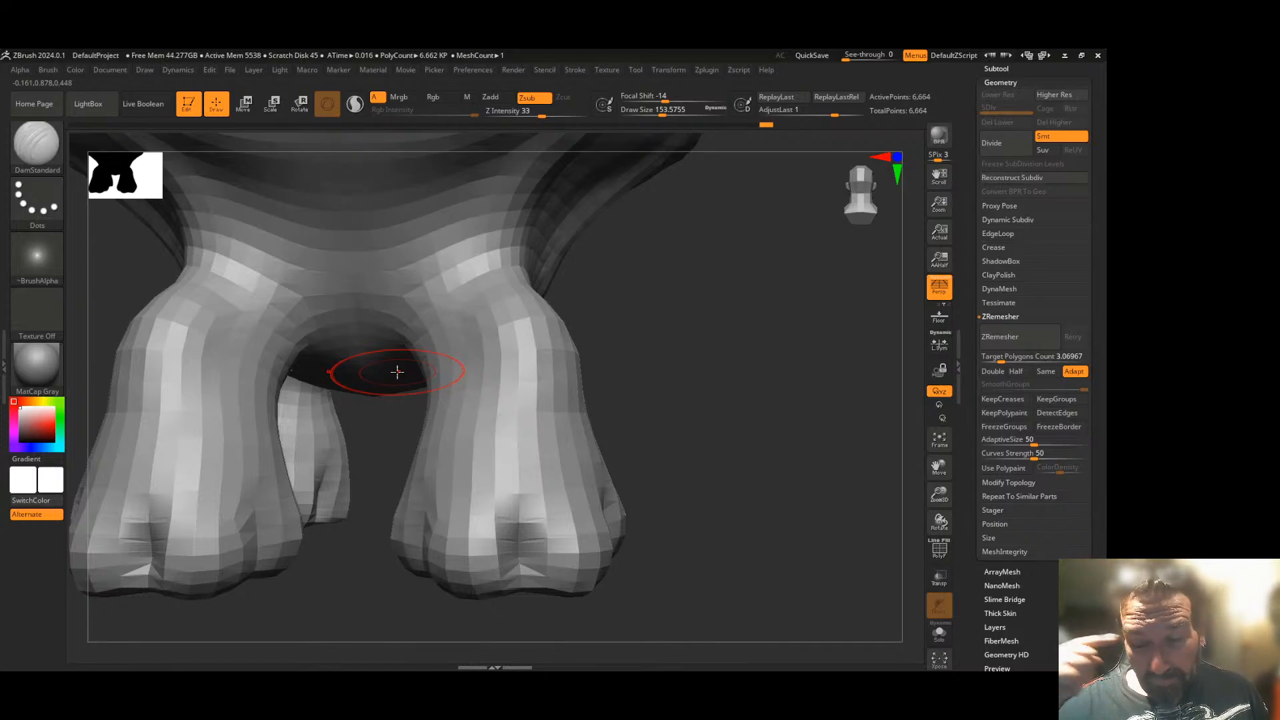
- Frame the whole creature and remesh it twice in a row with ZRemesher
click(949, 444)
drag(947, 495, 940, 478)
alt+drag(737, 501, 746, 438)
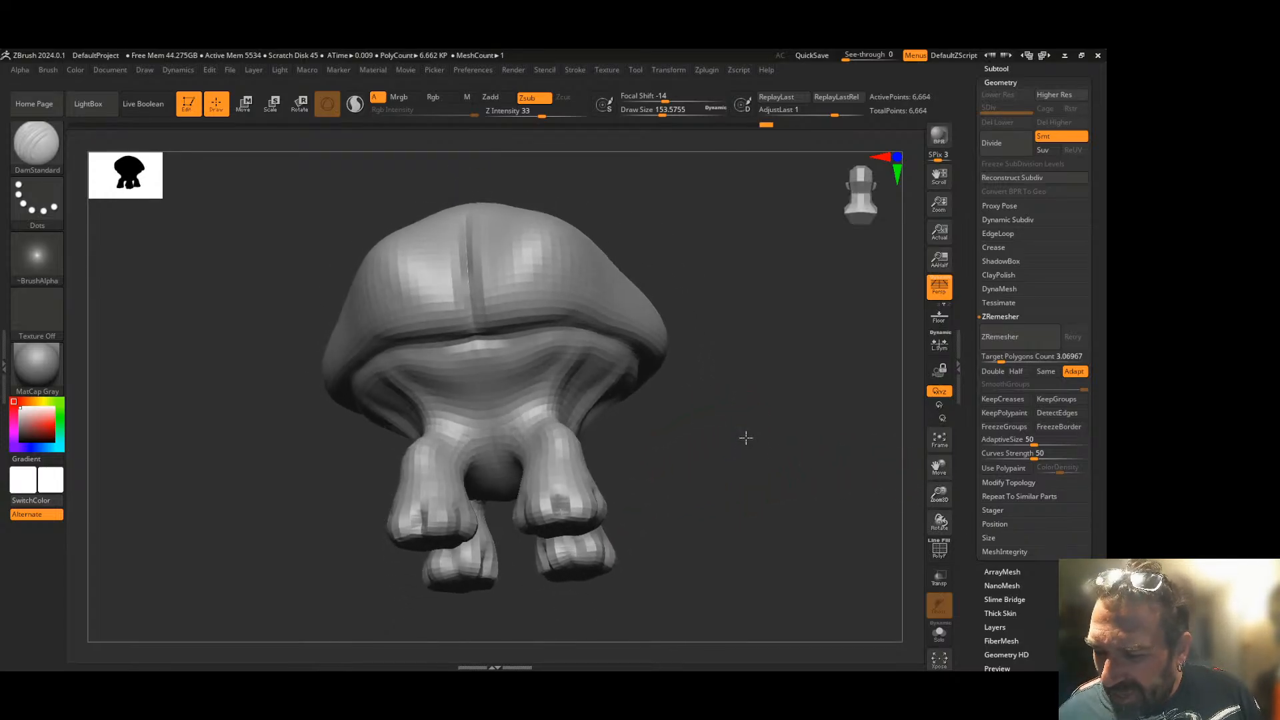
drag(650, 477, 727, 469)
click(1001, 338)
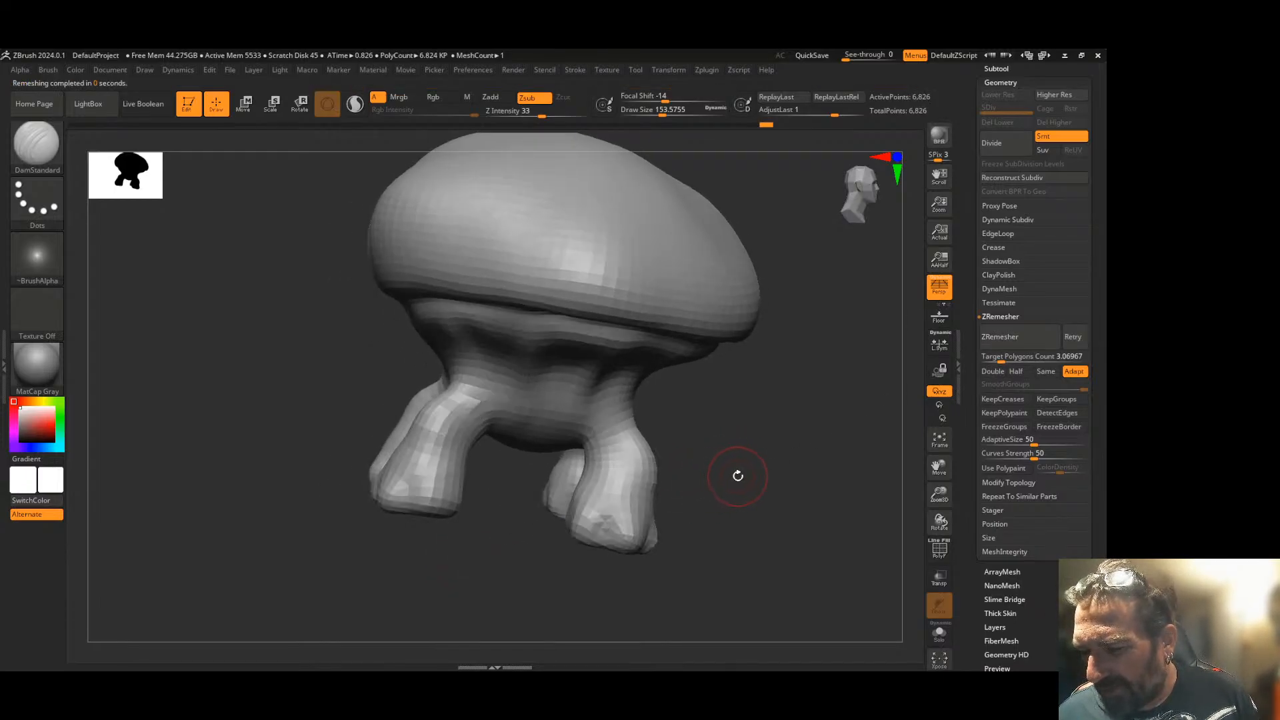
click(1011, 335)
mouse_move(760, 454)
mouse_down()
mouse_move(798, 480)
mouse_move(728, 474)
mouse_move(725, 462)
mouse_move(782, 440)
mouse_move(740, 438)
mouse_move(750, 471)
mouse_up()
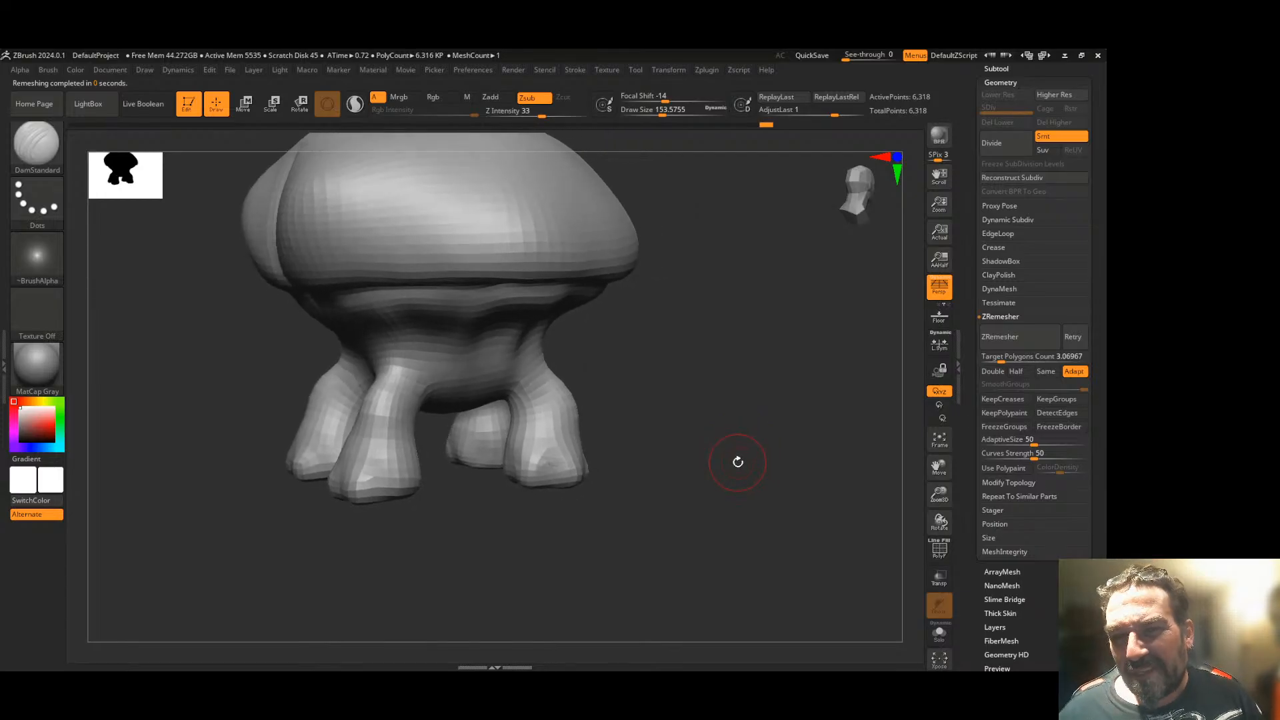
- Display the wireframe and examine the remeshed feet and the hollow beneath the dome
click(936, 551)
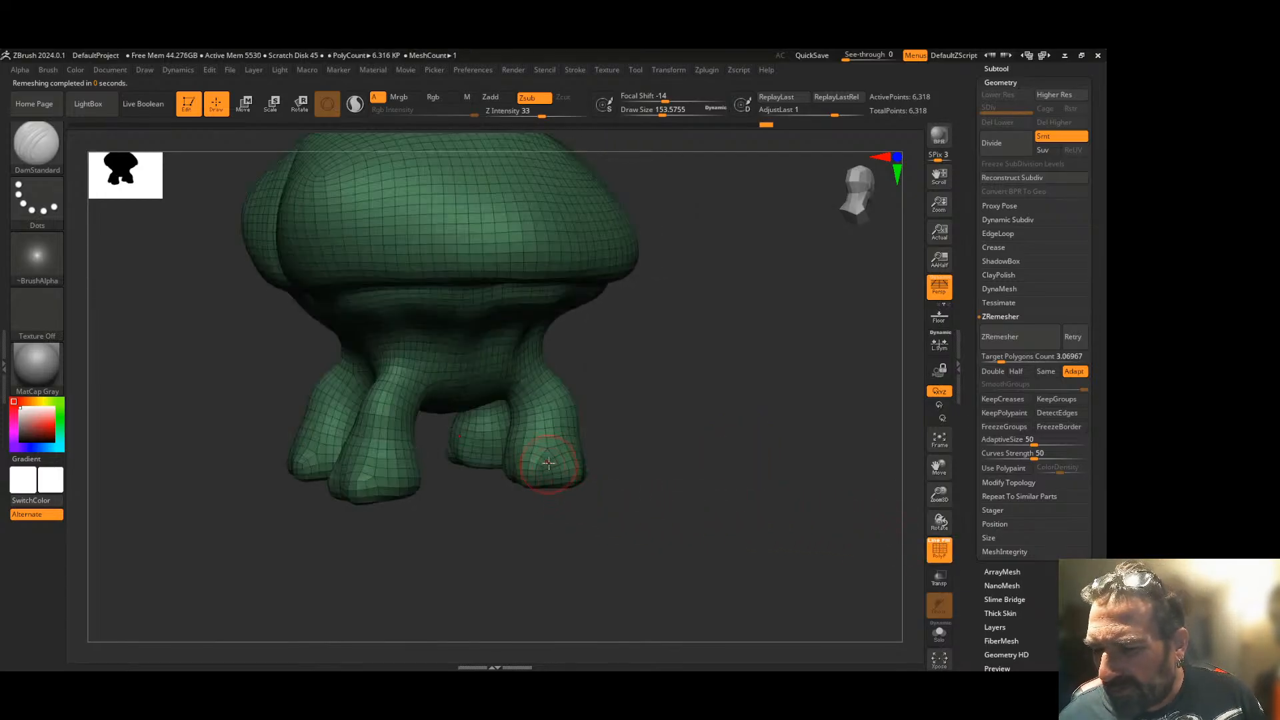
drag(424, 547, 469, 543)
drag(322, 511, 699, 442)
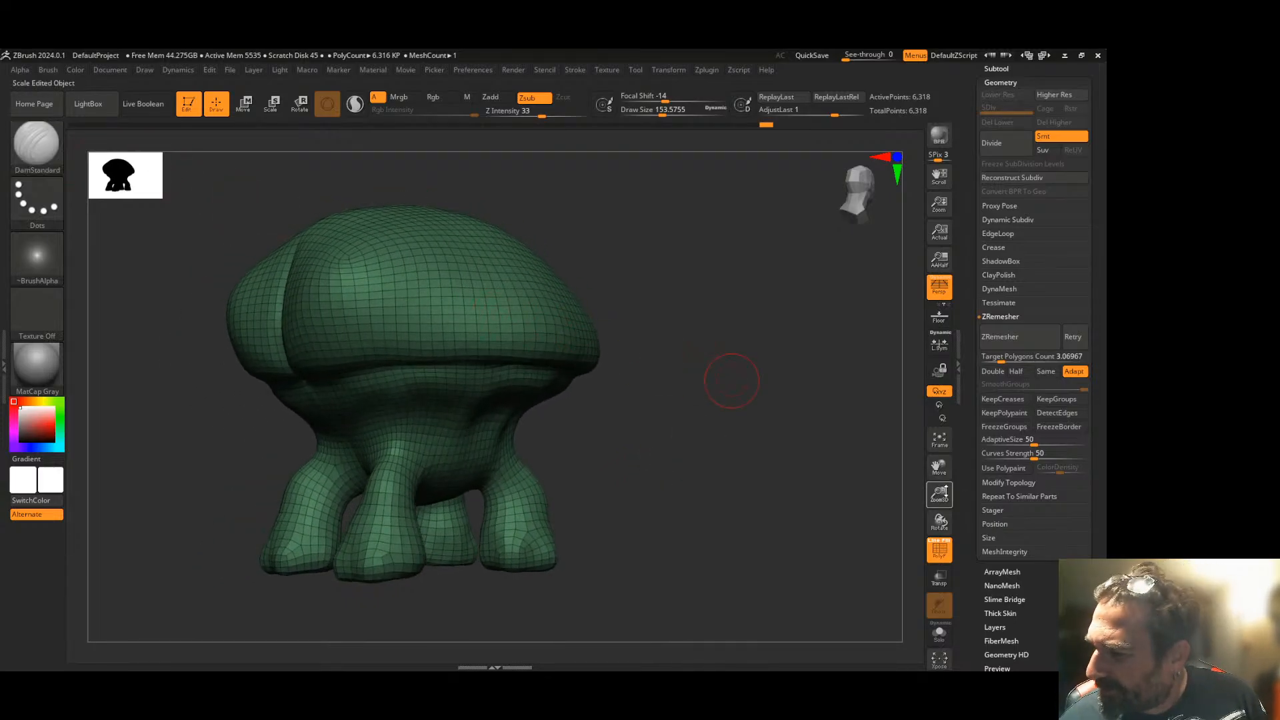
mouse_move(943, 497)
mouse_down()
mouse_move(878, 486)
mouse_move(589, 334)
mouse_move(601, 341)
mouse_move(593, 378)
mouse_up()
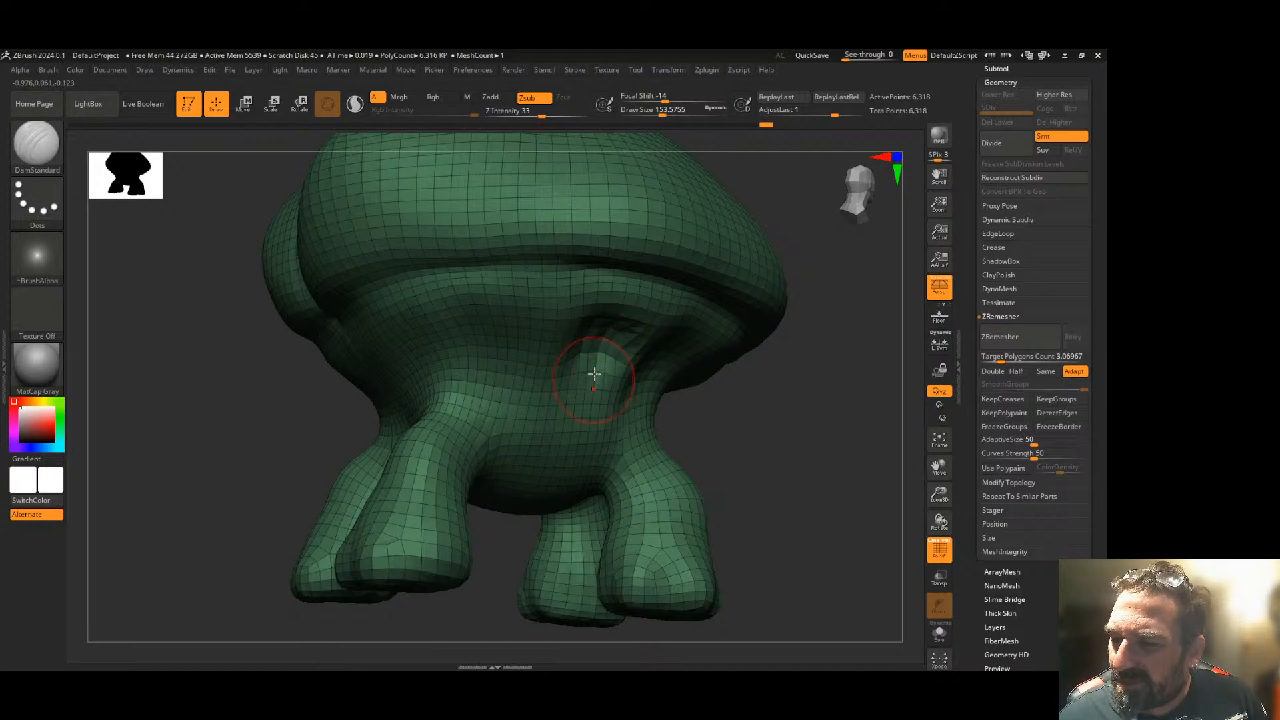
- Carve more recesses into the body just beneath the dome's rim with DamStandard, working around the tops of the legs
drag(724, 352, 751, 360)
drag(672, 354, 677, 361)
drag(495, 548, 543, 551)
mouse_move(551, 323)
mouse_down()
mouse_move(520, 332)
mouse_move(560, 313)
mouse_up()
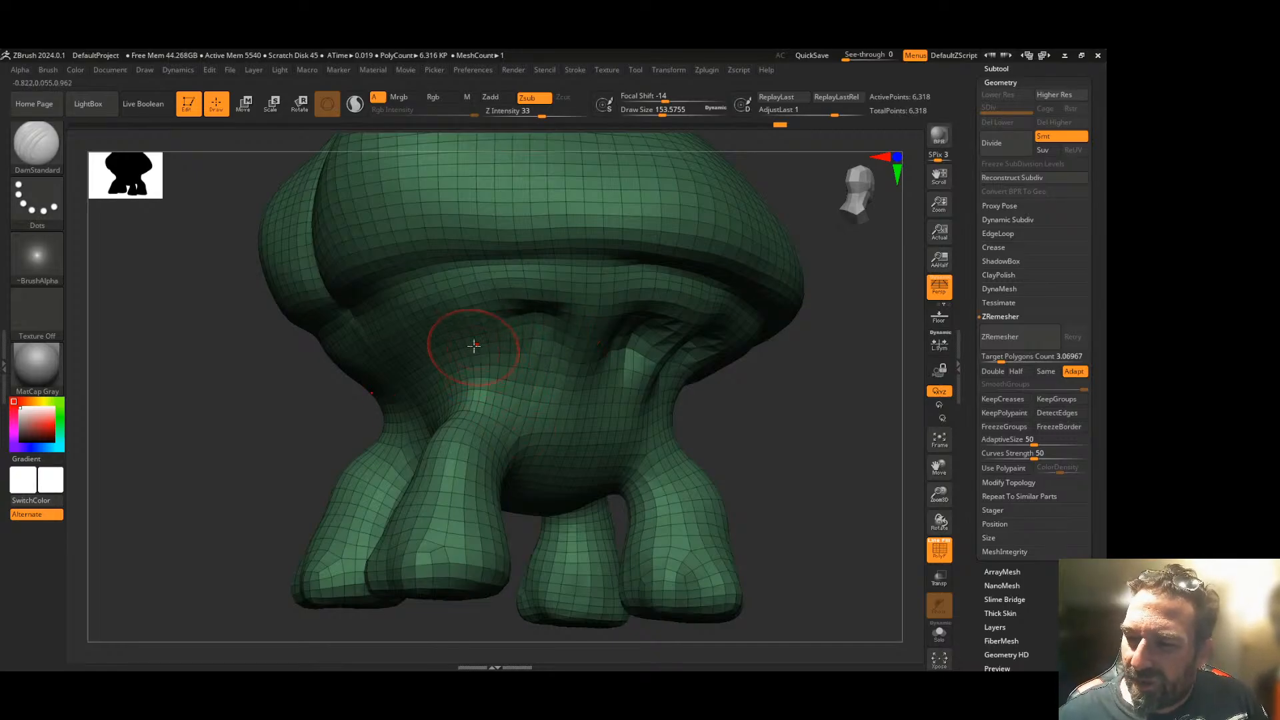
drag(217, 445, 296, 374)
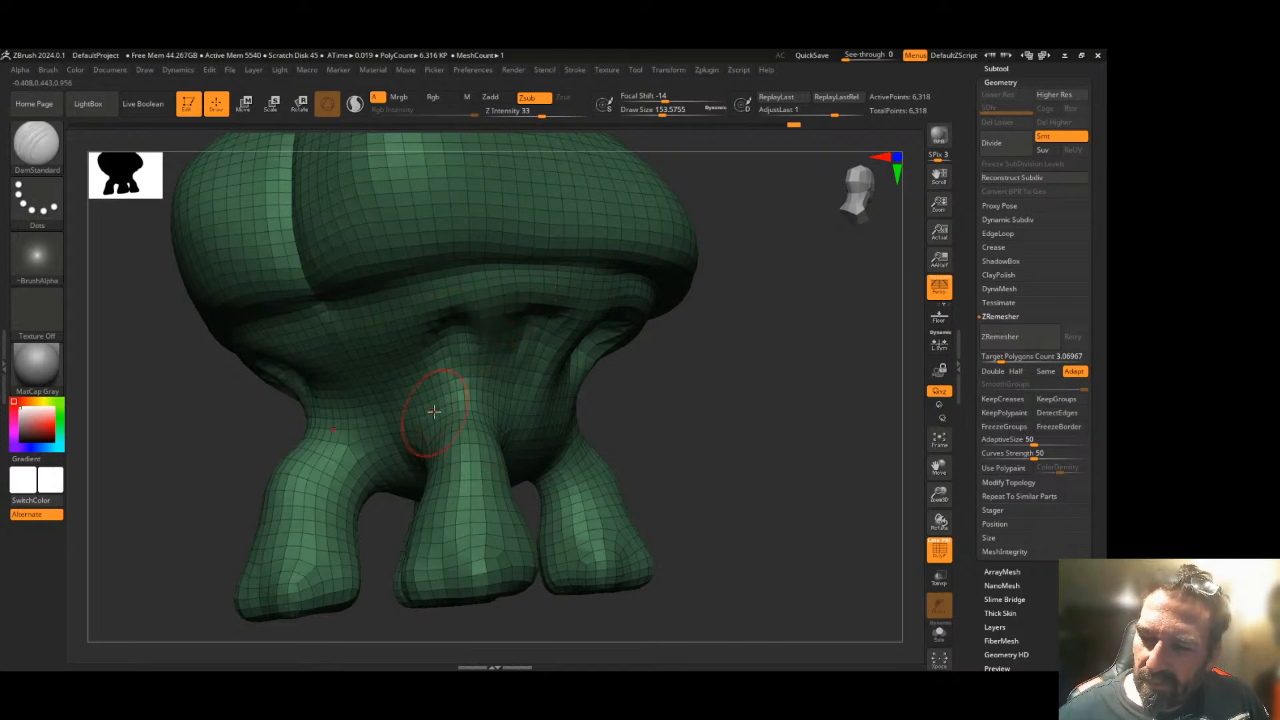
drag(706, 348, 654, 456)
mouse_move(554, 567)
mouse_down()
mouse_move(571, 554)
mouse_move(539, 537)
mouse_move(600, 400)
mouse_move(660, 340)
mouse_move(634, 326)
mouse_up()
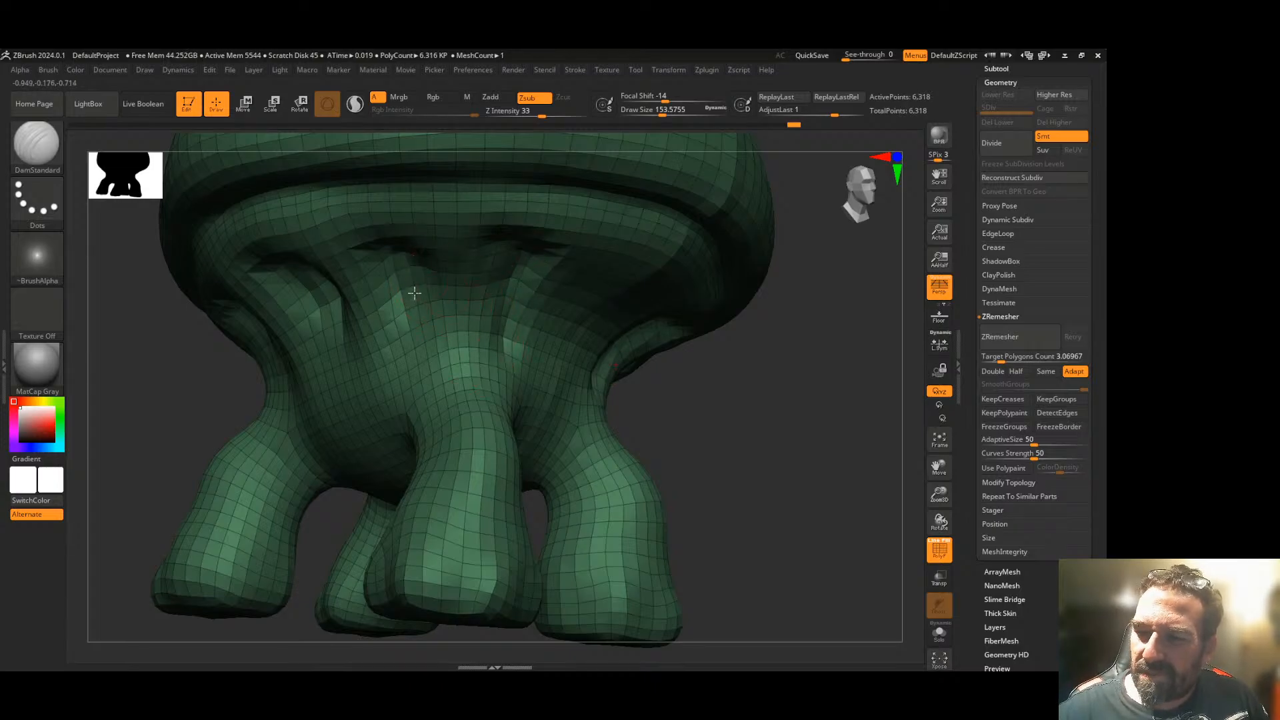
drag(640, 363, 749, 379)
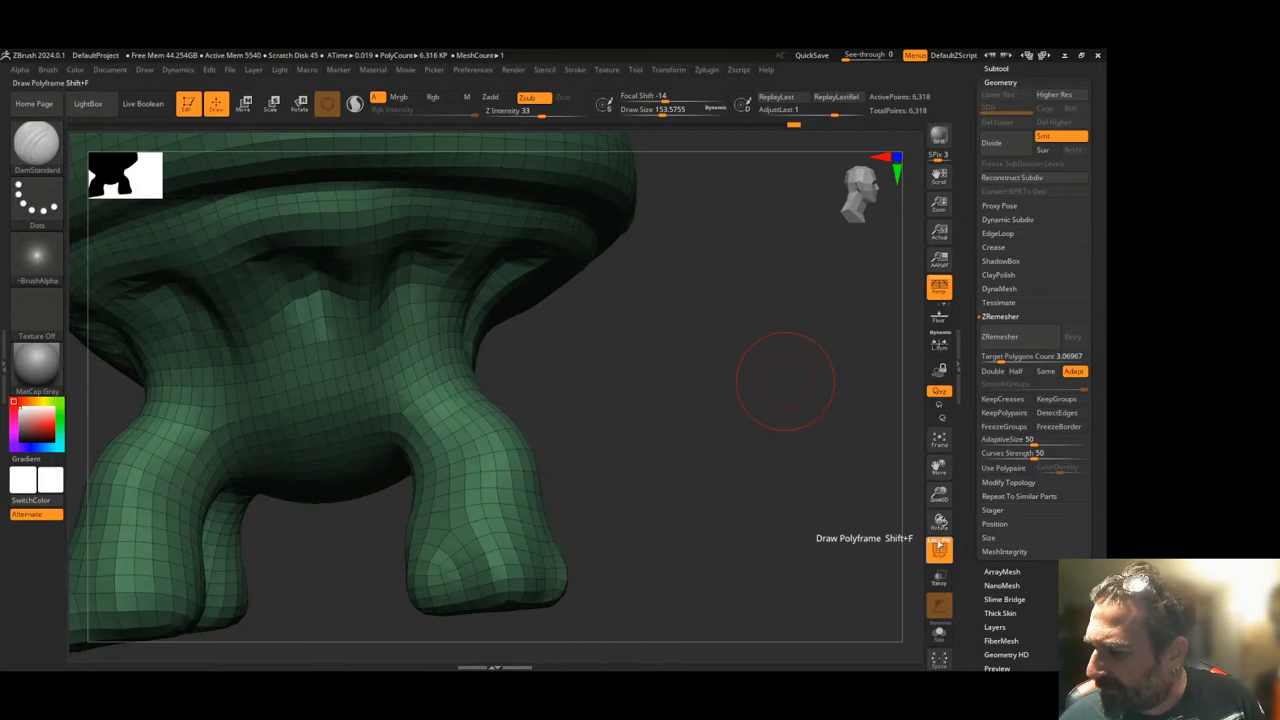
- Remesh the creature twice with ZRemesher and turn off the wireframe display
click(1001, 338)
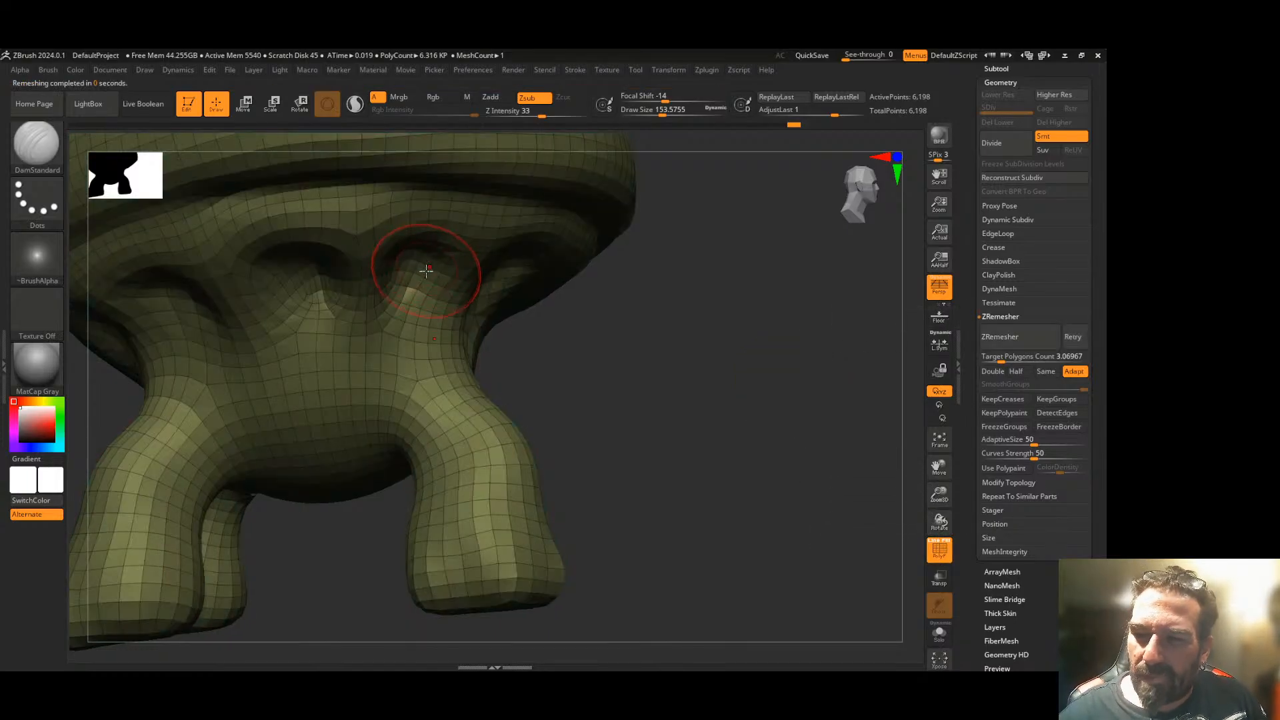
drag(693, 416, 554, 349)
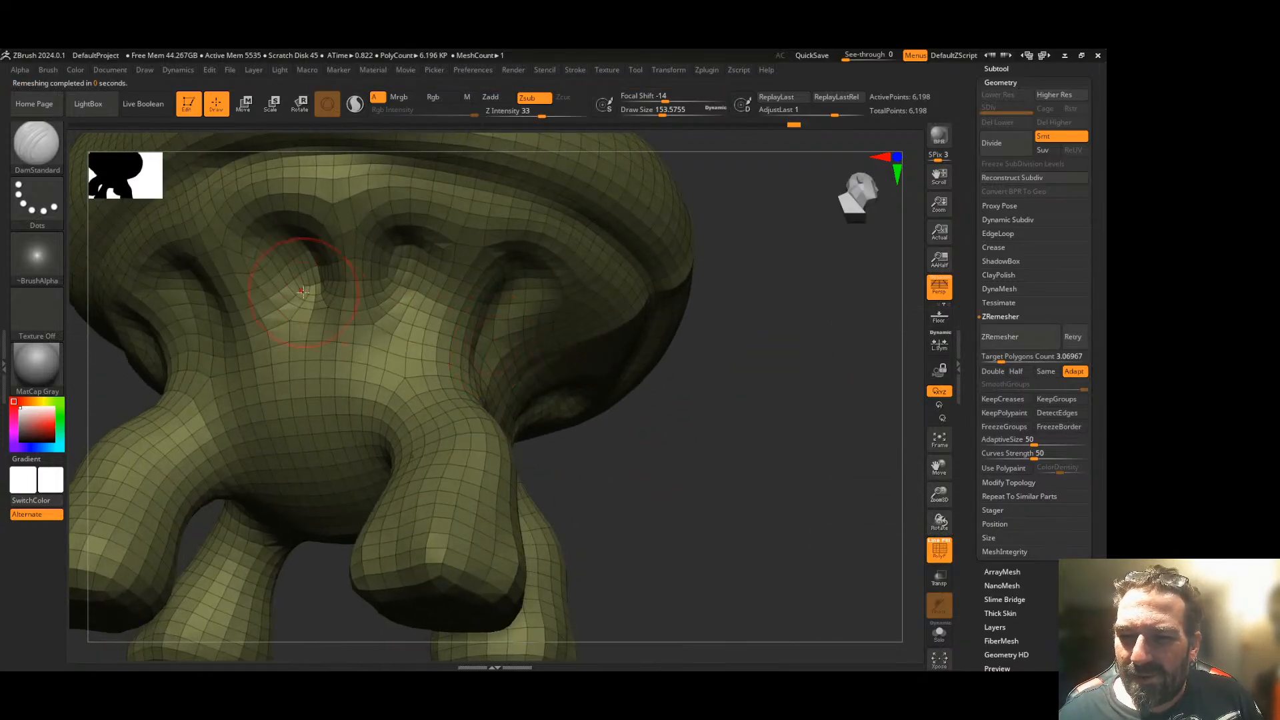
drag(495, 265, 828, 374)
click(1001, 337)
drag(686, 403, 742, 430)
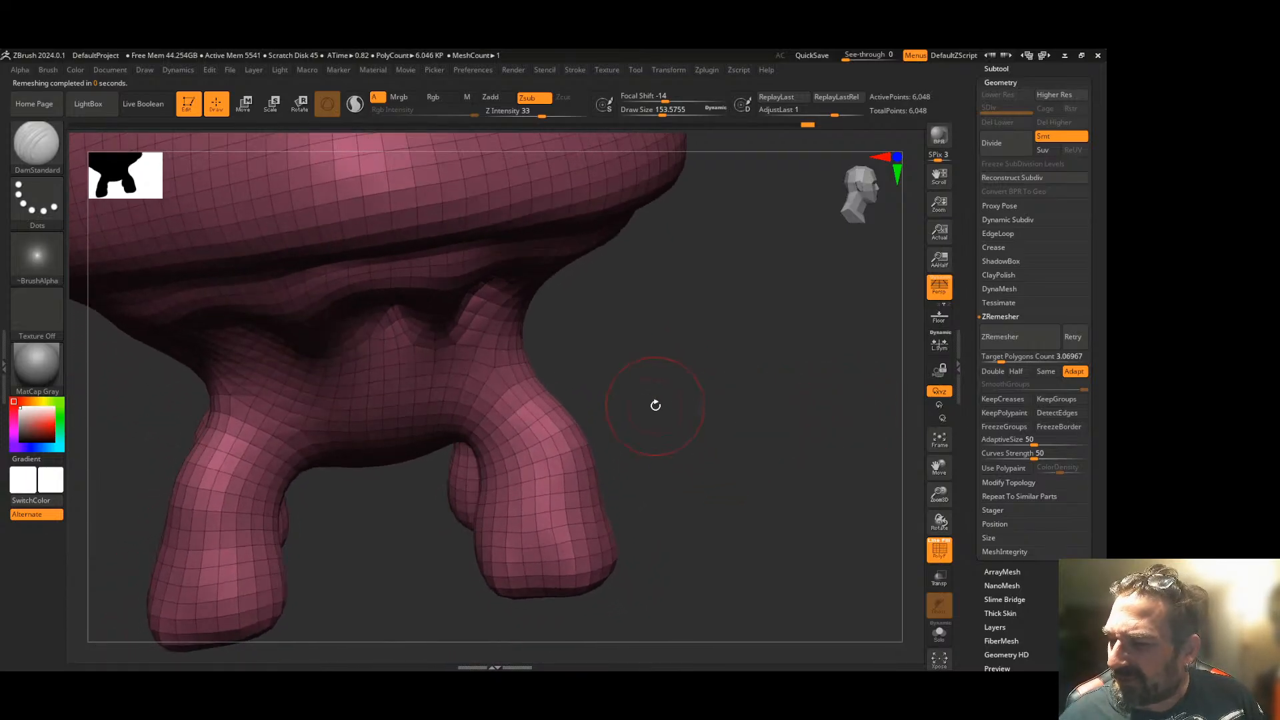
click(941, 550)
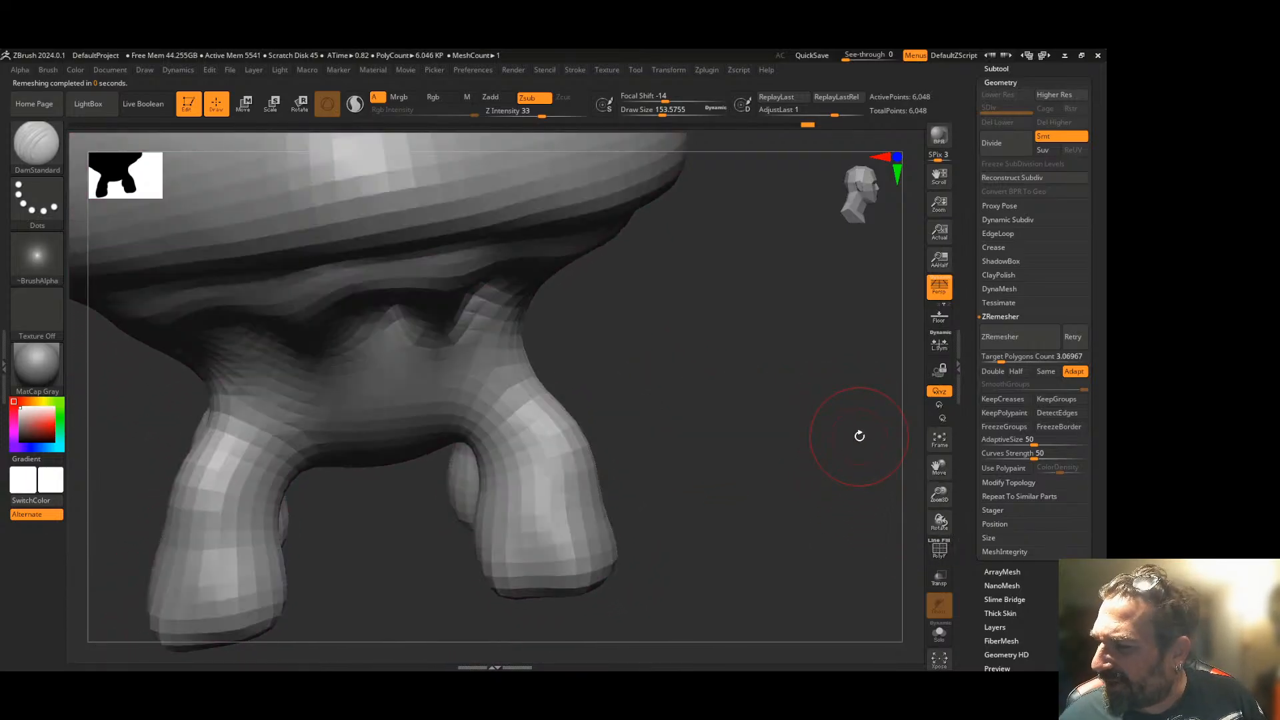
- Sharpen the crease and recesses beneath the dome's split end, and remesh the model with ZRemesher
click(940, 439)
key(shift)
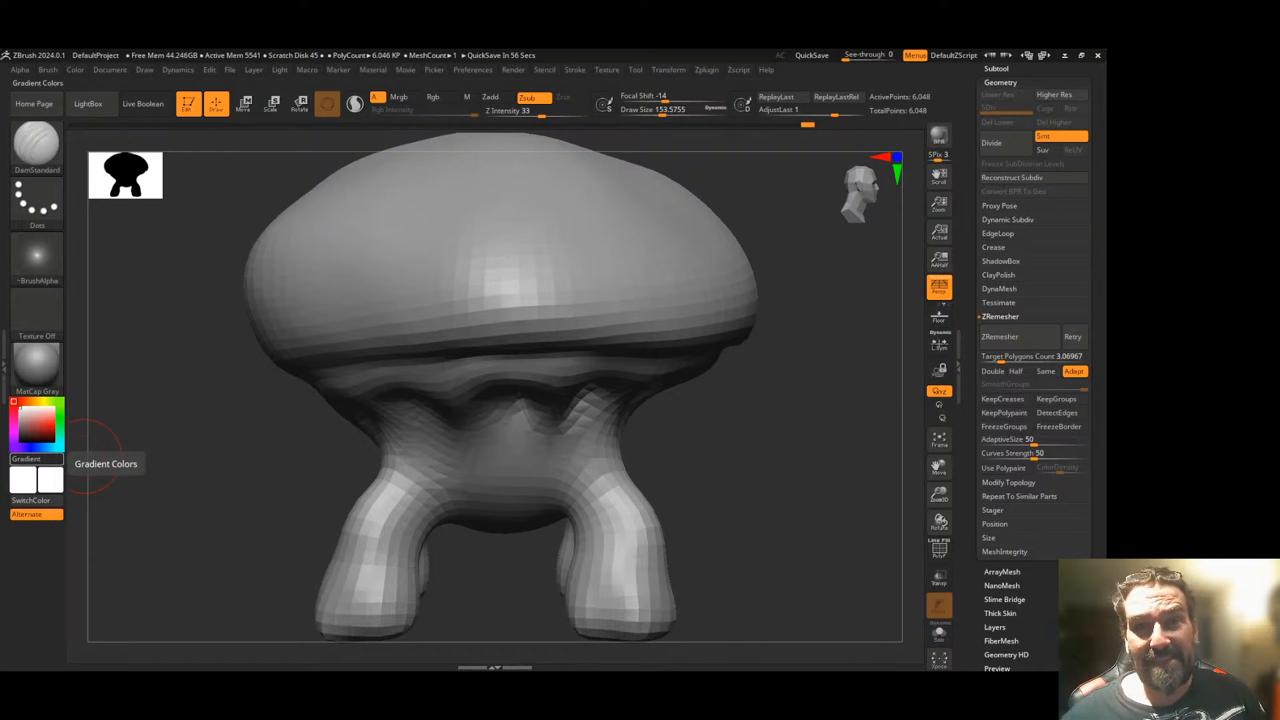
drag(746, 423, 777, 413)
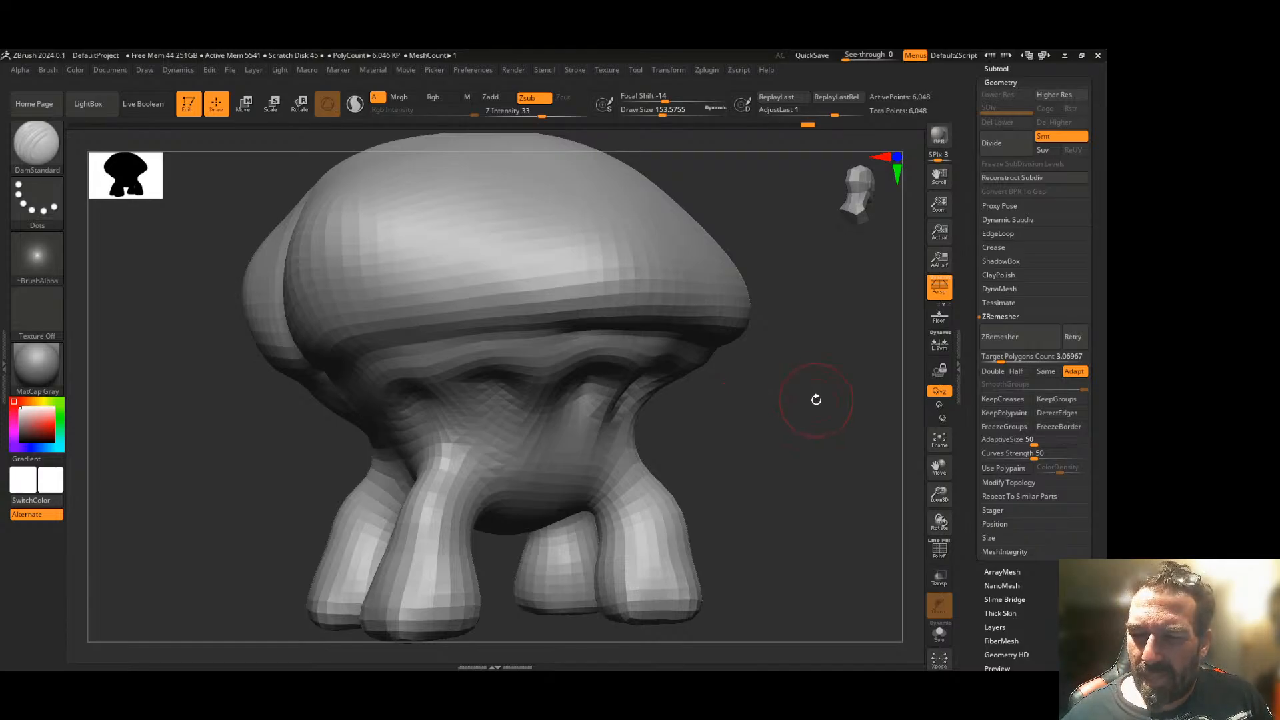
drag(814, 398, 723, 377)
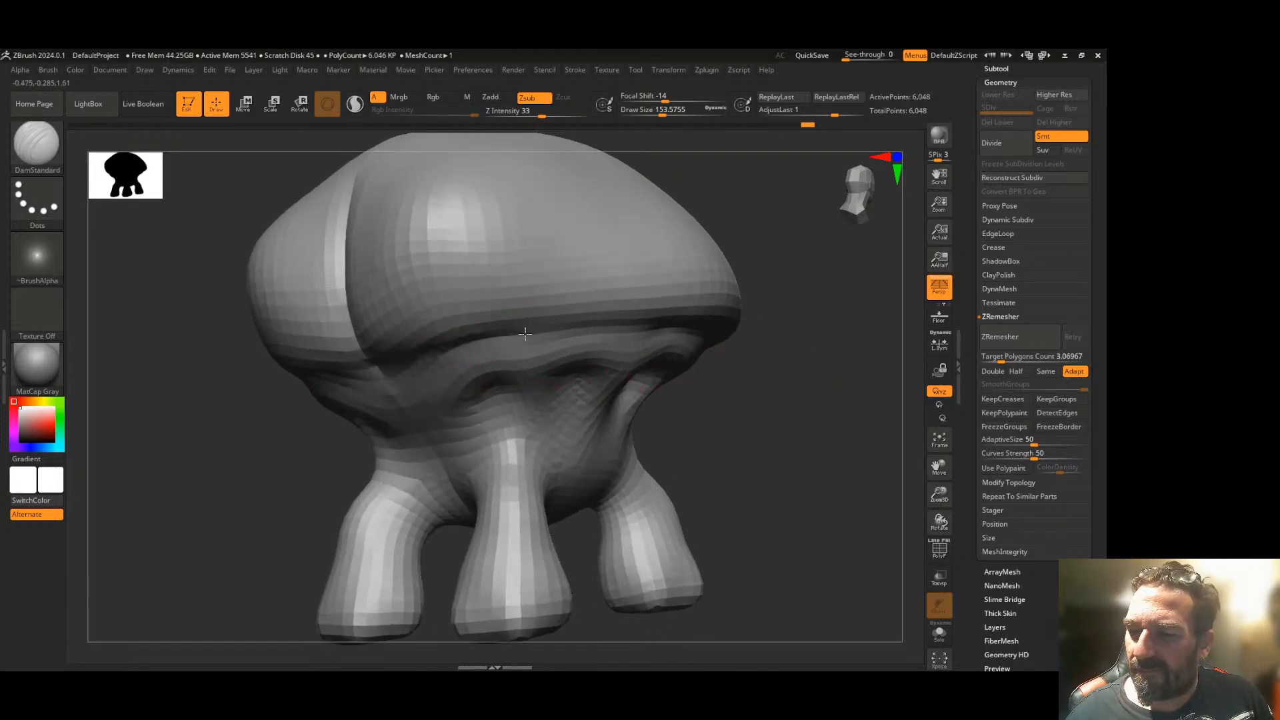
drag(389, 365, 600, 328)
mouse_move(503, 342)
mouse_down()
mouse_move(705, 329)
mouse_move(809, 374)
mouse_move(829, 366)
mouse_move(544, 381)
mouse_up()
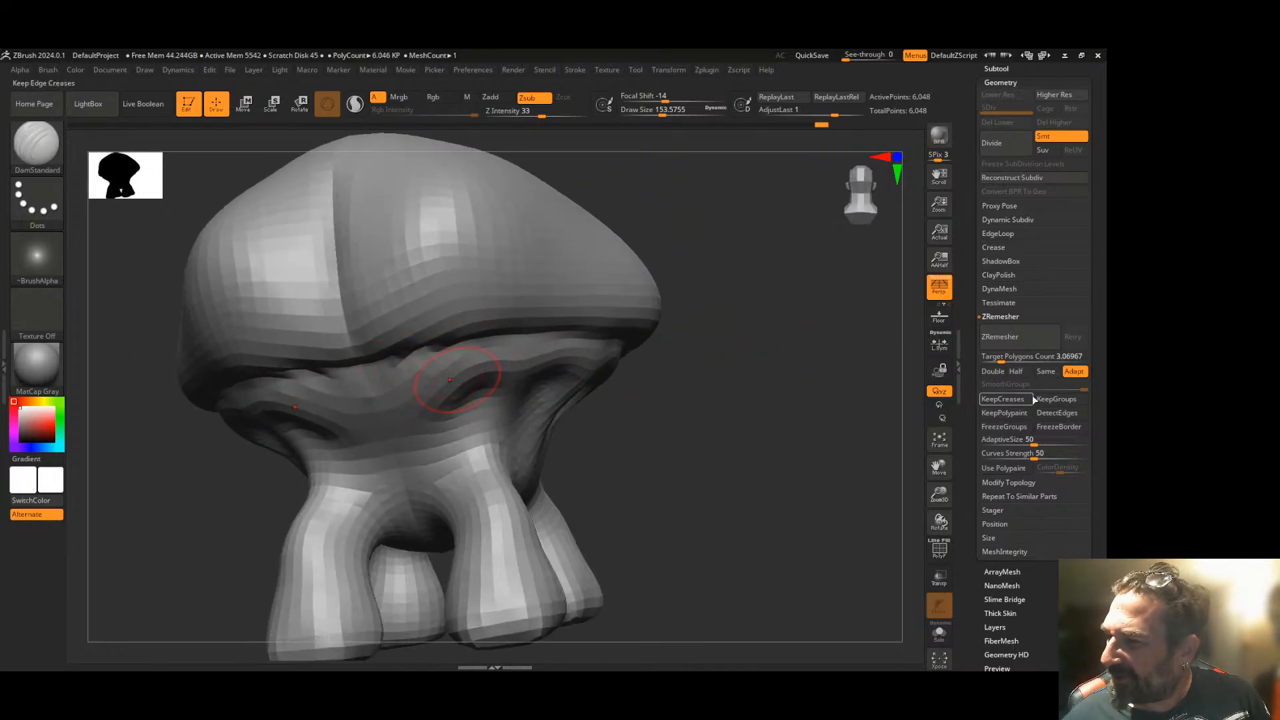
click(1008, 339)
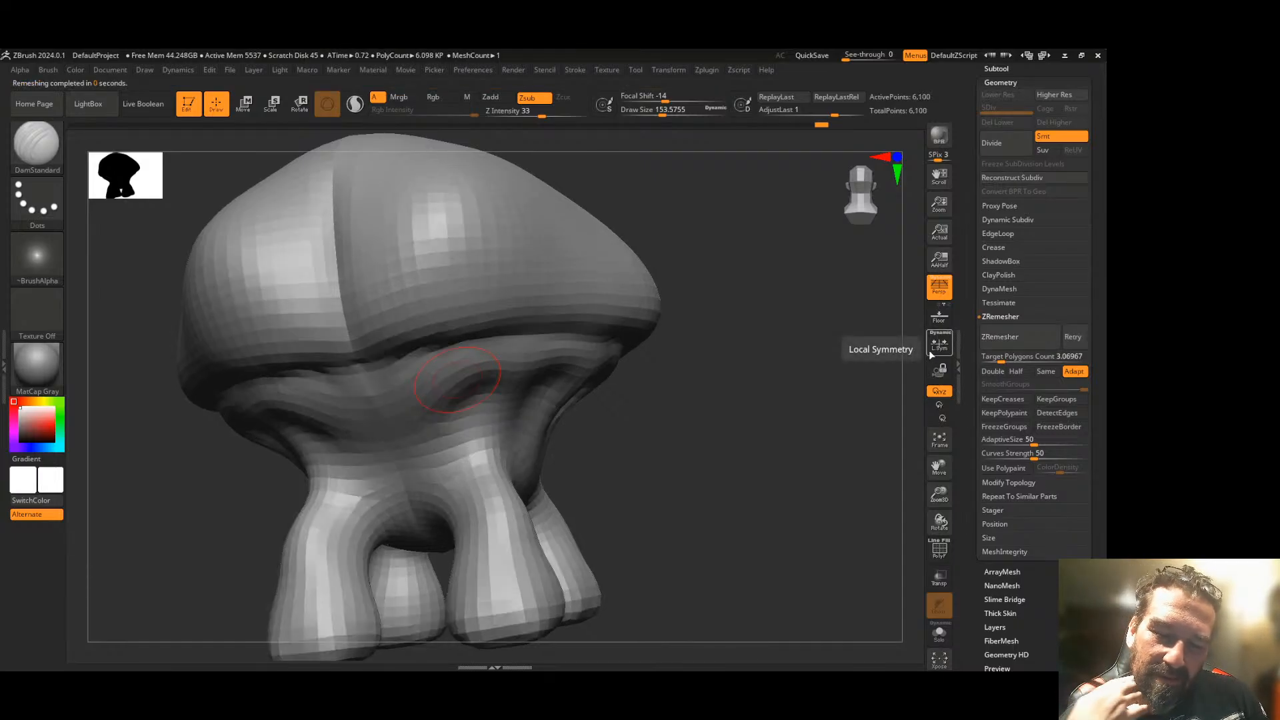
- Subdivide the remeshed creature once to reach subdivision level 2
drag(714, 425, 587, 424)
drag(847, 428, 723, 435)
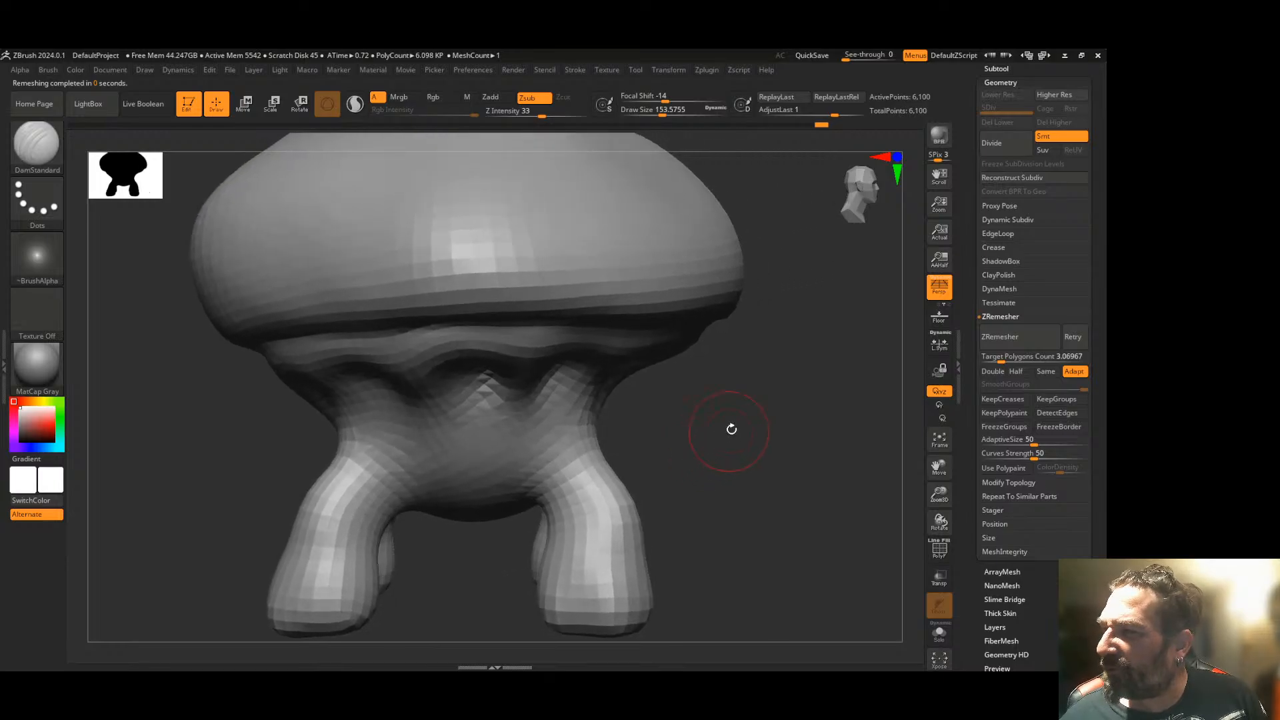
click(1003, 144)
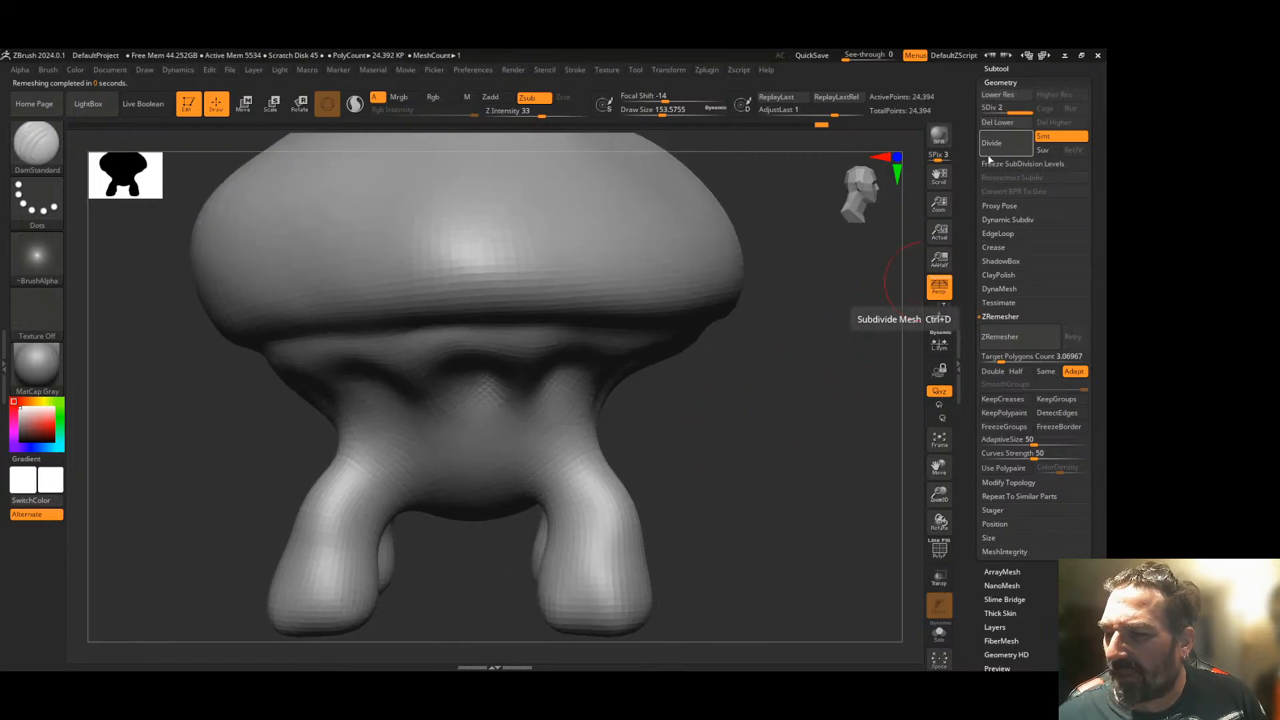
click(944, 553)
click(943, 546)
drag(758, 489, 848, 407)
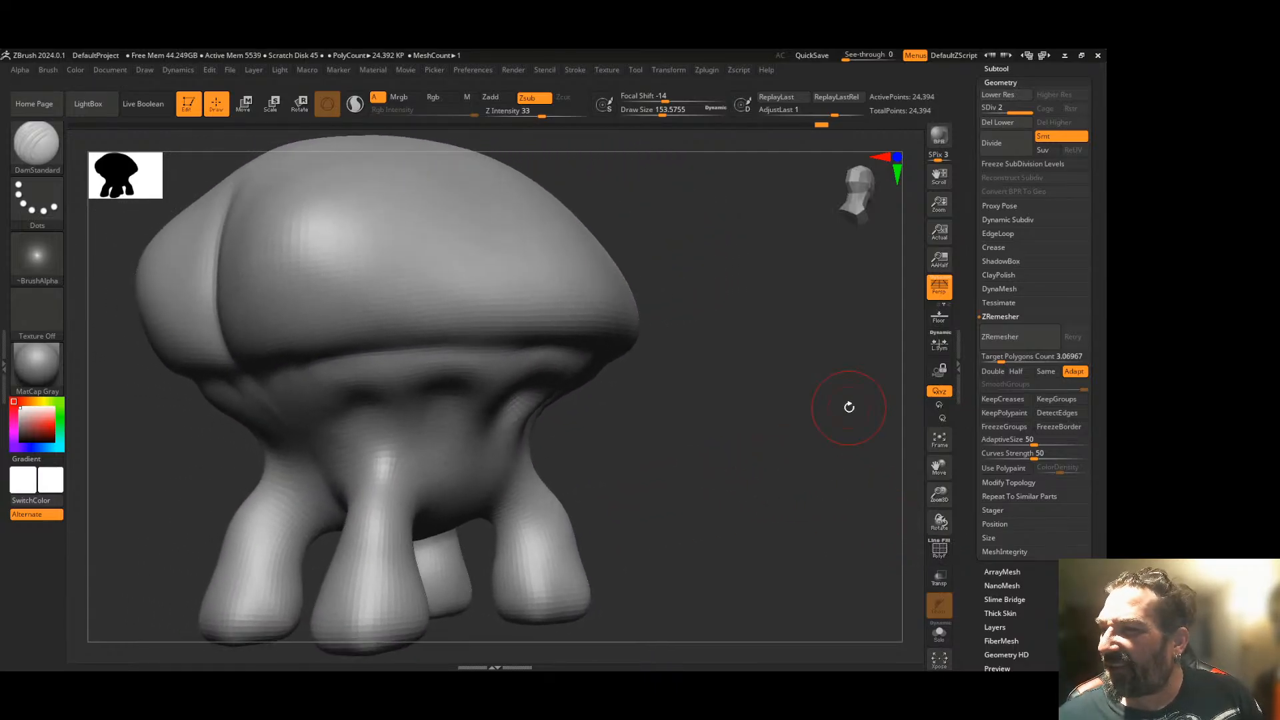
click(993, 110)
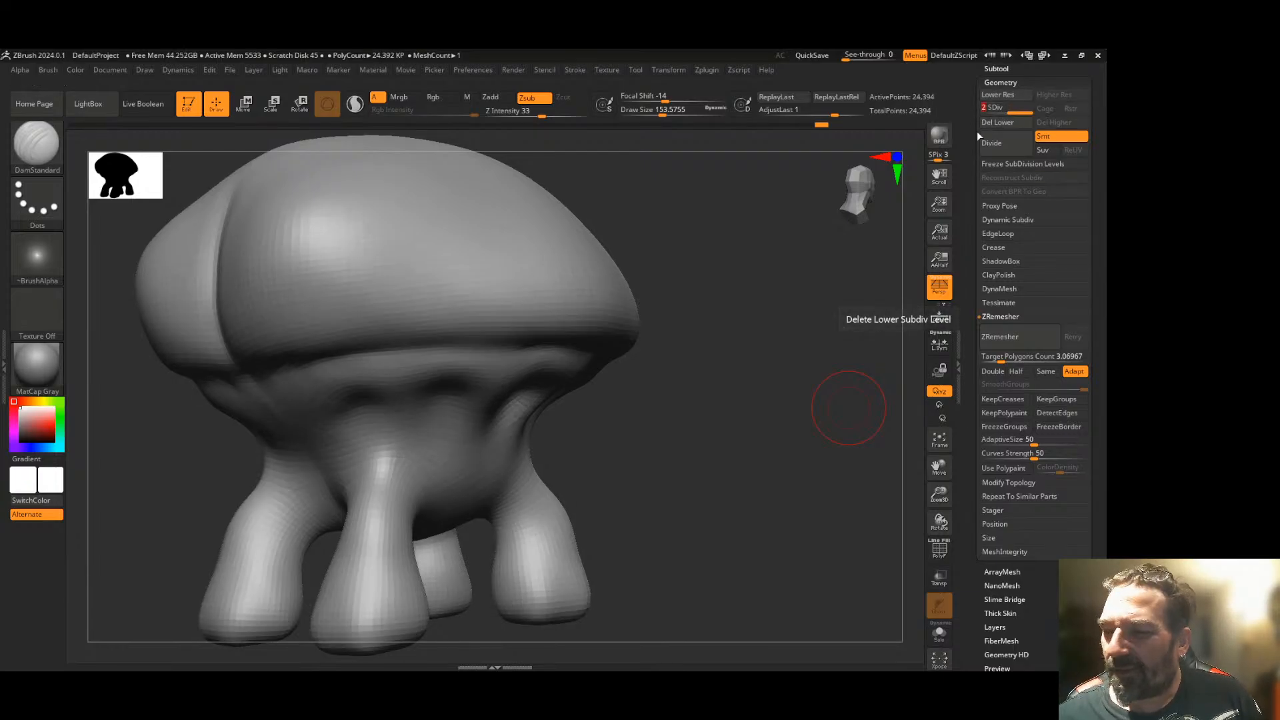
key(d)
- Deepen the crease where the dome's rim meets the underside, following it around the body
drag(722, 401, 749, 414)
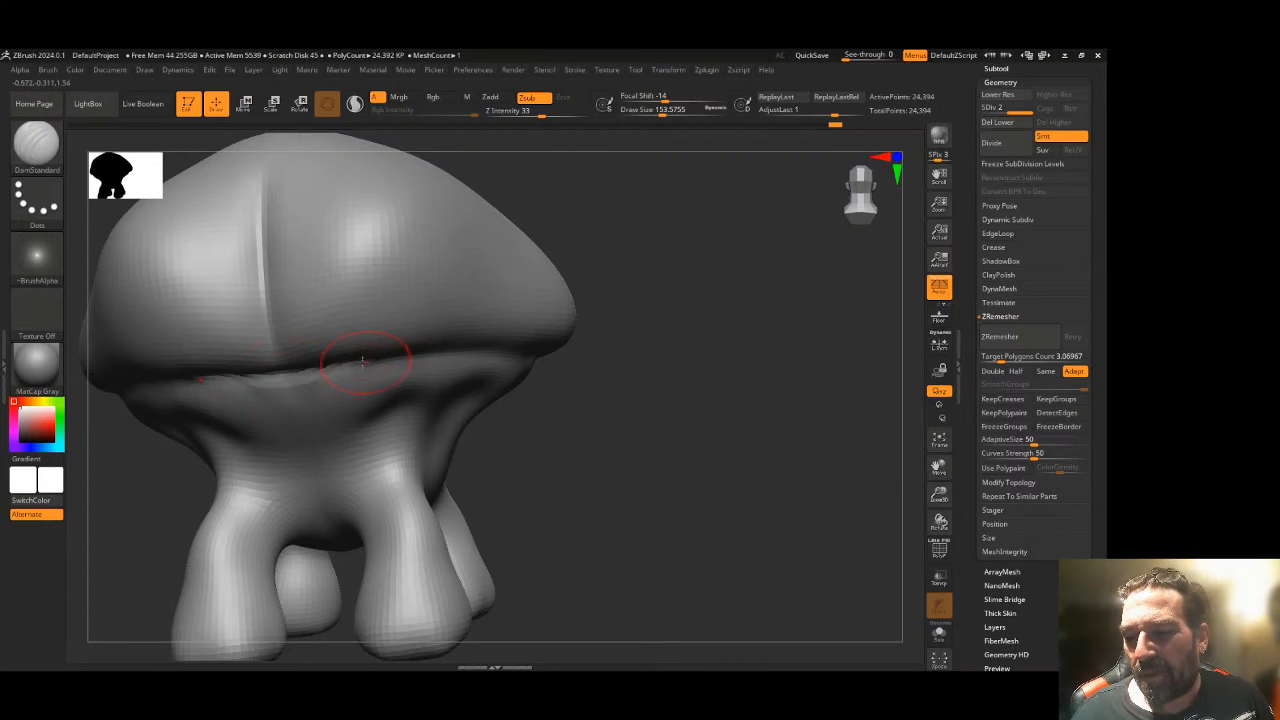
drag(664, 352, 597, 348)
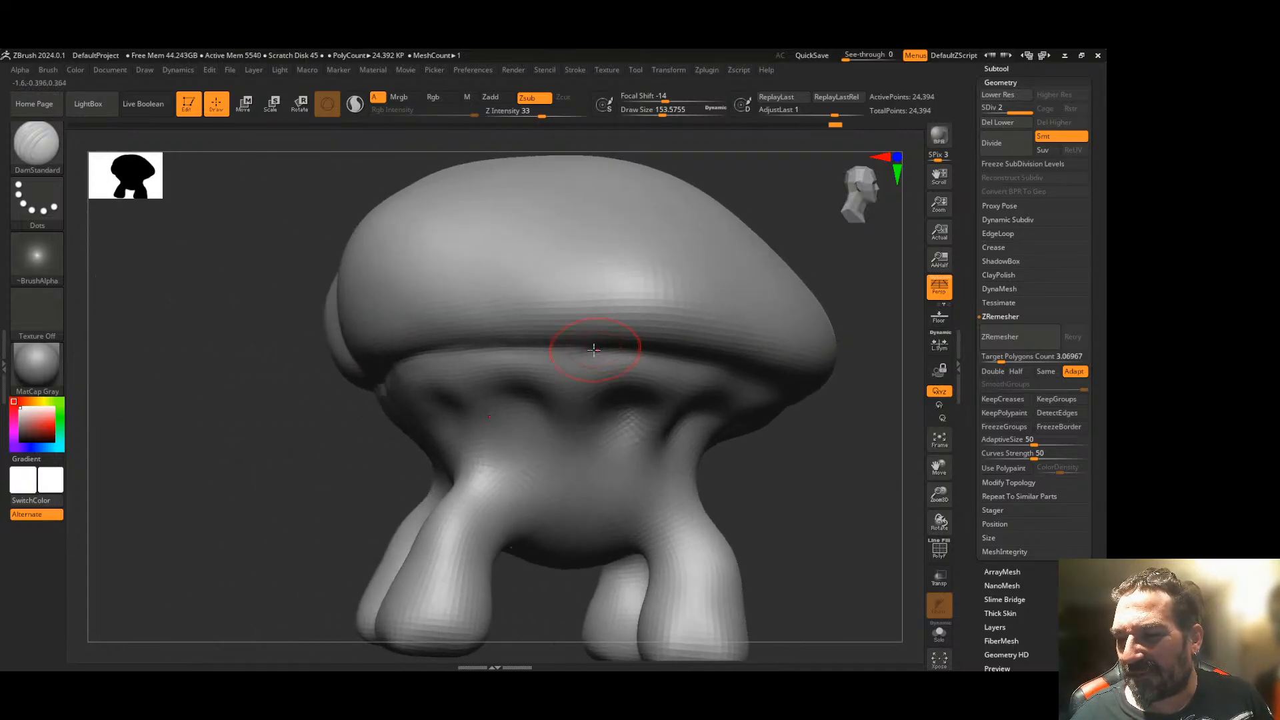
mouse_move(826, 438)
mouse_down()
mouse_move(643, 407)
mouse_move(677, 391)
mouse_move(660, 390)
mouse_up()
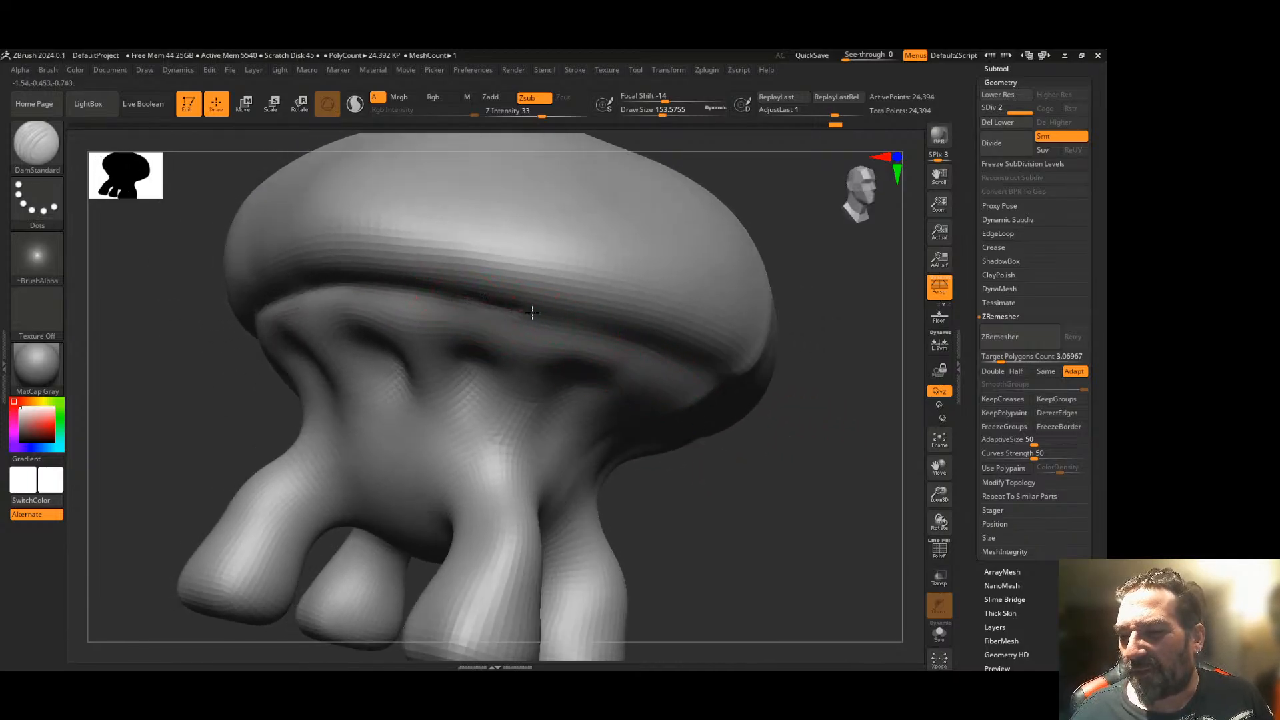
mouse_move(762, 420)
mouse_down()
mouse_move(771, 440)
mouse_move(774, 401)
mouse_move(609, 324)
mouse_up()
drag(757, 383, 797, 421)
- Deepen the row of recesses under the rim beside the legs and smooth the edge of one recess
drag(289, 411, 364, 407)
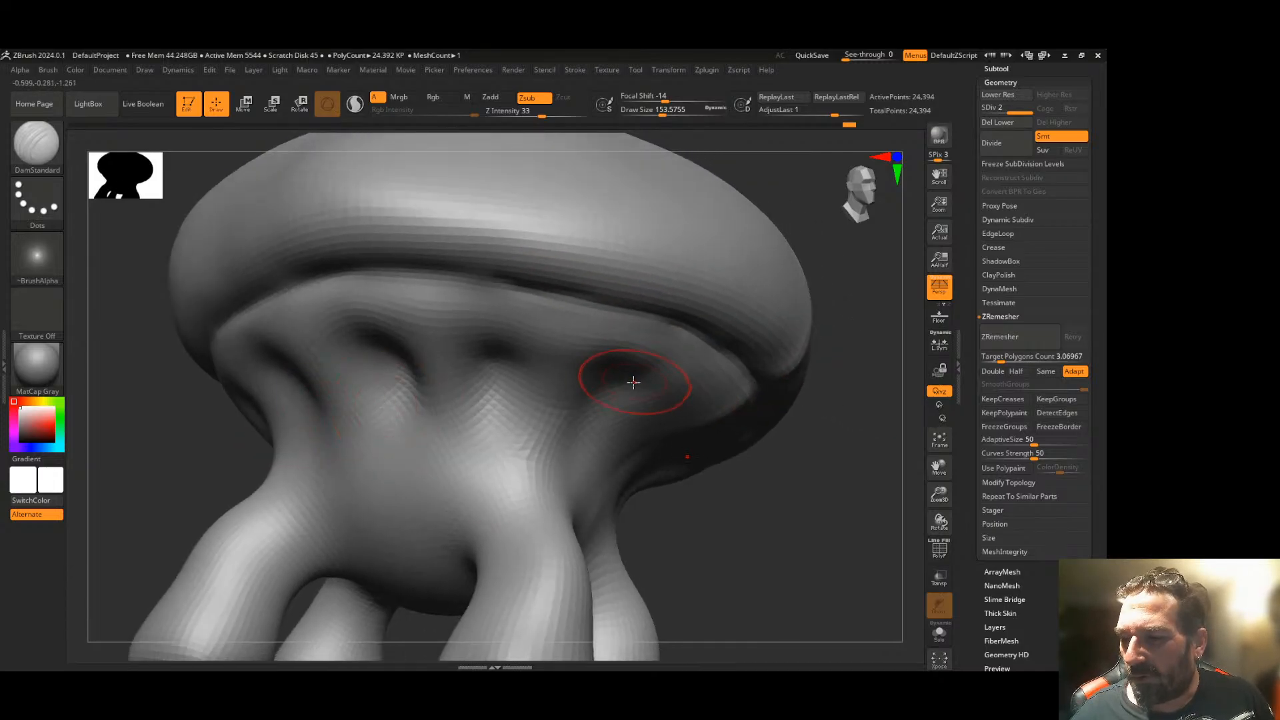
mouse_move(601, 383)
mouse_down()
mouse_move(626, 374)
mouse_move(612, 390)
mouse_move(604, 382)
mouse_move(608, 398)
mouse_move(582, 432)
mouse_up()
mouse_move(514, 377)
mouse_down()
mouse_move(509, 351)
mouse_move(489, 360)
mouse_move(498, 374)
mouse_move(511, 355)
mouse_move(500, 374)
mouse_move(522, 367)
mouse_up()
shift+drag(628, 374, 614, 406)
drag(766, 435, 825, 446)
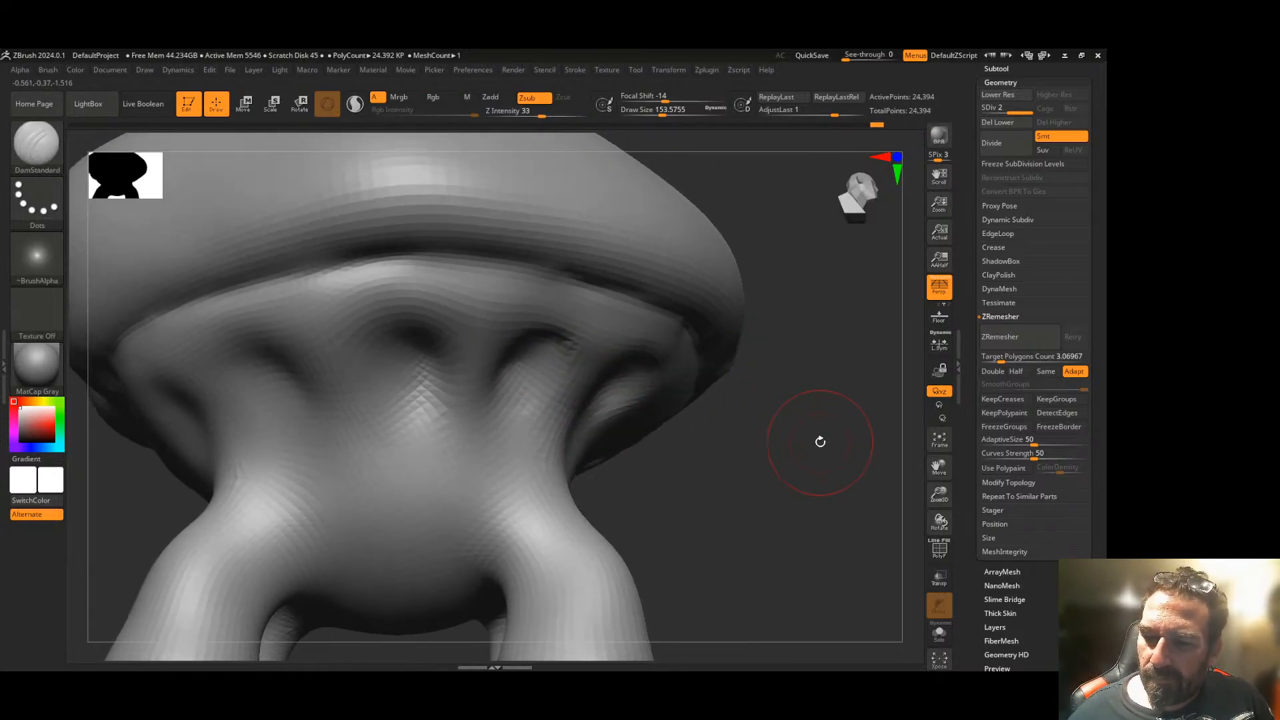
- Hollow out the middle recess under the rim into a deeper vertical socket with repeated DamStandard strokes
mouse_move(399, 369)
mouse_down()
mouse_move(414, 334)
mouse_move(424, 348)
mouse_move(427, 338)
mouse_move(402, 378)
mouse_up()
drag(416, 328, 425, 403)
mouse_move(730, 440)
mouse_down()
mouse_move(683, 423)
mouse_move(751, 429)
mouse_move(662, 380)
mouse_up()
mouse_move(425, 338)
mouse_down()
mouse_move(415, 372)
mouse_move(438, 387)
mouse_move(421, 417)
mouse_move(422, 403)
mouse_move(450, 420)
mouse_up()
drag(436, 363, 429, 386)
- Cut the remaining recesses around the underside into deep elongated sockets, working from below
drag(727, 424, 787, 417)
drag(697, 382, 624, 335)
mouse_move(315, 353)
mouse_down()
mouse_move(294, 407)
mouse_move(326, 408)
mouse_move(309, 427)
mouse_up()
mouse_move(310, 380)
mouse_down()
mouse_move(299, 440)
mouse_move(313, 443)
mouse_up()
mouse_move(334, 400)
mouse_down()
mouse_move(323, 450)
mouse_move(322, 438)
mouse_up()
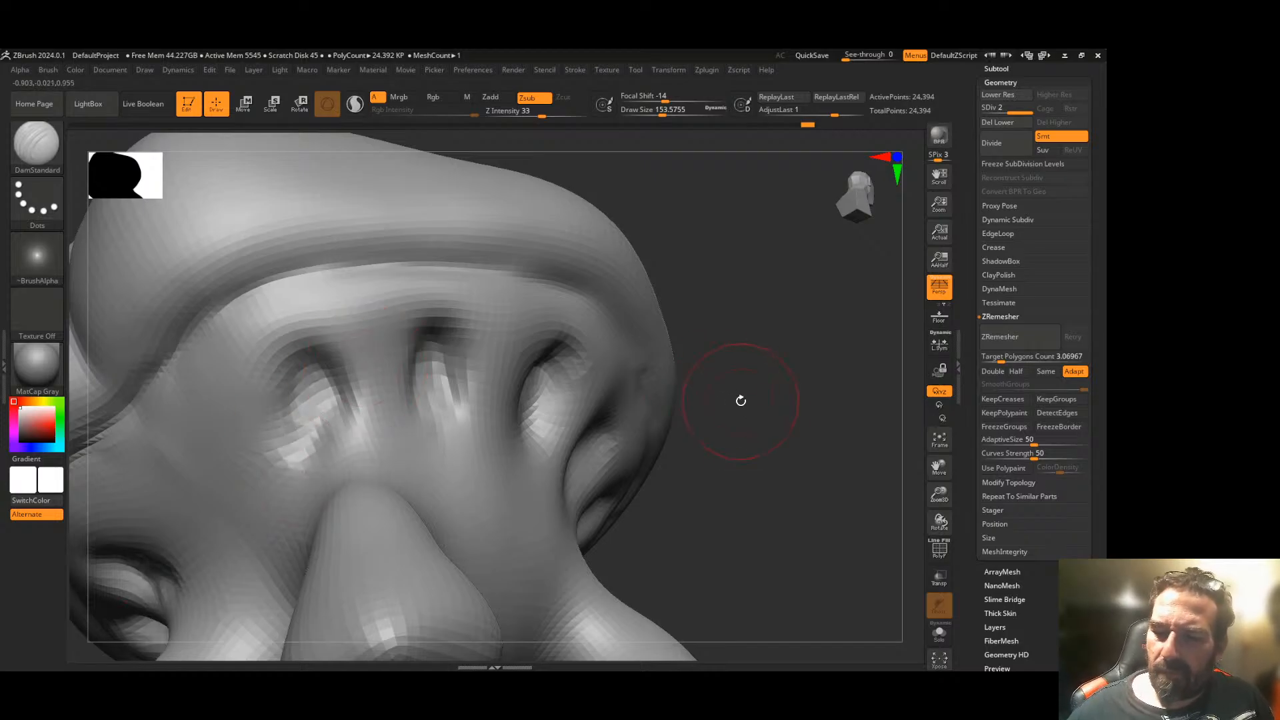
drag(734, 397, 732, 445)
mouse_move(200, 470)
mouse_down()
mouse_move(177, 429)
mouse_move(201, 412)
mouse_up()
mouse_move(767, 438)
mouse_down()
mouse_move(770, 500)
mouse_move(712, 484)
mouse_up()
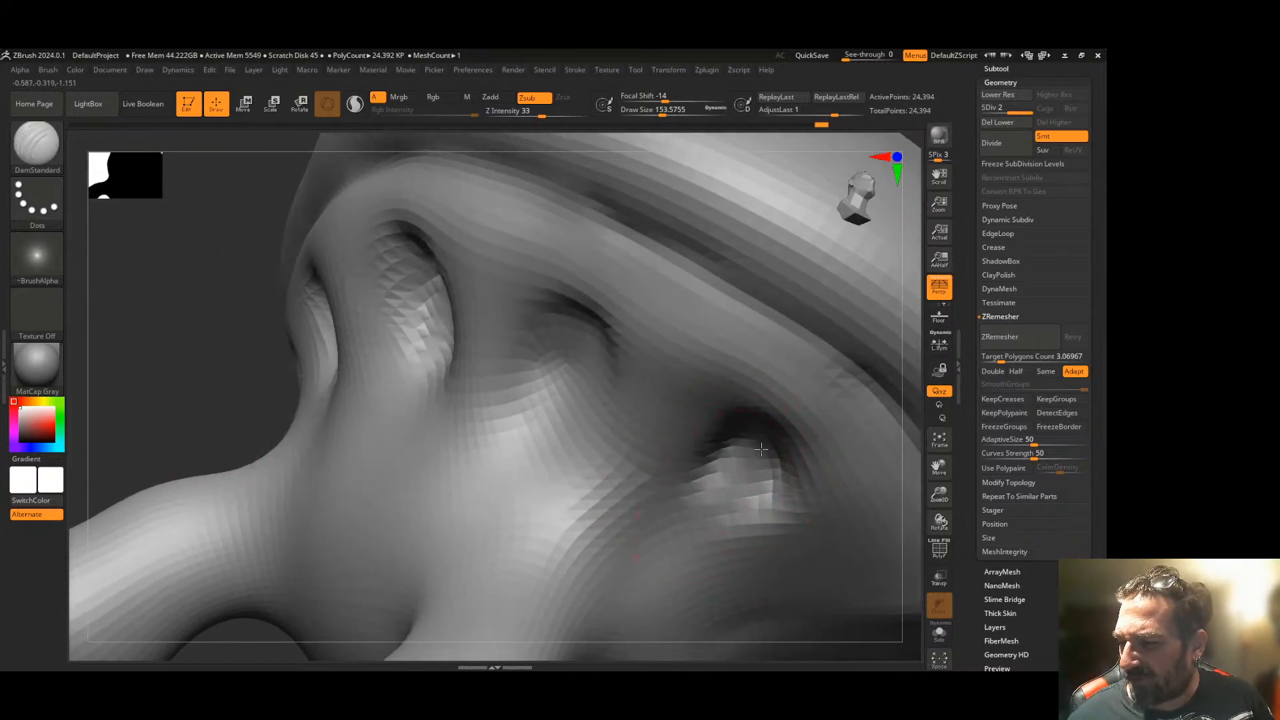
- Frame the whole creature and cut vertical toe grooves into the tip of the first foot
click(934, 444)
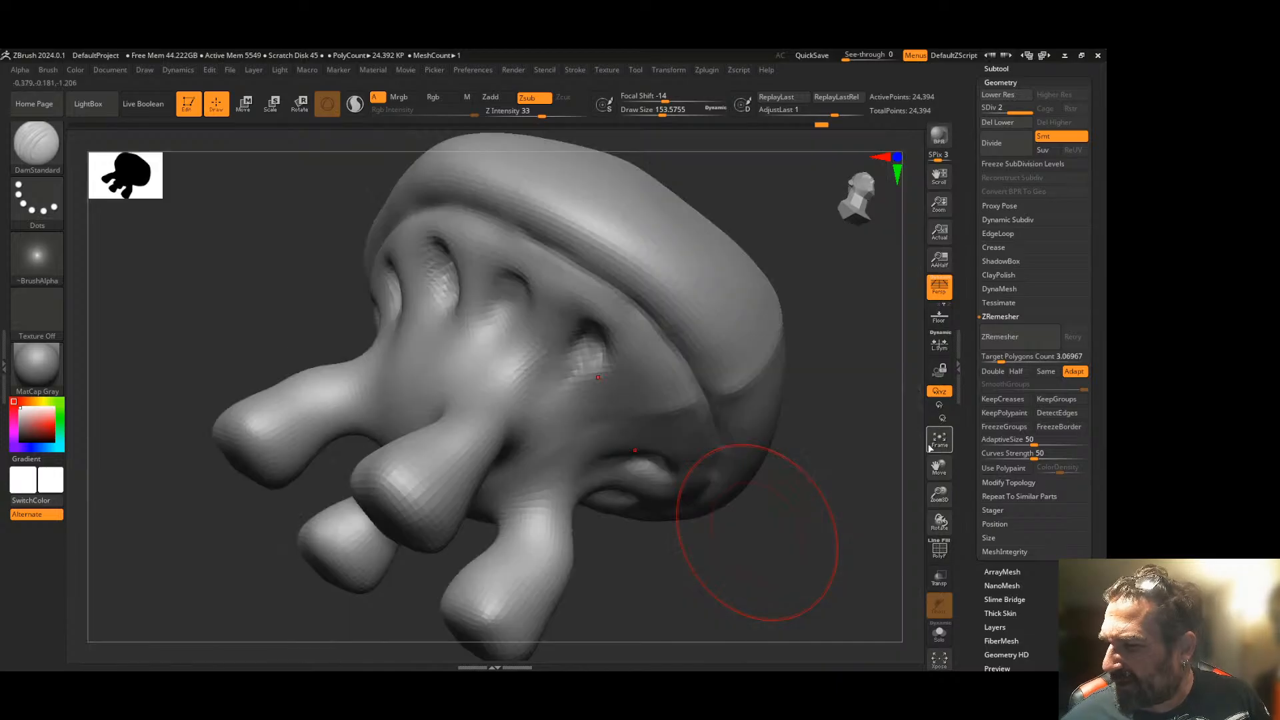
drag(837, 471, 634, 528)
drag(704, 440, 589, 555)
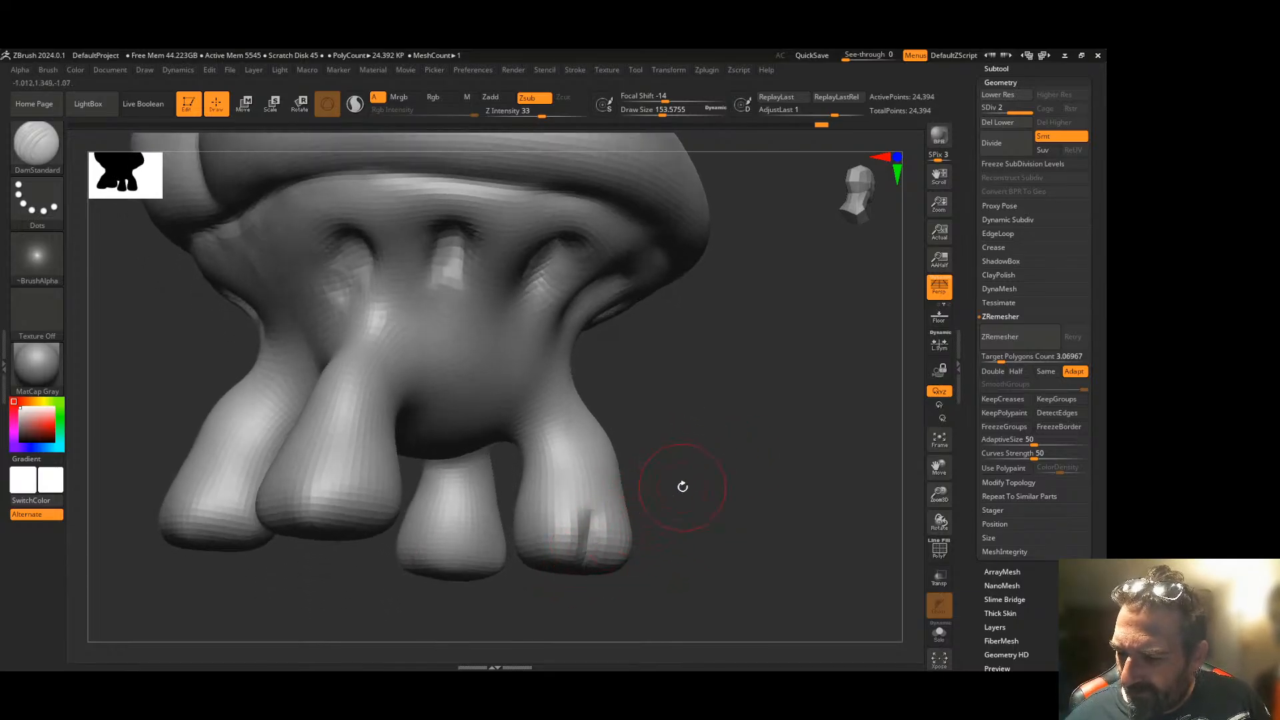
drag(674, 489, 687, 481)
drag(525, 539, 538, 579)
- Continue the toe grooves around the sides and underside of the same pair of feet
drag(660, 487, 686, 448)
drag(507, 595, 474, 543)
drag(577, 550, 628, 496)
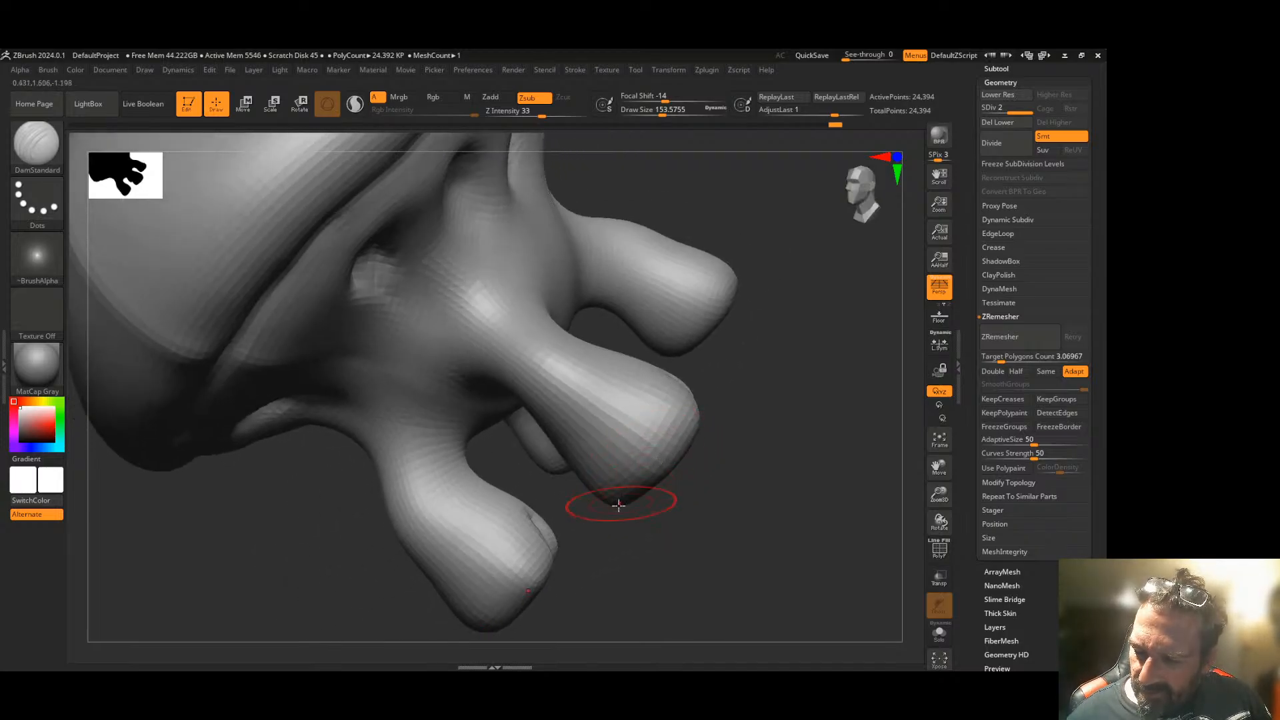
drag(533, 596, 488, 571)
drag(616, 549, 660, 405)
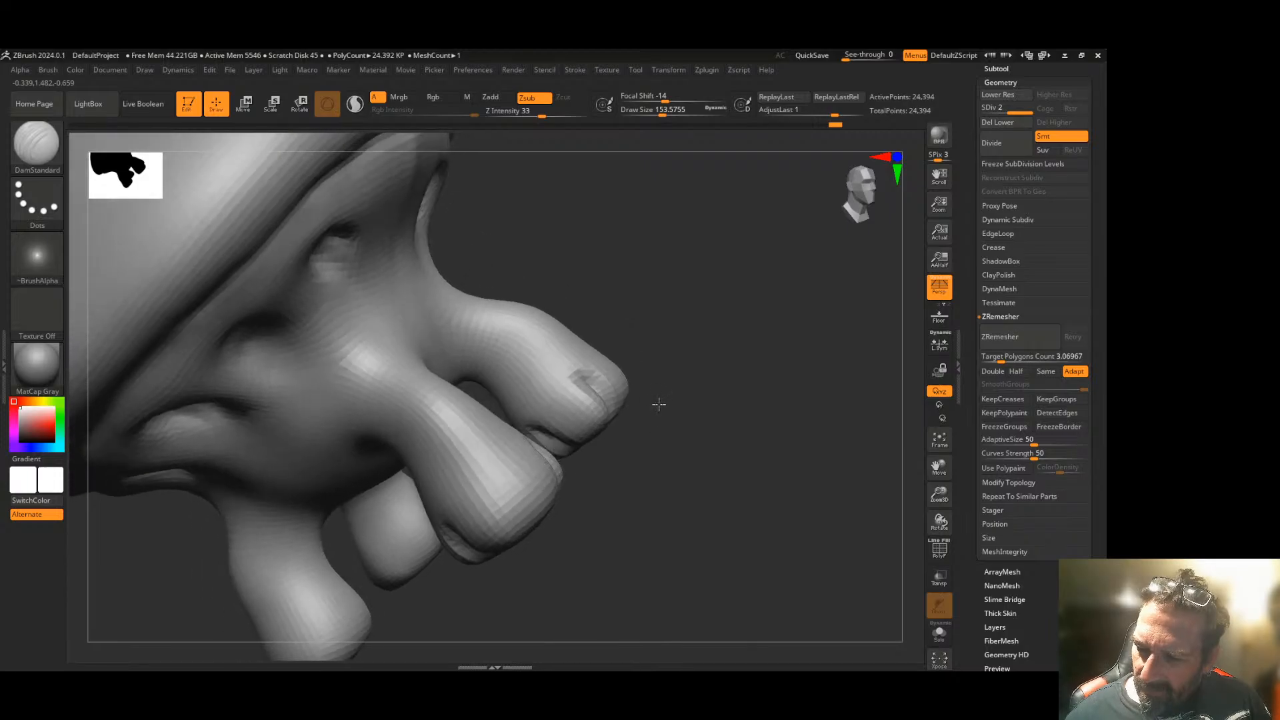
- Deepen the toe grooves across the soles until the first pair of feet has rounded, separate toes
drag(508, 470, 543, 531)
mouse_move(638, 488)
mouse_down()
mouse_move(623, 475)
mouse_move(587, 483)
mouse_up()
drag(537, 534, 552, 522)
mouse_move(650, 558)
mouse_down()
mouse_move(674, 547)
mouse_move(687, 470)
mouse_up()
mouse_move(541, 530)
mouse_down()
mouse_move(554, 560)
mouse_move(576, 523)
mouse_move(550, 567)
mouse_up()
drag(396, 568, 239, 378)
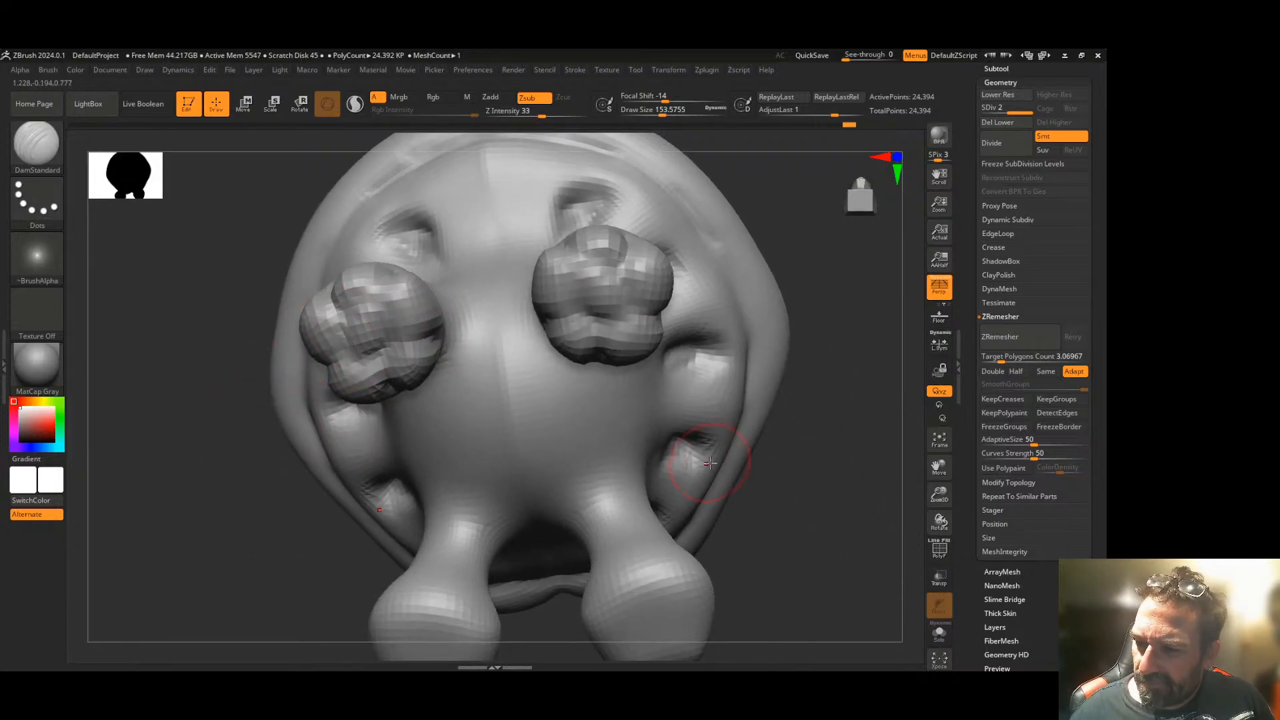
- Carve toe grooves into the soles and inner sides of the other pair of feet
mouse_move(744, 482)
mouse_down()
mouse_move(780, 500)
mouse_move(760, 397)
mouse_move(733, 416)
mouse_move(754, 436)
mouse_move(710, 453)
mouse_up()
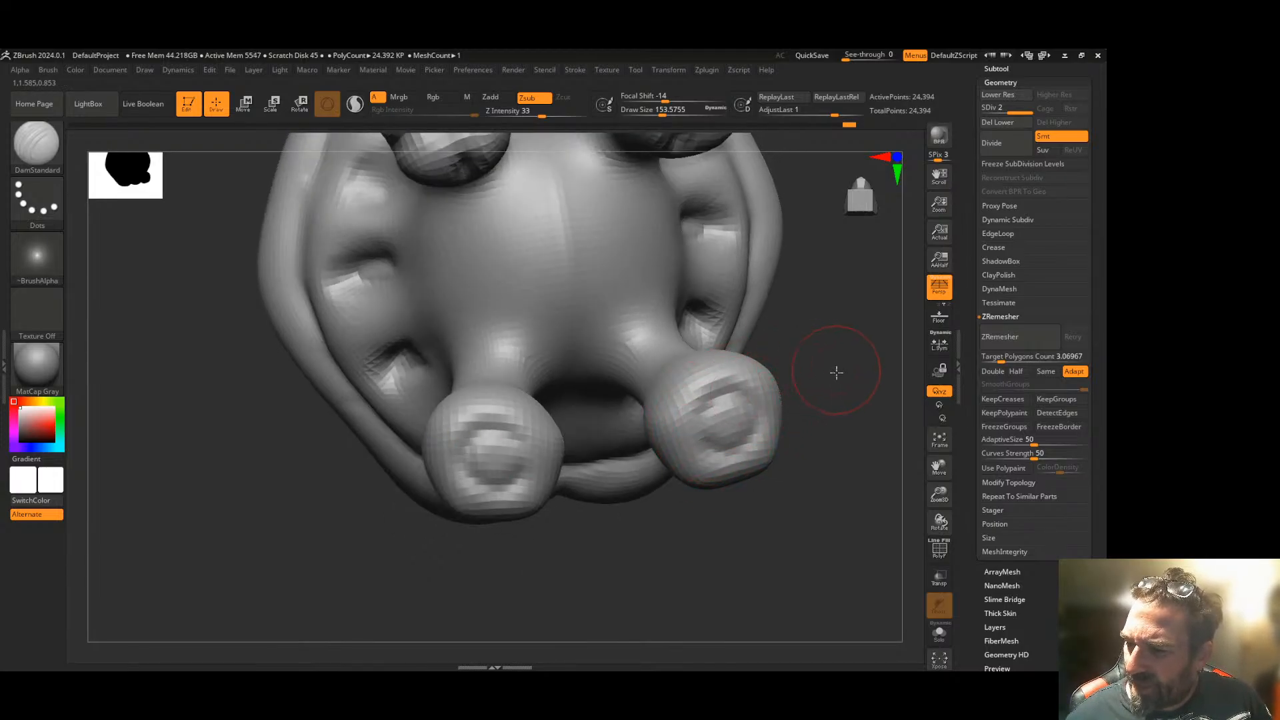
drag(834, 366, 831, 441)
drag(710, 430, 684, 381)
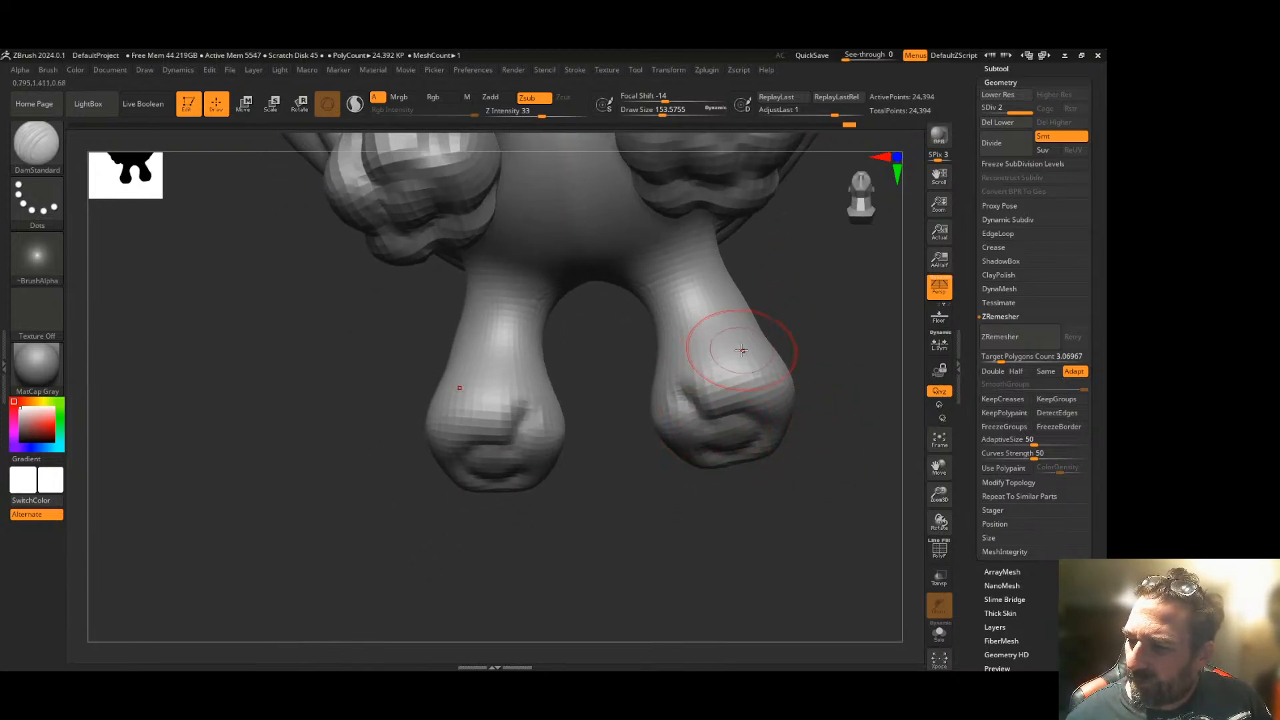
drag(823, 491, 630, 520)
drag(780, 487, 680, 496)
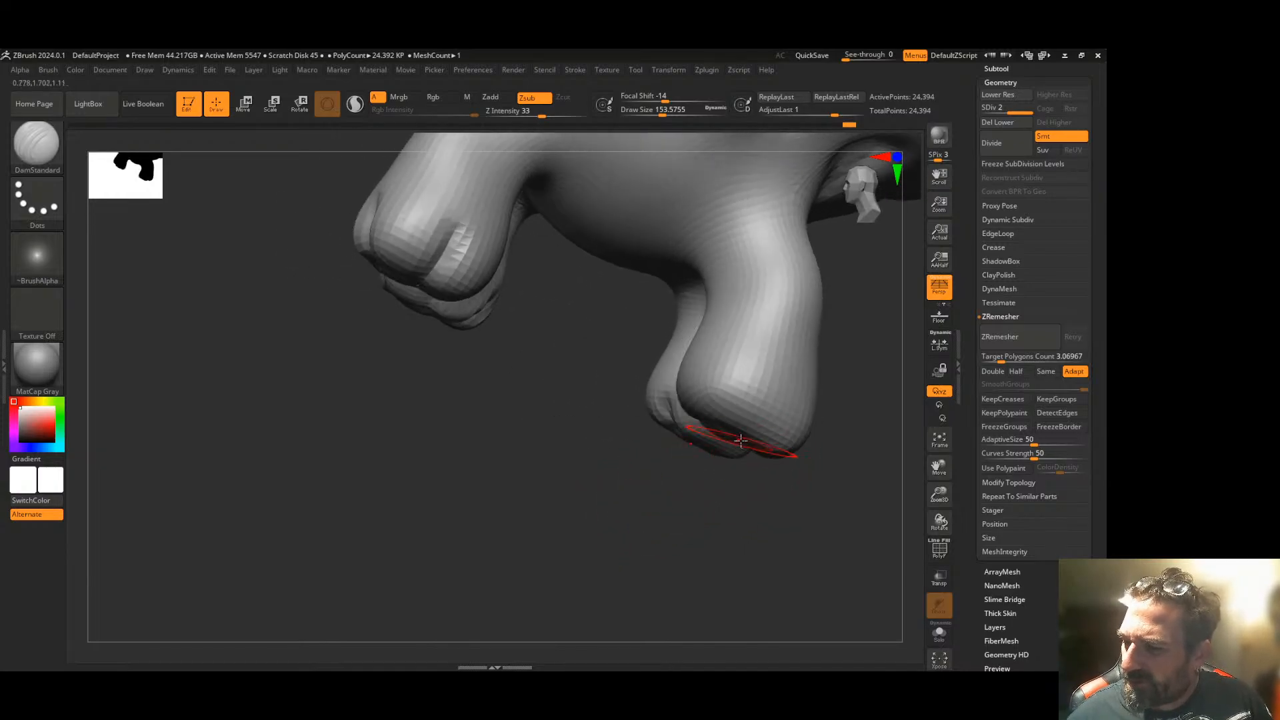
- Refine the toe separations on the second pair of feet from below and frame the whole creature
mouse_move(754, 475)
mouse_down()
mouse_move(691, 502)
mouse_move(720, 490)
mouse_move(680, 485)
mouse_move(657, 464)
mouse_move(700, 433)
mouse_move(707, 507)
mouse_move(662, 572)
mouse_move(686, 527)
mouse_move(674, 480)
mouse_up()
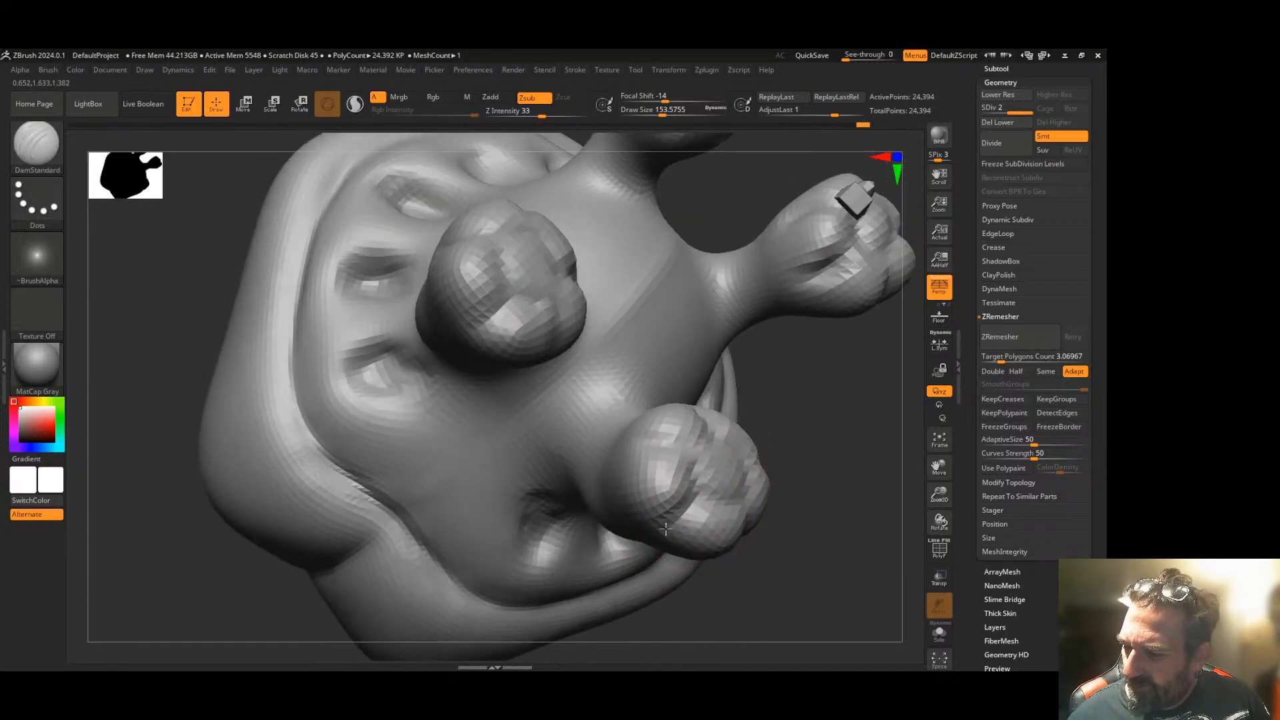
drag(825, 475, 834, 457)
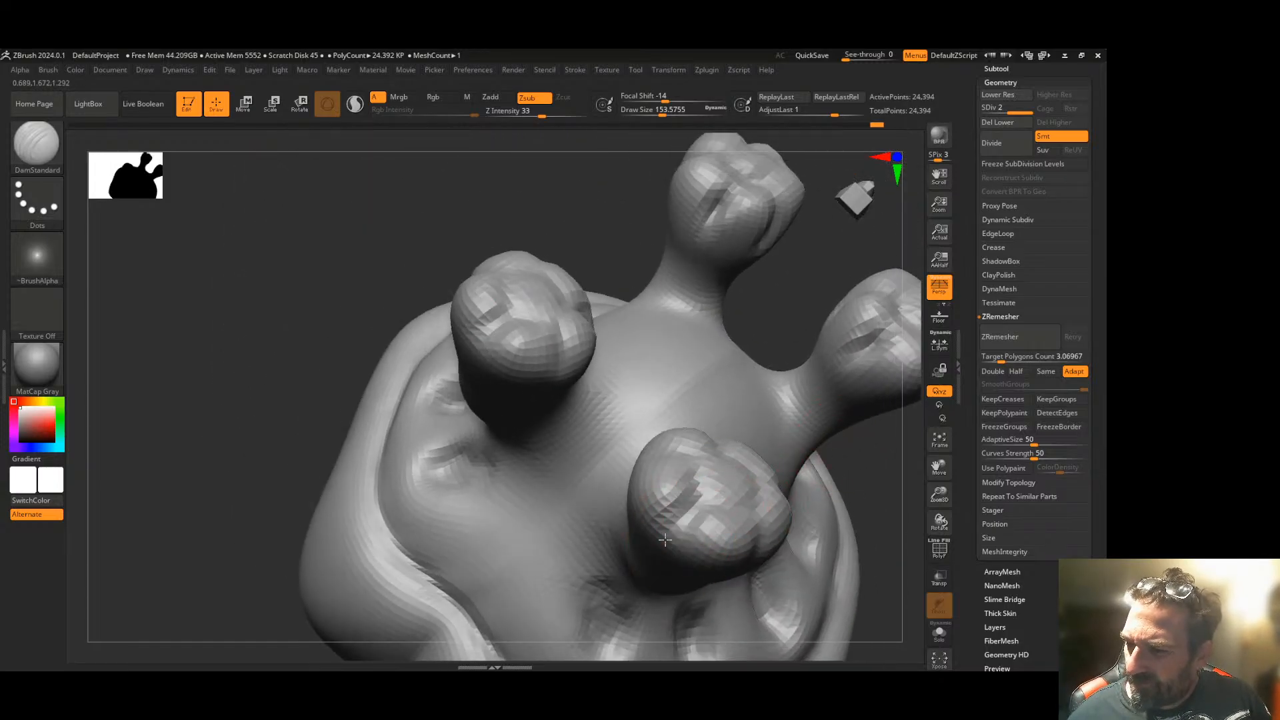
mouse_move(544, 223)
mouse_down()
mouse_move(462, 223)
mouse_move(551, 342)
mouse_move(614, 514)
mouse_move(308, 491)
mouse_up()
click(937, 441)
drag(943, 495, 934, 467)
mouse_move(723, 487)
mouse_down()
mouse_move(760, 486)
mouse_move(606, 491)
mouse_move(701, 475)
mouse_move(674, 474)
mouse_move(766, 486)
mouse_move(793, 465)
mouse_up()
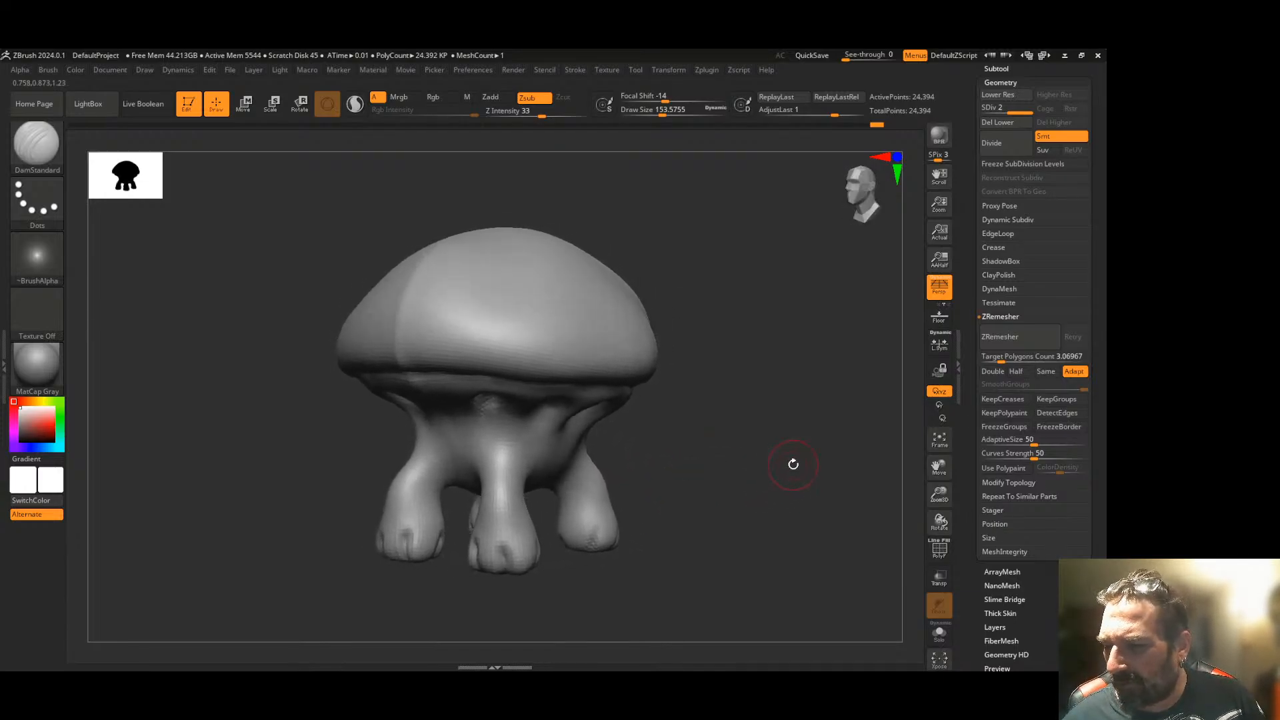
- Remesh the creature with ZRemesher using the Double polygon count option
click(1006, 338)
alt+drag(711, 504, 724, 478)
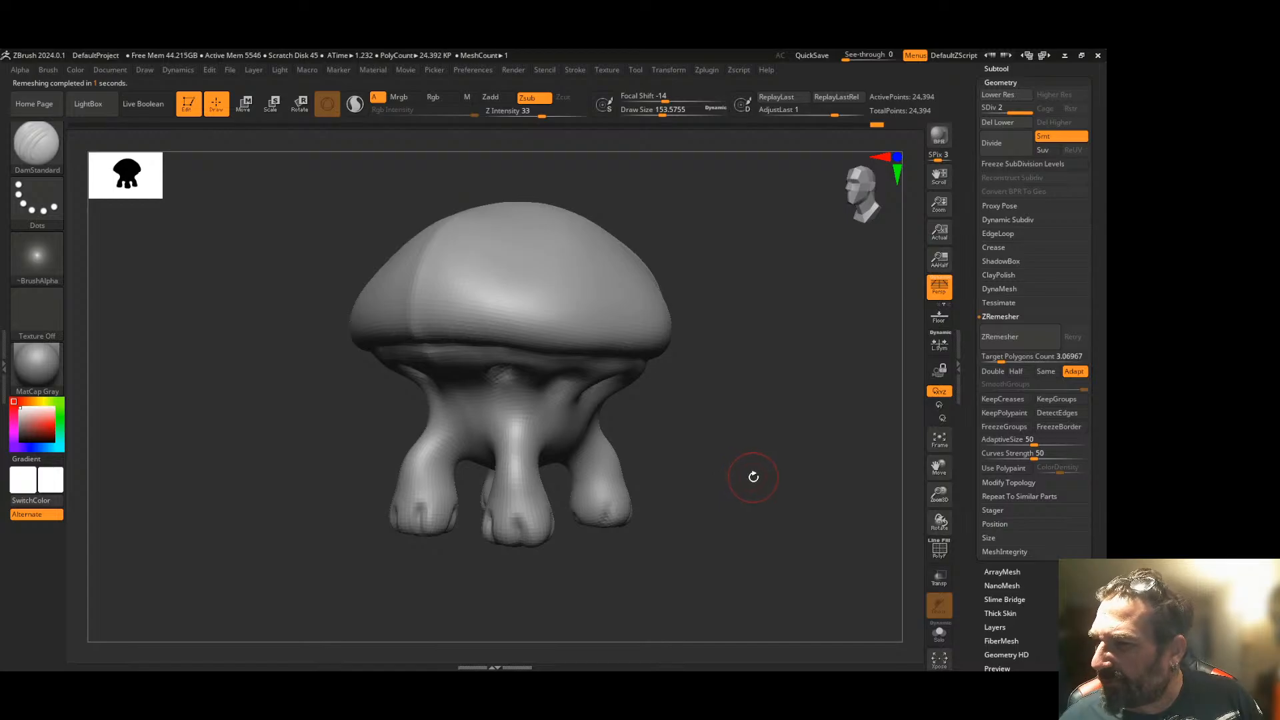
click(1013, 358)
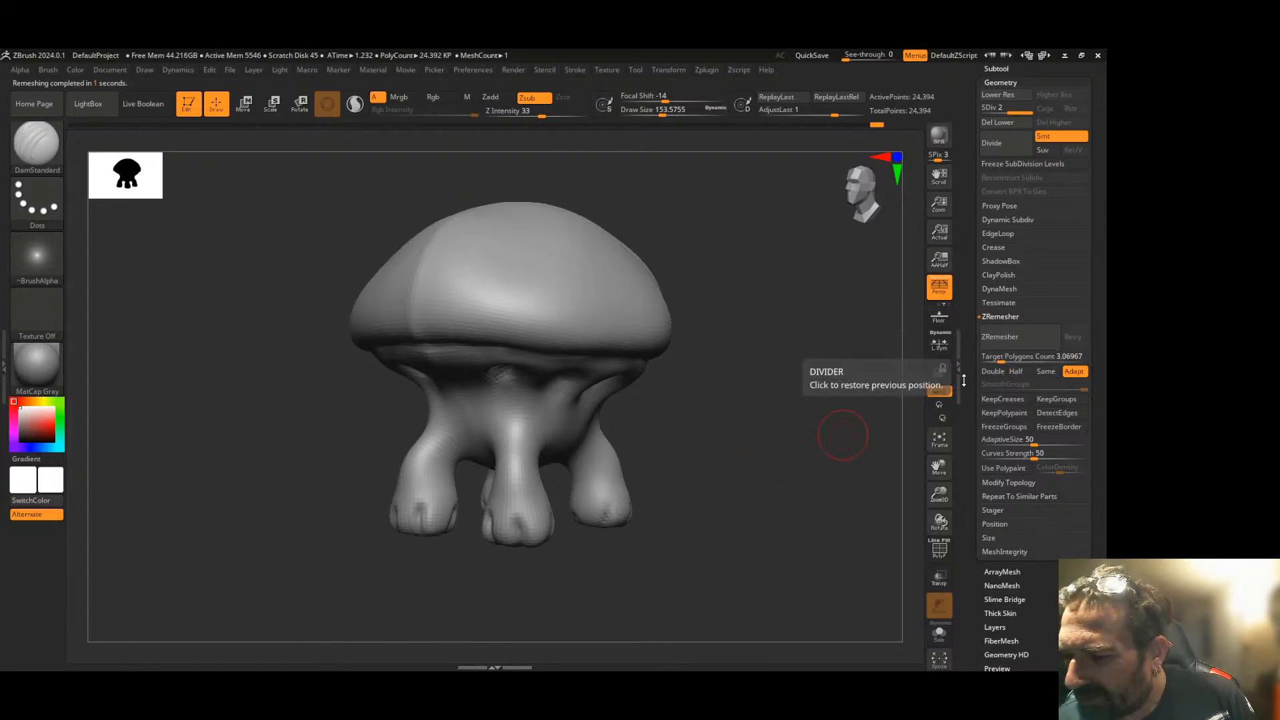
drag(1001, 358, 1004, 360)
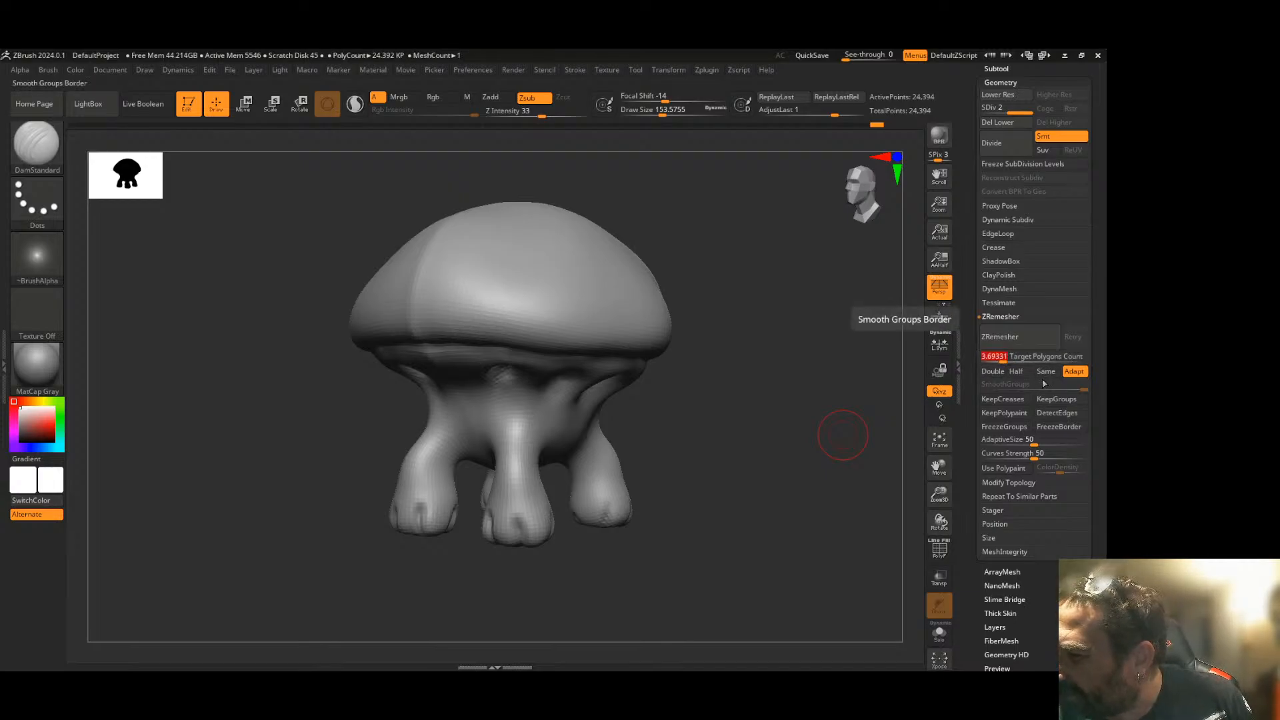
click(1000, 374)
click(1017, 337)
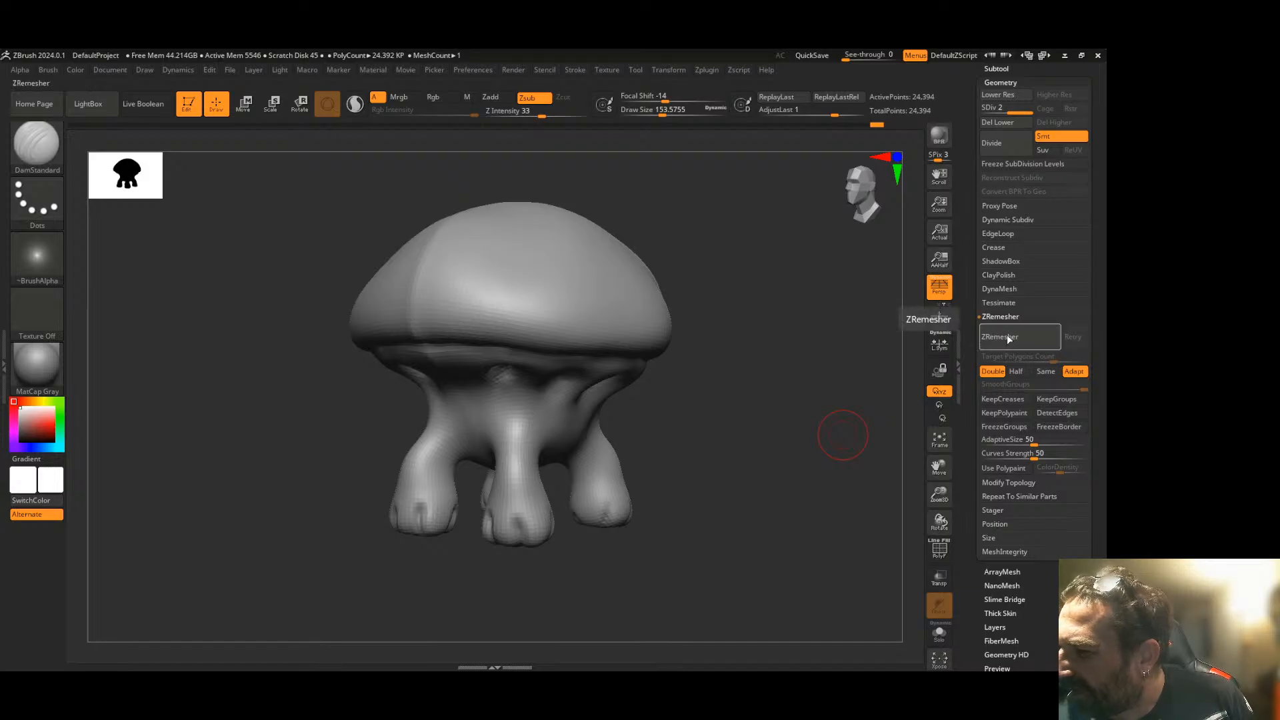
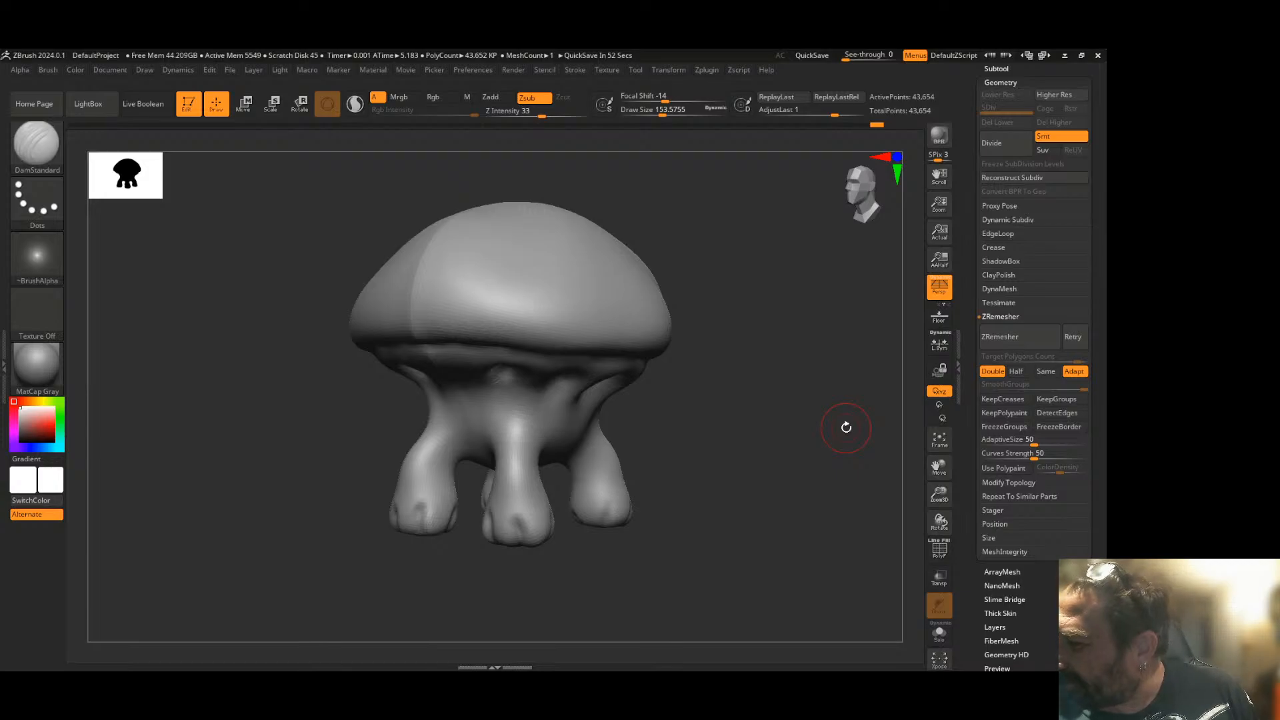
- Turn off Double, set the ZRemesher target polygon count to 4.14206 and remesh the creature again
click(997, 372)
drag(1079, 362, 1004, 364)
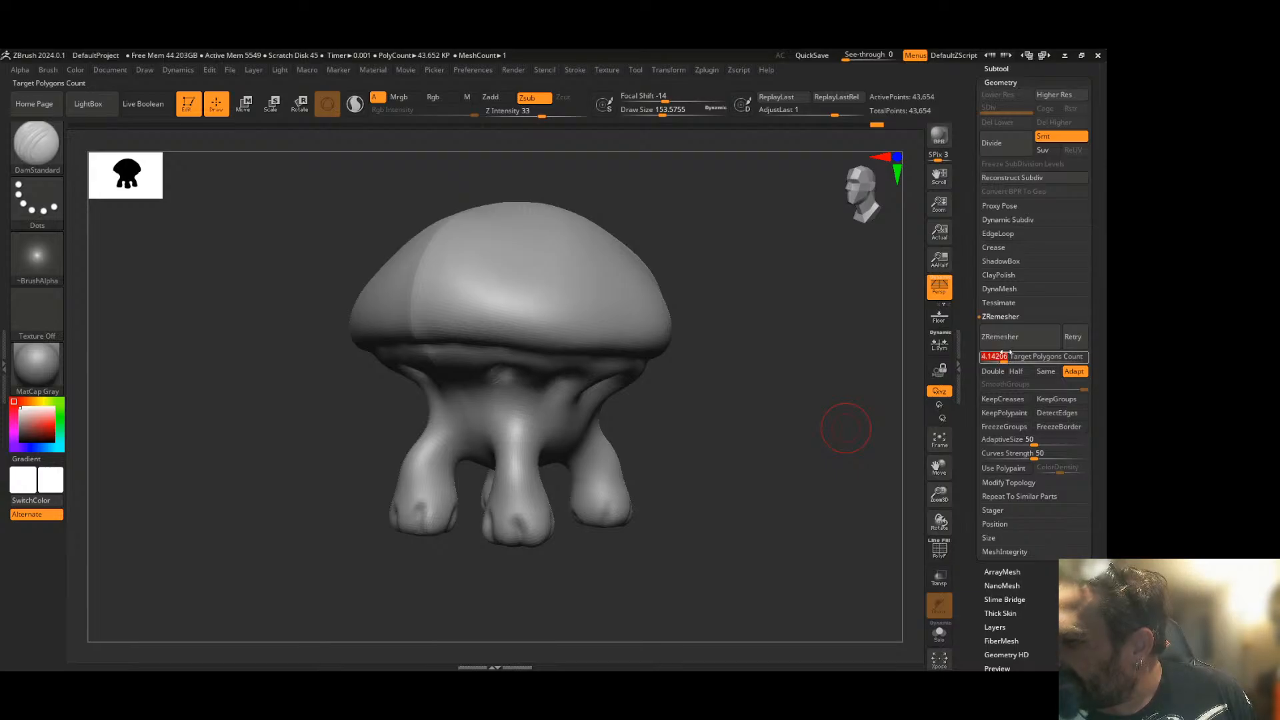
click(994, 340)
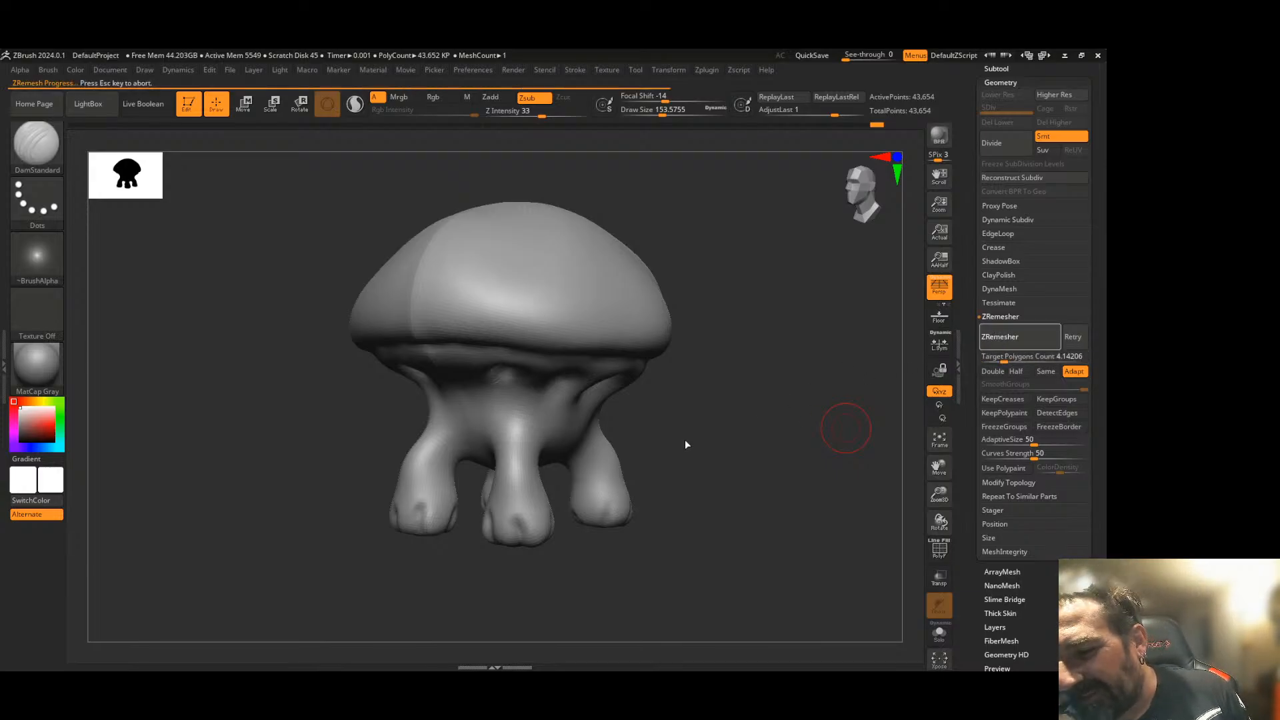
drag(685, 439, 708, 393)
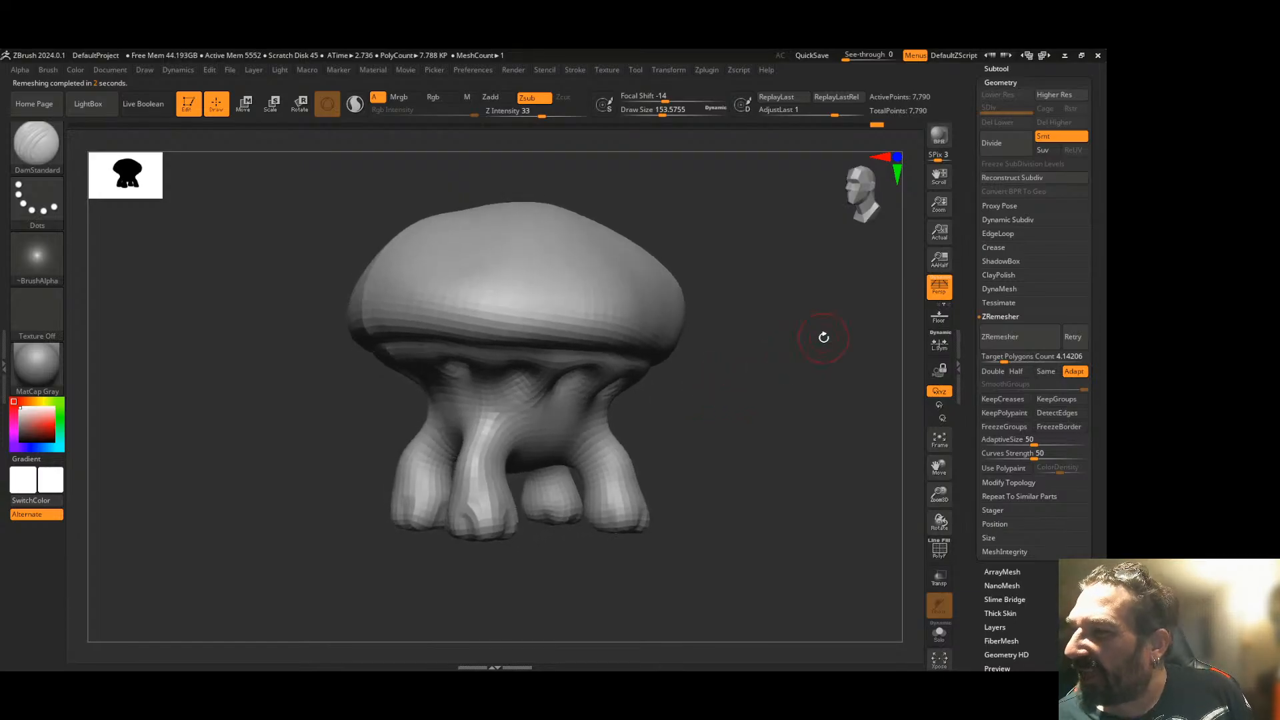
- Subdivide the remeshed creature once and keep it at subdivision level 2
key(ctrl+d)
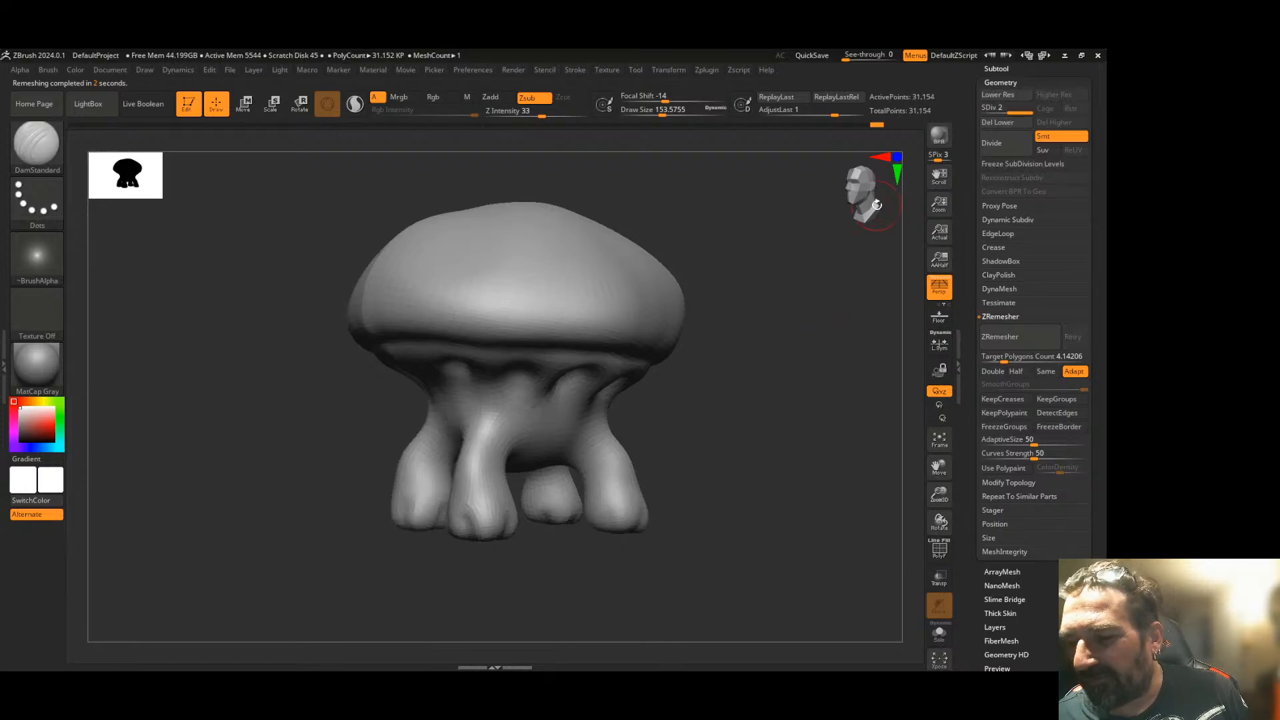
key(shift+d)
key(d)
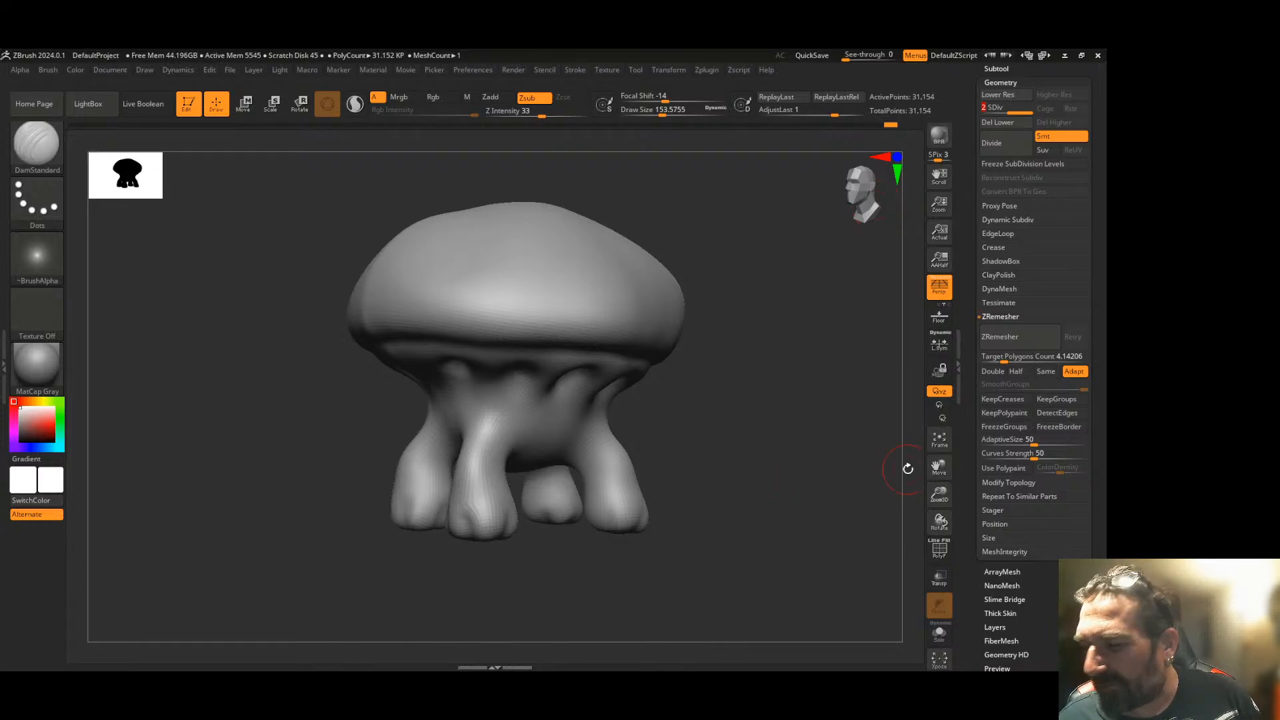
- Reduce the DamStandard draw size to about 116 and carve grooves down from the recesses beneath the dome
drag(938, 490, 937, 494)
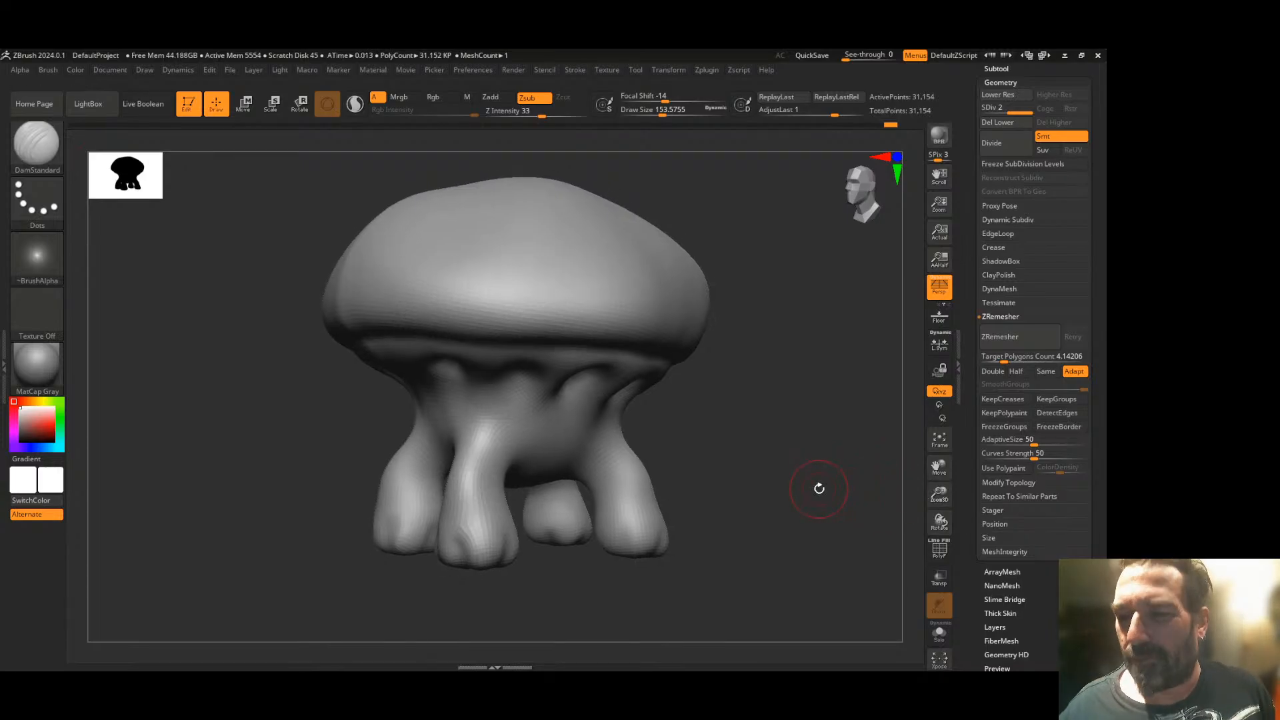
drag(738, 413, 702, 388)
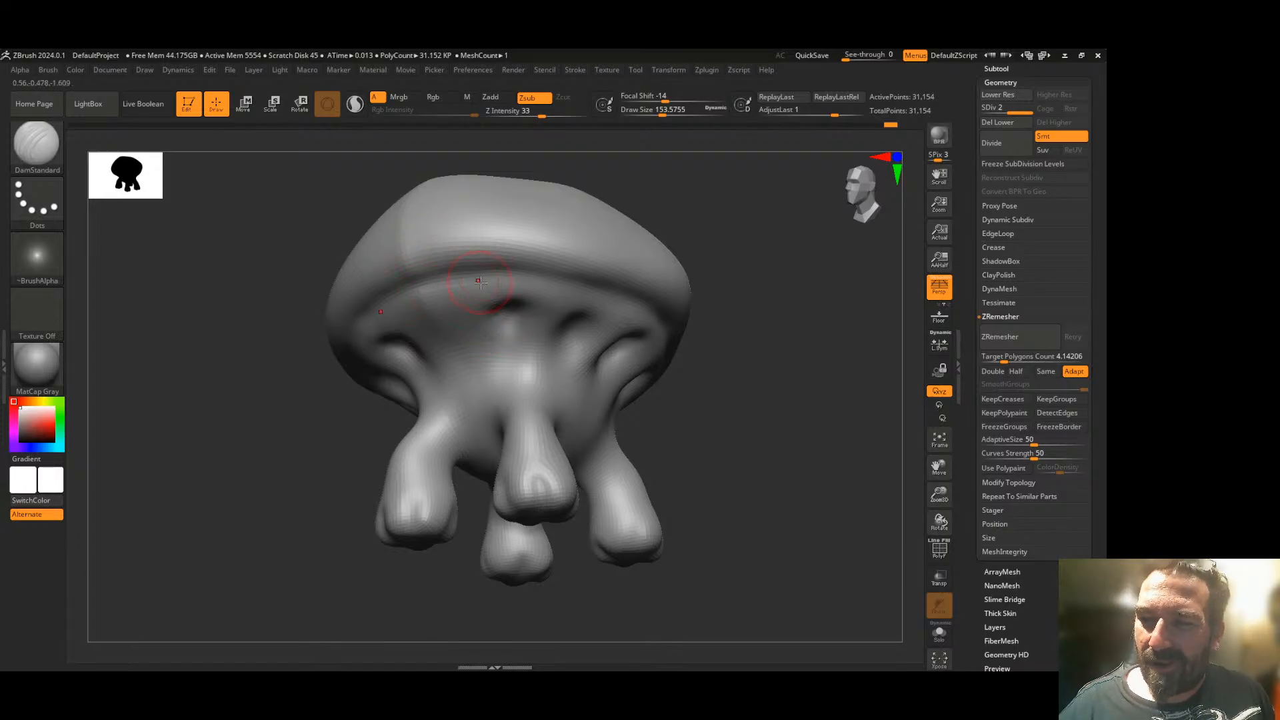
drag(662, 118, 661, 112)
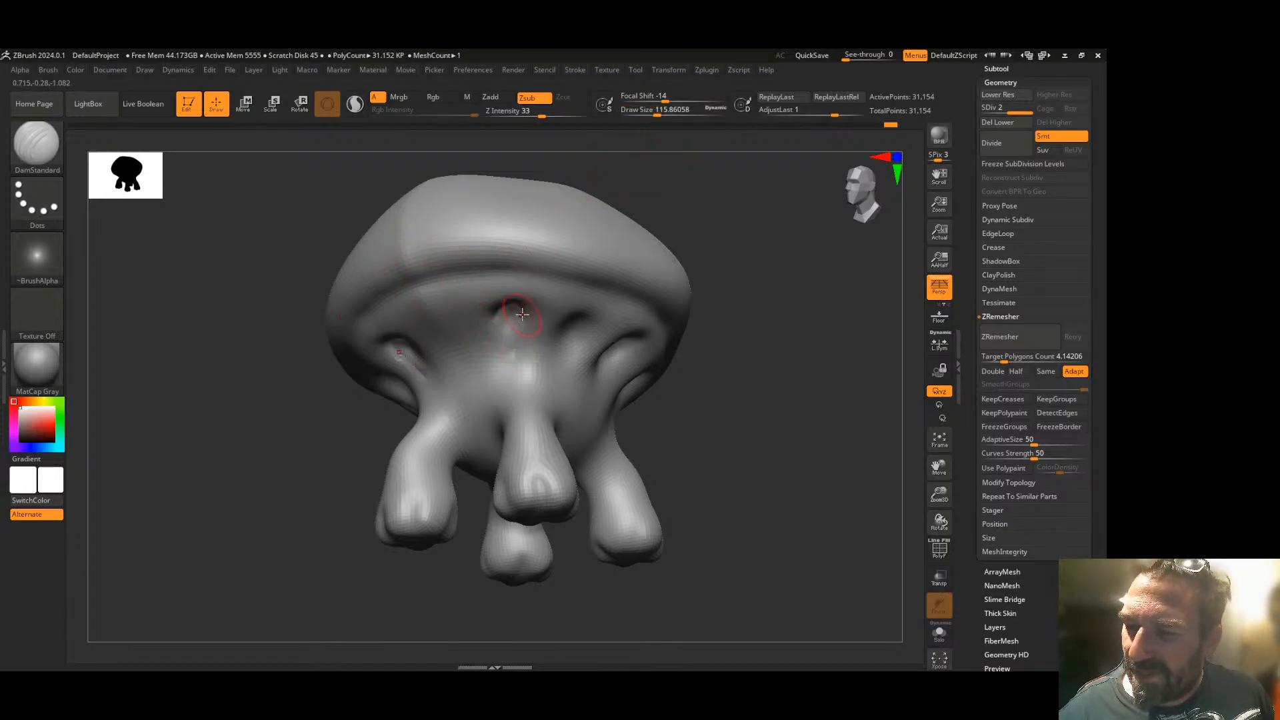
mouse_move(503, 318)
mouse_down()
mouse_move(500, 362)
mouse_move(494, 354)
mouse_up()
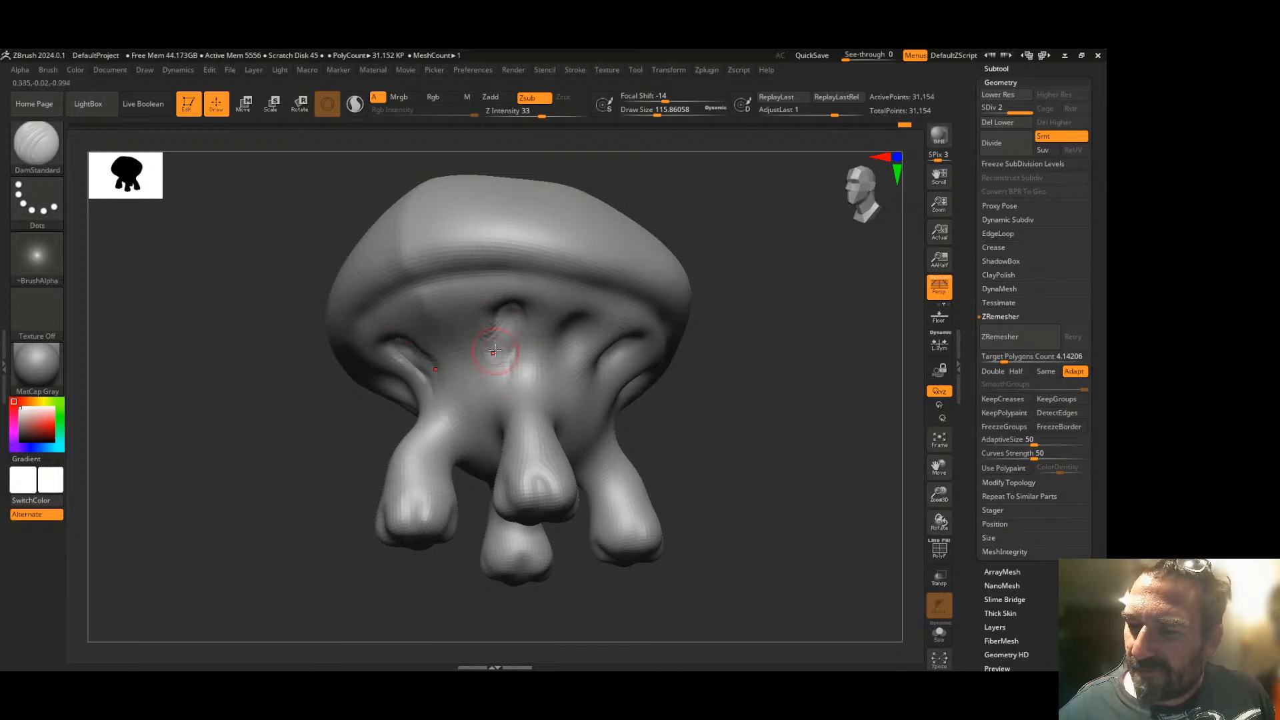
mouse_move(738, 303)
mouse_down()
mouse_move(760, 317)
mouse_move(740, 314)
mouse_up()
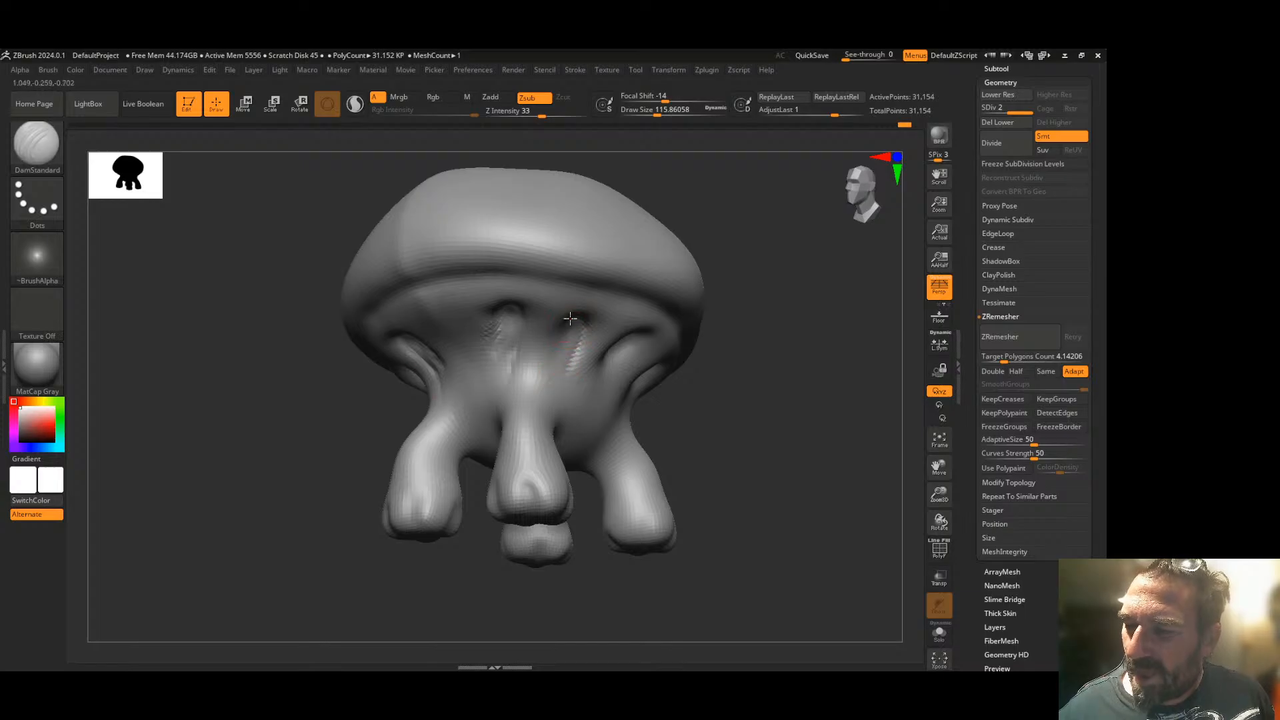
mouse_move(728, 316)
mouse_down()
mouse_move(706, 316)
mouse_move(620, 379)
mouse_move(615, 399)
mouse_up()
- Continue carving the downward grooves from the recesses around the side of the creature
right_drag(733, 381, 696, 371)
mouse_move(696, 371)
mouse_down()
mouse_move(708, 394)
mouse_move(691, 411)
mouse_up()
mouse_move(823, 458)
right_down()
mouse_move(717, 417)
mouse_move(806, 409)
mouse_move(545, 477)
right_up()
key(shift)
mouse_move(820, 434)
right_down()
mouse_move(742, 460)
mouse_move(746, 437)
right_up()
mouse_move(628, 409)
mouse_down()
mouse_move(645, 397)
mouse_move(626, 428)
mouse_up()
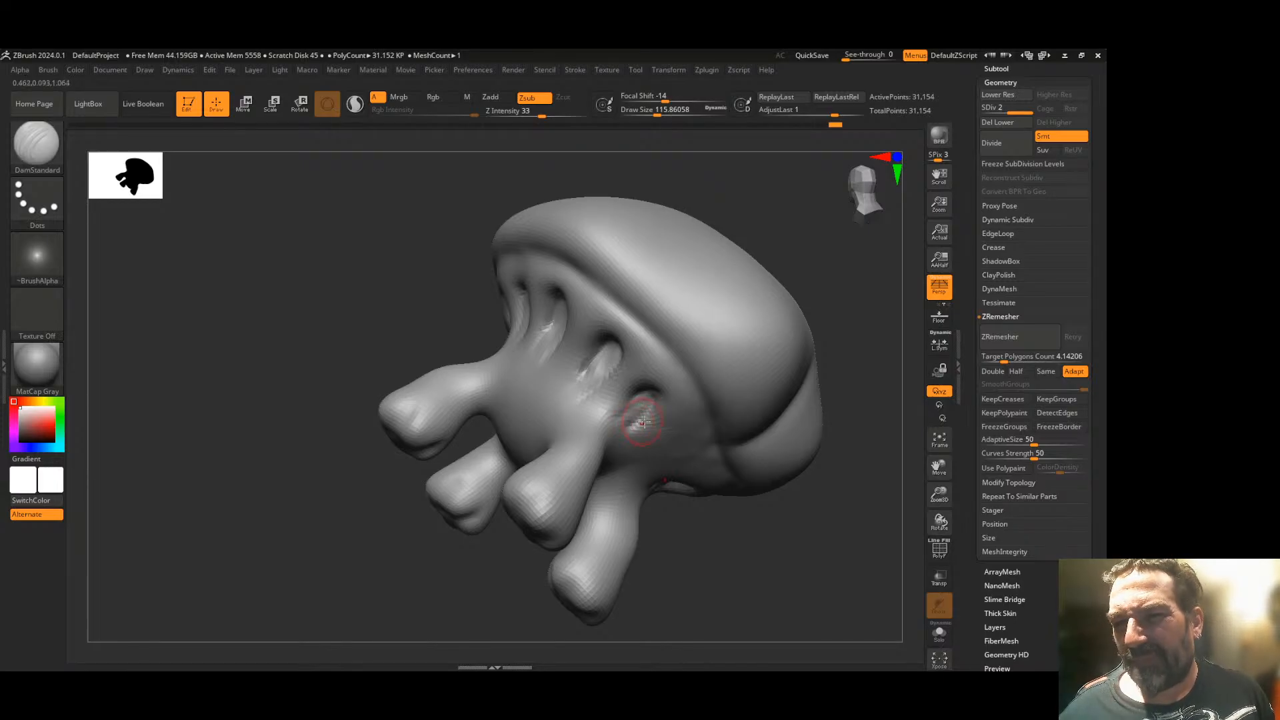
- Smooth the grooves and recesses around the underside of the dome
mouse_move(800, 463)
right_down()
mouse_move(682, 463)
mouse_move(624, 432)
right_up()
shift+drag(584, 481, 578, 480)
right_drag(732, 399, 766, 417)
shift+drag(571, 514, 607, 534)
mouse_move(775, 534)
right_down()
mouse_move(782, 506)
mouse_move(797, 517)
mouse_move(783, 437)
right_up()
mouse_move(564, 434)
shift+mouse_down()
mouse_move(544, 423)
mouse_move(548, 368)
shift+mouse_up()
mouse_move(571, 495)
shift+mouse_down()
mouse_move(554, 491)
mouse_move(587, 514)
shift+mouse_up()
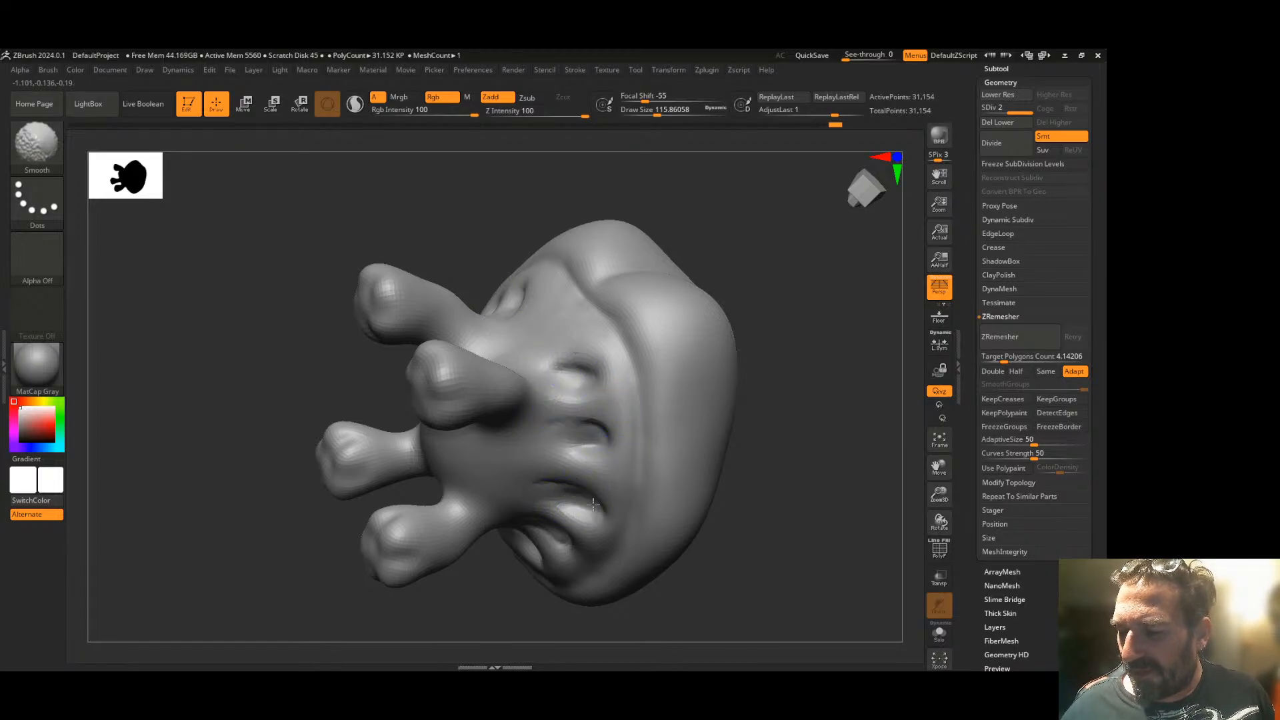
right_drag(760, 490, 697, 469)
shift+drag(559, 556, 527, 541)
mouse_move(731, 494)
right_down()
mouse_move(751, 487)
mouse_move(623, 486)
right_up()
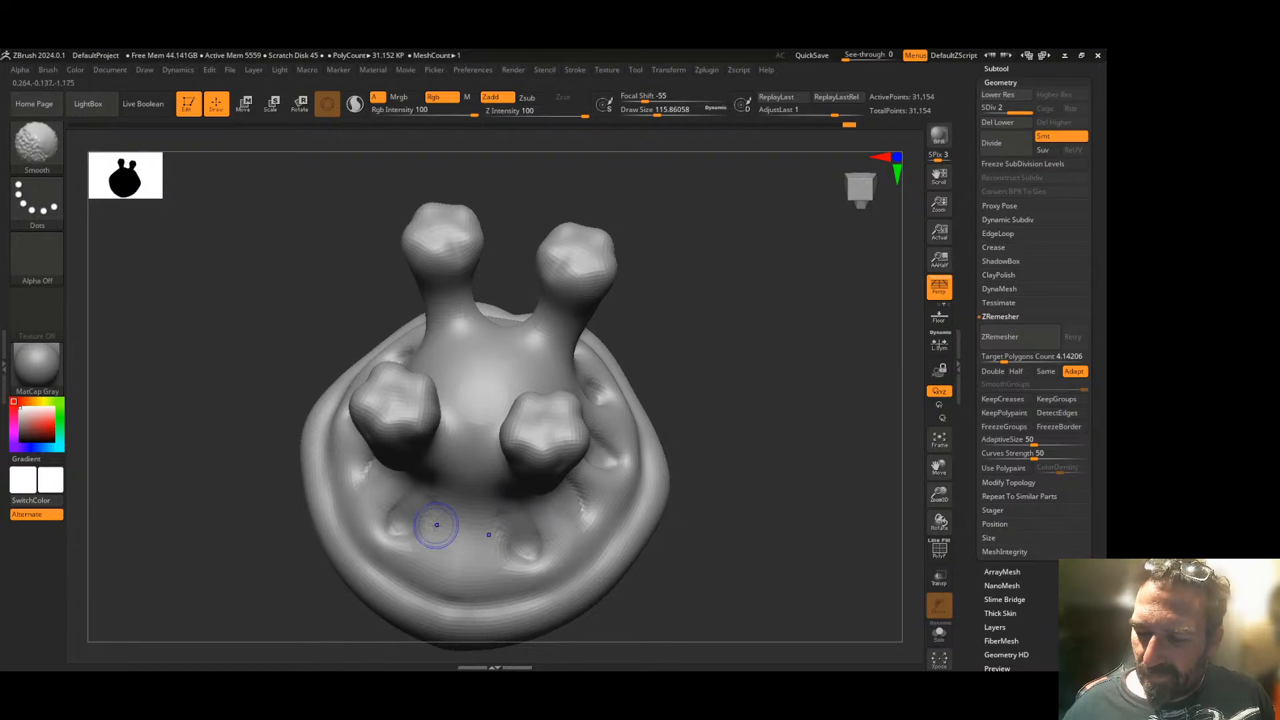
- Carve crossing creases into the soles of the feet to separate the toes and pads
mouse_move(699, 358)
right_down()
mouse_move(714, 366)
mouse_move(700, 420)
mouse_move(681, 357)
right_up()
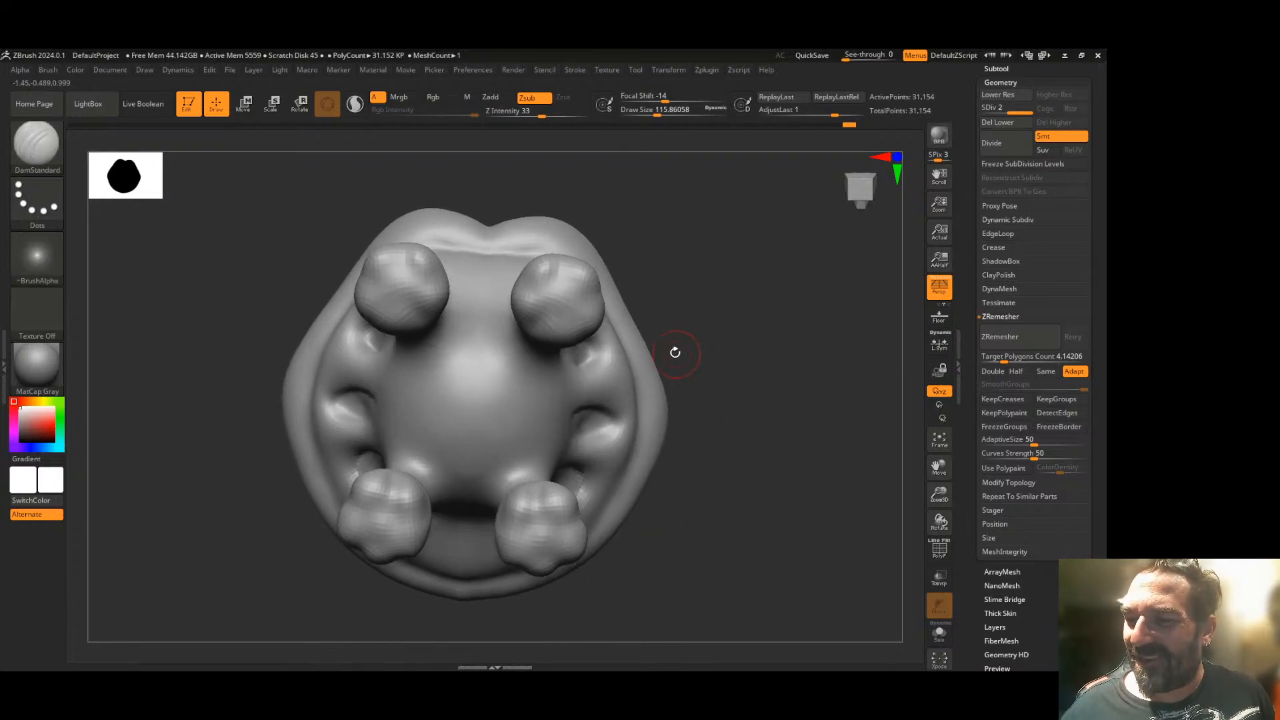
mouse_move(532, 294)
mouse_down()
mouse_move(550, 299)
mouse_move(559, 273)
mouse_move(593, 295)
mouse_up()
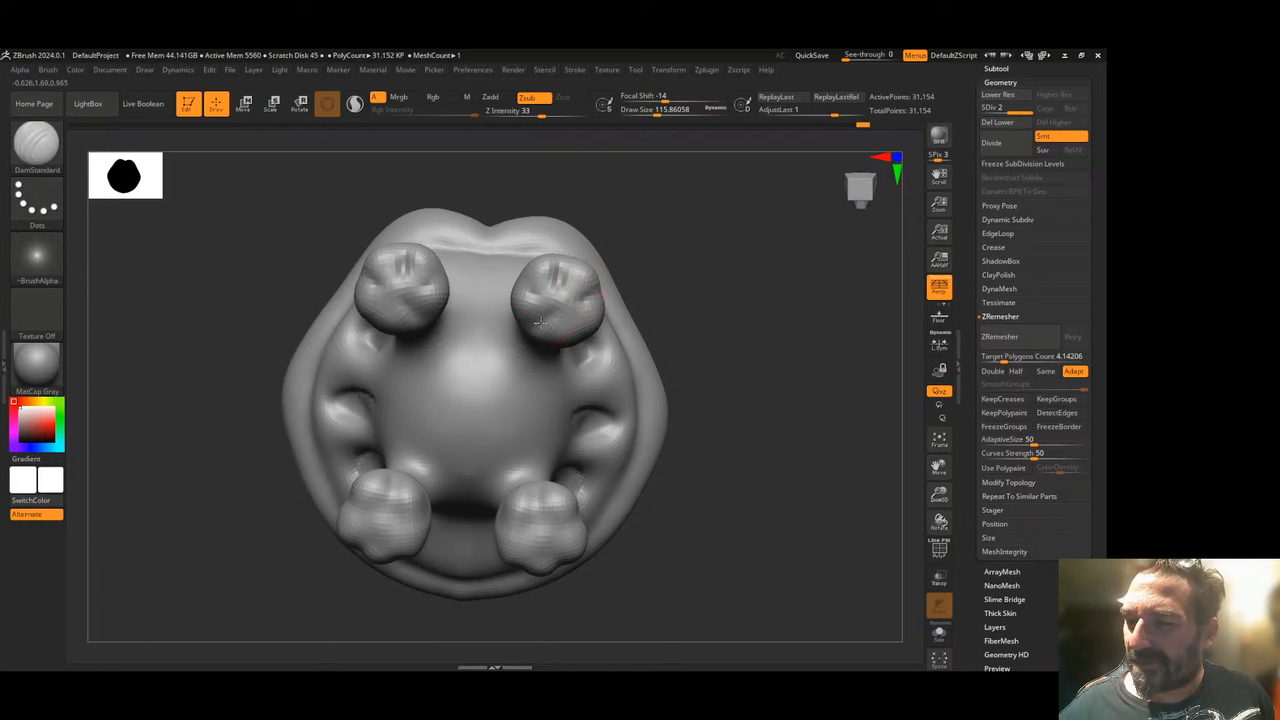
right_drag(703, 301, 611, 303)
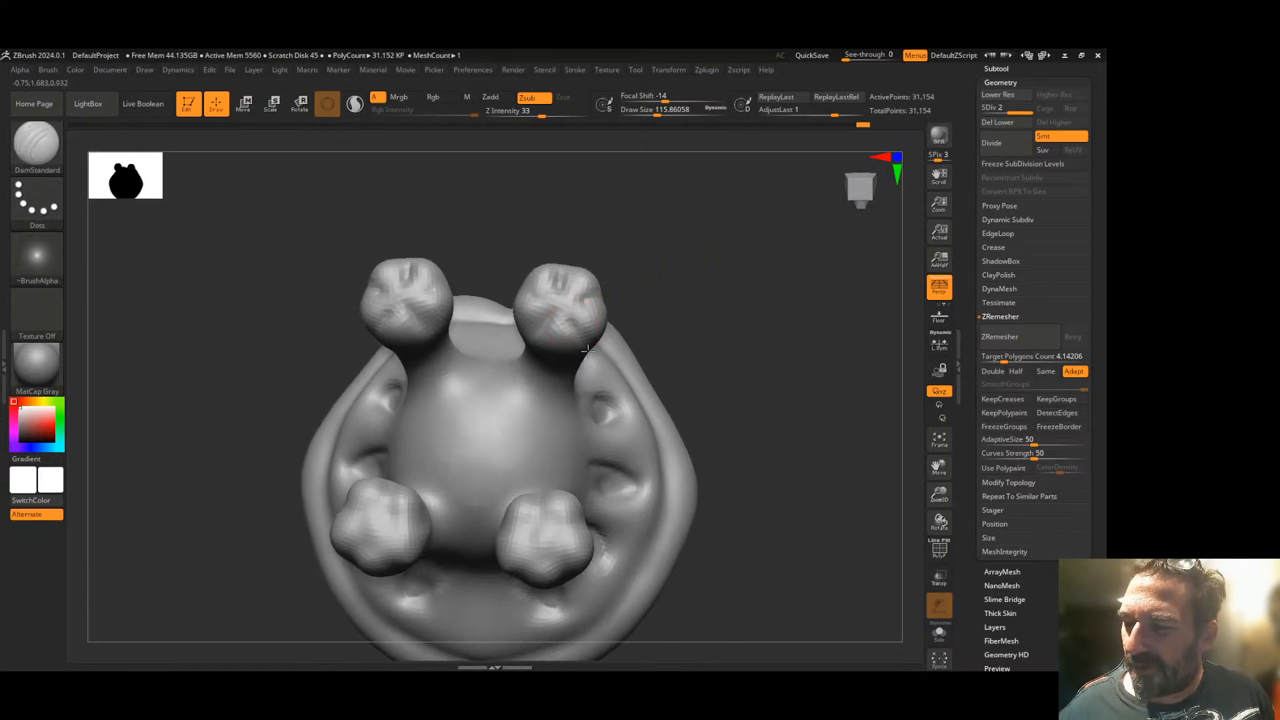
mouse_move(569, 301)
mouse_down()
mouse_move(542, 319)
mouse_move(575, 294)
mouse_move(588, 300)
mouse_move(543, 304)
mouse_up()
mouse_move(688, 288)
right_down()
mouse_move(749, 326)
mouse_move(737, 356)
mouse_move(702, 260)
mouse_move(667, 300)
right_up()
mouse_move(505, 392)
mouse_down()
mouse_move(527, 430)
mouse_move(508, 394)
mouse_move(541, 405)
mouse_move(523, 387)
mouse_move(491, 470)
mouse_up()
- Carve creases where the legs join the body, working around their inner and outer sides
mouse_move(672, 343)
right_down()
mouse_move(663, 414)
mouse_move(669, 371)
mouse_move(669, 389)
mouse_move(700, 340)
mouse_move(697, 371)
mouse_move(660, 310)
right_up()
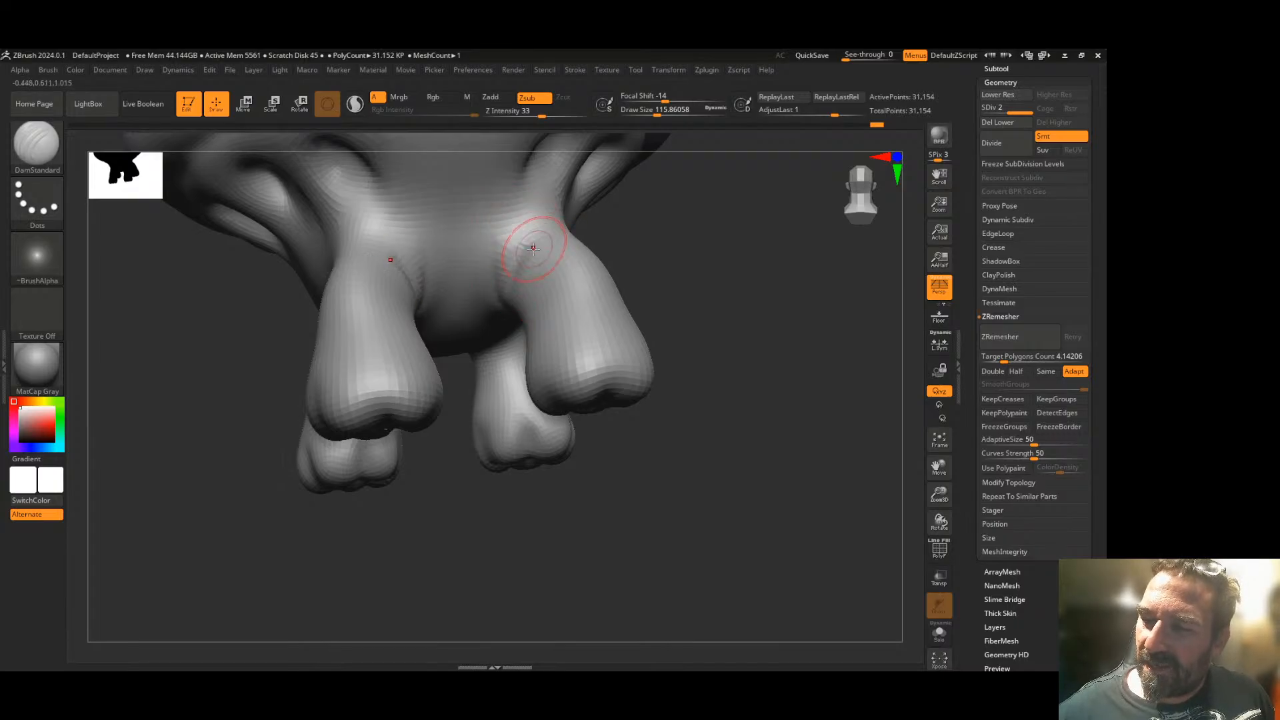
right_drag(662, 280, 508, 336)
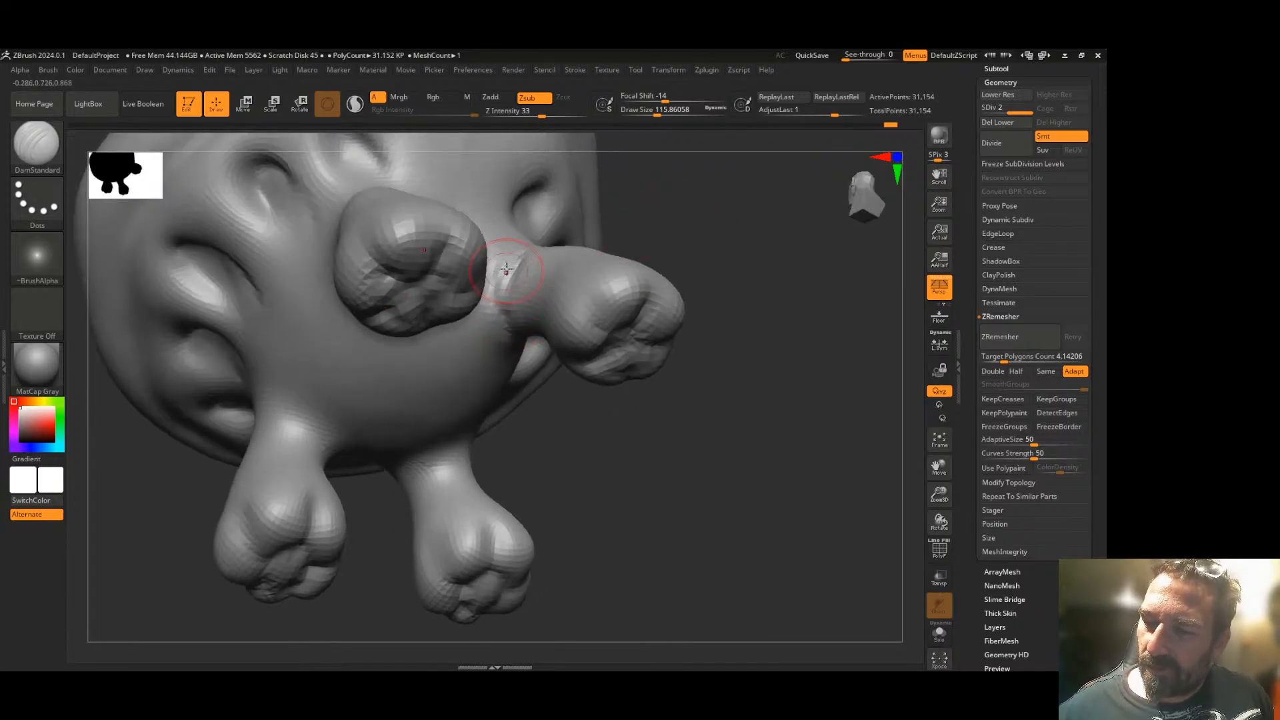
right_drag(639, 270, 484, 468)
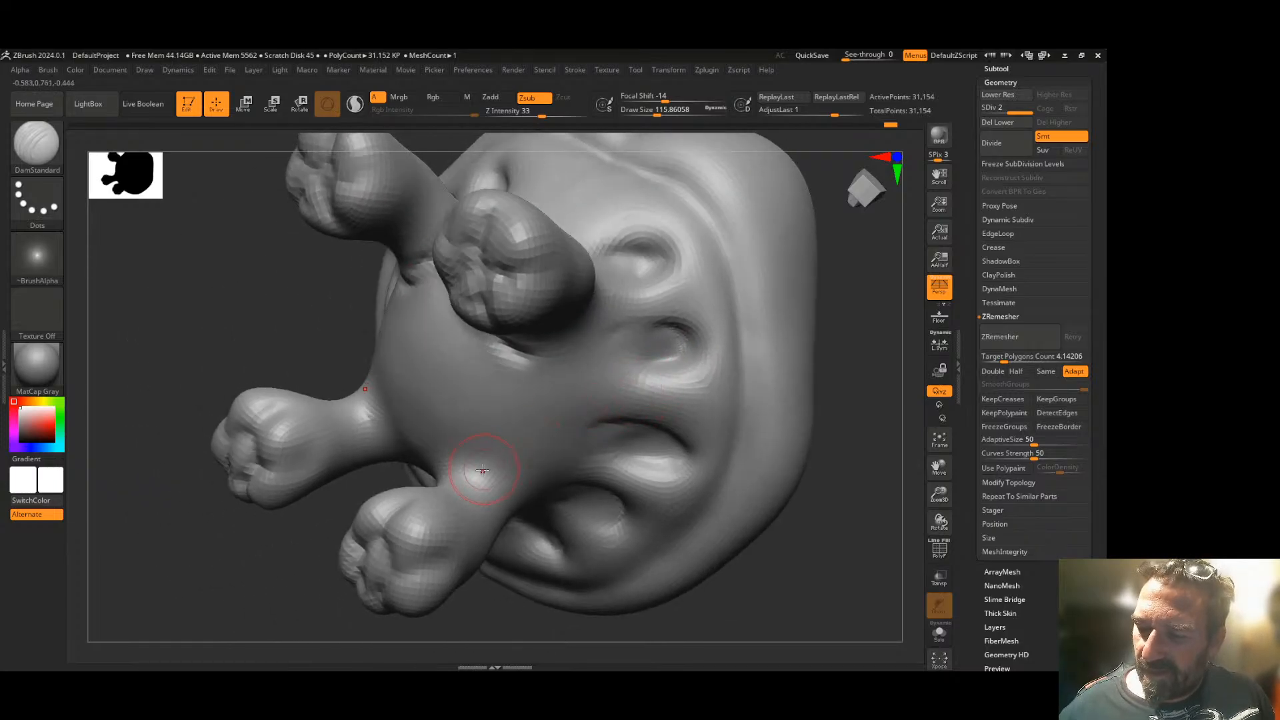
right_drag(820, 466, 642, 468)
alt+right_drag(760, 413, 806, 378)
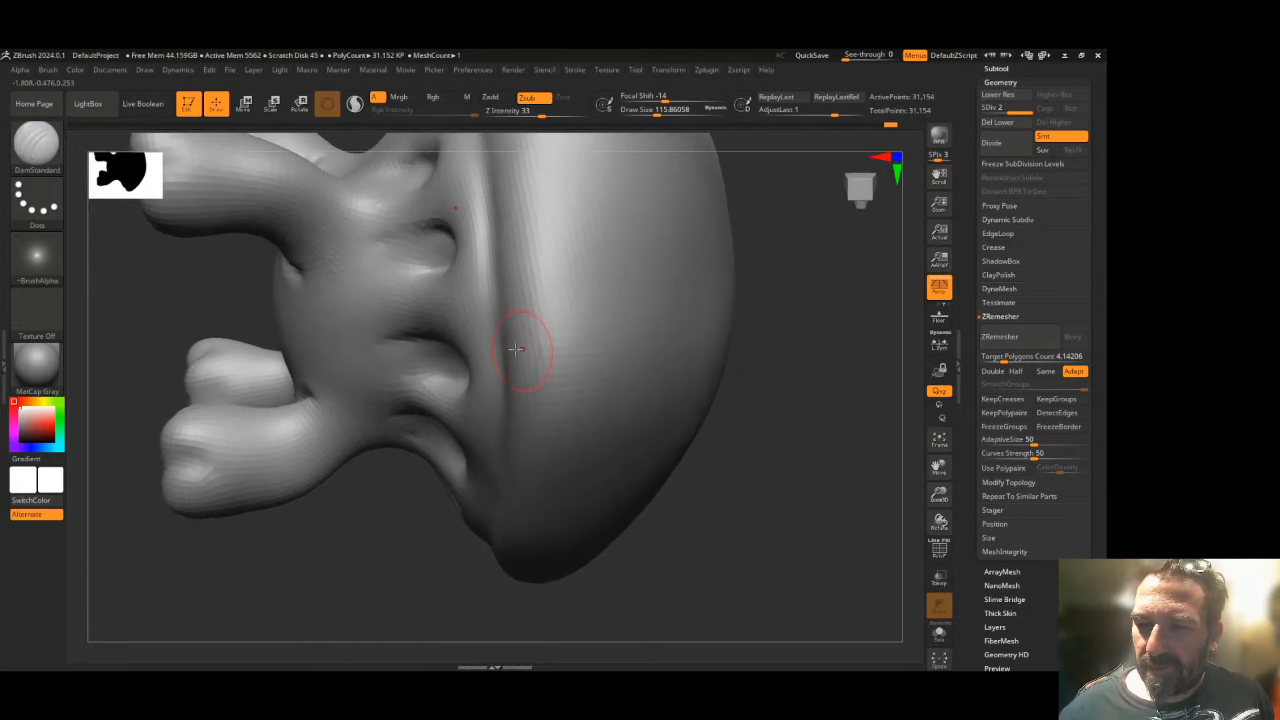
drag(283, 257, 354, 215)
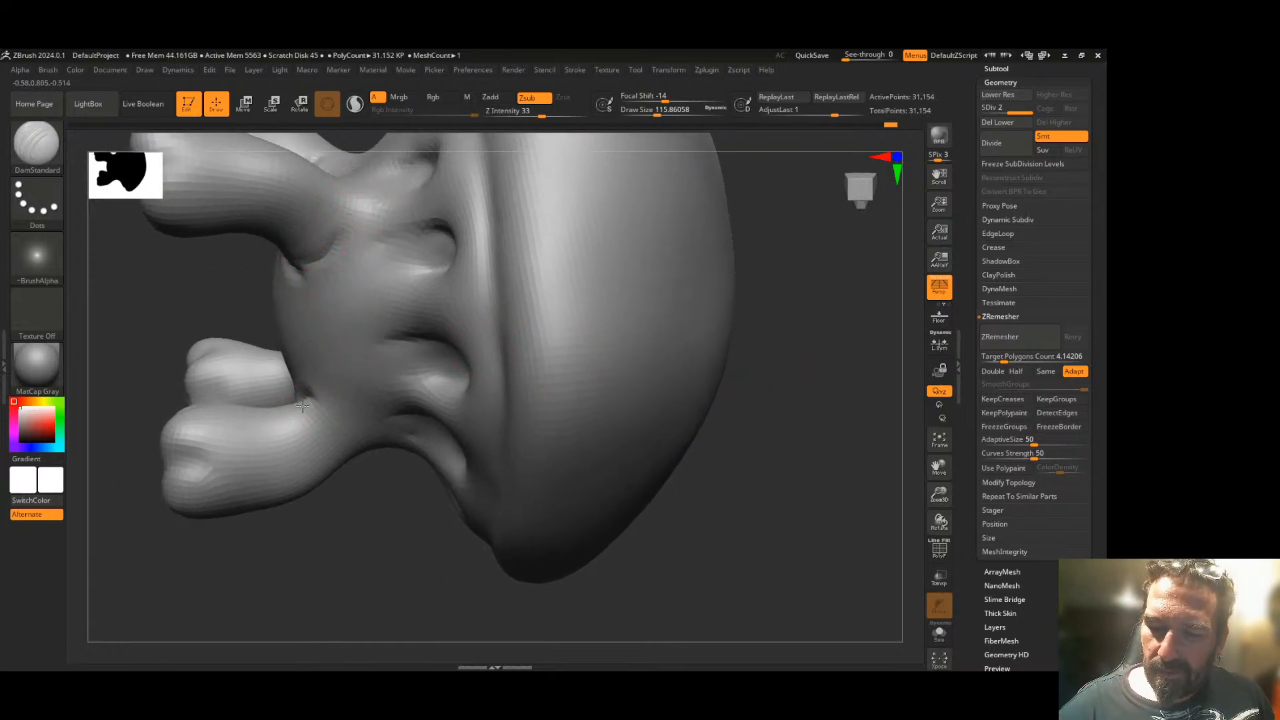
- Extend the creases around the bases of the other pair of legs
right_drag(366, 543, 438, 390)
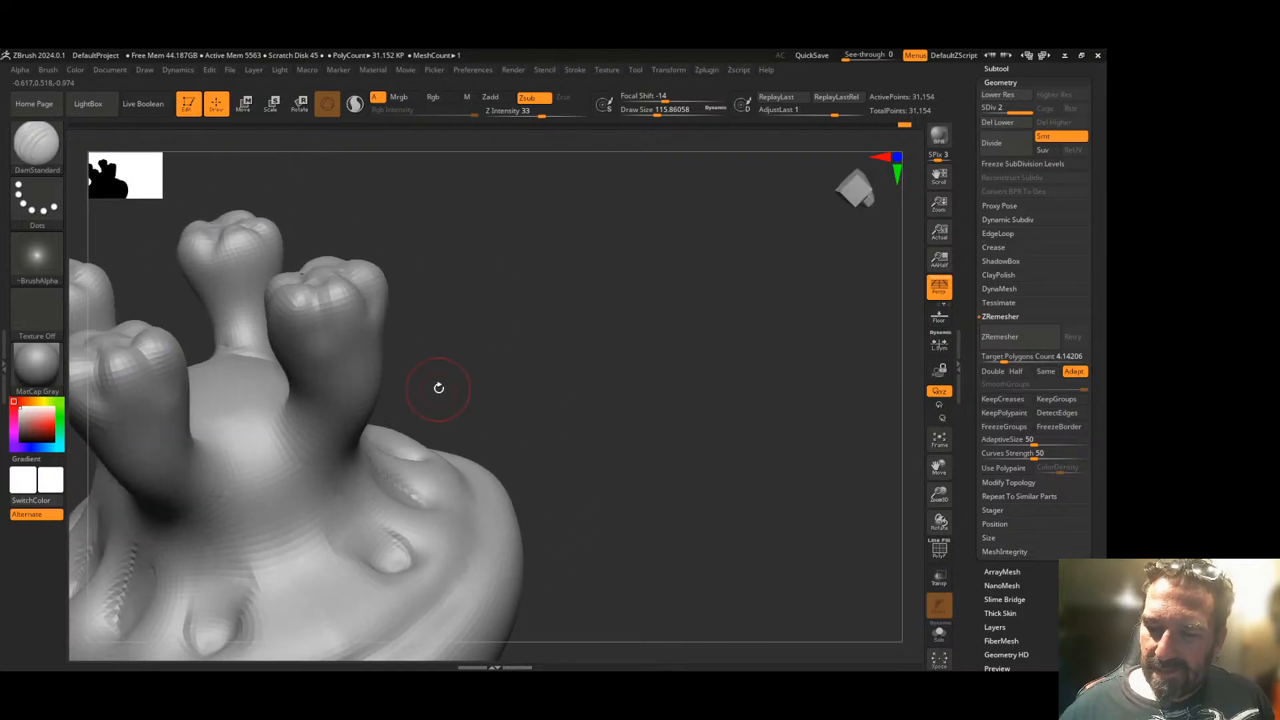
drag(290, 394, 320, 465)
right_drag(486, 315, 470, 280)
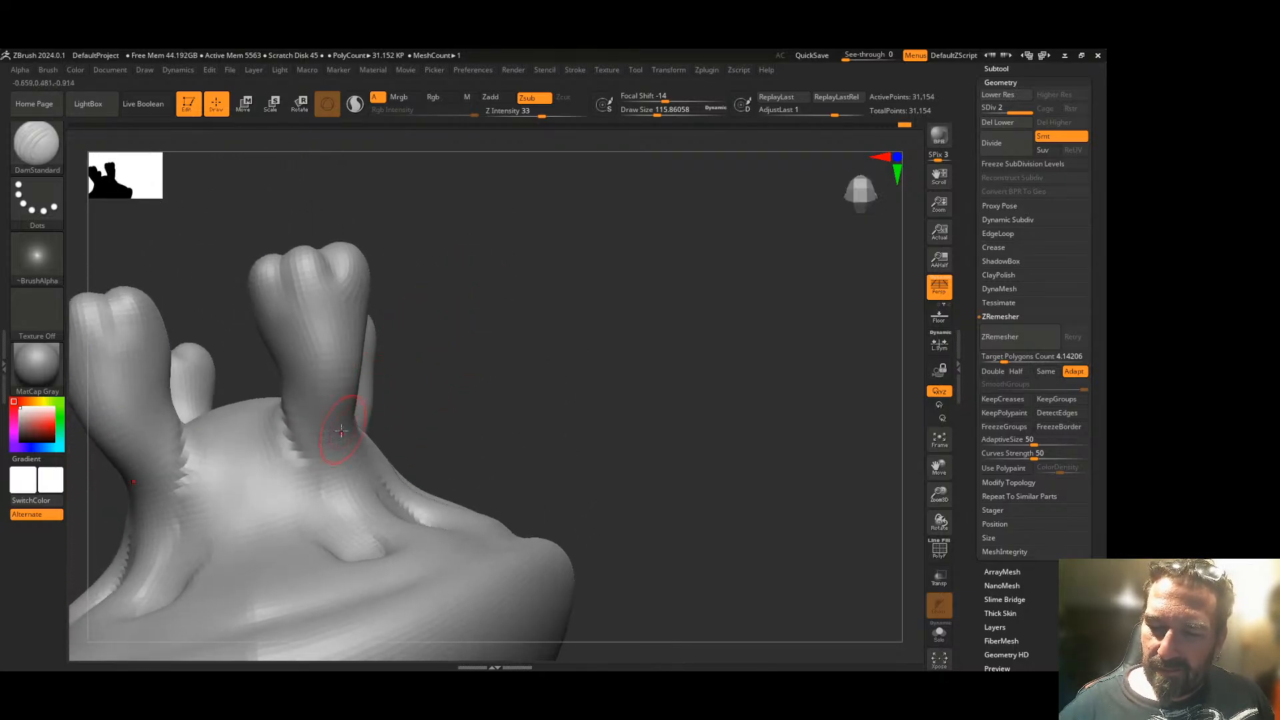
right_drag(474, 329, 614, 411)
mouse_move(600, 220)
right_down()
mouse_move(663, 267)
mouse_move(509, 320)
mouse_move(615, 336)
mouse_move(623, 380)
mouse_move(684, 428)
mouse_move(712, 380)
right_up()
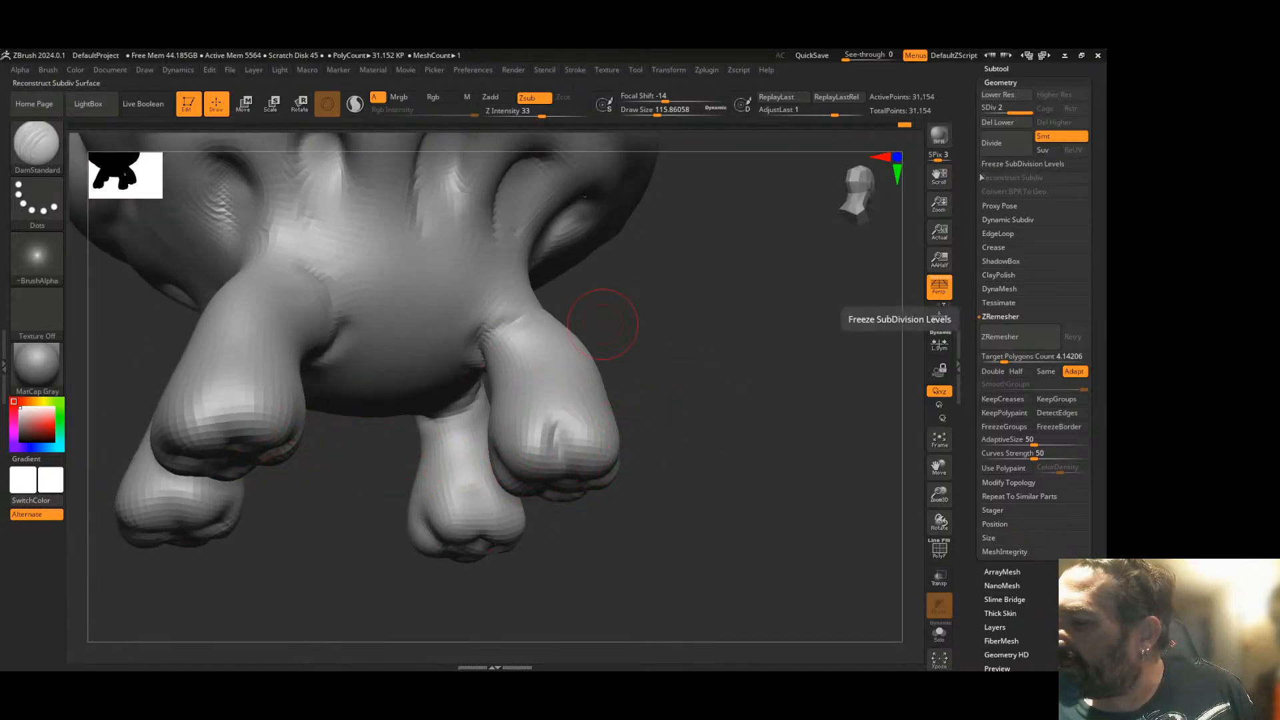
mouse_move(694, 326)
right_down()
mouse_move(680, 355)
mouse_move(714, 351)
mouse_move(771, 490)
right_up()
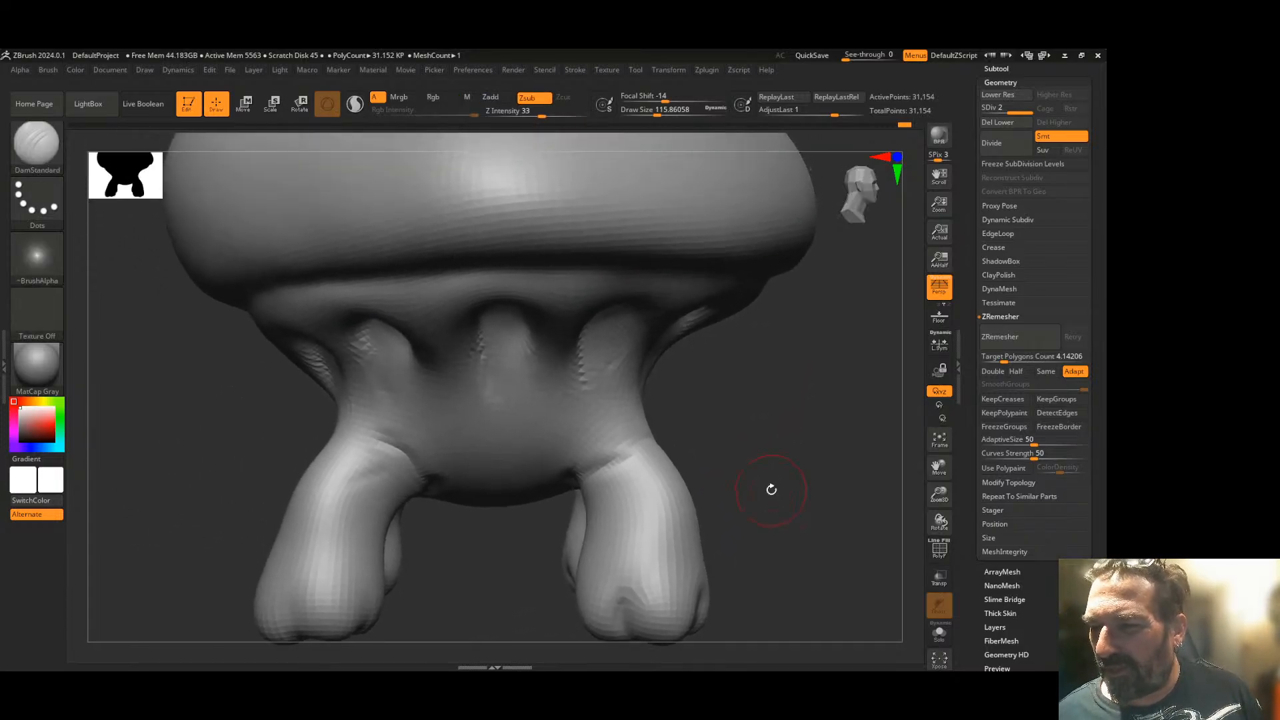
- Deepen the long crease beneath the dome's rim, following it around the front and side of the creature
mouse_move(811, 422)
right_down()
mouse_move(720, 360)
mouse_move(712, 310)
right_up()
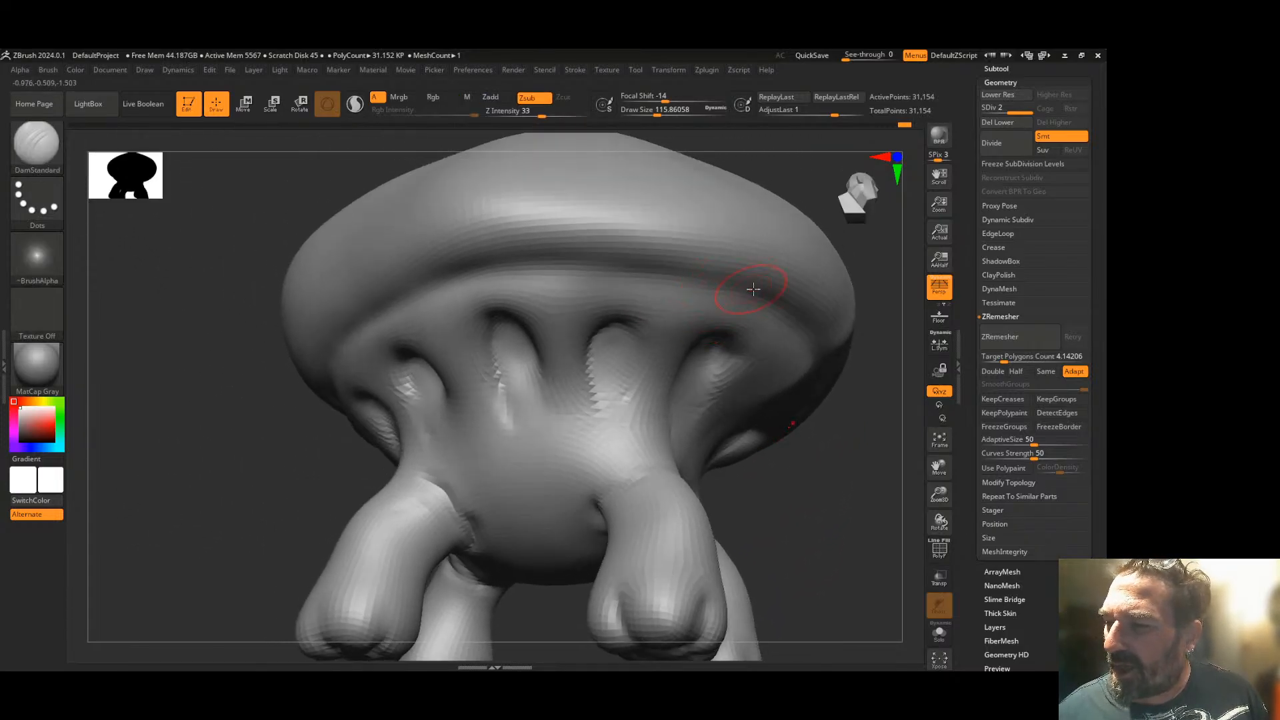
mouse_move(771, 296)
mouse_down()
mouse_move(626, 270)
mouse_move(491, 273)
mouse_move(397, 307)
mouse_move(345, 348)
mouse_up()
right_drag(283, 443, 368, 374)
mouse_move(622, 200)
mouse_down()
mouse_move(504, 280)
mouse_move(327, 467)
mouse_up()
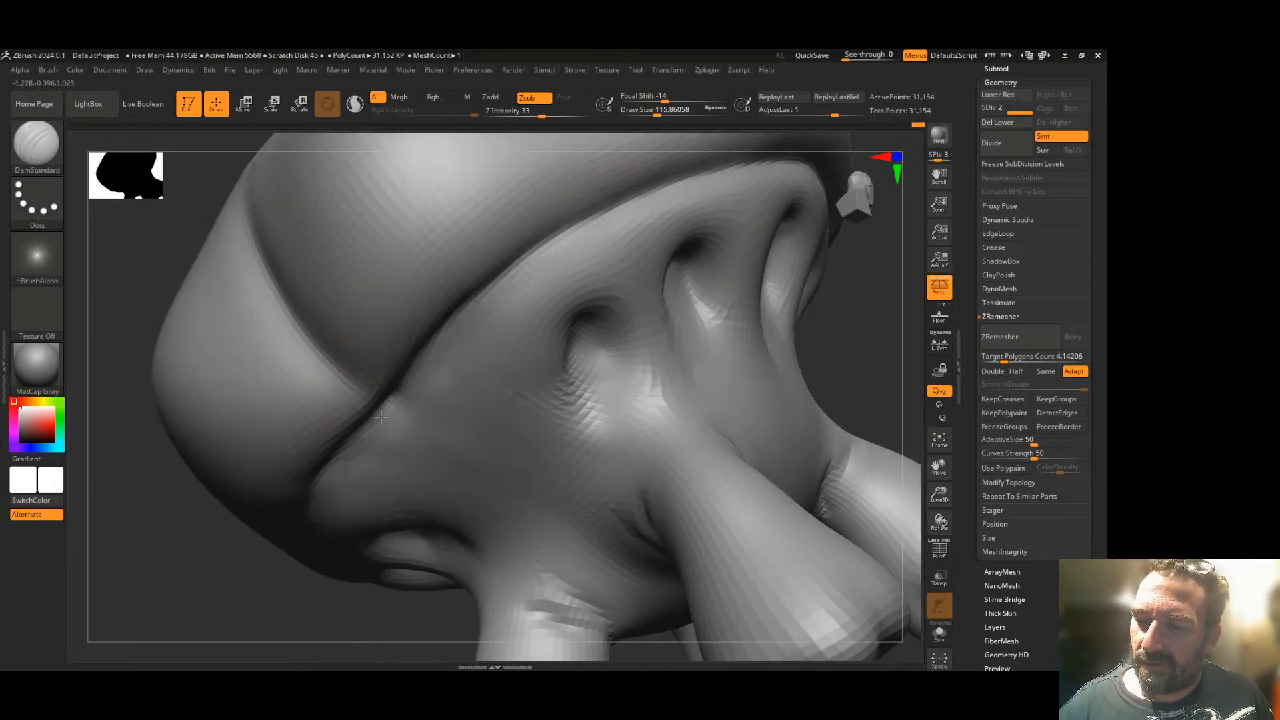
right_drag(510, 391, 120, 592)
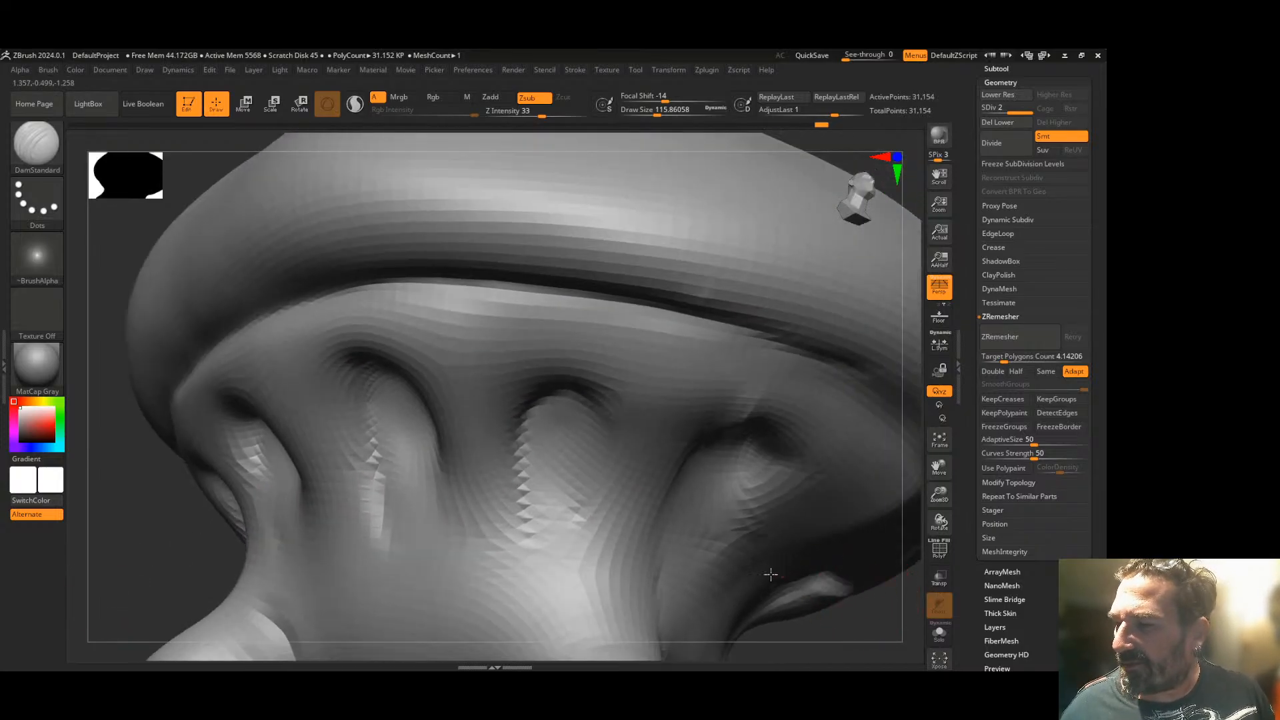
- Examine the cap's rim, the folds beneath it and the legs from several angles
mouse_move(877, 613)
right_down()
mouse_move(674, 551)
mouse_move(709, 400)
right_up()
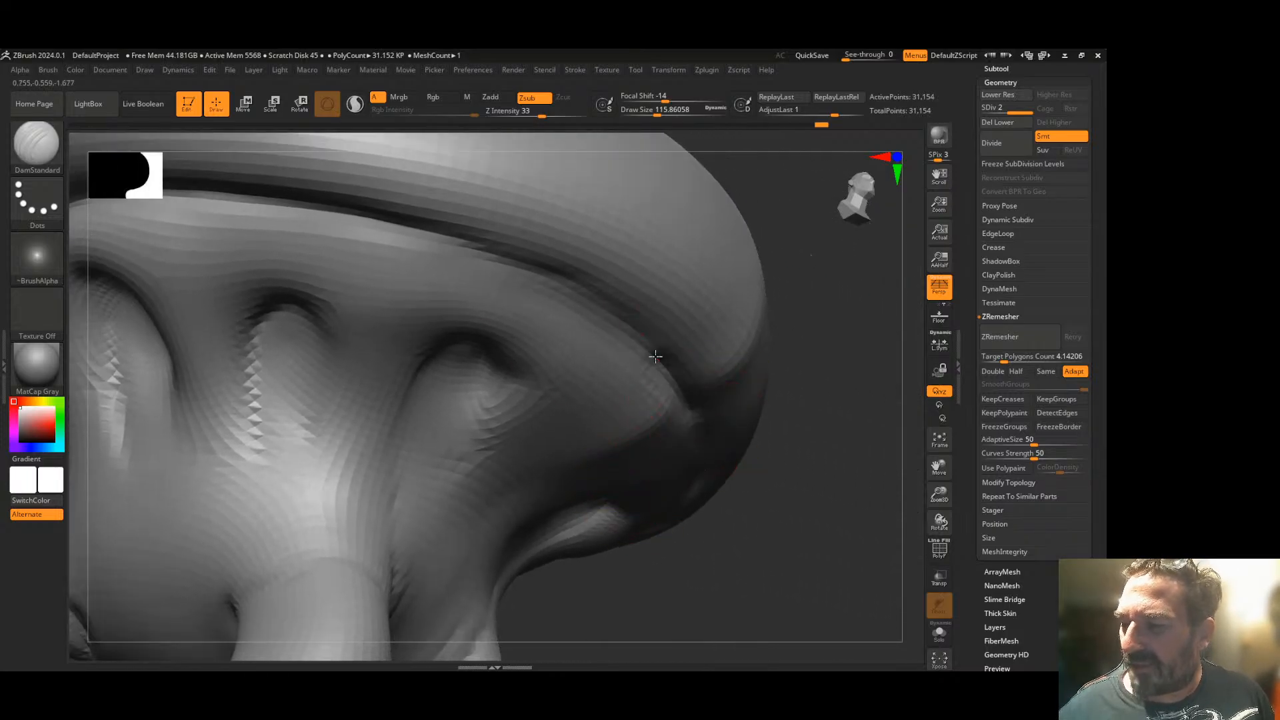
mouse_move(821, 438)
right_down()
mouse_move(800, 410)
mouse_move(696, 446)
right_up()
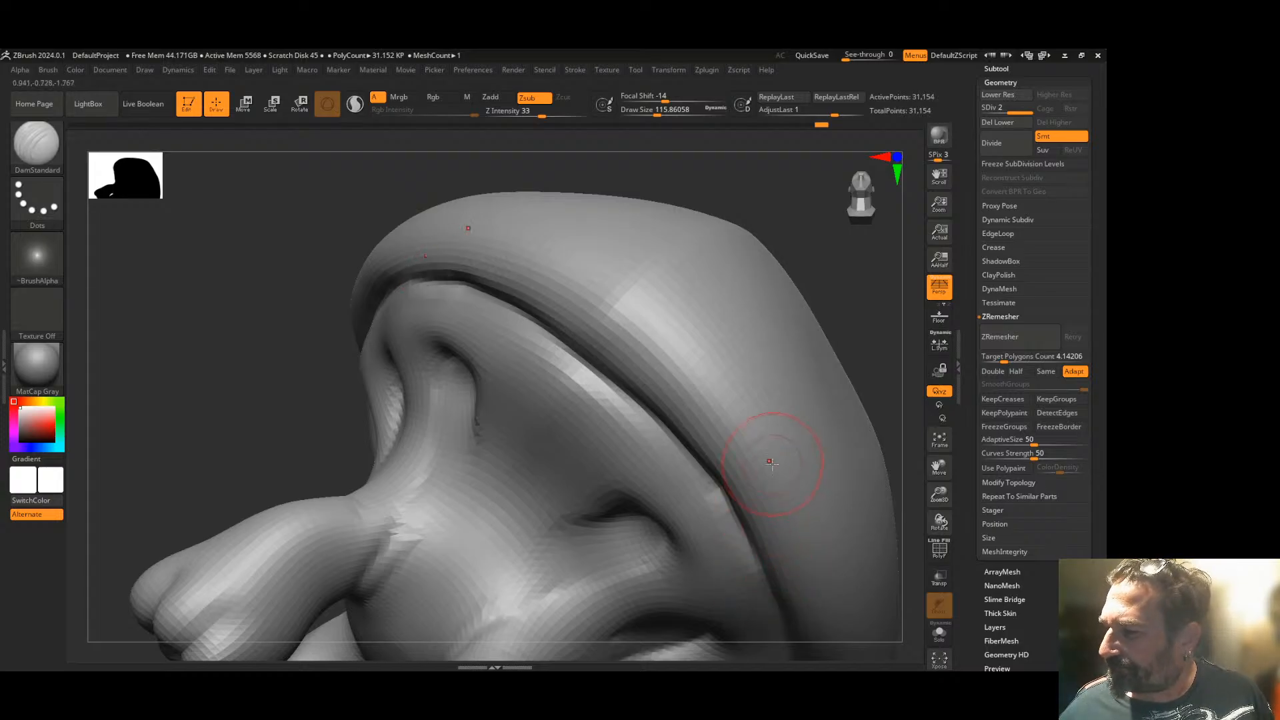
click(943, 444)
right_drag(908, 449, 780, 594)
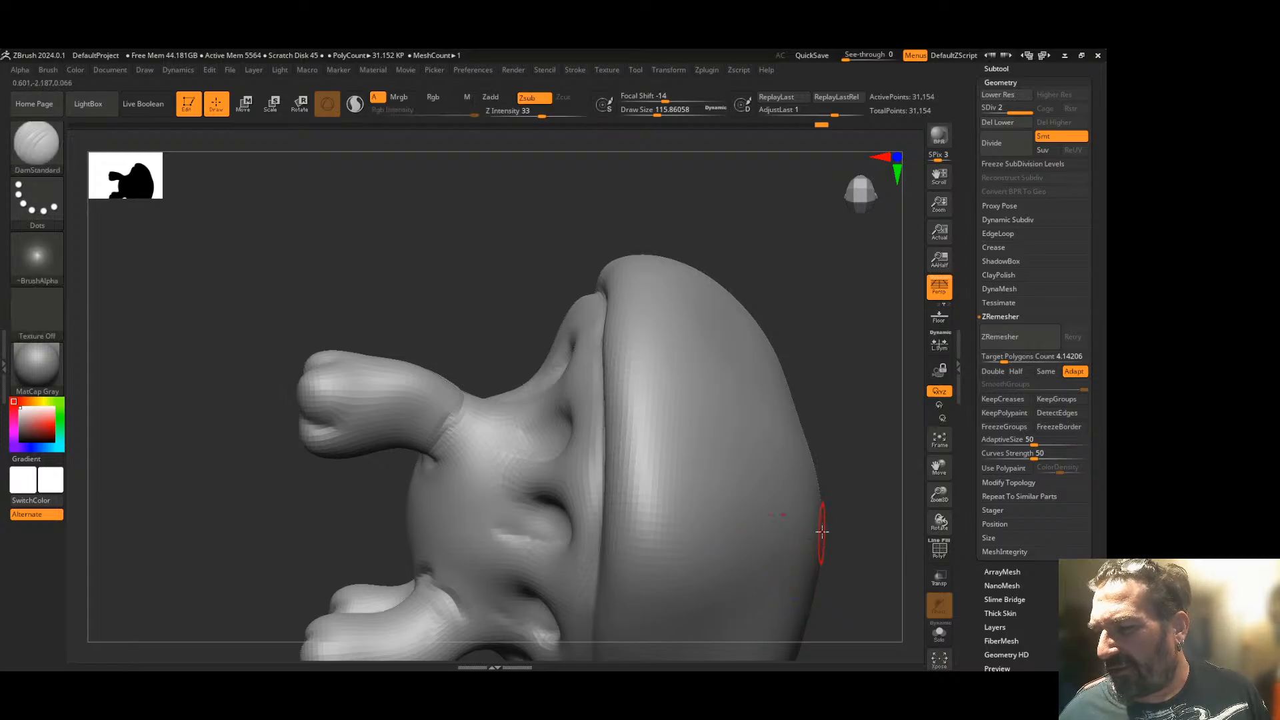
right_drag(818, 442, 346, 326)
right_drag(372, 388, 191, 437)
mouse_move(942, 520)
mouse_down()
mouse_move(954, 521)
mouse_move(937, 502)
mouse_move(929, 533)
mouse_up()
right_drag(754, 471, 797, 440)
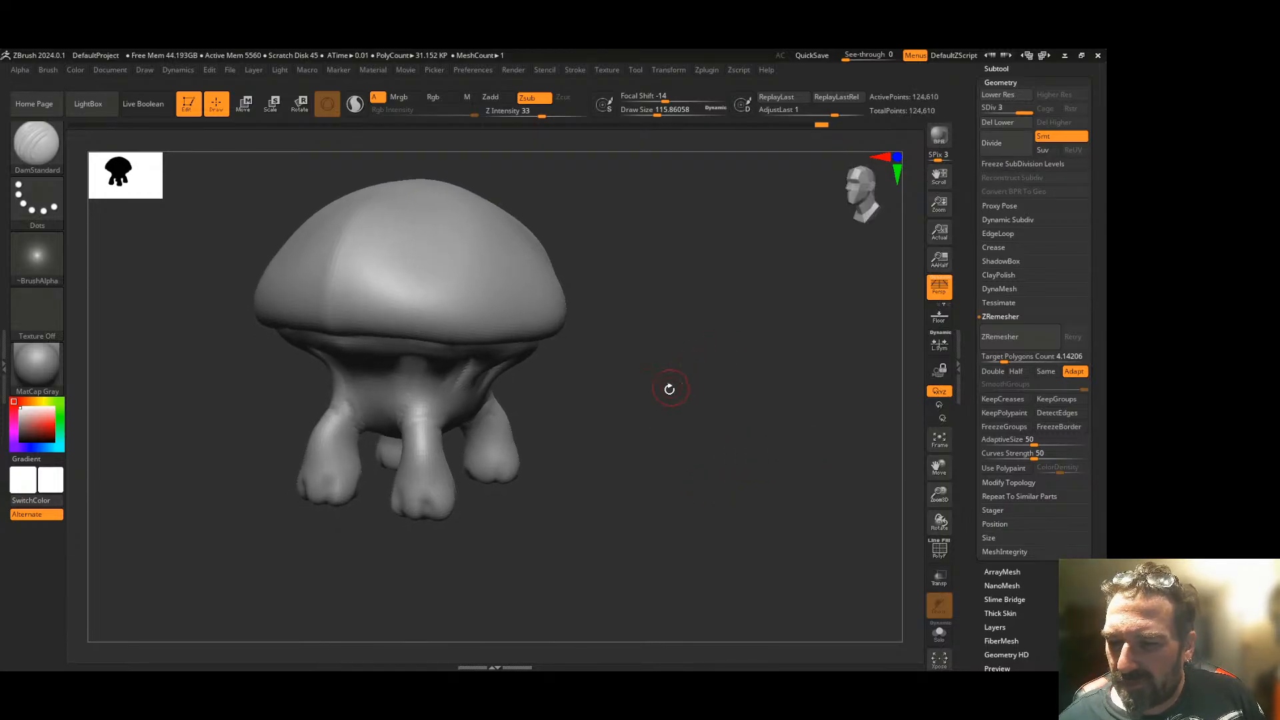
- Divide the creature's mesh up to subdivision level 4
drag(940, 494, 839, 501)
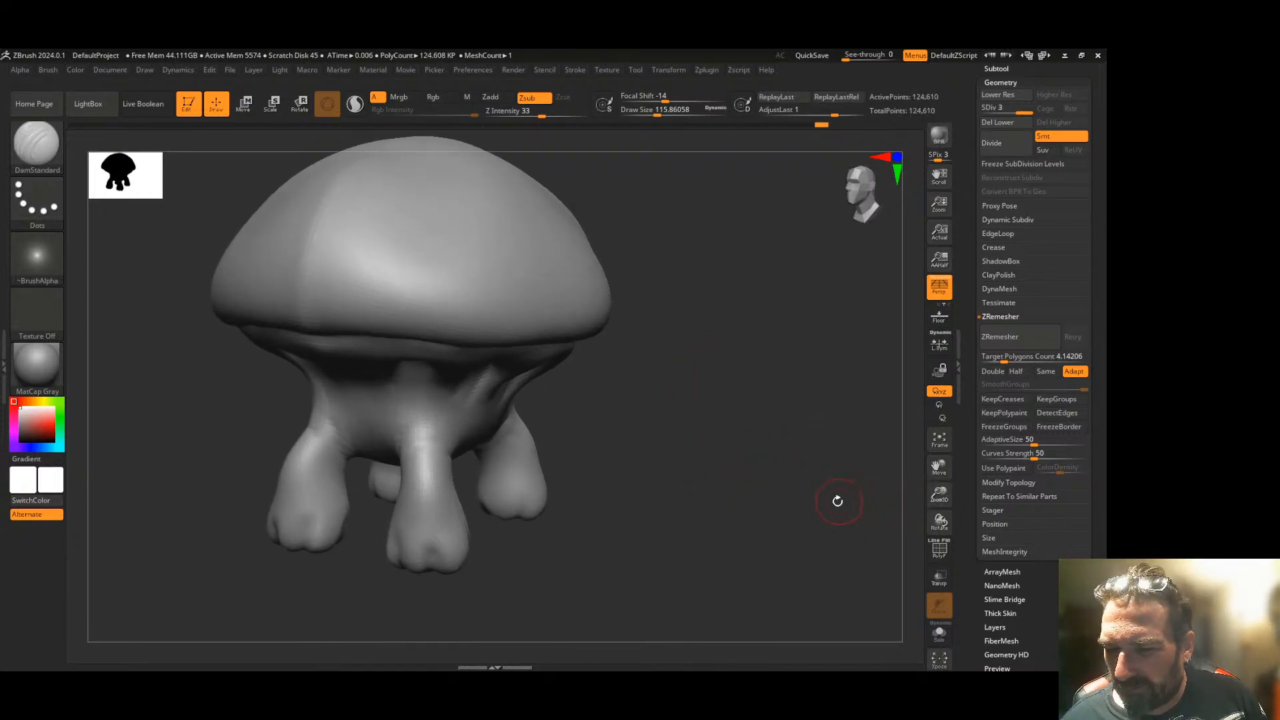
click(1006, 140)
drag(780, 334, 662, 444)
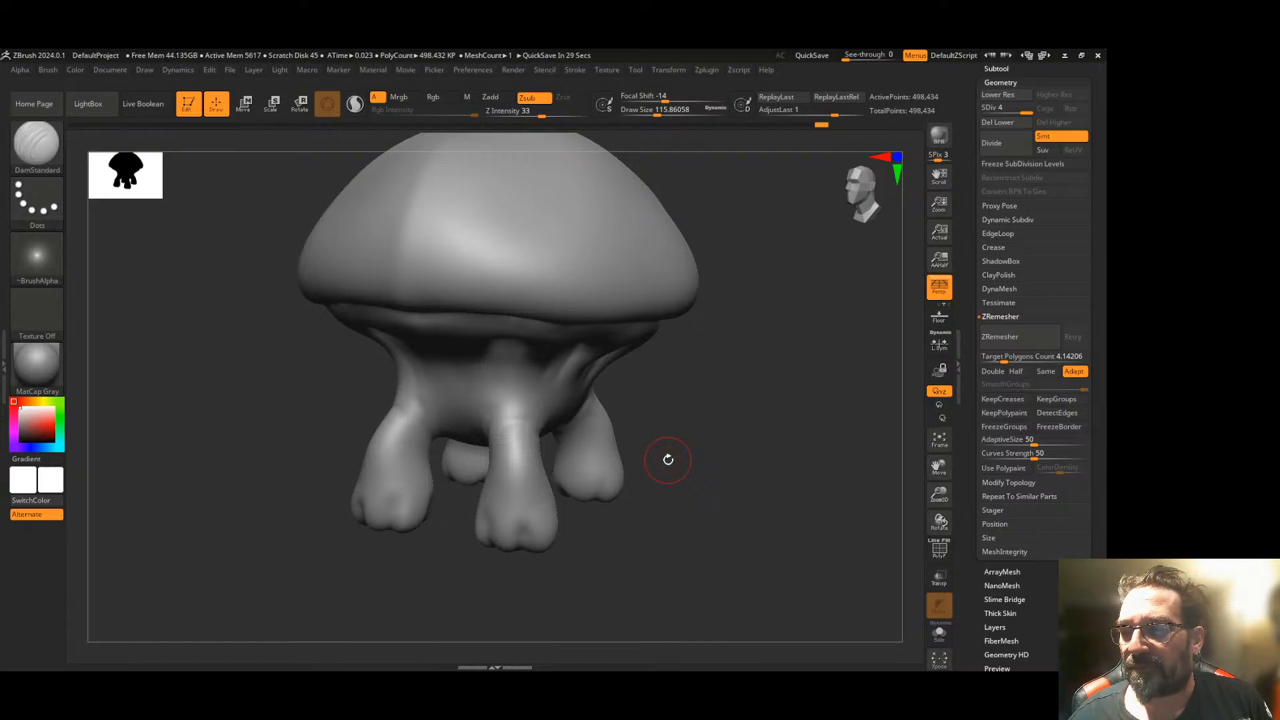
- Carve the recessed folds beneath the cap rim with the DamStandard brush and smooth their surface
mouse_move(691, 404)
mouse_down()
mouse_move(533, 353)
mouse_move(506, 333)
mouse_move(520, 332)
mouse_move(537, 348)
mouse_move(501, 381)
mouse_up()
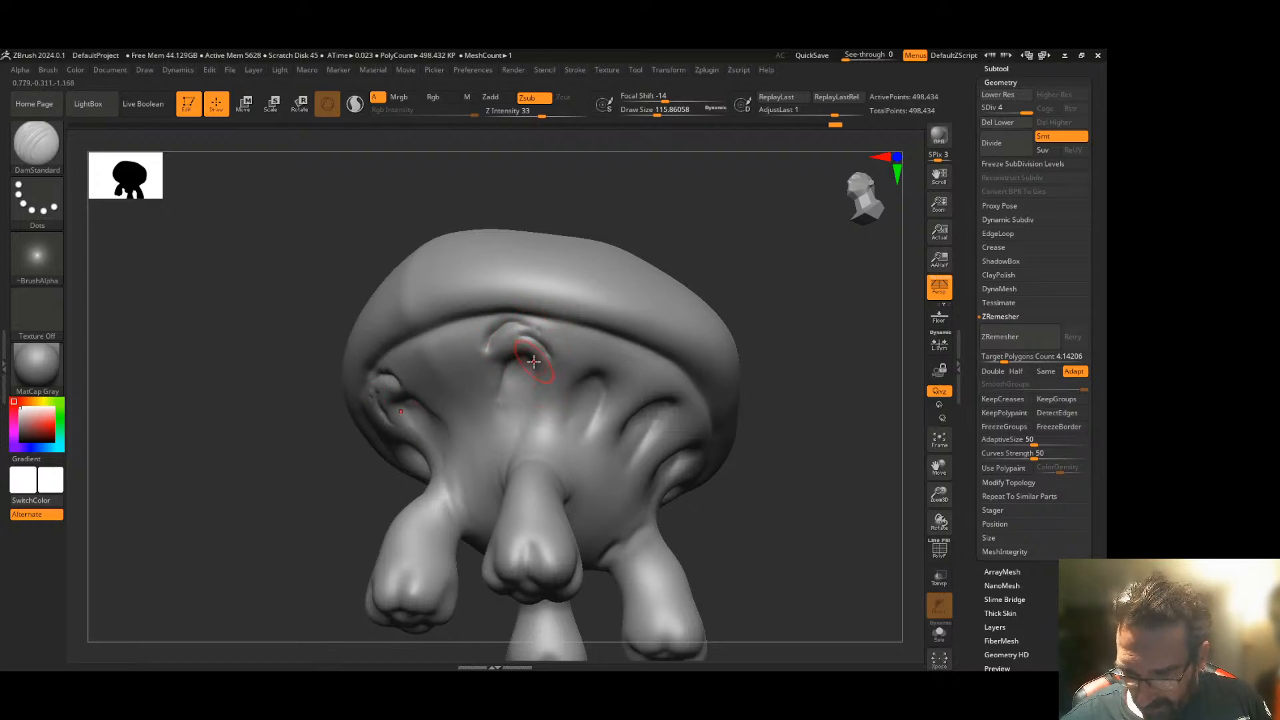
drag(814, 341, 566, 348)
key(shift)
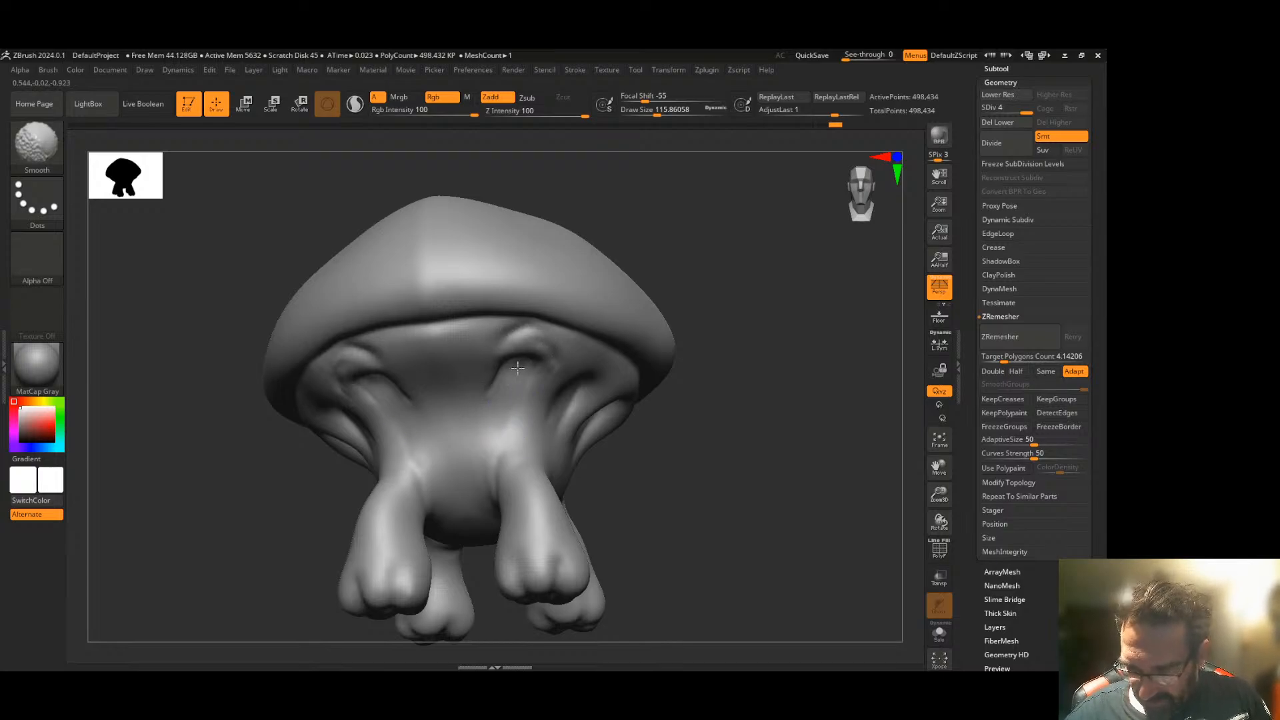
mouse_move(686, 340)
mouse_down()
mouse_move(777, 432)
mouse_move(766, 345)
mouse_move(751, 383)
mouse_move(712, 386)
mouse_up()
- Deepen the creases between the toes on the creature's feet with the DamStandard brush
drag(620, 467, 572, 447)
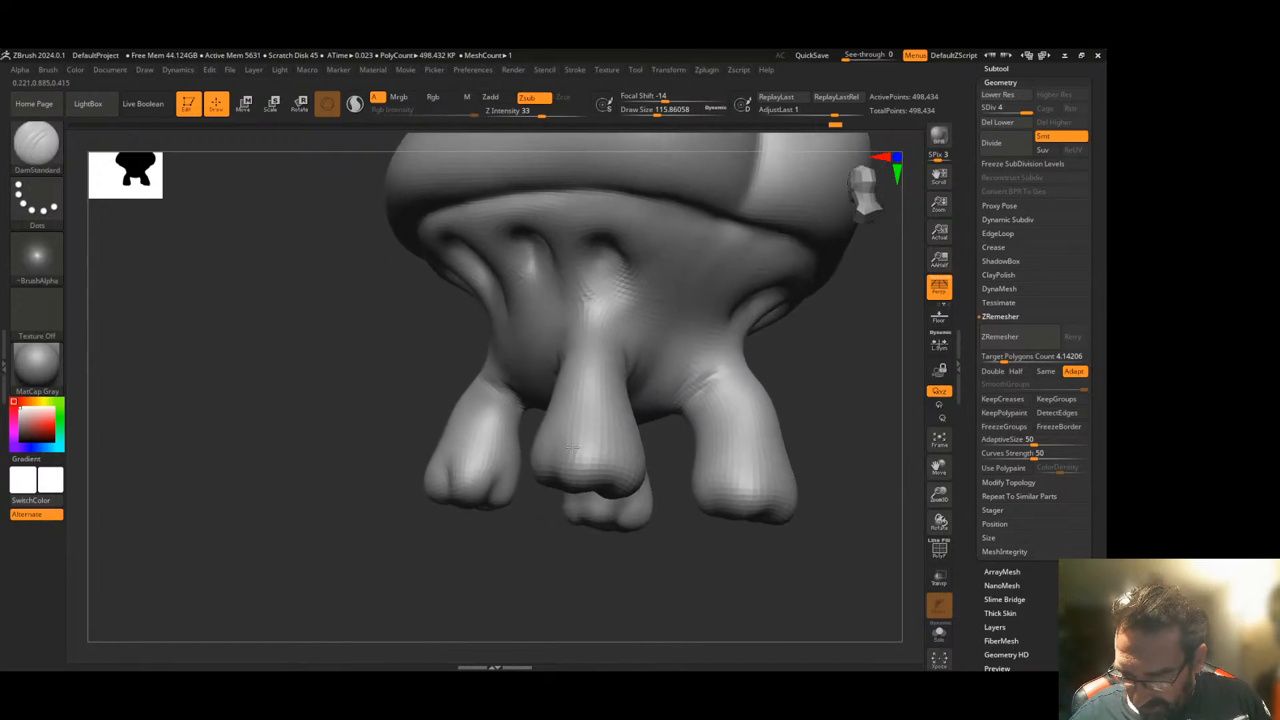
drag(362, 490, 377, 545)
drag(483, 424, 533, 437)
drag(475, 510, 500, 498)
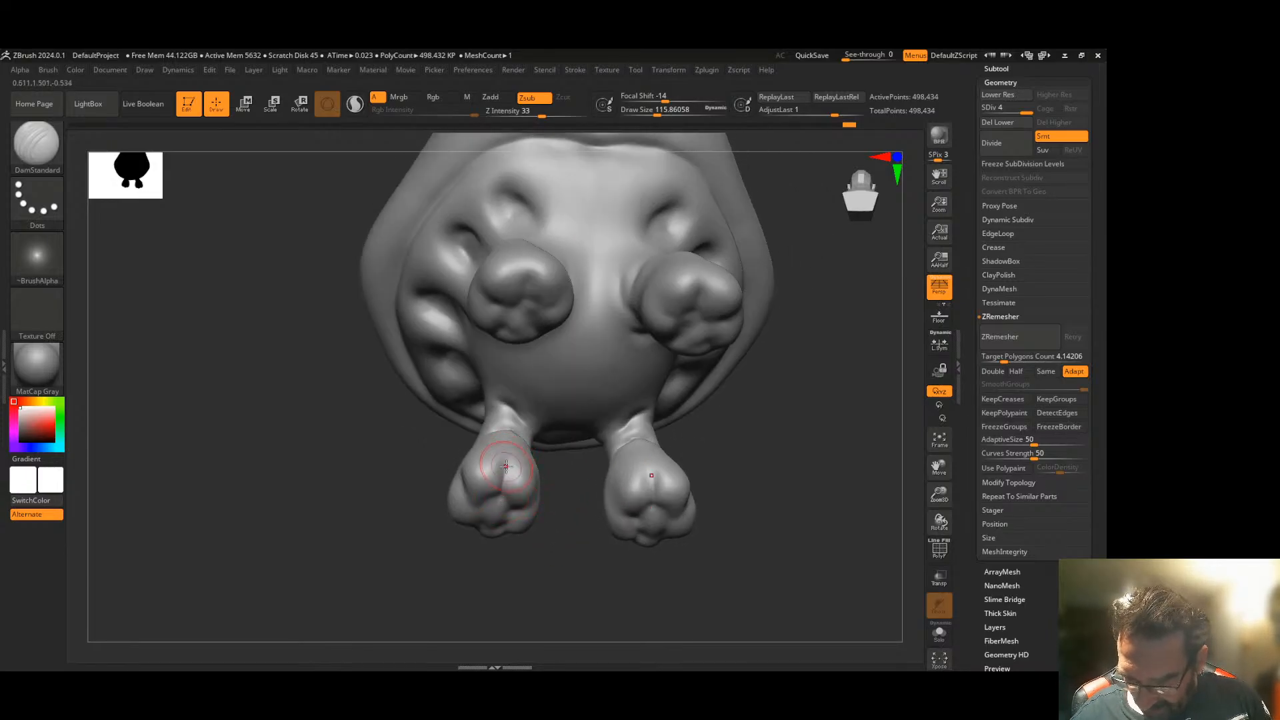
mouse_move(530, 543)
mouse_down()
mouse_move(543, 558)
mouse_move(491, 486)
mouse_move(450, 563)
mouse_move(518, 526)
mouse_up()
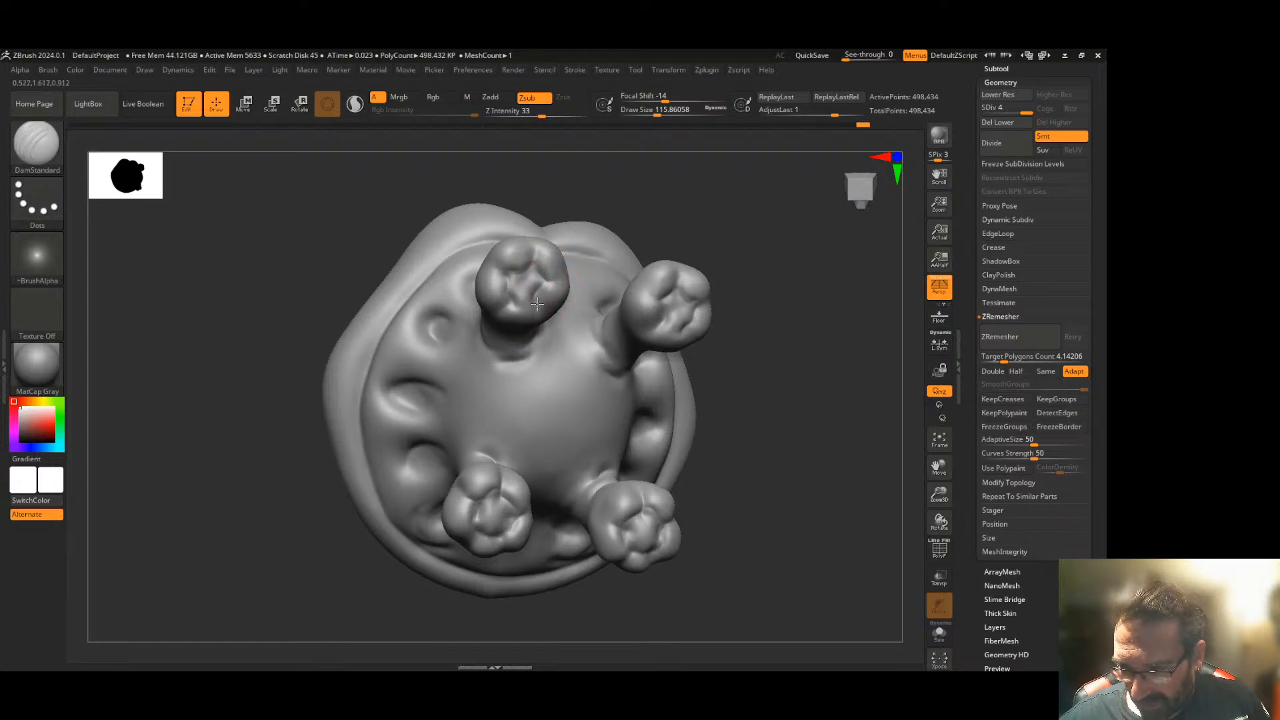
- Carve grooves separating the toes and sole pads on the front feet
drag(581, 238, 587, 267)
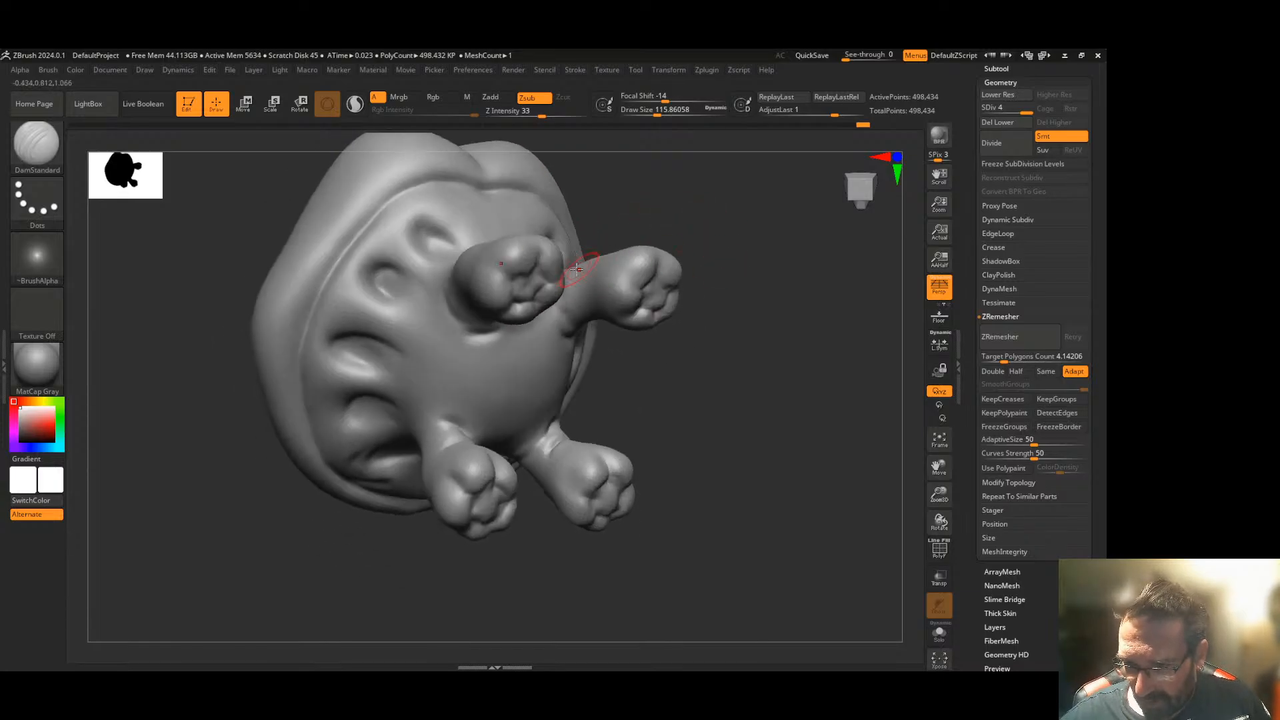
shift+drag(702, 196, 667, 220)
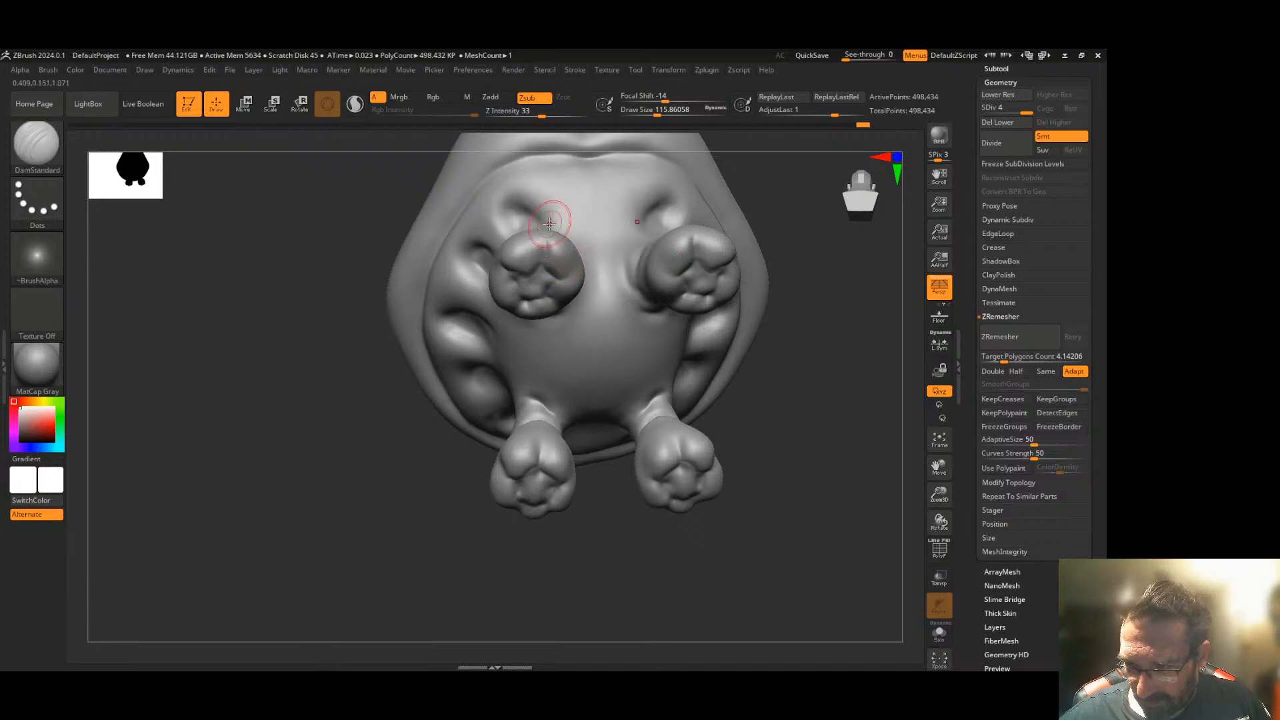
drag(774, 290, 788, 298)
right_drag(788, 298, 760, 290)
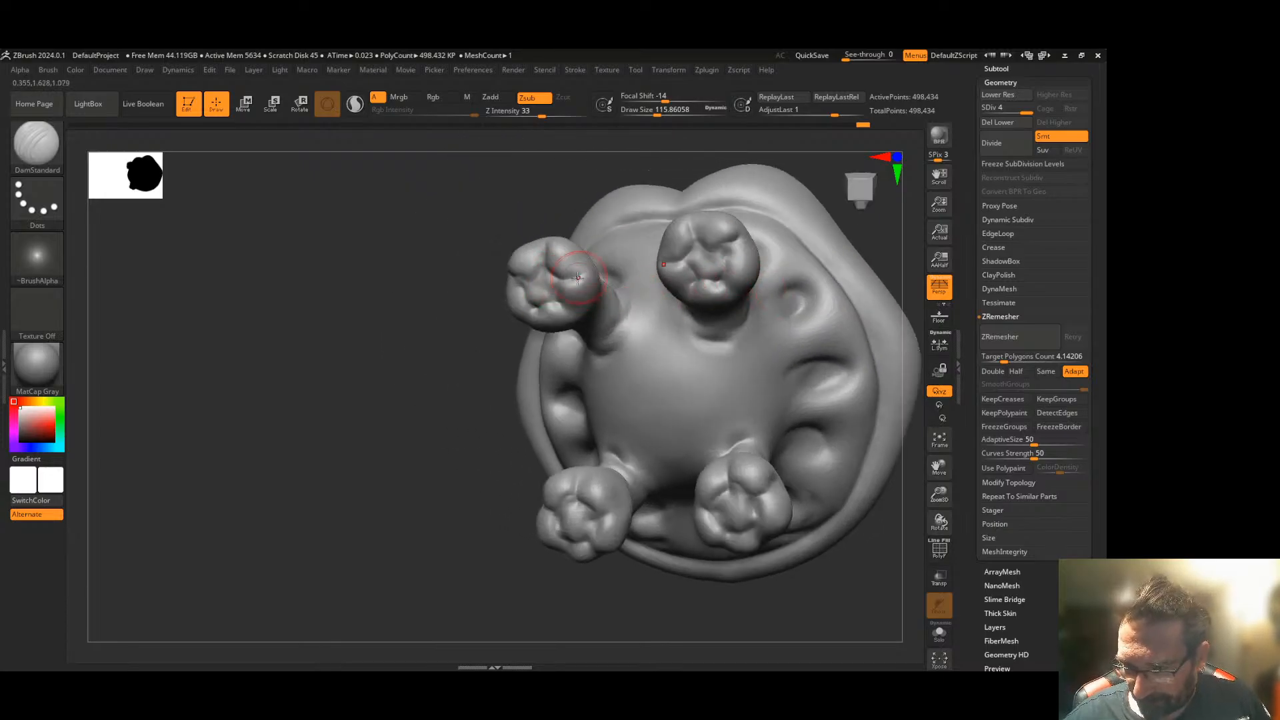
drag(424, 436, 587, 427)
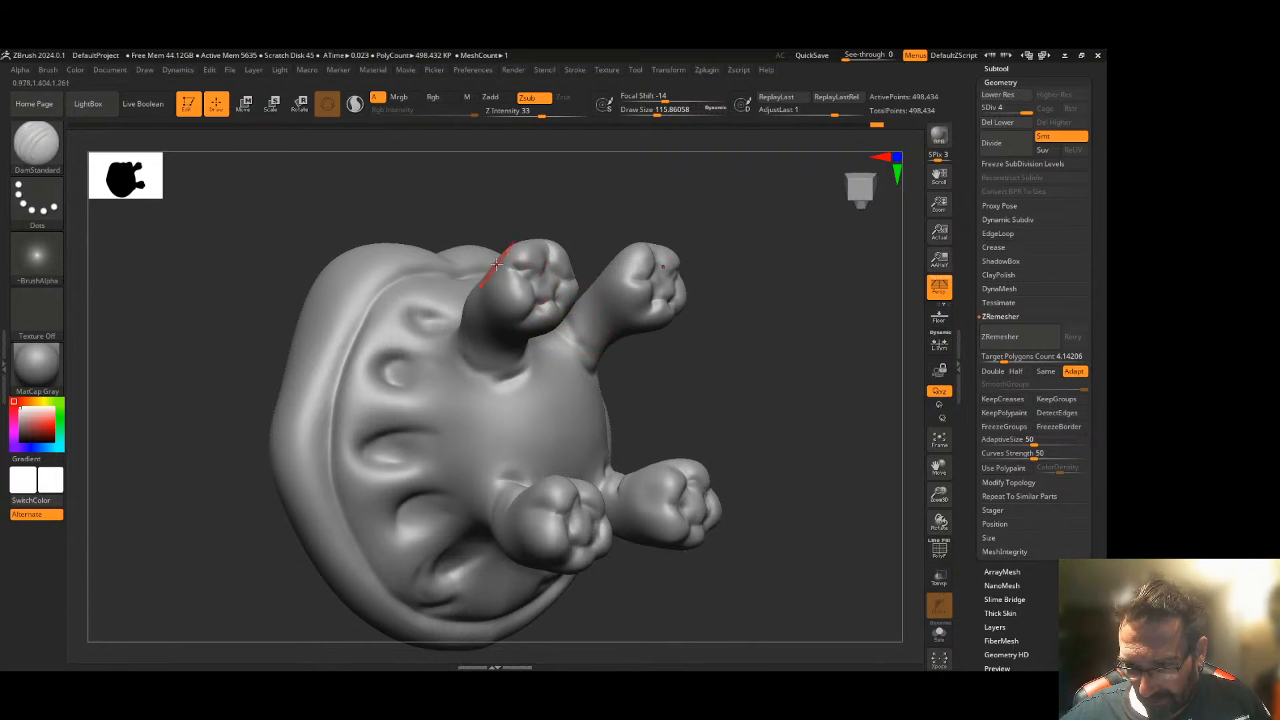
drag(731, 252, 763, 300)
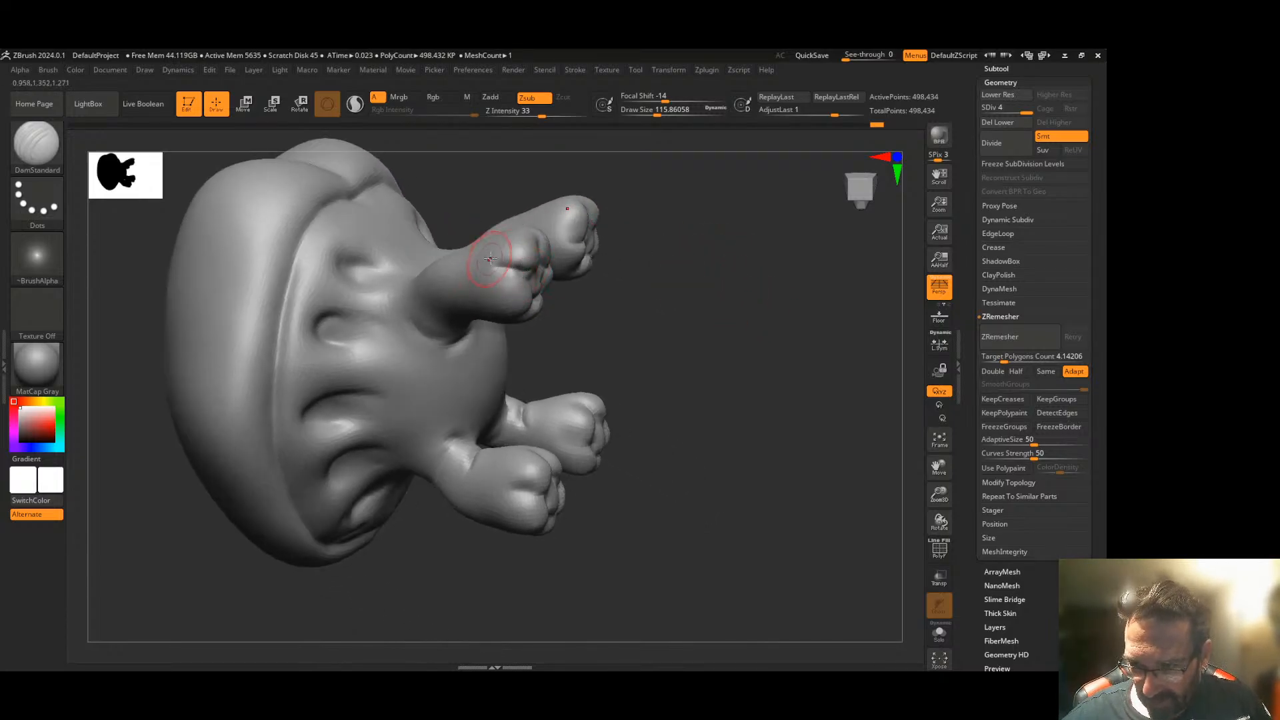
- Define the toes and sole pads of the rear feet with DamStandard grooves
drag(678, 255, 671, 226)
drag(604, 294, 662, 405)
drag(499, 363, 440, 394)
drag(523, 336, 594, 309)
mouse_move(598, 396)
mouse_down()
mouse_move(580, 343)
mouse_move(586, 397)
mouse_move(420, 460)
mouse_move(420, 474)
mouse_move(583, 401)
mouse_up()
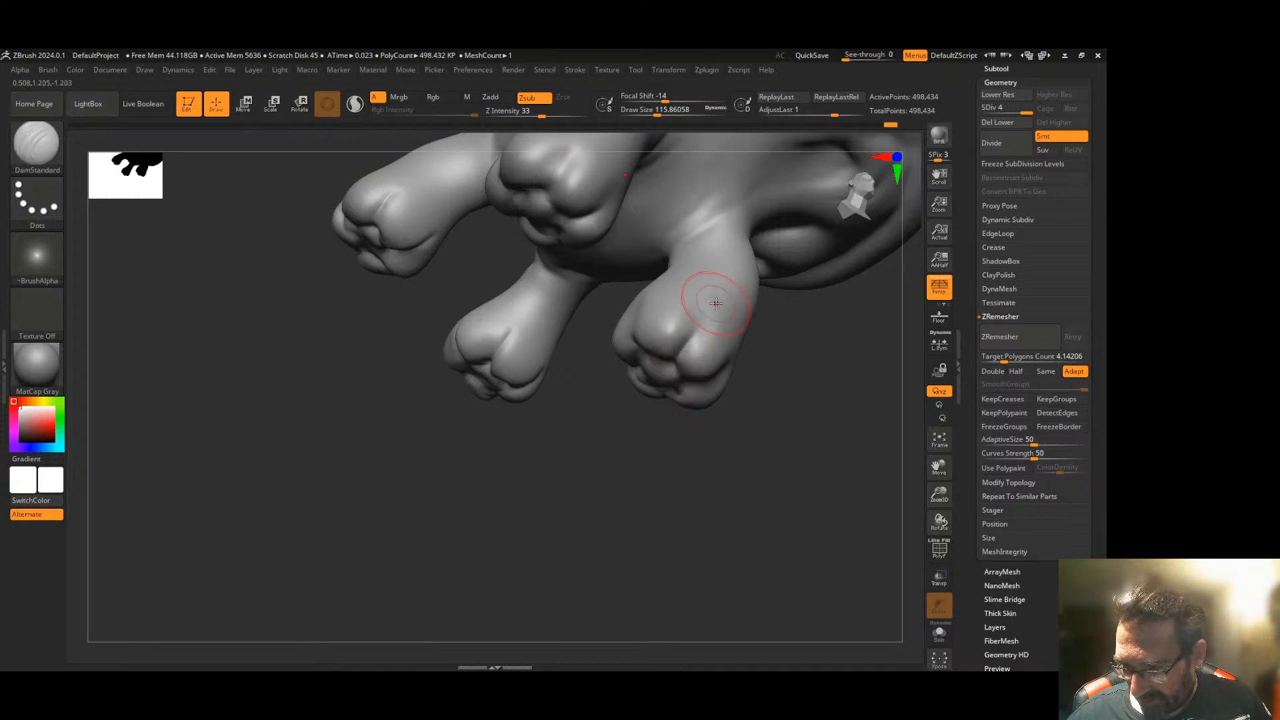
drag(636, 461, 648, 353)
drag(577, 437, 629, 357)
mouse_move(634, 460)
mouse_down()
mouse_move(645, 445)
mouse_move(611, 423)
mouse_move(598, 454)
mouse_move(604, 426)
mouse_move(558, 379)
mouse_move(618, 448)
mouse_move(618, 395)
mouse_up()
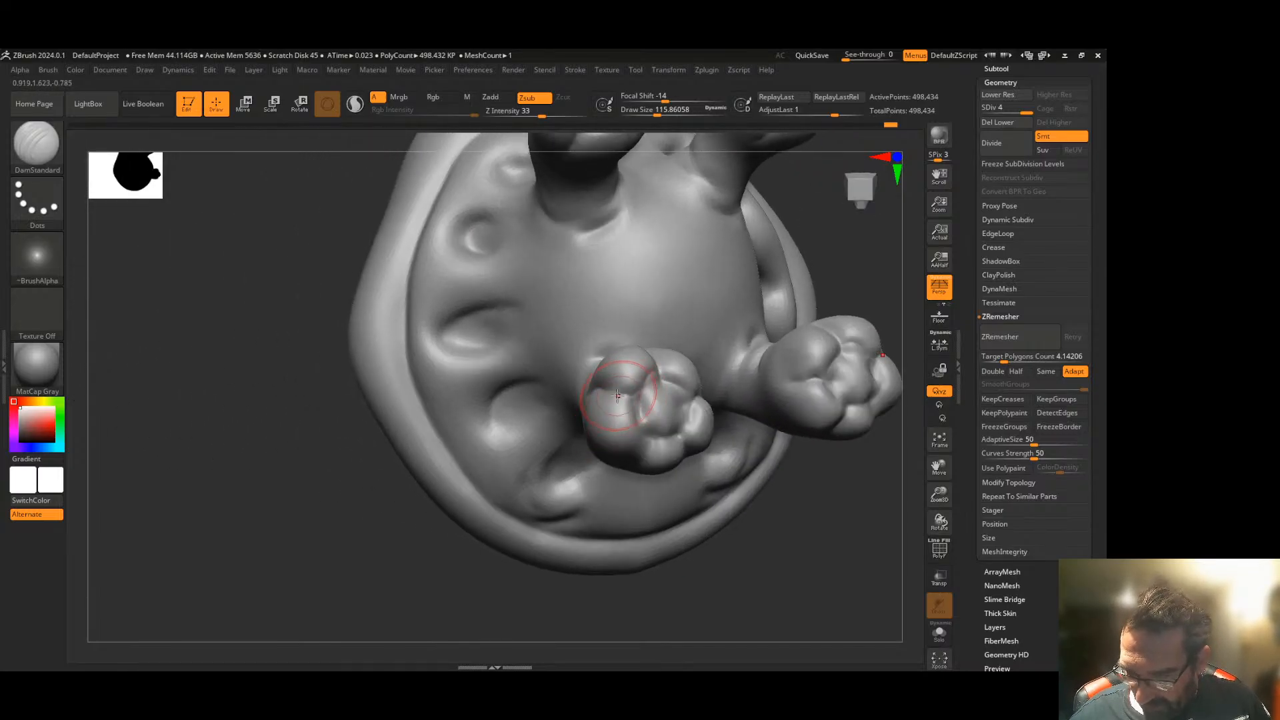
- Refine the toe creases around the feet and carve the first wrinkles above the rear feet
drag(447, 549, 292, 515)
drag(675, 508, 495, 392)
mouse_move(518, 453)
mouse_down()
mouse_move(700, 329)
mouse_move(564, 376)
mouse_up()
drag(466, 454, 527, 528)
drag(572, 381, 662, 416)
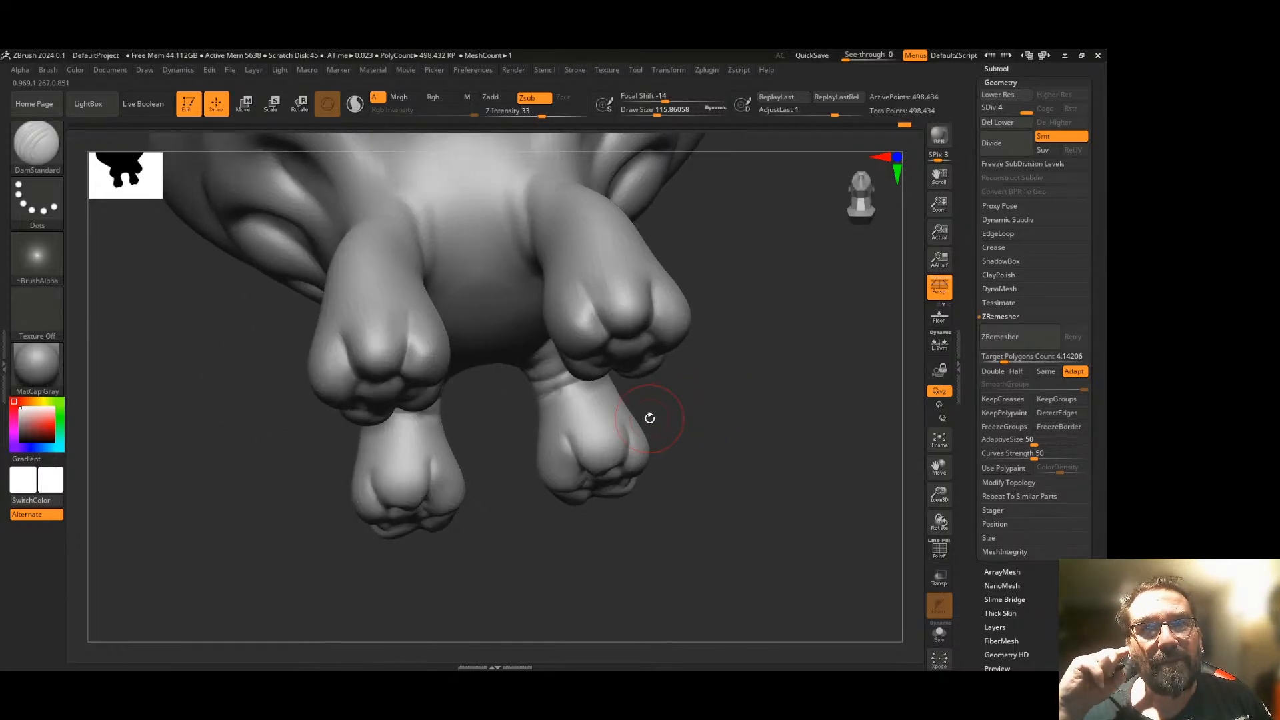
- Carve wrinkle rings around the upper part of the rear legs, close to the body
mouse_move(761, 383)
mouse_down()
mouse_move(706, 402)
mouse_move(717, 390)
mouse_up()
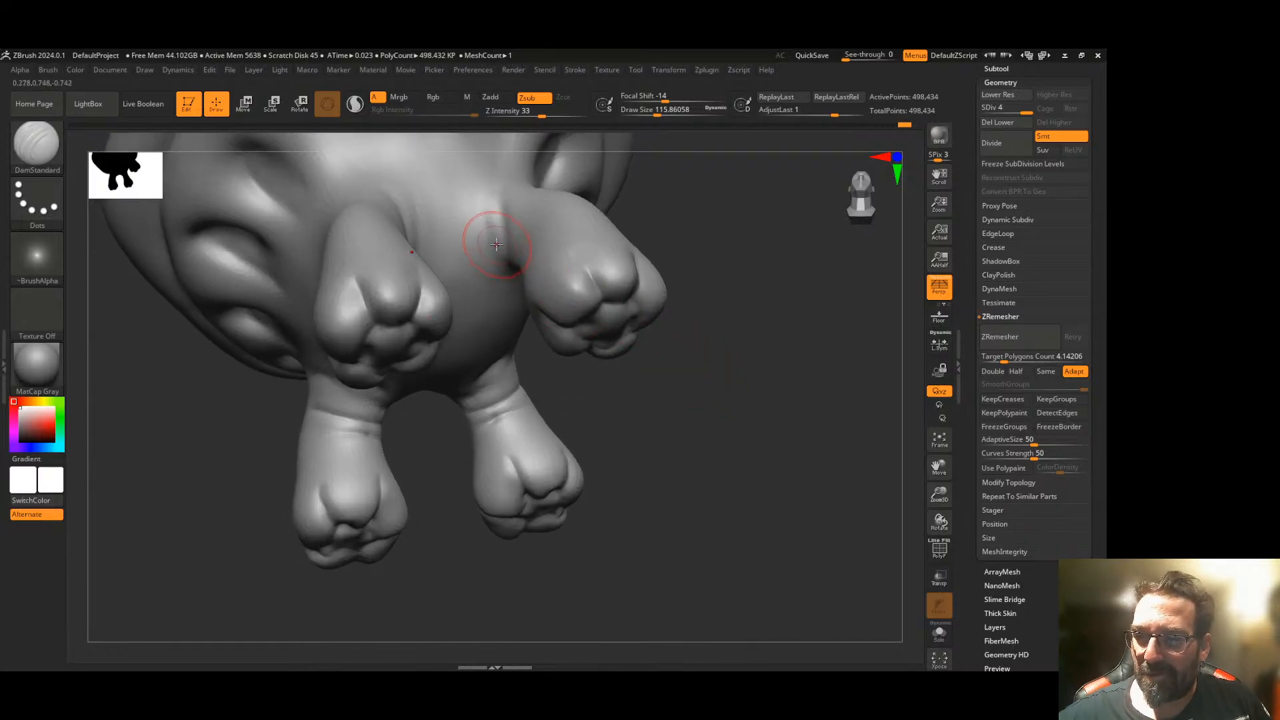
drag(629, 194, 665, 183)
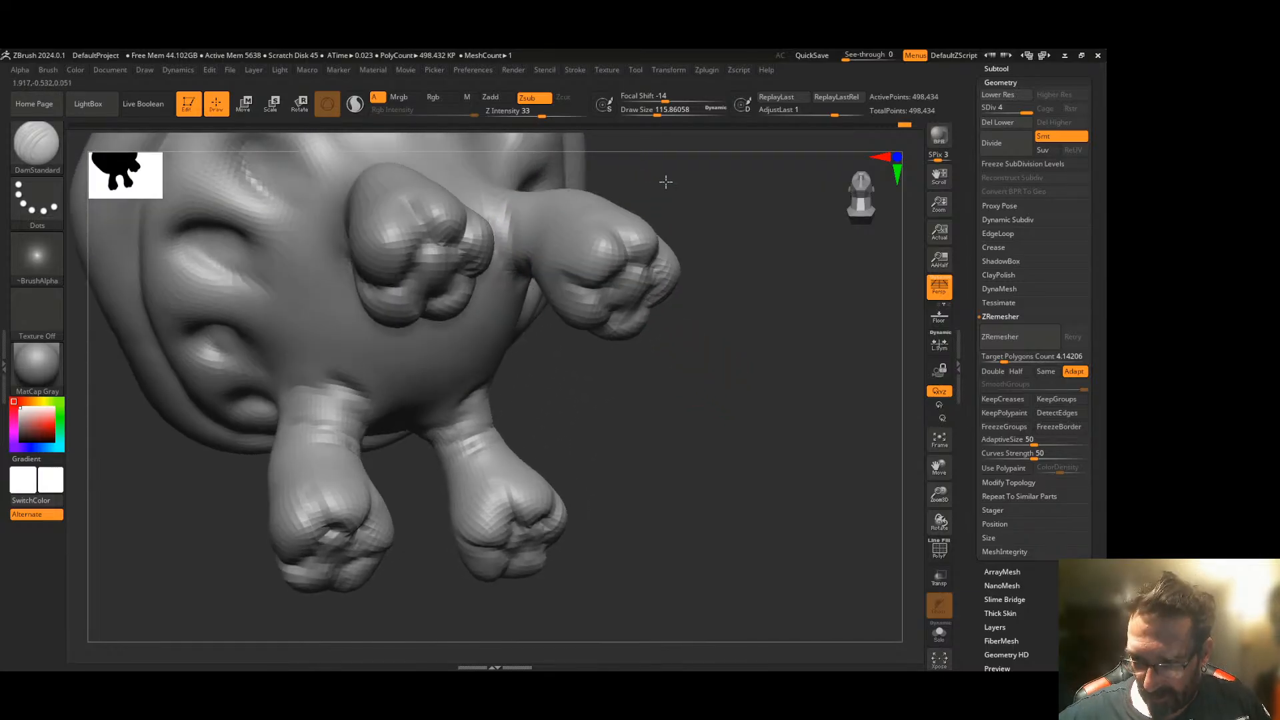
drag(575, 386, 502, 283)
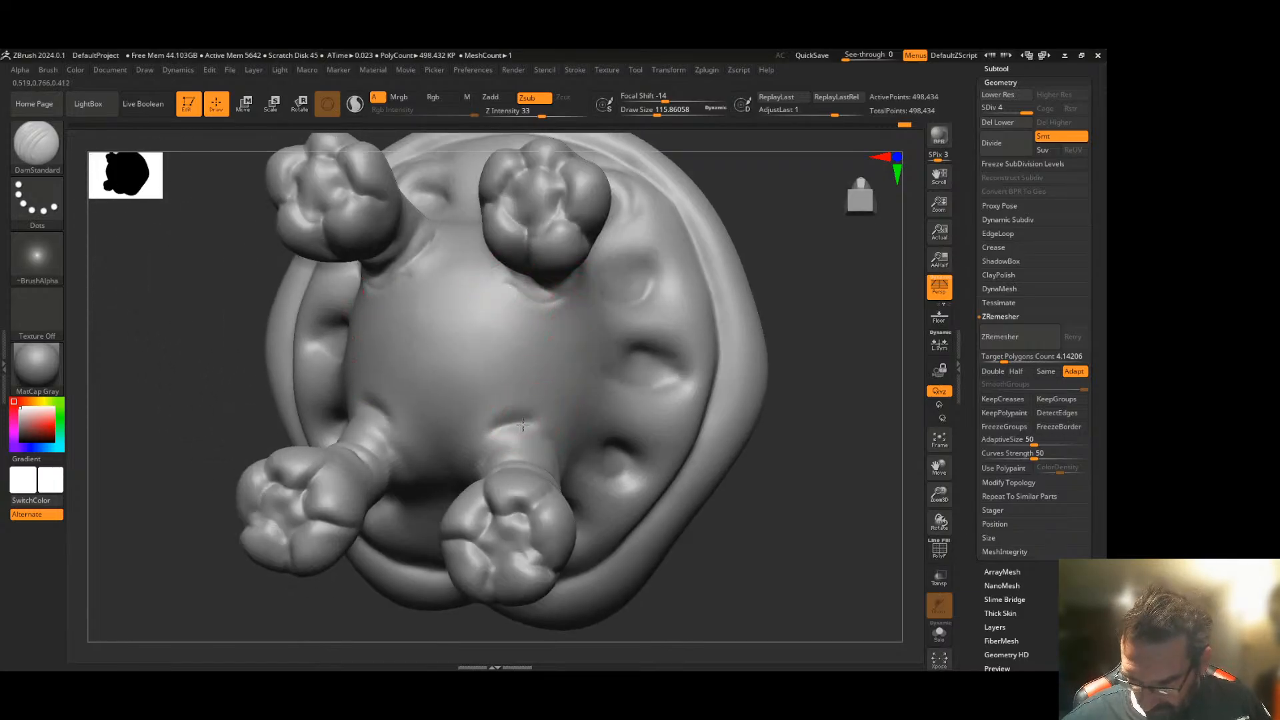
drag(697, 445, 562, 441)
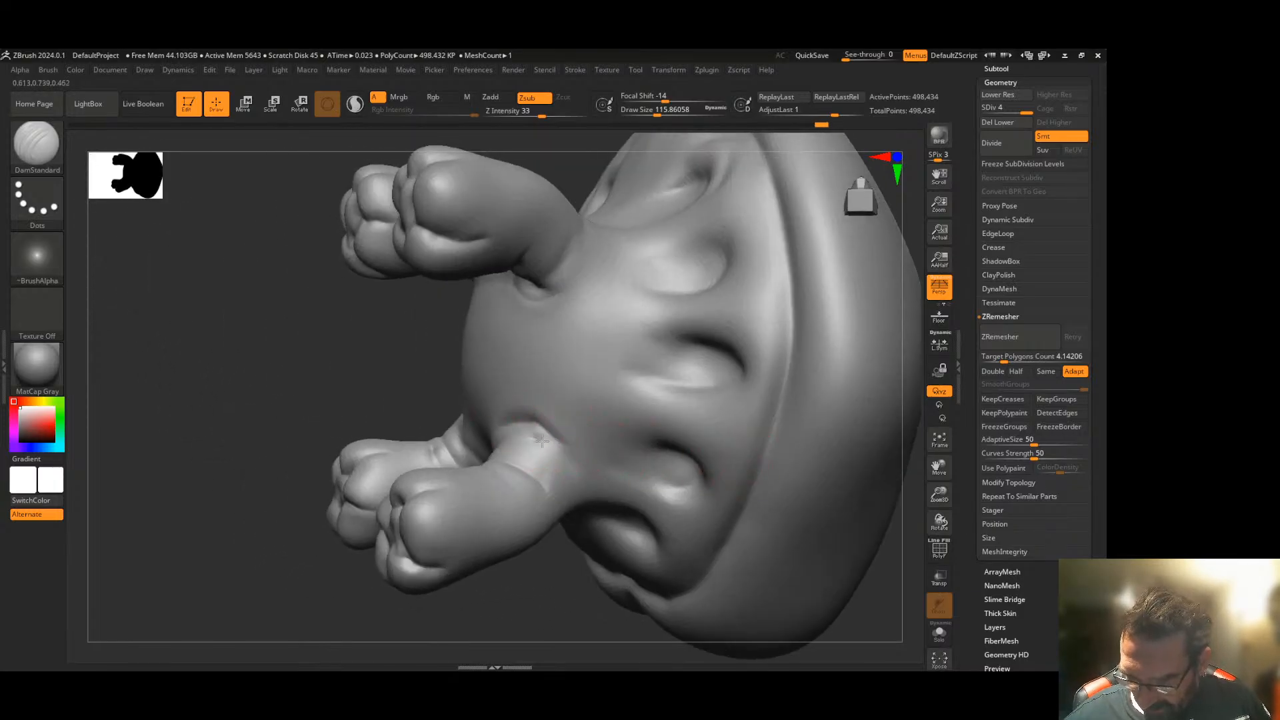
- Deepen the creases where the legs join the underside of the body
mouse_move(354, 344)
mouse_down()
mouse_move(374, 373)
mouse_move(478, 276)
mouse_up()
mouse_move(358, 379)
mouse_down()
mouse_move(454, 340)
mouse_move(586, 318)
mouse_up()
mouse_move(650, 293)
mouse_down()
mouse_move(654, 331)
mouse_move(685, 365)
mouse_move(637, 470)
mouse_up()
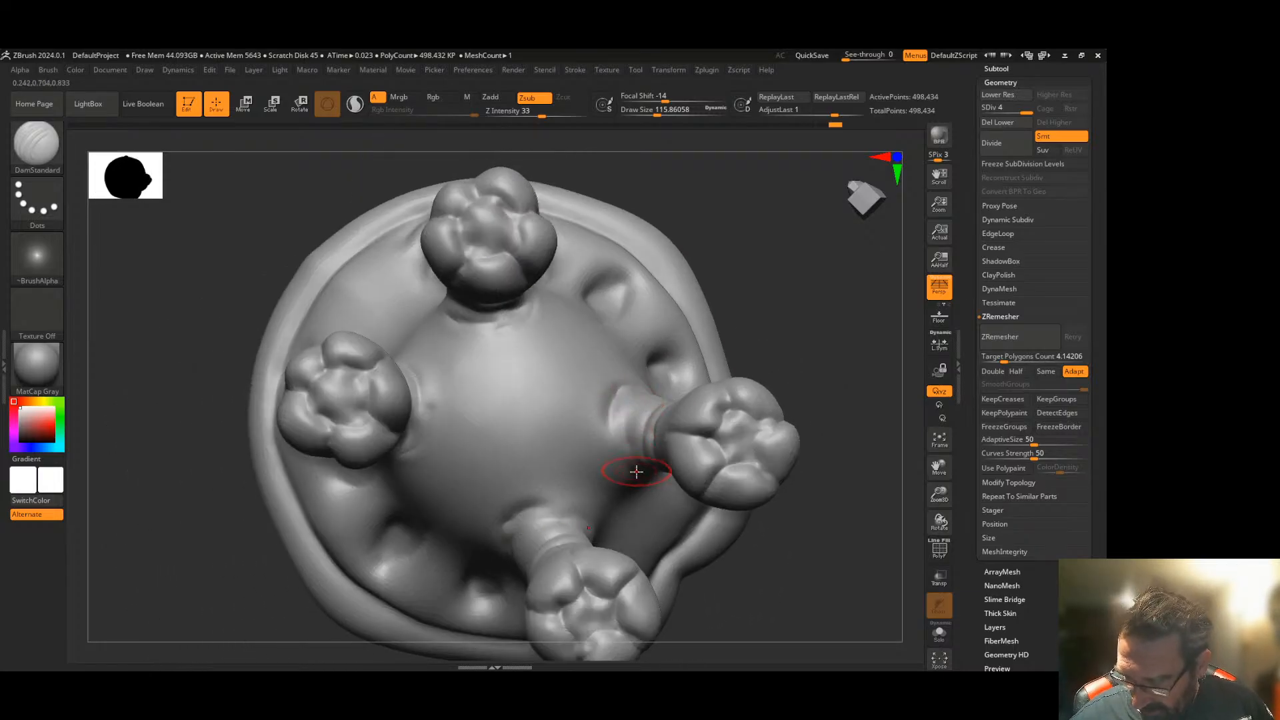
drag(750, 340, 518, 420)
mouse_move(610, 428)
mouse_down()
mouse_move(732, 429)
mouse_move(753, 446)
mouse_up()
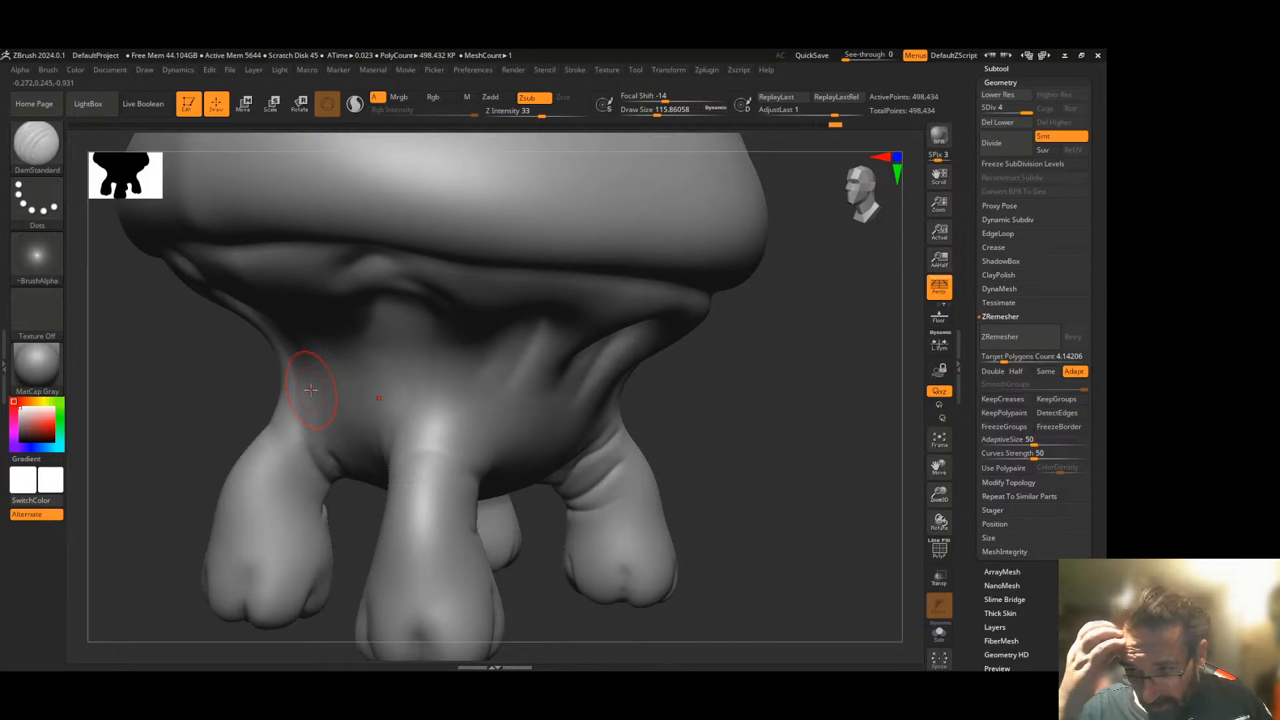
- Switch to the ClayBuildup brush and enlarge its draw size to about 311 for sculpting the cap
drag(939, 494, 936, 462)
mouse_move(691, 466)
mouse_down()
mouse_move(734, 471)
mouse_move(693, 466)
mouse_up()
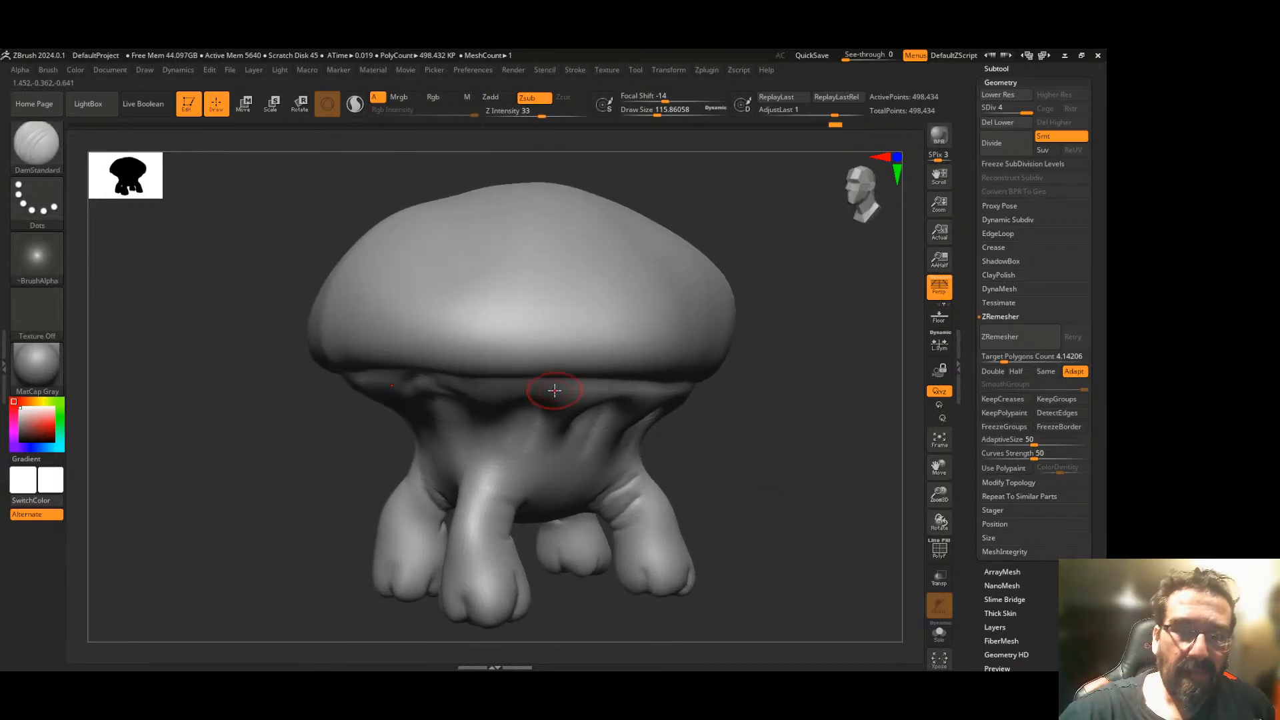
click(41, 148)
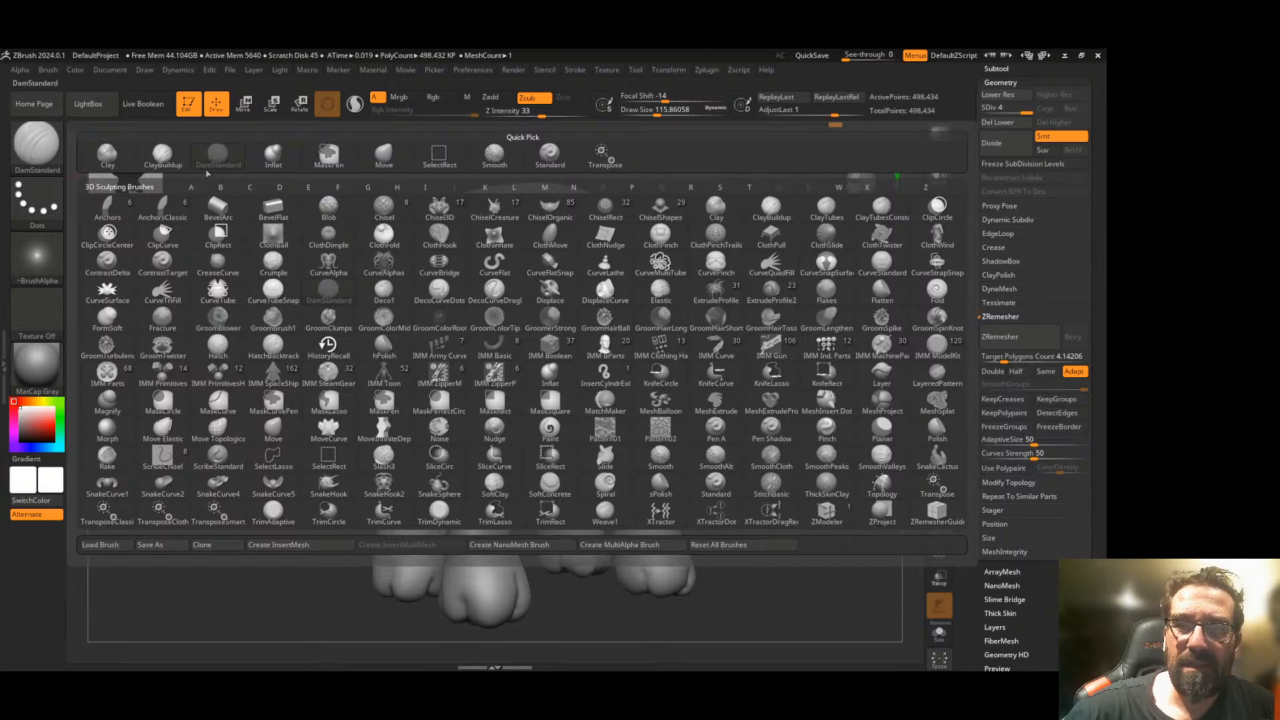
click(162, 153)
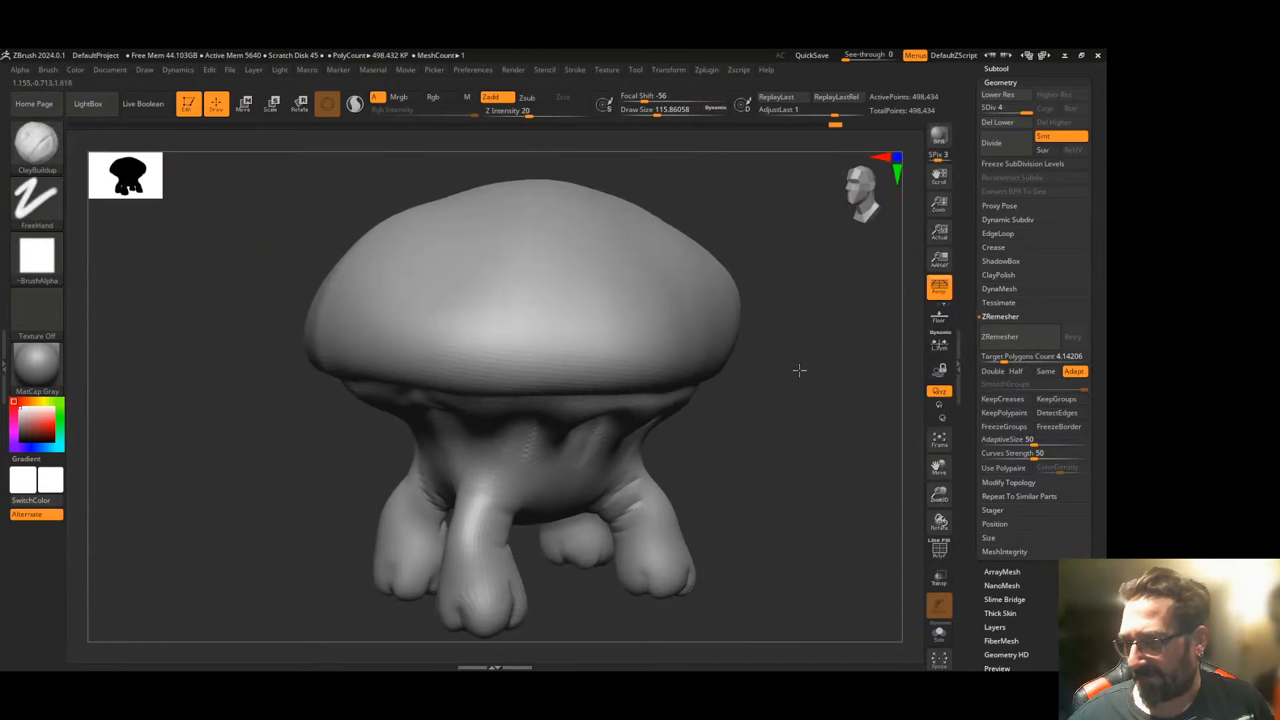
drag(800, 369, 860, 391)
drag(941, 497, 911, 463)
drag(715, 430, 709, 362)
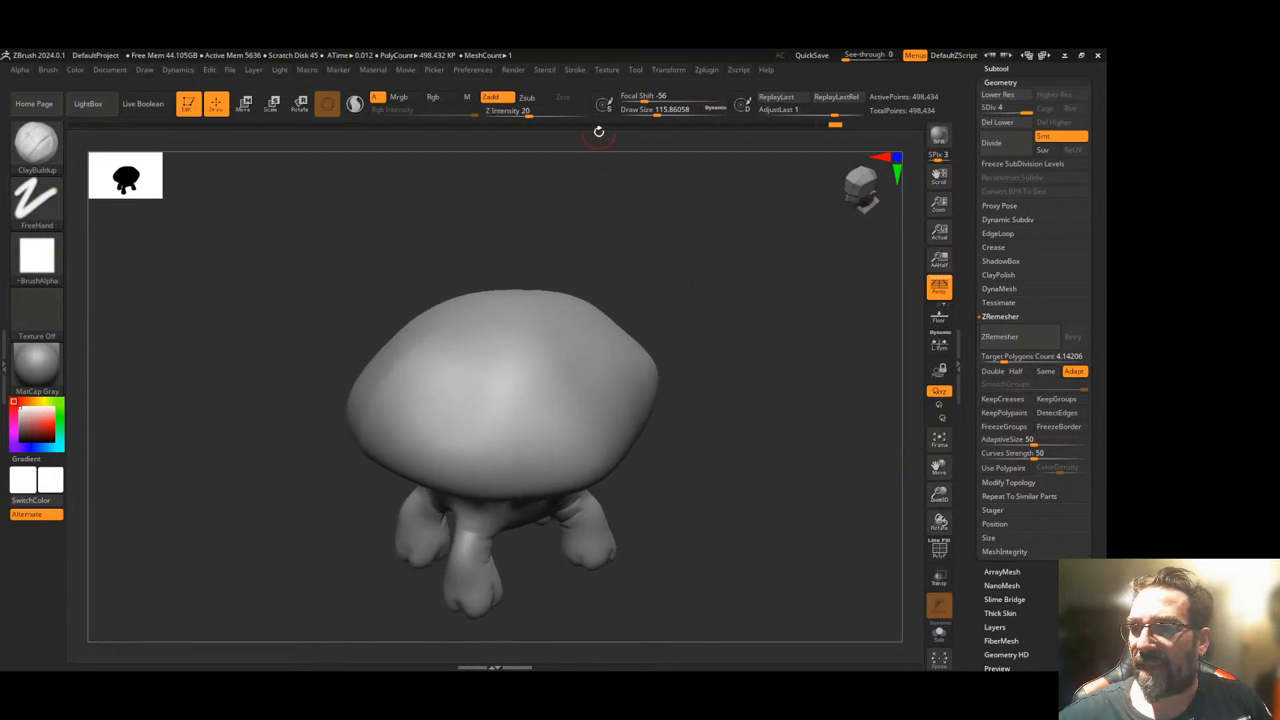
drag(655, 112, 679, 113)
- Build up overlapping rounded lumps across one end of the cap with the ClayBuildup brush
mouse_move(475, 417)
mouse_down()
mouse_move(484, 395)
mouse_move(475, 437)
mouse_up()
mouse_move(550, 374)
mouse_down()
mouse_move(552, 399)
mouse_move(500, 333)
mouse_move(434, 306)
mouse_move(443, 375)
mouse_move(420, 347)
mouse_up()
mouse_move(387, 453)
mouse_down()
mouse_move(394, 420)
mouse_move(454, 467)
mouse_up()
mouse_move(451, 339)
mouse_down()
mouse_move(567, 340)
mouse_move(500, 283)
mouse_move(520, 286)
mouse_move(483, 318)
mouse_up()
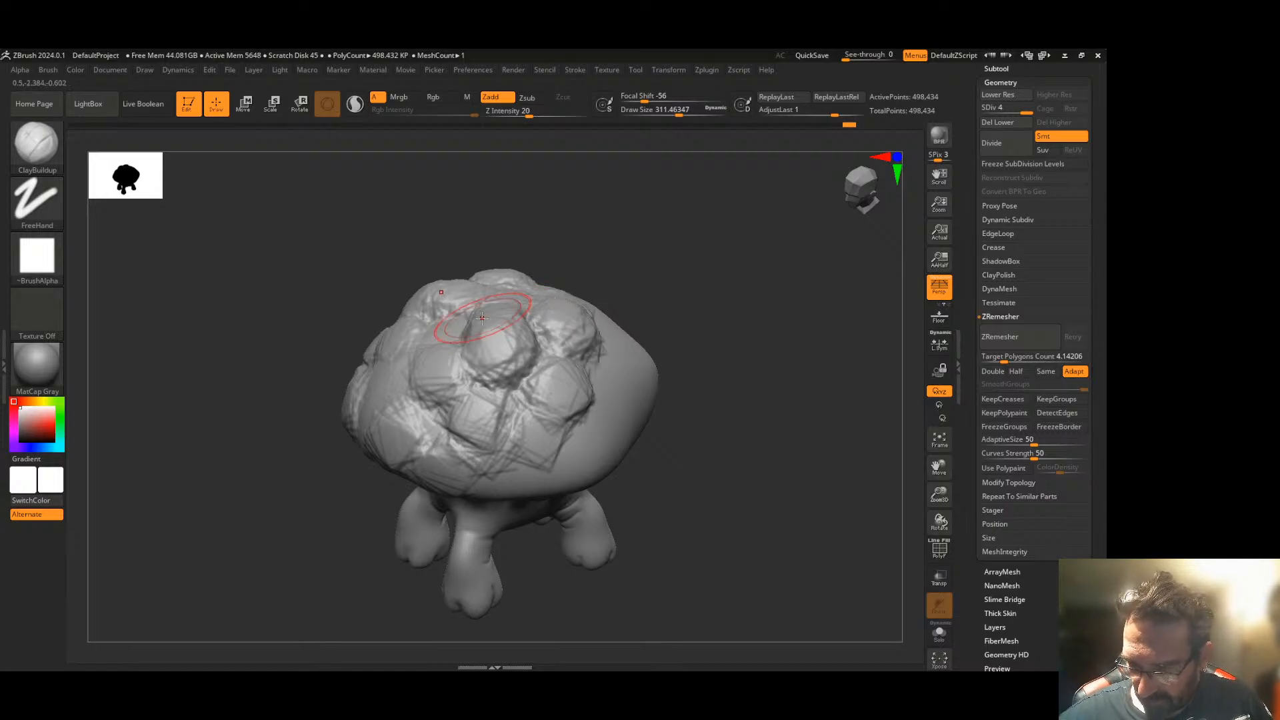
mouse_move(607, 327)
mouse_down()
mouse_move(613, 387)
mouse_move(560, 460)
mouse_move(567, 453)
mouse_up()
- Extend the ClayBuildup lumps along the cap's sides and over its remaining smooth area
drag(693, 387, 680, 374)
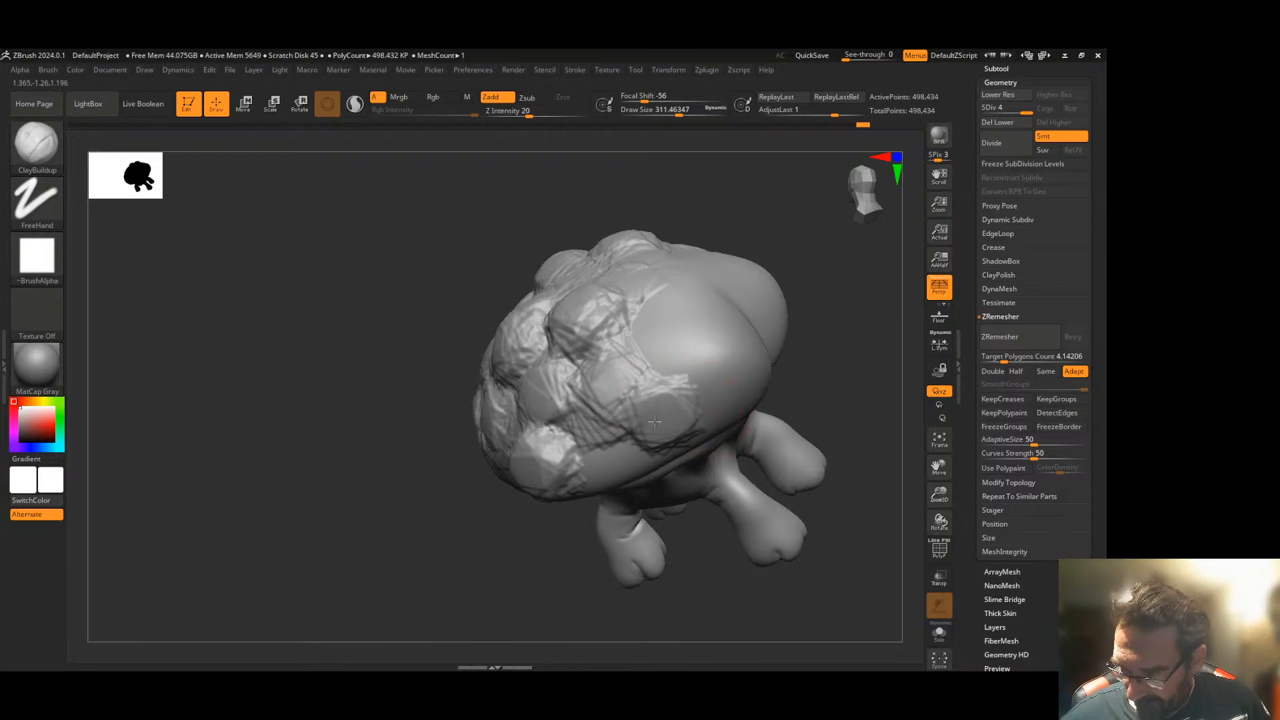
mouse_move(661, 312)
mouse_down()
mouse_move(693, 320)
mouse_move(746, 373)
mouse_move(767, 287)
mouse_move(731, 301)
mouse_move(737, 283)
mouse_up()
drag(860, 380, 820, 346)
- Smooth the rough ClayBuildup strokes so the lumps on the cap's sides and end blend together
key(shift)
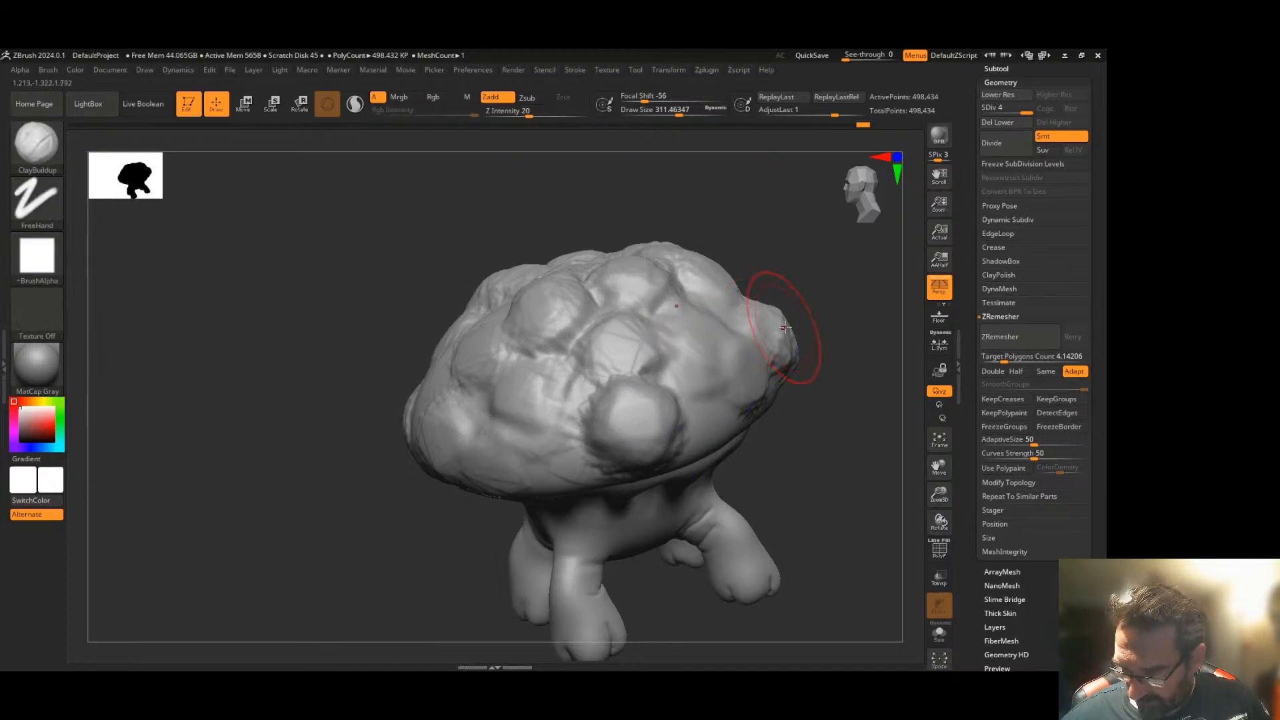
drag(823, 326, 780, 331)
shift+drag(471, 403, 507, 380)
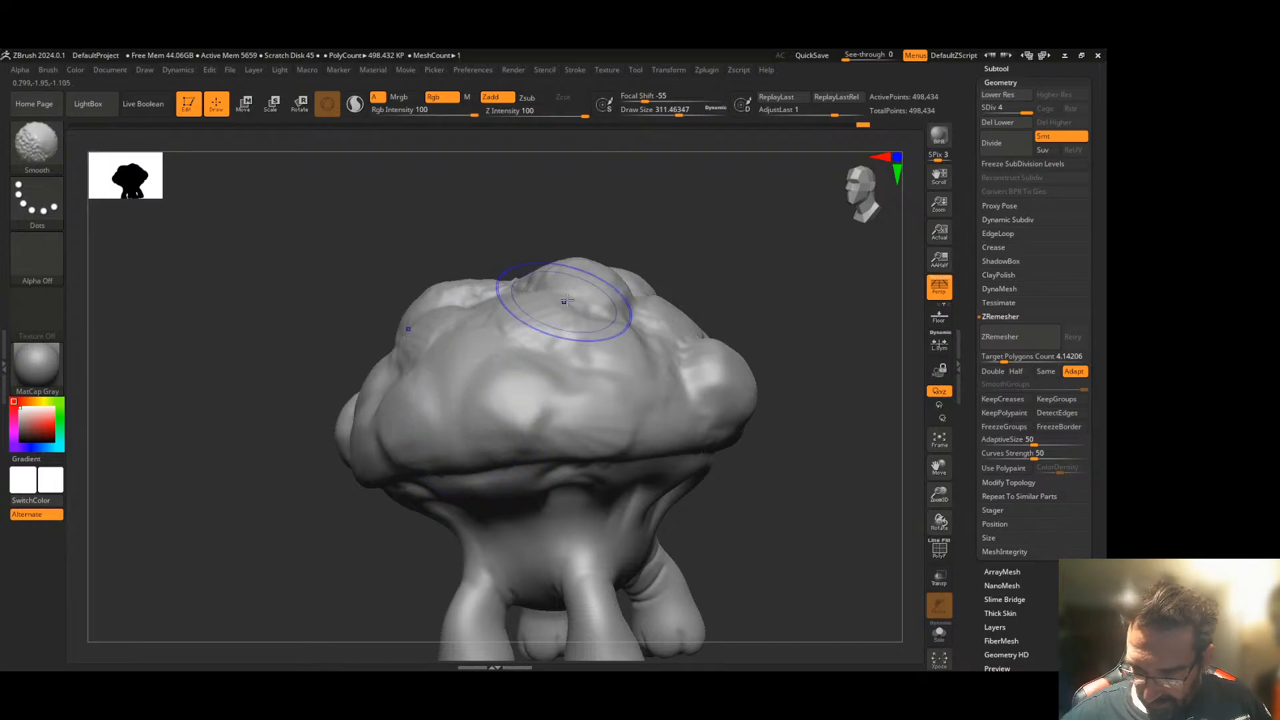
drag(645, 243, 617, 270)
mouse_move(487, 367)
shift+mouse_down()
mouse_move(505, 360)
mouse_move(480, 374)
mouse_move(494, 354)
mouse_move(480, 347)
shift+mouse_up()
mouse_move(811, 286)
mouse_down()
mouse_move(783, 297)
mouse_move(740, 360)
mouse_up()
mouse_move(560, 432)
mouse_down()
mouse_move(544, 412)
mouse_move(477, 427)
mouse_up()
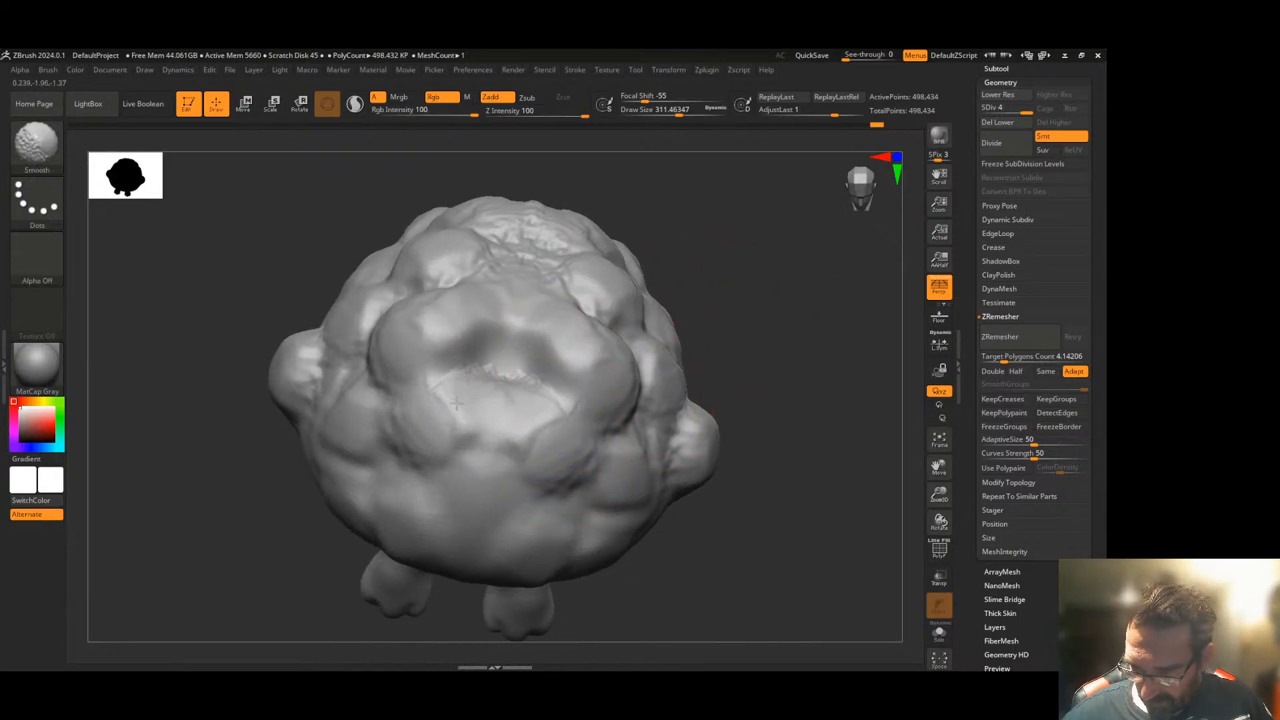
- Smooth the remaining rough strokes over the top of the cap and along its lower edge
mouse_move(657, 234)
mouse_down()
mouse_move(679, 256)
mouse_move(687, 337)
mouse_up()
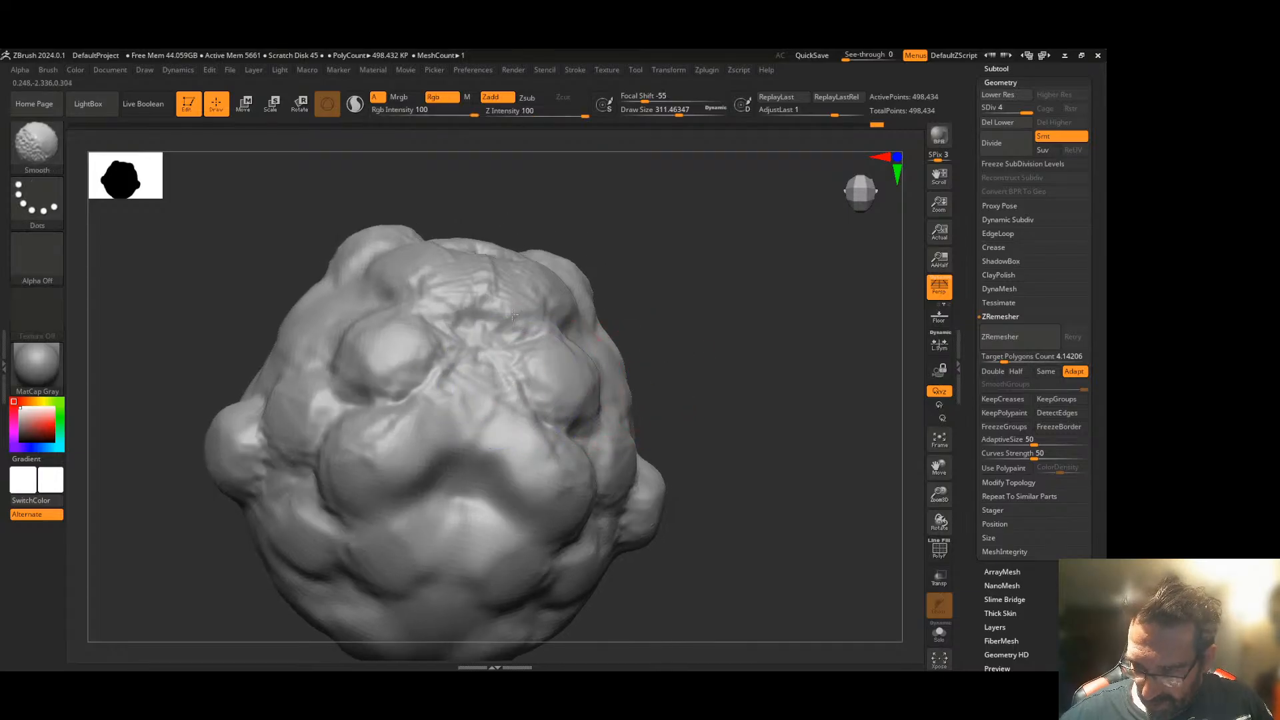
drag(753, 447, 694, 438)
shift+drag(600, 499, 536, 546)
drag(380, 590, 326, 523)
drag(709, 438, 749, 301)
alt+drag(412, 517, 265, 546)
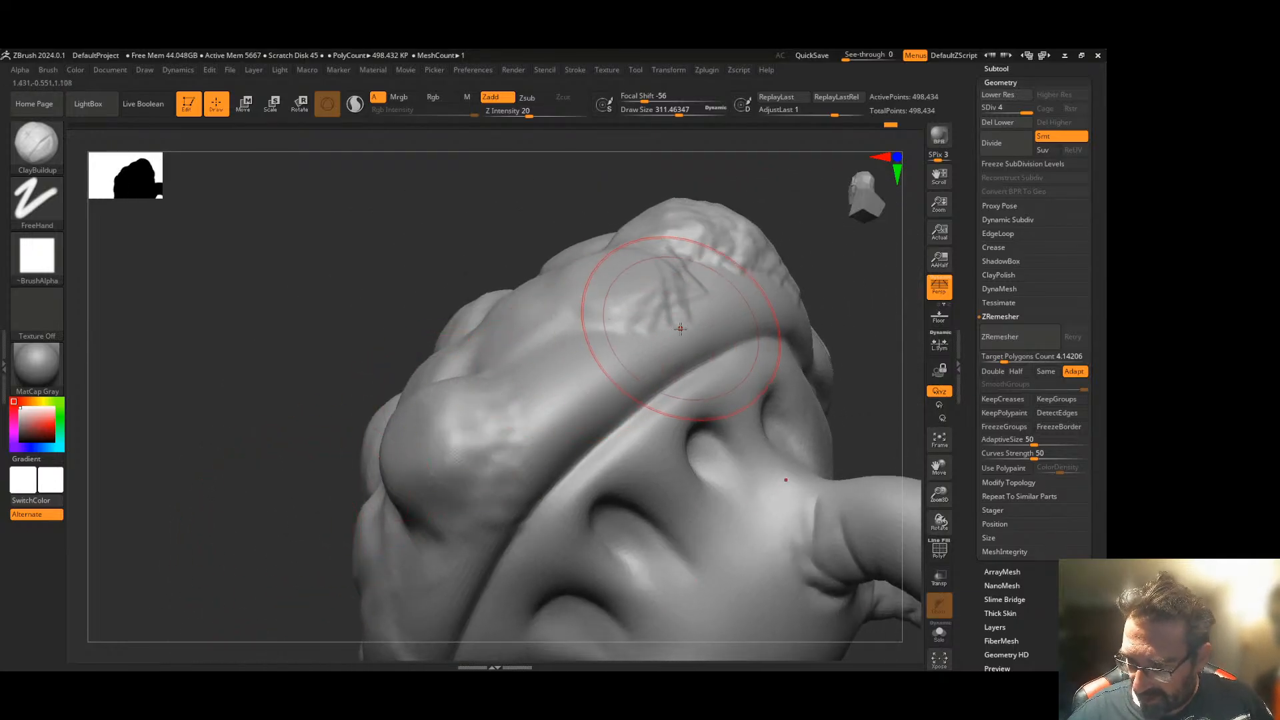
shift+drag(679, 313, 654, 317)
mouse_move(797, 267)
mouse_down()
mouse_move(846, 306)
mouse_move(846, 363)
mouse_move(617, 302)
mouse_up()
- Reduce the draw size to about 80 and build V-shaped ClayBuildup folds between the two large lumps at the cap's end
drag(656, 112, 652, 109)
mouse_move(300, 534)
mouse_down()
mouse_move(271, 537)
mouse_move(843, 149)
mouse_up()
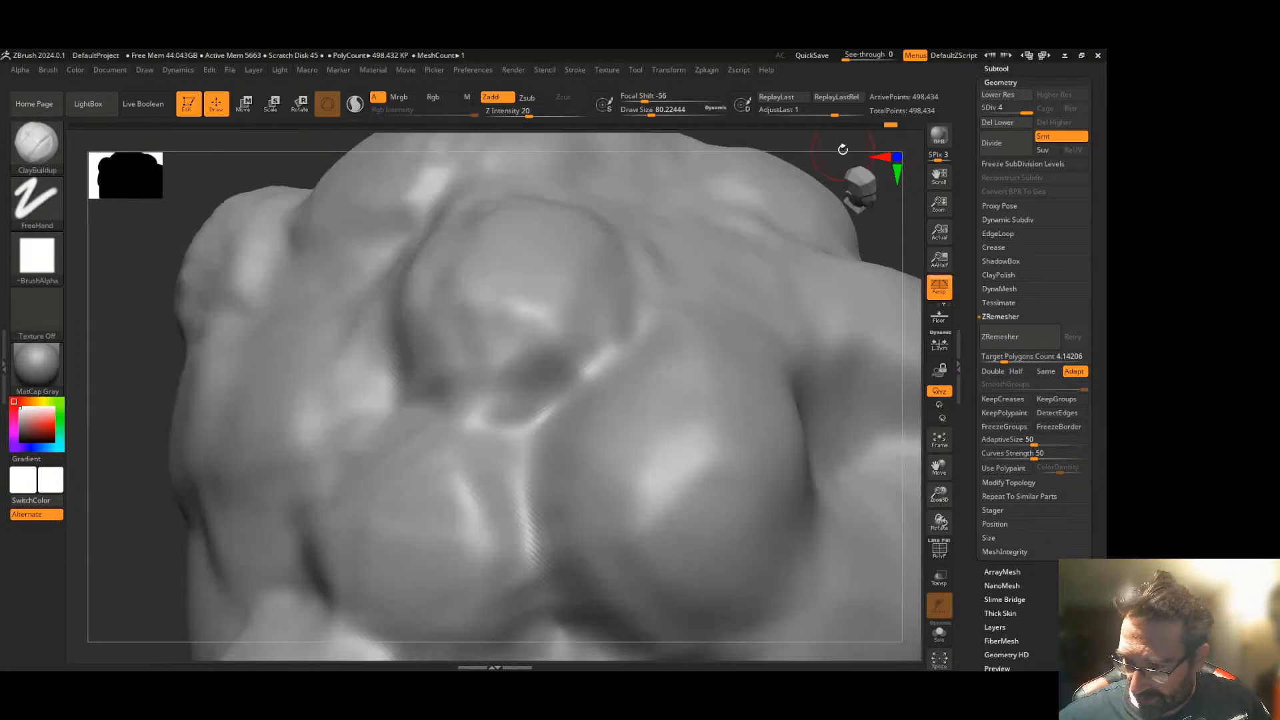
click(942, 450)
mouse_move(850, 460)
mouse_down()
mouse_move(809, 460)
mouse_move(789, 434)
mouse_move(736, 465)
mouse_move(663, 454)
mouse_up()
mouse_move(619, 288)
mouse_down()
mouse_move(611, 337)
mouse_move(597, 330)
mouse_move(574, 364)
mouse_up()
drag(586, 310, 548, 367)
drag(598, 325, 568, 380)
drag(597, 270, 580, 320)
drag(800, 306, 724, 308)
mouse_move(582, 308)
mouse_down()
mouse_move(552, 374)
mouse_move(549, 346)
mouse_move(614, 346)
mouse_up()
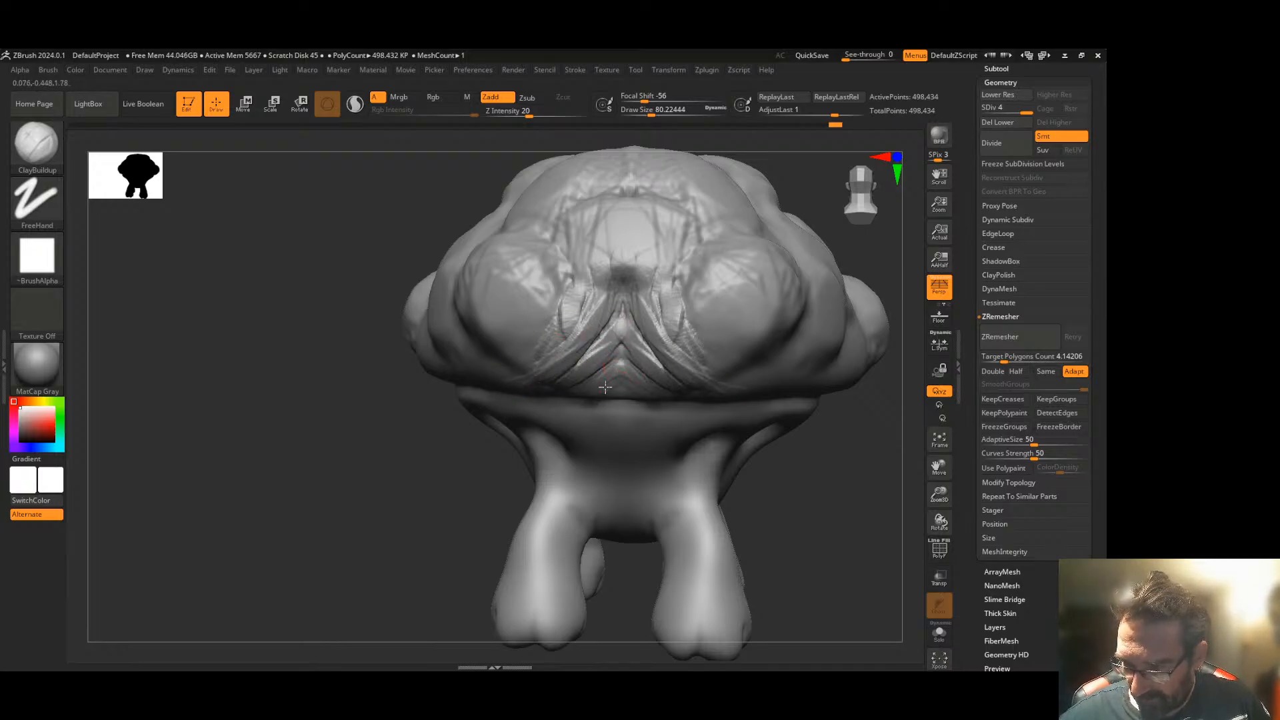
- Smooth the V-shaped folds between the two large lumps into the surrounding surface
key(shift)
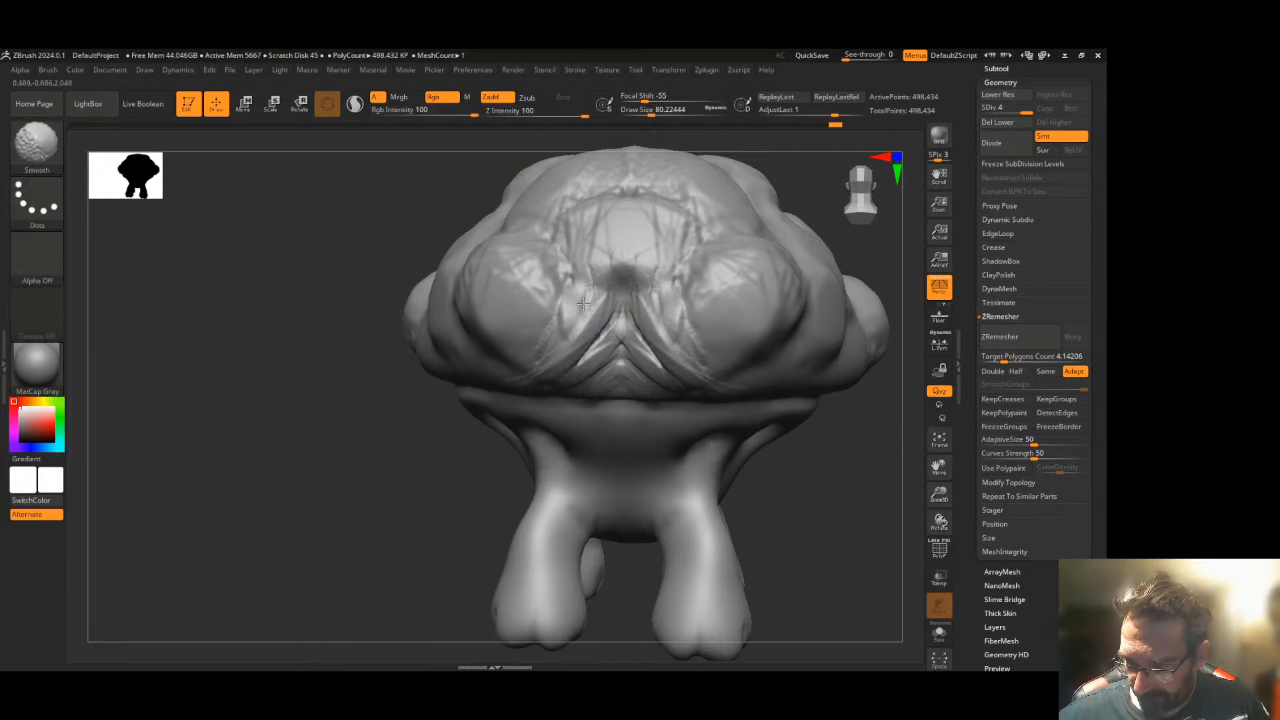
shift+drag(610, 397, 523, 359)
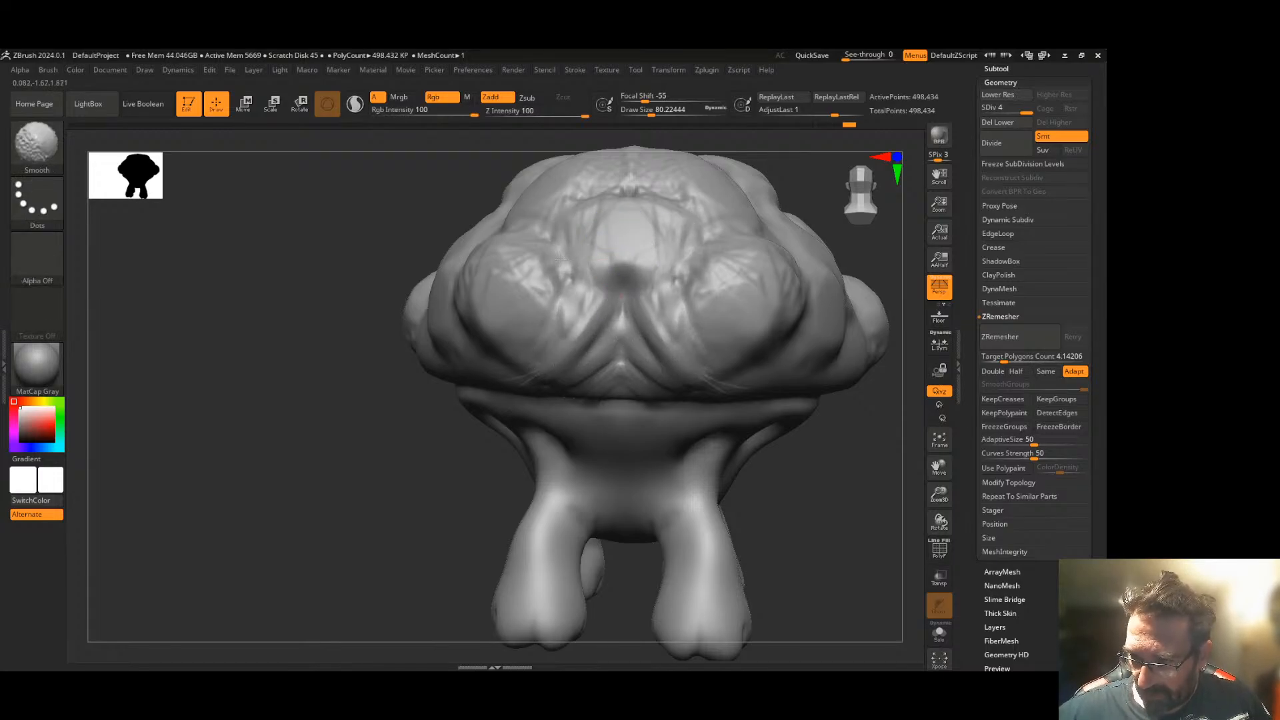
mouse_move(429, 474)
mouse_down()
mouse_move(400, 508)
mouse_move(622, 191)
mouse_up()
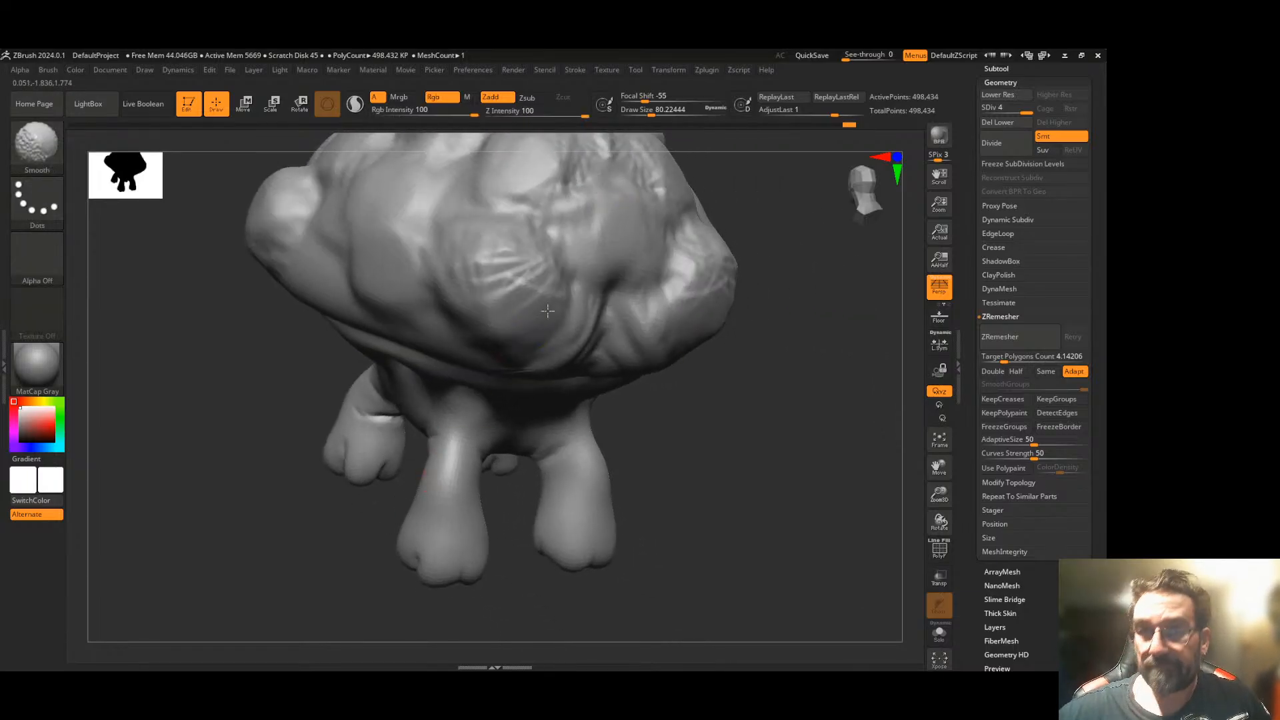
- Build up skin folds around the tops of the legs with ClayBuildup and soften them
mouse_move(692, 440)
mouse_down()
mouse_move(691, 452)
mouse_move(722, 438)
mouse_move(661, 470)
mouse_move(682, 449)
mouse_move(467, 383)
mouse_move(460, 394)
mouse_move(471, 387)
mouse_move(471, 405)
mouse_move(488, 396)
mouse_up()
drag(566, 382, 503, 381)
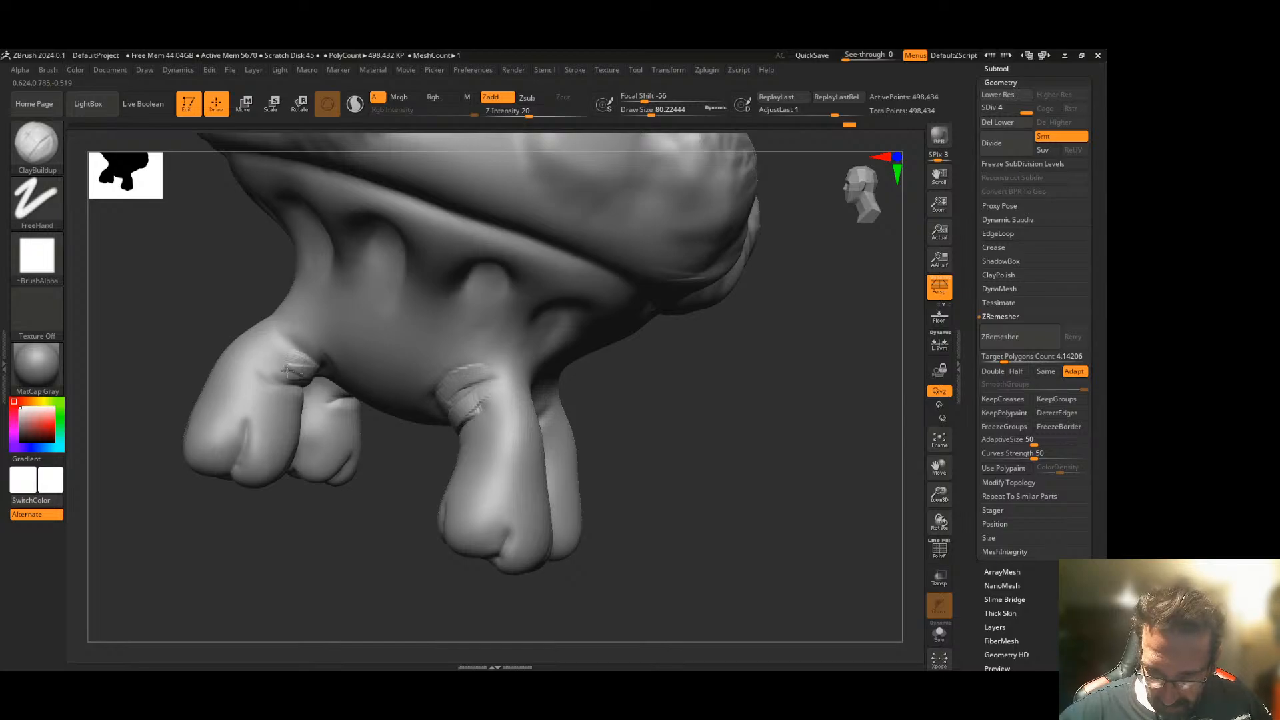
drag(343, 502, 317, 402)
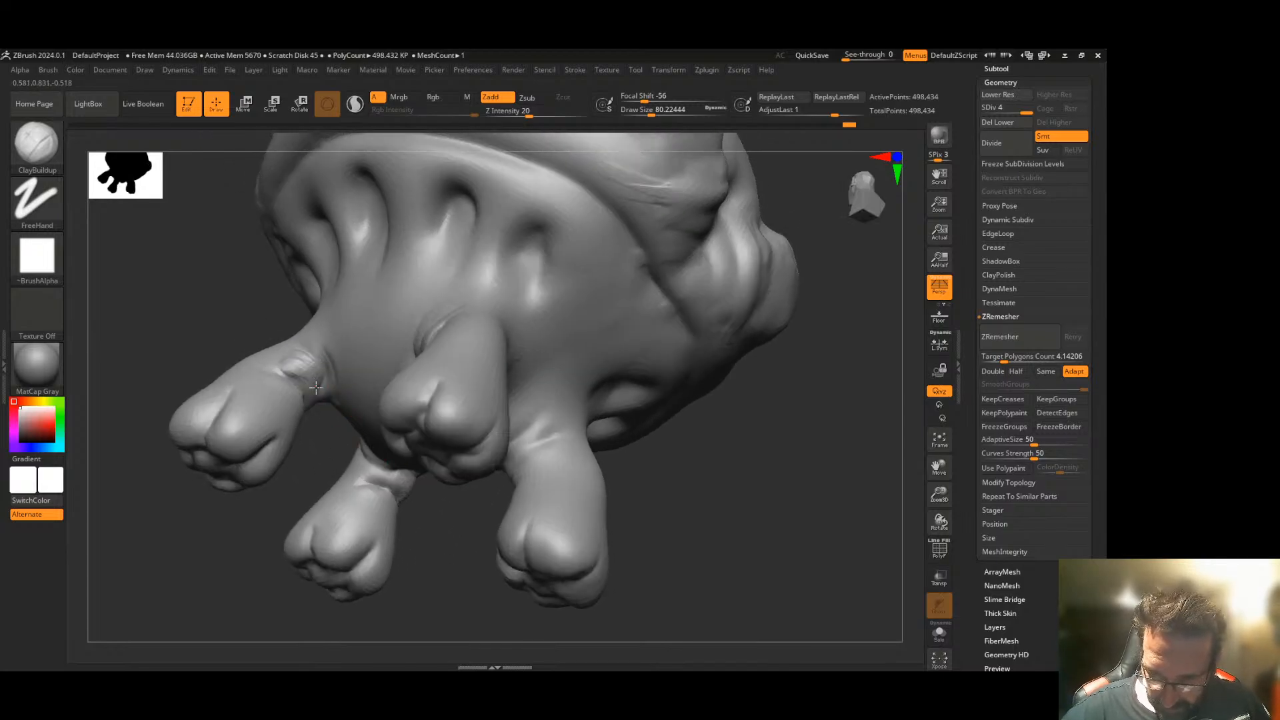
mouse_move(406, 564)
mouse_down()
mouse_move(414, 577)
mouse_move(400, 572)
mouse_up()
mouse_move(294, 363)
shift+mouse_down()
mouse_move(321, 396)
mouse_move(360, 372)
shift+mouse_up()
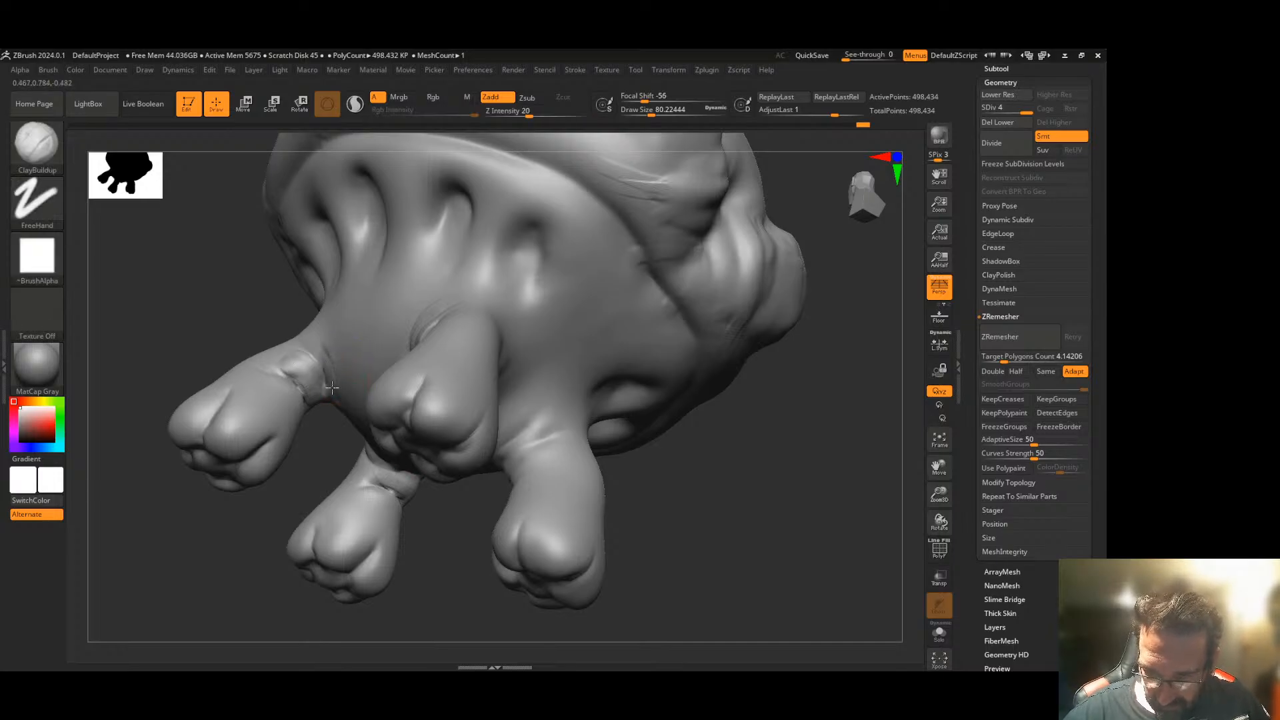
drag(700, 500, 766, 413)
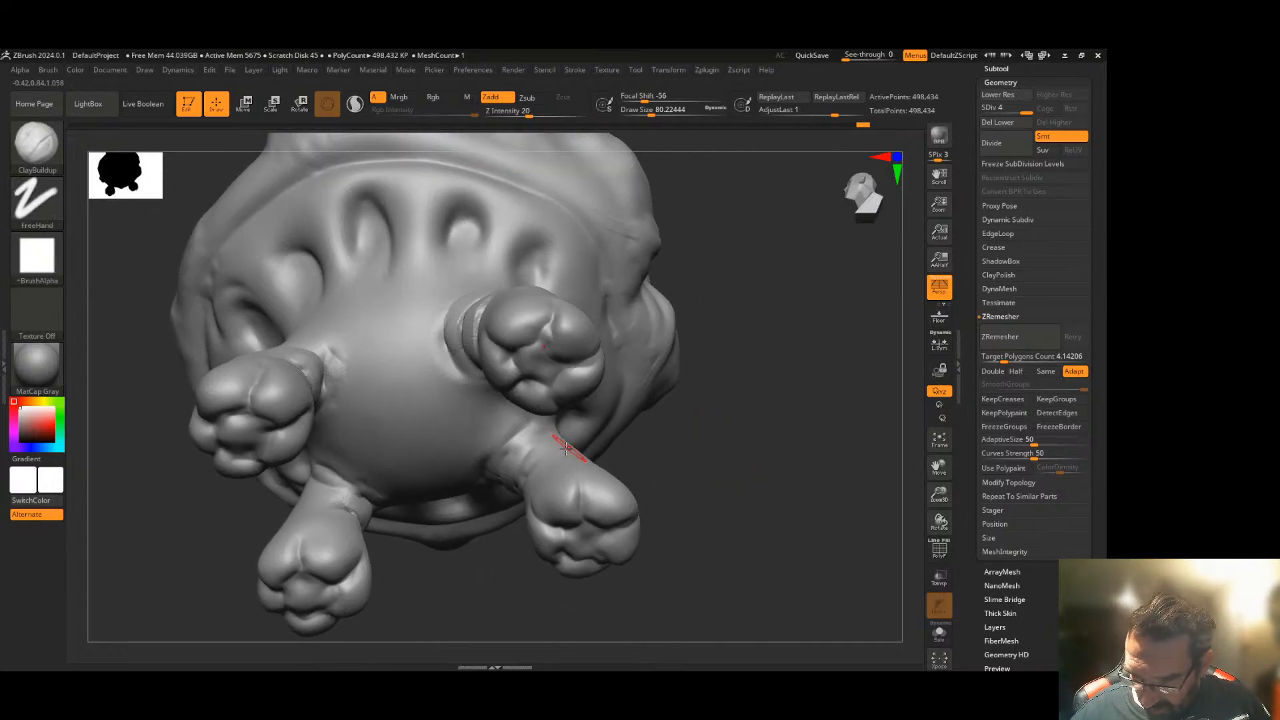
- Add a rounded central pad to the sole of each foot with ClayBuildup
mouse_move(675, 408)
mouse_down()
mouse_move(714, 409)
mouse_move(711, 426)
mouse_move(660, 463)
mouse_move(677, 480)
mouse_move(683, 405)
mouse_move(497, 339)
mouse_move(508, 360)
mouse_up()
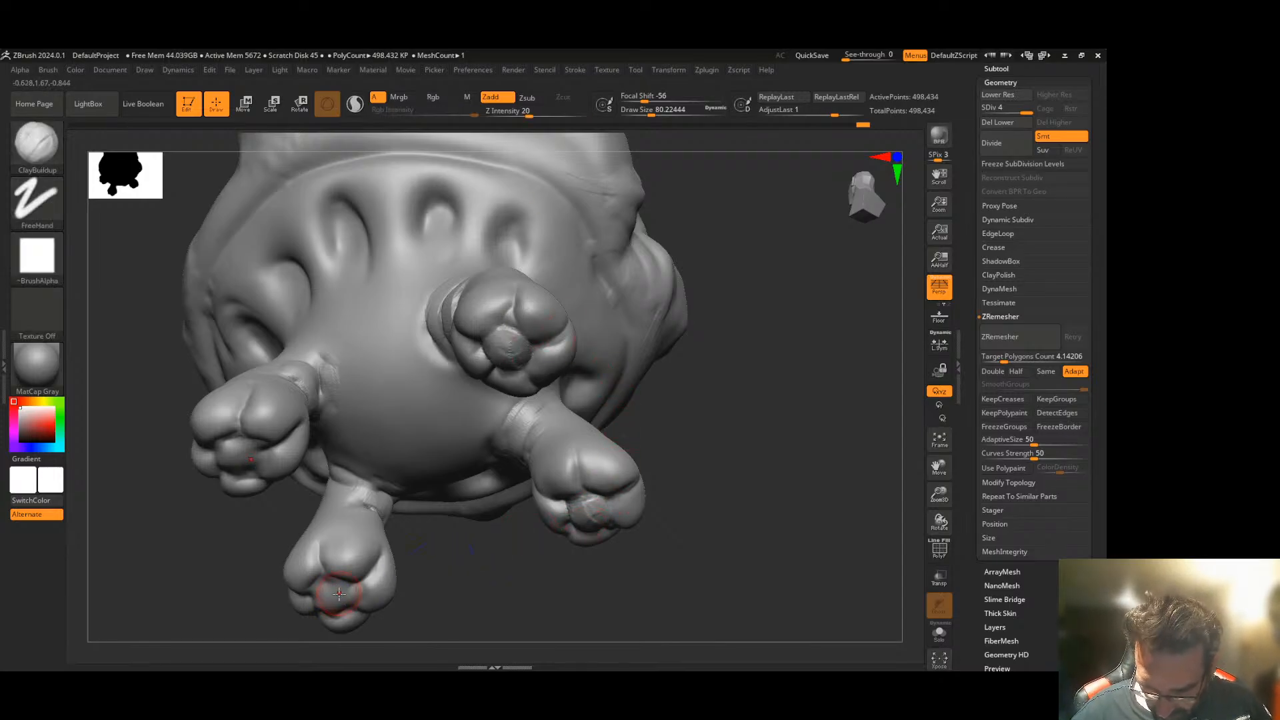
drag(332, 589, 345, 594)
mouse_move(454, 534)
mouse_down()
mouse_move(461, 594)
mouse_move(380, 443)
mouse_up()
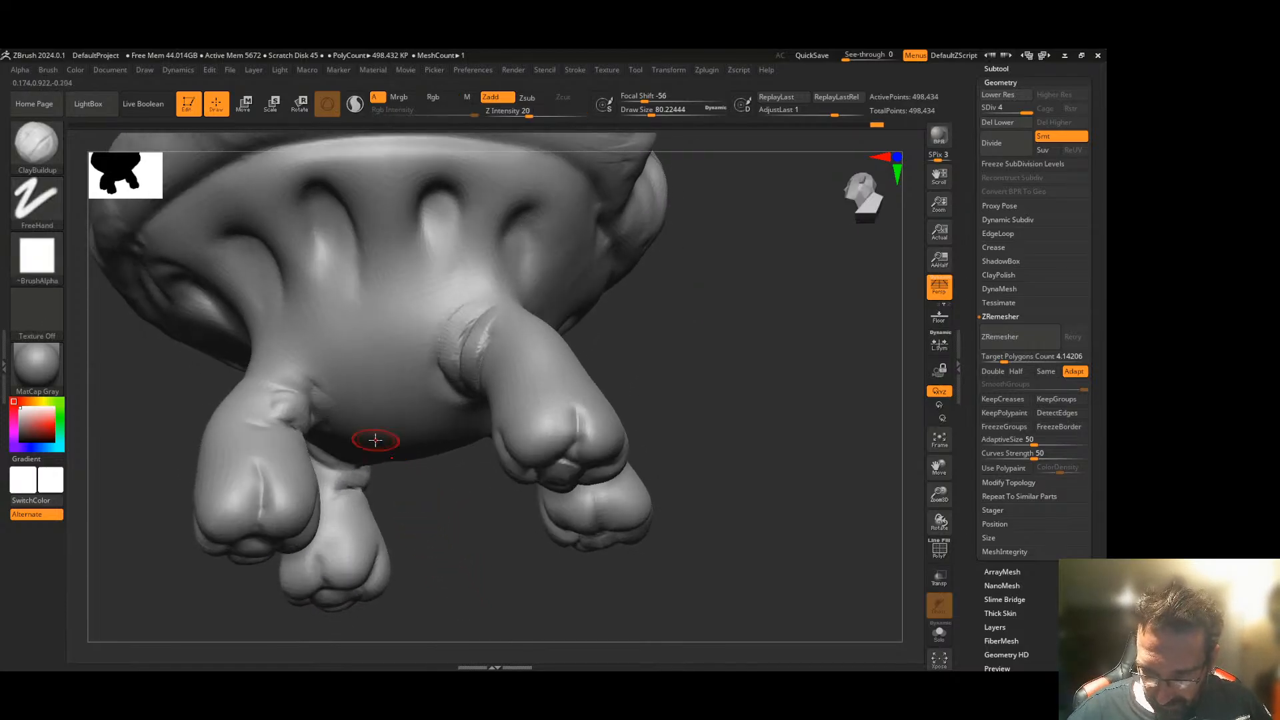
- Smooth the skin folds where the legs meet the body
key(shift)
drag(243, 571, 208, 611)
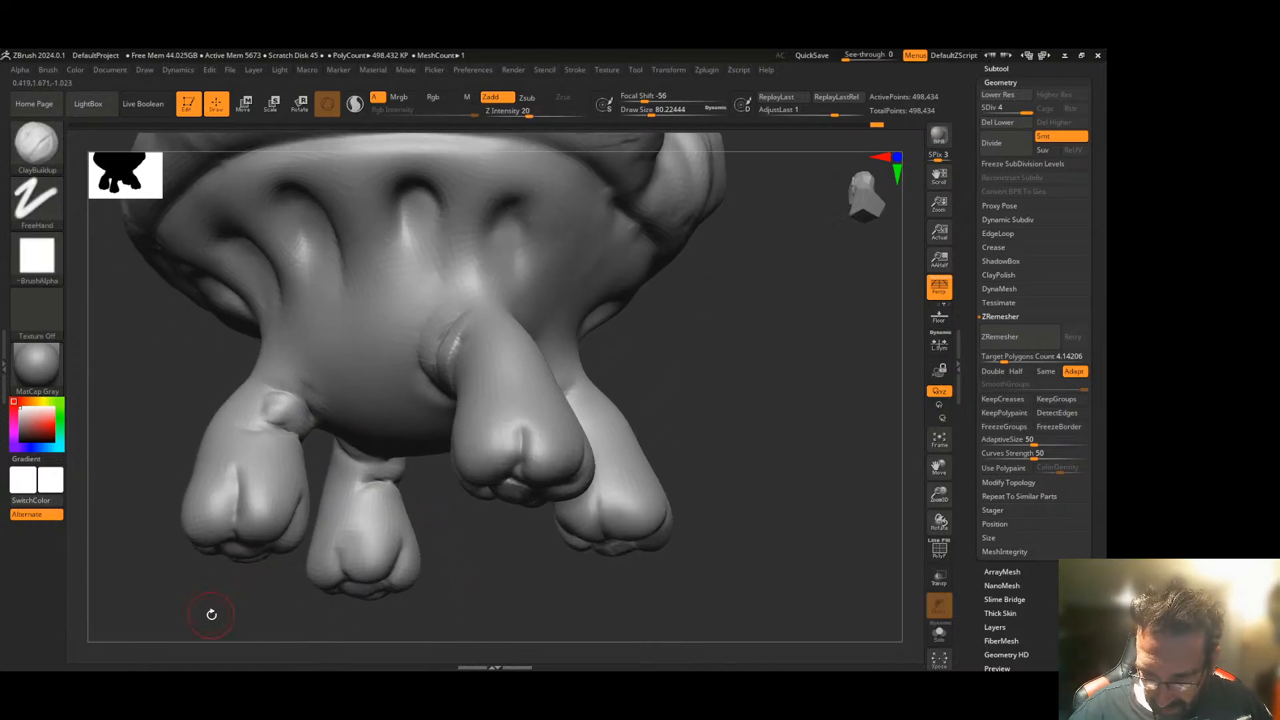
shift+drag(274, 400, 278, 413)
drag(674, 427, 787, 400)
mouse_move(496, 348)
shift+mouse_down()
mouse_move(460, 345)
mouse_move(491, 288)
shift+mouse_up()
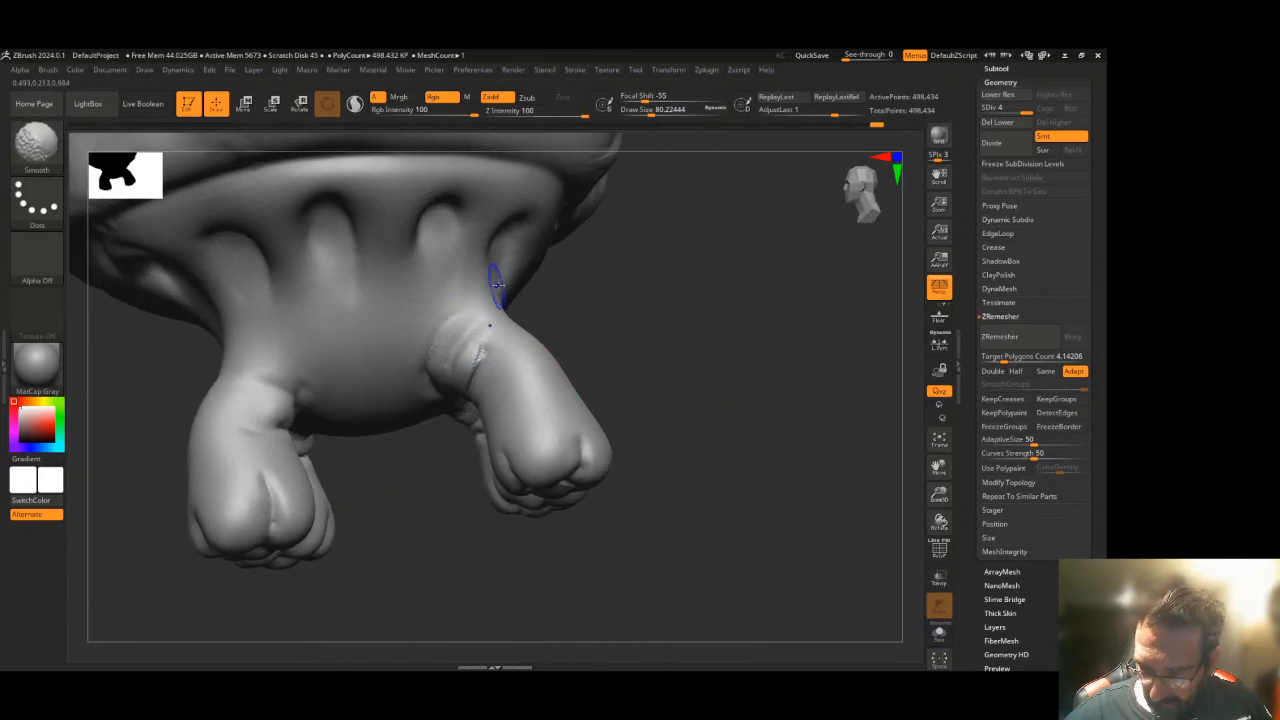
mouse_move(647, 373)
mouse_down()
mouse_move(680, 358)
mouse_move(783, 494)
mouse_move(766, 489)
mouse_move(778, 491)
mouse_move(757, 432)
mouse_move(684, 371)
mouse_up()
- Add ClayBuildup ridges up the cap's rim beside the side knob and small lumps along the underside edge
drag(585, 314, 631, 274)
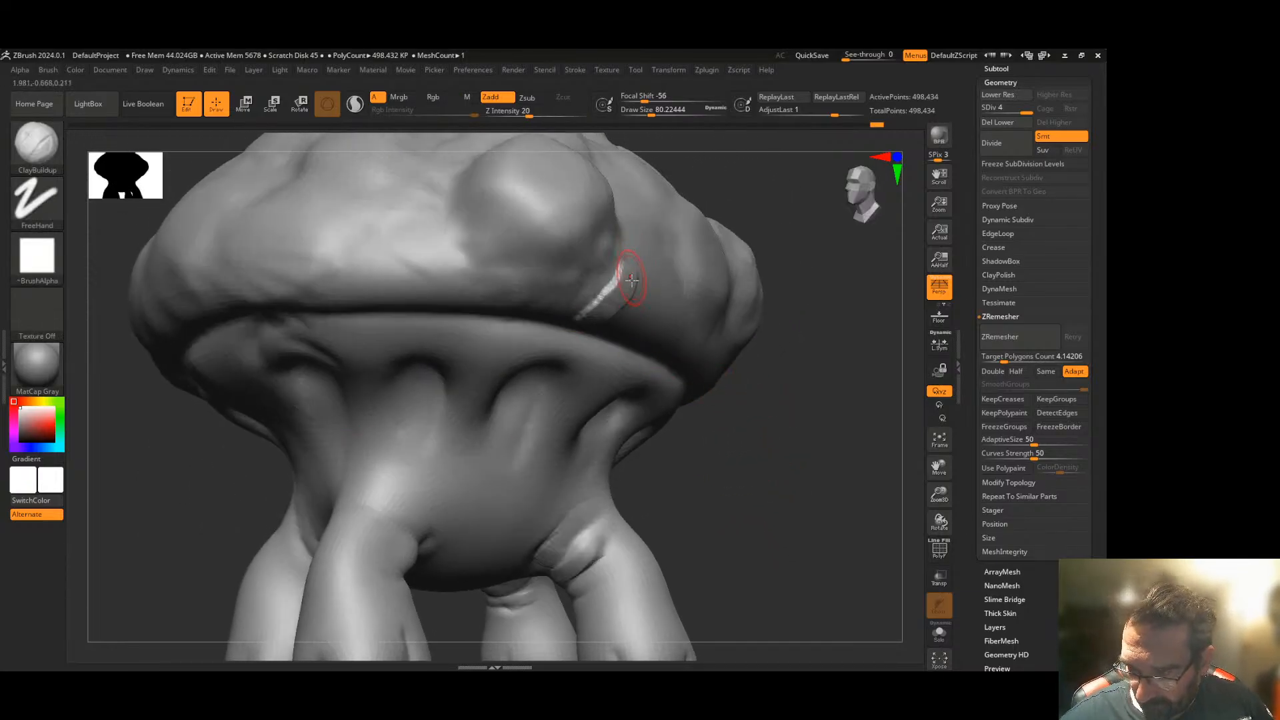
drag(587, 320, 625, 239)
mouse_move(620, 332)
mouse_down()
mouse_move(657, 272)
mouse_move(655, 304)
mouse_up()
mouse_move(654, 348)
mouse_down()
mouse_move(688, 288)
mouse_move(681, 263)
mouse_move(626, 357)
mouse_move(489, 344)
mouse_up()
mouse_move(374, 328)
mouse_down()
mouse_move(400, 345)
mouse_move(420, 323)
mouse_up()
drag(326, 321, 347, 342)
drag(248, 341, 240, 344)
- Smooth the new rim ridges and underside lumps beside the side knob
mouse_move(598, 386)
shift+mouse_down()
mouse_move(494, 362)
mouse_move(630, 388)
mouse_move(509, 340)
shift+mouse_up()
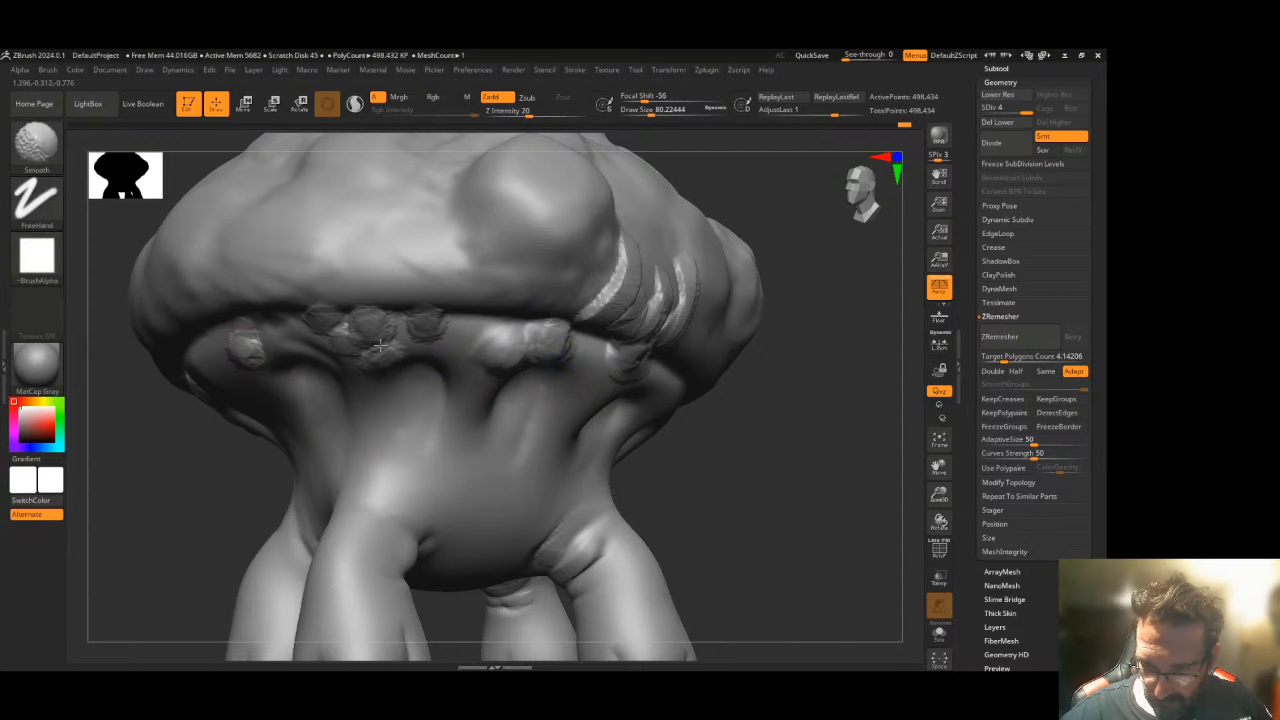
shift+drag(359, 320, 387, 353)
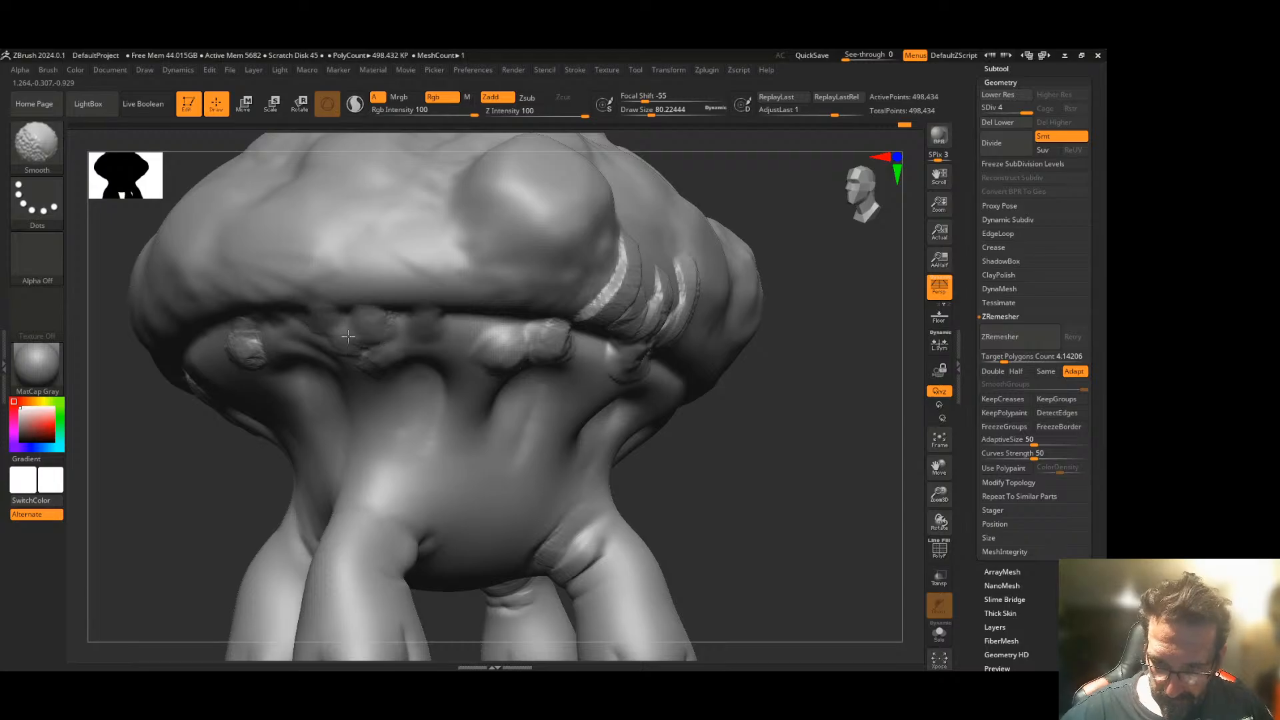
mouse_move(746, 434)
mouse_down()
mouse_move(791, 434)
mouse_move(689, 443)
mouse_move(490, 386)
mouse_up()
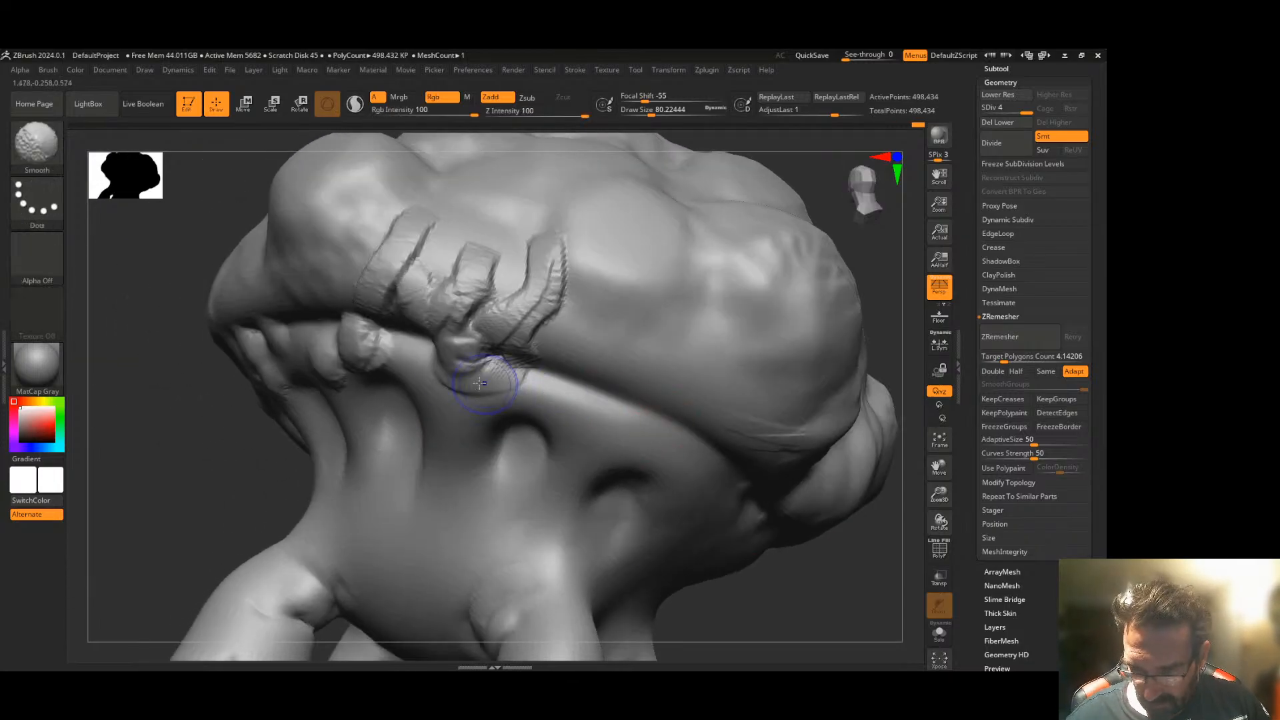
mouse_move(401, 332)
shift+mouse_down()
mouse_move(397, 243)
mouse_move(413, 314)
mouse_move(468, 287)
mouse_move(469, 372)
mouse_move(534, 280)
mouse_move(557, 320)
mouse_move(533, 247)
mouse_move(562, 334)
shift+mouse_up()
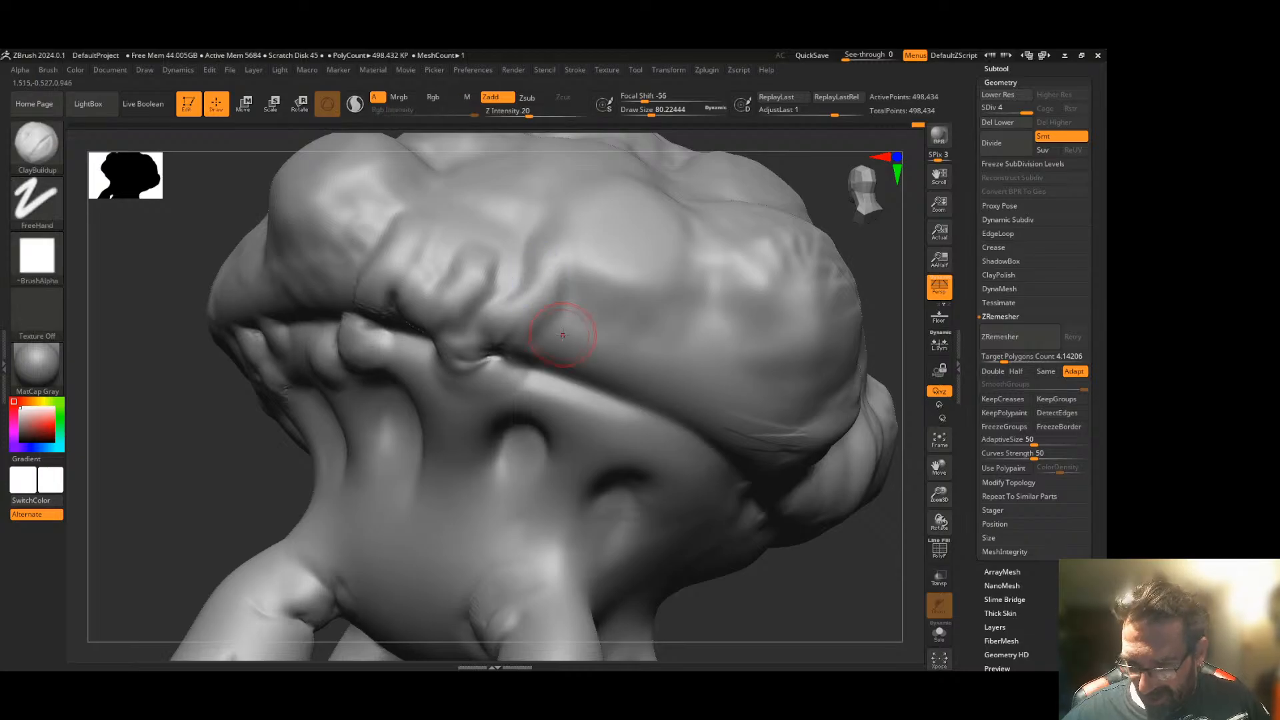
- Continue the ClayBuildup ridges and underside lumps along the next stretch of the cap's rim
drag(679, 437, 724, 337)
mouse_move(657, 374)
mouse_down()
mouse_move(637, 388)
mouse_move(660, 333)
mouse_up()
mouse_move(620, 395)
mouse_down()
mouse_move(588, 355)
mouse_move(649, 283)
mouse_up()
drag(619, 330, 677, 251)
mouse_move(650, 360)
mouse_down()
mouse_move(699, 267)
mouse_move(640, 423)
mouse_move(600, 437)
mouse_move(553, 408)
mouse_move(558, 429)
mouse_move(508, 394)
mouse_up()
- Smooth the added stretch of rim ridges and the lumps below it
key(shift)
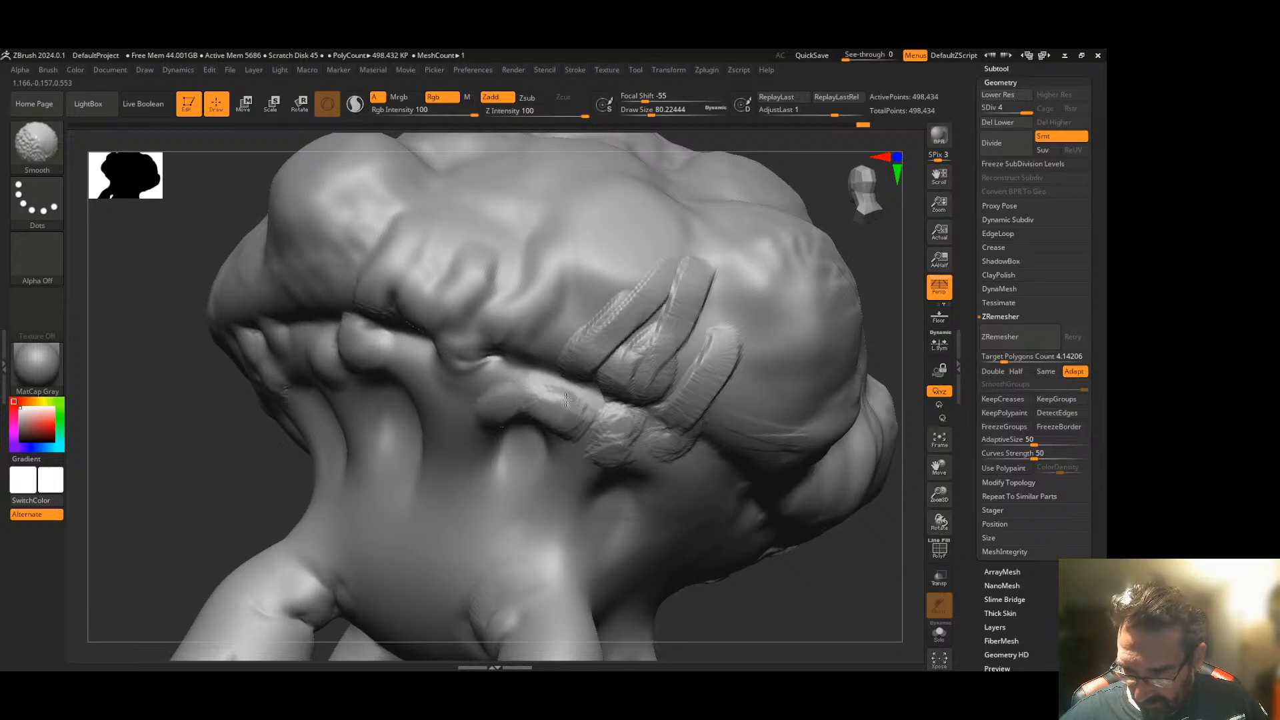
mouse_move(640, 353)
shift+mouse_down()
mouse_move(657, 283)
mouse_move(600, 340)
mouse_move(630, 297)
shift+mouse_up()
mouse_move(669, 383)
shift+mouse_down()
mouse_move(727, 267)
mouse_move(725, 351)
shift+mouse_up()
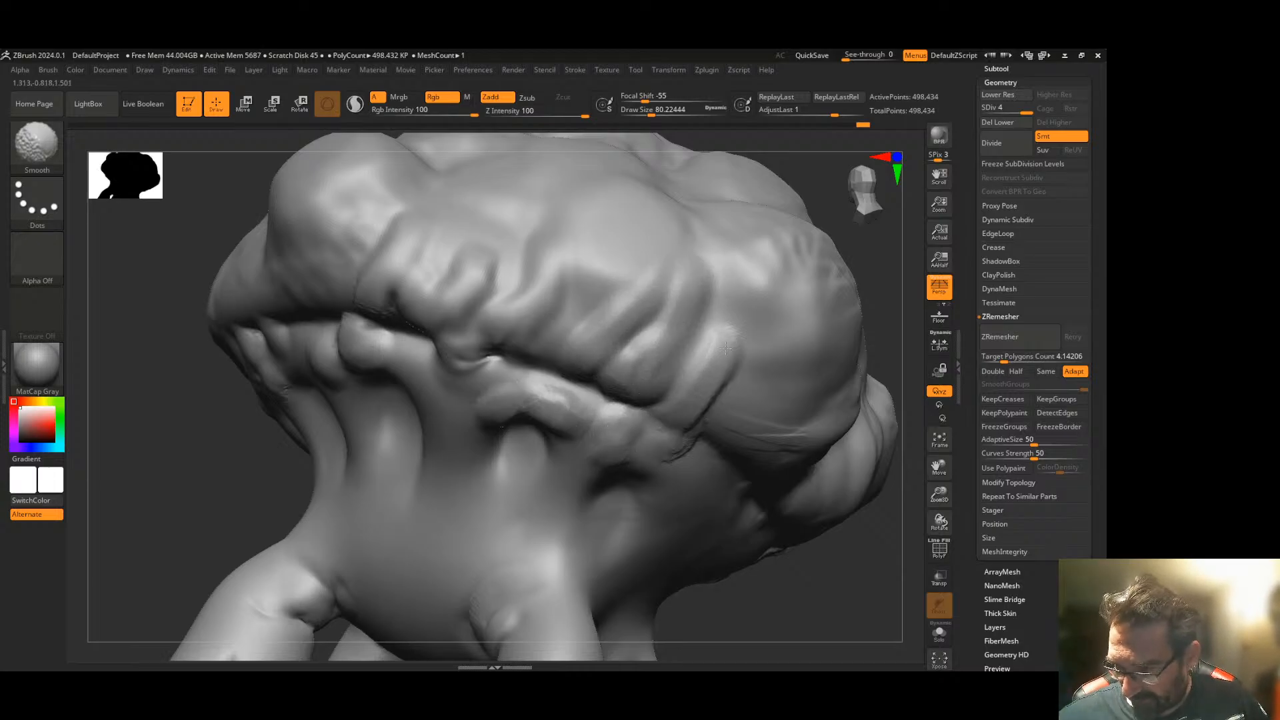
mouse_move(797, 560)
mouse_down()
mouse_move(809, 586)
mouse_move(774, 576)
mouse_up()
- Add vertical ClayBuildup ridges to the rim below and on the other side of the side knob, and smooth them
drag(939, 495, 729, 428)
mouse_move(491, 298)
mouse_down()
mouse_move(494, 287)
mouse_move(537, 295)
mouse_move(562, 272)
mouse_up()
mouse_move(448, 300)
mouse_down()
mouse_move(438, 294)
mouse_move(453, 245)
mouse_move(419, 252)
mouse_move(427, 265)
mouse_move(394, 279)
mouse_move(408, 245)
mouse_move(371, 286)
mouse_up()
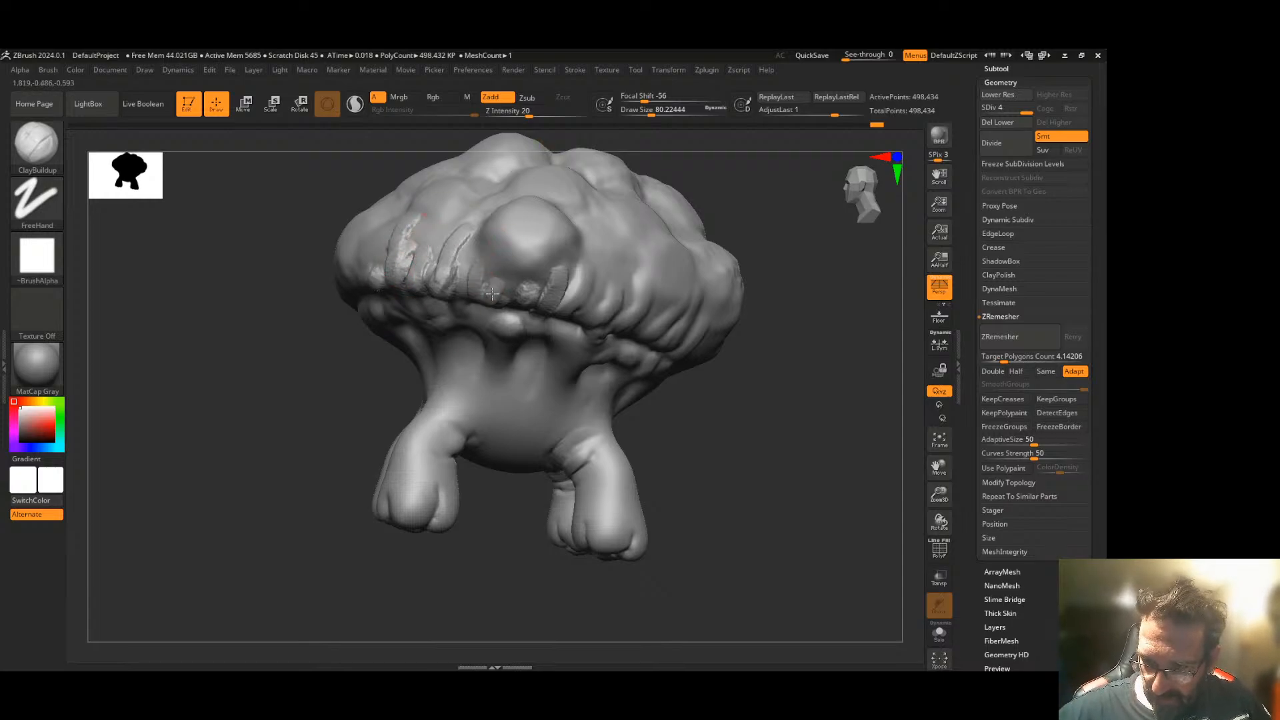
key(shift)
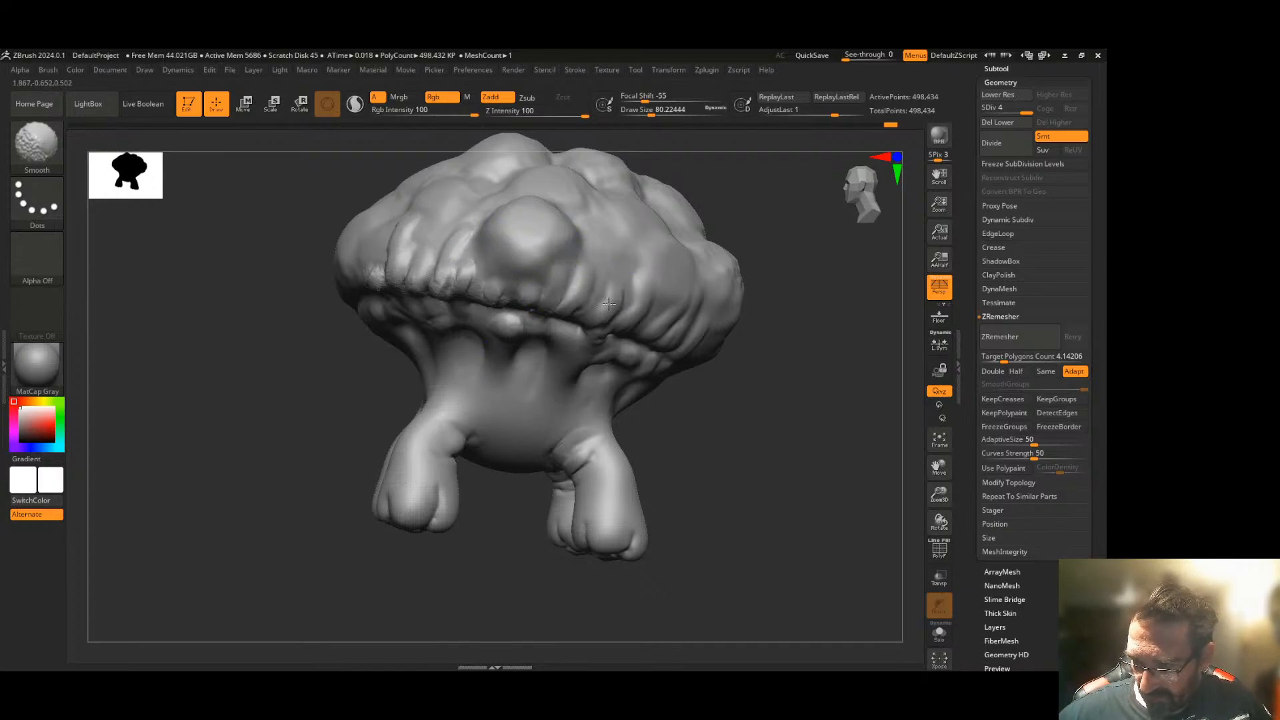
- Extend the vertical ridges around the remaining smooth stretch of the cap's rim and soften them
mouse_move(492, 542)
mouse_down()
mouse_move(518, 540)
mouse_move(523, 435)
mouse_up()
key(shift)
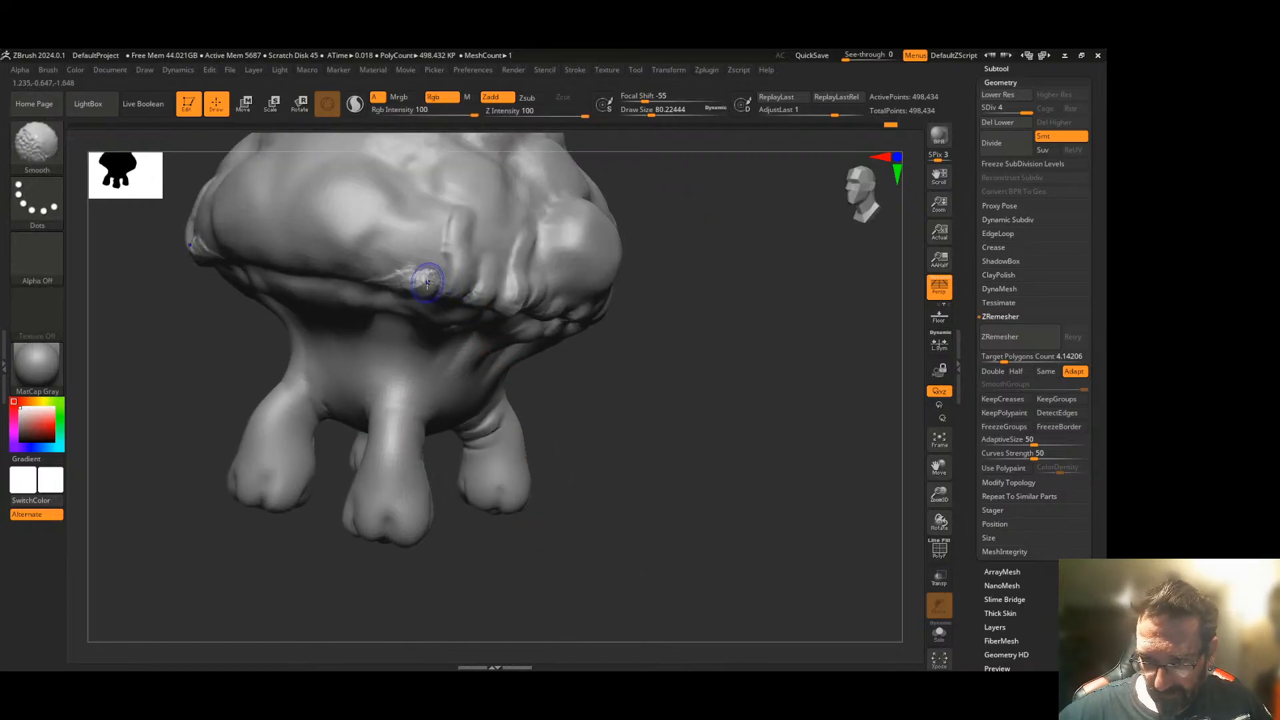
mouse_move(385, 256)
mouse_down()
mouse_move(383, 274)
mouse_move(296, 258)
mouse_move(304, 265)
mouse_move(324, 213)
mouse_move(350, 227)
mouse_move(385, 198)
mouse_move(392, 246)
mouse_move(415, 263)
mouse_move(429, 243)
mouse_up()
mouse_move(321, 250)
mouse_down()
mouse_move(330, 210)
mouse_move(296, 193)
mouse_up()
drag(270, 252, 280, 190)
mouse_move(610, 391)
mouse_down()
mouse_move(597, 380)
mouse_move(701, 460)
mouse_up()
mouse_move(365, 332)
shift+mouse_down()
mouse_move(375, 286)
mouse_move(357, 288)
shift+mouse_up()
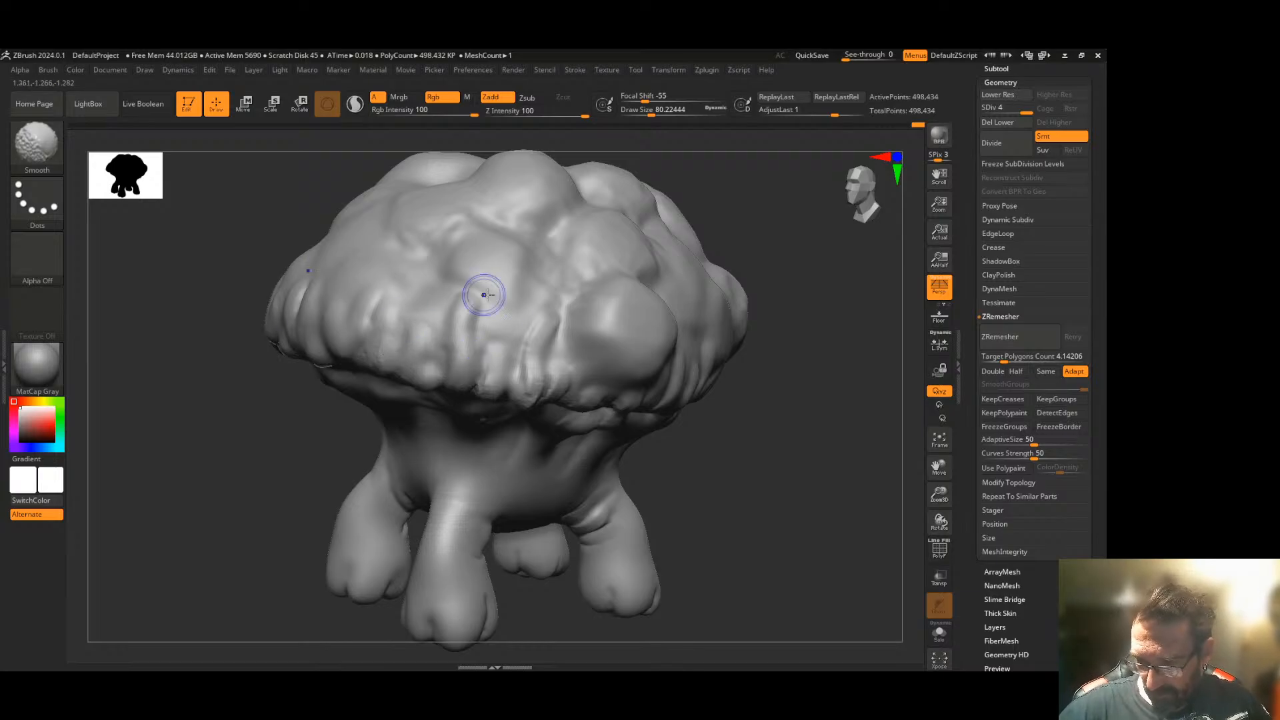
- Undo the last smoothing stroke and soften the rim ridges beneath the side knob
key(ctrl+z)
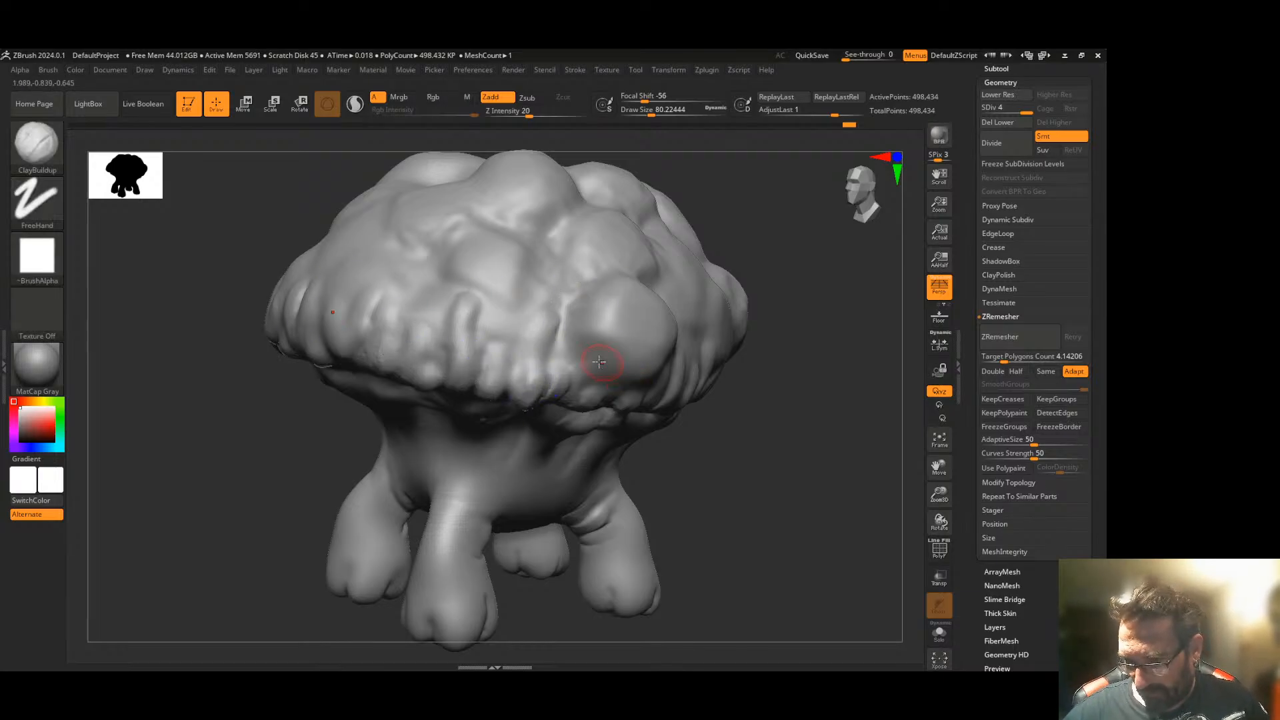
mouse_move(738, 451)
mouse_down()
mouse_move(780, 457)
mouse_move(586, 422)
mouse_up()
shift+drag(414, 349, 459, 381)
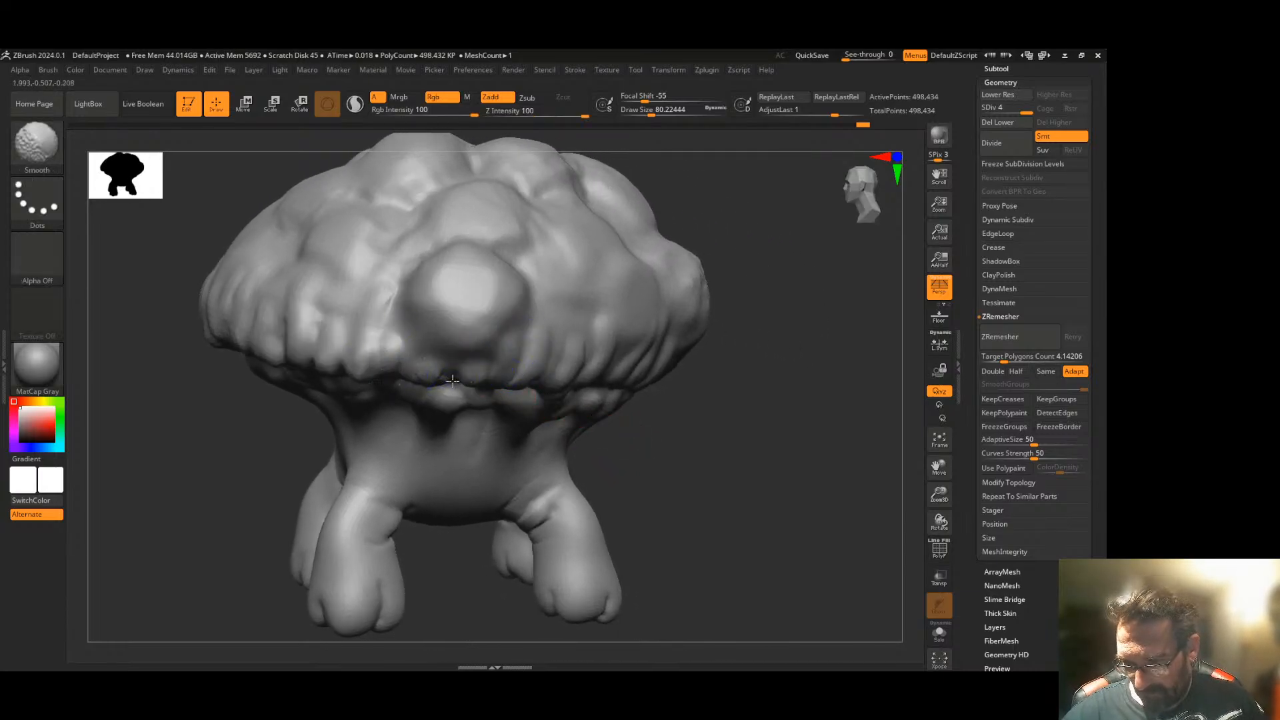
- Touch up the skin fold at the top of the leg below the knob and smooth it
drag(700, 428, 743, 449)
mouse_move(499, 480)
mouse_down()
mouse_move(340, 457)
mouse_move(706, 471)
mouse_move(663, 486)
mouse_move(685, 426)
mouse_move(687, 454)
mouse_up()
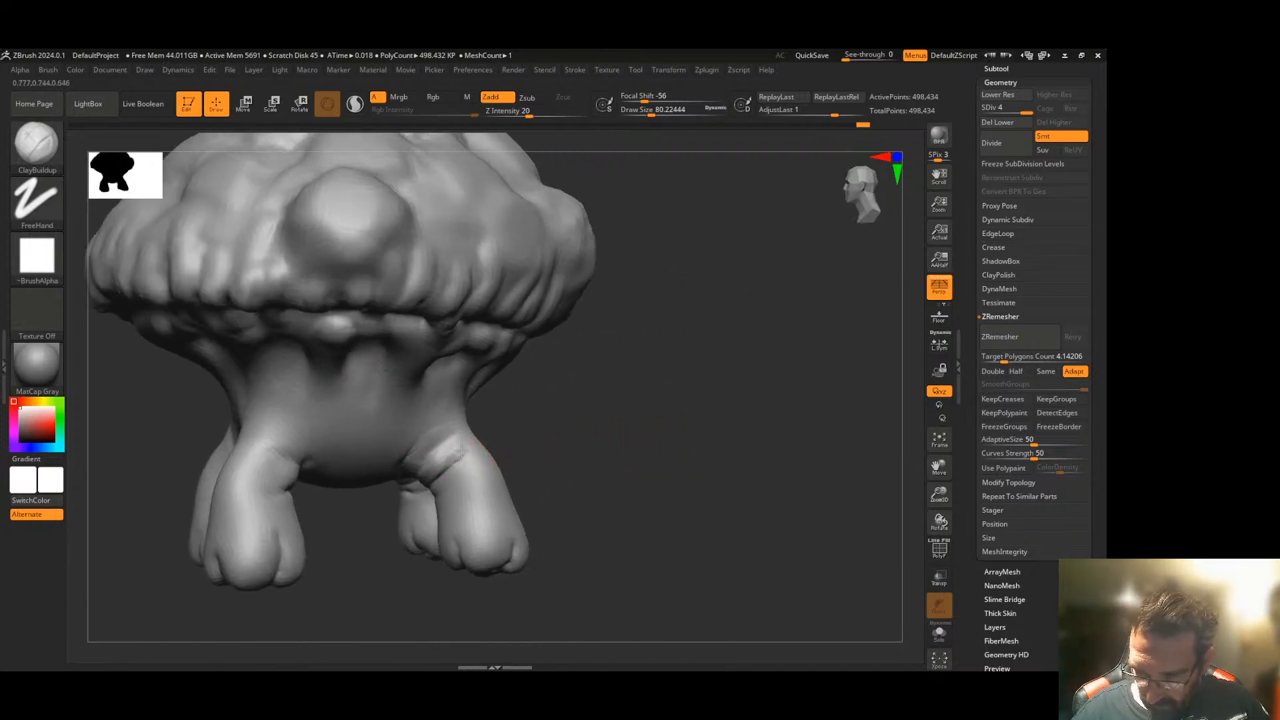
key(shift)
mouse_move(609, 443)
mouse_down()
mouse_move(694, 449)
mouse_move(704, 436)
mouse_move(729, 454)
mouse_move(720, 468)
mouse_move(740, 472)
mouse_up()
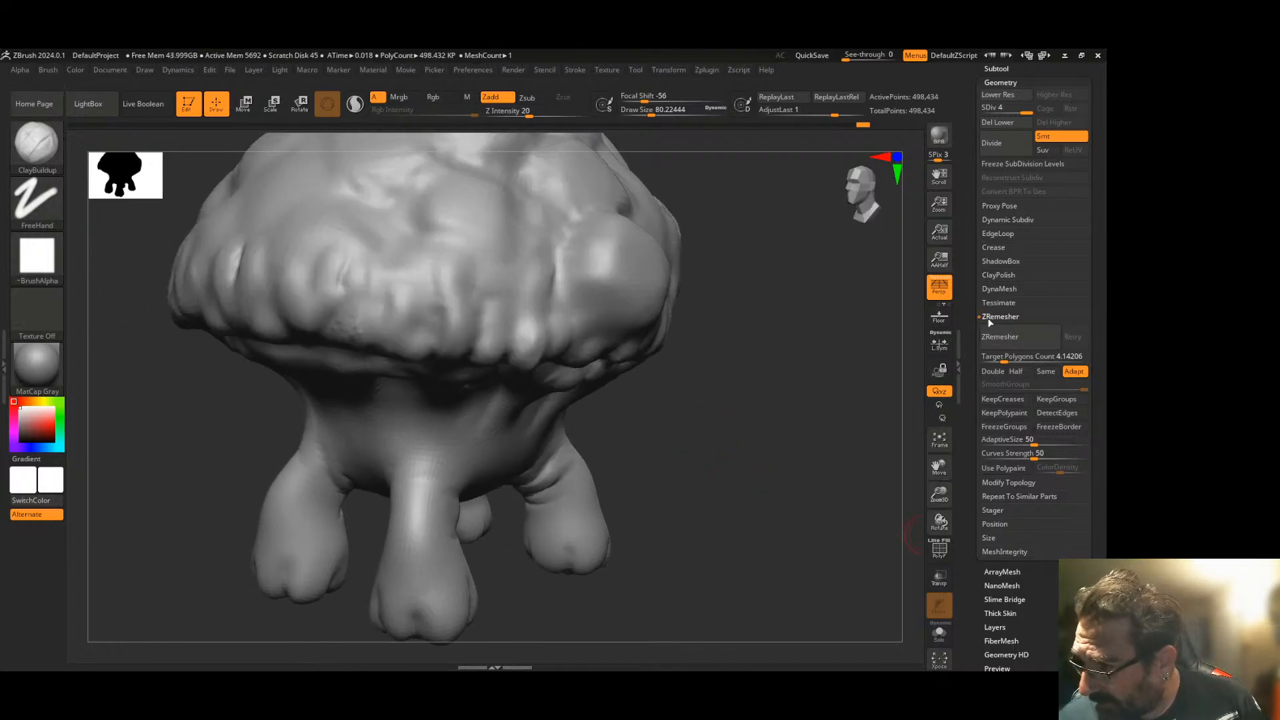
- Switch the mesh to its lowest subdivision level, SDiv 1, and frame the whole creature
click(984, 111)
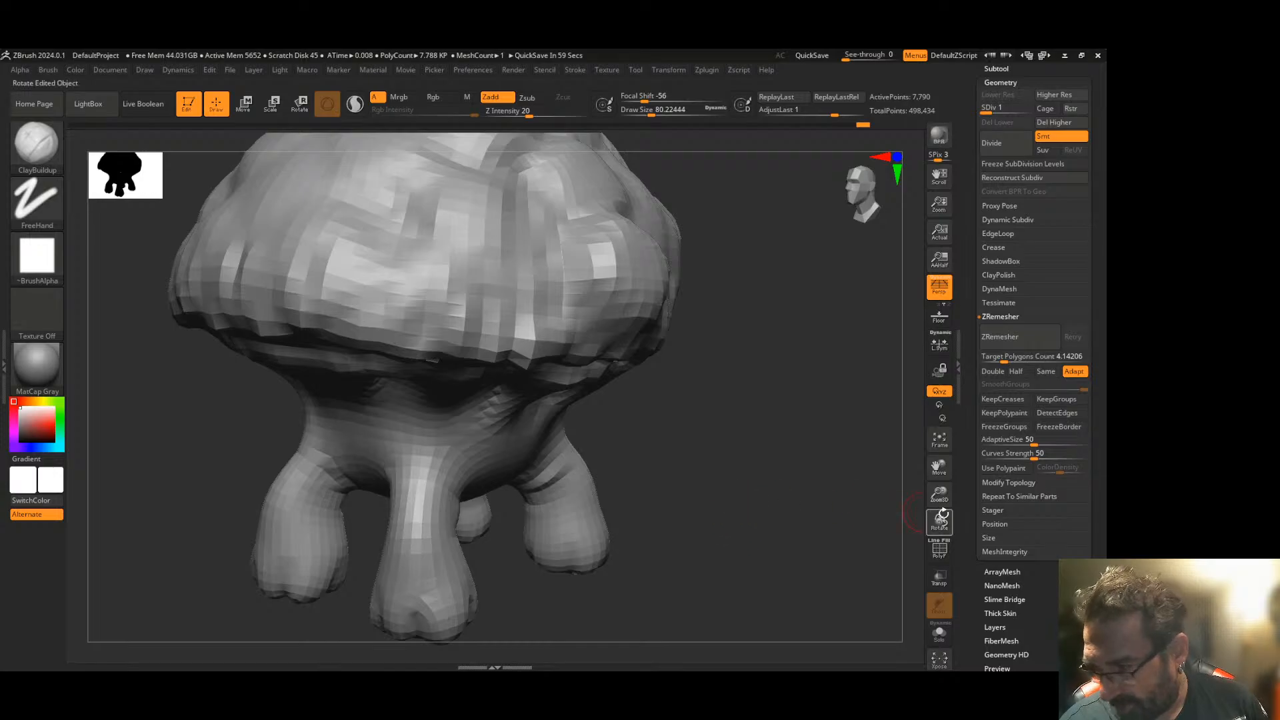
click(941, 436)
drag(940, 495, 697, 427)
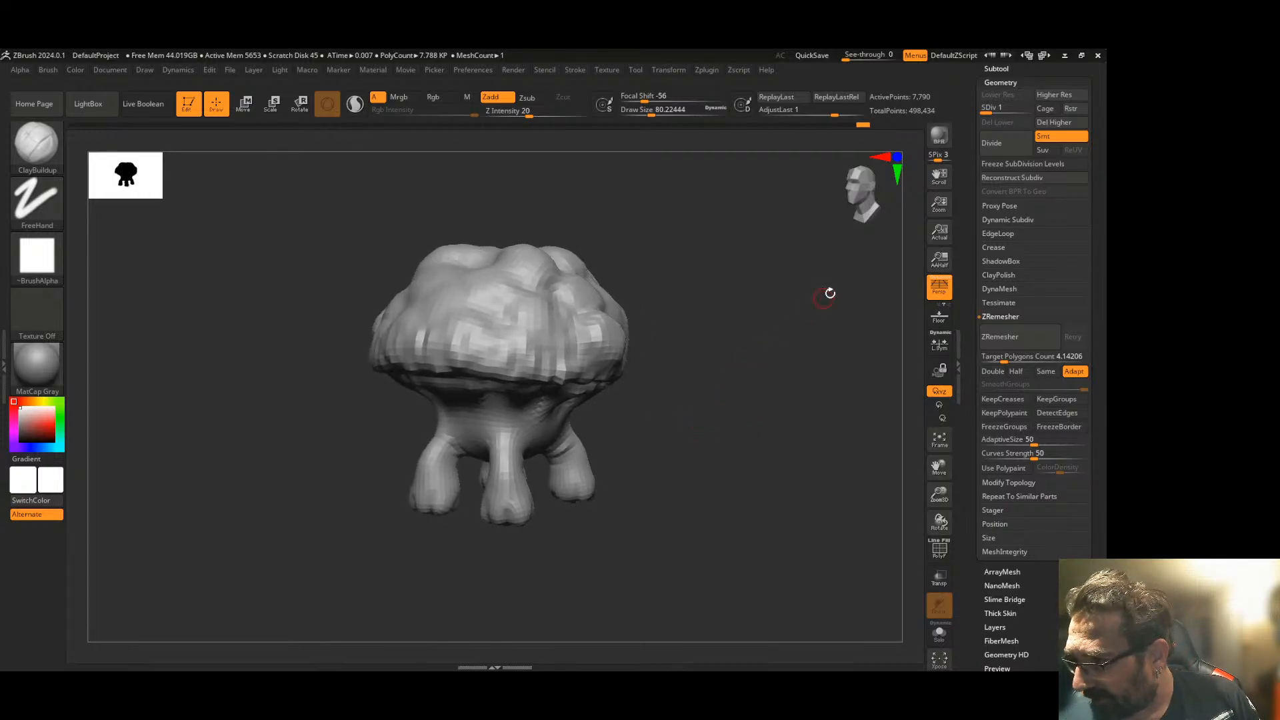
- Return the mesh to SDiv 4 and build up rounded knee bumps on the front pair of legs with ClayBuildup
drag(992, 110, 1047, 116)
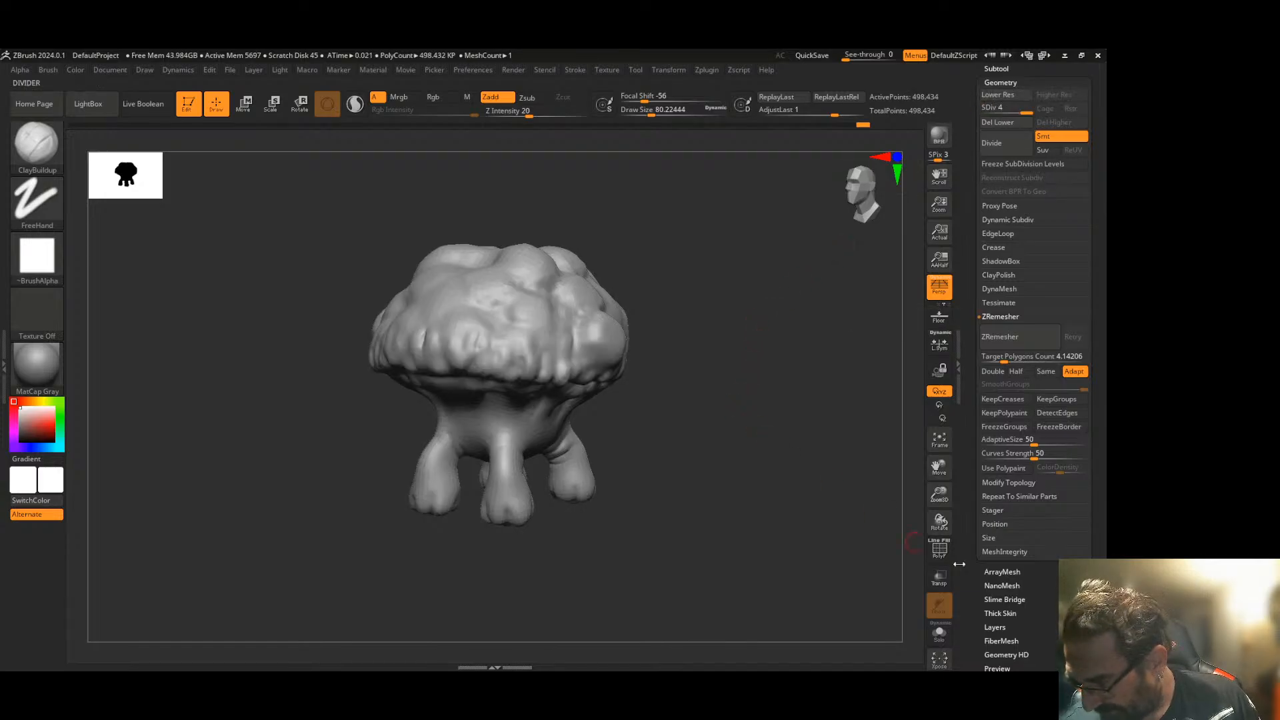
drag(940, 494, 925, 541)
alt+drag(841, 506, 829, 467)
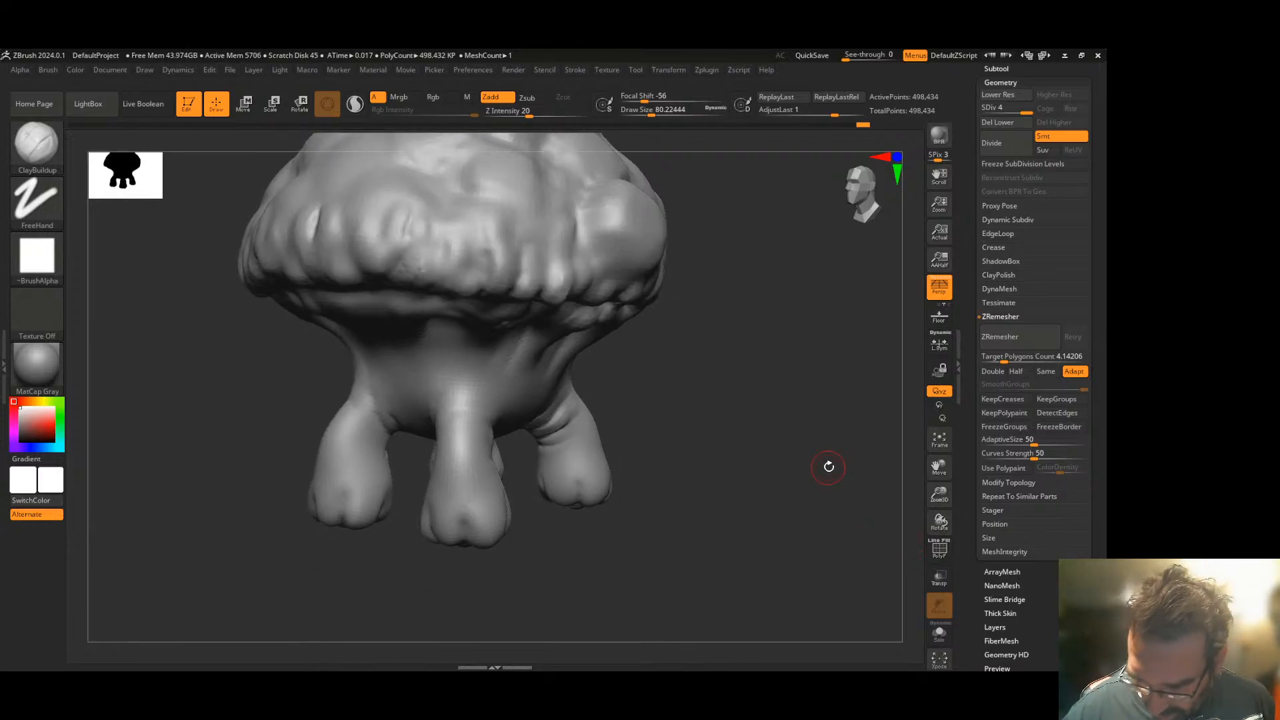
mouse_move(468, 442)
mouse_down()
mouse_move(454, 450)
mouse_move(475, 452)
mouse_up()
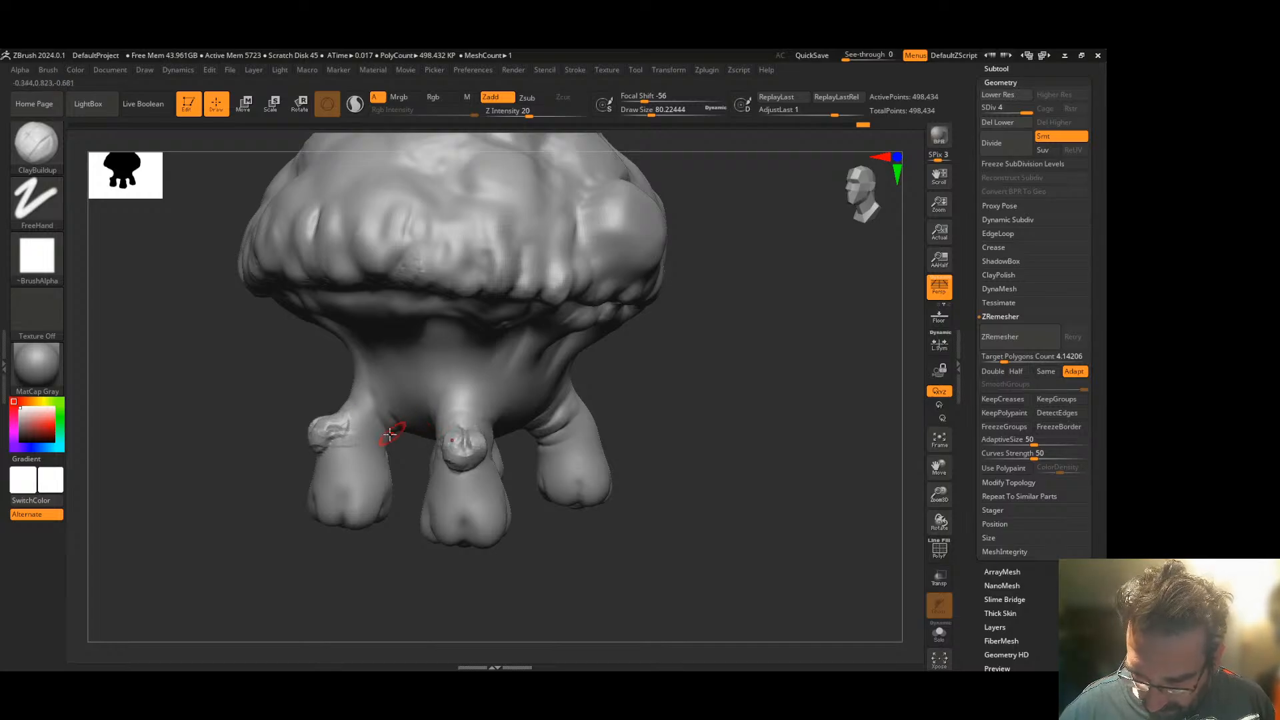
mouse_move(288, 444)
mouse_down()
mouse_move(250, 530)
mouse_move(293, 527)
mouse_up()
mouse_move(328, 446)
mouse_down()
mouse_move(339, 437)
mouse_move(327, 412)
mouse_move(307, 462)
mouse_up()
- Smooth the new knee bumps on the front legs so they blend into the surrounding skin
drag(508, 373, 667, 379)
drag(300, 462, 296, 434)
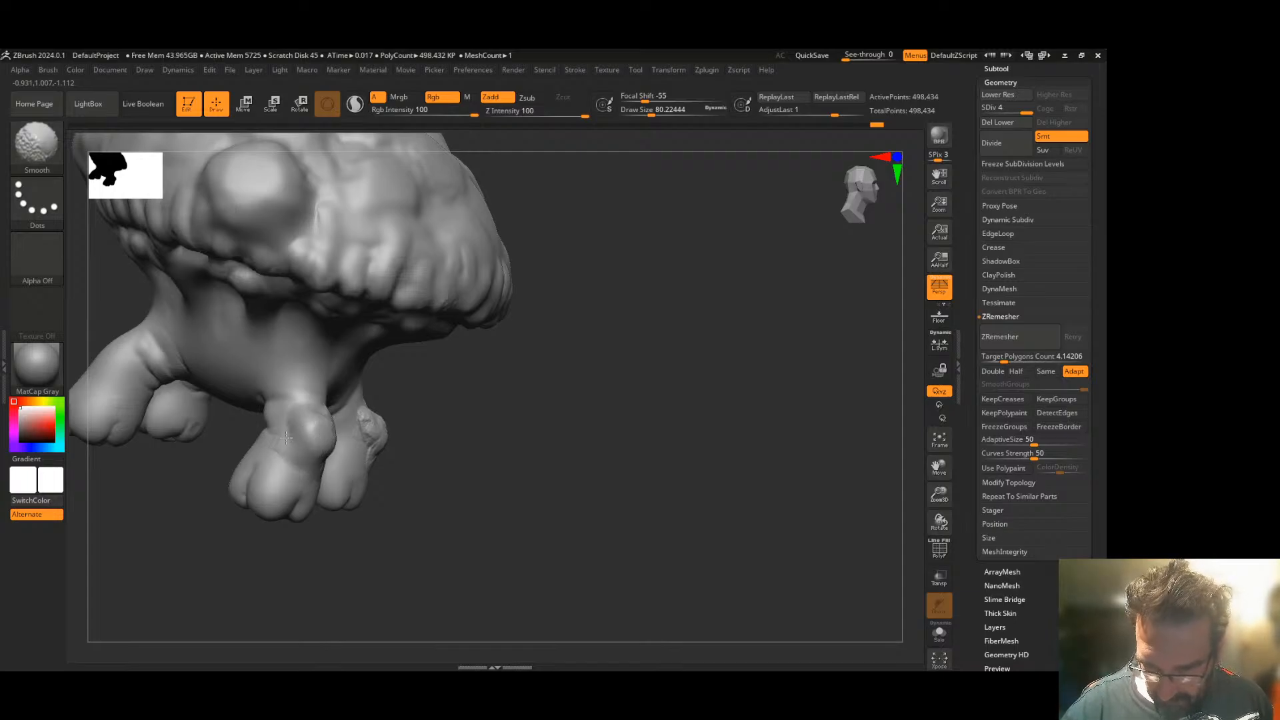
shift+drag(422, 382, 363, 400)
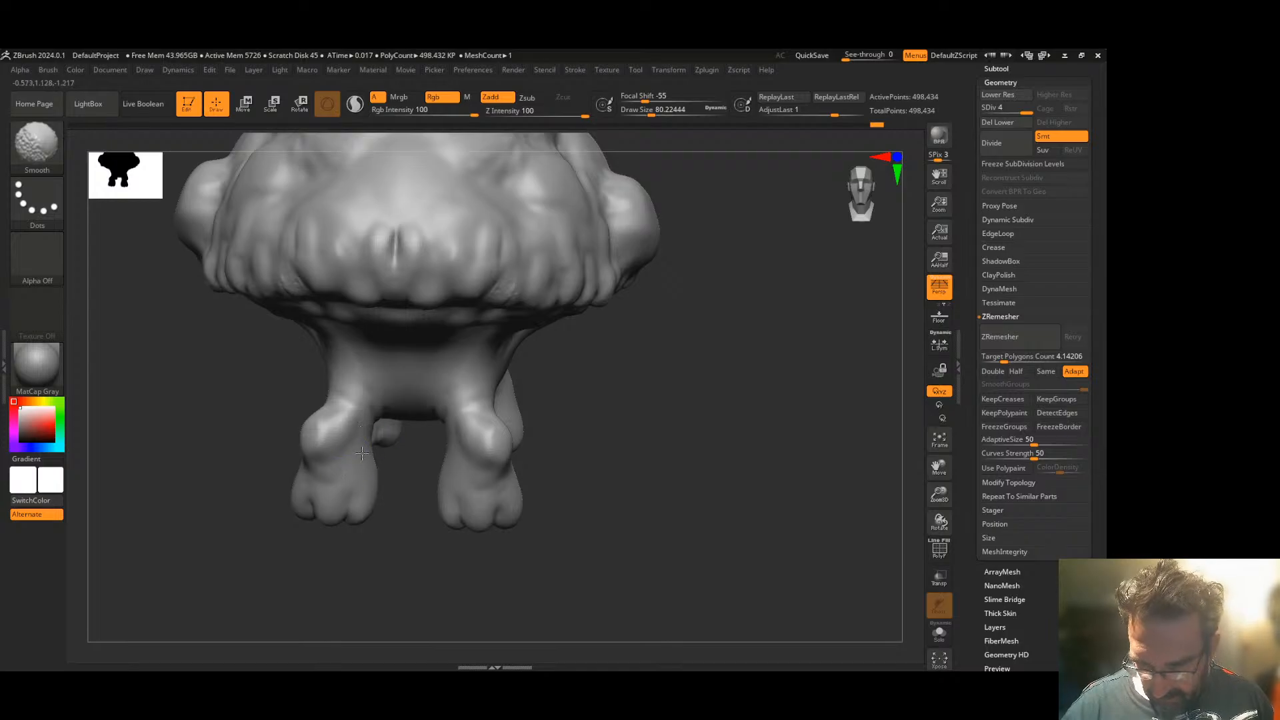
- Build up similar knee bumps on the other pair of legs and smooth them into the shins
mouse_move(609, 386)
mouse_down()
mouse_move(621, 399)
mouse_move(666, 392)
mouse_up()
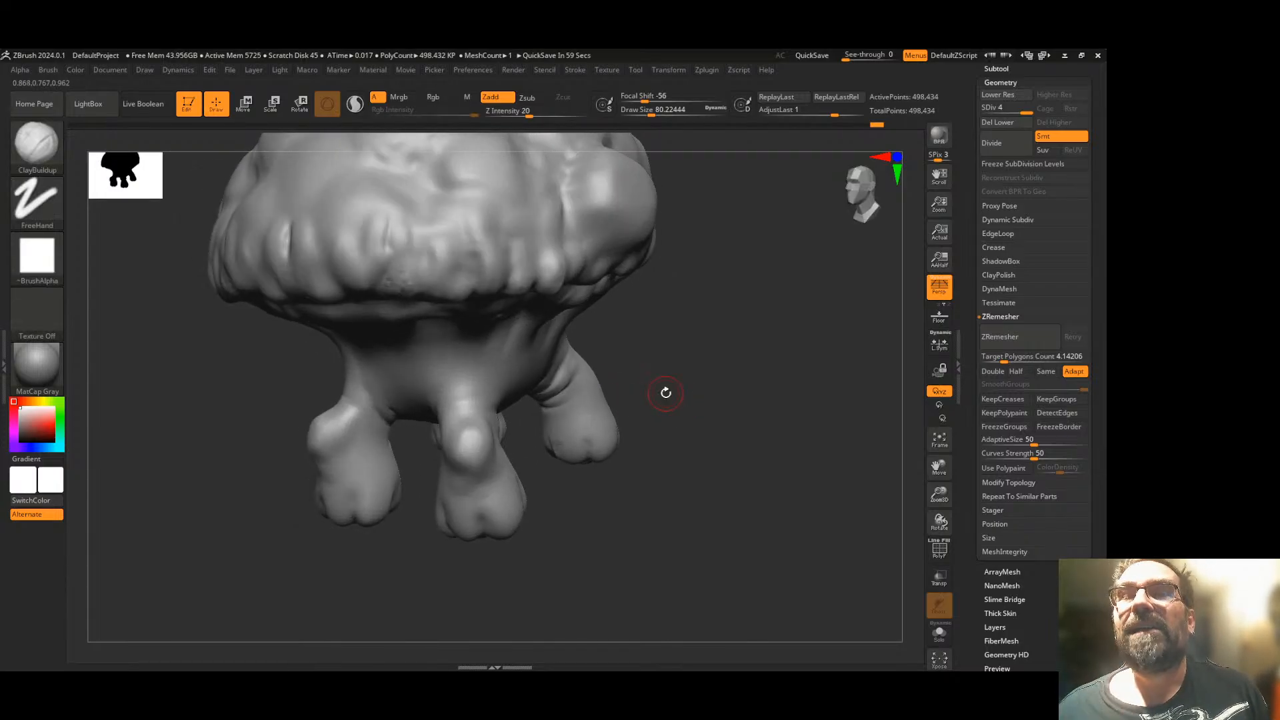
mouse_move(665, 392)
mouse_down()
mouse_move(673, 407)
mouse_move(645, 409)
mouse_up()
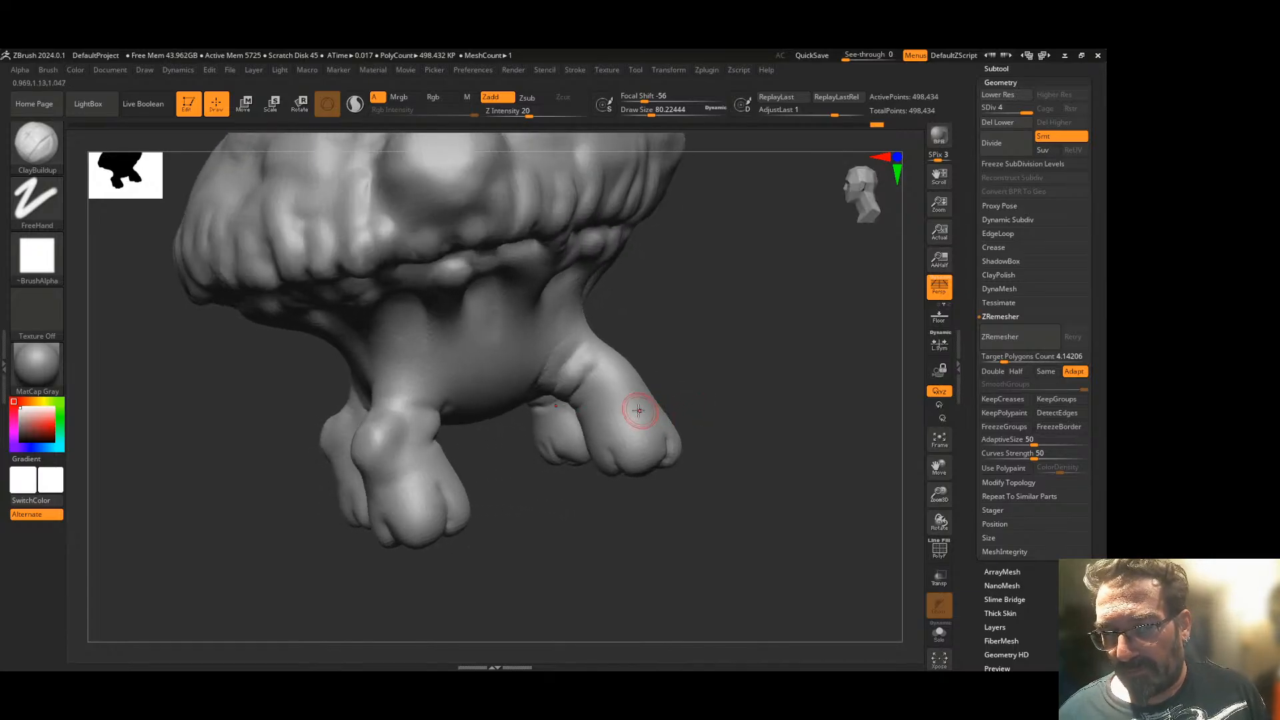
drag(683, 355, 620, 377)
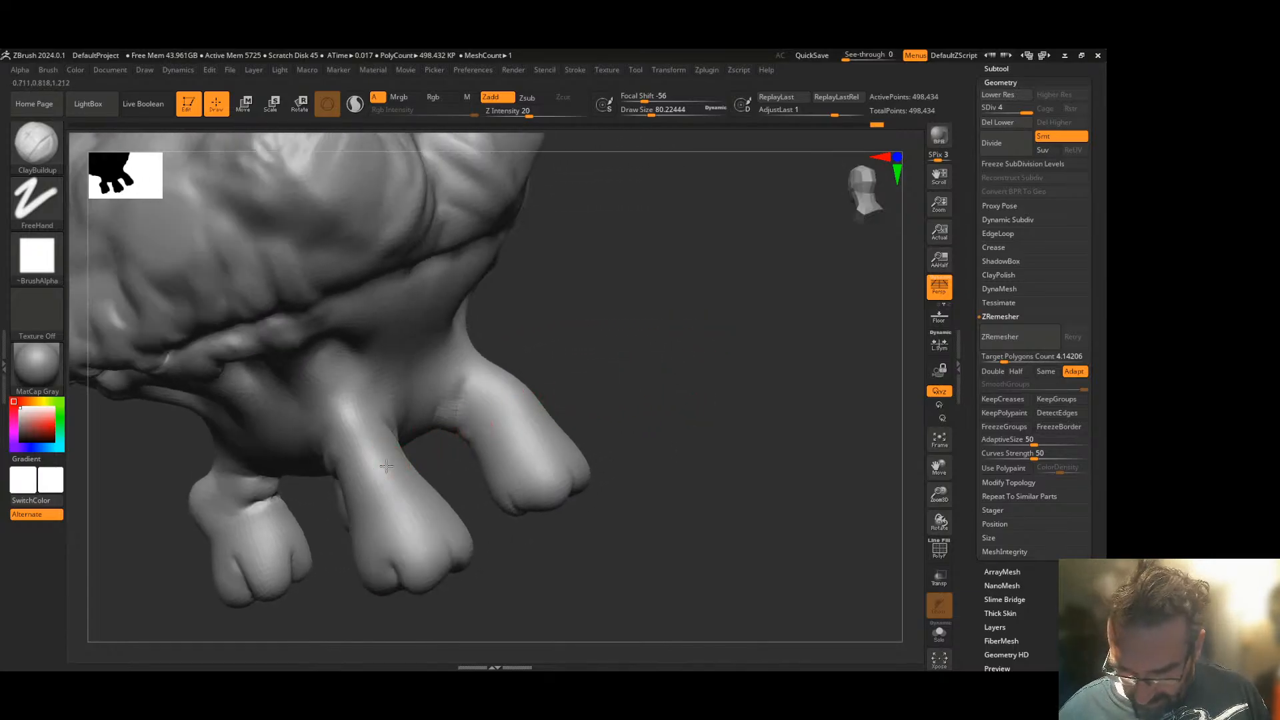
mouse_move(388, 476)
mouse_down()
mouse_move(374, 460)
mouse_move(398, 510)
mouse_up()
drag(557, 390, 586, 383)
mouse_move(492, 392)
shift+mouse_down()
mouse_move(434, 423)
mouse_move(370, 496)
shift+mouse_up()
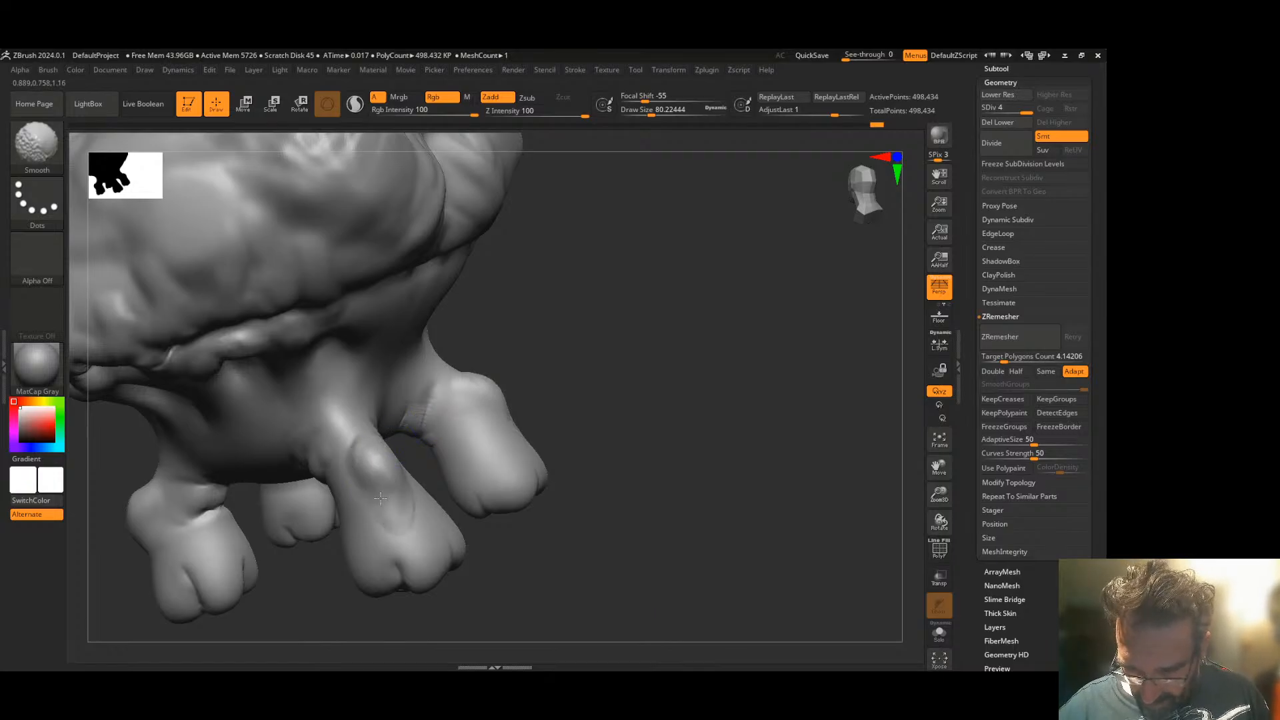
- Carve creases around the undersides of the knee bumps with the DamStandard brush and soften them
mouse_move(580, 386)
mouse_down()
mouse_move(580, 366)
mouse_move(692, 331)
mouse_move(634, 297)
mouse_up()
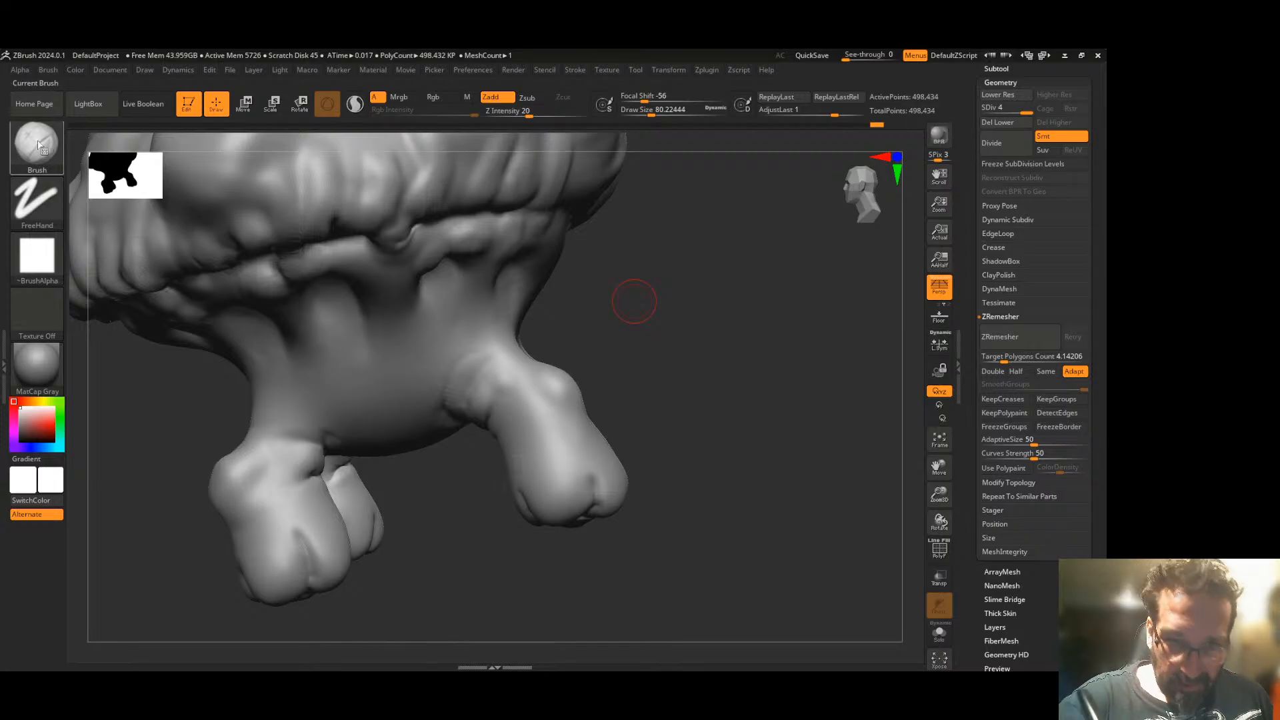
click(36, 143)
click(218, 154)
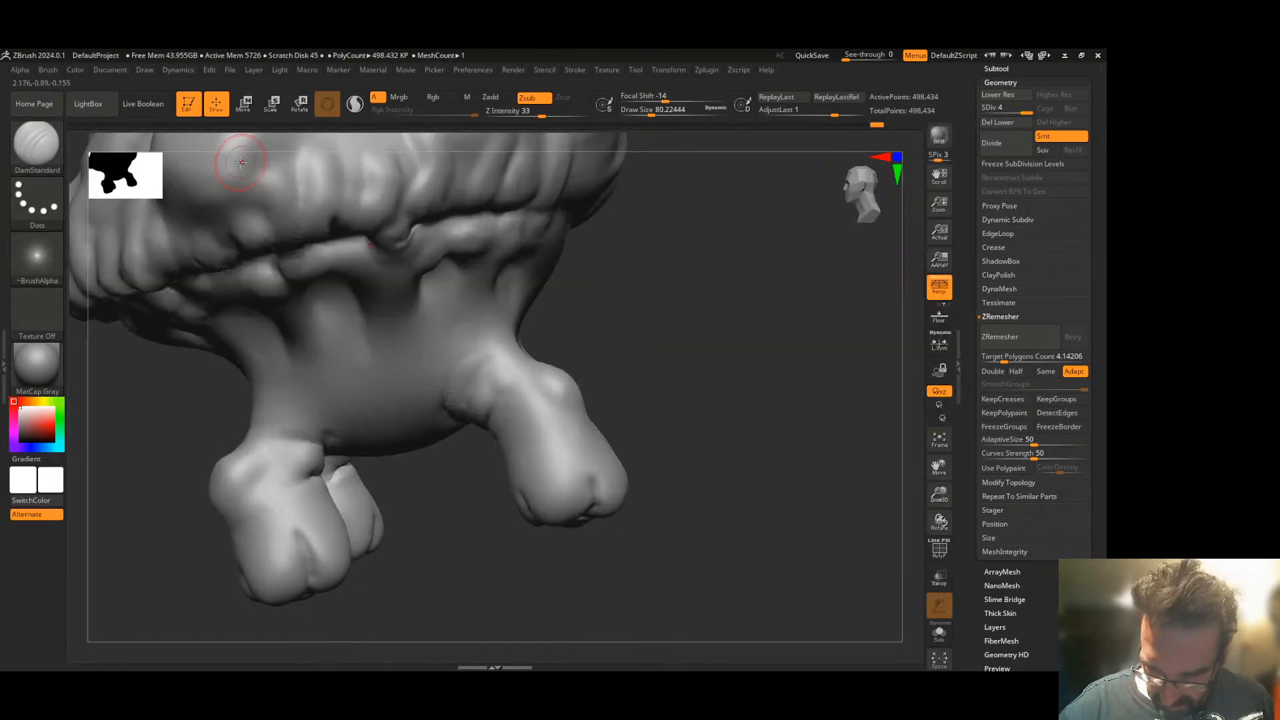
drag(648, 379, 594, 375)
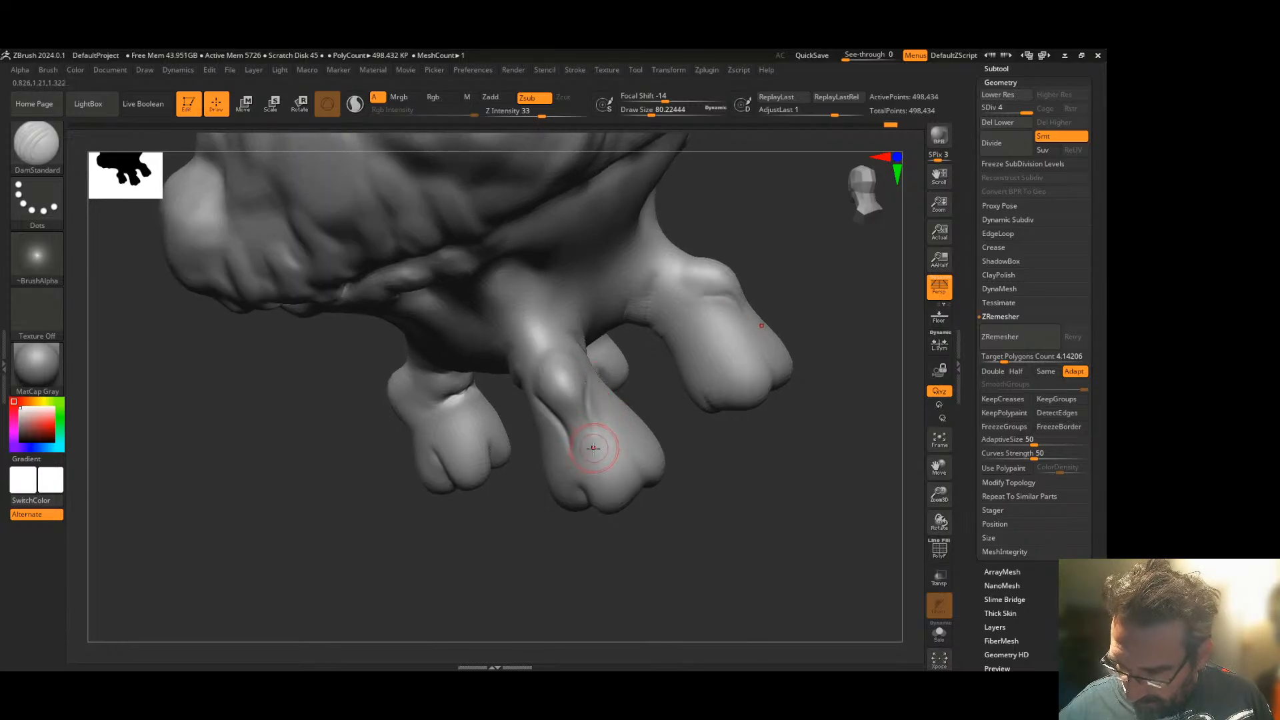
key(shift)
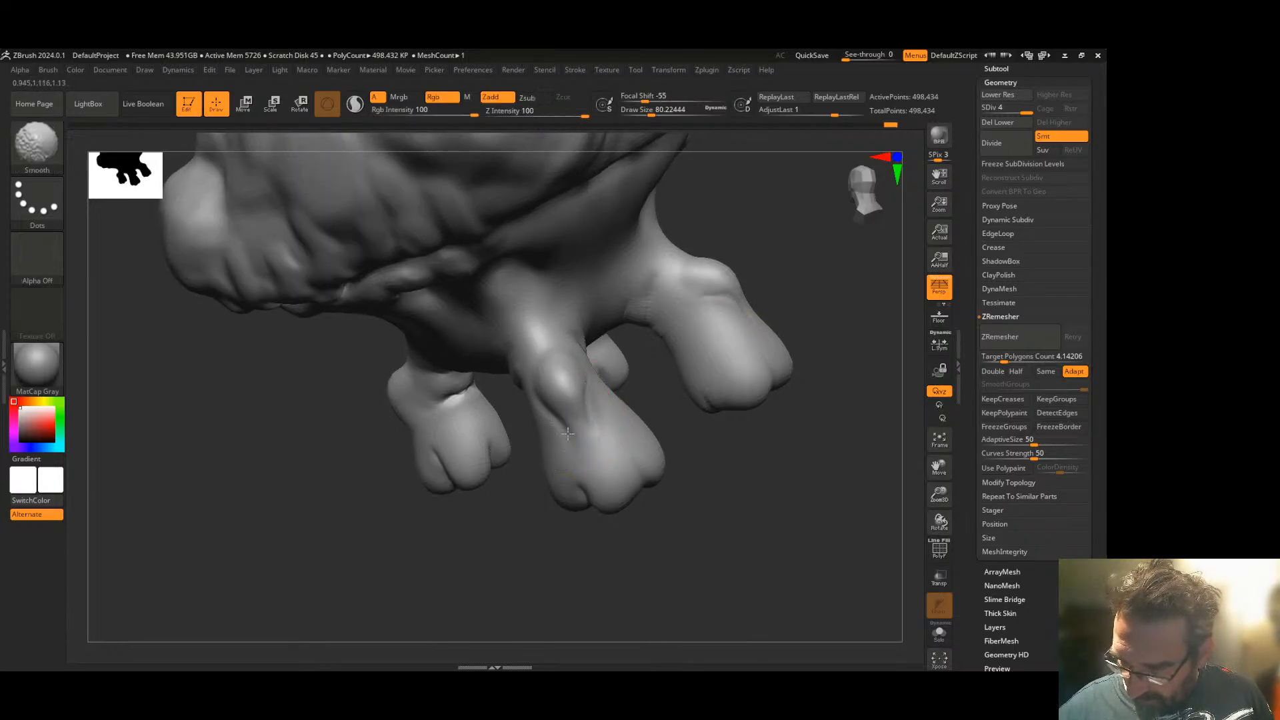
mouse_move(515, 470)
mouse_down()
mouse_move(514, 434)
mouse_move(523, 457)
mouse_move(566, 419)
mouse_up()
mouse_move(494, 375)
mouse_down()
mouse_move(514, 330)
mouse_move(456, 357)
mouse_move(464, 373)
mouse_move(511, 338)
mouse_move(451, 340)
mouse_move(454, 305)
mouse_move(450, 334)
mouse_move(491, 373)
mouse_move(512, 345)
mouse_up()
drag(556, 430, 462, 494)
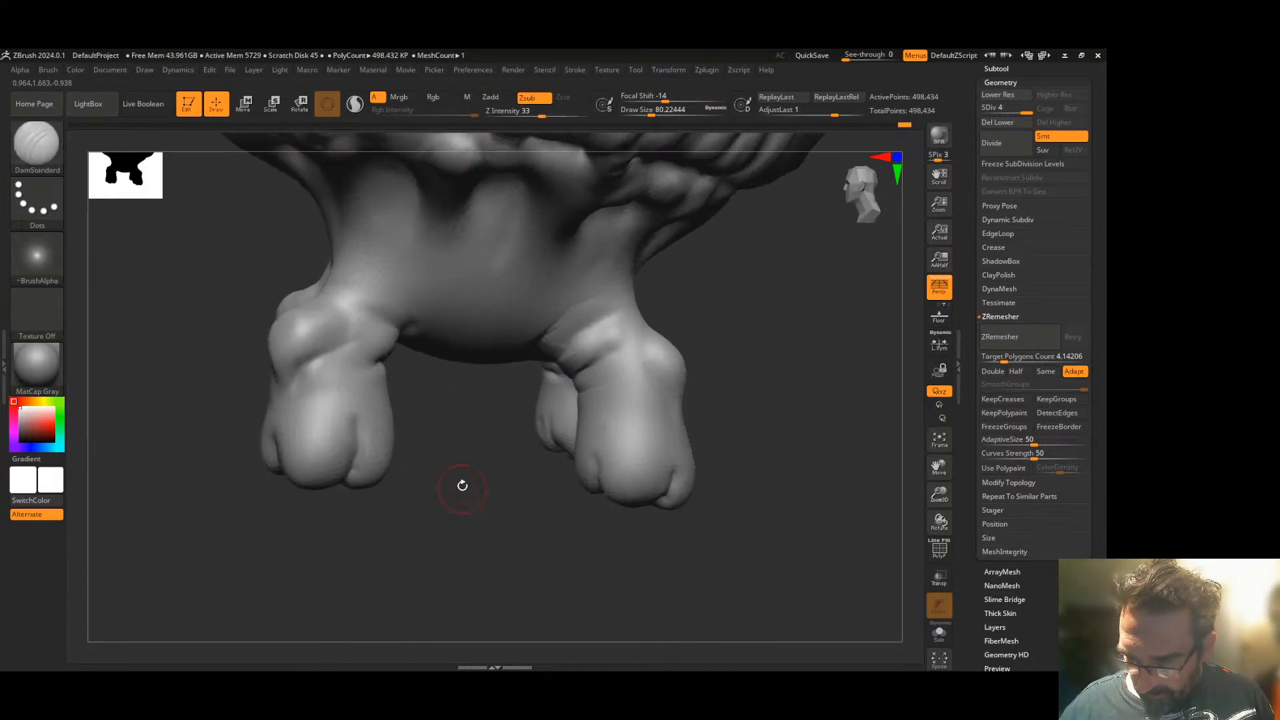
mouse_move(316, 376)
shift+mouse_down()
mouse_move(325, 348)
mouse_move(359, 330)
shift+mouse_up()
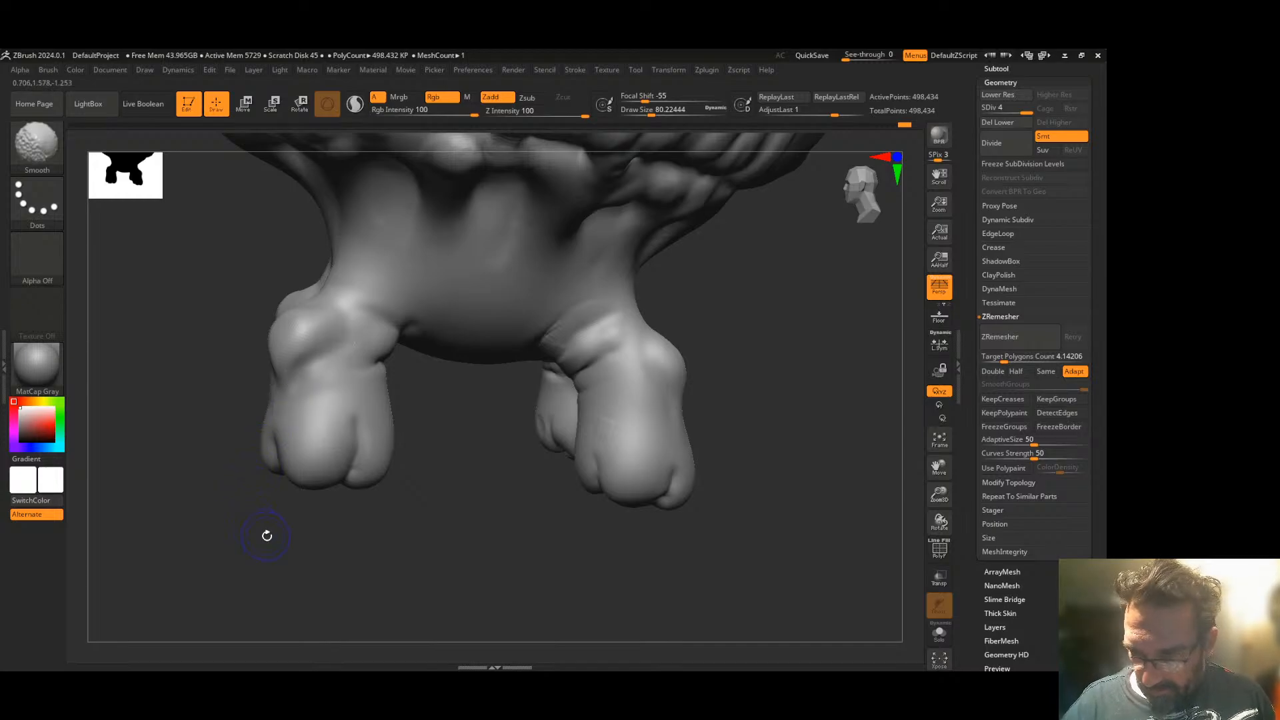
- Carve creases where the inner sides of the legs meet the belly and smooth their edges
drag(368, 509, 408, 341)
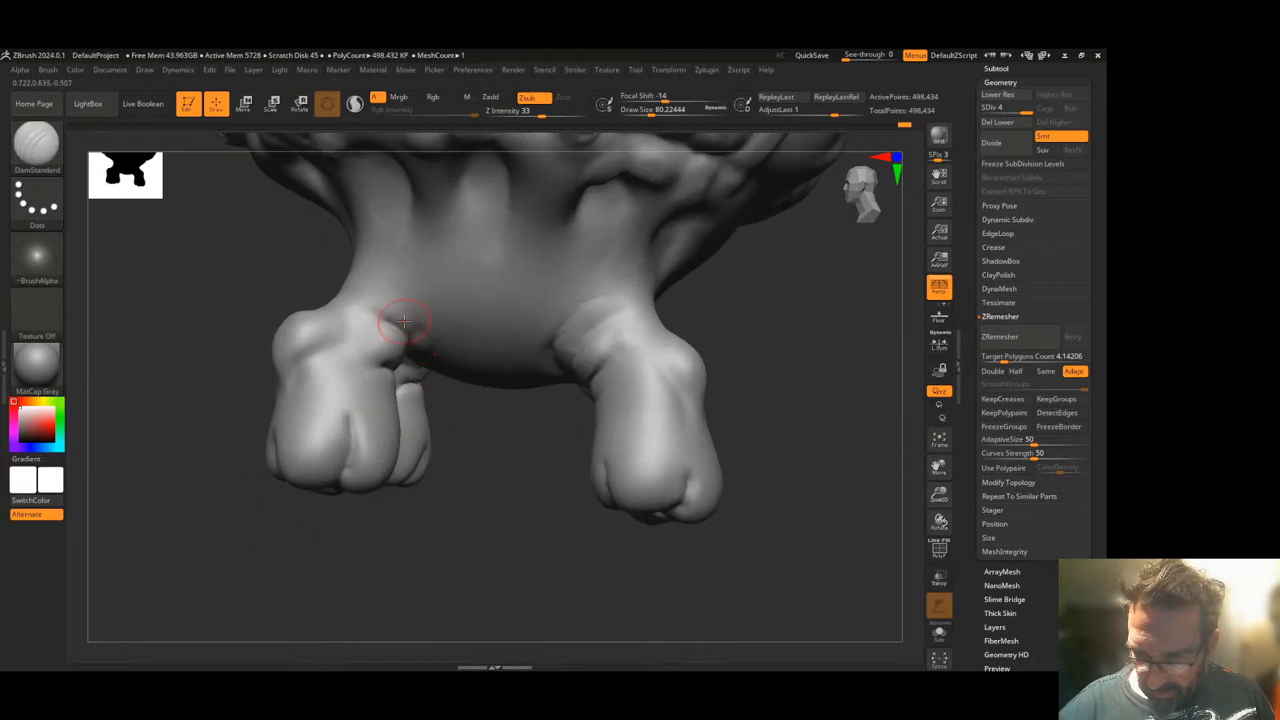
drag(395, 288, 404, 291)
drag(478, 460, 572, 489)
alt+drag(494, 383, 585, 442)
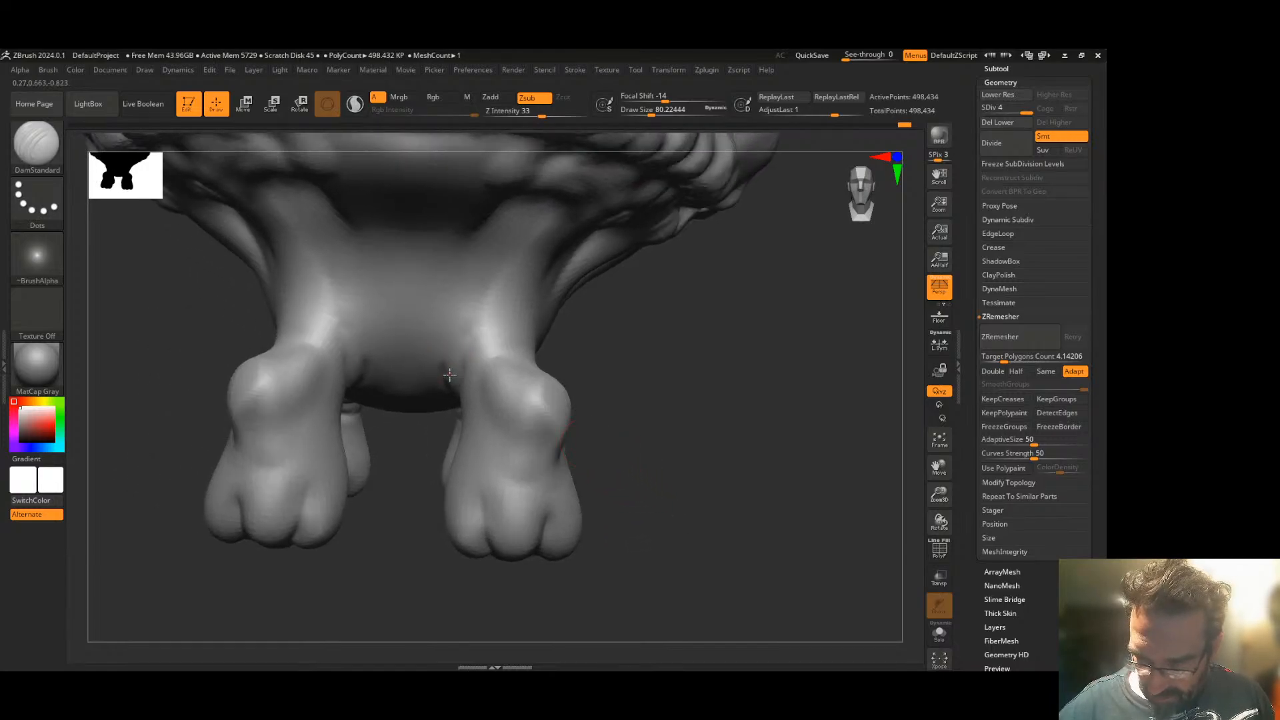
drag(483, 328, 446, 388)
drag(575, 336, 610, 312)
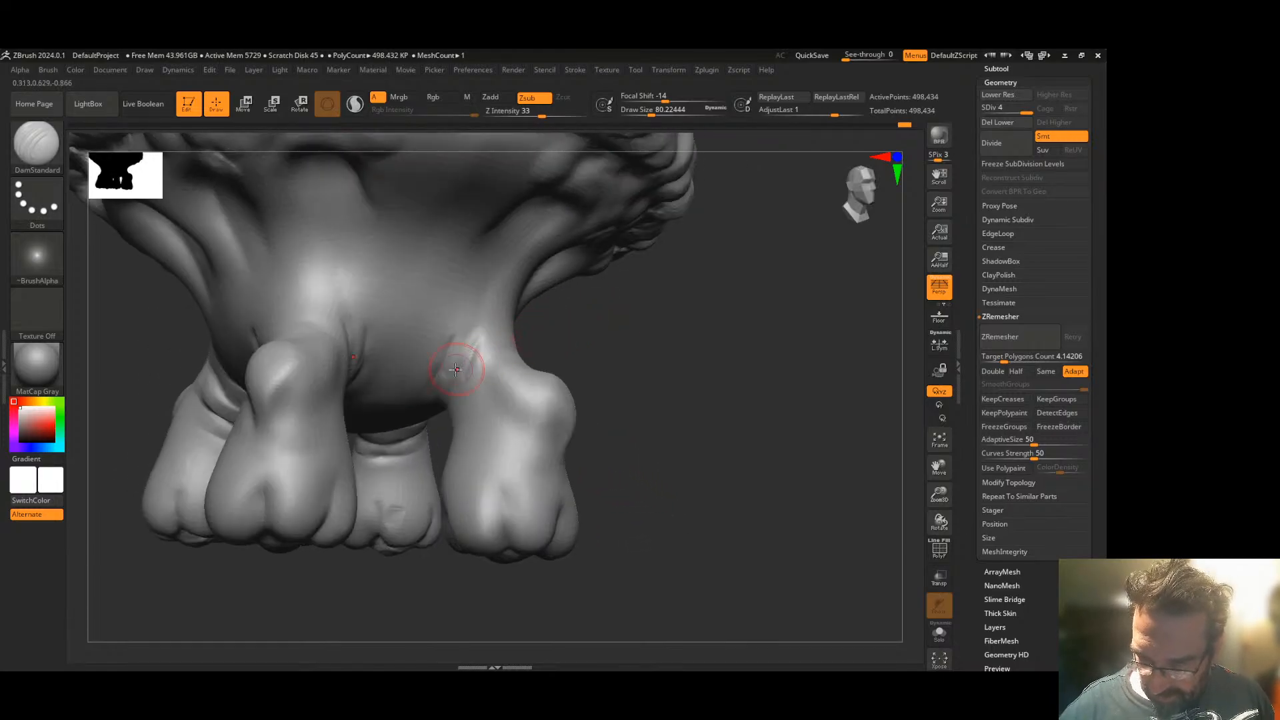
mouse_move(466, 337)
shift+mouse_down()
mouse_move(454, 329)
mouse_move(478, 366)
shift+mouse_up()
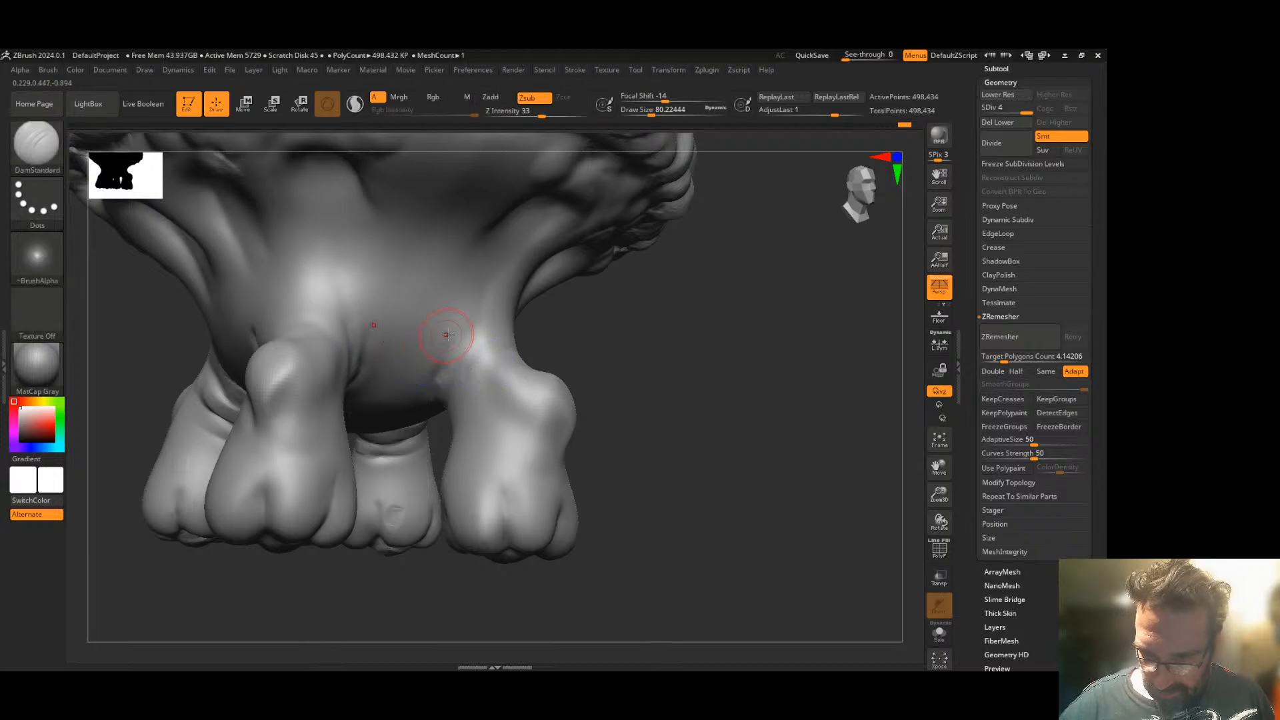
drag(540, 339, 640, 340)
shift+drag(411, 341, 401, 332)
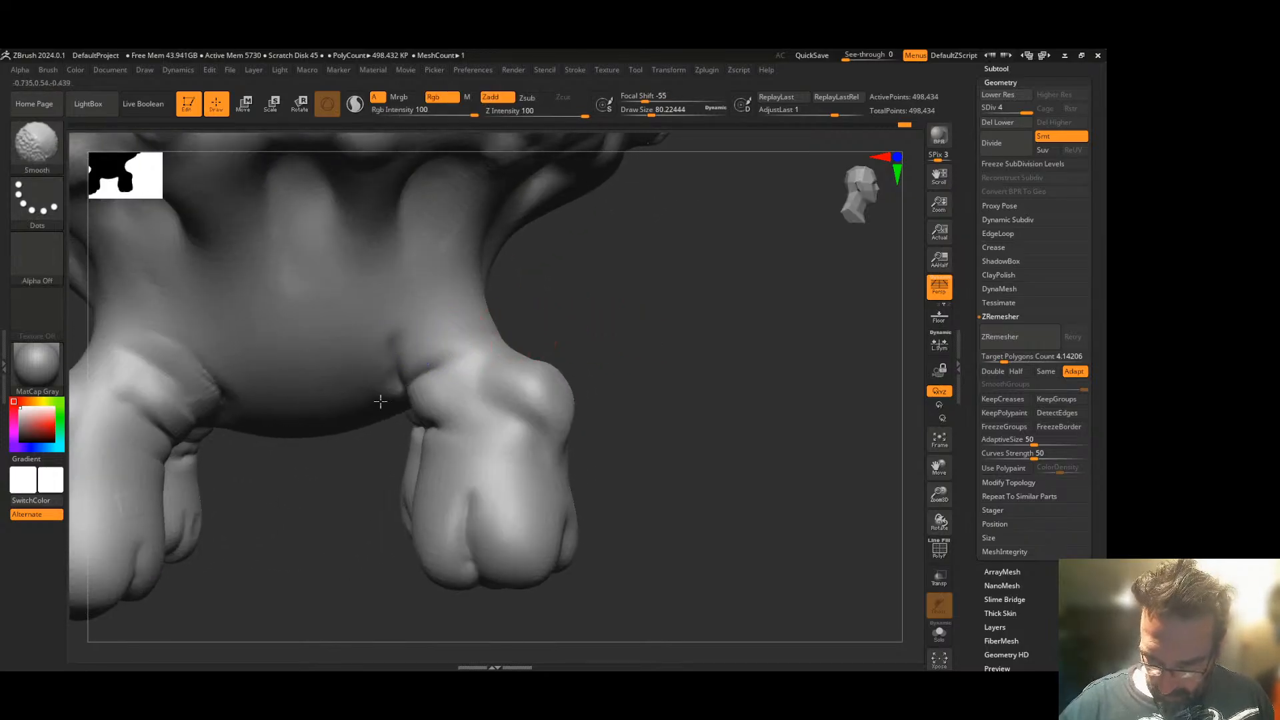
- Carve a short horizontal crease across the leg just below the inner knee fold
mouse_move(626, 360)
mouse_down()
mouse_move(723, 320)
mouse_move(737, 331)
mouse_up()
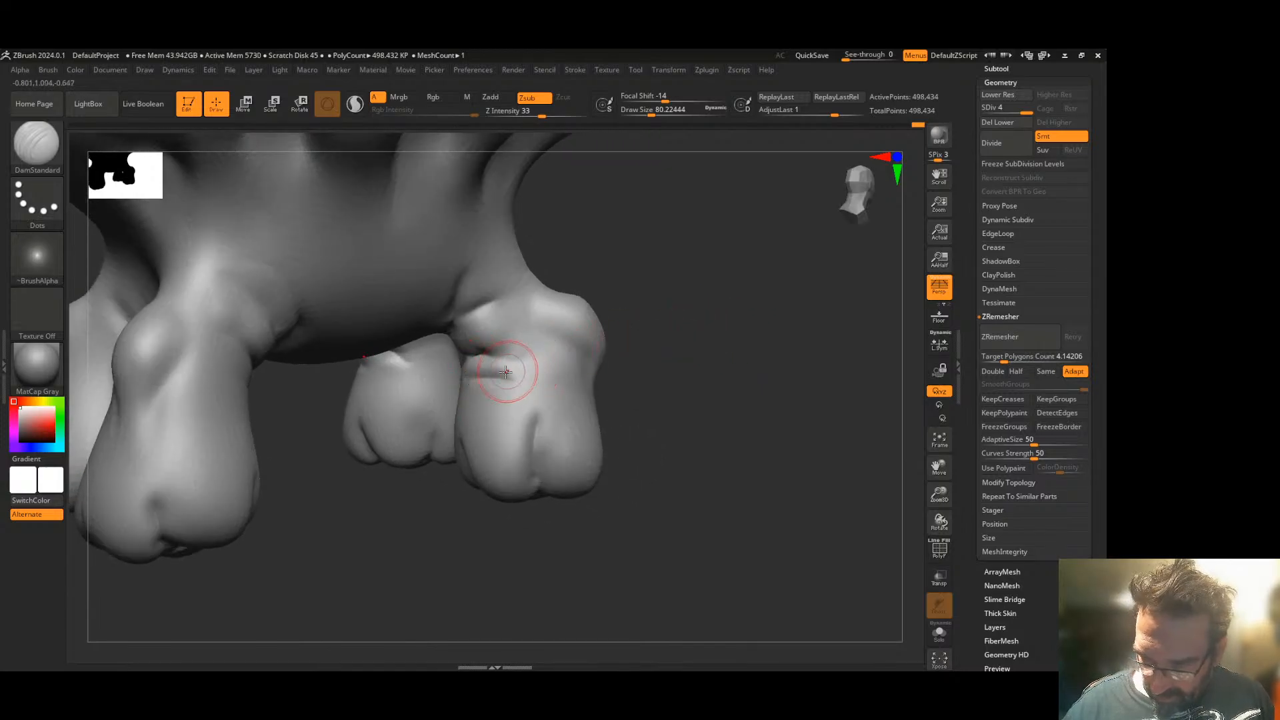
drag(660, 314, 679, 307)
drag(597, 320, 627, 314)
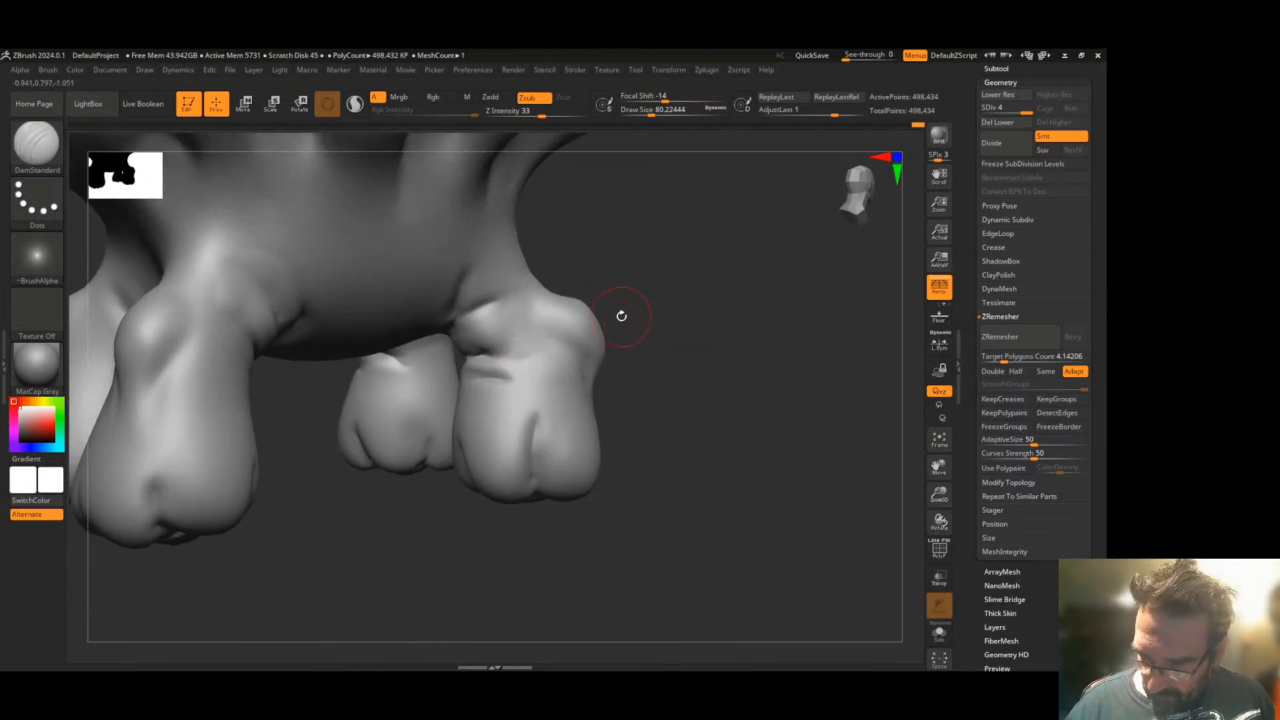
mouse_move(380, 490)
mouse_down()
mouse_move(307, 482)
mouse_move(320, 449)
mouse_move(666, 371)
mouse_up()
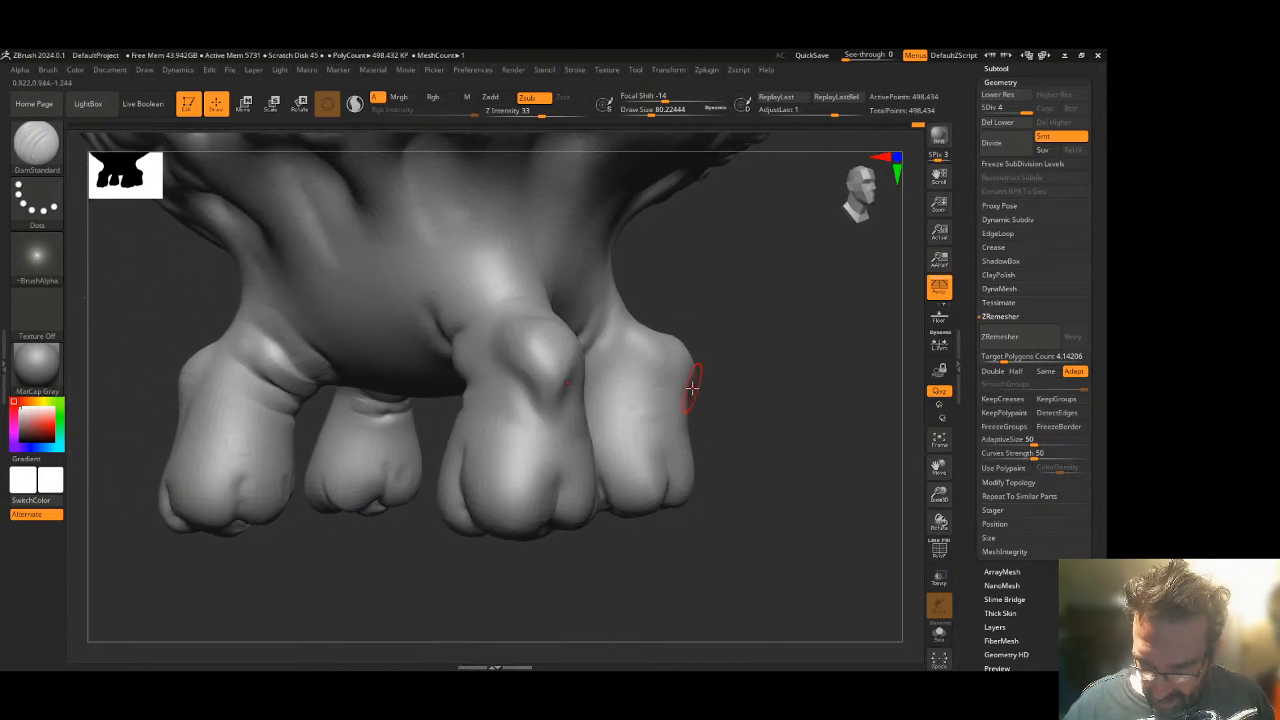
drag(314, 458, 327, 509)
mouse_move(395, 567)
mouse_down()
mouse_move(391, 582)
mouse_move(419, 564)
mouse_up()
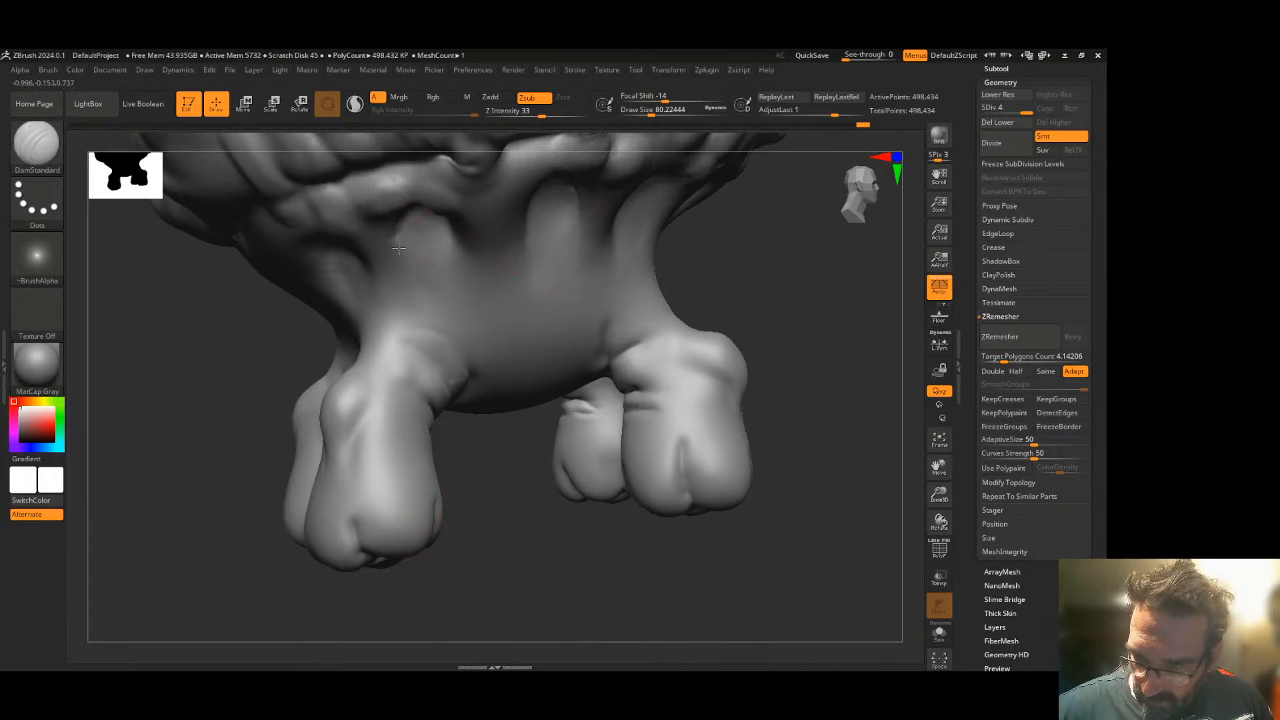
- Carve stacked horizontal ridges into the recesses around the stem beneath the cap's rim and soften them
mouse_move(766, 249)
mouse_down()
mouse_move(766, 211)
mouse_move(746, 313)
mouse_up()
mouse_move(436, 303)
mouse_down()
mouse_move(425, 309)
mouse_move(449, 343)
mouse_up()
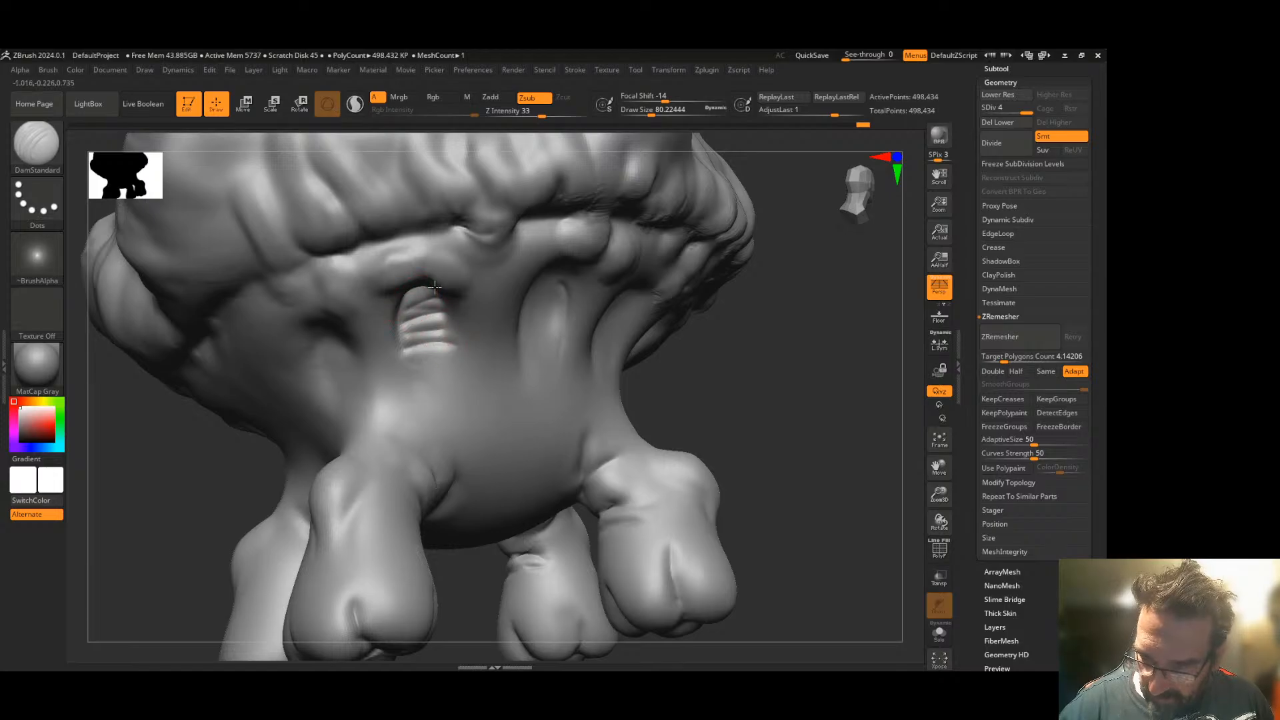
key(shift)
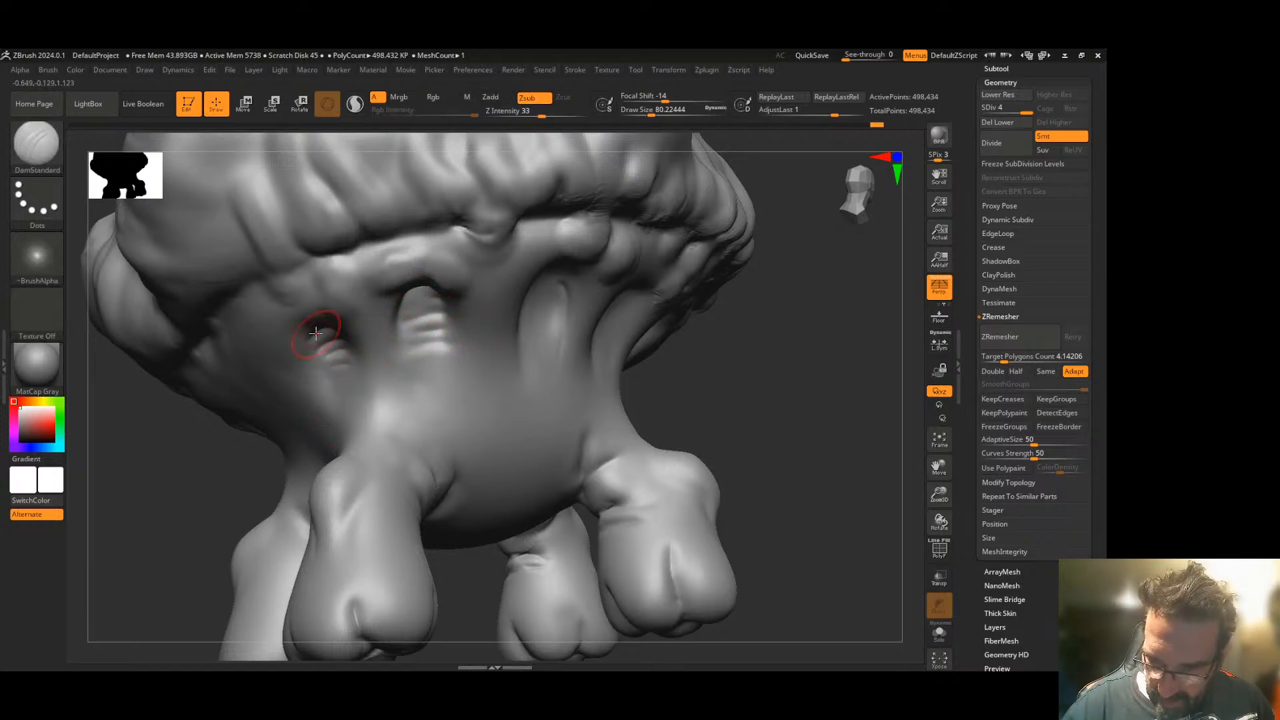
drag(697, 323, 626, 297)
mouse_move(530, 262)
mouse_down()
mouse_move(557, 266)
mouse_move(566, 306)
mouse_up()
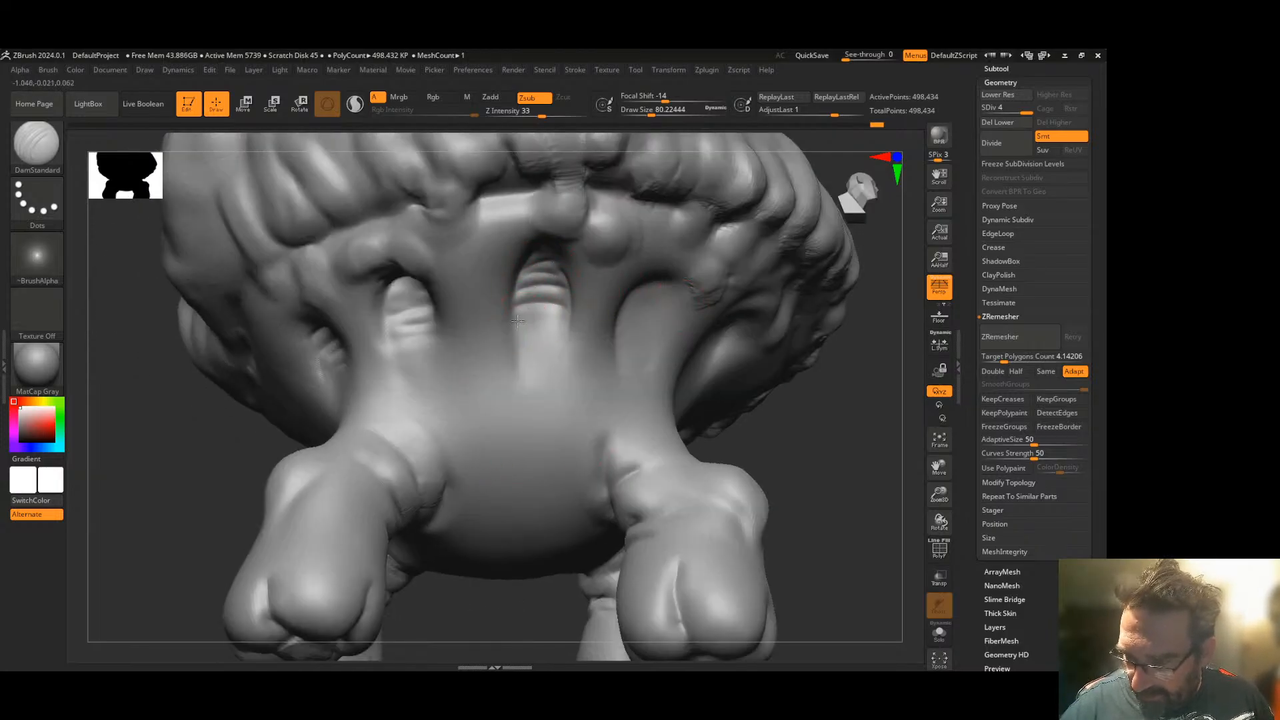
mouse_move(505, 250)
mouse_down()
mouse_move(500, 222)
mouse_move(563, 228)
mouse_up()
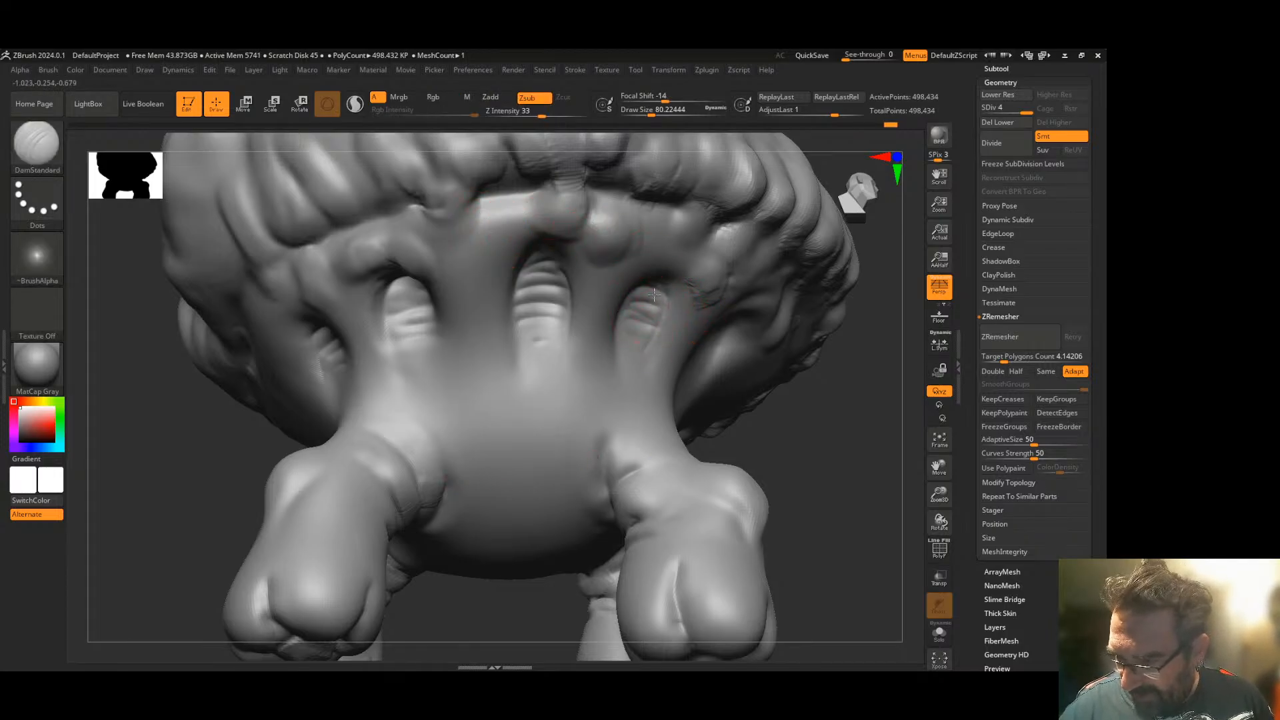
- Undo the last smoothing of the recess ridges and soften the rough patch of skin beneath the cap's rim
mouse_move(831, 420)
mouse_down()
mouse_move(814, 433)
mouse_move(747, 427)
mouse_up()
shift+drag(653, 316, 641, 311)
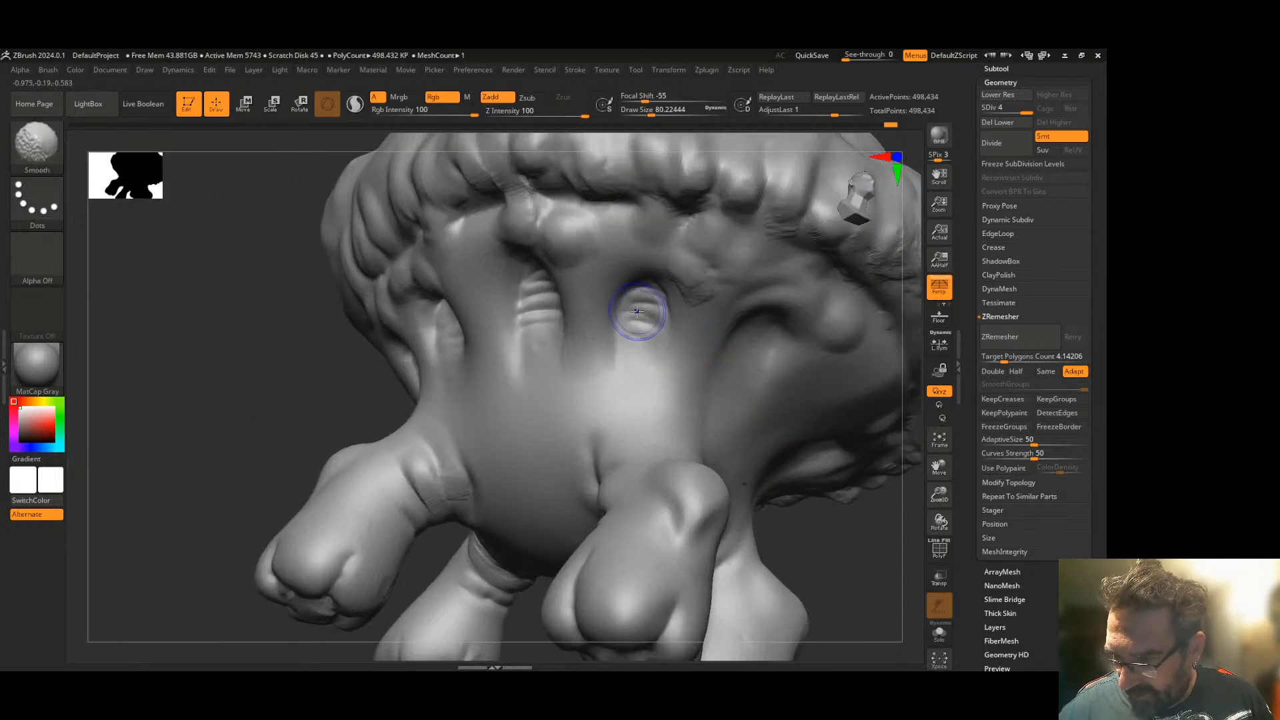
key(ctrl+z)
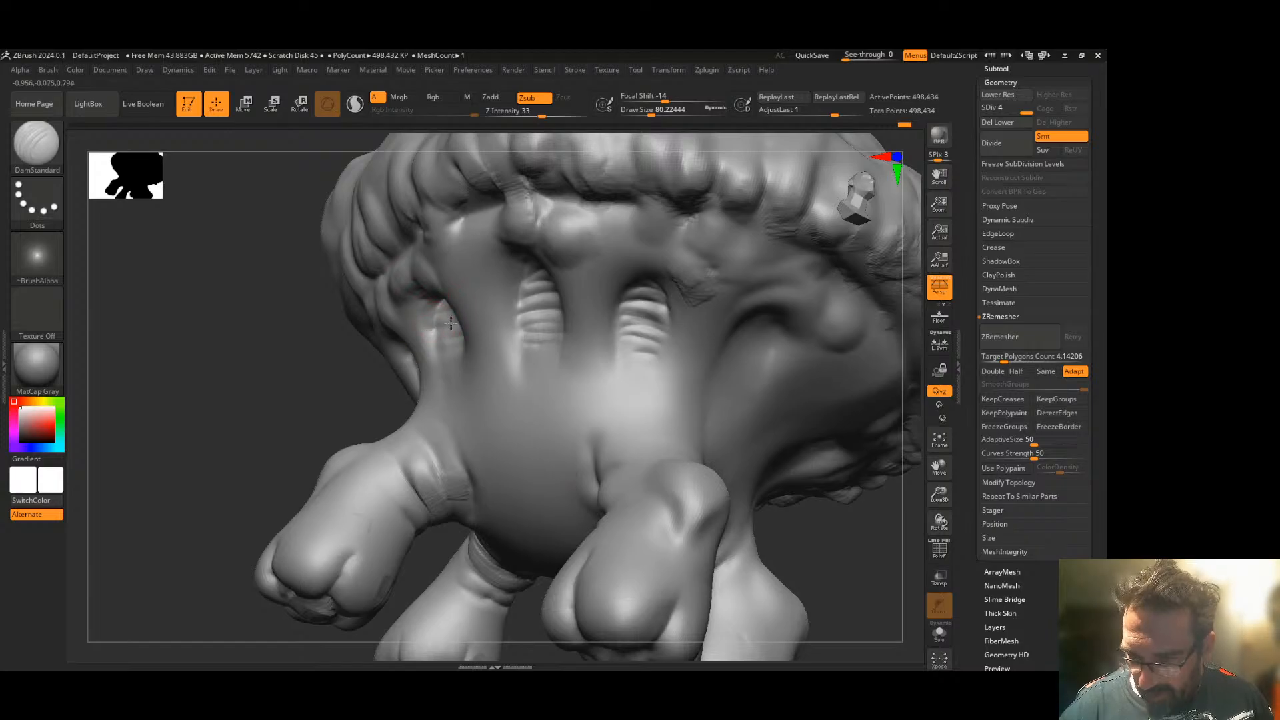
key(shift)
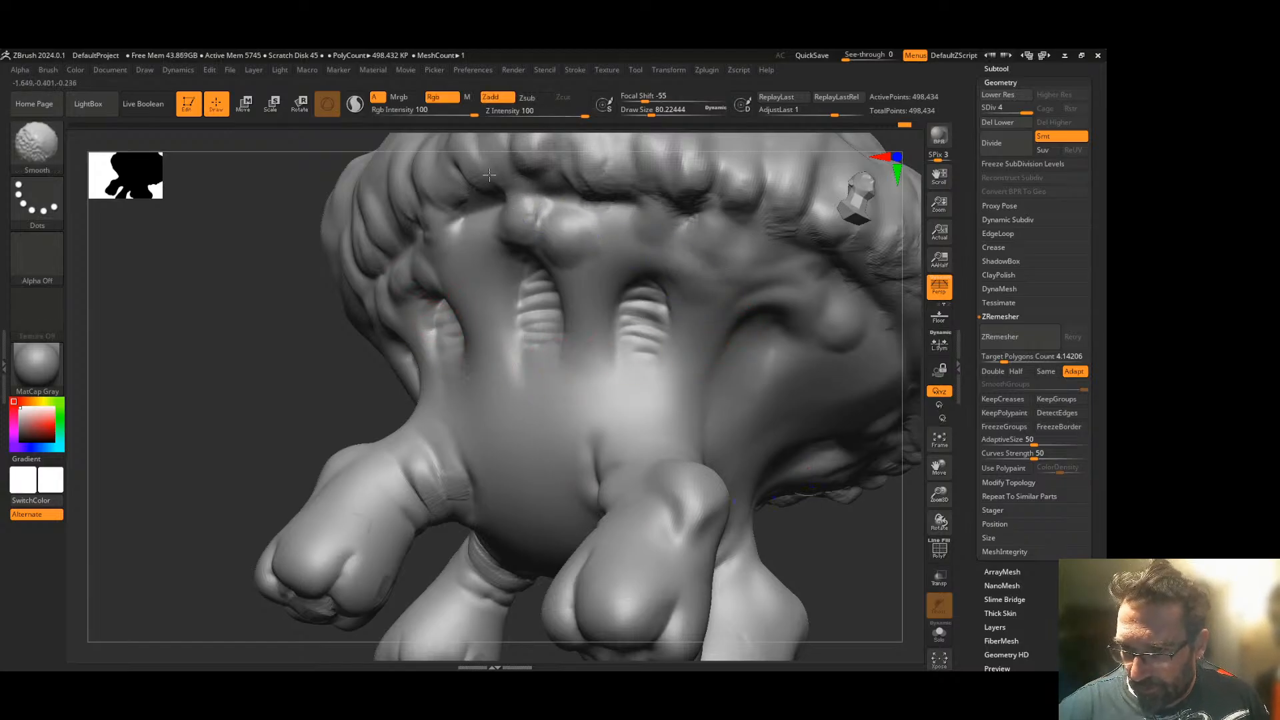
- Carve matching horizontal ridges into the next recess around the stem and frame the whole creature
mouse_move(747, 324)
mouse_down()
mouse_move(738, 338)
mouse_move(761, 364)
mouse_up()
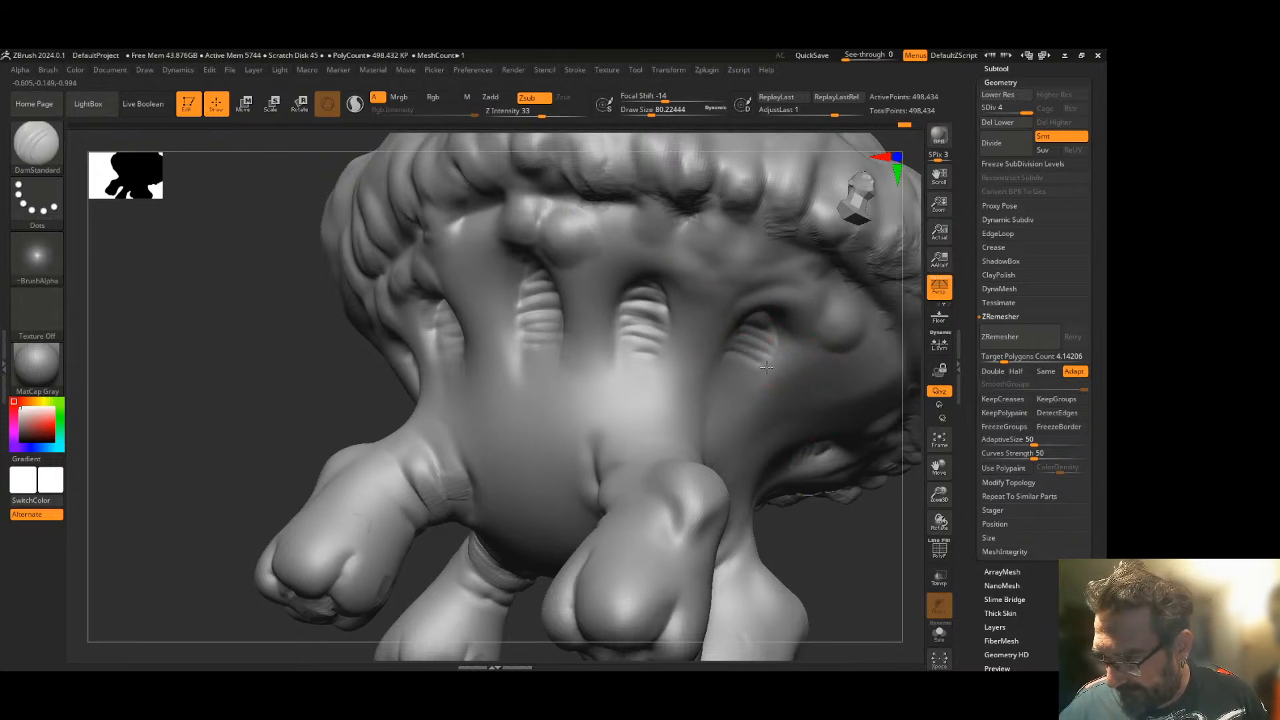
mouse_move(847, 520)
mouse_down()
mouse_move(766, 502)
mouse_move(750, 321)
mouse_up()
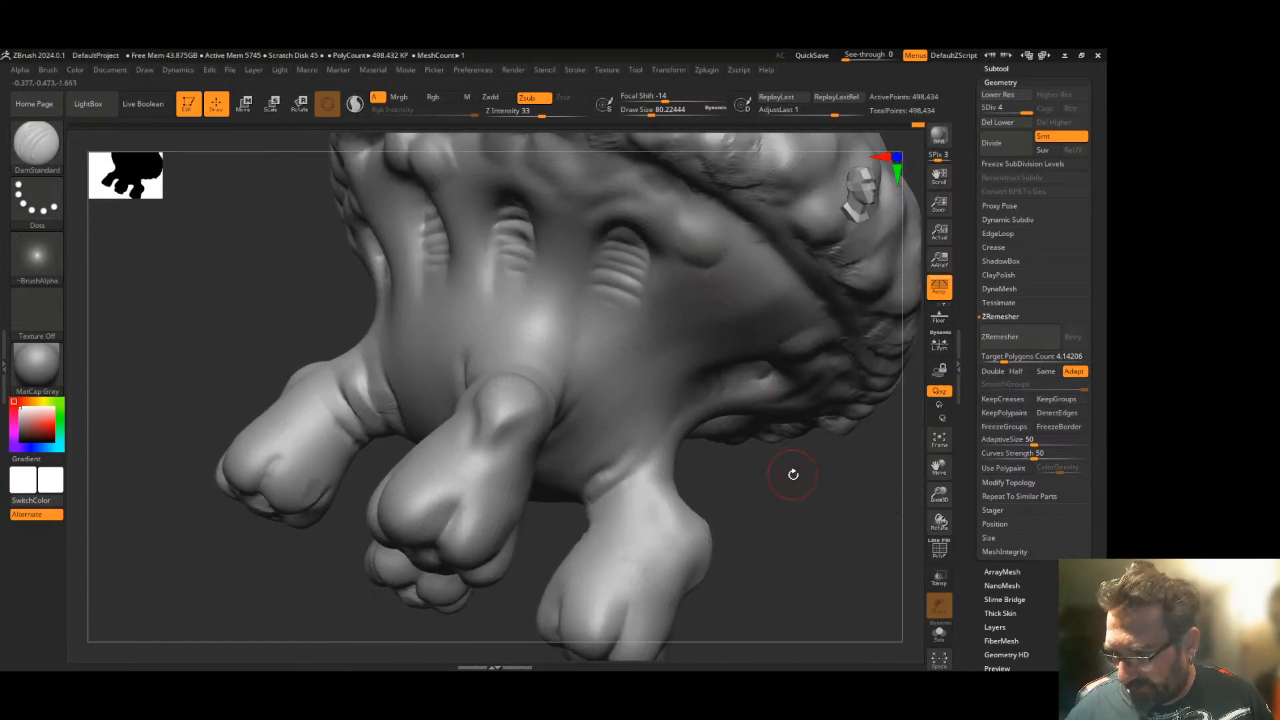
mouse_move(860, 479)
shift+mouse_down()
mouse_move(915, 501)
mouse_move(711, 463)
mouse_move(846, 466)
mouse_move(771, 443)
shift+mouse_up()
click(939, 439)
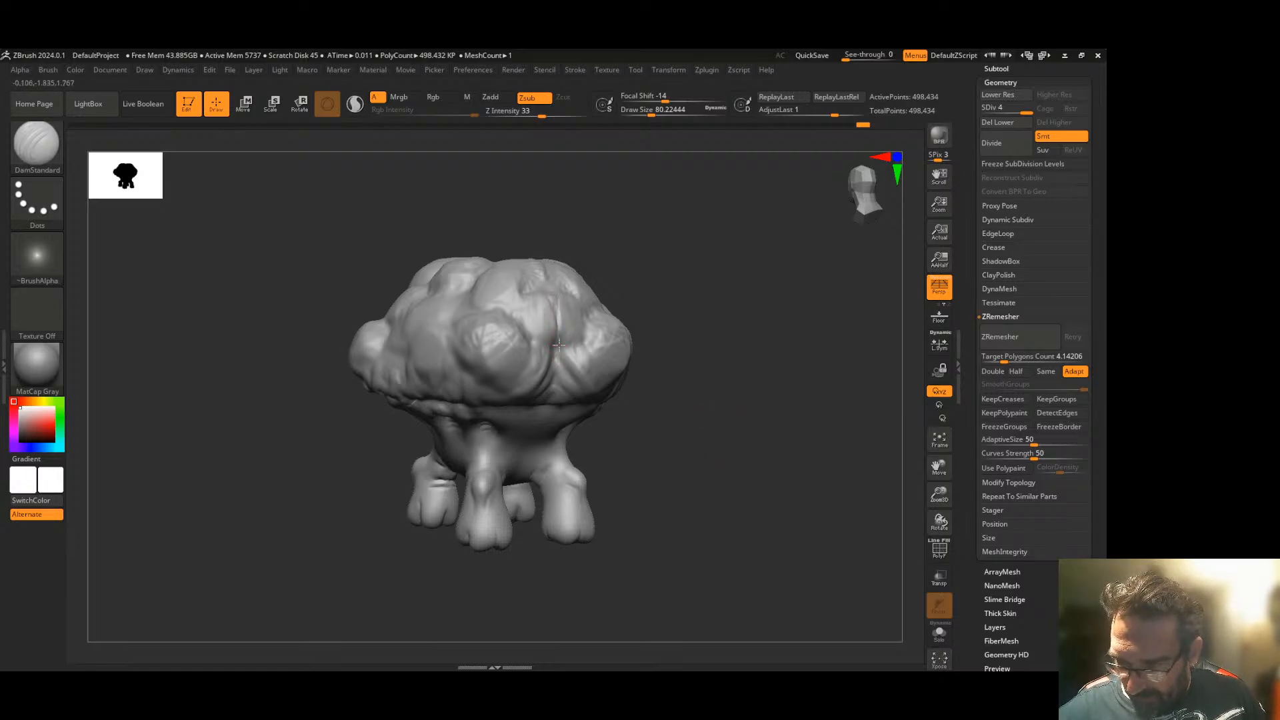
key(shift)
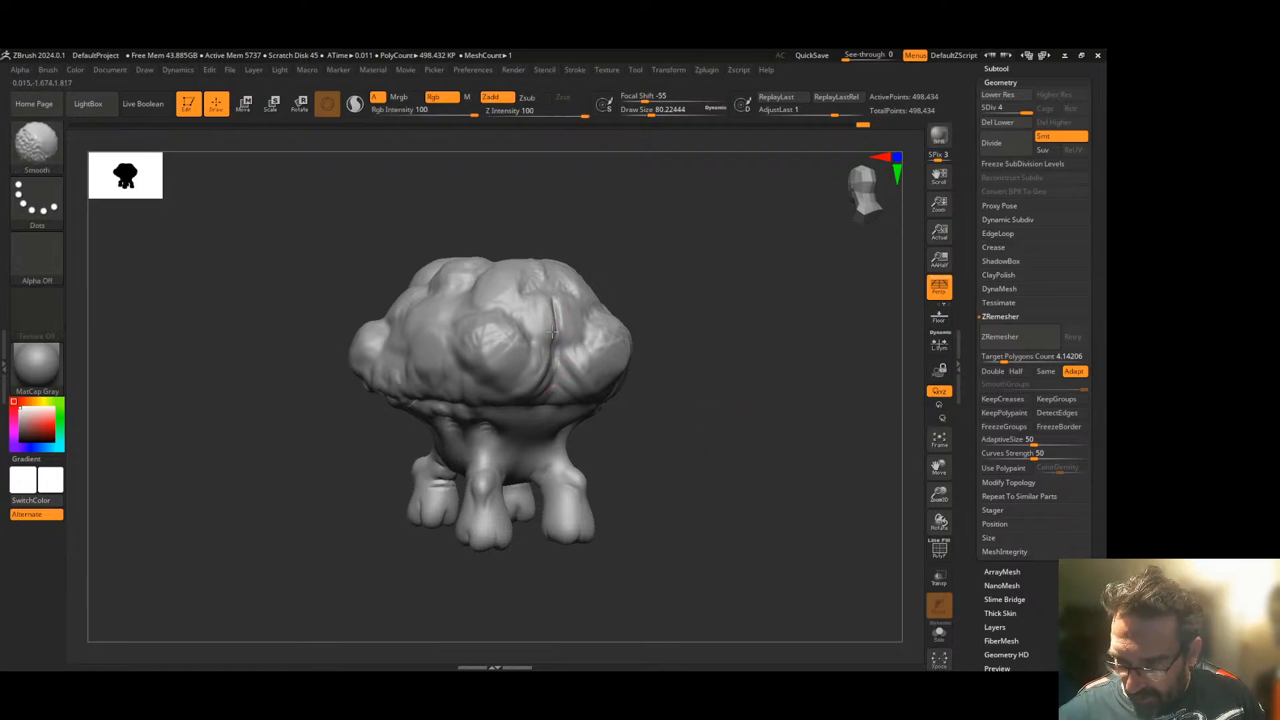
- Divide the creature's mesh to subdivision level 5 and view the result from its side
mouse_move(646, 343)
mouse_down()
mouse_move(682, 380)
mouse_move(731, 392)
mouse_move(666, 423)
mouse_move(720, 398)
mouse_move(660, 435)
mouse_move(682, 470)
mouse_up()
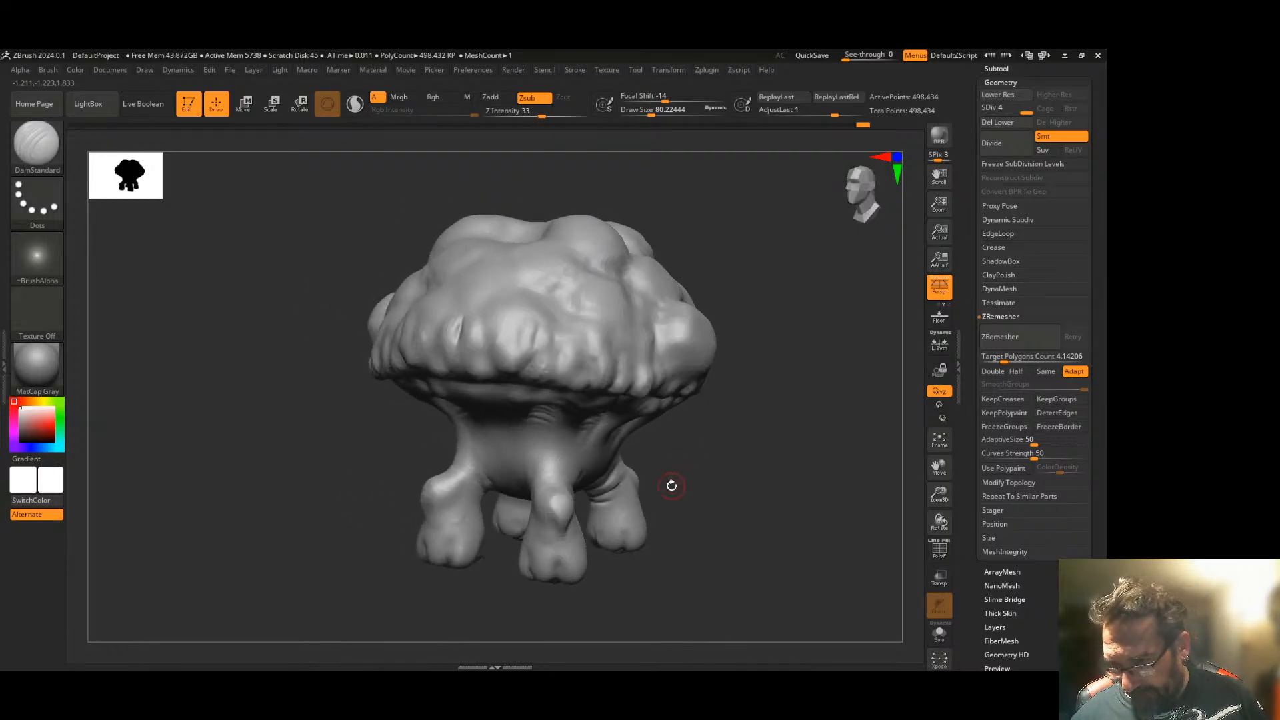
click(1010, 143)
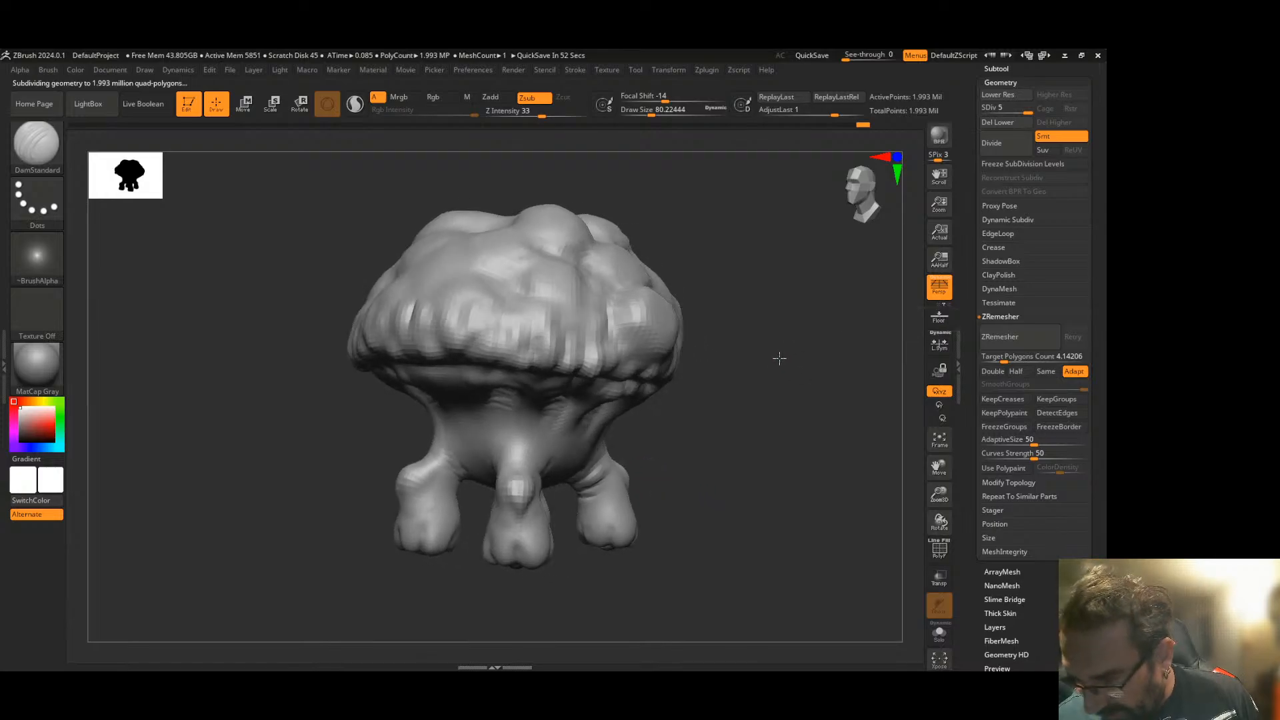
drag(774, 367, 758, 366)
drag(820, 414, 770, 411)
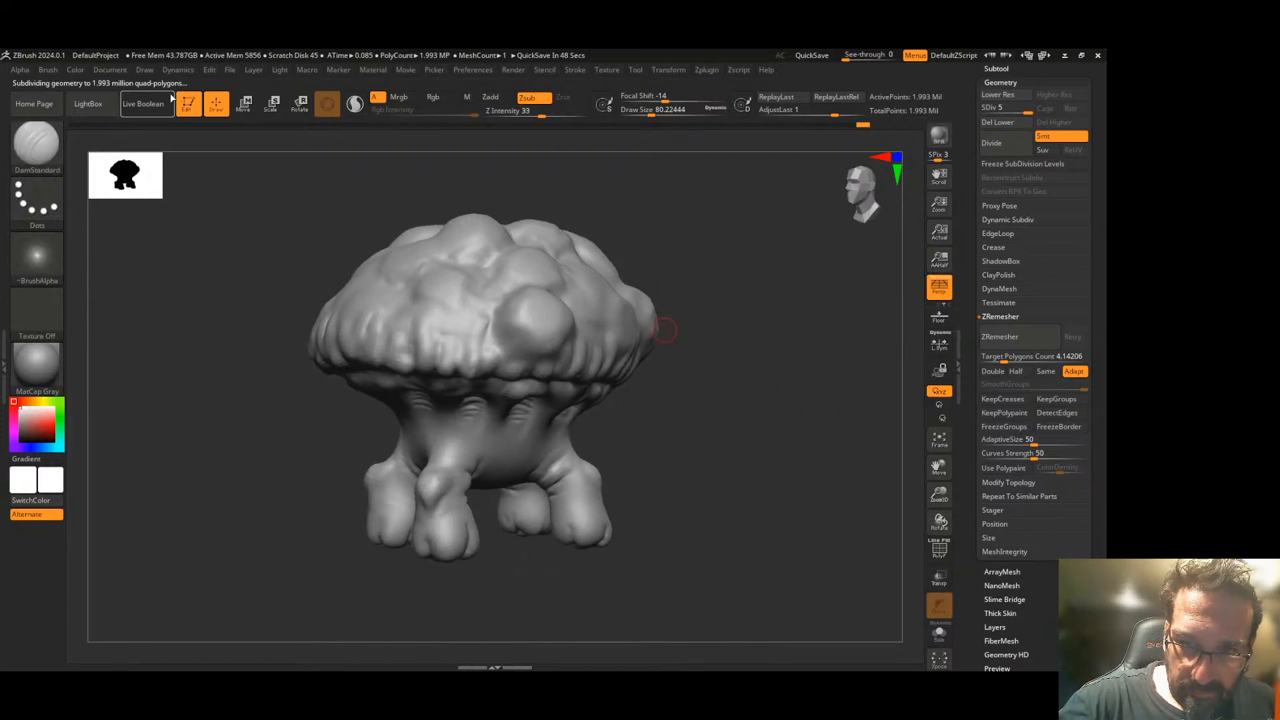
- Load a wrinkled ZBGs_Creature skin brush from the creature skin brush folder in LightBox
click(115, 103)
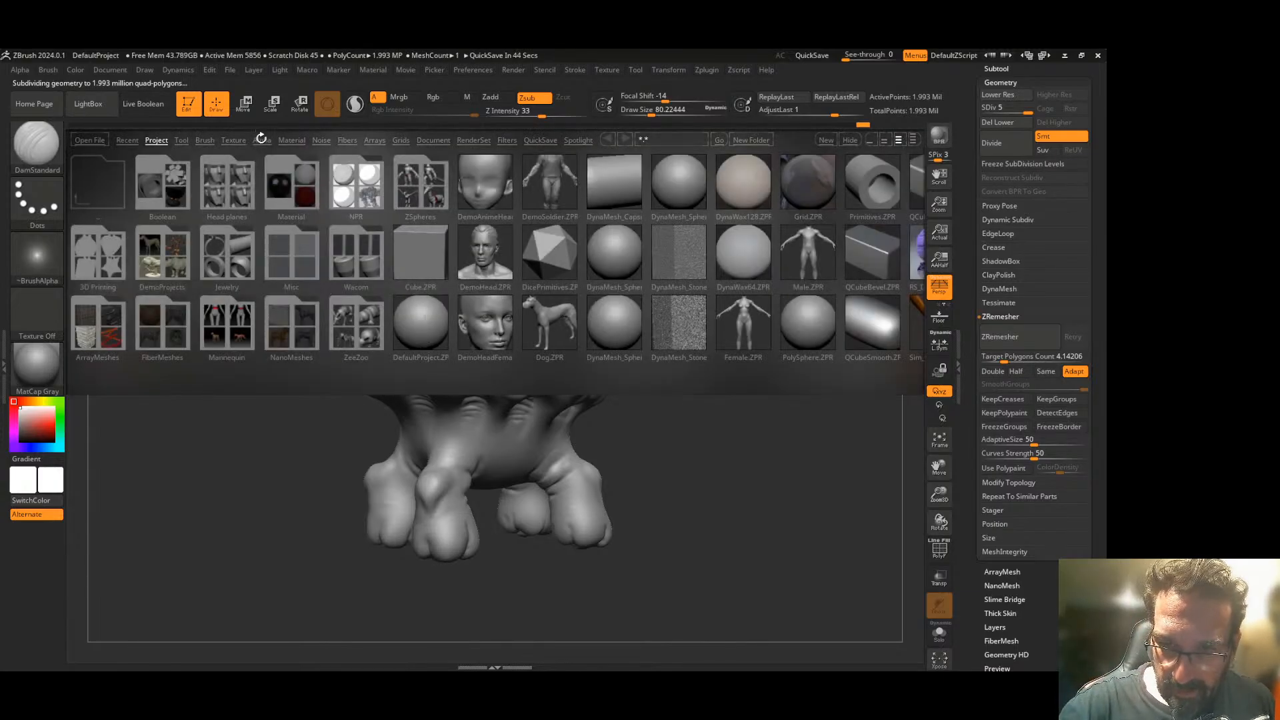
click(207, 139)
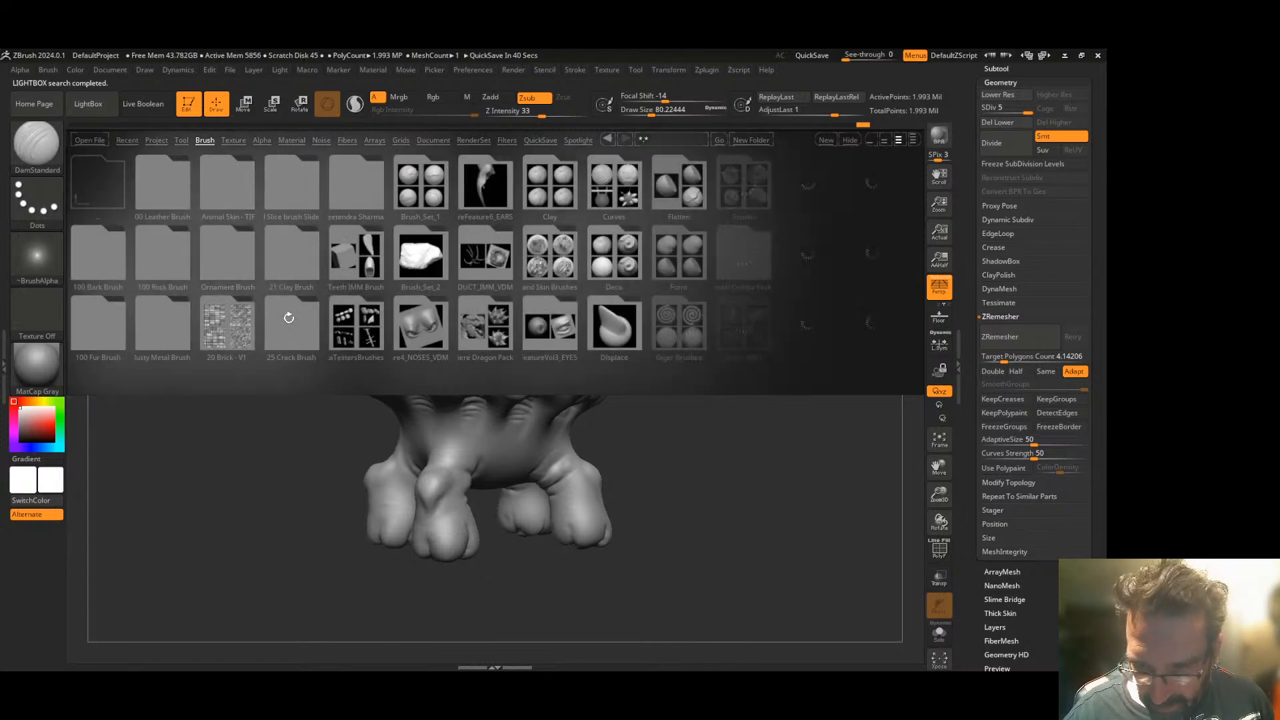
double_click(556, 255)
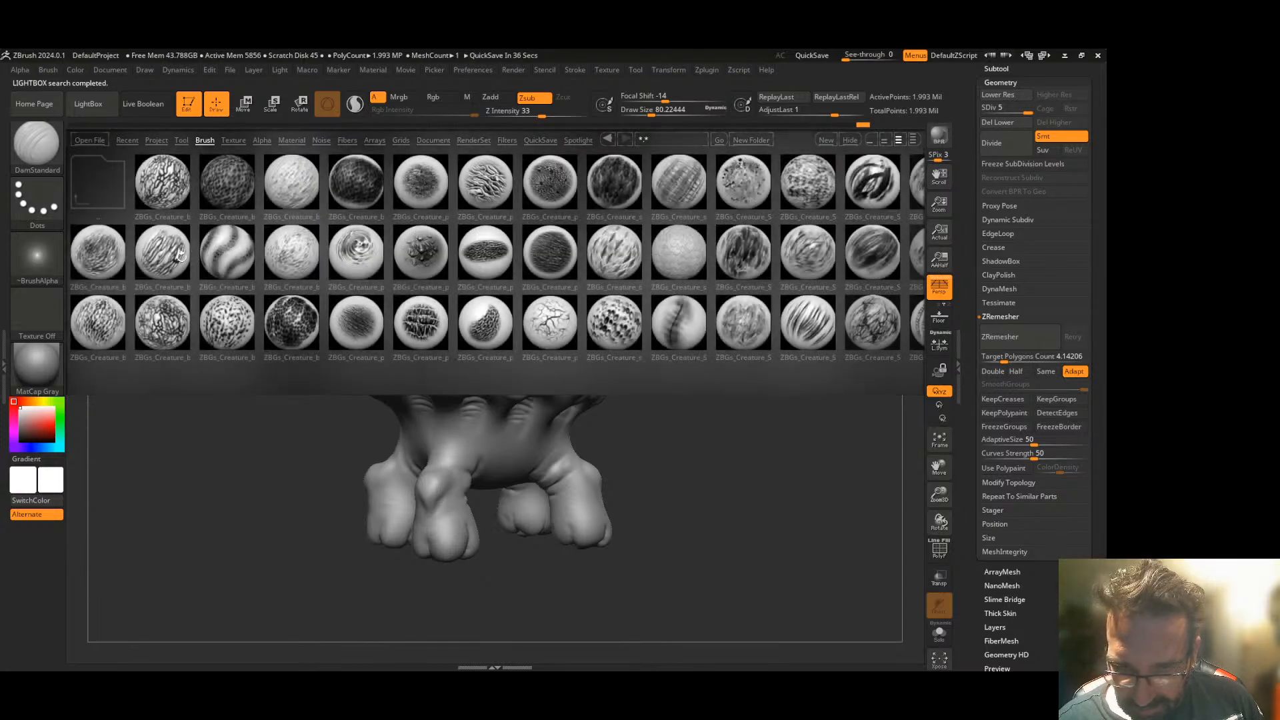
double_click(153, 260)
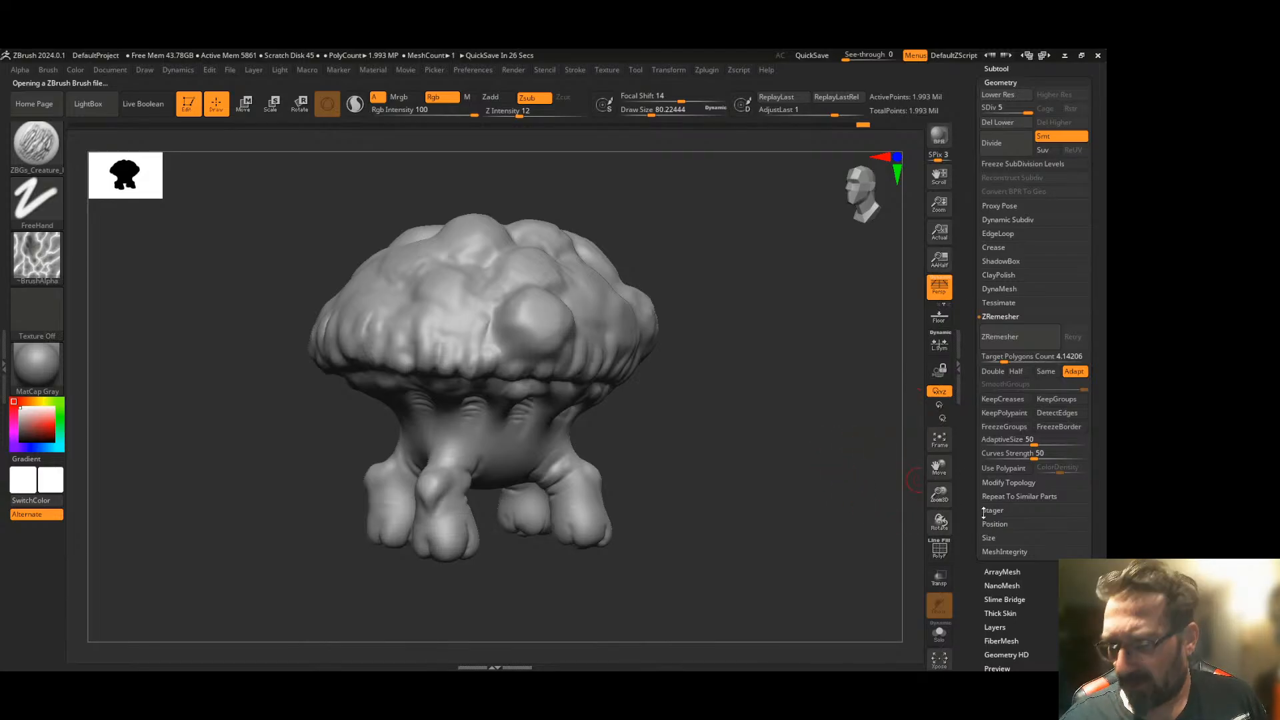
- Try brushing skin wrinkles where a leg meets the body at Z Intensity 12, and undo the strokes
drag(940, 496, 937, 504)
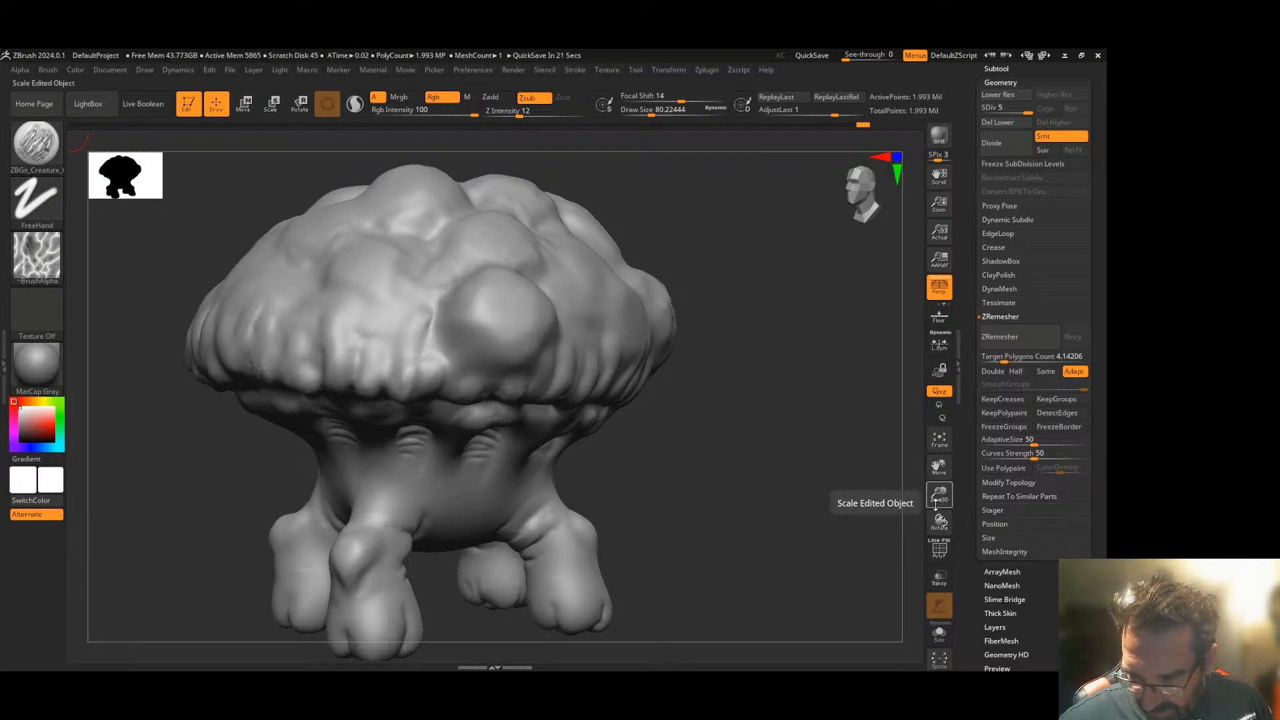
drag(625, 445, 688, 399)
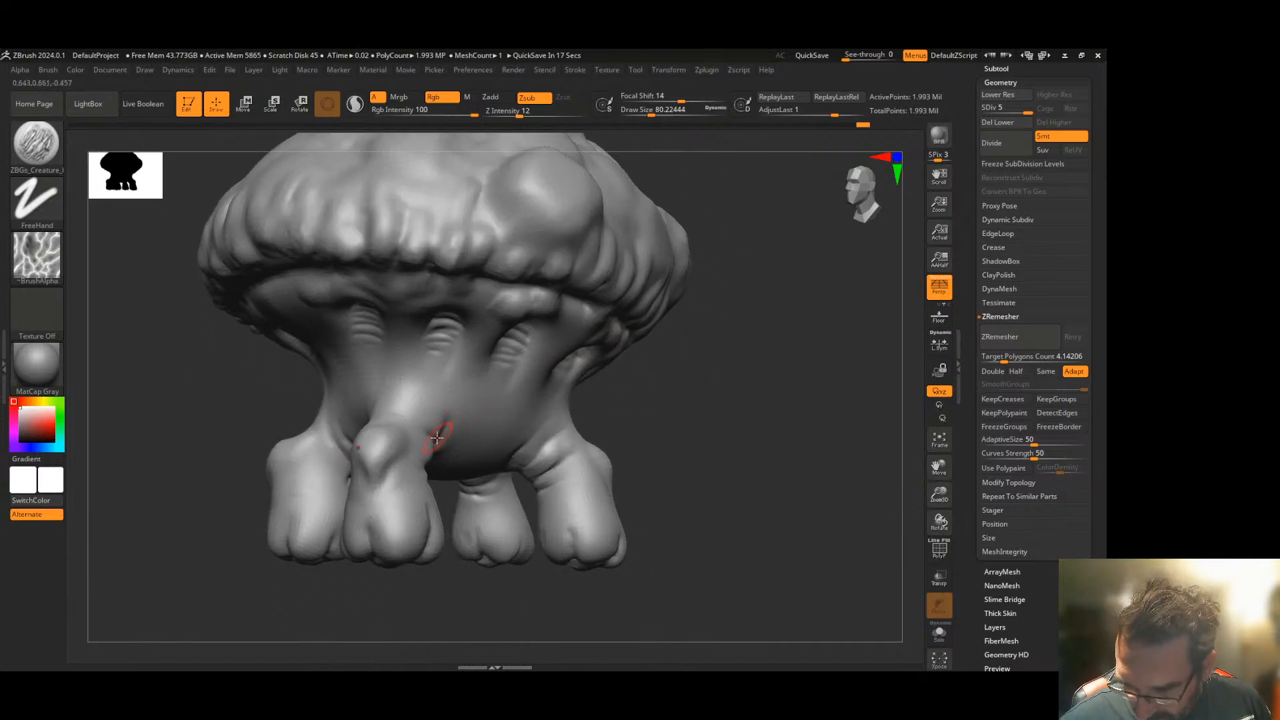
key(ctrl+z)
drag(652, 373, 599, 384)
drag(538, 445, 559, 422)
key(ctrl+z)
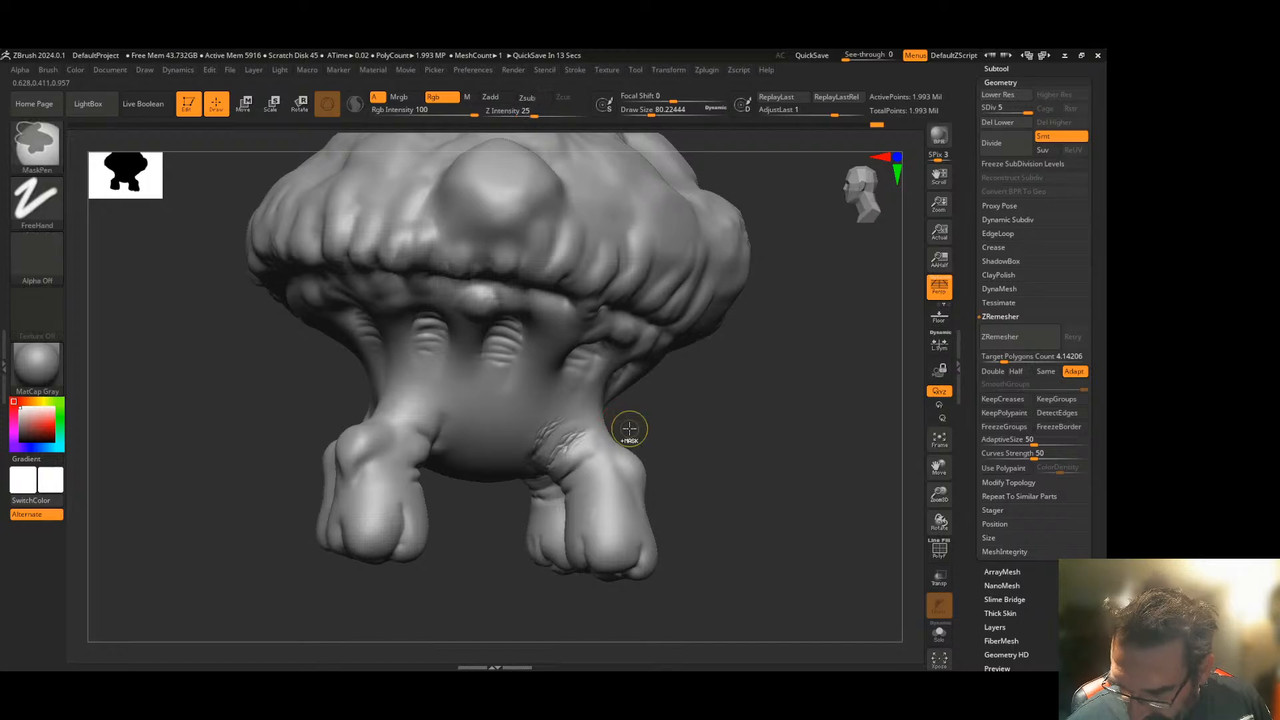
- Set the brush's draw size to about 177 and Z Intensity to 7, and brush wrinkles into the leg's upper joint
drag(653, 111, 664, 111)
drag(520, 113, 511, 113)
drag(533, 461, 572, 413)
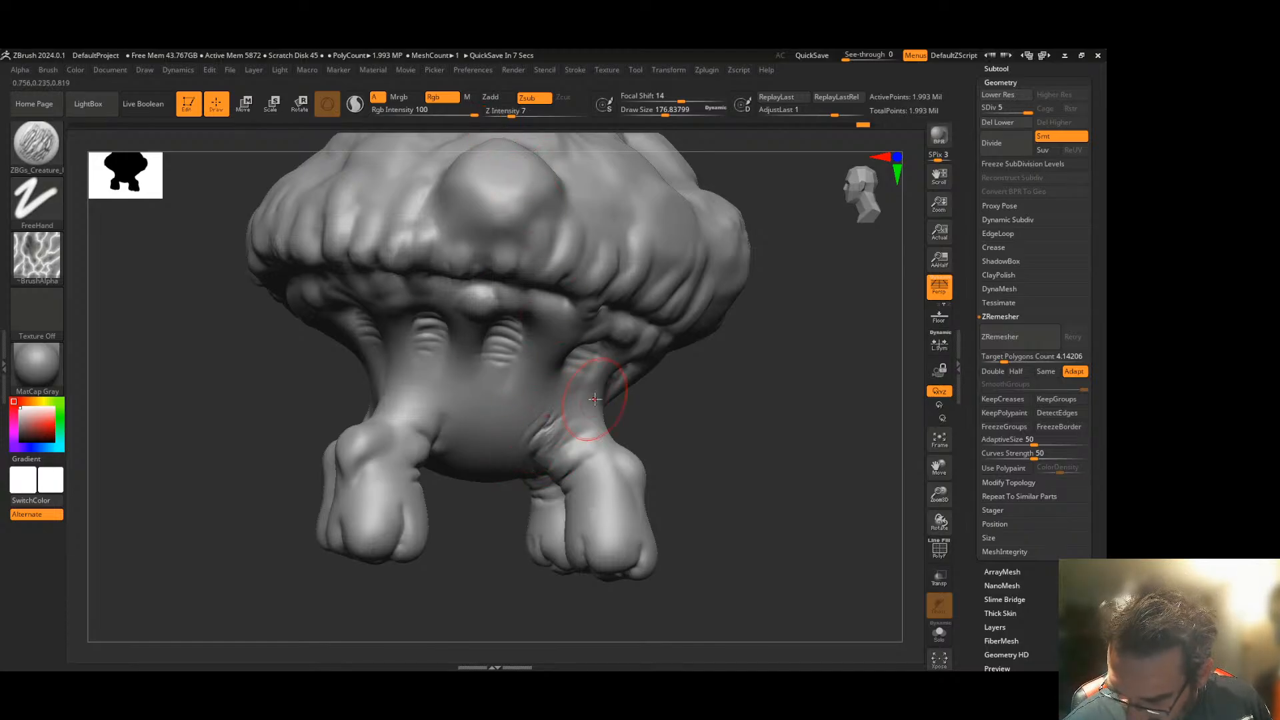
drag(544, 472, 577, 437)
drag(658, 424, 586, 423)
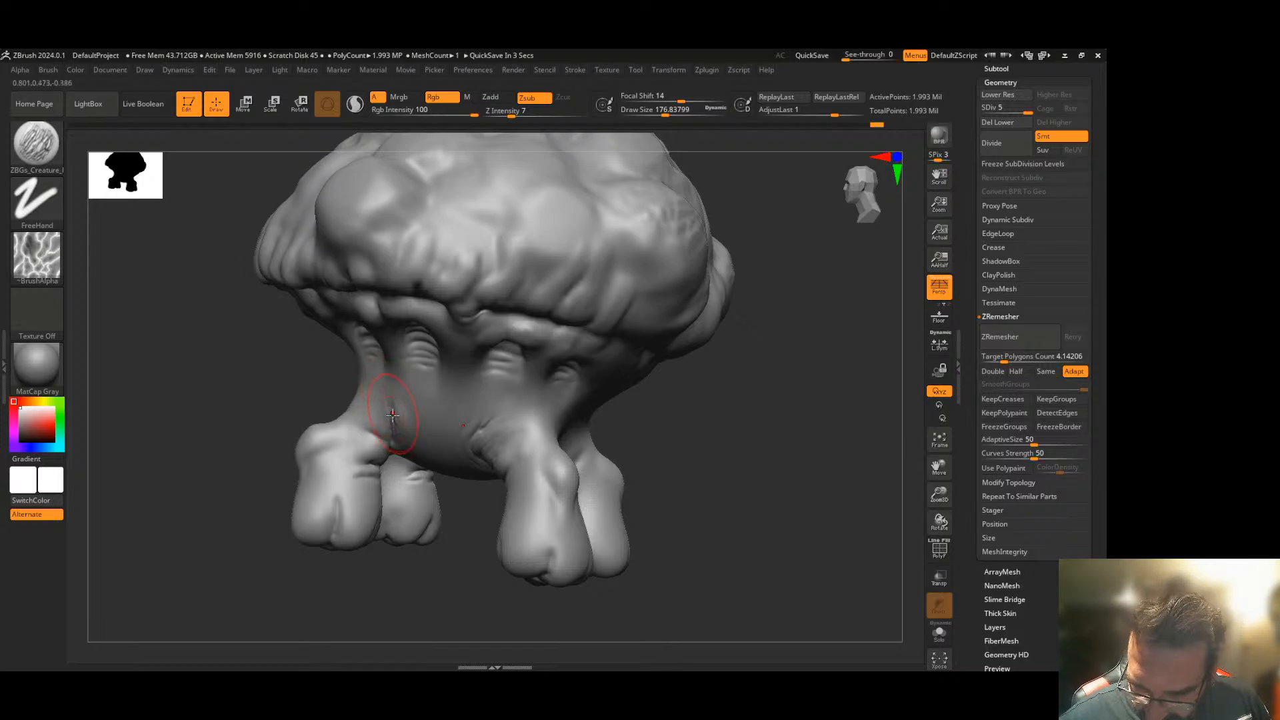
- Brush skin wrinkles around the bases of the other legs and their inner folds from beneath the body
drag(666, 402, 583, 434)
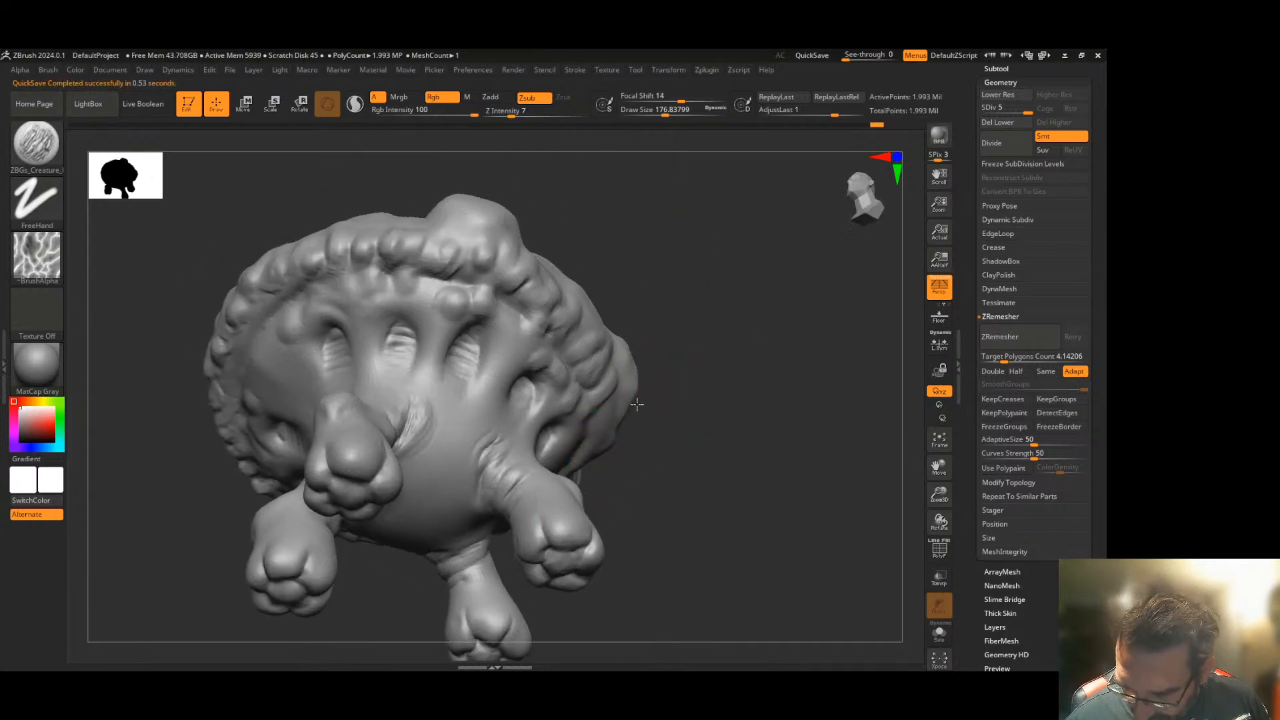
drag(668, 408, 685, 368)
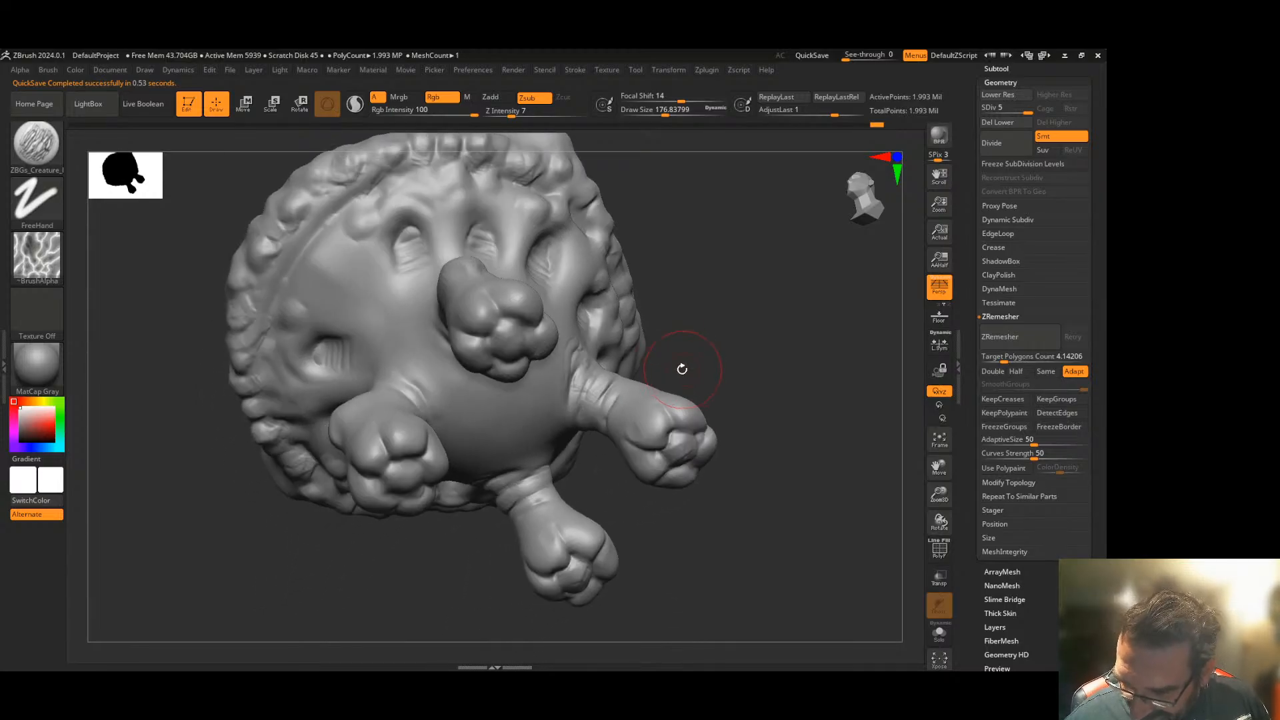
drag(576, 420, 585, 378)
mouse_move(690, 360)
mouse_down()
mouse_move(714, 351)
mouse_move(692, 358)
mouse_up()
drag(594, 420, 631, 375)
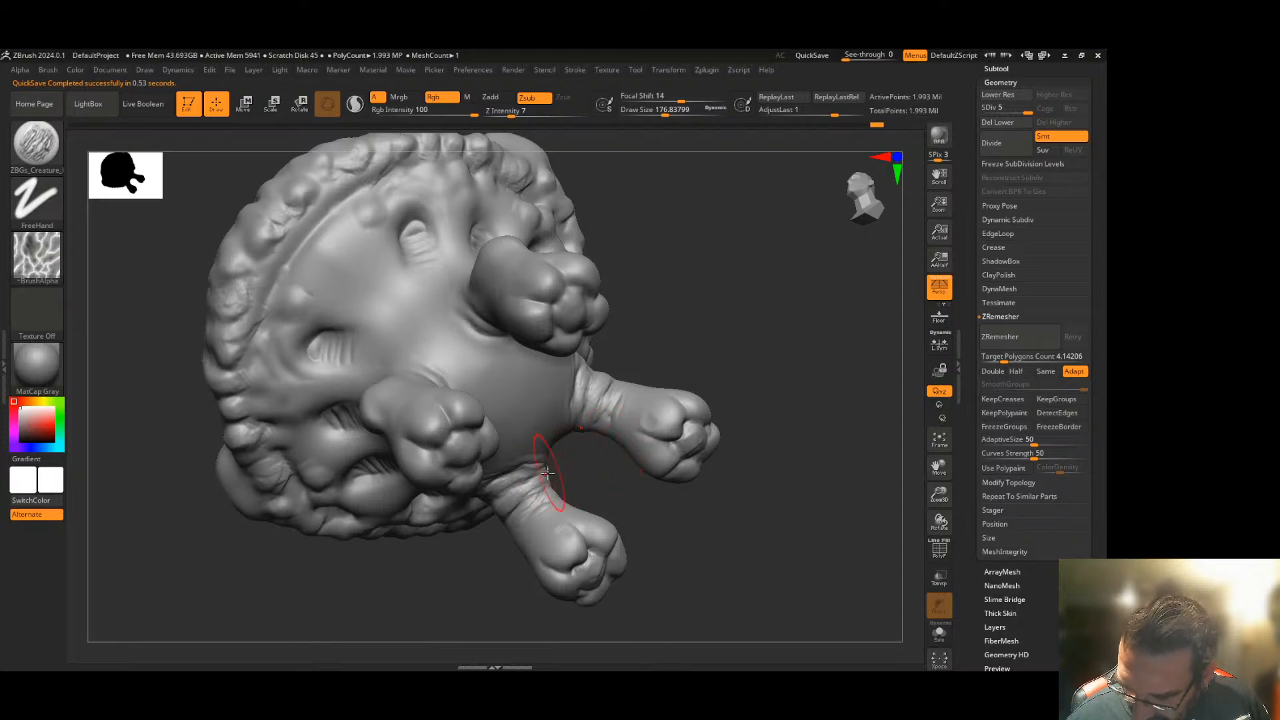
drag(732, 370, 571, 463)
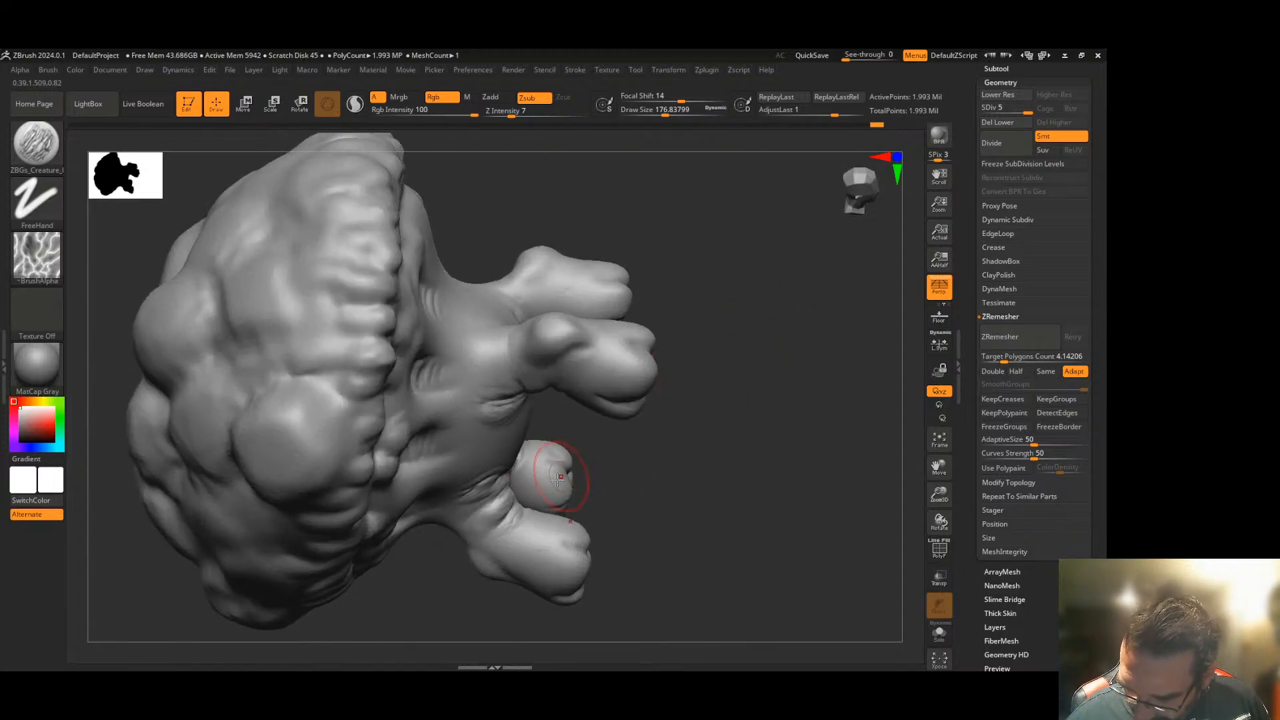
mouse_move(672, 404)
mouse_down()
mouse_move(660, 386)
mouse_move(550, 437)
mouse_up()
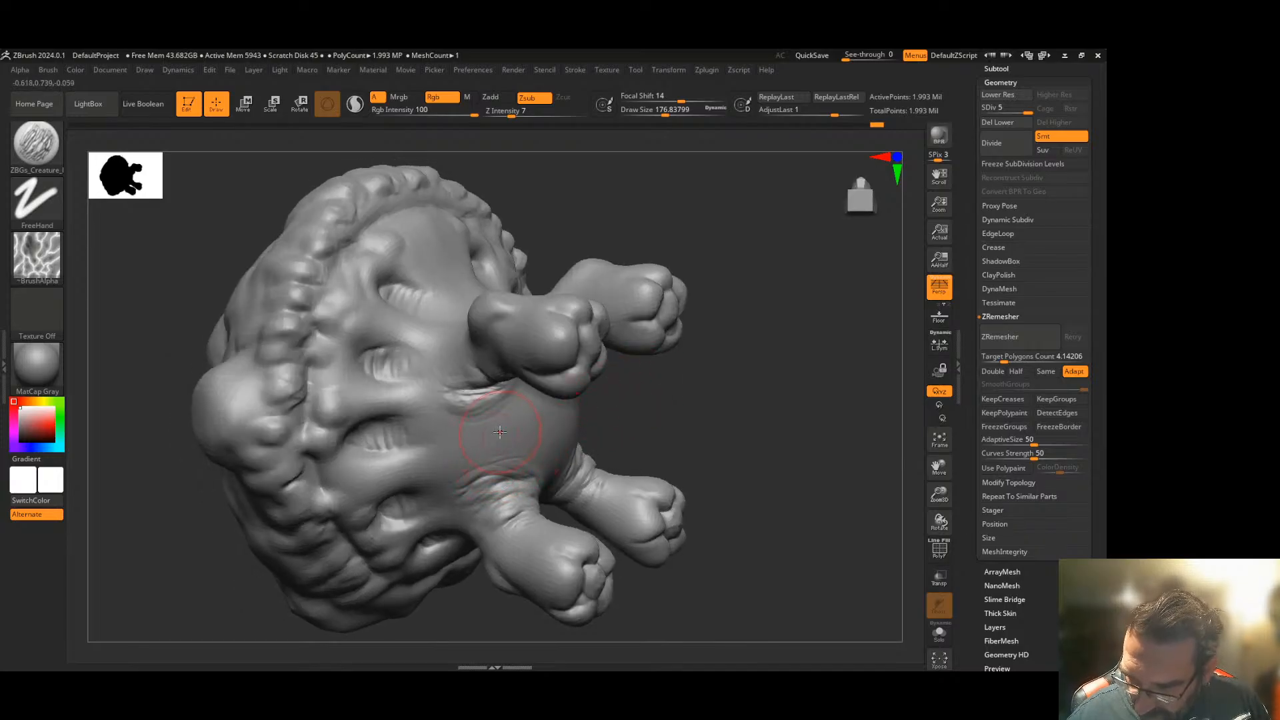
- Spread skin wrinkles over the underbelly and around the outer leg bases where they blend into the stem
mouse_move(678, 374)
mouse_down()
mouse_move(706, 369)
mouse_move(496, 371)
mouse_up()
mouse_move(623, 284)
mouse_down()
mouse_move(683, 249)
mouse_move(529, 384)
mouse_move(640, 263)
mouse_move(508, 402)
mouse_up()
mouse_move(684, 302)
mouse_down()
mouse_move(651, 324)
mouse_move(666, 373)
mouse_up()
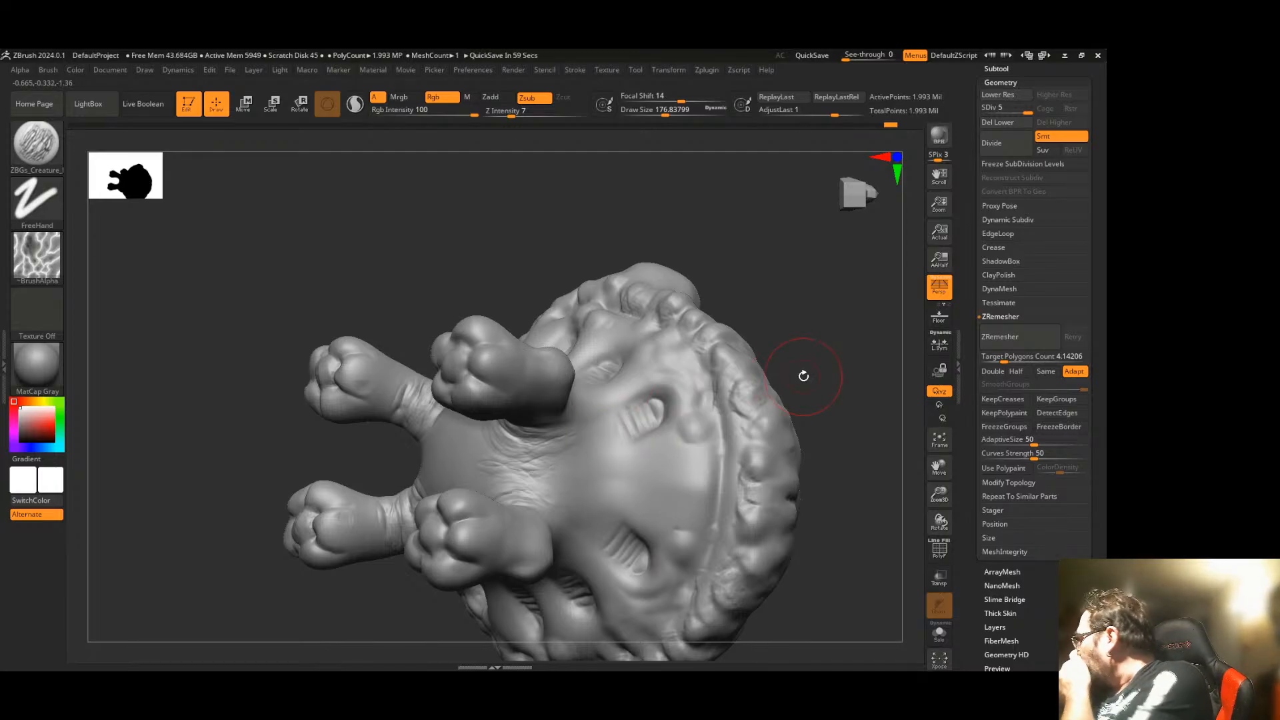
drag(803, 376, 871, 346)
mouse_move(774, 371)
mouse_down()
mouse_move(758, 435)
mouse_move(775, 393)
mouse_up()
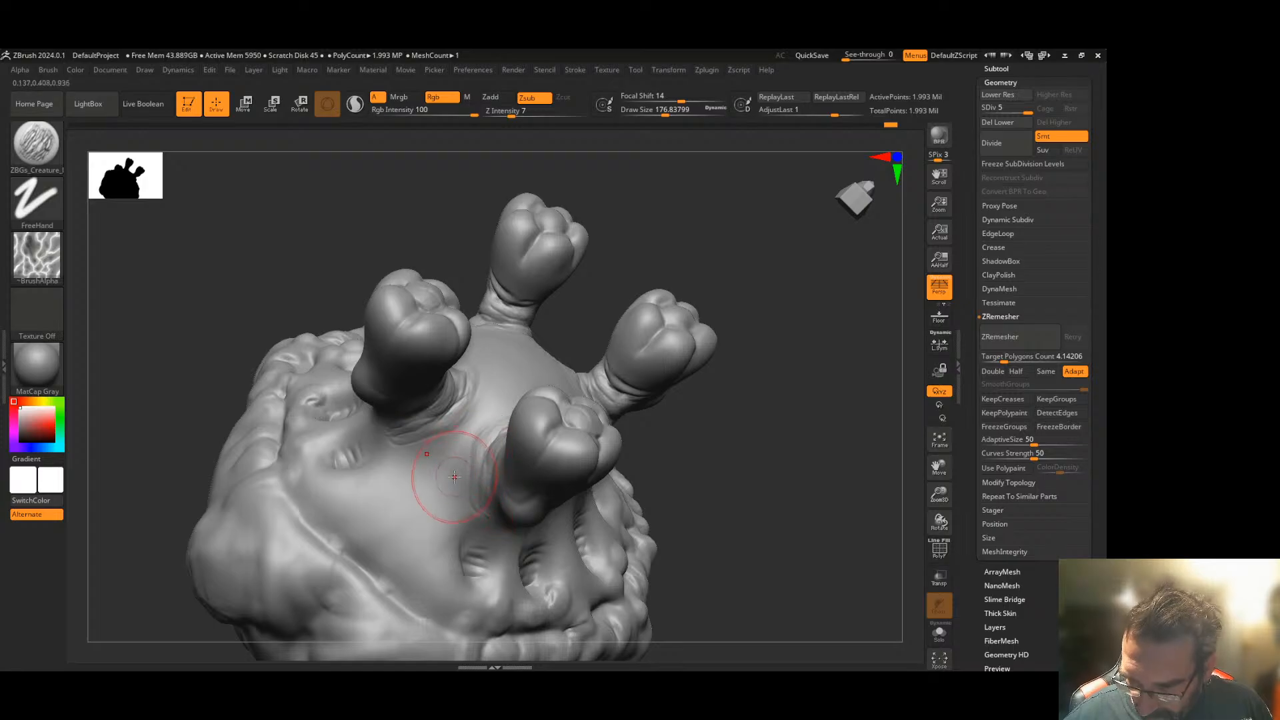
drag(670, 404, 723, 372)
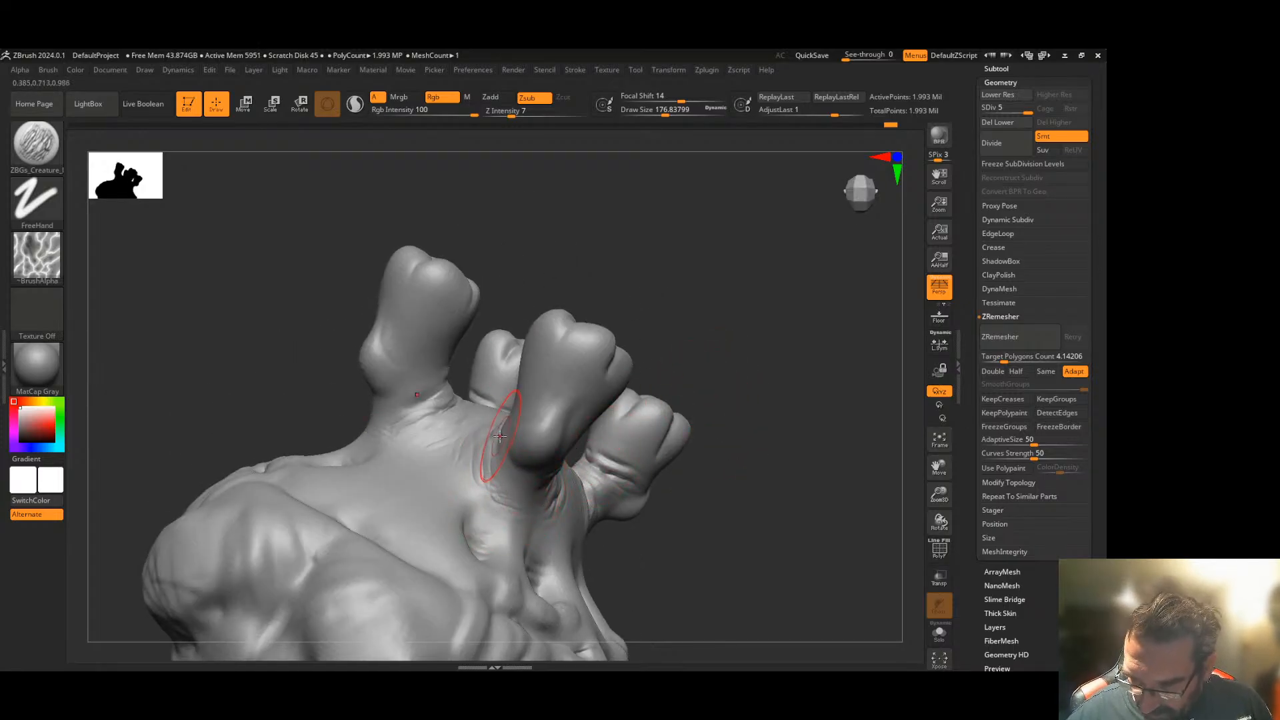
drag(737, 377, 647, 461)
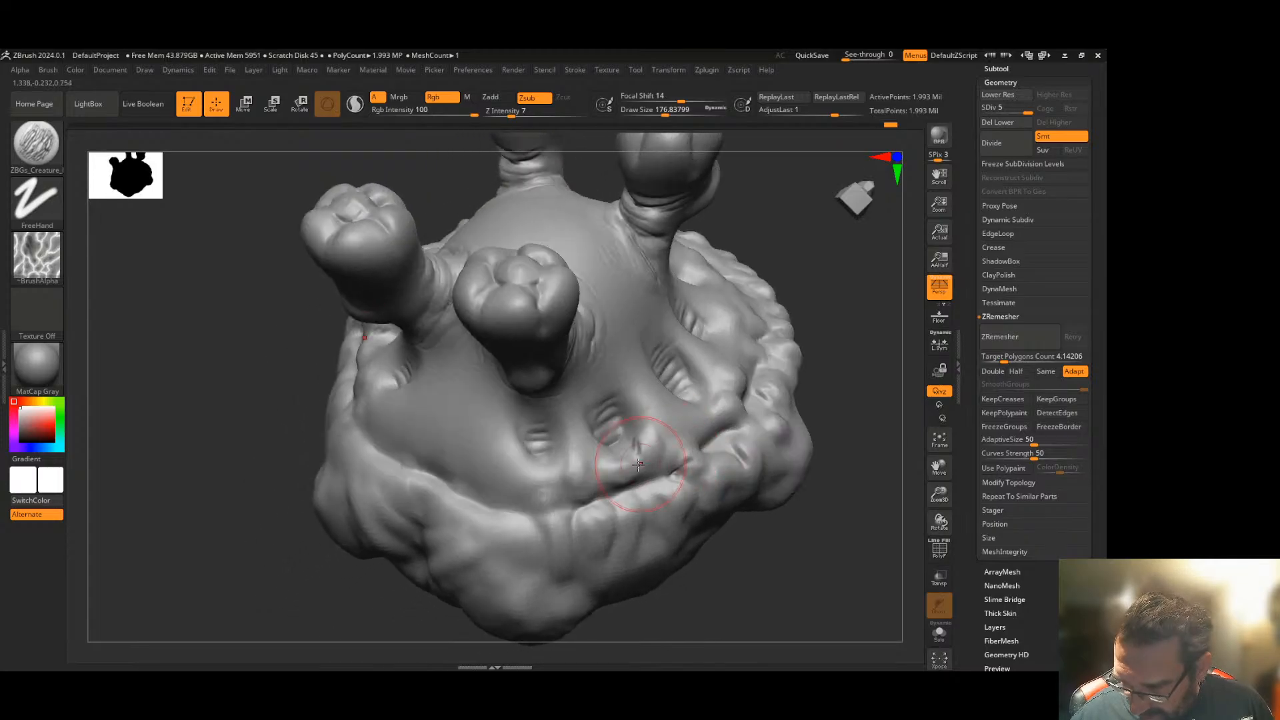
- Try brushing wrinkles across the cap's inner rim and between the stem recesses, and undo both strokes
drag(503, 510, 575, 501)
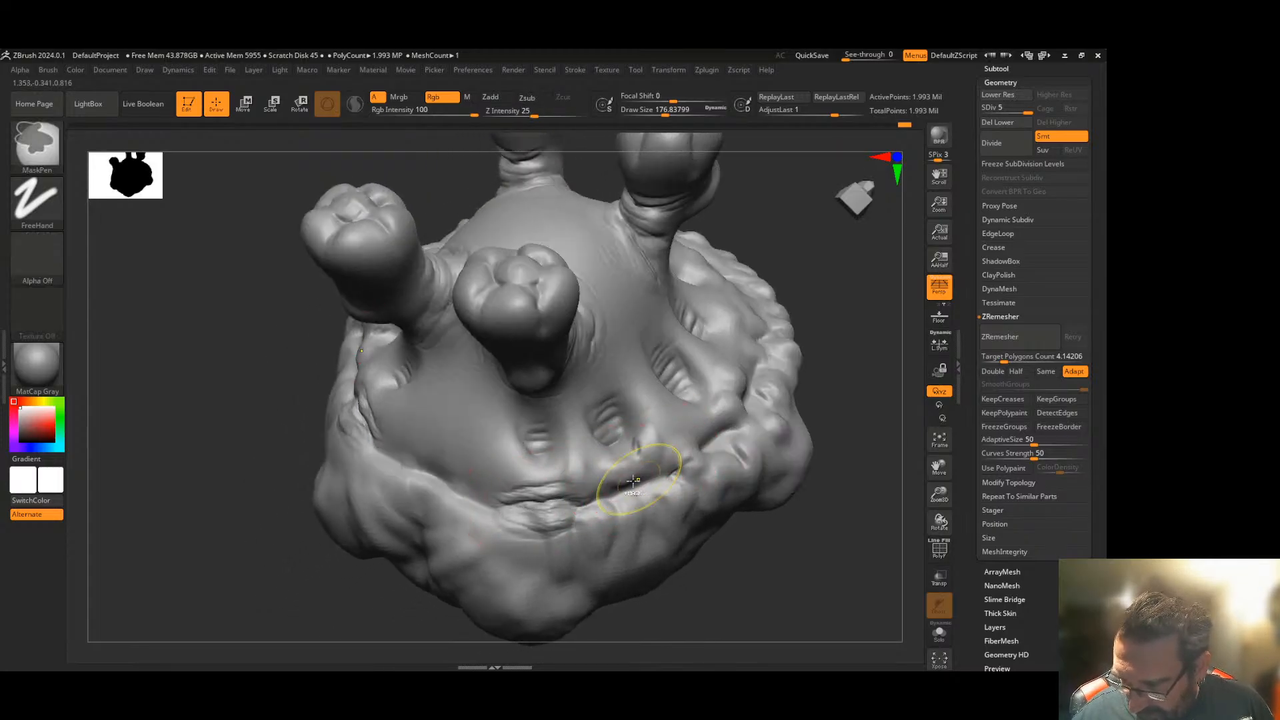
key(ctrl+z)
drag(579, 445, 577, 415)
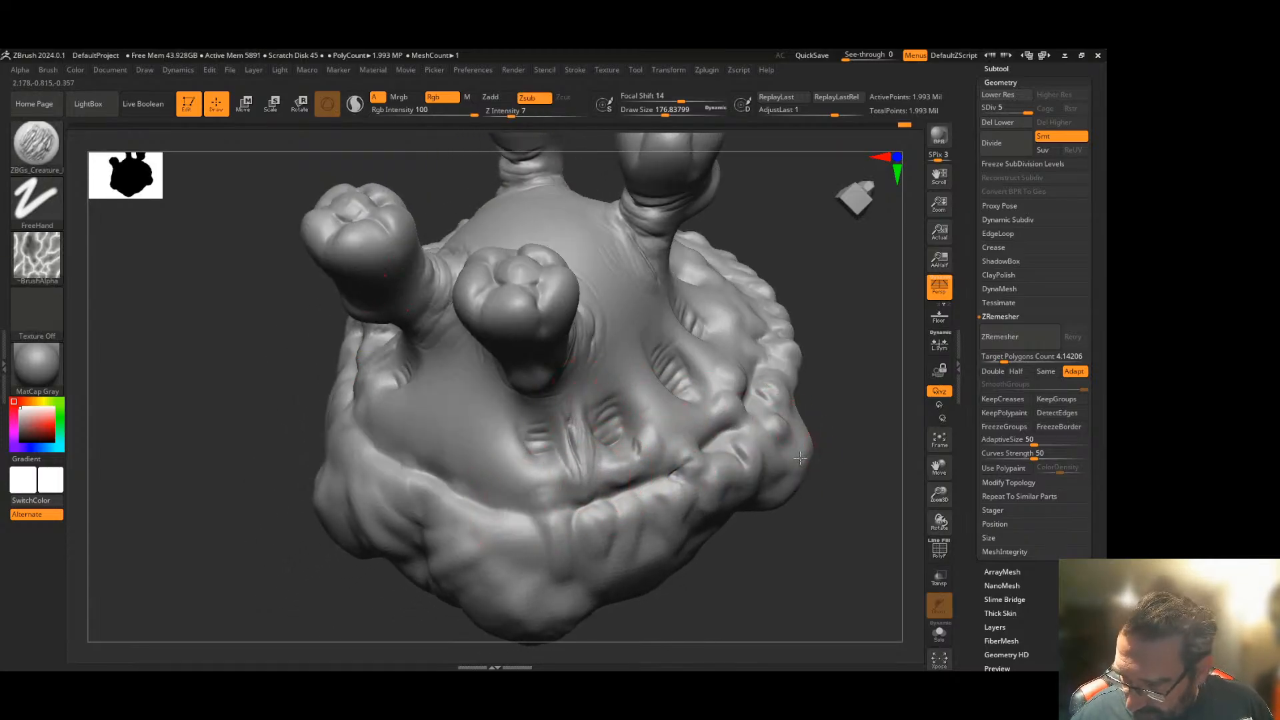
drag(844, 428, 810, 445)
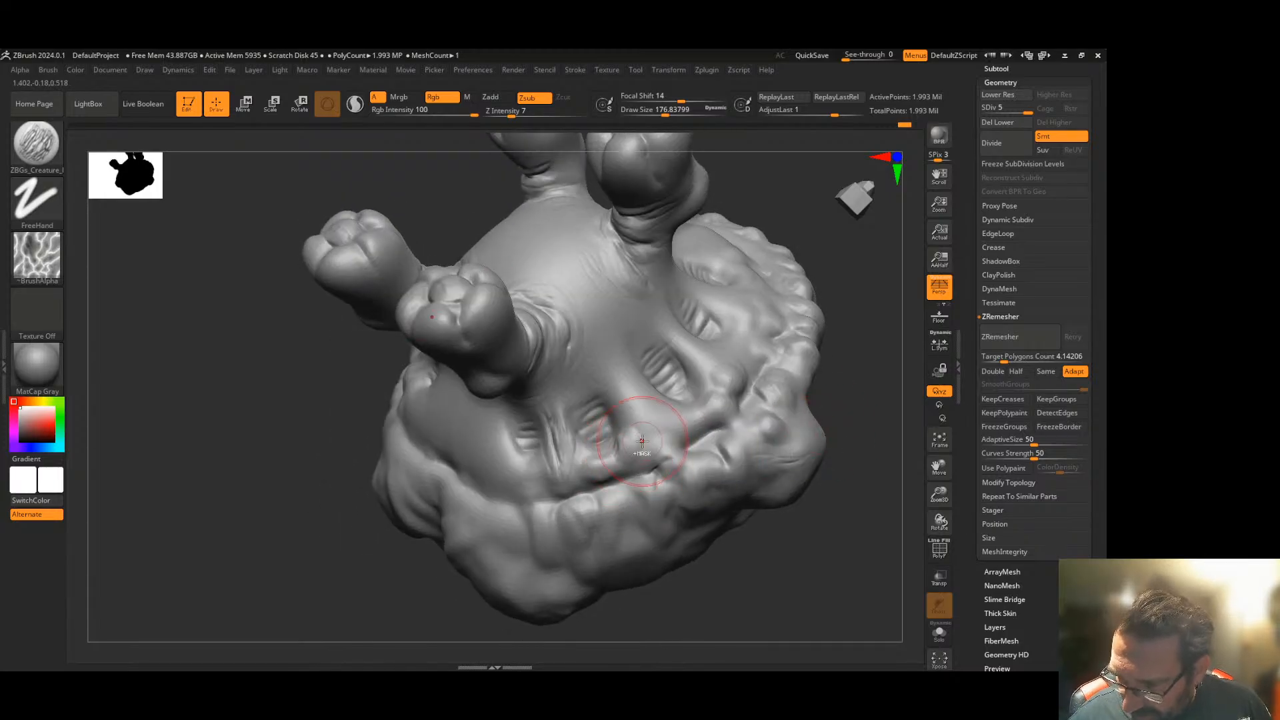
key(ctrl+z)
- Brush fine wrinkles across the cap's rim, following the lumps along its lower edge
drag(782, 515, 790, 500)
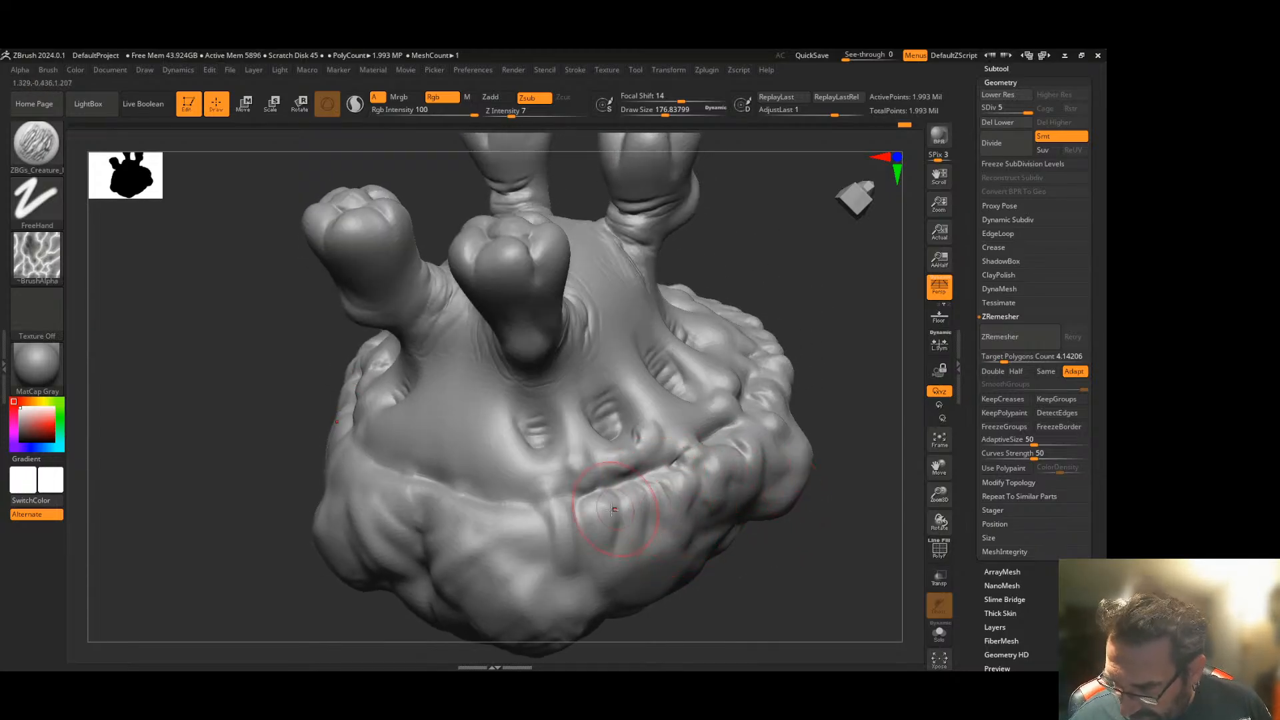
drag(510, 518, 480, 545)
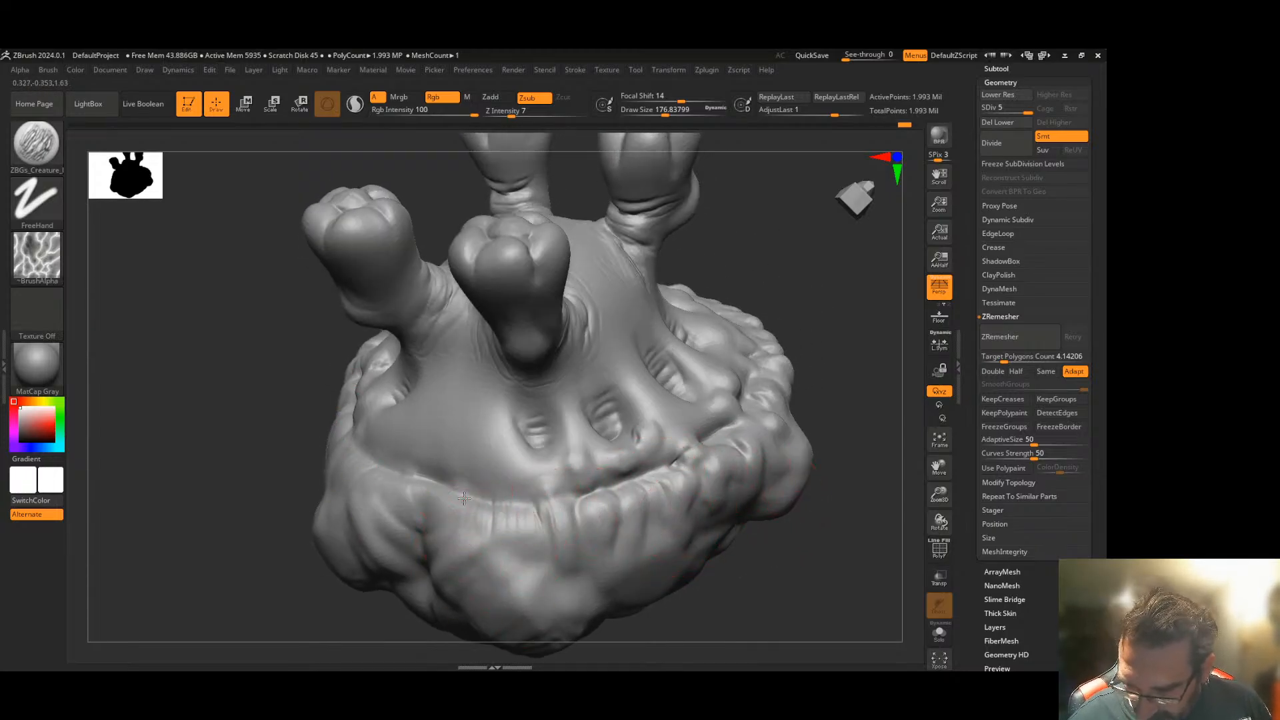
mouse_move(738, 547)
mouse_down()
mouse_move(626, 534)
mouse_move(683, 522)
mouse_move(660, 514)
mouse_up()
mouse_move(526, 445)
mouse_down()
mouse_move(512, 455)
mouse_move(533, 447)
mouse_move(536, 483)
mouse_up()
mouse_move(741, 464)
mouse_down()
mouse_move(785, 480)
mouse_move(746, 440)
mouse_up()
mouse_move(637, 360)
mouse_down()
mouse_move(667, 390)
mouse_move(693, 373)
mouse_up()
drag(683, 327, 715, 360)
- Continue the skin wrinkles along the remaining stretch of the cap's rim
drag(847, 385, 752, 437)
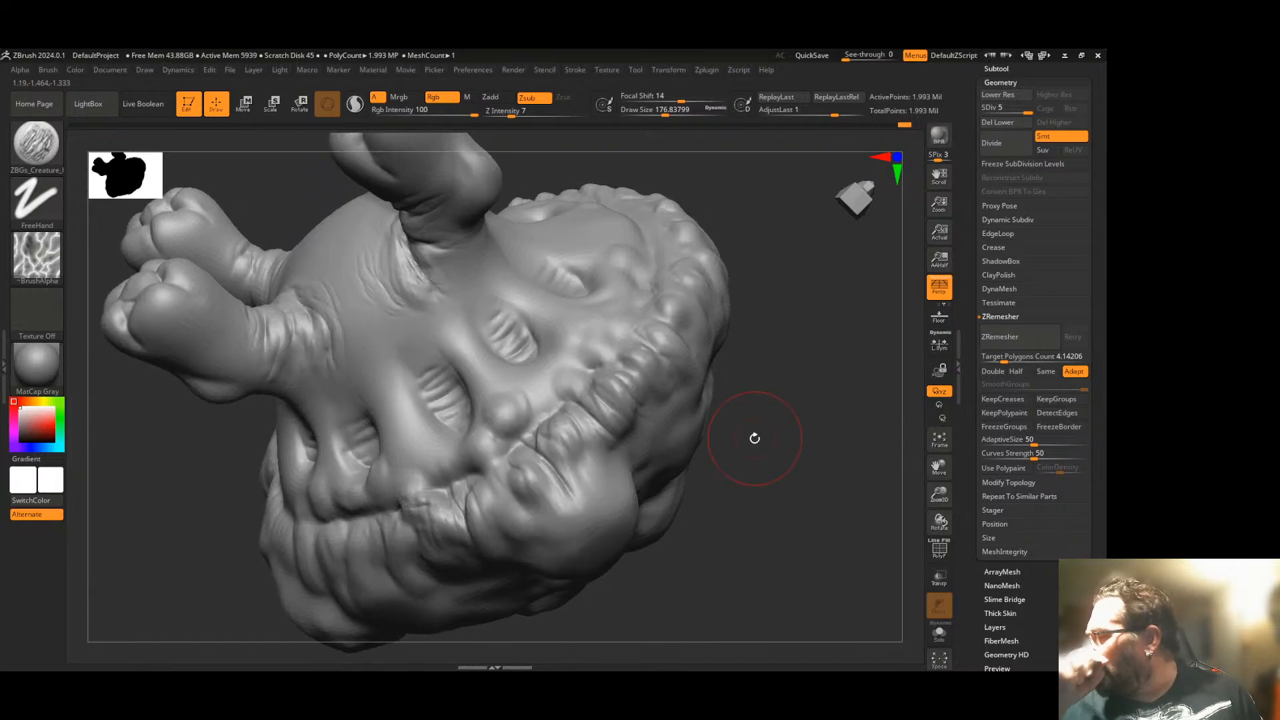
mouse_move(774, 450)
mouse_down()
mouse_move(786, 426)
mouse_move(707, 466)
mouse_up()
drag(570, 333, 573, 342)
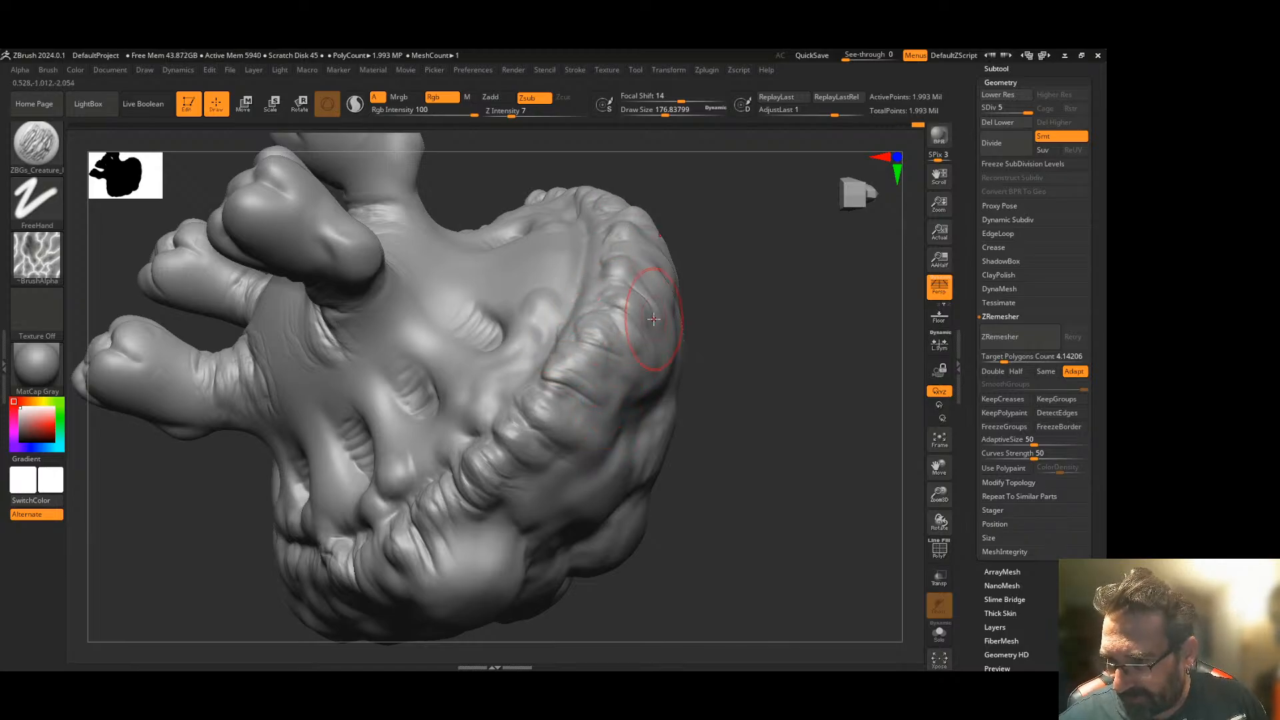
mouse_move(752, 235)
mouse_down()
mouse_move(700, 271)
mouse_move(794, 286)
mouse_move(782, 451)
mouse_up()
mouse_move(720, 412)
mouse_down()
mouse_move(809, 509)
mouse_move(778, 472)
mouse_move(717, 486)
mouse_up()
- Brush skin wrinkles onto the stem's front between the two front legs, just beneath the cap
mouse_move(874, 449)
alt+mouse_down()
mouse_move(728, 378)
mouse_move(753, 408)
mouse_move(803, 387)
alt+mouse_up()
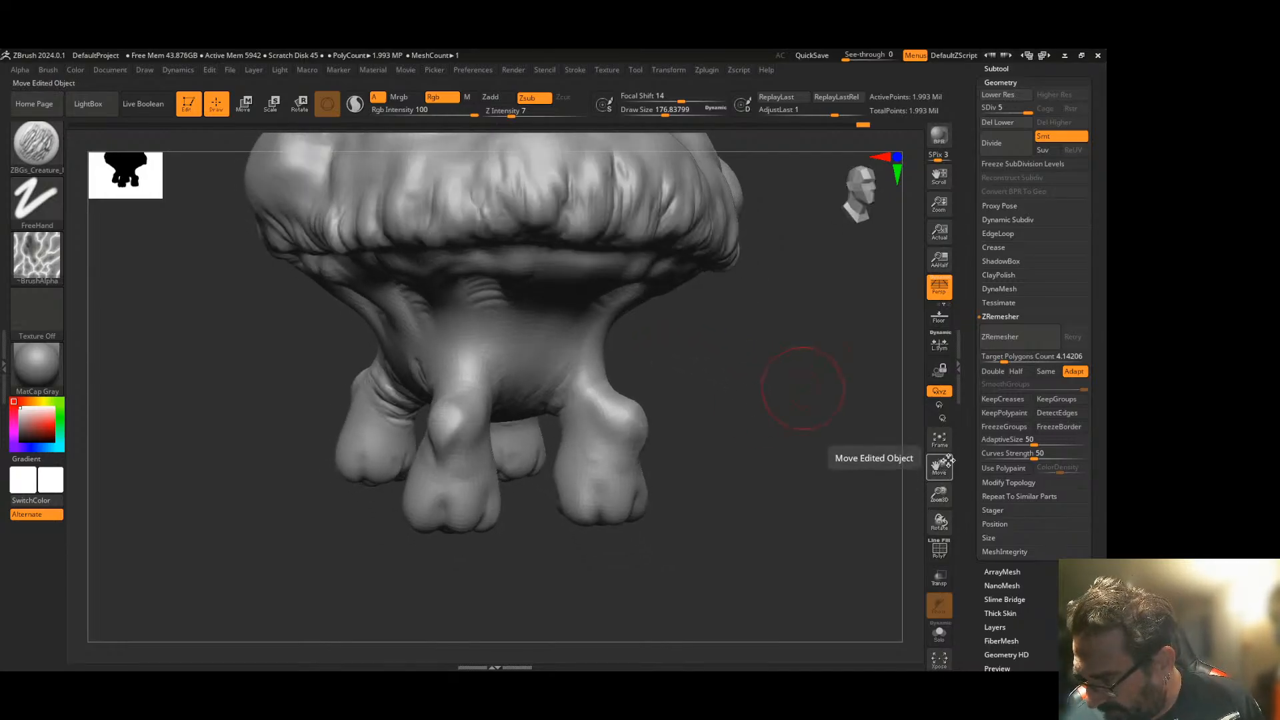
drag(940, 495, 906, 460)
mouse_move(809, 428)
mouse_down()
mouse_move(751, 503)
mouse_move(709, 500)
mouse_move(740, 488)
mouse_move(710, 501)
mouse_move(662, 470)
mouse_up()
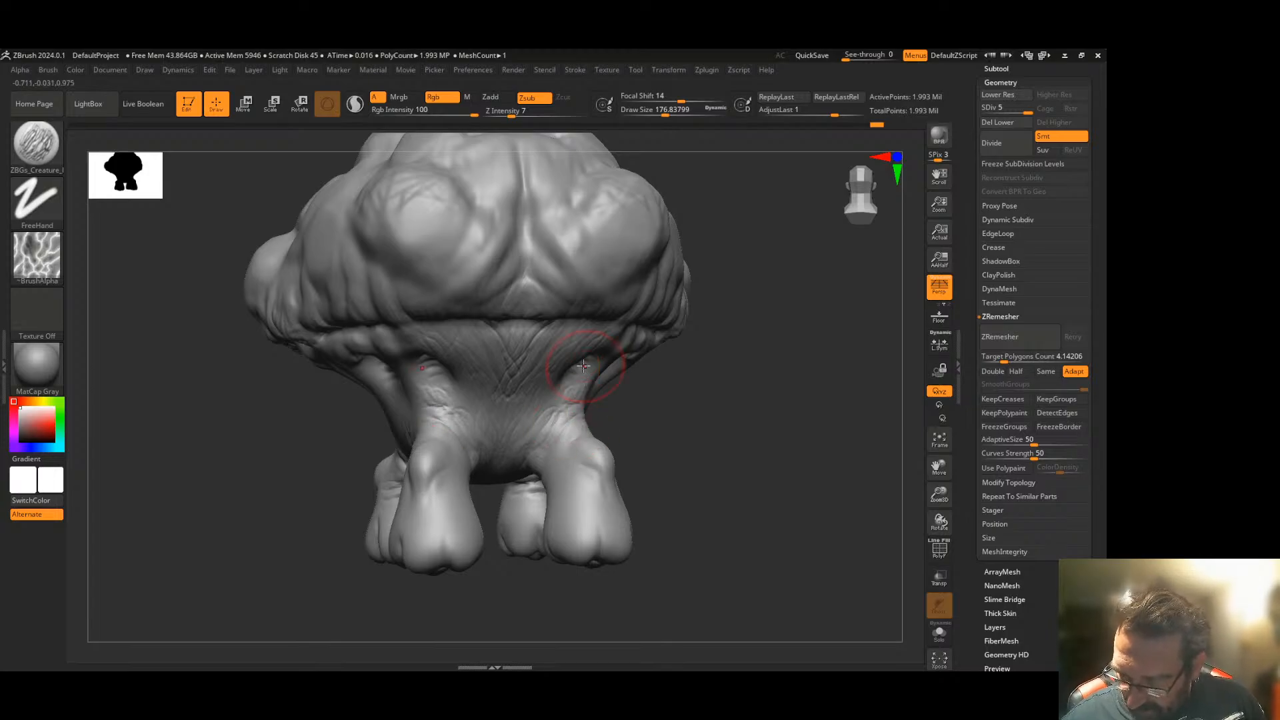
- Brush skin wrinkles around the lower front legs and over the tops of the front feet
drag(492, 491, 660, 426)
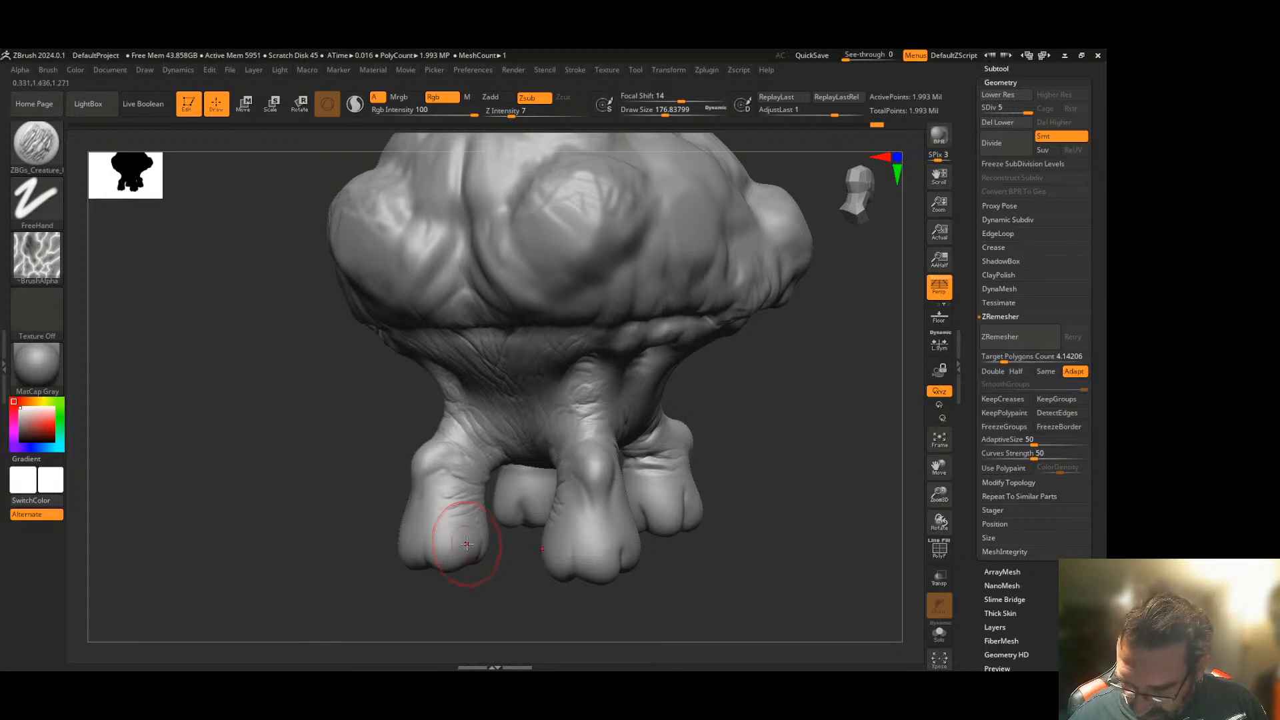
mouse_move(484, 600)
mouse_down()
mouse_move(517, 623)
mouse_move(554, 574)
mouse_up()
drag(449, 514, 442, 497)
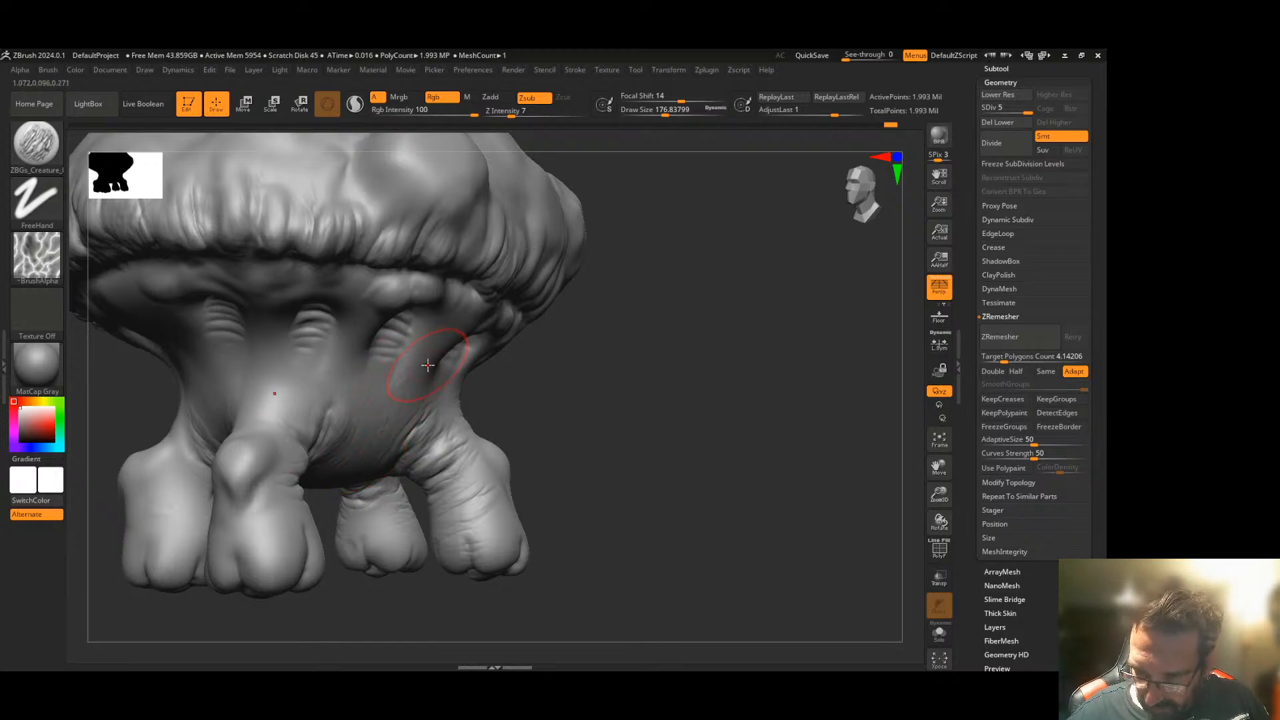
drag(582, 347, 563, 368)
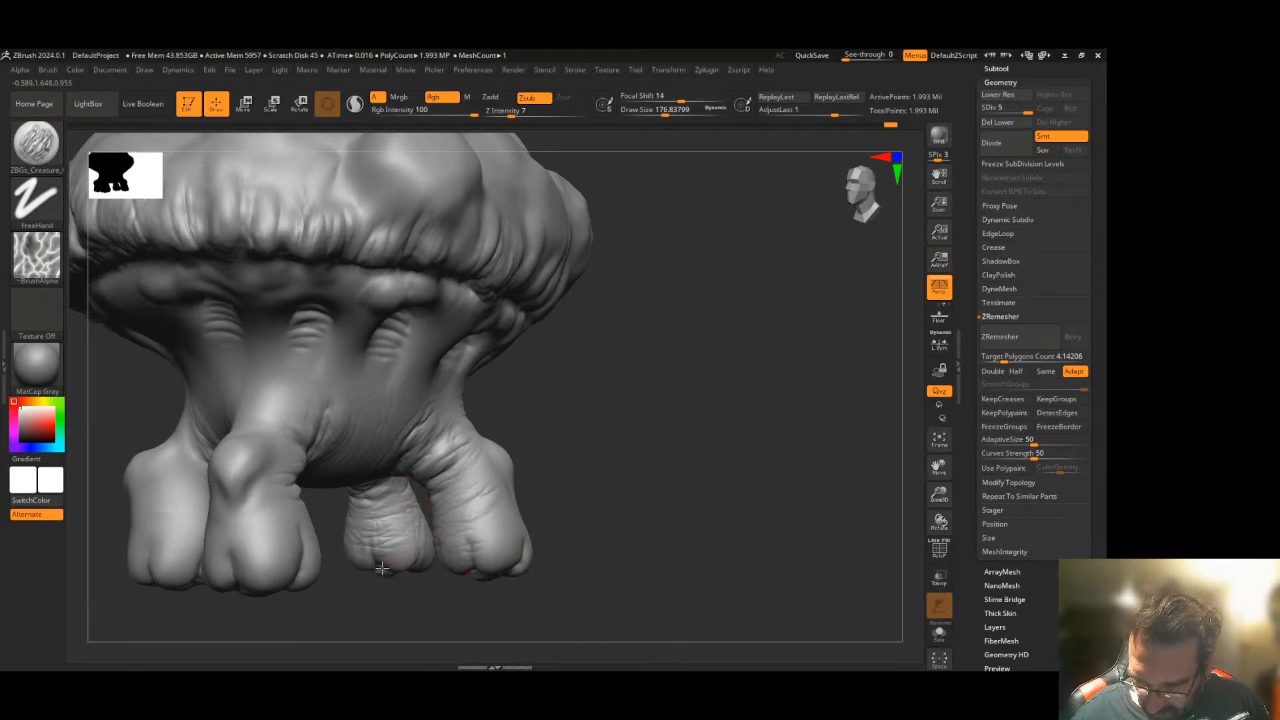
mouse_move(486, 470)
mouse_down()
mouse_move(526, 476)
mouse_move(497, 533)
mouse_up()
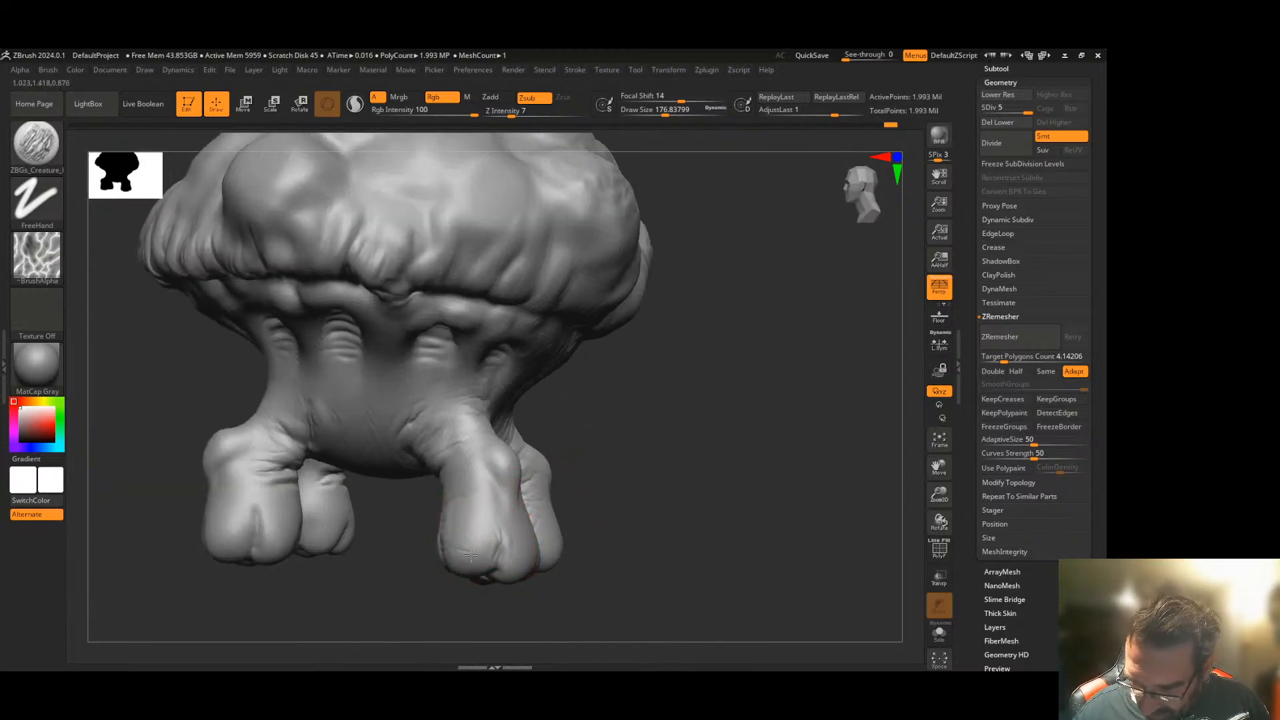
mouse_move(596, 464)
mouse_down()
mouse_move(617, 477)
mouse_move(480, 572)
mouse_up()
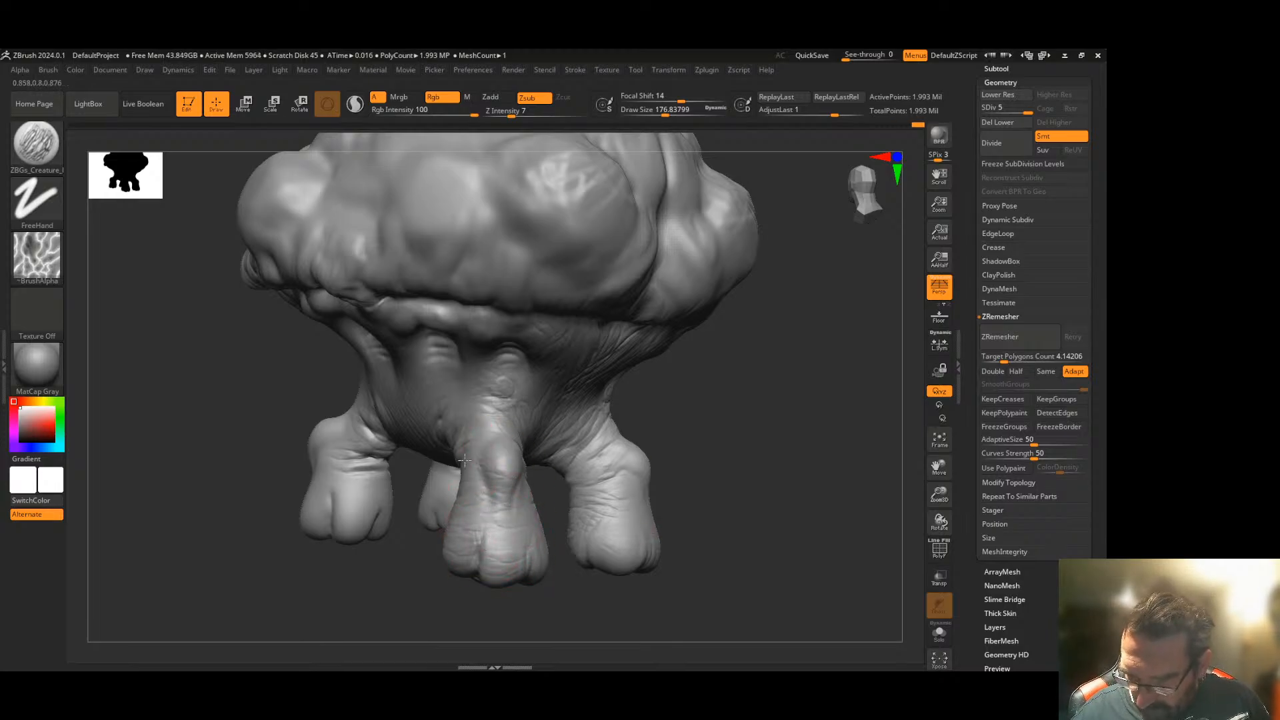
drag(665, 434, 577, 464)
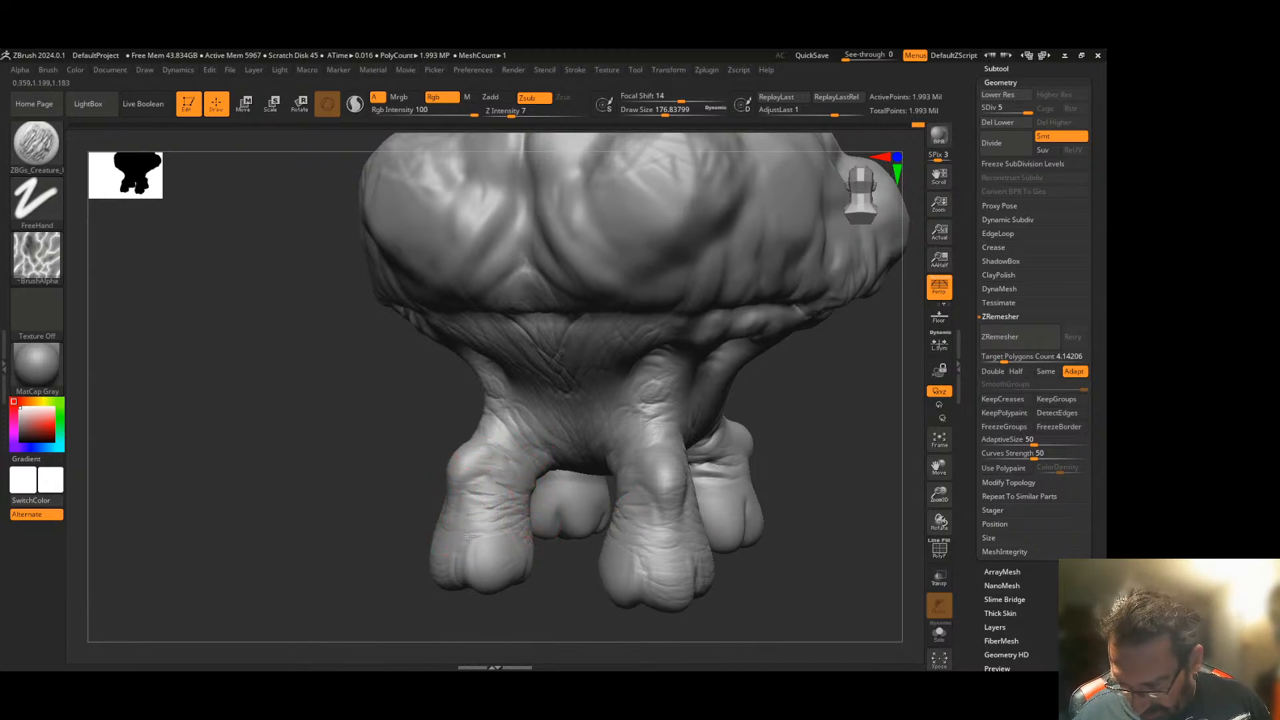
- Extend the wrinkles around the front feet's sides and toes and up over the front knees
drag(509, 612, 542, 562)
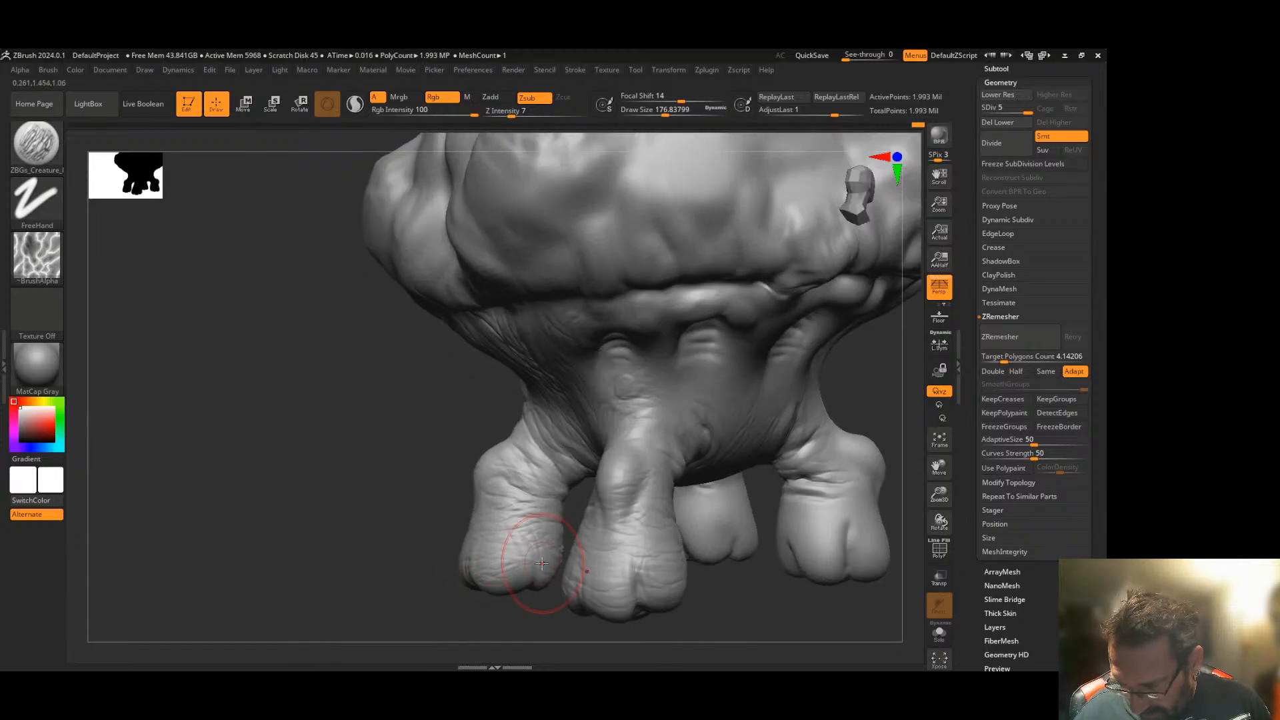
mouse_move(491, 618)
mouse_down()
mouse_move(466, 578)
mouse_move(657, 580)
mouse_move(618, 580)
mouse_move(657, 571)
mouse_move(659, 531)
mouse_up()
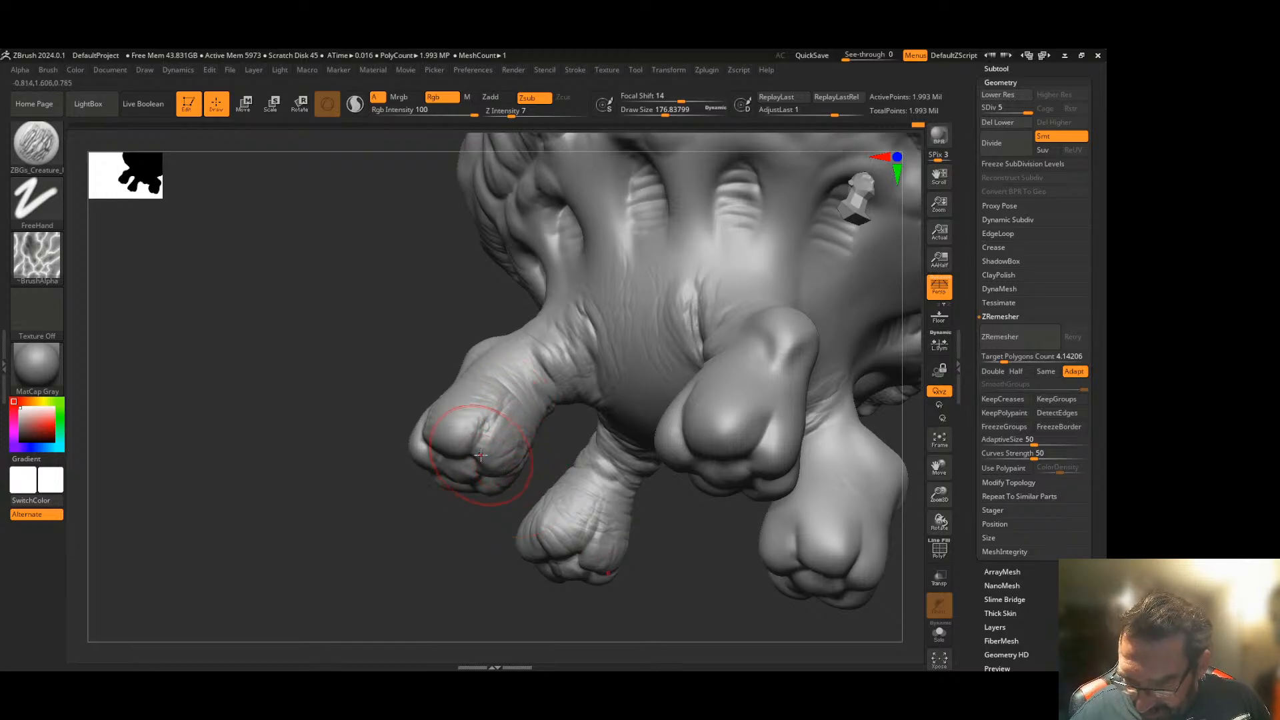
mouse_move(413, 527)
mouse_down()
mouse_move(460, 523)
mouse_move(427, 486)
mouse_up()
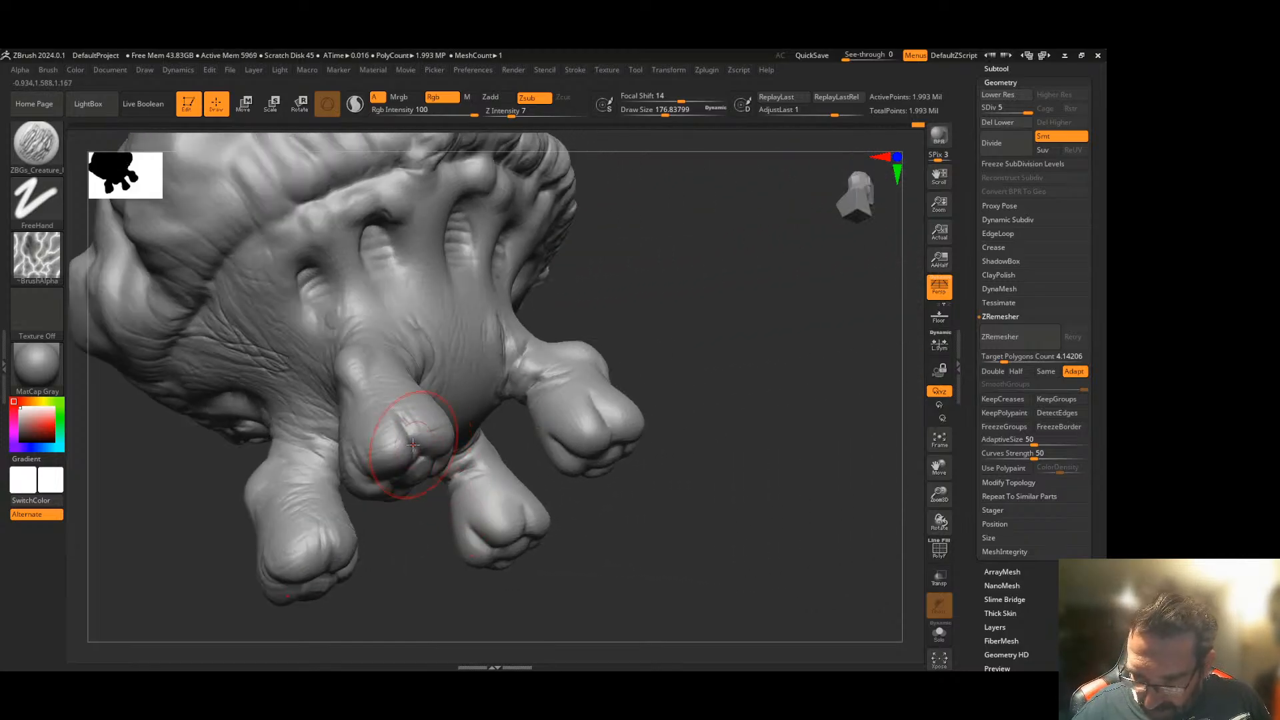
mouse_move(676, 400)
mouse_down()
mouse_move(691, 432)
mouse_move(662, 434)
mouse_move(660, 374)
mouse_move(656, 452)
mouse_move(523, 434)
mouse_up()
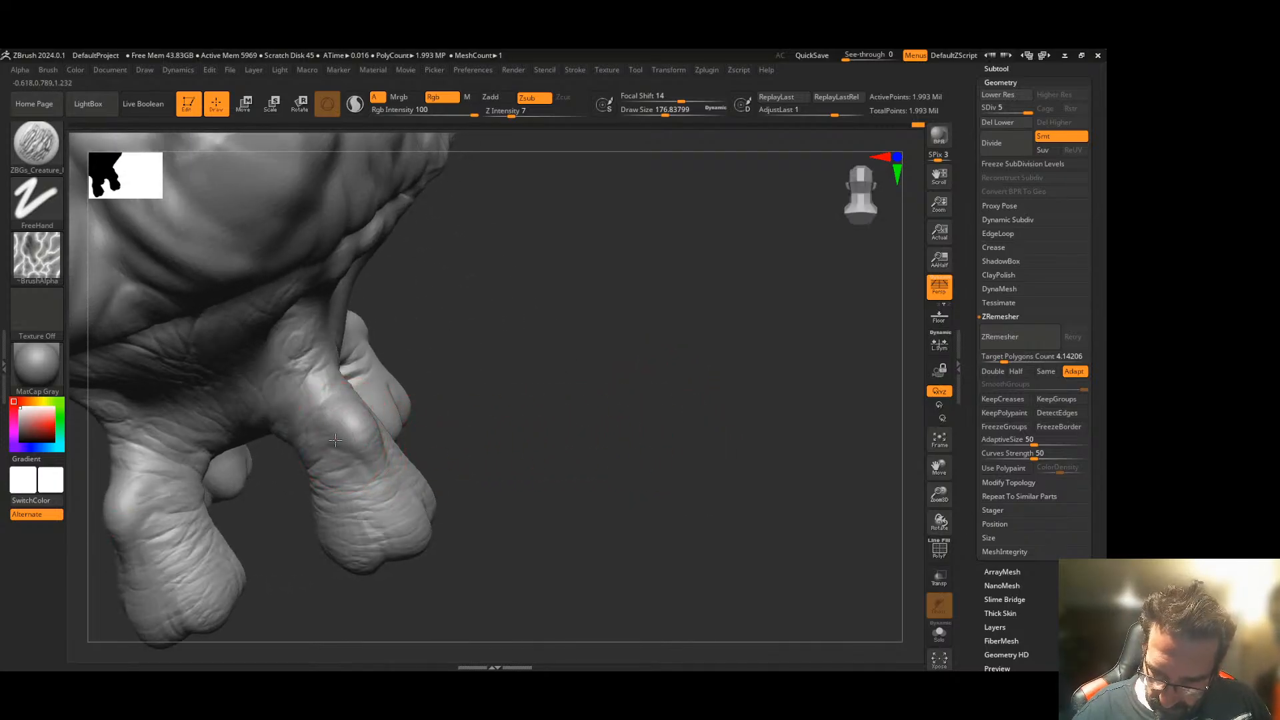
drag(292, 419, 336, 400)
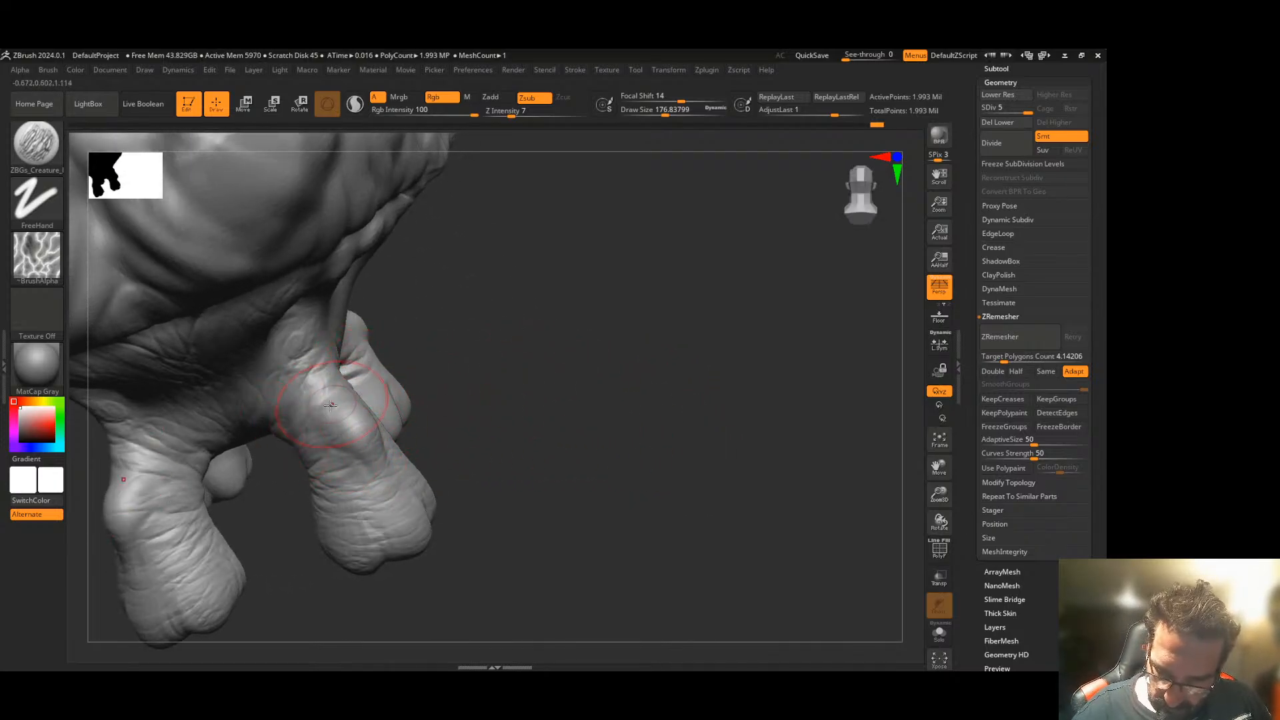
drag(484, 358, 360, 346)
- Brush skin wrinkles across the belly between the four legs and up the adjoining side of the stem
drag(692, 366, 700, 285)
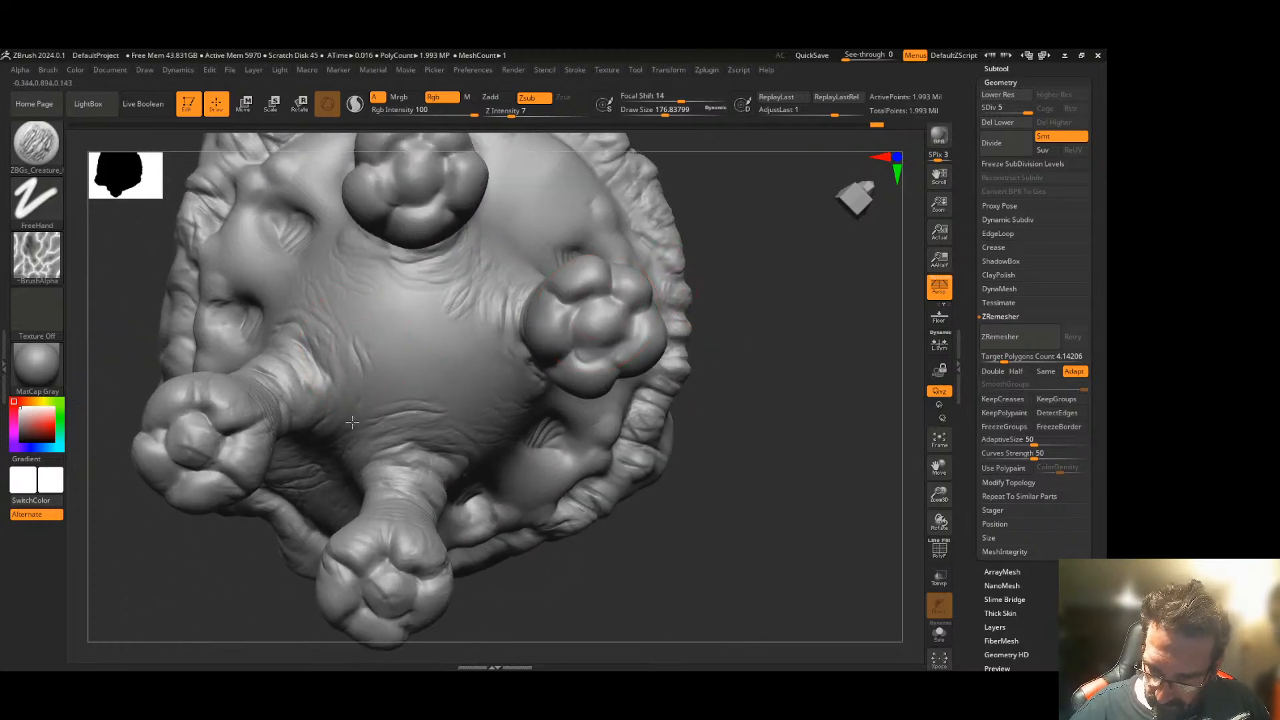
mouse_move(410, 303)
mouse_down()
mouse_move(440, 294)
mouse_move(415, 315)
mouse_move(429, 329)
mouse_move(408, 353)
mouse_up()
mouse_move(713, 426)
mouse_down()
mouse_move(743, 409)
mouse_move(707, 380)
mouse_up()
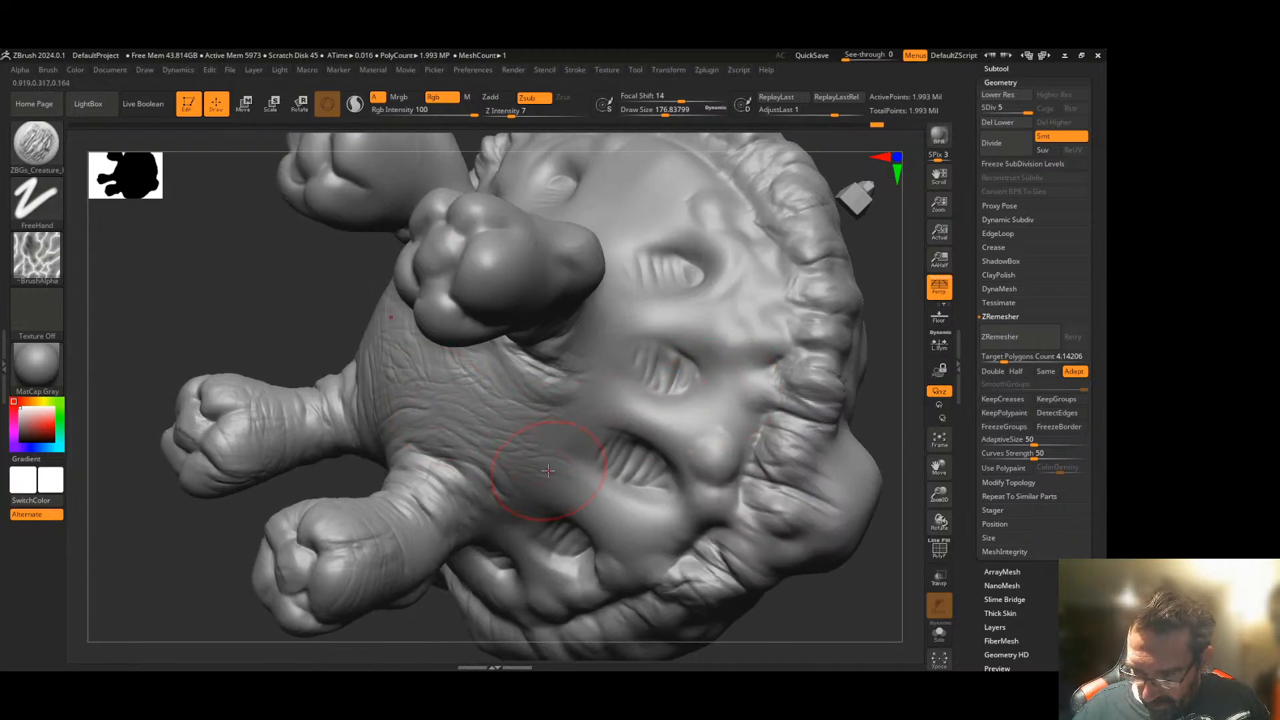
mouse_move(324, 306)
mouse_down()
mouse_move(323, 338)
mouse_move(369, 408)
mouse_up()
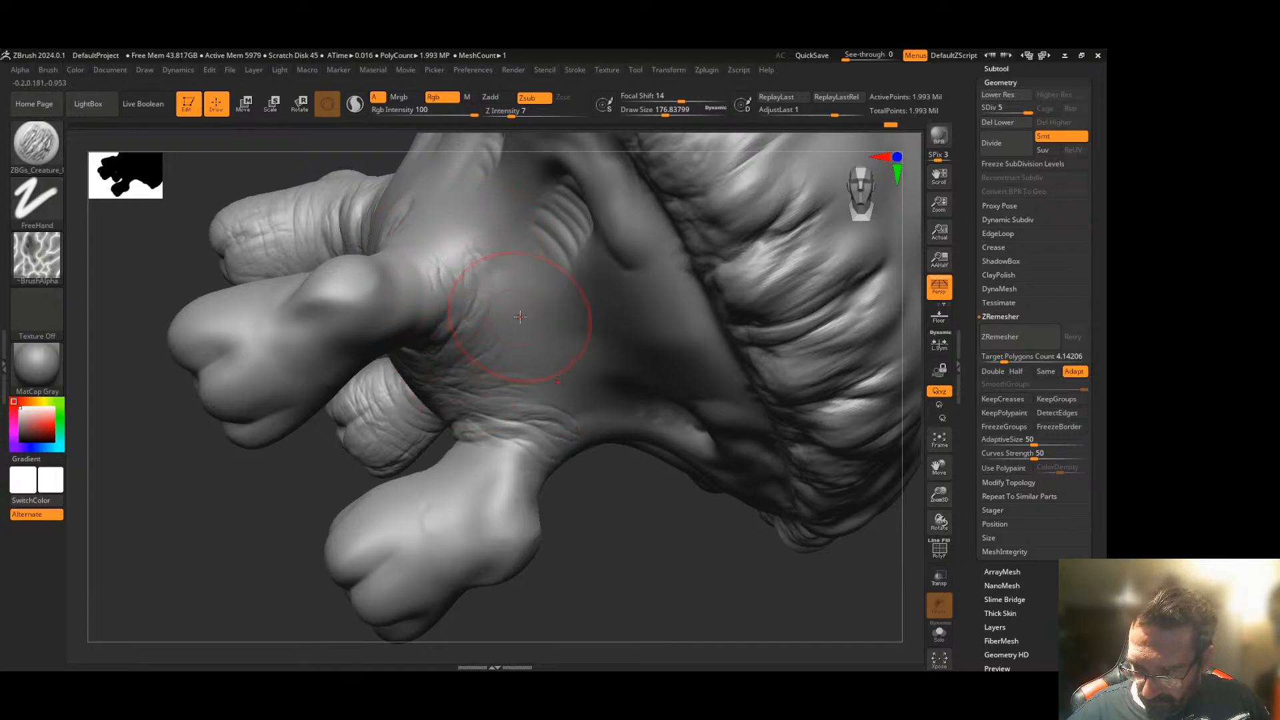
- Smooth the stem beside the hind legs and brush wrinkles along its lower side towards the hind legs' inner folds
shift+drag(600, 518, 614, 543)
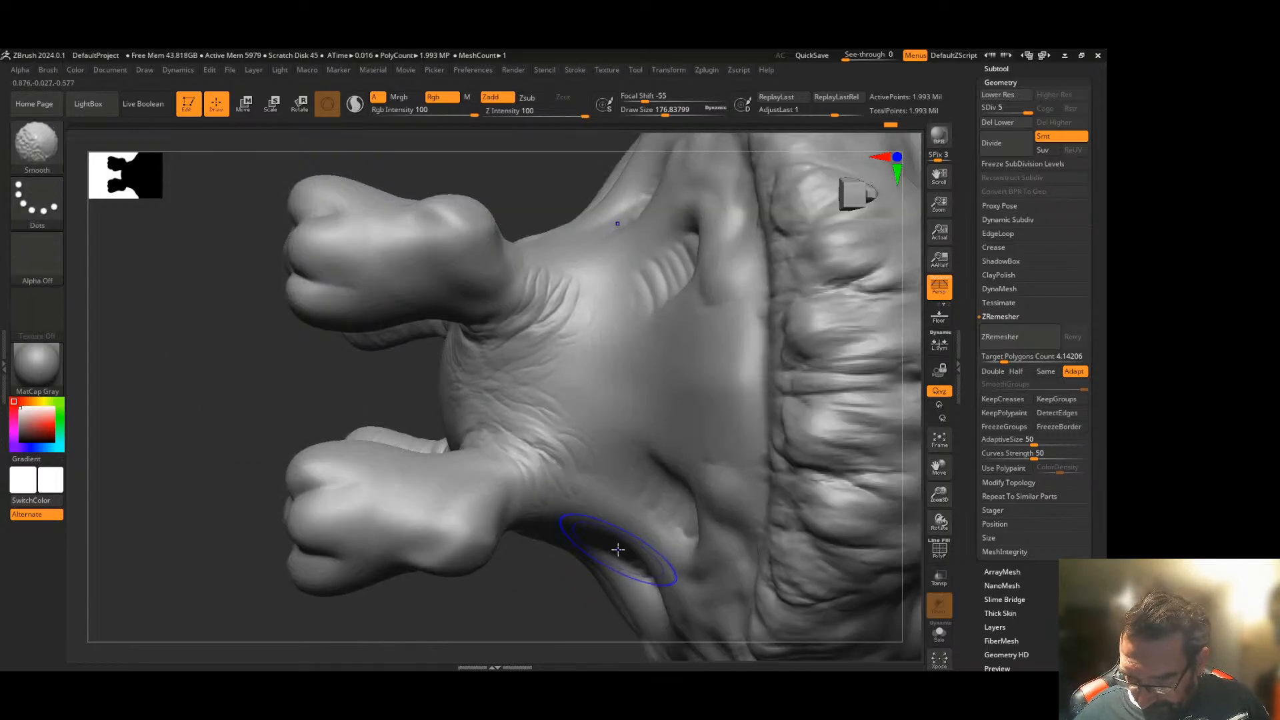
drag(240, 414, 752, 396)
drag(616, 415, 600, 441)
drag(628, 458, 607, 467)
drag(622, 481, 610, 499)
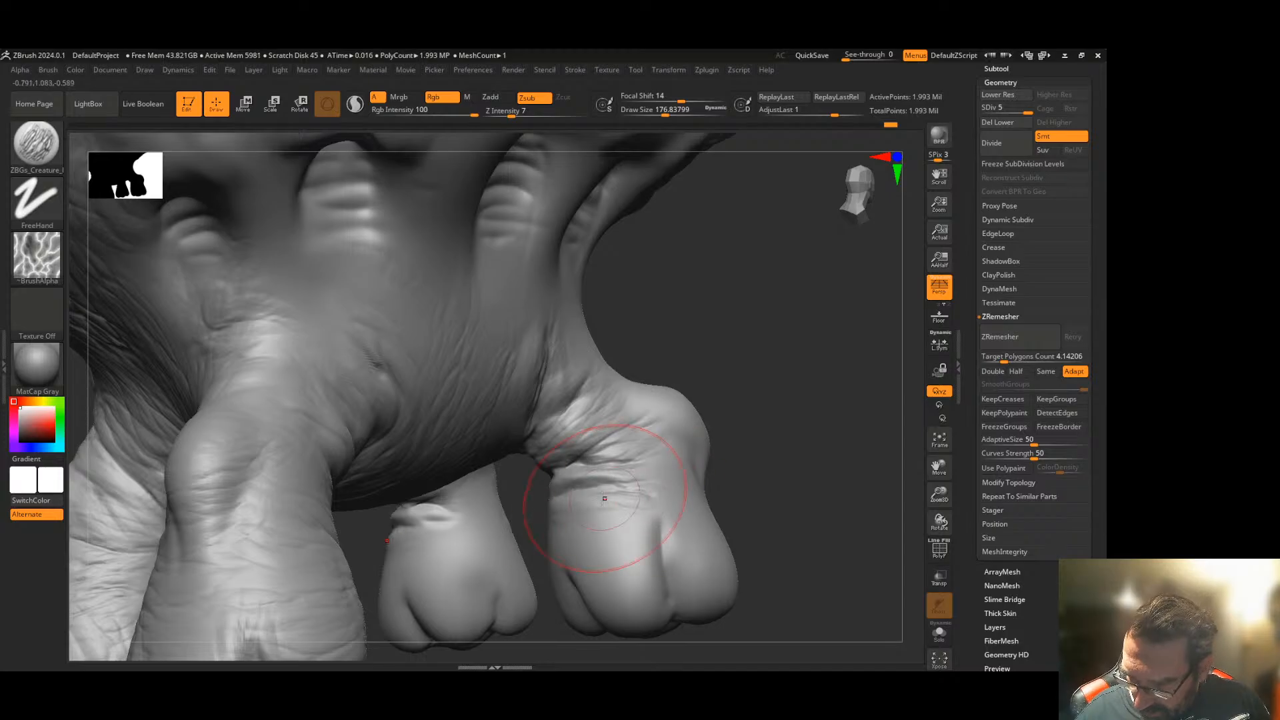
- Brush wrinkles into the belly skin around the base of the hind legs
drag(763, 473, 664, 390)
drag(626, 440, 633, 415)
mouse_move(434, 526)
mouse_down()
mouse_move(326, 521)
mouse_move(361, 460)
mouse_up()
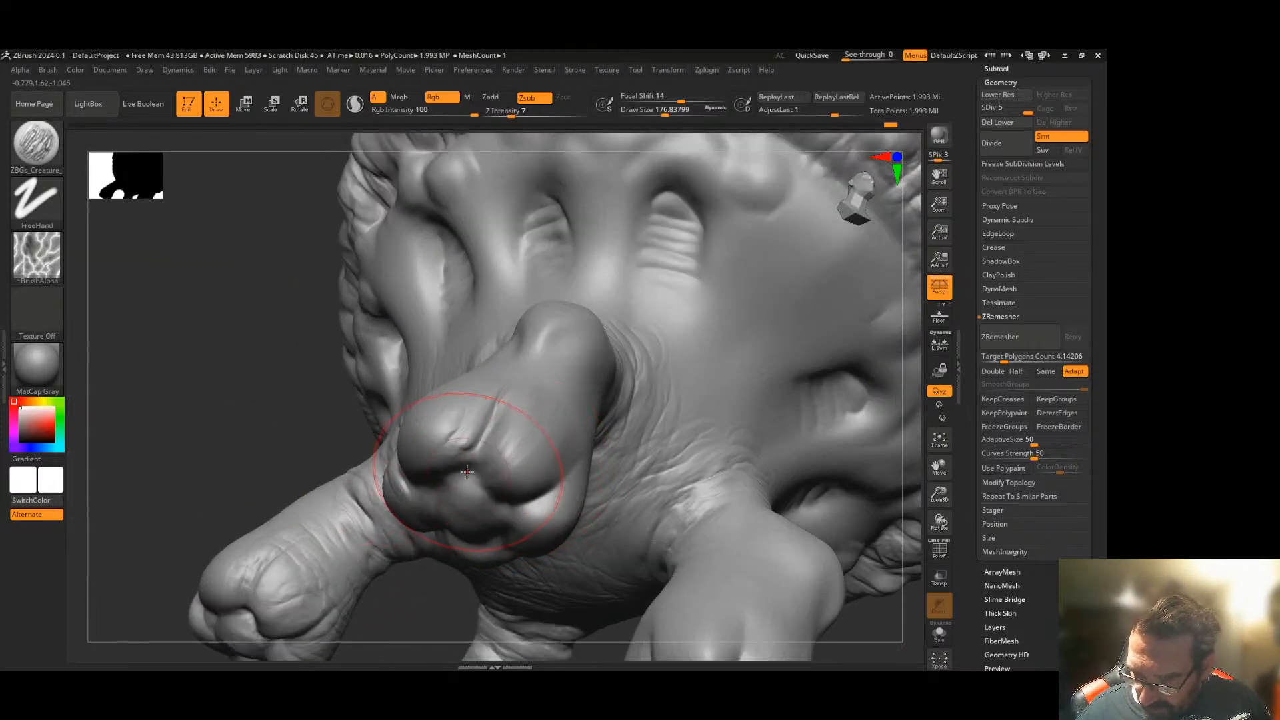
mouse_move(446, 586)
mouse_down()
mouse_move(404, 495)
mouse_move(461, 416)
mouse_up()
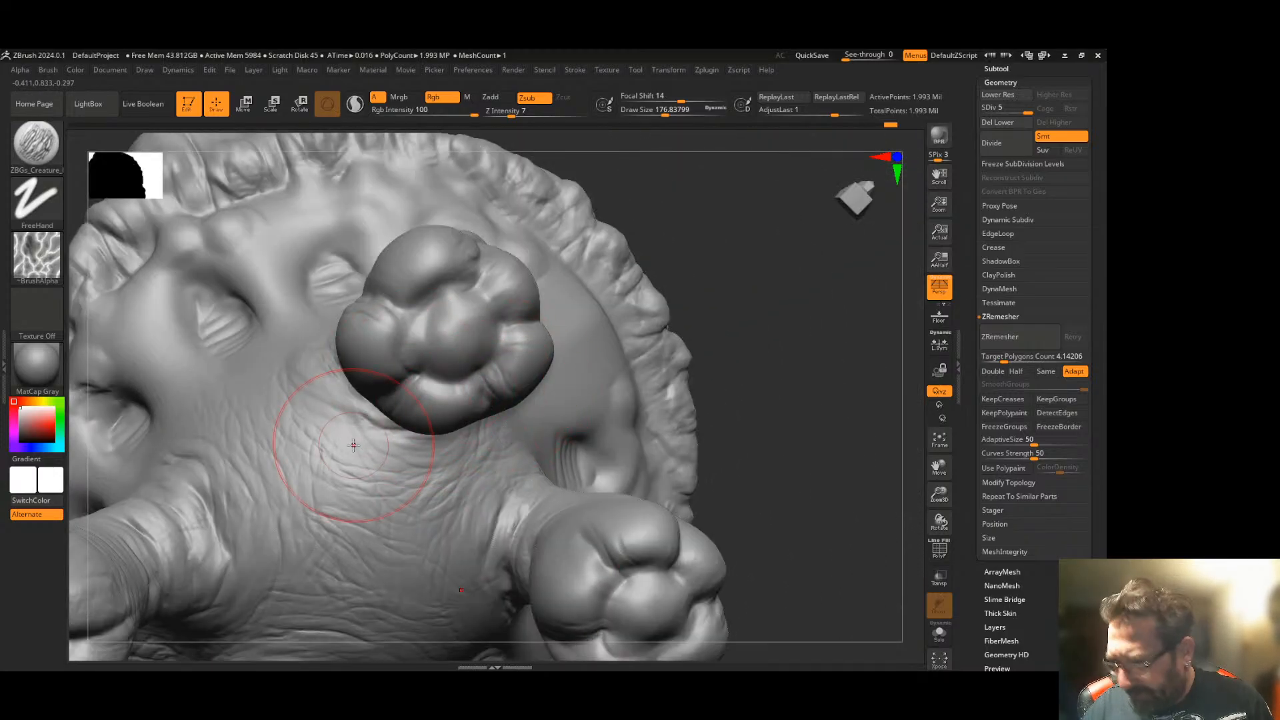
- Brush wrinkles around the hind legs' knees and down their inner sides above the feet
drag(708, 356, 764, 471)
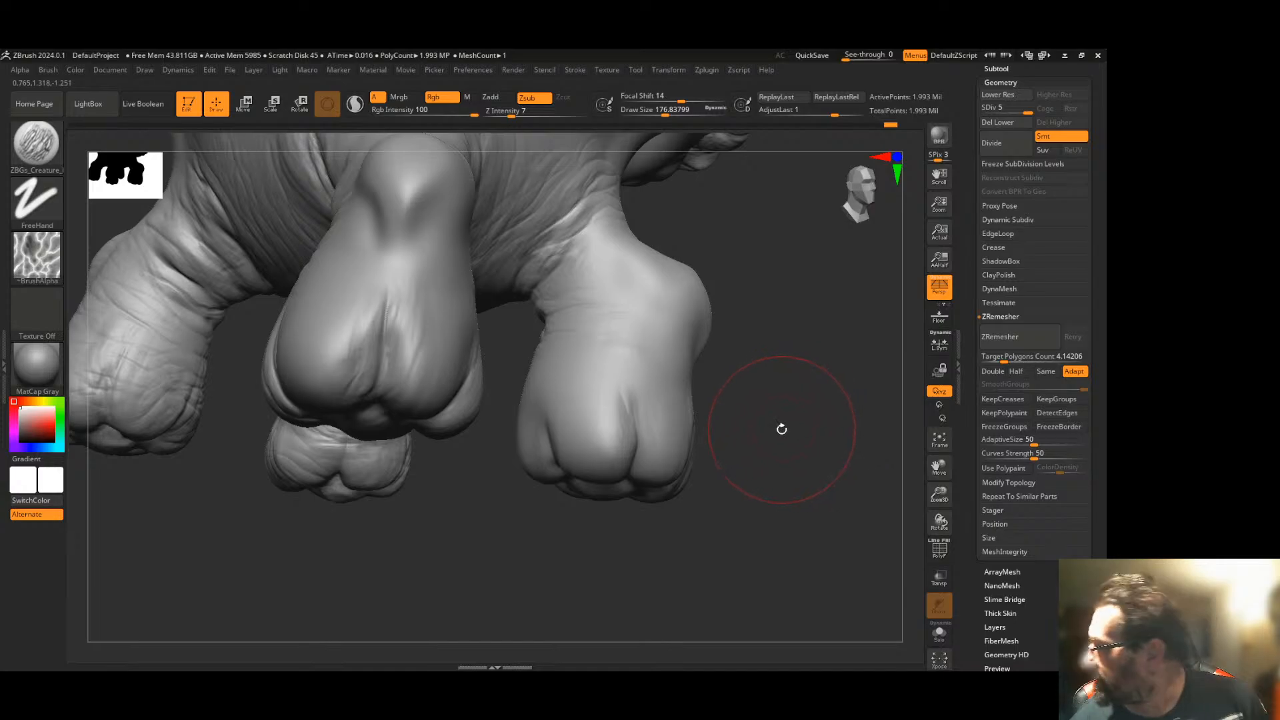
drag(795, 429, 771, 414)
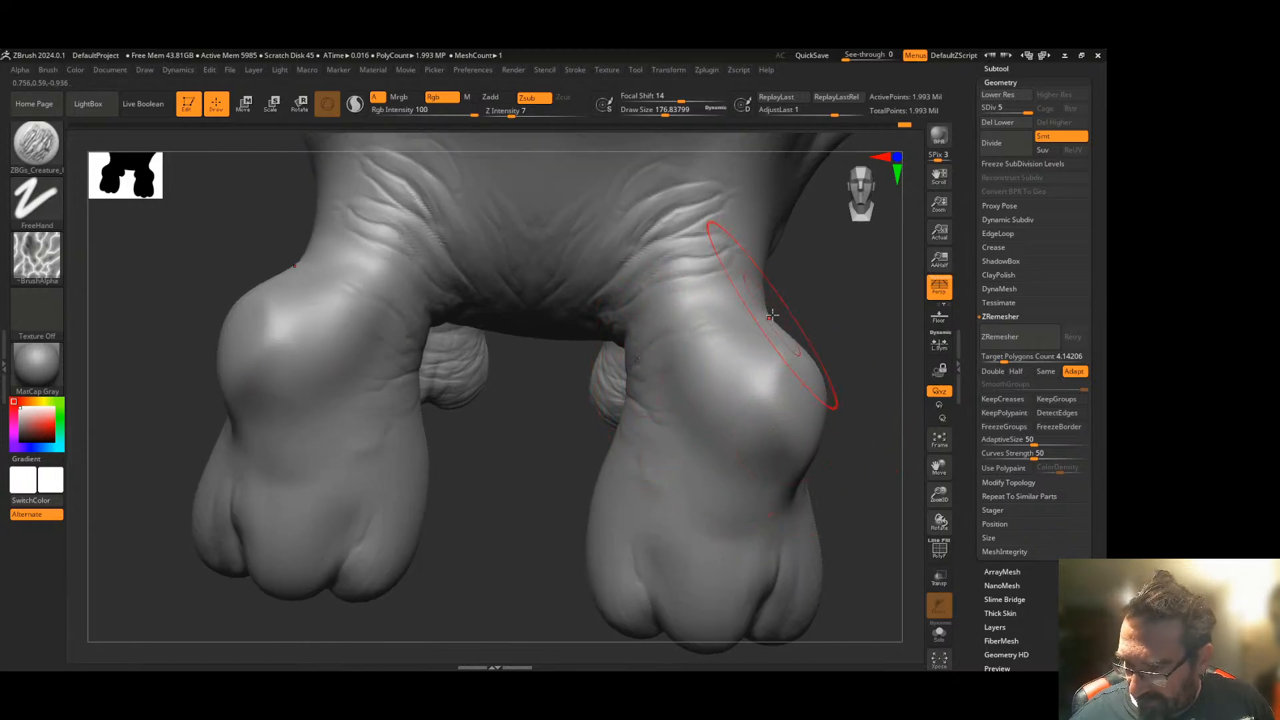
drag(817, 334, 708, 293)
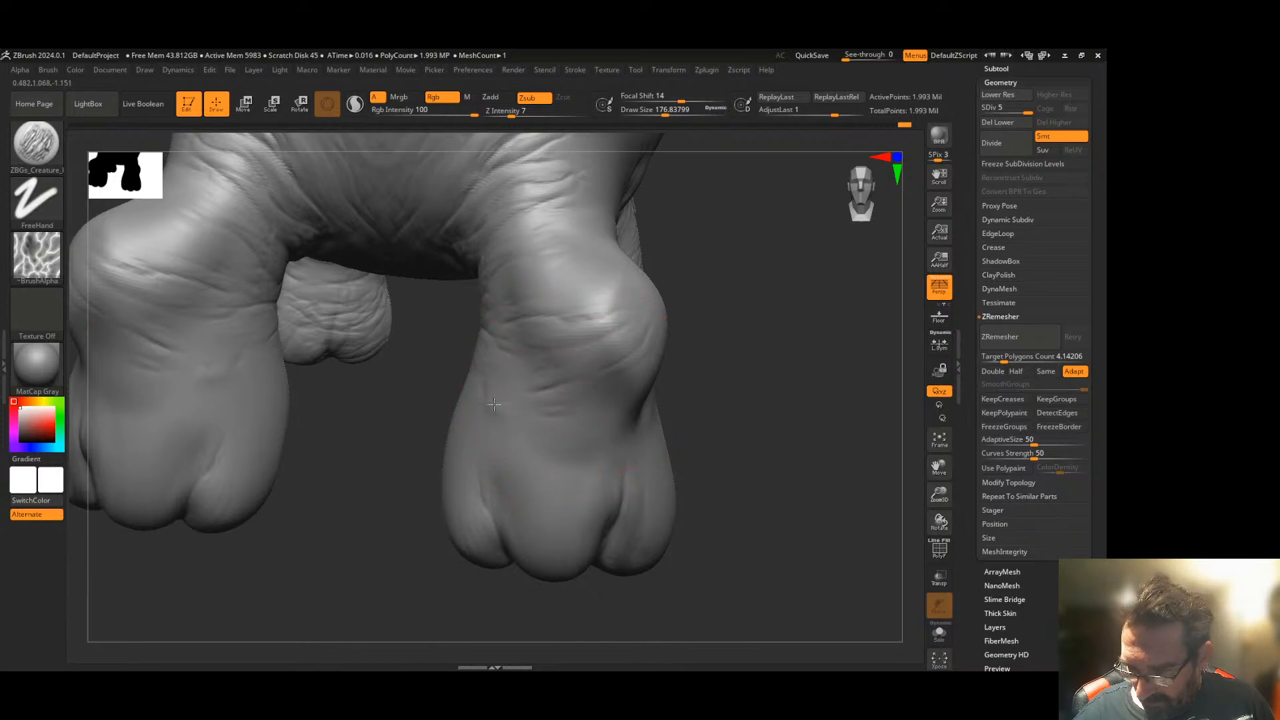
mouse_move(600, 414)
right_down()
mouse_move(709, 443)
mouse_move(600, 609)
mouse_move(600, 543)
right_up()
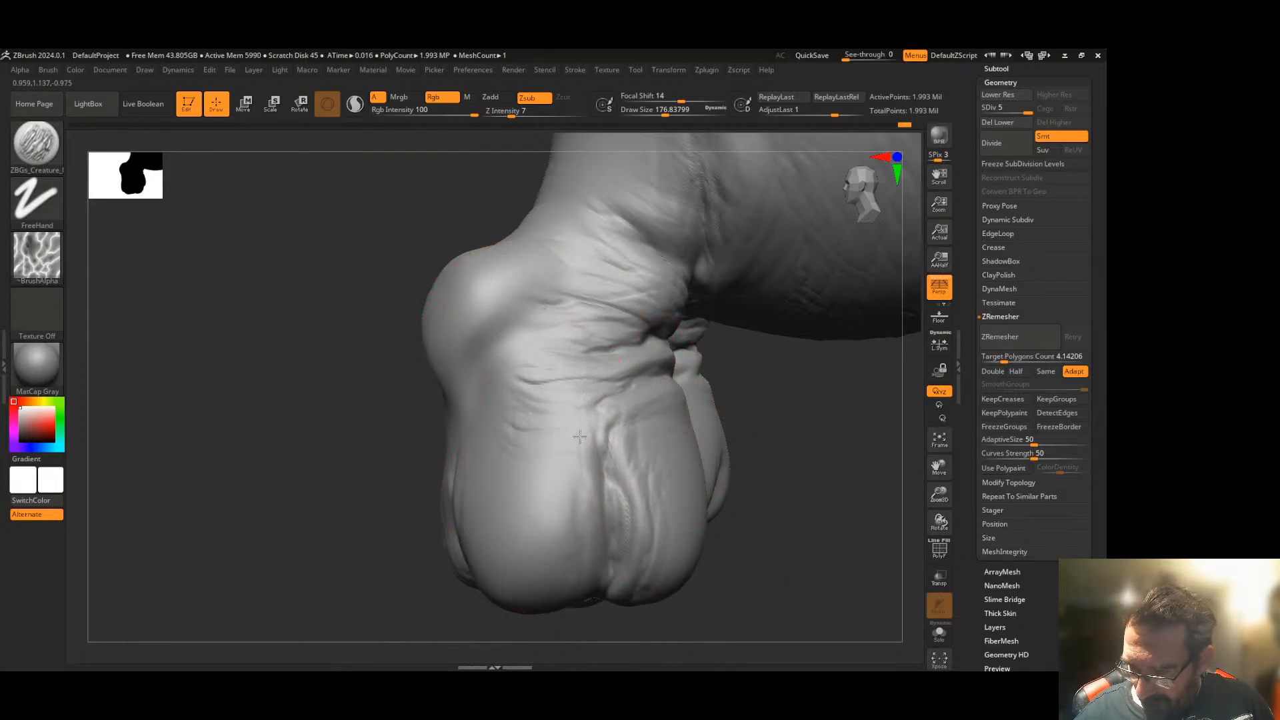
- Cover the hind feet and toes with horizontal skin wrinkles
mouse_move(541, 537)
right_down()
mouse_move(501, 585)
mouse_move(334, 503)
mouse_move(627, 280)
right_up()
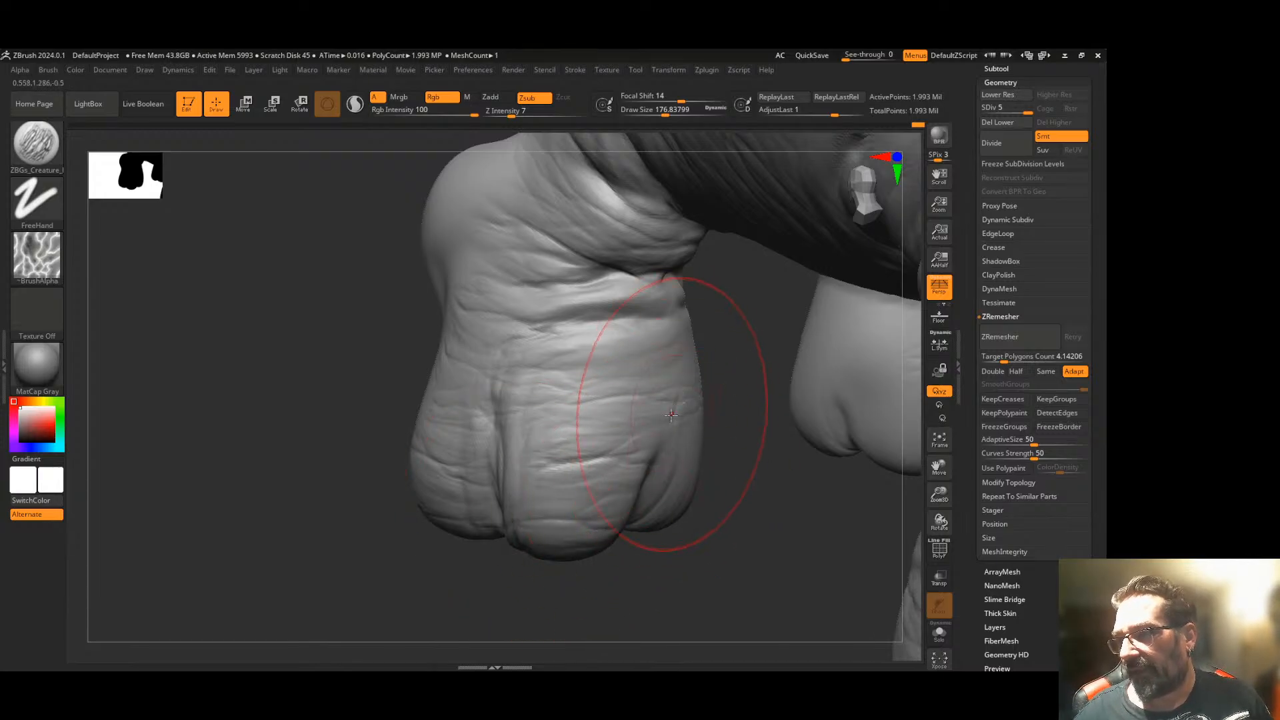
mouse_move(723, 409)
right_down()
mouse_move(749, 432)
mouse_move(698, 433)
right_up()
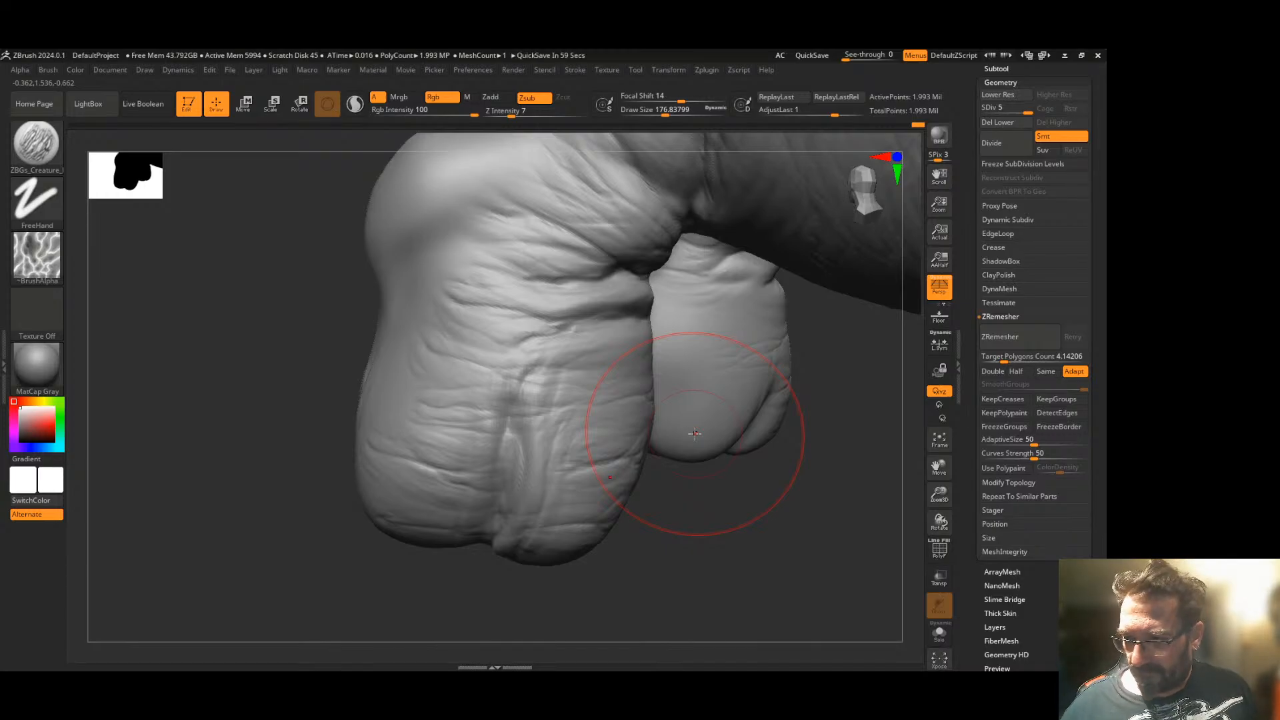
mouse_move(766, 434)
right_down()
mouse_move(729, 470)
mouse_move(659, 338)
right_up()
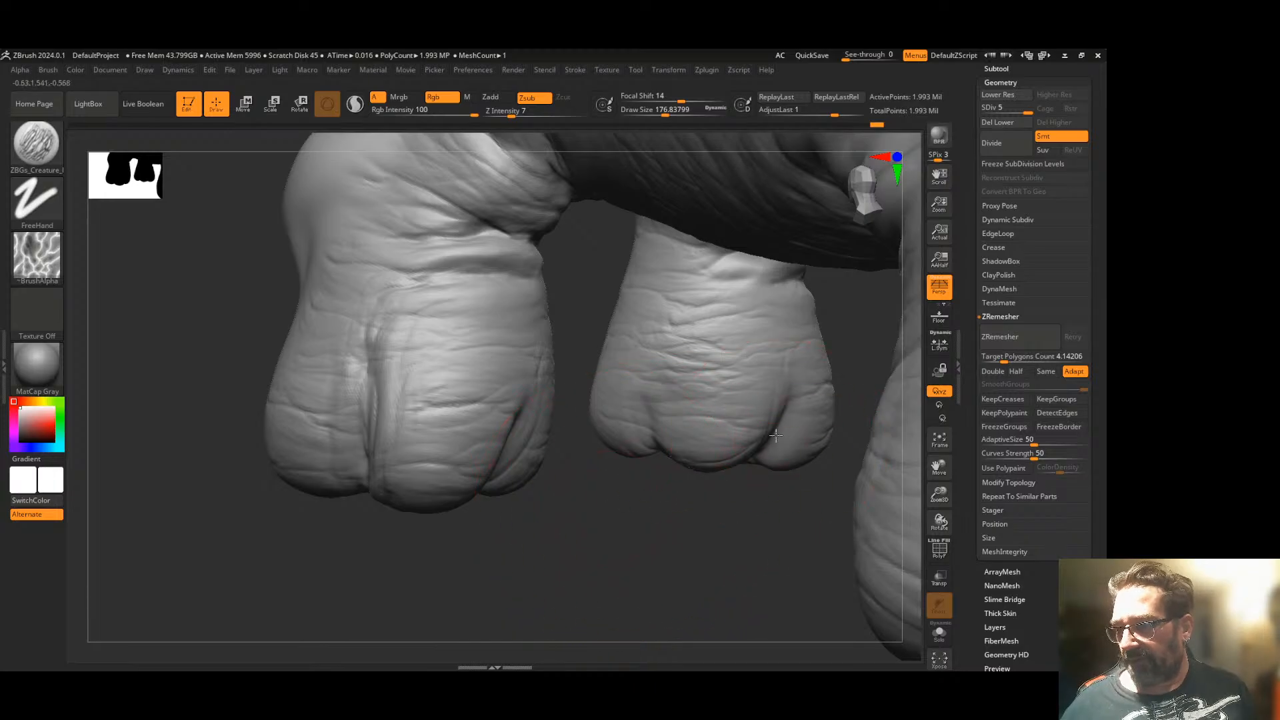
- Brush wrinkles over the remaining smooth sides of the hind legs and their outer toes
mouse_move(541, 526)
mouse_down()
mouse_move(566, 532)
mouse_move(423, 480)
mouse_move(271, 489)
mouse_move(313, 491)
mouse_up()
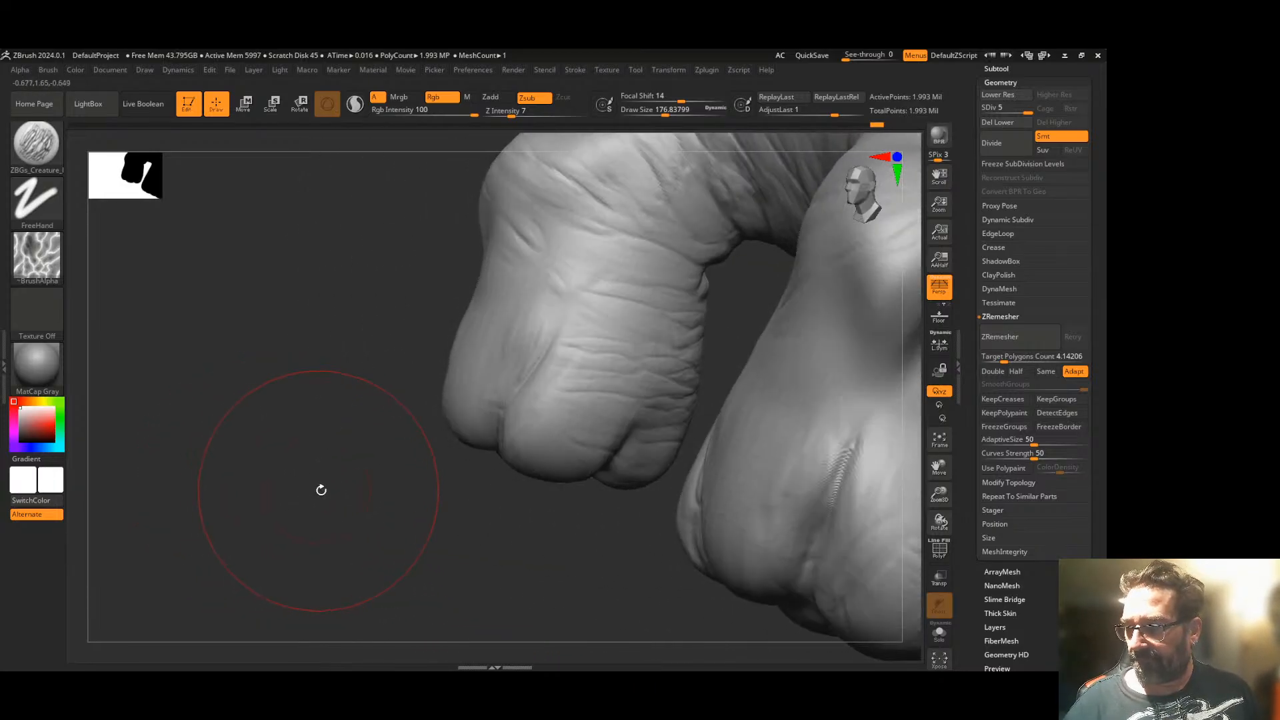
drag(555, 523, 526, 509)
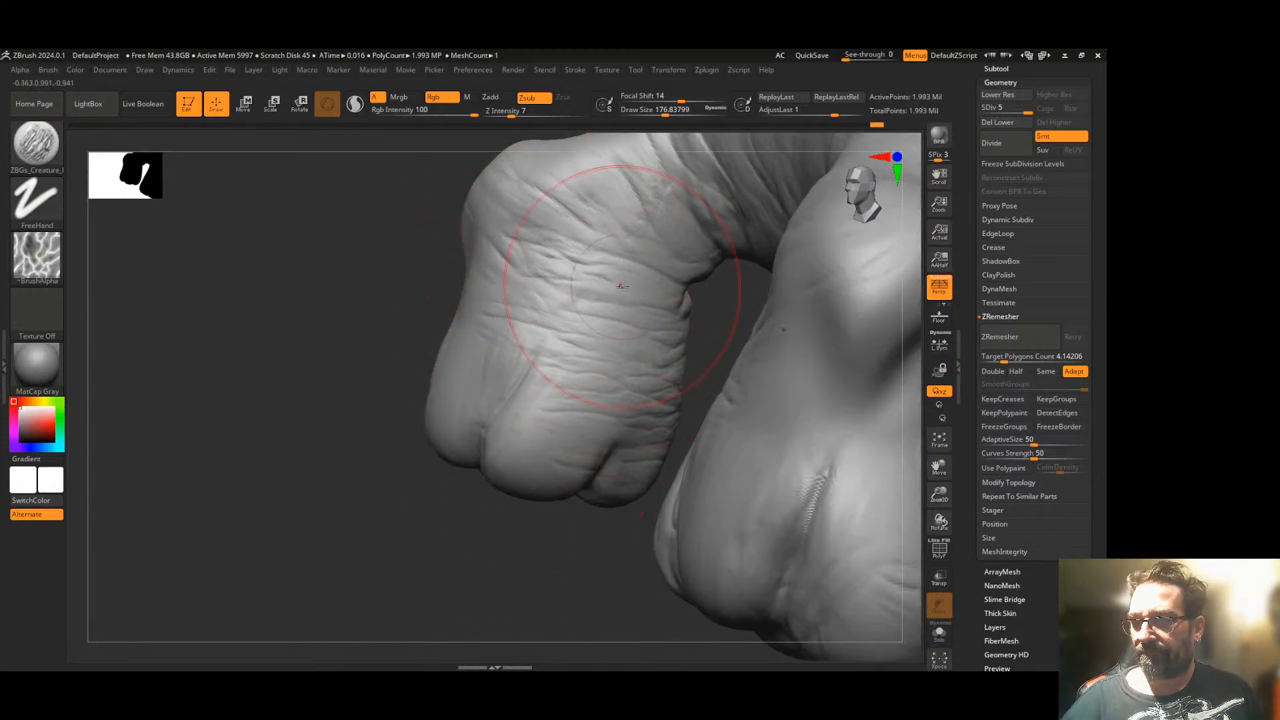
mouse_move(466, 376)
mouse_down()
mouse_move(492, 366)
mouse_move(487, 400)
mouse_move(512, 427)
mouse_up()
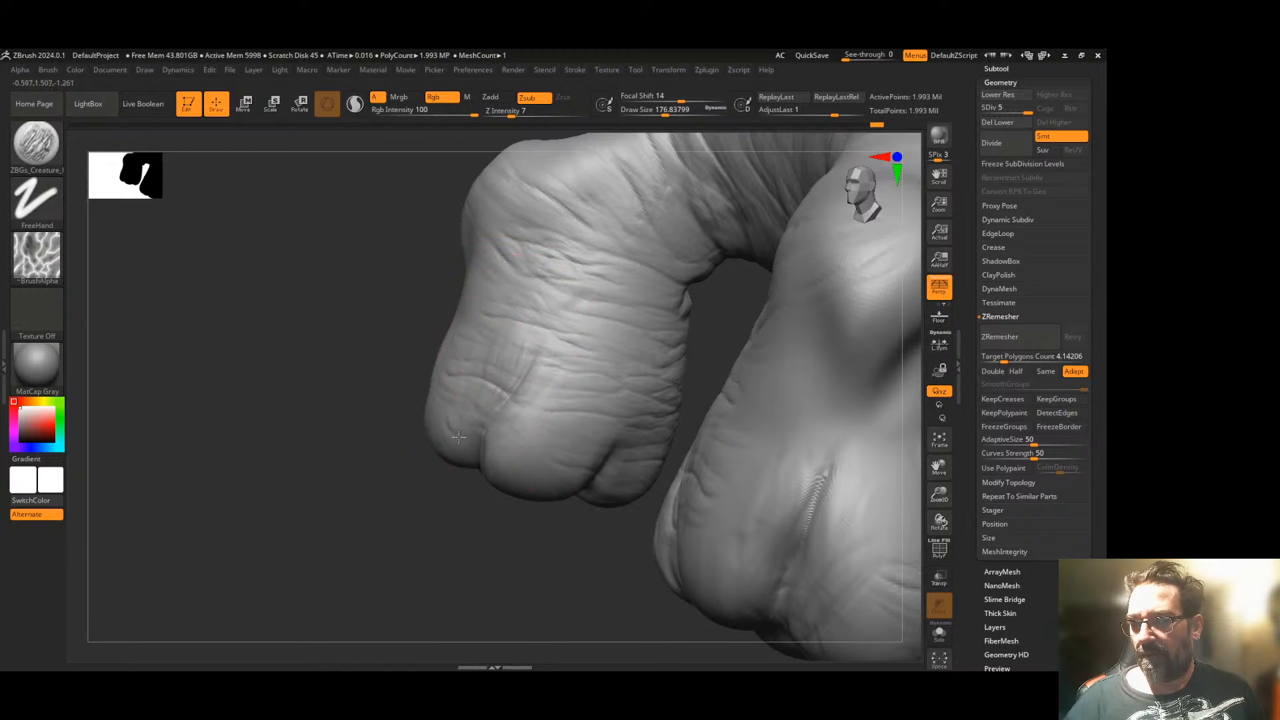
mouse_move(522, 490)
mouse_down()
mouse_move(486, 551)
mouse_move(511, 566)
mouse_move(514, 507)
mouse_up()
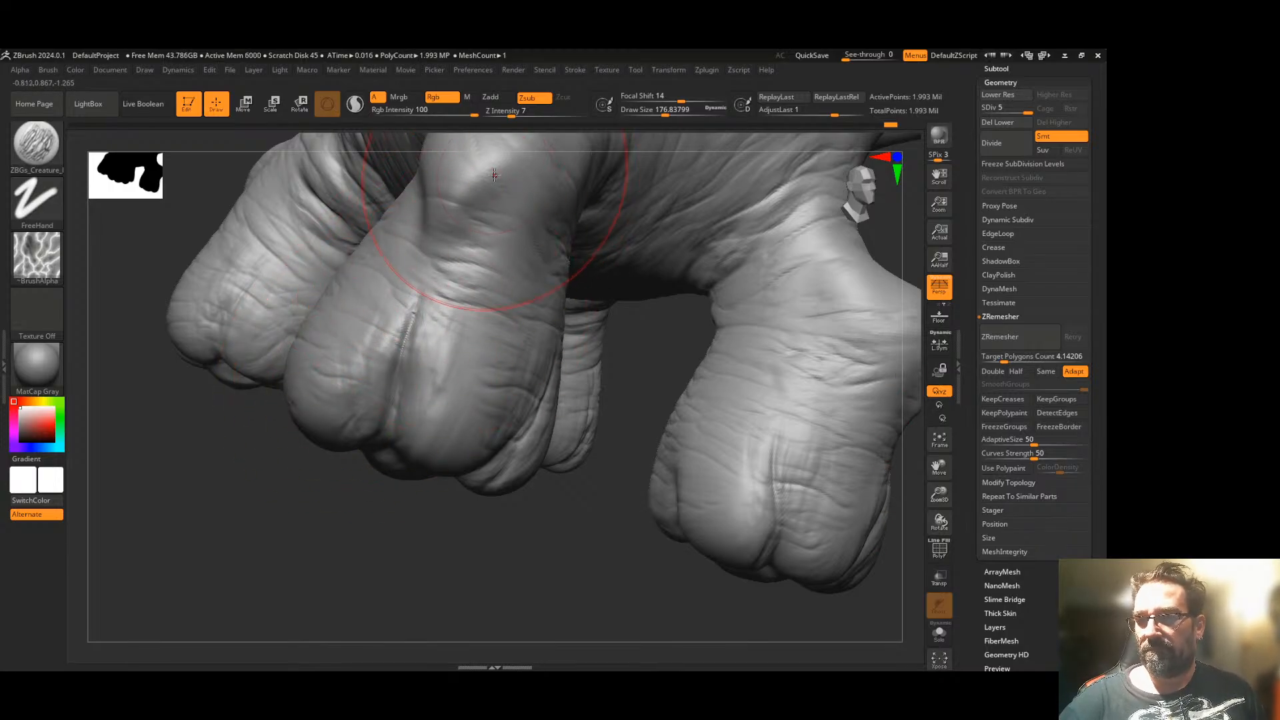
- Brush wrinkles around the upper hind legs, blending them into the stem above the knees
drag(638, 414, 580, 514)
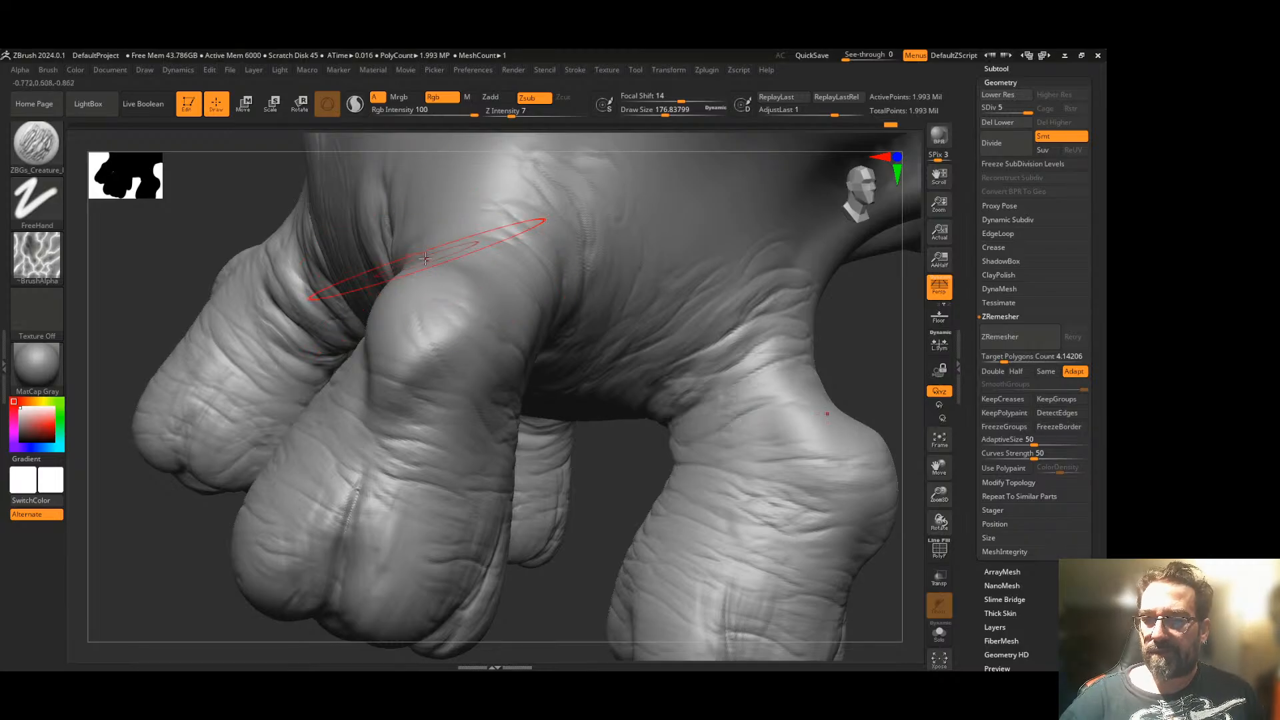
drag(887, 365, 646, 349)
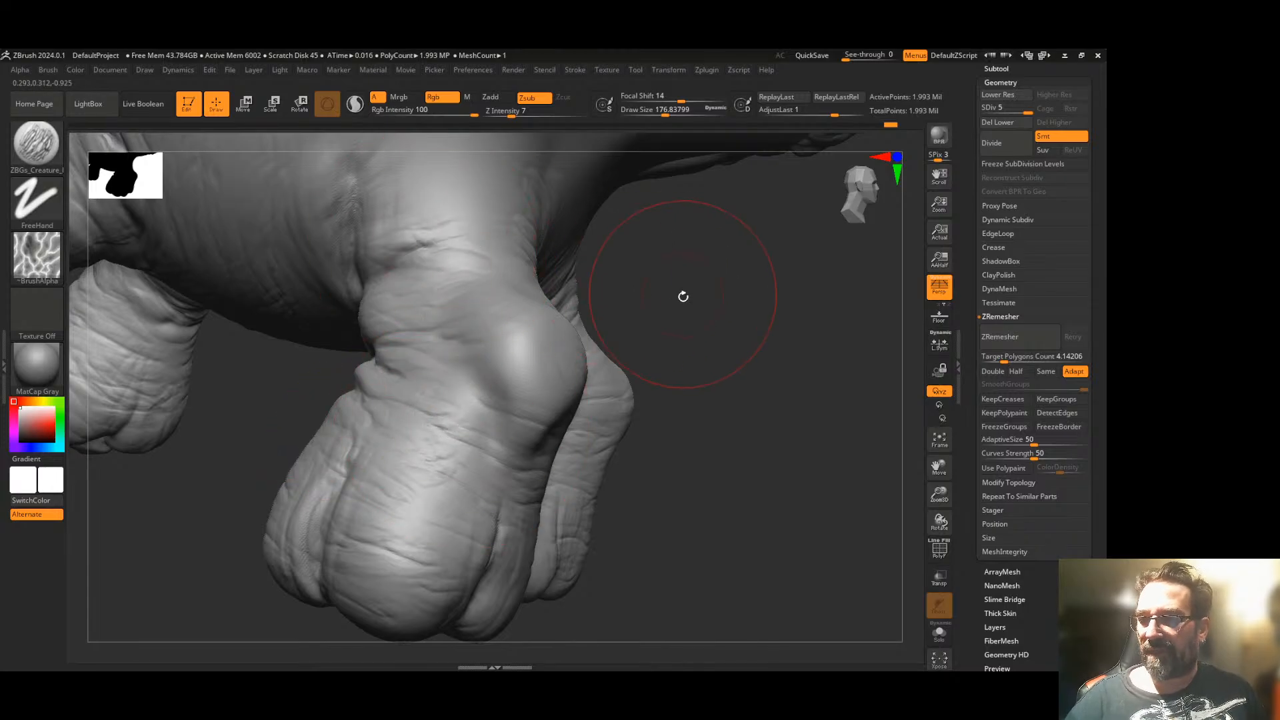
alt+drag(683, 294, 588, 440)
mouse_move(412, 435)
mouse_down()
mouse_move(442, 377)
mouse_move(432, 321)
mouse_up()
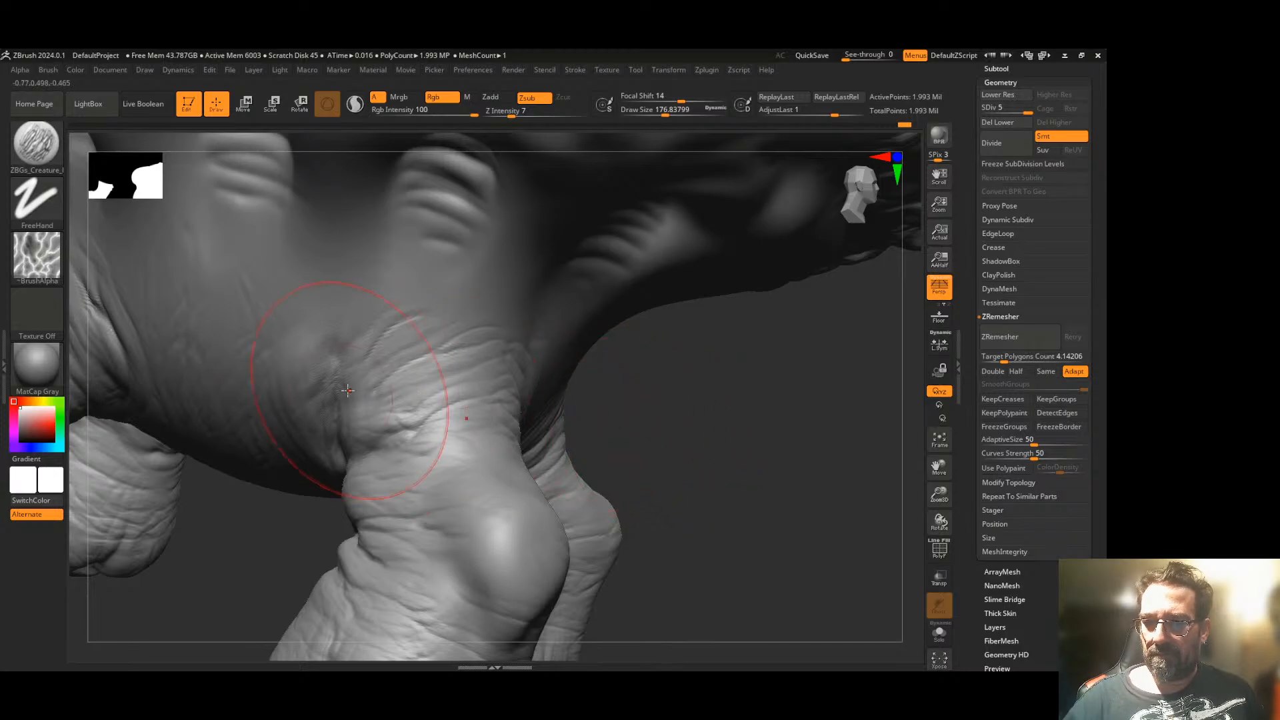
- Brush skin folds up the stem's rear between the two hind legs, and frame the whole creature
drag(714, 422, 489, 469)
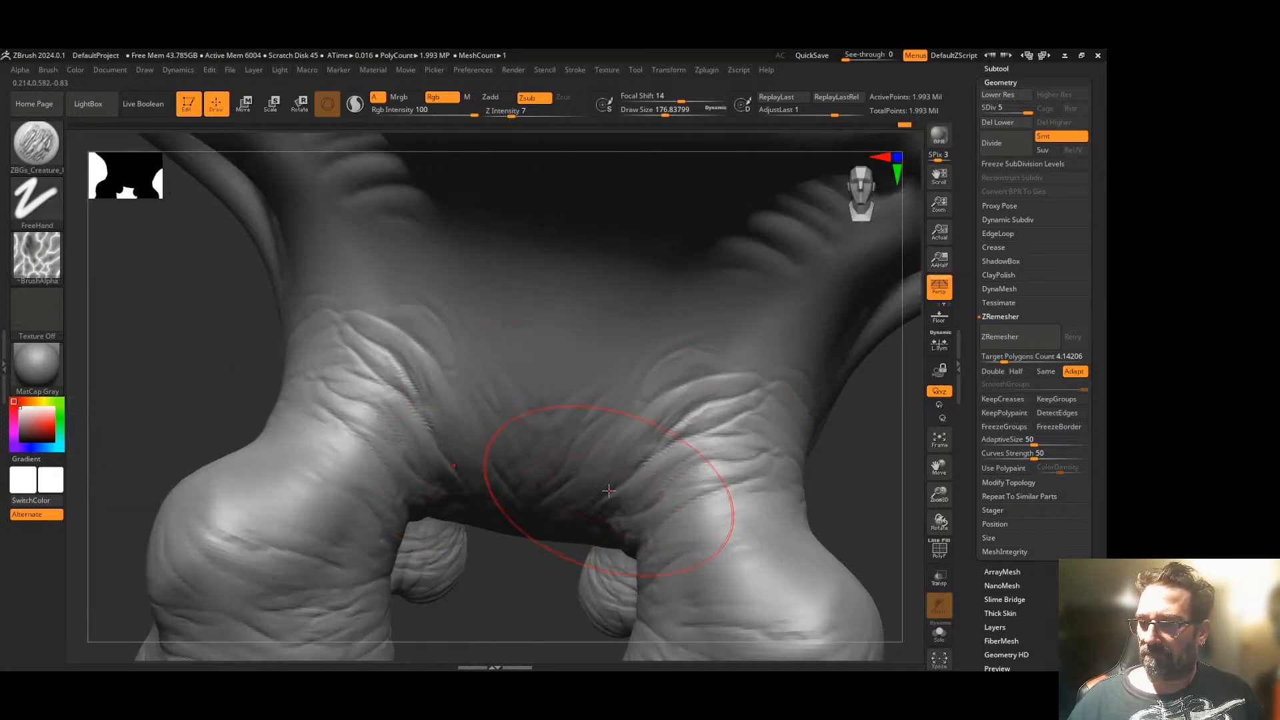
drag(584, 476, 686, 320)
drag(676, 400, 741, 363)
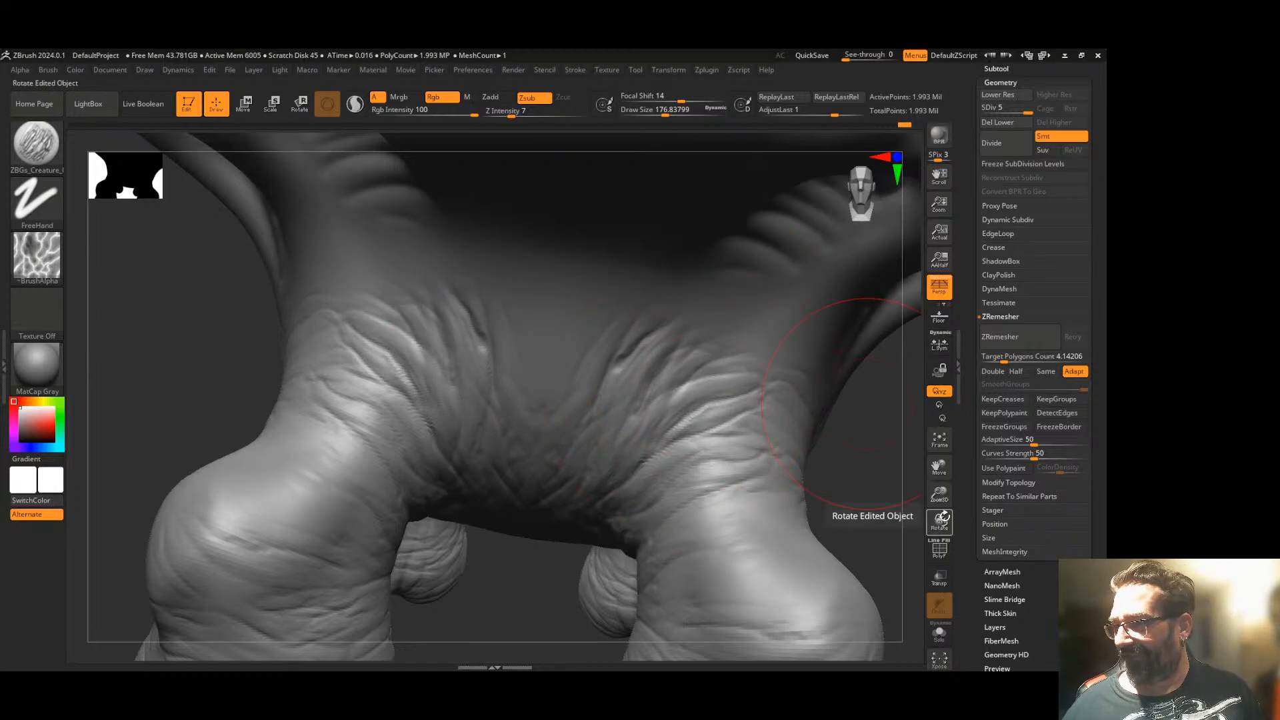
click(940, 439)
drag(766, 477, 723, 477)
drag(683, 569, 554, 547)
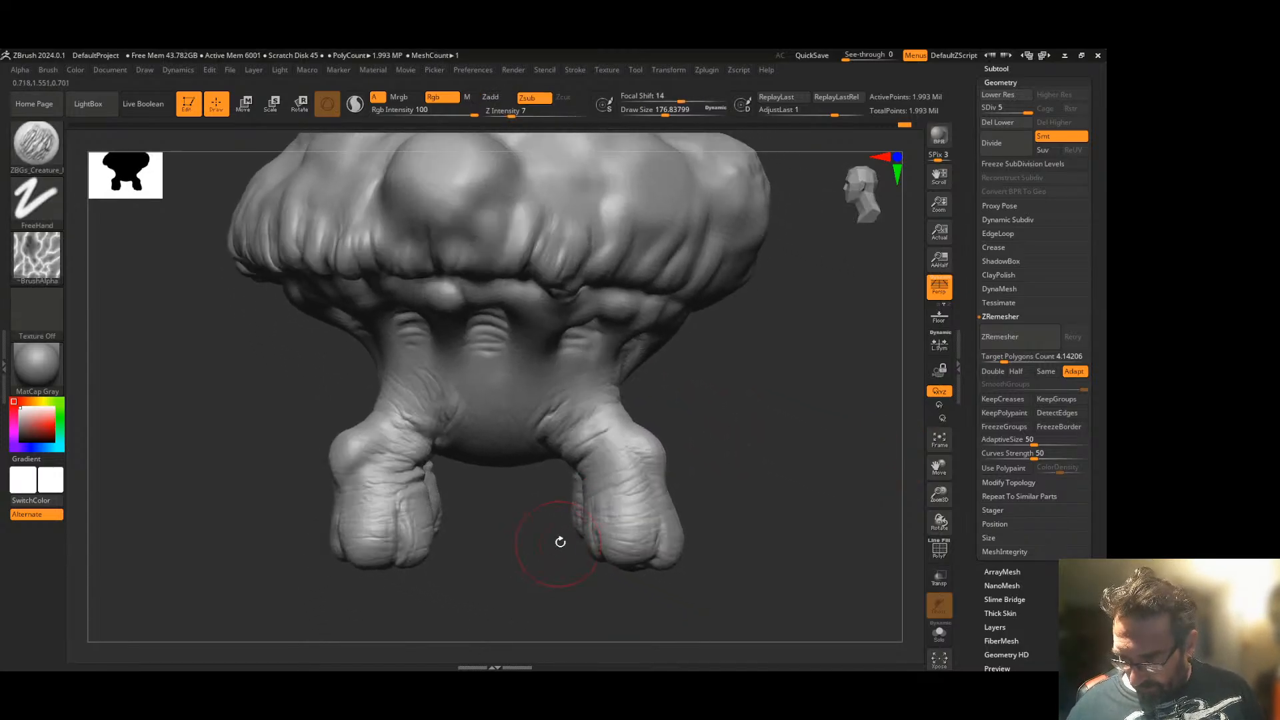
- Brush fine skin wrinkles over the smooth belly and the stem base between the legs
mouse_move(727, 511)
mouse_down()
mouse_move(726, 486)
mouse_move(740, 492)
mouse_move(730, 452)
mouse_move(750, 524)
mouse_up()
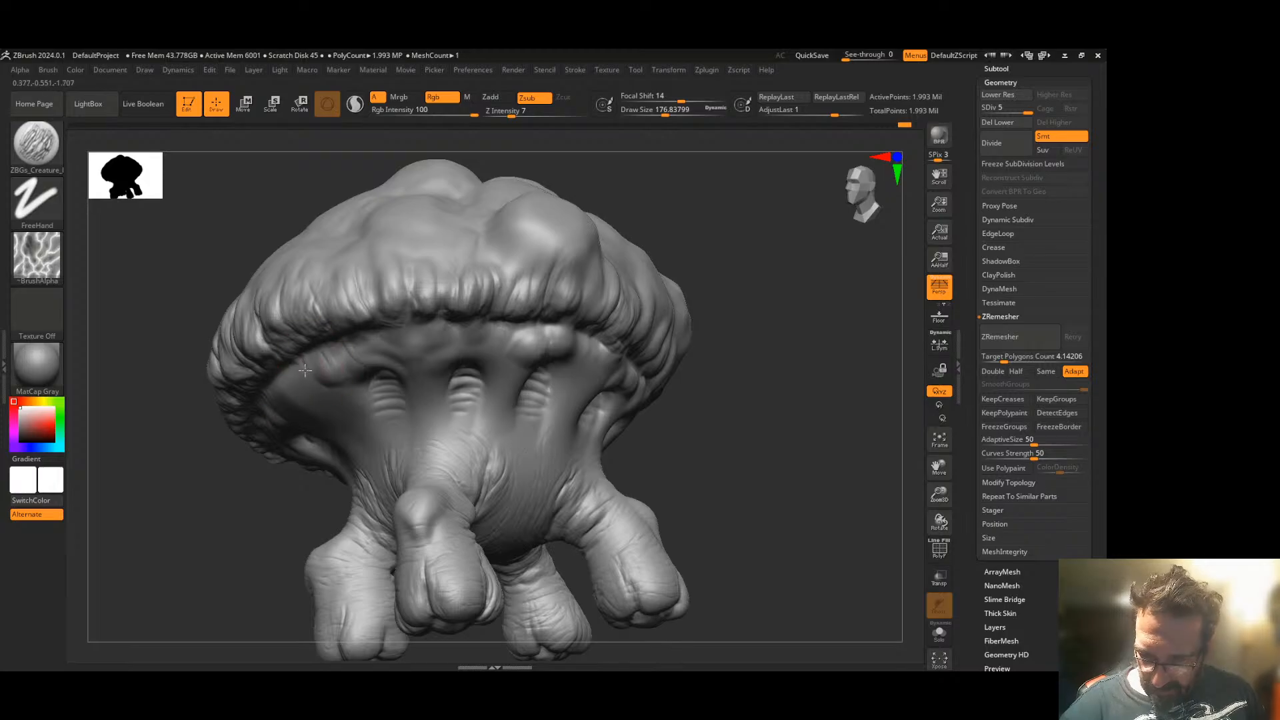
drag(748, 393, 634, 359)
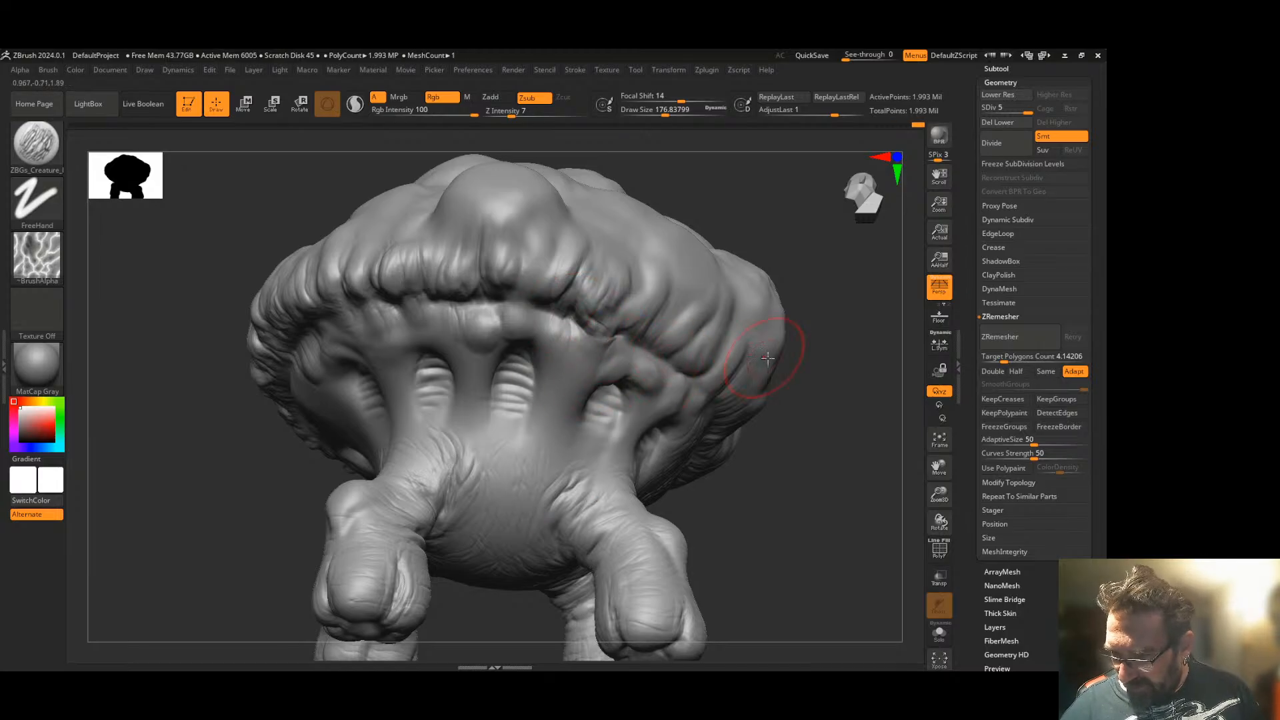
drag(755, 356, 746, 331)
alt+drag(467, 403, 329, 376)
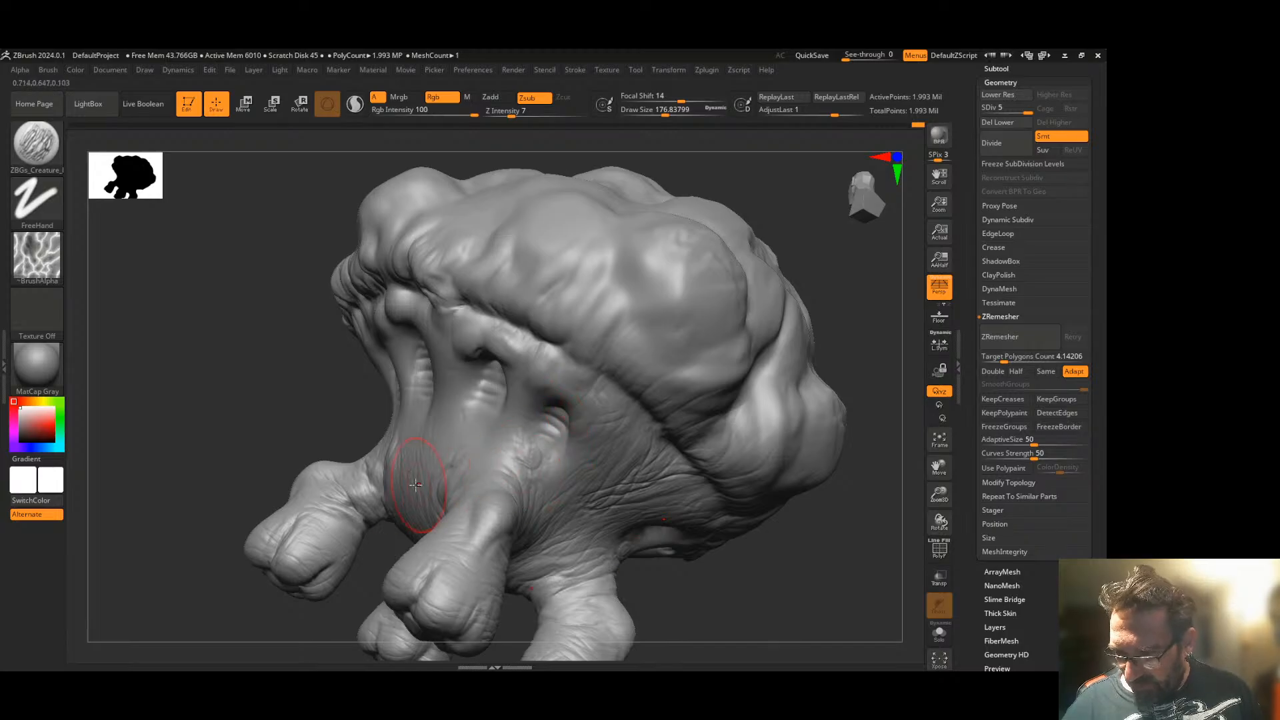
- Extend the skin wrinkles up the stem between the ribbed openings and around the tops of the legs
mouse_move(287, 461)
mouse_down()
mouse_move(274, 414)
mouse_move(387, 434)
mouse_up()
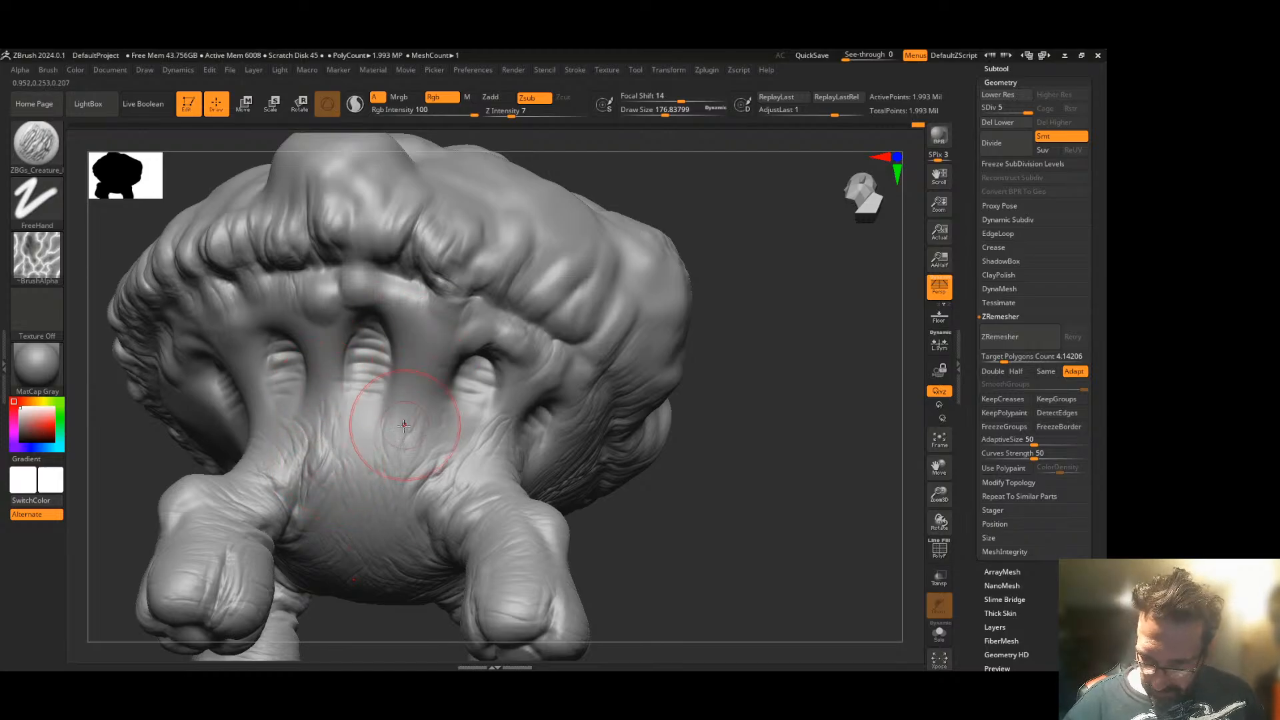
drag(715, 322, 746, 323)
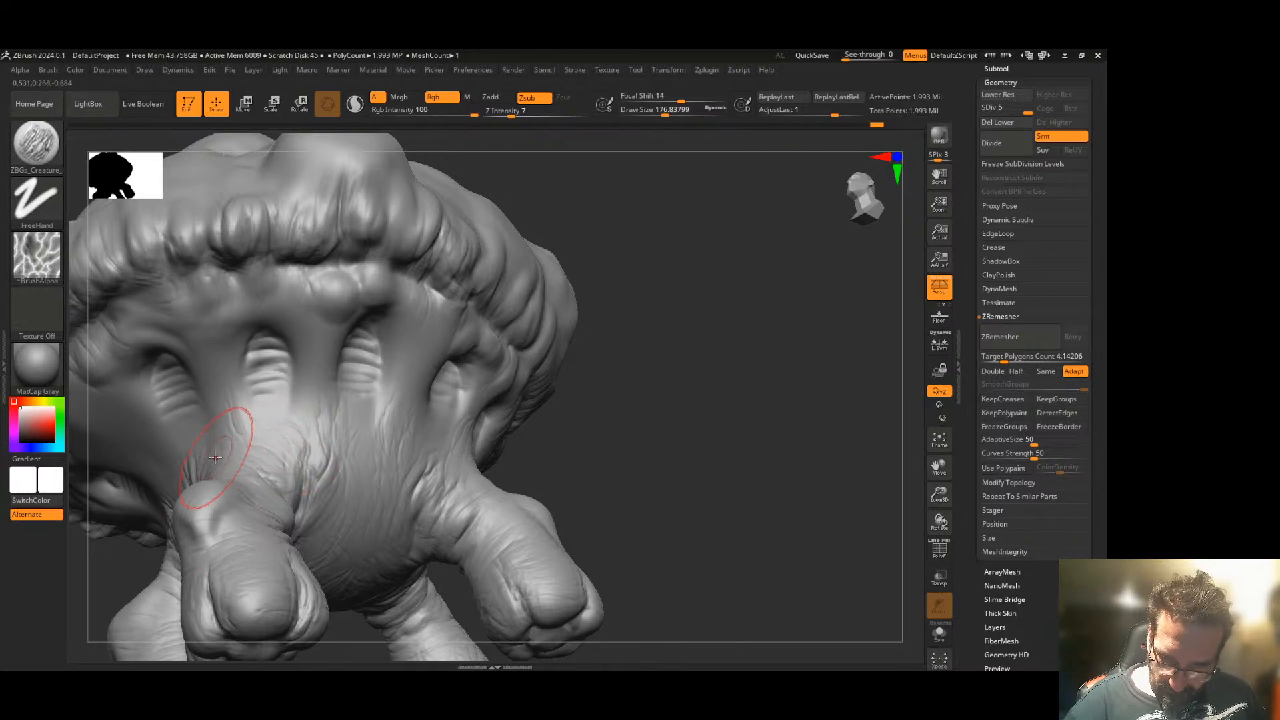
mouse_move(623, 372)
mouse_down()
mouse_move(591, 366)
mouse_move(605, 408)
mouse_up()
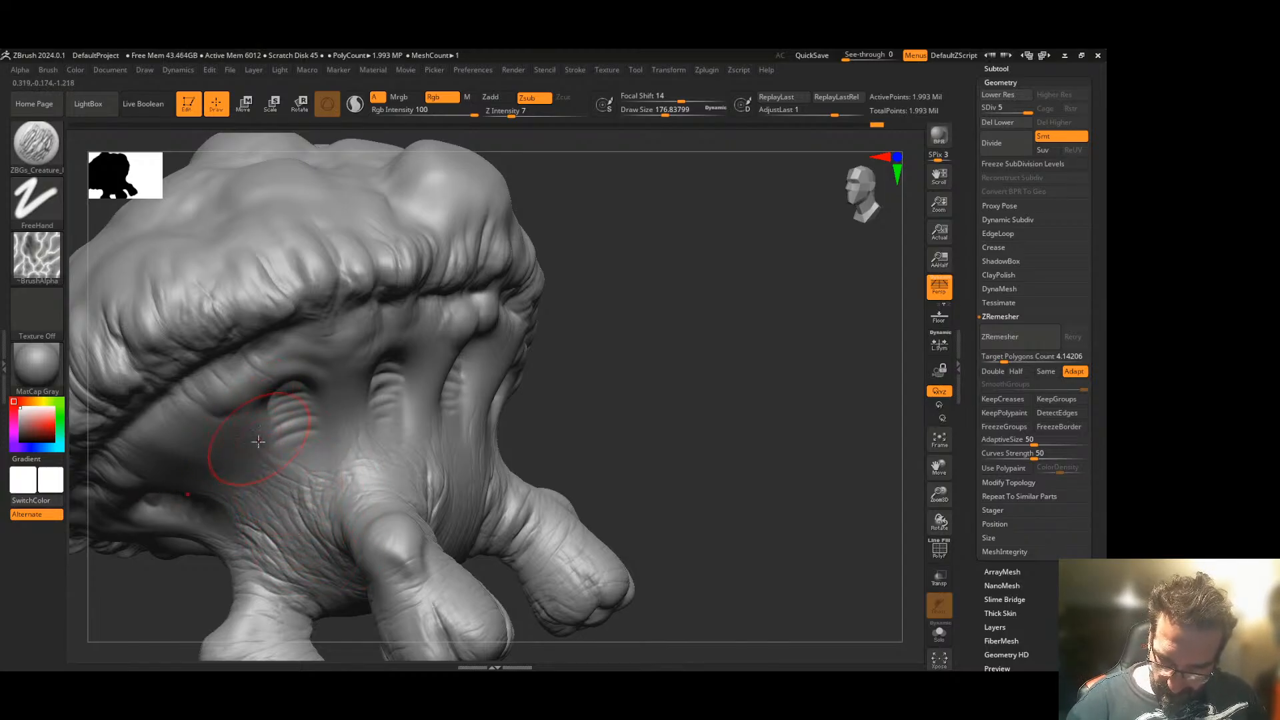
mouse_move(617, 371)
mouse_down()
mouse_move(541, 394)
mouse_move(668, 366)
mouse_move(674, 305)
mouse_up()
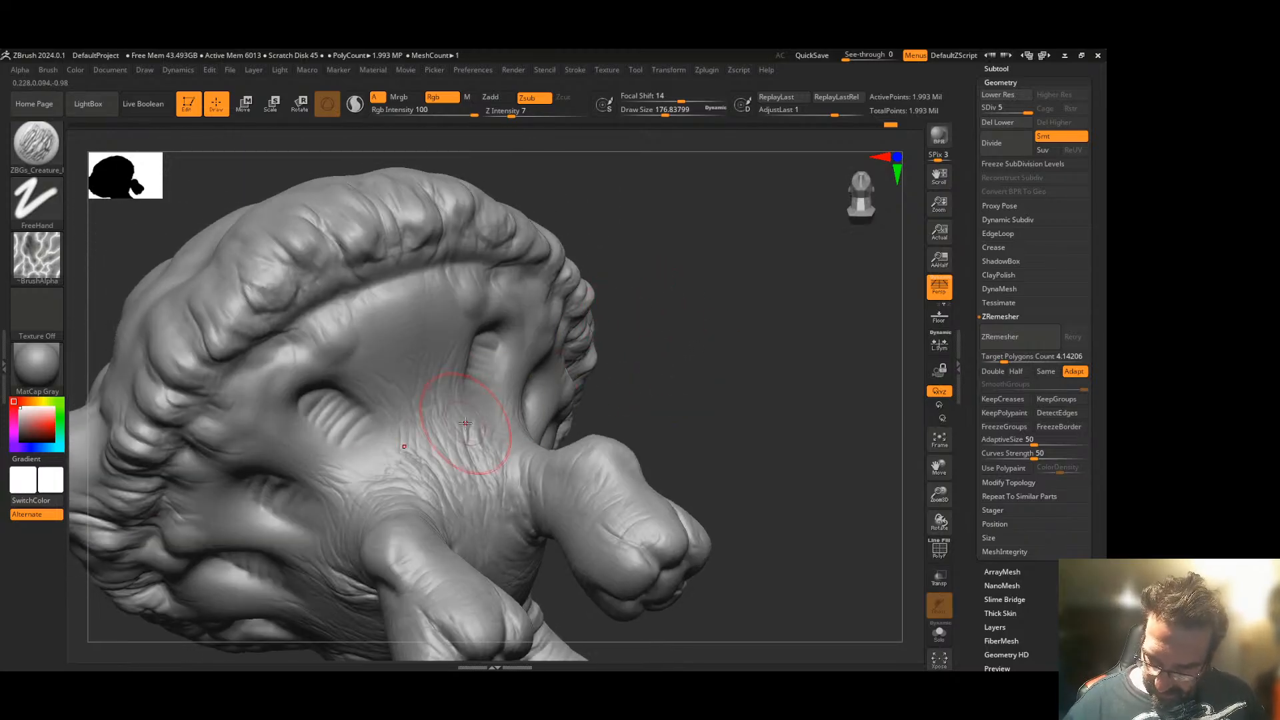
drag(609, 421, 652, 400)
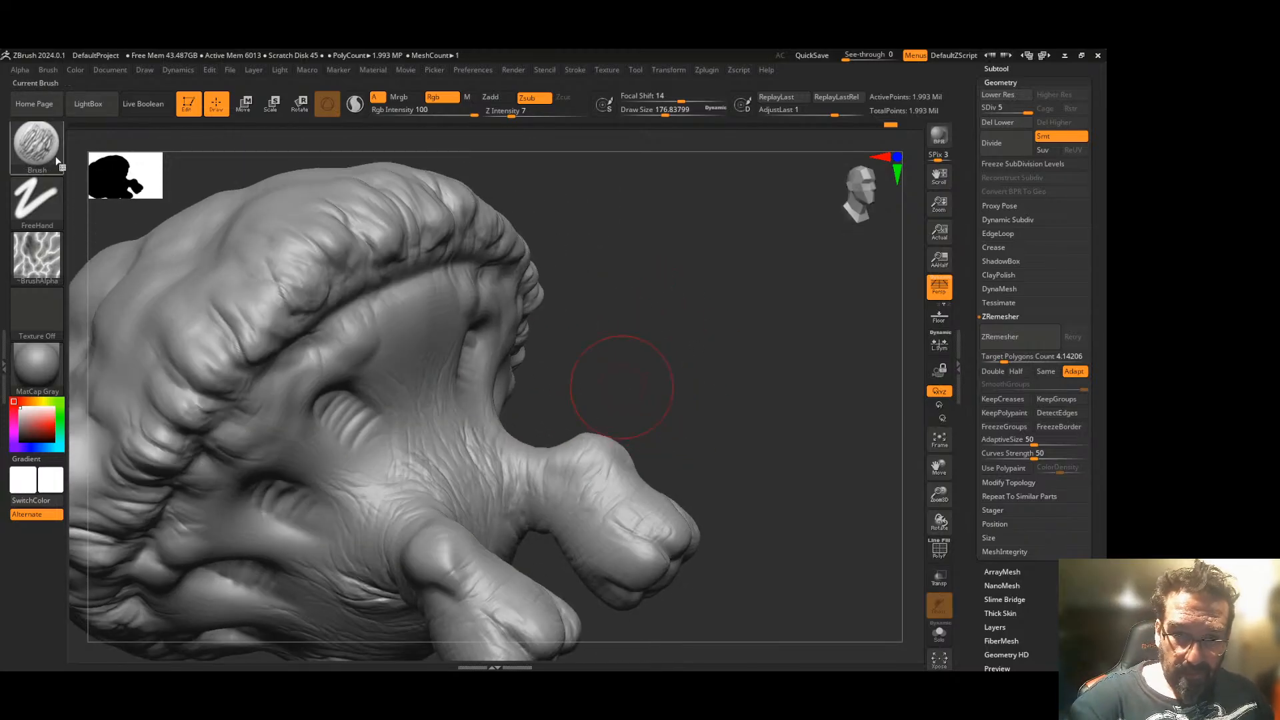
- Switch to the DamStandard brush at a draw size of about 104 and carve the crease under the cap's rim
click(37, 144)
click(225, 148)
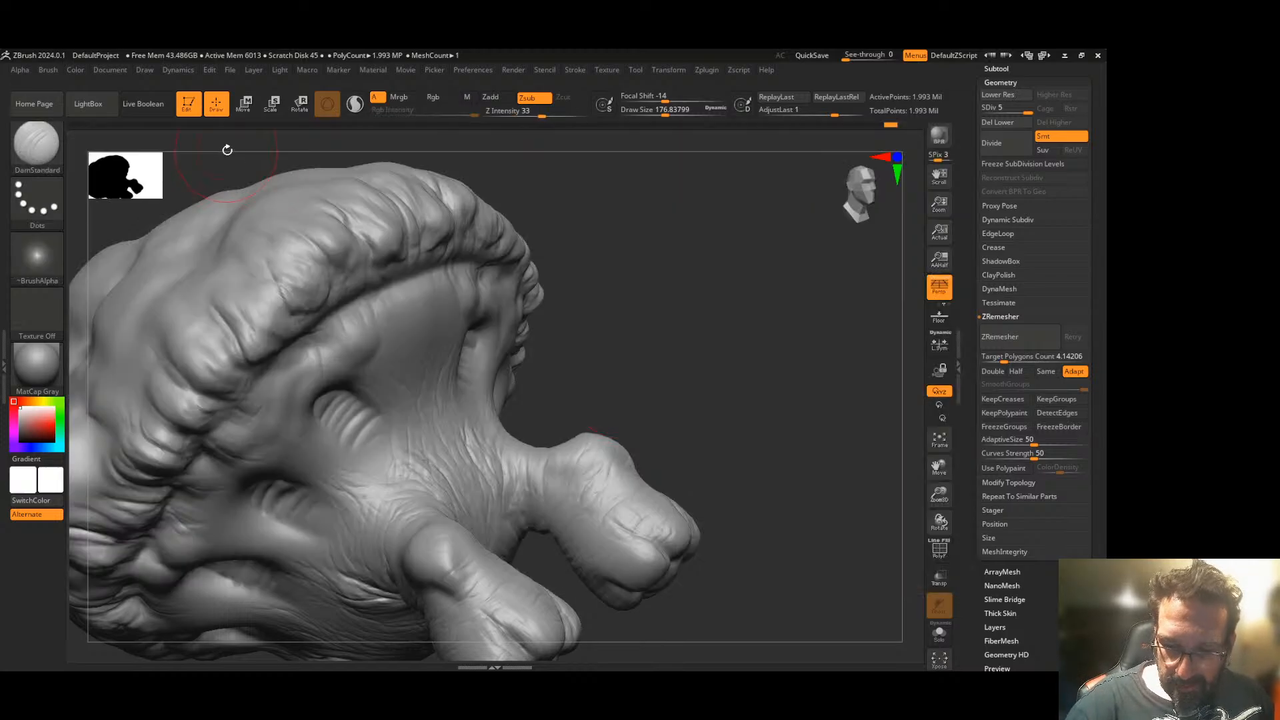
mouse_move(626, 303)
mouse_down()
mouse_move(708, 340)
mouse_move(698, 323)
mouse_move(743, 260)
mouse_up()
drag(687, 117, 658, 110)
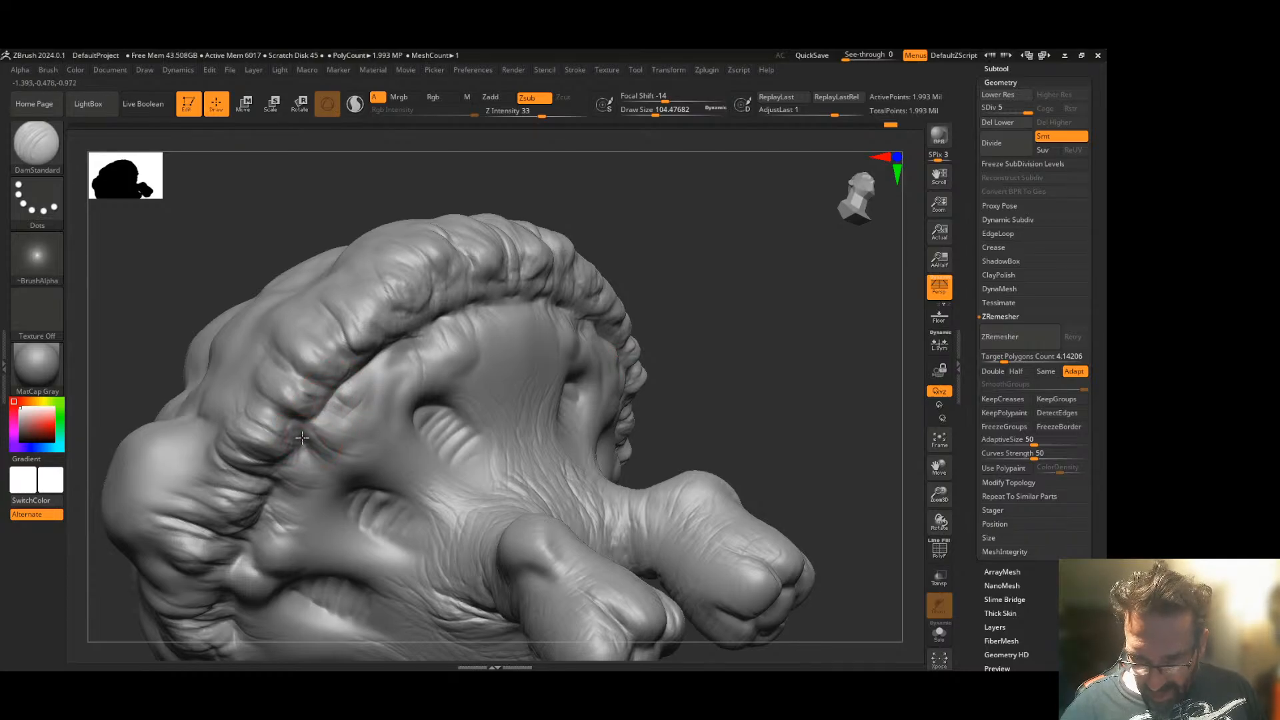
mouse_move(634, 354)
mouse_down()
mouse_move(694, 326)
mouse_move(698, 266)
mouse_move(673, 280)
mouse_up()
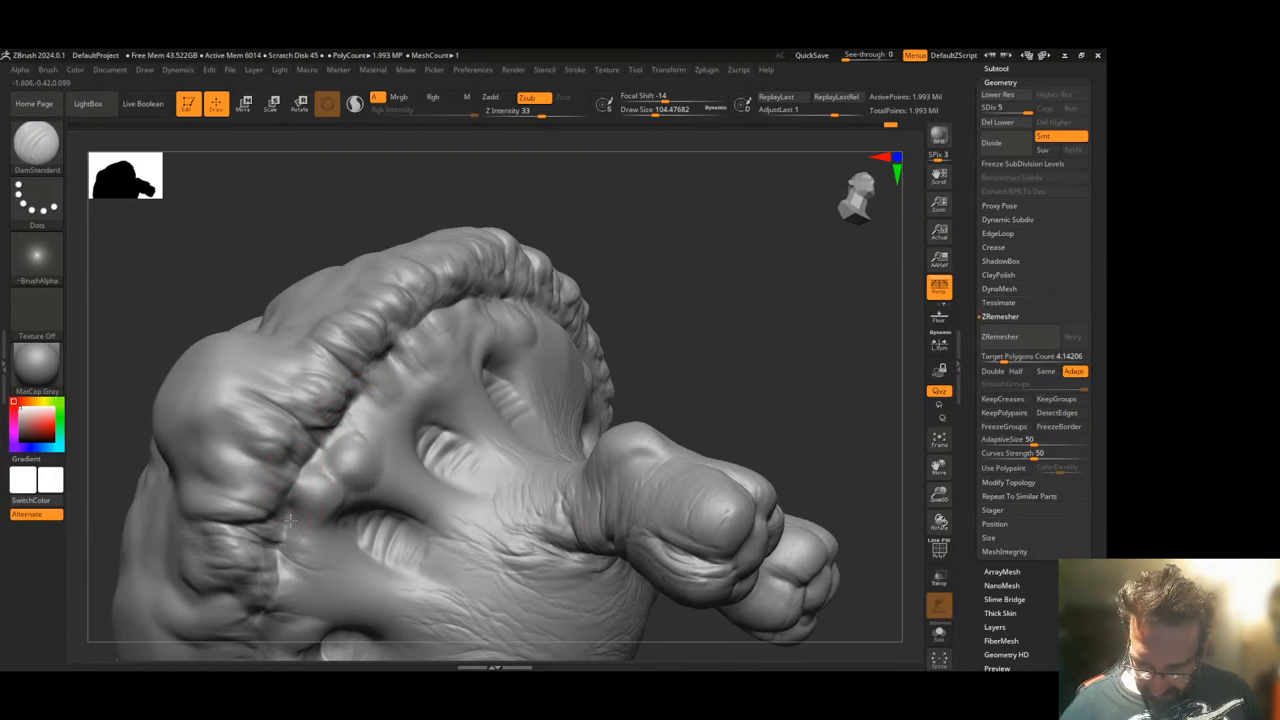
alt+drag(672, 312, 733, 191)
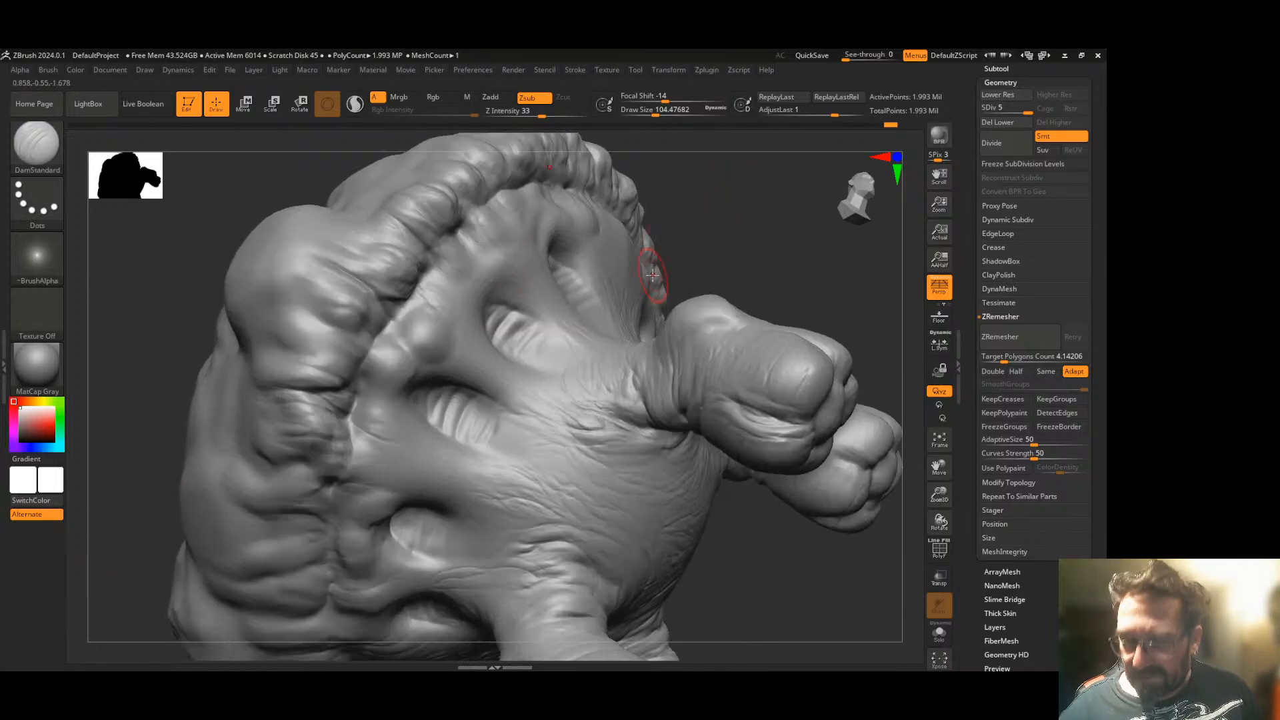
- Carve a sharp crease around the upper edge and side of a ribbed opening on the stem
drag(742, 519, 686, 466)
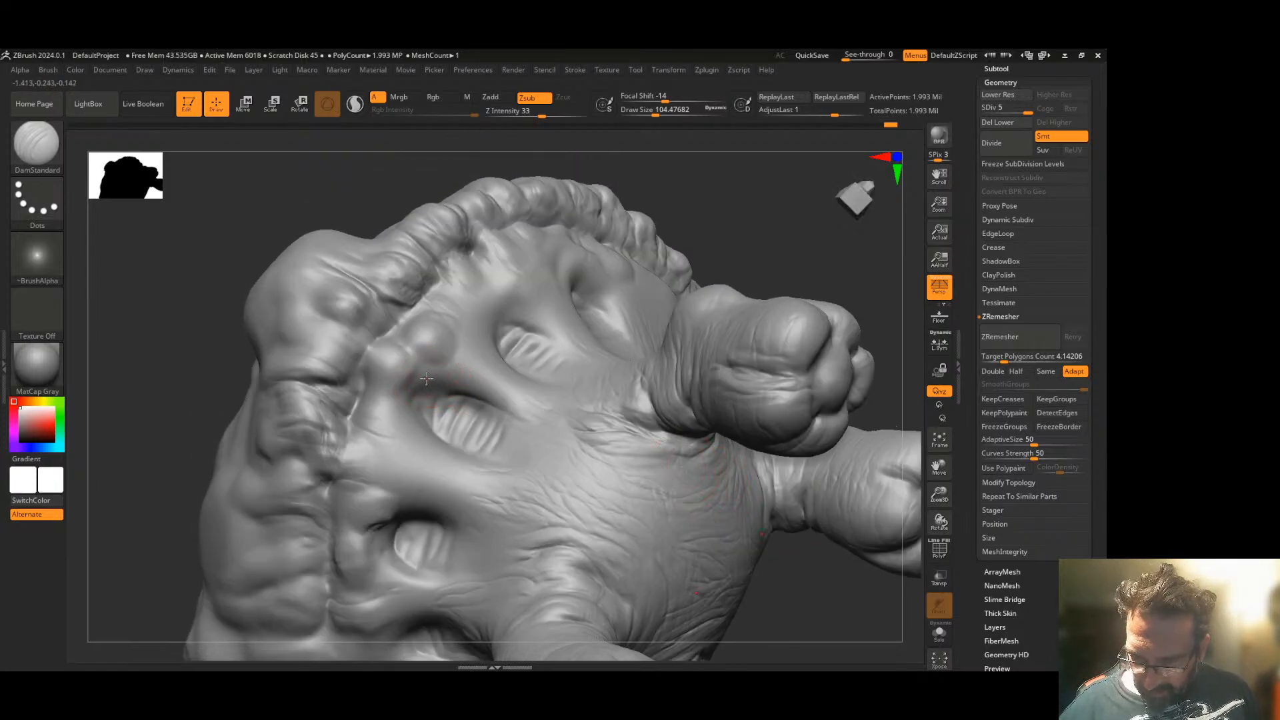
mouse_move(448, 382)
mouse_down()
mouse_move(507, 406)
mouse_move(432, 380)
mouse_up()
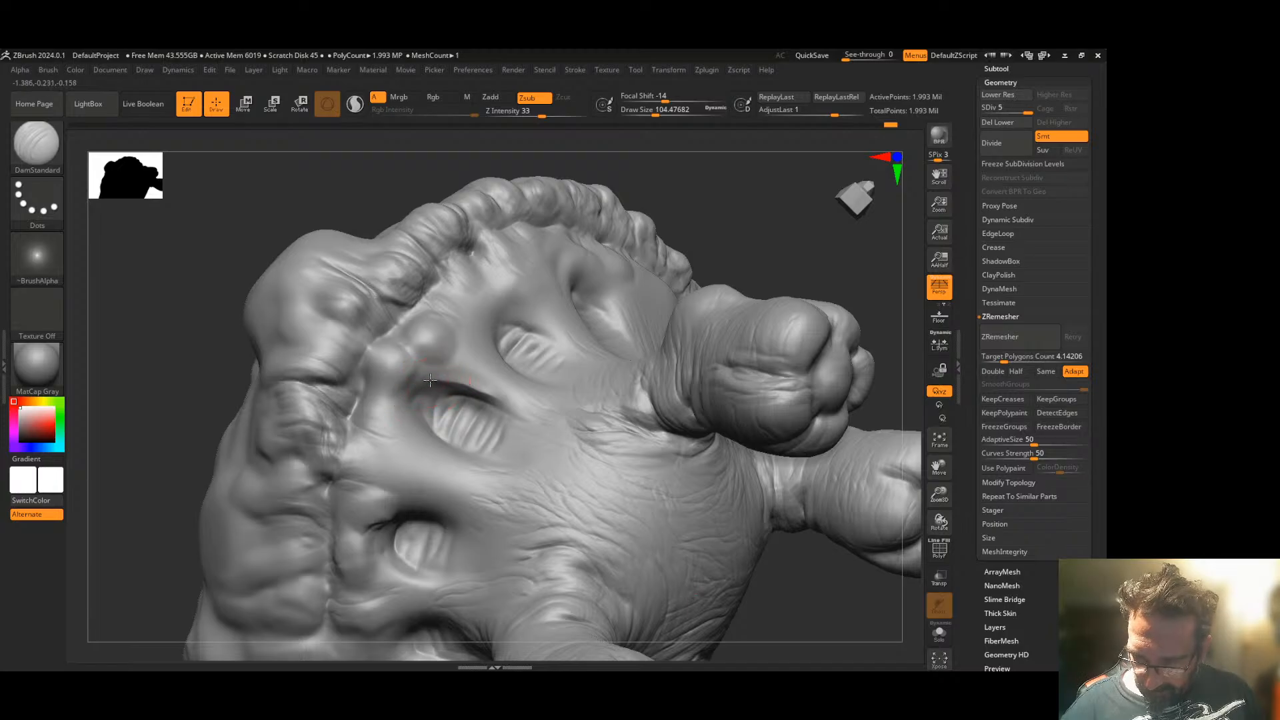
drag(421, 428, 428, 436)
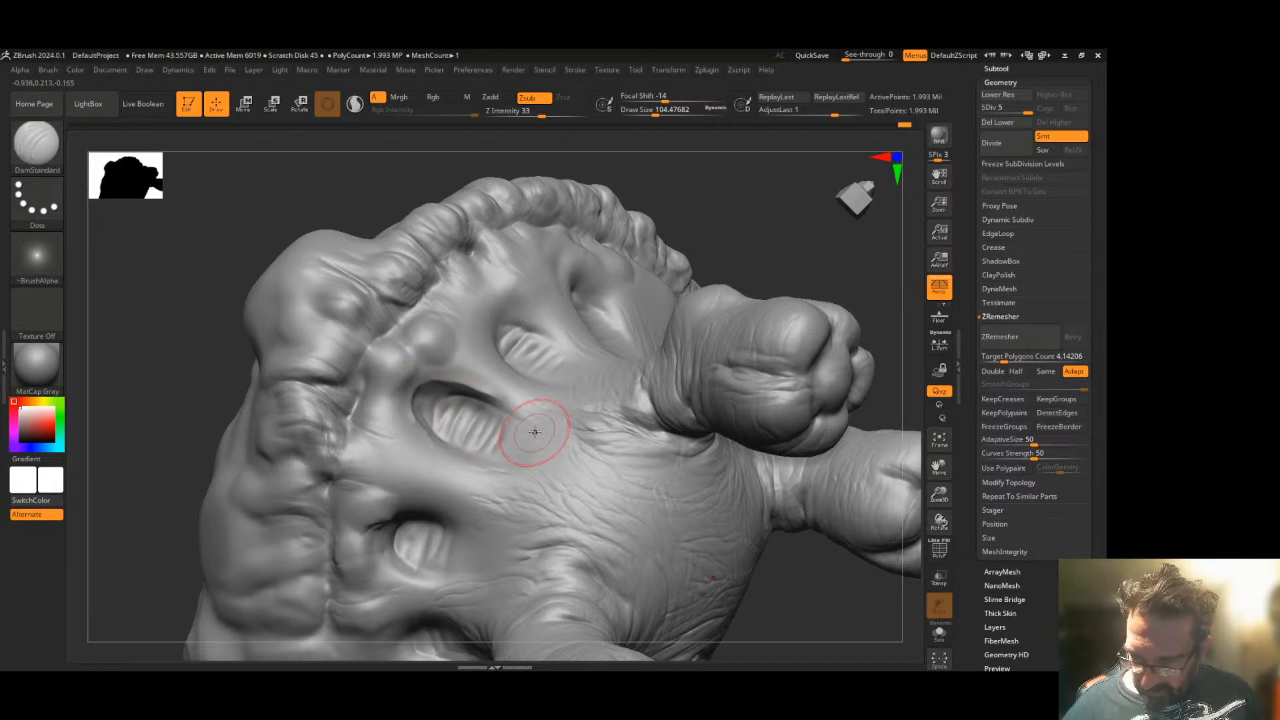
- Outline the neighbouring ribbed opening with a sharp crease and rework the ridges inside it
mouse_move(507, 302)
mouse_down()
mouse_move(552, 328)
mouse_move(501, 333)
mouse_move(512, 364)
mouse_up()
drag(787, 240, 678, 271)
key(shift)
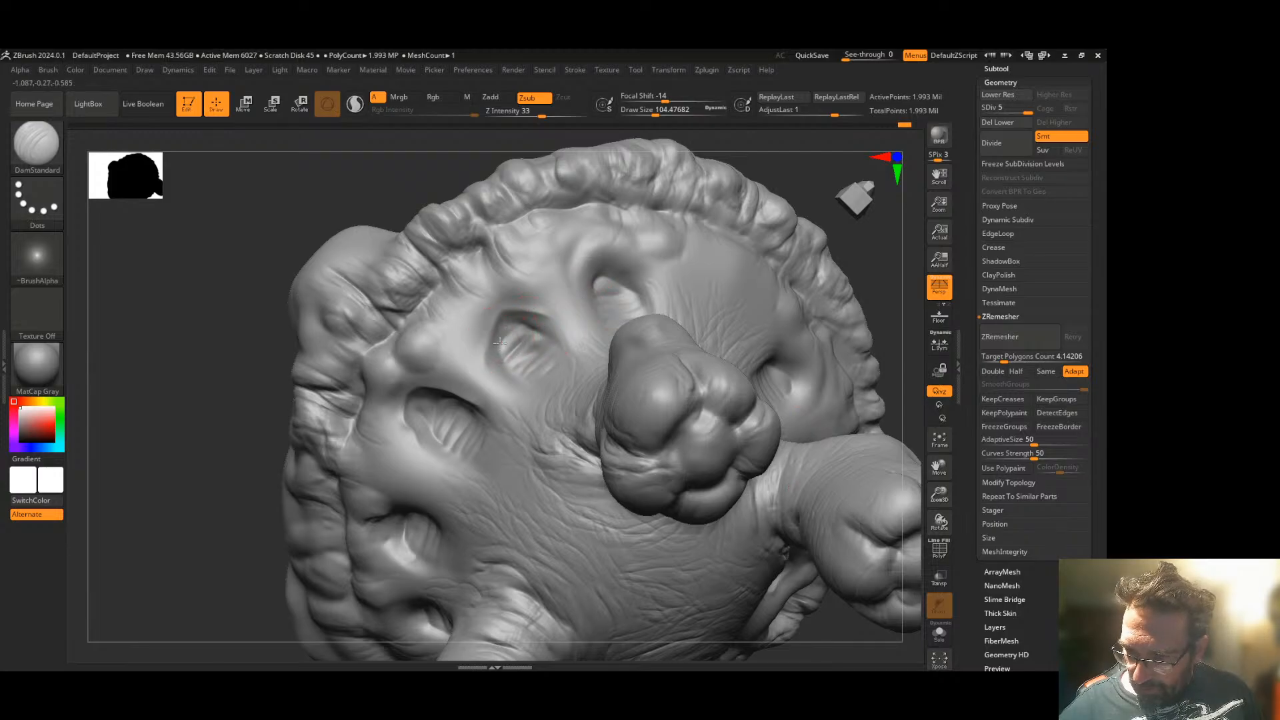
drag(526, 339, 501, 359)
drag(523, 355, 504, 370)
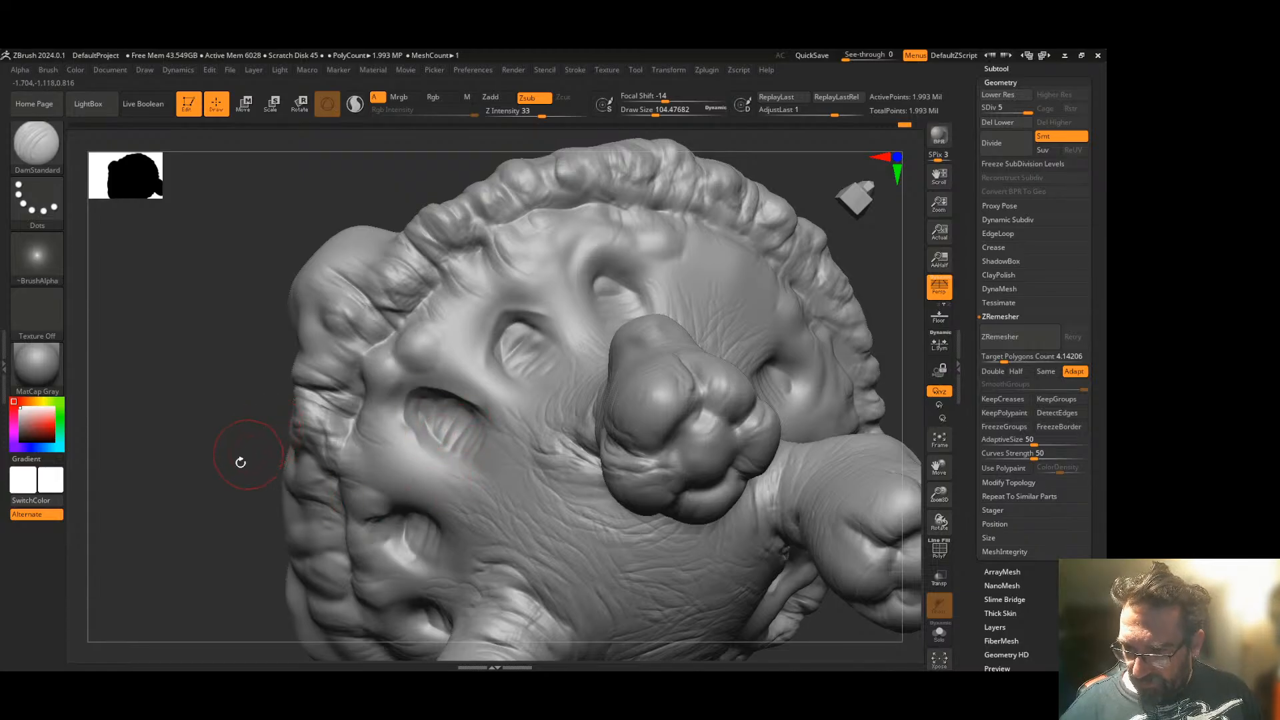
- Carve a deeper upper lip and side edge into the ribbed opening directly above the leg
drag(248, 454, 243, 500)
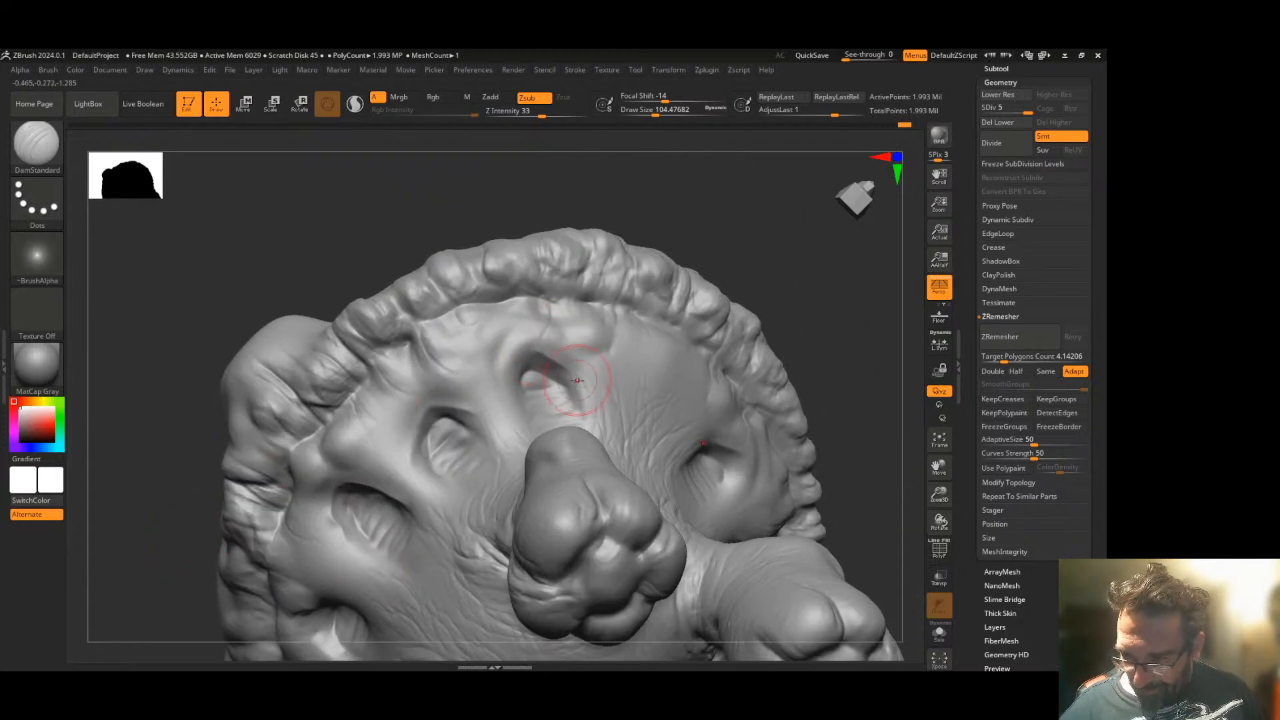
drag(524, 356, 520, 393)
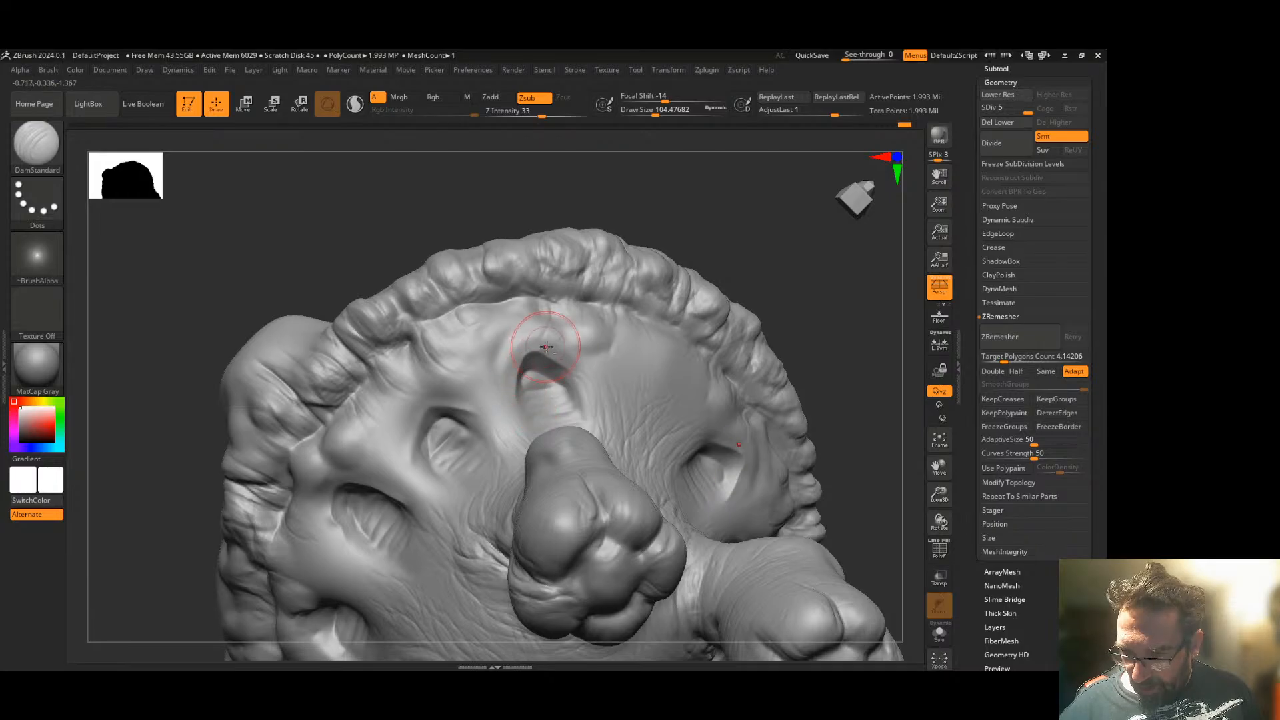
drag(552, 212, 589, 218)
- Carve sharp rims around the next two ribbed openings along the stem, smoothing inside the last one
mouse_move(726, 378)
mouse_down()
mouse_move(782, 176)
mouse_move(731, 197)
mouse_up()
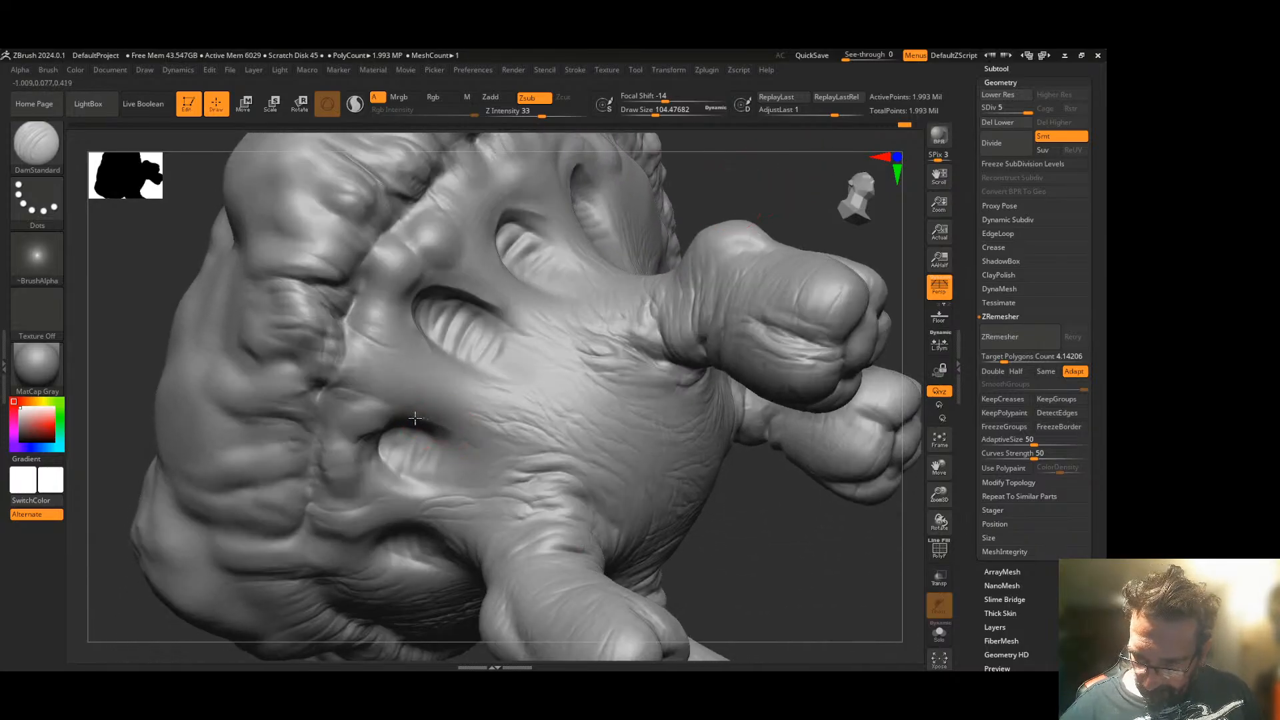
drag(376, 425, 365, 455)
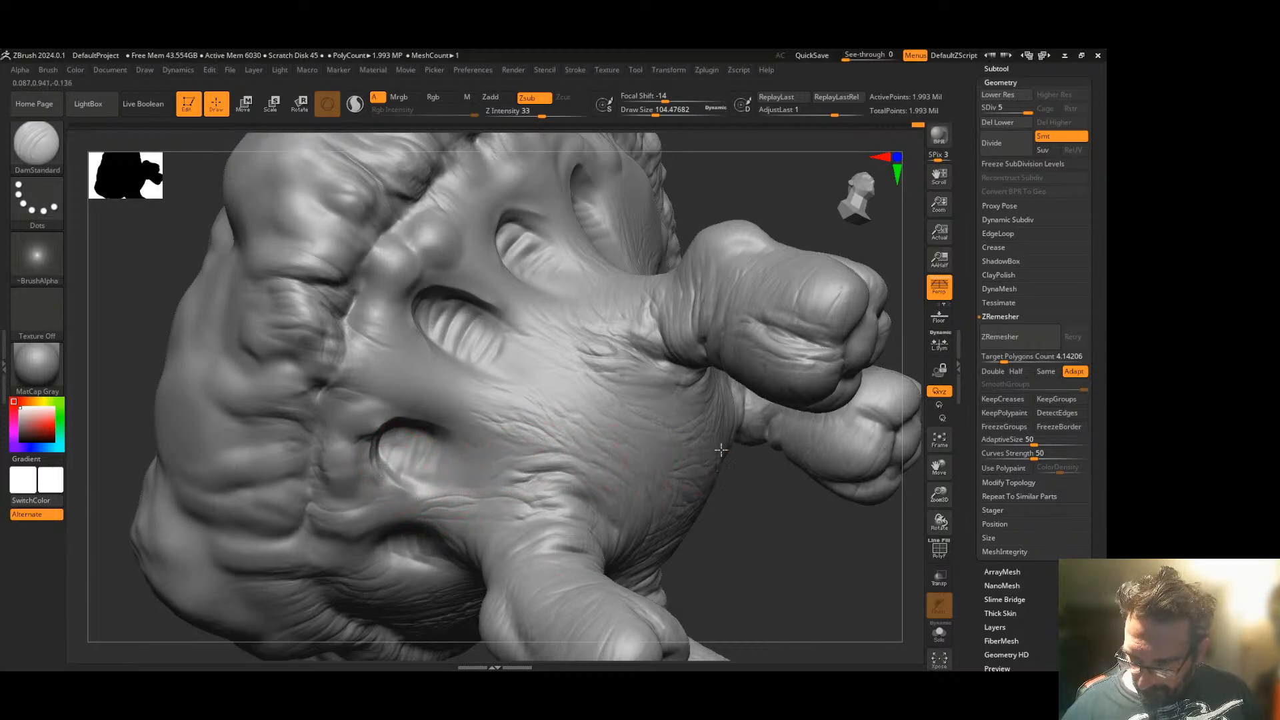
right_drag(745, 494, 651, 434)
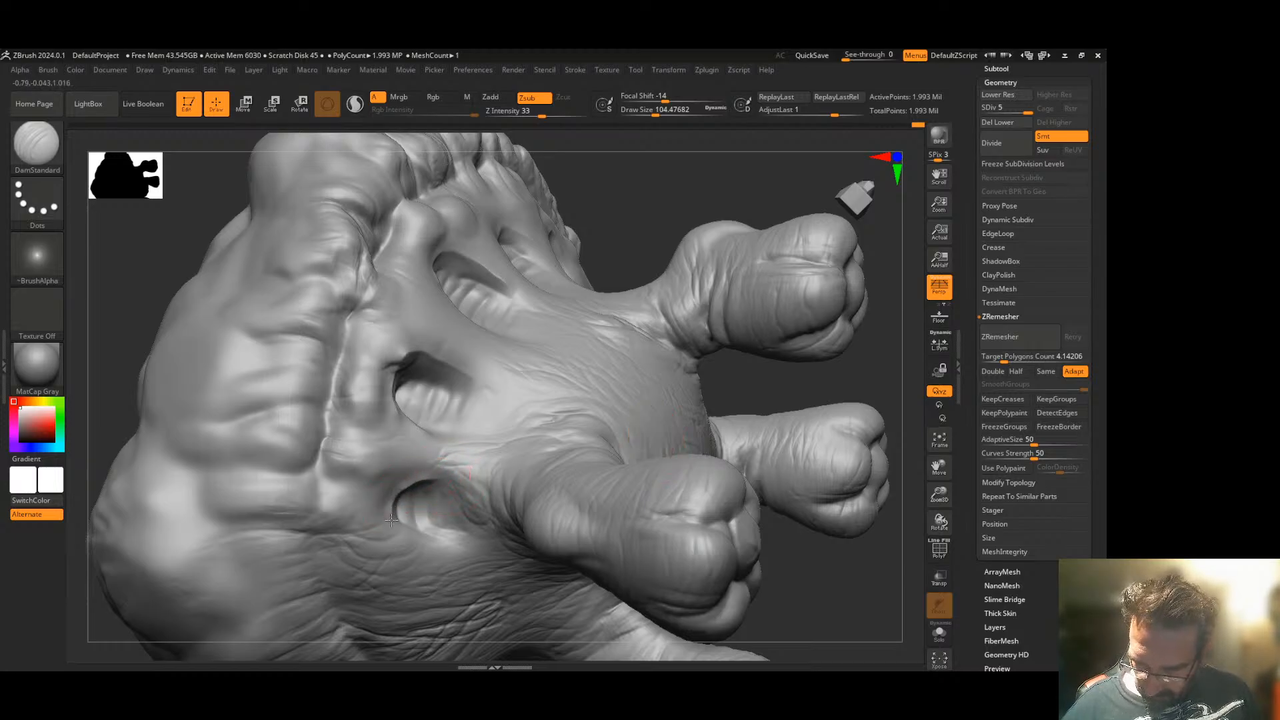
shift+drag(434, 513, 424, 497)
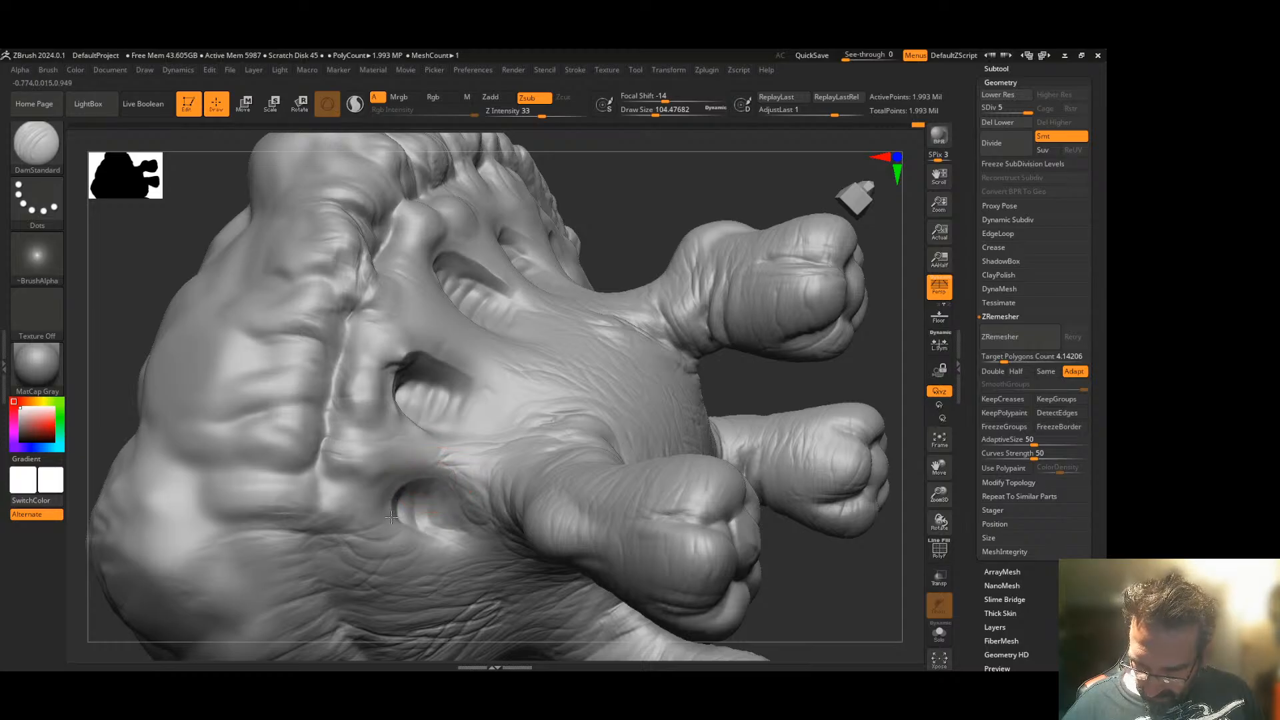
- Frame the whole creature and undo the last crease stroke
mouse_move(533, 530)
right_down()
mouse_move(757, 371)
mouse_move(729, 366)
right_up()
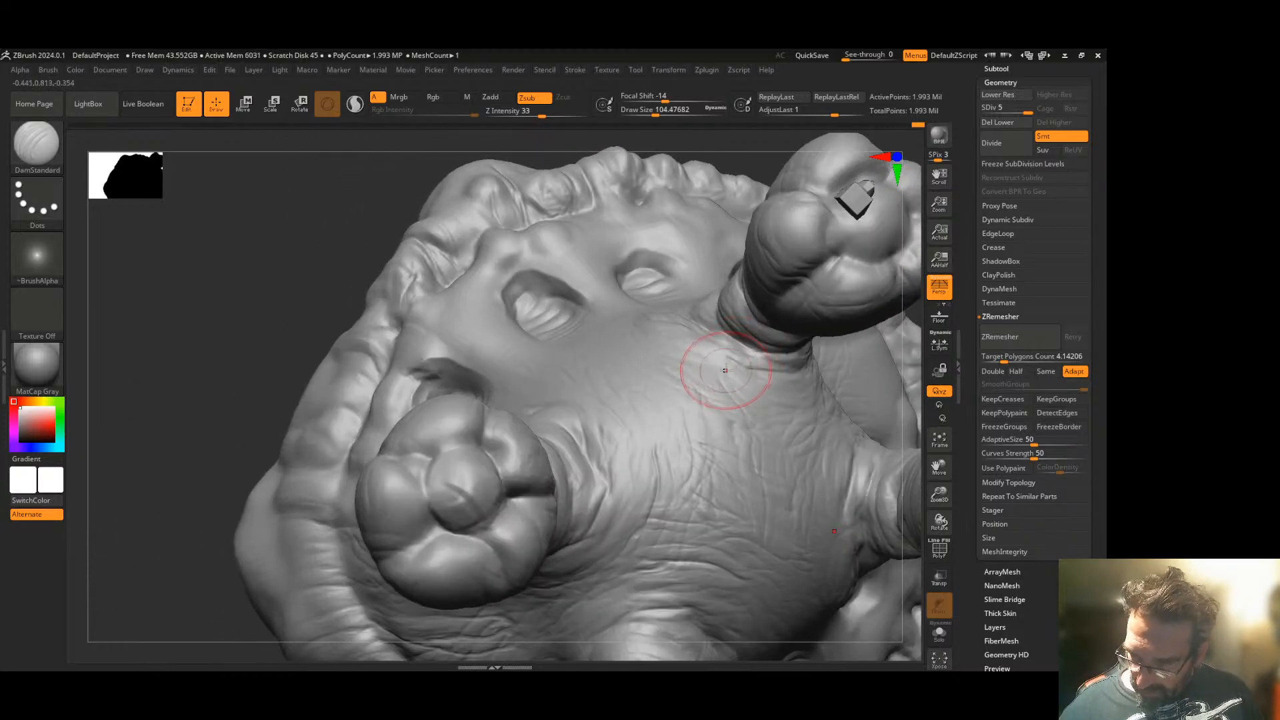
mouse_move(581, 366)
right_down()
mouse_move(342, 272)
mouse_move(404, 260)
right_up()
mouse_move(742, 186)
right_down()
mouse_move(723, 278)
mouse_move(738, 294)
mouse_move(771, 242)
mouse_move(800, 302)
mouse_move(763, 325)
mouse_move(711, 329)
mouse_move(726, 300)
right_up()
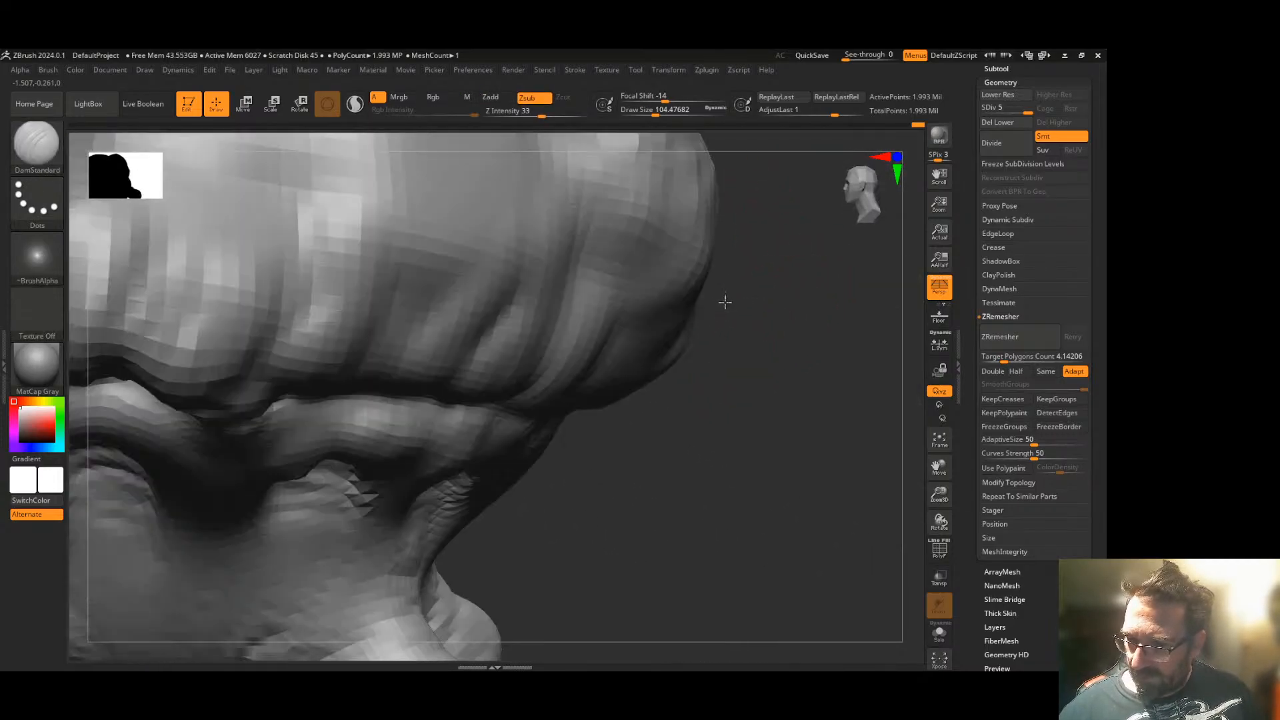
mouse_move(748, 433)
right_down()
mouse_move(767, 403)
mouse_move(771, 429)
mouse_move(706, 437)
mouse_move(702, 451)
mouse_move(677, 434)
mouse_move(682, 412)
mouse_move(663, 492)
mouse_move(548, 420)
right_up()
click(938, 439)
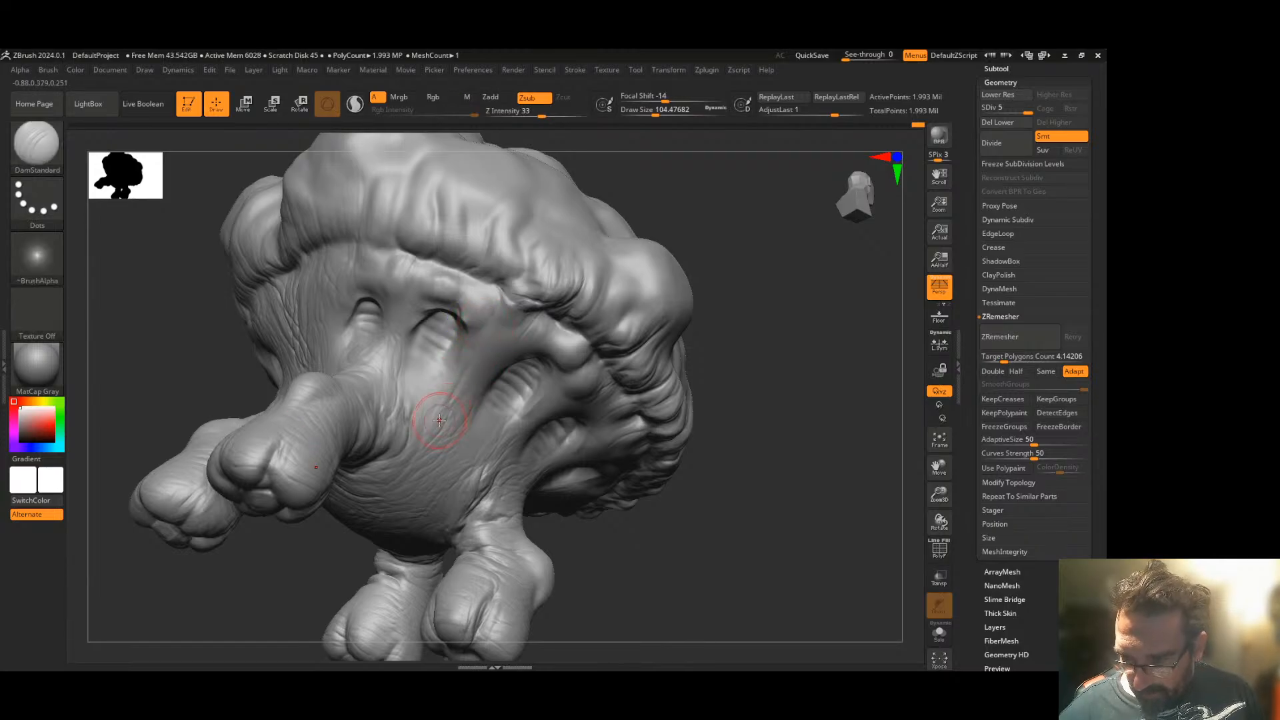
key(ctrl+z)
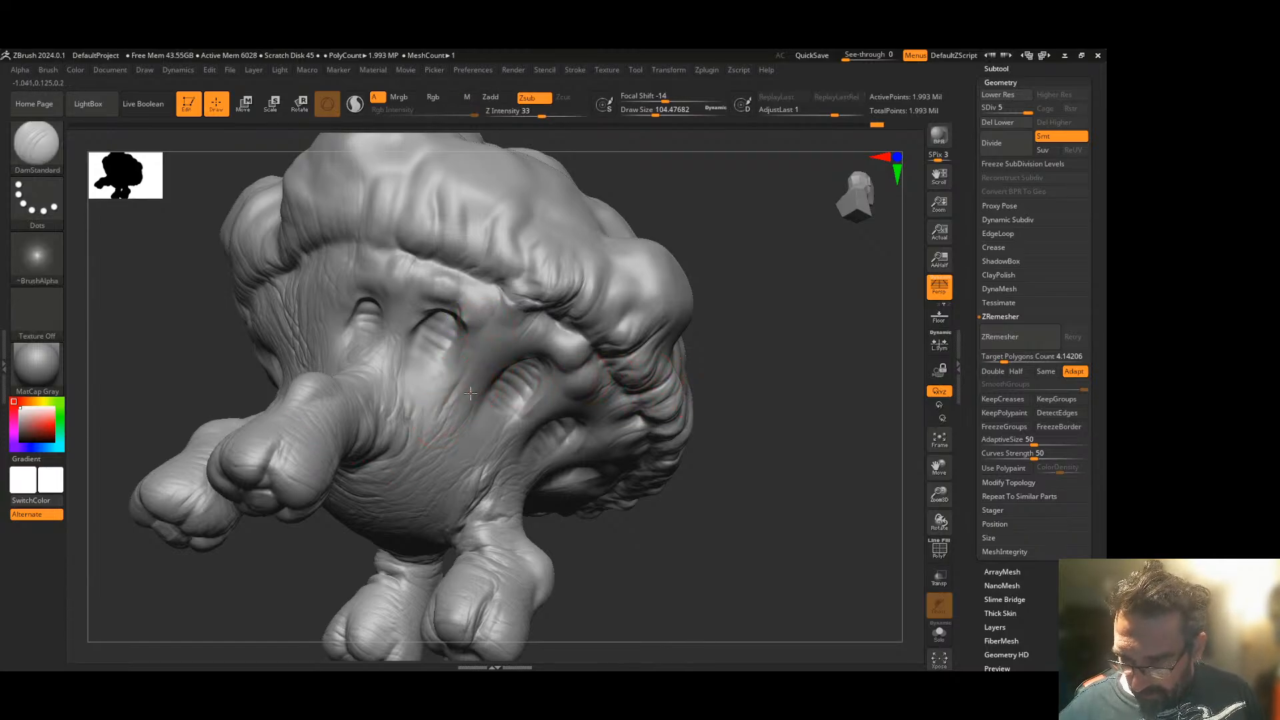
- Sharpen the upper edges of the remaining ribbed openings along the stem with dark creases
drag(690, 496, 611, 439)
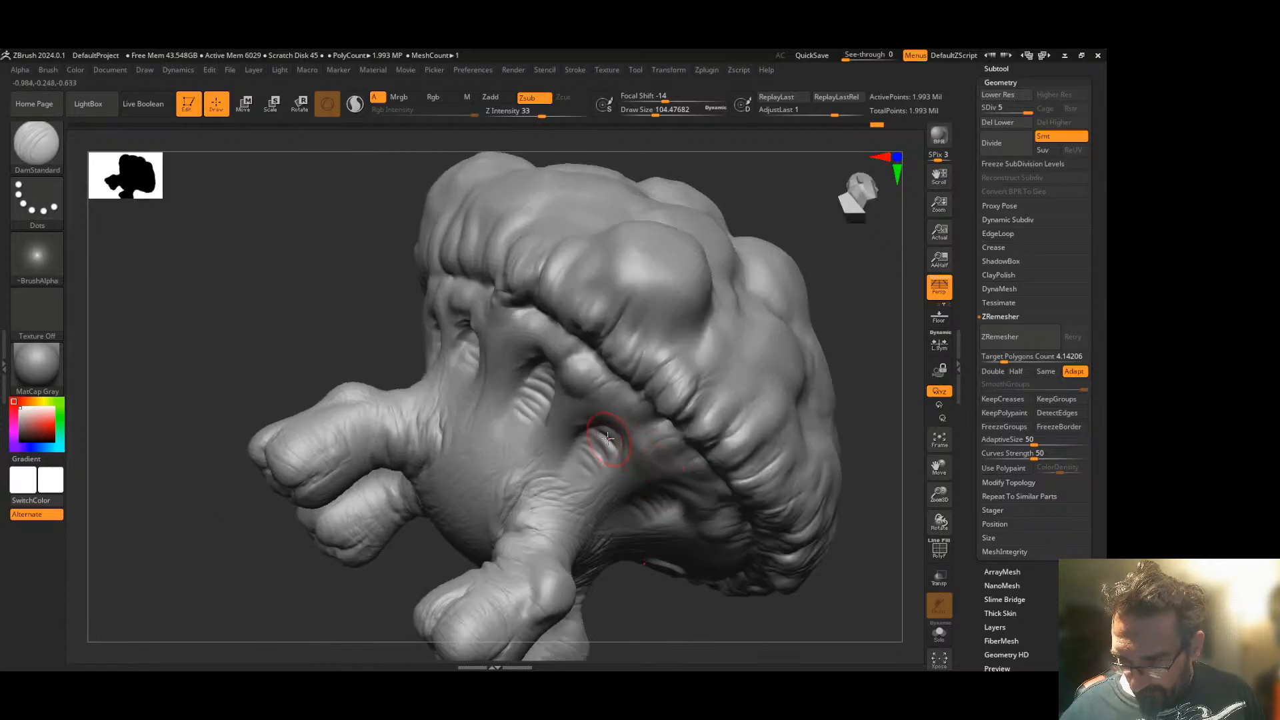
drag(662, 604, 602, 473)
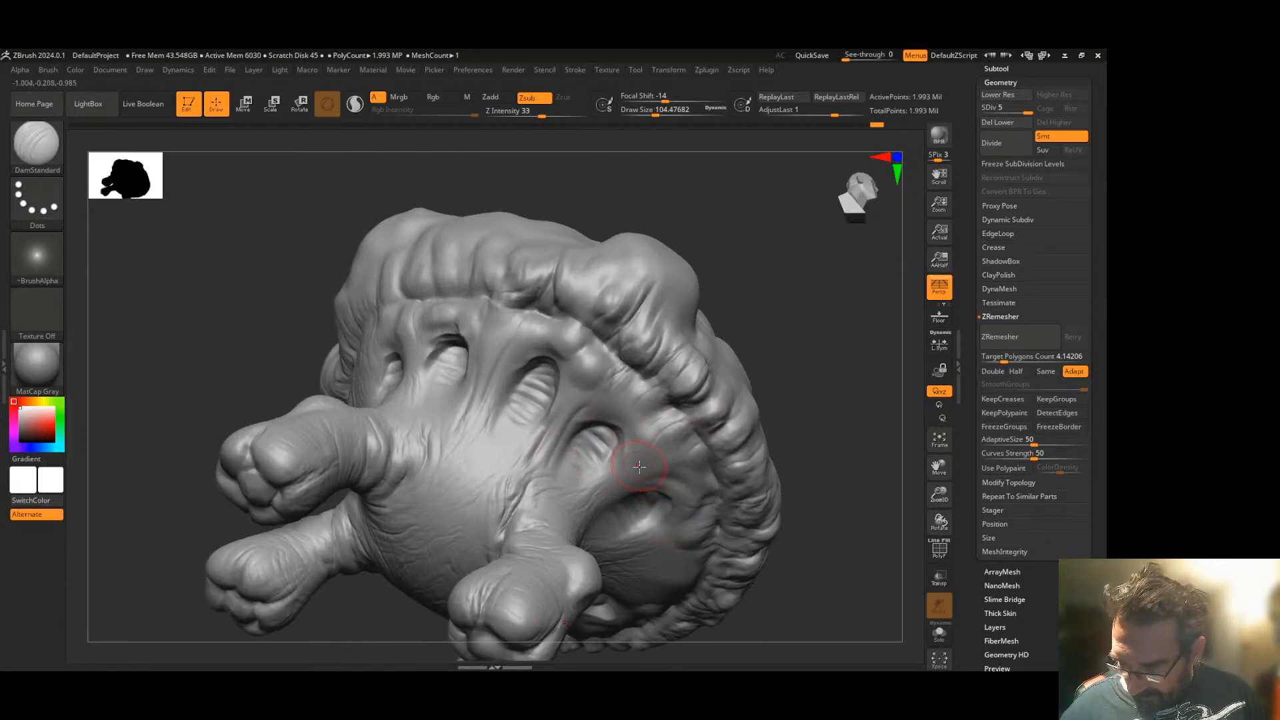
drag(753, 570, 614, 527)
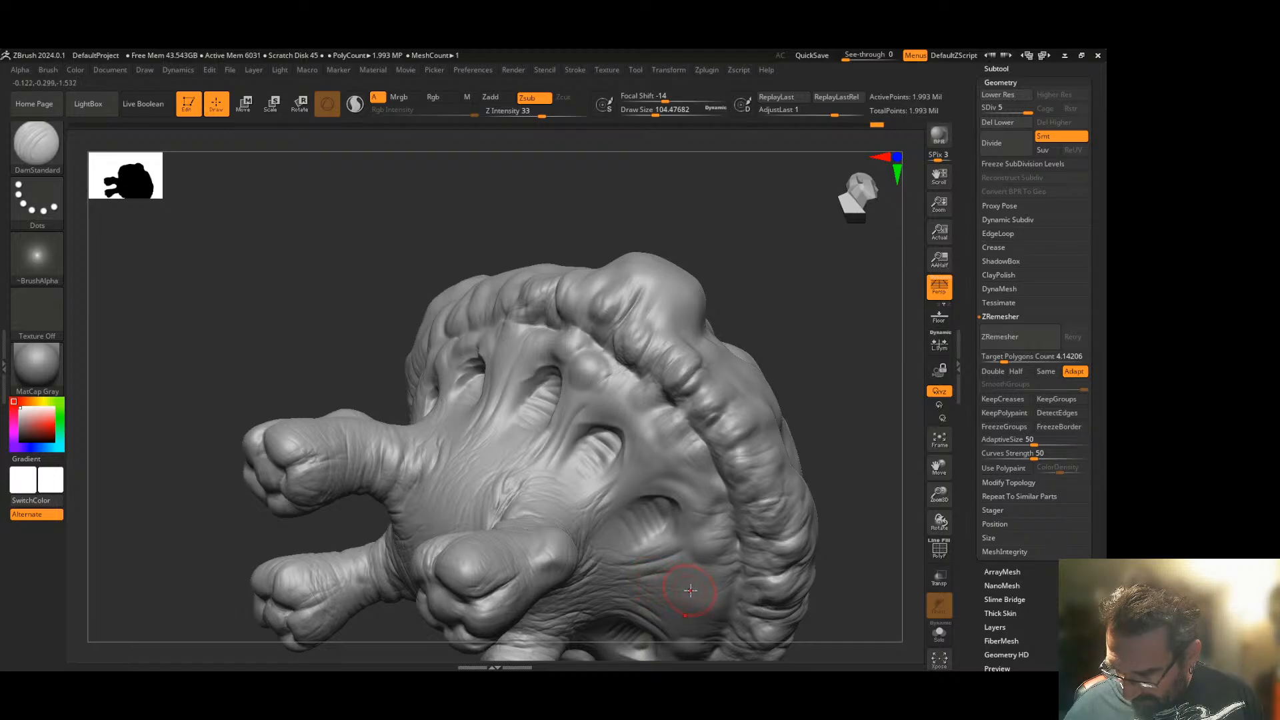
drag(562, 221, 531, 286)
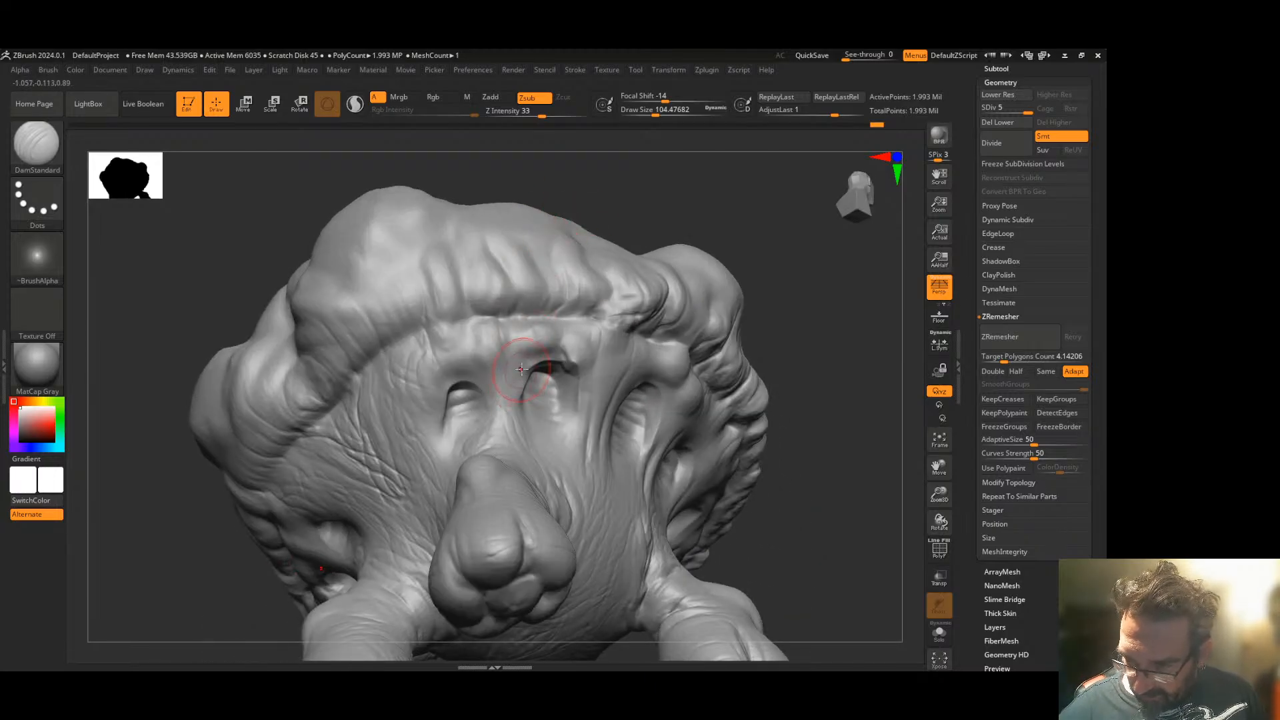
- Carve vertical creases down the stem beside the two openings above the raised leg
drag(491, 364, 504, 429)
drag(423, 383, 428, 459)
mouse_move(423, 387)
mouse_down()
mouse_move(414, 380)
mouse_move(424, 435)
mouse_up()
- Sharpen the crease where the cap rim meets the stem around the creature's front and side with DamStandard
mouse_move(797, 377)
mouse_down()
mouse_move(808, 385)
mouse_move(786, 393)
mouse_up()
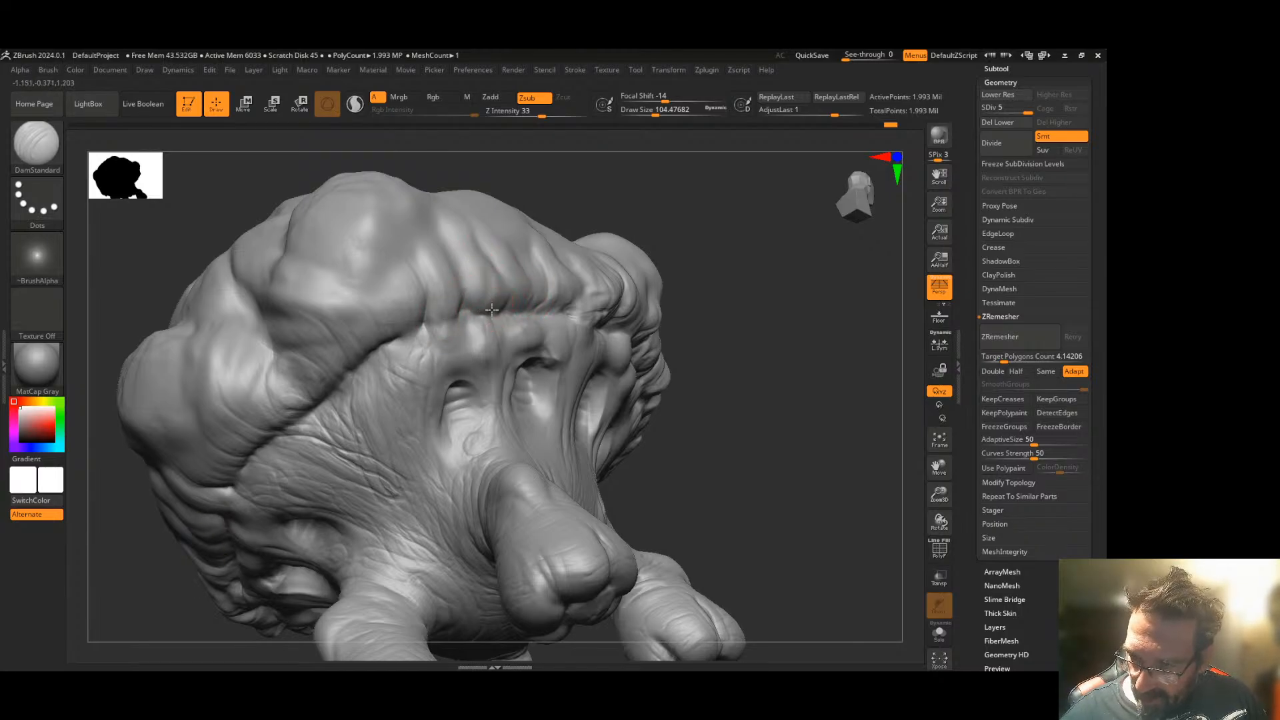
mouse_move(711, 332)
mouse_down()
mouse_move(760, 300)
mouse_move(767, 308)
mouse_move(427, 313)
mouse_move(355, 352)
mouse_move(420, 307)
mouse_up()
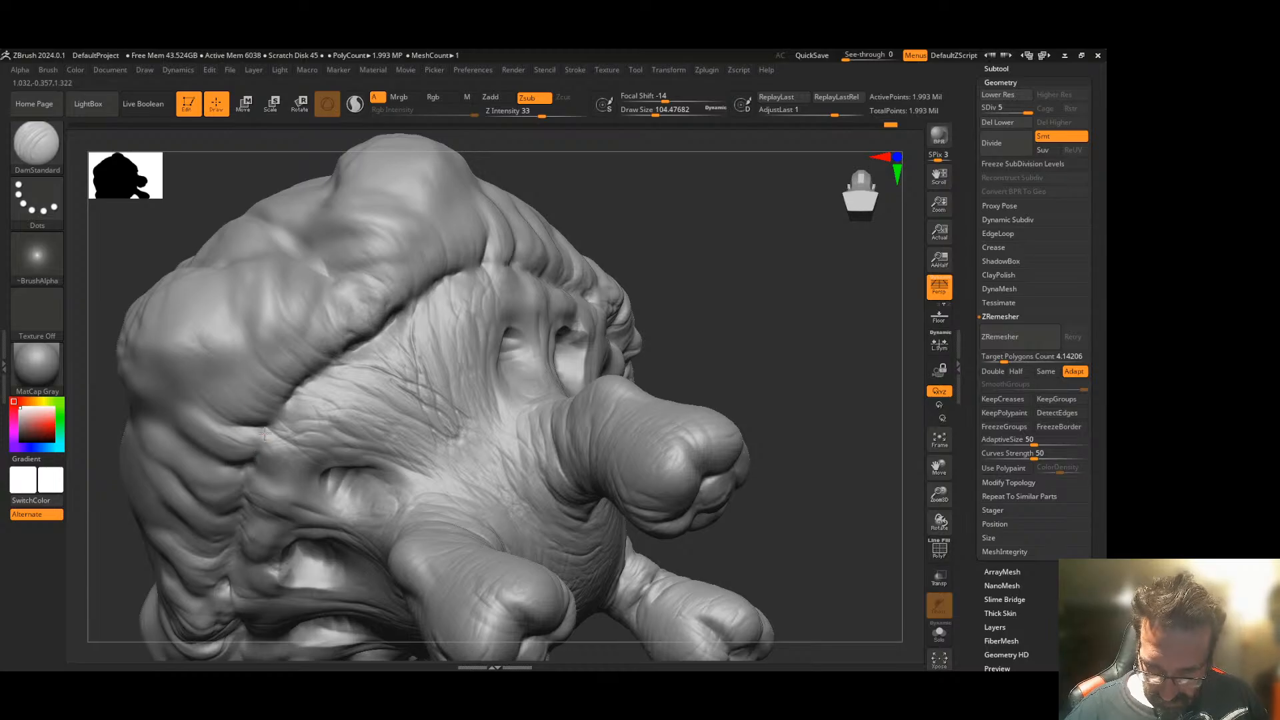
shift+drag(751, 321, 663, 410)
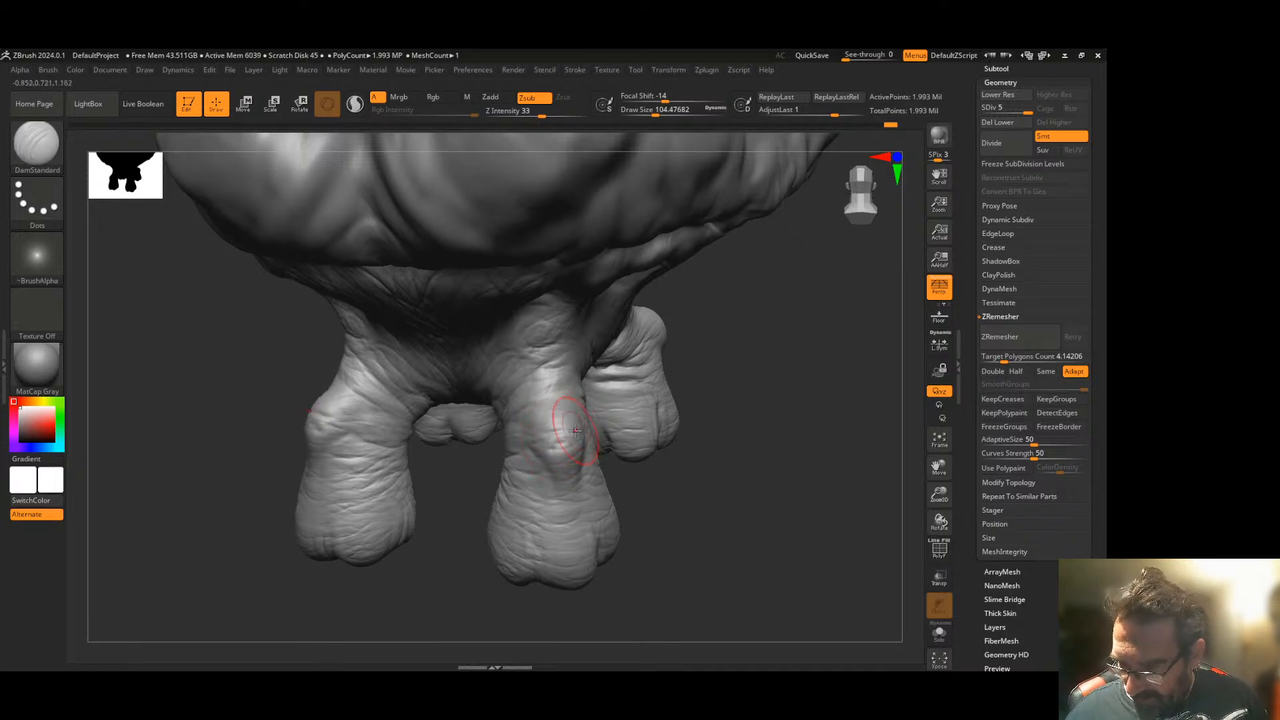
- Carve creases into the skin folds where the legs join the stem
drag(698, 417, 694, 443)
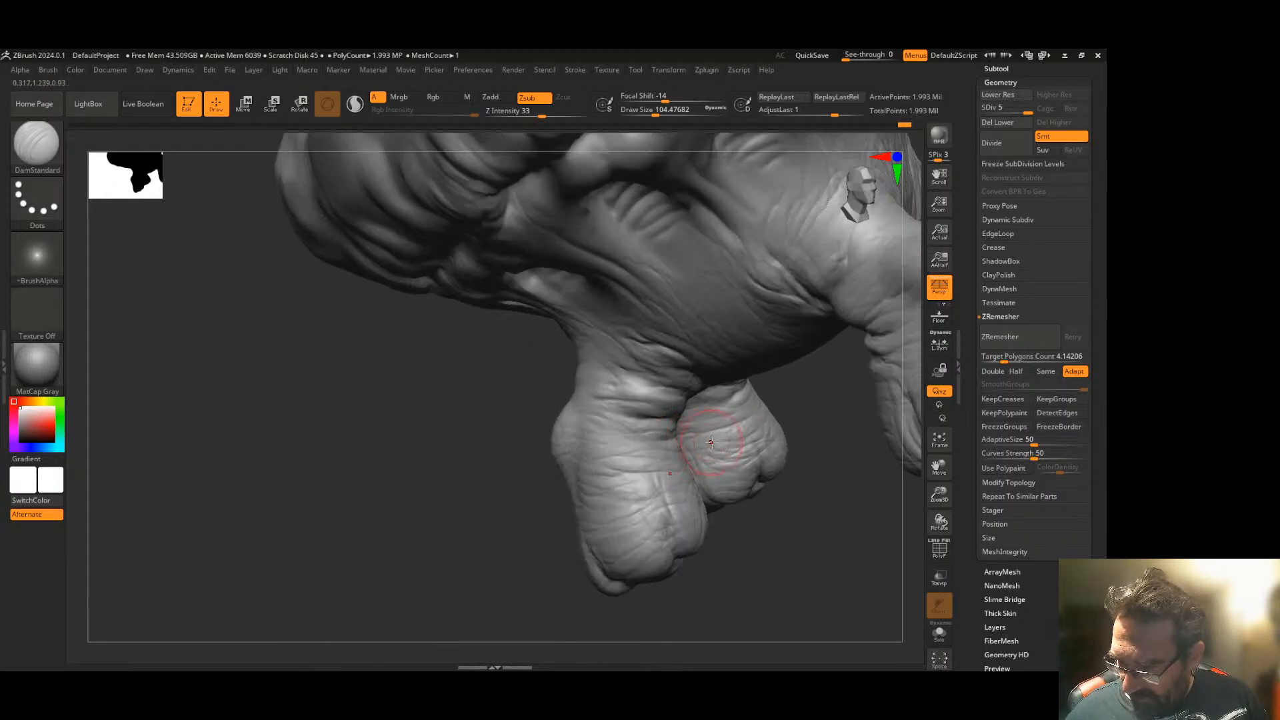
drag(816, 490, 524, 448)
drag(707, 427, 699, 448)
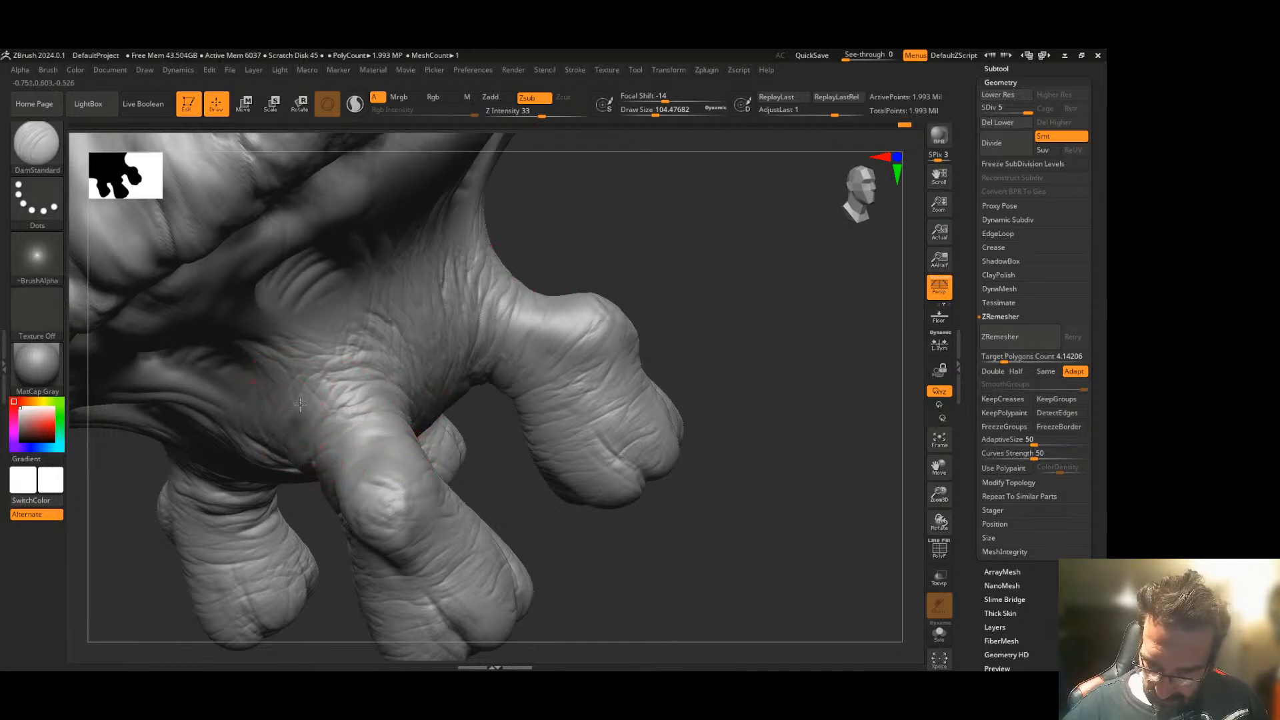
drag(611, 236, 612, 206)
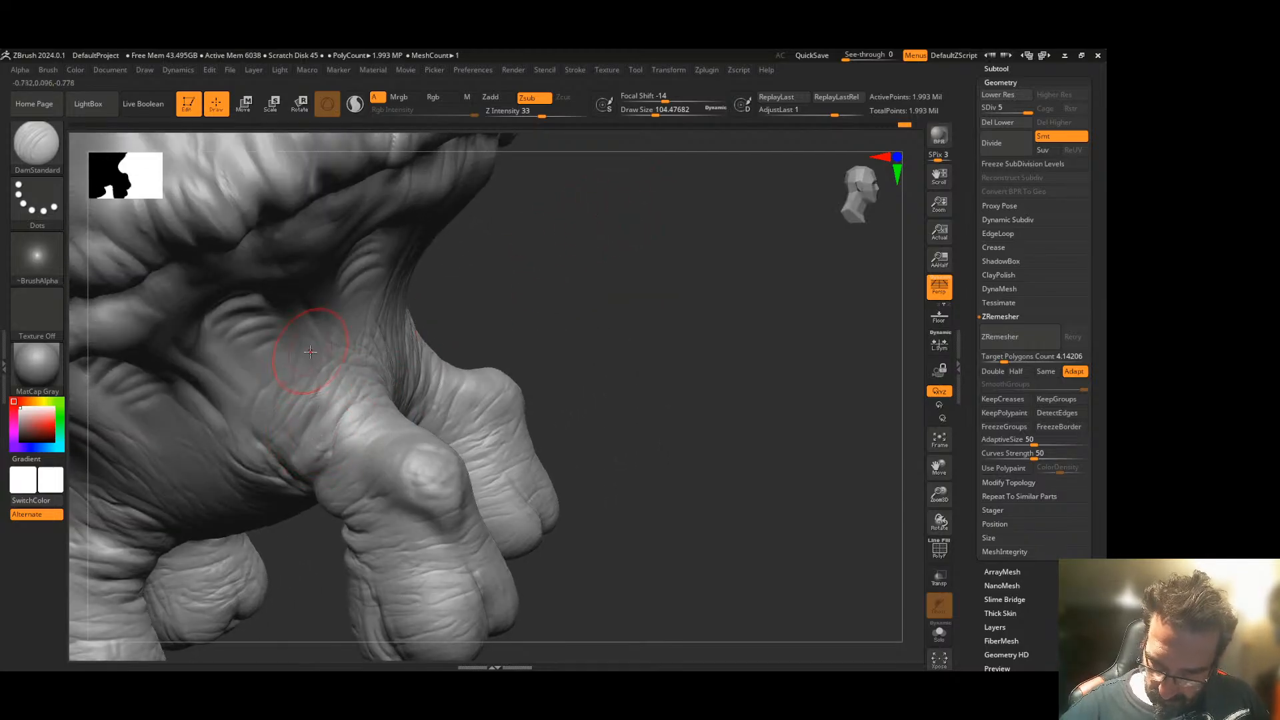
drag(510, 311, 560, 280)
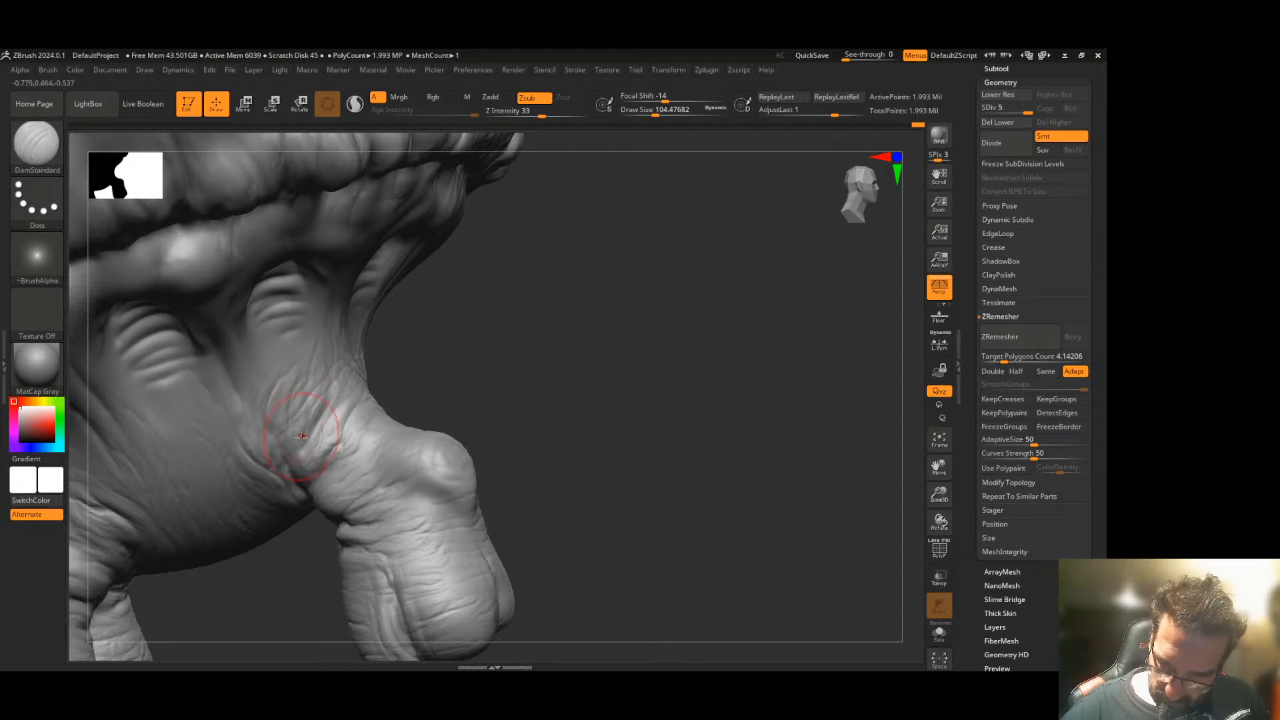
- Carve small wrinkles into the rounded knee bumps of the two front legs
drag(567, 335, 627, 370)
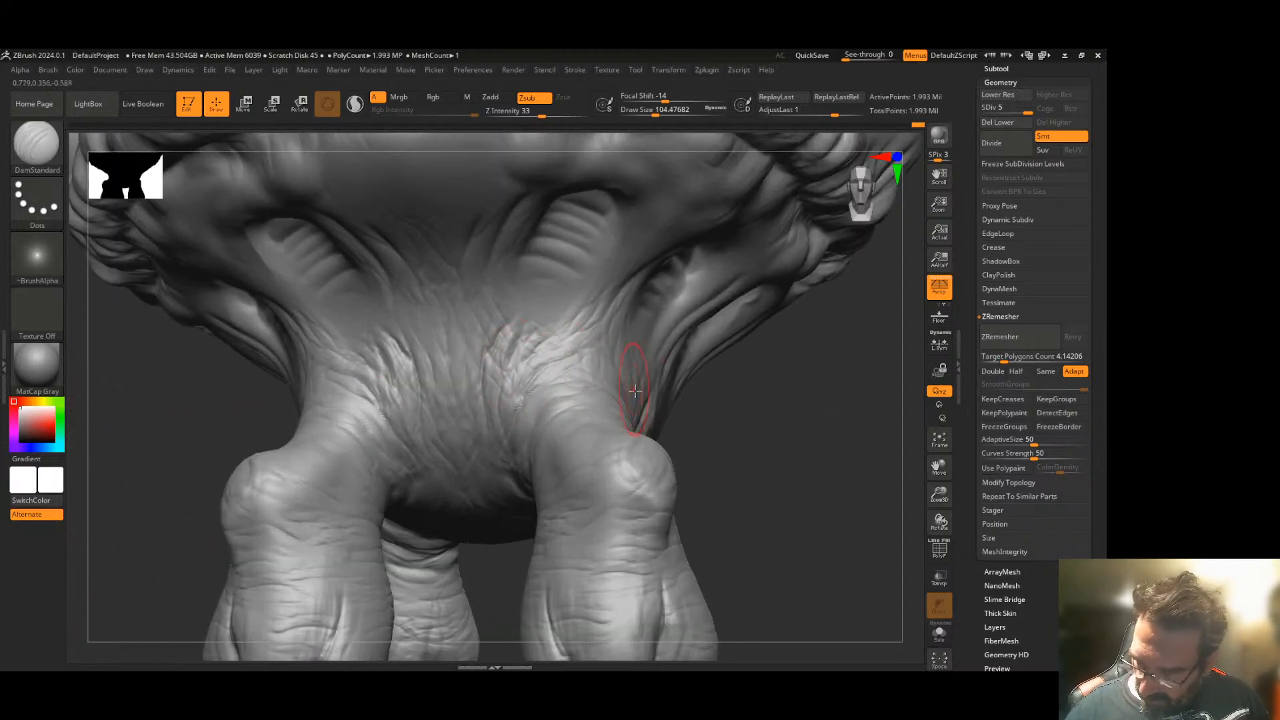
drag(626, 508, 602, 465)
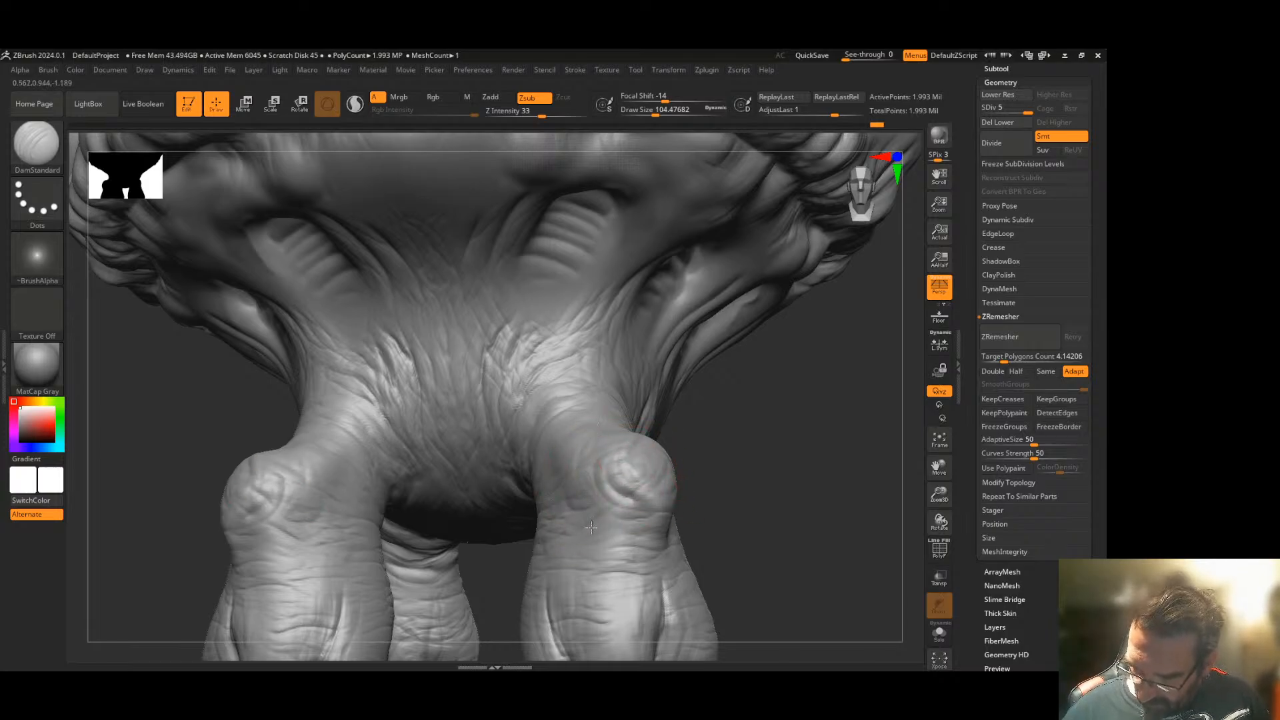
drag(232, 447, 334, 366)
- Load the ZiBe_Membrane2 brush from the Giger Brushes folder
drag(560, 359, 679, 354)
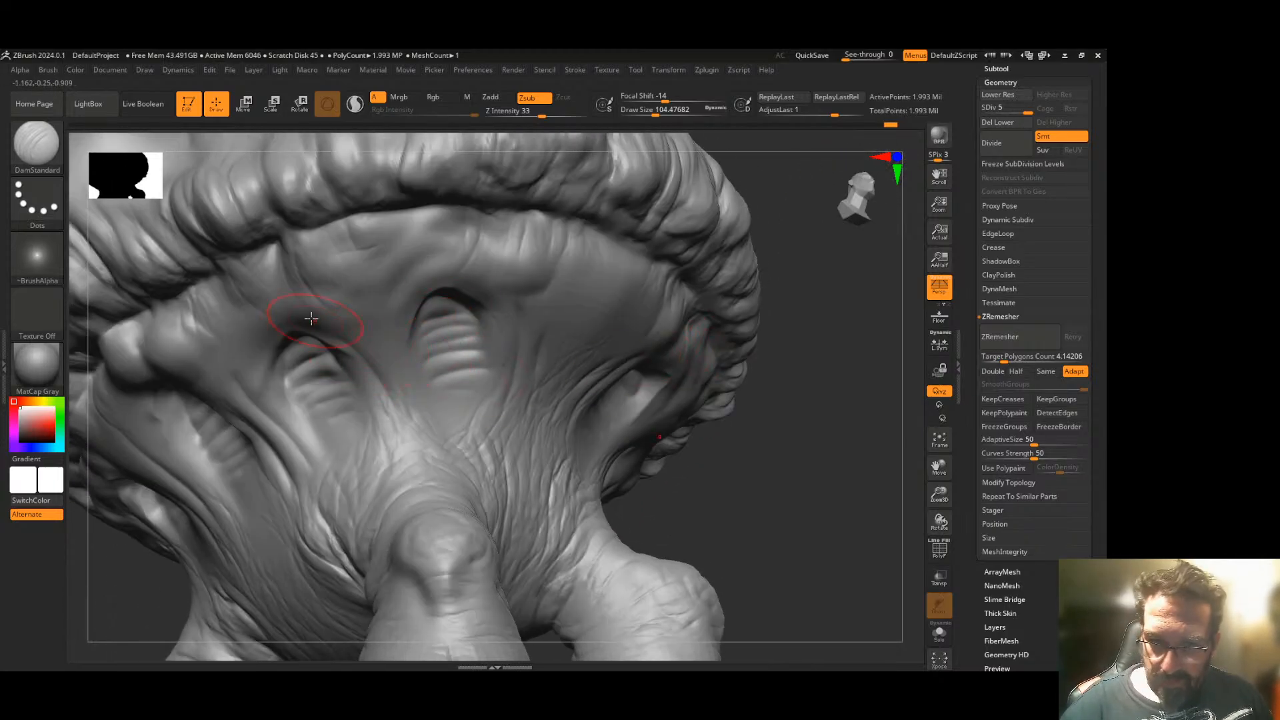
click(36, 142)
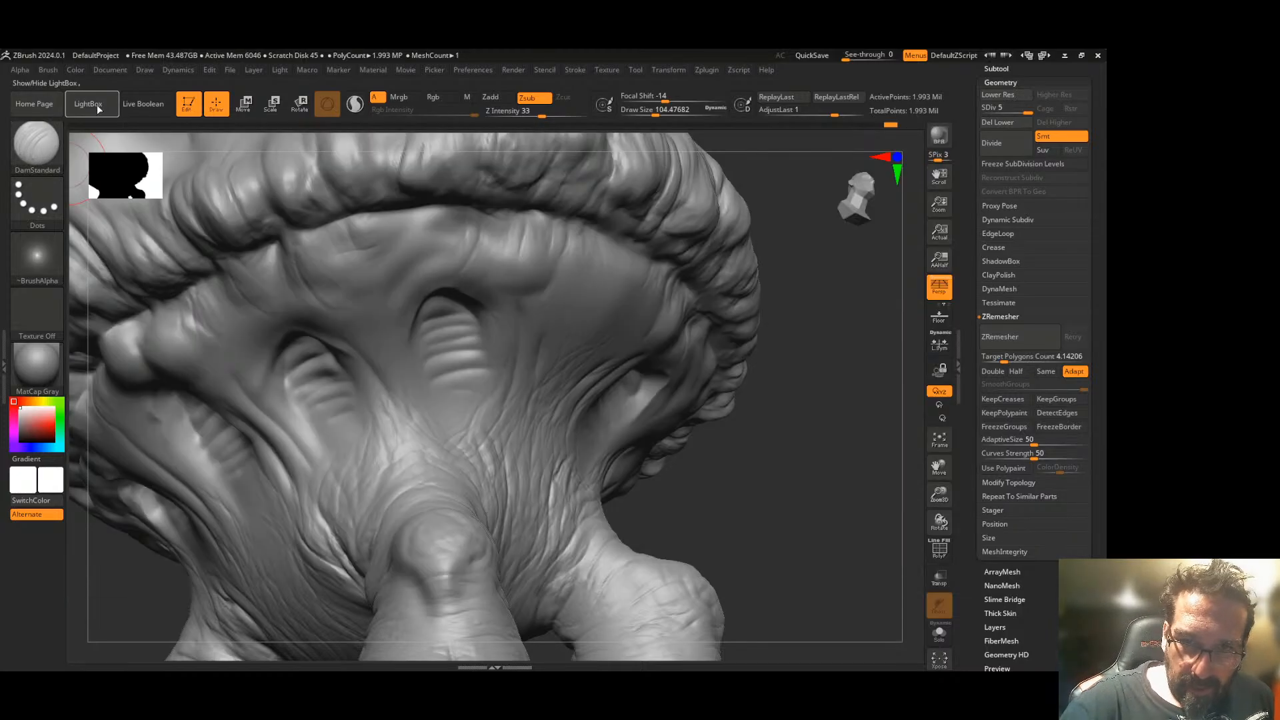
click(91, 104)
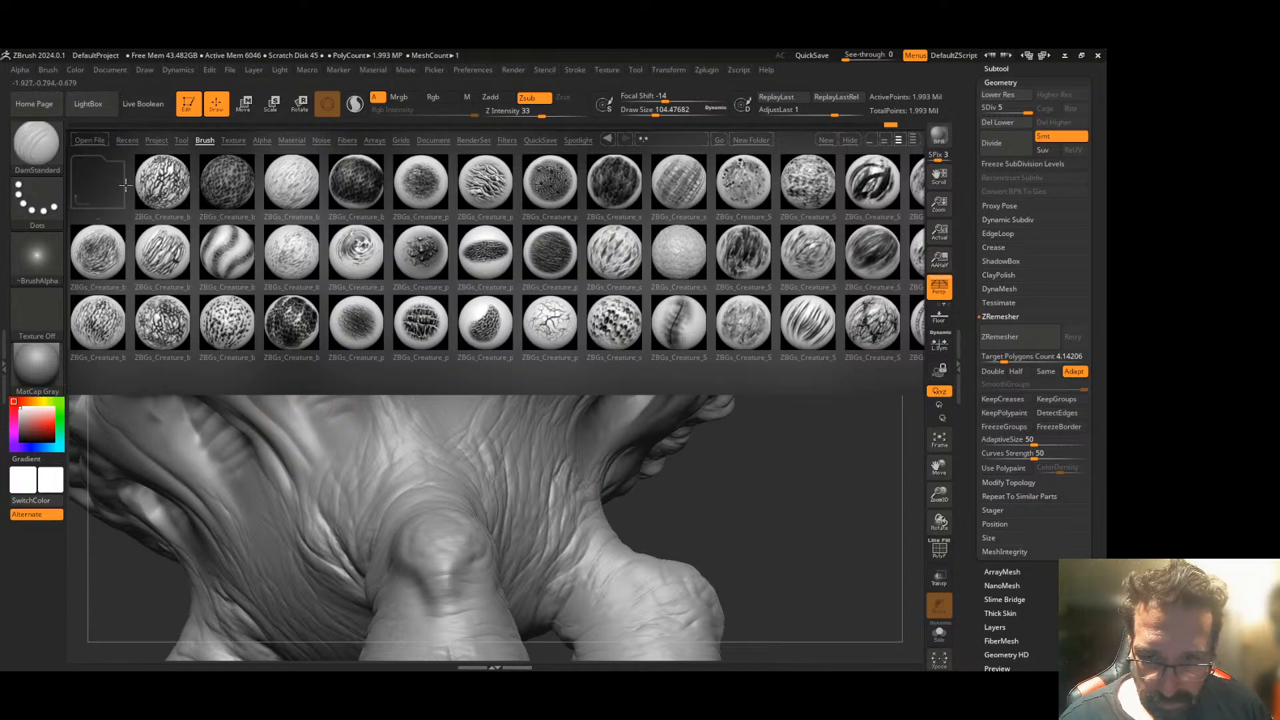
double_click(96, 180)
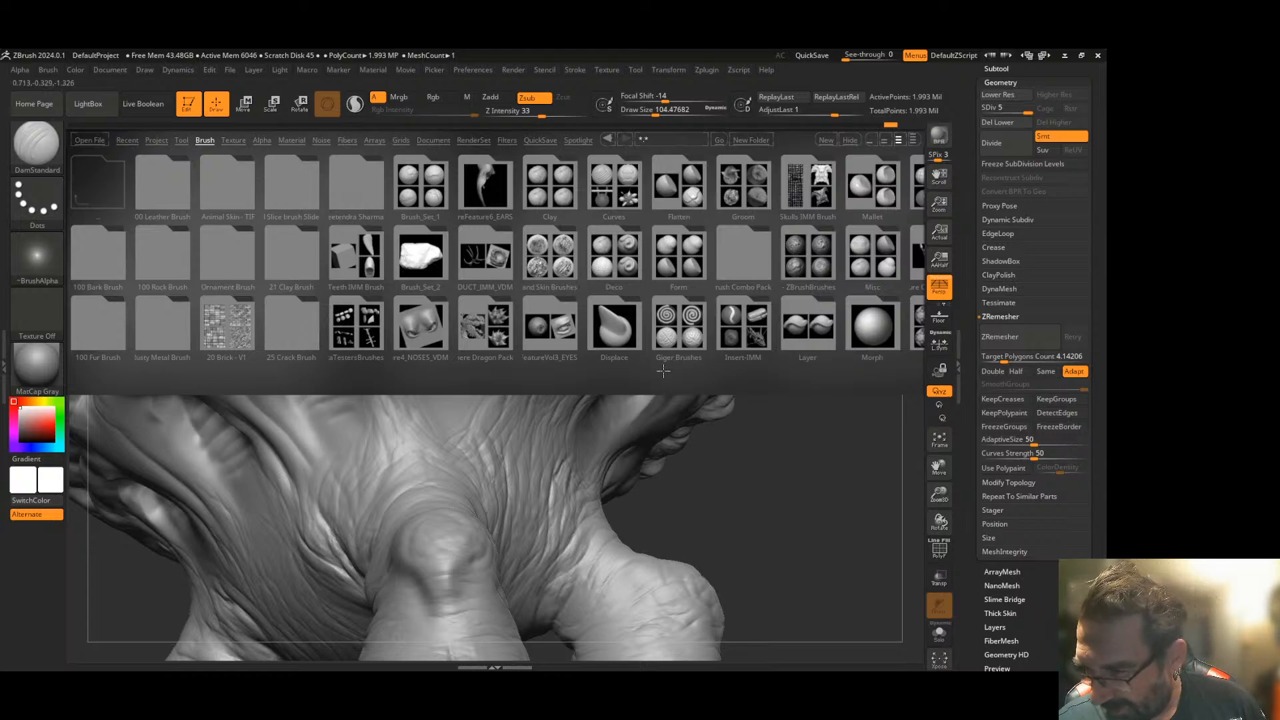
scroll(656, 372, down, 3)
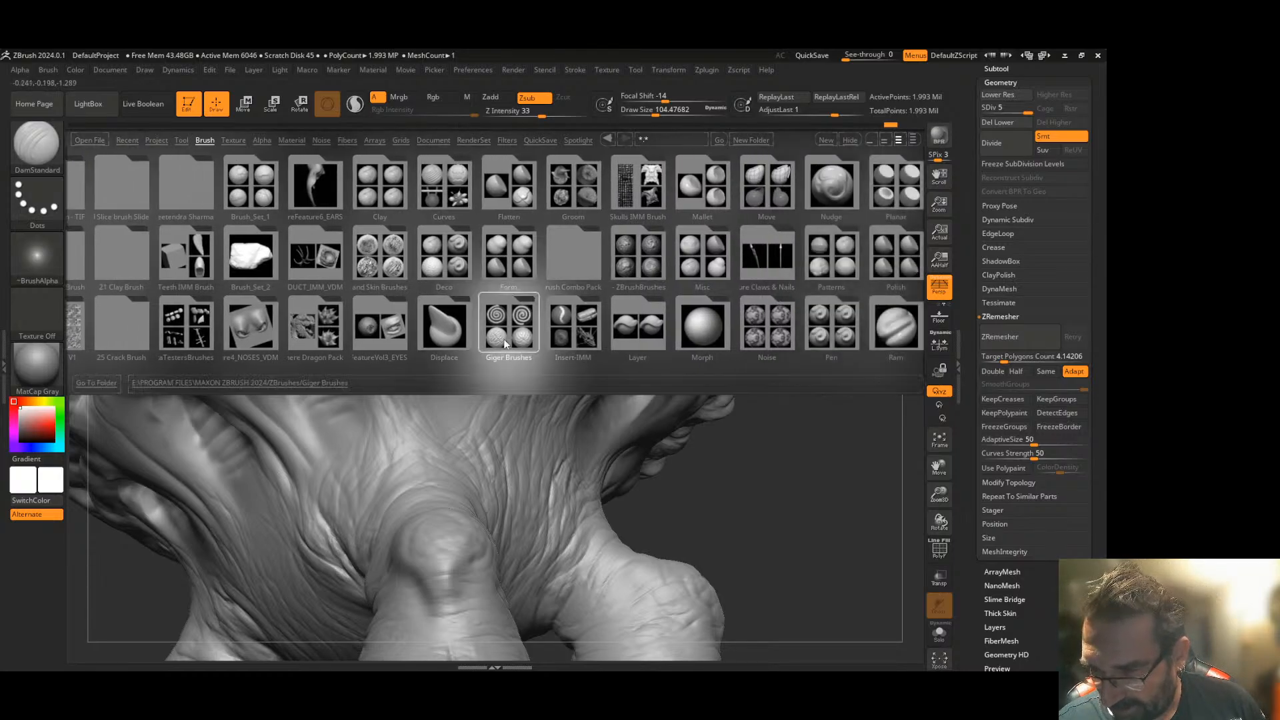
double_click(504, 339)
double_click(427, 333)
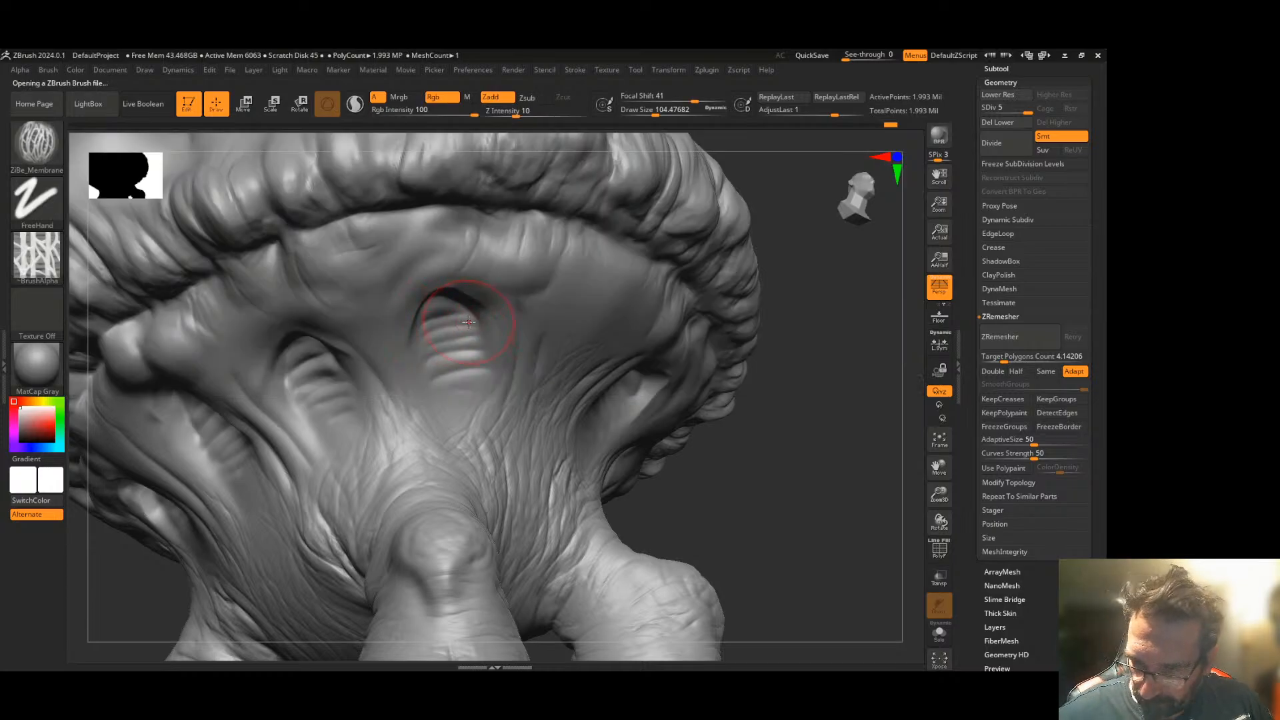
- Undo the small membrane test stroke, set the draw size to about 280, and cover the front pair of openings with membrane strands
drag(439, 308, 467, 394)
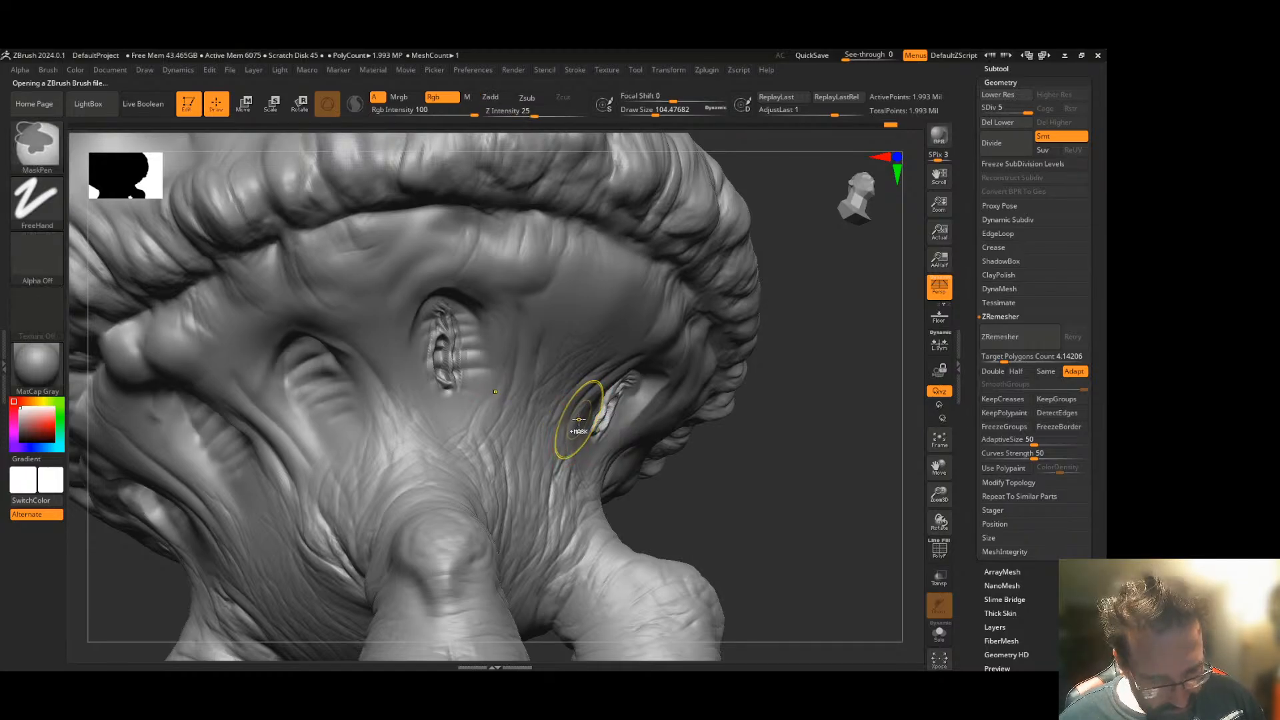
key(ctrl+z)
drag(658, 112, 676, 112)
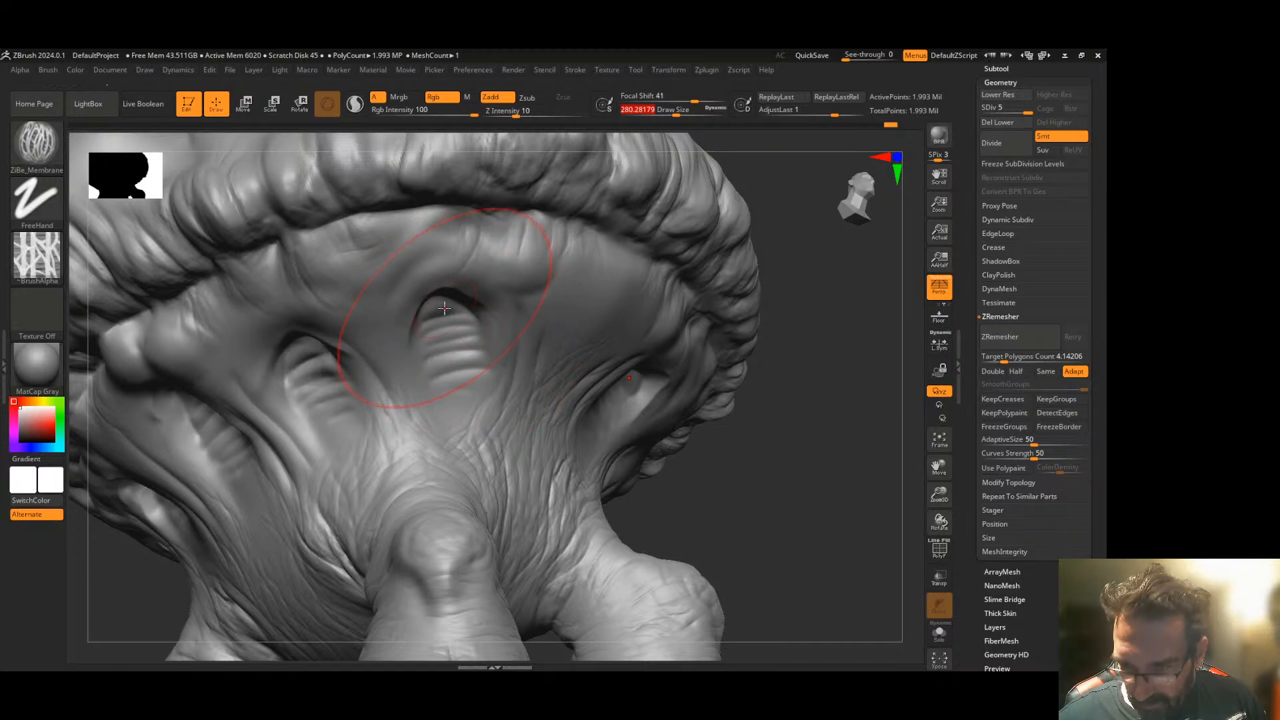
drag(441, 301, 458, 427)
drag(867, 479, 784, 468)
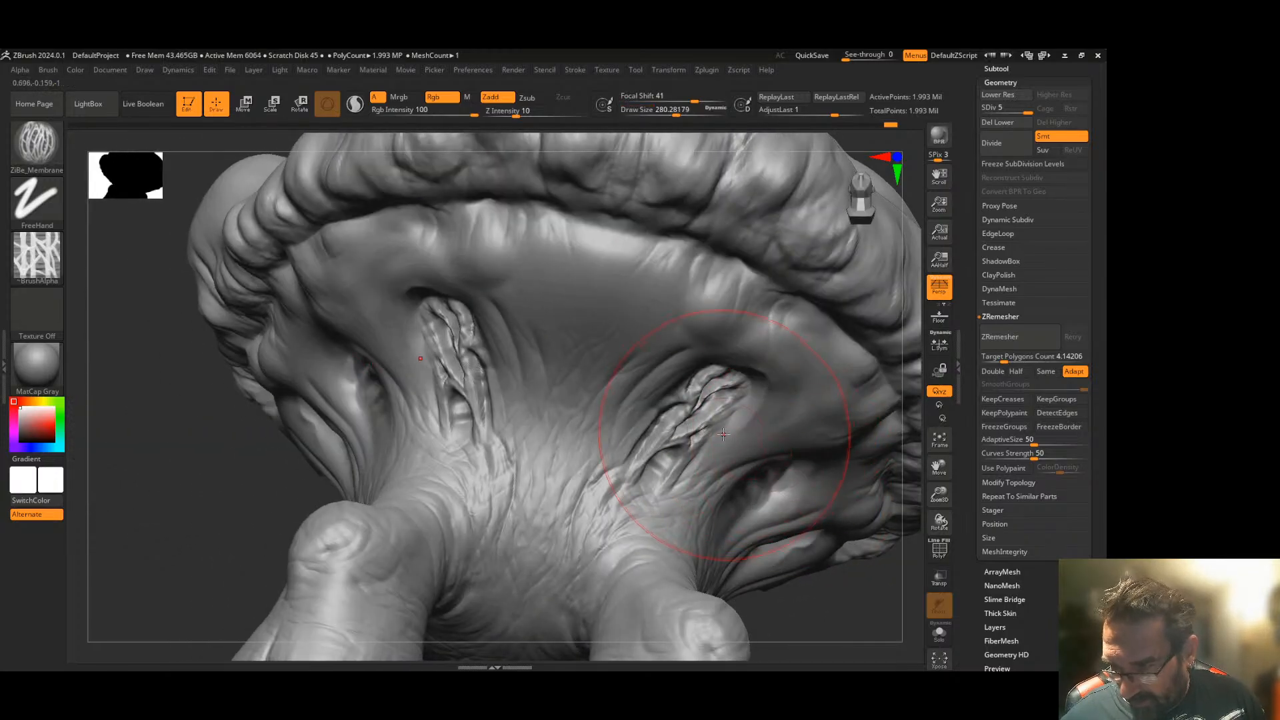
- Fill the next two openings along the side of the stem with membrane strands
drag(170, 466, 266, 460)
drag(303, 352, 336, 446)
mouse_move(792, 462)
mouse_down()
mouse_move(746, 443)
mouse_move(809, 382)
mouse_up()
drag(263, 367, 320, 454)
drag(730, 371, 825, 354)
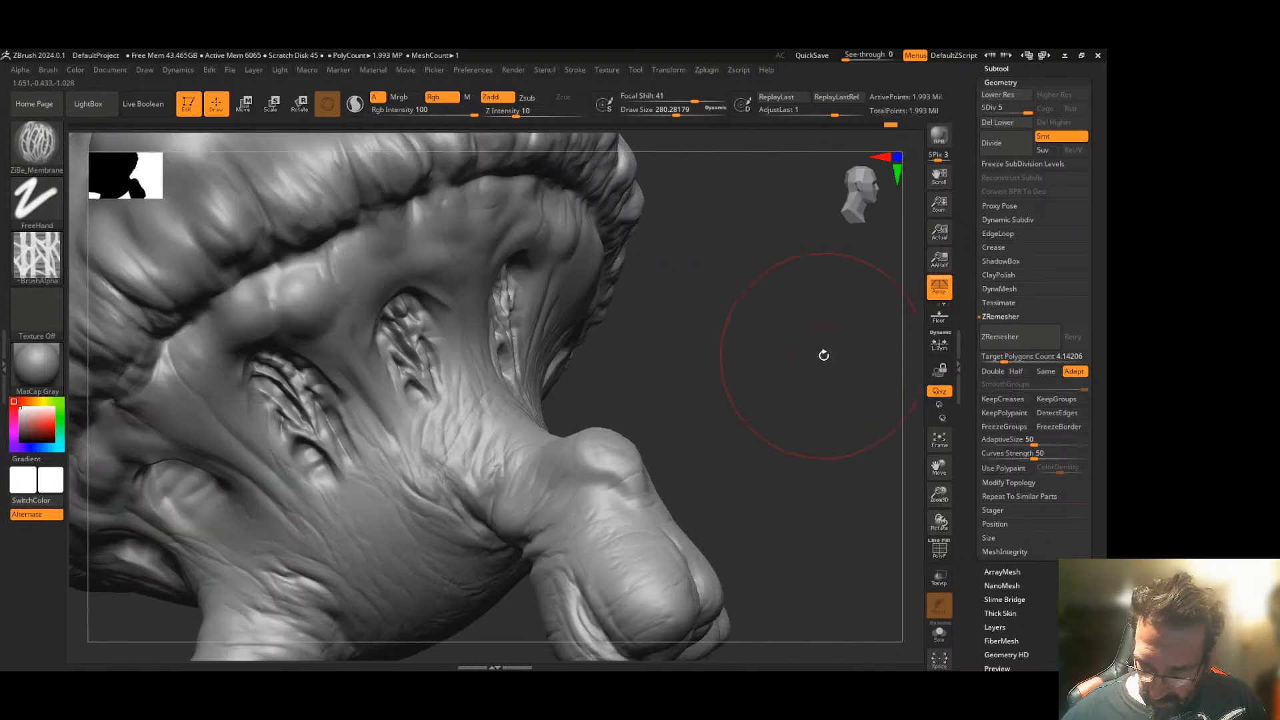
drag(749, 337, 870, 303)
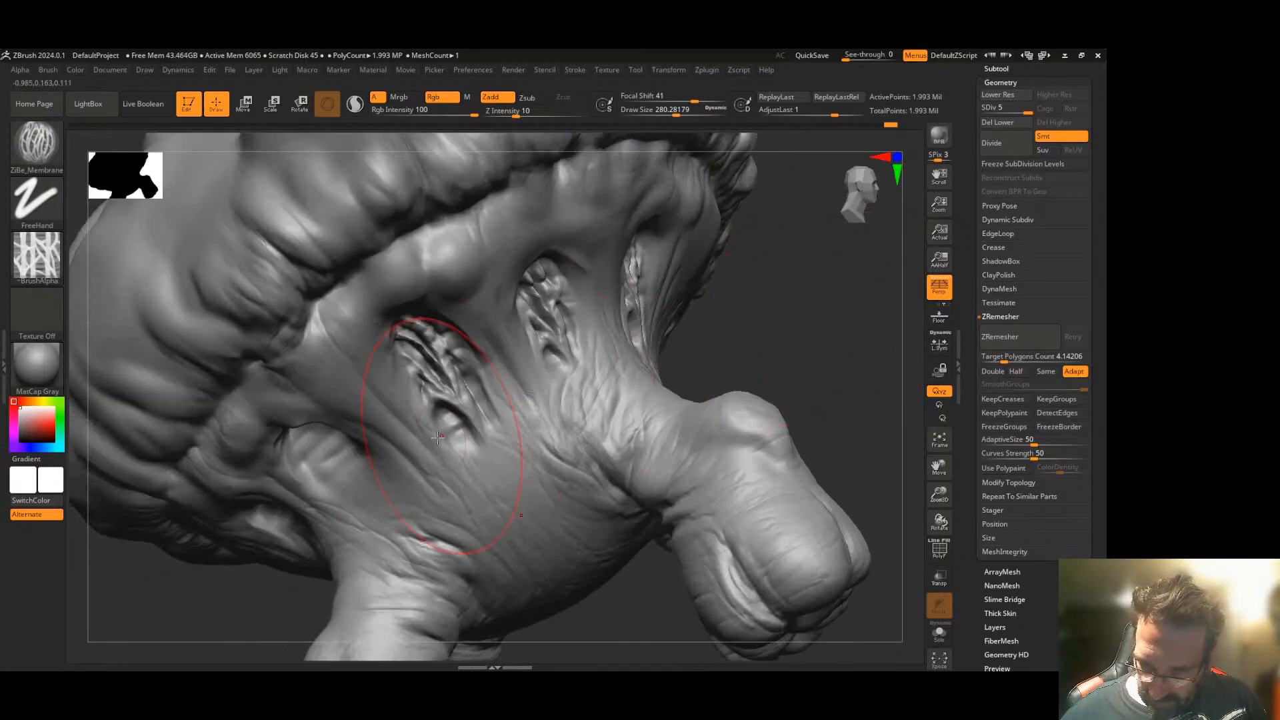
- Add membrane strands to the remaining openings toward the rear of the stem and check the whole creature
drag(307, 434, 427, 553)
drag(790, 354, 883, 256)
drag(298, 478, 331, 540)
mouse_move(567, 407)
mouse_down()
mouse_move(649, 377)
mouse_move(734, 380)
mouse_move(805, 457)
mouse_move(847, 362)
mouse_up()
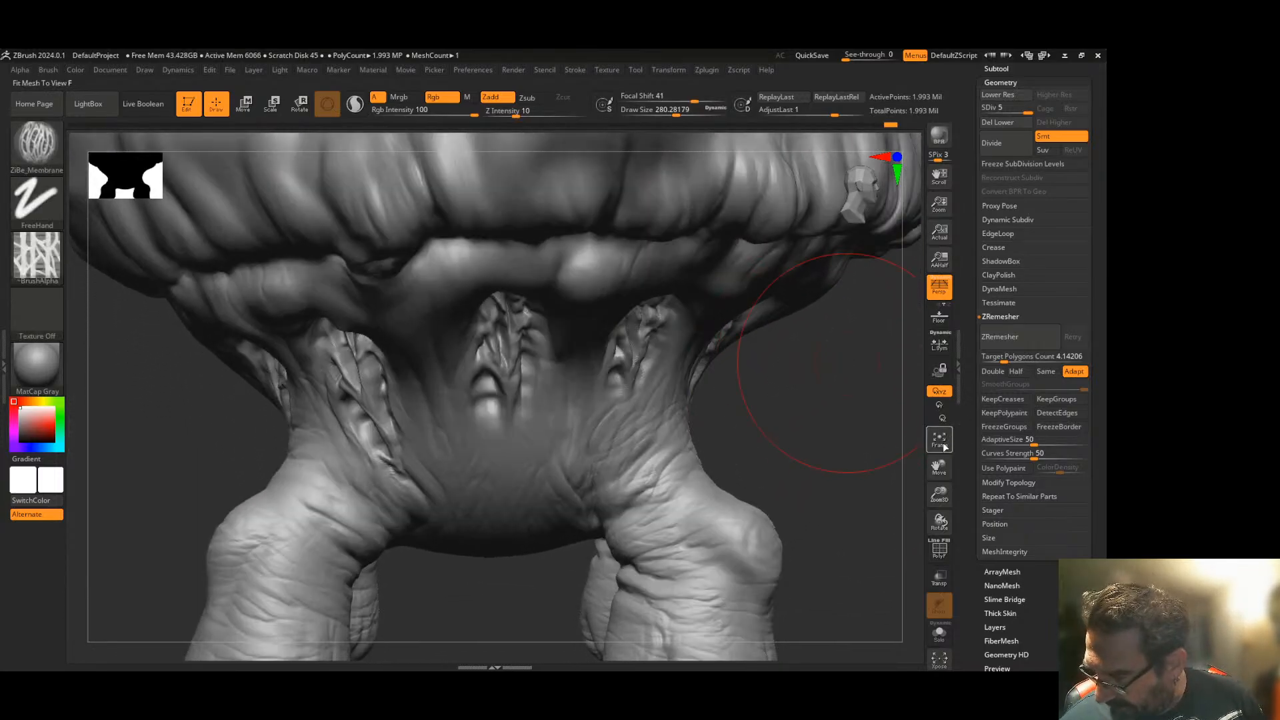
drag(939, 494, 928, 454)
drag(820, 451, 683, 440)
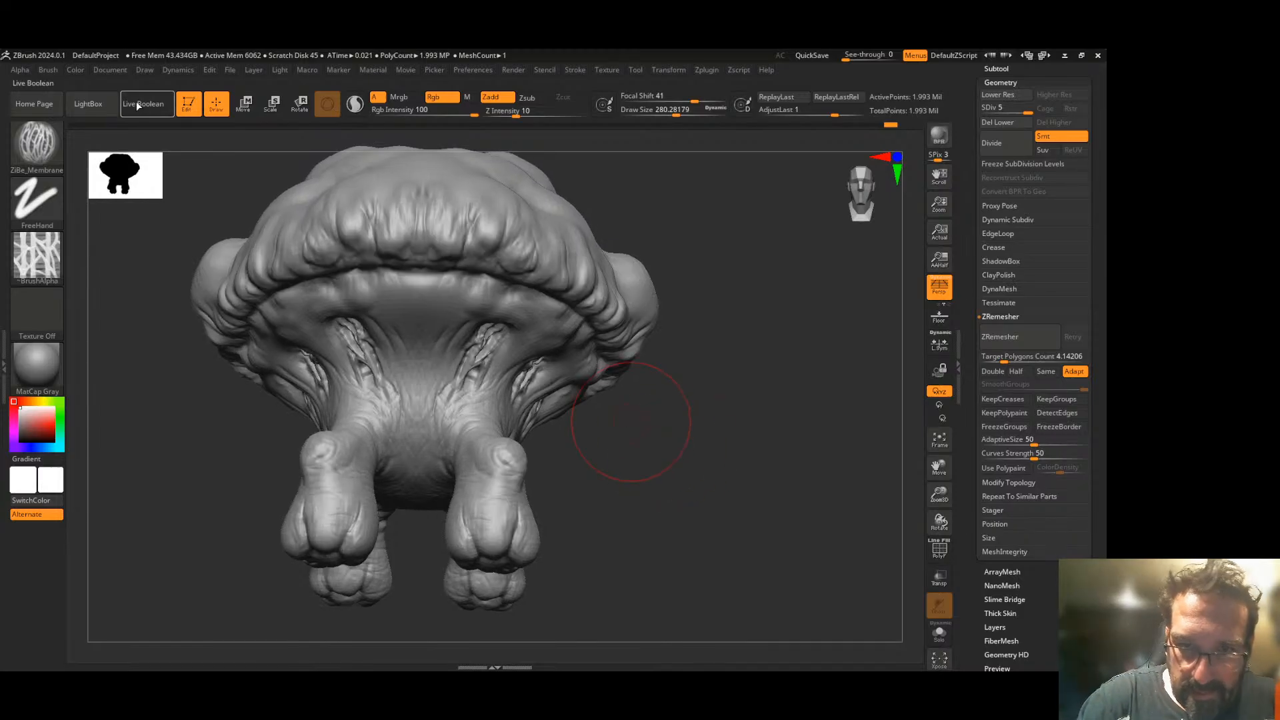
- Load a fine-grained ZBGs_Creature skin brush from the creature and skin brushes folder
click(117, 112)
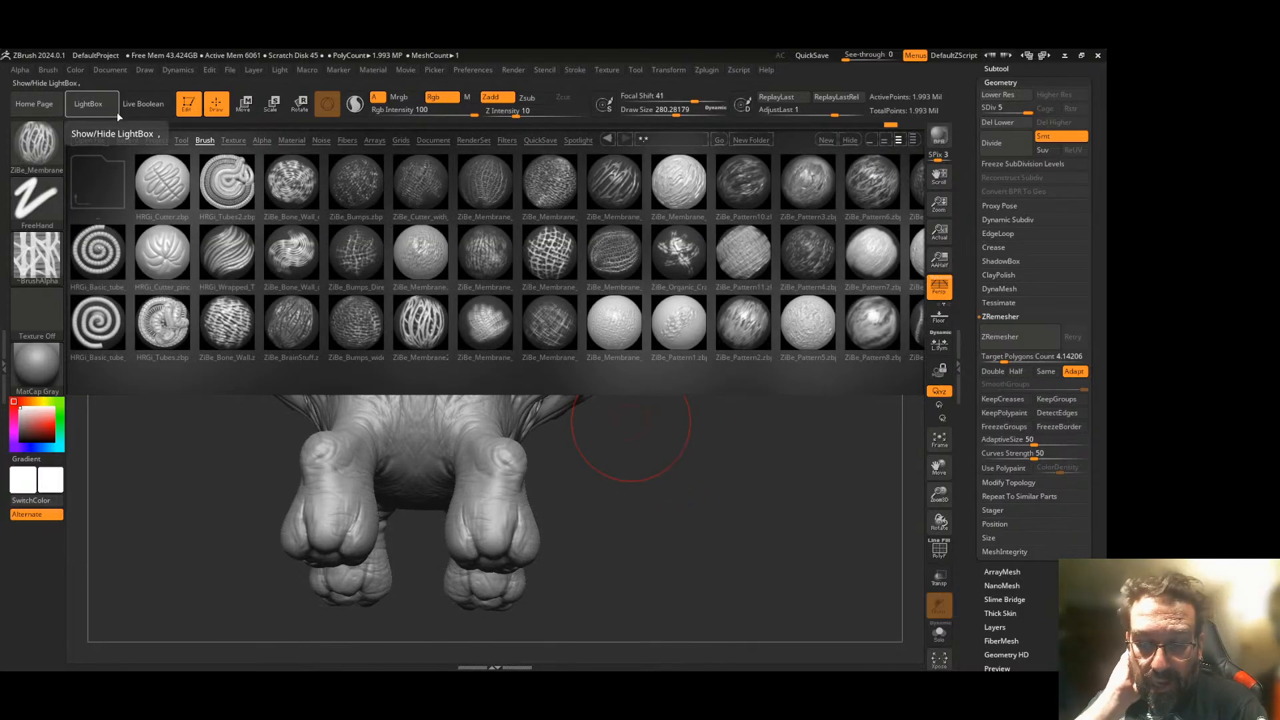
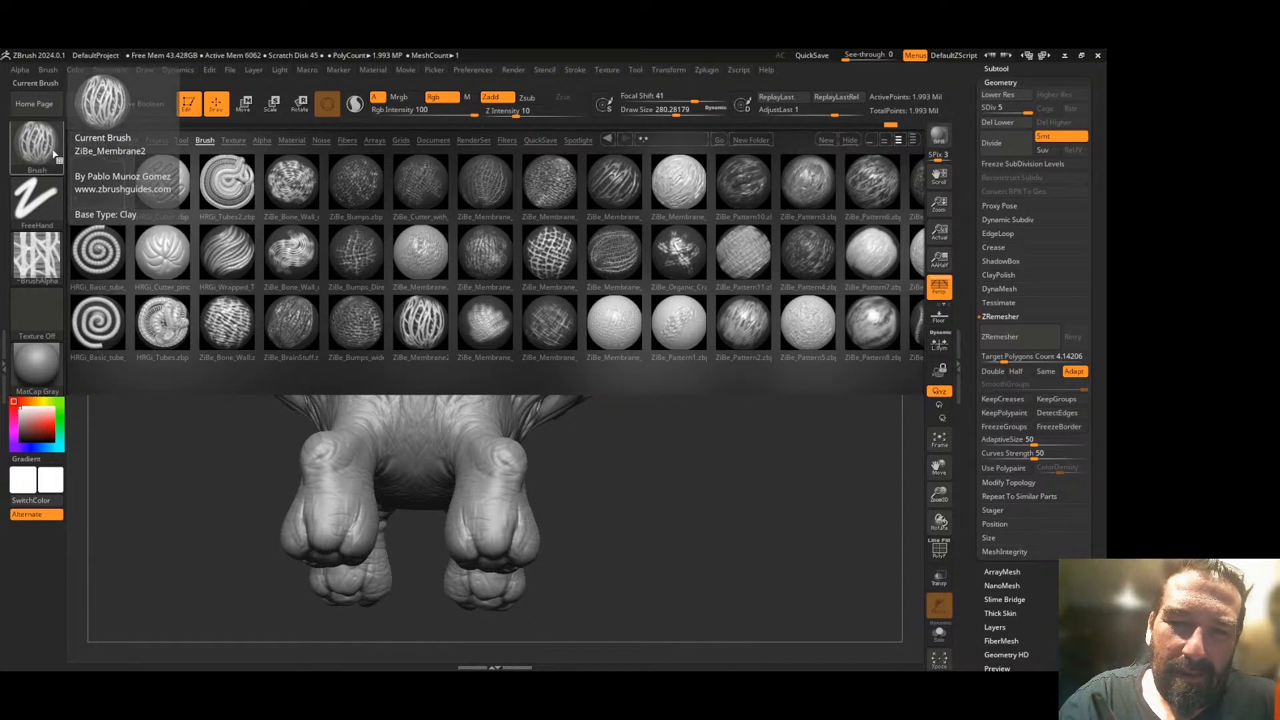
click(93, 180)
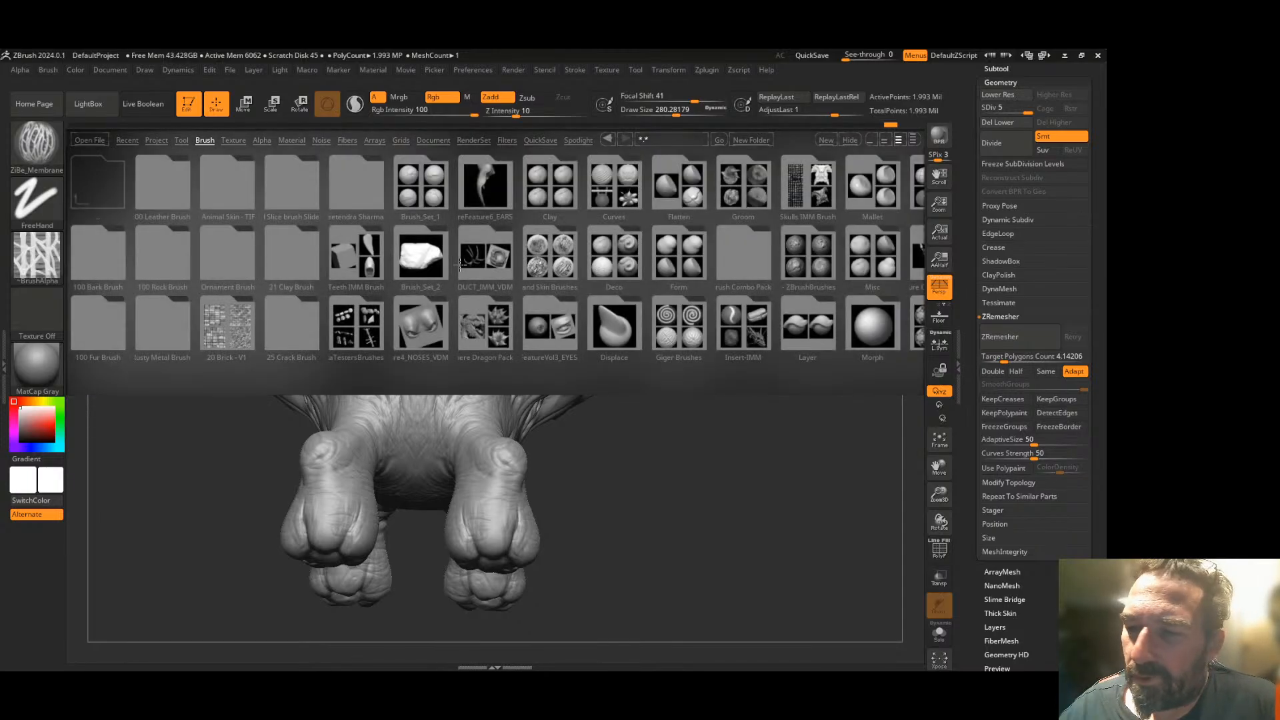
click(551, 258)
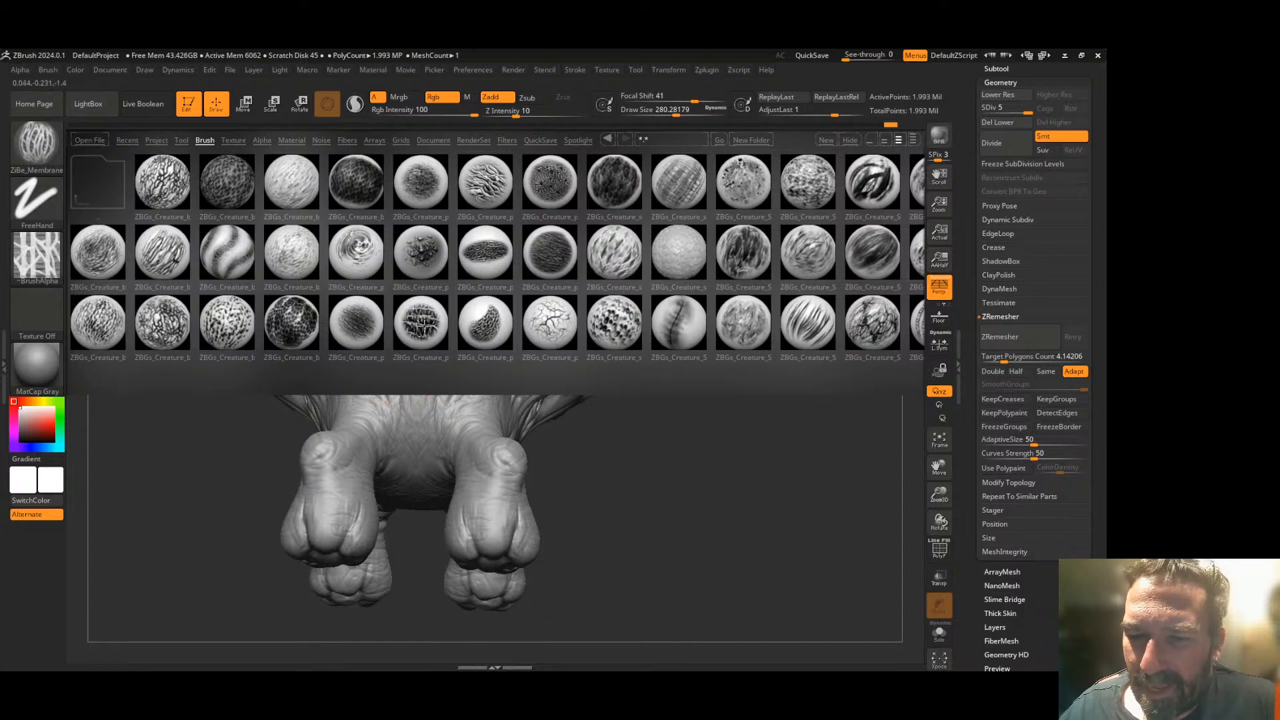
double_click(364, 324)
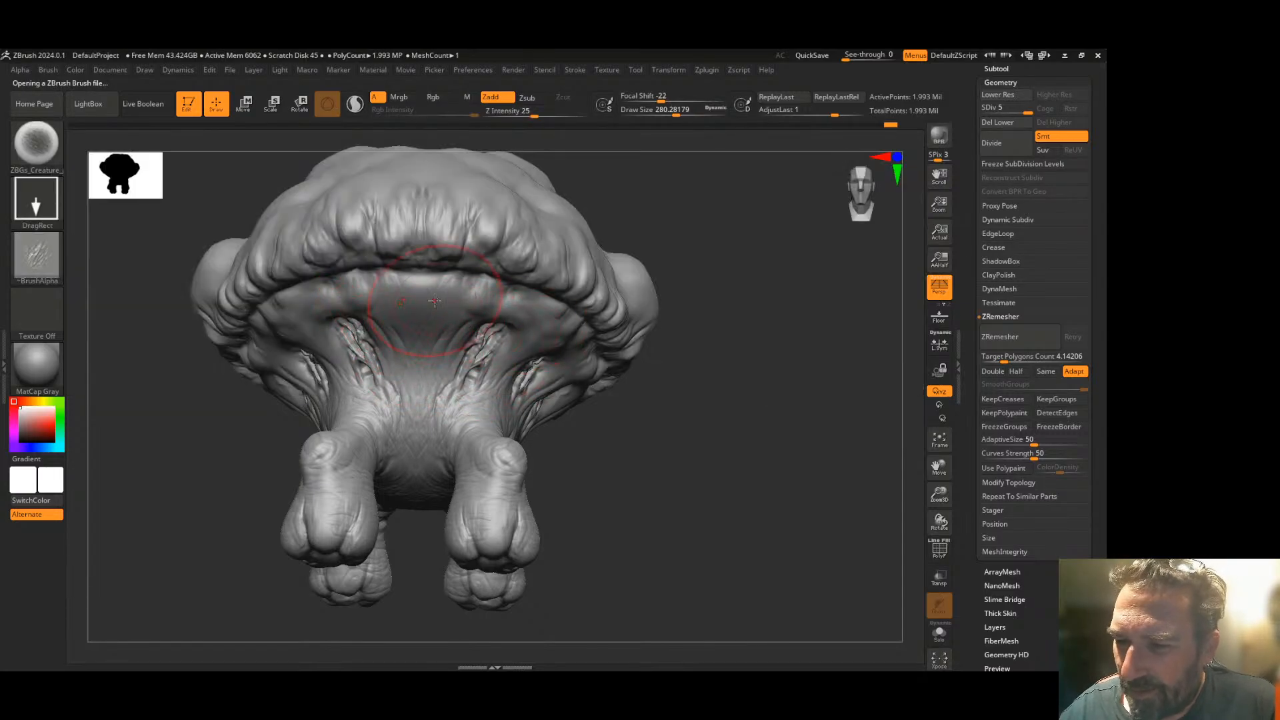
- Set the Z Intensity to 18 and stamp skin texture along the smooth band beneath the front of the cap rim
drag(423, 313, 447, 336)
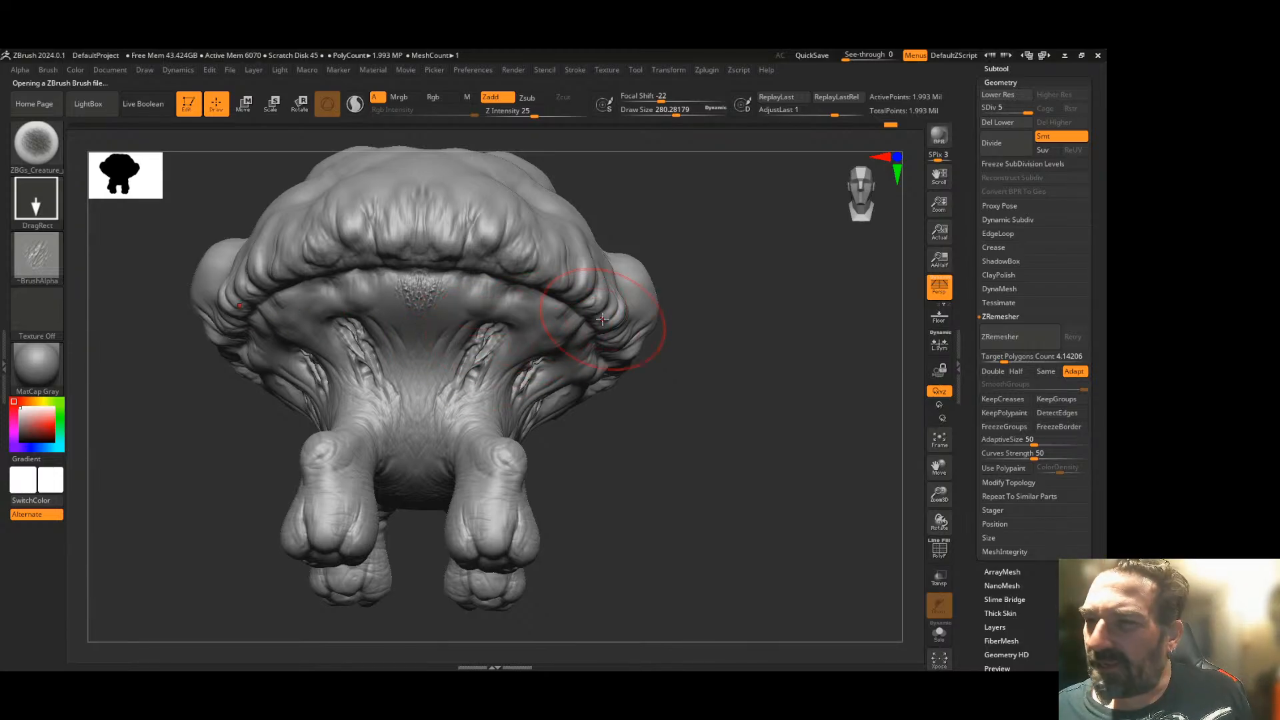
drag(534, 114, 530, 114)
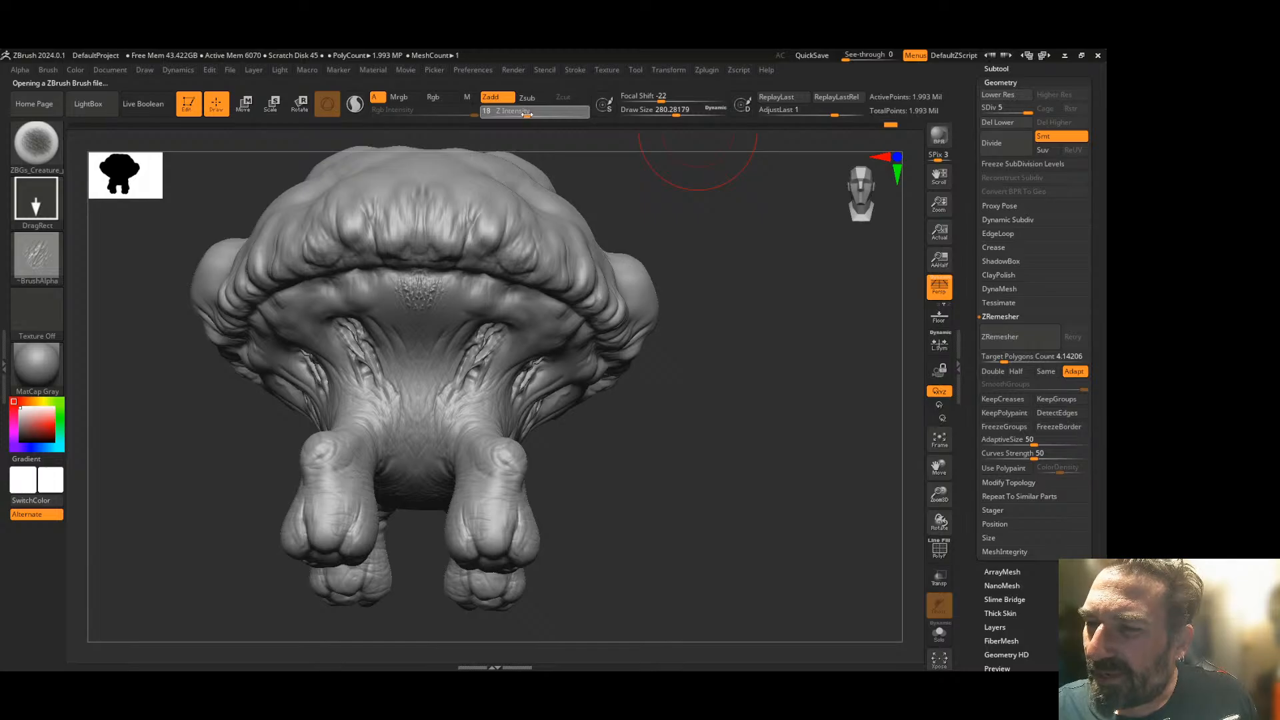
drag(459, 293, 476, 354)
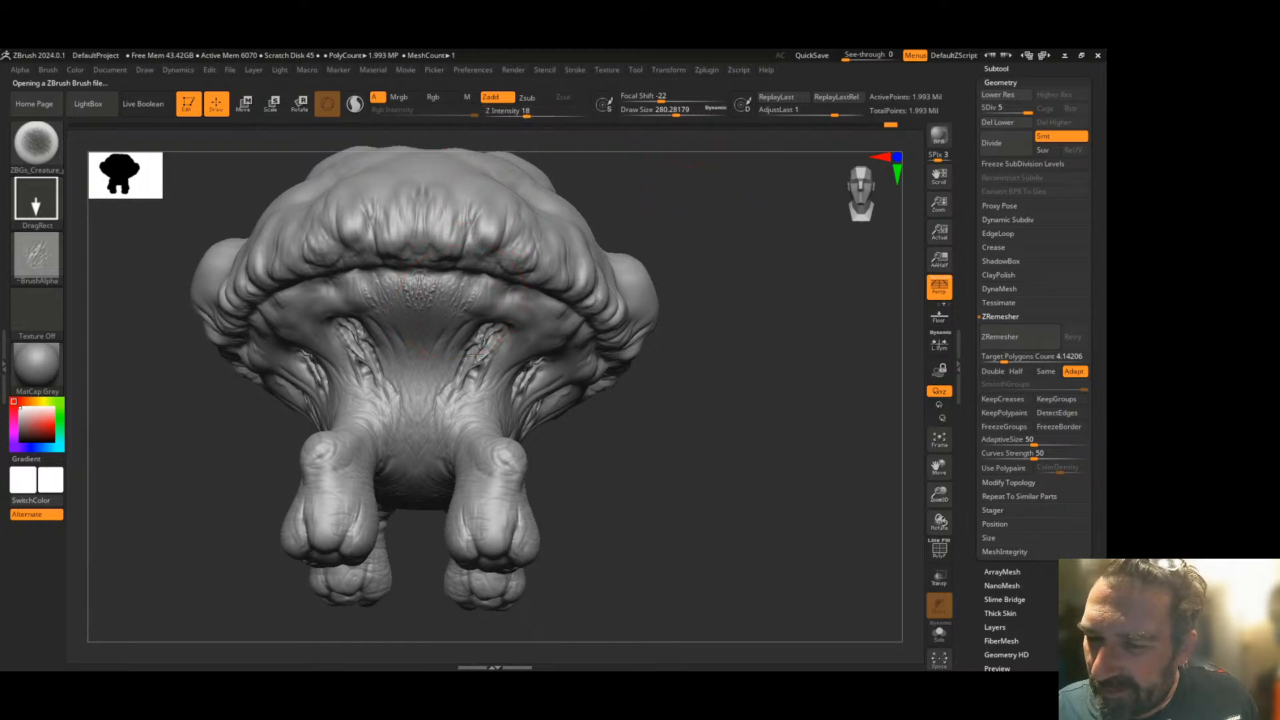
drag(728, 307, 740, 306)
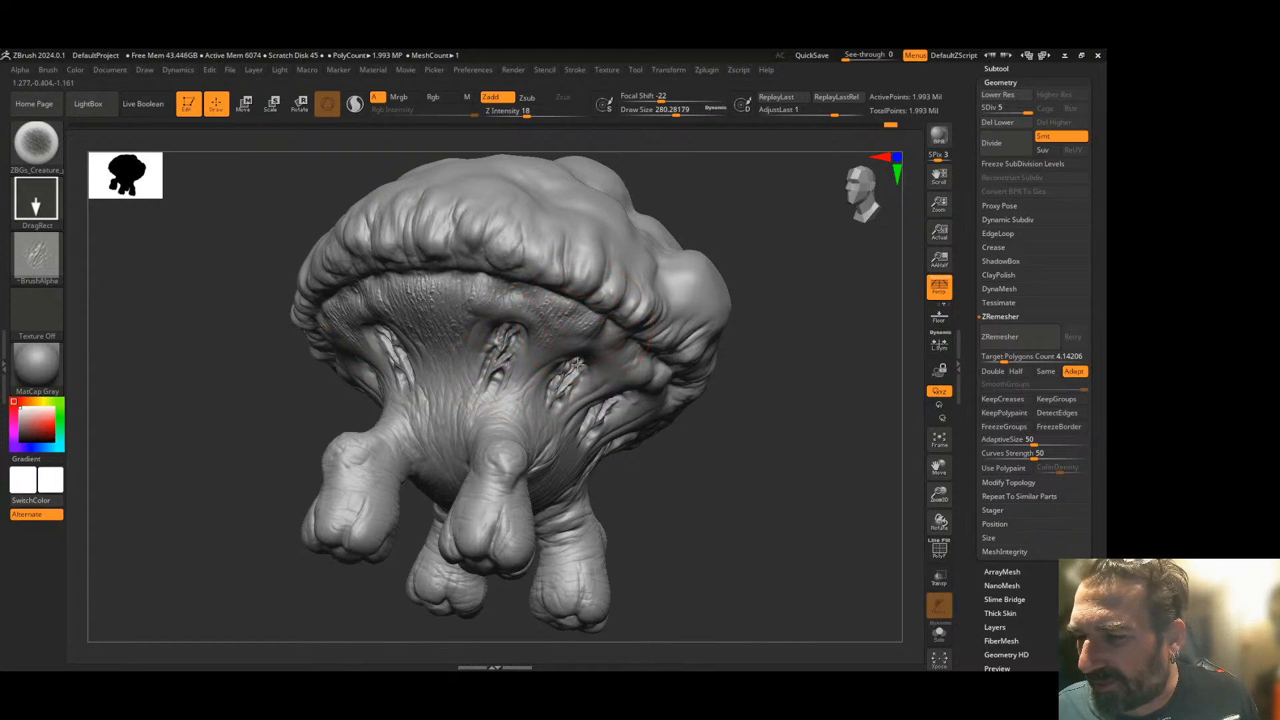
- Stamp skin texture over the underside of the cap along the creature's side, above and behind the openings
drag(758, 360, 608, 365)
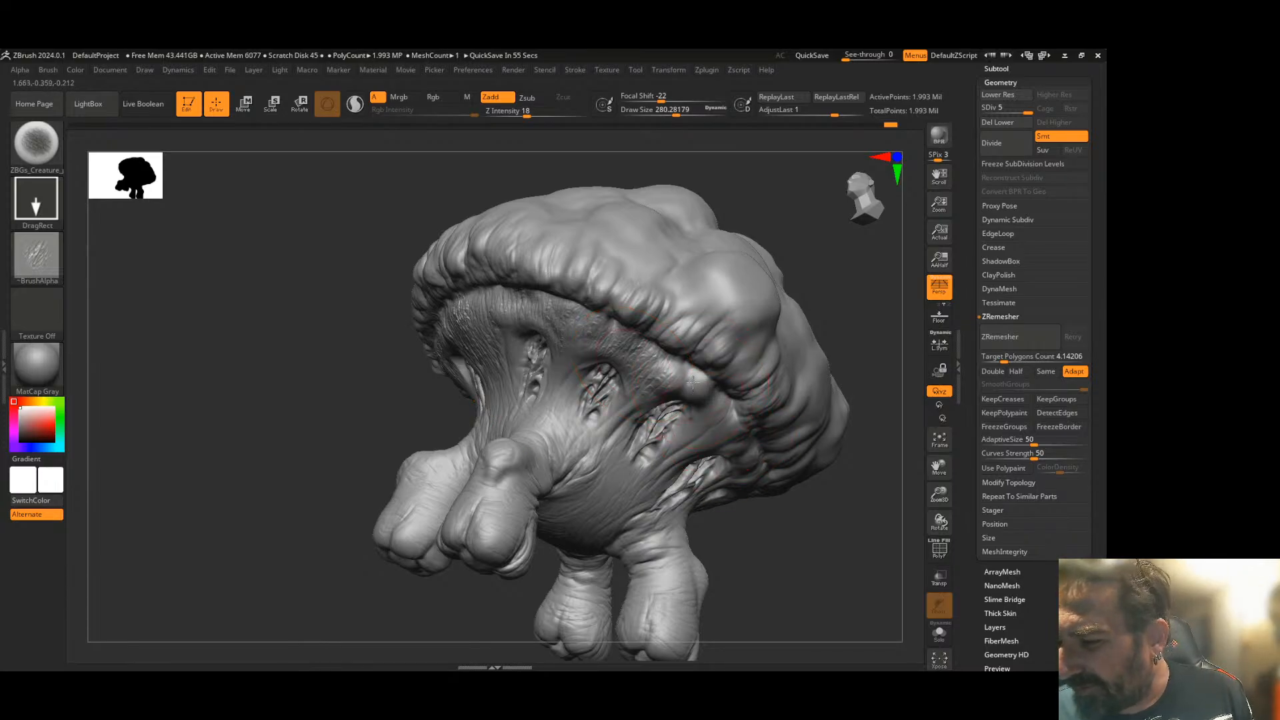
mouse_move(804, 502)
mouse_down()
mouse_move(789, 514)
mouse_move(781, 497)
mouse_up()
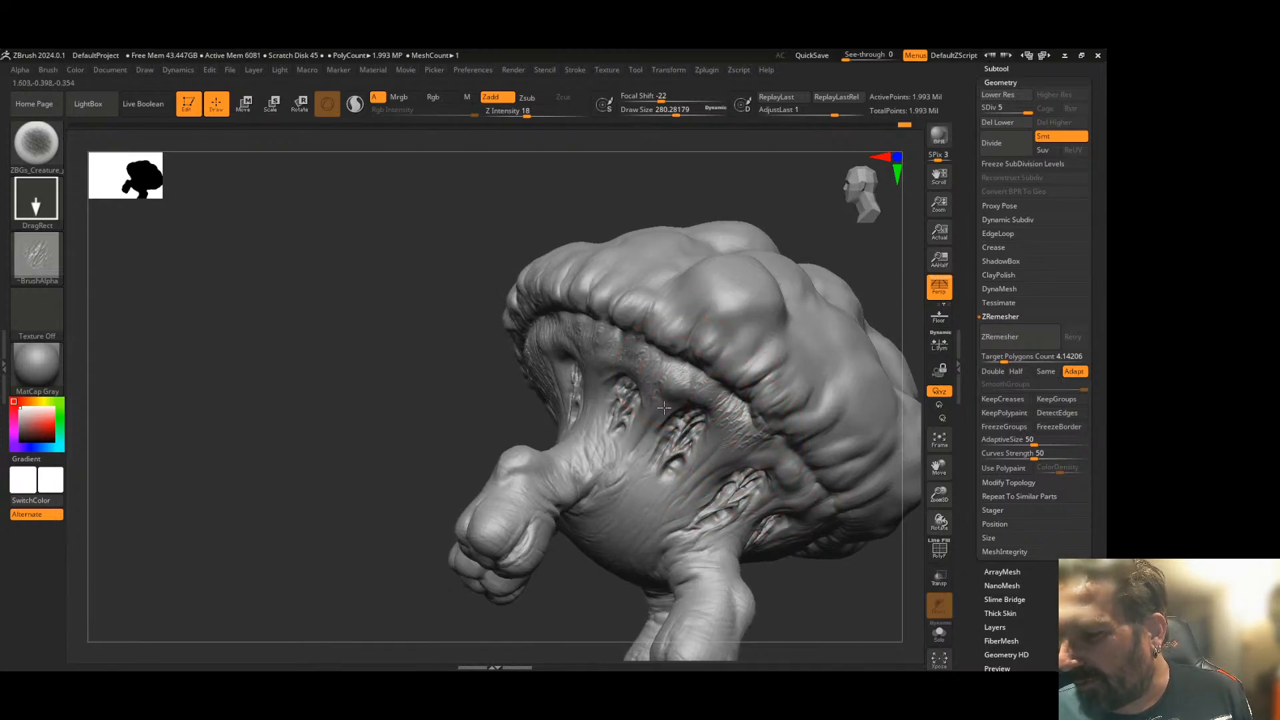
alt+drag(604, 583, 458, 507)
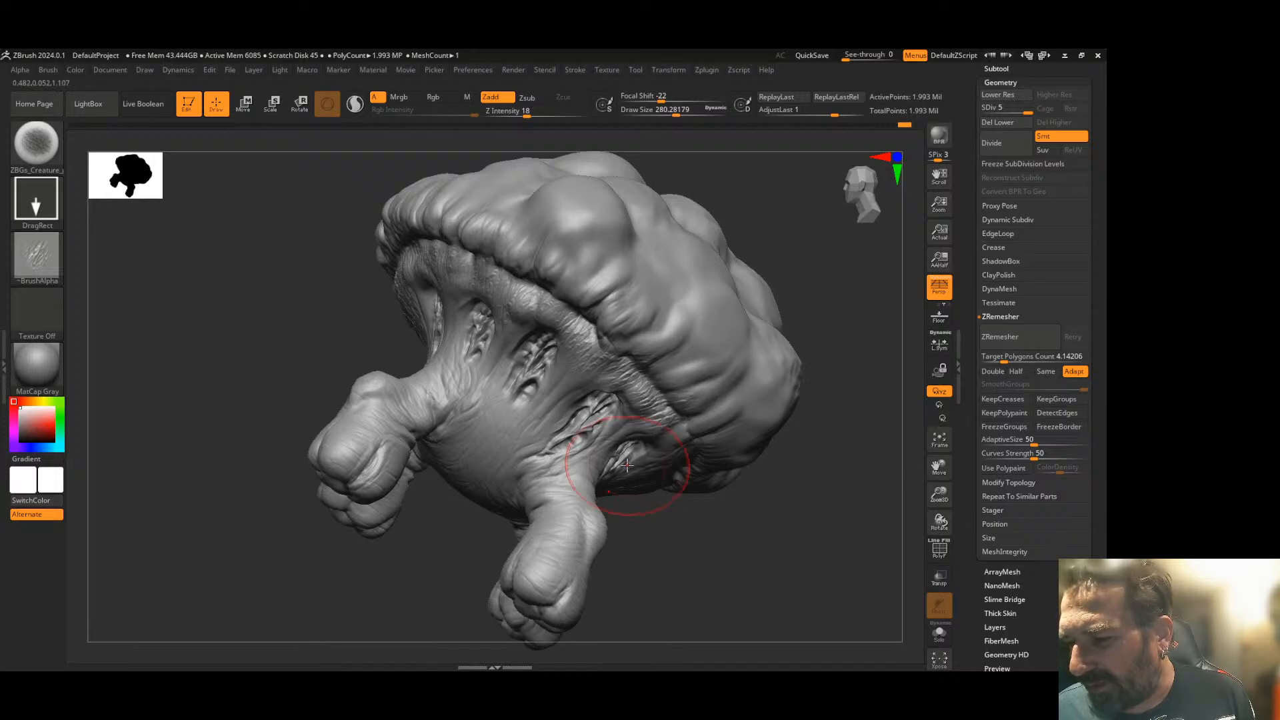
right_drag(720, 538, 683, 450)
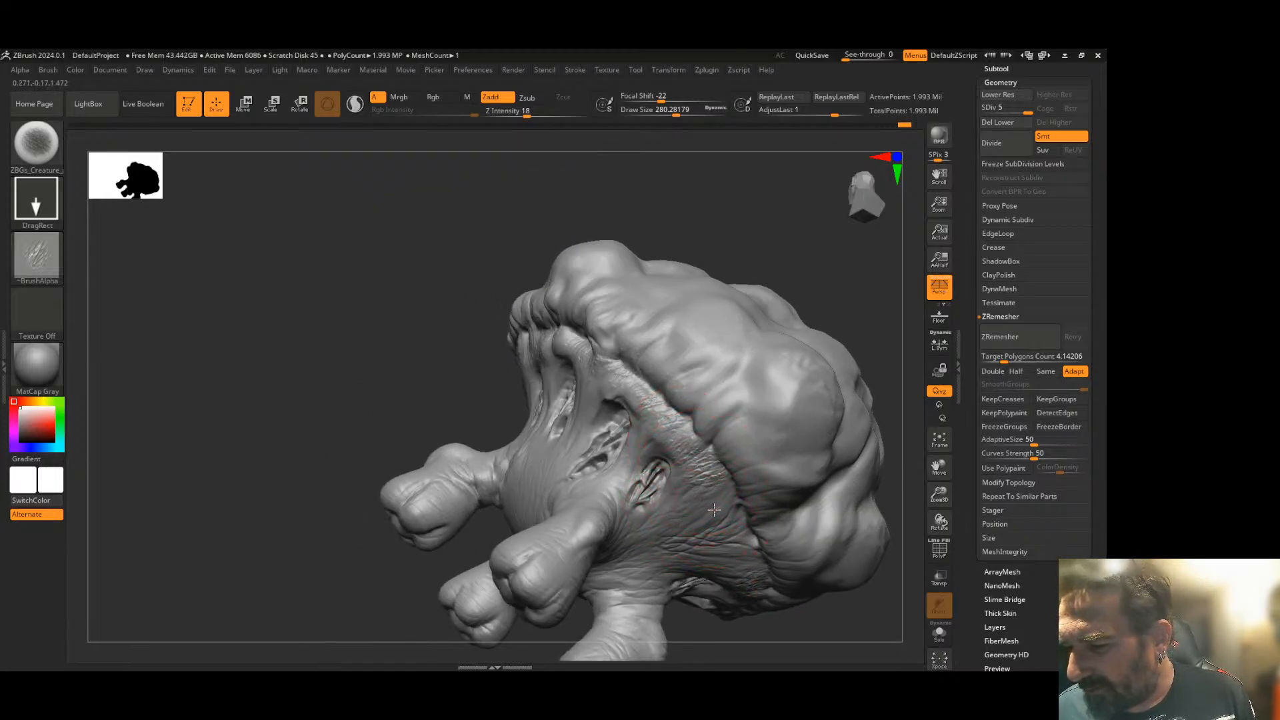
- Stamp skin texture around the cap's front underside and across the stem between the membrane openings and leg bases
mouse_move(728, 606)
right_down()
mouse_move(677, 538)
mouse_move(755, 567)
mouse_move(702, 531)
mouse_move(712, 540)
mouse_move(742, 523)
mouse_move(760, 492)
mouse_move(707, 480)
mouse_move(666, 449)
mouse_move(275, 437)
right_up()
mouse_move(666, 433)
right_down()
mouse_move(464, 431)
mouse_move(427, 387)
right_up()
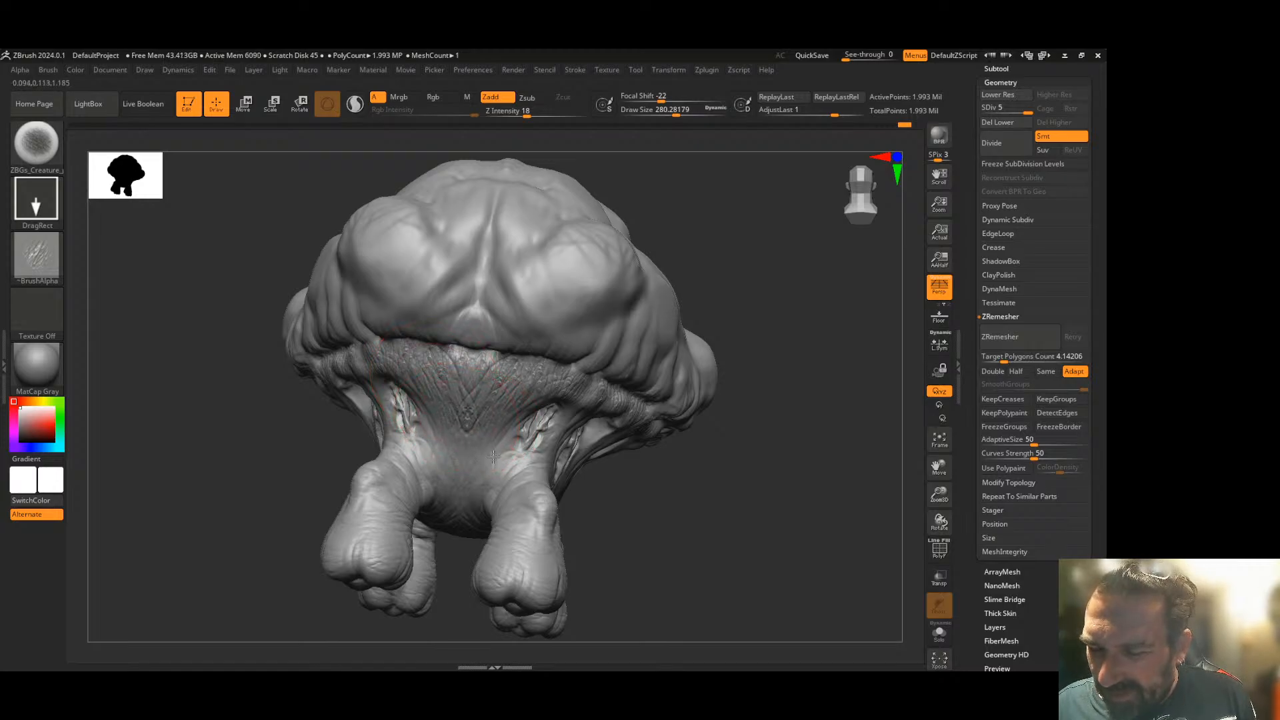
right_drag(600, 441, 667, 362)
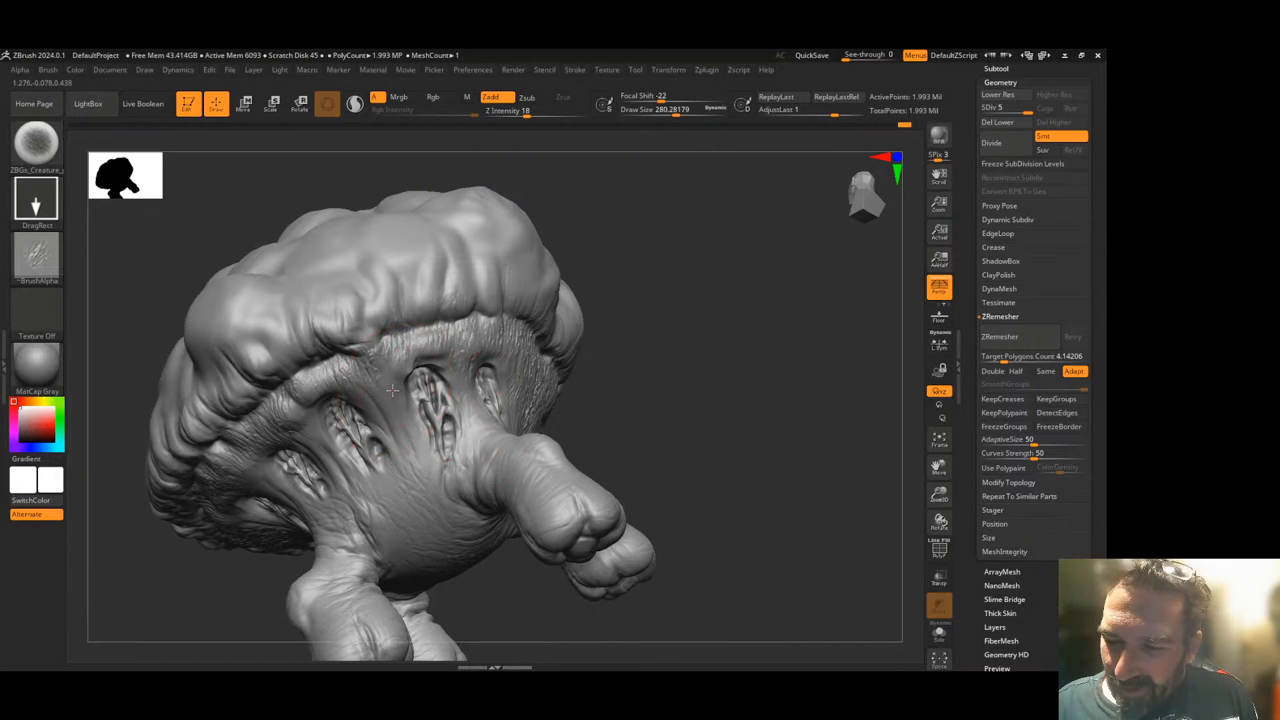
right_drag(529, 390, 725, 306)
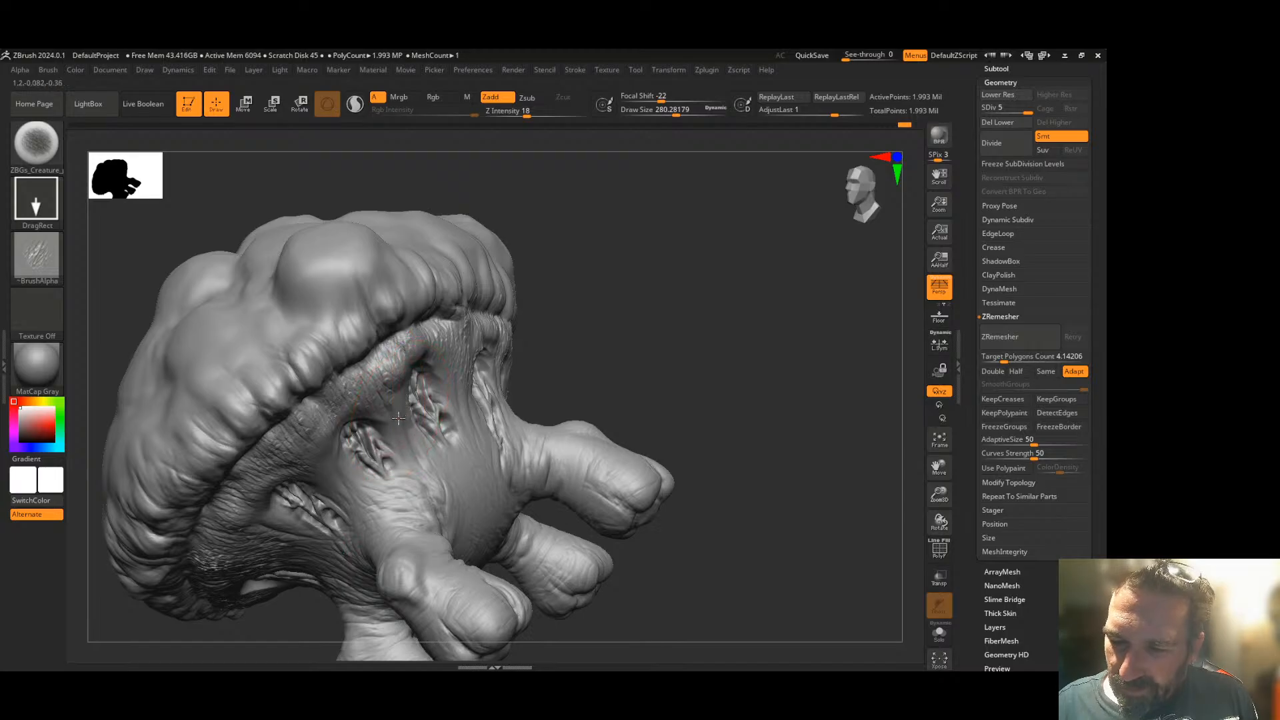
mouse_move(478, 426)
right_down()
mouse_move(663, 326)
mouse_move(680, 286)
mouse_move(444, 412)
right_up()
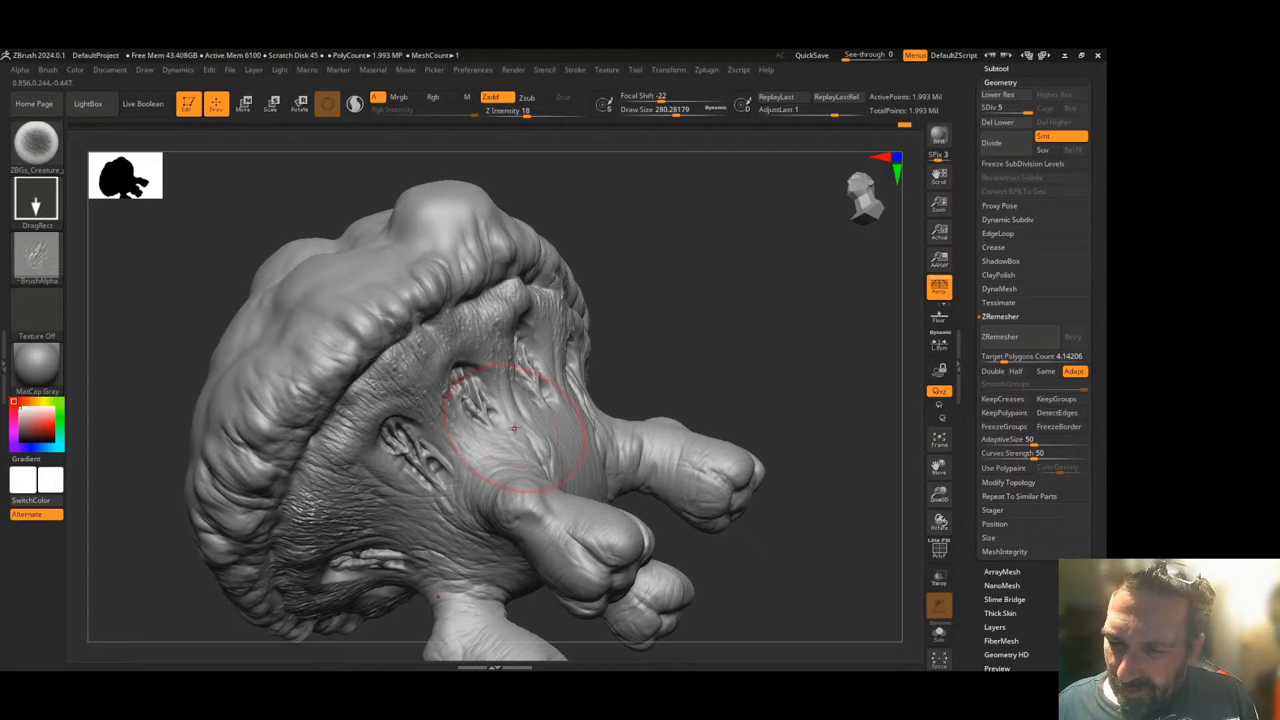
mouse_move(571, 314)
right_down()
mouse_move(663, 309)
mouse_move(652, 299)
right_up()
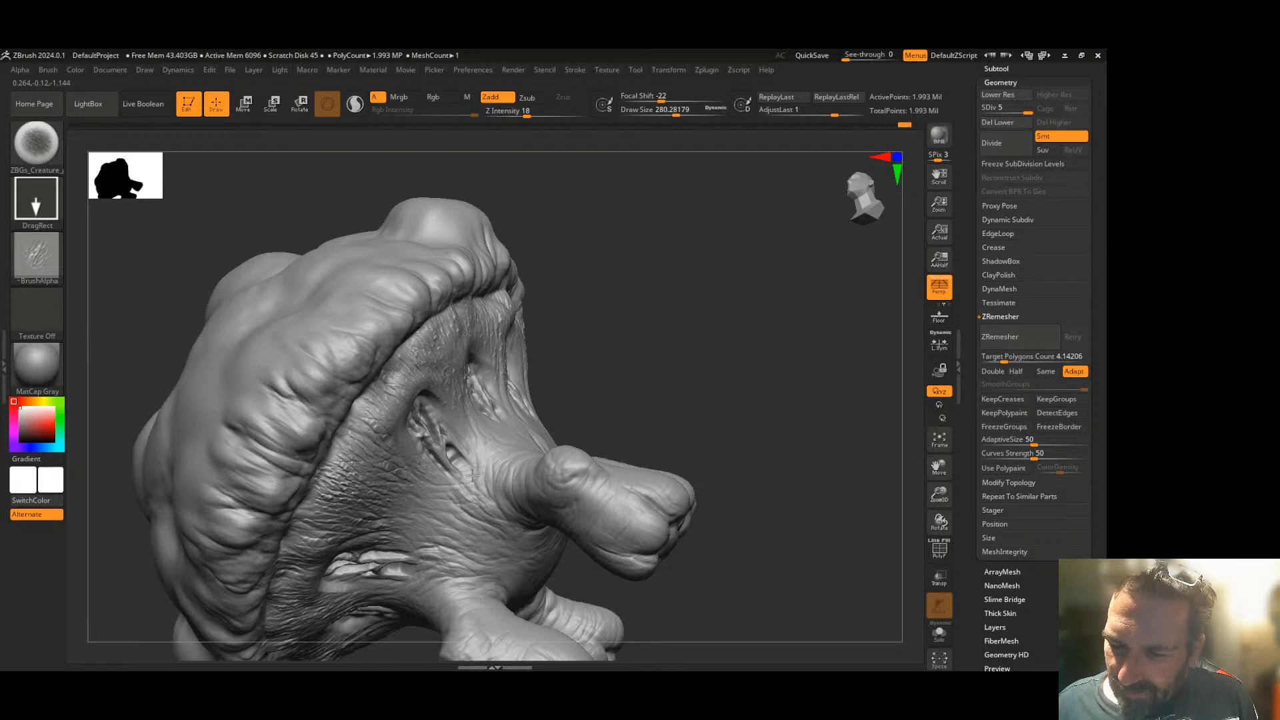
mouse_move(543, 514)
right_down()
mouse_move(680, 266)
mouse_move(623, 294)
right_up()
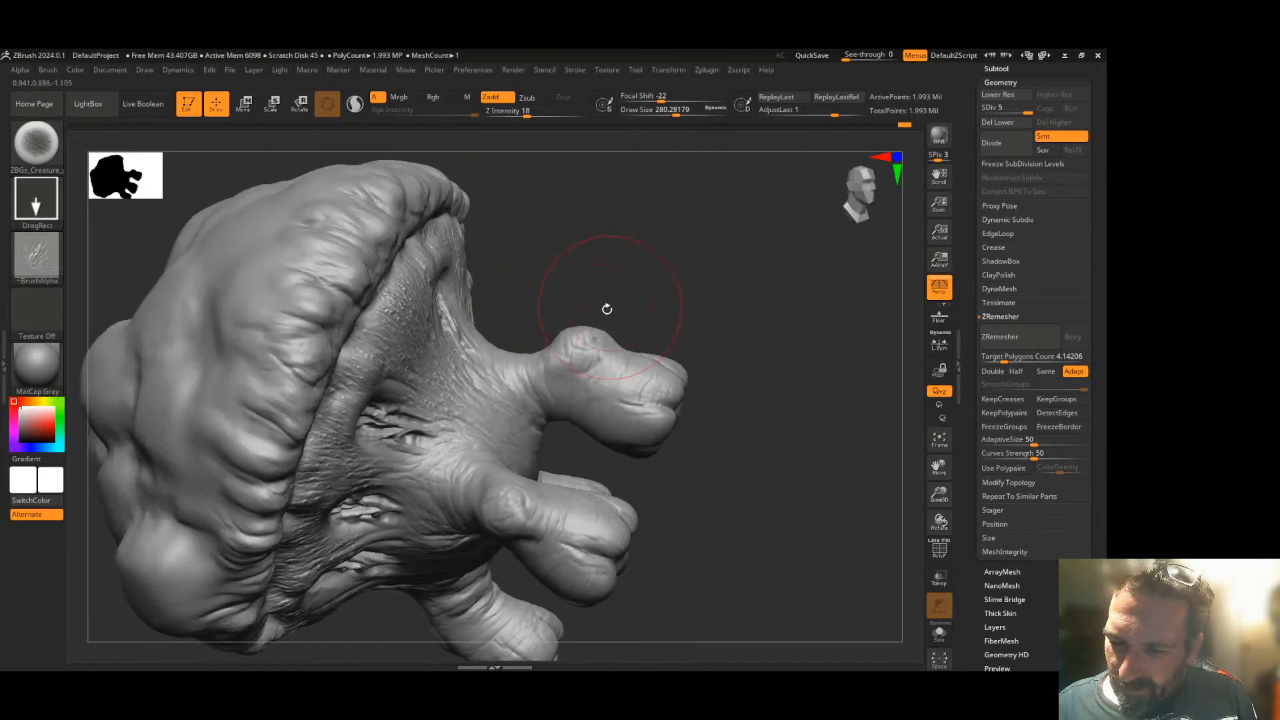
mouse_move(574, 367)
right_down()
mouse_move(660, 340)
mouse_move(629, 423)
mouse_move(570, 438)
right_up()
mouse_move(378, 491)
right_down()
mouse_move(357, 521)
mouse_move(334, 502)
mouse_move(371, 459)
right_up()
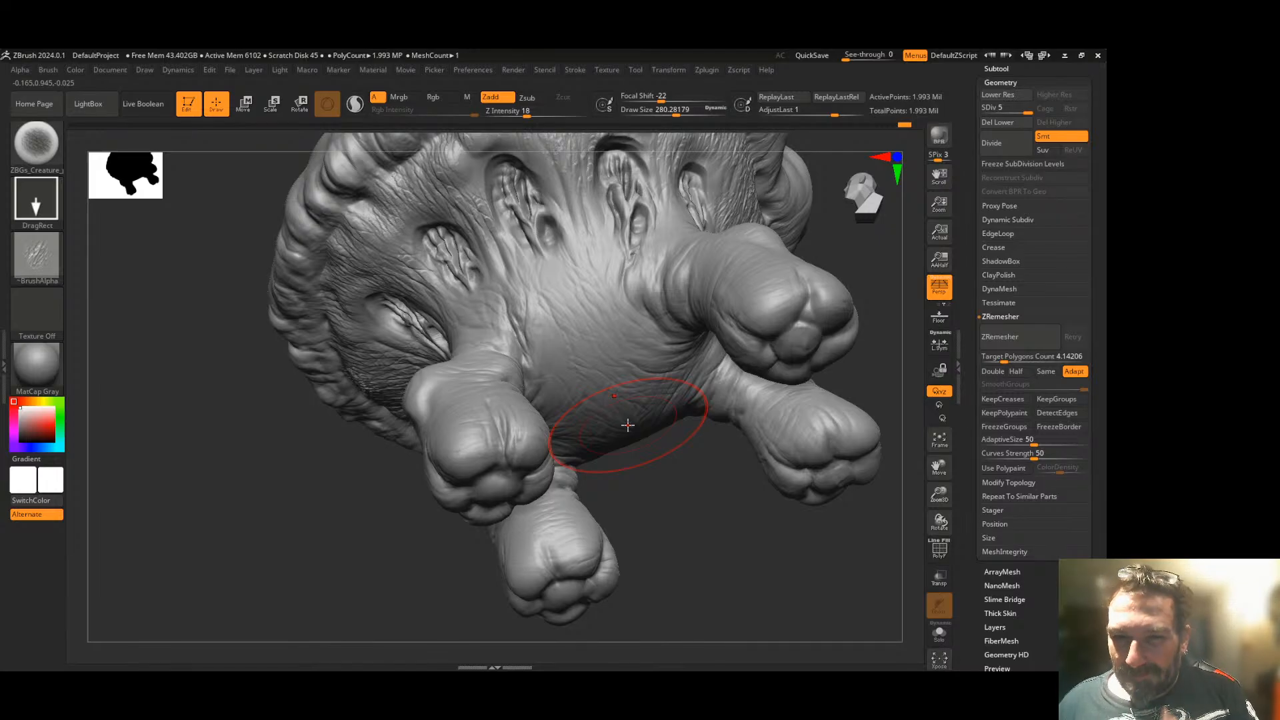
- Load the ZBGs_Creature brush whose preview shows an oval band of scaly skin
click(36, 142)
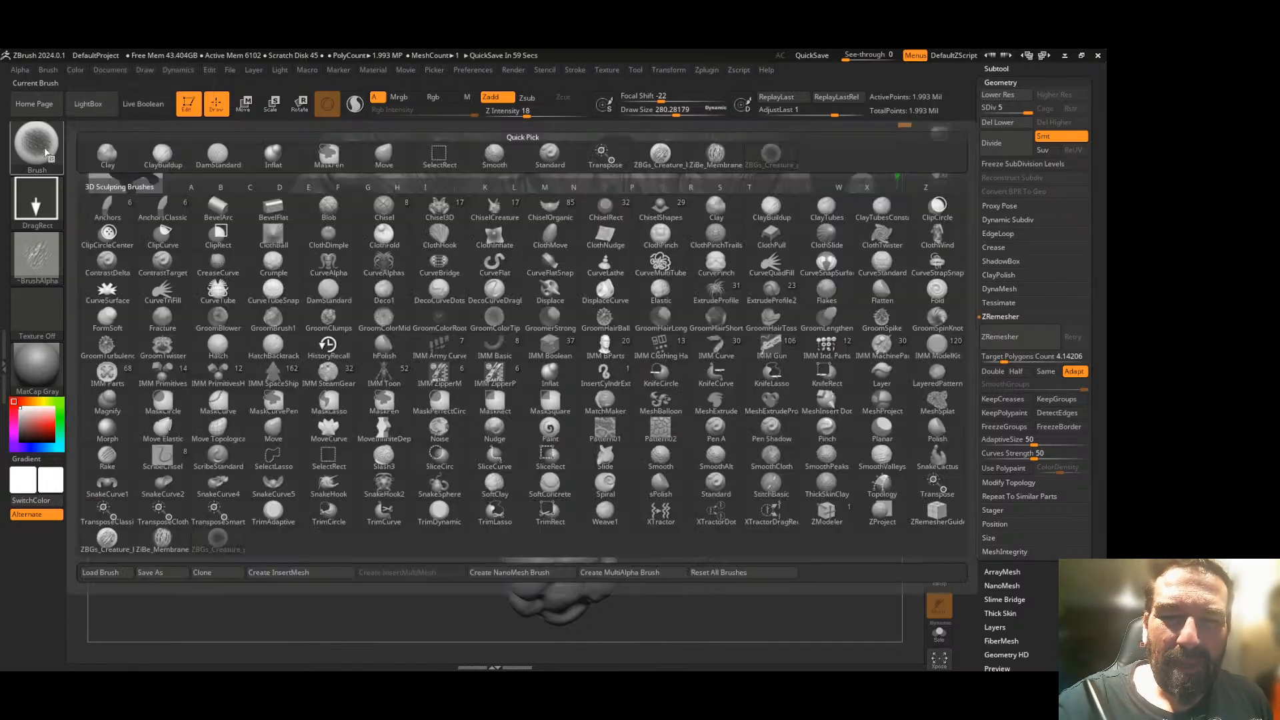
click(90, 104)
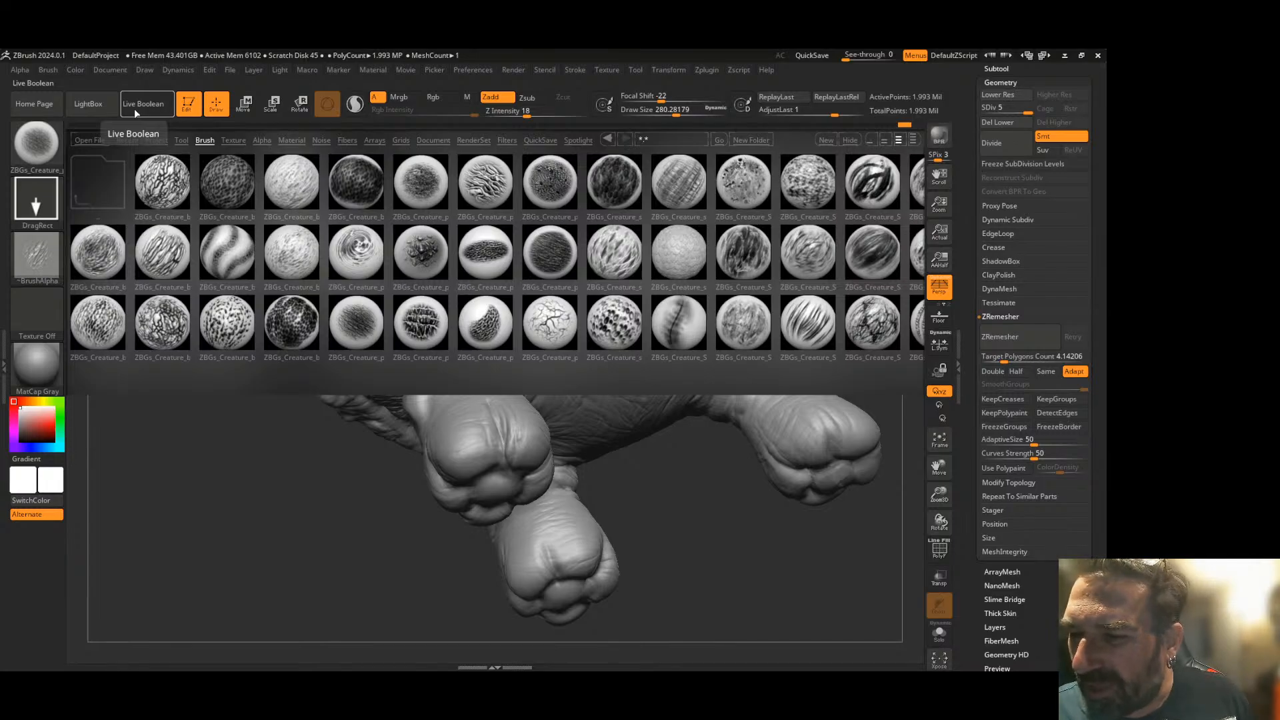
double_click(496, 251)
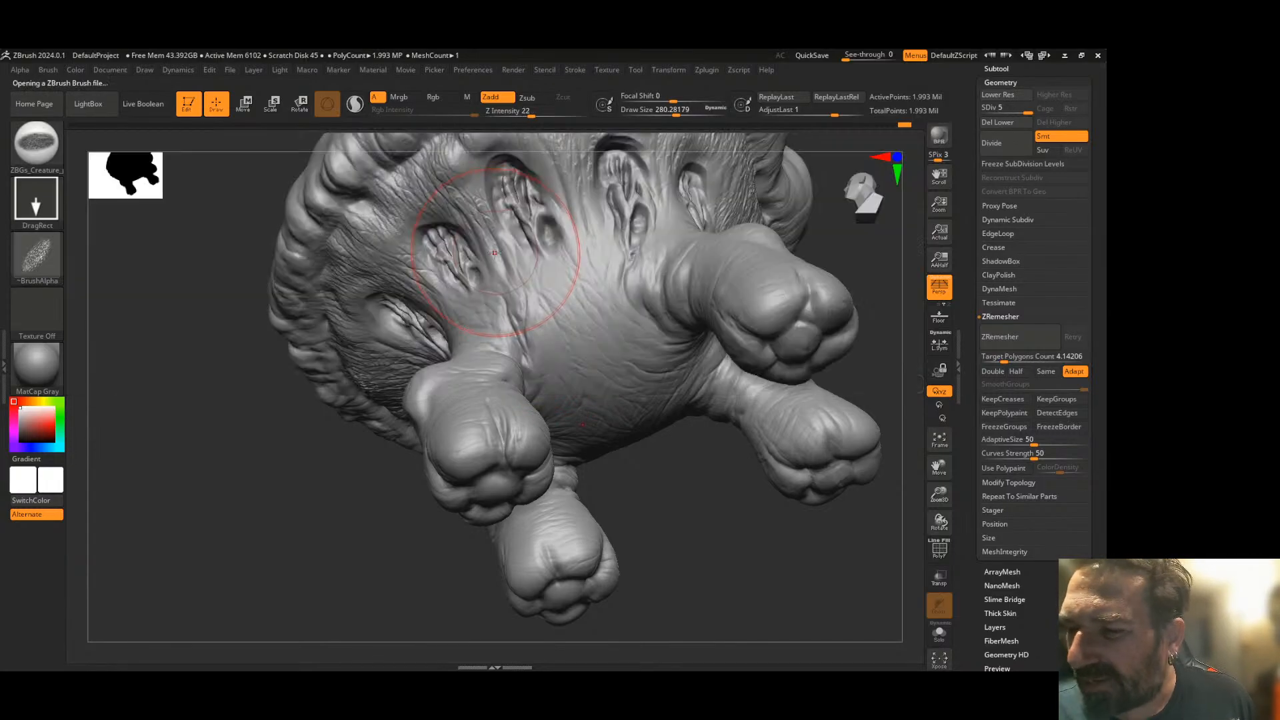
- Test the scaly skin stamp on the belly, undo it and set the Z Intensity to 11
mouse_move(672, 449)
mouse_down()
mouse_move(690, 467)
mouse_move(640, 413)
mouse_up()
drag(525, 348, 571, 364)
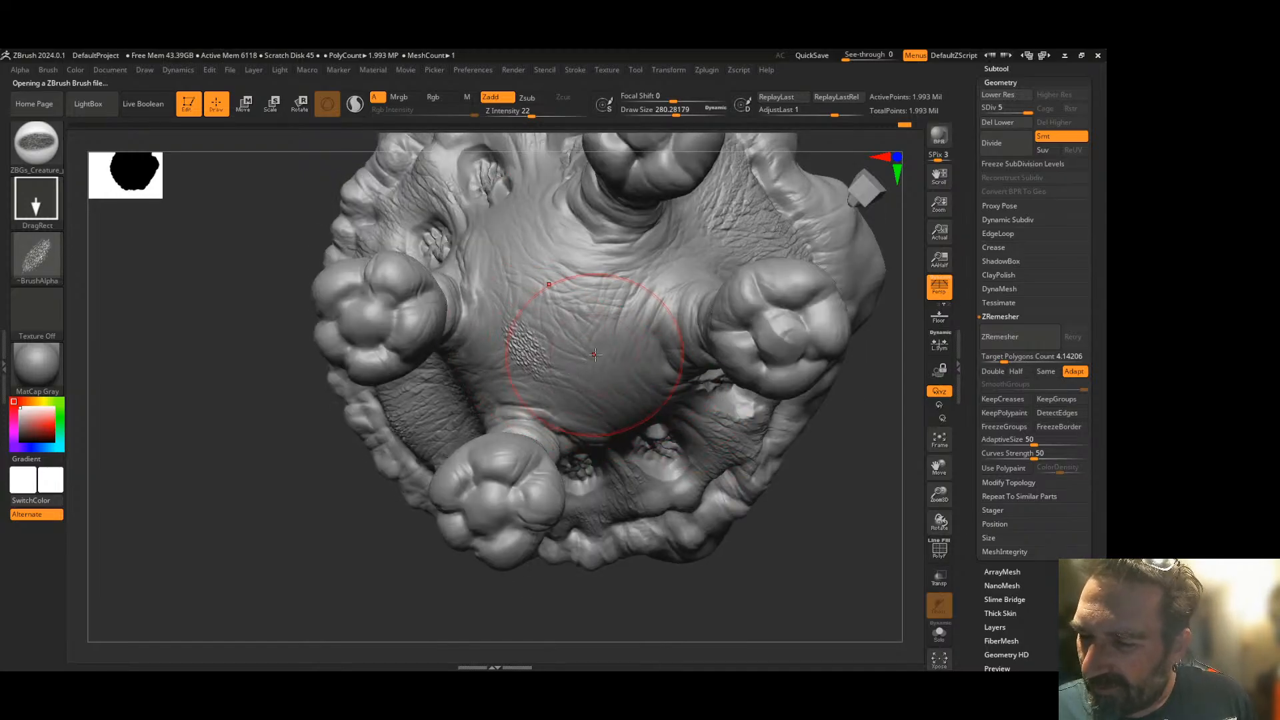
key(ctrl+z)
drag(532, 112, 506, 111)
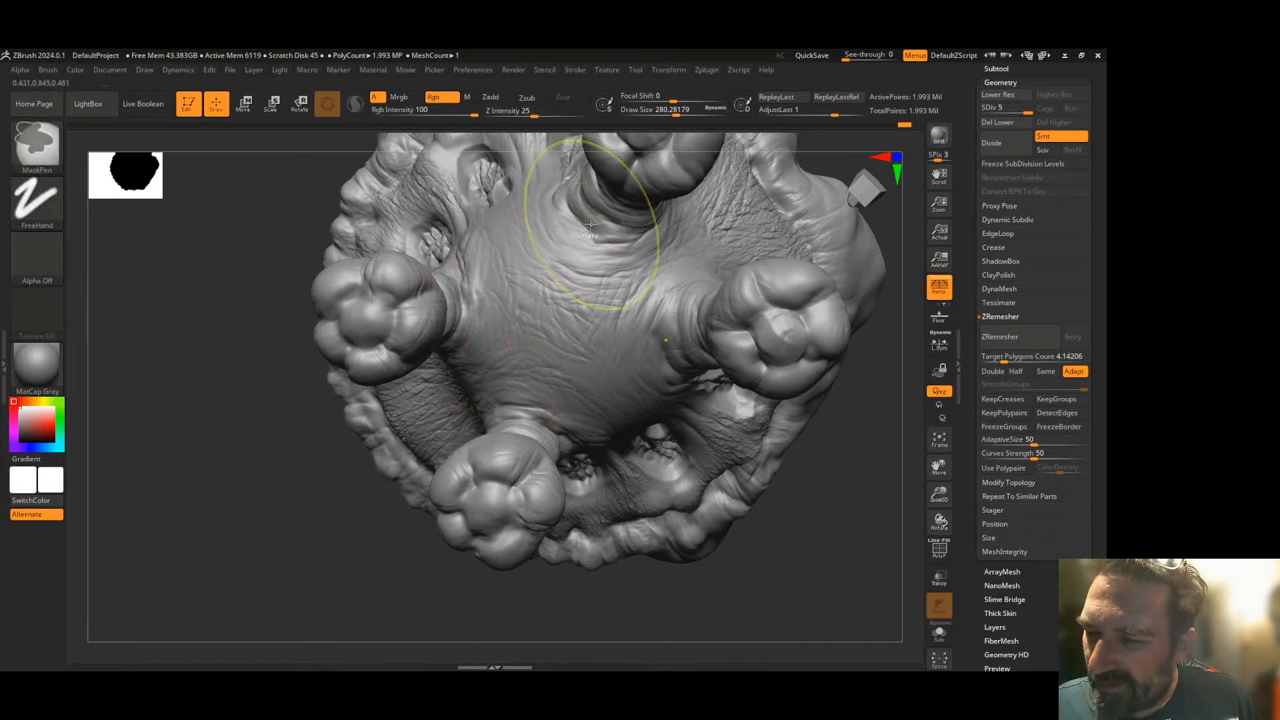
click(509, 114)
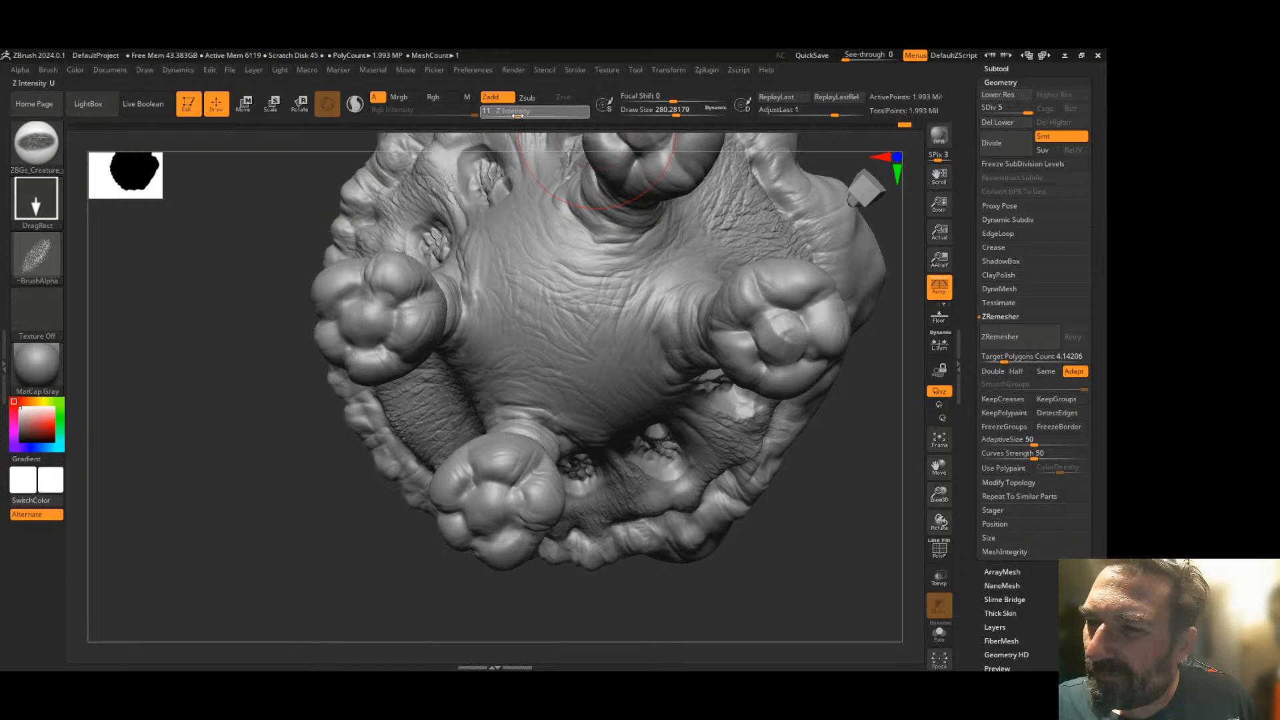
drag(518, 114, 518, 114)
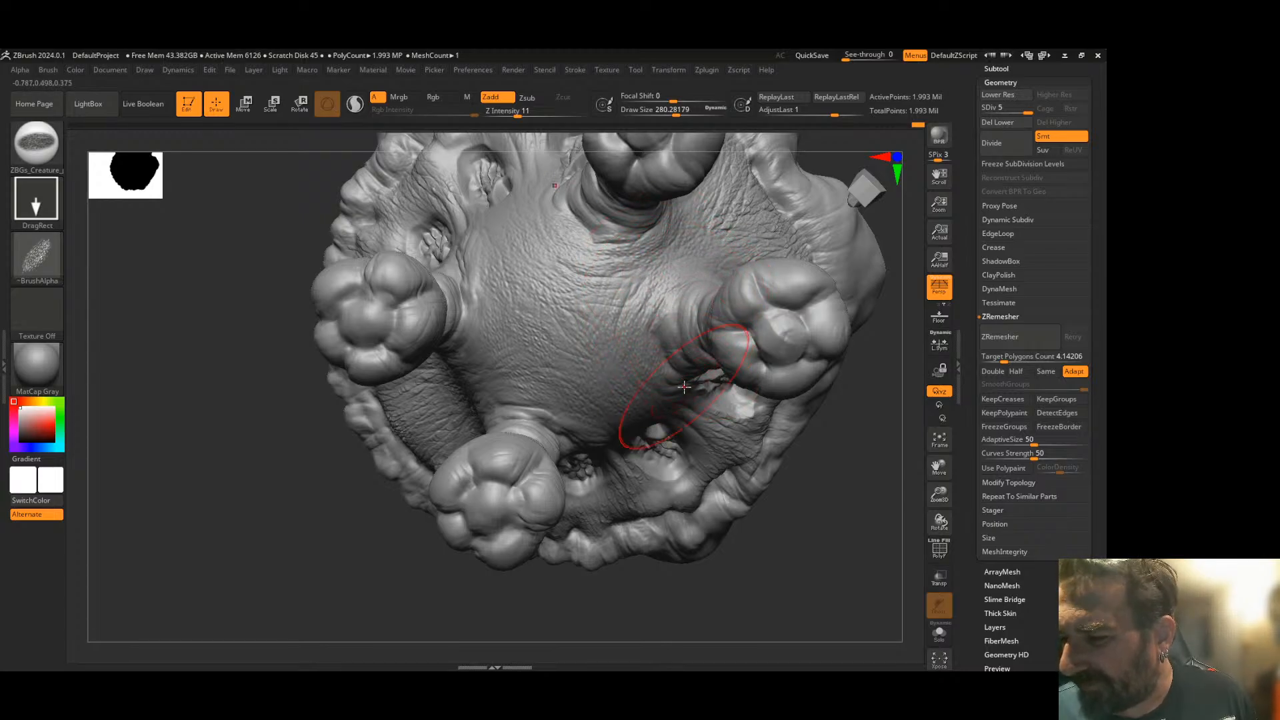
- Stamp scaly skin texture over the belly and around the bases of the four legs
drag(820, 437, 793, 382)
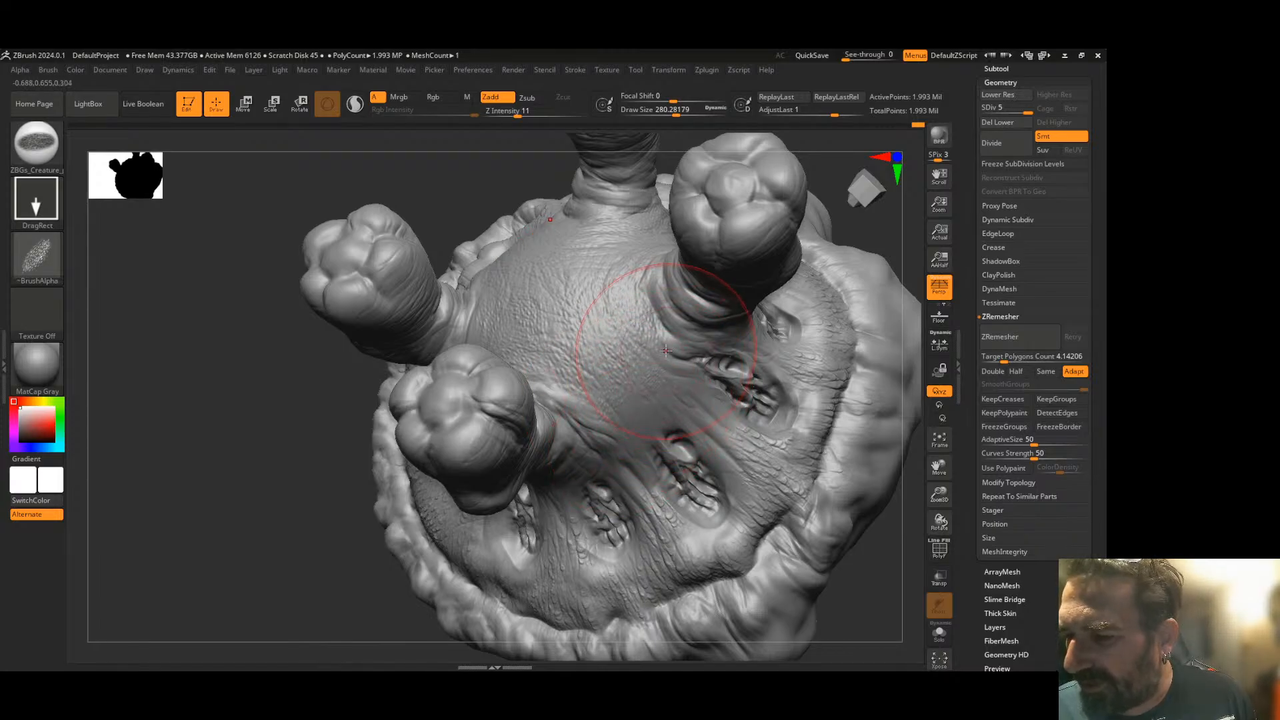
mouse_move(310, 520)
mouse_down()
mouse_move(296, 534)
mouse_move(413, 480)
mouse_up()
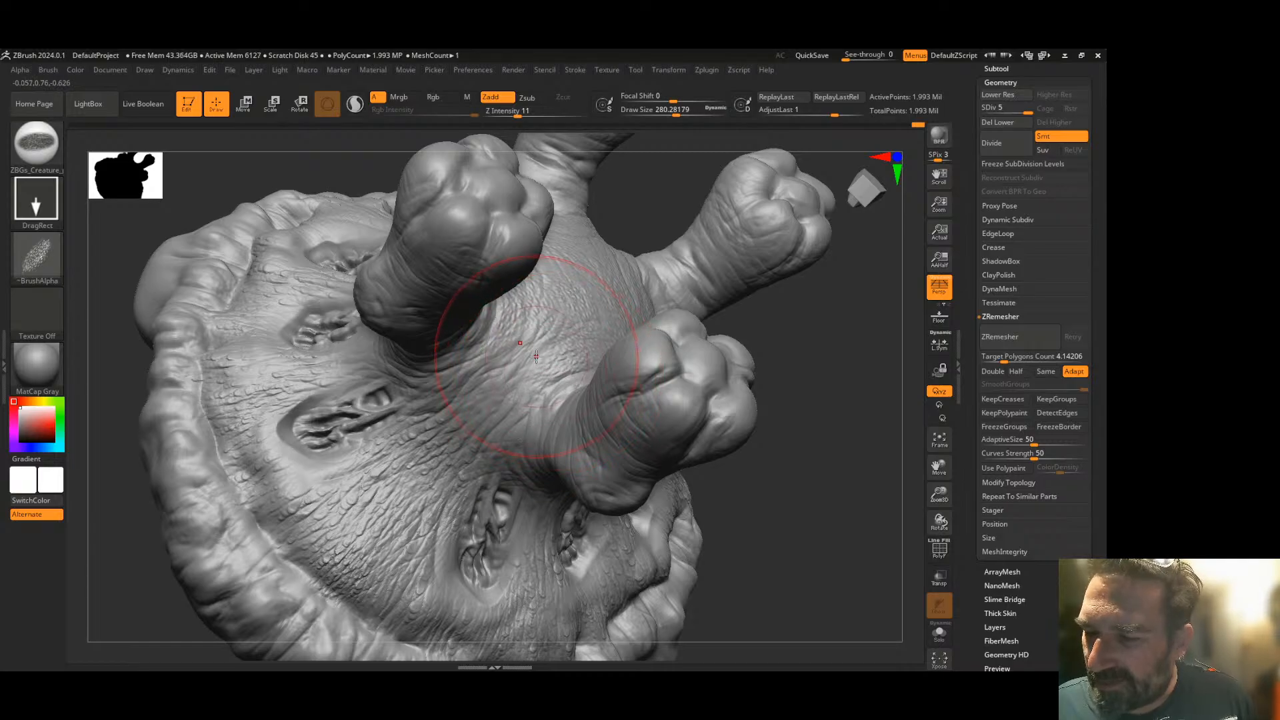
mouse_move(802, 323)
mouse_down()
mouse_move(822, 368)
mouse_move(753, 380)
mouse_move(775, 363)
mouse_up()
drag(897, 400, 875, 480)
drag(523, 543, 475, 548)
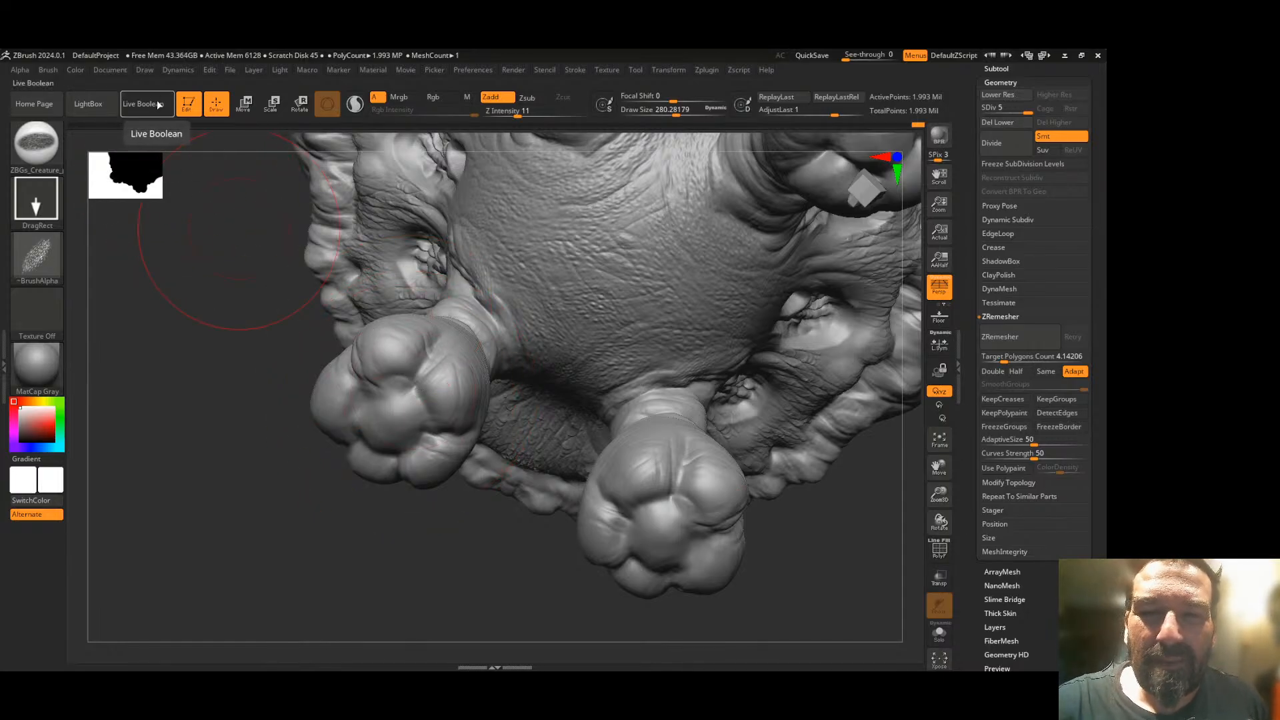
- Try out the cracked-skin creature brush, then load the ZBGs_Creature_S brush with the fine wrinkle web pattern instead
click(102, 102)
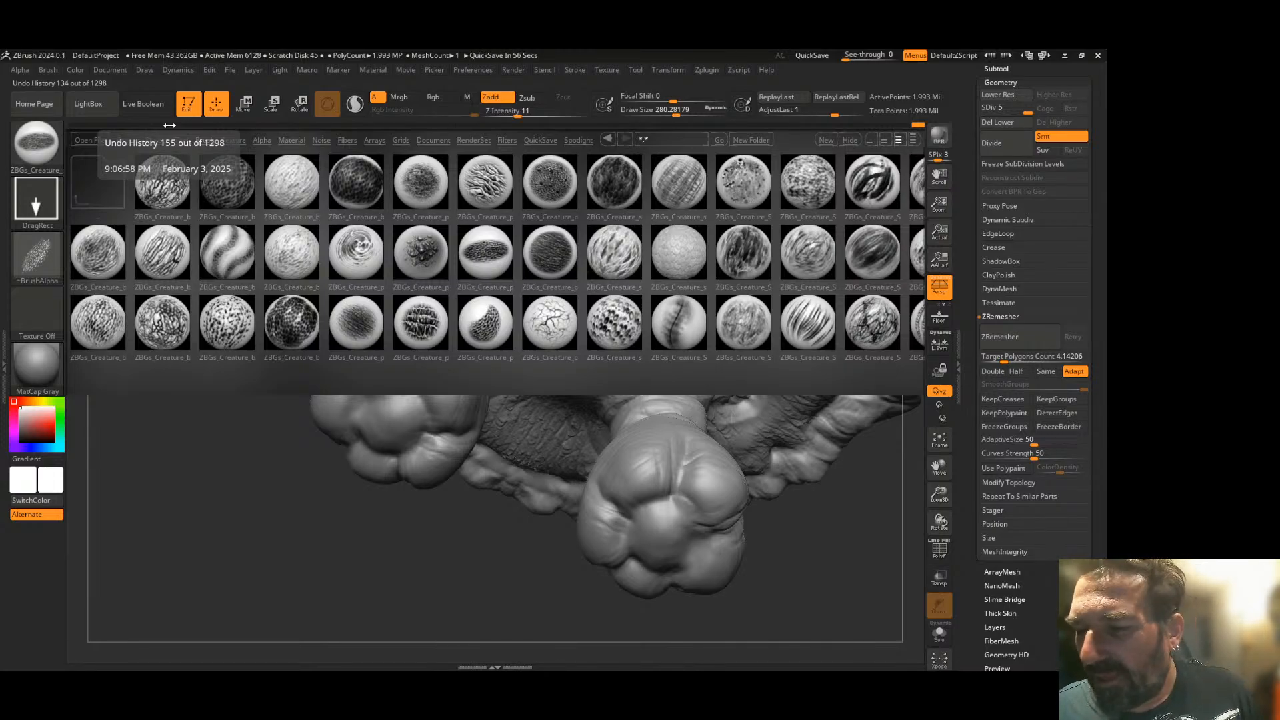
double_click(552, 323)
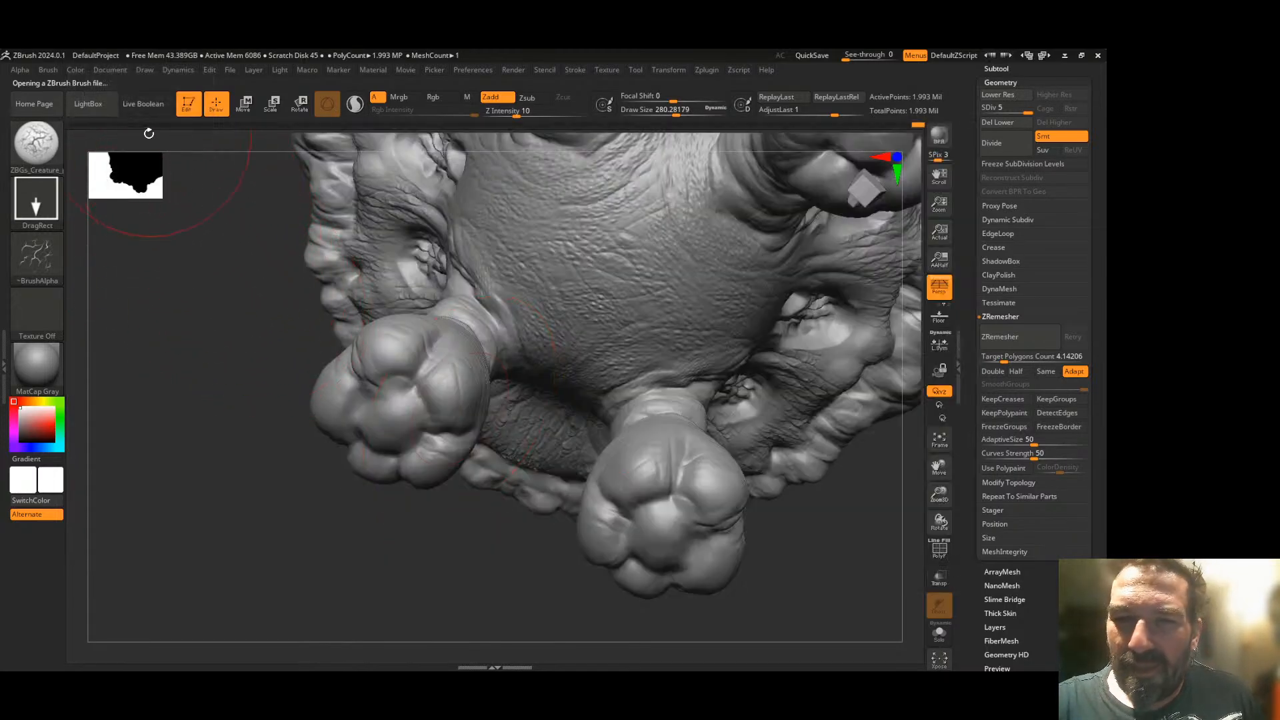
click(93, 104)
drag(641, 373, 541, 386)
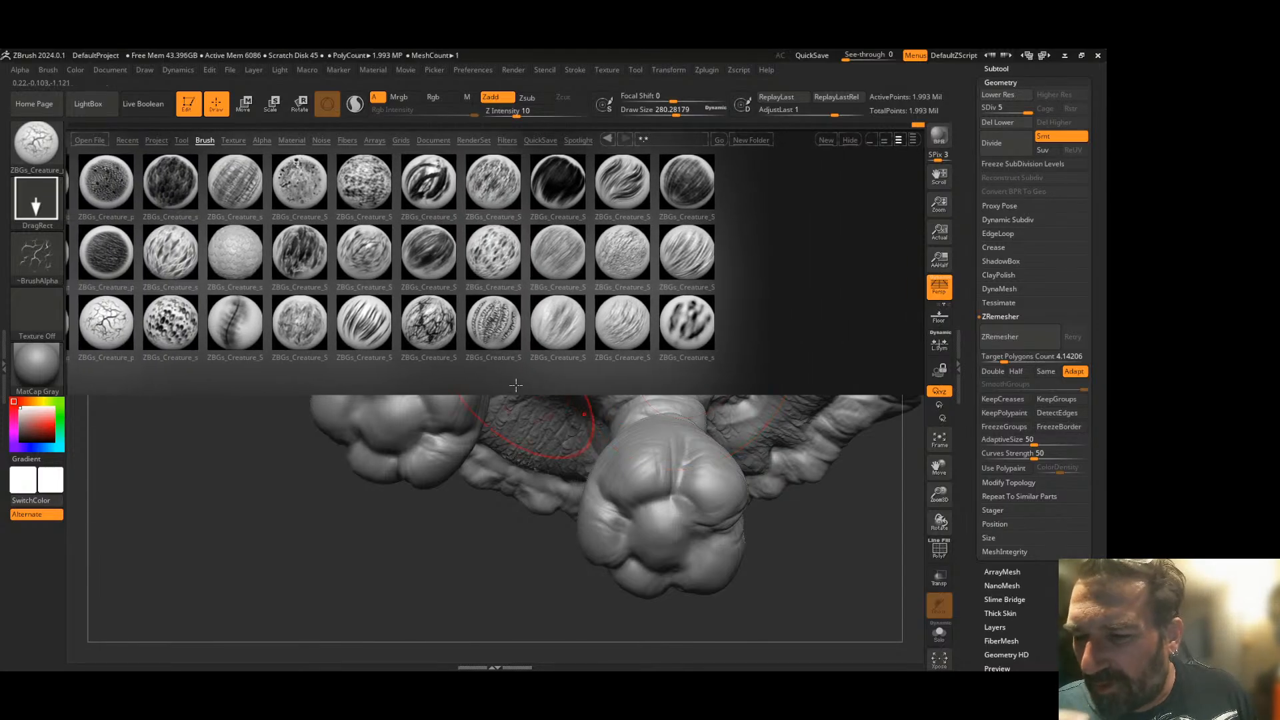
double_click(430, 316)
- Try the wrinkle web brush on the sole of a foot and undo the stroke
drag(406, 423, 433, 440)
mouse_move(393, 386)
mouse_down()
mouse_move(404, 362)
mouse_move(351, 402)
mouse_up()
drag(377, 448, 427, 455)
drag(440, 537, 480, 502)
key(ctrl+z)
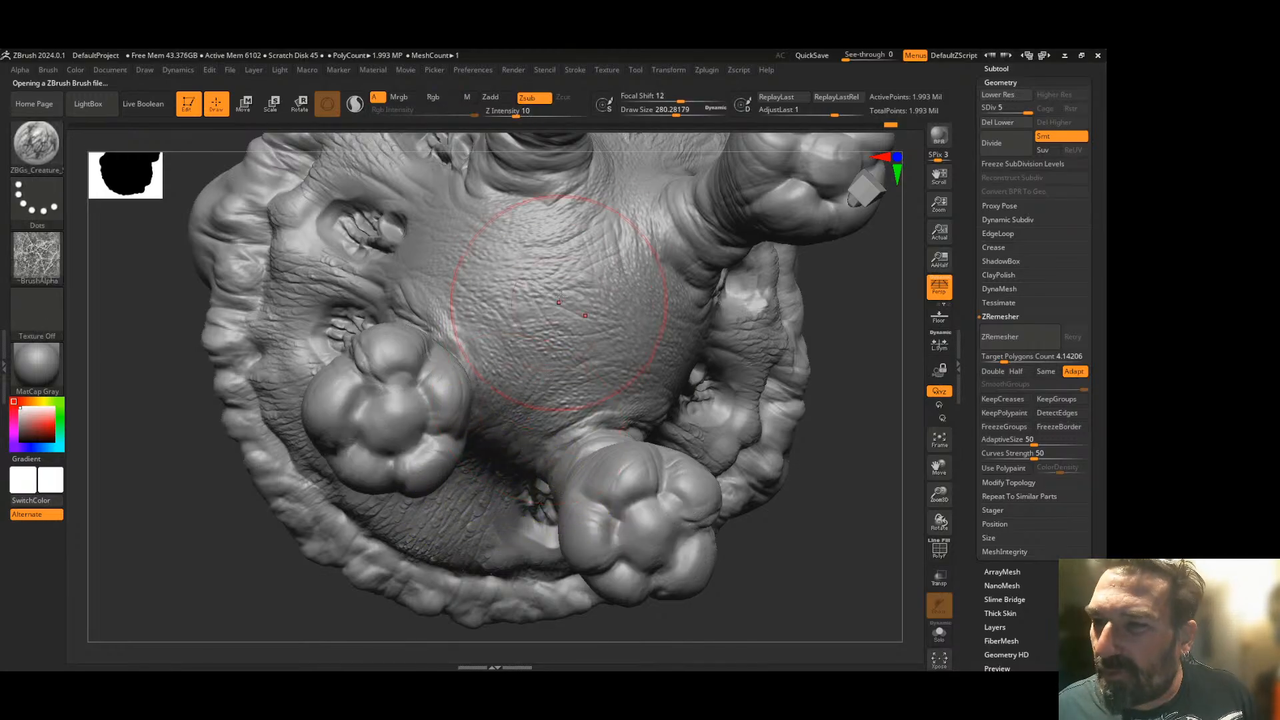
- Try carving wrinkle texture into the foot pads with Z Intensity 5 and Draw Size about 422, and undo it
drag(515, 114, 506, 115)
drag(700, 106, 714, 107)
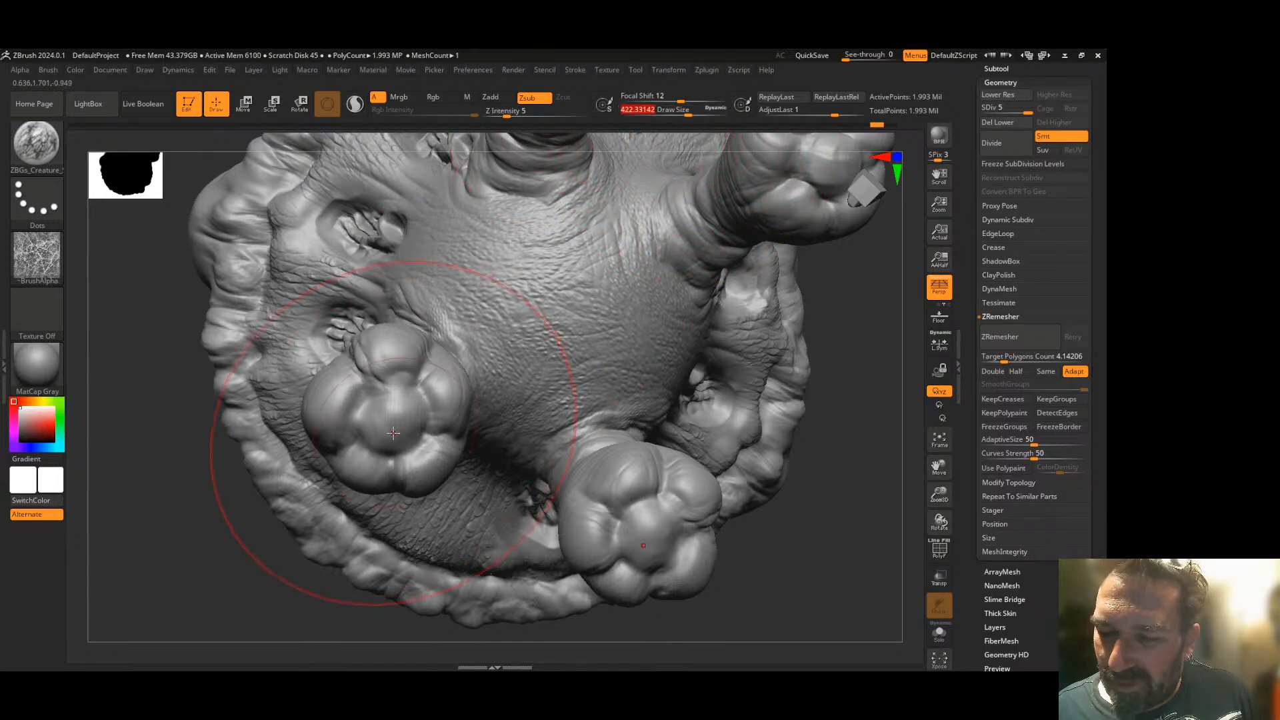
mouse_move(406, 432)
mouse_down()
mouse_move(393, 464)
mouse_move(372, 394)
mouse_move(417, 372)
mouse_up()
drag(834, 421, 861, 418)
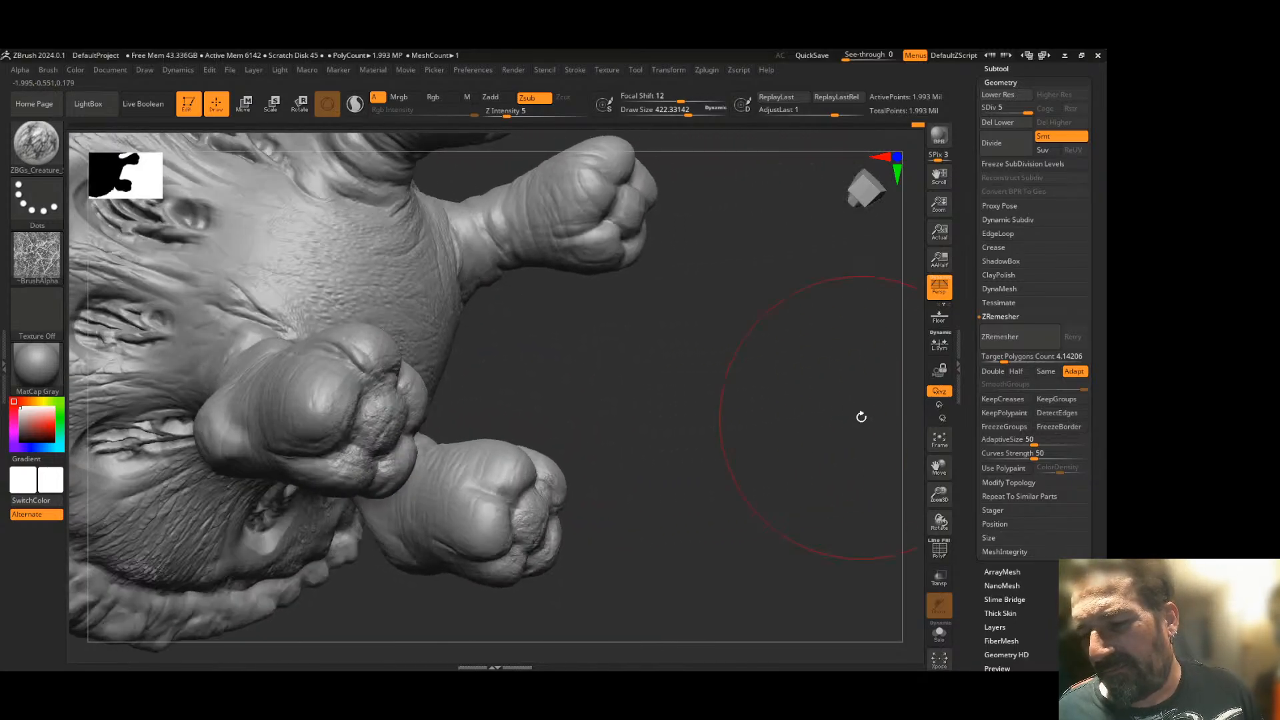
key(ctrl+z)
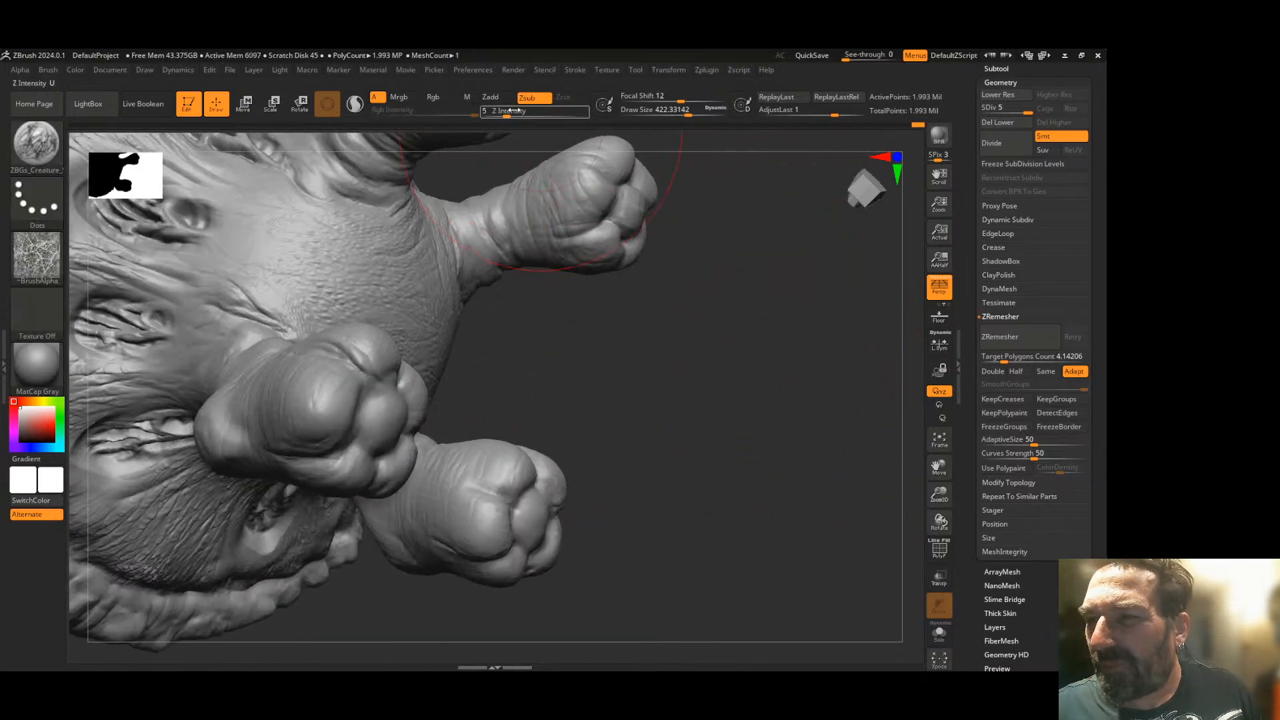
- Try a wrinkle texture stroke on one toe with Z Intensity 12 and Draw Size about 116, and undo it
drag(506, 114, 518, 113)
drag(687, 112, 657, 110)
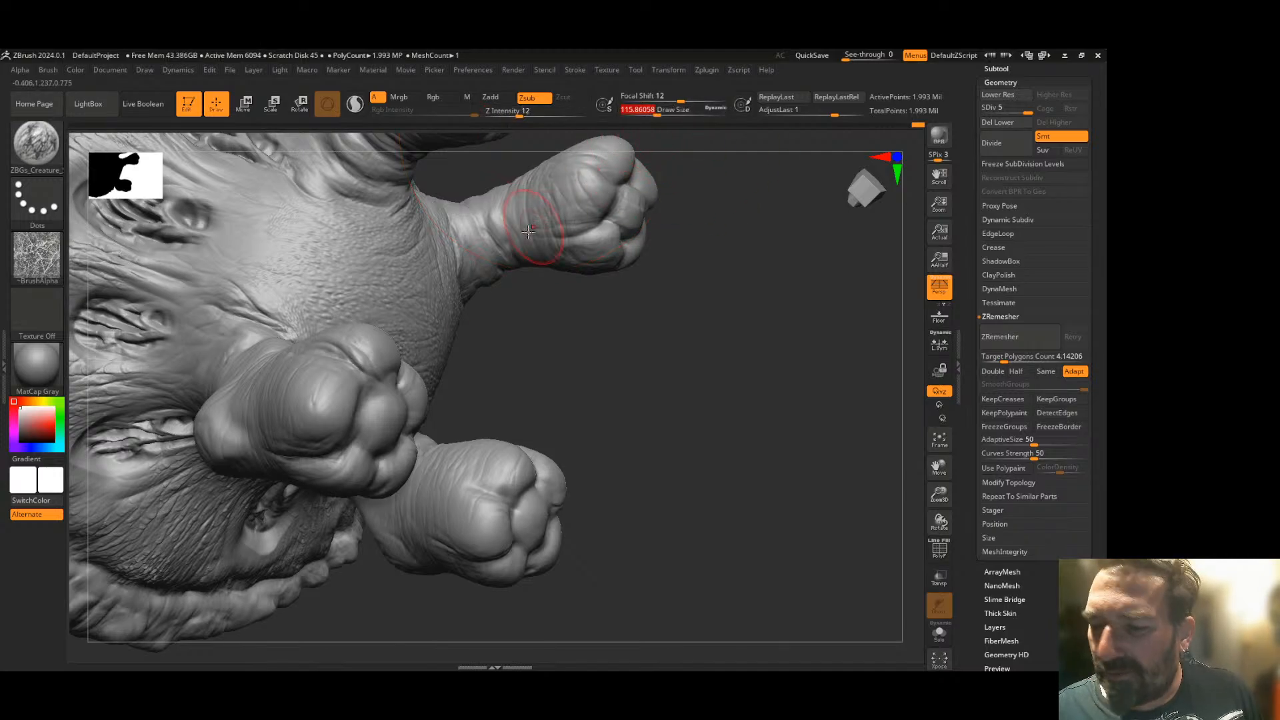
drag(338, 422, 350, 388)
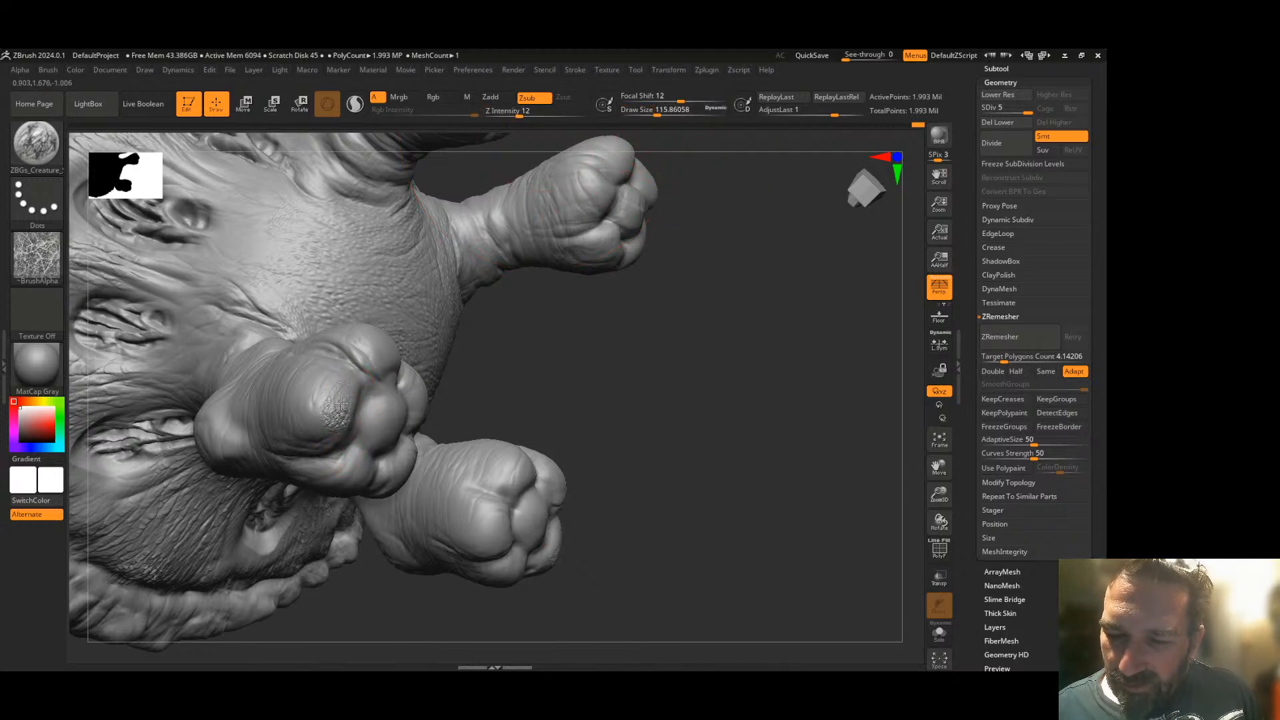
drag(564, 329, 734, 314)
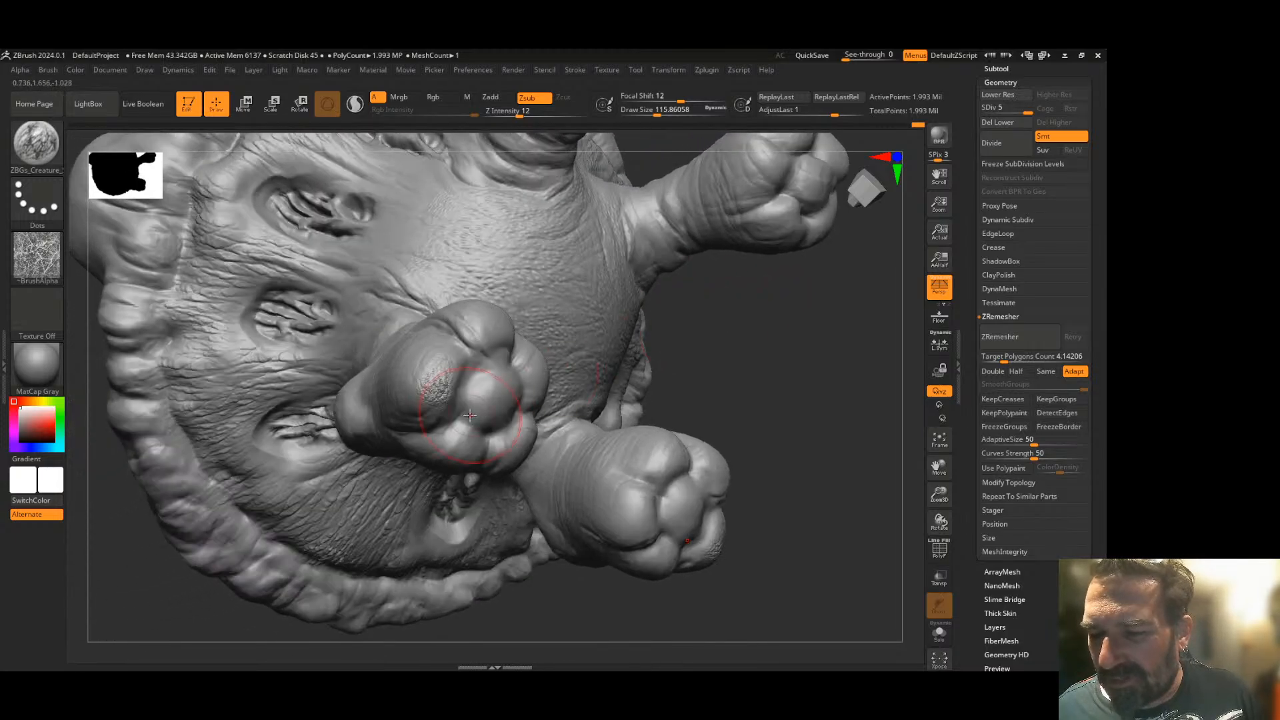
key(ctrl+z)
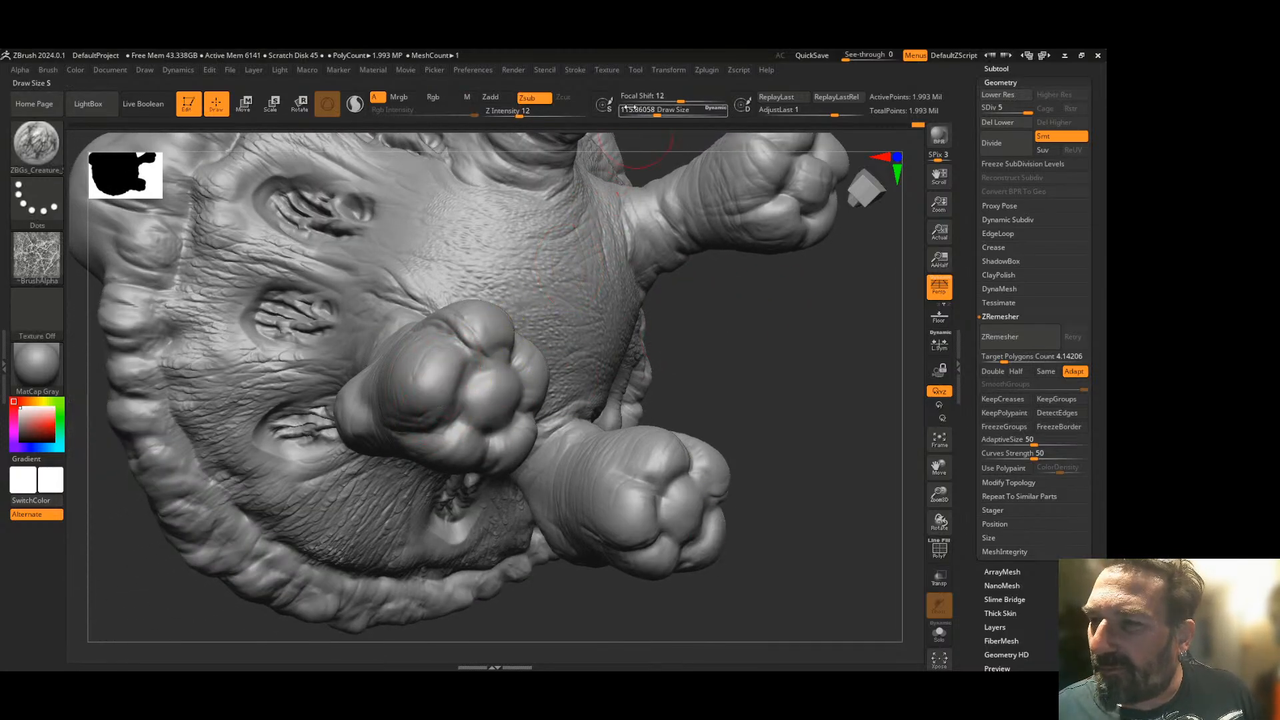
- Set the Draw Size to about 239, test a wrinkle stroke on the toe and undo the stroke
drag(658, 114, 670, 115)
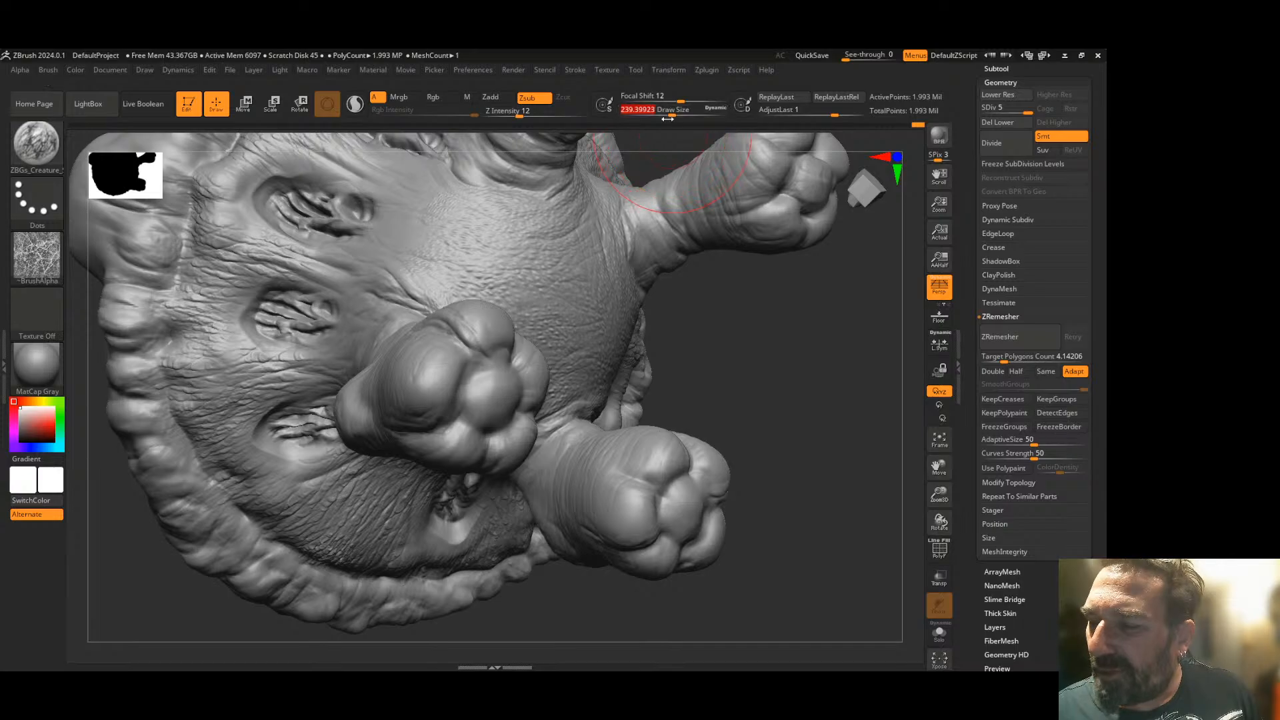
mouse_move(440, 382)
mouse_down()
mouse_move(448, 360)
mouse_move(436, 384)
mouse_up()
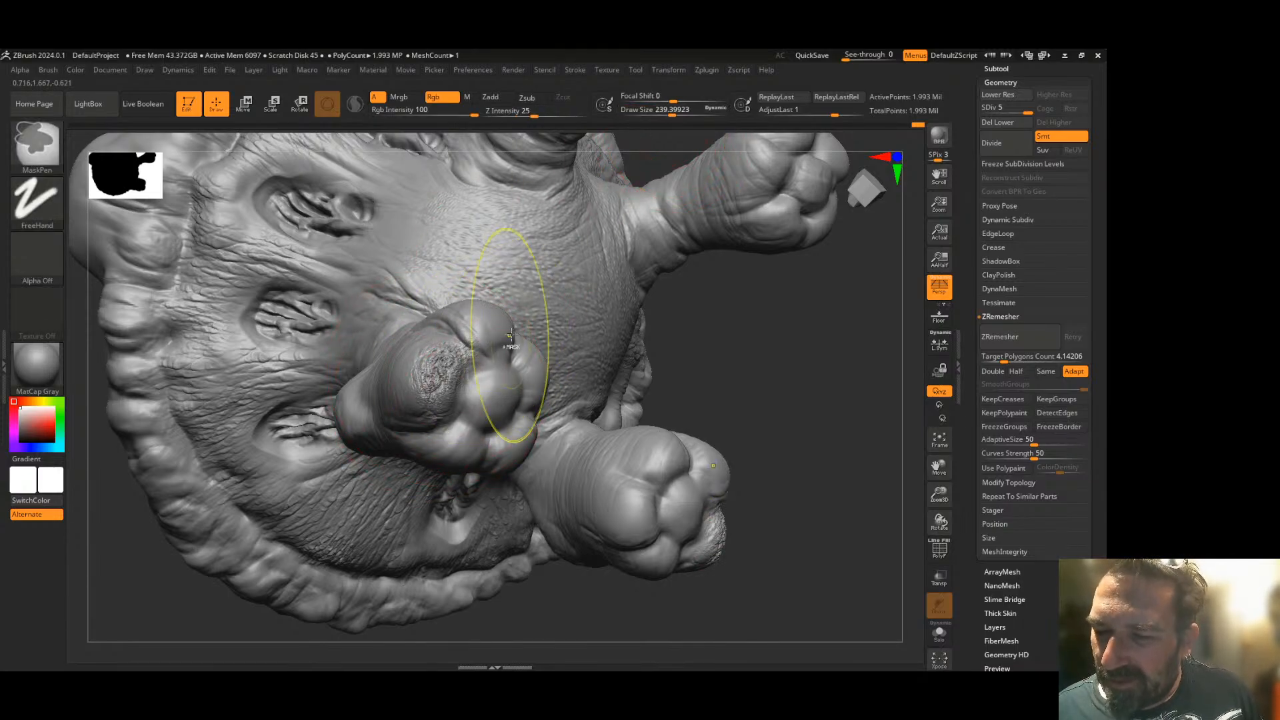
key(ctrl+z)
- Set the Z Intensity to 6 and carve wrinkle texture over the toes and sole pads of the mirrored pair of feet
click(514, 111)
text(4)
key(Return)
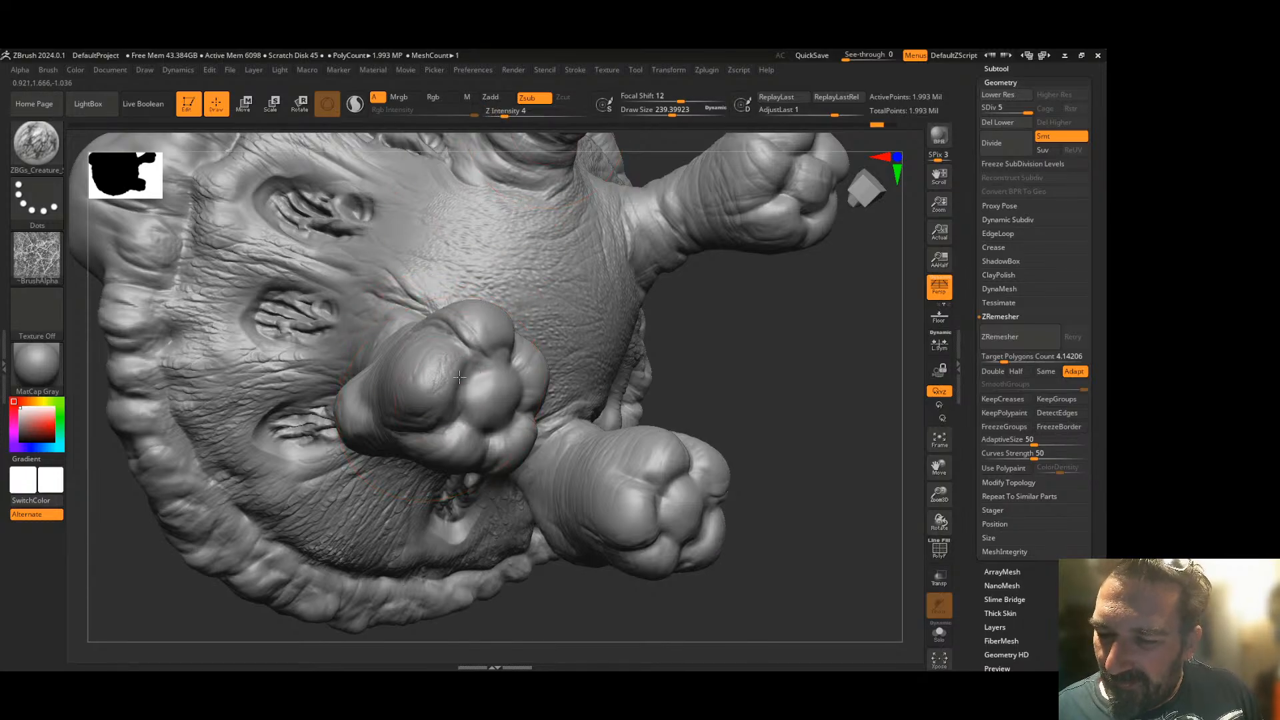
click(506, 112)
text(5)
key(Return)
key(Return)
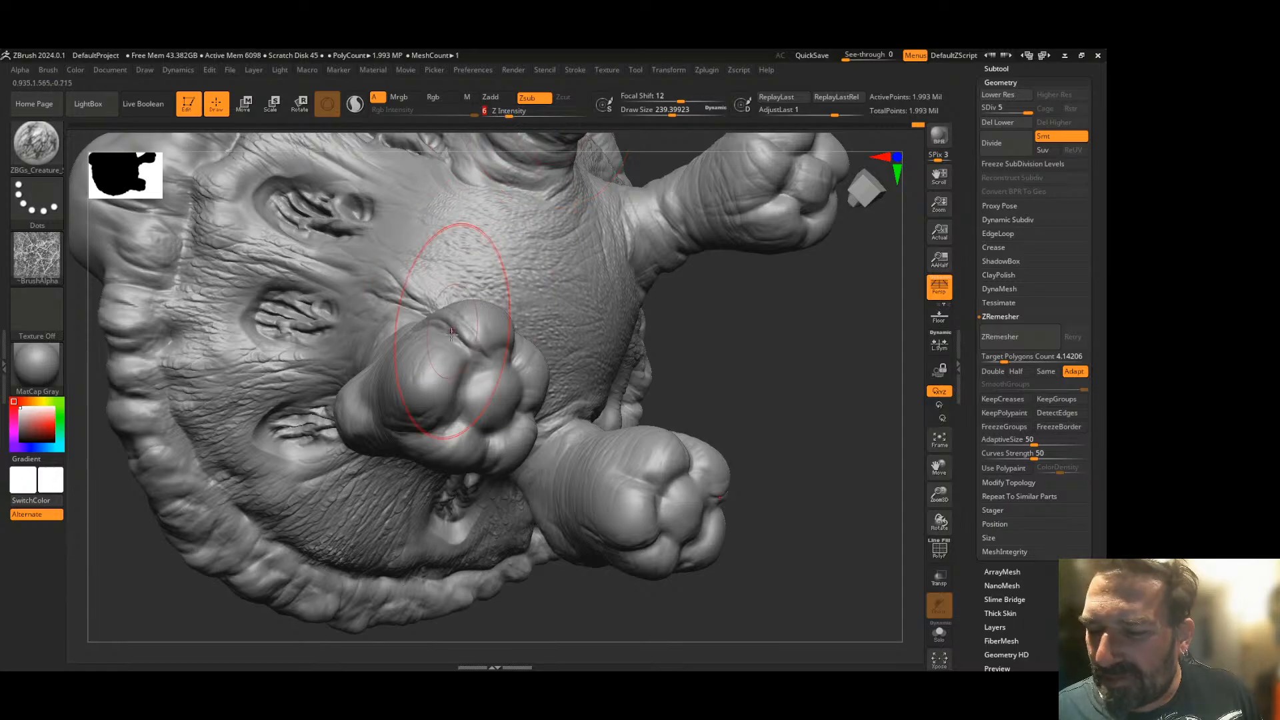
mouse_move(482, 339)
mouse_down()
mouse_move(472, 332)
mouse_move(501, 338)
mouse_up()
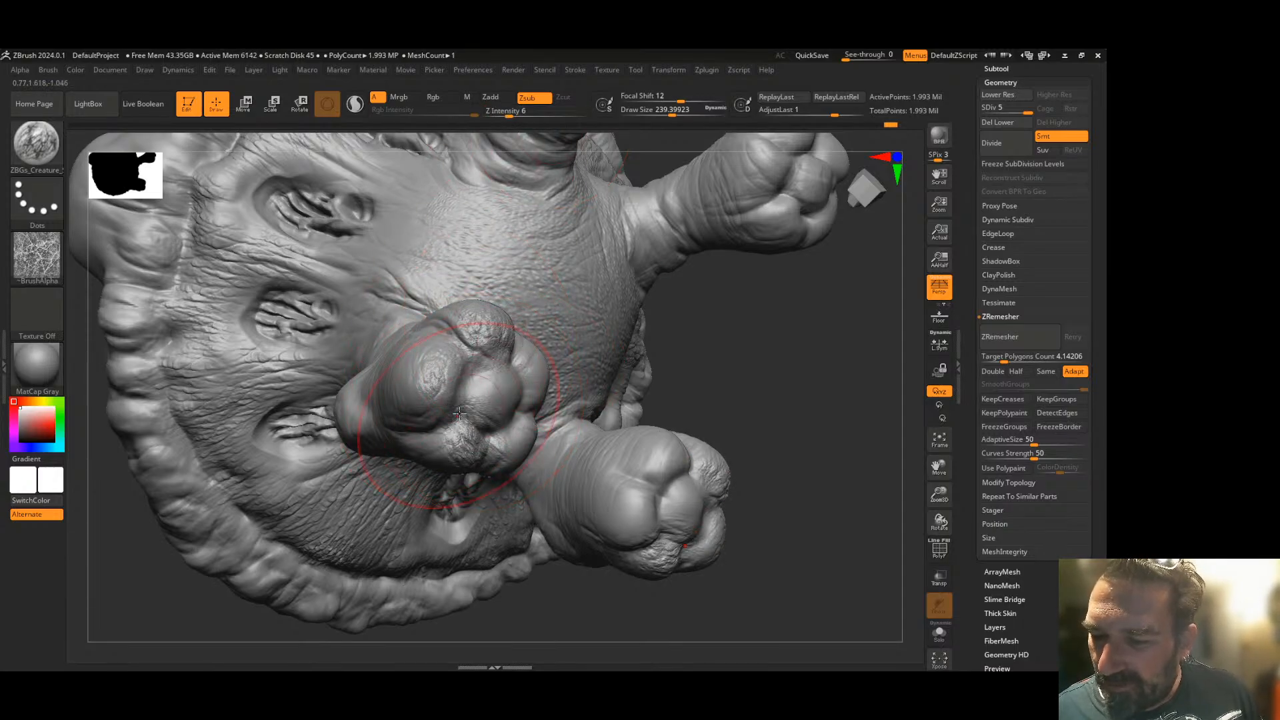
mouse_move(737, 368)
mouse_down()
mouse_move(507, 377)
mouse_move(527, 402)
mouse_up()
drag(528, 460, 545, 435)
drag(573, 392, 567, 412)
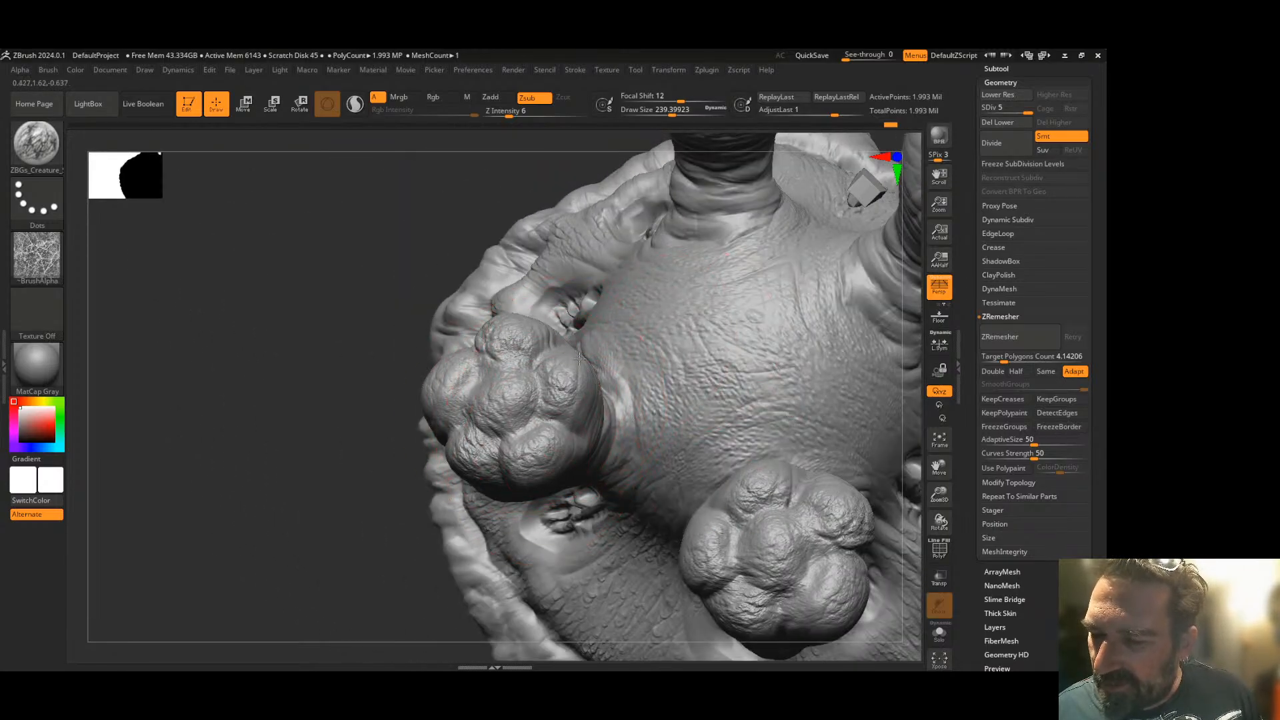
drag(374, 454, 457, 473)
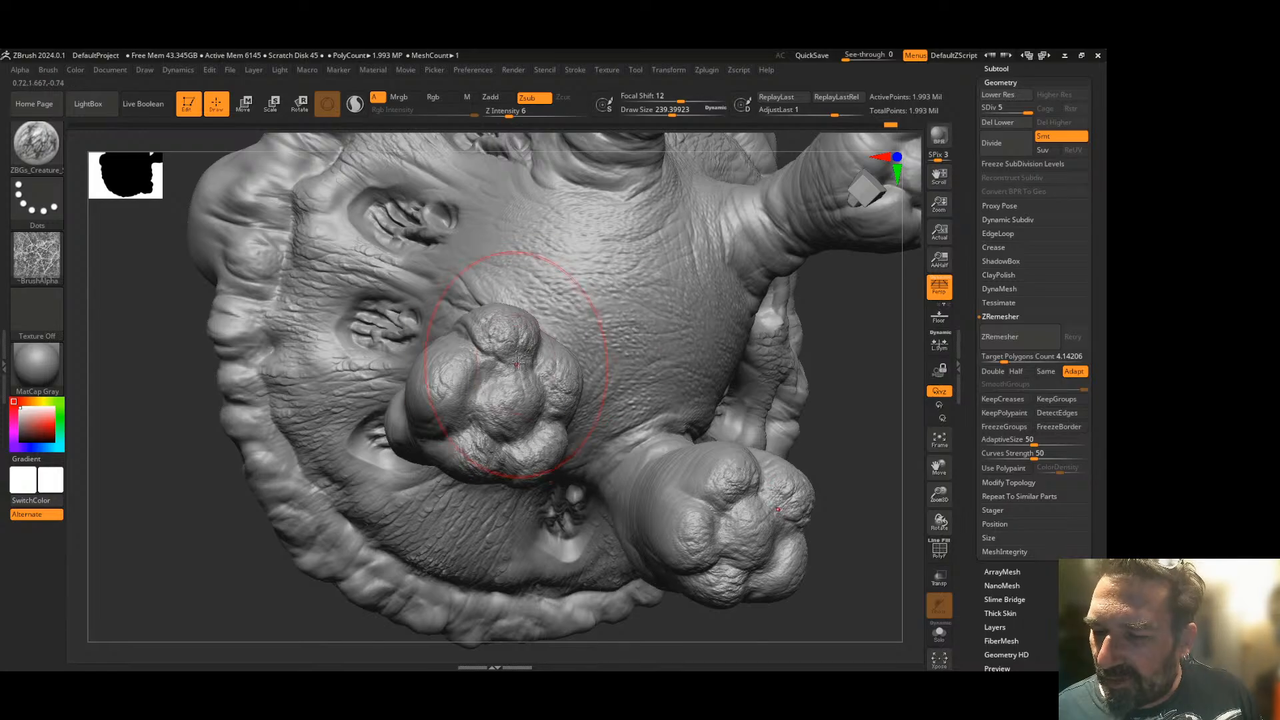
- Carve wrinkle texture over the toes and sole pads of both pairs of feet, working from the front and below
mouse_move(866, 418)
mouse_down()
mouse_move(876, 408)
mouse_move(714, 434)
mouse_move(749, 397)
mouse_move(660, 446)
mouse_move(656, 406)
mouse_up()
mouse_move(572, 375)
mouse_down()
mouse_move(544, 372)
mouse_move(609, 385)
mouse_move(564, 443)
mouse_move(583, 433)
mouse_up()
mouse_move(510, 449)
mouse_down()
mouse_move(559, 373)
mouse_move(590, 497)
mouse_move(614, 459)
mouse_up()
mouse_move(702, 418)
mouse_down()
mouse_move(766, 329)
mouse_move(767, 386)
mouse_move(754, 351)
mouse_move(758, 394)
mouse_move(737, 417)
mouse_up()
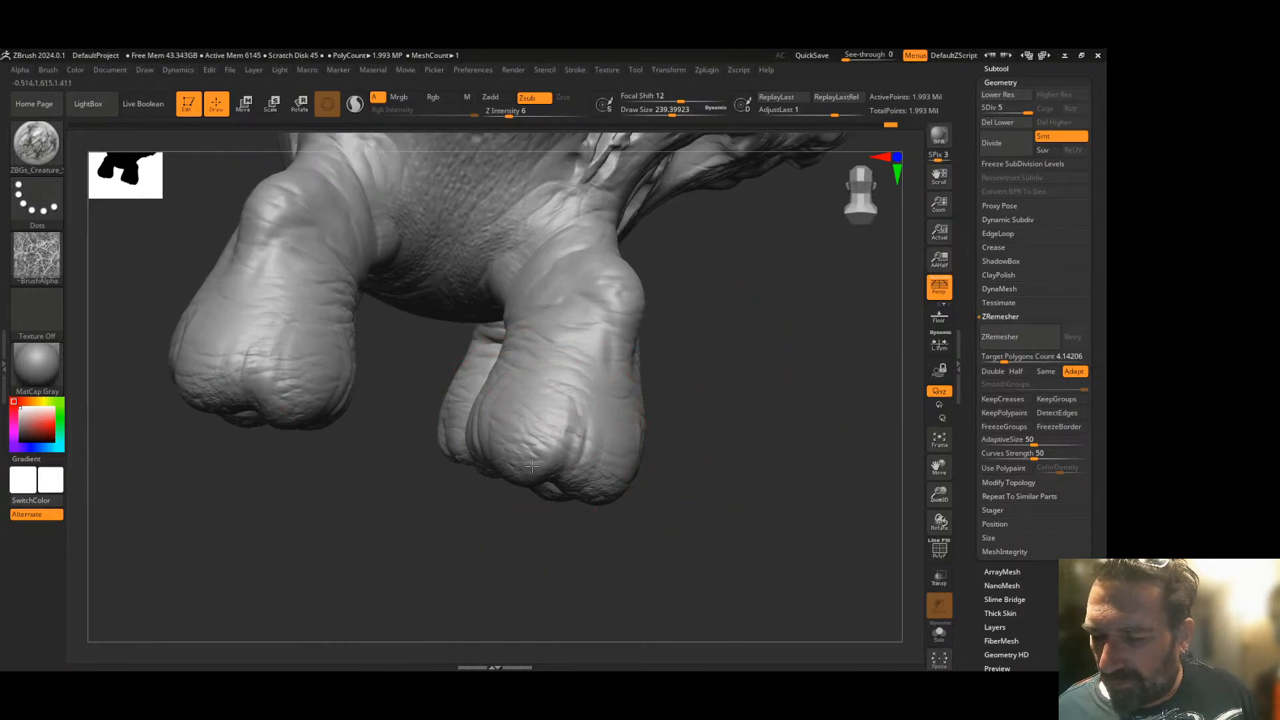
drag(492, 542, 343, 454)
drag(357, 526, 344, 429)
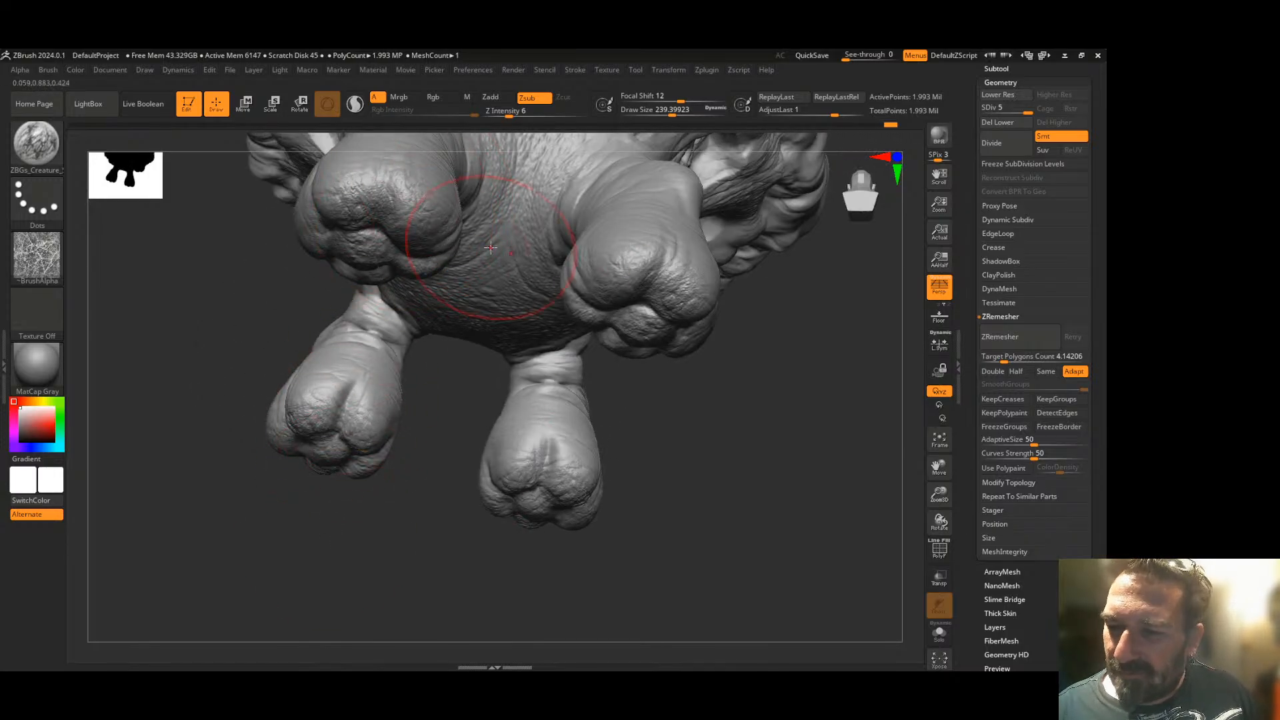
mouse_move(697, 374)
mouse_down()
mouse_move(701, 400)
mouse_move(633, 329)
mouse_up()
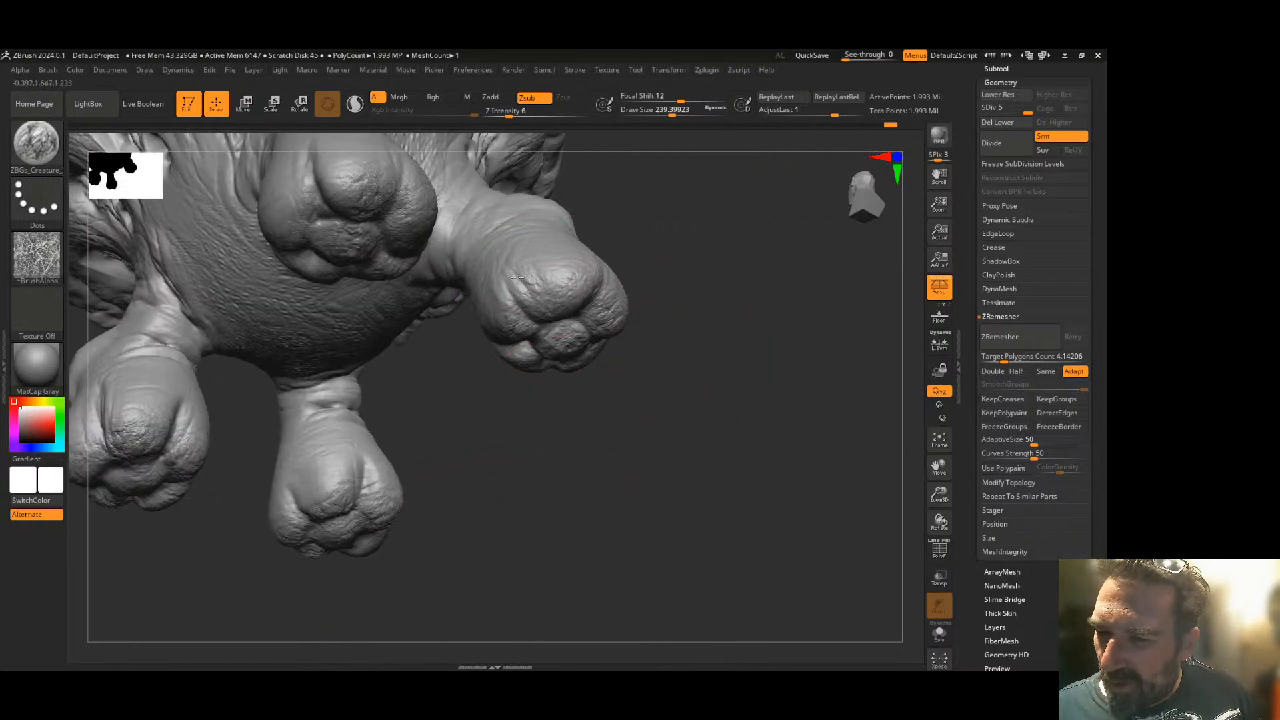
mouse_move(516, 400)
mouse_down()
mouse_move(517, 471)
mouse_move(466, 444)
mouse_up()
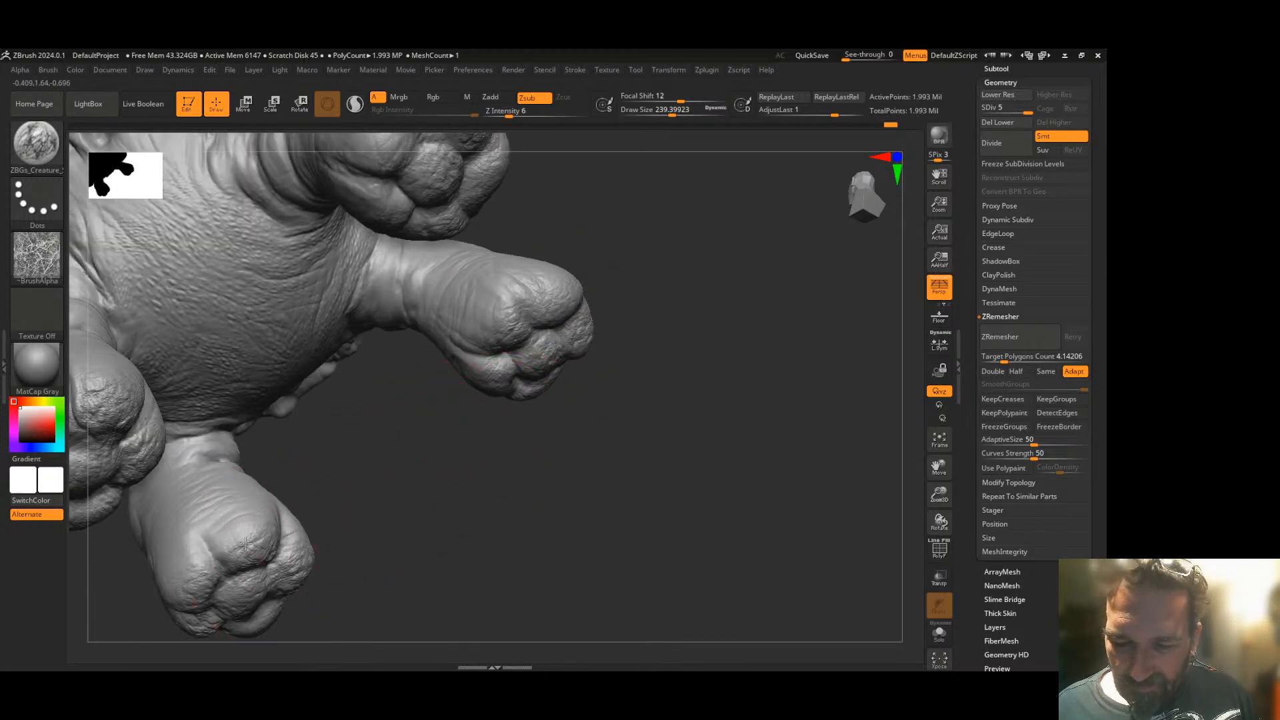
- Extend the wrinkle texture around the outer toes and sides of the feet up to the lower legs
drag(314, 489, 352, 525)
mouse_move(453, 478)
mouse_down()
mouse_move(511, 451)
mouse_move(509, 372)
mouse_up()
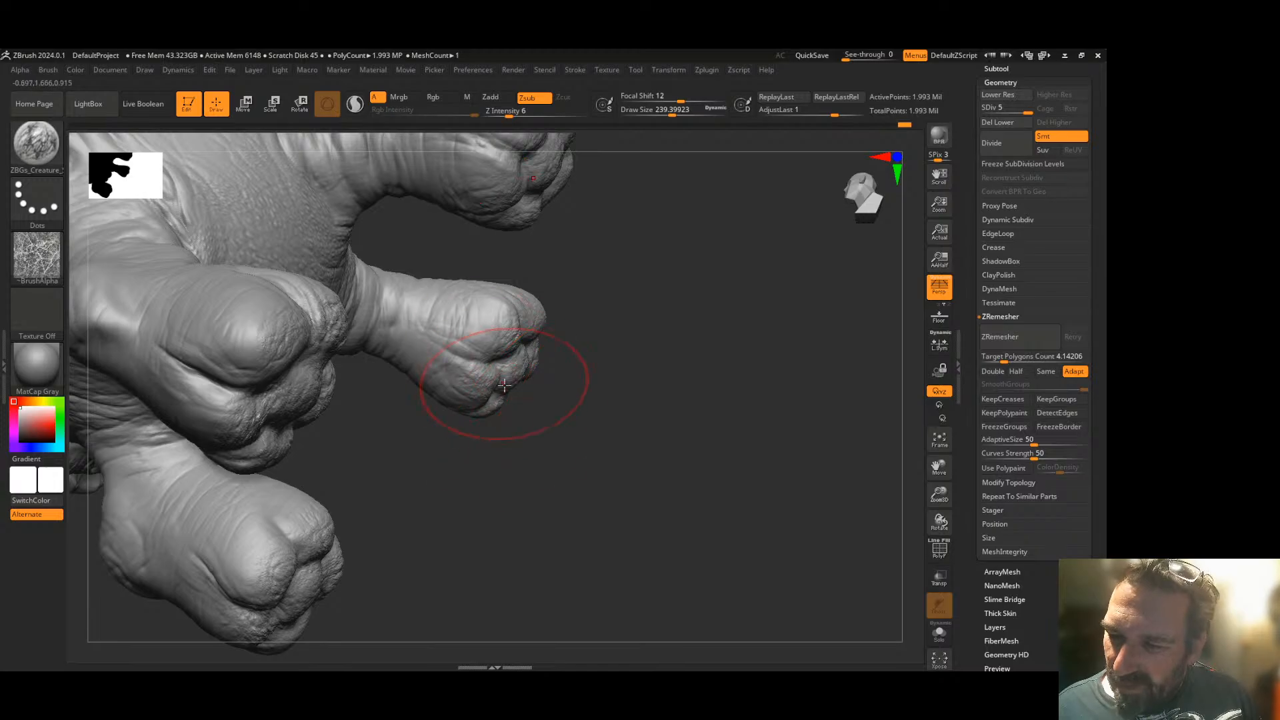
mouse_move(606, 343)
mouse_down()
mouse_move(630, 267)
mouse_move(567, 320)
mouse_move(580, 377)
mouse_move(568, 356)
mouse_up()
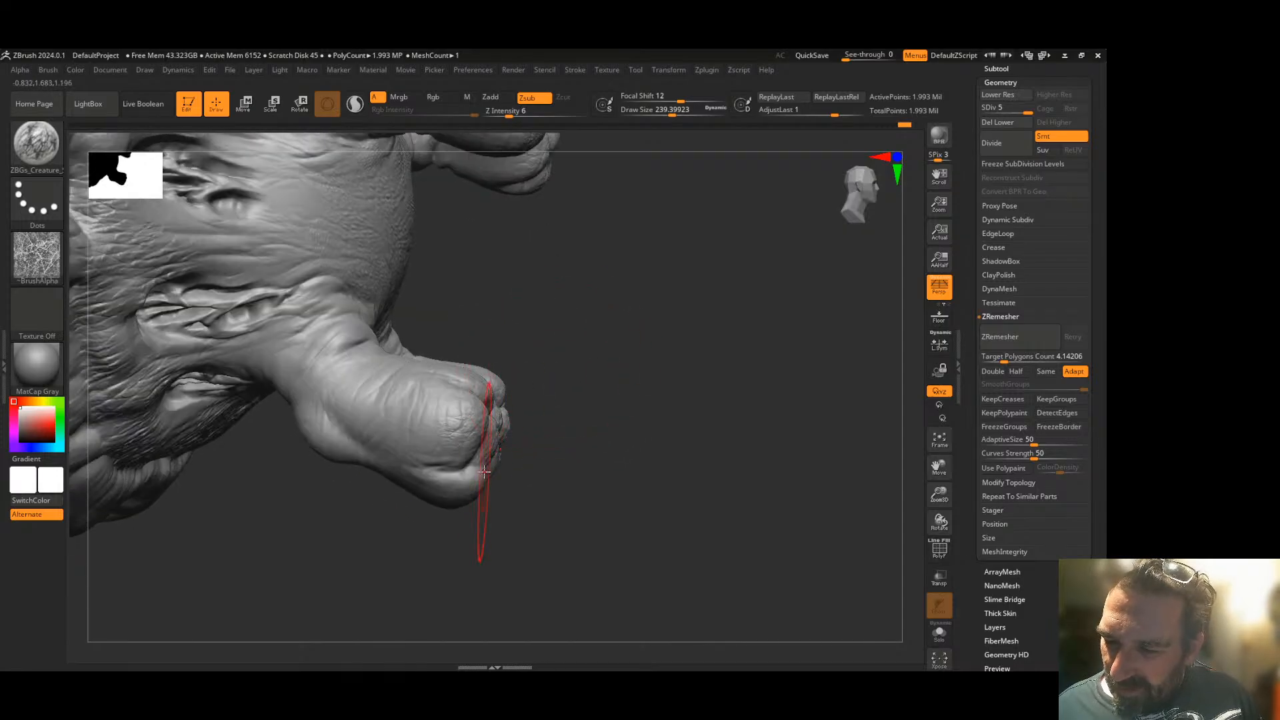
mouse_move(461, 506)
mouse_down()
mouse_move(542, 400)
mouse_move(606, 360)
mouse_move(603, 420)
mouse_move(566, 380)
mouse_move(672, 363)
mouse_move(592, 346)
mouse_move(664, 292)
mouse_move(620, 318)
mouse_up()
mouse_move(676, 287)
mouse_down()
mouse_move(712, 313)
mouse_move(543, 463)
mouse_up()
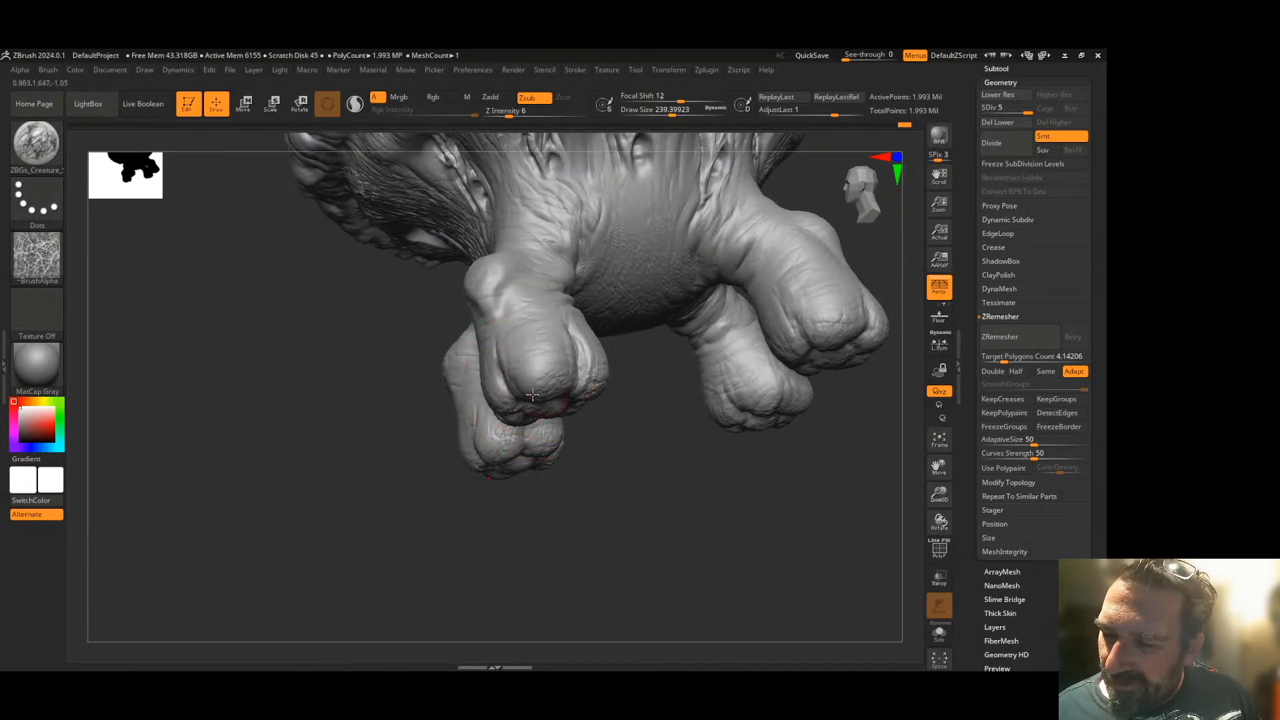
drag(597, 424, 622, 457)
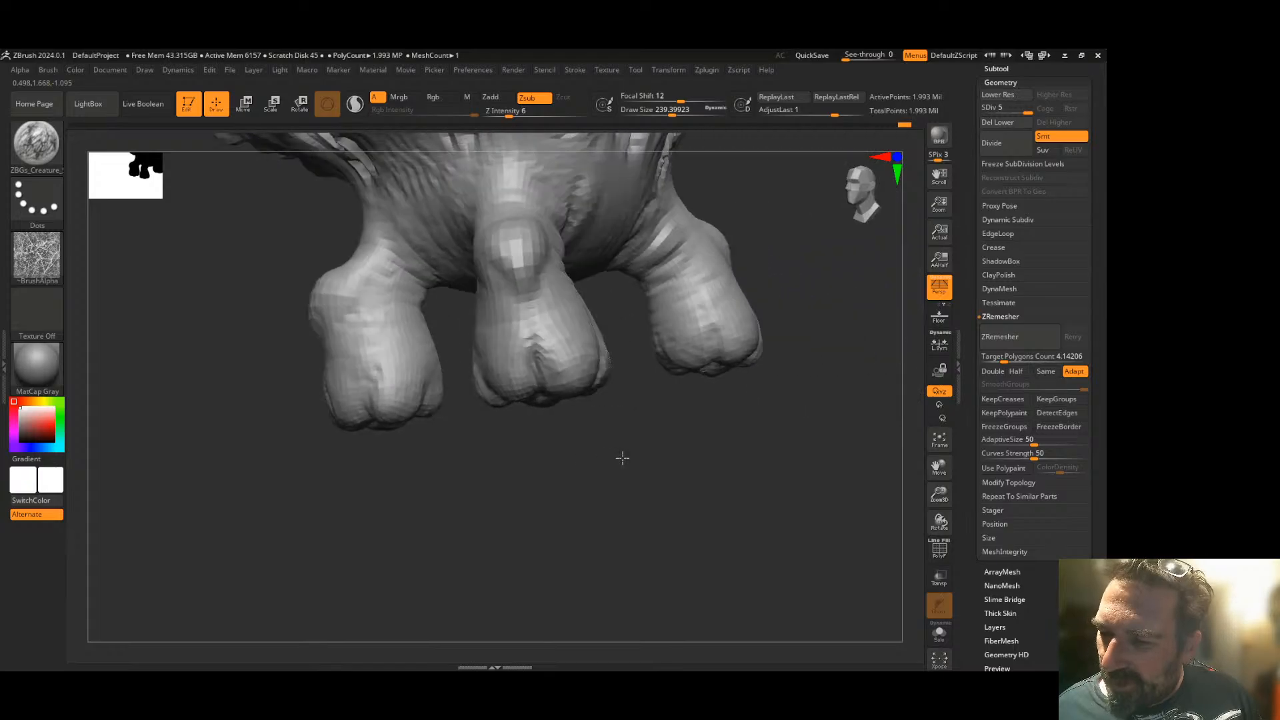
drag(449, 434, 533, 588)
mouse_move(697, 434)
mouse_down()
mouse_move(664, 453)
mouse_move(674, 543)
mouse_move(651, 547)
mouse_up()
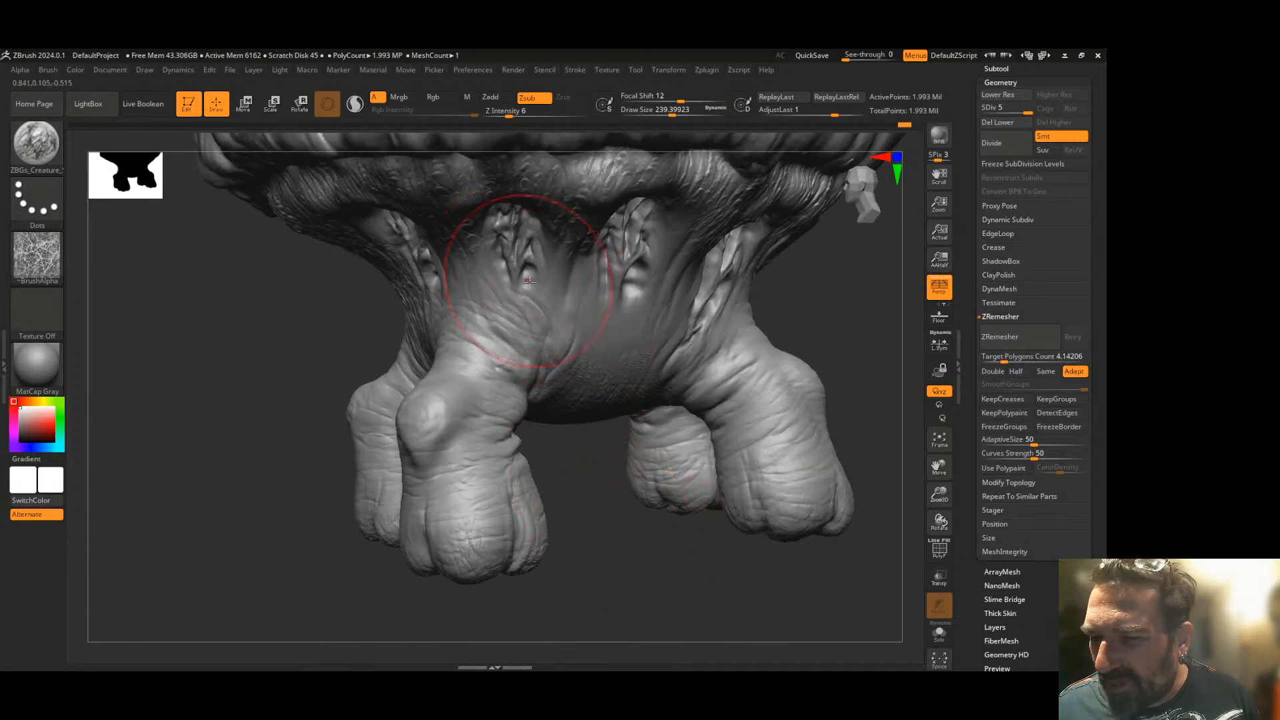
- Load the ZBGs Creature brush with the overlapping scale pattern, test it on the front leg and undo the stroke
click(47, 146)
click(46, 147)
click(47, 147)
click(94, 105)
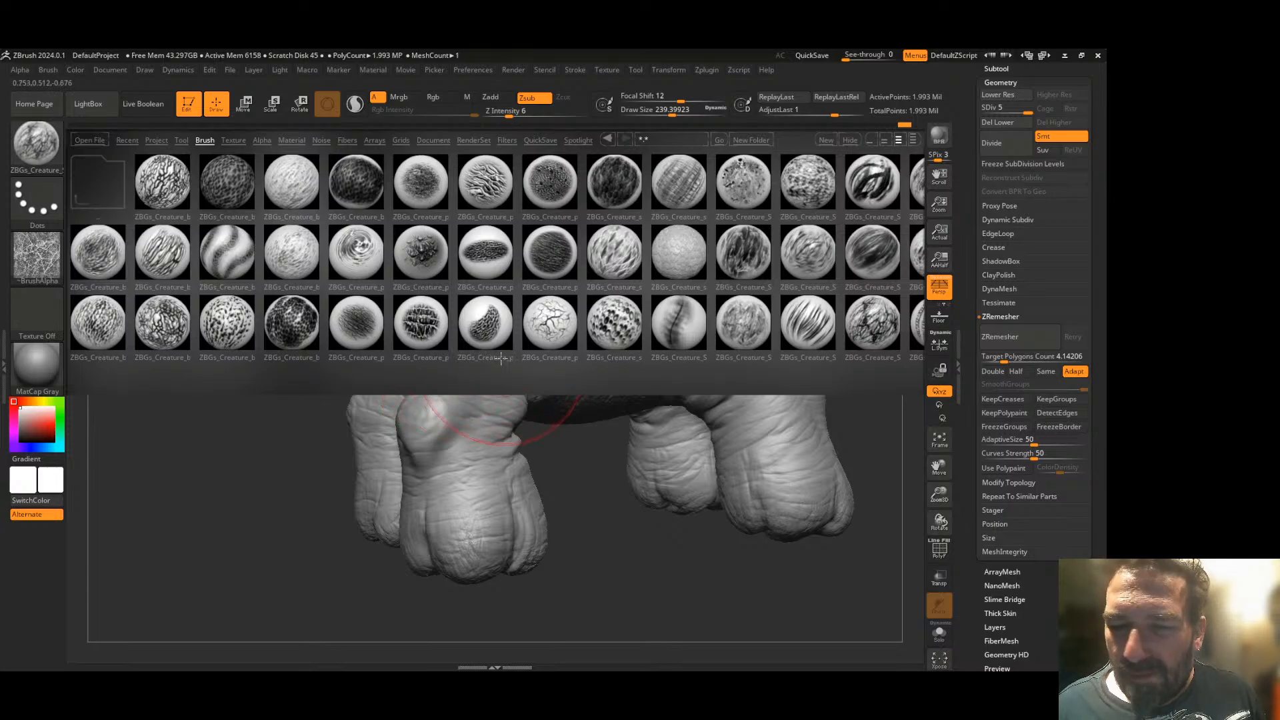
scroll(532, 369, down, 5)
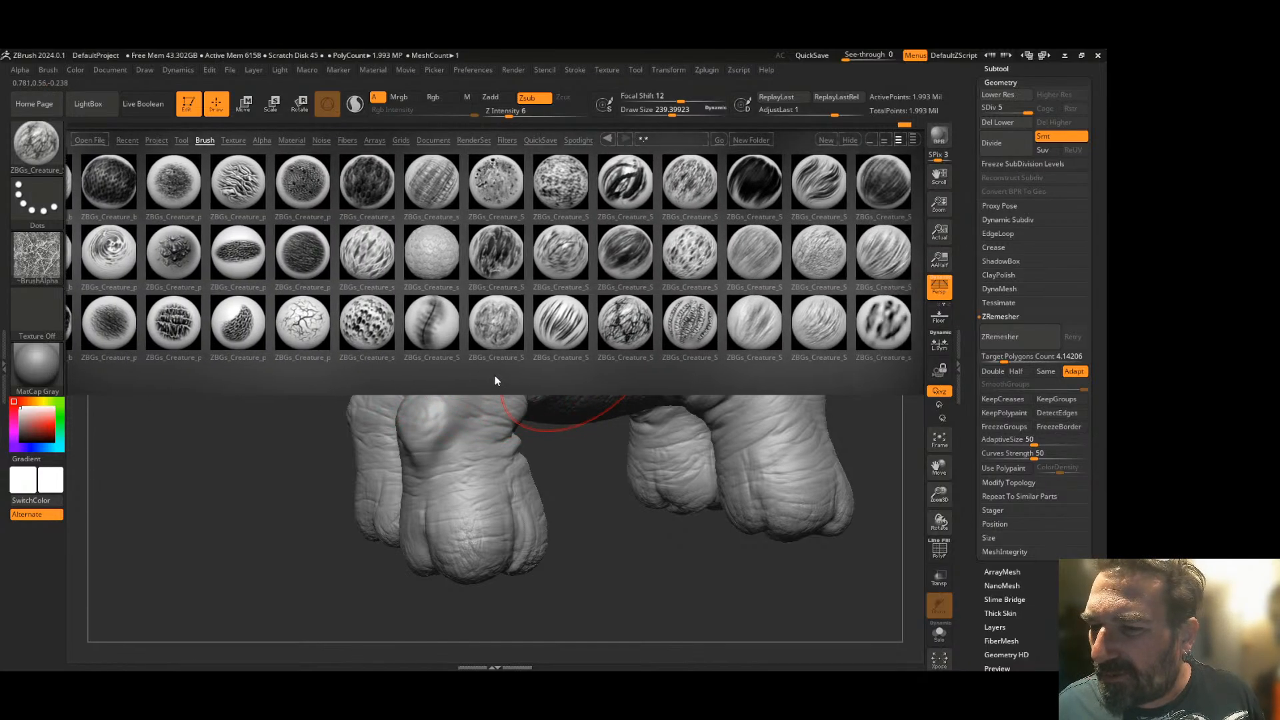
double_click(391, 243)
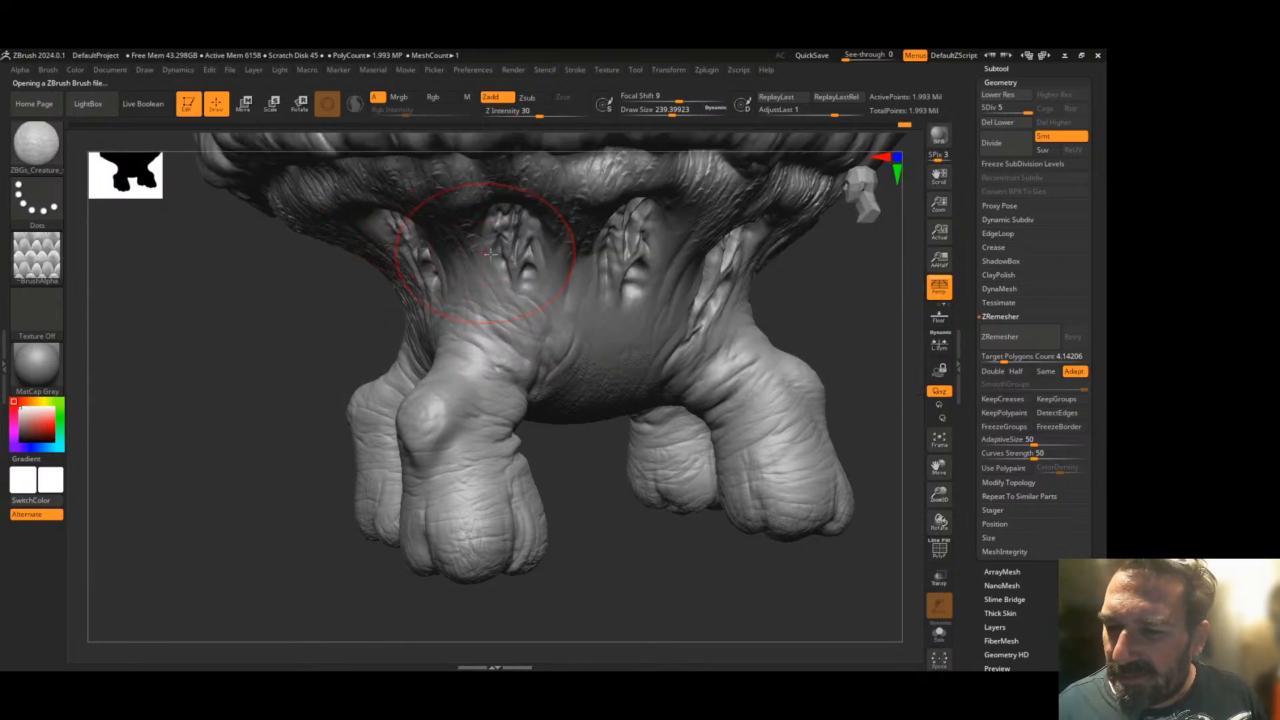
drag(474, 433, 482, 460)
mouse_move(603, 460)
mouse_down()
mouse_move(570, 434)
mouse_move(597, 460)
mouse_move(641, 458)
mouse_up()
key(ctrl+z)
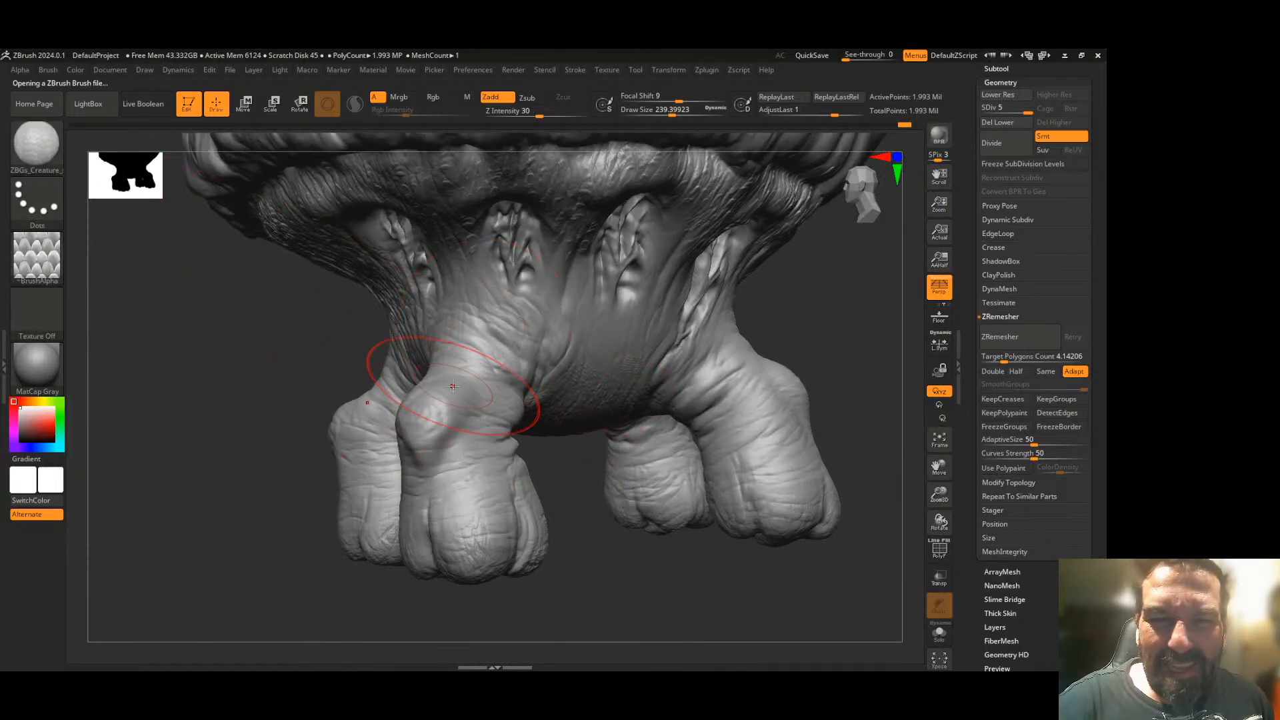
- Load the ZBGs Directional Skin Base brush from the Skin Brushes folder, test it on the body and undo the stroke
key(comma)
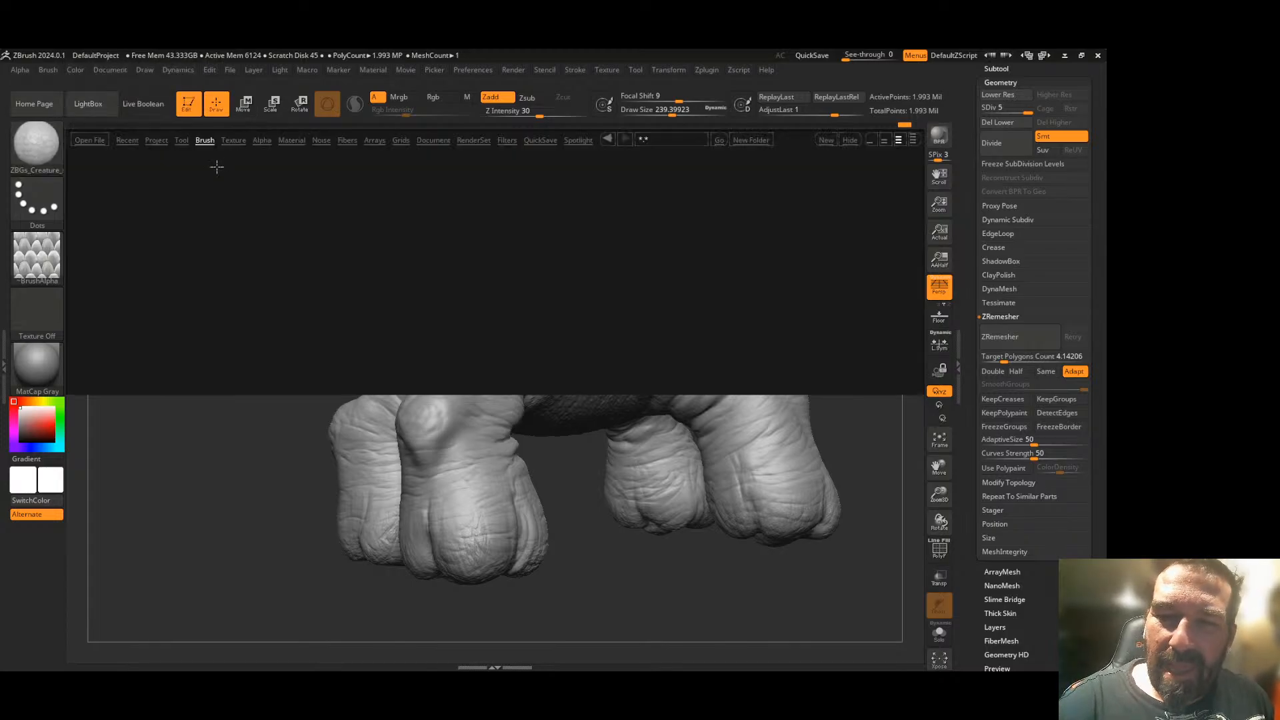
double_click(102, 184)
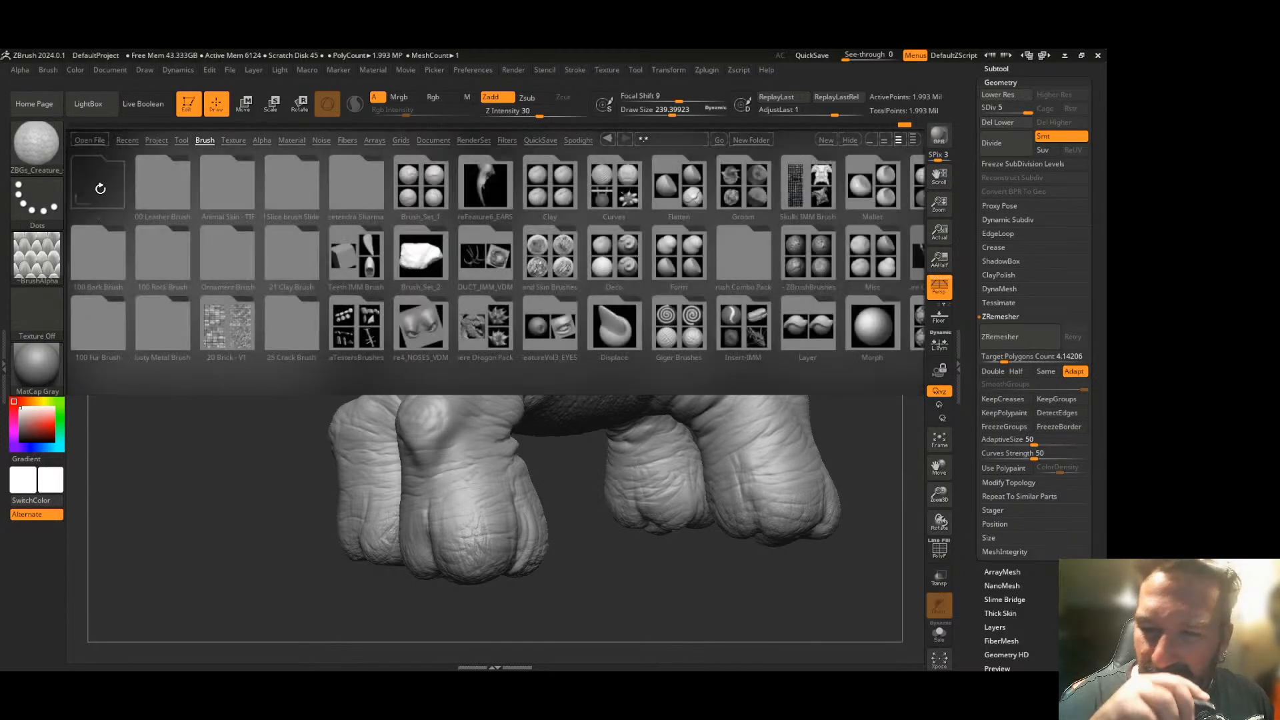
drag(618, 363, 360, 371)
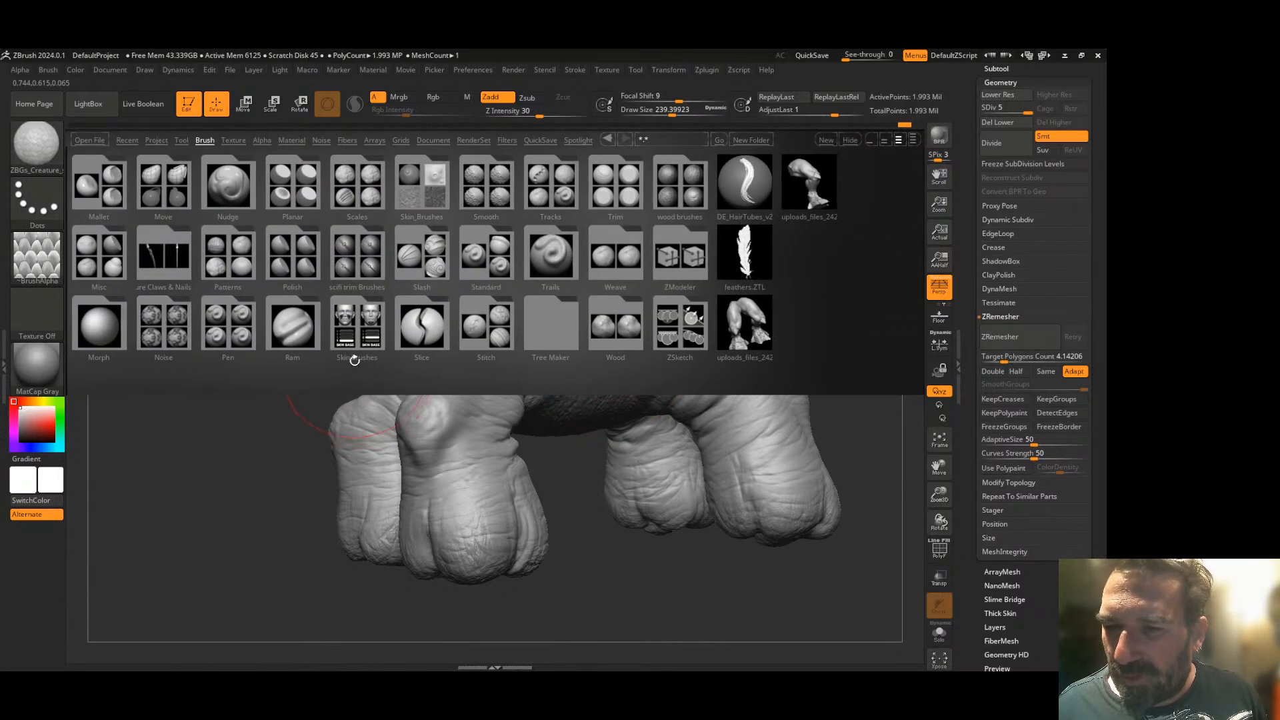
double_click(347, 330)
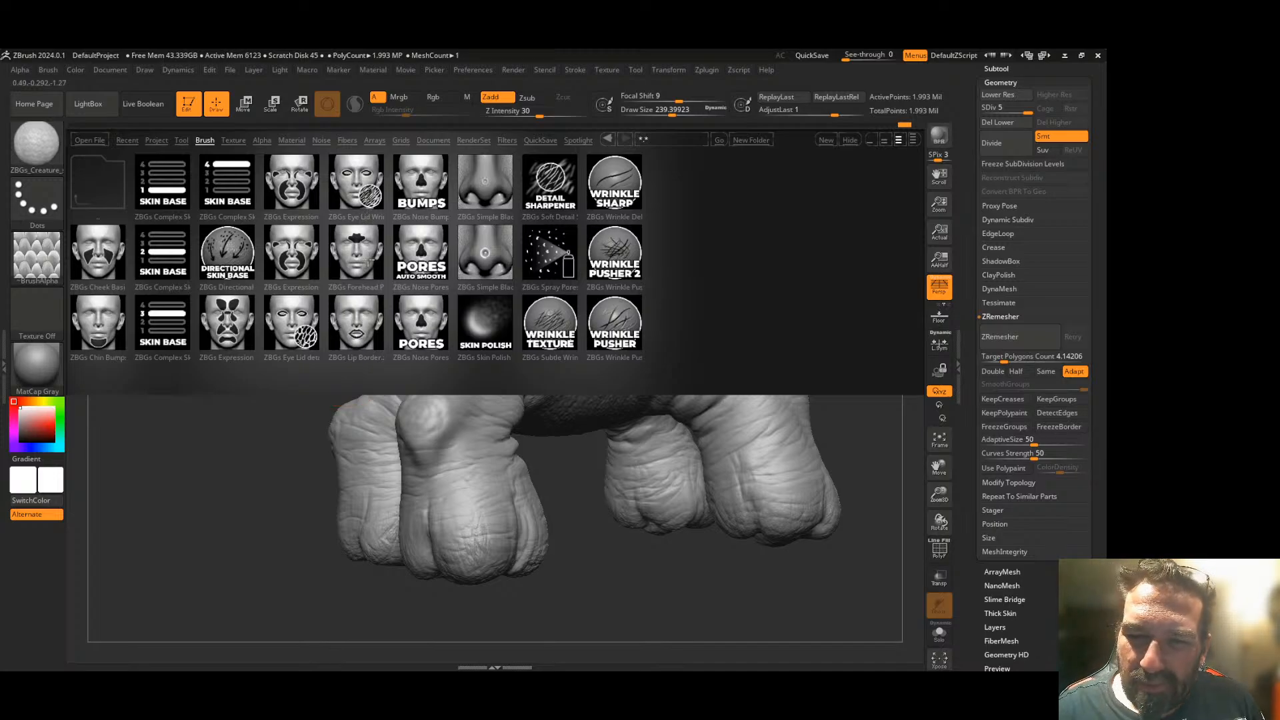
double_click(222, 236)
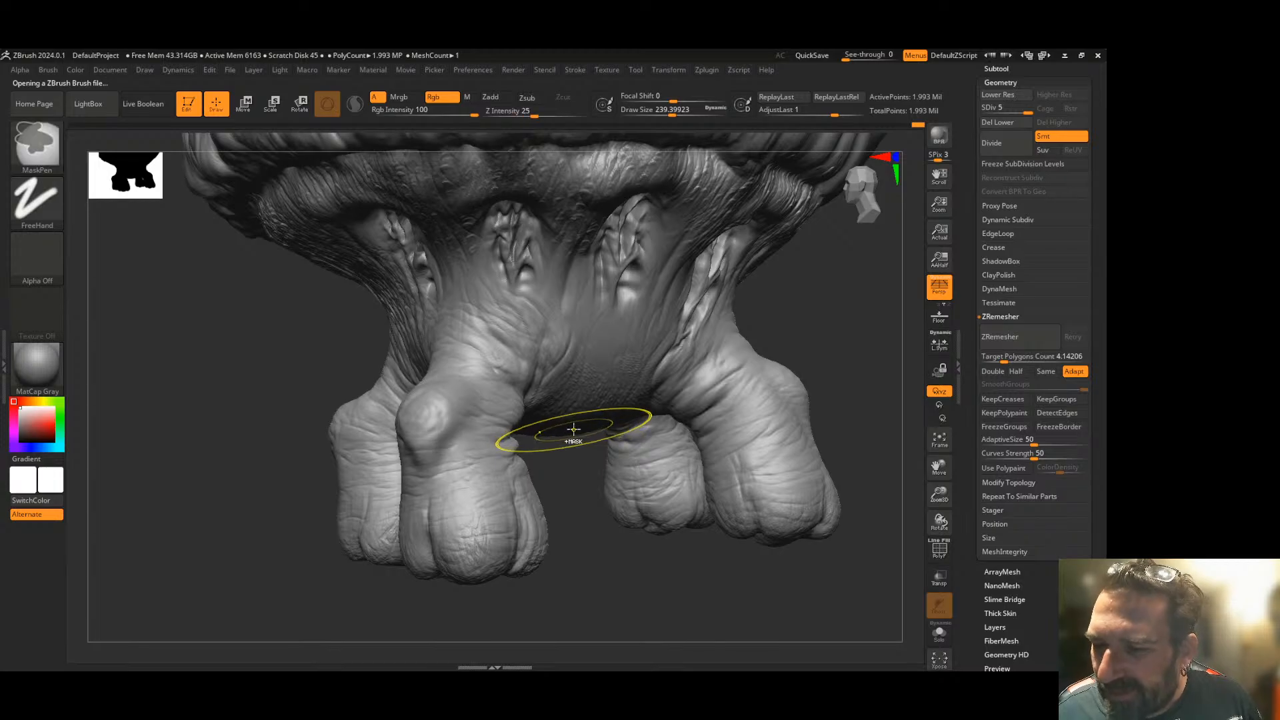
key(ctrl+z)
- Set the Directional Skin Base brush to Z Intensity 18 and a Draw Size of about 54
click(664, 112)
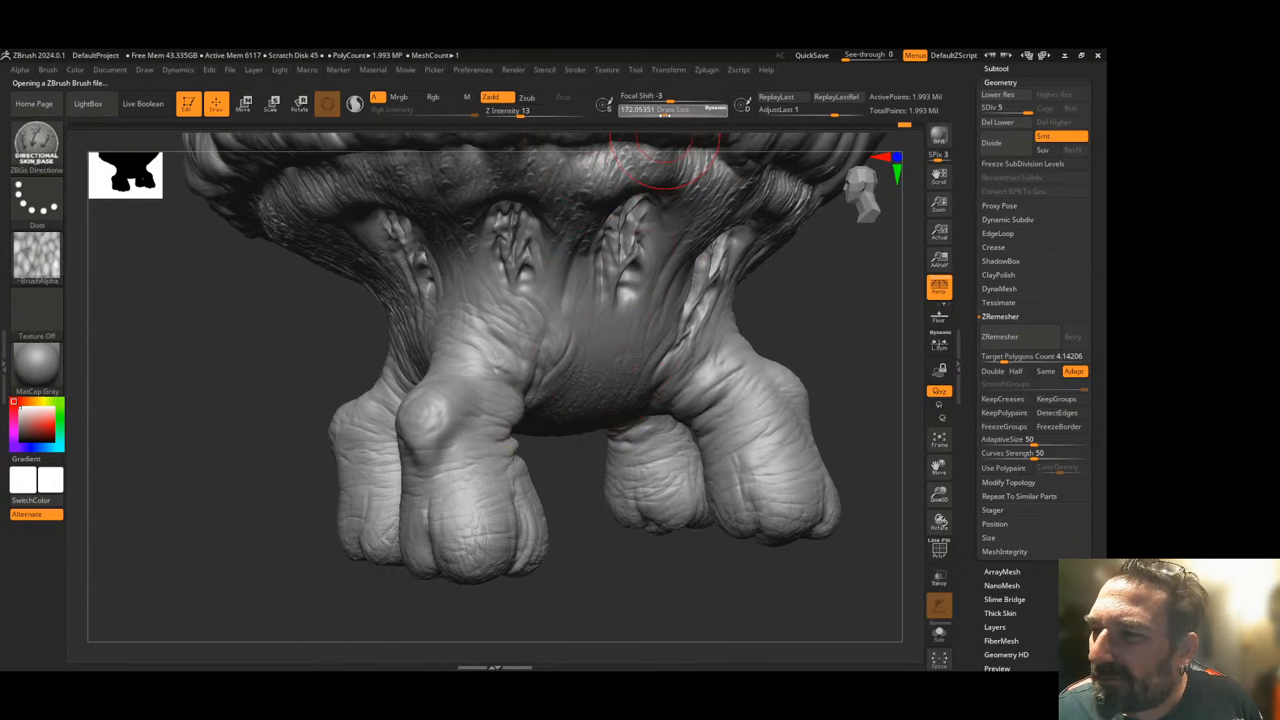
drag(522, 113, 526, 113)
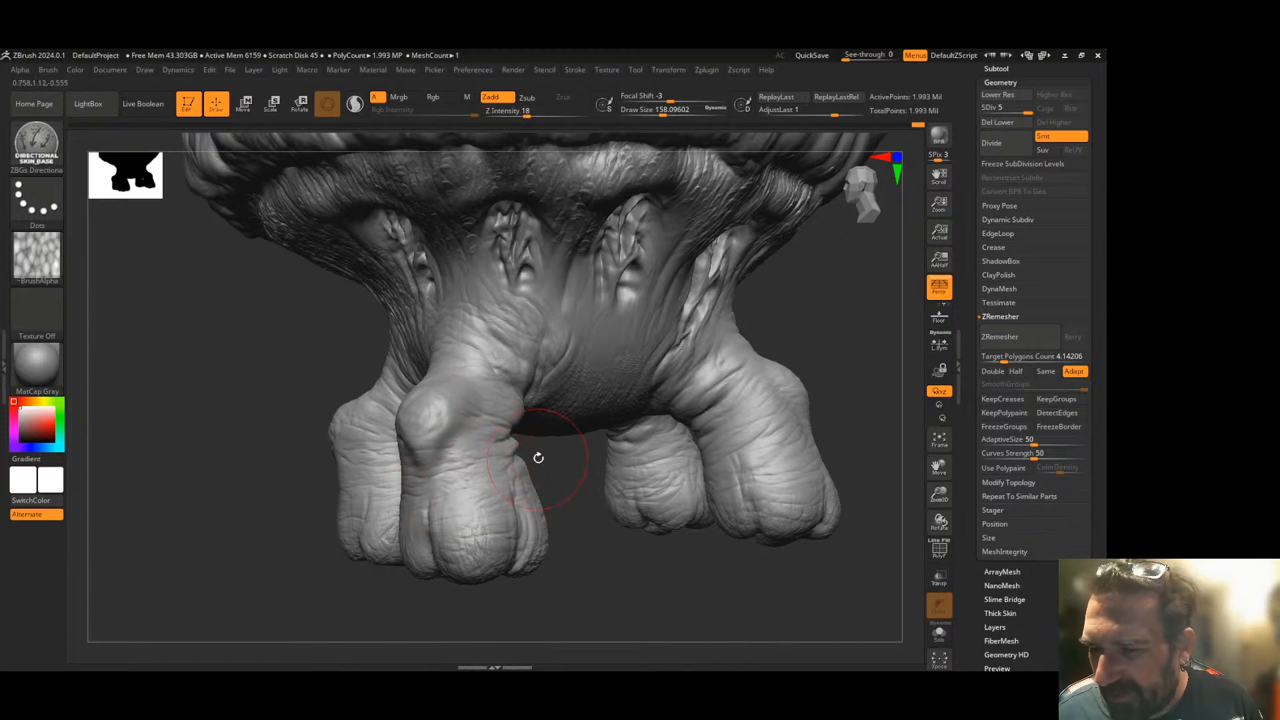
click(654, 111)
click(646, 110)
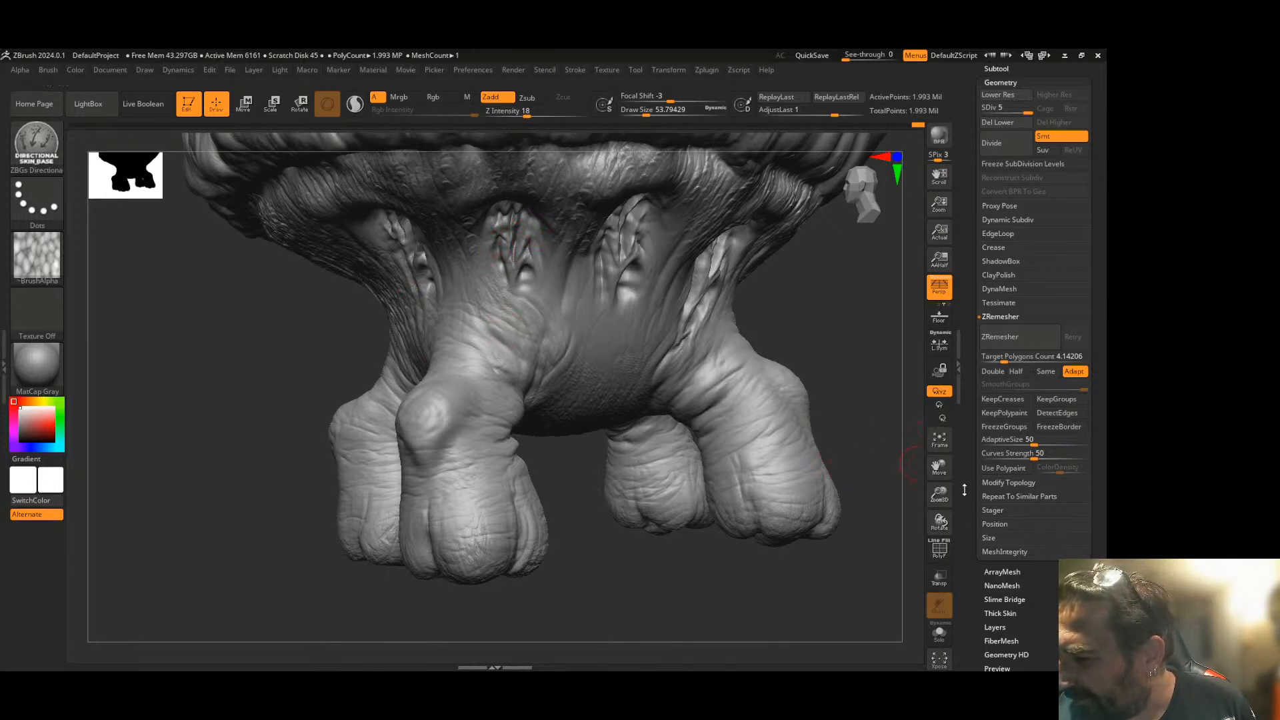
- Divide the mesh to subdivision level 6 and brush directional skin texture where the stem flows into the front leg
drag(939, 495, 946, 544)
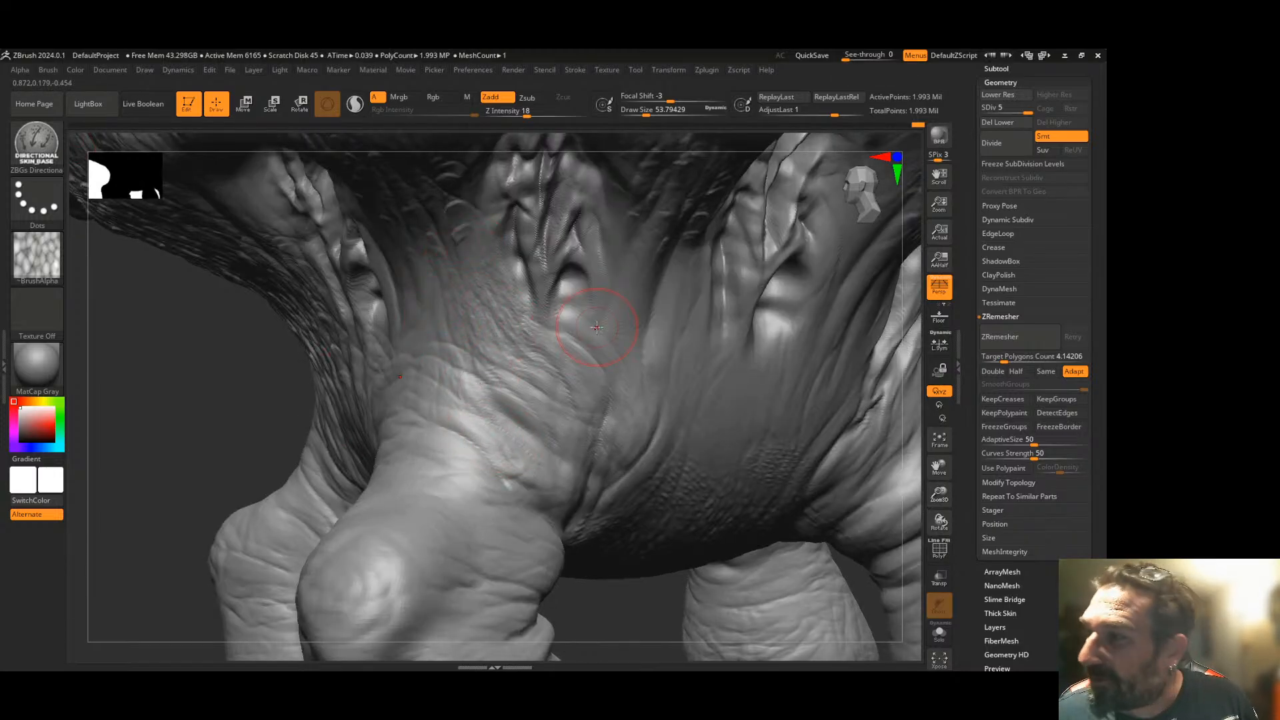
click(1002, 145)
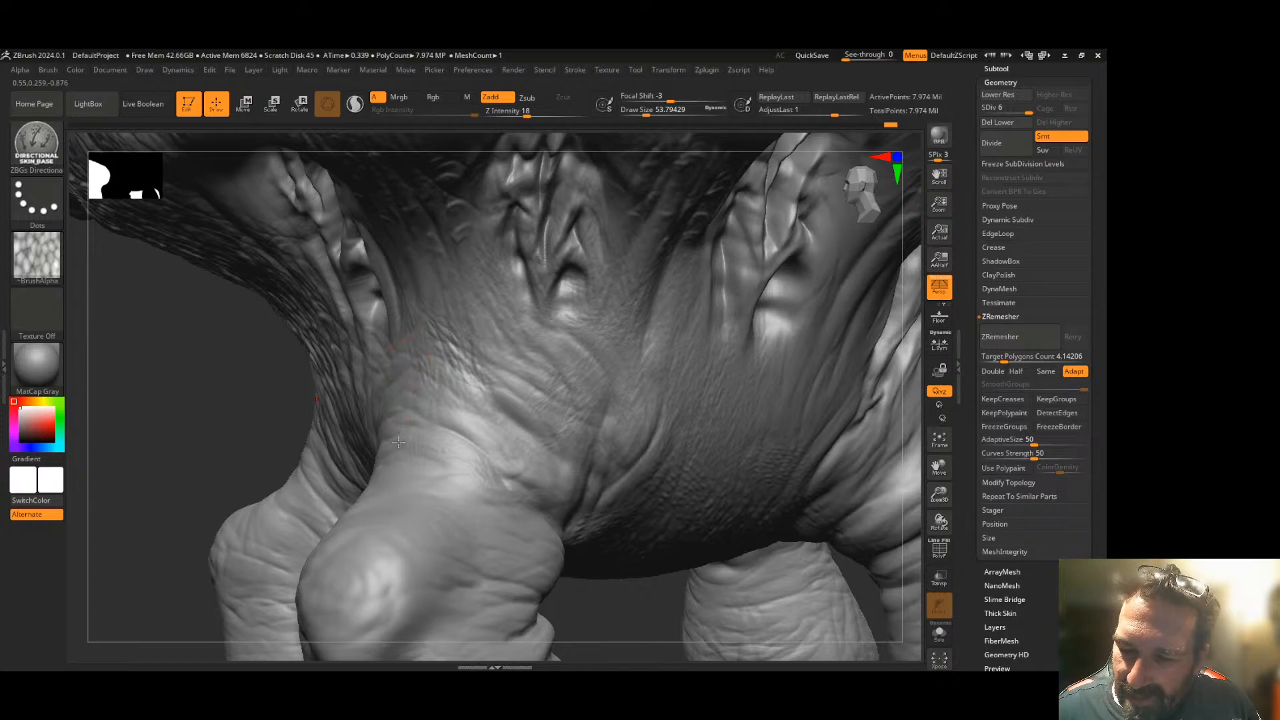
drag(607, 594, 427, 497)
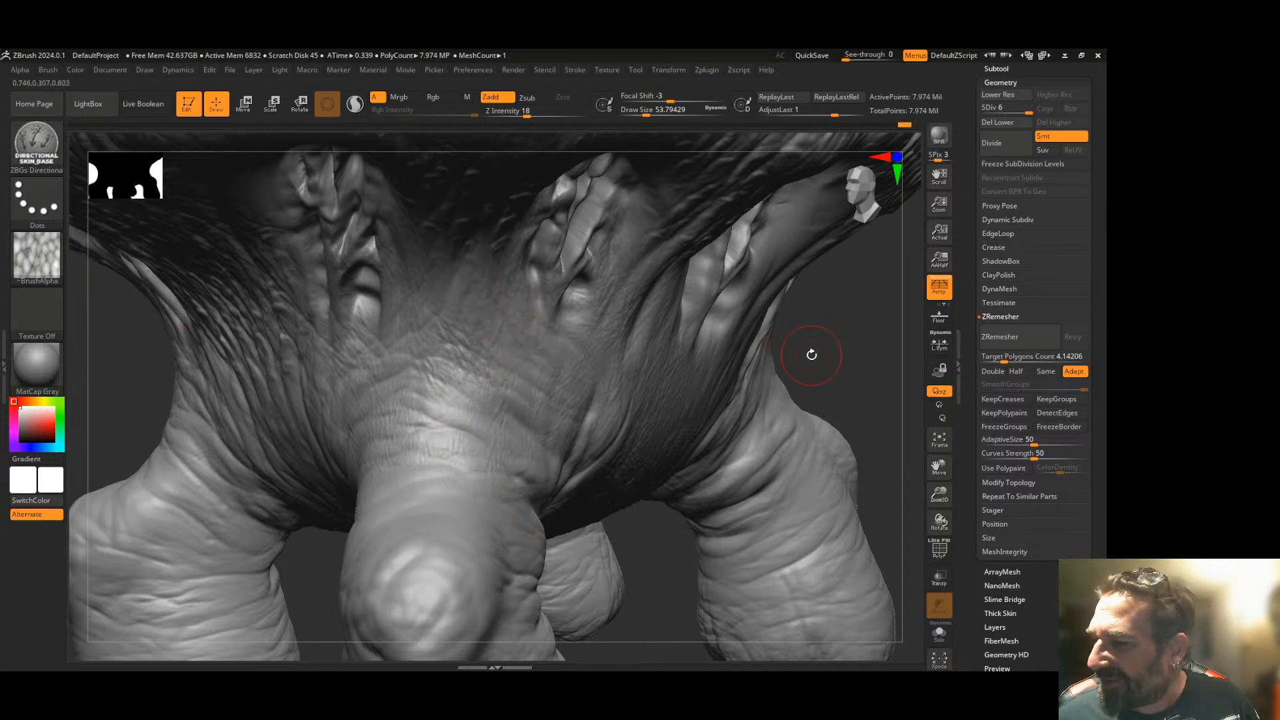
drag(814, 358, 885, 461)
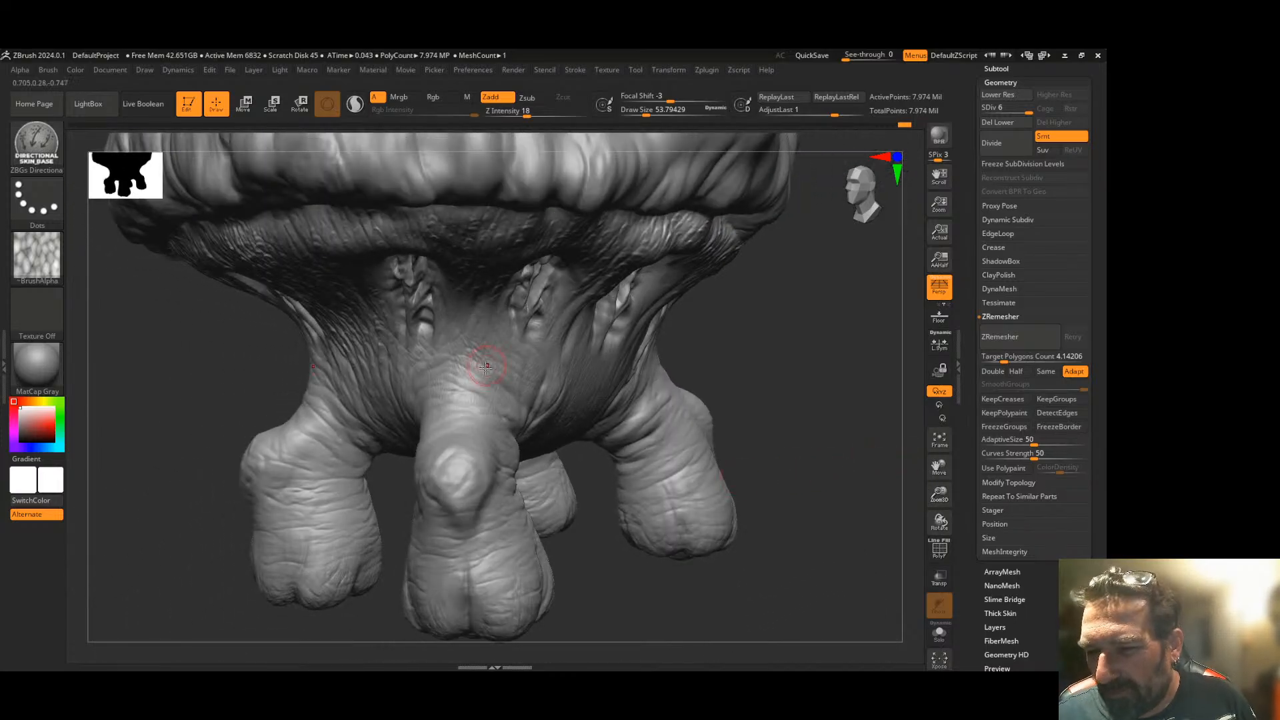
- Brush directional skin texture over the mirrored front legs, from their tops down around the knees
mouse_move(776, 372)
mouse_down()
mouse_move(785, 394)
mouse_move(494, 434)
mouse_up()
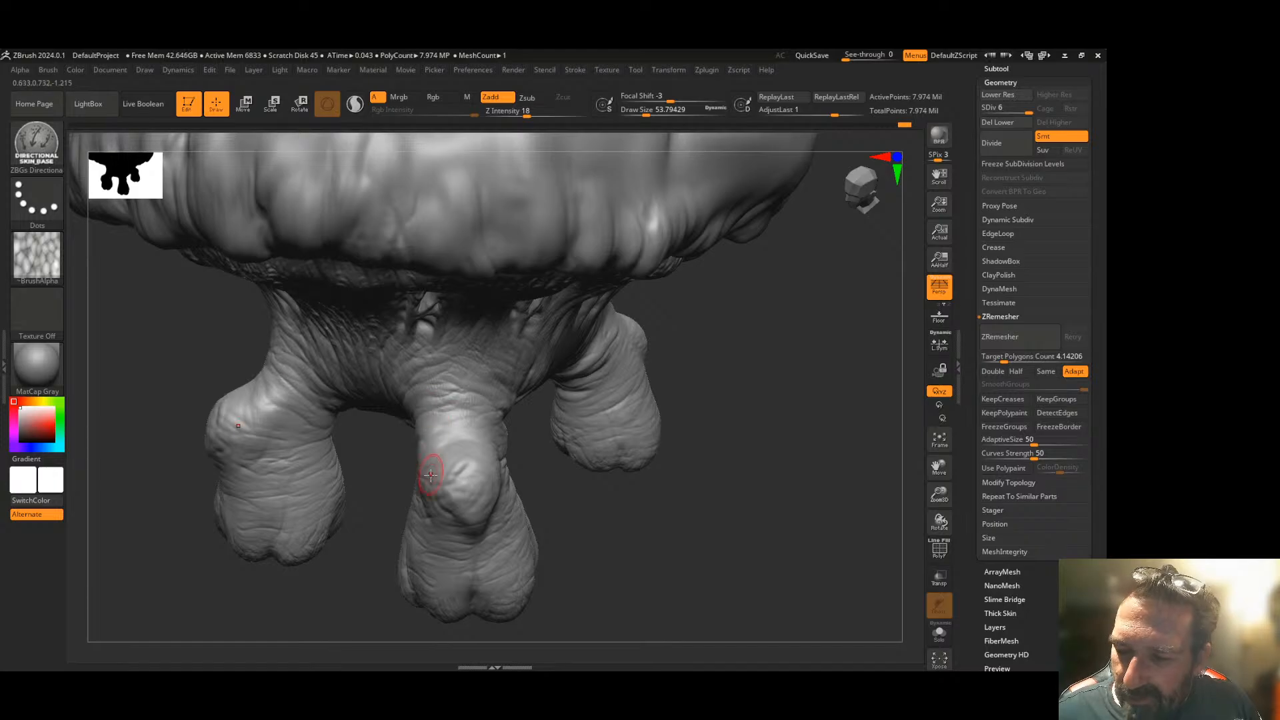
drag(650, 510, 575, 537)
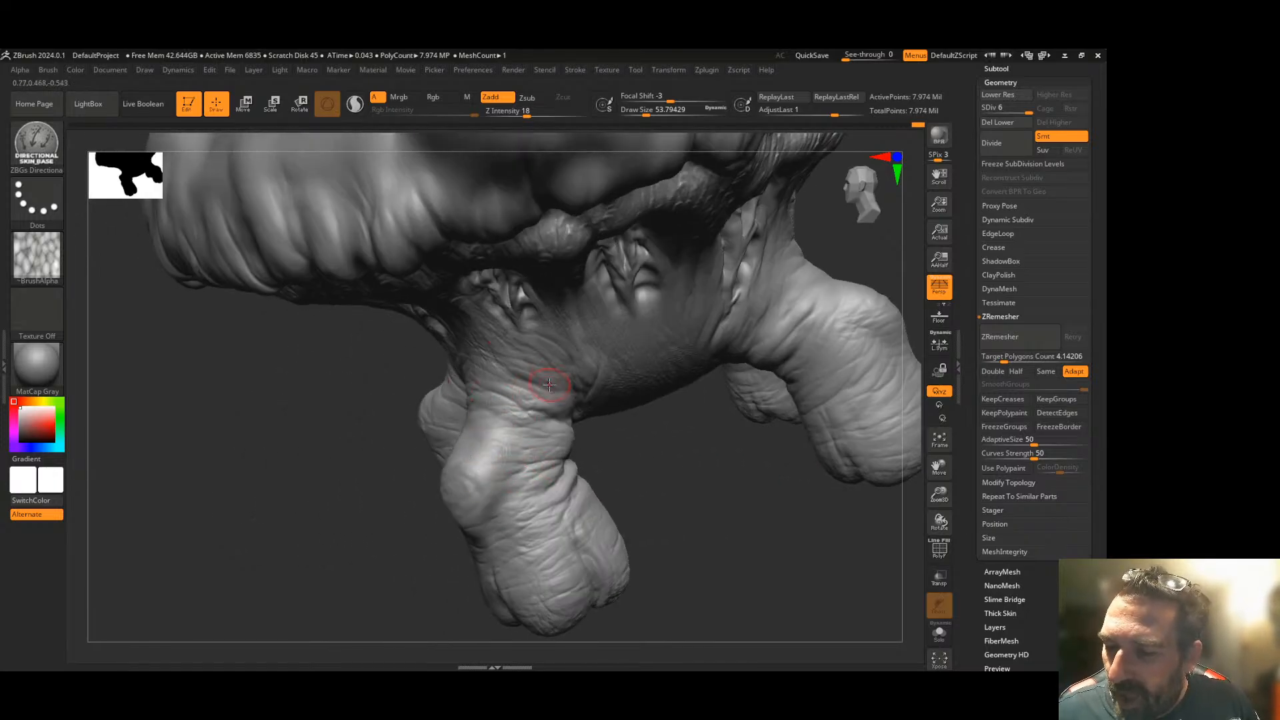
mouse_move(648, 463)
mouse_down()
mouse_move(609, 420)
mouse_move(634, 434)
mouse_move(632, 450)
mouse_up()
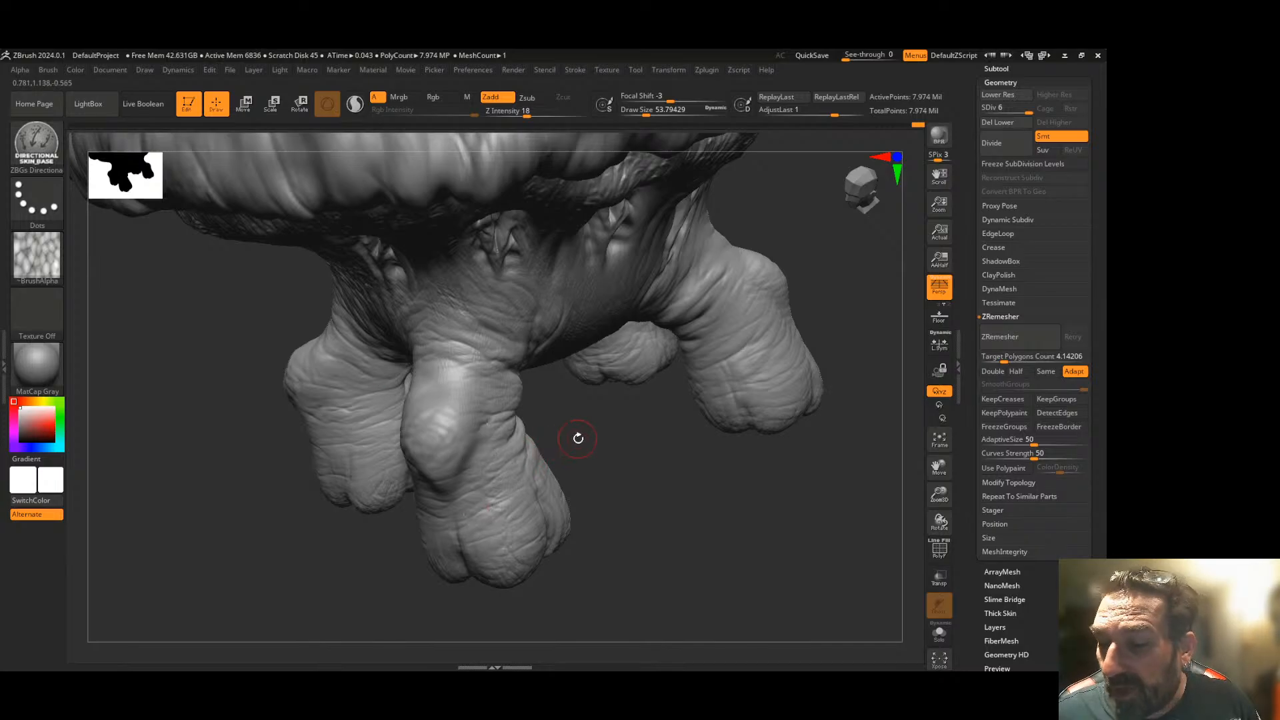
drag(574, 438, 640, 390)
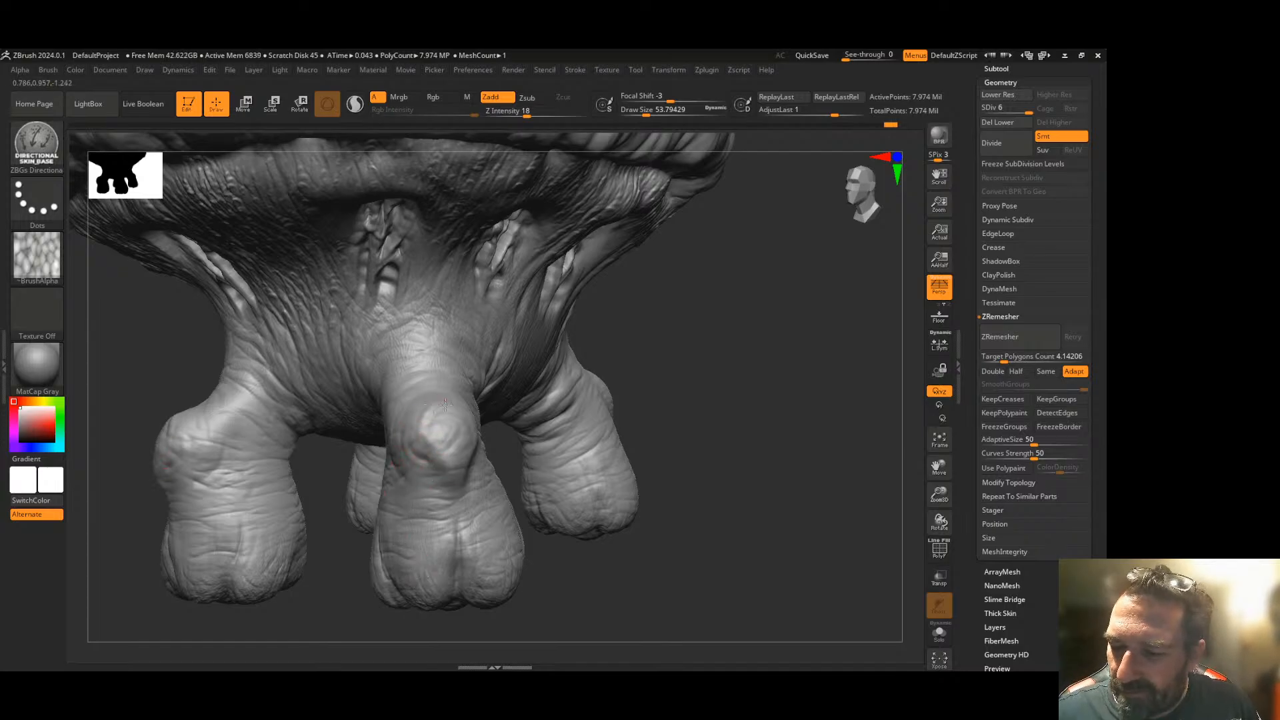
- Add more directional skin texture across the front of the mirrored front legs, around the knee bumps and down the shins
drag(606, 343, 598, 389)
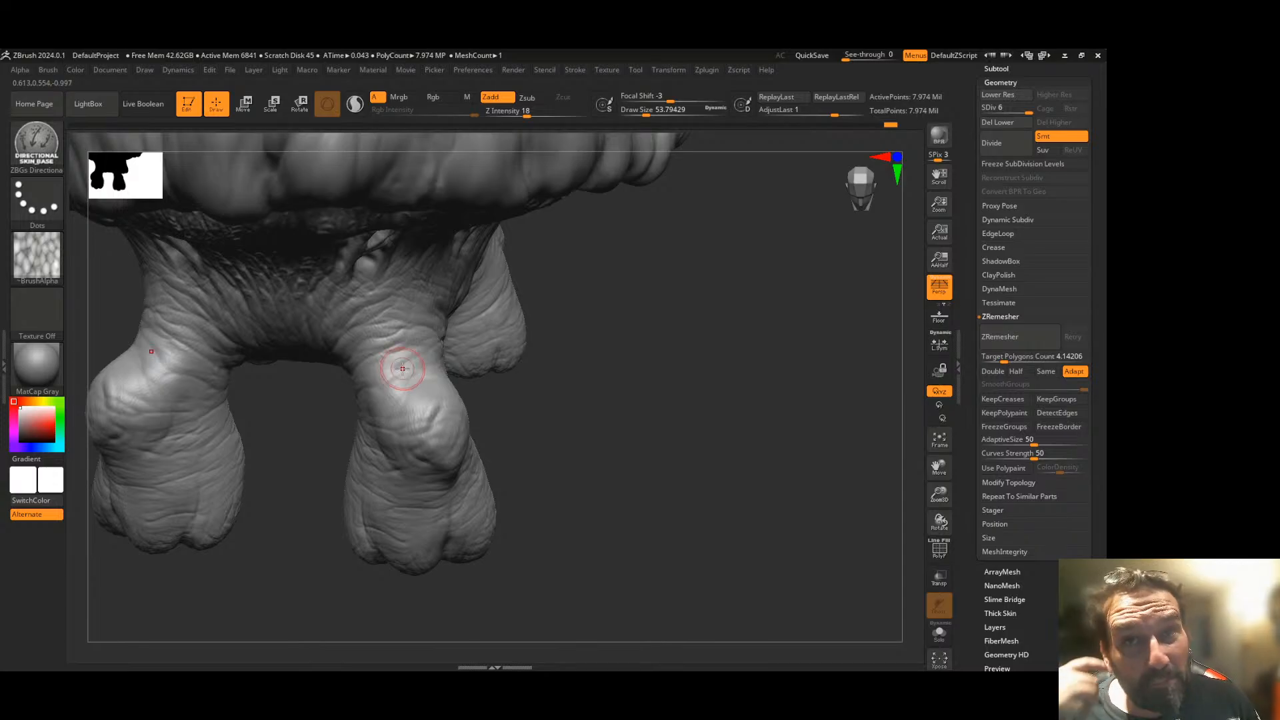
drag(539, 393, 657, 400)
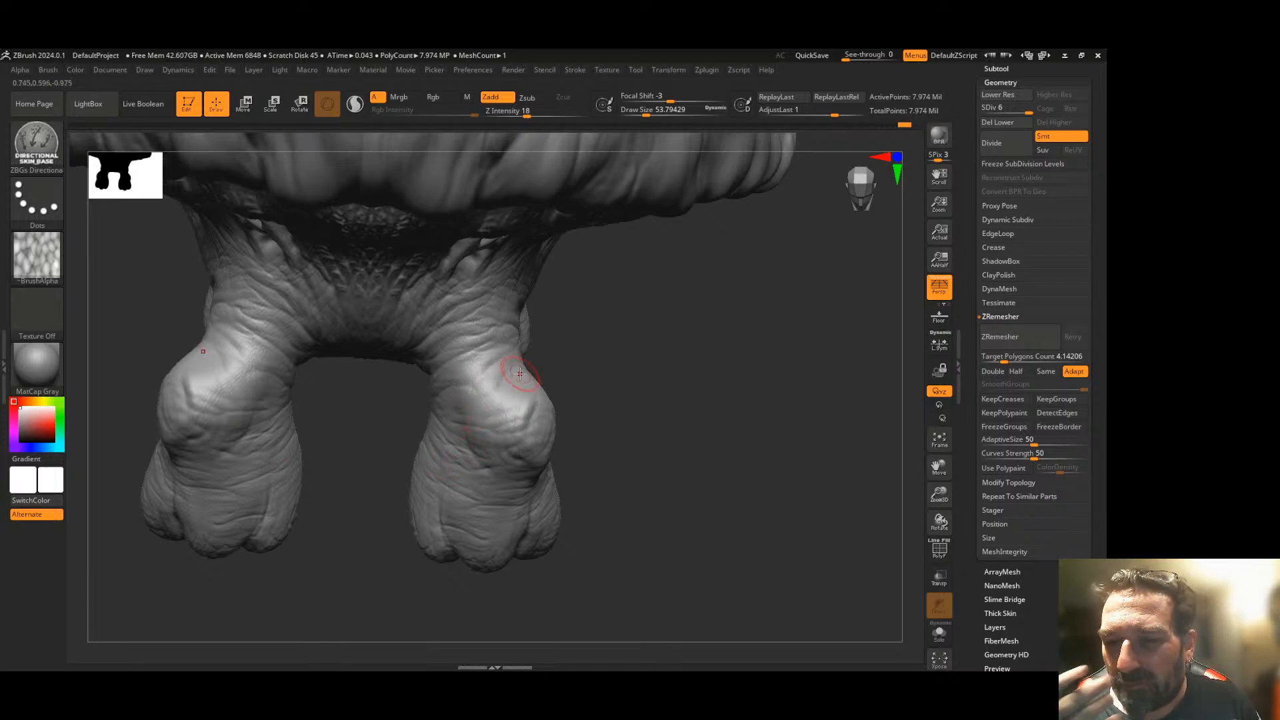
drag(377, 554, 330, 477)
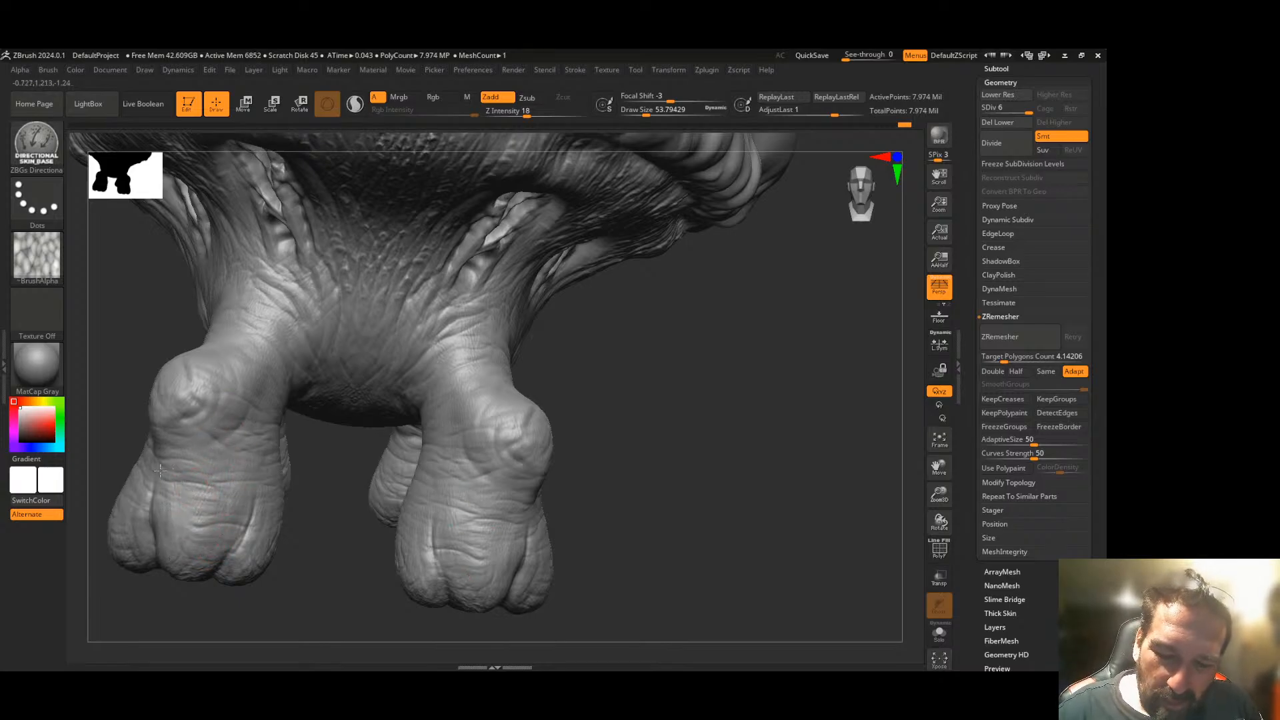
drag(162, 604, 514, 386)
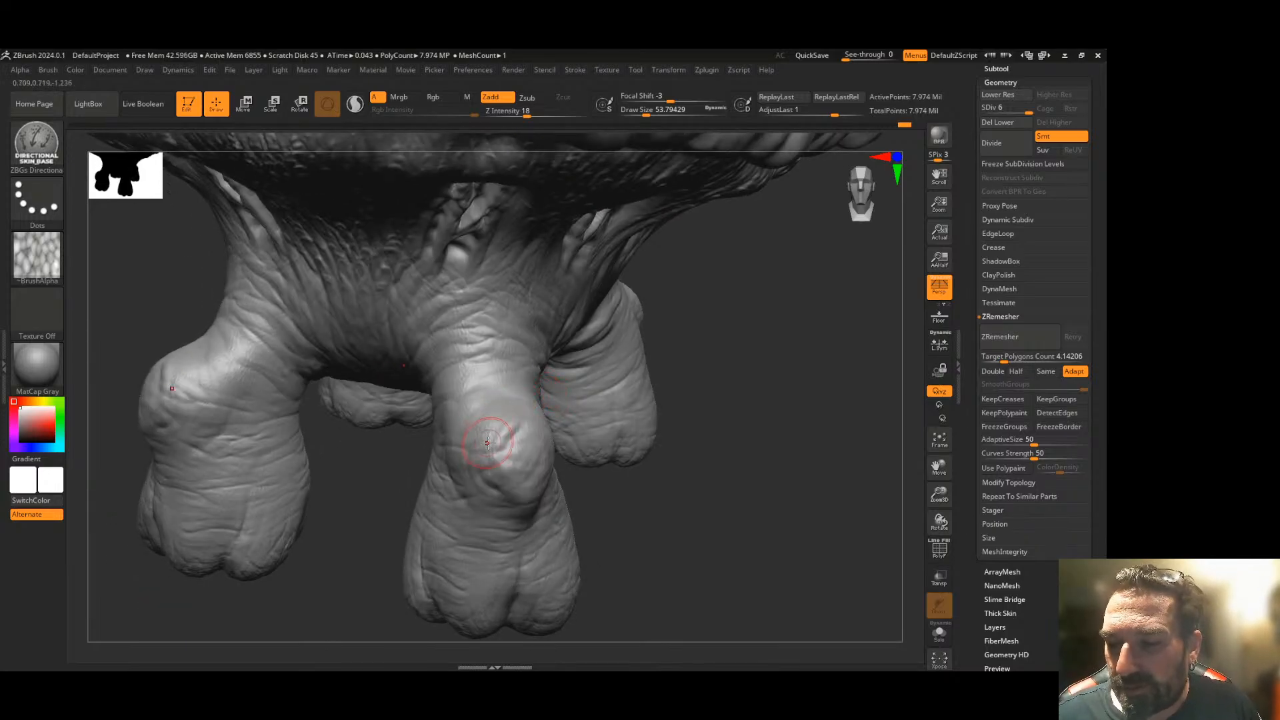
drag(646, 502, 586, 461)
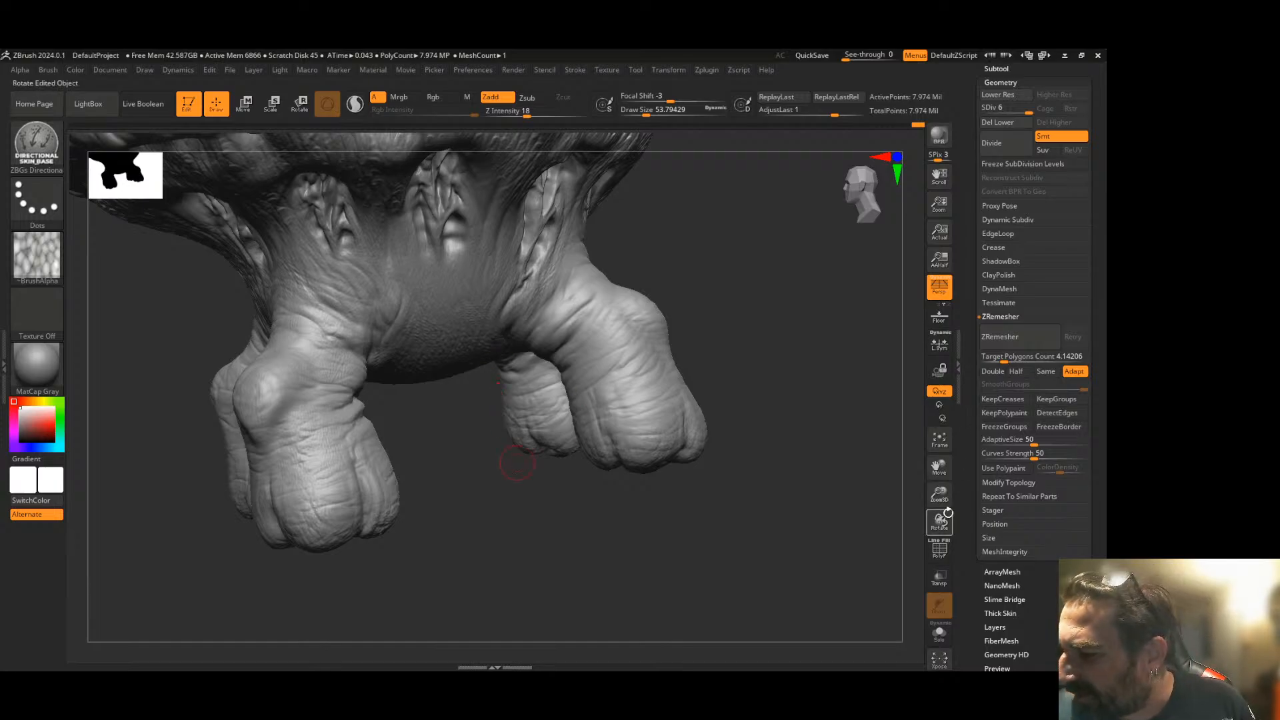
- Brush directional skin texture over the mirrored rear legs, from the stem junction down towards the feet
mouse_move(517, 463)
mouse_down()
mouse_move(844, 491)
mouse_move(821, 492)
mouse_move(821, 472)
mouse_move(766, 452)
mouse_move(734, 491)
mouse_up()
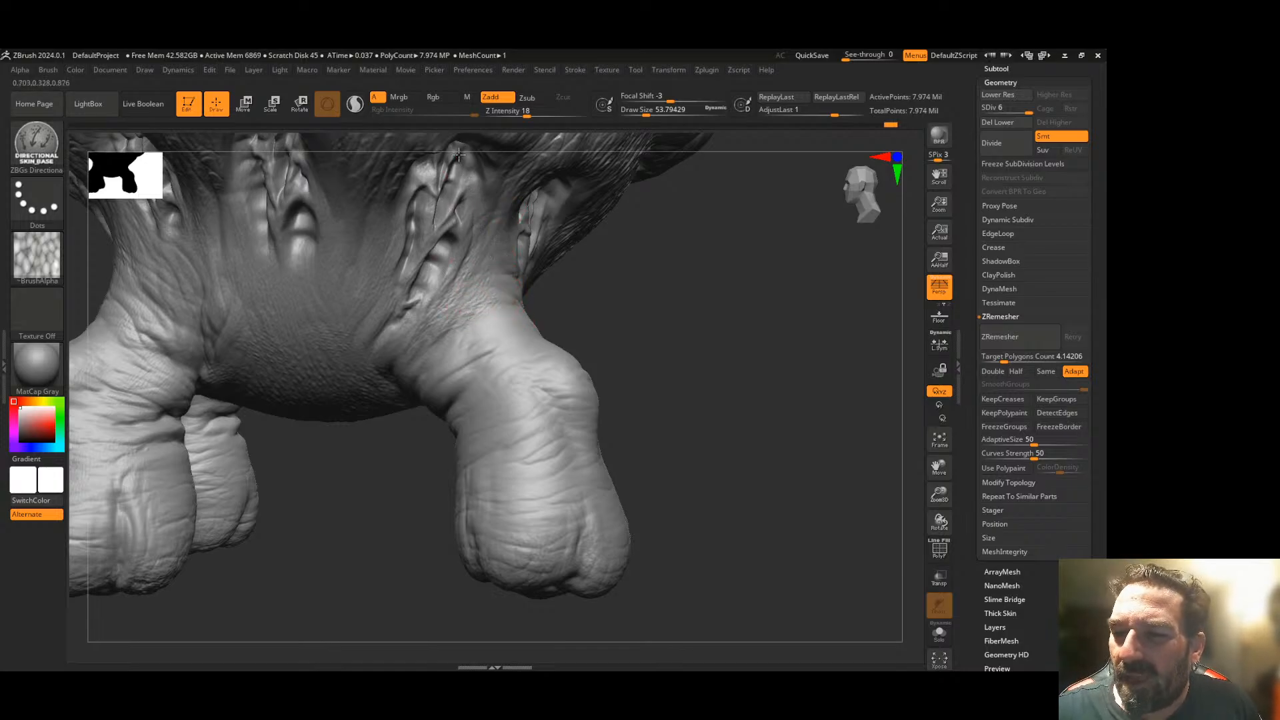
drag(628, 283, 546, 310)
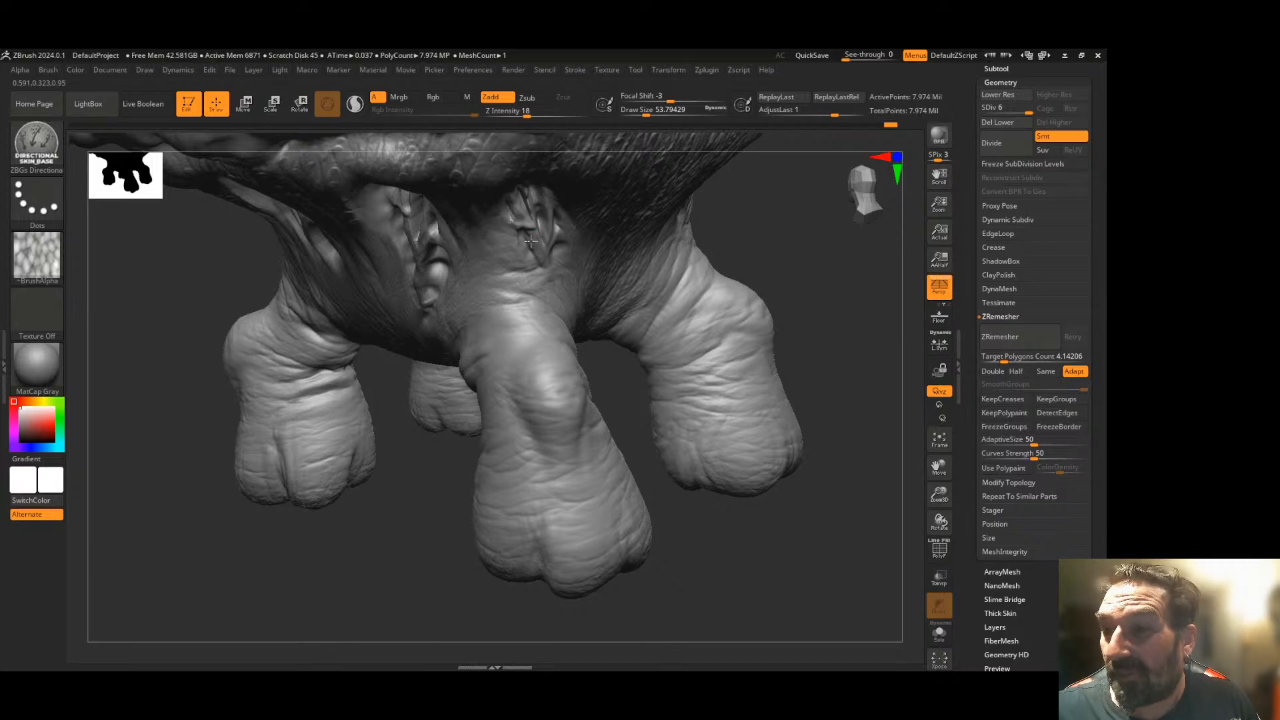
drag(626, 369, 547, 370)
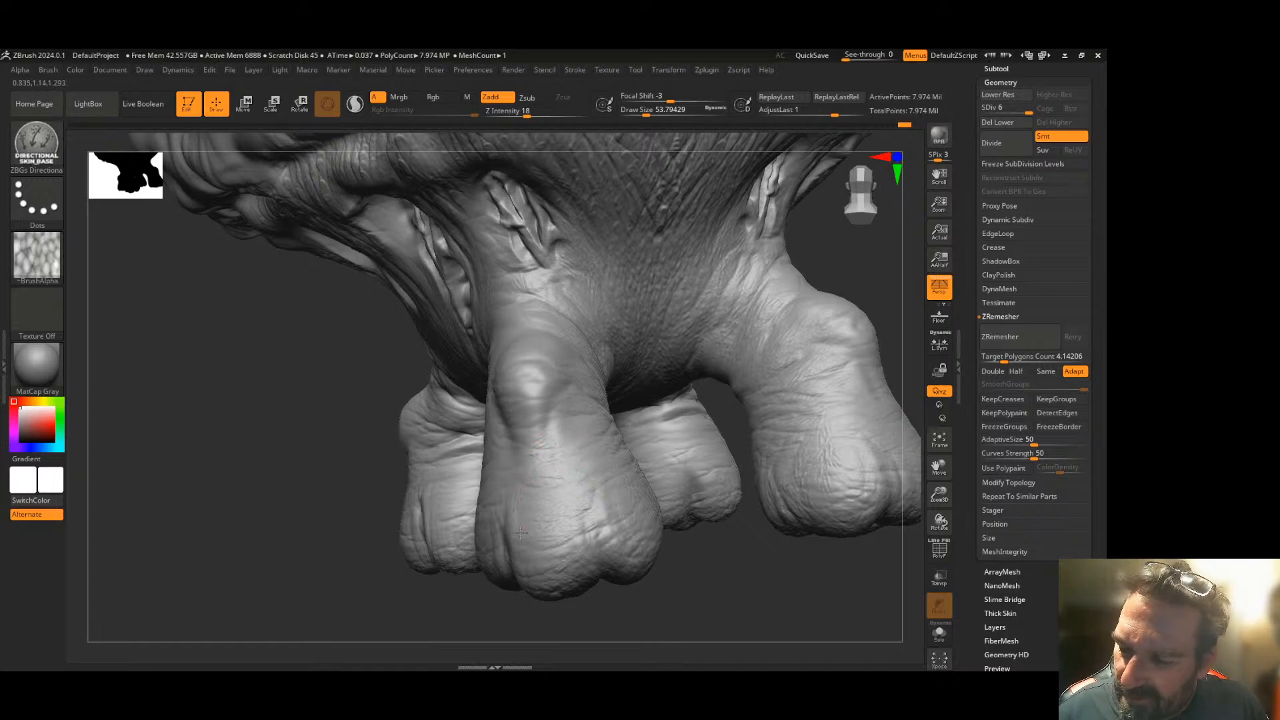
drag(514, 604, 286, 600)
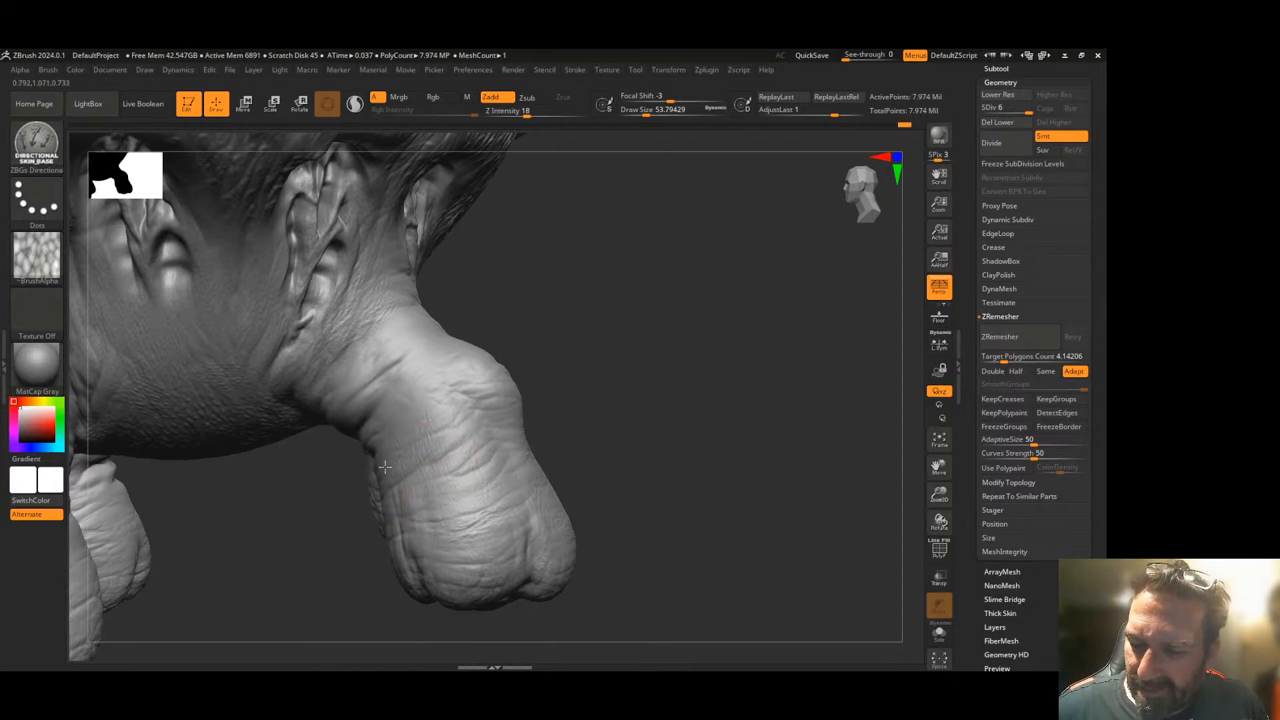
- Brush fine directional skin wrinkles over the creature's legs and feet with the Directional Skin Base brush
mouse_move(667, 400)
mouse_down()
mouse_move(591, 368)
mouse_move(430, 460)
mouse_up()
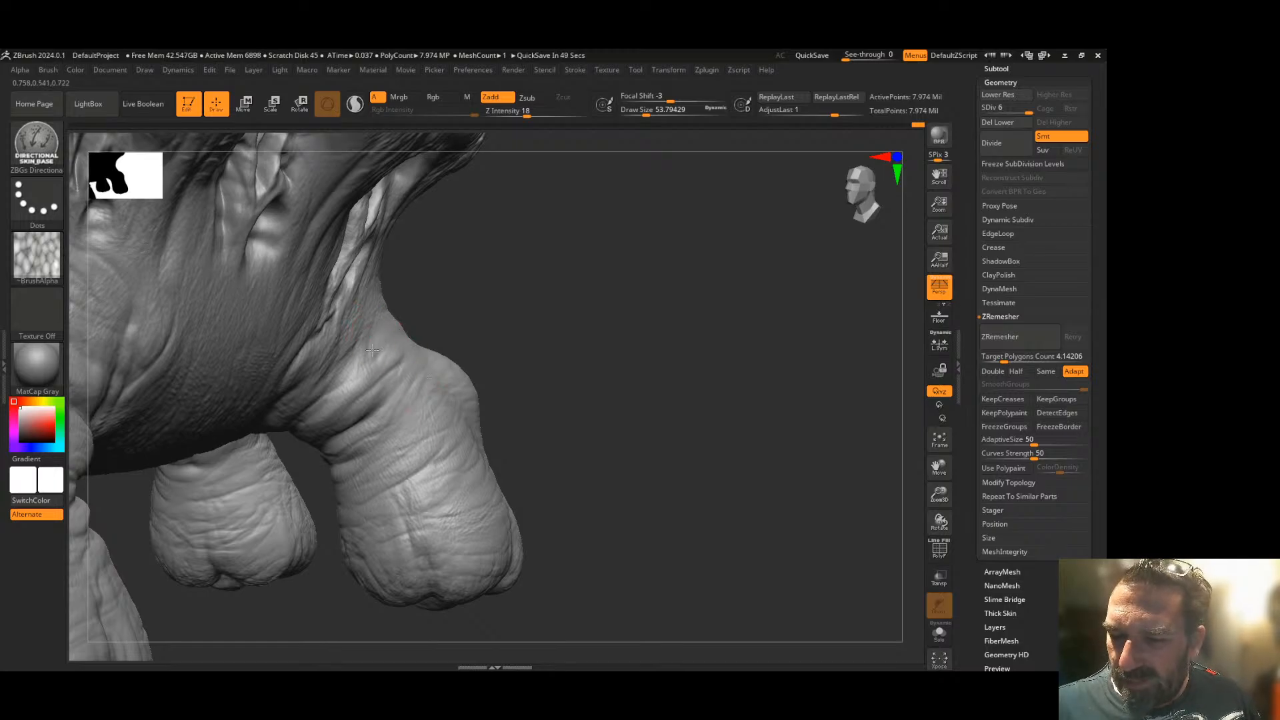
mouse_move(506, 466)
mouse_down()
mouse_move(586, 462)
mouse_move(354, 543)
mouse_move(391, 523)
mouse_up()
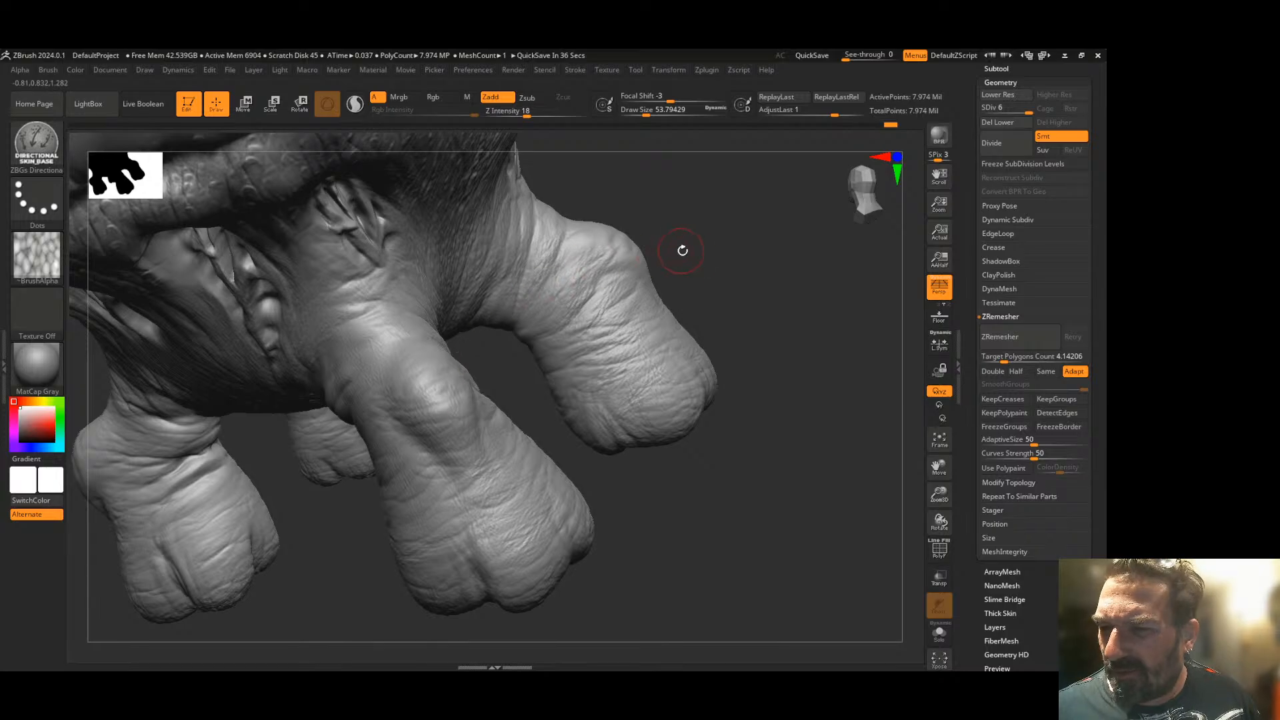
drag(677, 248, 677, 234)
drag(603, 274, 603, 305)
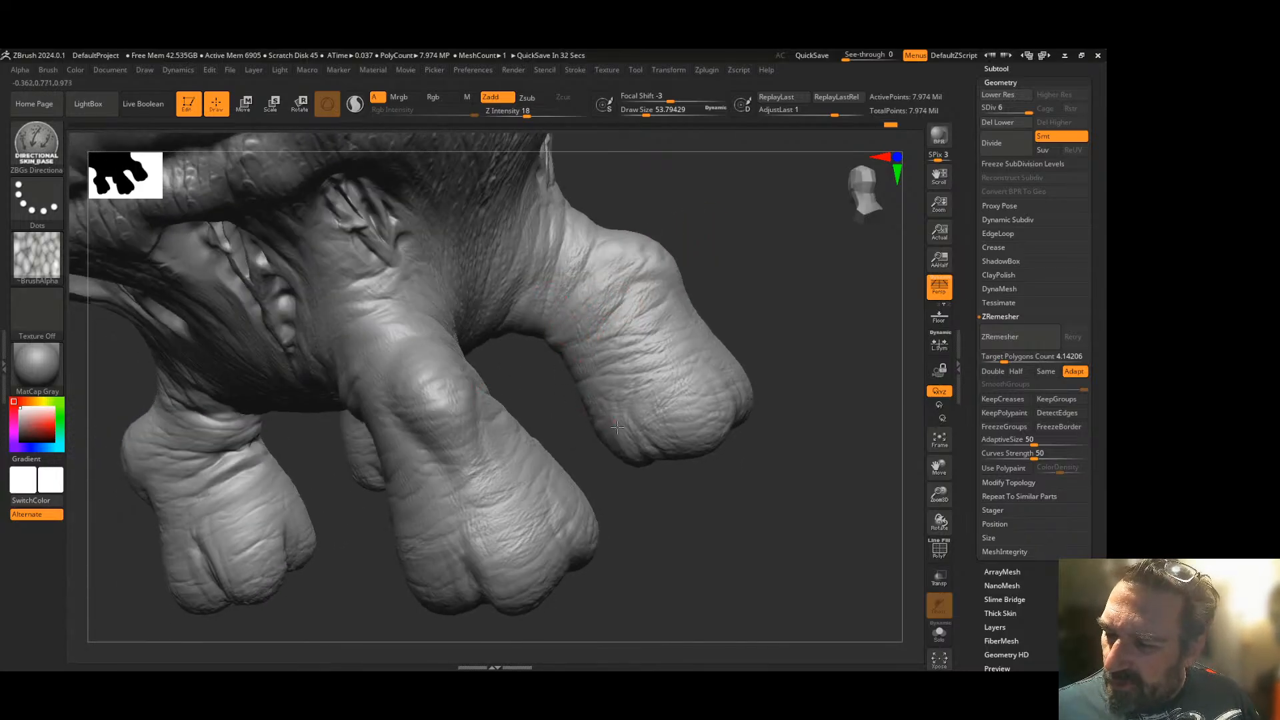
mouse_move(647, 478)
mouse_down()
mouse_move(523, 457)
mouse_move(534, 420)
mouse_move(520, 558)
mouse_up()
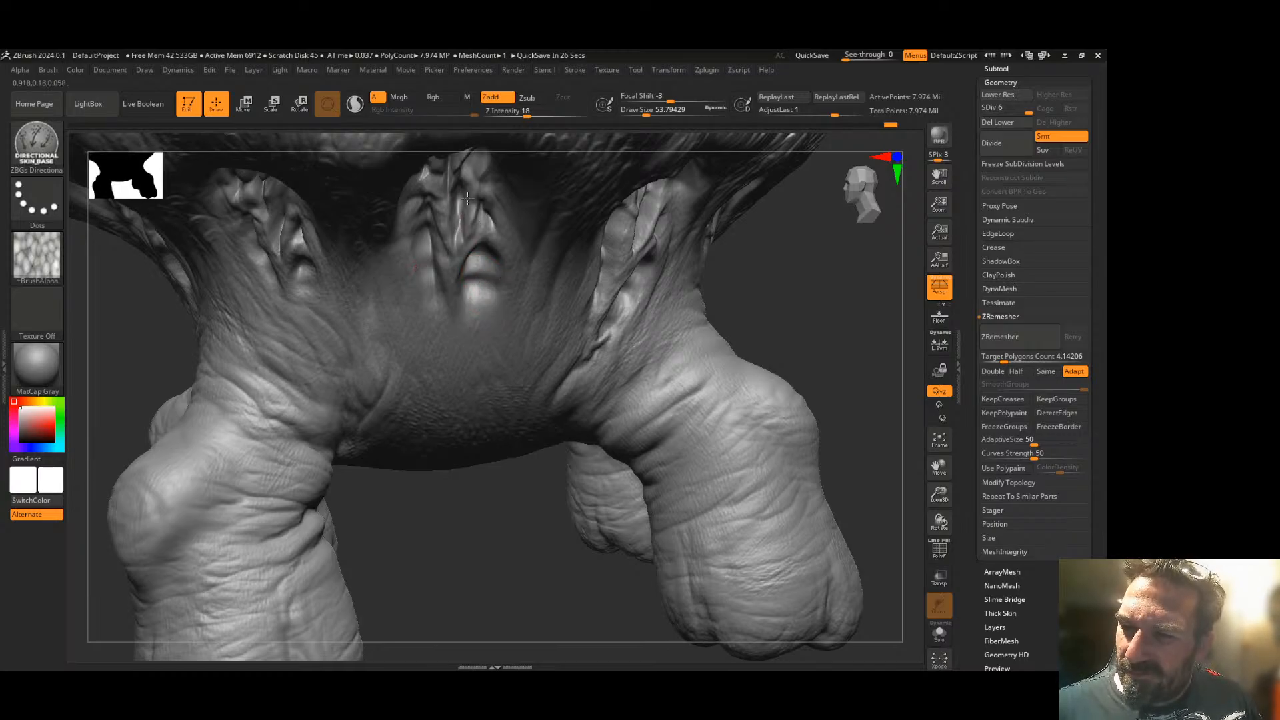
- Continue the directional skin texture around the upper legs, knees and the skin below the gill-like openings
drag(416, 503, 460, 481)
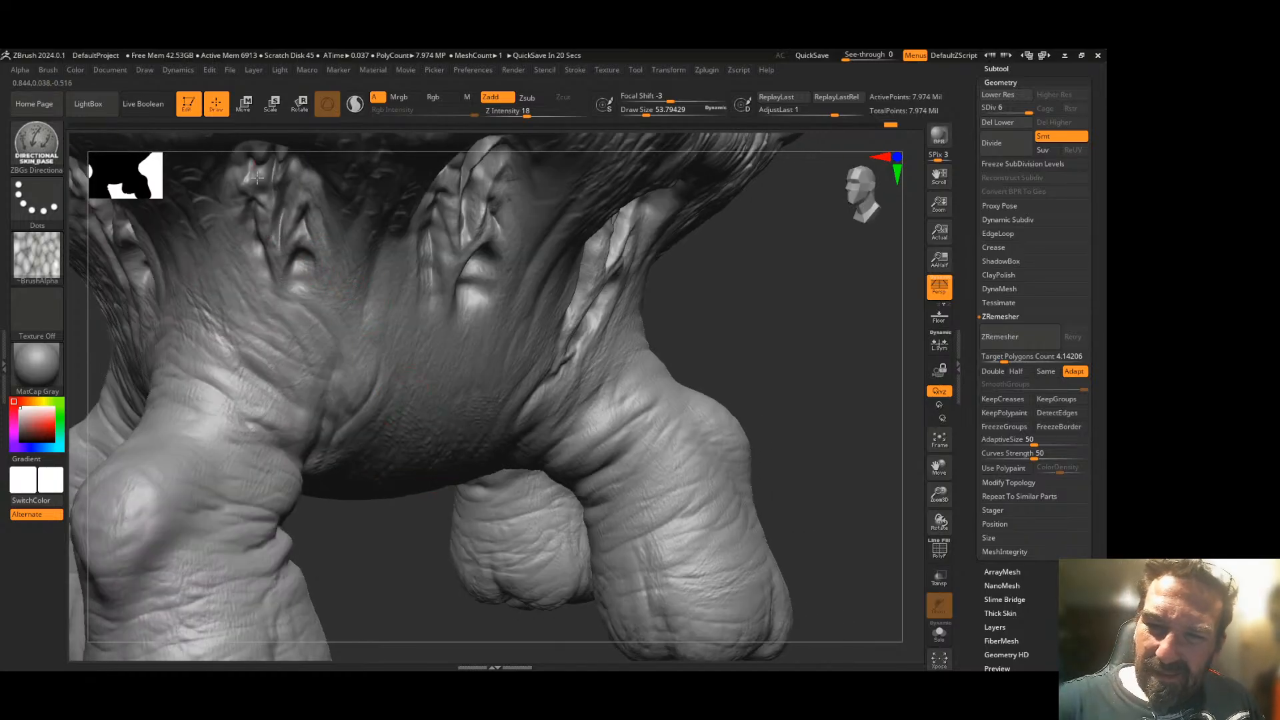
drag(397, 518, 650, 495)
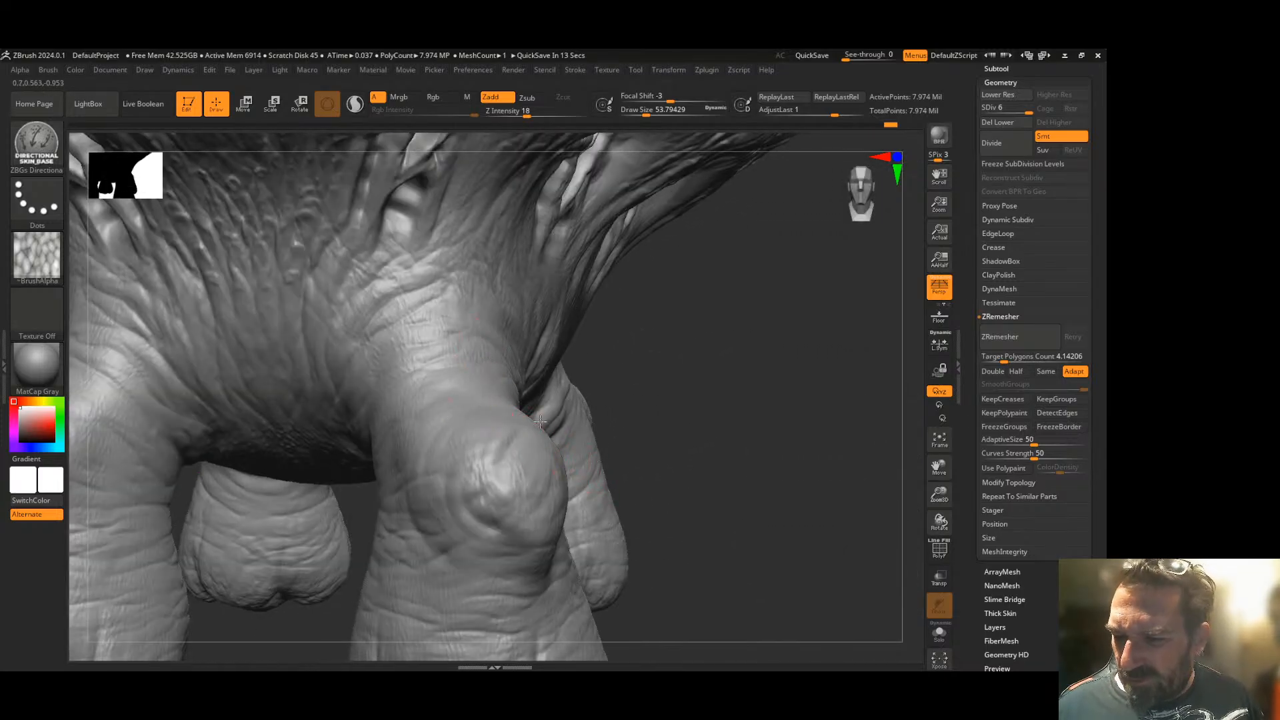
drag(651, 386, 427, 296)
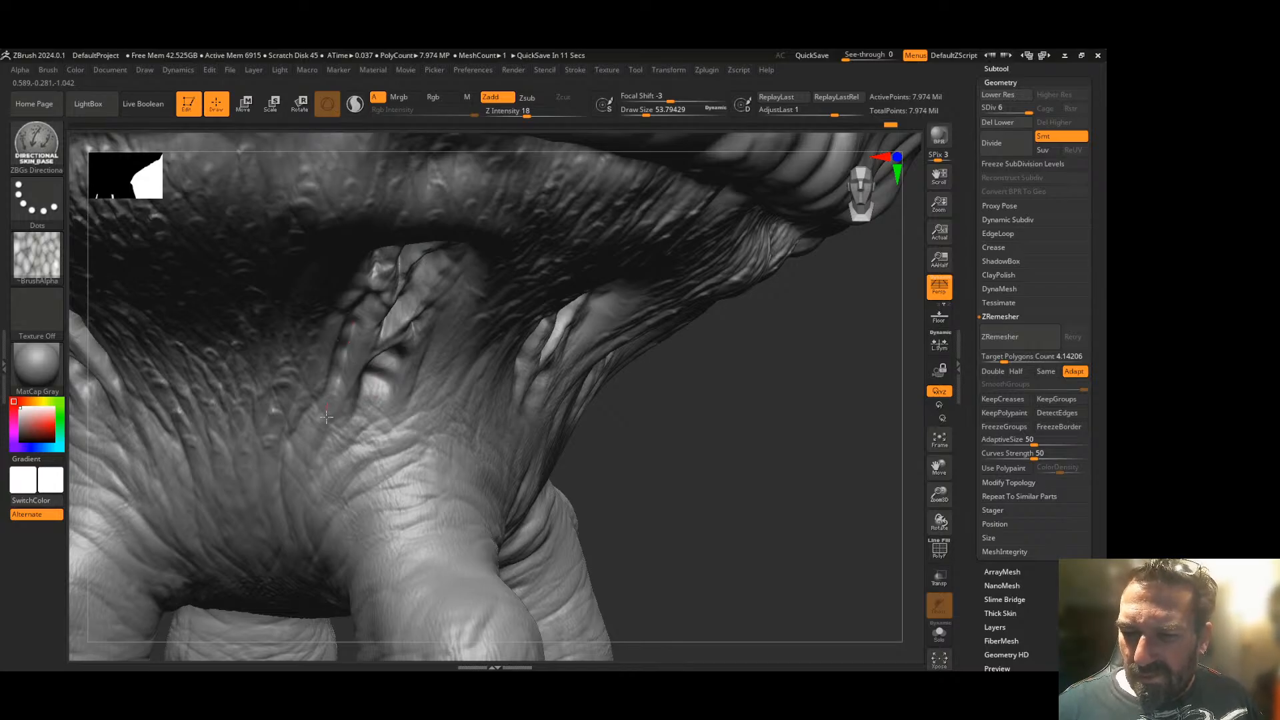
mouse_move(591, 446)
mouse_down()
mouse_move(808, 360)
mouse_move(830, 314)
mouse_up()
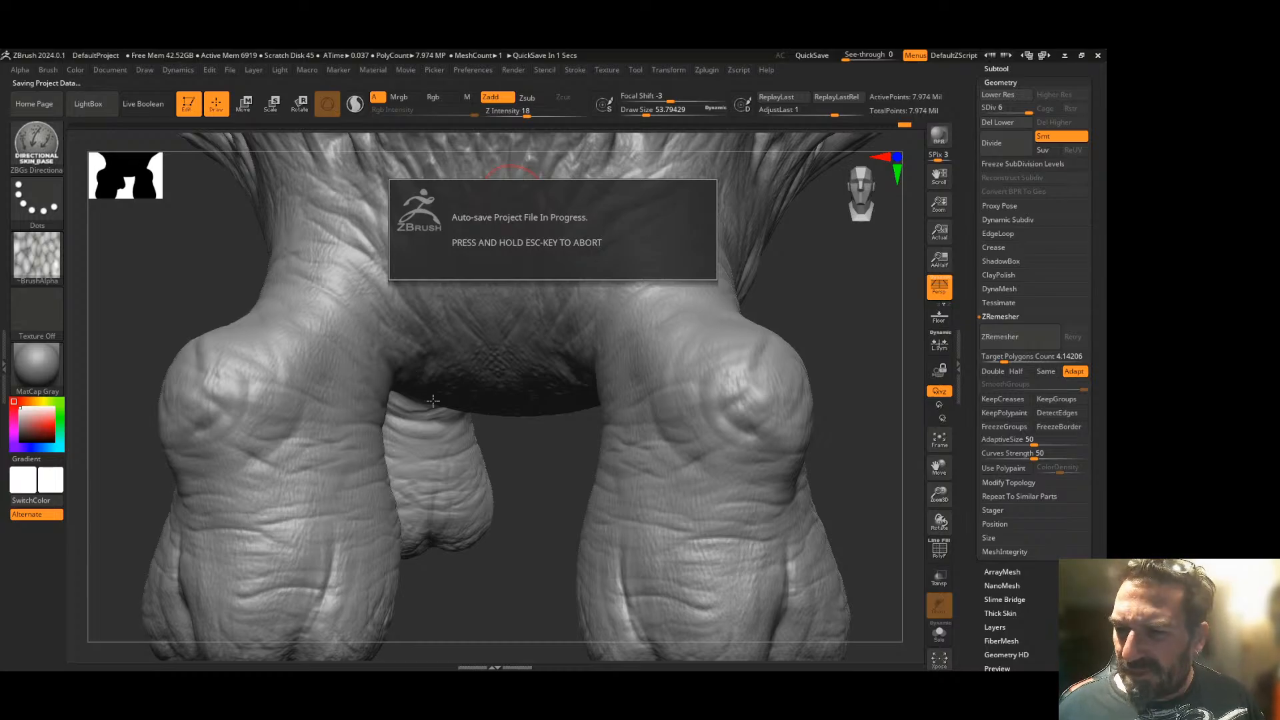
drag(514, 571, 552, 412)
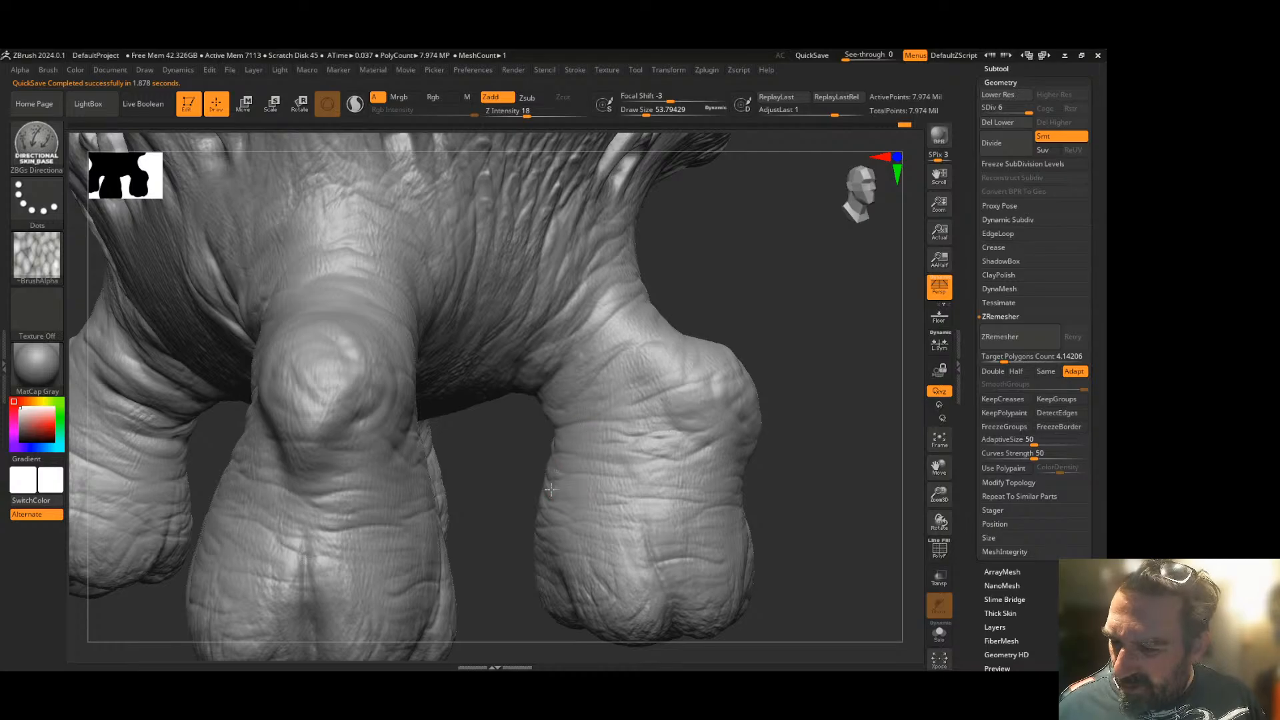
- Texture the creature's underside, leg bases and bulbous toes with the directional skin brush
alt+drag(762, 541, 833, 427)
drag(609, 535, 558, 463)
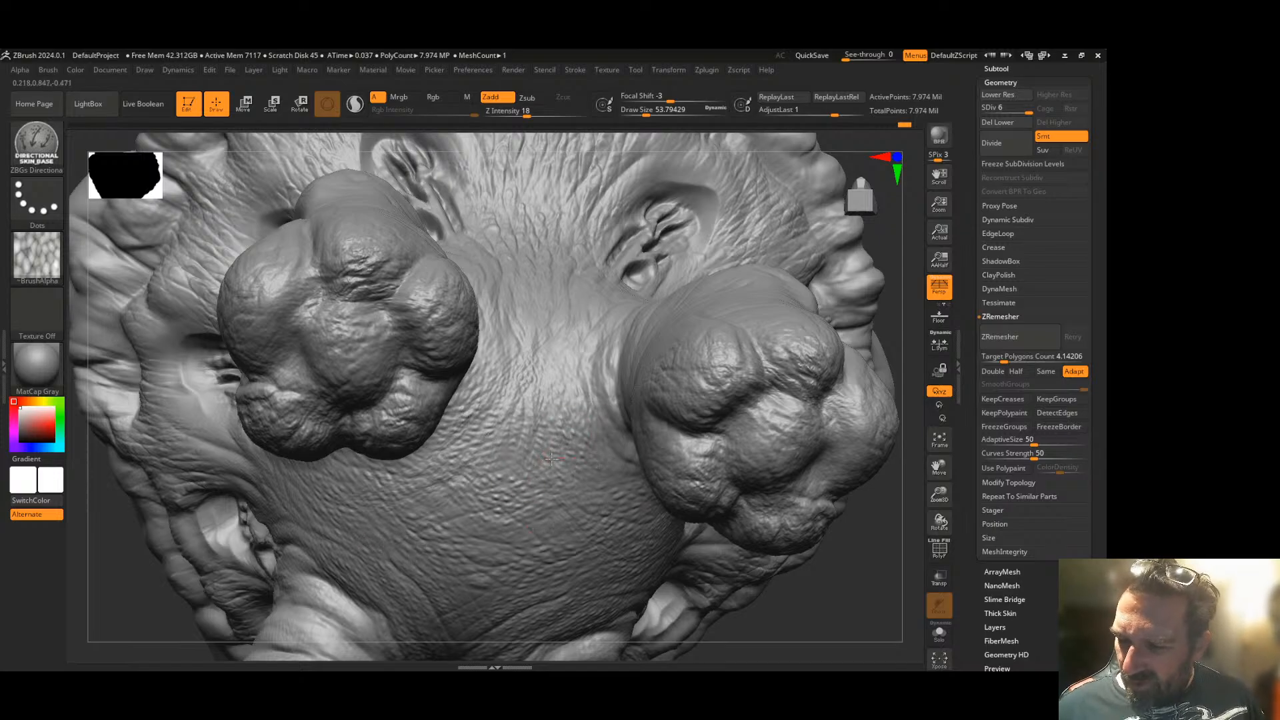
alt+drag(748, 609, 766, 469)
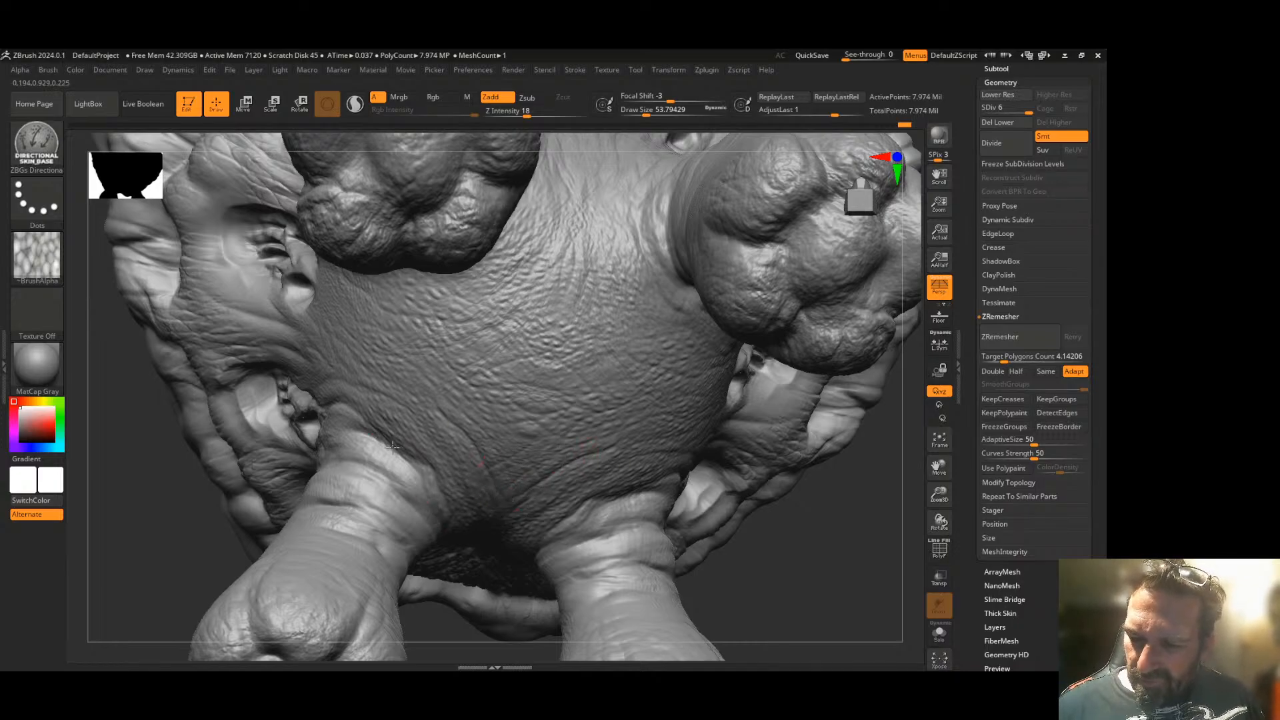
alt+drag(754, 543, 788, 453)
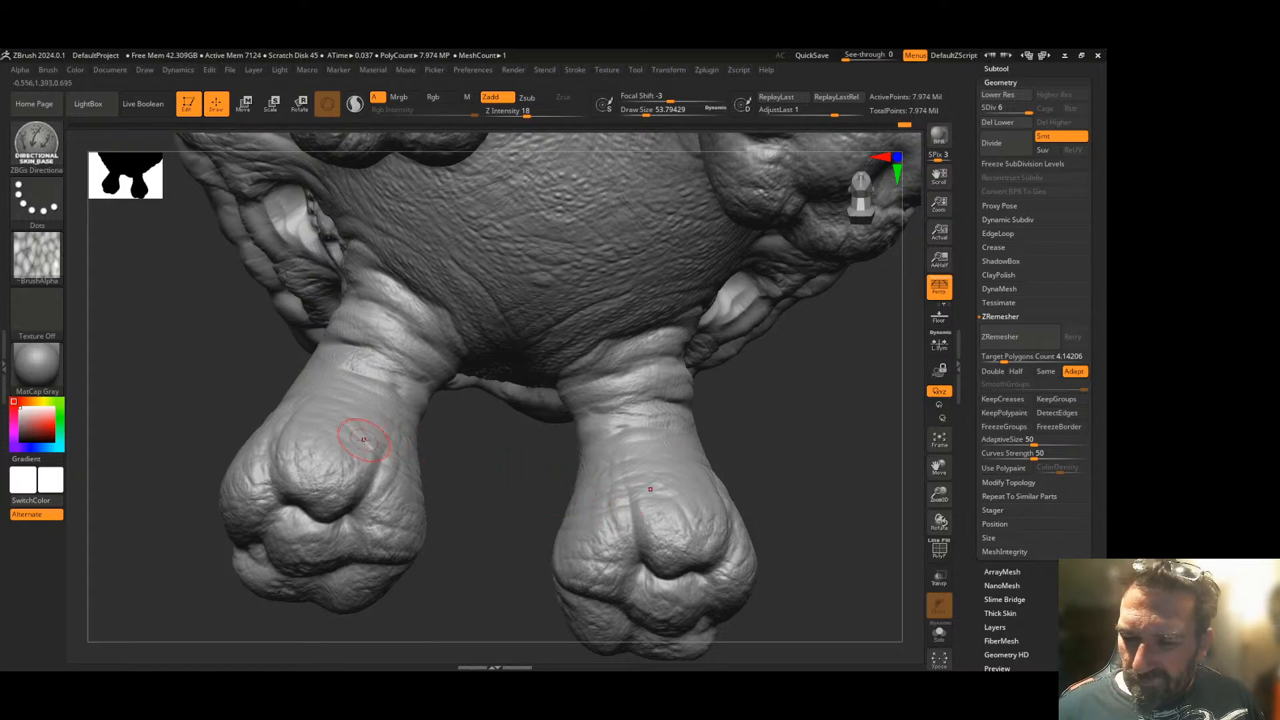
drag(228, 387, 260, 274)
alt+drag(146, 430, 337, 530)
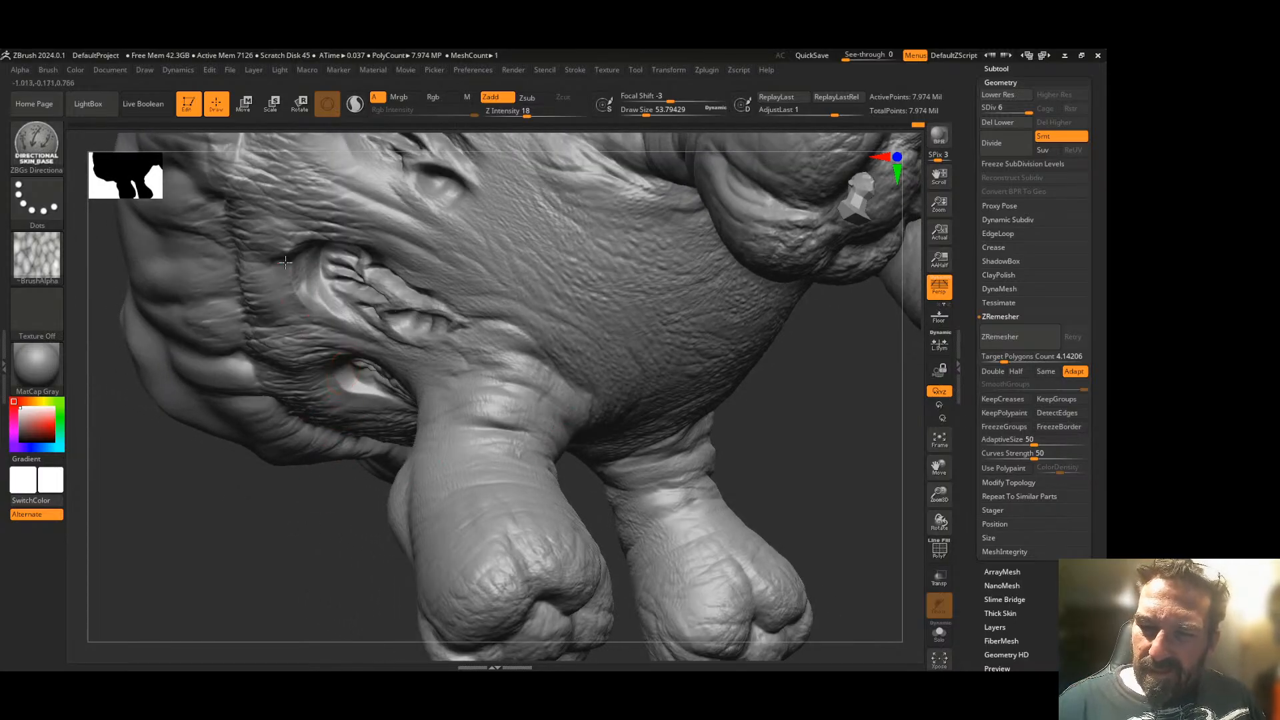
drag(799, 399, 827, 446)
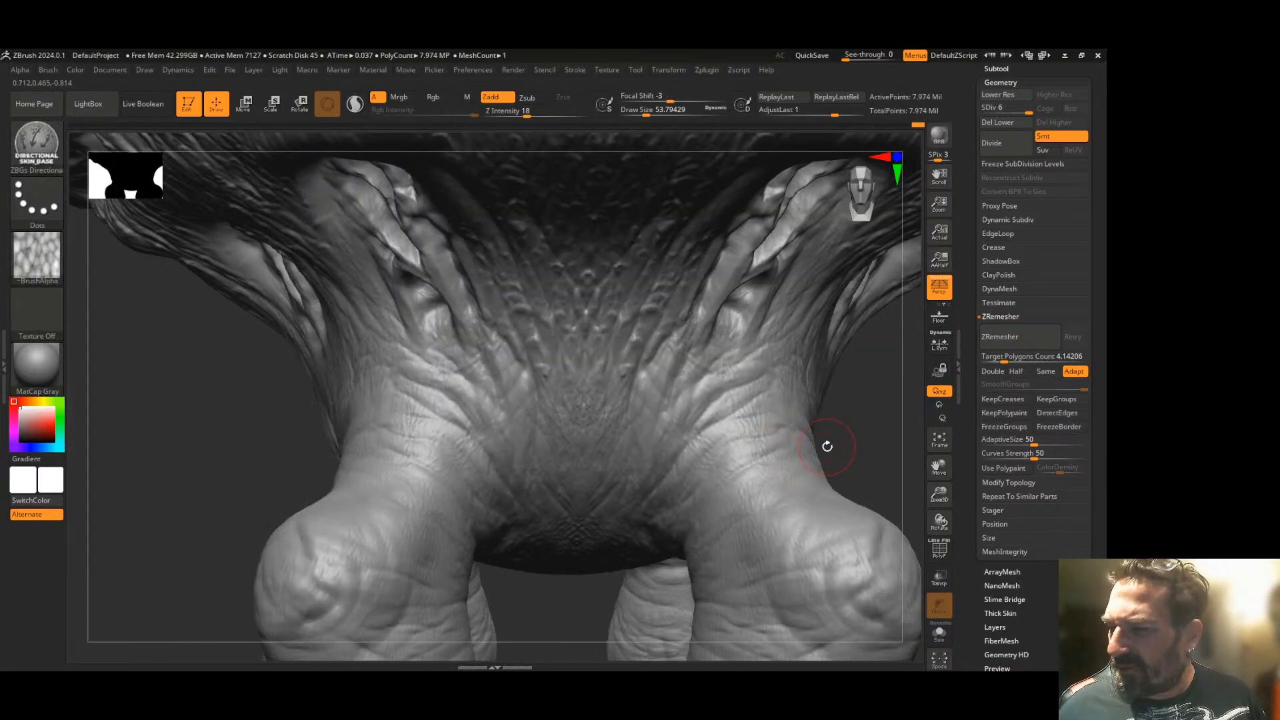
- Inspect the whole model and its legs, and open the top-level folders of the LightBox brush library
key(f)
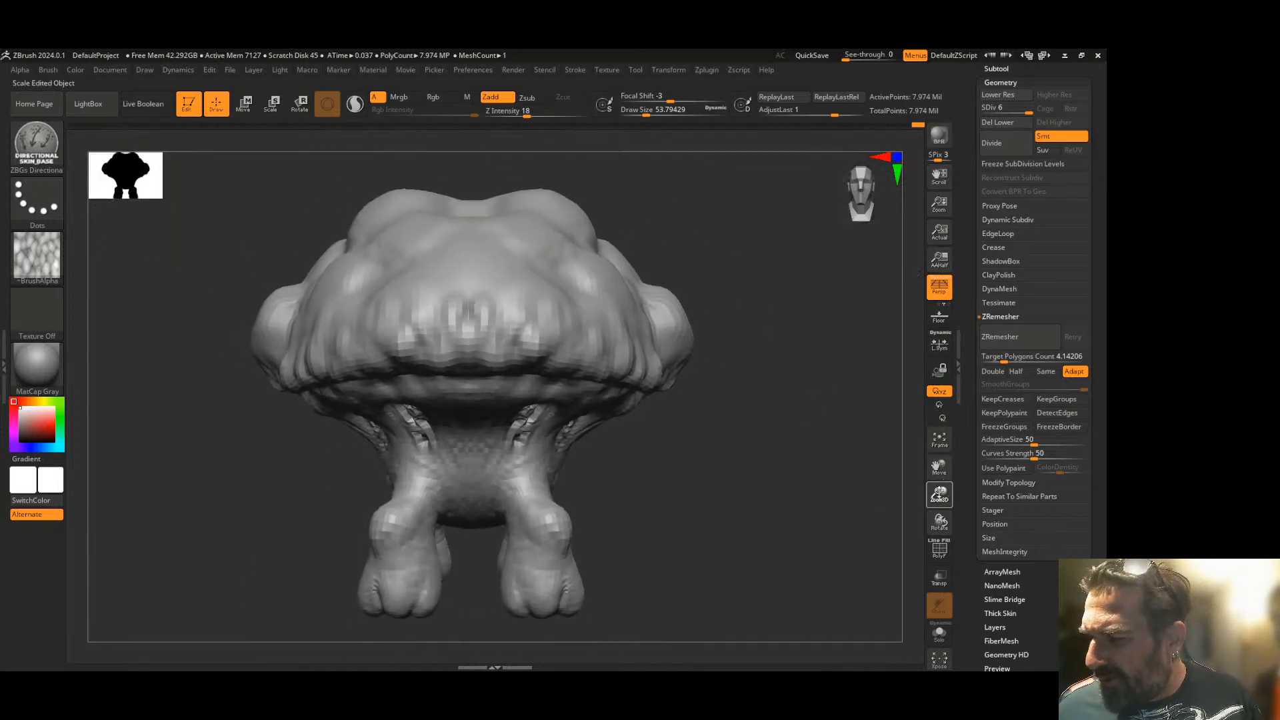
drag(763, 474, 731, 414)
drag(939, 492, 939, 514)
alt+drag(853, 491, 845, 388)
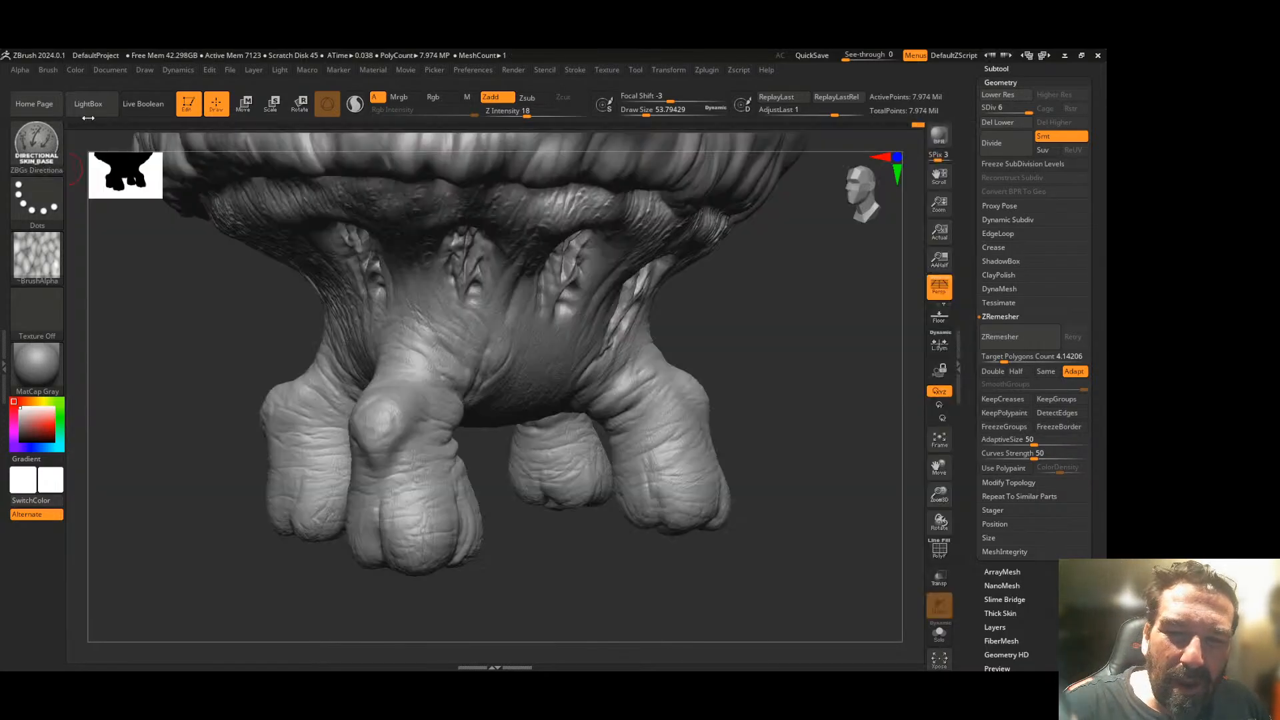
click(41, 143)
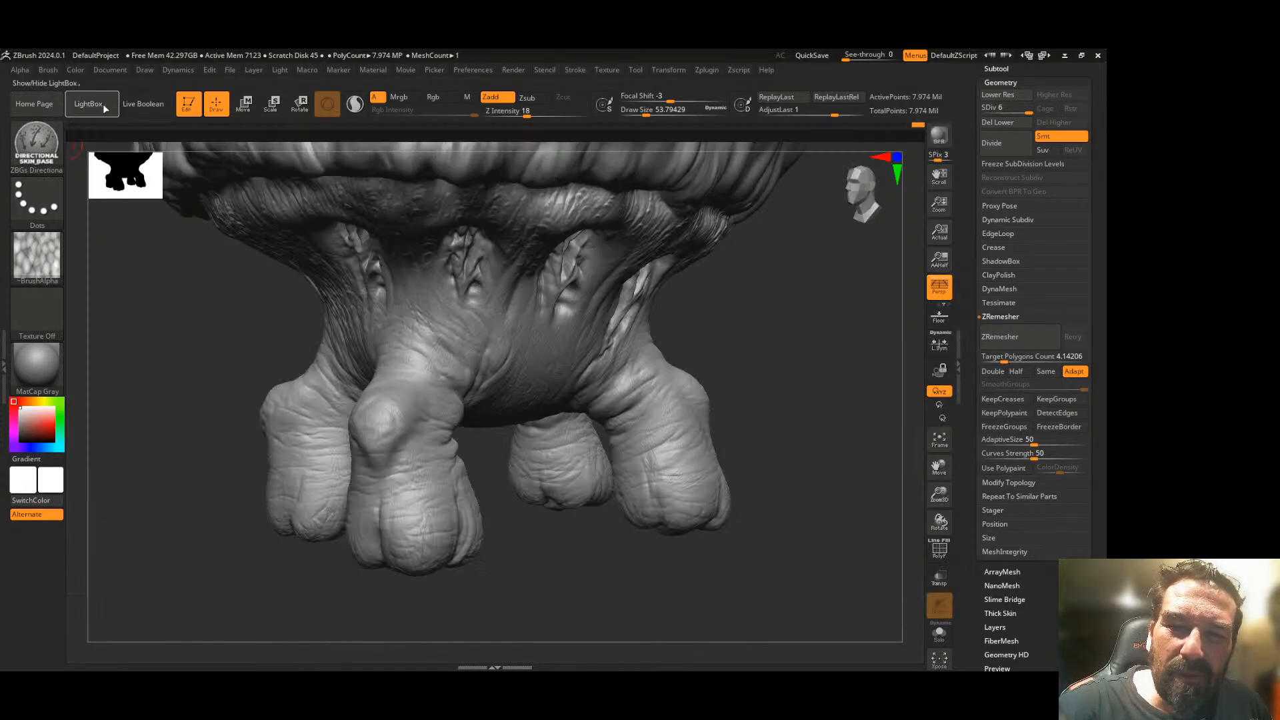
click(104, 107)
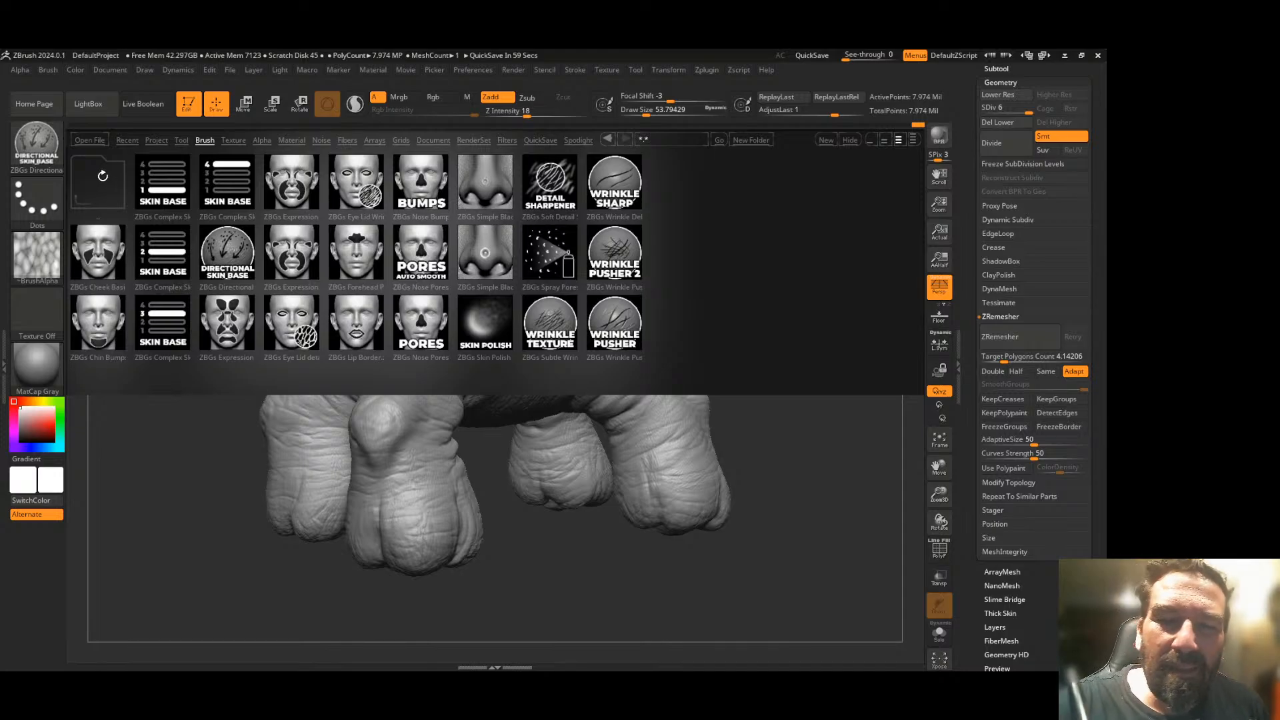
click(100, 179)
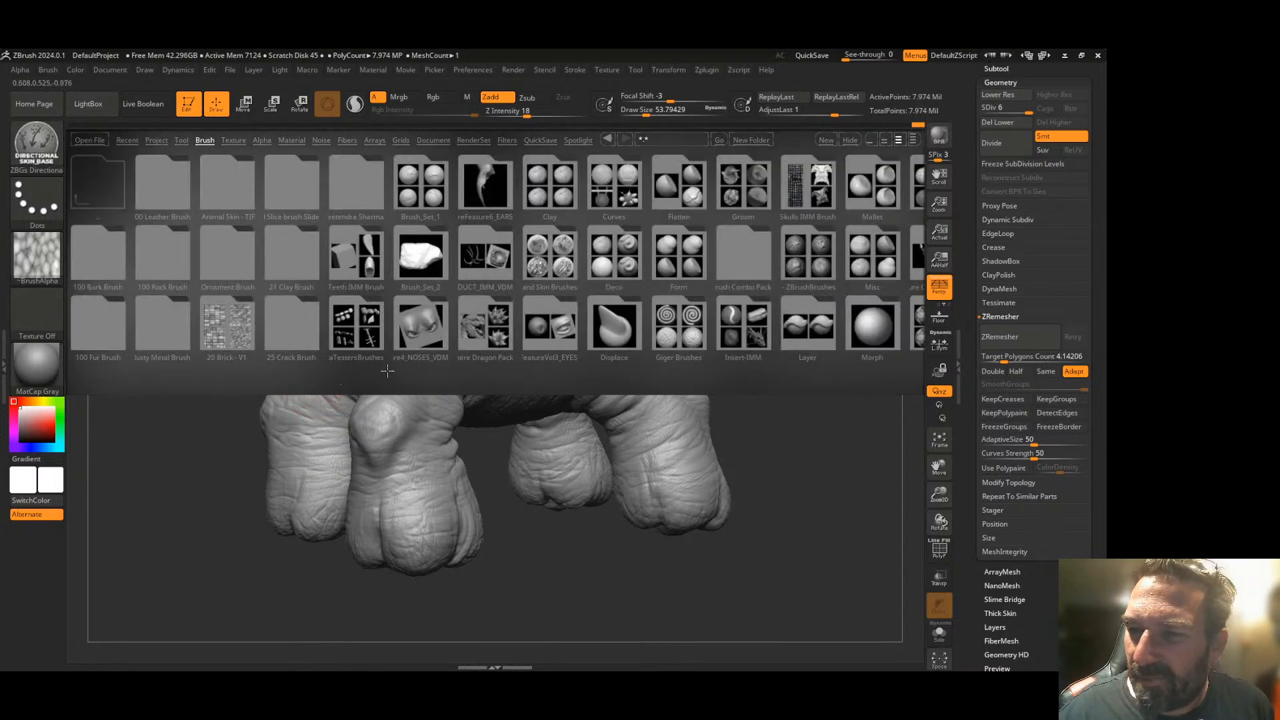
- Look through the brush library's folders for another skin detailing brush set
drag(560, 367, 439, 374)
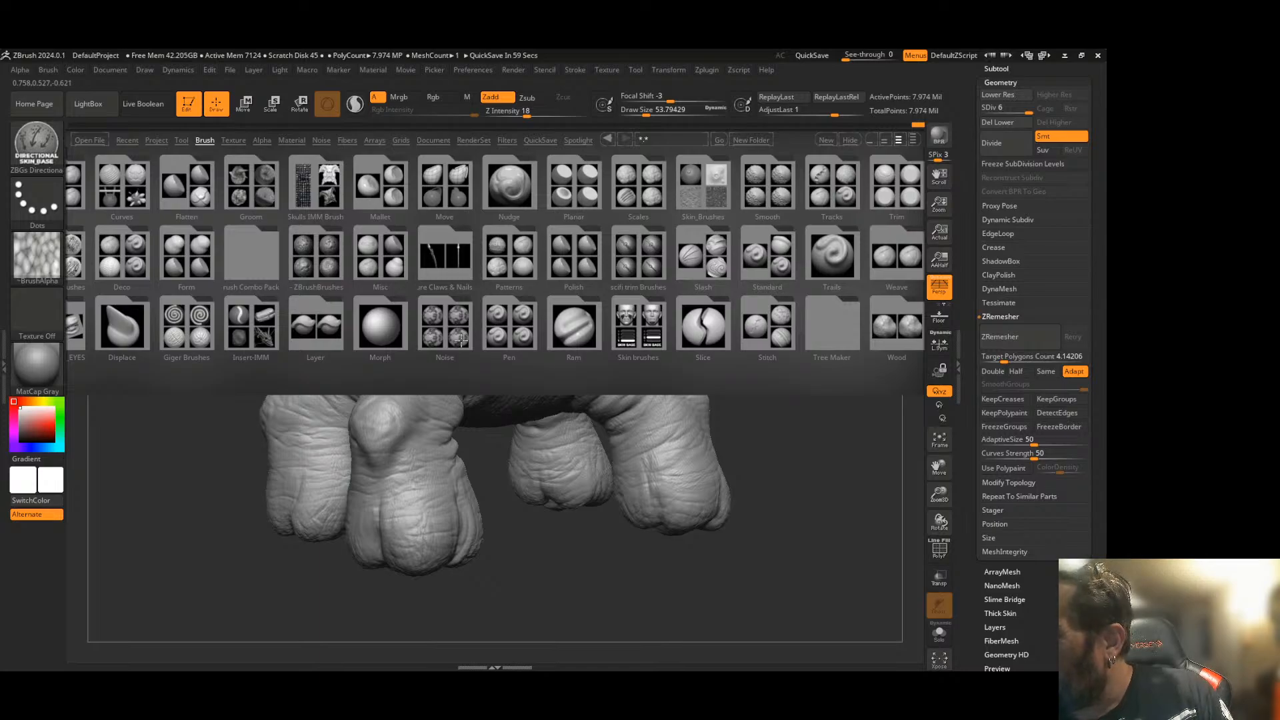
drag(811, 354, 720, 381)
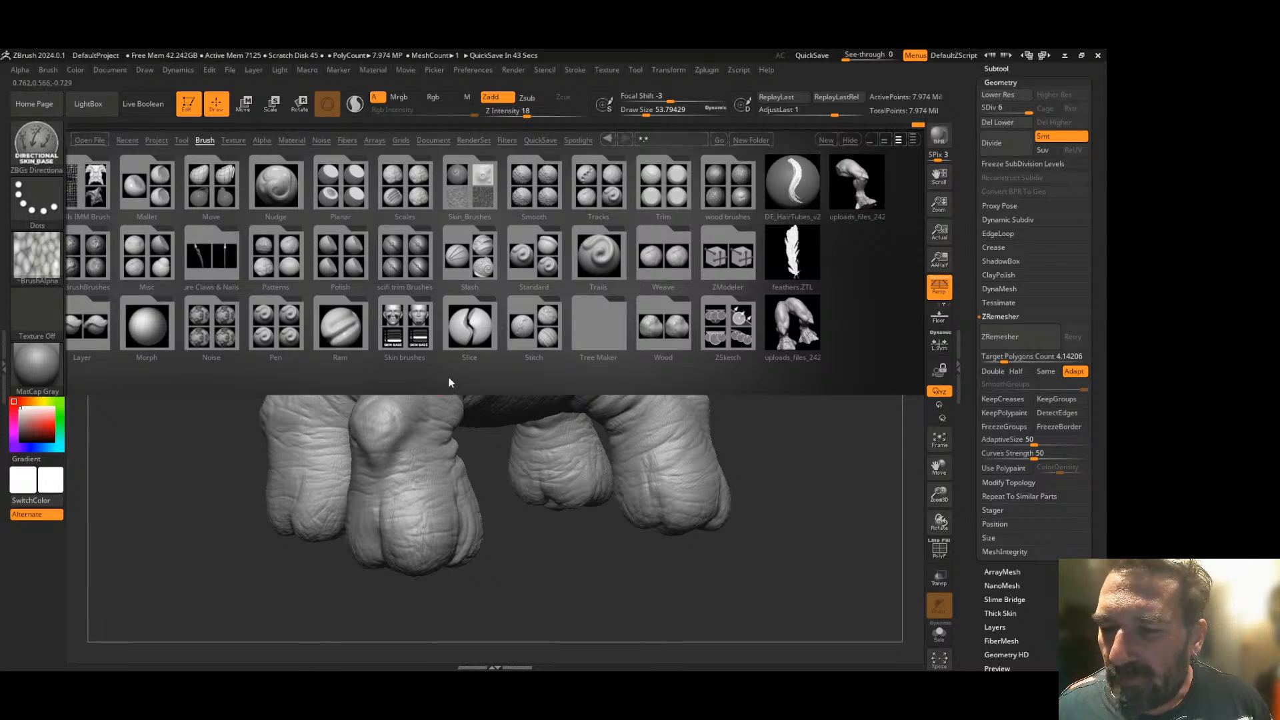
scroll(424, 372, up, 1)
scroll(425, 377, up, 4)
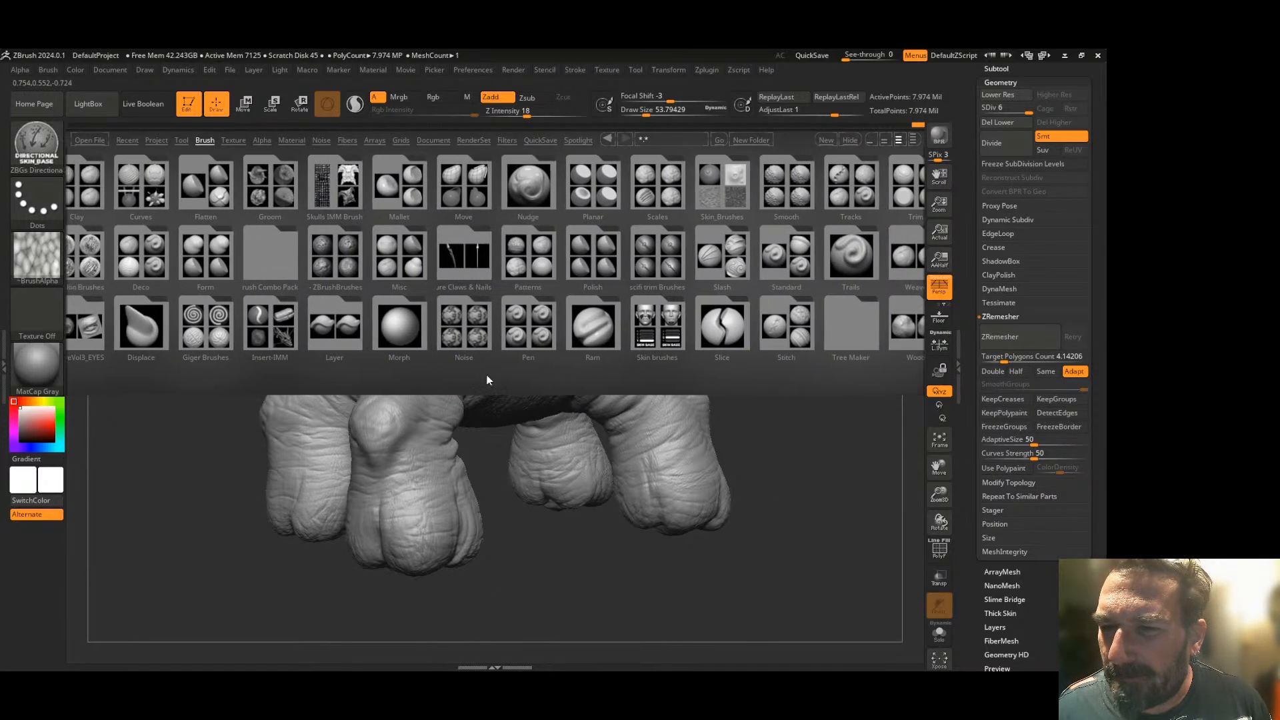
scroll(504, 384, up, 4)
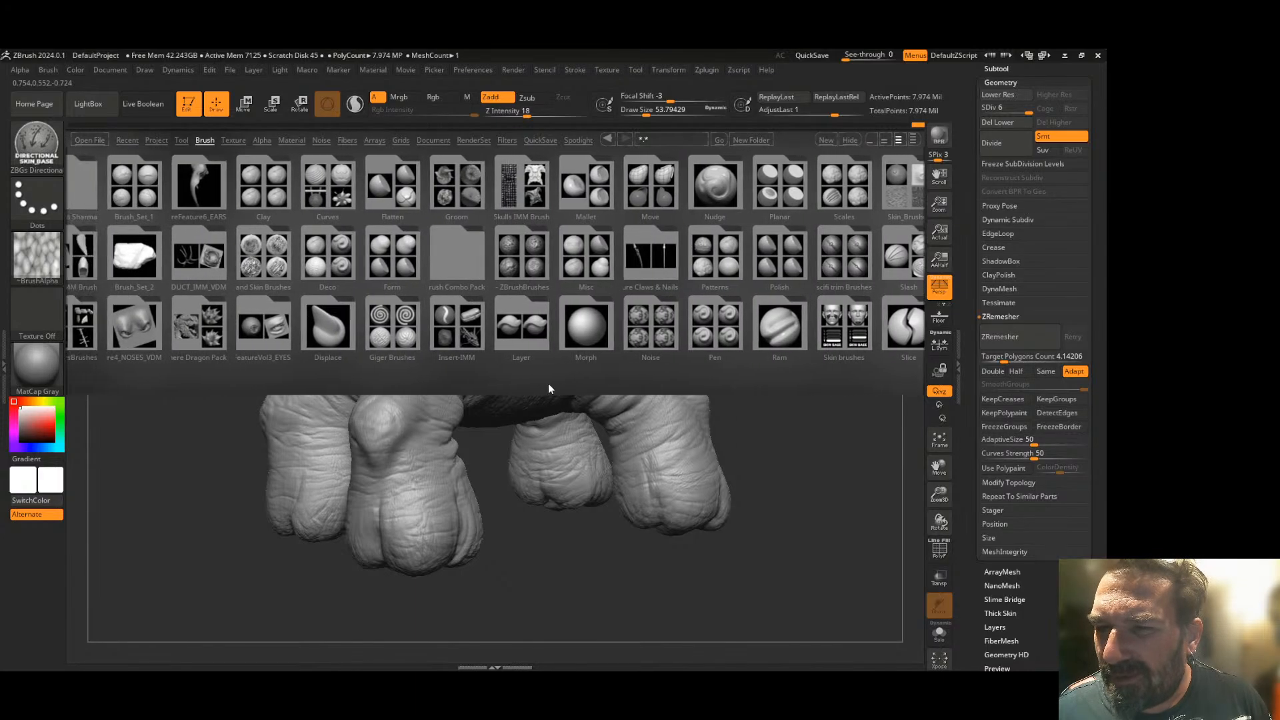
scroll(593, 390, up, 2)
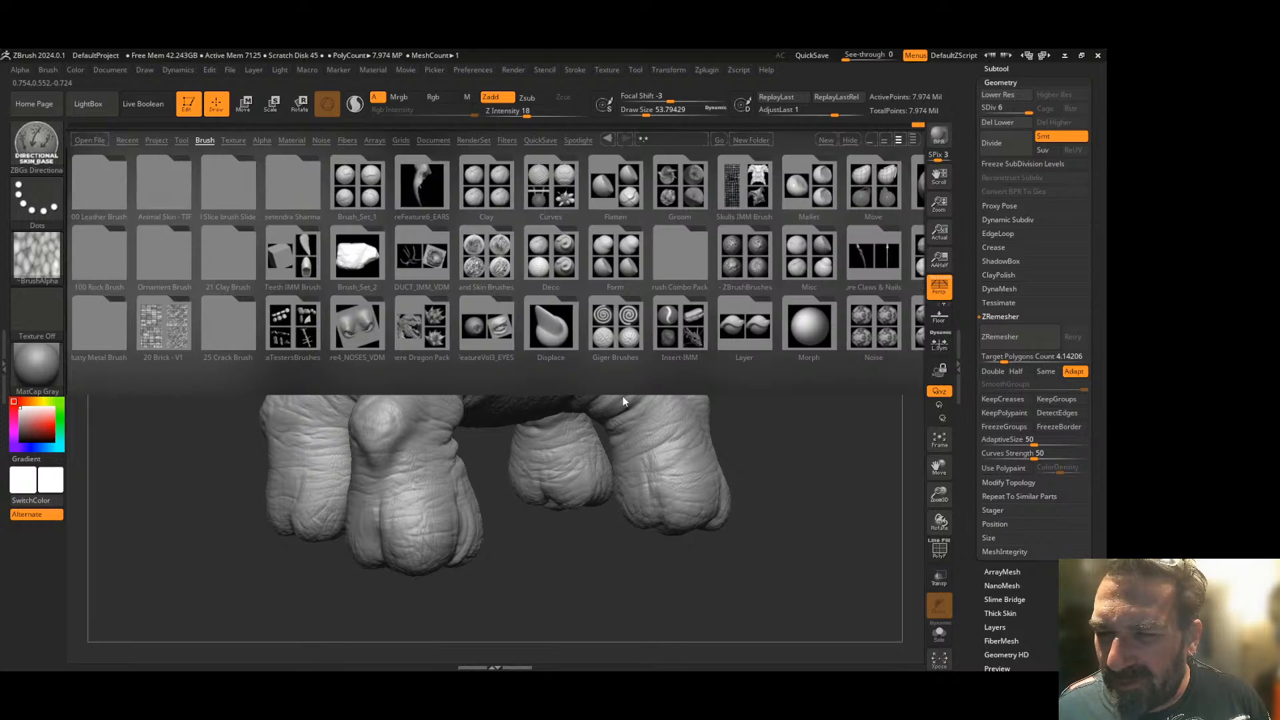
scroll(623, 396, up, 1)
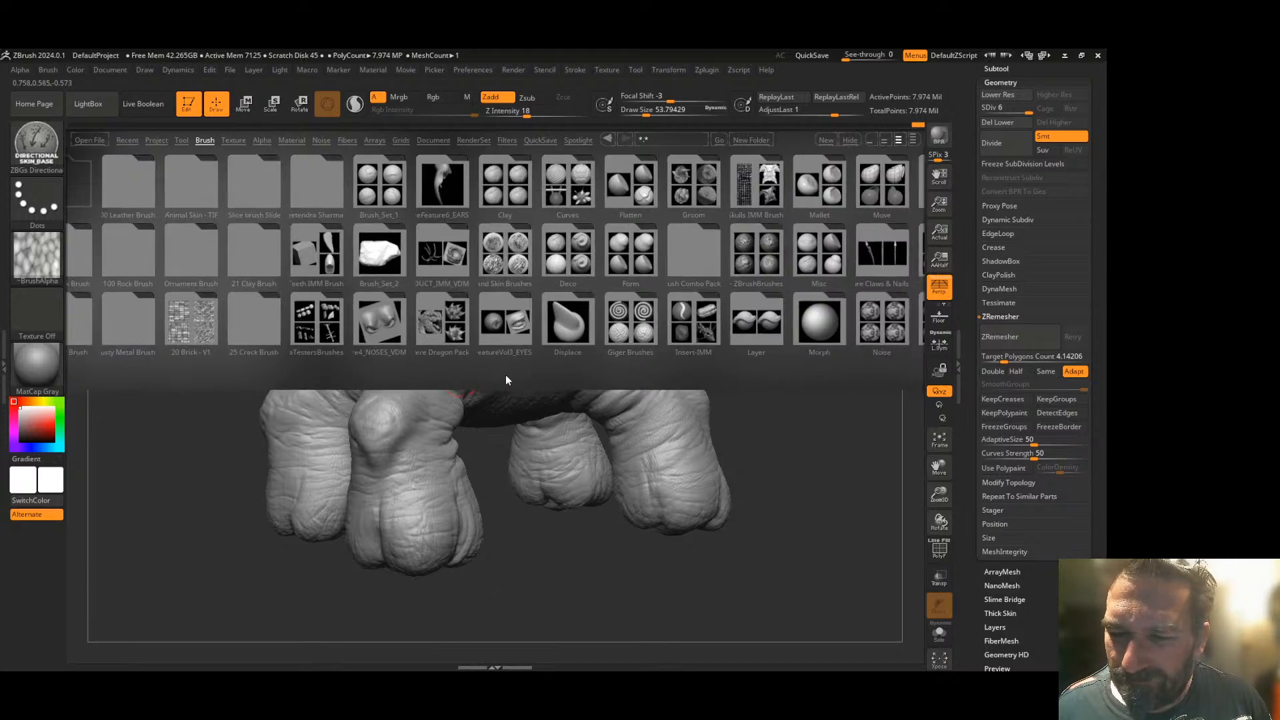
mouse_move(475, 380)
mouse_down()
mouse_move(520, 370)
mouse_move(455, 362)
mouse_up()
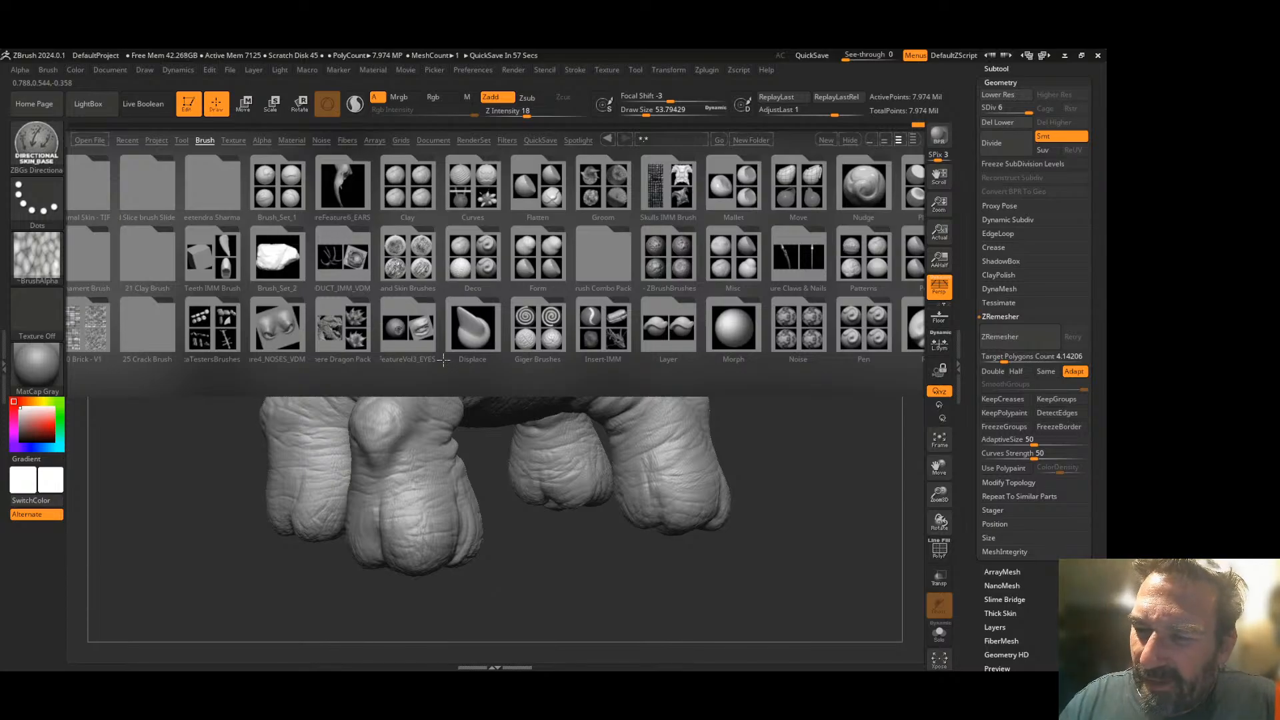
- Open the creature and skin brushes folder, look over its brushes and return to the parent folder
click(418, 267)
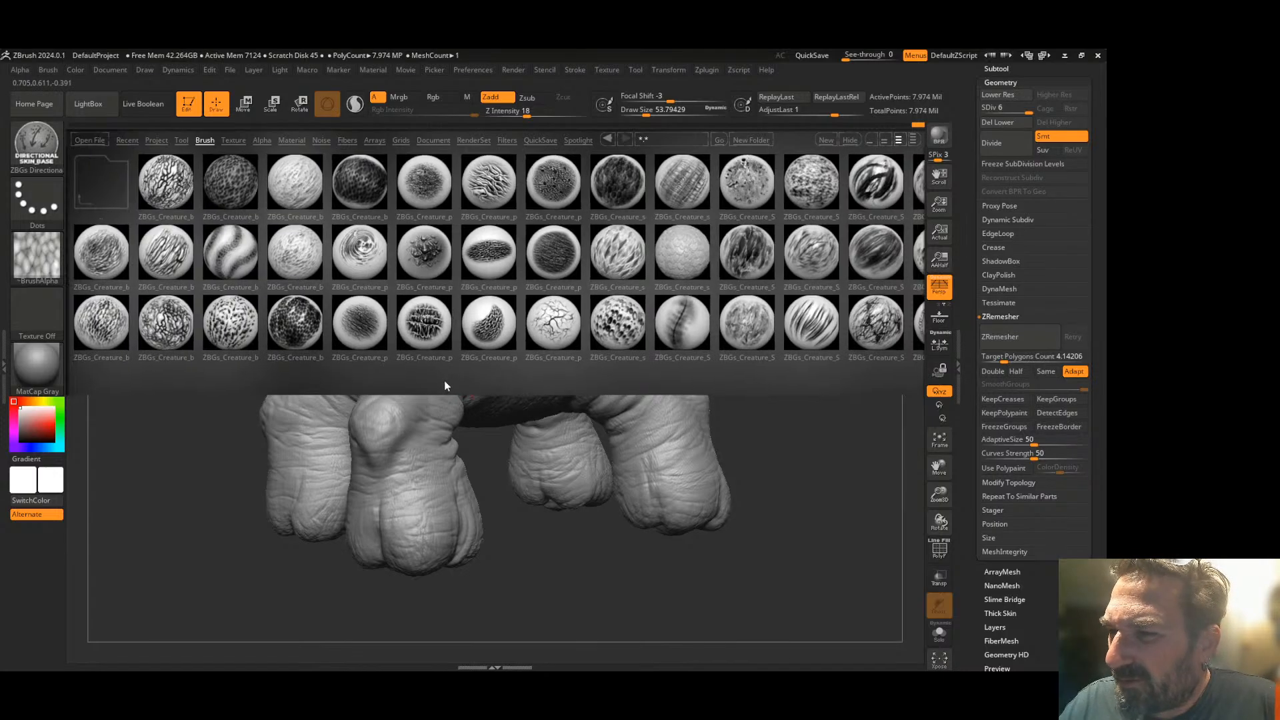
mouse_move(497, 379)
mouse_down()
mouse_move(354, 376)
mouse_move(501, 374)
mouse_up()
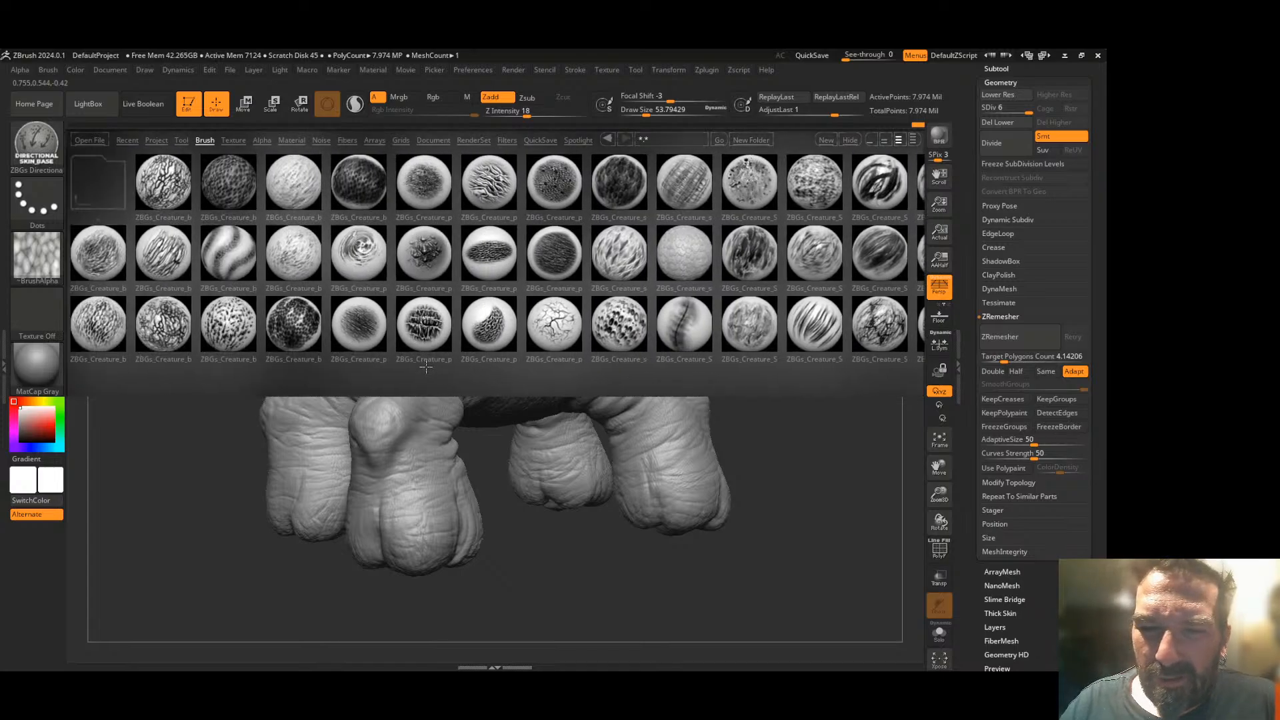
click(104, 175)
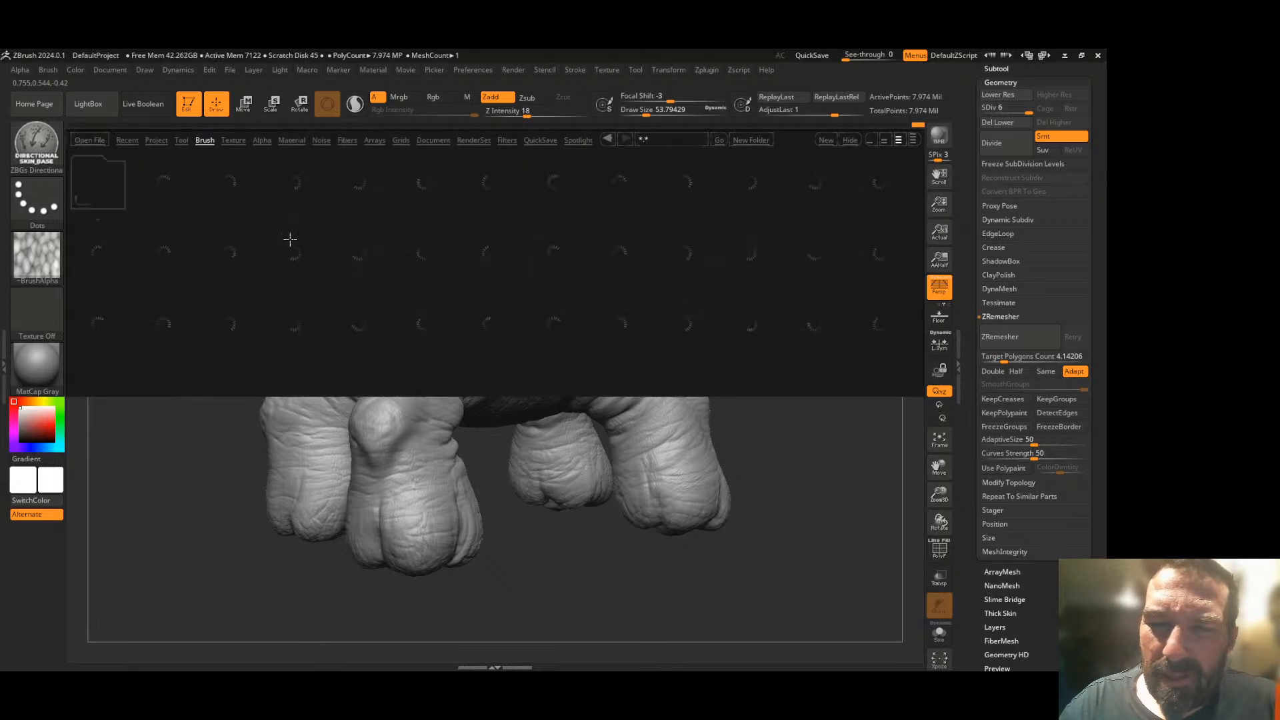
- Switch to the ClayBuildup brush, close the brush library and reduce the draw size to about 32.7
click(37, 141)
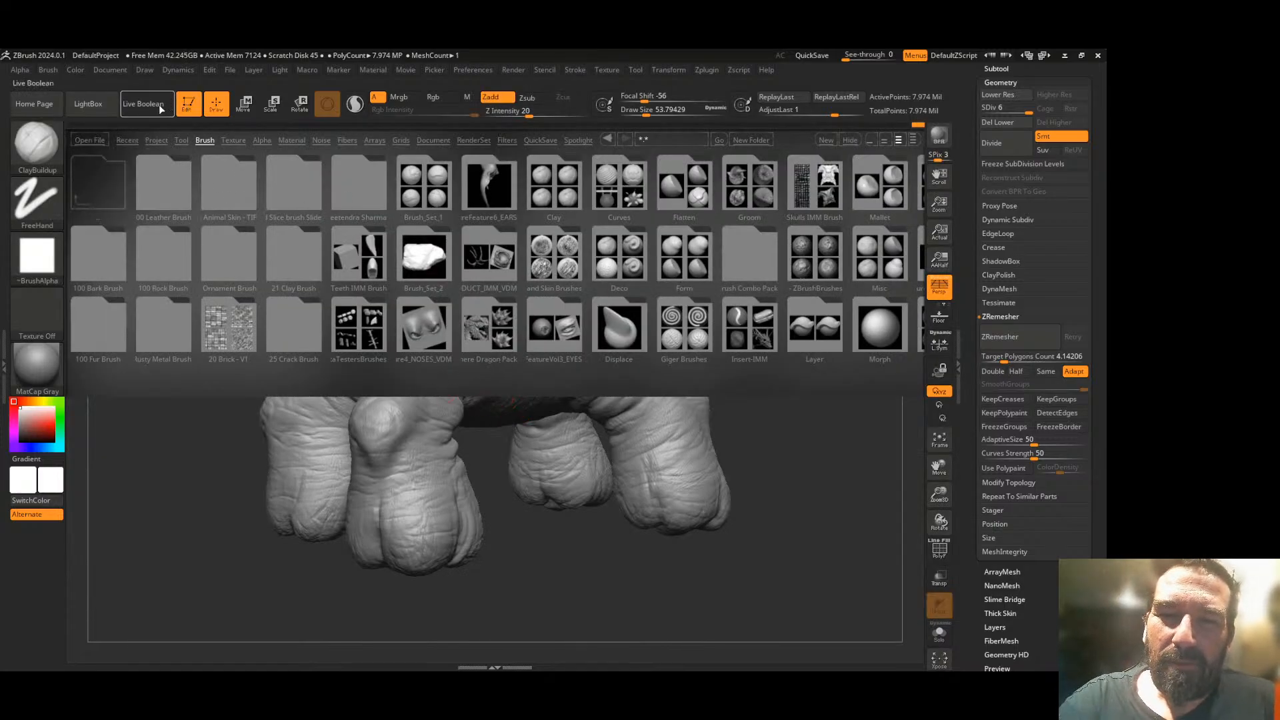
click(100, 112)
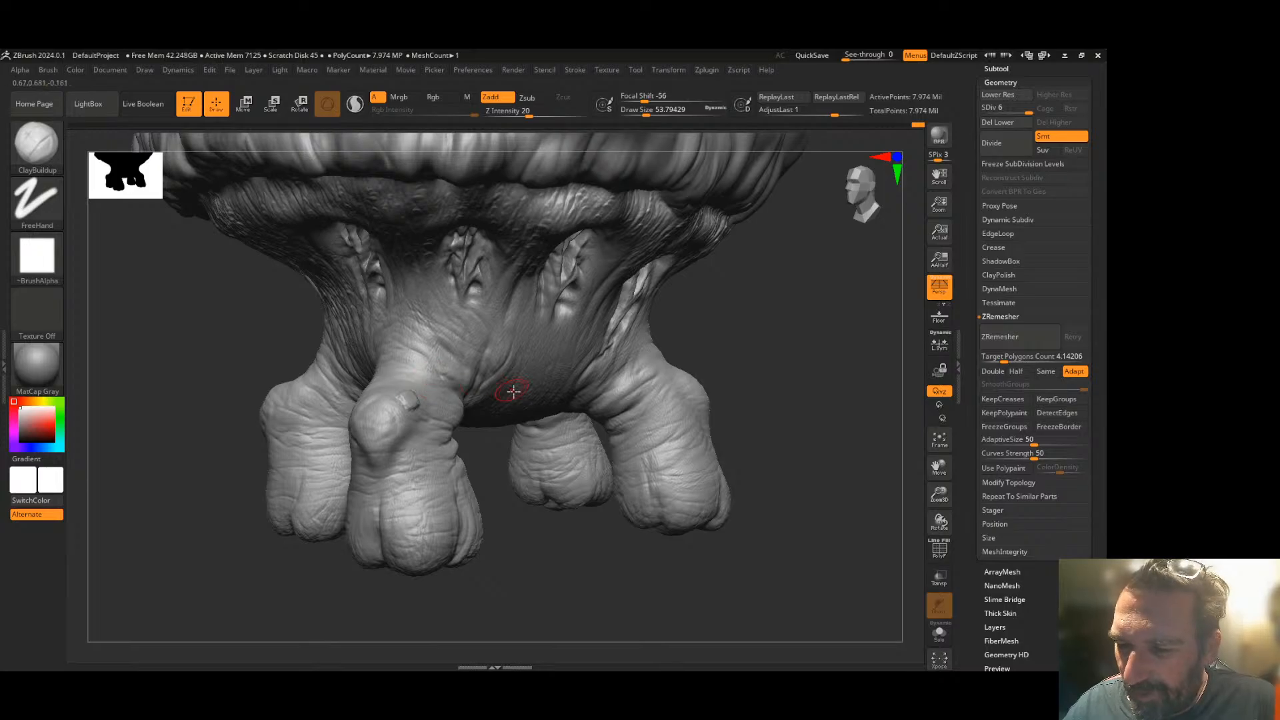
drag(494, 448, 492, 447)
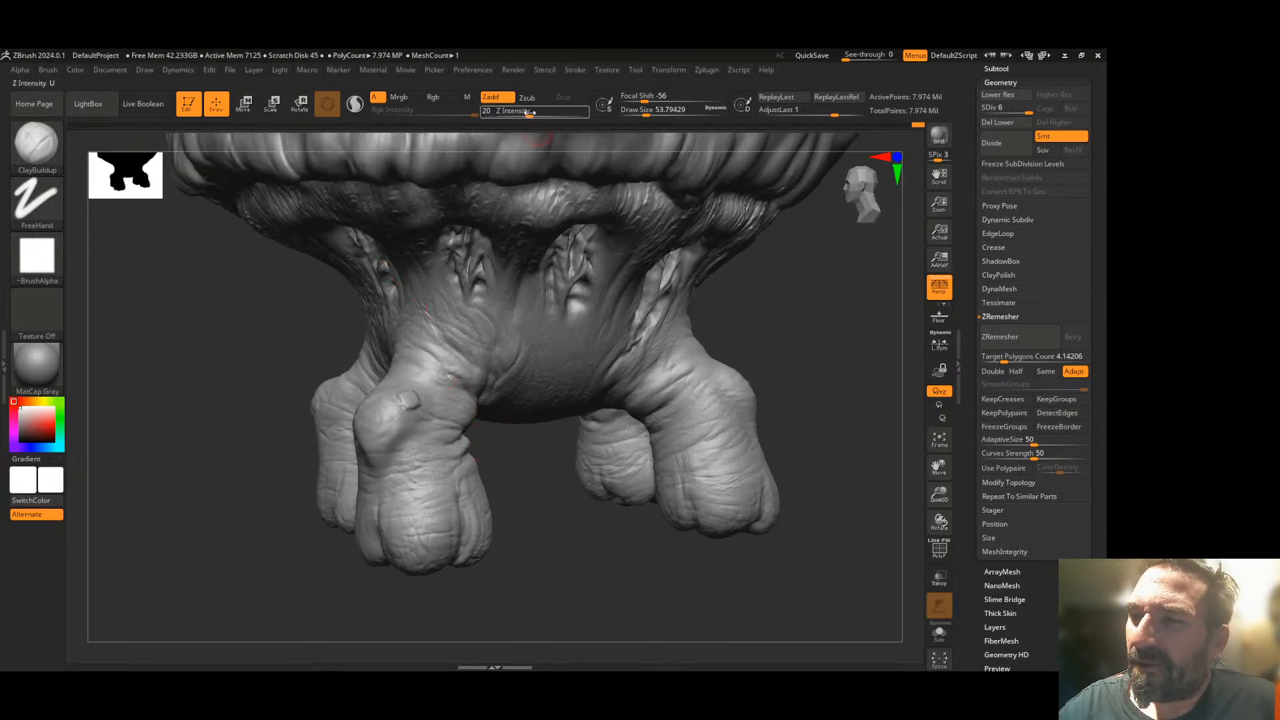
drag(646, 110, 640, 110)
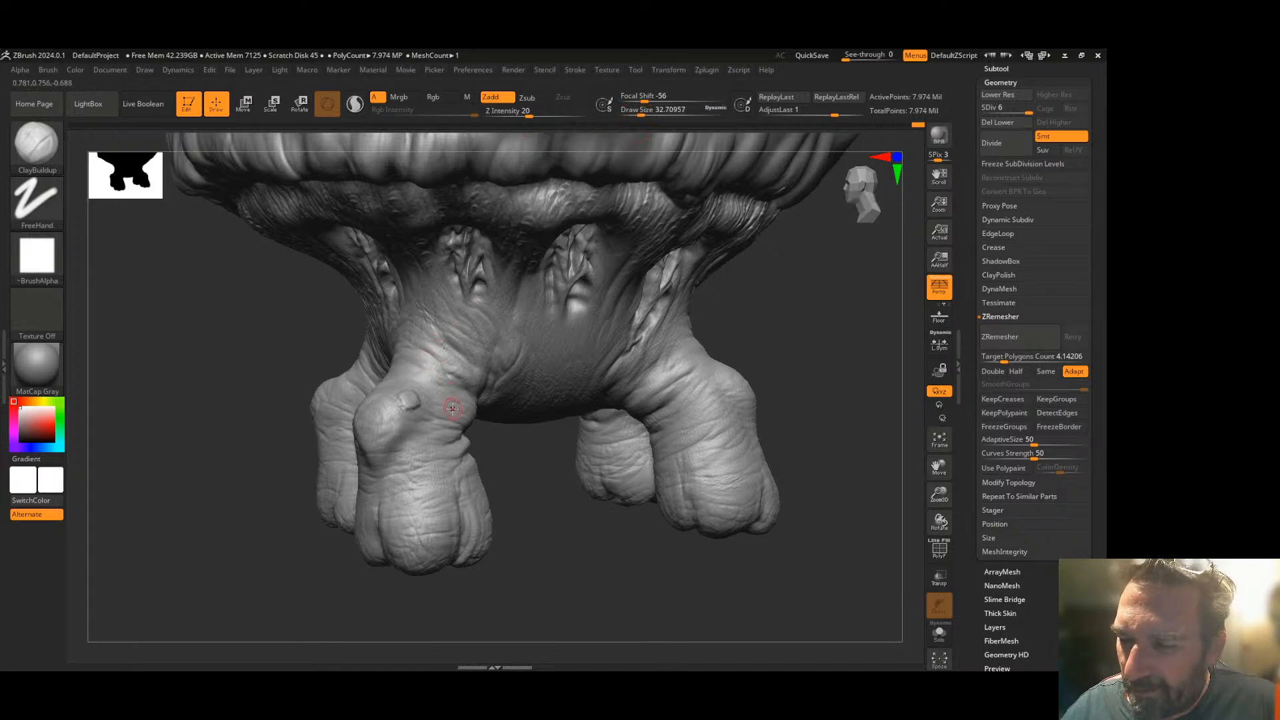
- Dab small wart-like bumps onto the creature's knees and feet with ClayBuildup, working around the legs
mouse_move(504, 436)
mouse_down()
mouse_move(604, 427)
mouse_move(606, 397)
mouse_move(590, 434)
mouse_up()
click(406, 512)
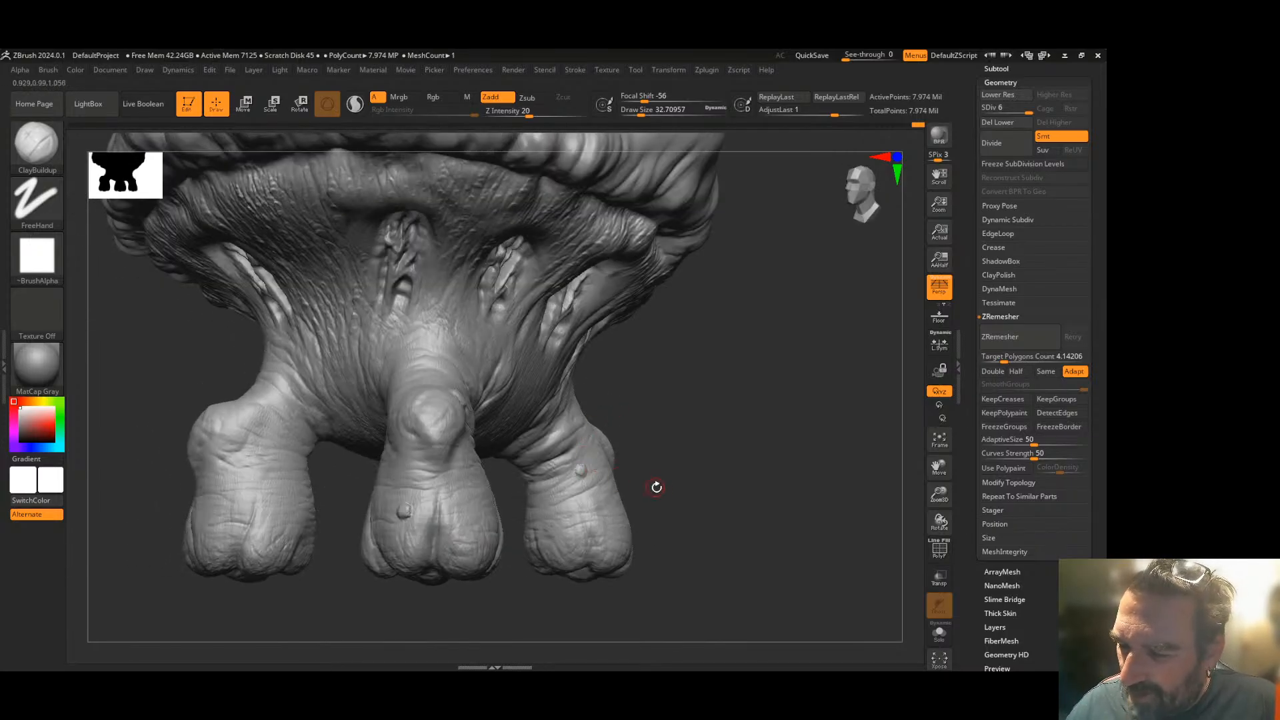
drag(651, 482, 600, 517)
right_drag(557, 540, 615, 385)
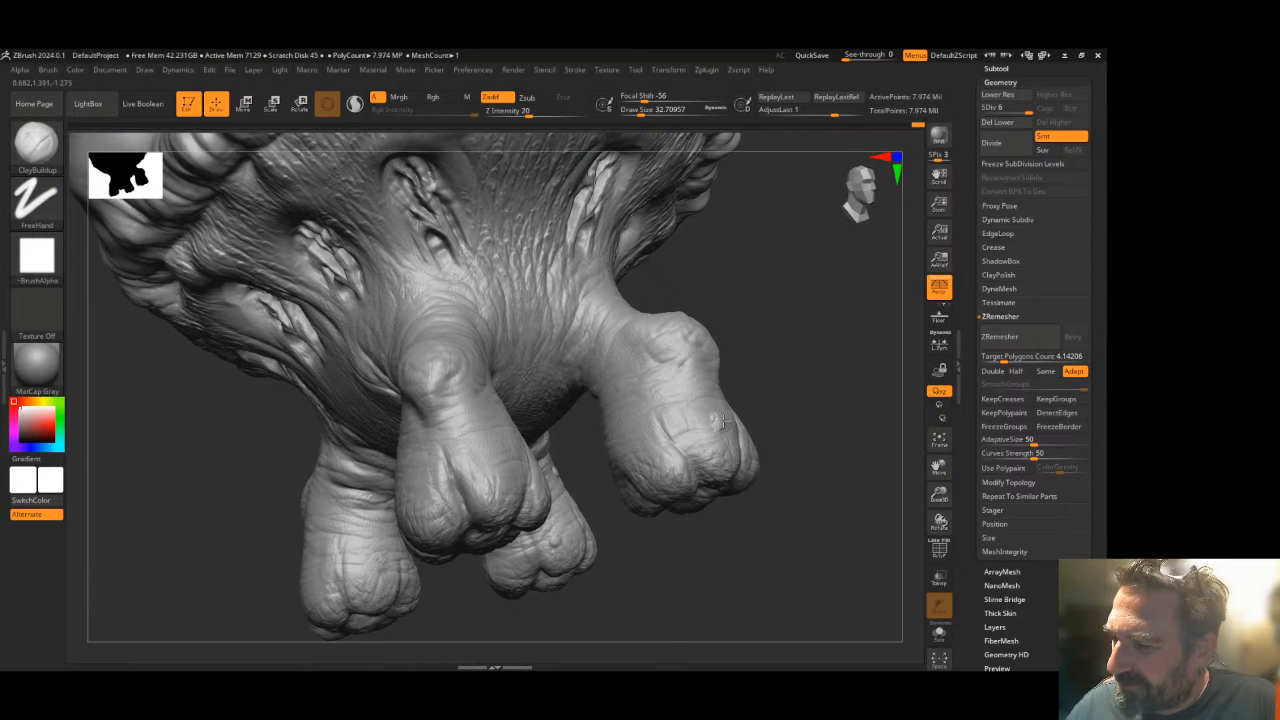
drag(788, 403, 766, 414)
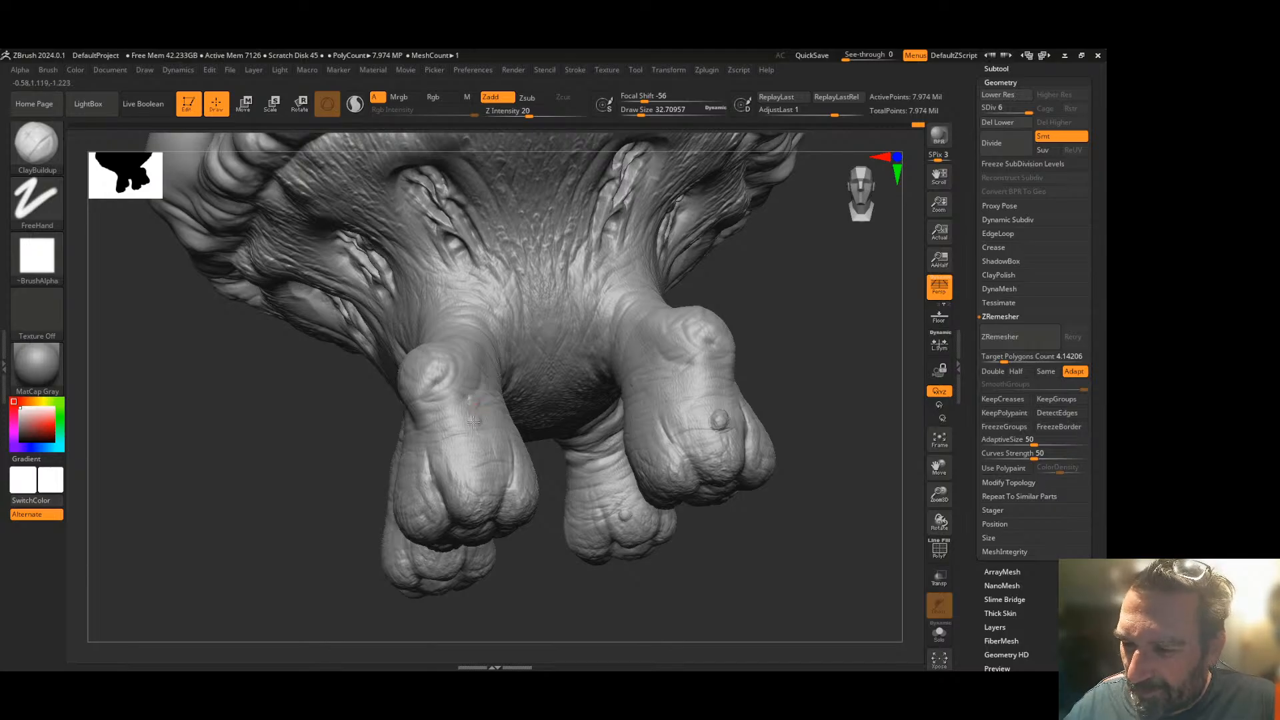
drag(538, 567, 658, 434)
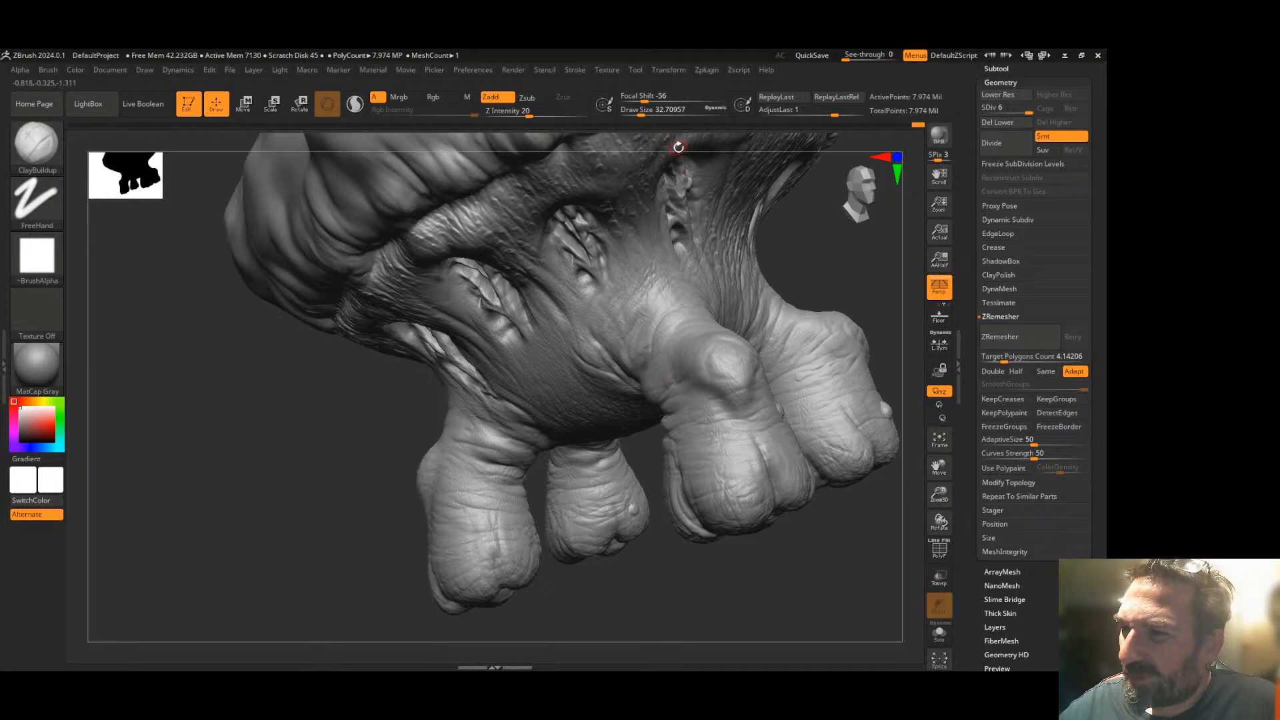
- Reduce the draw size to about 12.9 and add tiny bumps on the upper legs and the body between them
drag(635, 112, 630, 112)
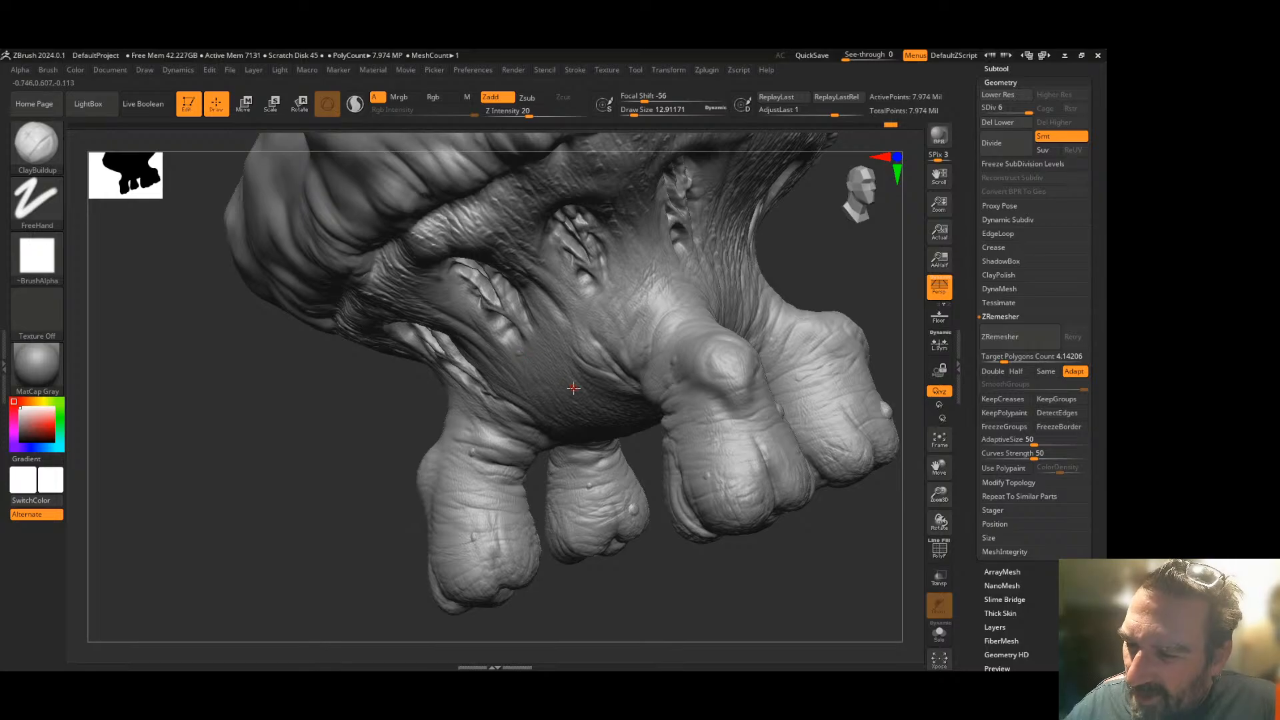
drag(671, 554, 668, 482)
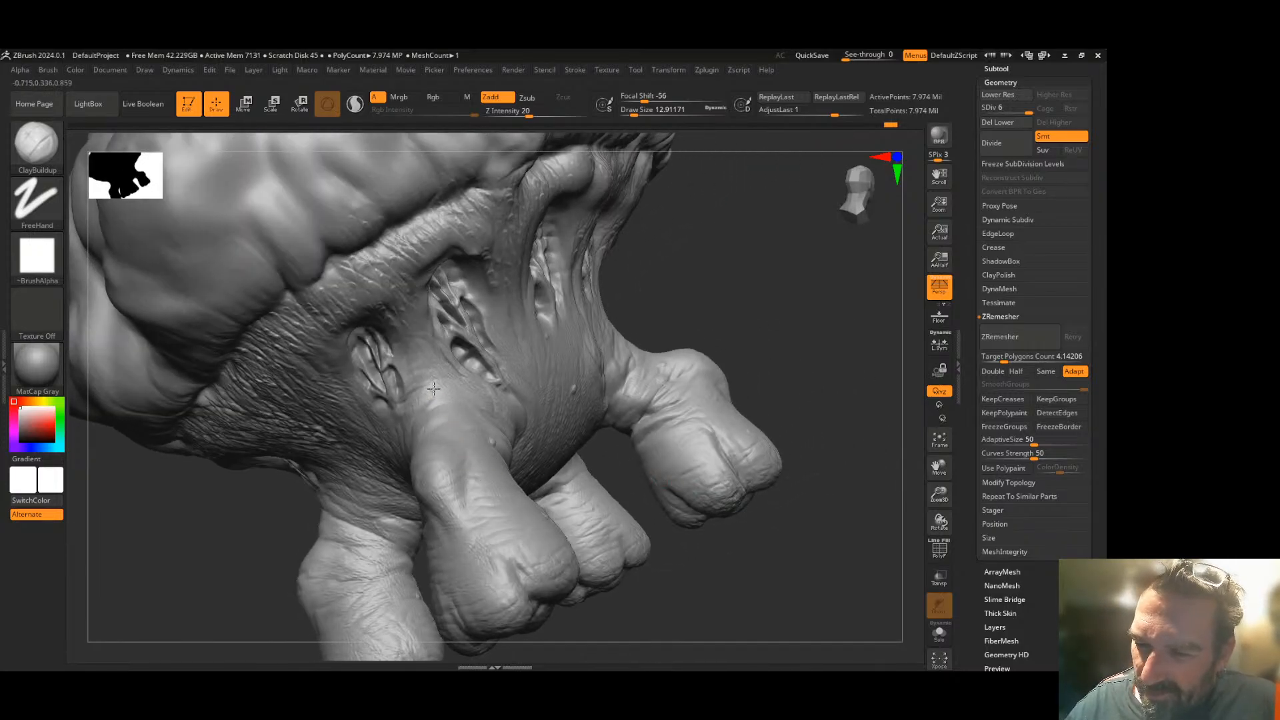
mouse_move(642, 294)
mouse_down()
mouse_move(674, 263)
mouse_move(394, 458)
mouse_up()
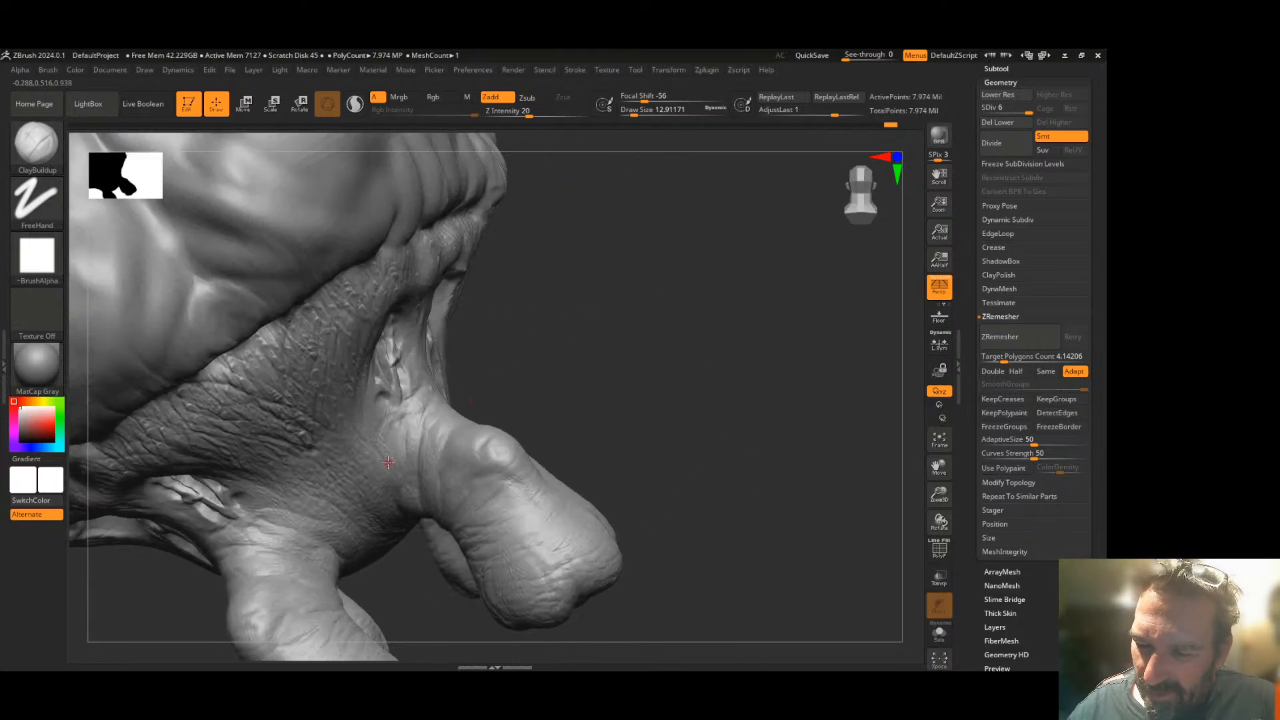
- Set the draw size to about 41.4 and add larger warts to the skin below the cap and the upper legs
drag(633, 115, 644, 116)
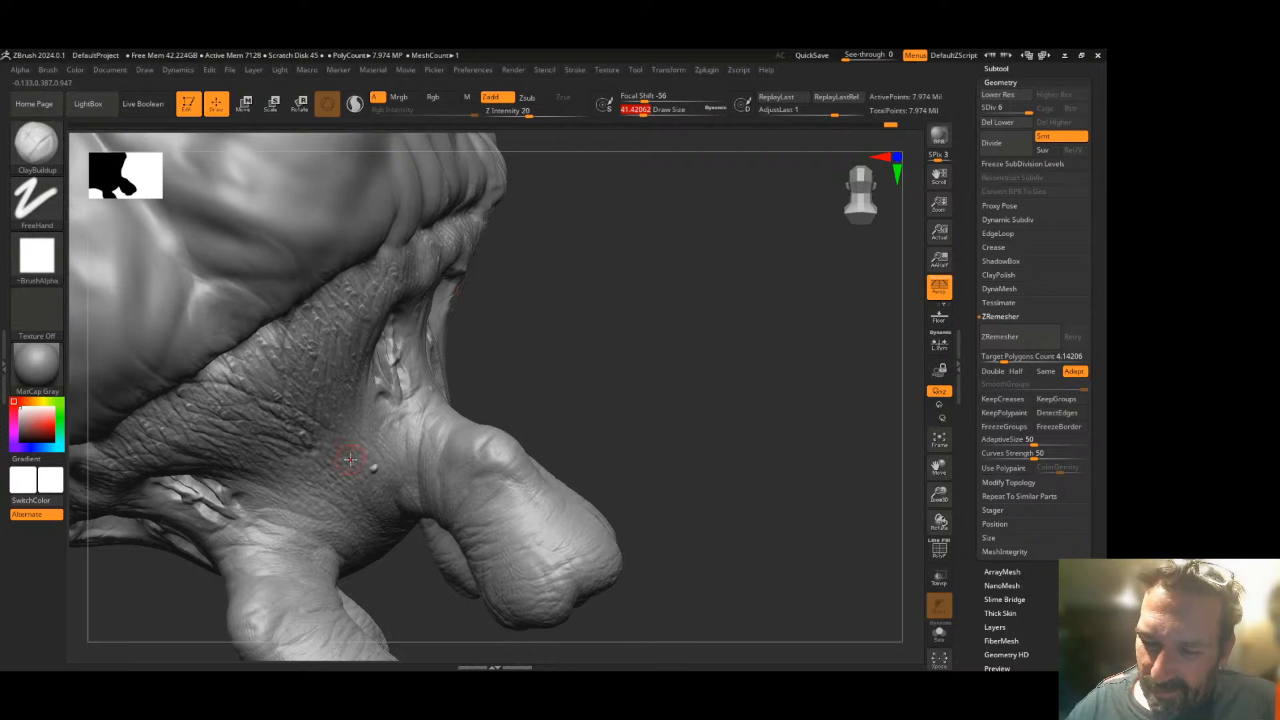
mouse_move(420, 445)
right_down()
mouse_move(551, 394)
mouse_move(354, 535)
right_up()
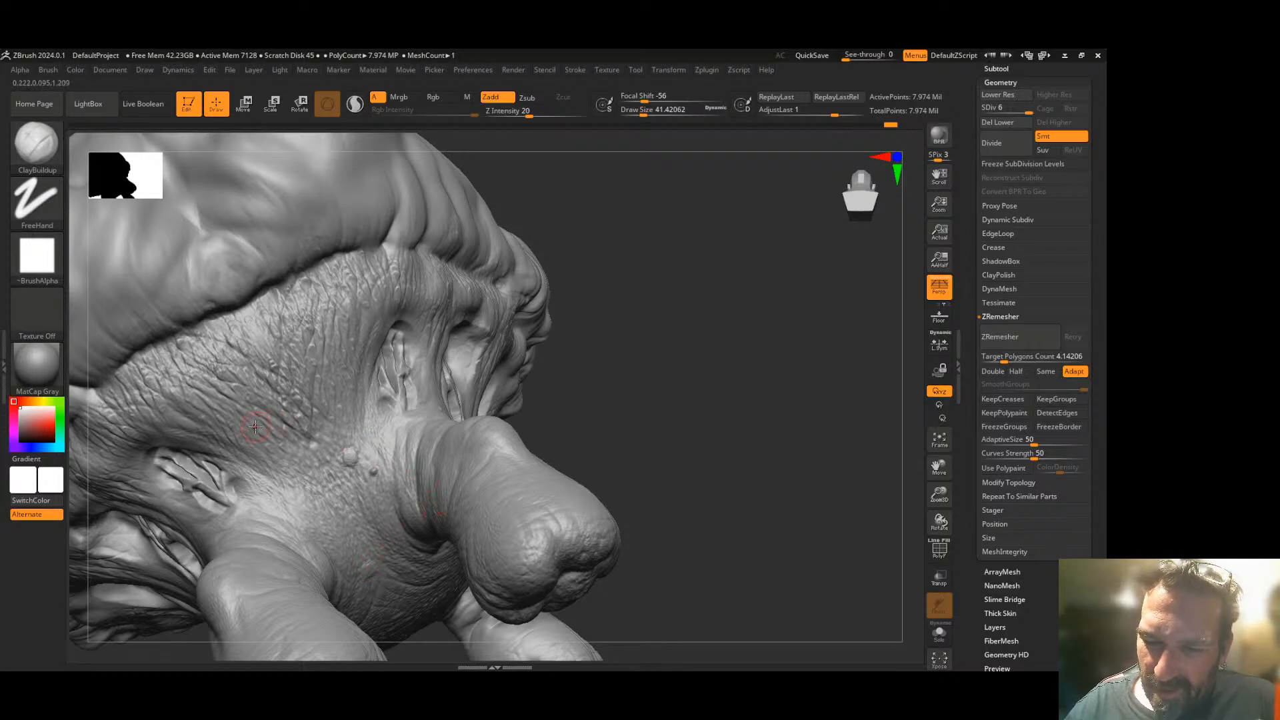
mouse_move(652, 388)
right_down()
mouse_move(660, 360)
mouse_move(522, 501)
right_up()
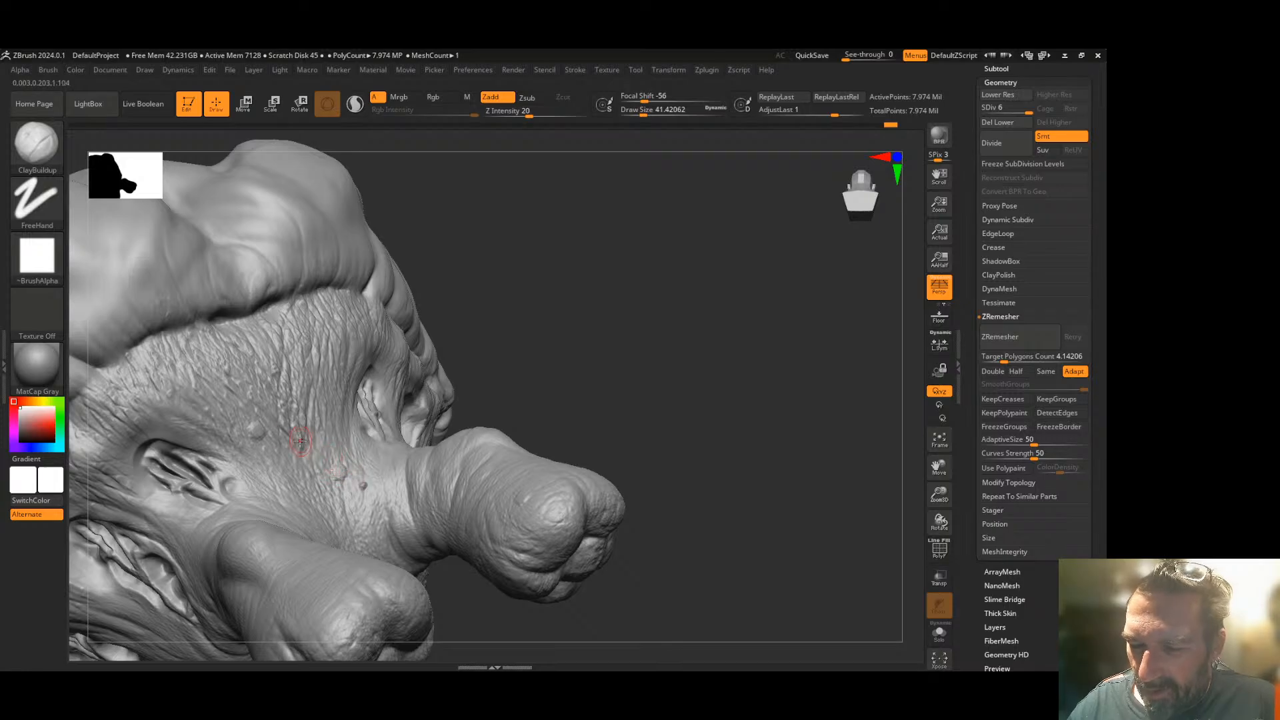
mouse_move(638, 394)
right_down()
mouse_move(652, 443)
mouse_move(614, 492)
mouse_move(373, 573)
right_up()
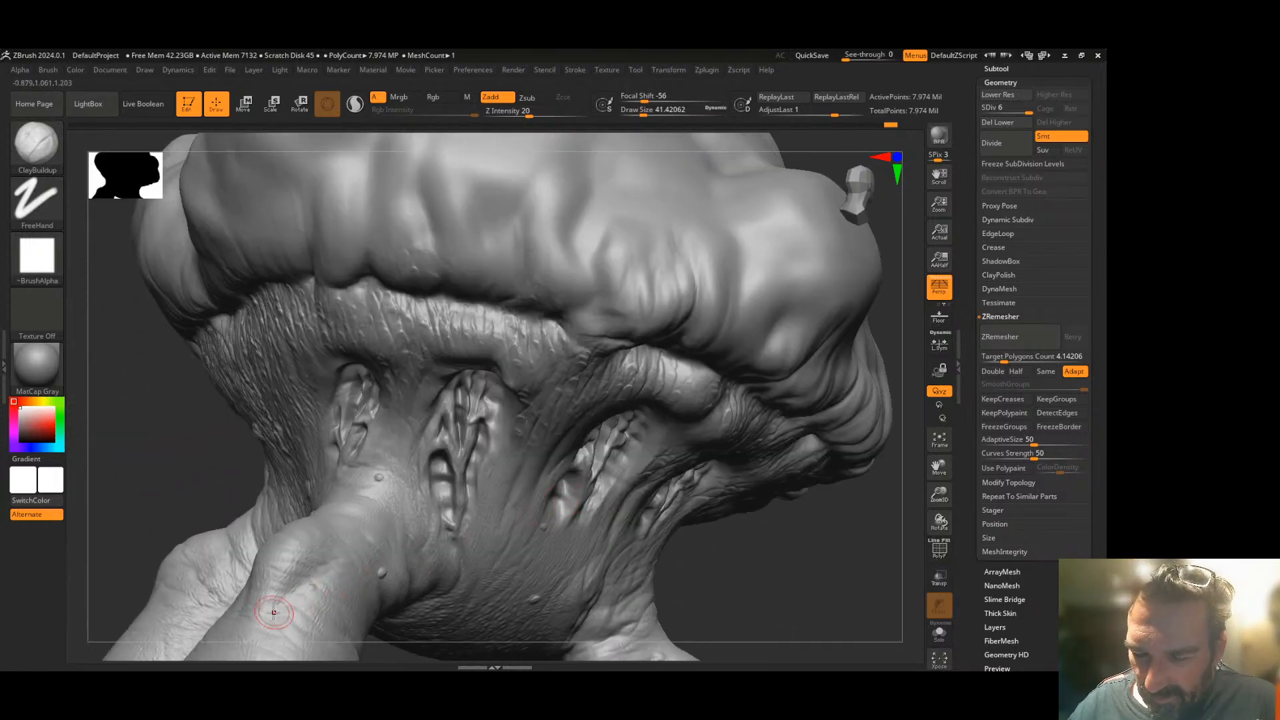
drag(278, 604, 247, 627)
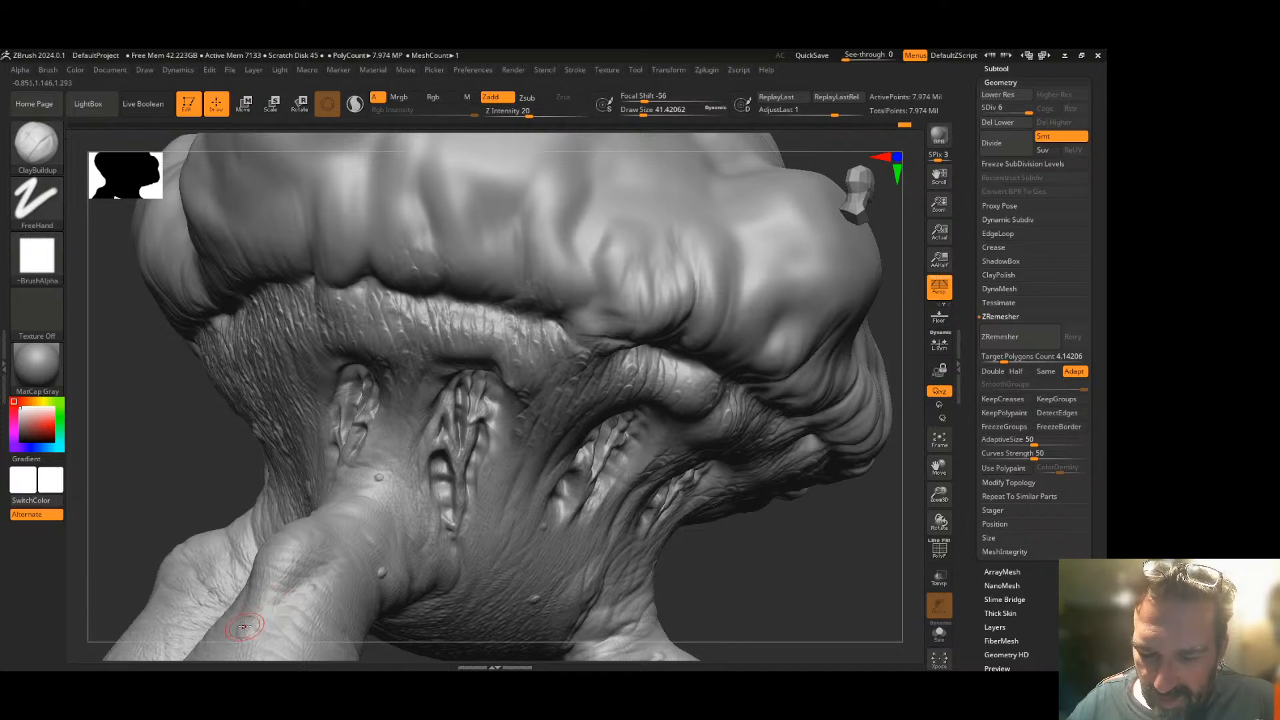
- Frame the whole creature and scatter more warts over the remaining legs and toes from several sides
drag(939, 495, 938, 507)
click(940, 441)
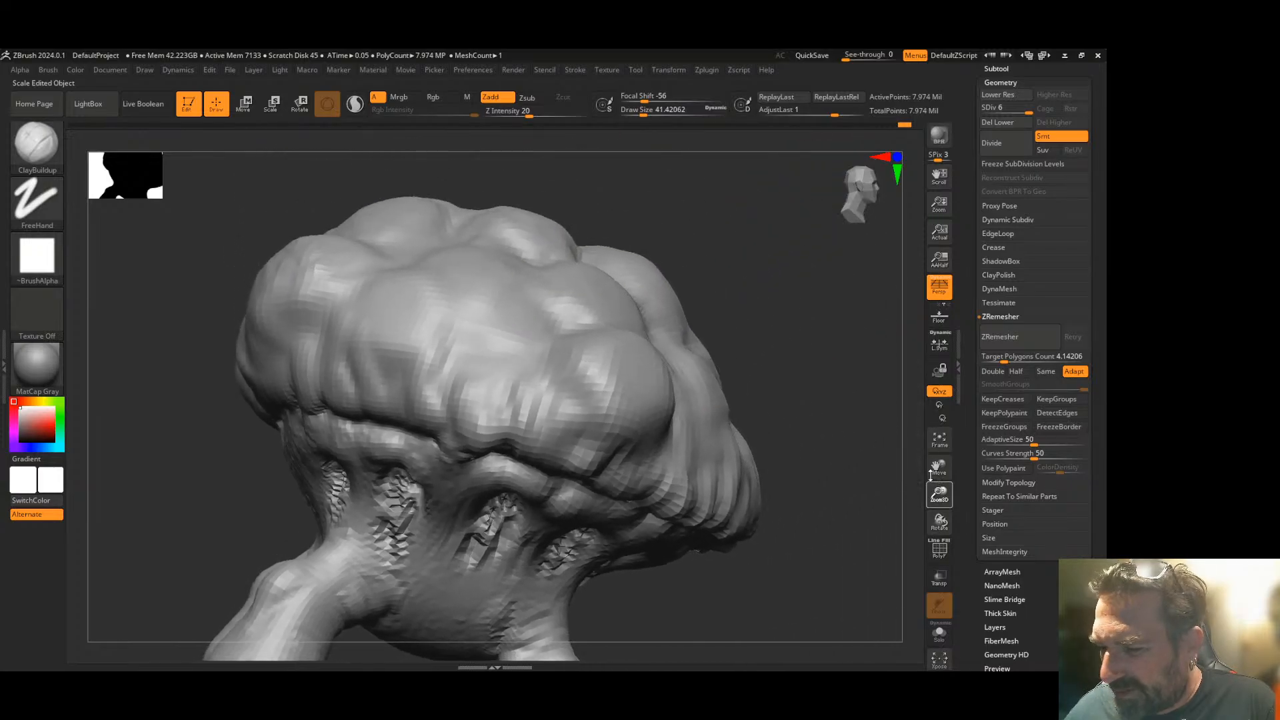
click(940, 445)
drag(680, 477, 619, 504)
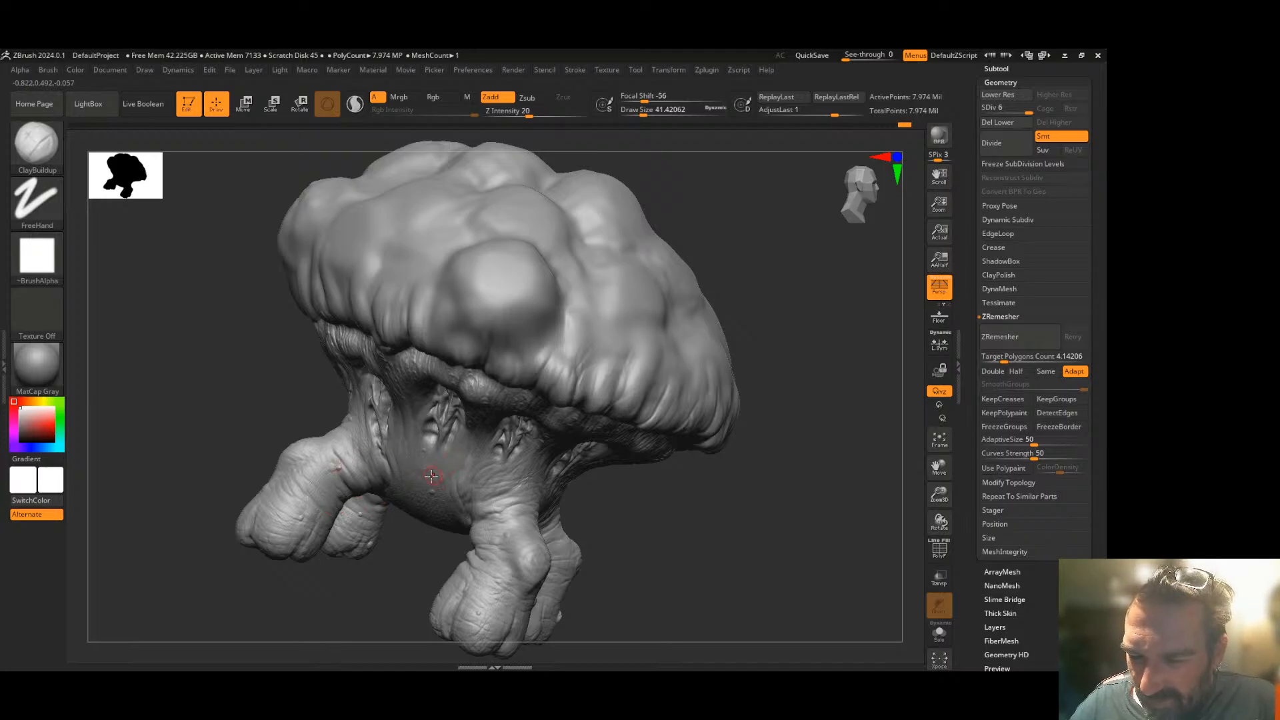
drag(592, 496, 415, 570)
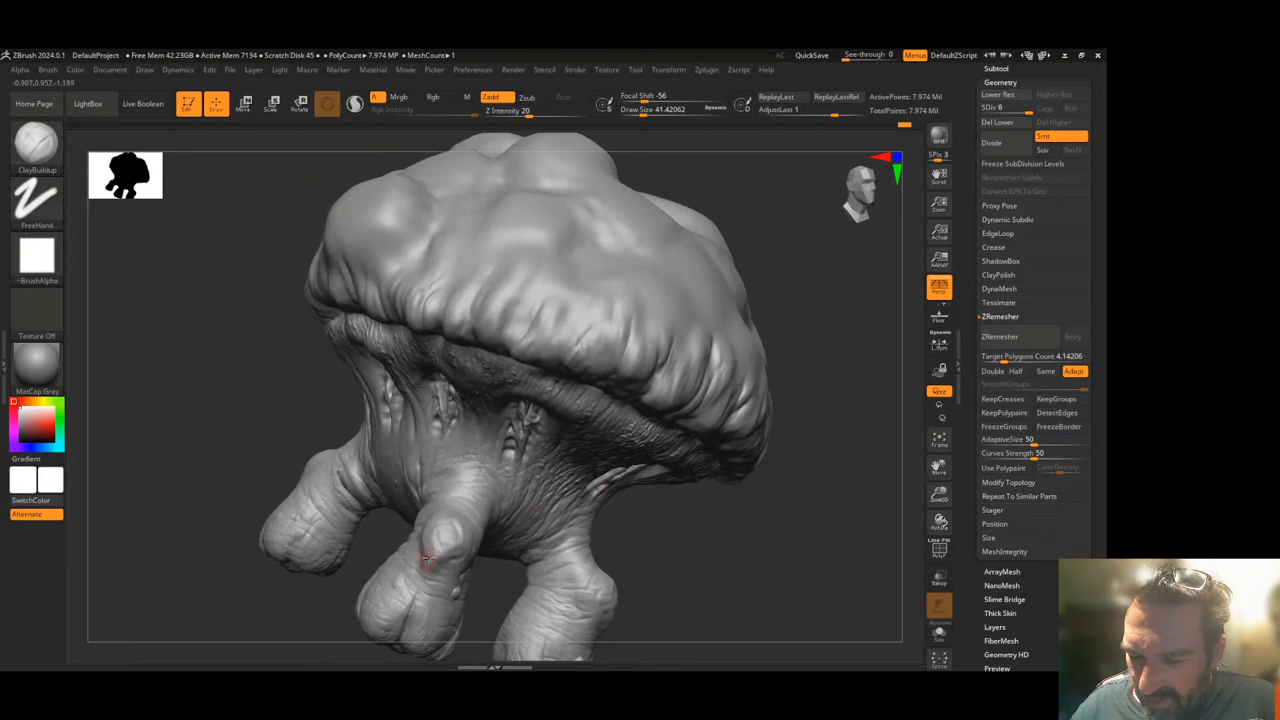
drag(574, 544, 658, 514)
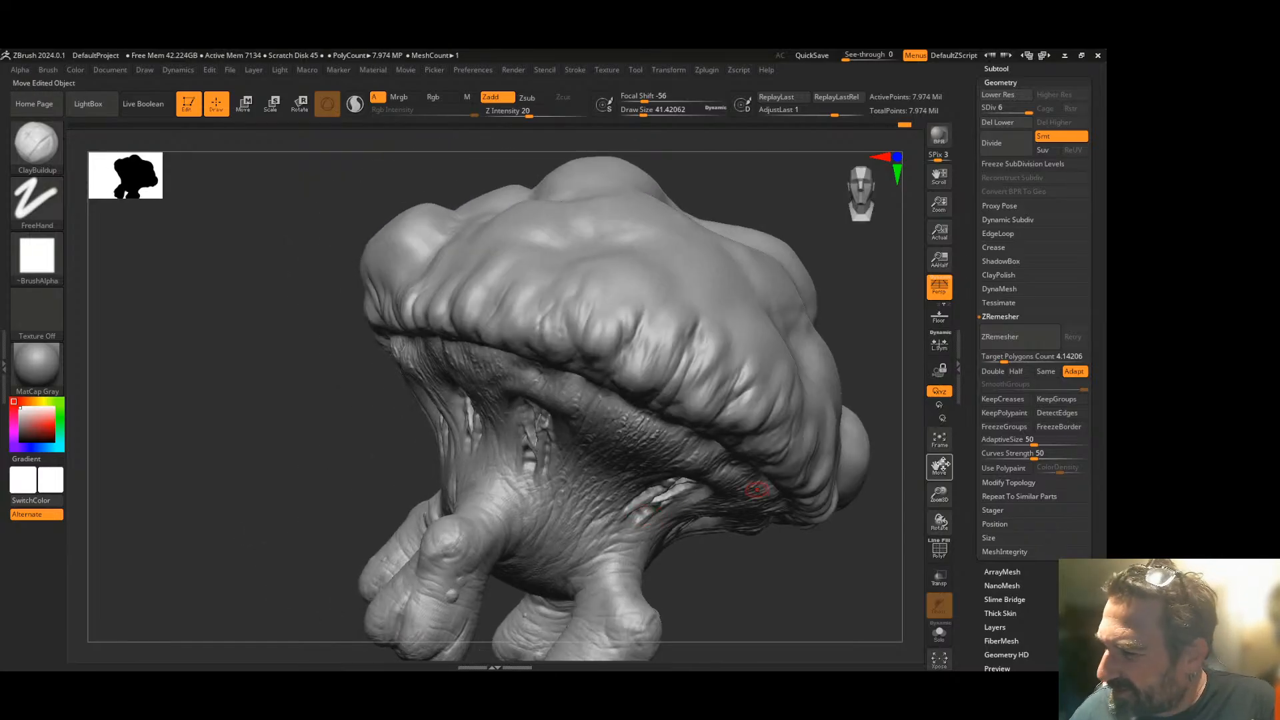
drag(939, 469, 869, 390)
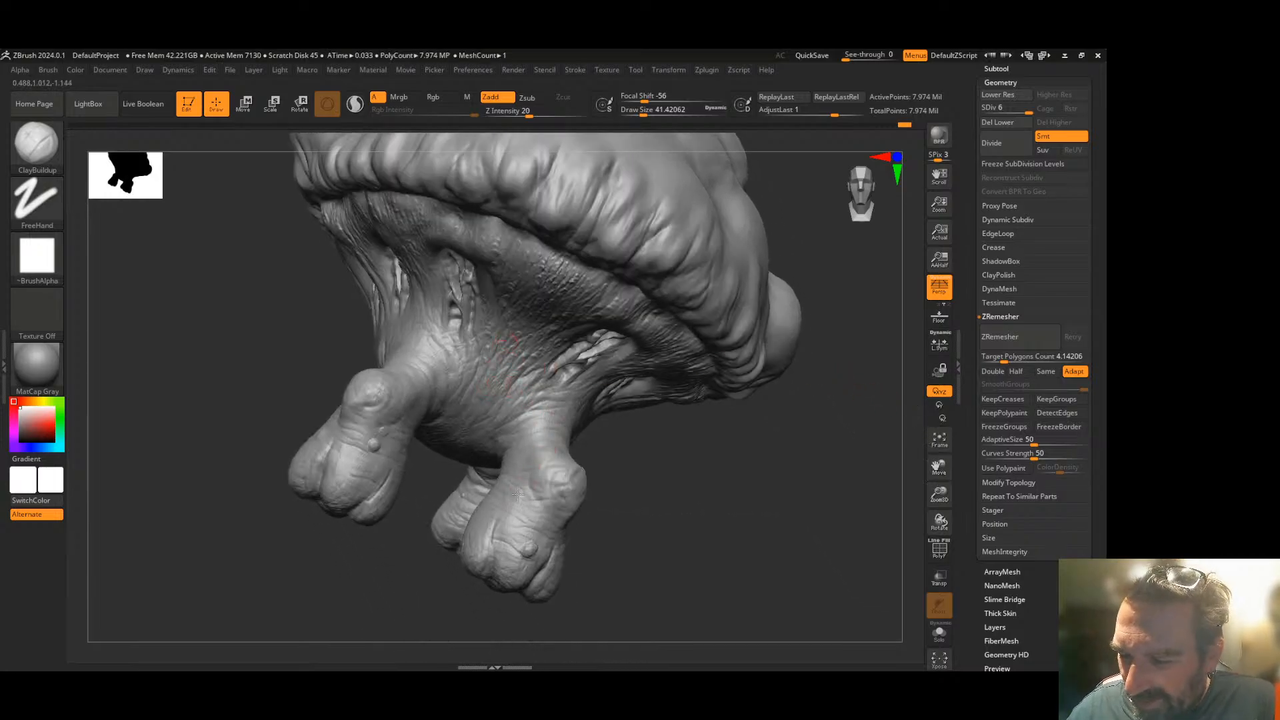
drag(641, 503, 569, 586)
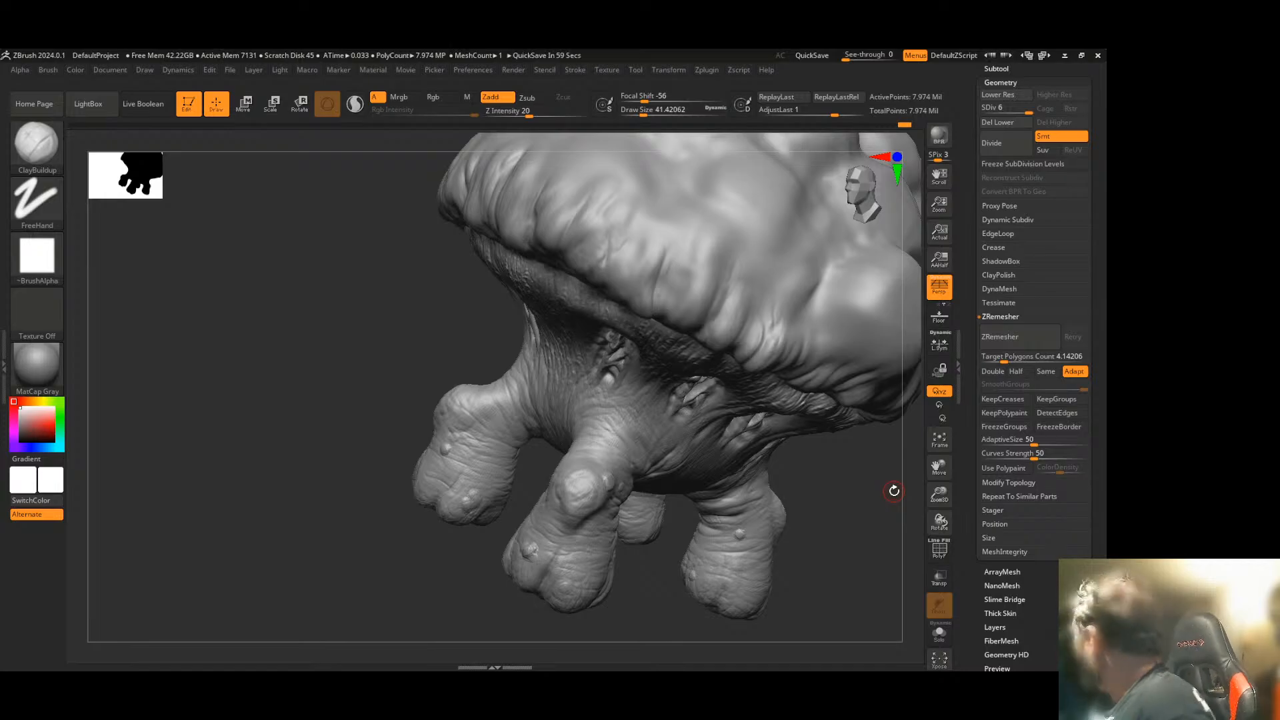
- Raise the draw size to about 86.8 and build broader bumps on the legs and the skin between them
drag(939, 473, 853, 458)
mouse_move(716, 484)
mouse_down()
mouse_move(700, 458)
mouse_move(600, 443)
mouse_up()
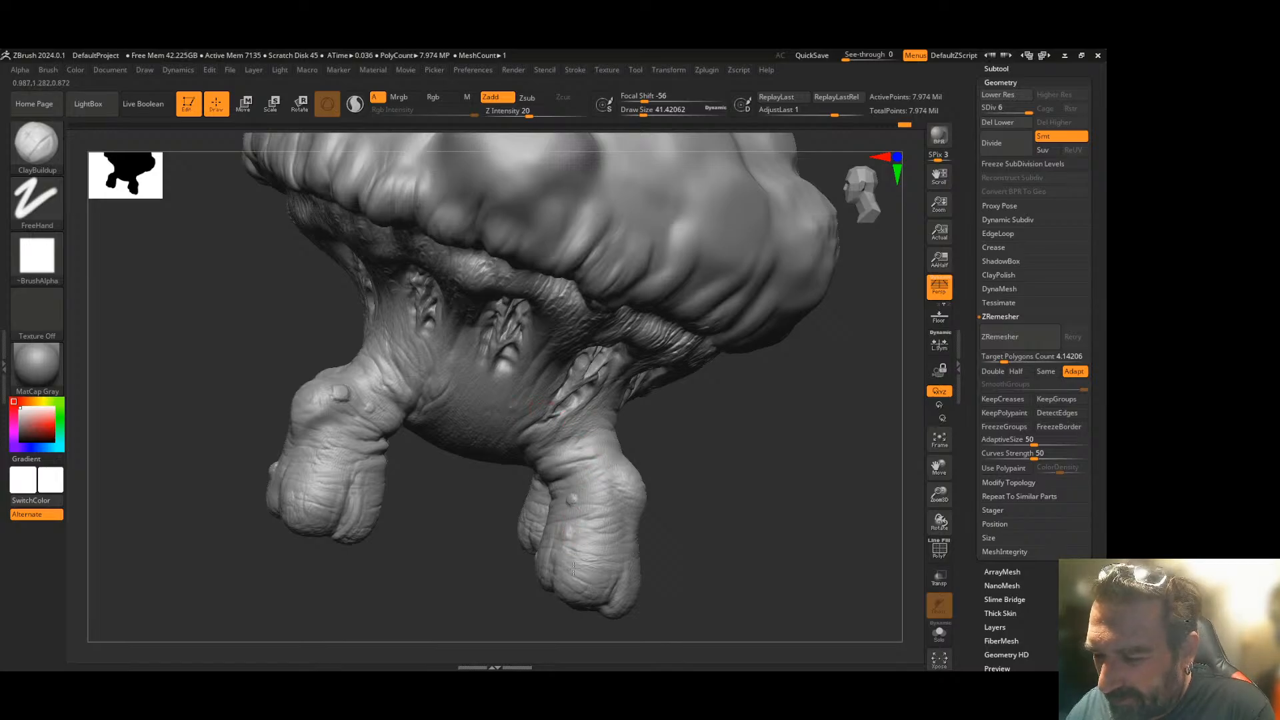
key(bracketright)
key(bracketright)
key(bracketright)
key(bracketright)
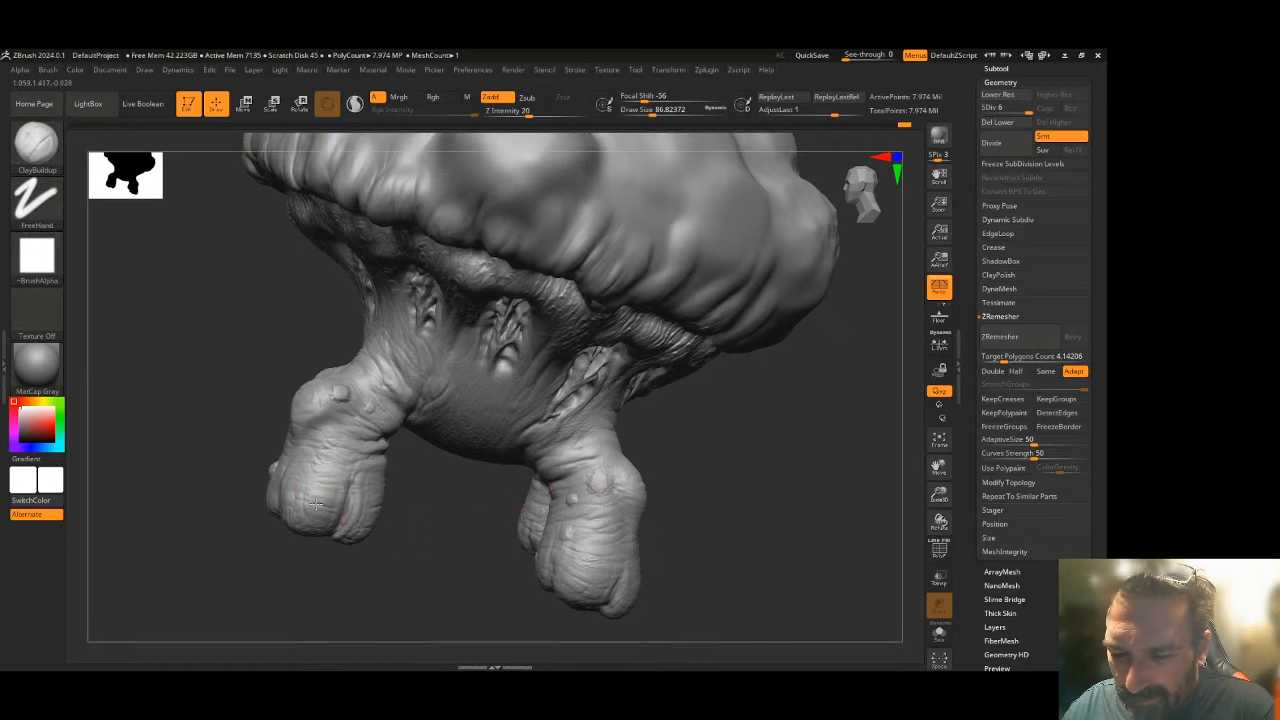
drag(734, 493, 682, 491)
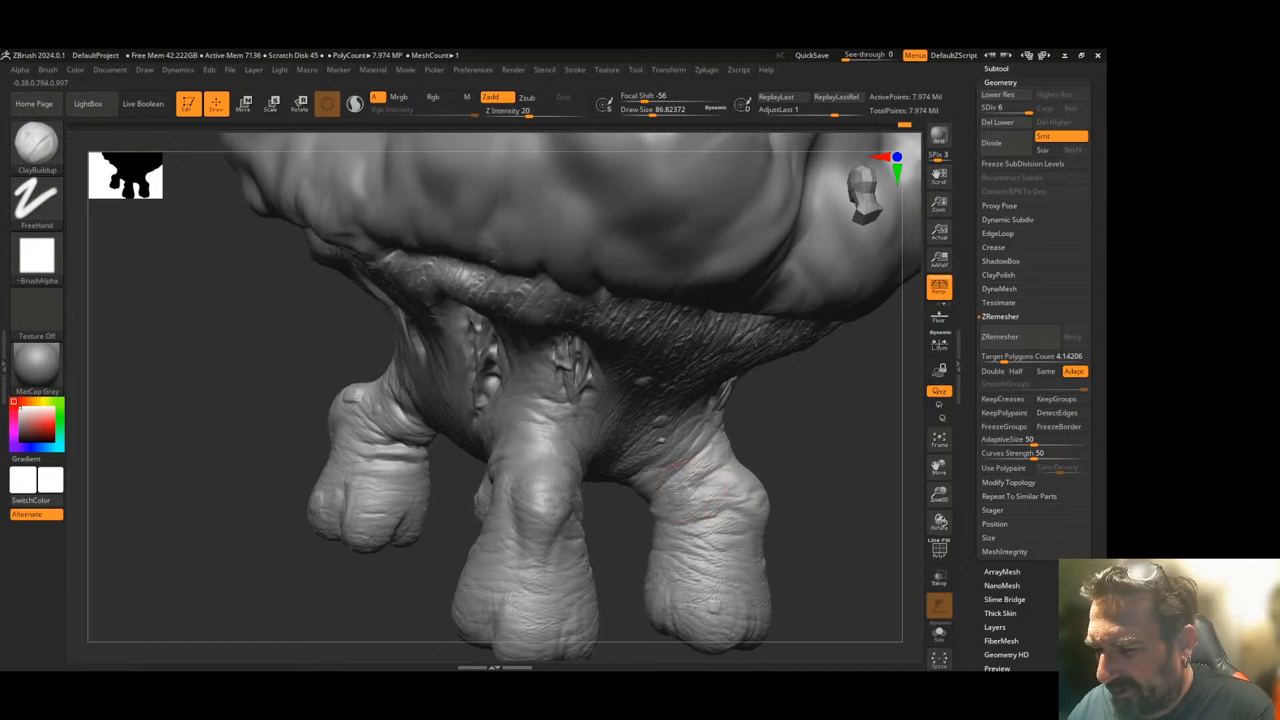
drag(794, 480, 800, 450)
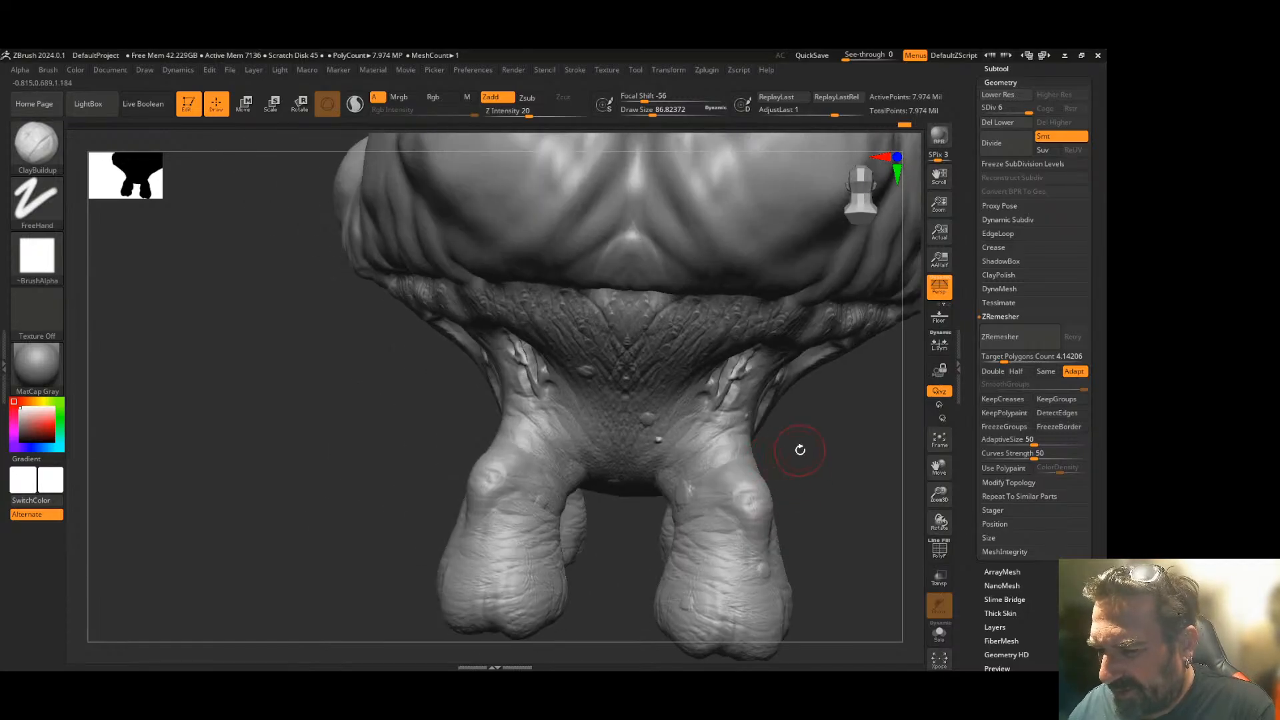
- Set the draw size to about 43.8 and add medium bumps around the upper legs below the gill openings
click(644, 112)
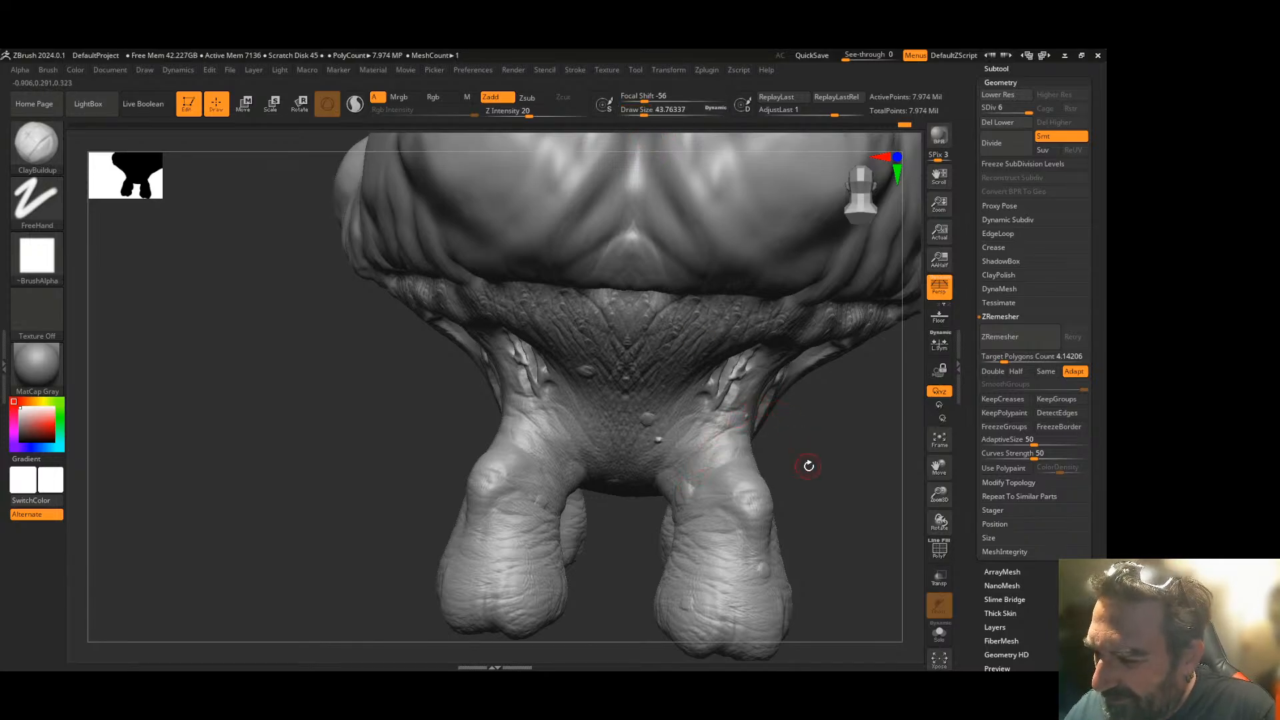
drag(809, 458, 833, 452)
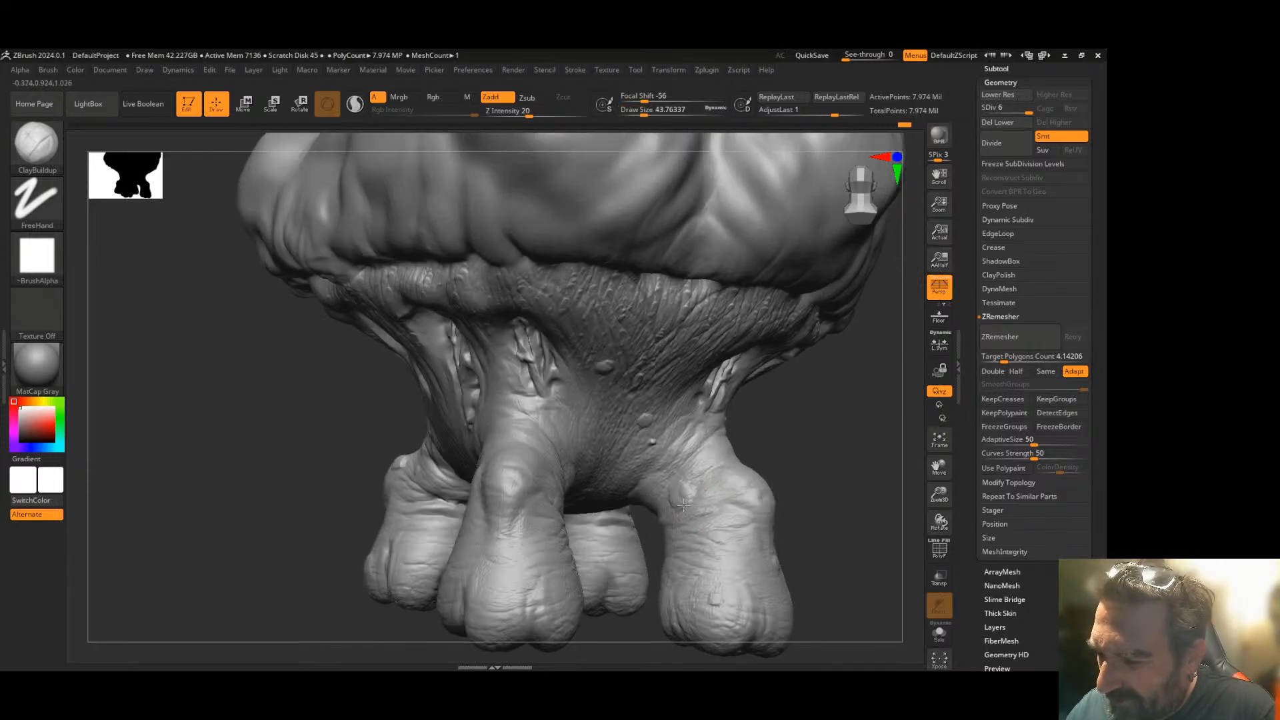
drag(811, 483, 772, 510)
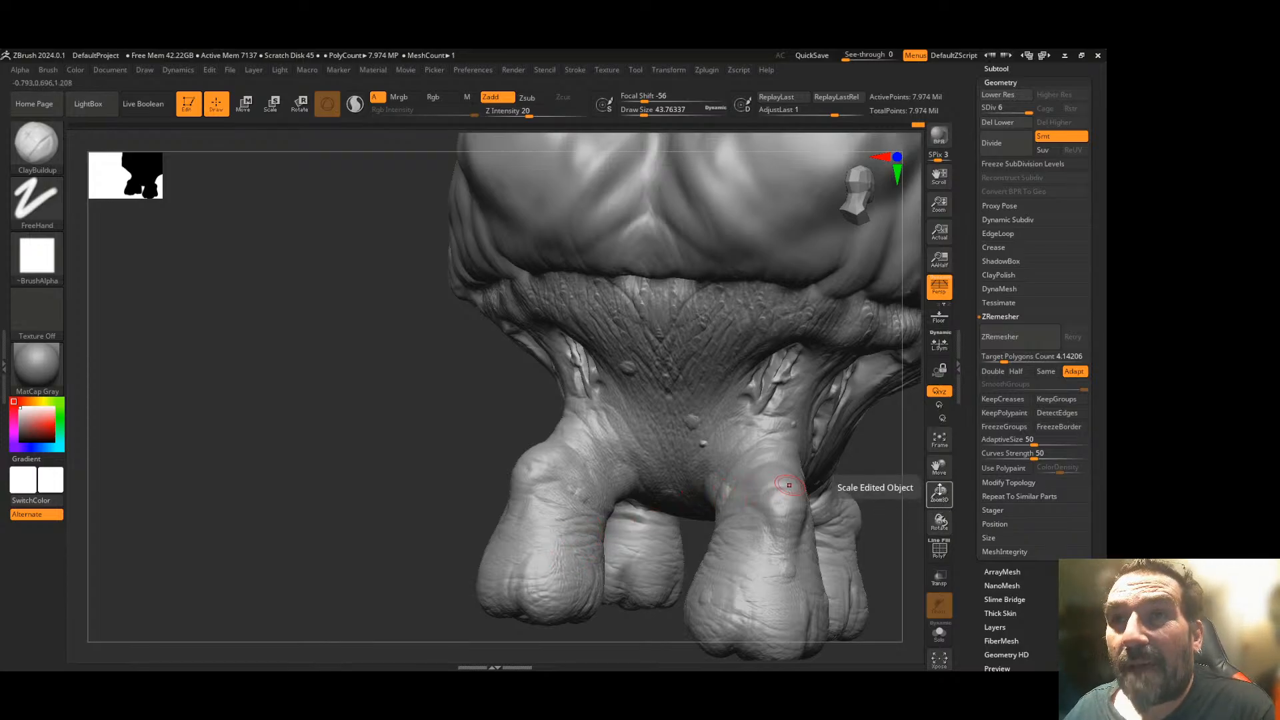
- Lower the mesh to subdivision level 2 and smooth the creases on the large front lump of the cap
click(939, 438)
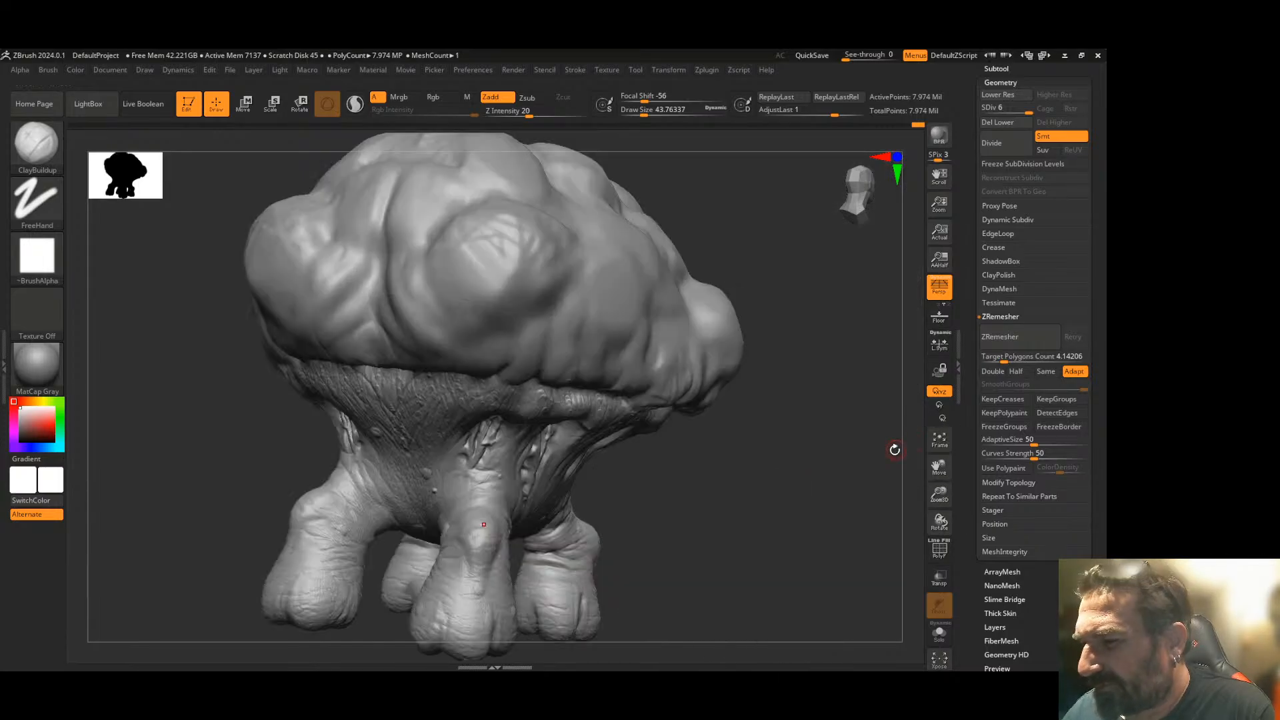
drag(772, 487, 738, 493)
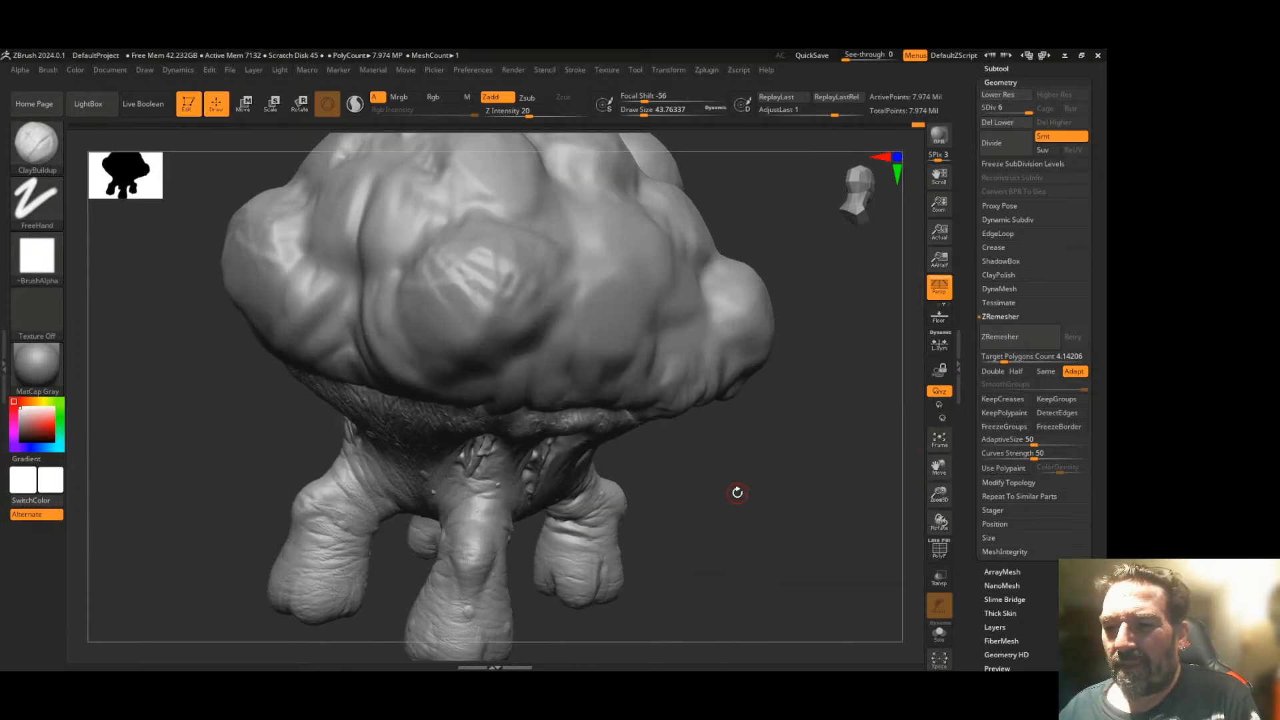
key(shift)
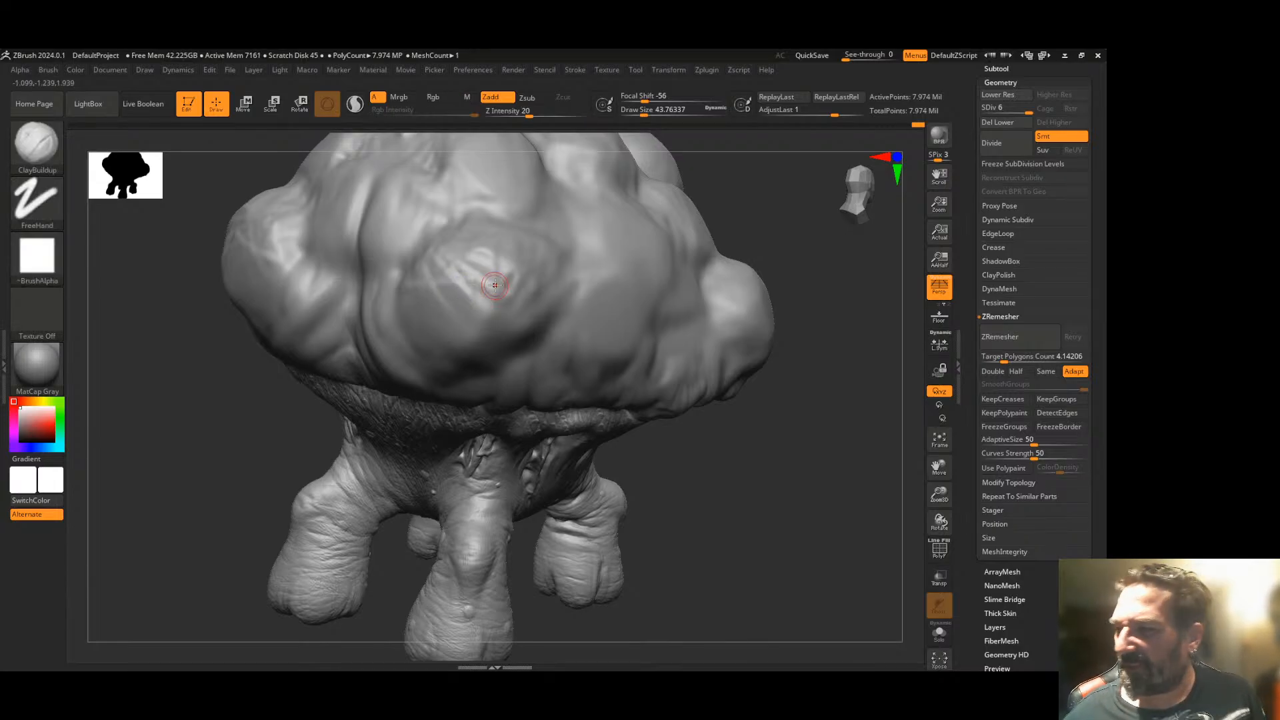
click(1020, 109)
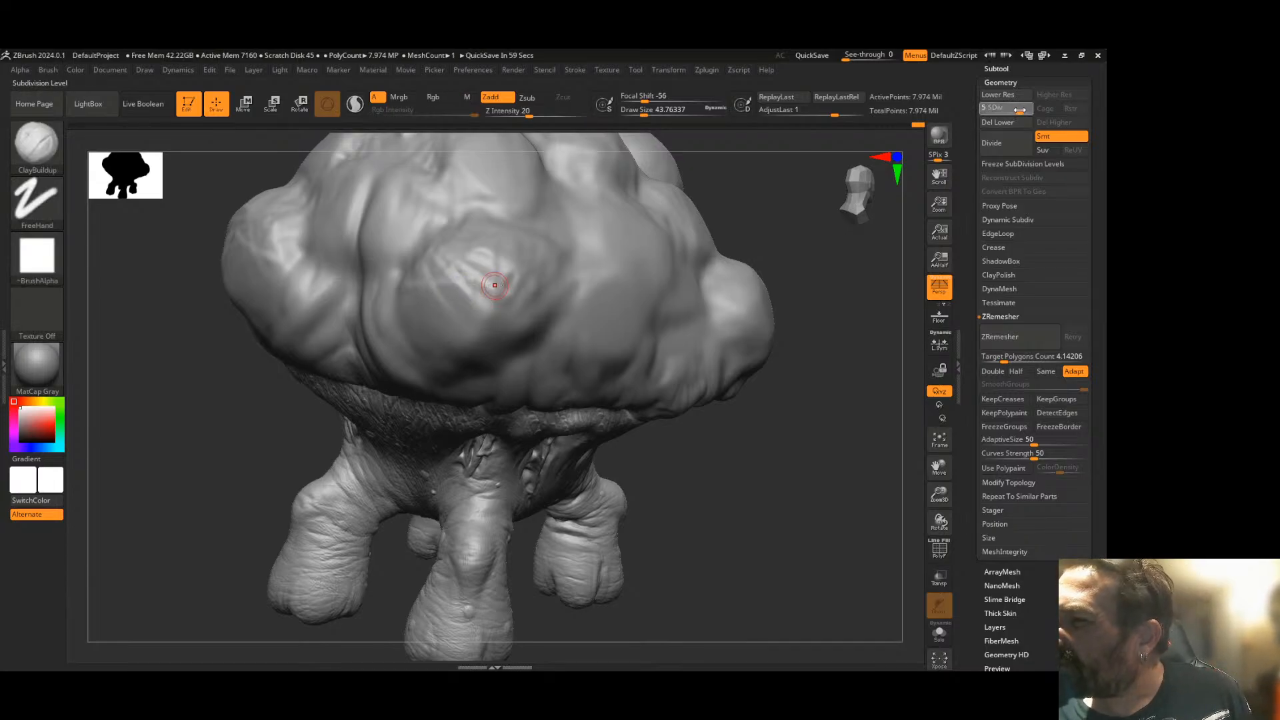
key(shift)
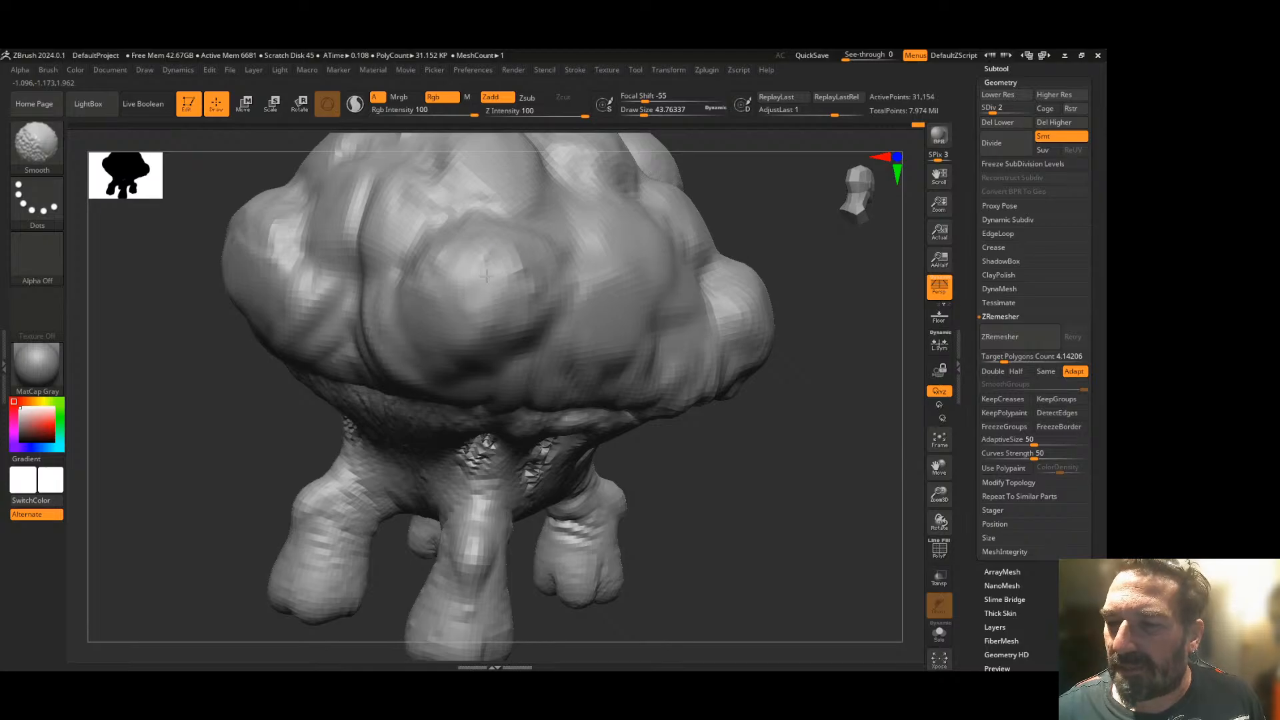
- Switch to the Inflat brush and set its draw size to about 176.8 for working on the cap's lumps
drag(939, 493, 662, 489)
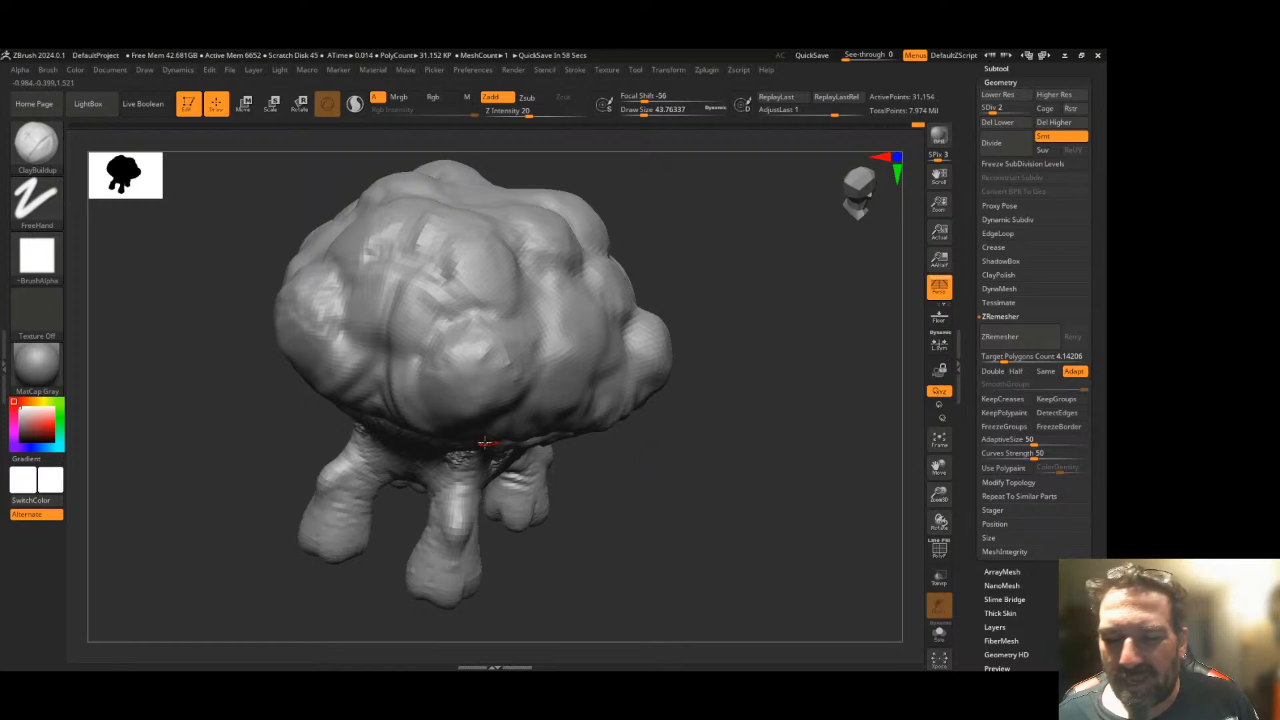
click(48, 148)
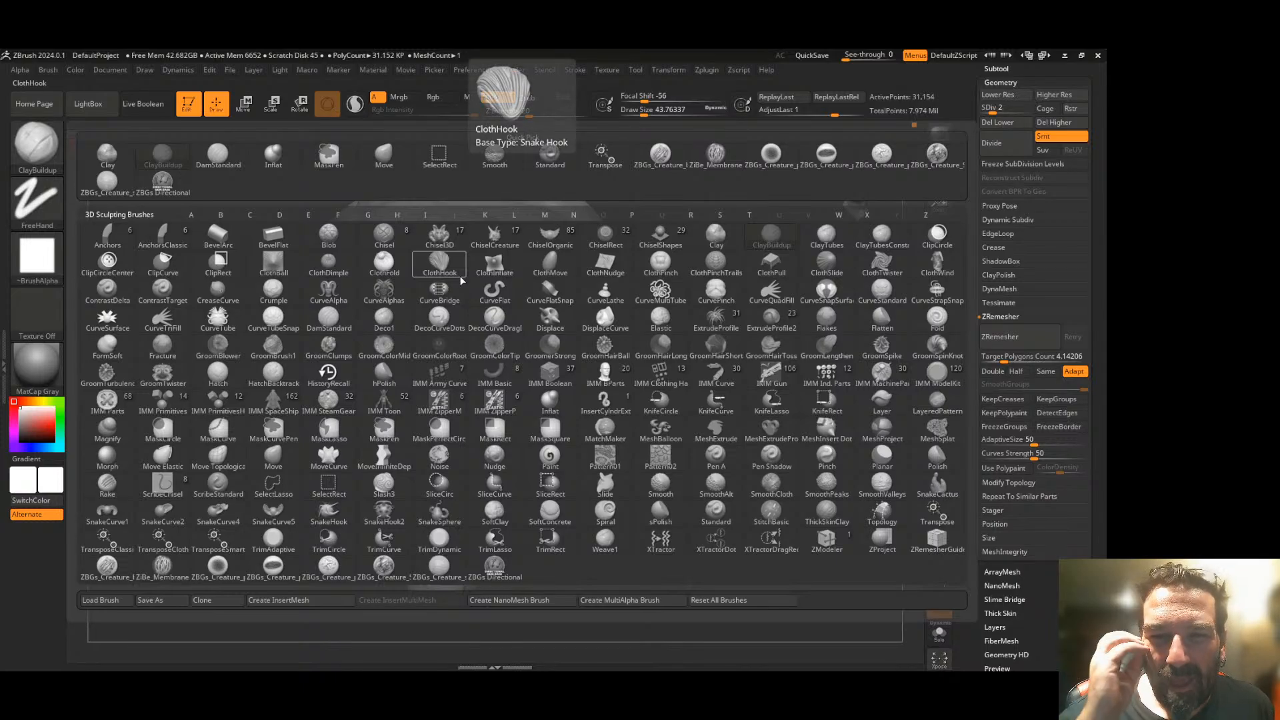
click(274, 155)
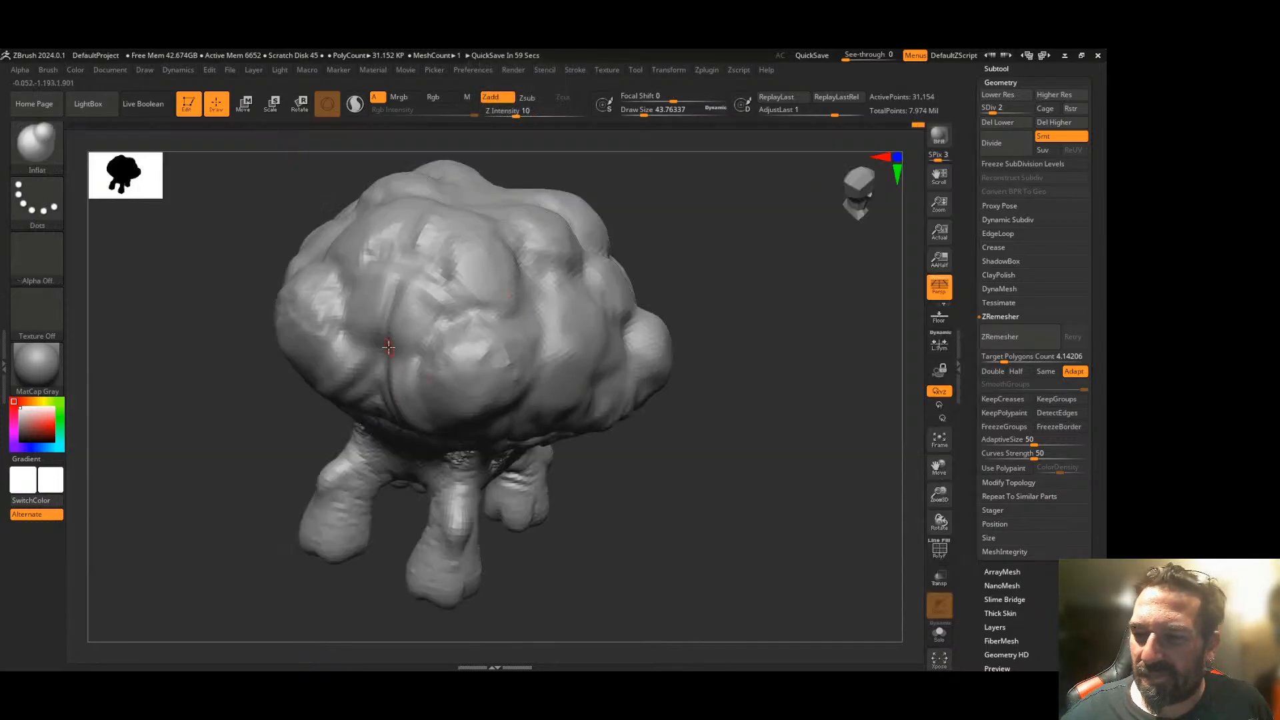
drag(704, 369, 785, 387)
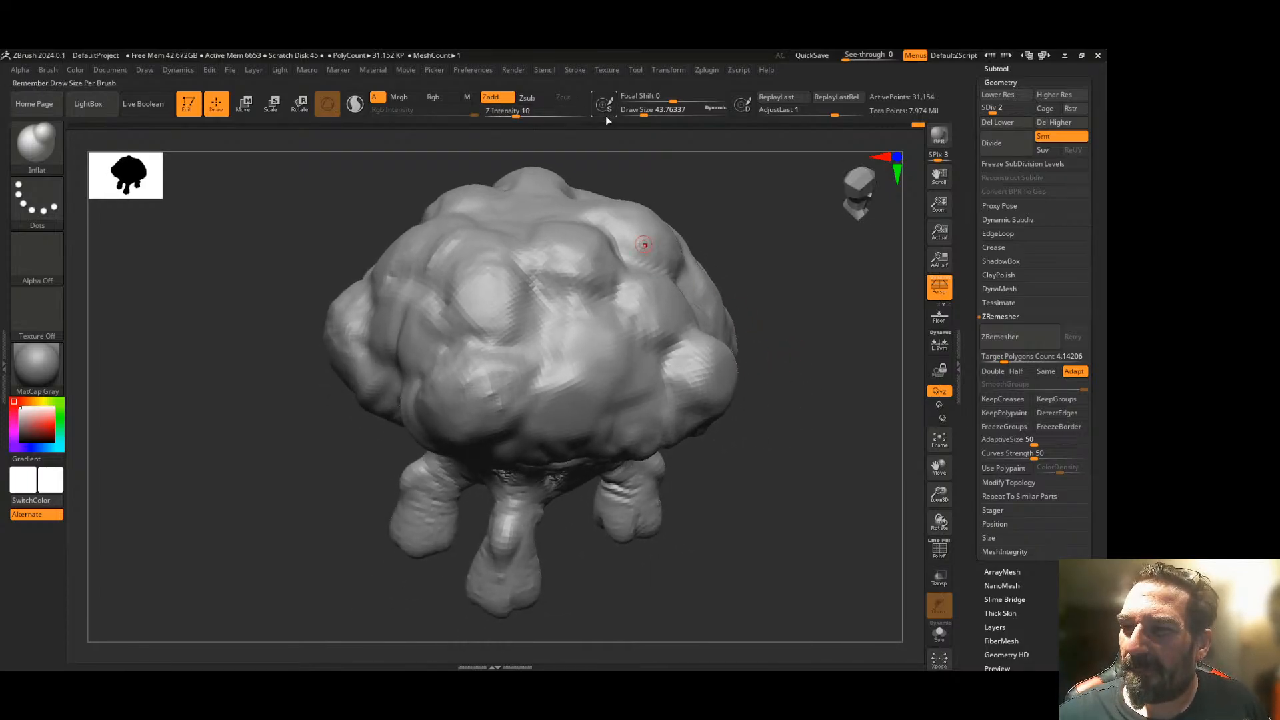
drag(643, 112, 666, 113)
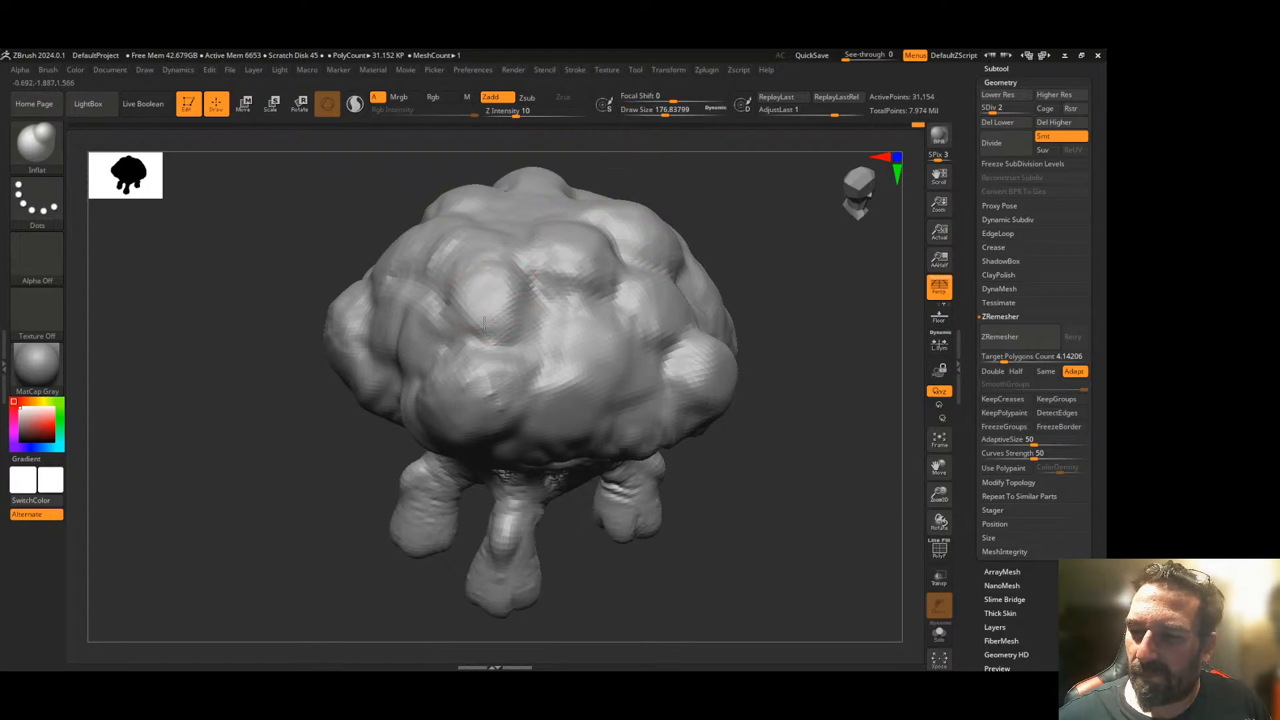
- Raise the Inflat brush's draw size to about 305.1 and swell the lumps across the front and side of the cap
drag(474, 311, 487, 300)
mouse_move(420, 369)
right_down()
mouse_move(472, 349)
mouse_move(490, 321)
right_up()
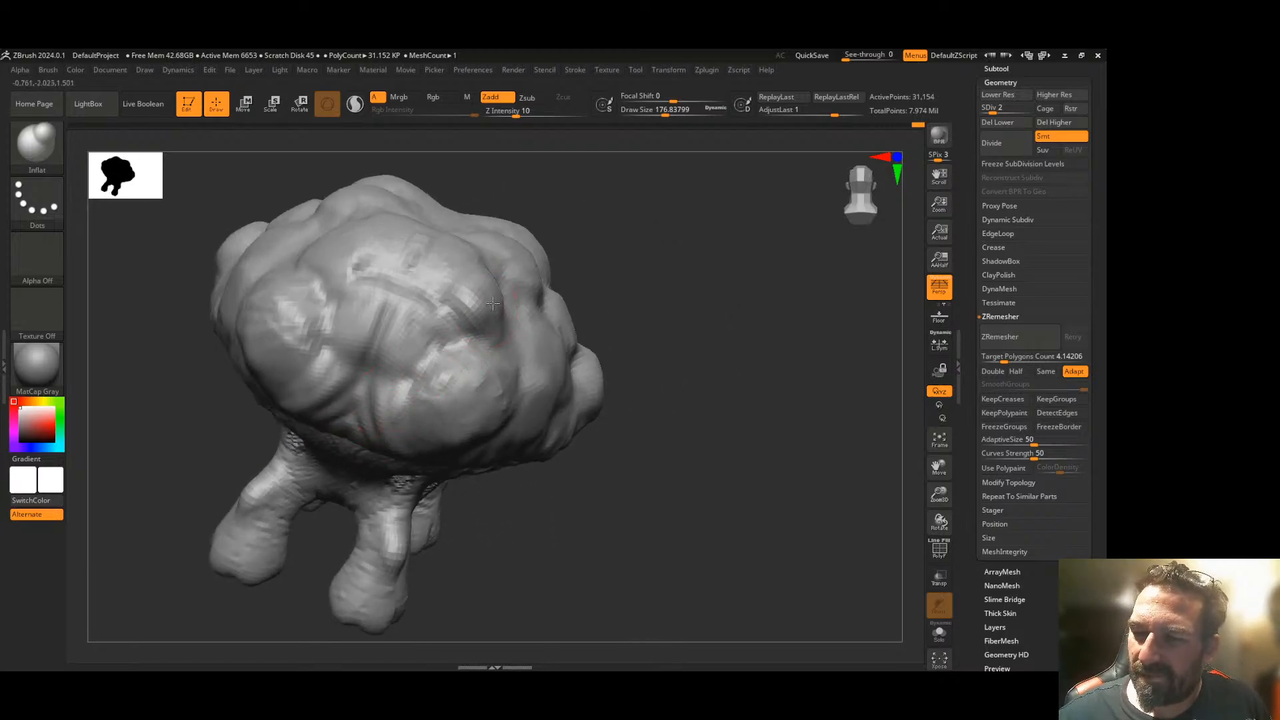
drag(665, 113, 678, 112)
right_drag(691, 290, 640, 313)
mouse_move(474, 420)
mouse_down()
mouse_move(476, 377)
mouse_move(440, 417)
mouse_up()
drag(718, 395, 590, 404)
drag(587, 411, 585, 442)
- Inflate the folds and bulges along the lower side of the cap
alt+drag(454, 483, 303, 491)
drag(750, 430, 692, 450)
mouse_move(560, 452)
mouse_down()
mouse_move(514, 460)
mouse_move(500, 448)
mouse_up()
drag(640, 357, 626, 398)
mouse_move(814, 447)
alt+mouse_down()
mouse_move(737, 438)
mouse_move(777, 427)
mouse_move(732, 466)
alt+mouse_up()
right_drag(733, 467, 720, 469)
drag(611, 354, 590, 420)
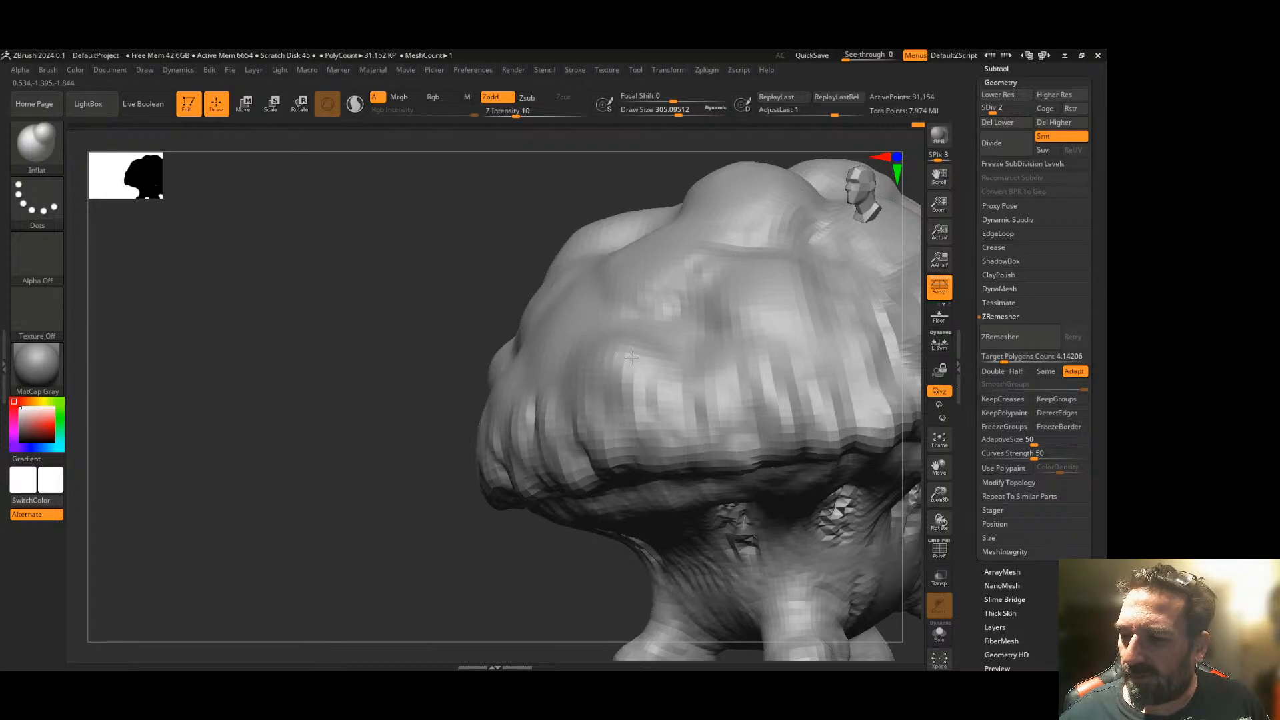
mouse_move(363, 528)
mouse_down()
mouse_move(292, 538)
mouse_move(257, 523)
mouse_move(851, 458)
mouse_move(869, 483)
mouse_move(571, 366)
mouse_move(566, 385)
mouse_up()
- Inflate the rounded lumps on the front of the cap and smooth the rough transitions between them
key(shift)
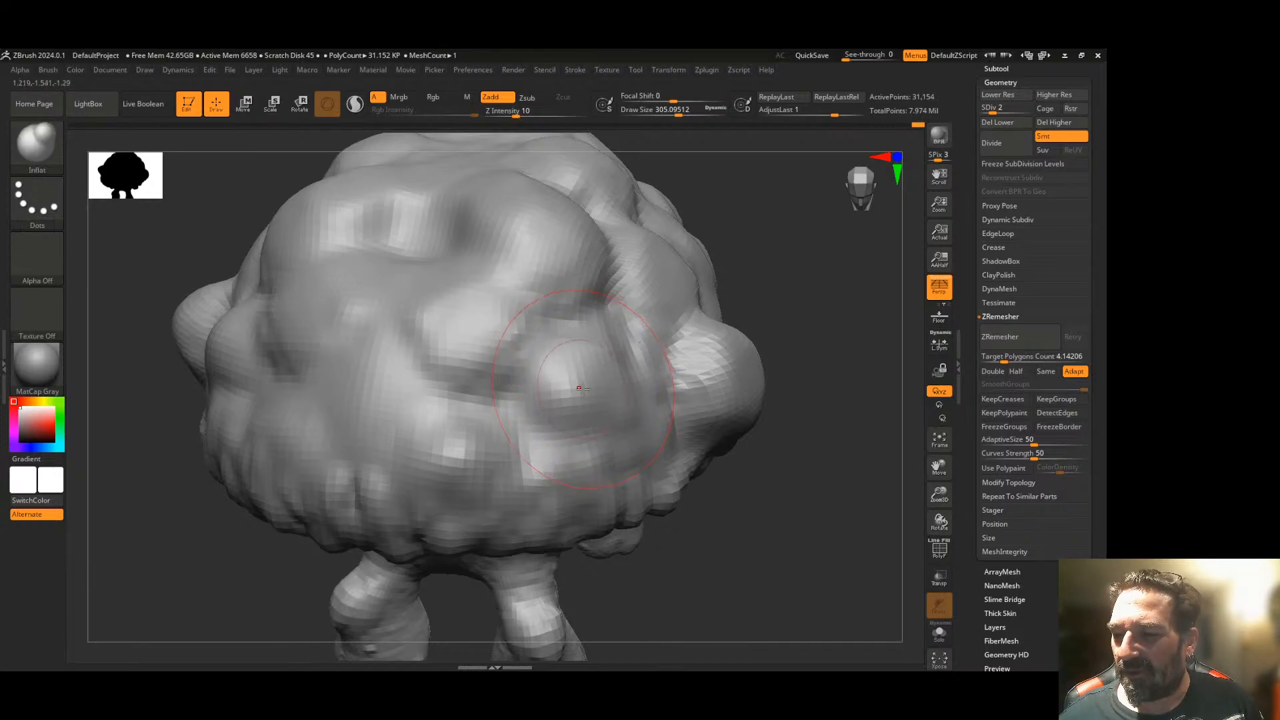
mouse_move(822, 407)
mouse_down()
mouse_move(803, 457)
mouse_move(729, 402)
mouse_up()
drag(367, 217, 314, 344)
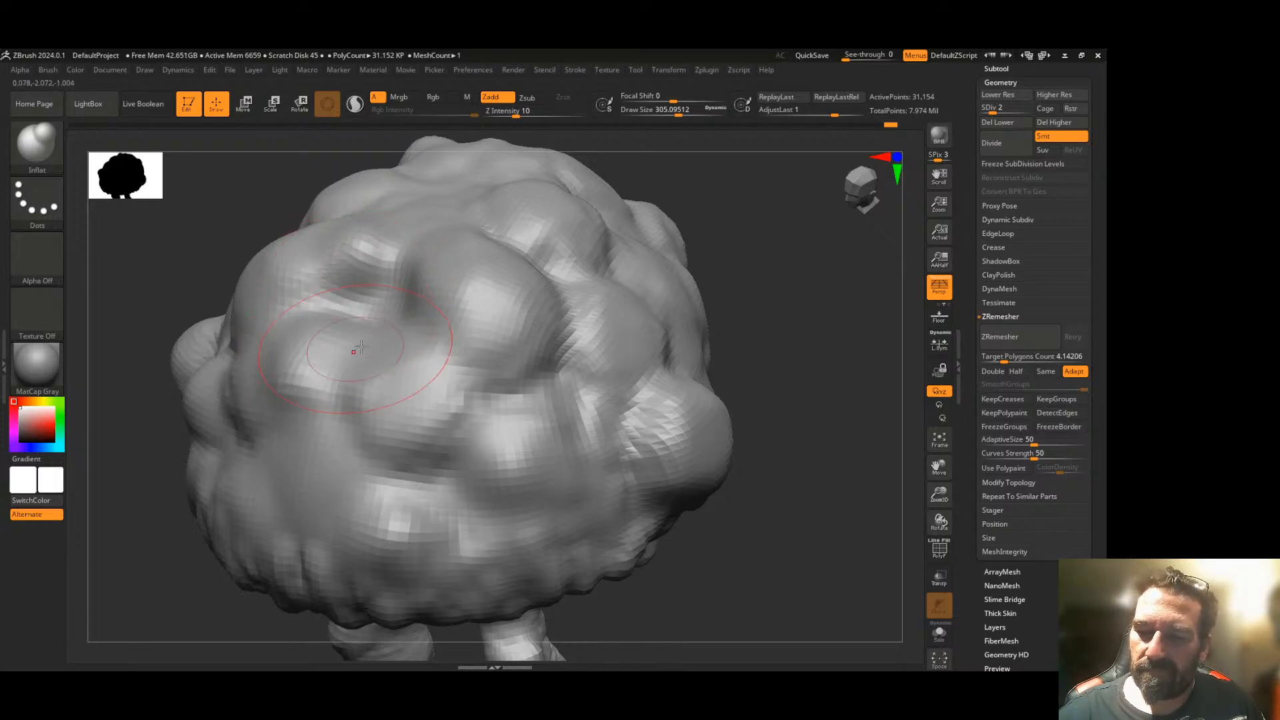
drag(787, 434, 736, 468)
mouse_move(628, 474)
shift+mouse_down()
mouse_move(614, 469)
mouse_move(675, 529)
shift+mouse_up()
mouse_move(843, 366)
mouse_down()
mouse_move(723, 462)
mouse_move(734, 443)
mouse_move(670, 426)
mouse_up()
mouse_move(507, 360)
shift+mouse_down()
mouse_move(466, 340)
mouse_move(400, 393)
mouse_move(467, 476)
mouse_move(486, 300)
mouse_move(400, 293)
mouse_move(363, 204)
mouse_move(335, 243)
shift+mouse_up()
mouse_move(658, 314)
mouse_down()
mouse_move(674, 366)
mouse_move(708, 308)
mouse_move(772, 300)
mouse_move(866, 404)
mouse_move(838, 329)
mouse_move(791, 349)
mouse_up()
mouse_move(792, 397)
mouse_down()
mouse_move(757, 449)
mouse_move(653, 393)
mouse_up()
- Return the mesh to subdivision level 6 and check the reshaped cap at full detail
key(ctrl+d)
mouse_move(715, 445)
mouse_down()
mouse_move(741, 425)
mouse_move(768, 427)
mouse_move(757, 454)
mouse_up()
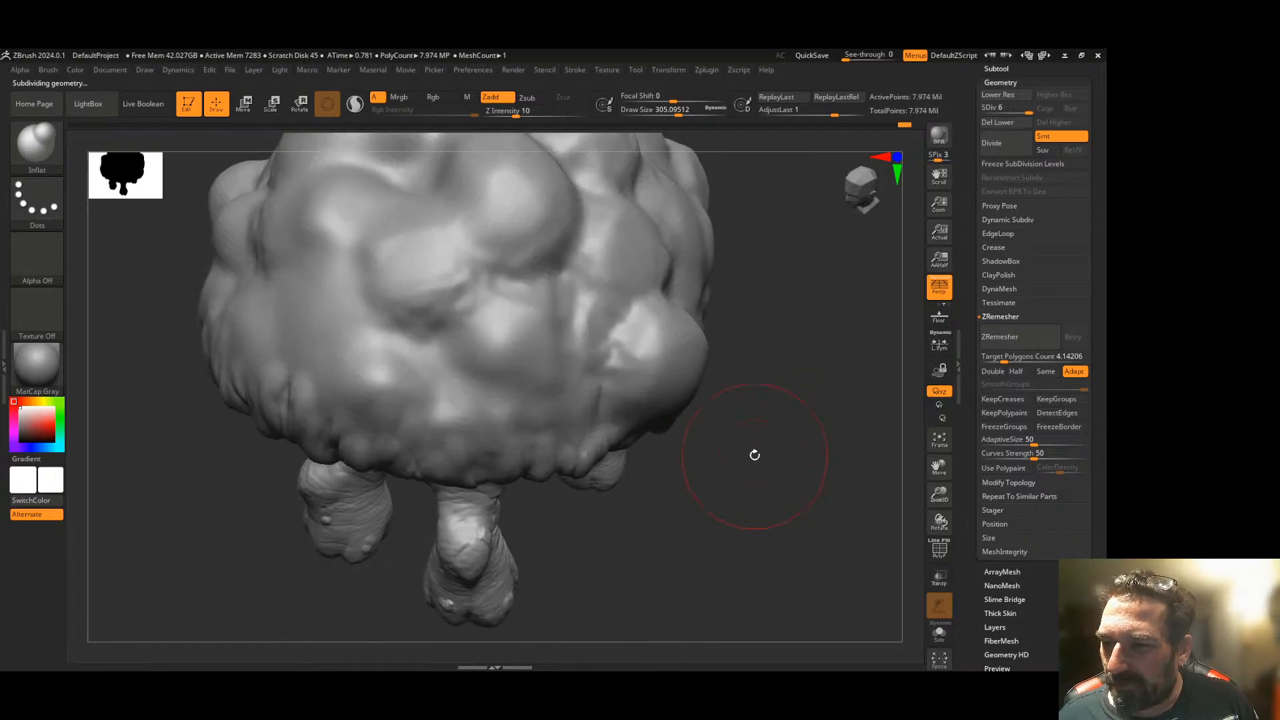
key(shift)
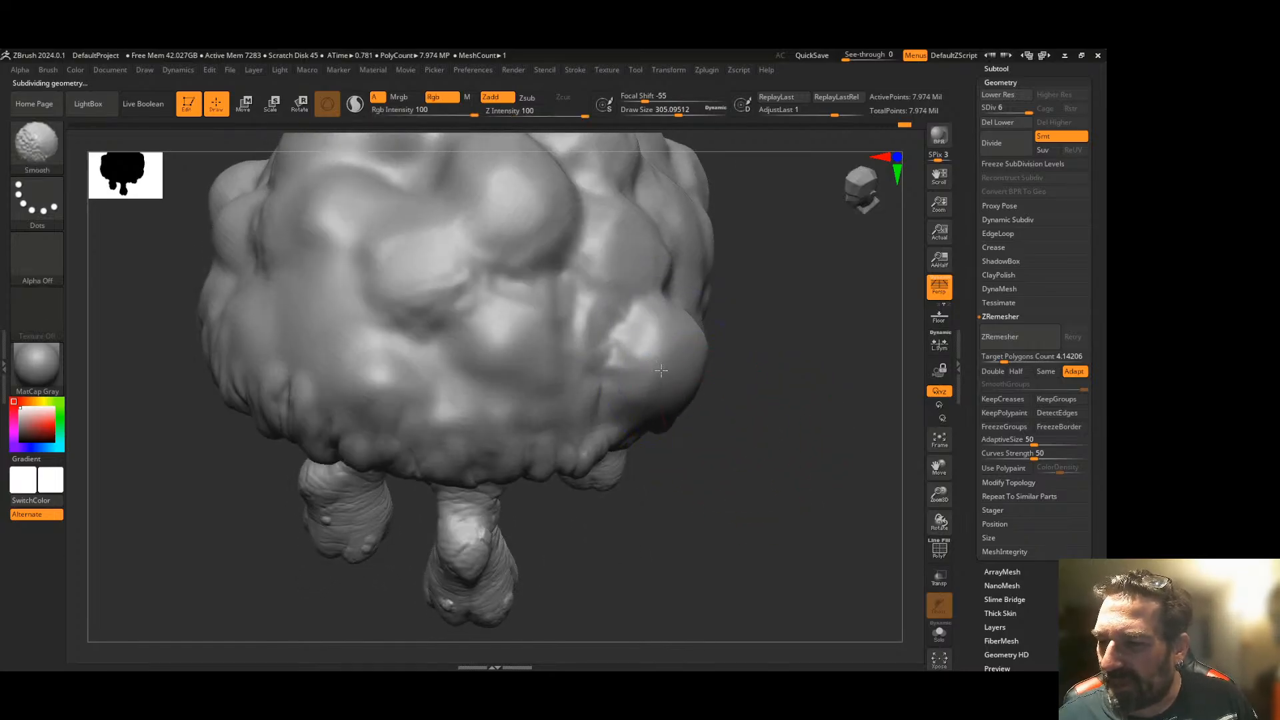
drag(738, 386, 761, 464)
mouse_move(756, 465)
mouse_down()
mouse_move(777, 480)
mouse_move(729, 414)
mouse_up()
- Switch to the DamStandard brush and carve creases around the small lump at the front of the cap
click(40, 143)
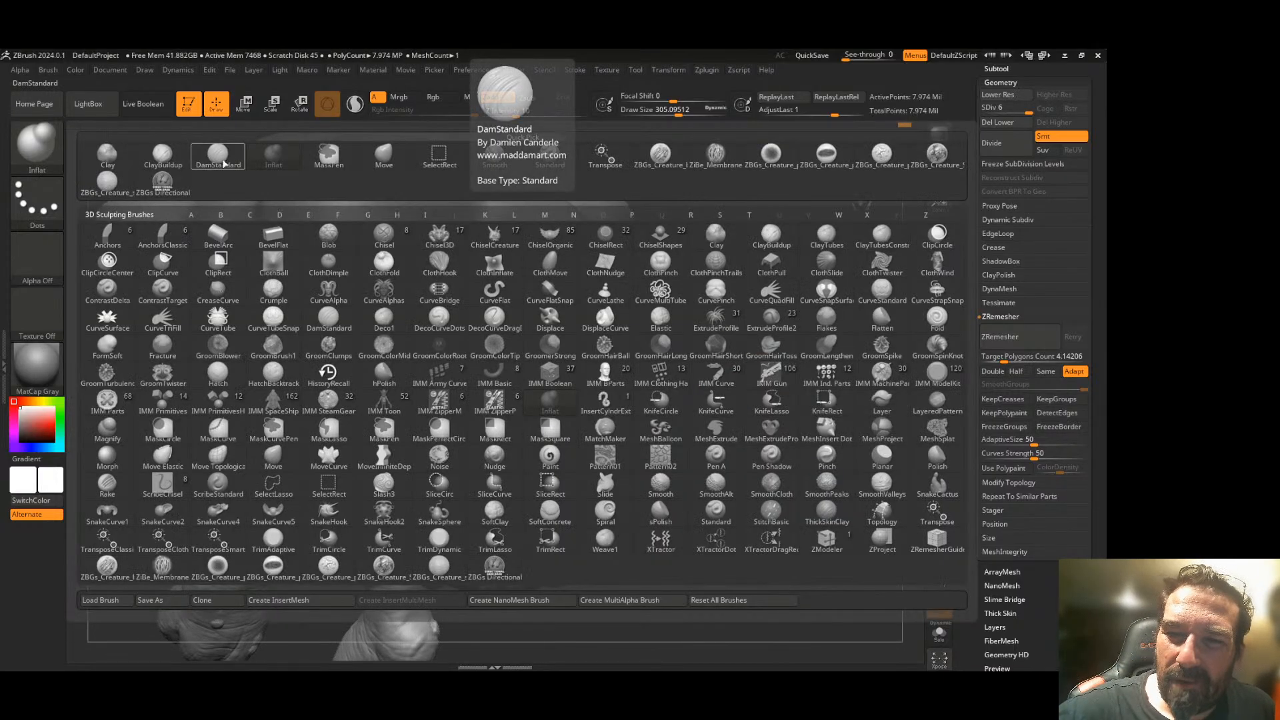
click(204, 168)
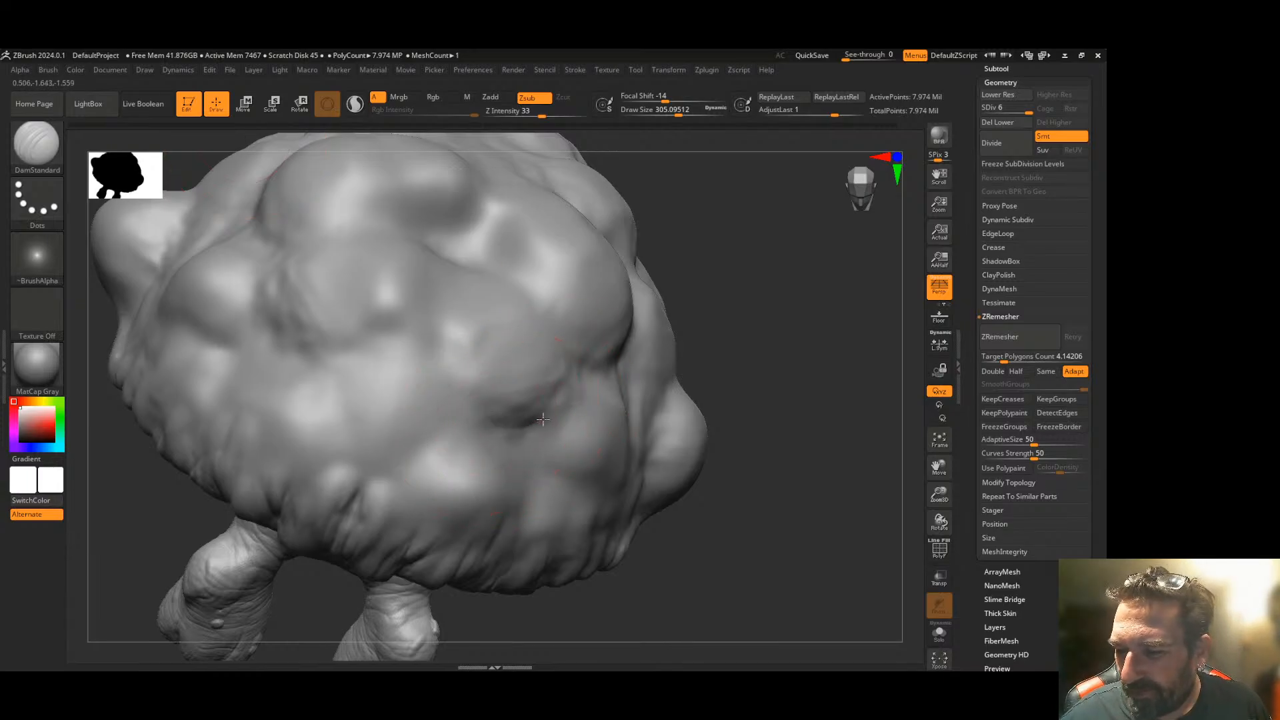
mouse_move(479, 408)
mouse_down()
mouse_move(498, 367)
mouse_move(490, 396)
mouse_up()
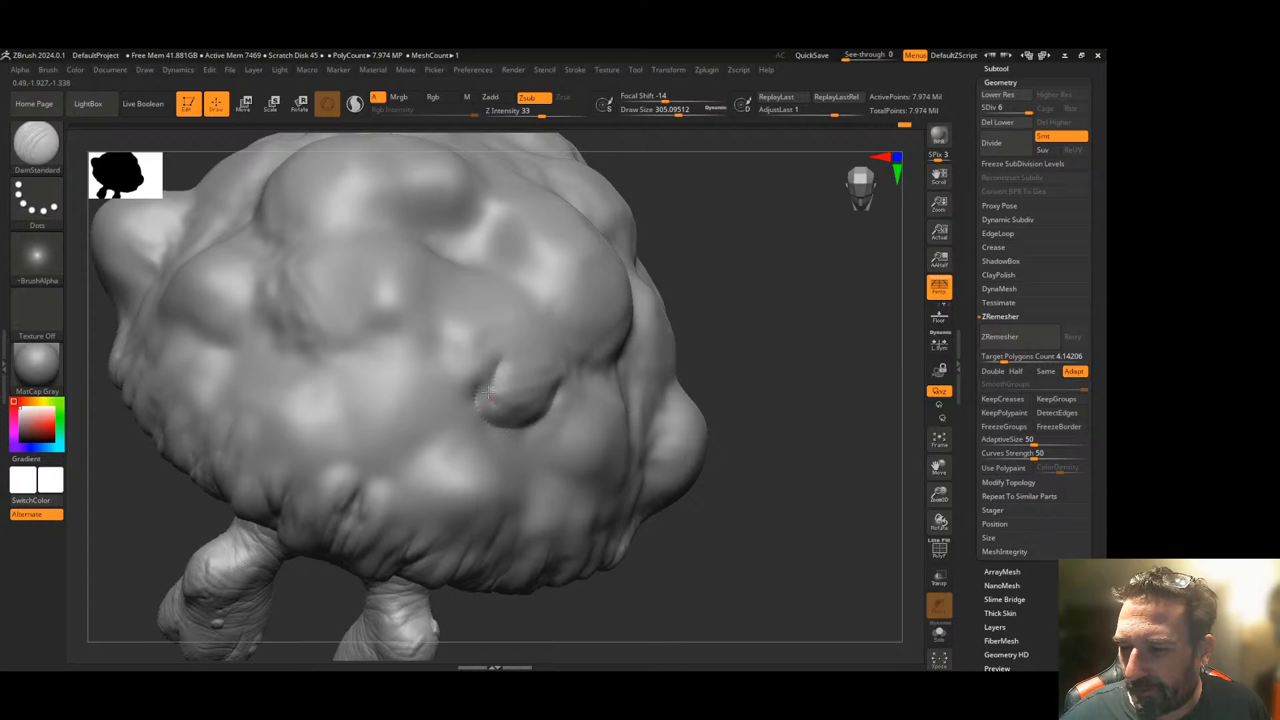
mouse_move(697, 358)
mouse_down()
mouse_move(623, 370)
mouse_move(537, 338)
mouse_move(568, 378)
mouse_move(555, 399)
mouse_up()
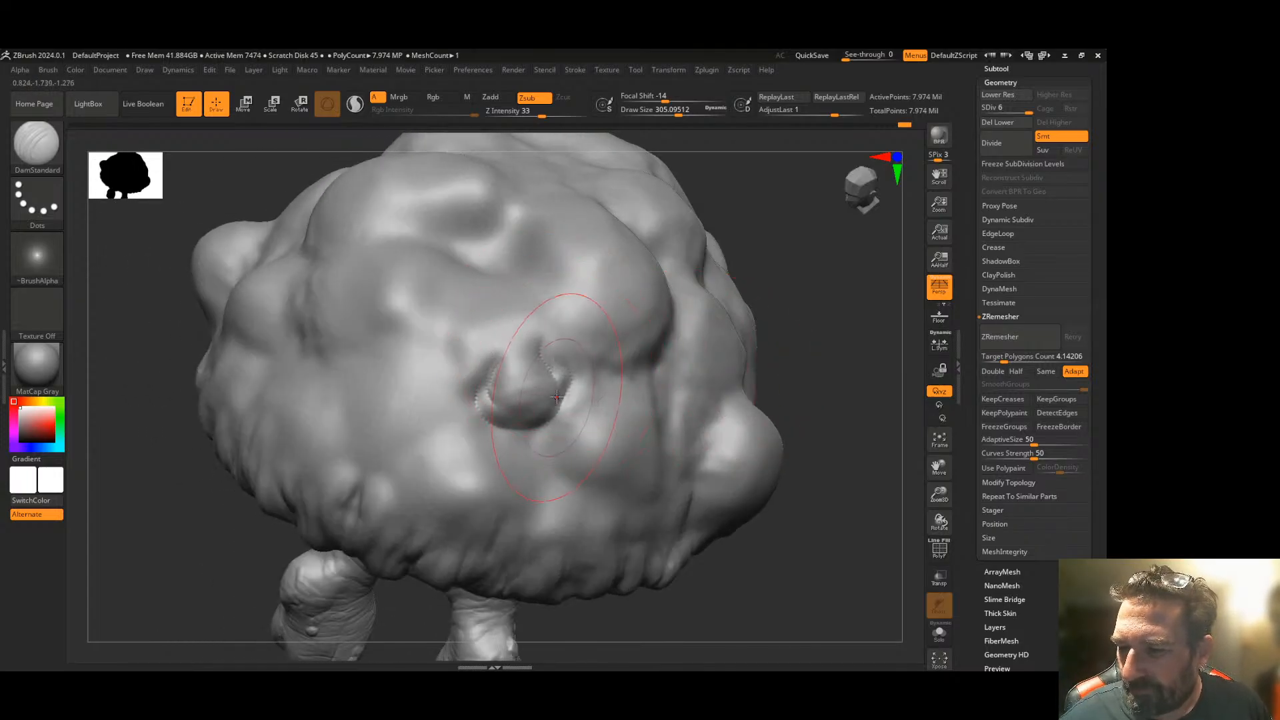
drag(748, 428, 685, 425)
- Carve curved creases around the second small lump and beneath the large round lump above it
mouse_move(585, 482)
mouse_down()
mouse_move(563, 451)
mouse_move(605, 493)
mouse_move(591, 510)
mouse_move(625, 461)
mouse_up()
drag(845, 398, 767, 415)
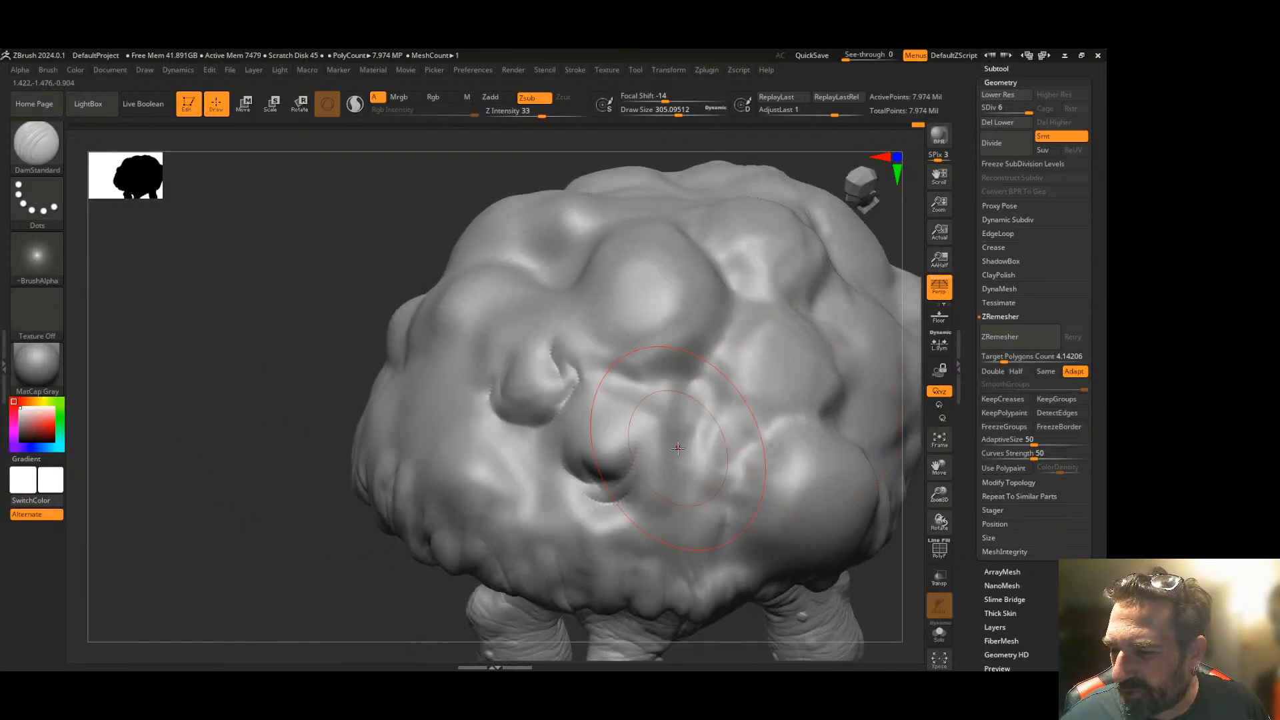
mouse_move(667, 439)
mouse_down()
mouse_move(669, 497)
mouse_move(640, 512)
mouse_up()
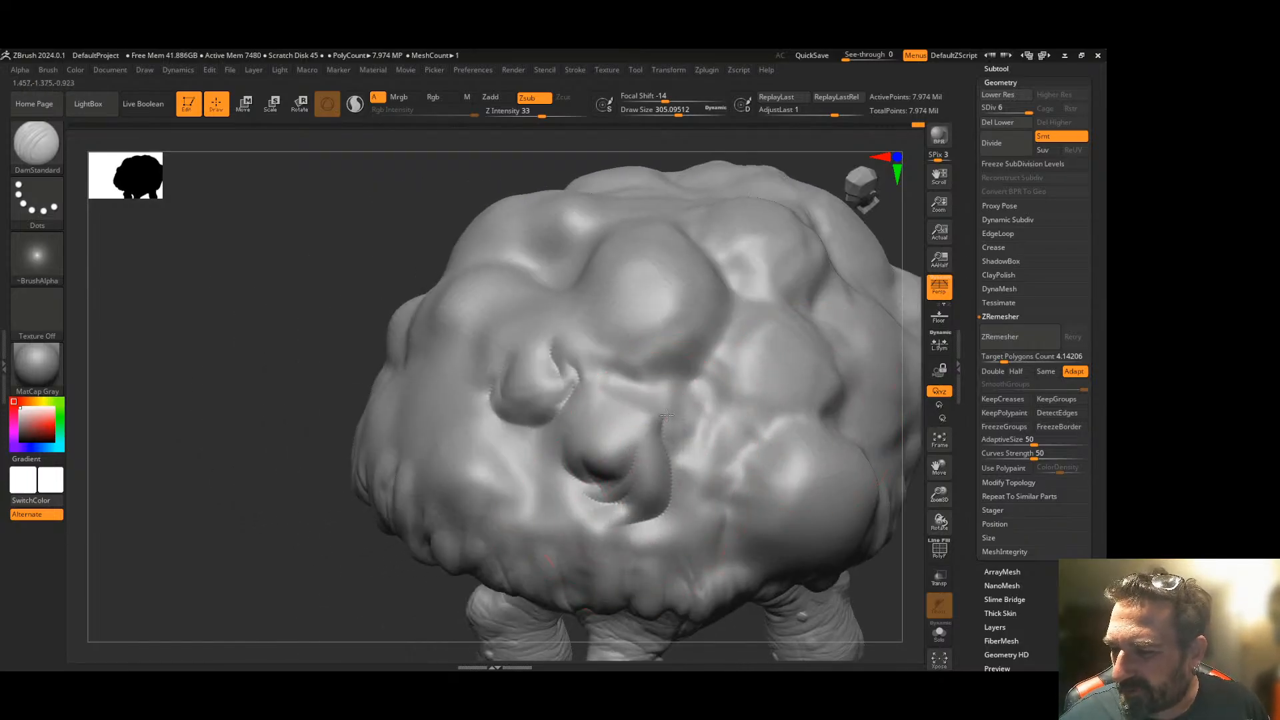
mouse_move(626, 386)
mouse_down()
mouse_move(699, 366)
mouse_move(720, 336)
mouse_move(692, 328)
mouse_move(703, 293)
mouse_up()
drag(680, 338, 573, 316)
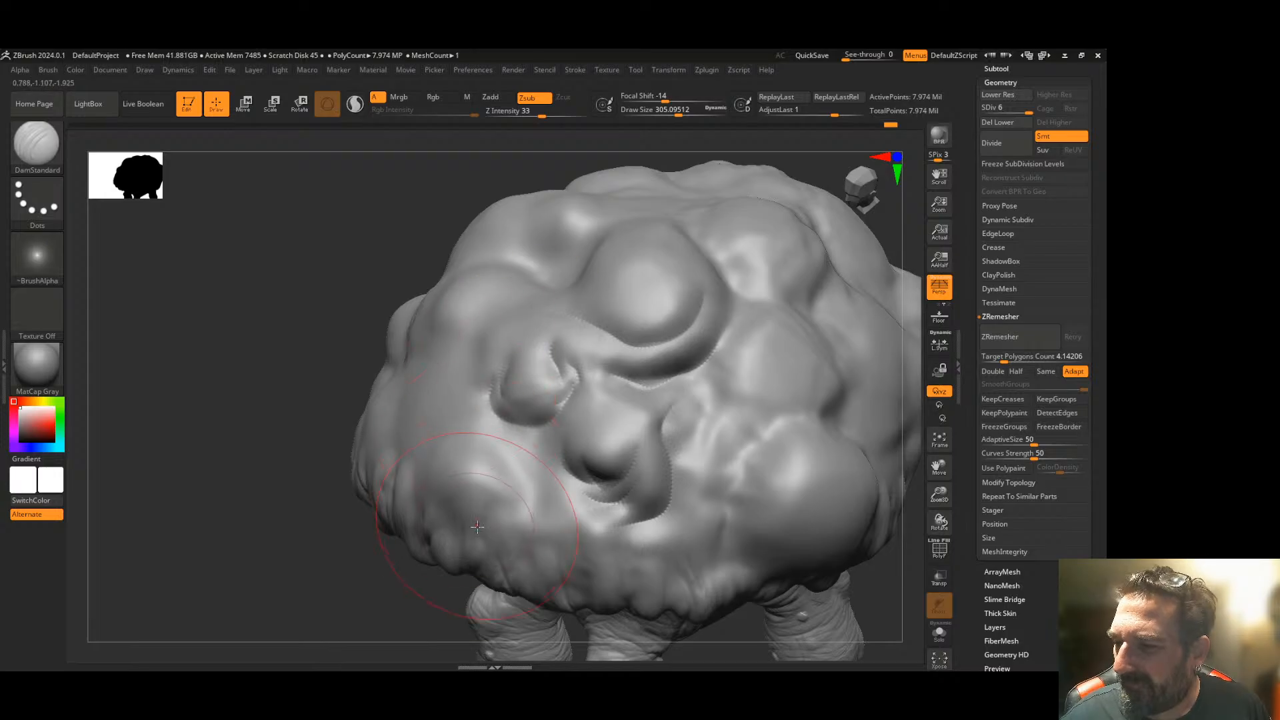
- Carve long creases running down from the small front lumps toward the cap's lower rim
drag(387, 556, 796, 275)
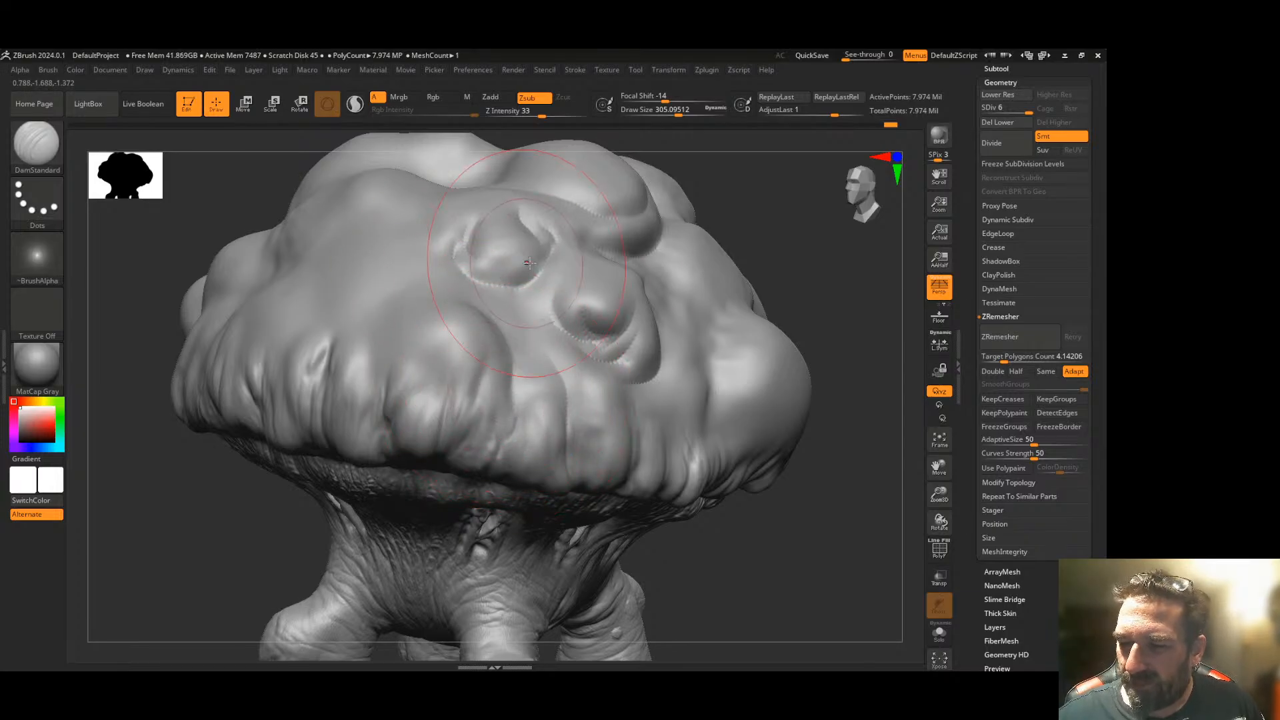
drag(800, 534, 728, 501)
mouse_move(677, 441)
mouse_down()
mouse_move(711, 390)
mouse_move(707, 462)
mouse_move(733, 399)
mouse_move(750, 440)
mouse_move(756, 372)
mouse_up()
mouse_move(715, 410)
mouse_down()
mouse_move(743, 364)
mouse_move(752, 292)
mouse_up()
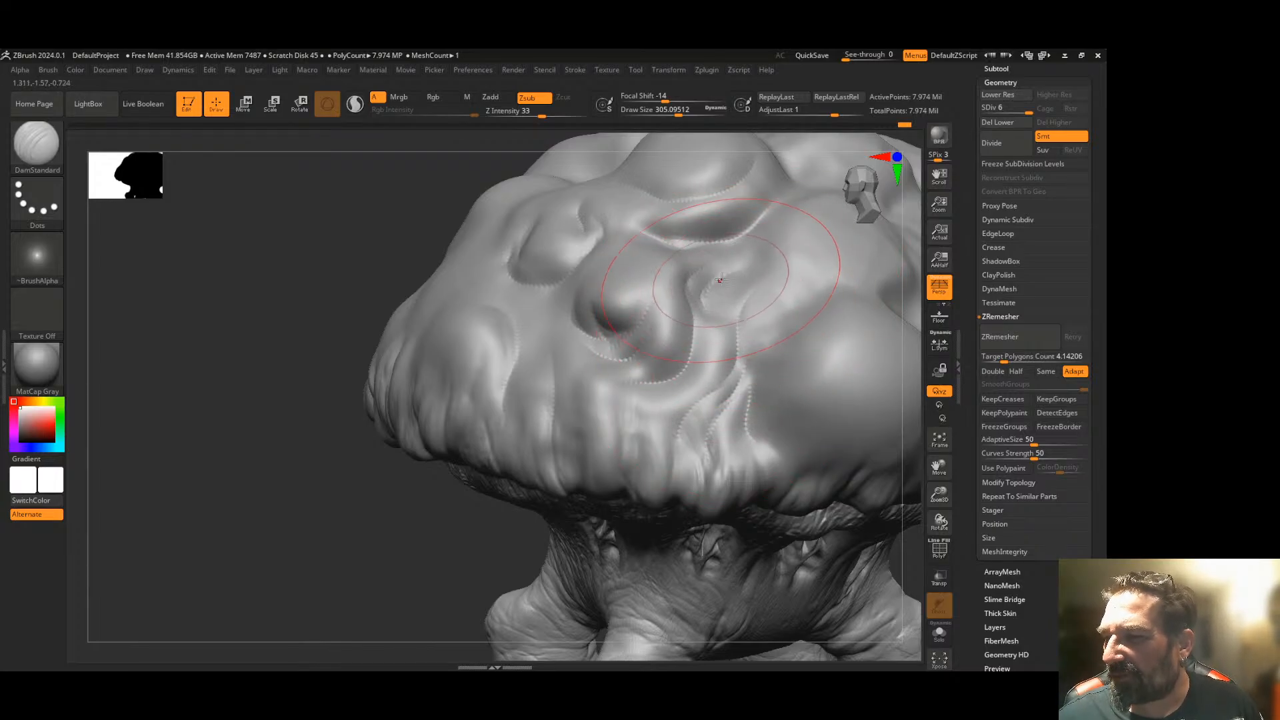
- Carve a groove around the rounded bulge on the cap's front rim to separate it from the surface
mouse_move(425, 486)
mouse_down()
mouse_move(538, 407)
mouse_move(459, 350)
mouse_move(490, 294)
mouse_up()
mouse_move(465, 367)
mouse_down()
mouse_move(463, 336)
mouse_move(487, 287)
mouse_up()
drag(434, 364, 469, 274)
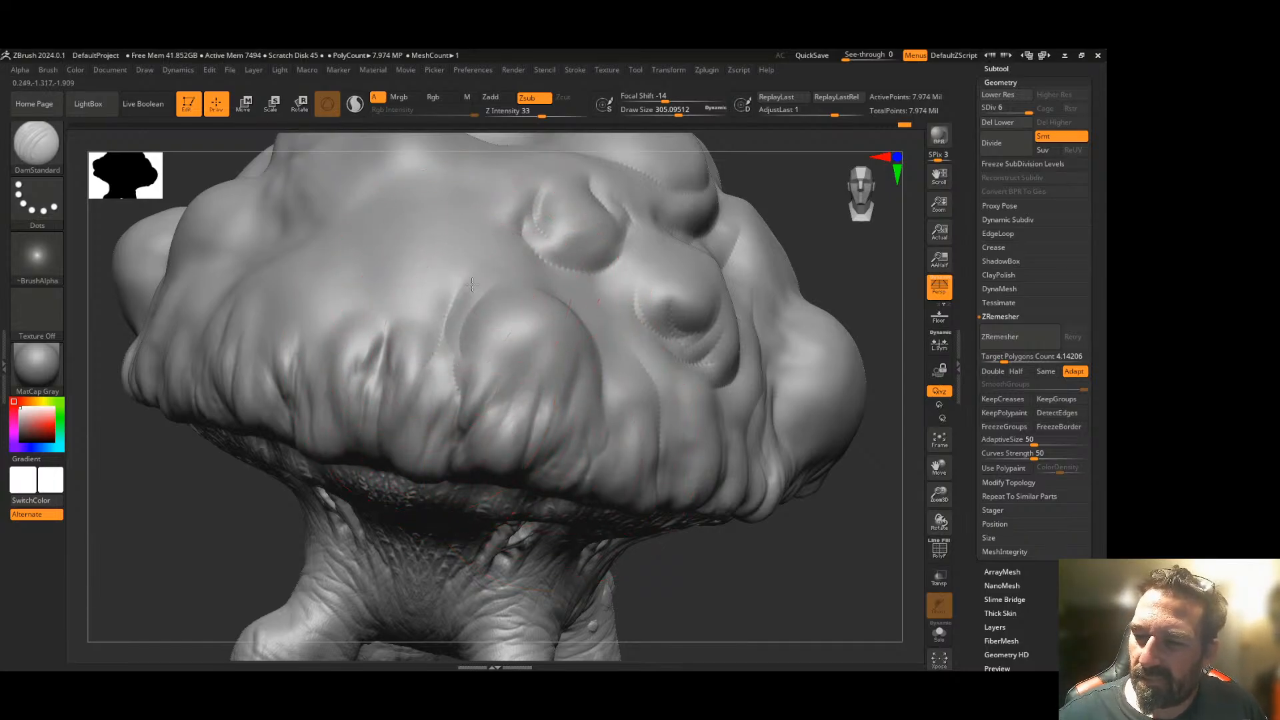
drag(746, 534, 801, 575)
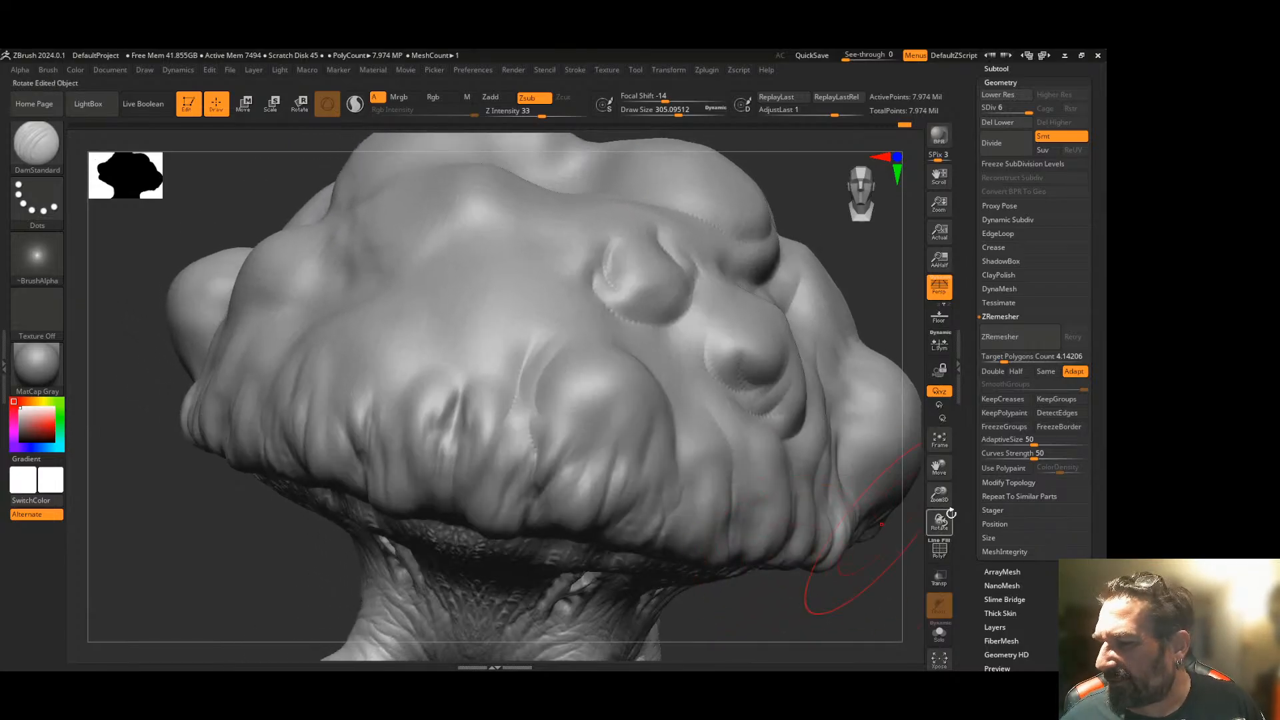
mouse_move(944, 495)
mouse_down()
mouse_move(914, 485)
mouse_move(821, 517)
mouse_move(786, 511)
mouse_up()
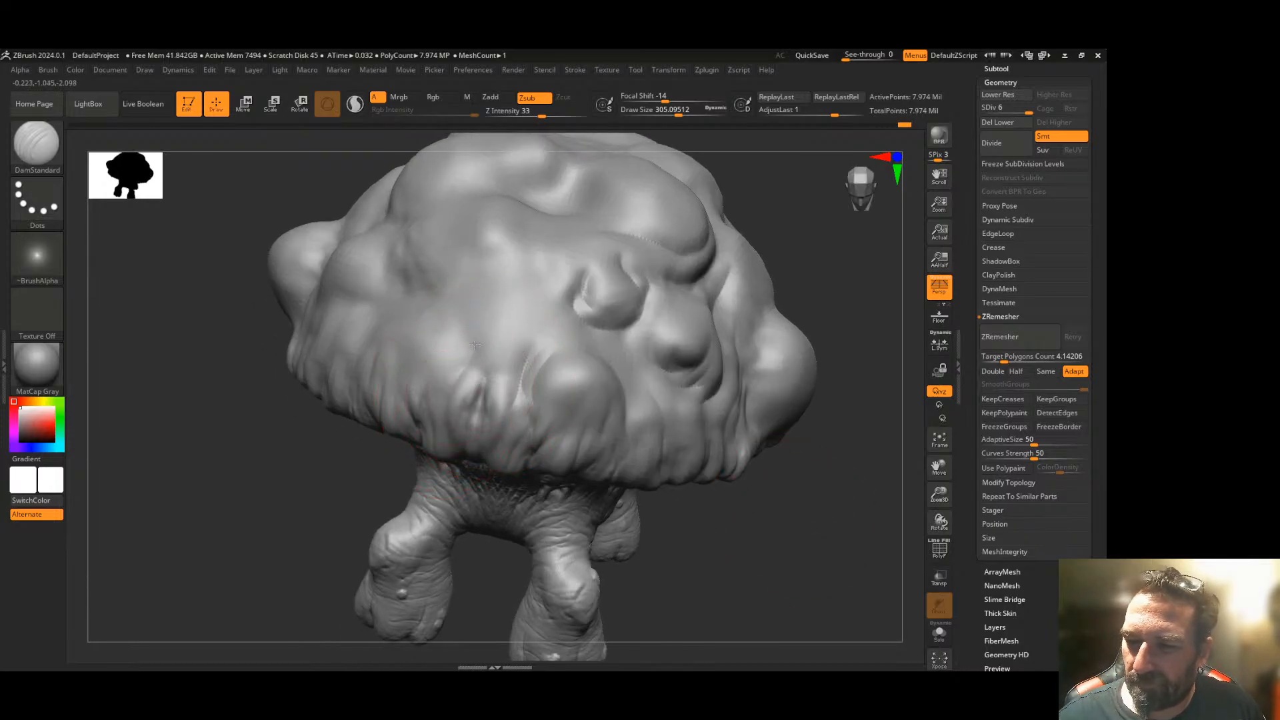
- Cut a deep curved crease beneath the lumps on the neighboring side of the cap
mouse_move(737, 471)
mouse_down()
mouse_move(748, 497)
mouse_move(752, 482)
mouse_move(657, 460)
mouse_up()
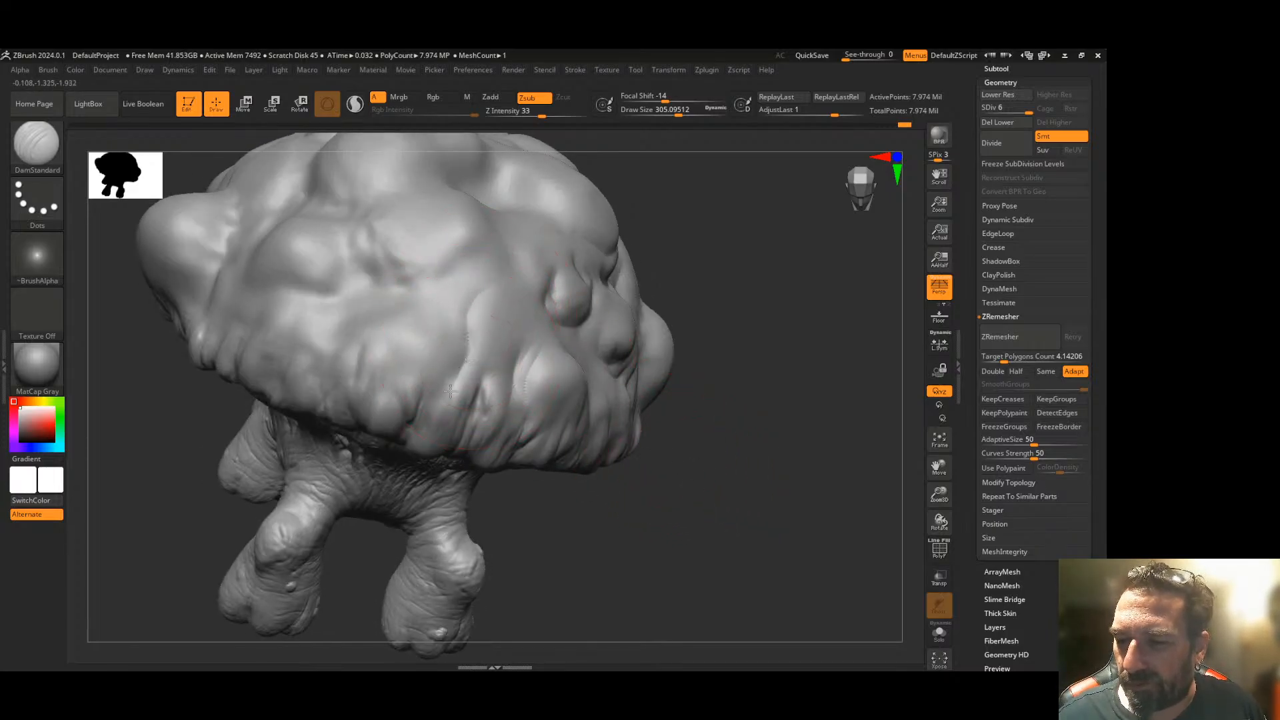
drag(395, 278, 483, 239)
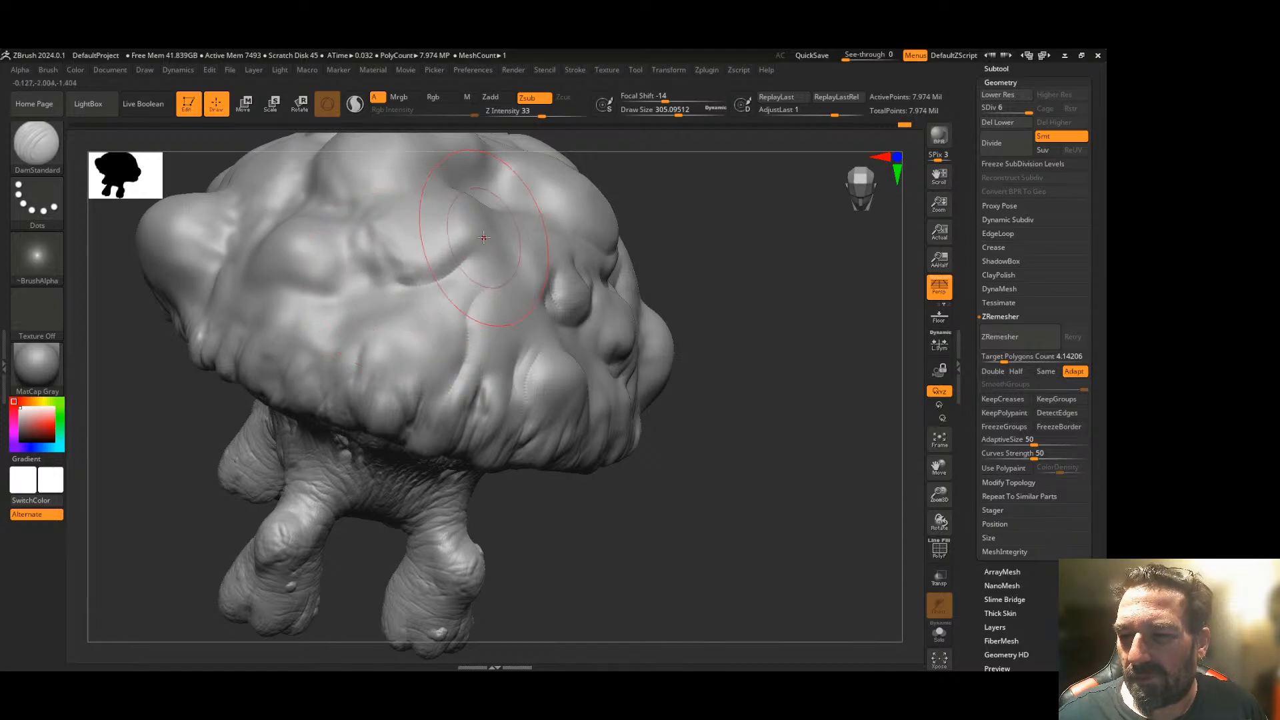
drag(394, 284, 355, 245)
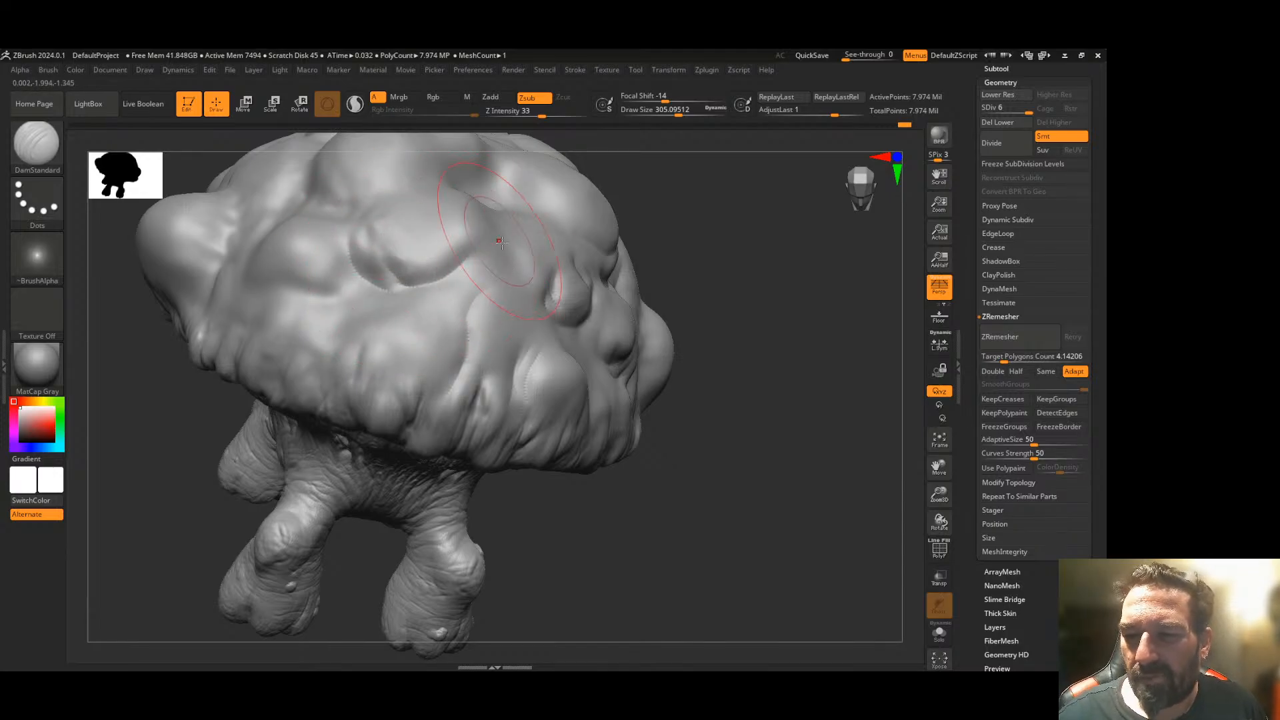
mouse_move(705, 409)
mouse_down()
mouse_move(695, 422)
mouse_move(809, 449)
mouse_move(760, 453)
mouse_up()
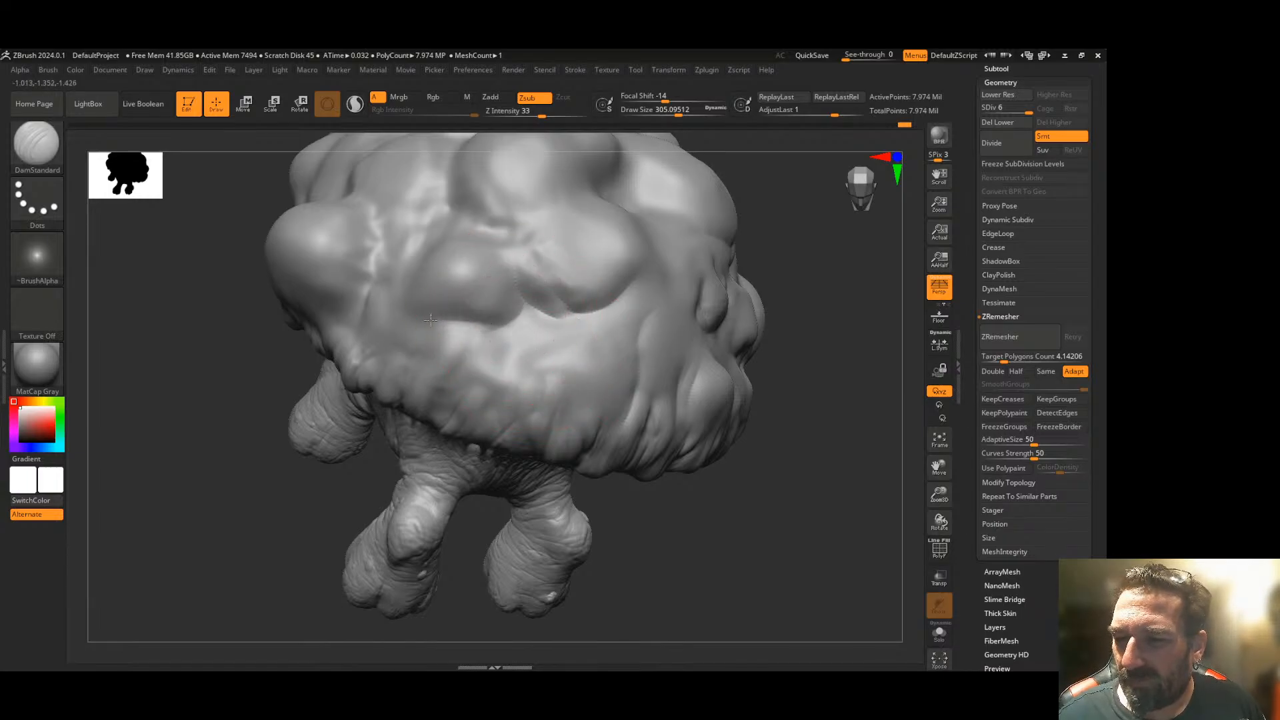
- Carve folds into the cap's pleated lower rim and sharpen the creases under the lumps above it
mouse_move(697, 483)
mouse_down()
mouse_move(709, 492)
mouse_move(585, 471)
mouse_up()
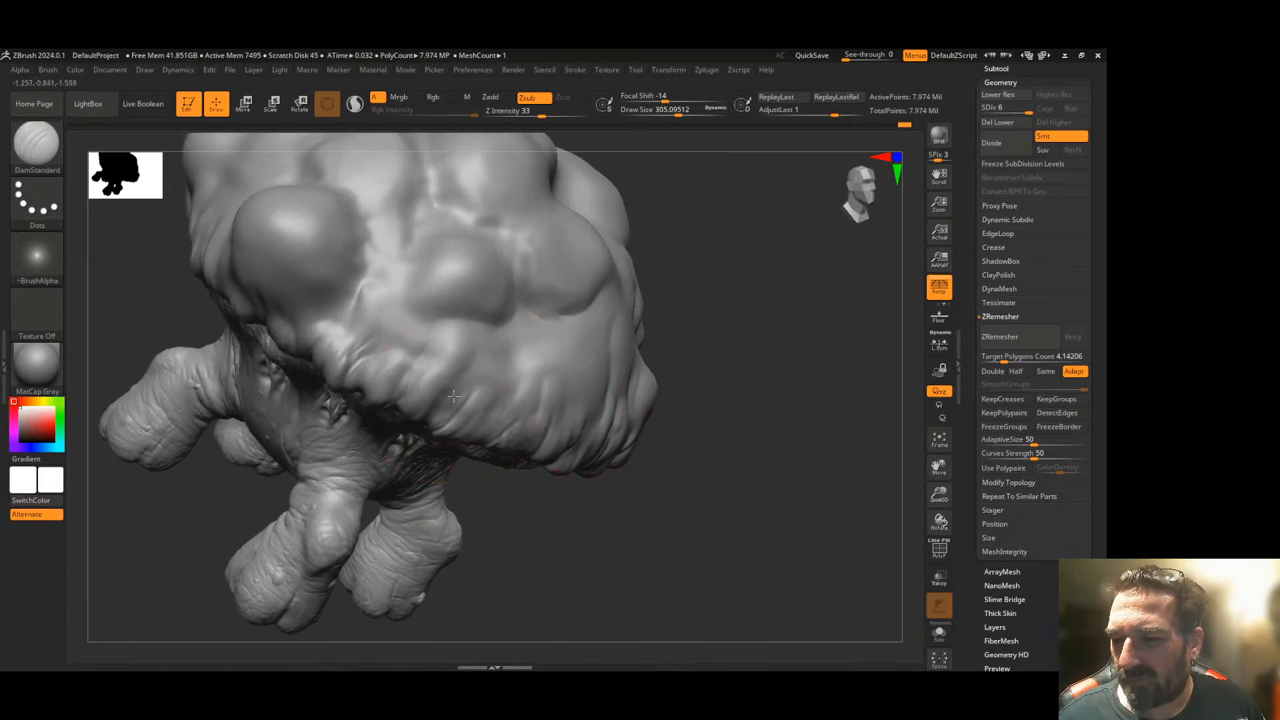
mouse_move(680, 467)
mouse_down()
mouse_move(700, 437)
mouse_move(692, 427)
mouse_up()
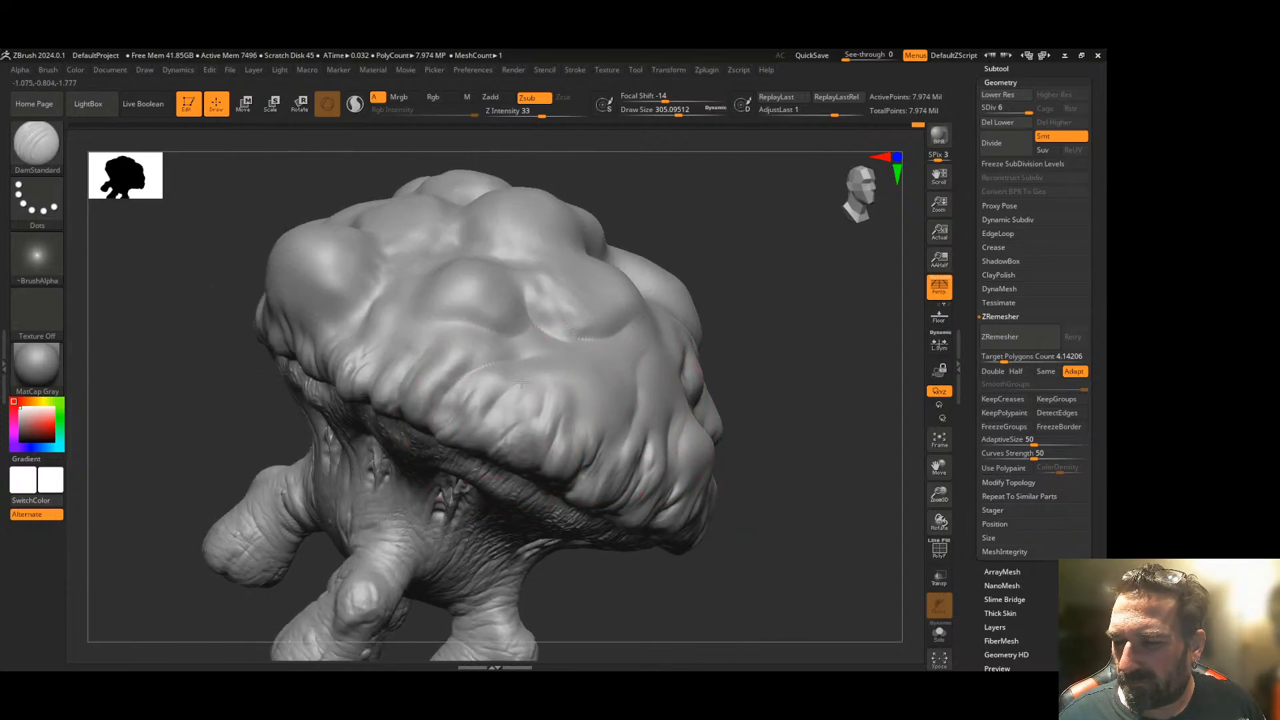
mouse_move(782, 429)
mouse_down()
mouse_move(797, 408)
mouse_move(837, 440)
mouse_up()
drag(600, 320, 577, 359)
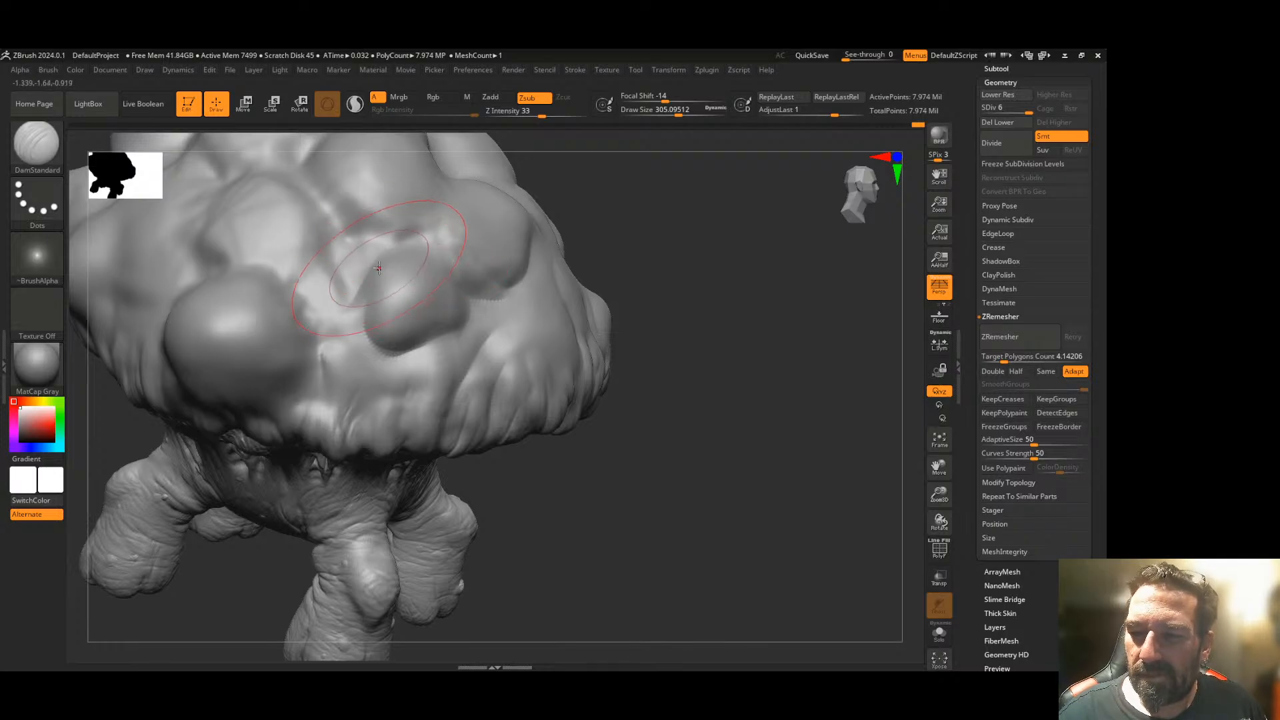
- Carve grooves beside the large ball-shaped lump and around the smaller lumps next to it
drag(323, 354, 351, 318)
drag(328, 364, 304, 419)
mouse_move(674, 312)
mouse_down()
mouse_move(717, 278)
mouse_move(800, 338)
mouse_move(546, 453)
mouse_up()
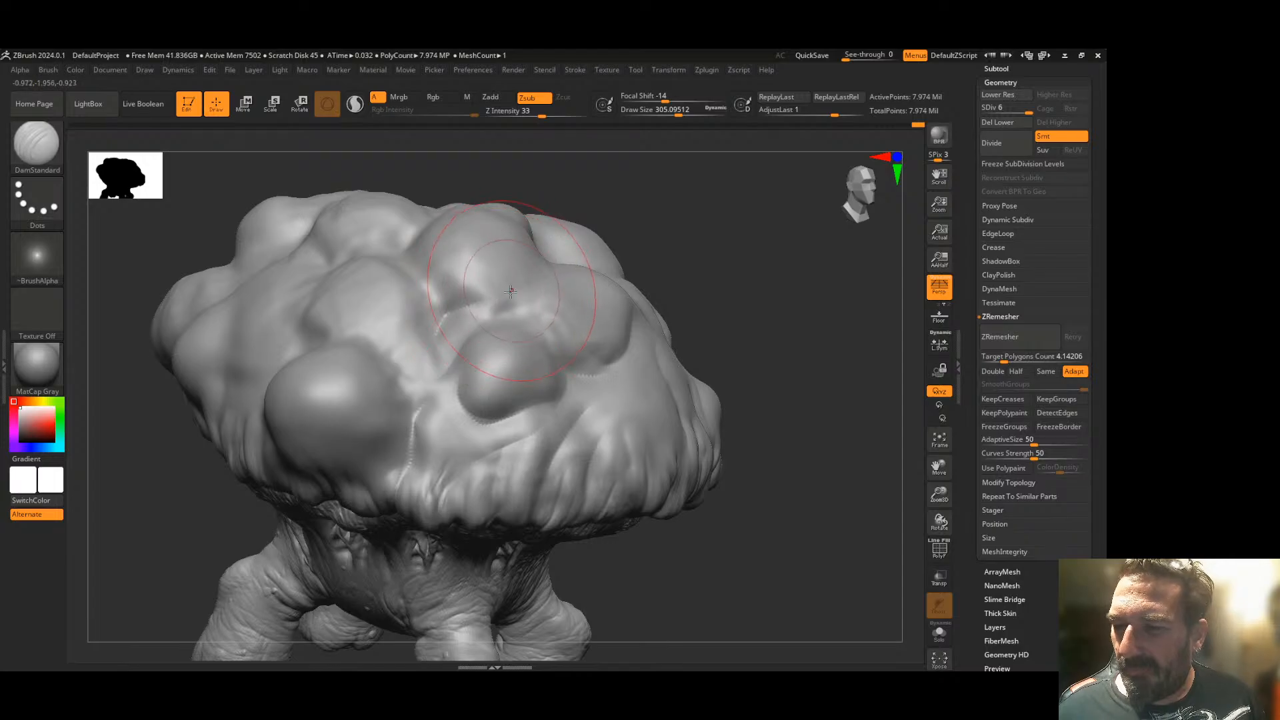
mouse_move(763, 315)
mouse_down()
mouse_move(782, 343)
mouse_move(581, 240)
mouse_move(631, 286)
mouse_up()
mouse_move(580, 248)
mouse_down()
mouse_move(633, 291)
mouse_move(678, 250)
mouse_up()
drag(628, 291, 680, 260)
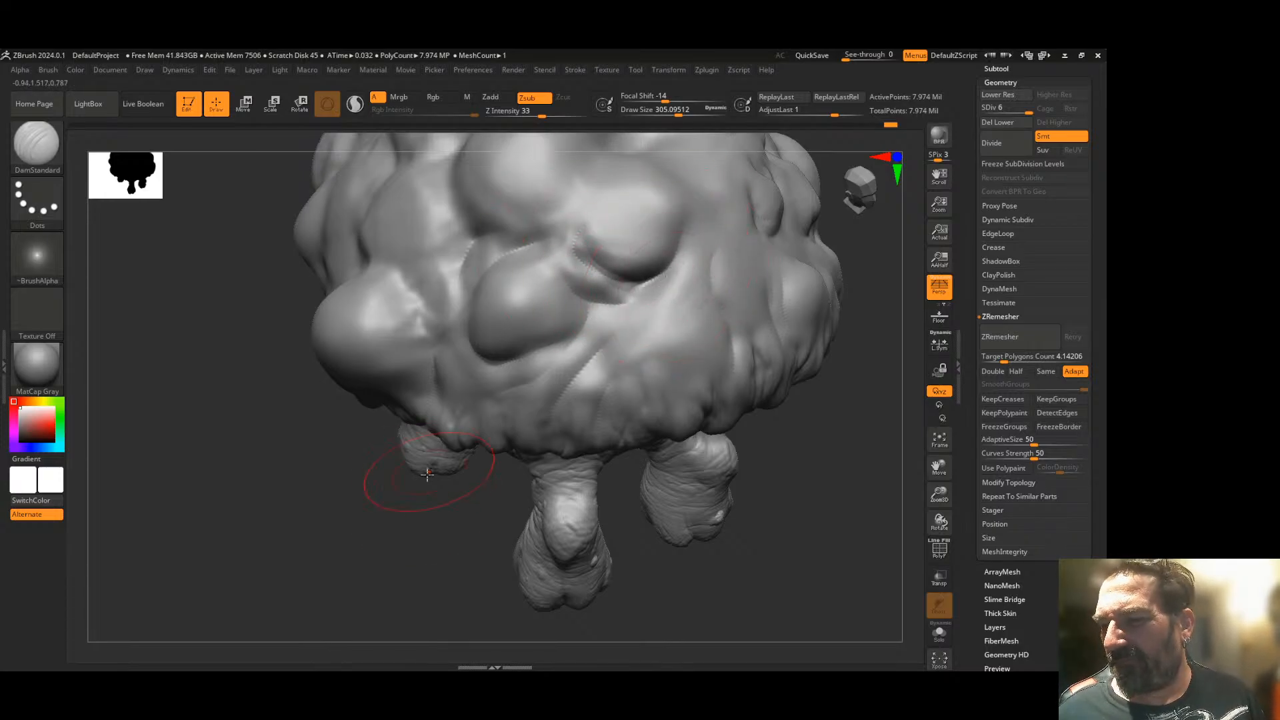
- Carve short creases into the underside of the large ball-shaped lump near the cap's rim
drag(429, 472, 455, 450)
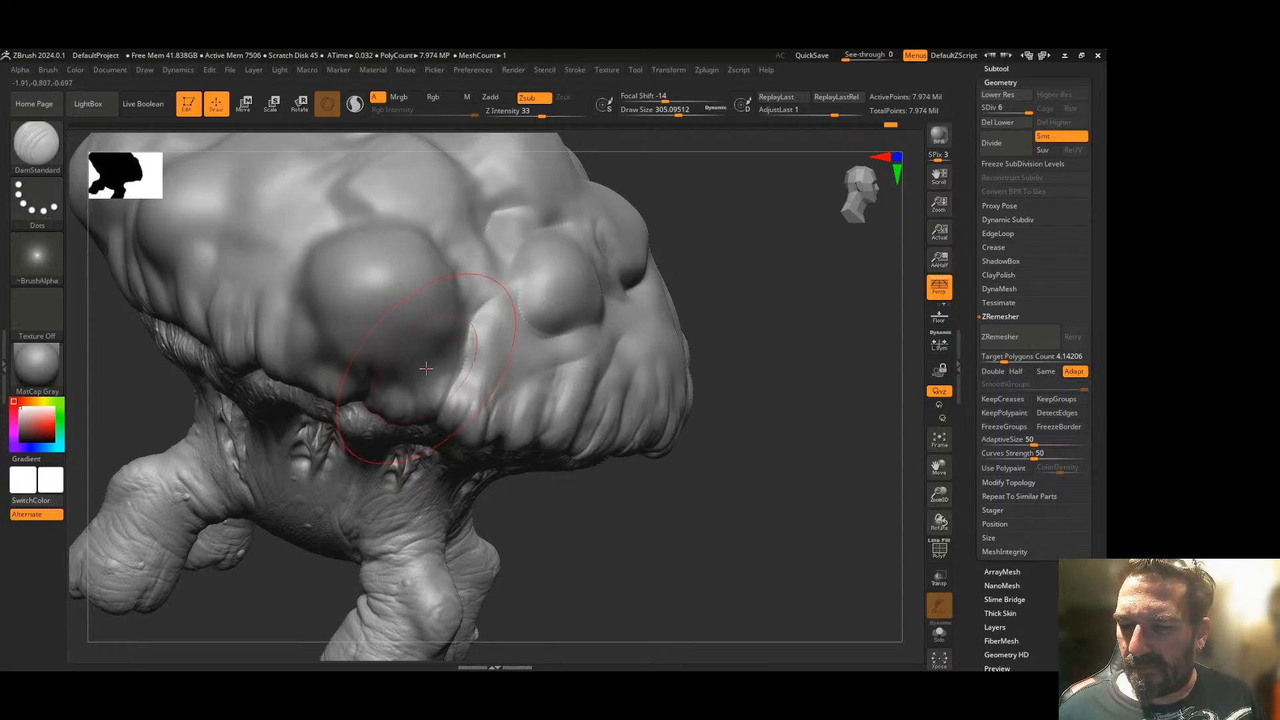
drag(391, 356, 394, 393)
drag(767, 334, 593, 344)
mouse_move(452, 346)
mouse_down()
mouse_move(430, 307)
mouse_move(451, 360)
mouse_up()
mouse_move(320, 418)
mouse_down()
mouse_move(426, 408)
mouse_move(417, 353)
mouse_up()
drag(420, 299, 395, 354)
drag(395, 353, 418, 301)
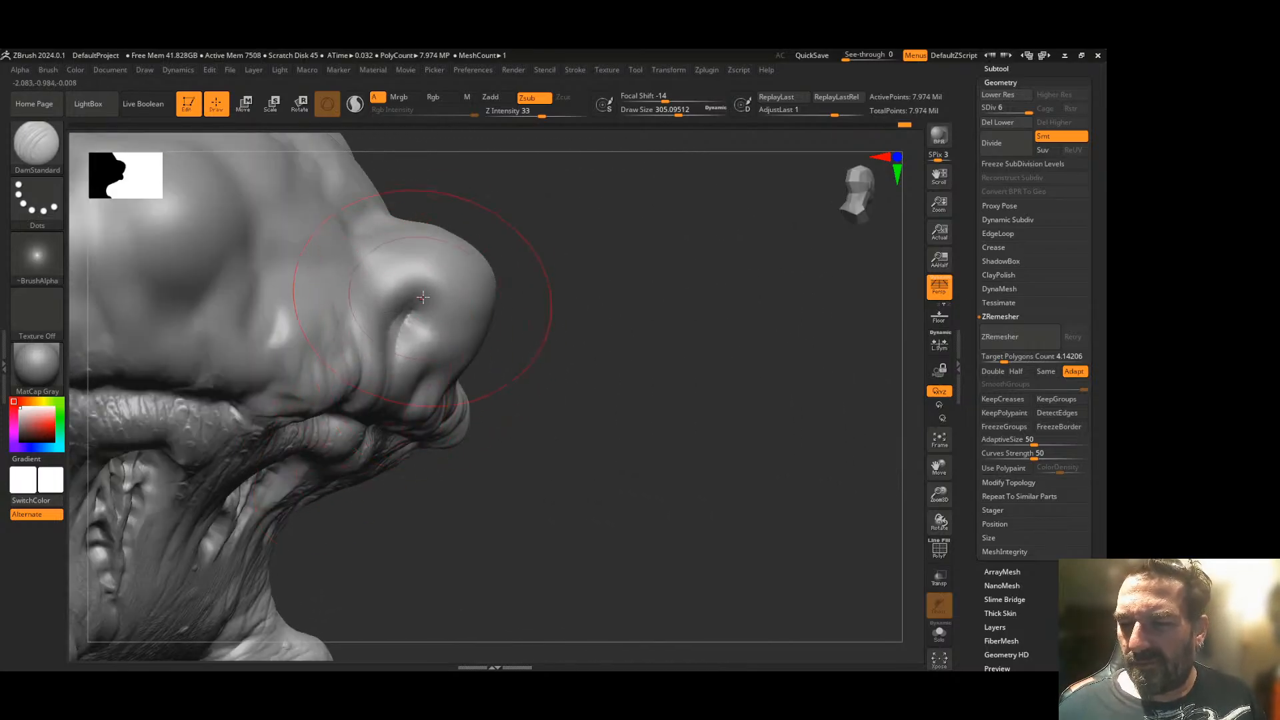
mouse_move(435, 366)
mouse_down()
mouse_move(424, 377)
mouse_move(454, 345)
mouse_up()
- Carve creases along the upper edge of the large ball-shaped lump where it meets the cap
drag(579, 313, 480, 314)
mouse_move(727, 300)
mouse_down()
mouse_move(761, 354)
mouse_move(605, 363)
mouse_up()
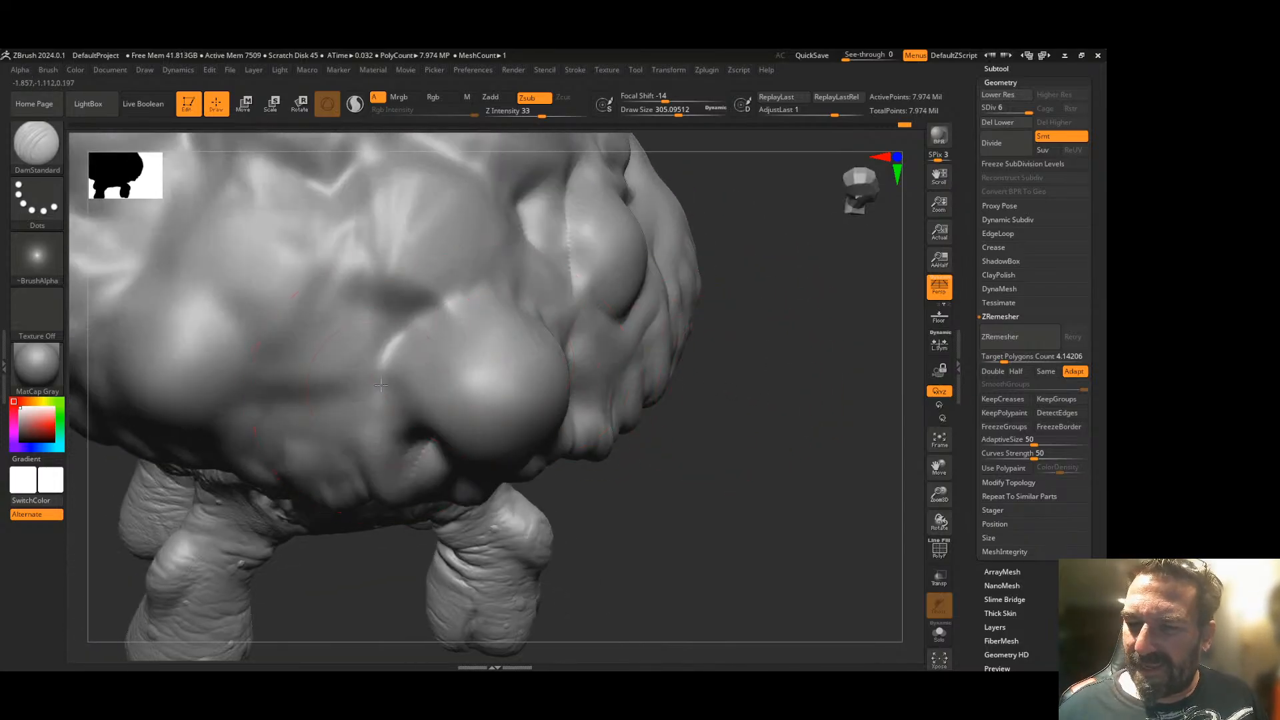
drag(409, 306, 466, 284)
right_drag(521, 263, 621, 312)
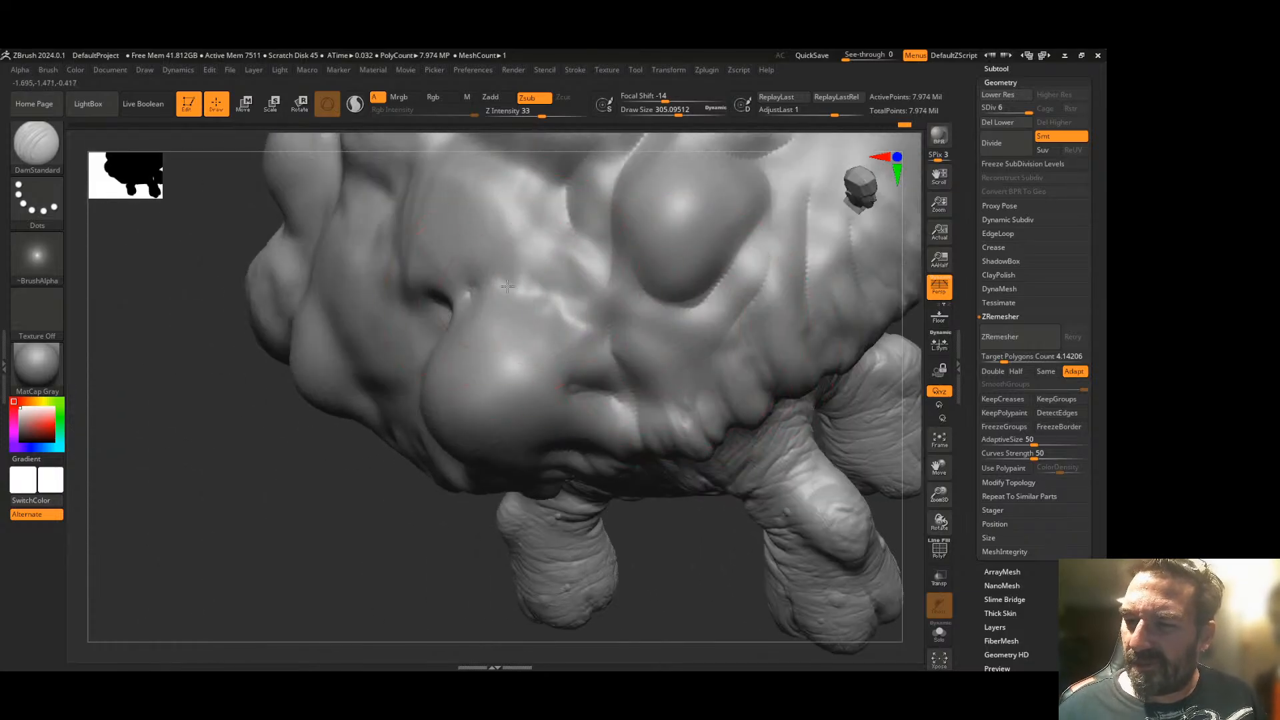
drag(506, 289, 517, 262)
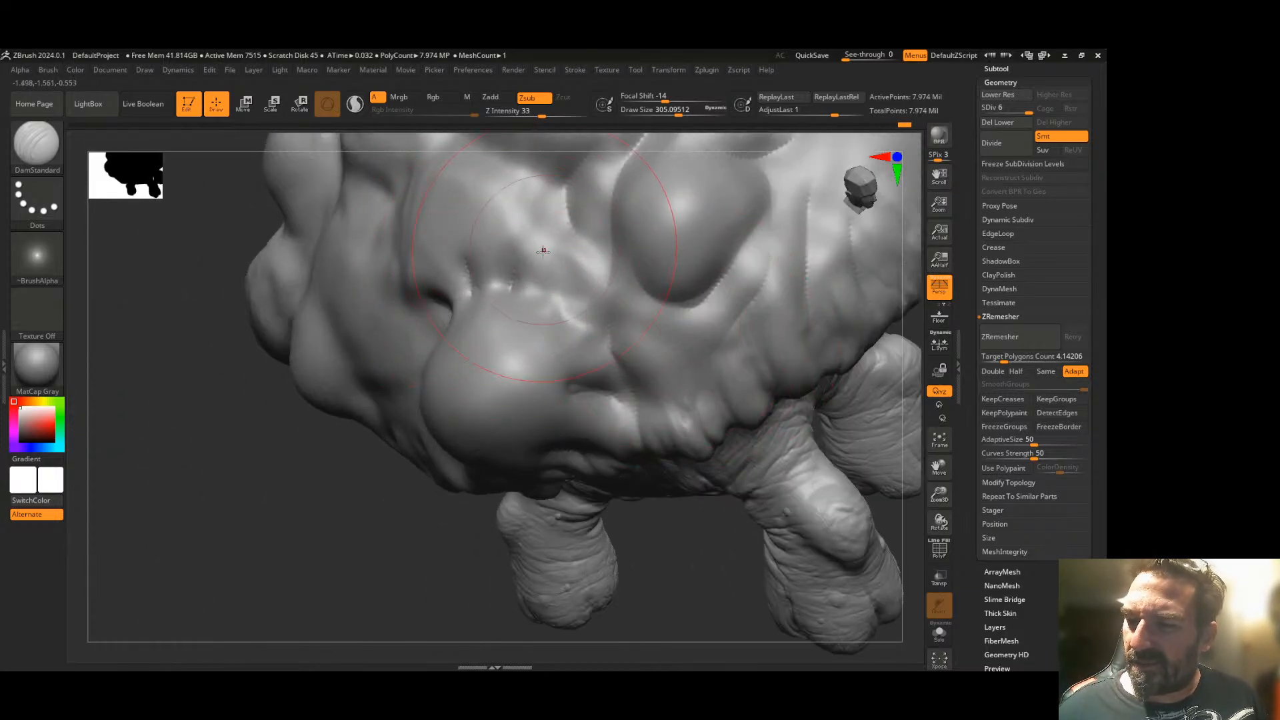
- Carve sweeping creases into the rim bulge beside the large ball-shaped lump to form separate folds
mouse_move(572, 256)
right_down()
mouse_move(415, 441)
mouse_move(773, 358)
mouse_move(820, 363)
mouse_move(546, 353)
right_up()
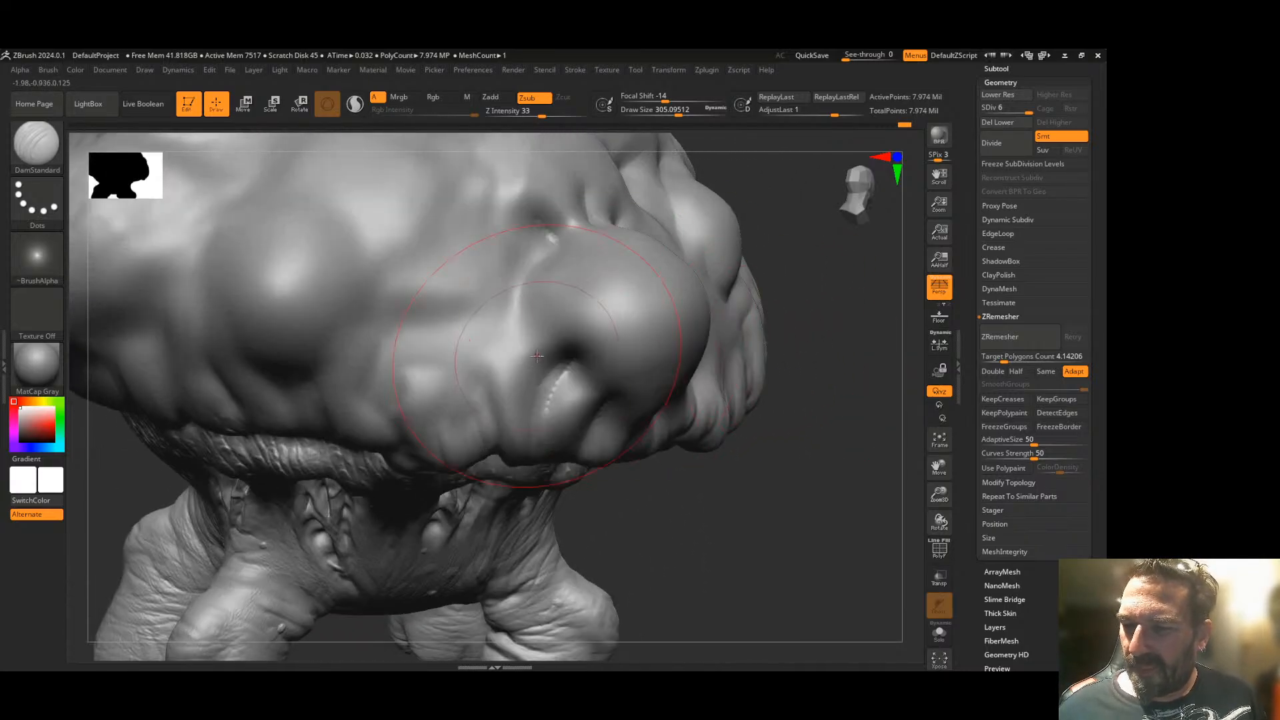
drag(475, 362, 485, 280)
mouse_move(375, 396)
mouse_down()
mouse_move(406, 319)
mouse_move(487, 274)
mouse_up()
drag(437, 313, 494, 251)
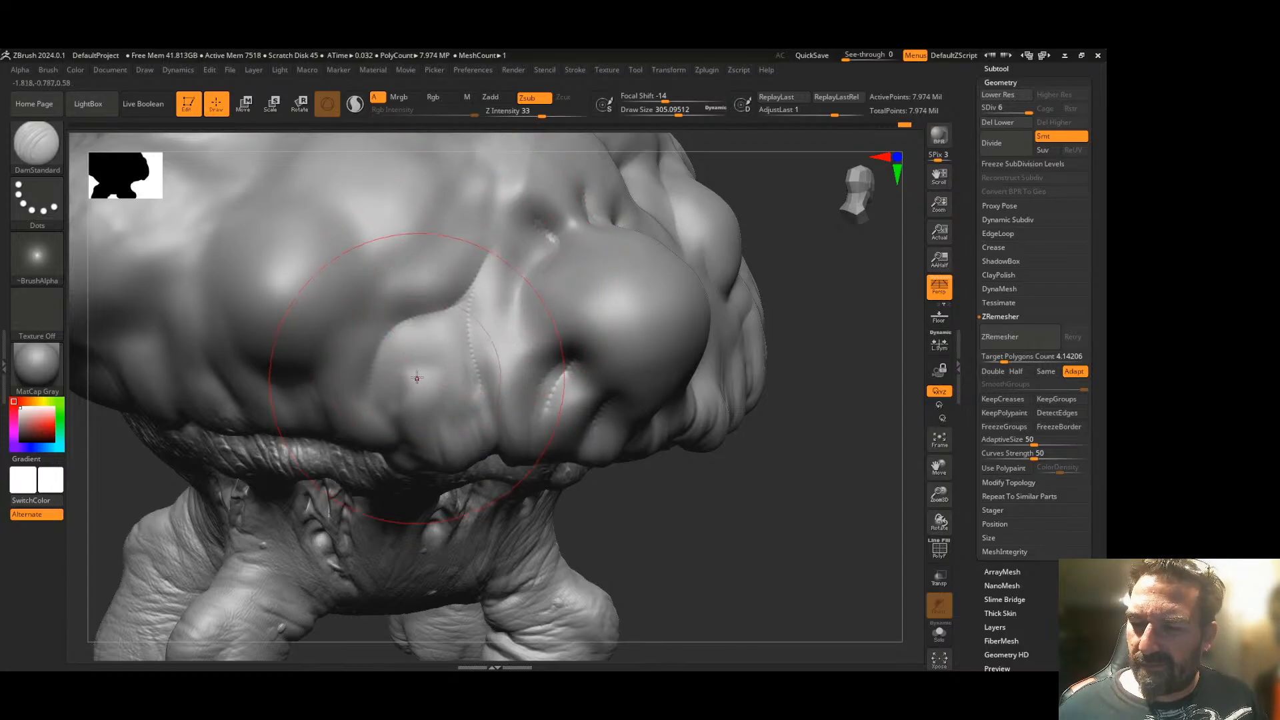
mouse_move(424, 348)
mouse_down()
mouse_move(399, 429)
mouse_move(402, 374)
mouse_move(440, 330)
mouse_up()
mouse_move(723, 457)
right_down()
mouse_move(722, 425)
mouse_move(693, 467)
right_up()
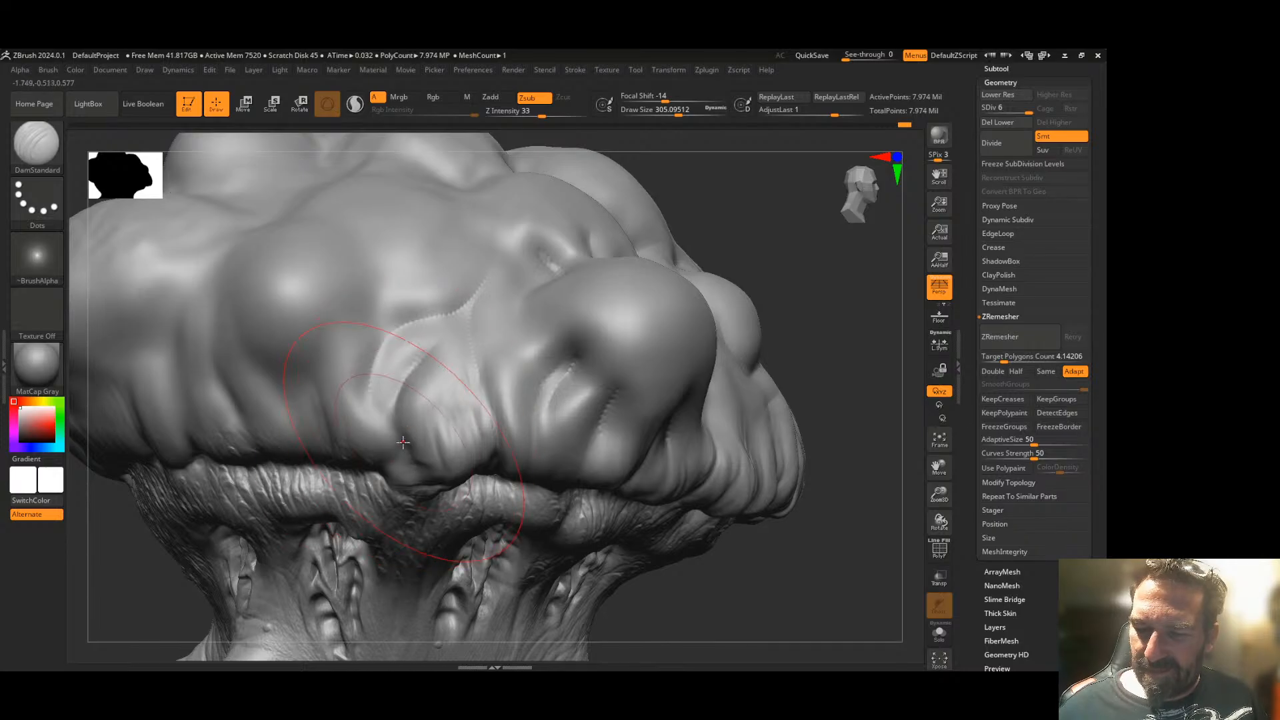
- Carve creases between the rim folds and the rounded lumps beside the large ball-shaped lump
mouse_move(375, 325)
mouse_down()
mouse_move(352, 321)
mouse_move(377, 291)
mouse_move(353, 244)
mouse_up()
mouse_move(837, 378)
mouse_down()
mouse_move(862, 351)
mouse_move(833, 454)
mouse_up()
mouse_move(258, 493)
mouse_down()
mouse_move(300, 455)
mouse_move(314, 341)
mouse_up()
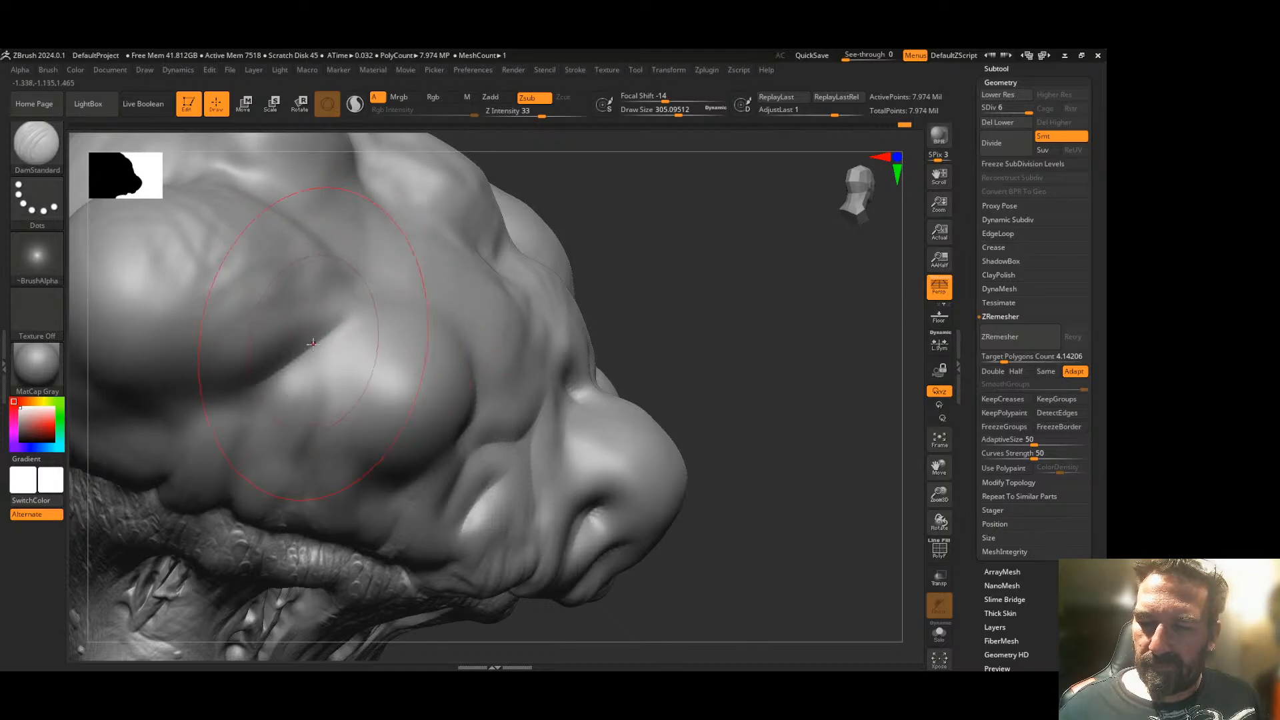
drag(332, 419, 329, 384)
mouse_move(308, 452)
mouse_down()
mouse_move(274, 520)
mouse_move(322, 436)
mouse_up()
- Carve creases around the underside of the small round lump and down to the cap's rim
drag(720, 373, 664, 344)
mouse_move(361, 467)
mouse_down()
mouse_move(400, 493)
mouse_move(369, 478)
mouse_move(366, 437)
mouse_move(388, 430)
mouse_up()
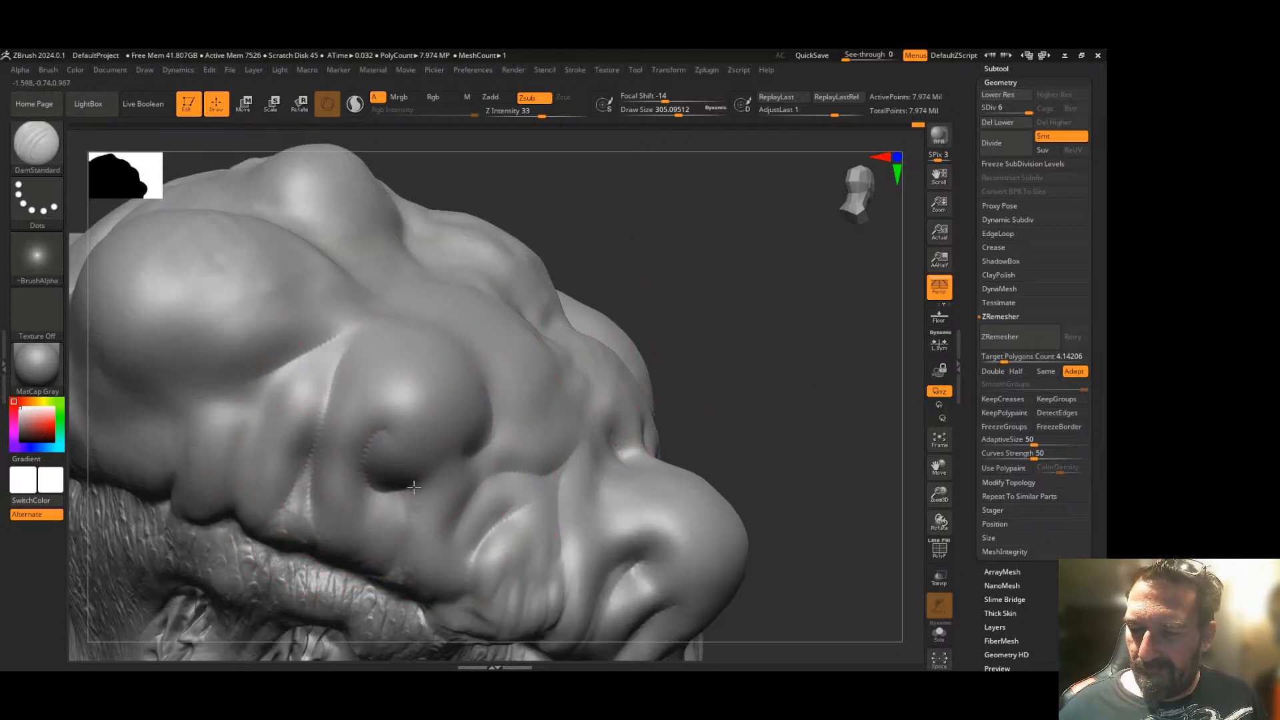
mouse_move(441, 552)
mouse_down()
mouse_move(463, 504)
mouse_move(515, 475)
mouse_up()
drag(387, 576, 416, 483)
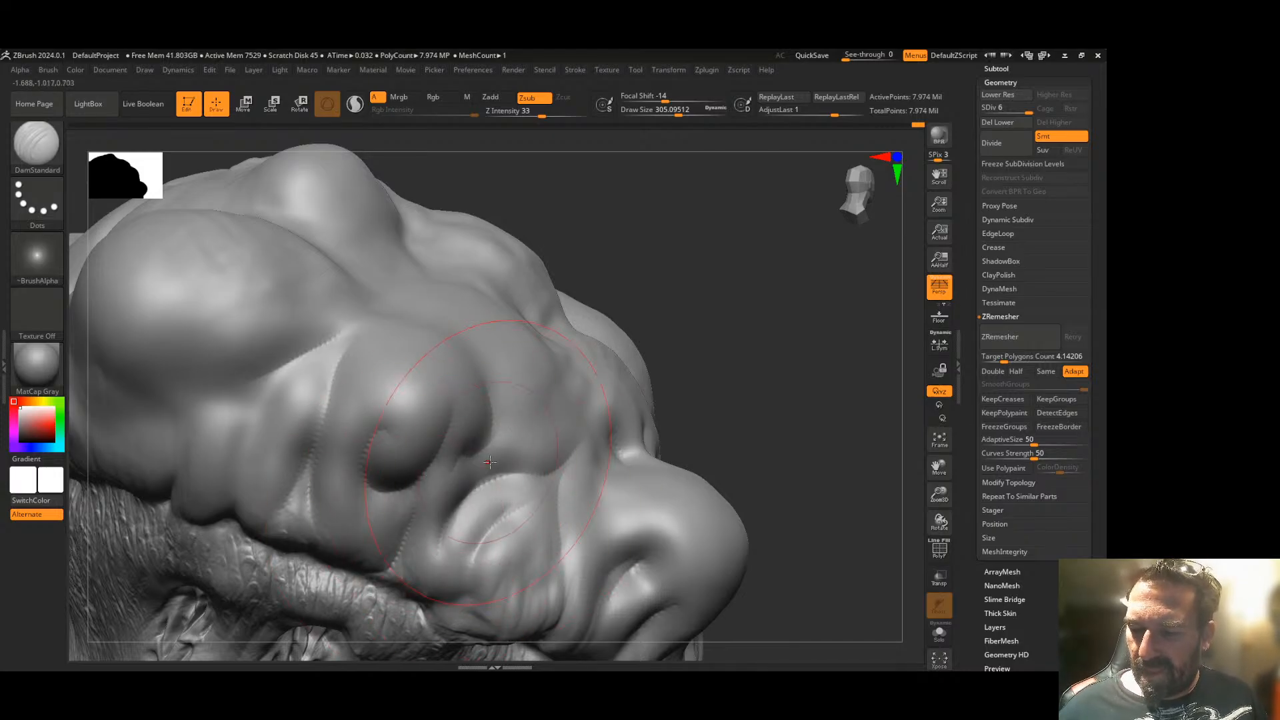
- Carve creases over the top of the small round lump and around the soft bulges above it
mouse_move(748, 400)
mouse_down()
mouse_move(732, 414)
mouse_move(334, 390)
mouse_move(336, 360)
mouse_move(418, 273)
mouse_up()
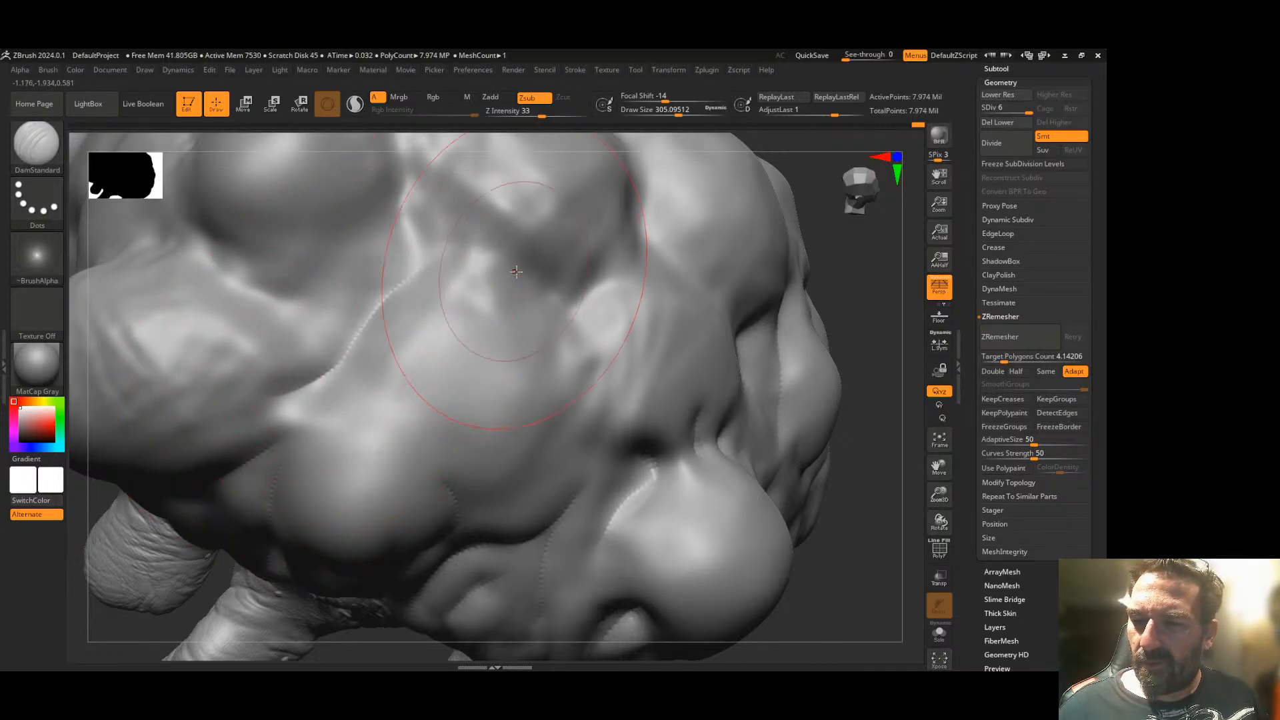
drag(355, 406, 531, 495)
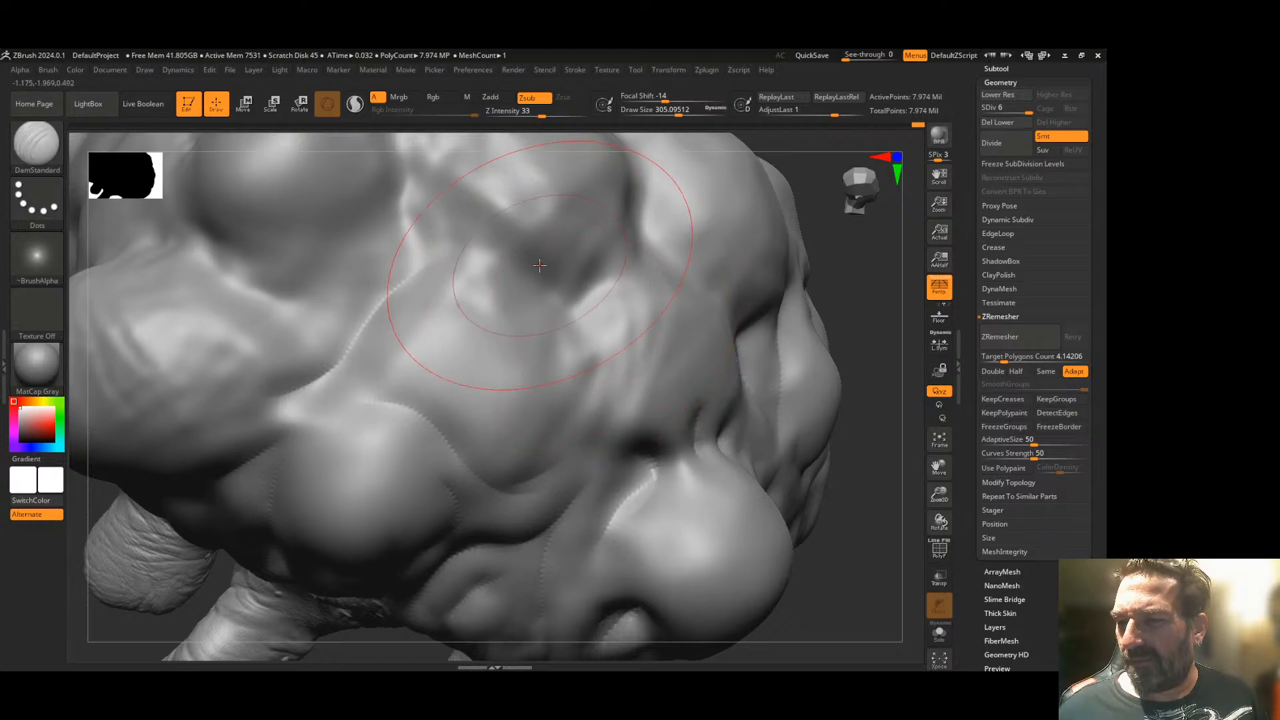
drag(569, 294, 615, 265)
drag(873, 354, 867, 293)
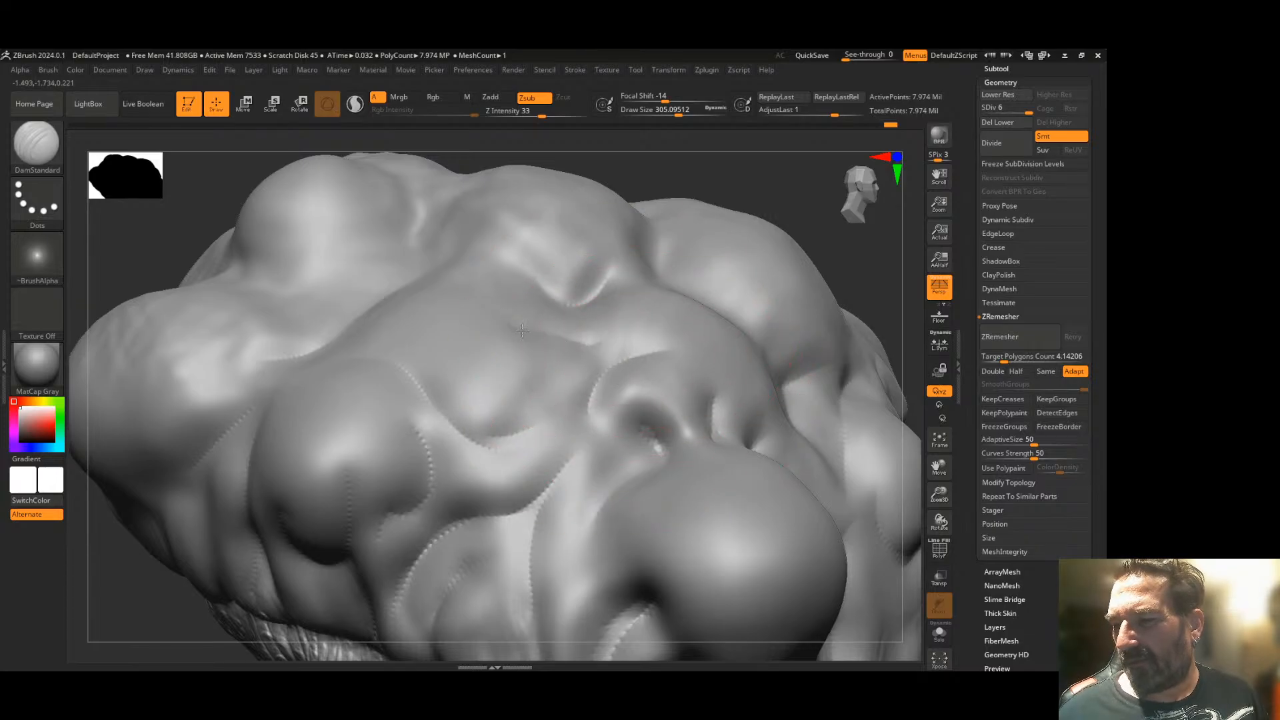
- Smooth and deepen the creases around the ball-shaped lump and the large bulge below it
mouse_move(321, 427)
right_down()
mouse_move(373, 446)
mouse_move(529, 454)
right_up()
click(939, 442)
mouse_move(807, 438)
right_down()
mouse_move(760, 458)
mouse_move(757, 437)
mouse_move(714, 477)
right_up()
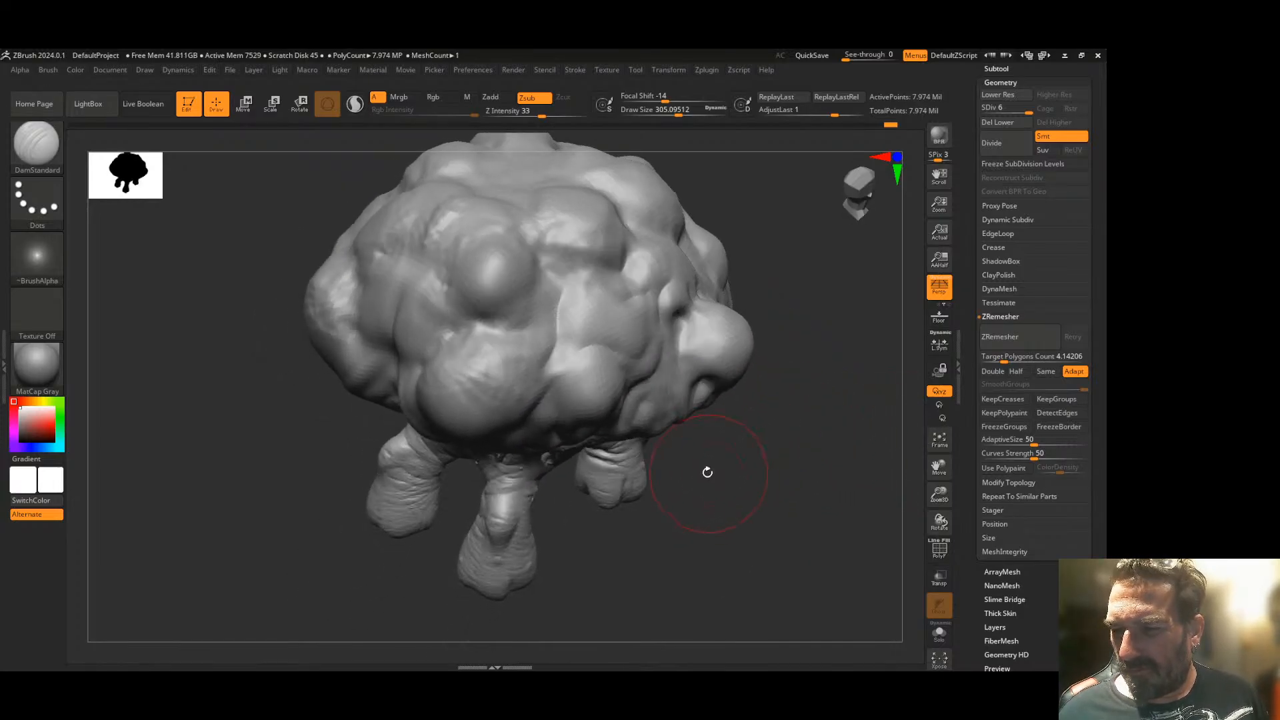
shift+drag(484, 376, 470, 395)
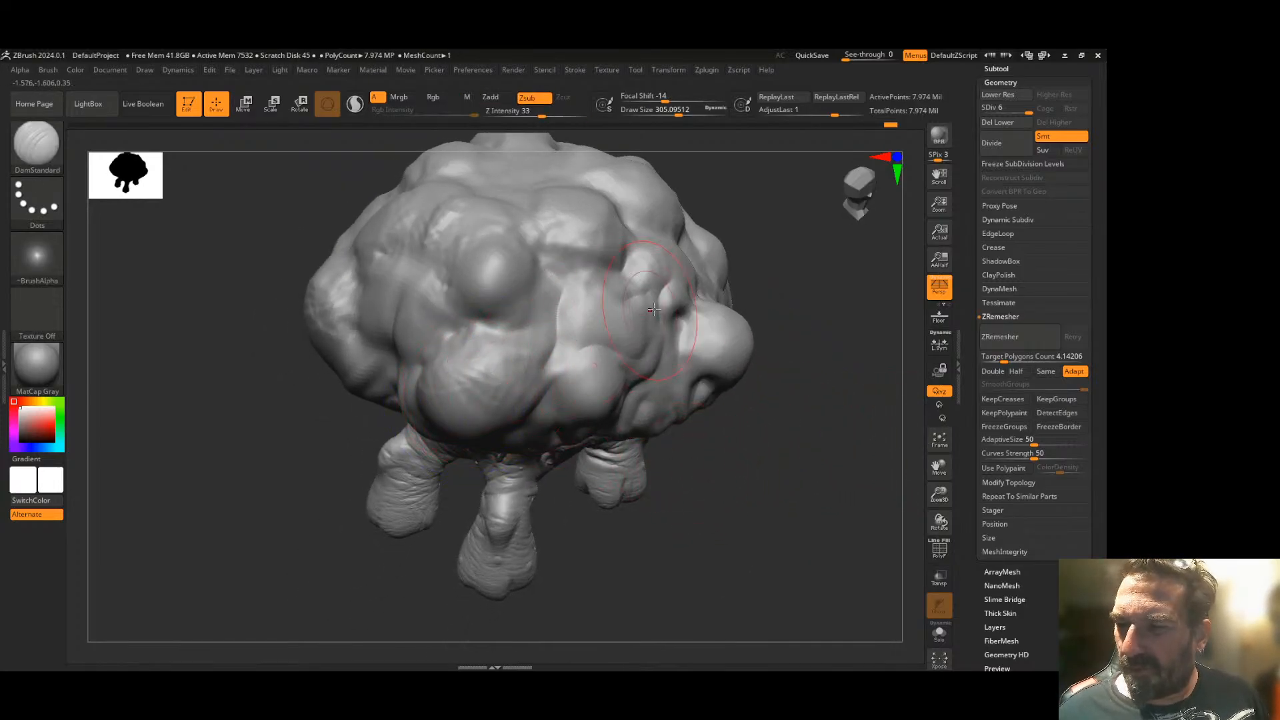
right_drag(633, 315, 782, 326)
drag(491, 300, 470, 308)
right_drag(756, 298, 680, 298)
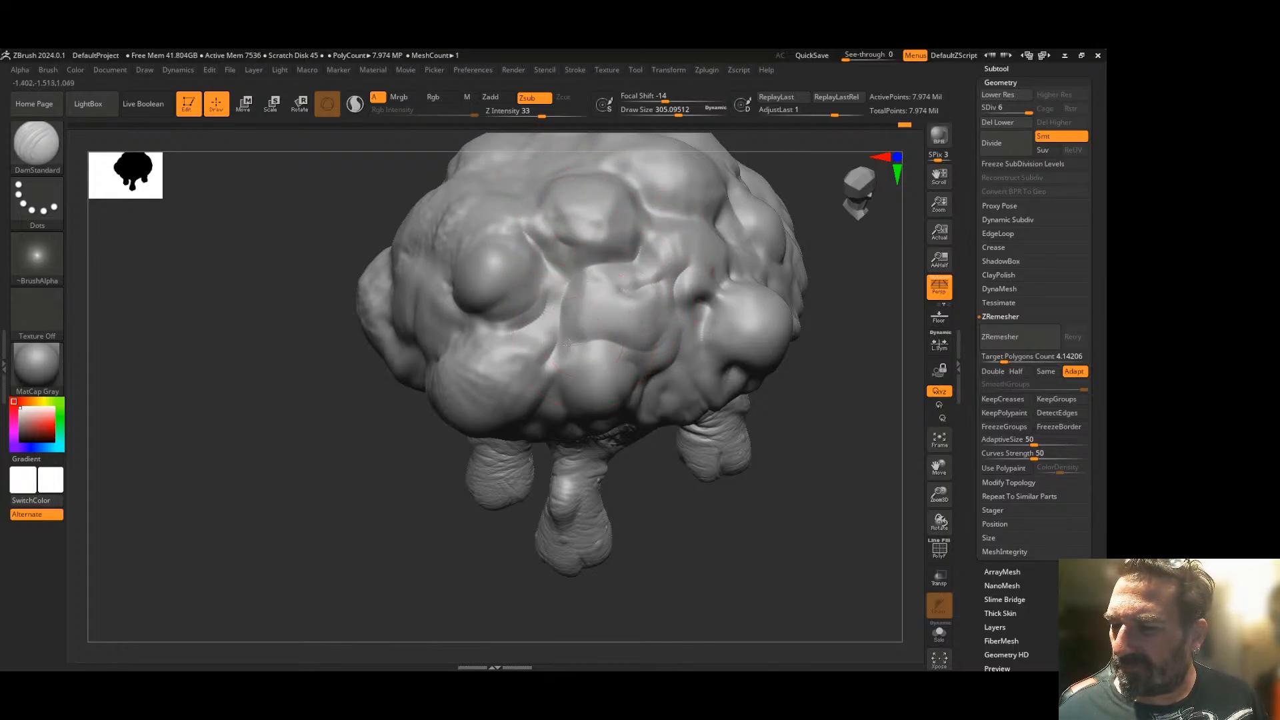
- Carve creases beside the large rim bulge and into the folds running down to the rim
mouse_move(470, 452)
right_down()
mouse_move(366, 458)
mouse_move(473, 412)
right_up()
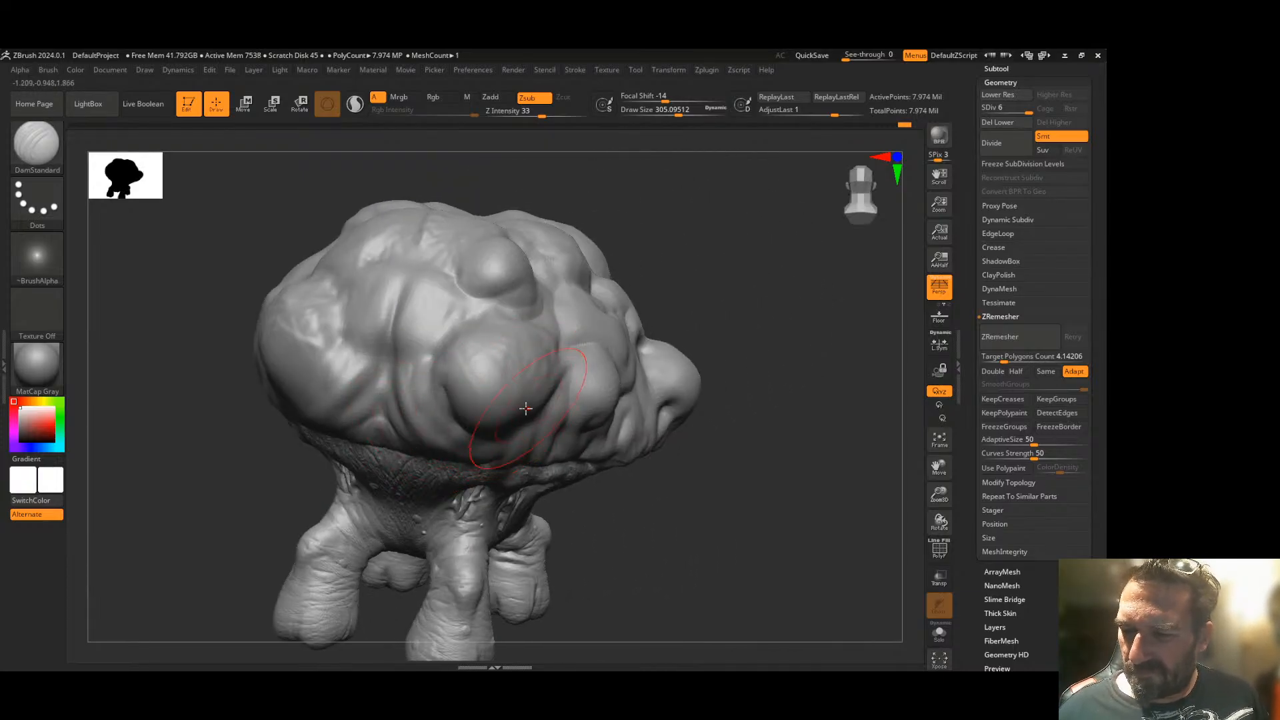
drag(435, 360, 414, 398)
right_drag(634, 400, 585, 438)
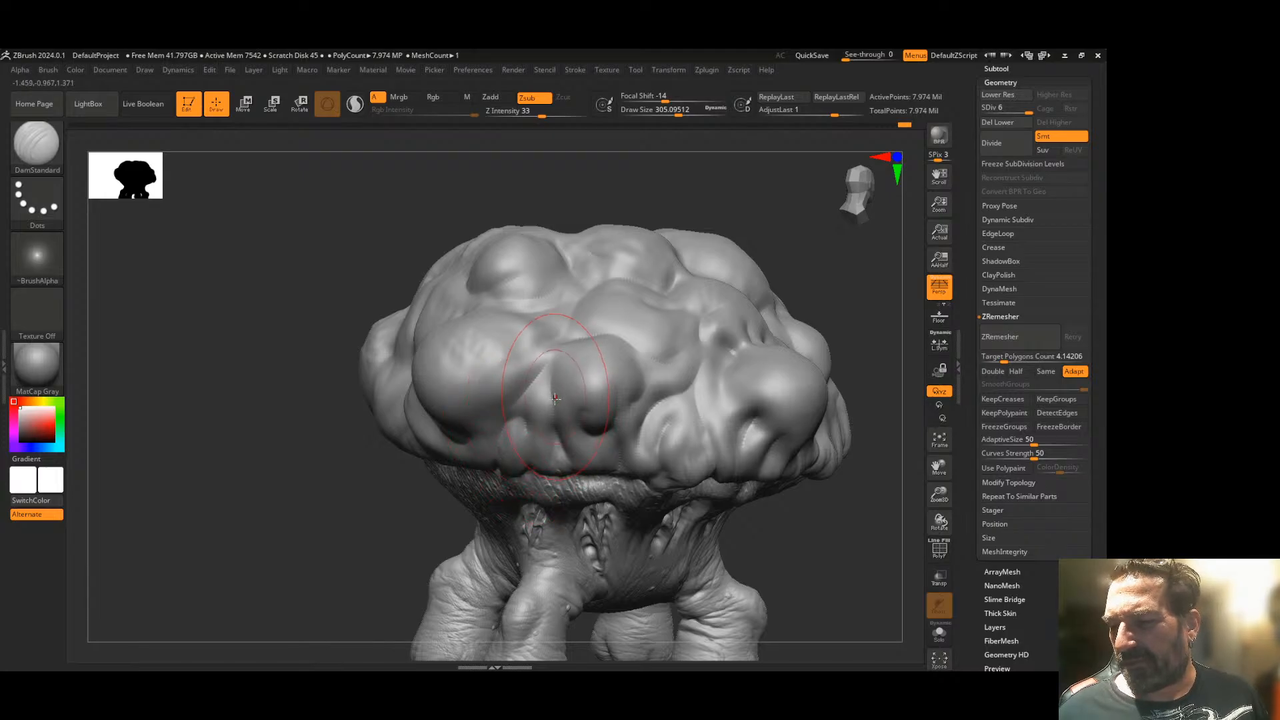
right_drag(423, 491, 352, 501)
alt+drag(422, 517, 446, 493)
mouse_move(533, 434)
mouse_down()
mouse_move(677, 434)
mouse_move(631, 440)
mouse_move(575, 389)
mouse_up()
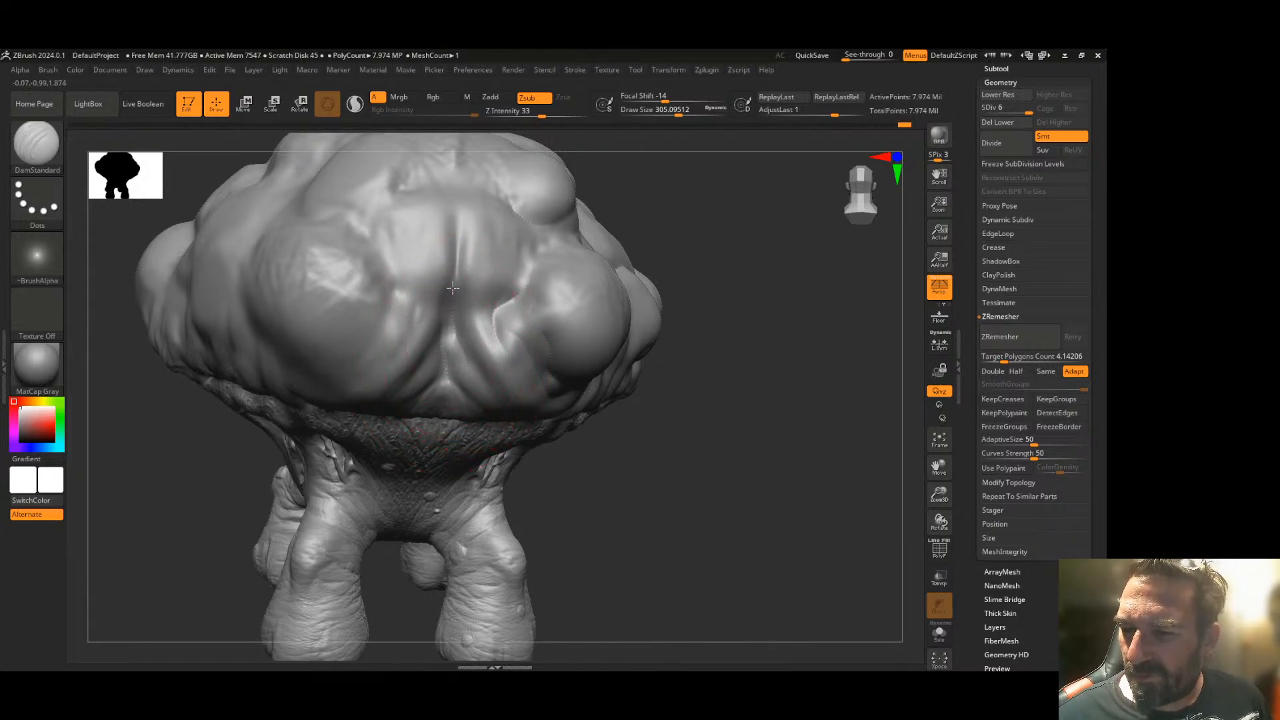
- Carve creases under the paired ball-shaped lumps high on the cap, above the central cleft
mouse_move(708, 285)
mouse_down()
mouse_move(717, 320)
mouse_move(754, 317)
mouse_move(740, 364)
mouse_up()
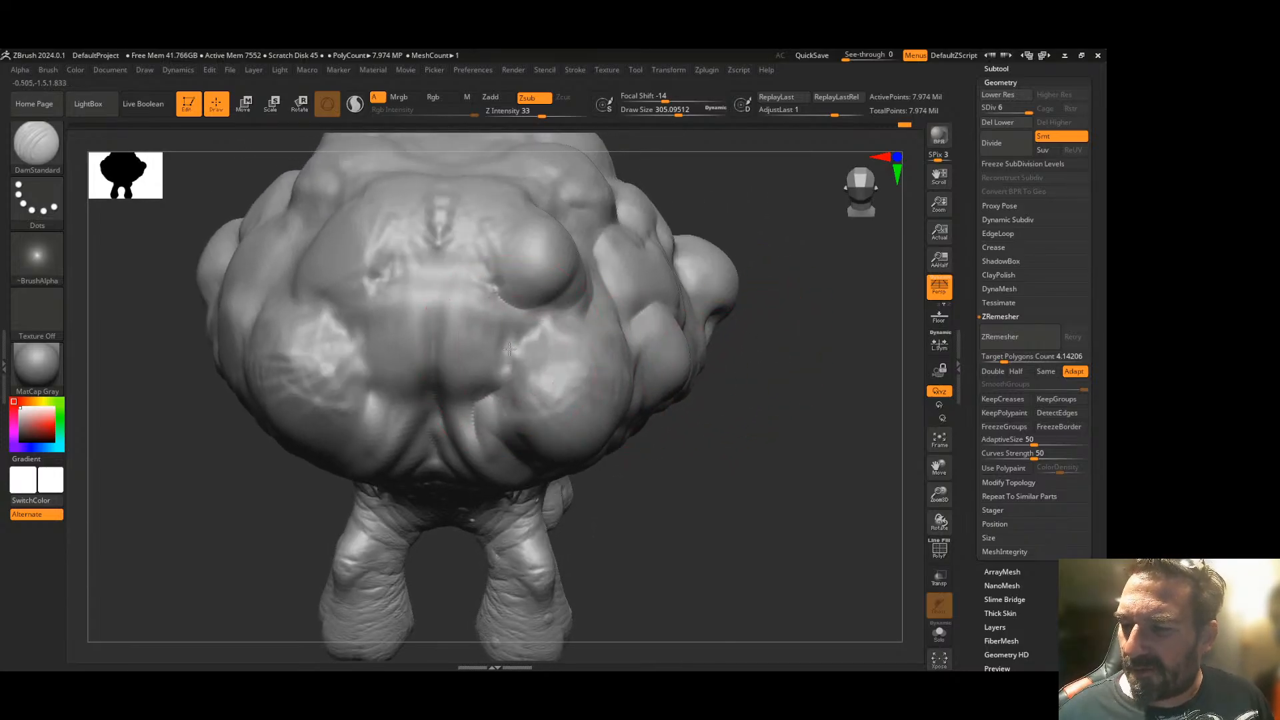
drag(494, 286, 464, 260)
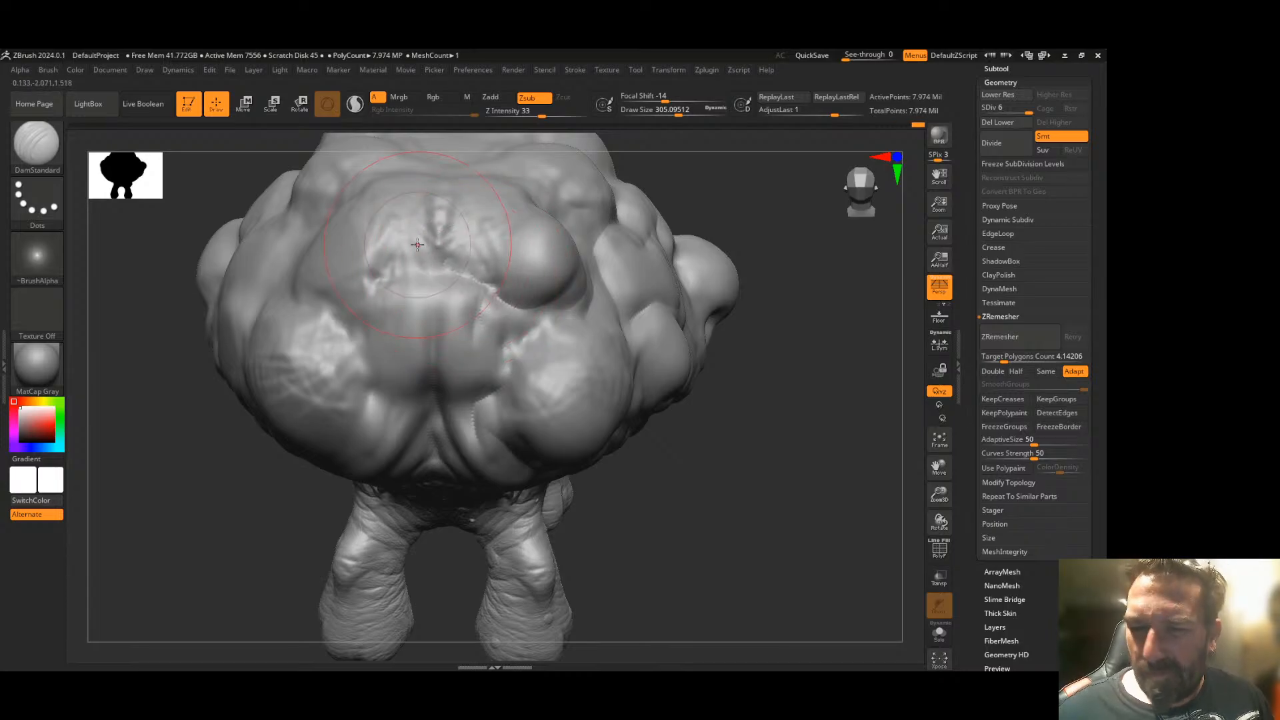
drag(235, 484, 373, 475)
drag(432, 374, 660, 365)
mouse_move(418, 404)
mouse_down()
mouse_move(374, 436)
mouse_move(404, 346)
mouse_move(362, 325)
mouse_move(365, 224)
mouse_up()
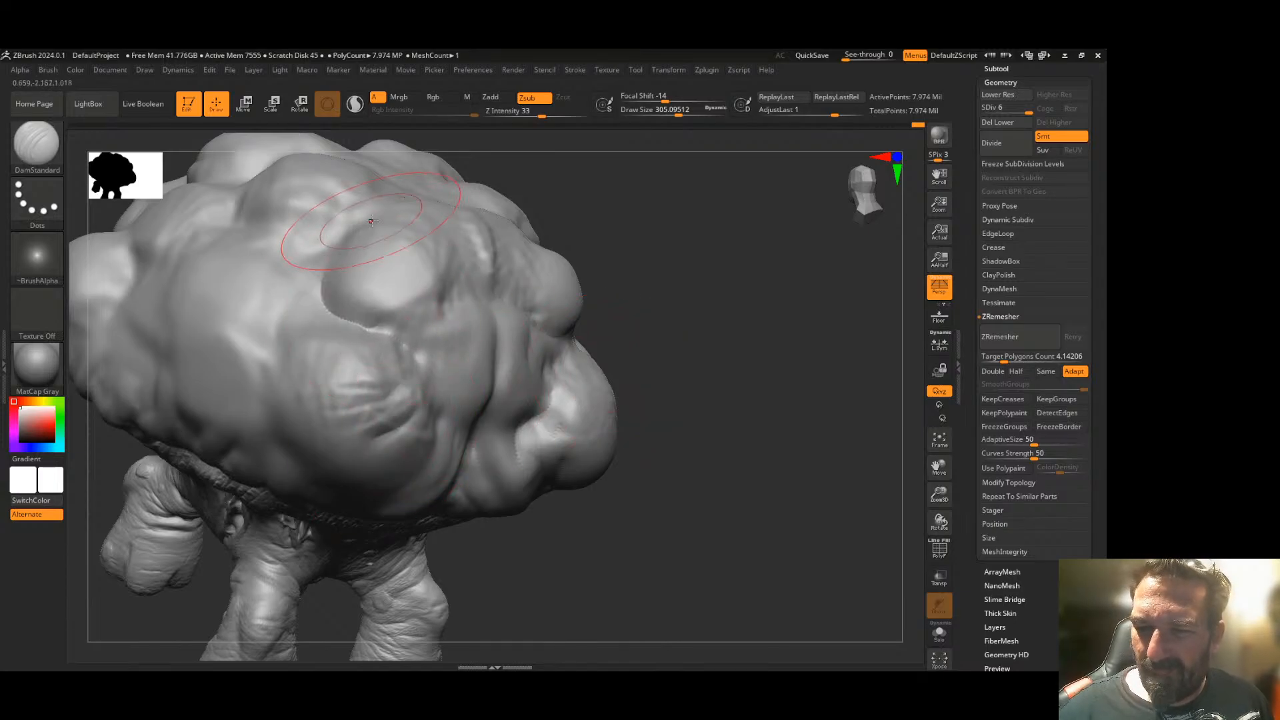
- Carve creases down the inner sides of the paired lumps, framing the wrinkled area between them
drag(685, 308, 506, 314)
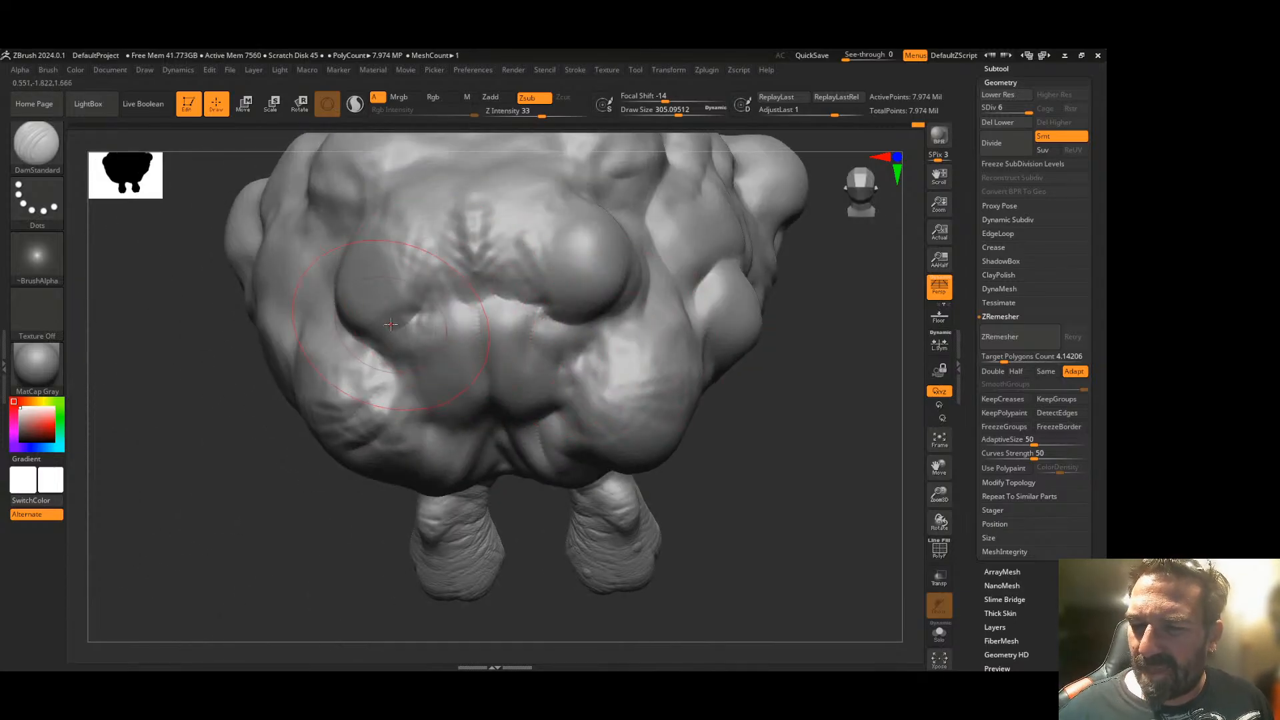
mouse_move(407, 320)
mouse_down()
mouse_move(433, 274)
mouse_move(420, 208)
mouse_up()
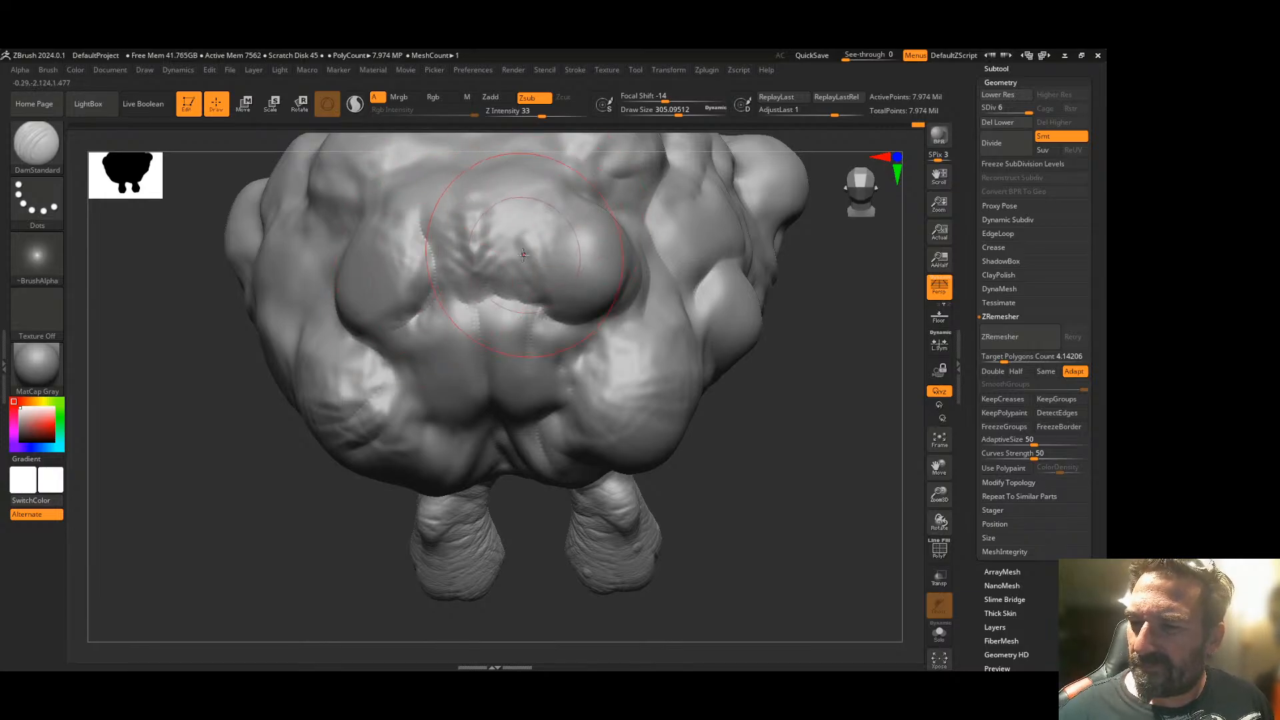
mouse_move(508, 220)
mouse_down()
mouse_move(488, 292)
mouse_move(508, 226)
mouse_up()
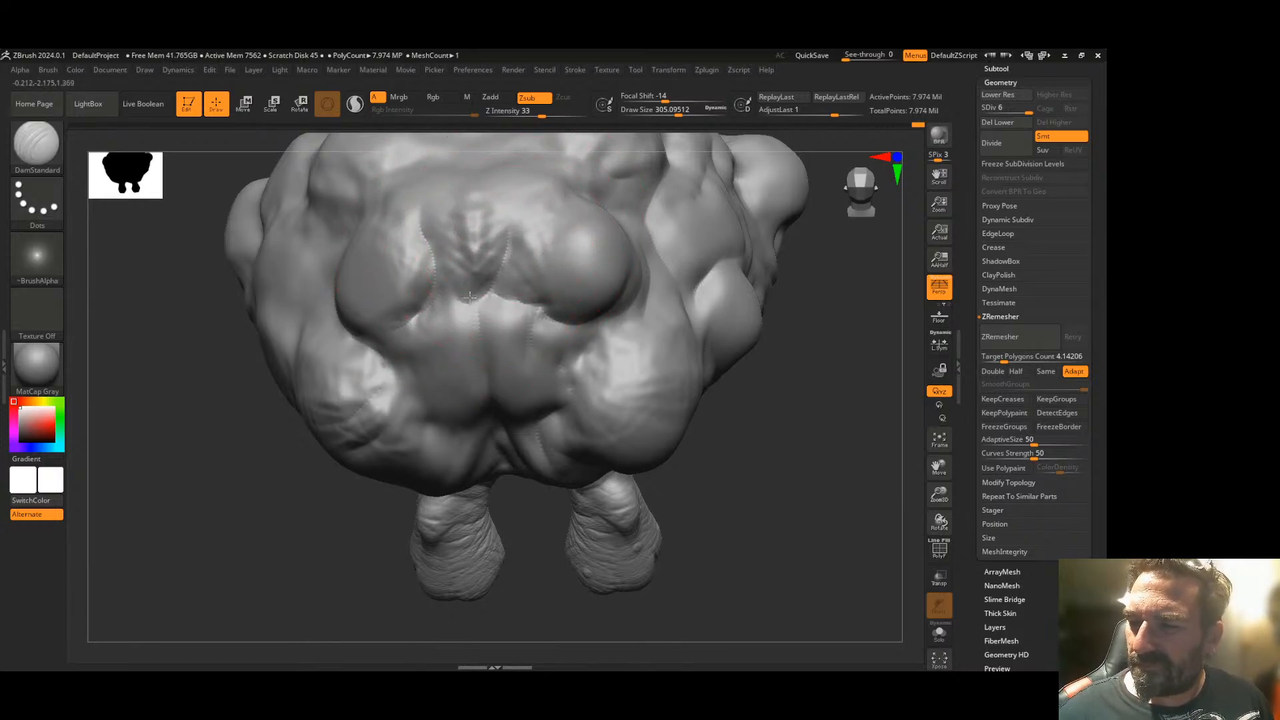
key(shift)
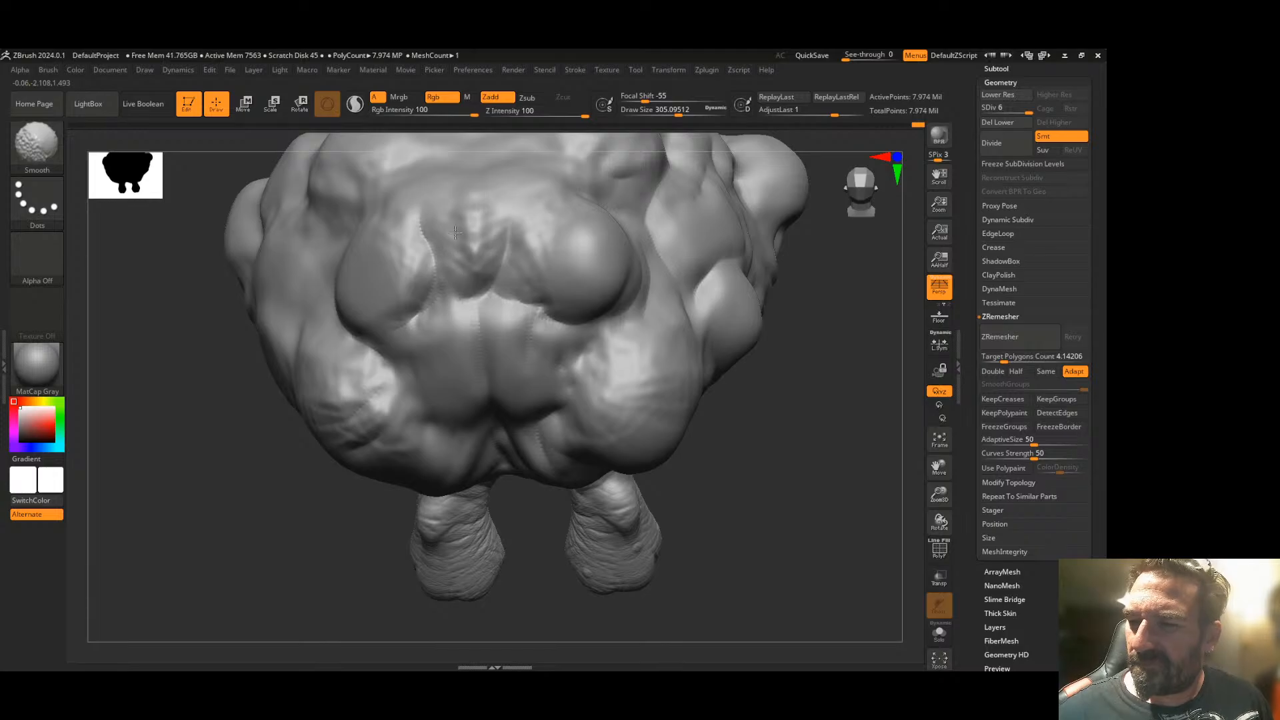
- Carve creases into the cap's upper surface above the paired ball-shaped lumps
mouse_move(783, 320)
mouse_down()
mouse_move(780, 334)
mouse_move(733, 347)
mouse_move(765, 387)
mouse_up()
mouse_move(520, 270)
mouse_down()
mouse_move(565, 229)
mouse_move(502, 212)
mouse_up()
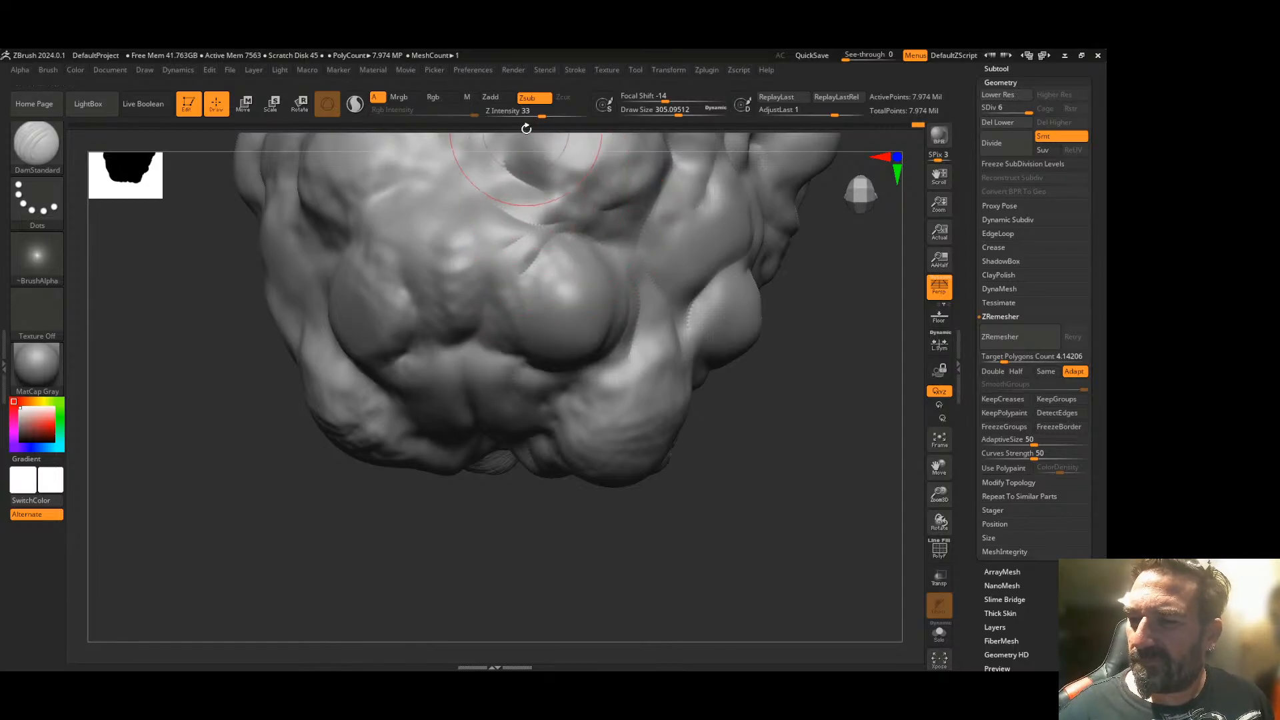
mouse_move(287, 450)
mouse_down()
mouse_move(286, 474)
mouse_move(218, 472)
mouse_up()
mouse_move(381, 235)
mouse_down()
mouse_move(453, 212)
mouse_move(342, 194)
mouse_up()
drag(421, 270, 293, 217)
drag(654, 300, 683, 349)
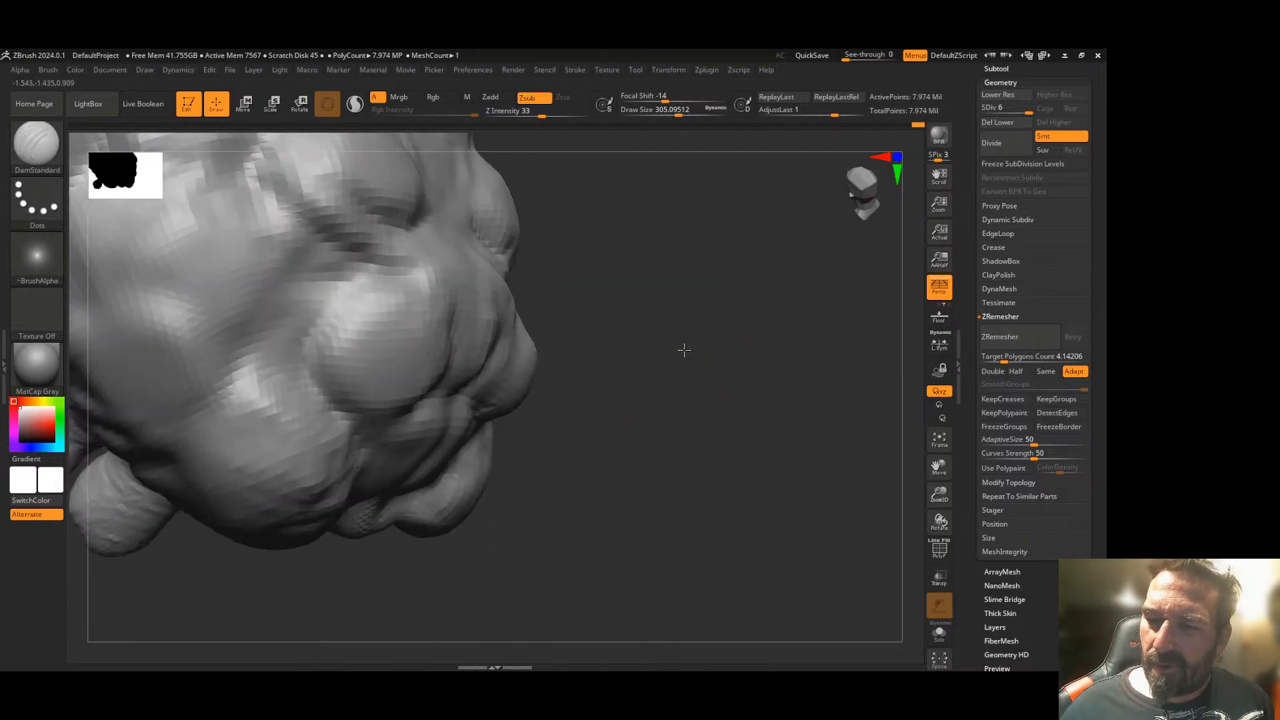
- Carve sweeping creases around one of the paired lumps and the smaller bulge beside and below it
drag(322, 283, 304, 305)
mouse_move(354, 247)
mouse_down()
mouse_move(248, 337)
mouse_move(244, 357)
mouse_up()
drag(260, 314, 288, 413)
mouse_move(593, 360)
mouse_down()
mouse_move(626, 334)
mouse_move(610, 326)
mouse_move(733, 340)
mouse_up()
mouse_move(343, 435)
mouse_down()
mouse_move(353, 447)
mouse_move(448, 400)
mouse_up()
drag(422, 451, 435, 395)
drag(396, 467, 323, 422)
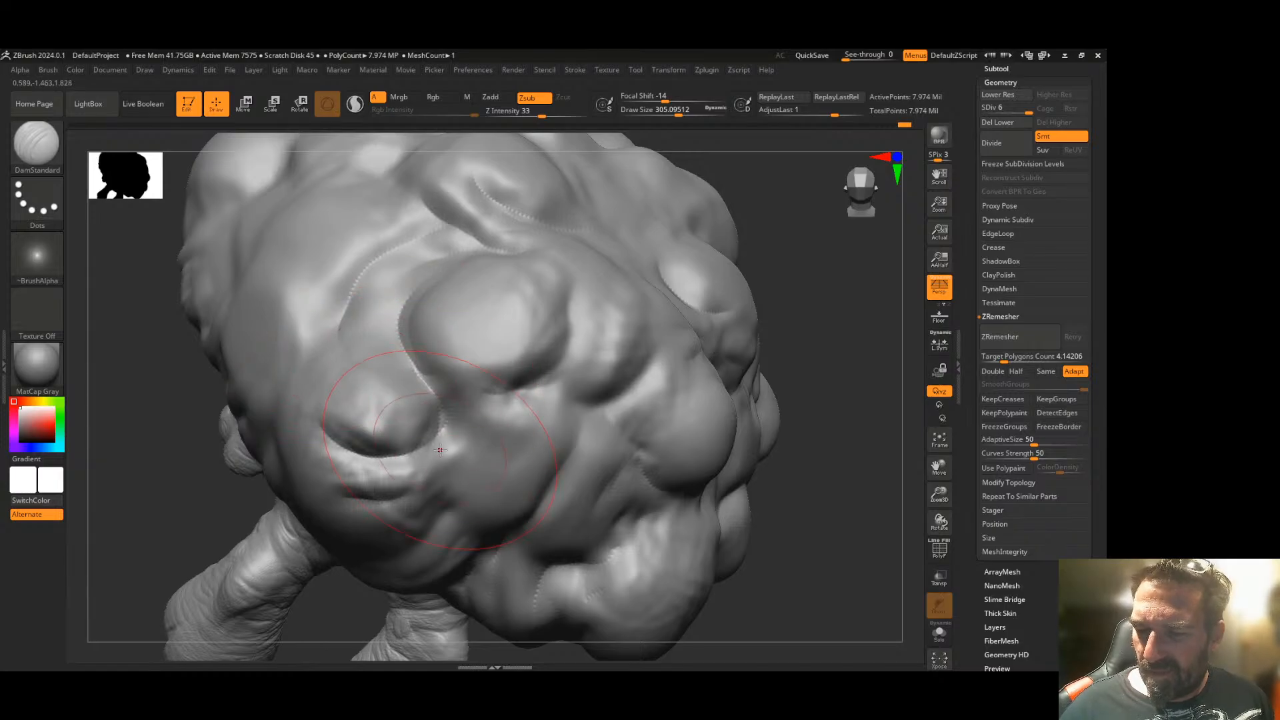
- Carve creases around the folded small bulge and across the neighbouring lumps toward the cap's side
mouse_move(793, 480)
mouse_down()
mouse_move(789, 438)
mouse_move(841, 365)
mouse_up()
drag(516, 405, 437, 483)
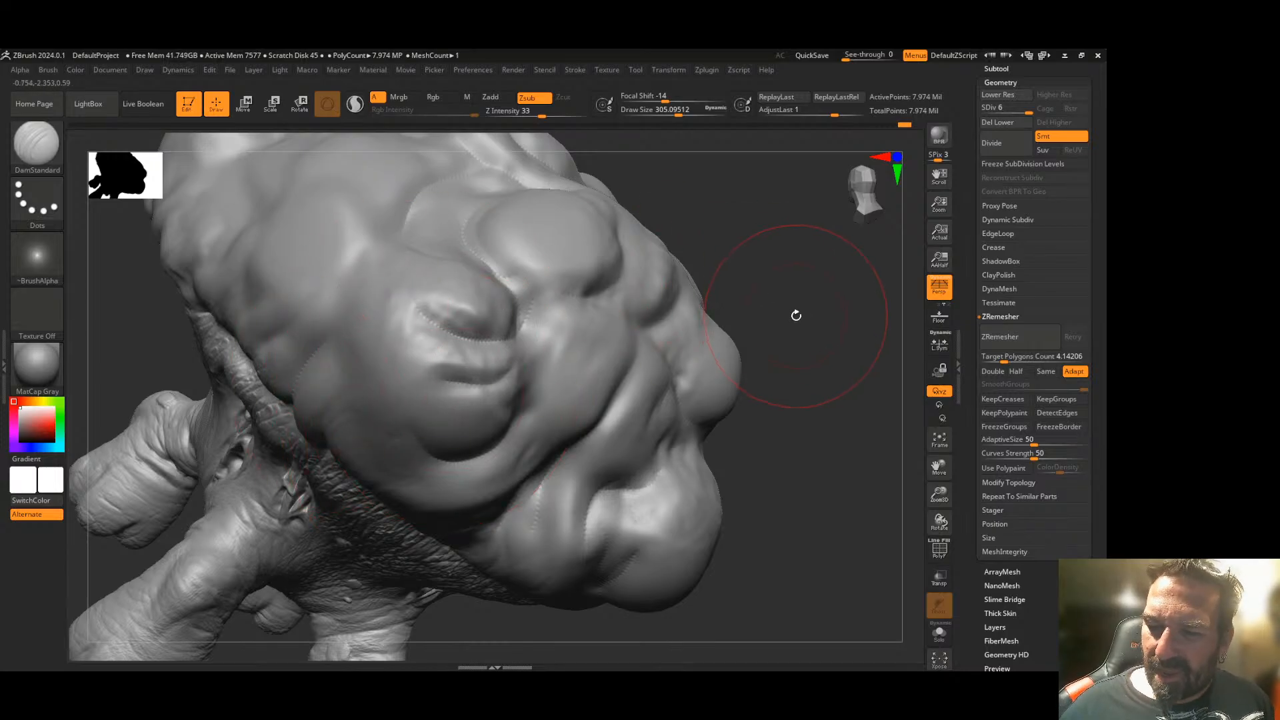
drag(796, 315, 735, 316)
mouse_move(303, 334)
mouse_down()
mouse_move(360, 267)
mouse_move(358, 235)
mouse_up()
mouse_move(263, 301)
mouse_down()
mouse_move(325, 227)
mouse_move(214, 333)
mouse_move(257, 253)
mouse_up()
- Carve creases beneath the side lumps and around the large ball-shaped lump toward the rim
mouse_move(640, 300)
mouse_down()
mouse_move(663, 306)
mouse_move(753, 549)
mouse_up()
mouse_move(437, 365)
mouse_down()
mouse_move(463, 280)
mouse_move(393, 468)
mouse_up()
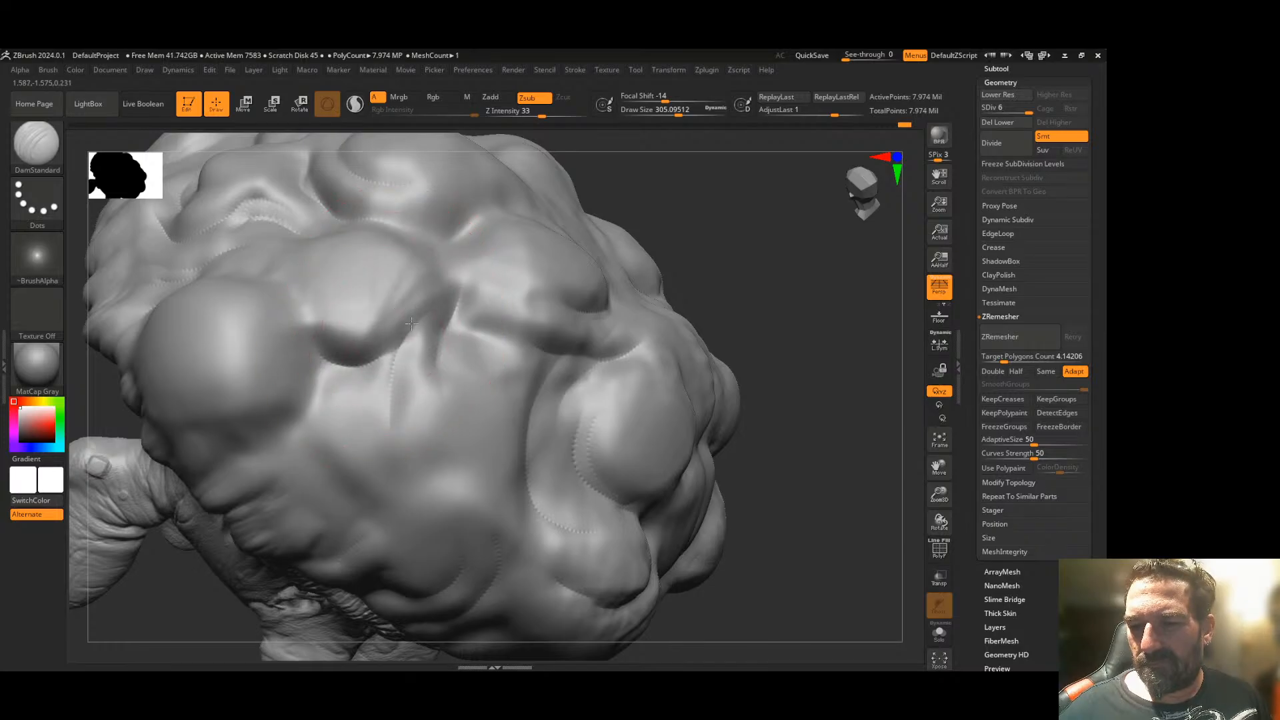
mouse_move(307, 281)
mouse_down()
mouse_move(319, 369)
mouse_move(230, 435)
mouse_up()
mouse_move(293, 410)
mouse_down()
mouse_move(227, 446)
mouse_move(190, 506)
mouse_up()
alt+drag(807, 400, 810, 365)
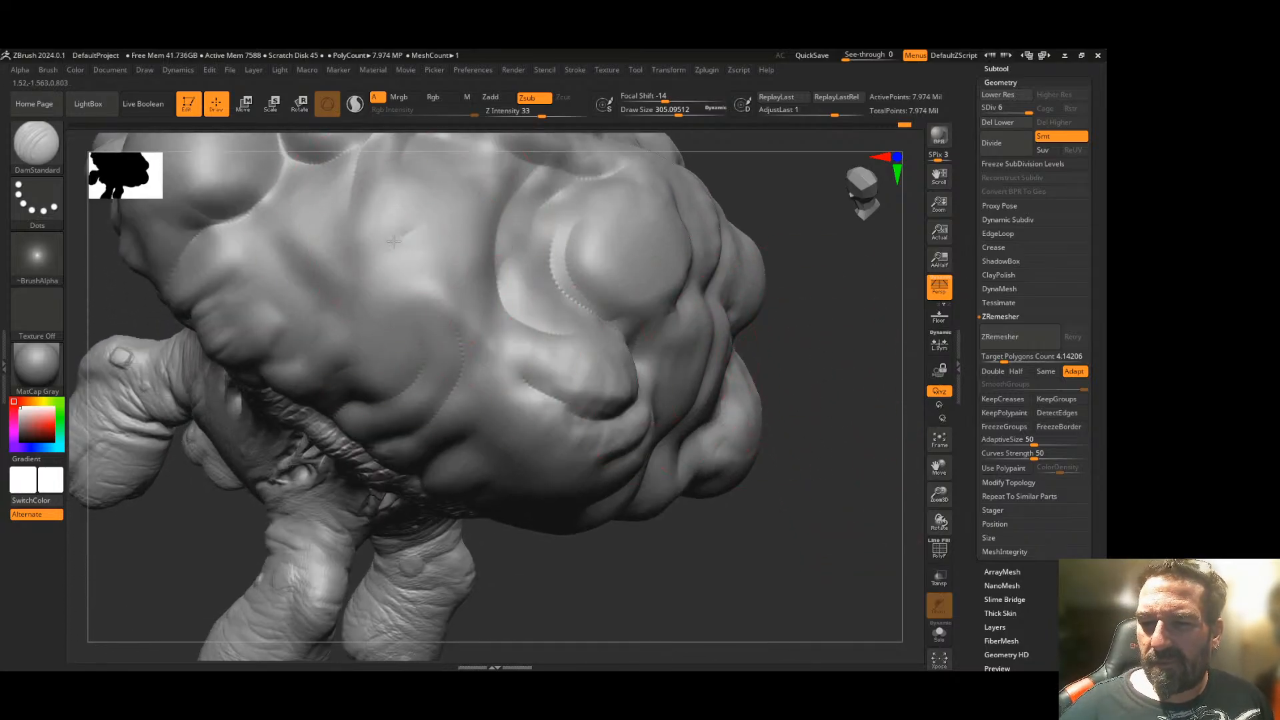
- Carve creases into the smooth area below the side lumps, separating it into rounded folds above the rim
drag(414, 231, 356, 338)
drag(382, 248, 353, 338)
drag(364, 270, 342, 234)
drag(350, 320, 283, 234)
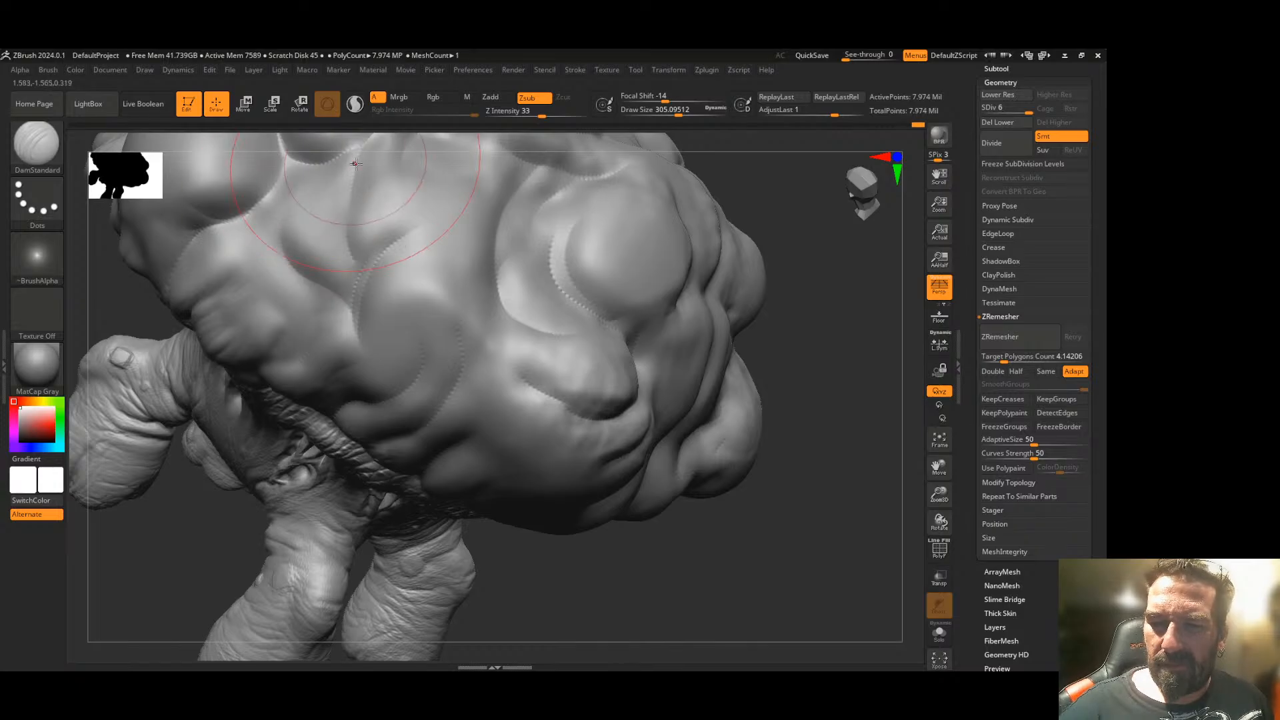
drag(278, 350, 298, 258)
drag(237, 317, 280, 258)
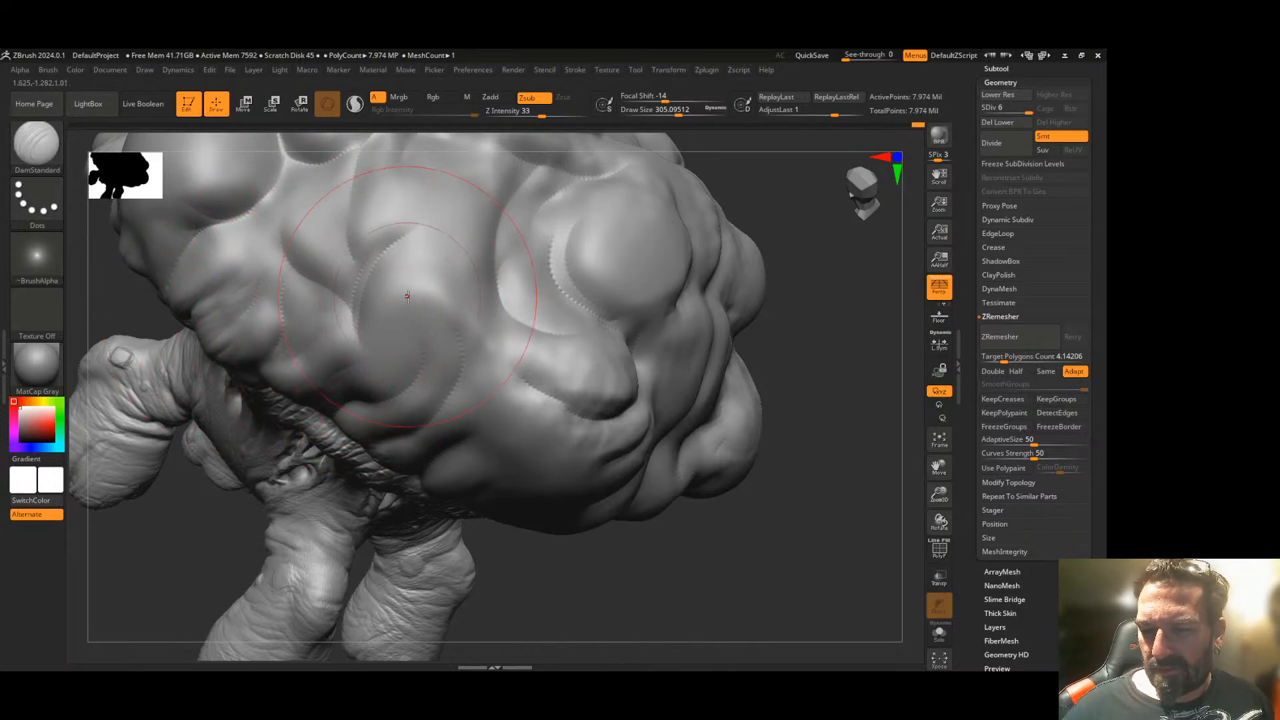
- Carve vertical creases and curved folds between the cap's rim and the small round lumps above it
drag(506, 547, 552, 548)
mouse_move(672, 440)
mouse_down()
mouse_move(756, 434)
mouse_move(828, 517)
mouse_move(806, 438)
mouse_move(732, 380)
mouse_move(726, 390)
mouse_up()
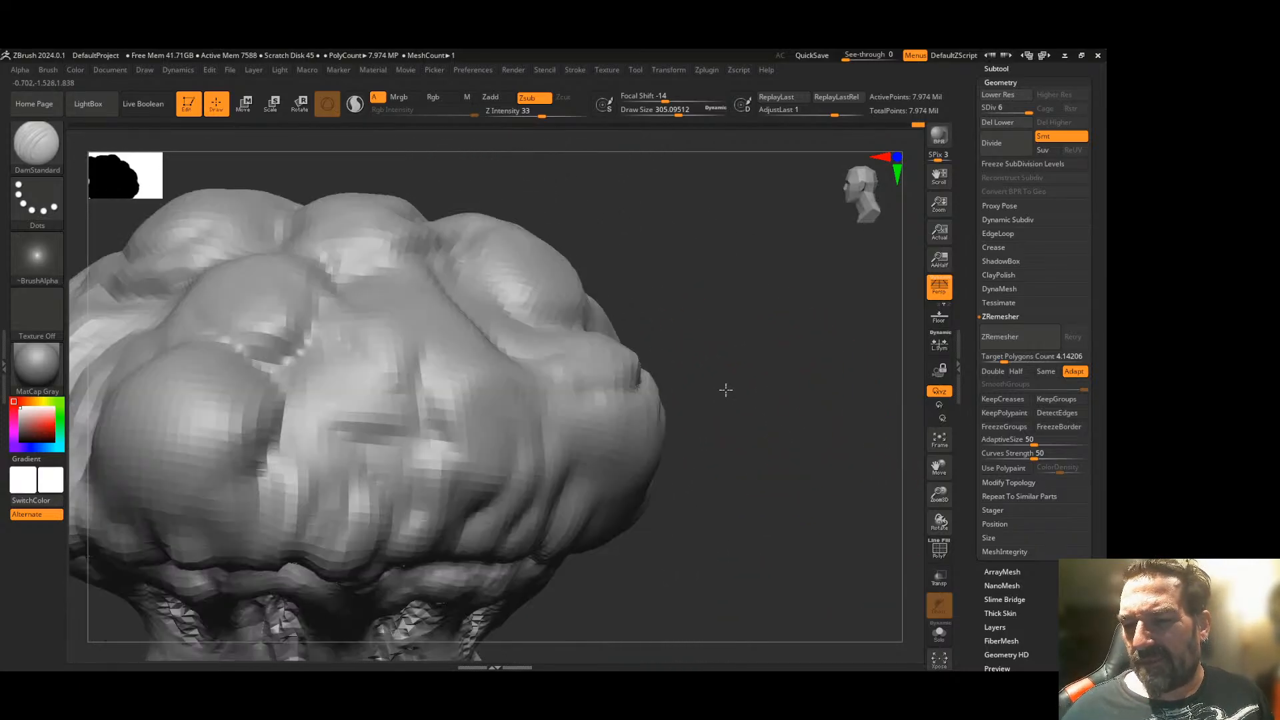
drag(764, 451, 920, 372)
mouse_move(774, 491)
mouse_down()
mouse_move(795, 500)
mouse_move(792, 463)
mouse_move(703, 422)
mouse_up()
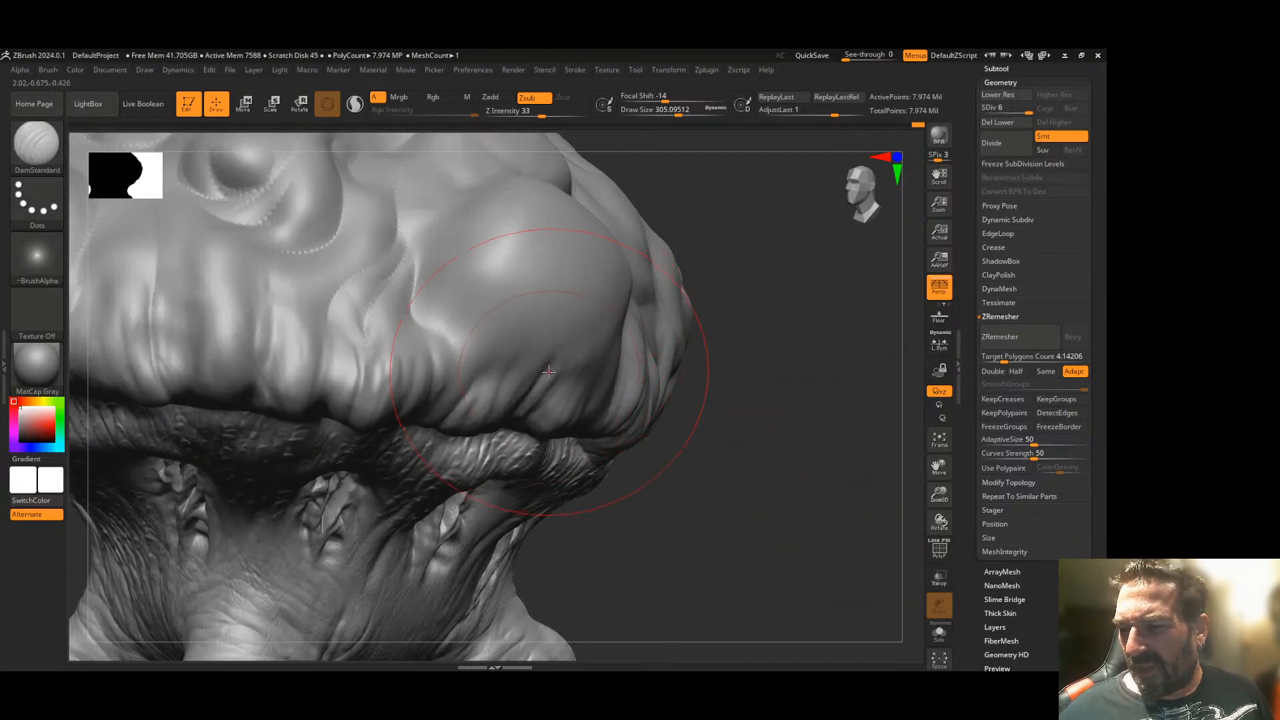
drag(681, 471, 813, 503)
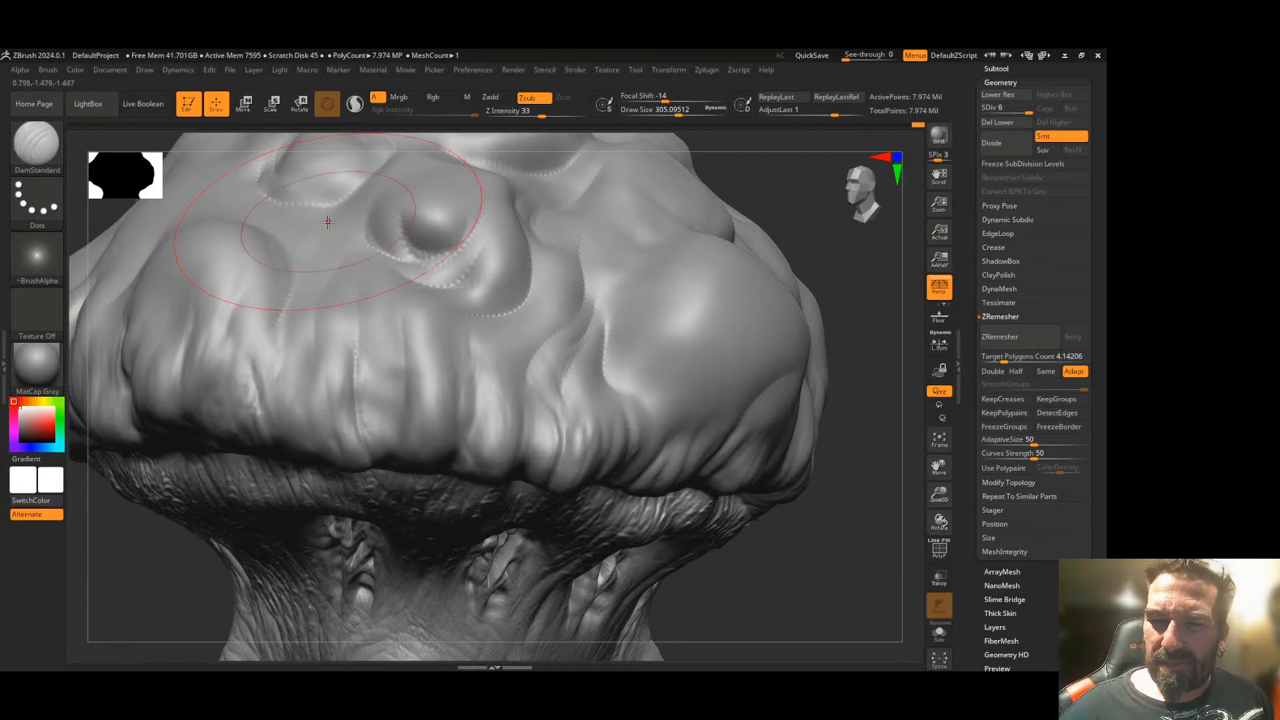
- Carve long creases up from the rim into the cap beside the wrinkled central fold
mouse_move(128, 534)
alt+mouse_down()
mouse_move(296, 577)
mouse_move(284, 577)
mouse_move(327, 563)
alt+mouse_up()
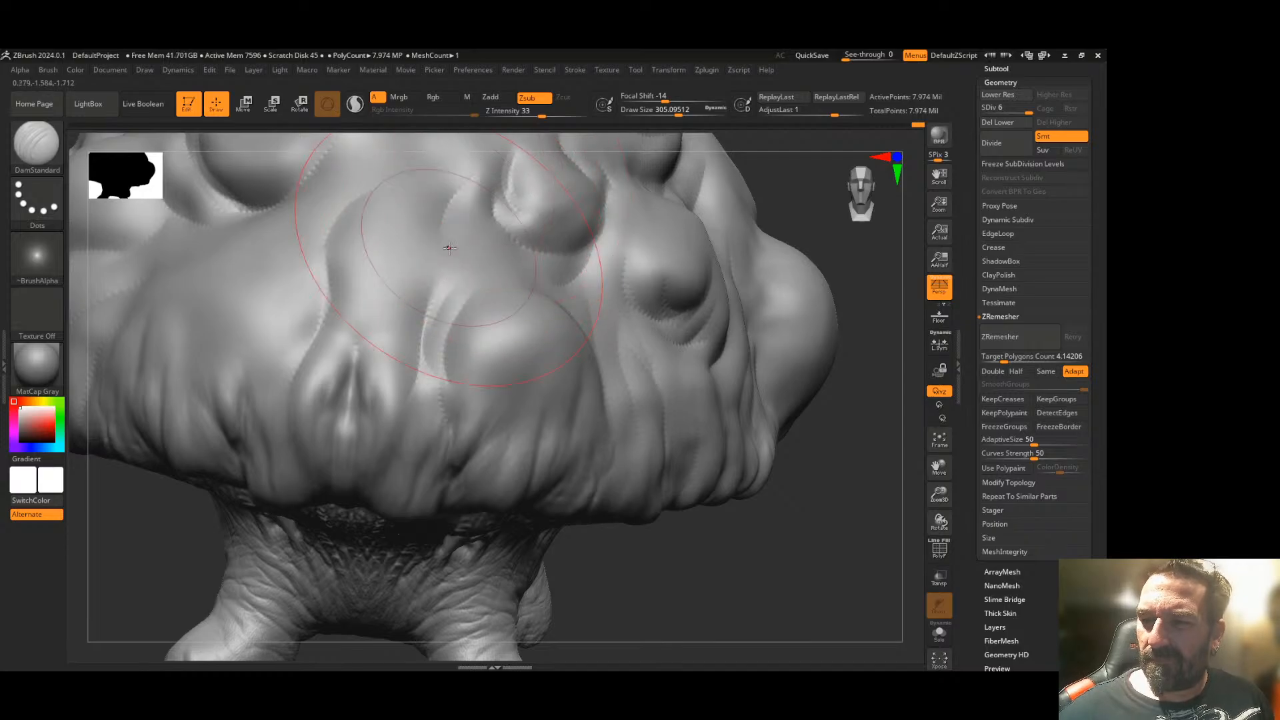
mouse_move(137, 495)
alt+mouse_down()
mouse_move(166, 574)
mouse_move(194, 600)
alt+mouse_up()
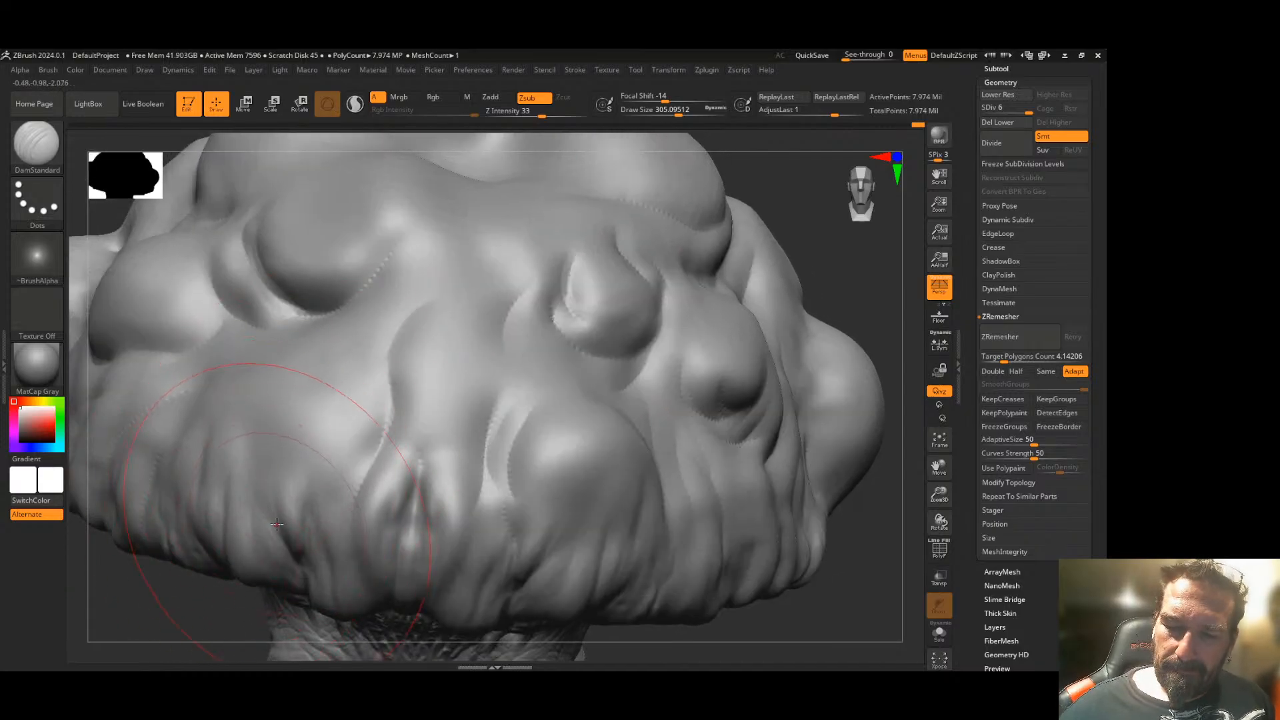
drag(283, 506, 369, 341)
mouse_move(235, 475)
mouse_down()
mouse_move(321, 360)
mouse_move(371, 333)
mouse_up()
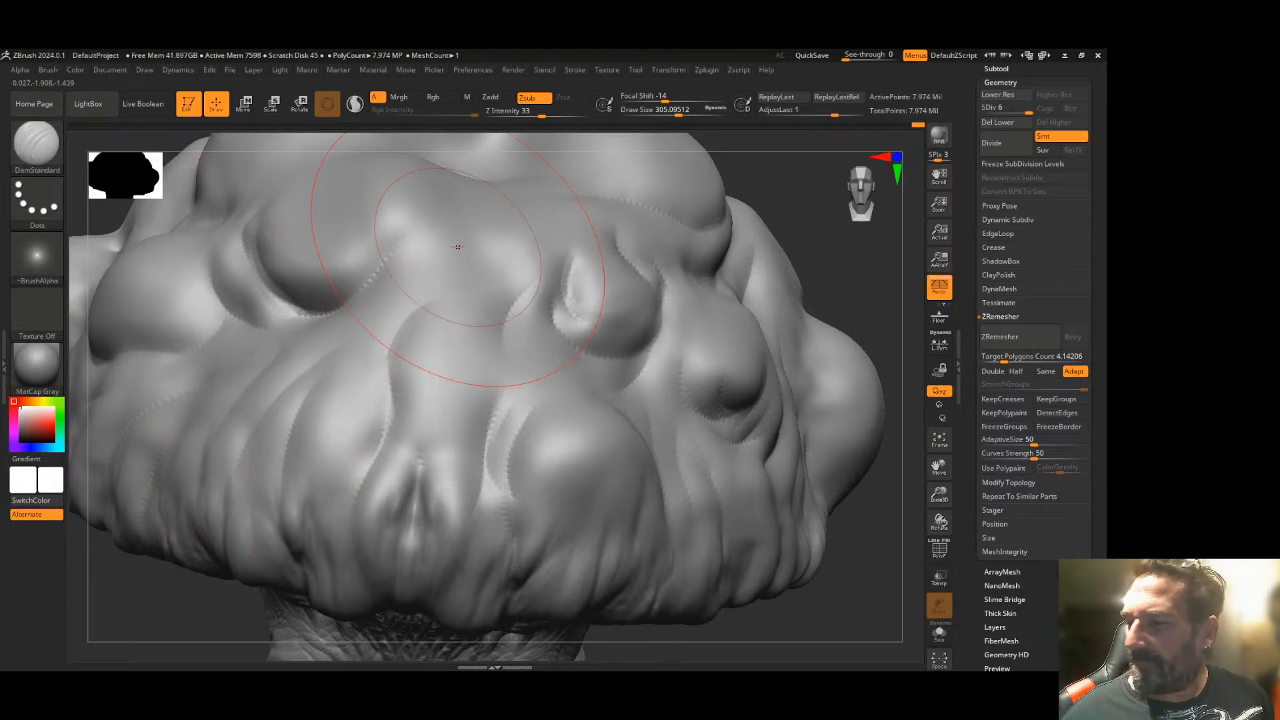
click(940, 441)
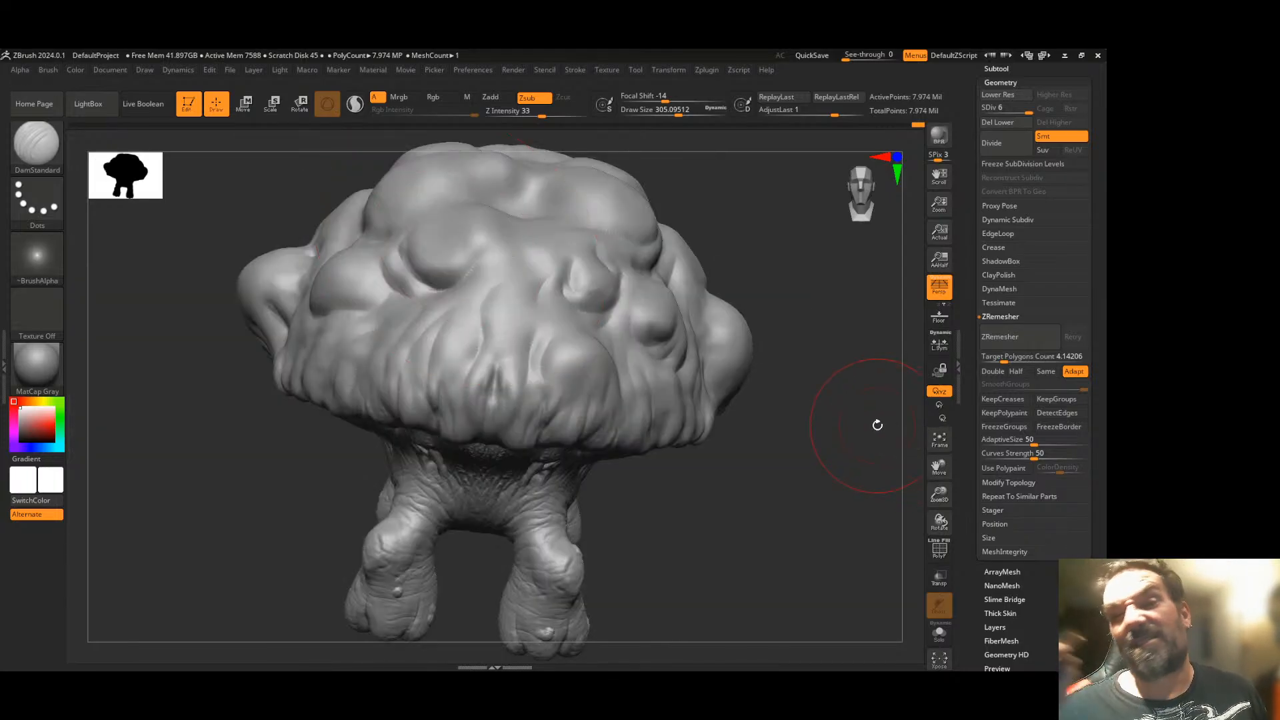
drag(697, 485, 708, 517)
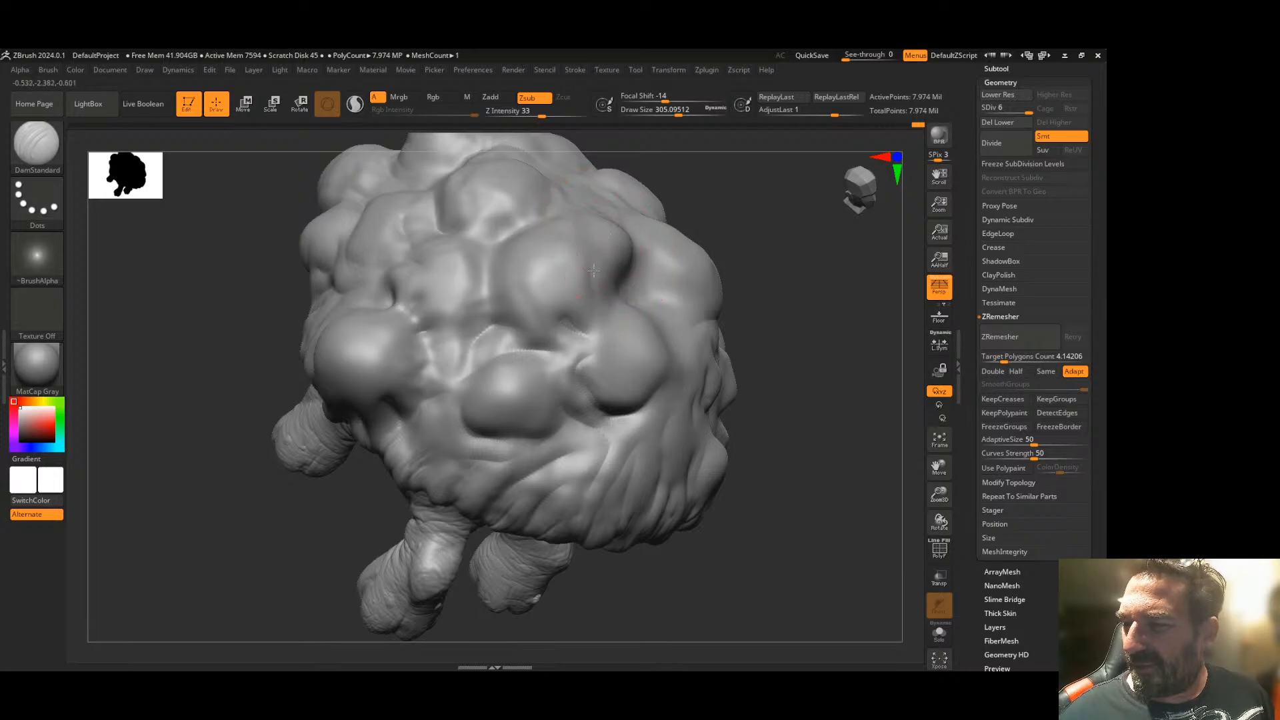
- Carve creases between the large lumps on the upper side of the cap with the DamStandard brush
mouse_move(706, 333)
mouse_down()
mouse_move(567, 393)
mouse_move(349, 438)
mouse_move(410, 385)
mouse_up()
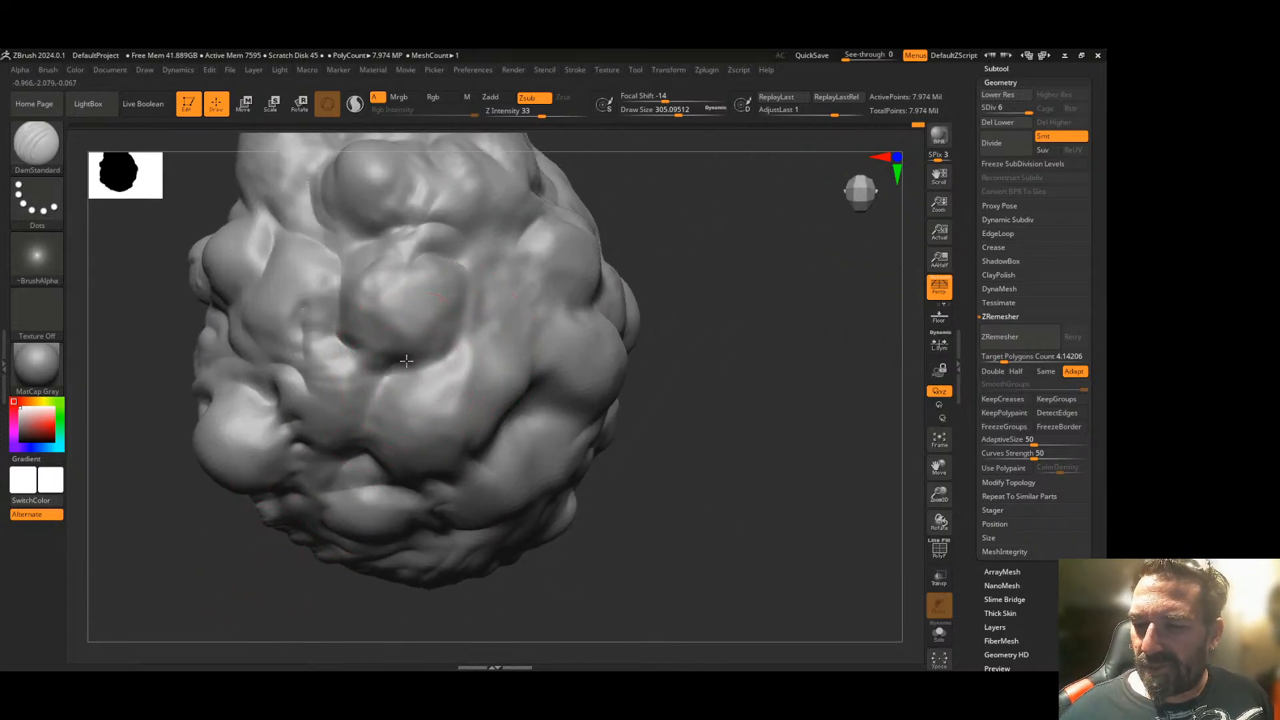
key(ctrl+z)
drag(720, 301, 567, 312)
mouse_move(473, 309)
mouse_down()
mouse_move(459, 298)
mouse_move(501, 232)
mouse_move(458, 182)
mouse_up()
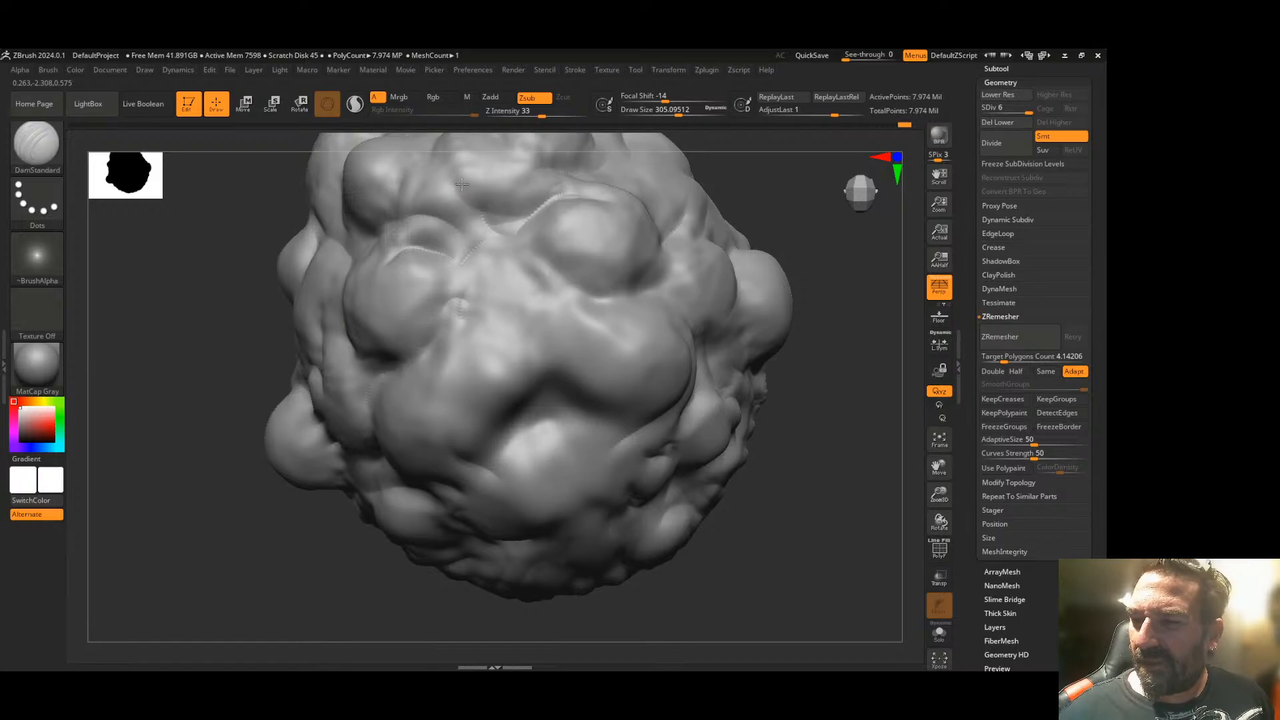
mouse_move(534, 297)
mouse_down()
mouse_move(536, 340)
mouse_move(512, 362)
mouse_up()
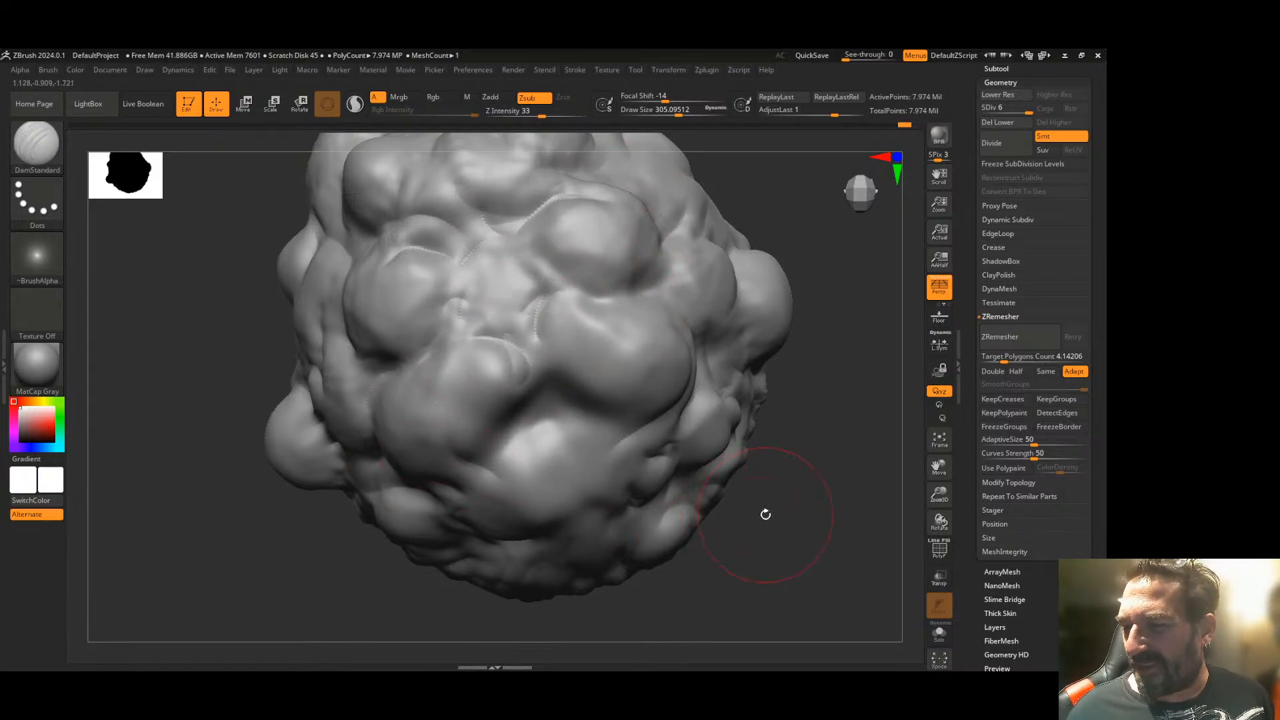
drag(764, 515, 752, 483)
key(shift)
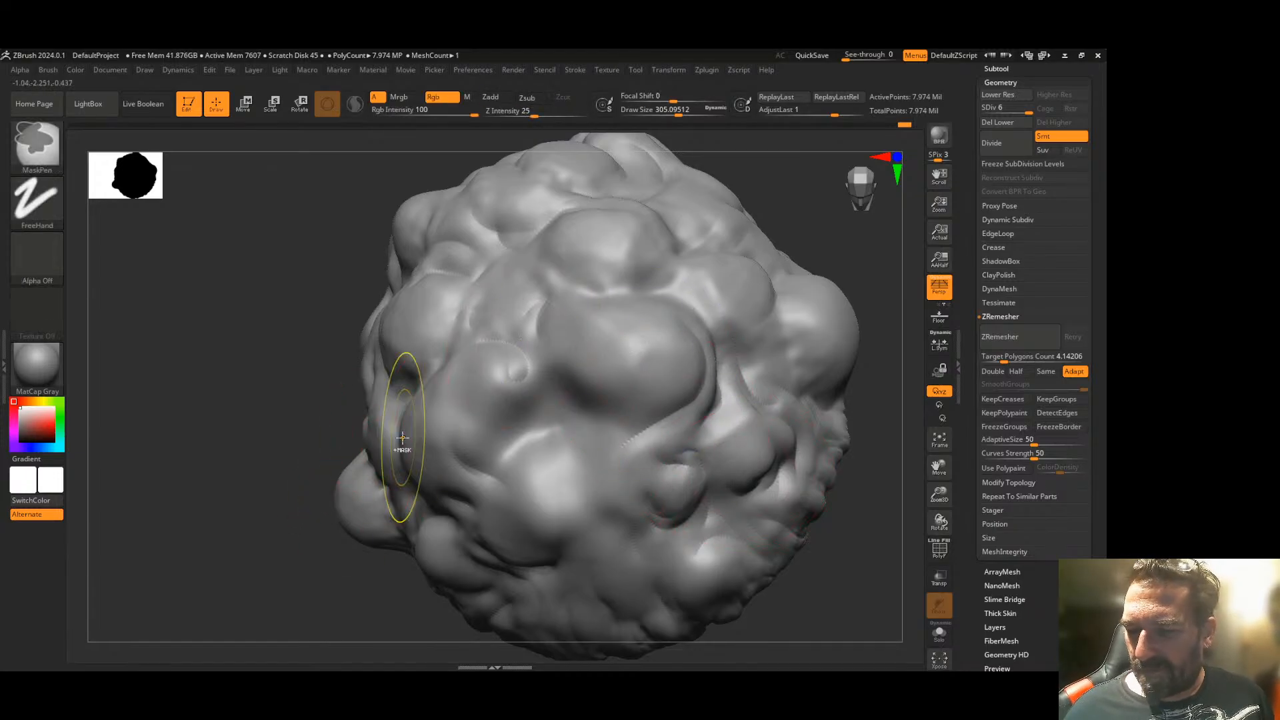
mouse_move(858, 491)
shift+mouse_down()
mouse_move(906, 451)
mouse_move(882, 466)
mouse_move(815, 451)
mouse_move(733, 360)
mouse_move(737, 400)
mouse_move(711, 347)
shift+mouse_up()
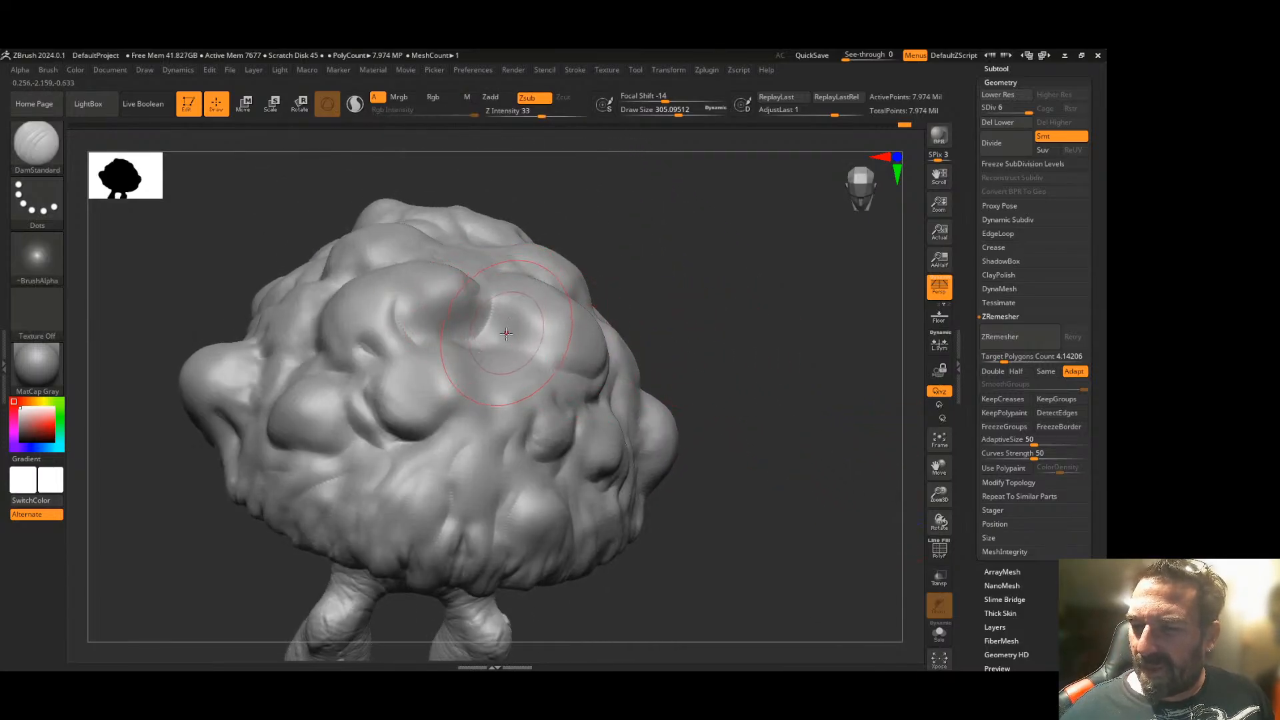
- View the whole creature and choose the ZBGs Creature brush with the fine web-like wrinkle texture
mouse_move(744, 384)
mouse_down()
mouse_move(758, 420)
mouse_move(786, 406)
mouse_move(792, 376)
mouse_move(781, 432)
mouse_up()
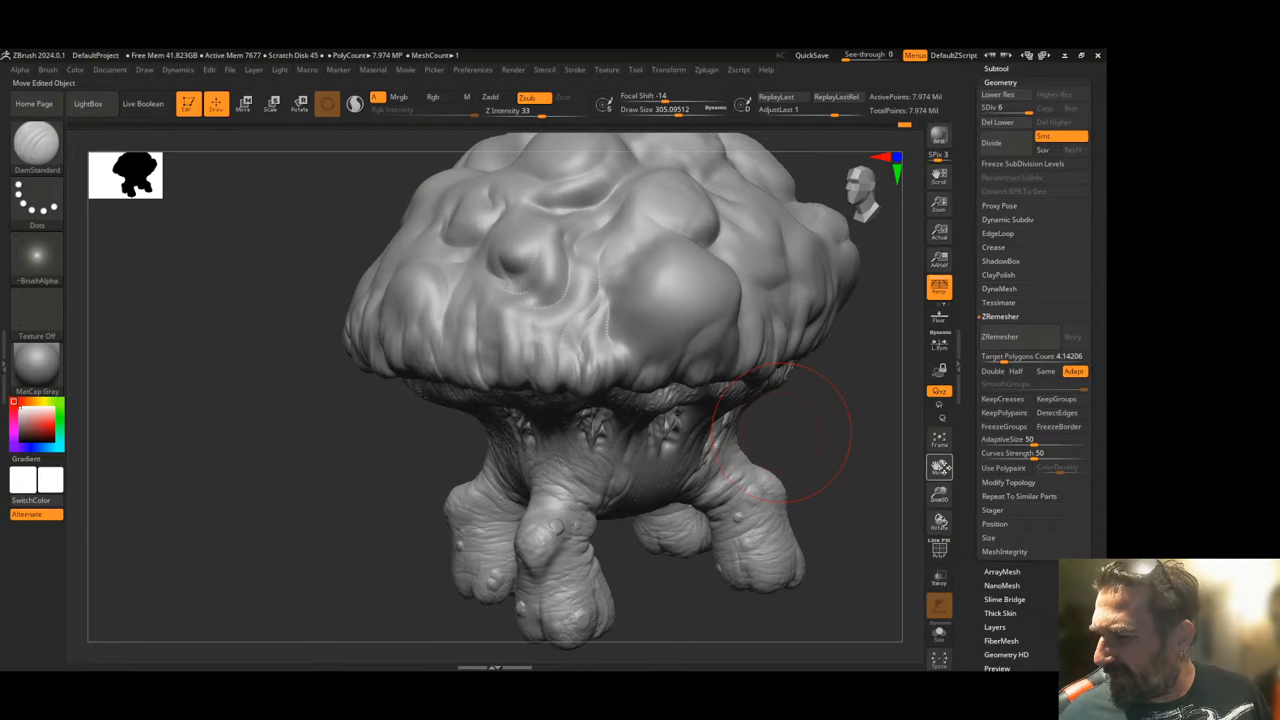
click(939, 440)
mouse_move(858, 449)
mouse_down()
mouse_move(809, 443)
mouse_move(824, 448)
mouse_up()
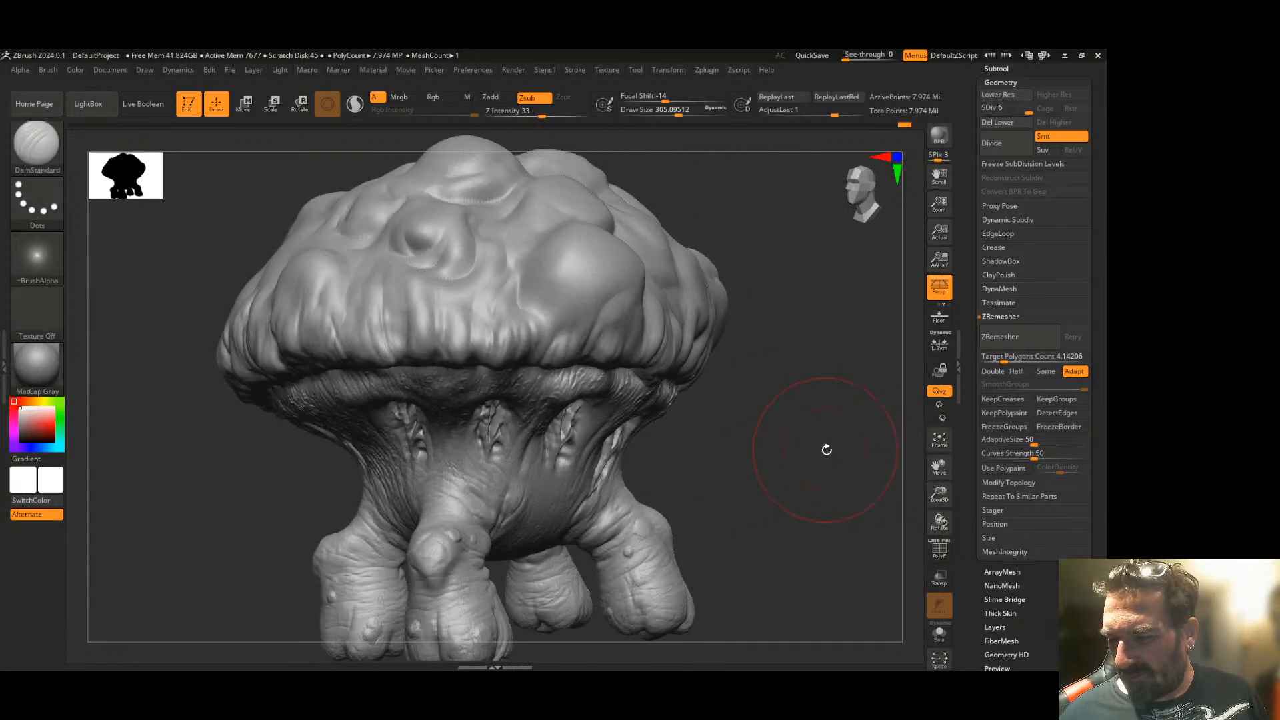
mouse_move(939, 494)
mouse_down()
mouse_move(788, 445)
mouse_move(780, 381)
mouse_move(720, 443)
mouse_move(682, 427)
mouse_move(728, 438)
mouse_move(682, 414)
mouse_move(674, 452)
mouse_move(712, 379)
mouse_move(697, 477)
mouse_move(695, 436)
mouse_up()
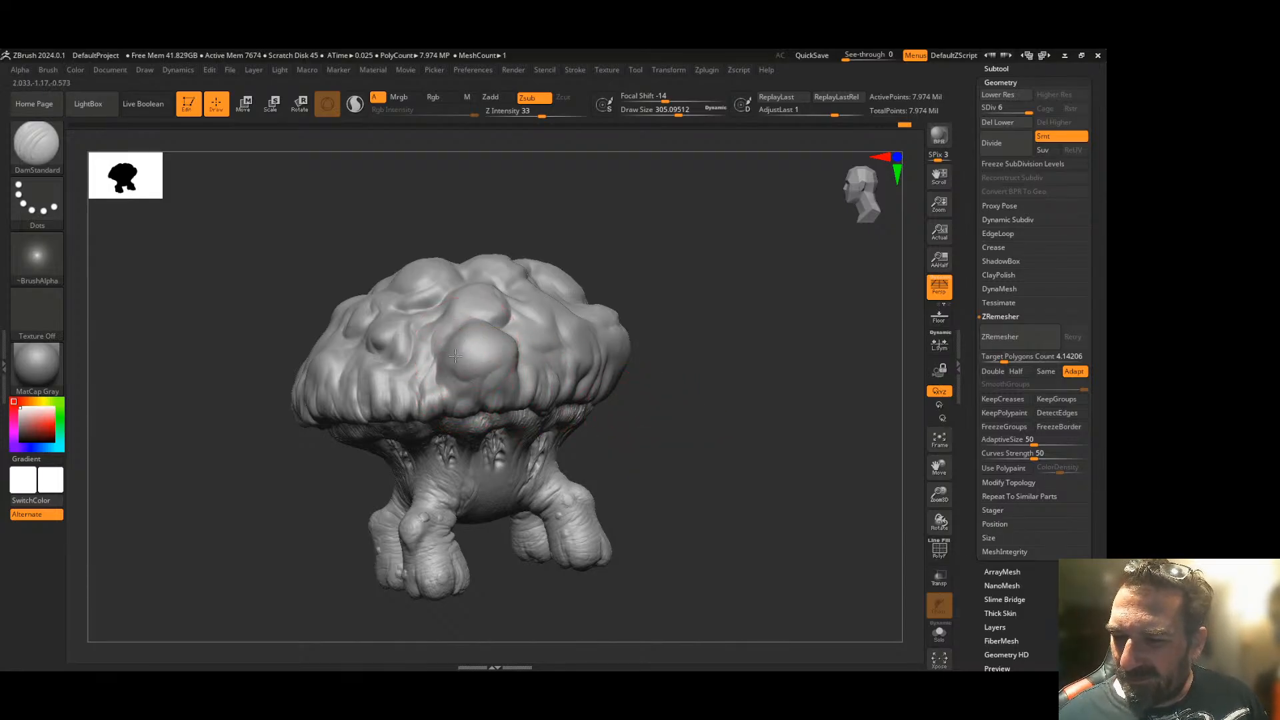
drag(696, 370, 713, 343)
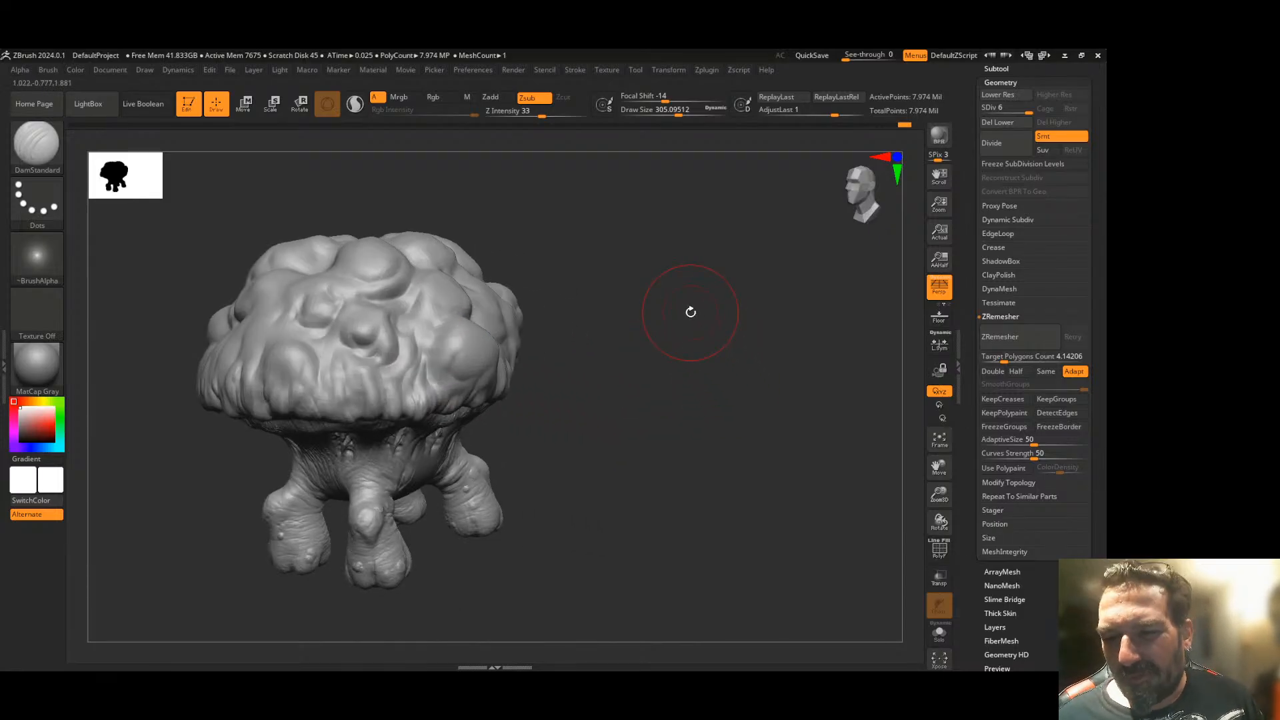
click(36, 143)
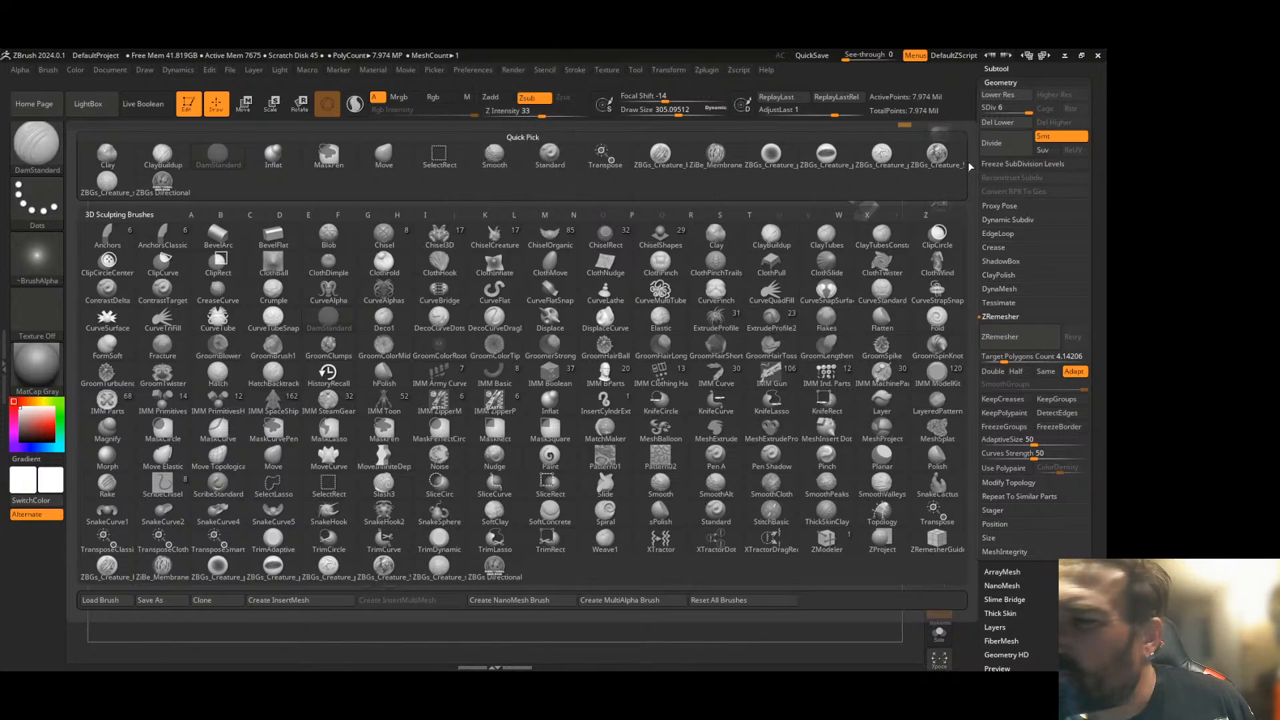
click(940, 157)
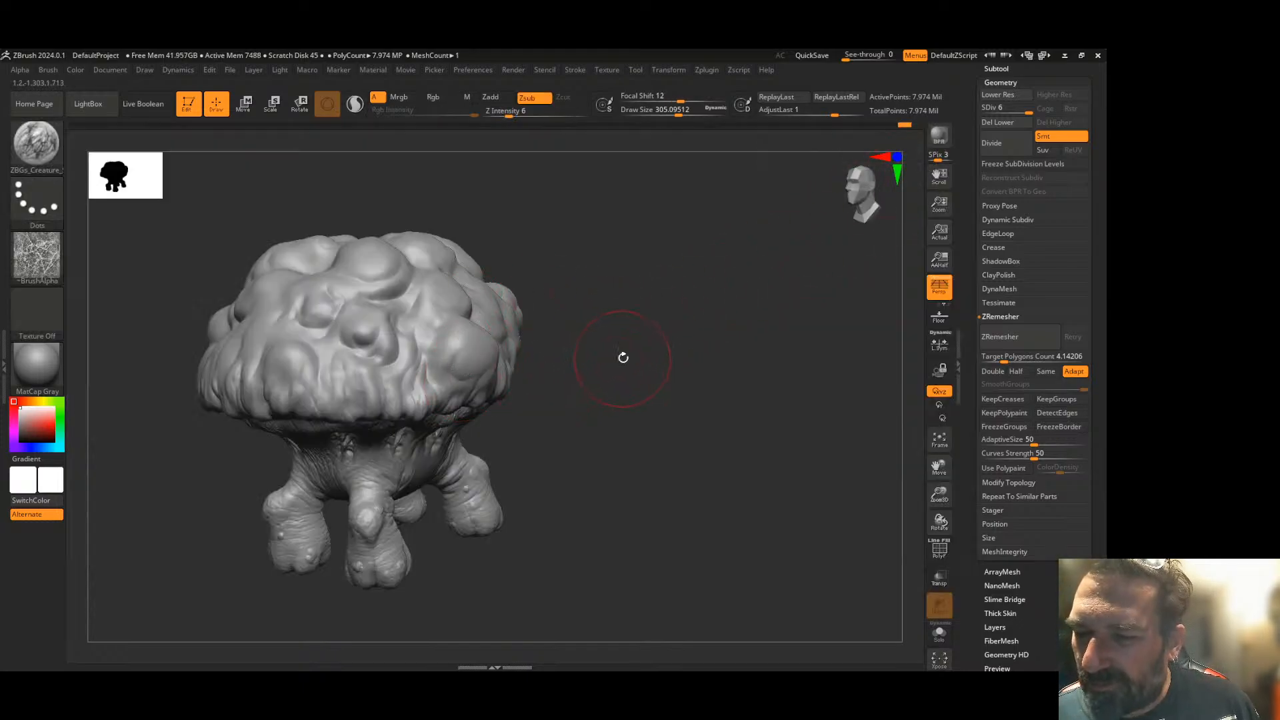
- Try two ZBGs Creature stamp brushes for wrinkled skin on the cap around the large ball-shaped lump
click(37, 142)
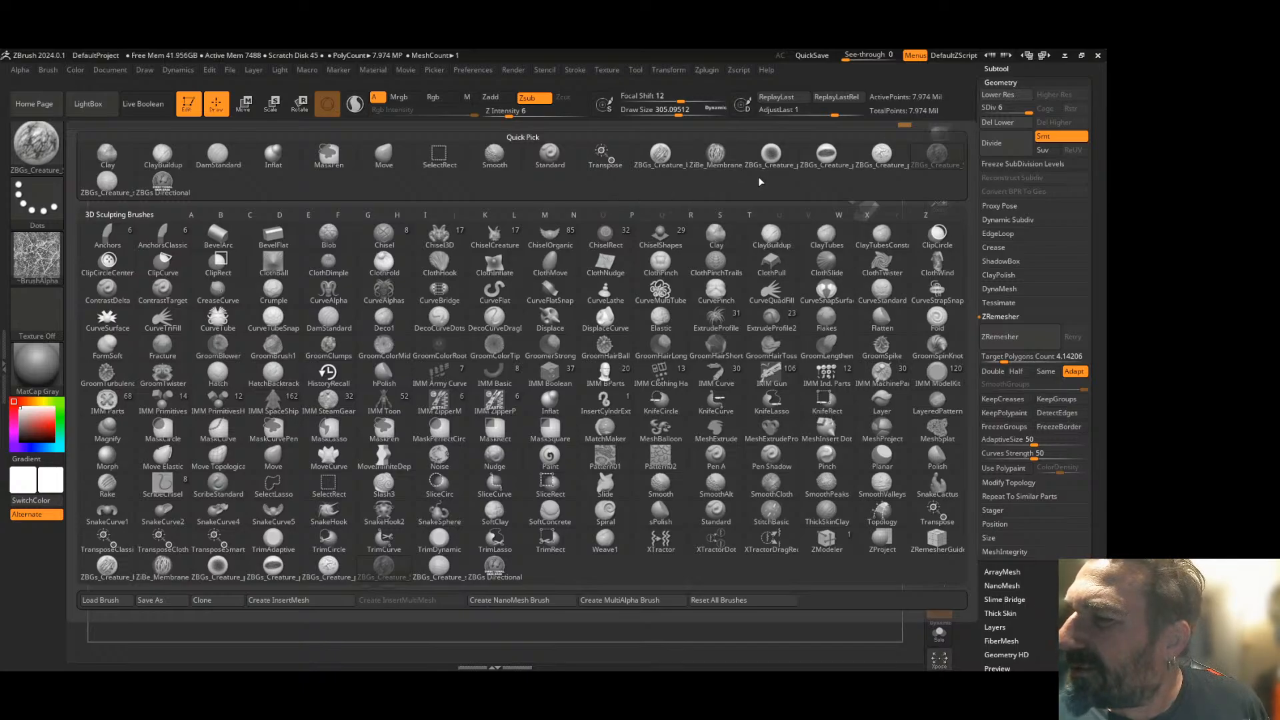
click(771, 154)
drag(429, 300, 506, 350)
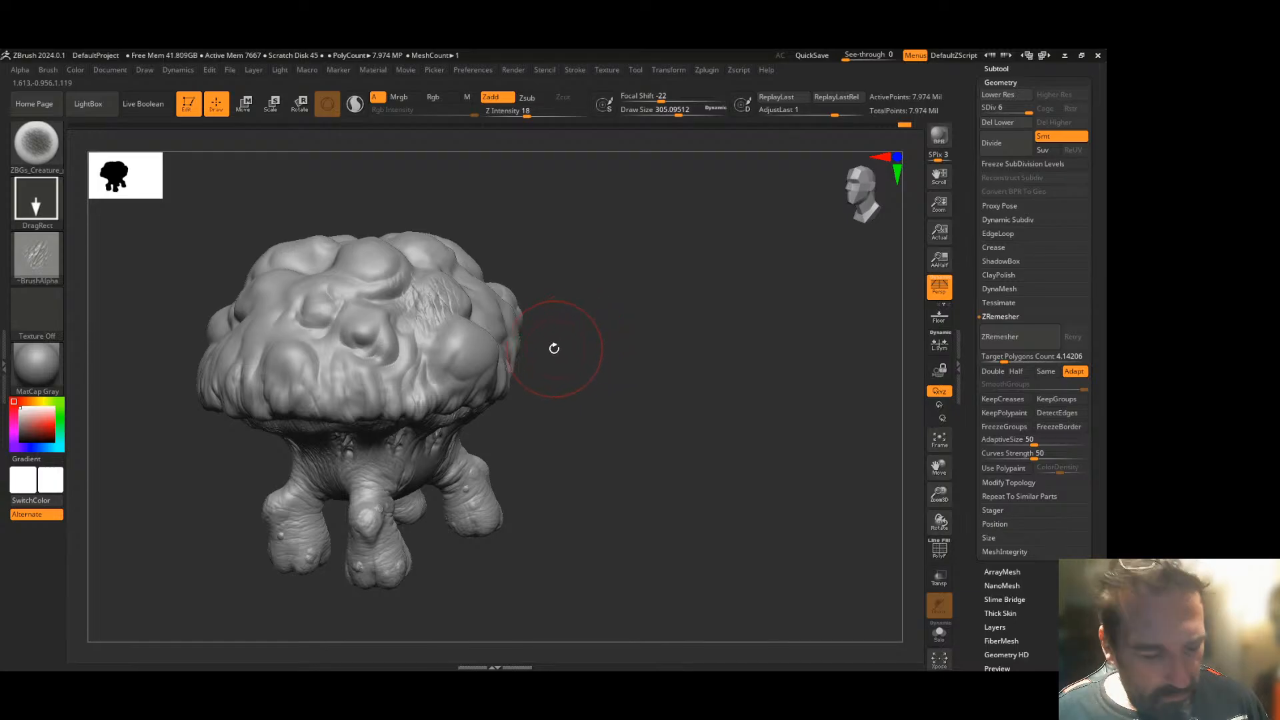
click(36, 142)
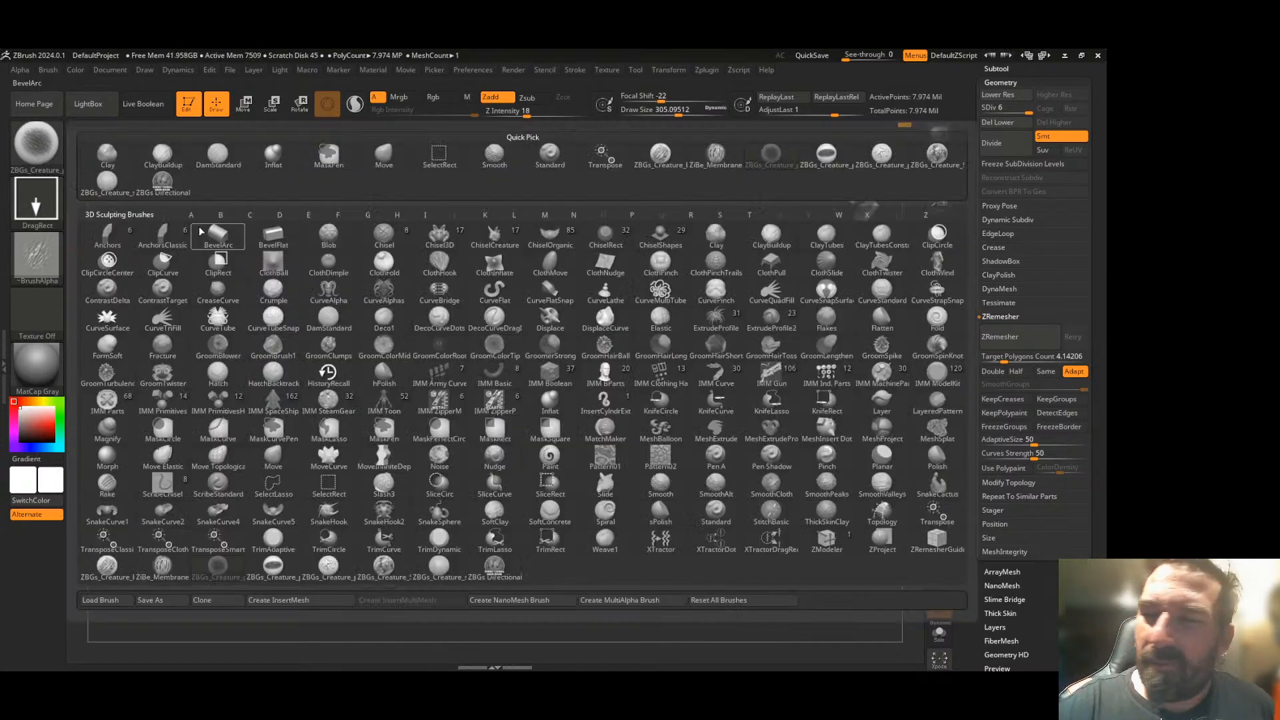
click(832, 154)
drag(444, 367, 535, 382)
key(ctrl+z)
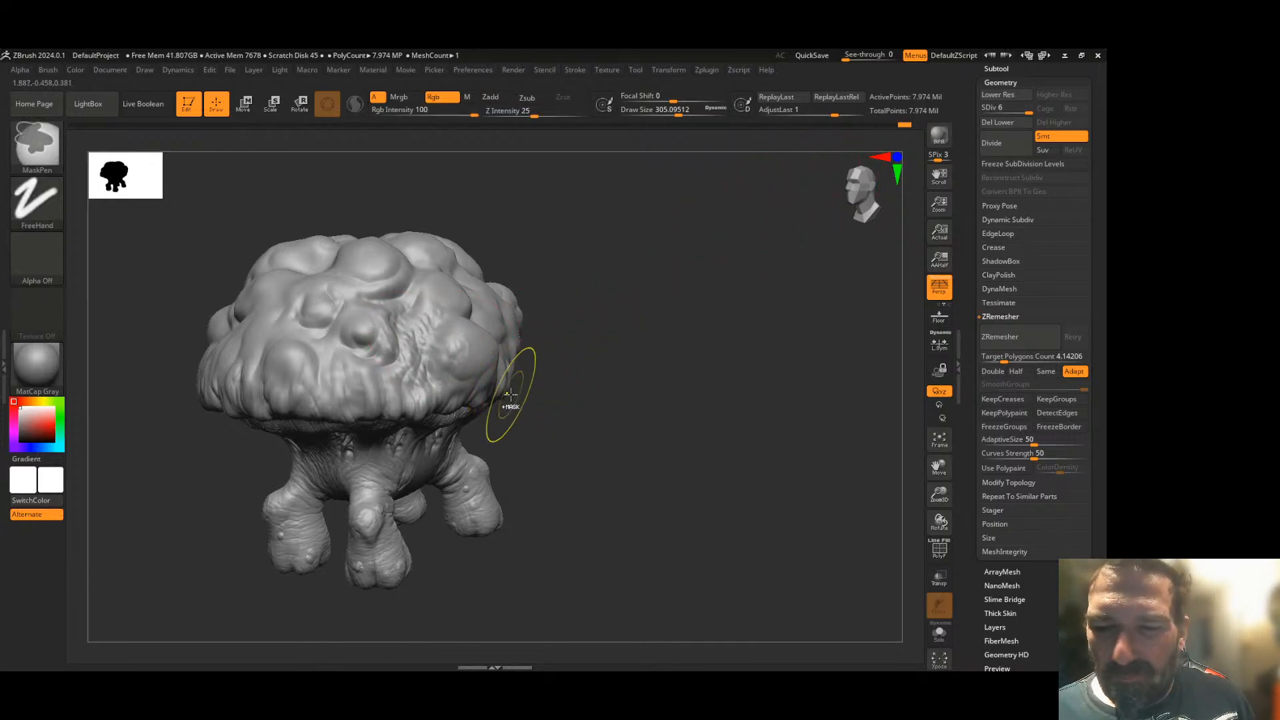
- Load the bumpy ZBGs Creature stamp brush from the skin brush library to try on the cap
click(113, 112)
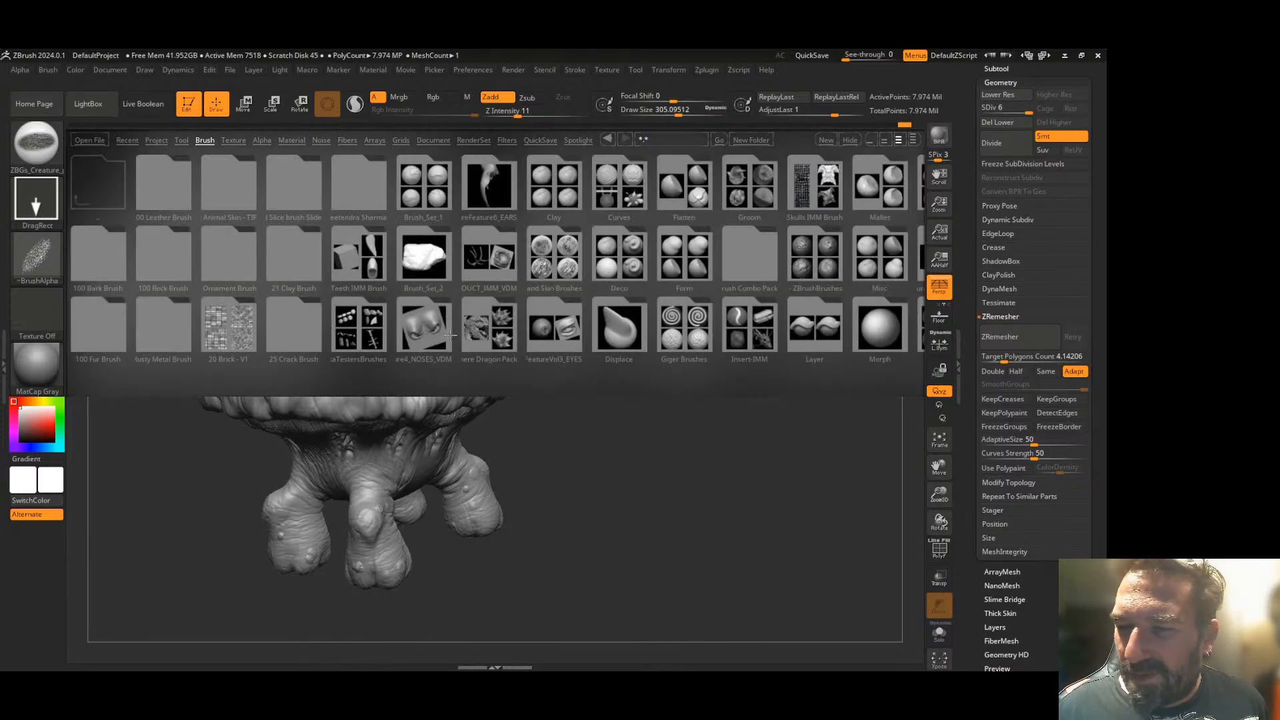
double_click(557, 262)
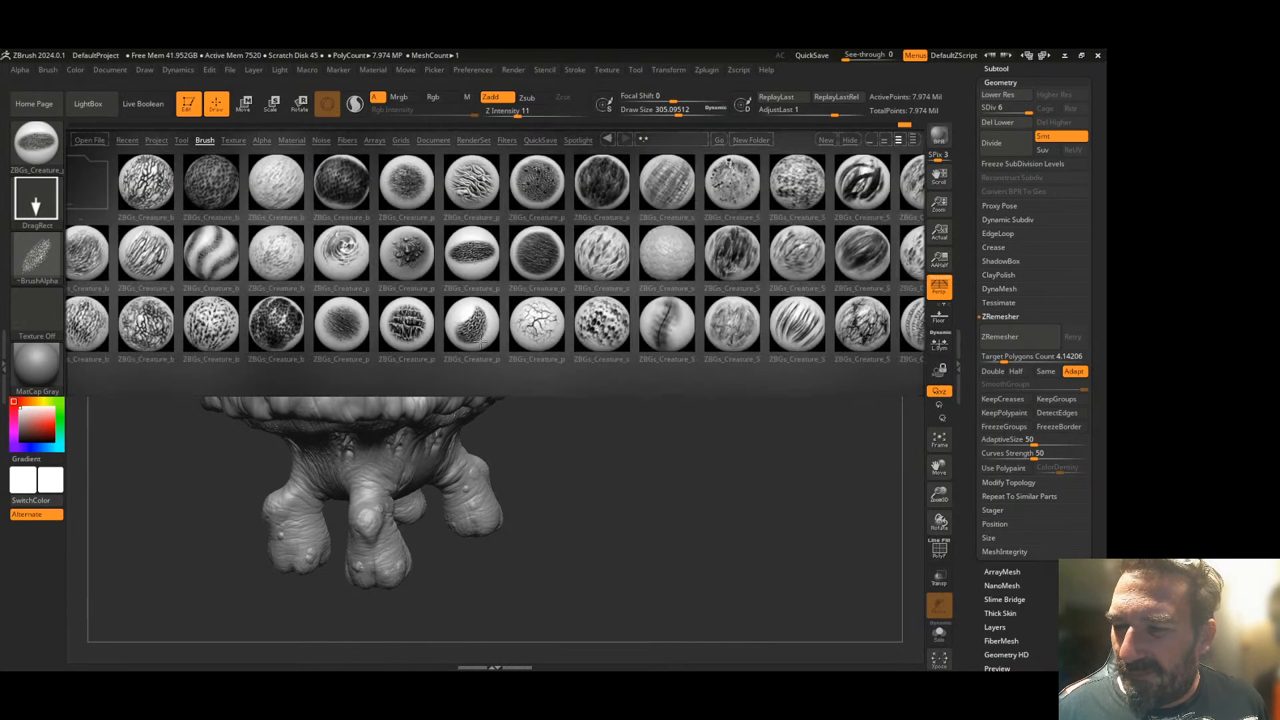
double_click(409, 256)
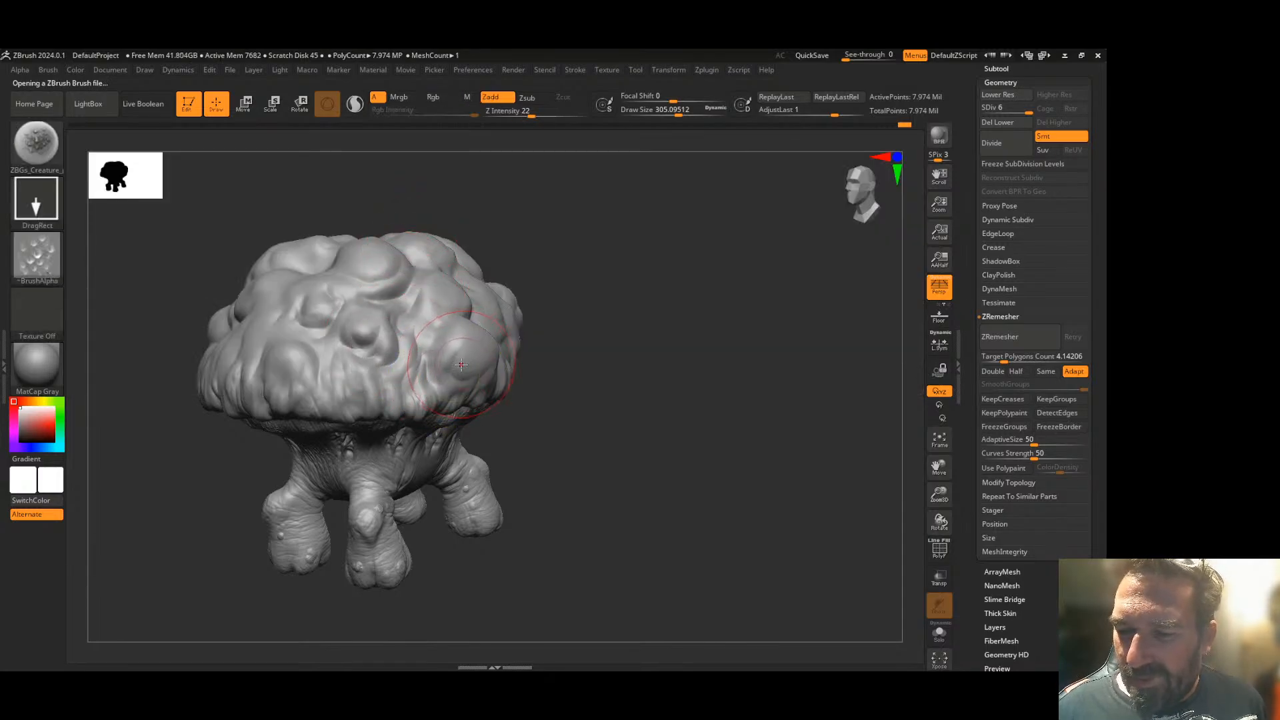
drag(600, 344, 483, 344)
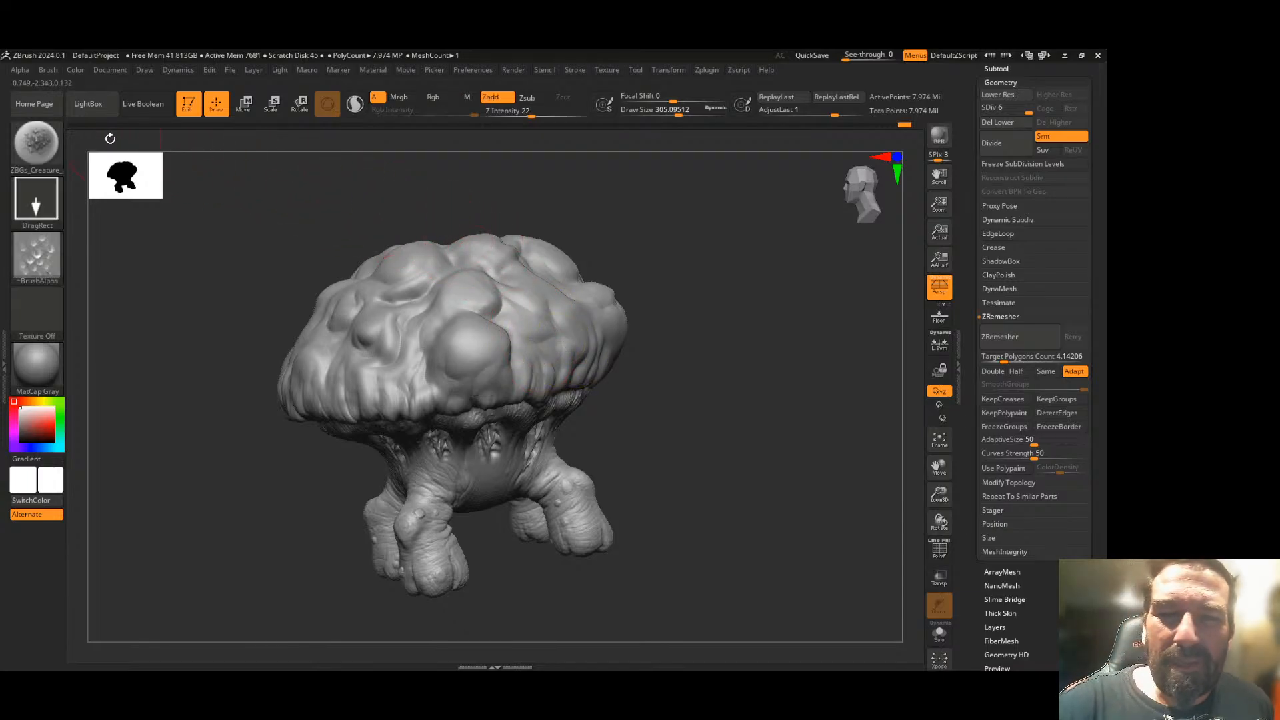
- Browse the ZBGs Creature brushes, load the finely wrinkled stamp and try it beside the cap's ball-shaped lump
click(88, 103)
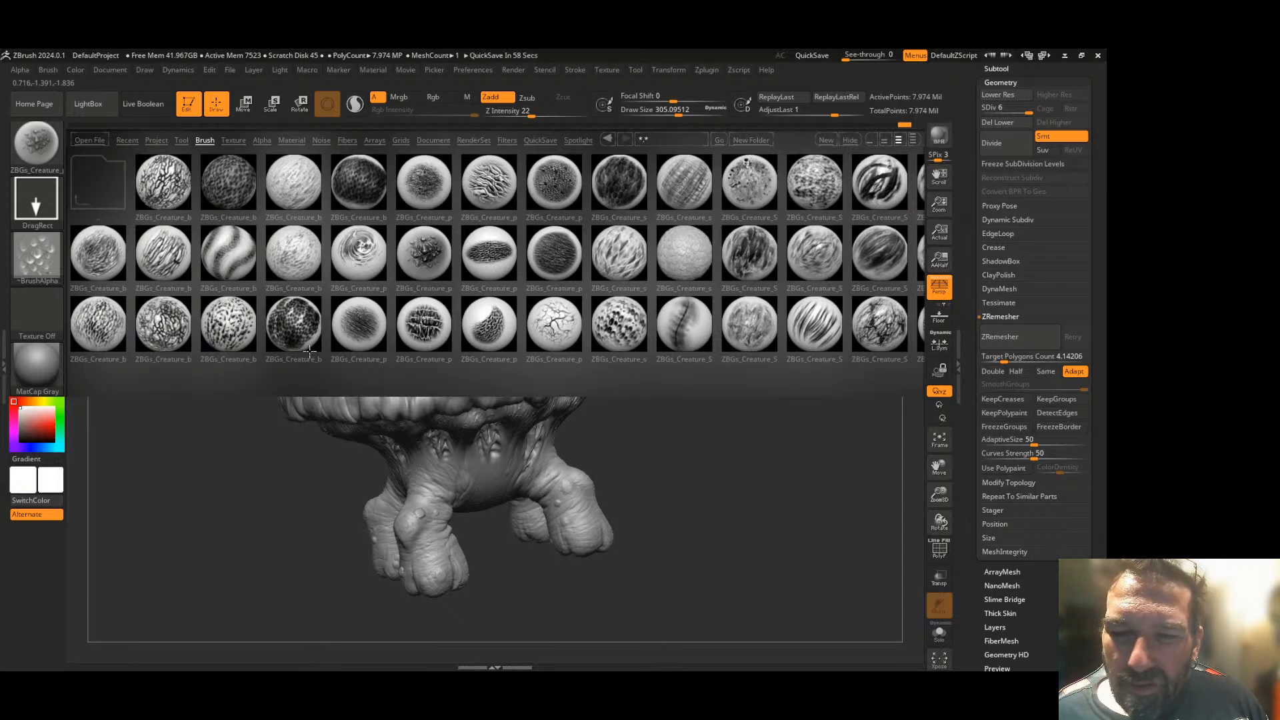
scroll(709, 366, down, 5)
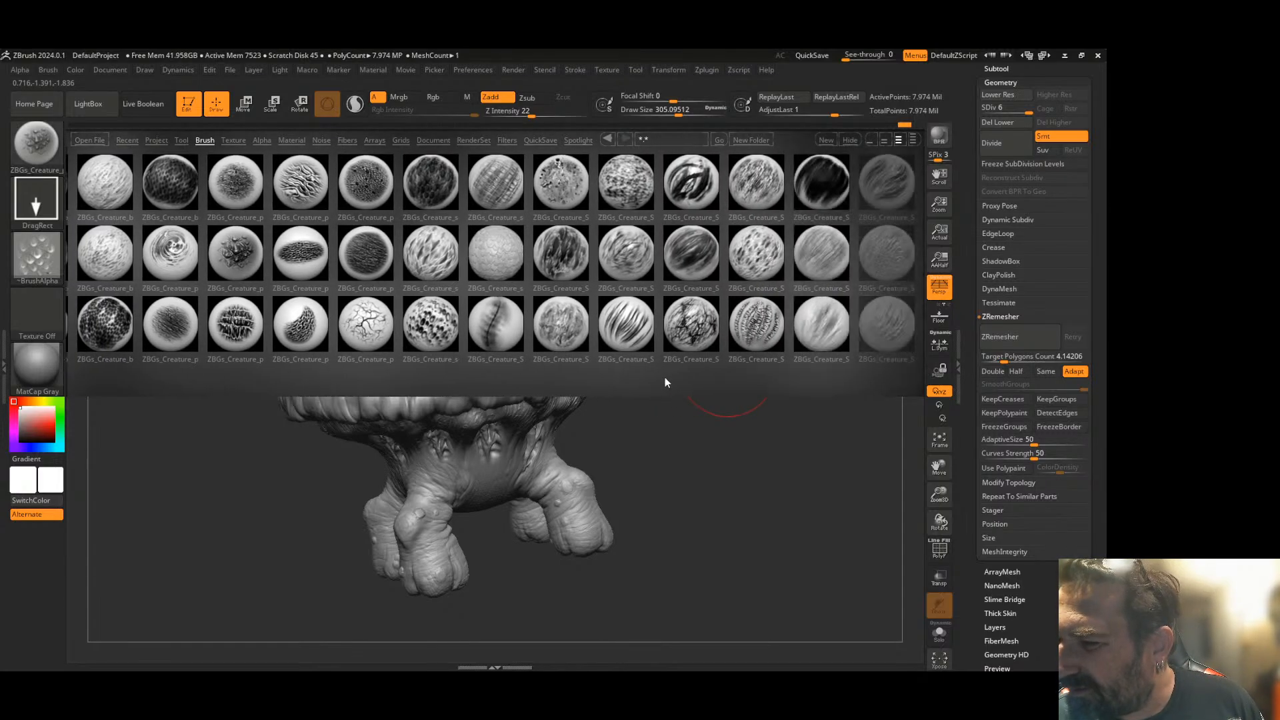
mouse_move(633, 386)
mouse_down()
mouse_move(622, 379)
mouse_move(762, 361)
mouse_up()
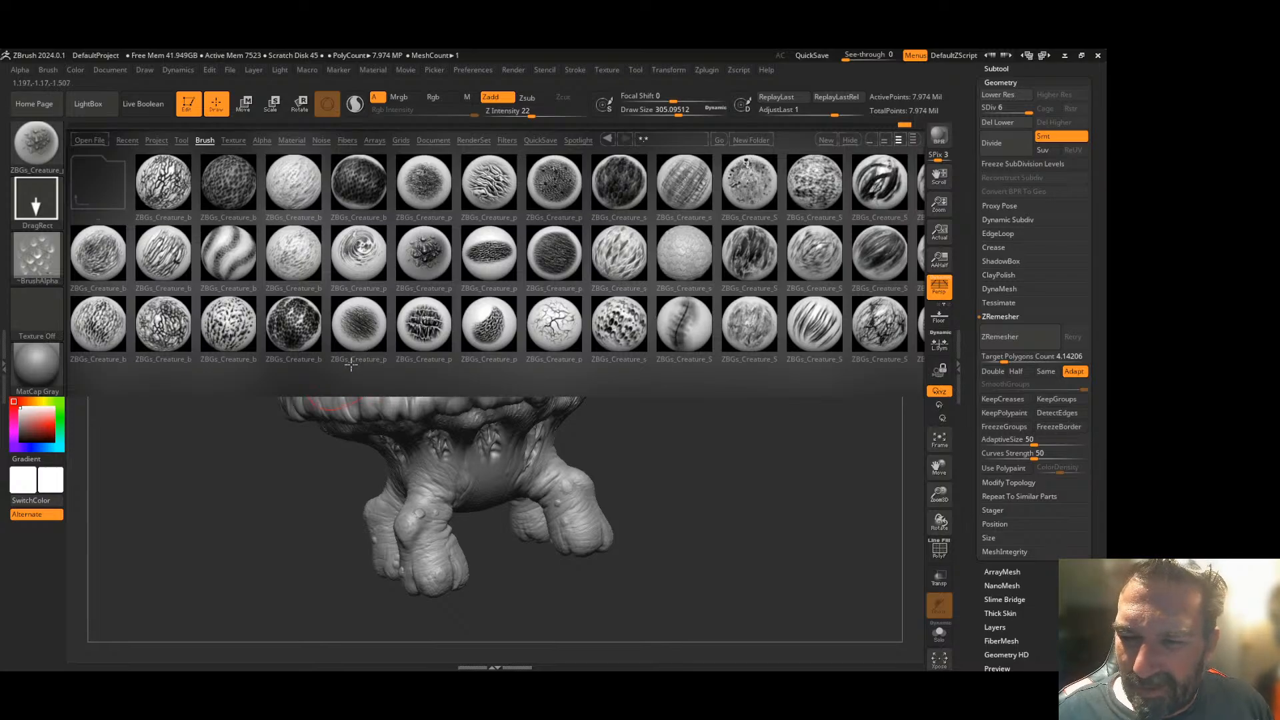
double_click(358, 323)
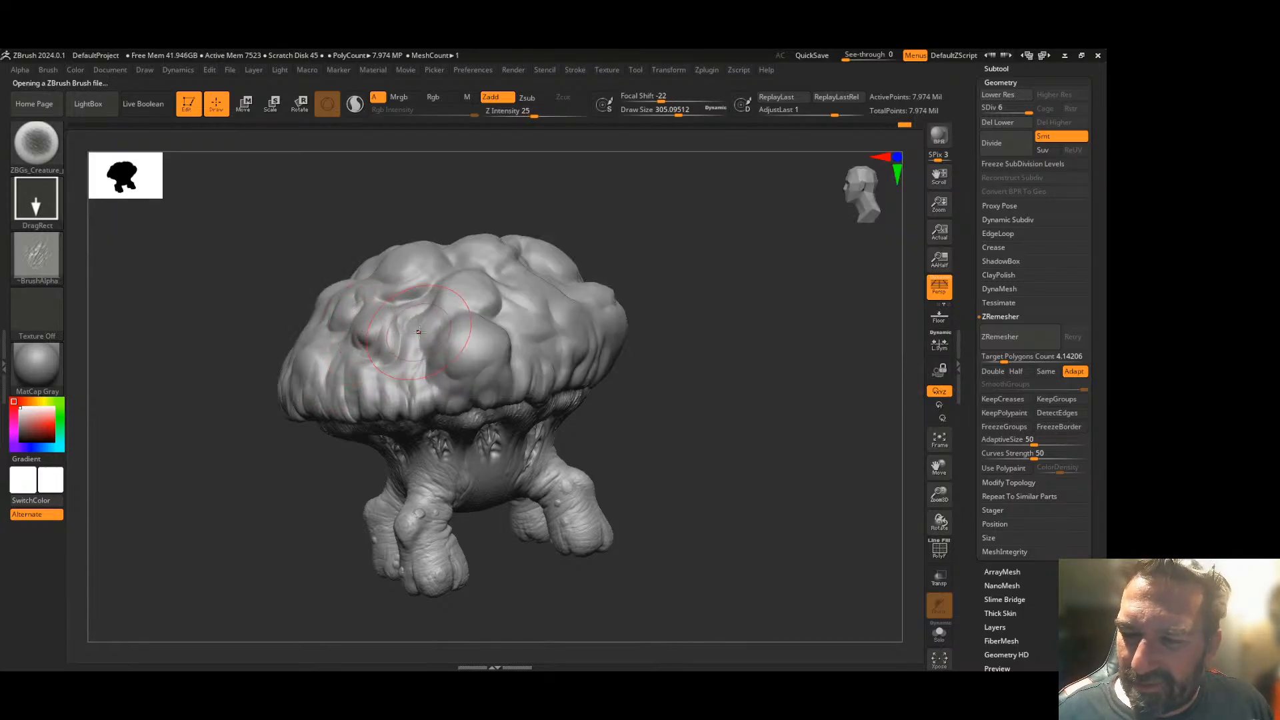
mouse_move(437, 369)
mouse_down()
mouse_move(457, 364)
mouse_move(400, 300)
mouse_up()
- Examine the cap's rim, its underside and the textured stalk from several sides
mouse_move(641, 357)
mouse_down()
mouse_move(697, 349)
mouse_move(668, 366)
mouse_move(778, 365)
mouse_move(576, 341)
mouse_up()
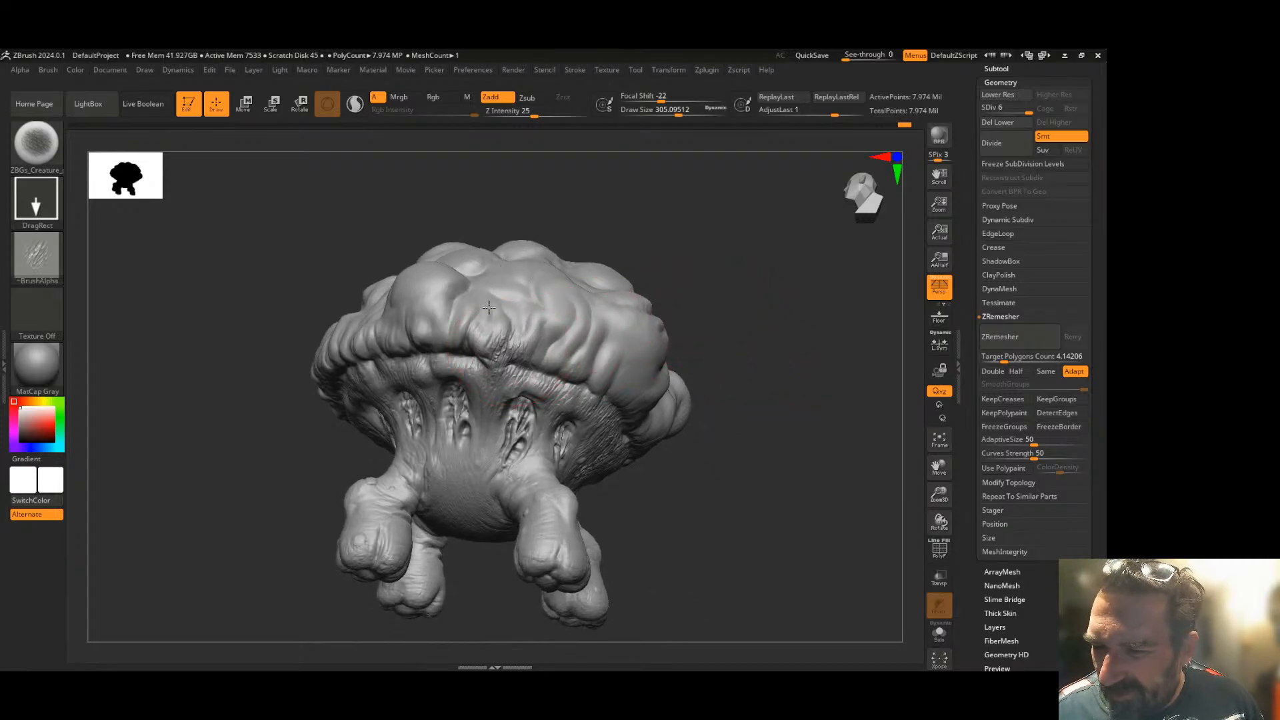
mouse_move(802, 369)
mouse_down()
mouse_move(769, 357)
mouse_move(627, 433)
mouse_up()
drag(748, 492, 688, 447)
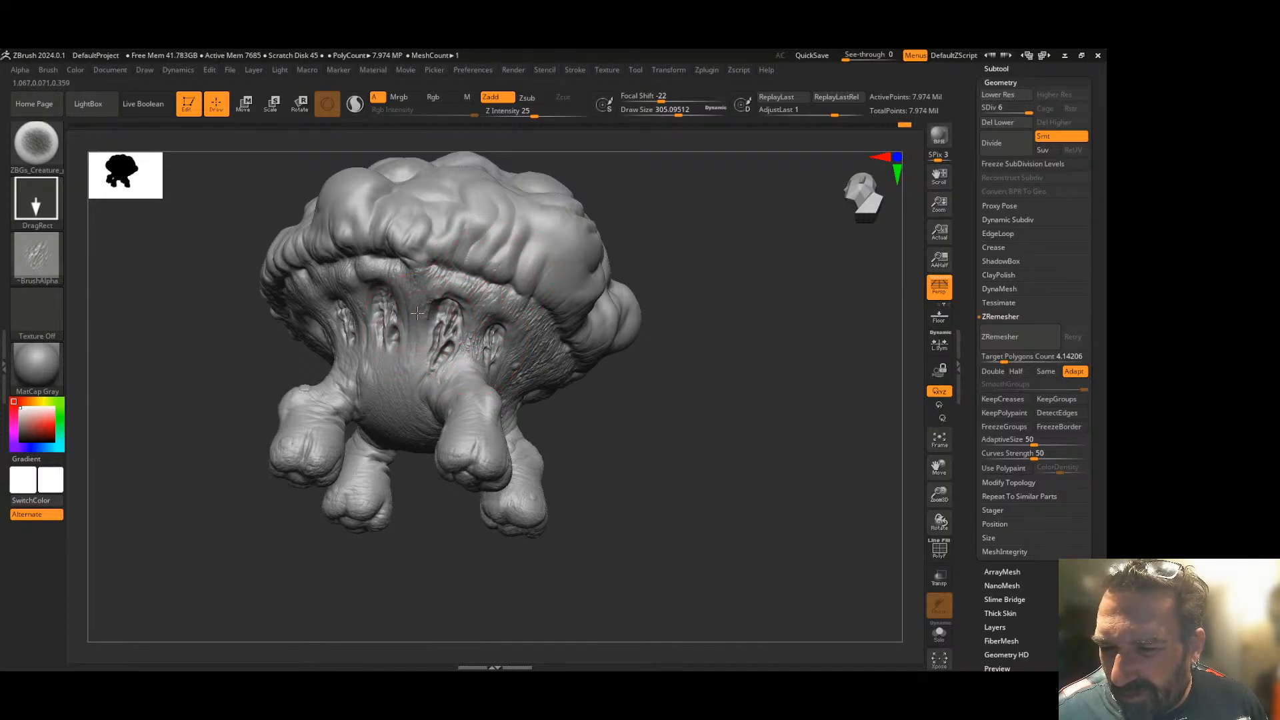
drag(673, 313, 727, 365)
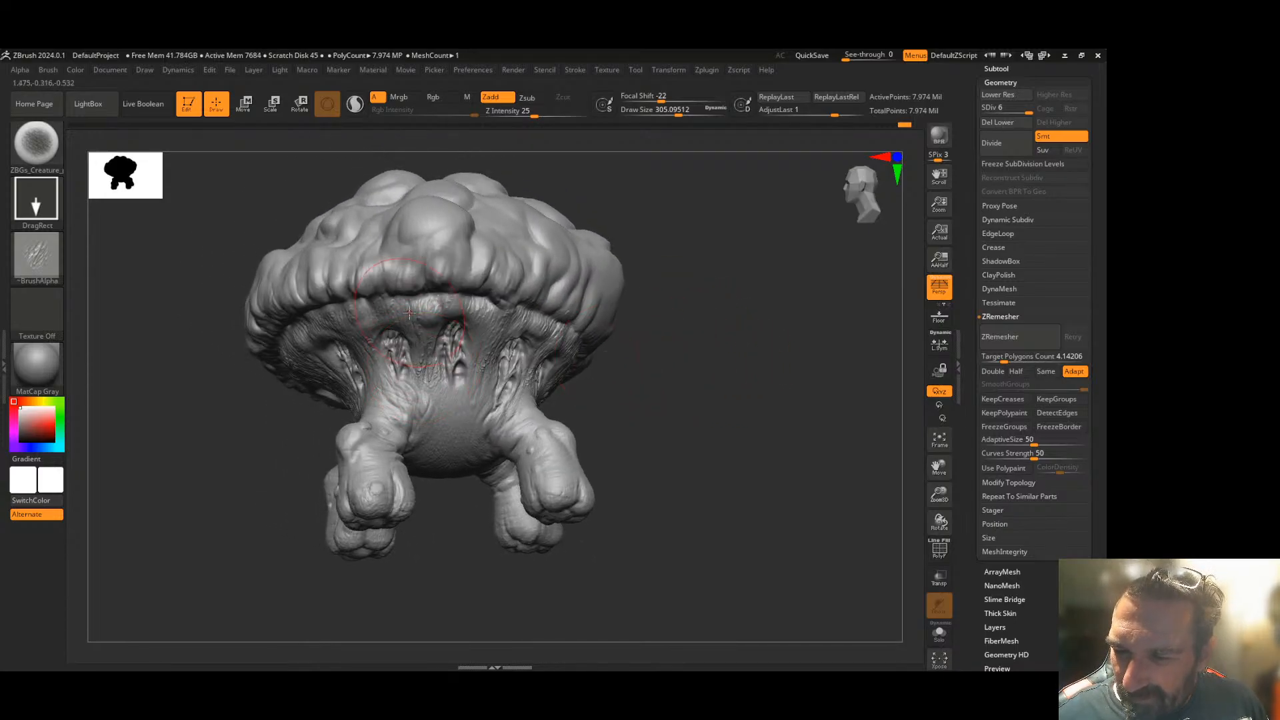
drag(698, 295, 675, 300)
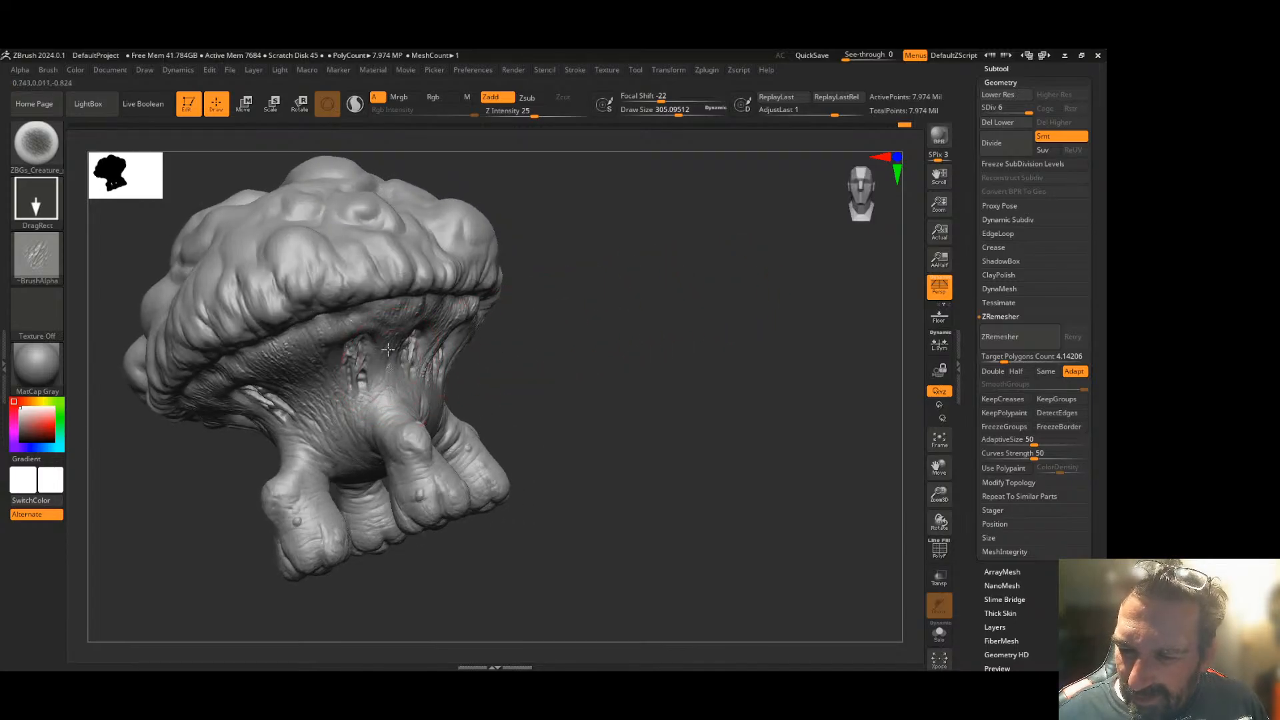
drag(564, 302, 635, 336)
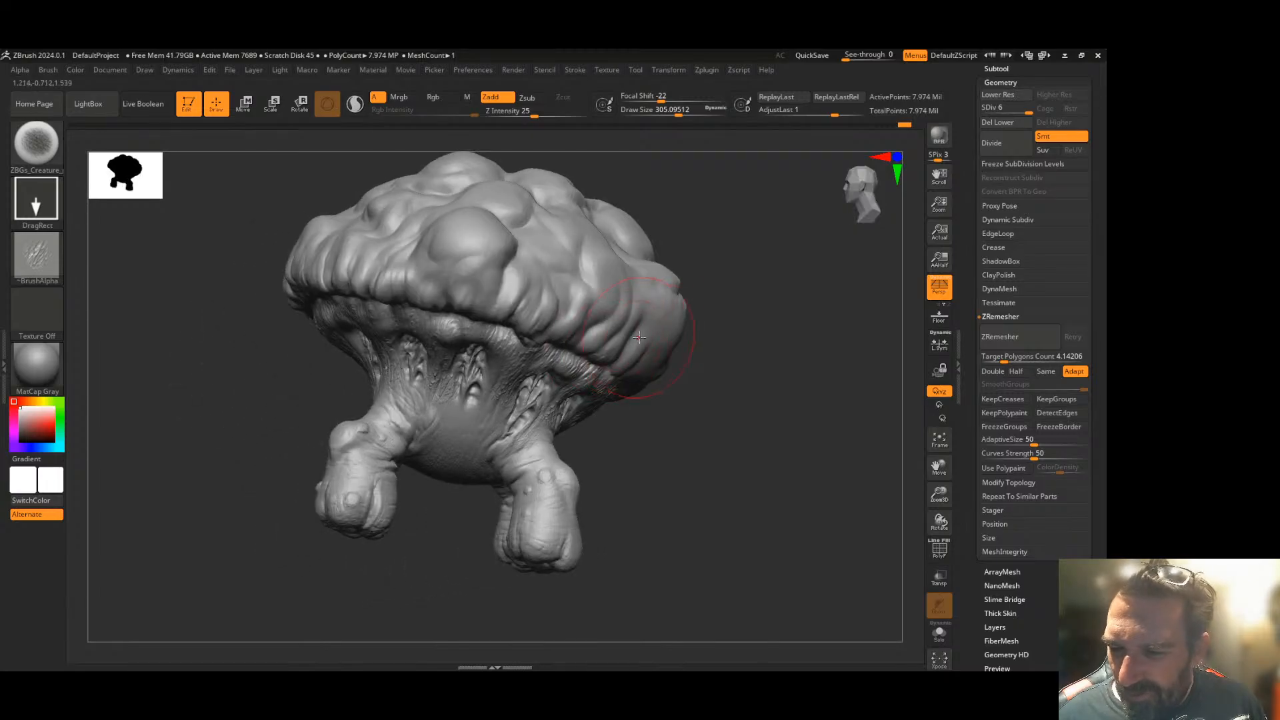
drag(730, 379, 689, 400)
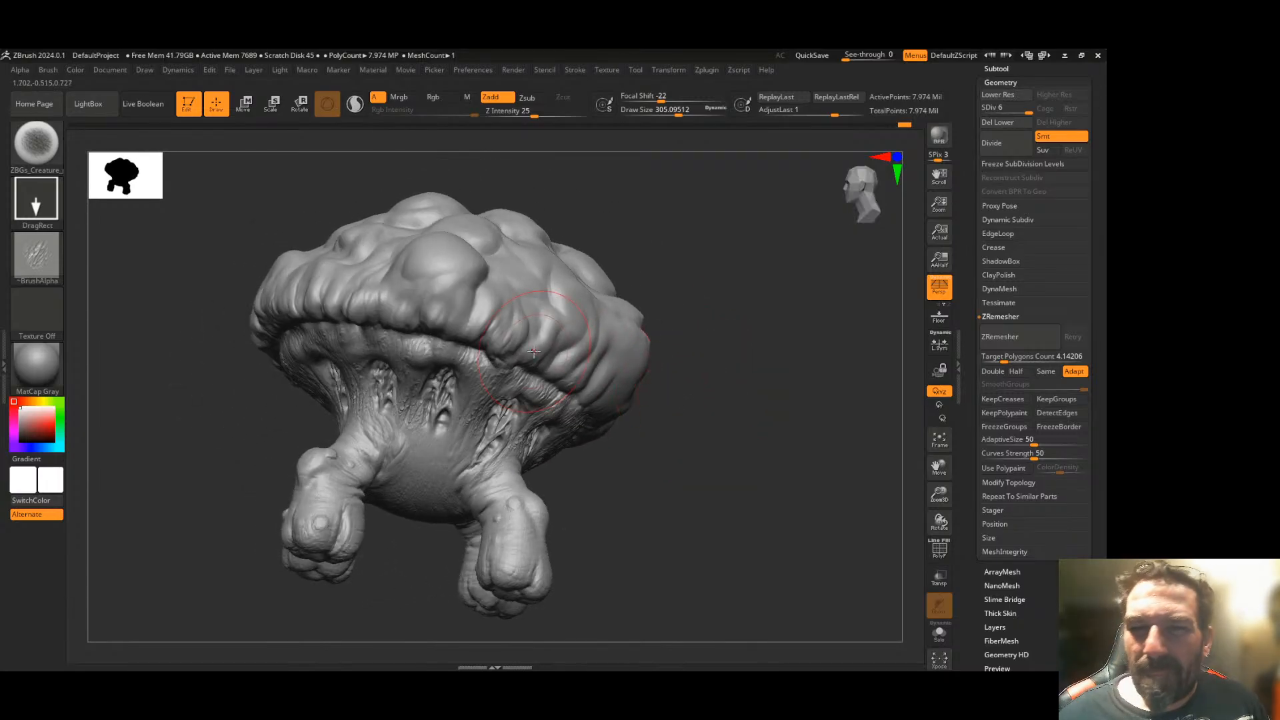
- Carve wrinkles into the side of the cap with the branching-texture ZBGs Creature brush at Draw Size 584.67 and Z Intensity 8
click(88, 103)
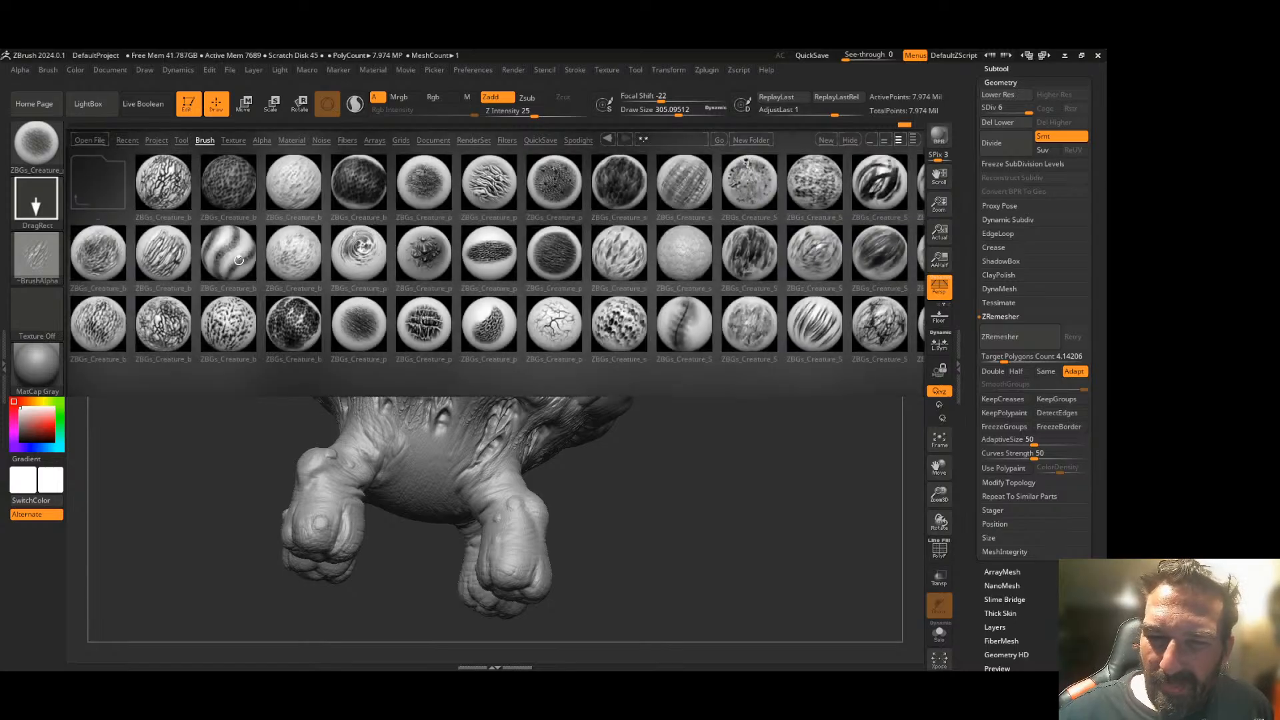
double_click(163, 250)
drag(664, 293, 667, 371)
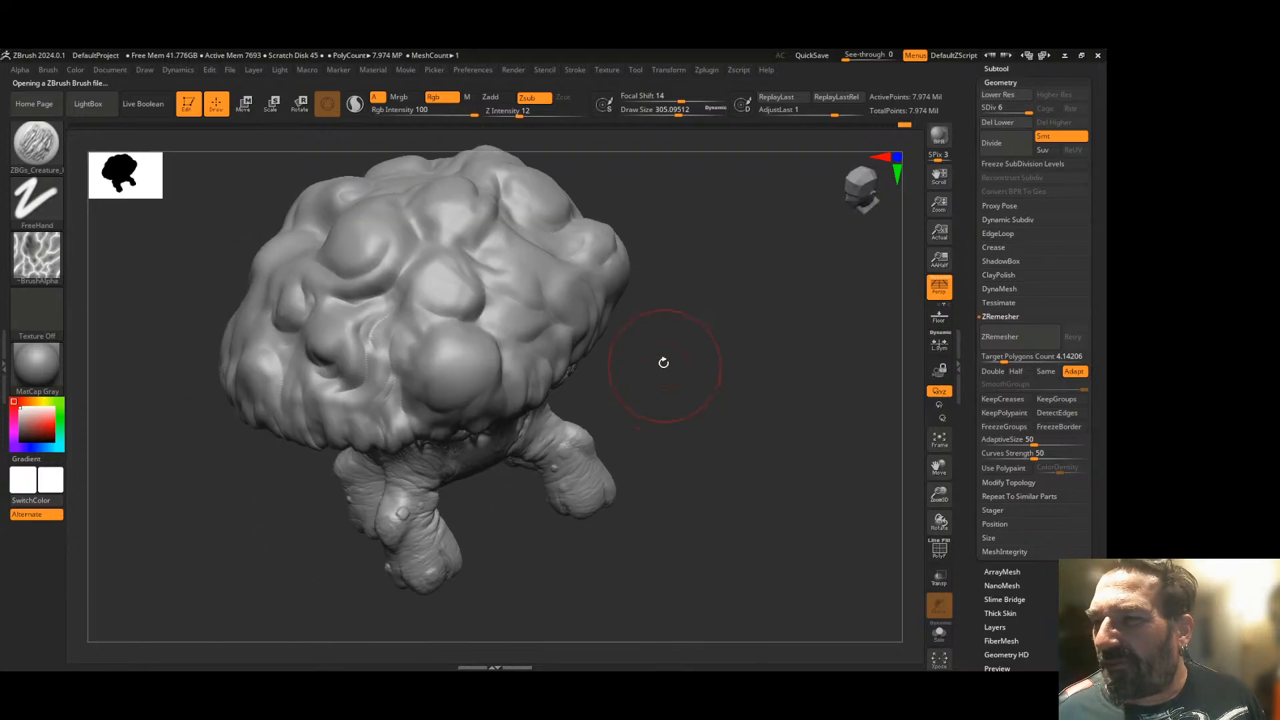
drag(519, 114, 515, 114)
click(647, 116)
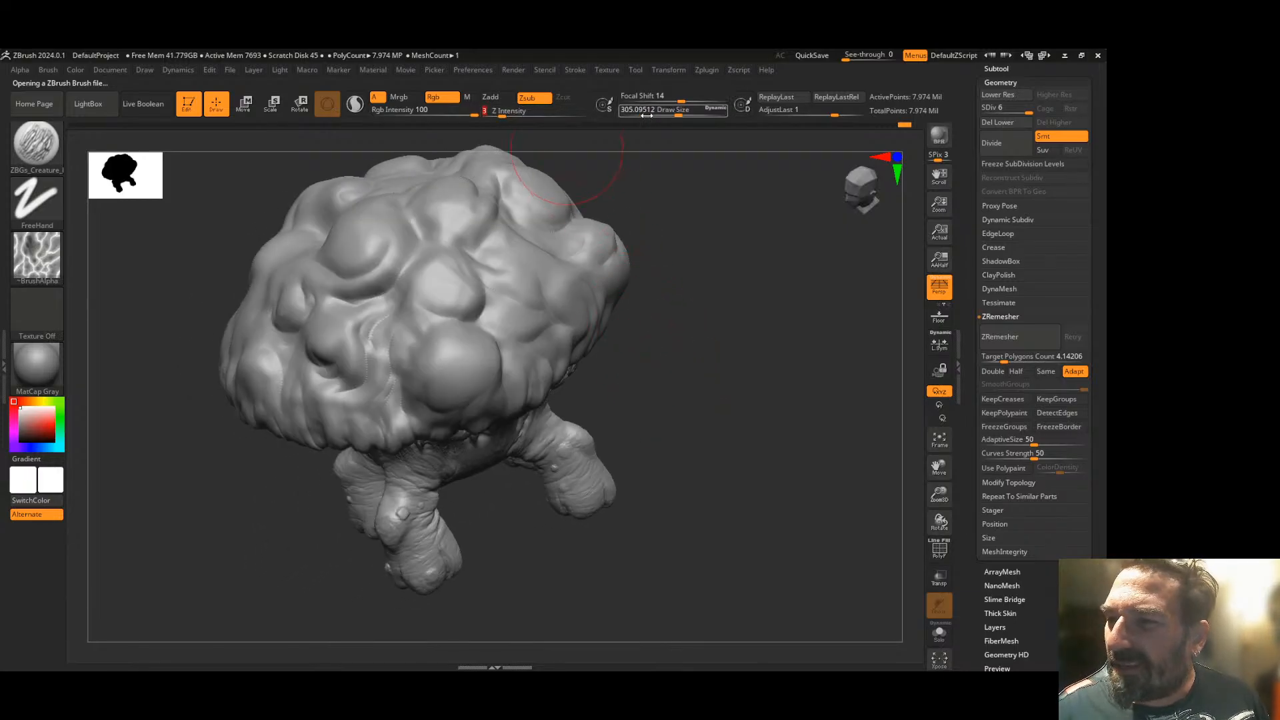
drag(681, 110, 700, 111)
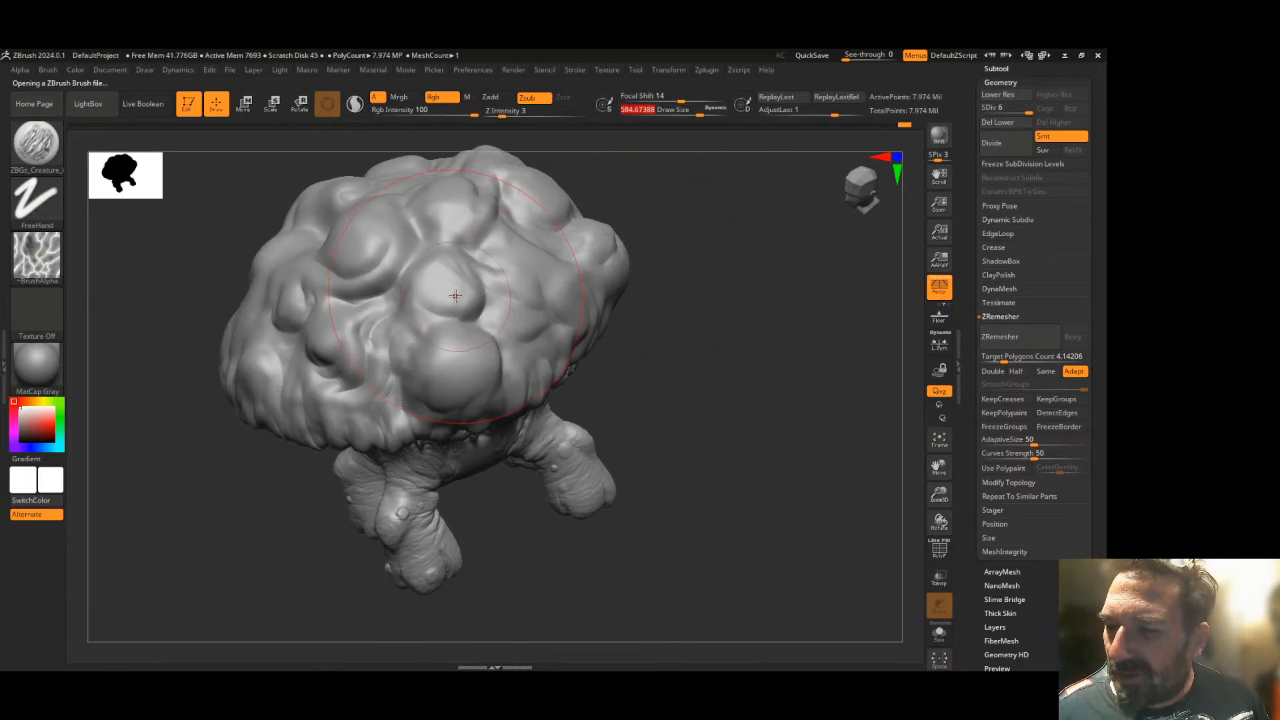
drag(686, 308, 573, 270)
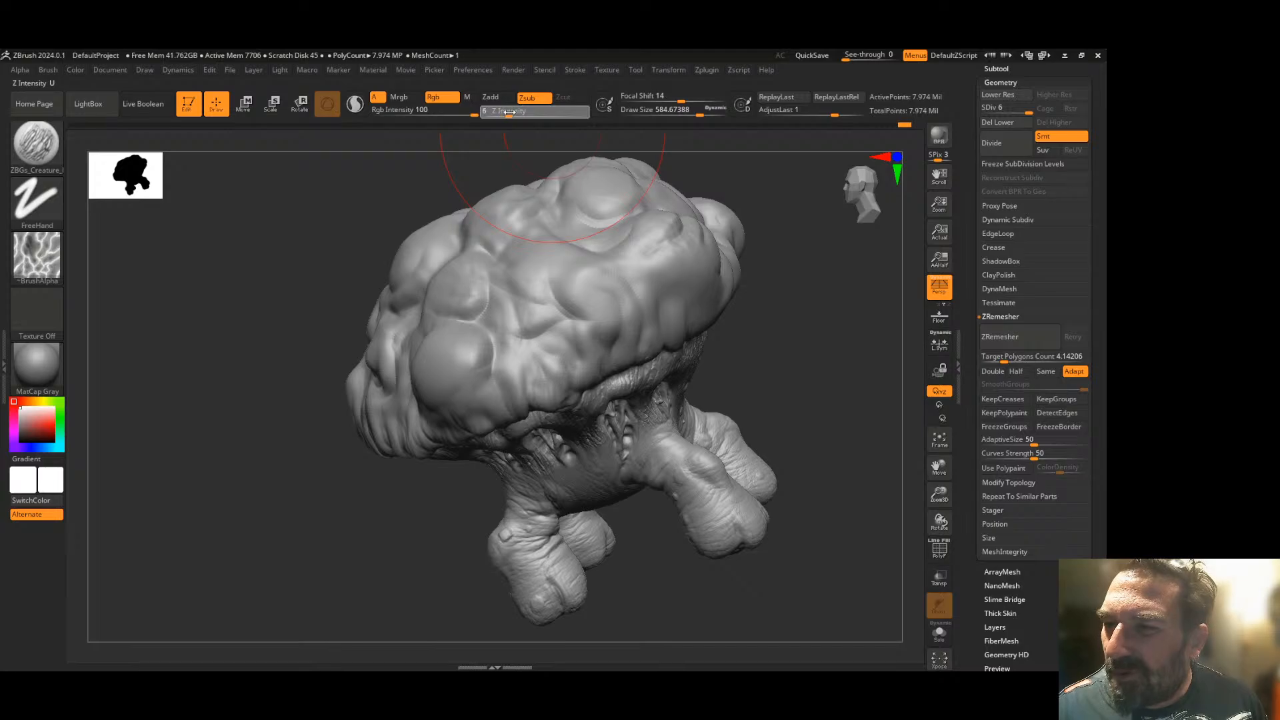
drag(509, 111, 514, 111)
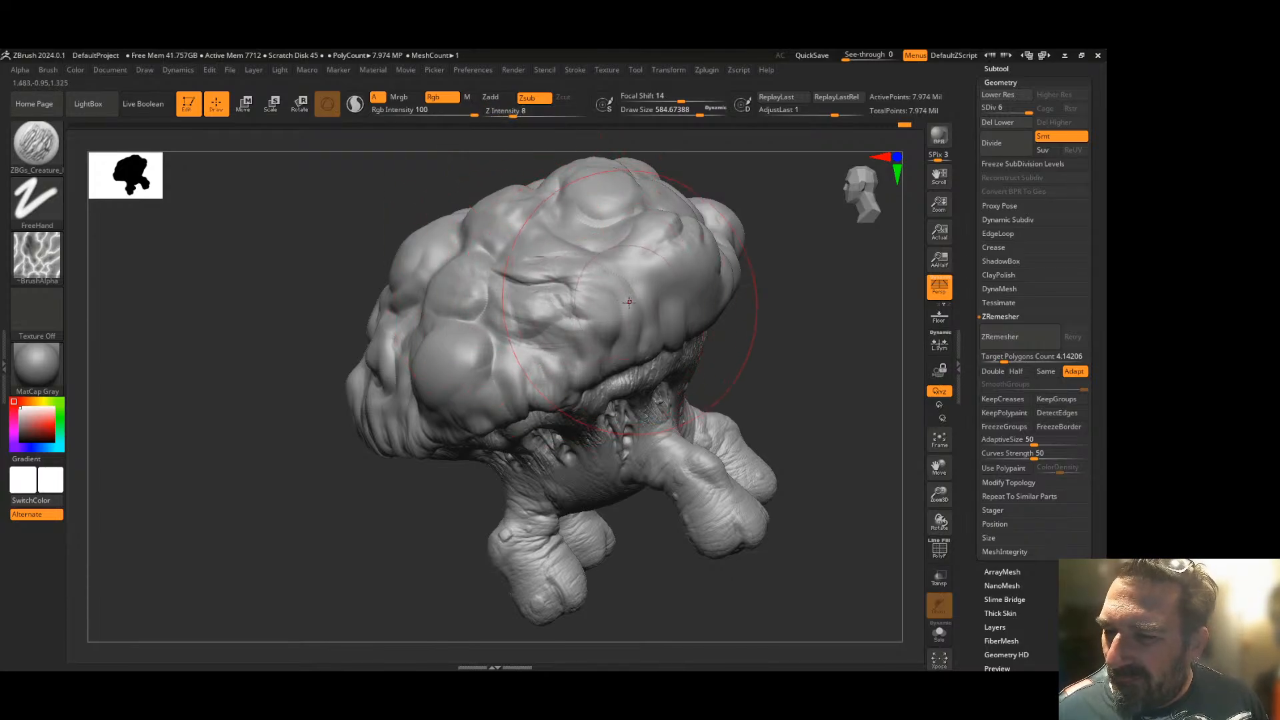
- Carve wrinkles between the ball-shaped lumps on the cap's side and down the folds to its rim
drag(400, 509, 366, 512)
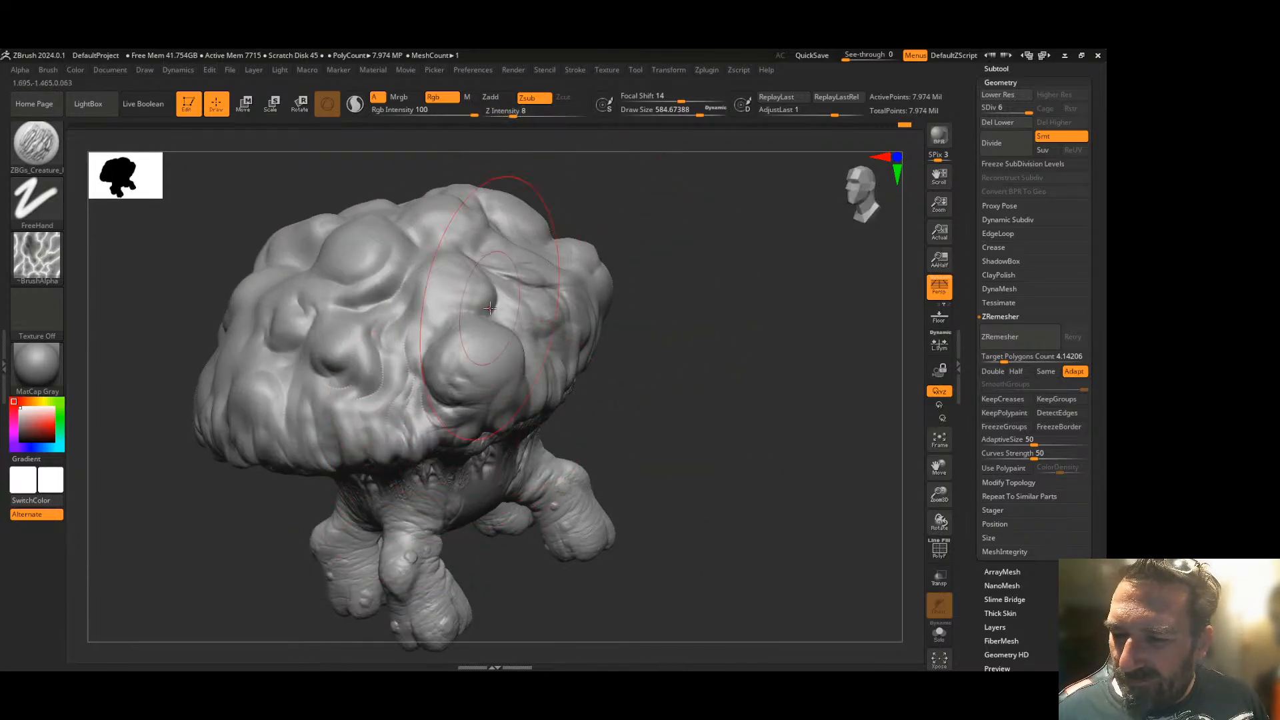
mouse_move(429, 357)
mouse_down()
mouse_move(443, 288)
mouse_move(403, 340)
mouse_move(393, 300)
mouse_move(412, 250)
mouse_up()
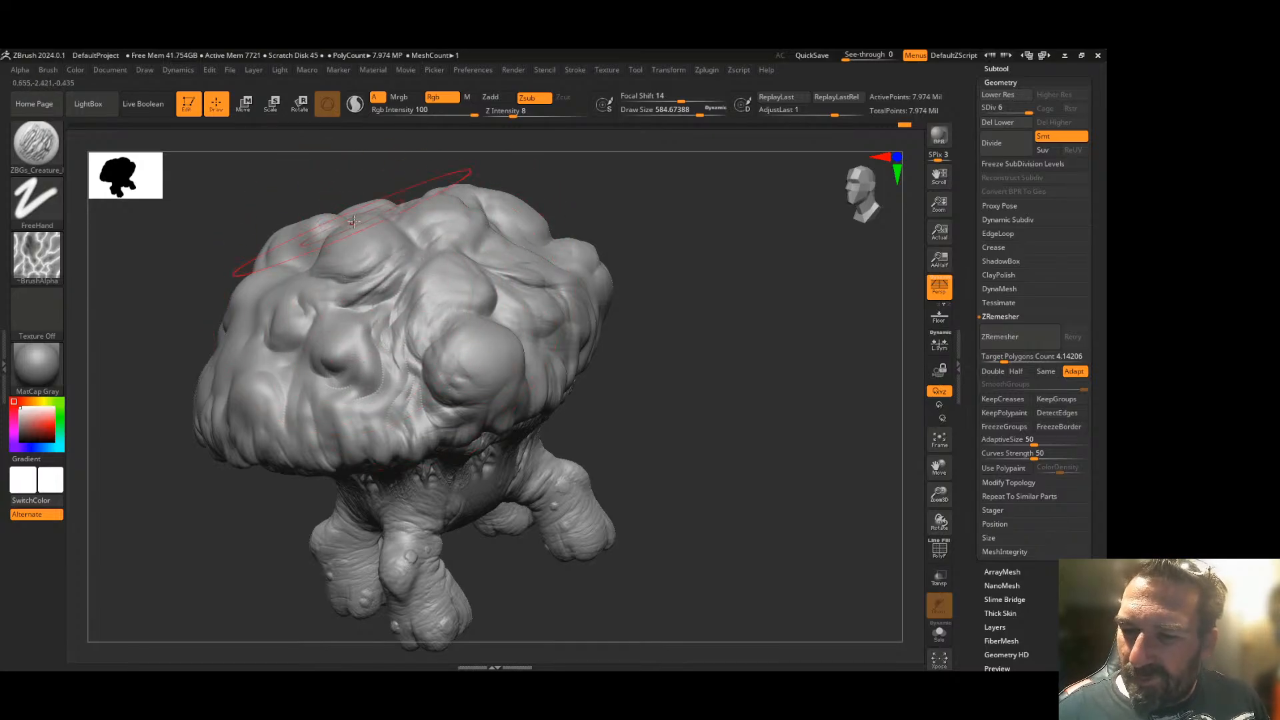
drag(394, 339, 348, 410)
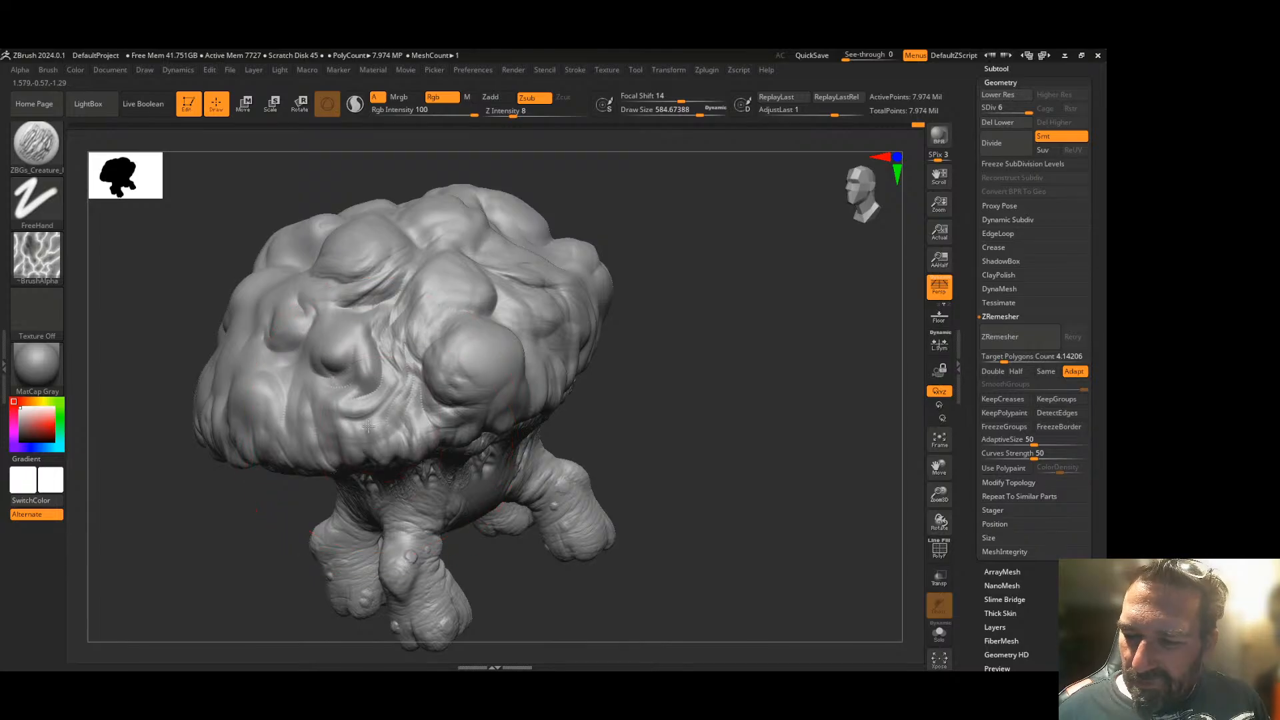
drag(632, 362, 634, 322)
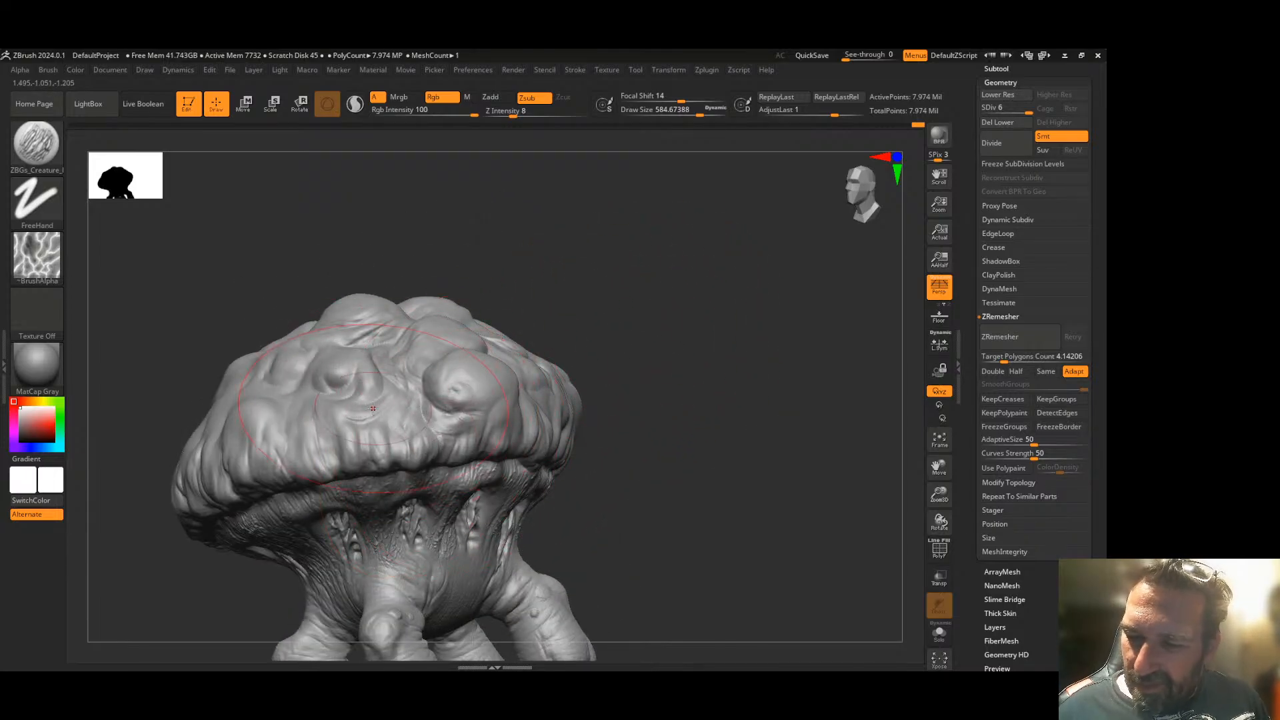
drag(283, 458, 264, 410)
mouse_move(582, 336)
mouse_down()
mouse_move(645, 336)
mouse_move(588, 341)
mouse_up()
drag(460, 427, 512, 400)
- Deepen the wrinkles in the folds beside the large round lump, running up from the rim
drag(717, 366, 628, 403)
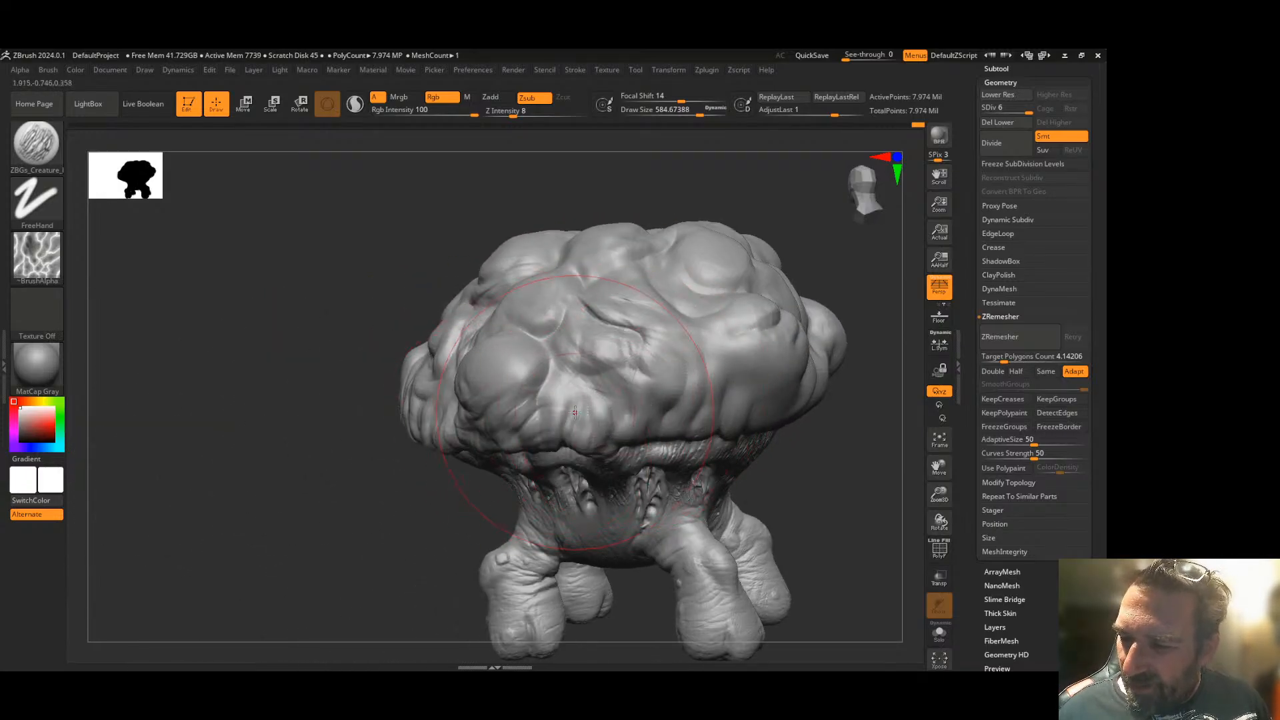
drag(555, 424, 572, 360)
drag(610, 430, 627, 365)
- Carve wrinkles across the two large lumps flanking the central cleft at the end of the cap
mouse_move(816, 412)
mouse_down()
mouse_move(828, 449)
mouse_move(634, 457)
mouse_up()
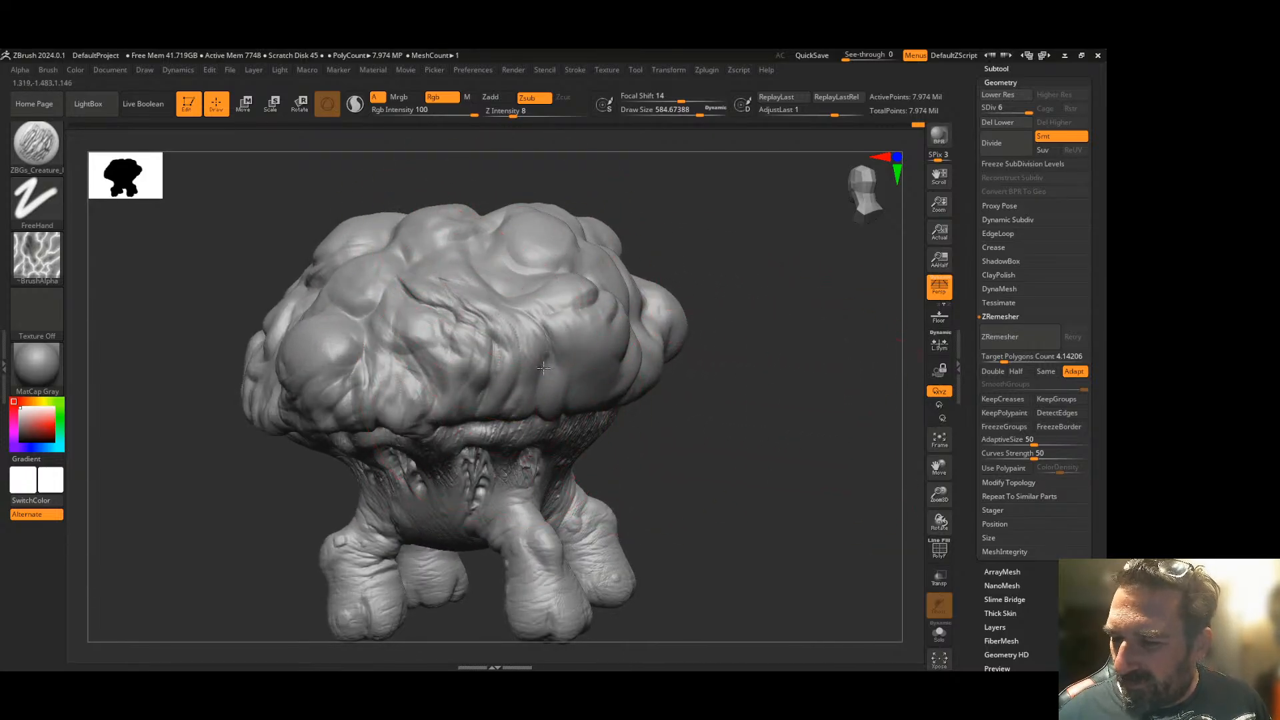
drag(720, 392, 579, 411)
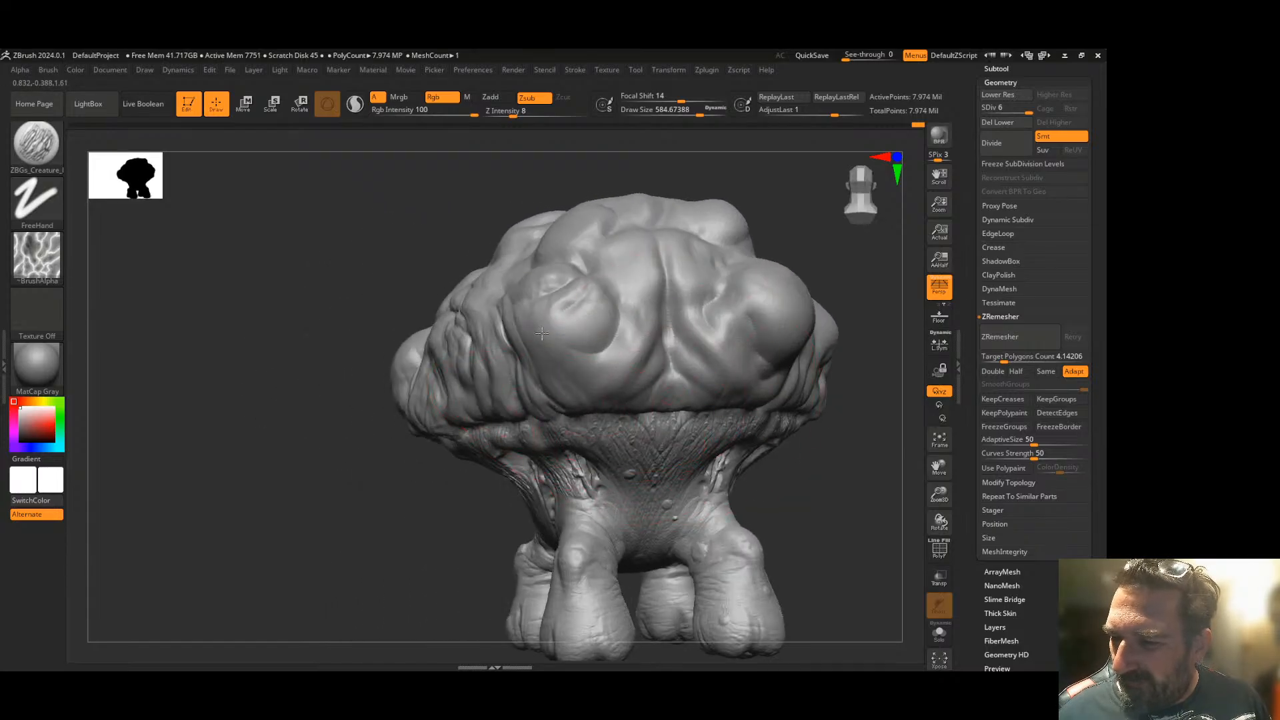
drag(590, 348, 607, 266)
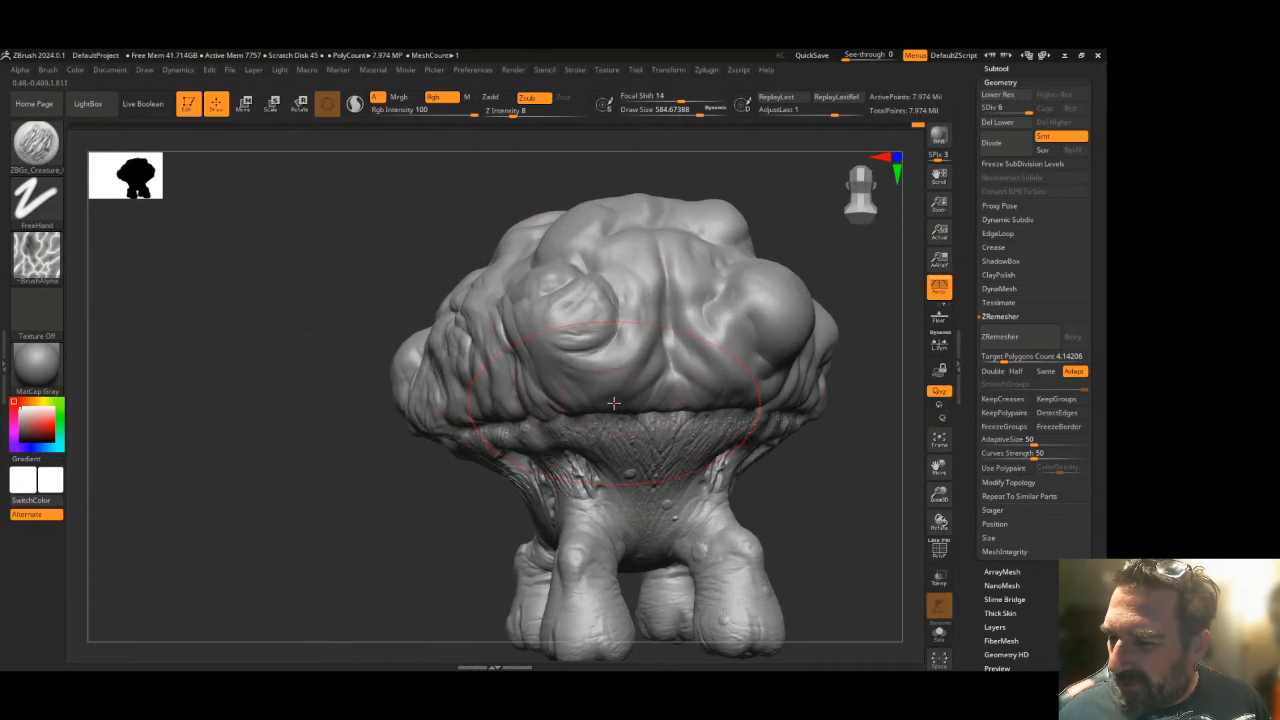
mouse_move(628, 390)
mouse_down()
mouse_move(656, 334)
mouse_move(693, 310)
mouse_up()
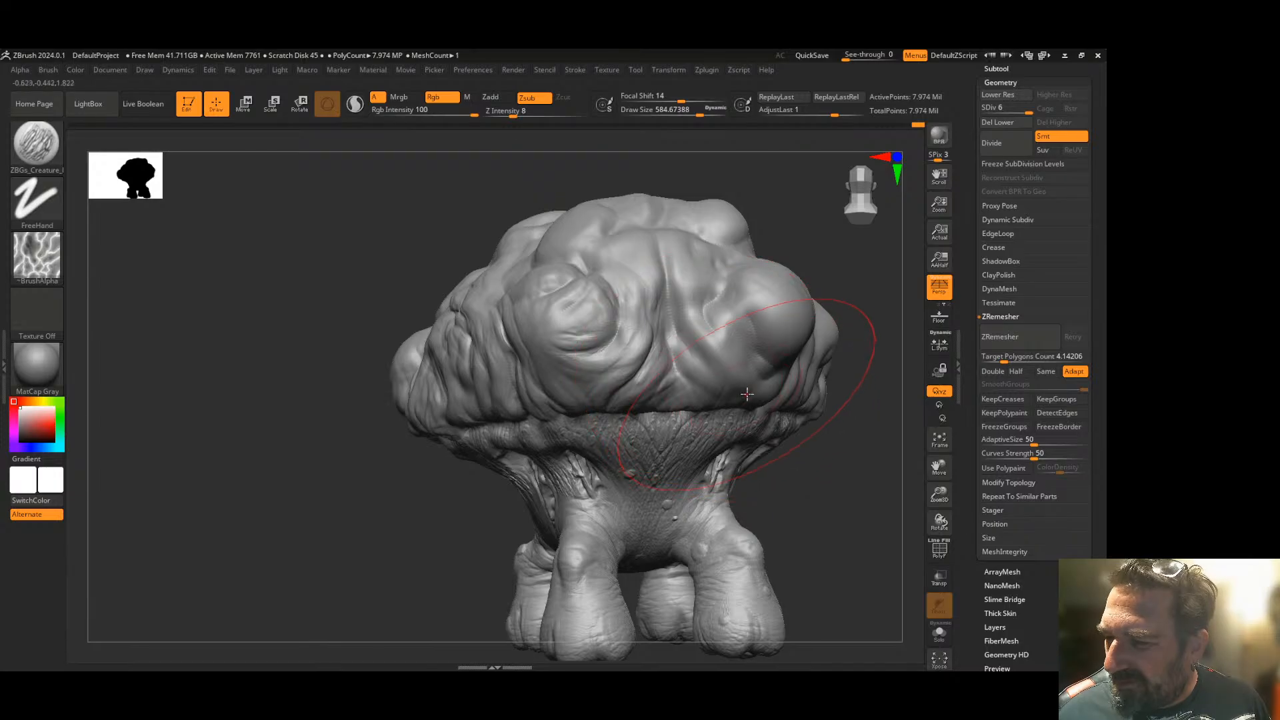
drag(699, 364, 657, 253)
- Add wrinkles along the cap's opposite side, above the rim and up over the protruding lump
alt+drag(844, 392, 626, 346)
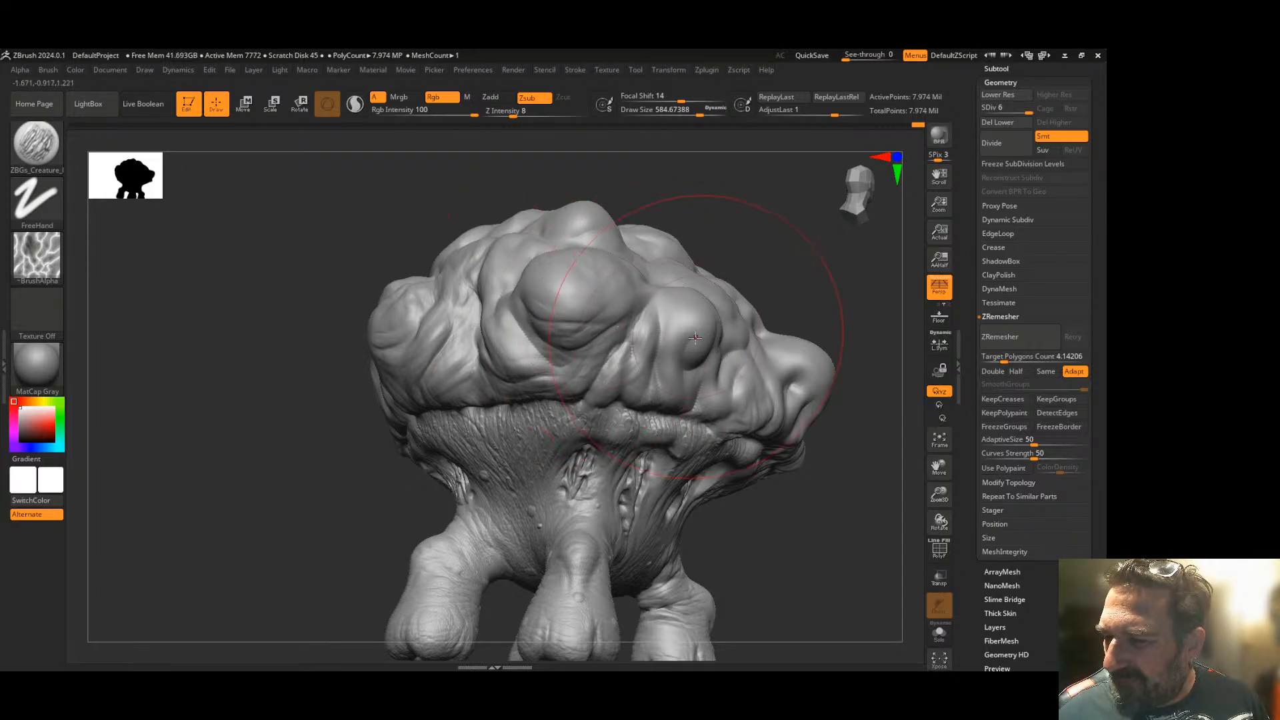
drag(816, 444, 793, 380)
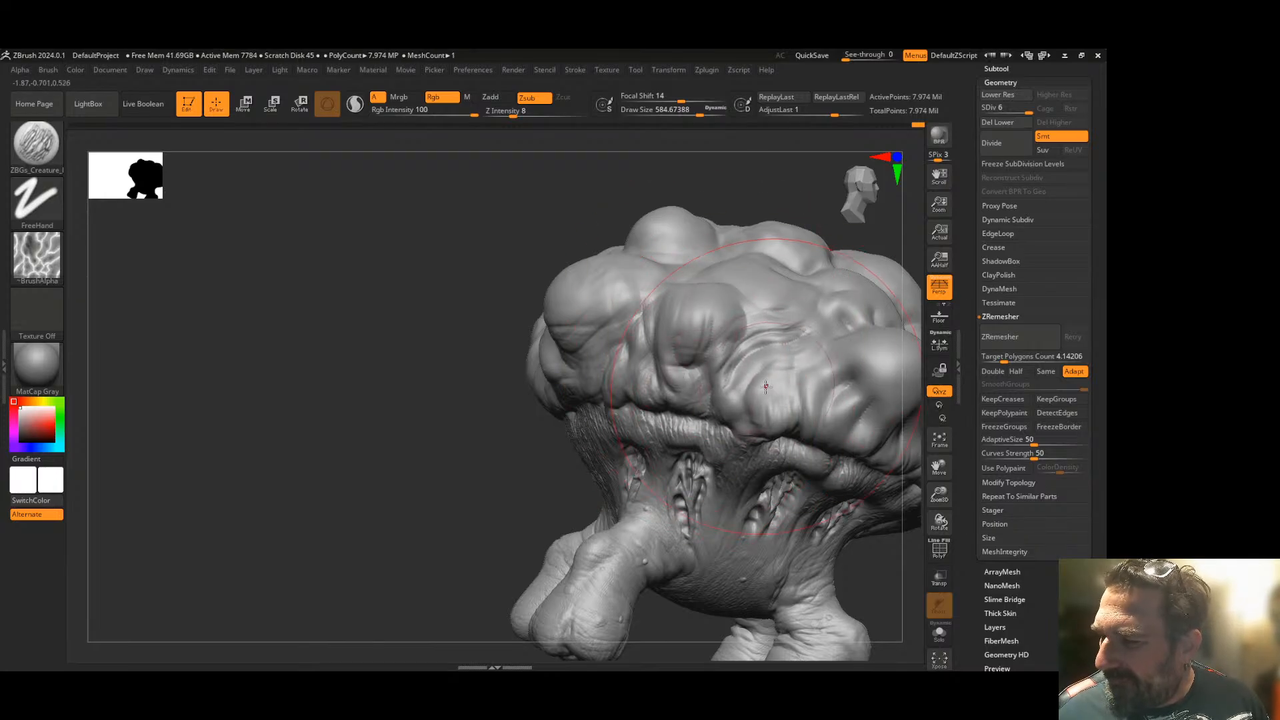
drag(445, 434, 193, 422)
mouse_move(750, 459)
mouse_down()
mouse_move(780, 449)
mouse_move(764, 431)
mouse_up()
drag(576, 370, 605, 316)
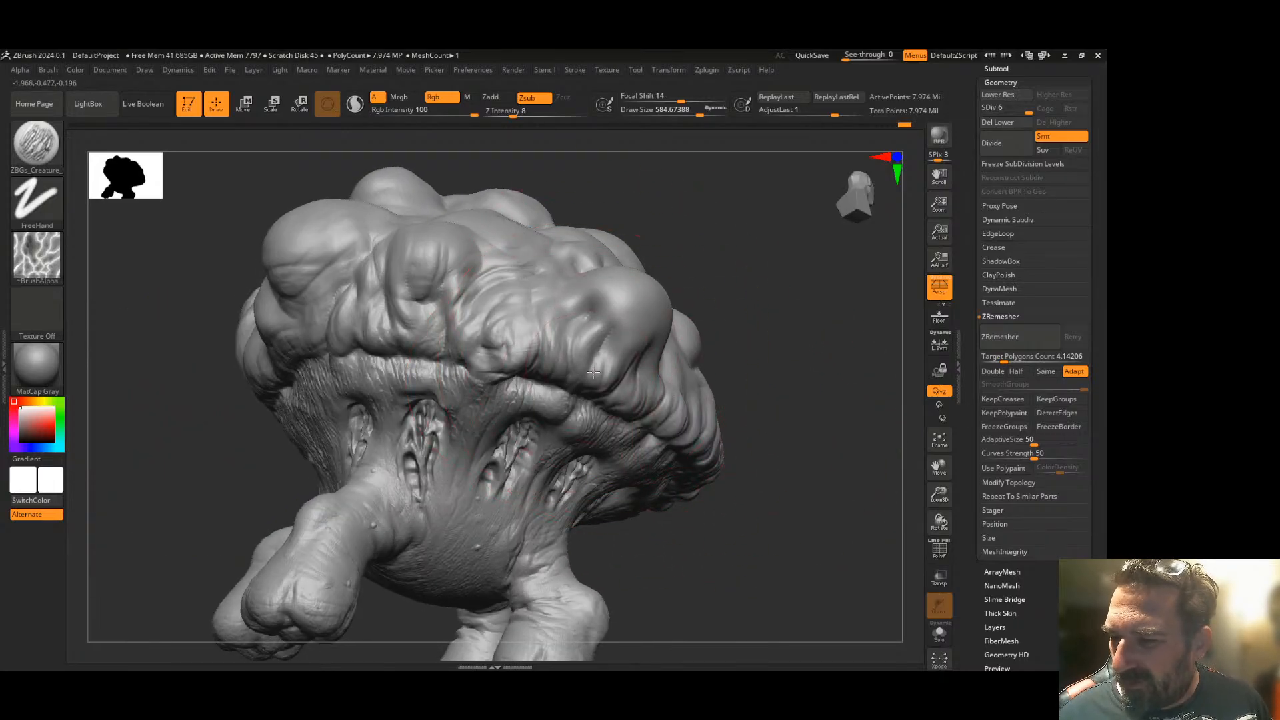
mouse_move(754, 318)
mouse_down()
mouse_move(703, 320)
mouse_move(697, 302)
mouse_up()
drag(656, 366, 688, 294)
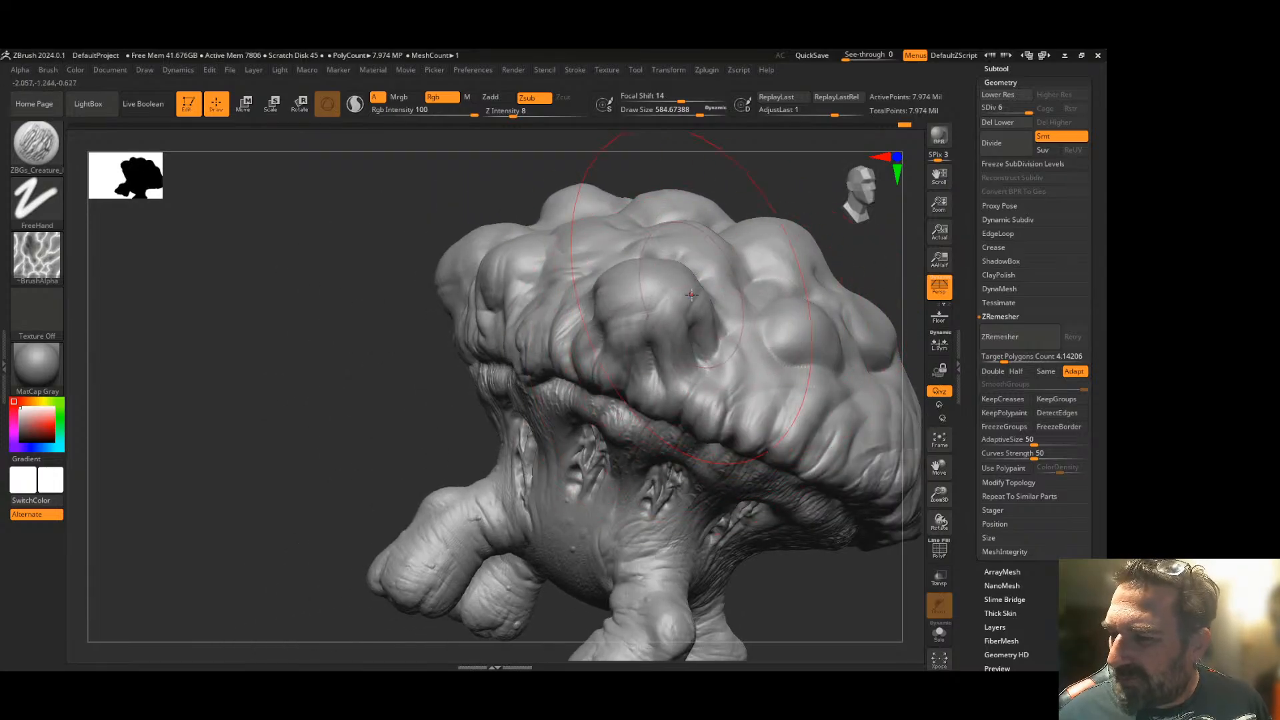
- Texture the folds between the protruding lump and the two oval lumps, wrinkling around and beneath the ovals
alt+drag(448, 381, 240, 373)
drag(756, 381, 587, 400)
drag(445, 448, 493, 367)
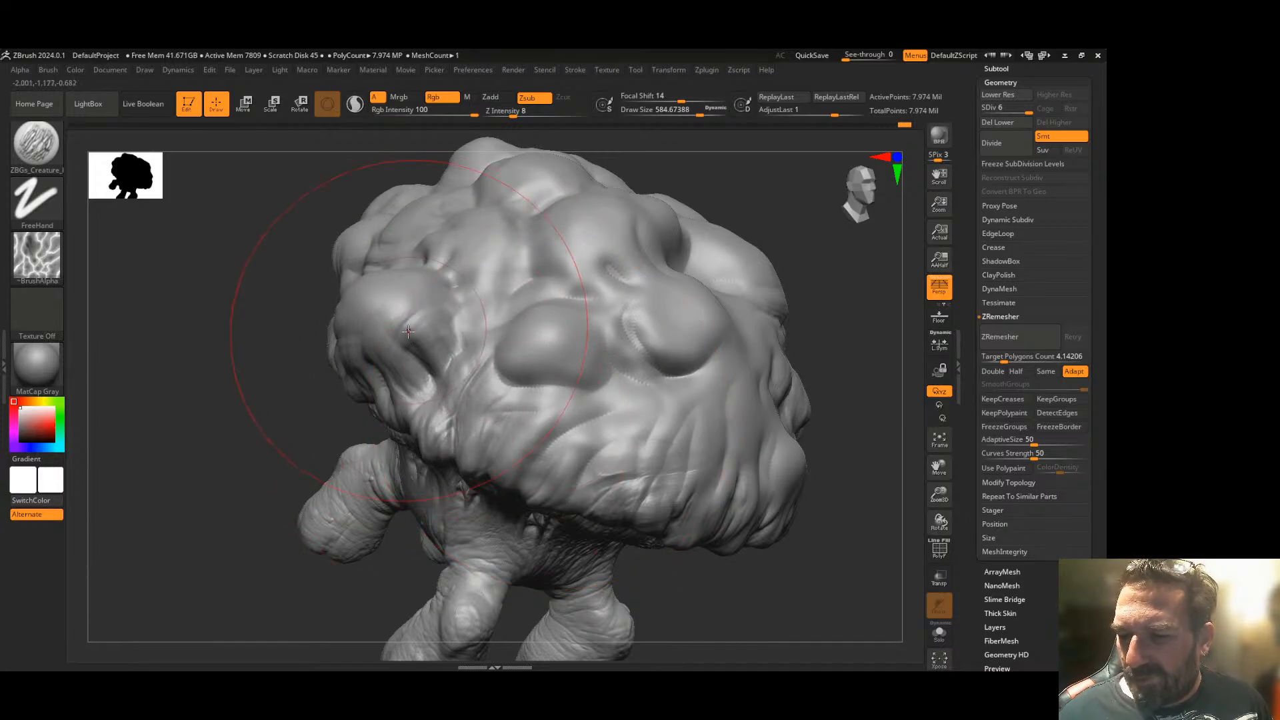
drag(409, 347, 379, 322)
drag(457, 297, 484, 261)
drag(467, 344, 508, 279)
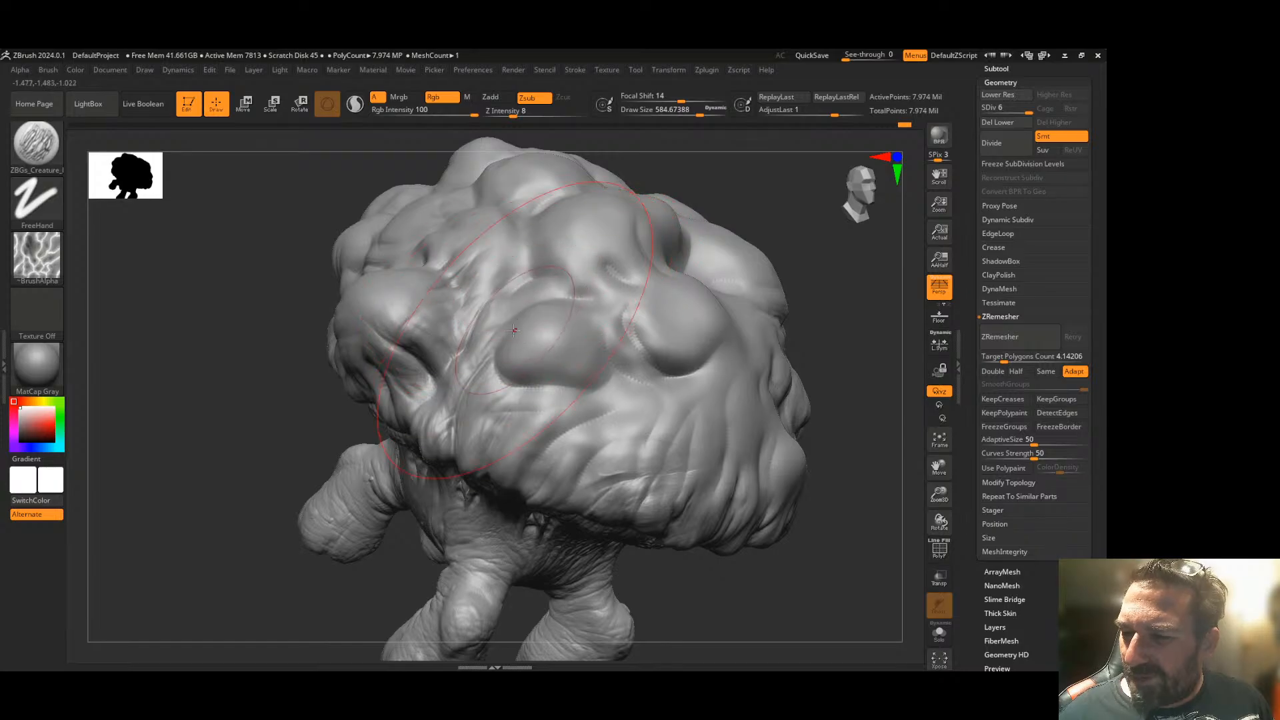
drag(480, 390, 641, 355)
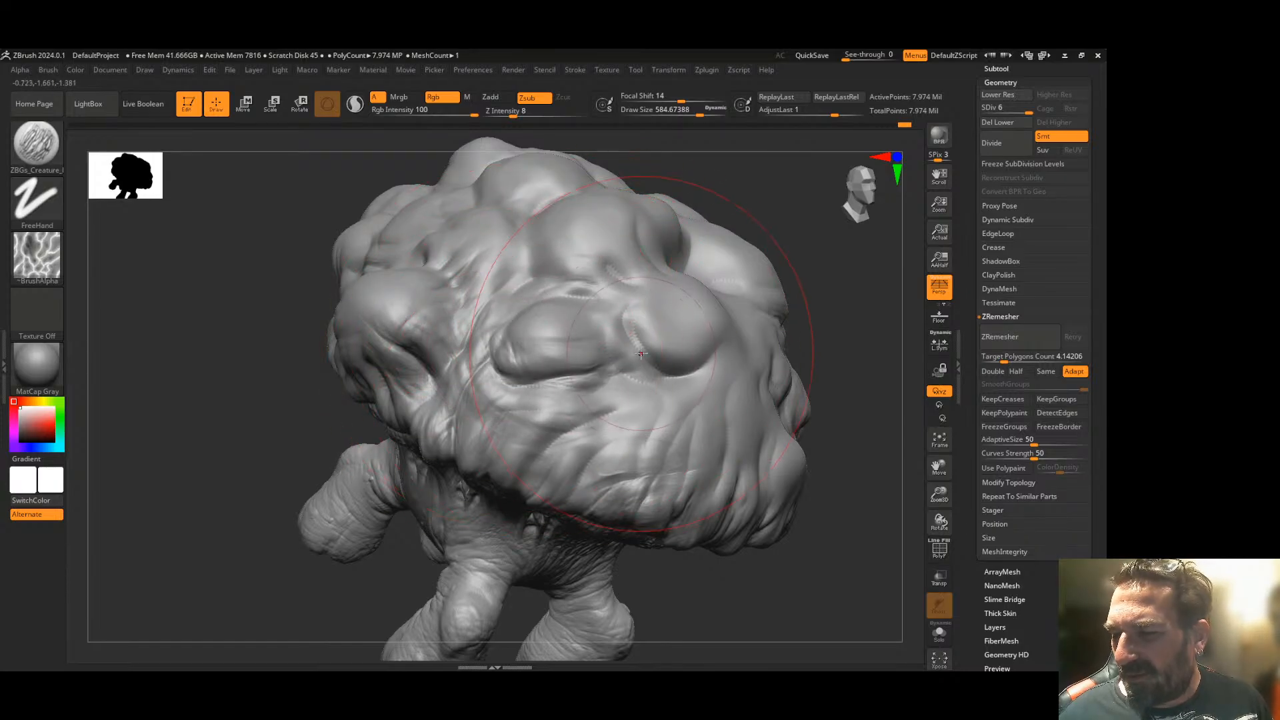
drag(538, 452, 663, 395)
mouse_move(500, 402)
mouse_down()
mouse_move(659, 387)
mouse_move(691, 360)
mouse_move(721, 379)
mouse_up()
- Brush wrinkles over the smooth central area between the lumps on the end opposite the cleft
mouse_move(851, 362)
mouse_down()
mouse_move(850, 375)
mouse_move(480, 293)
mouse_move(564, 303)
mouse_move(624, 221)
mouse_move(623, 186)
mouse_up()
mouse_move(565, 301)
mouse_down()
mouse_move(606, 314)
mouse_move(626, 303)
mouse_up()
drag(625, 251, 739, 260)
mouse_move(816, 492)
mouse_down()
mouse_move(787, 440)
mouse_move(740, 400)
mouse_up()
mouse_move(694, 340)
mouse_down()
mouse_move(711, 294)
mouse_move(740, 394)
mouse_up()
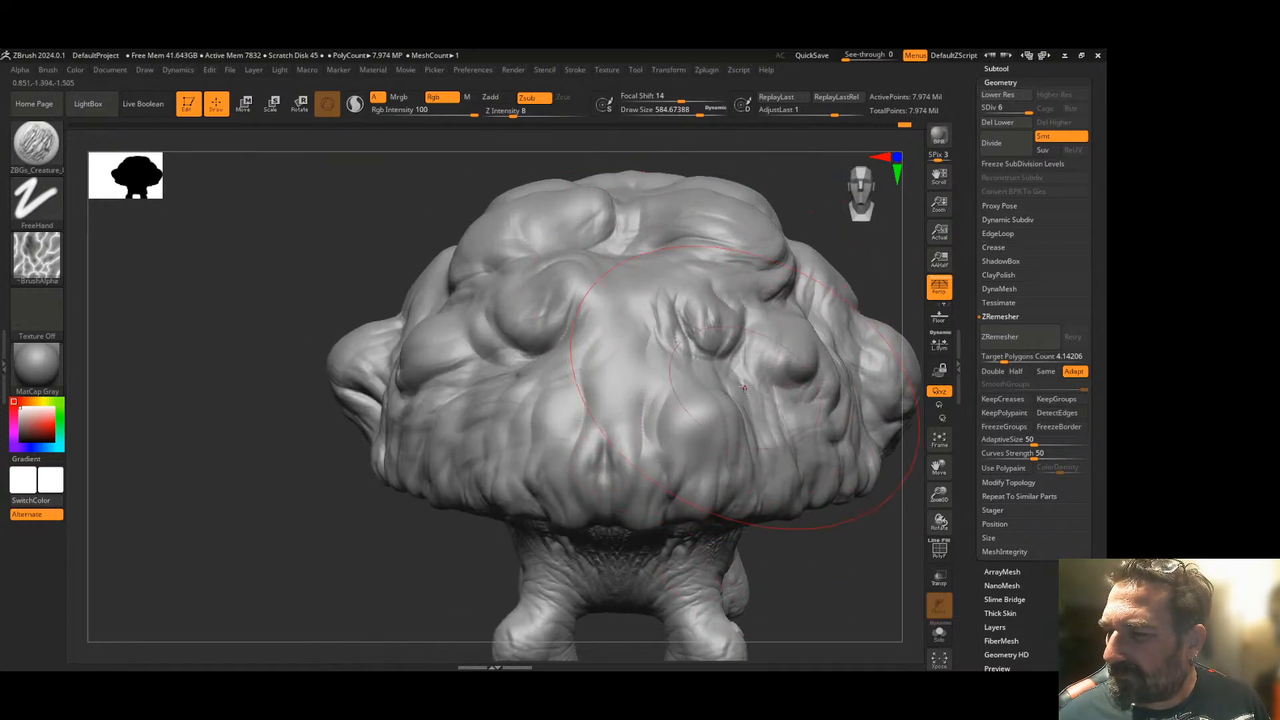
mouse_move(661, 365)
mouse_down()
mouse_move(654, 398)
mouse_move(673, 476)
mouse_move(622, 533)
mouse_move(570, 472)
mouse_move(569, 325)
mouse_up()
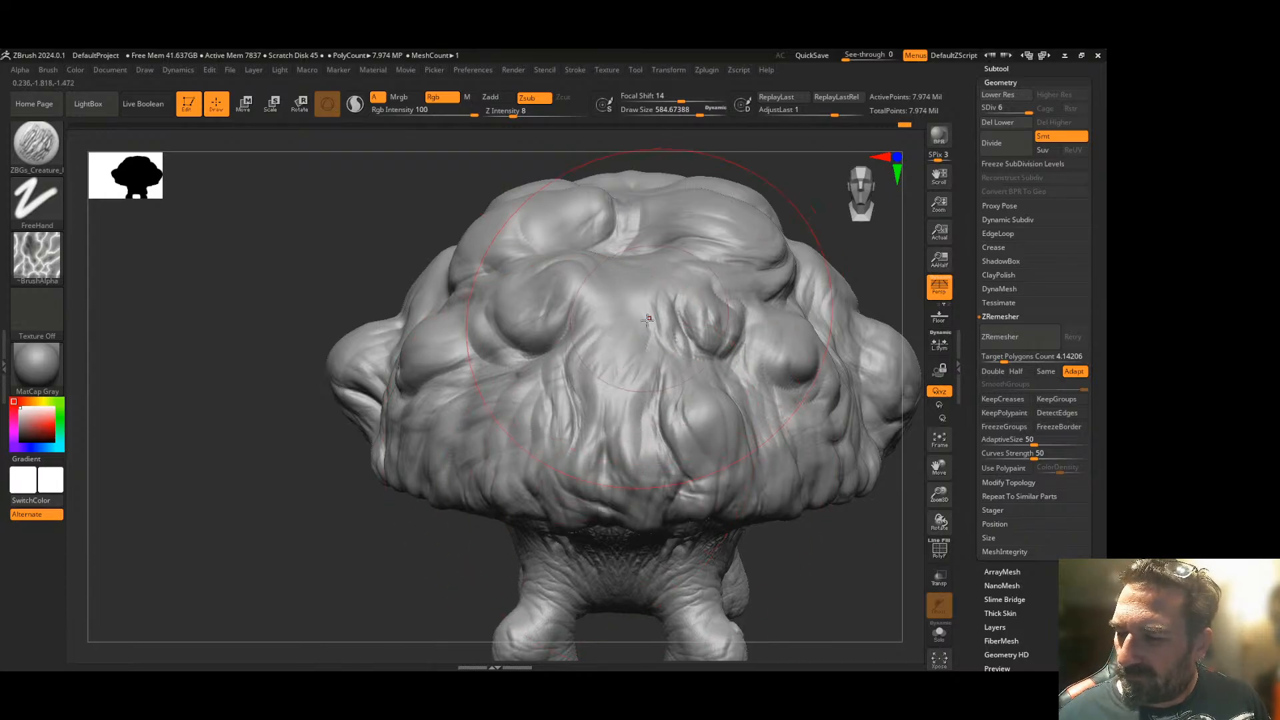
- Carve wrinkles between the large swellings on the top of the cap
mouse_move(426, 530)
mouse_down()
mouse_move(375, 540)
mouse_move(268, 604)
mouse_up()
mouse_move(793, 272)
mouse_down()
mouse_move(766, 309)
mouse_move(791, 307)
mouse_move(793, 351)
mouse_move(798, 339)
mouse_up()
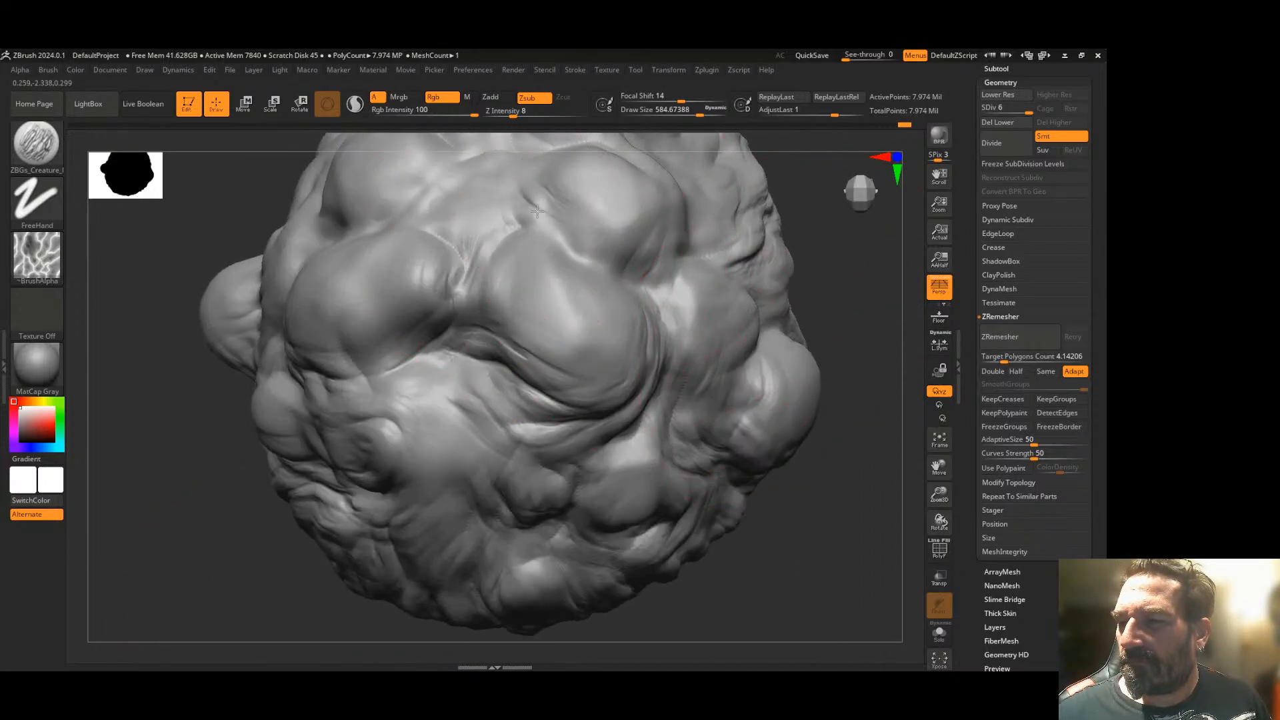
mouse_move(631, 264)
mouse_down()
mouse_move(627, 224)
mouse_move(613, 281)
mouse_move(596, 182)
mouse_move(578, 244)
mouse_move(510, 225)
mouse_move(474, 281)
mouse_move(440, 220)
mouse_move(407, 373)
mouse_move(413, 193)
mouse_move(429, 302)
mouse_move(408, 370)
mouse_move(381, 383)
mouse_move(415, 424)
mouse_move(406, 457)
mouse_up()
drag(313, 543, 643, 379)
drag(764, 382, 772, 398)
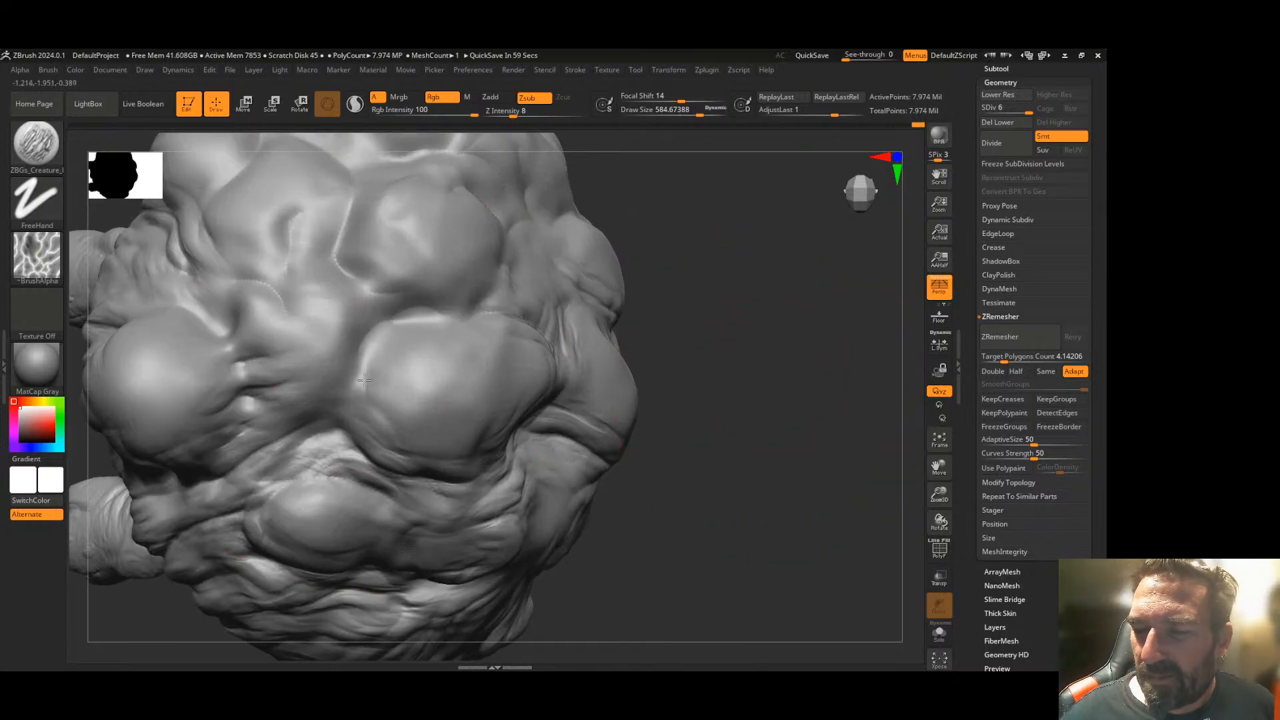
- Wrinkle the edges of the neighbouring round lumps on top and the hollow between them, undoing and redoing one stroke
mouse_move(347, 236)
mouse_down()
mouse_move(348, 213)
mouse_move(366, 273)
mouse_up()
drag(287, 273, 293, 210)
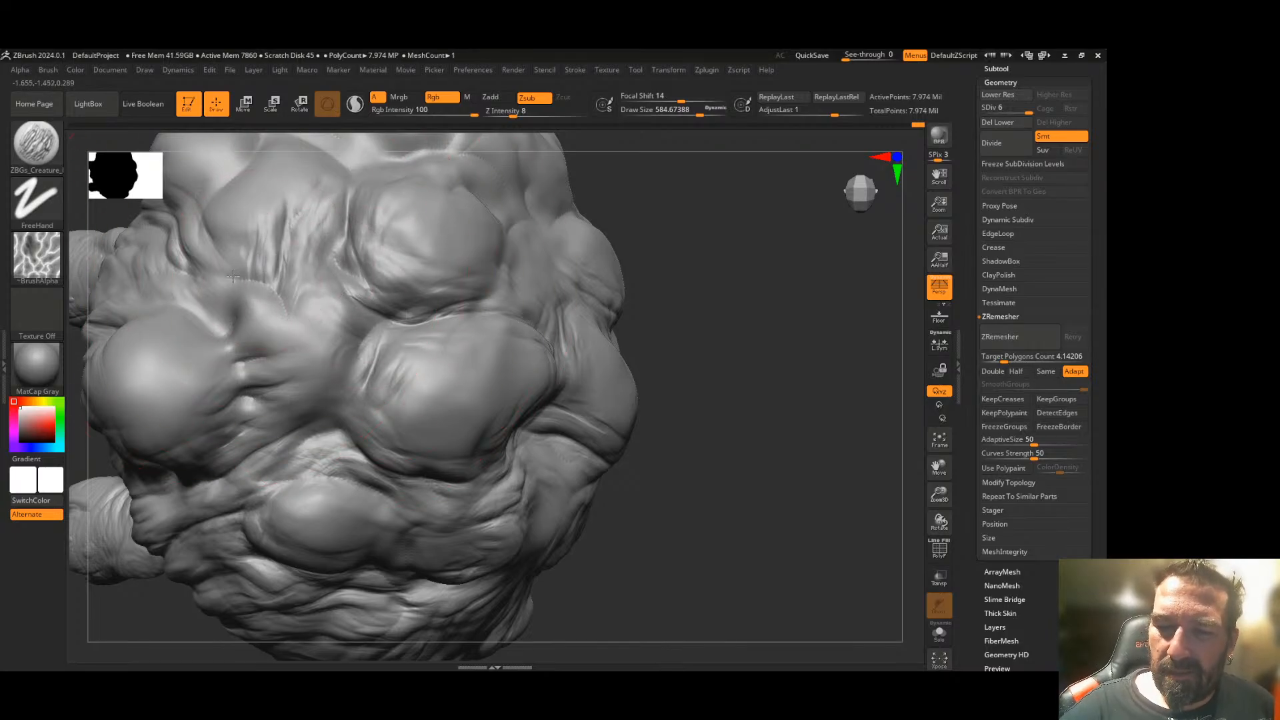
drag(231, 275, 290, 325)
key(ctrl+z)
drag(190, 299, 232, 318)
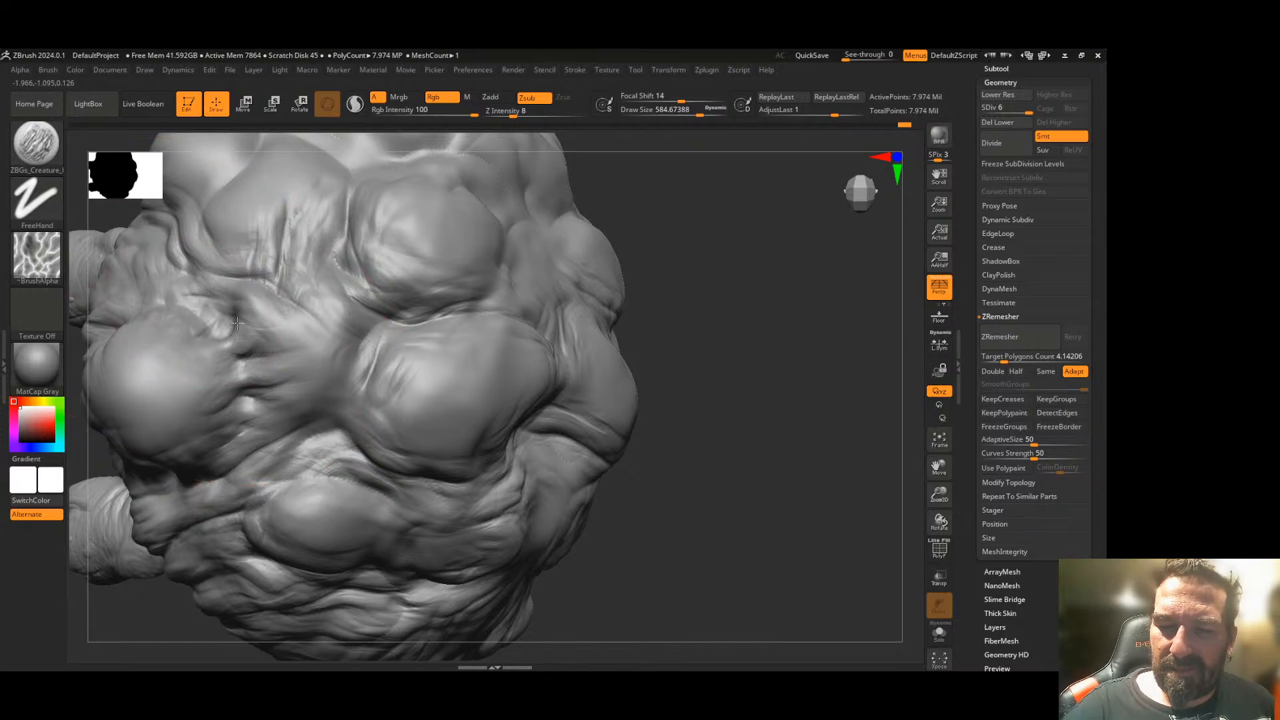
drag(326, 403, 343, 374)
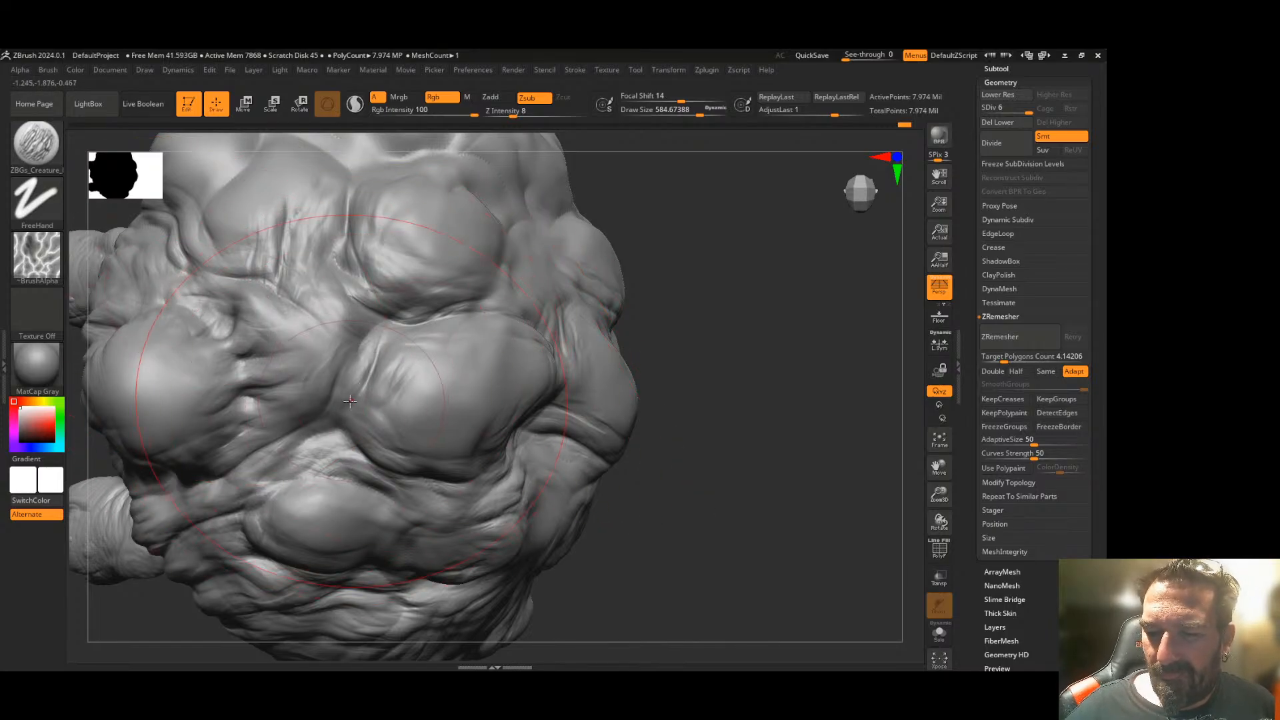
- Carve wrinkles around the small round lump on the upper side and under the big lump beside it
mouse_move(714, 357)
mouse_down()
mouse_move(749, 371)
mouse_move(680, 378)
mouse_move(742, 362)
mouse_move(706, 360)
mouse_move(563, 368)
mouse_up()
mouse_move(322, 391)
mouse_down()
mouse_move(373, 364)
mouse_move(362, 416)
mouse_up()
drag(434, 321, 408, 237)
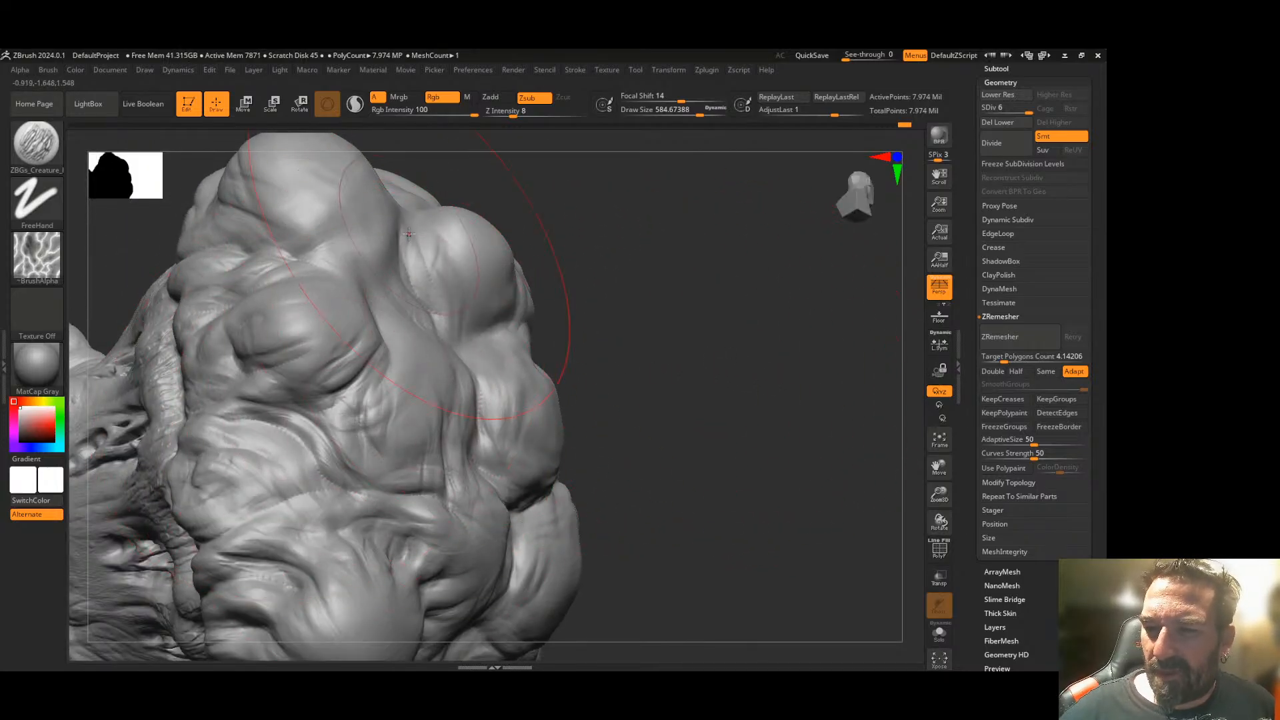
mouse_move(360, 283)
mouse_down()
mouse_move(382, 343)
mouse_move(313, 274)
mouse_move(280, 284)
mouse_move(280, 235)
mouse_move(306, 205)
mouse_up()
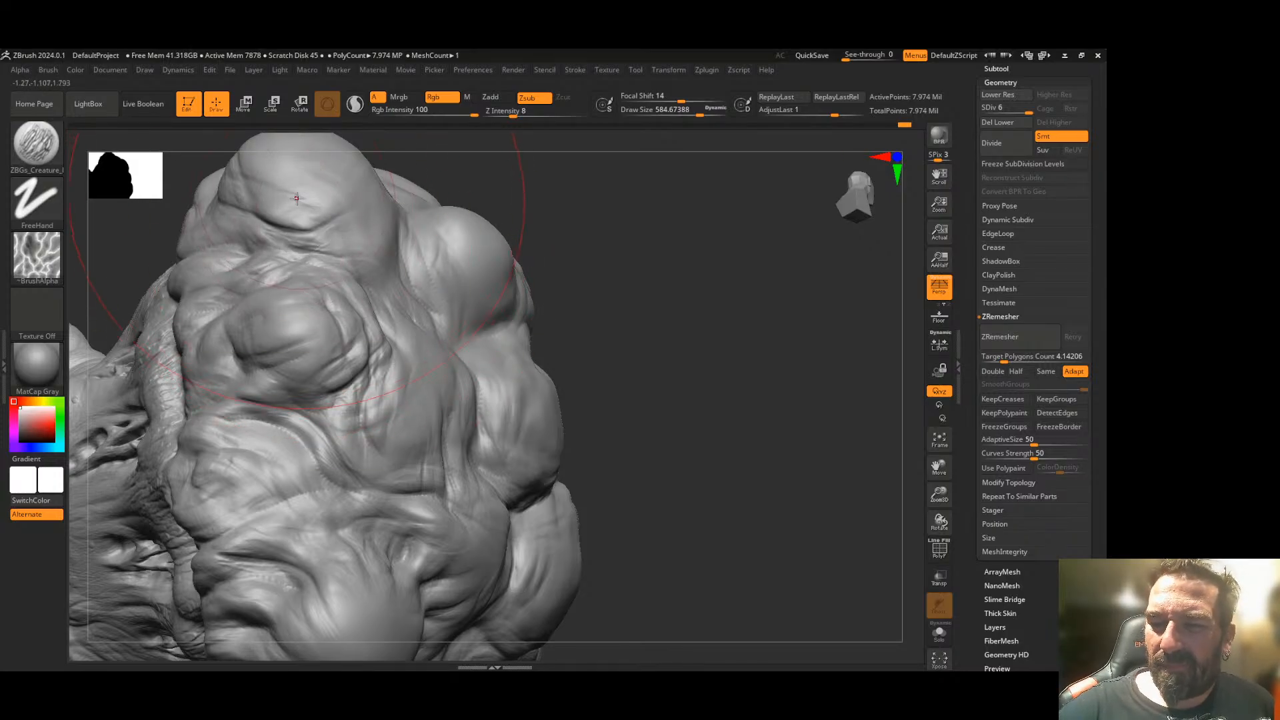
- Add creature wrinkles over and around the elongated swellings on the crown of the cap
drag(640, 337, 444, 357)
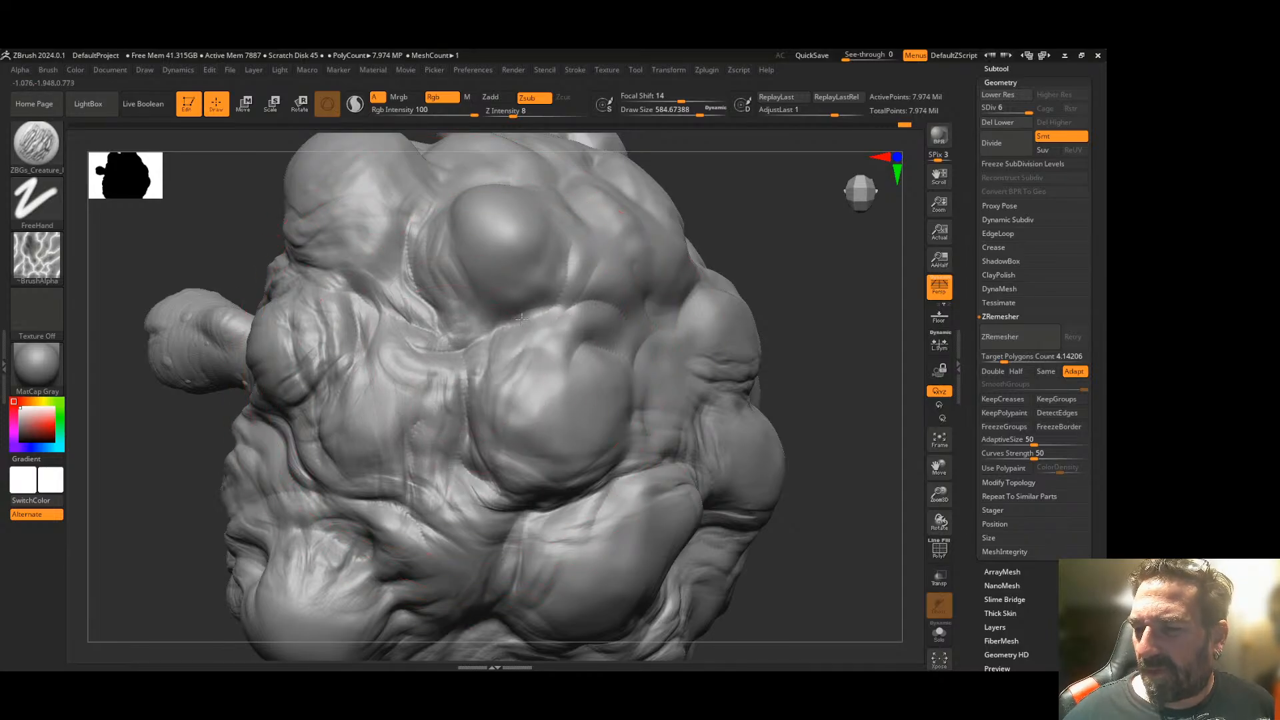
drag(670, 262, 666, 333)
mouse_move(712, 382)
mouse_down()
mouse_move(706, 346)
mouse_move(712, 366)
mouse_move(688, 373)
mouse_up()
drag(453, 434, 570, 444)
drag(794, 512, 712, 354)
drag(736, 408, 816, 420)
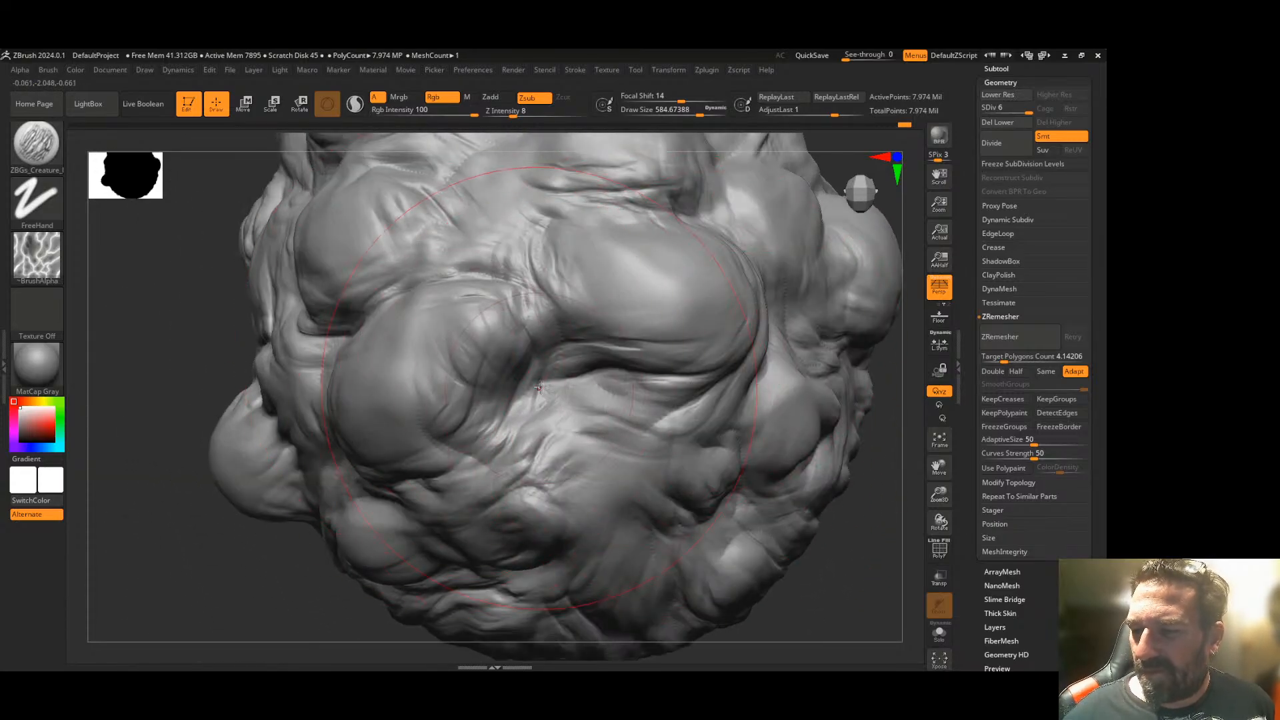
drag(617, 297, 587, 303)
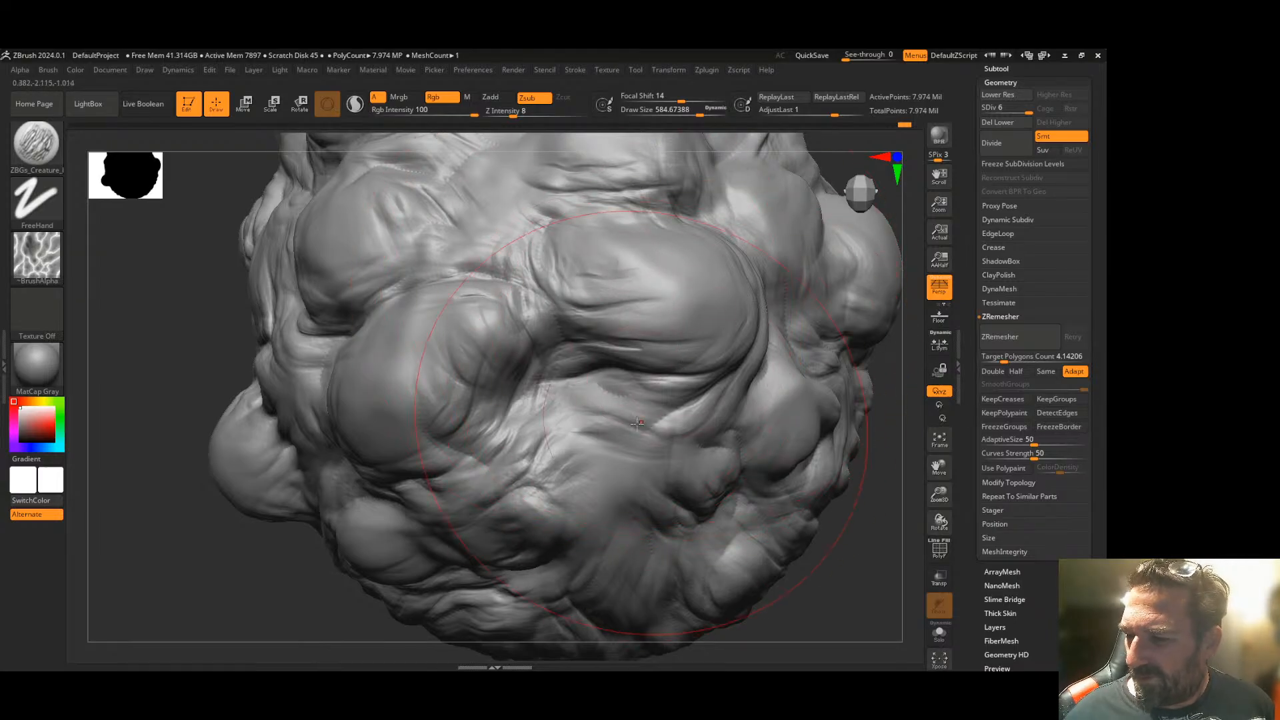
- Extend the wrinkles over the remaining smooth lumps on the crown, and fit the whole creature in view
mouse_move(867, 507)
mouse_down()
mouse_move(754, 509)
mouse_move(713, 490)
mouse_up()
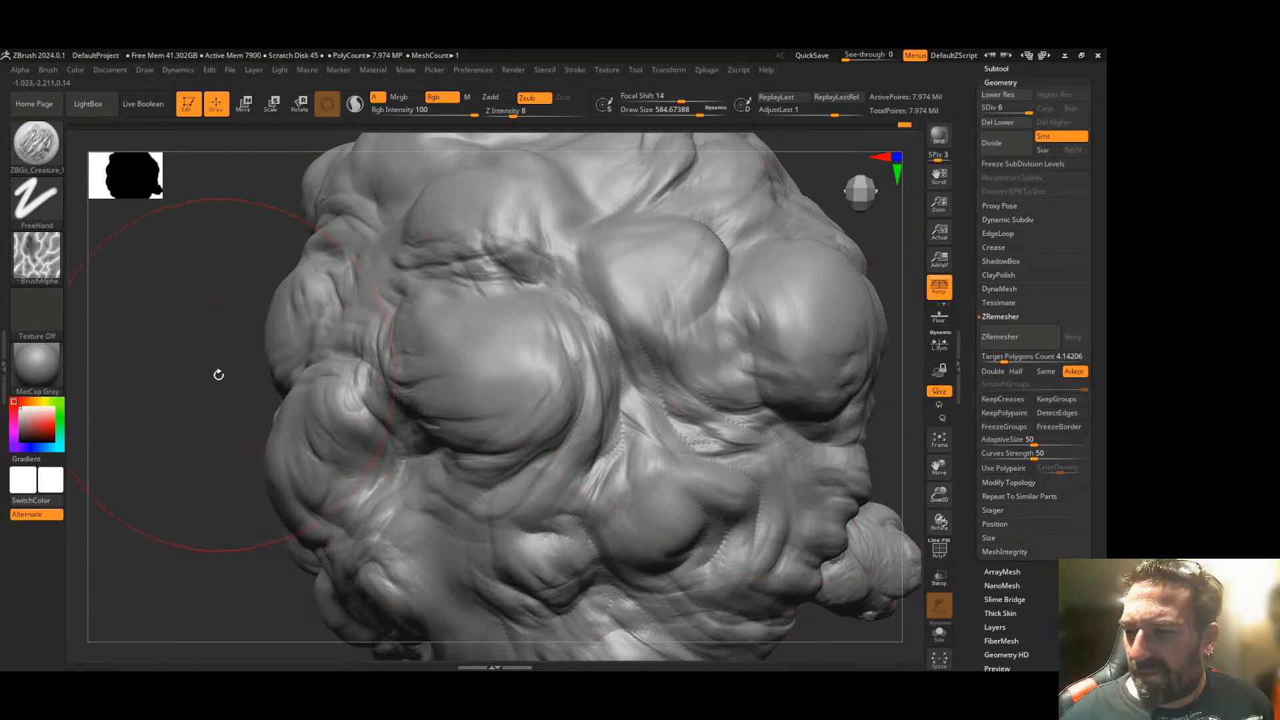
drag(223, 372, 117, 500)
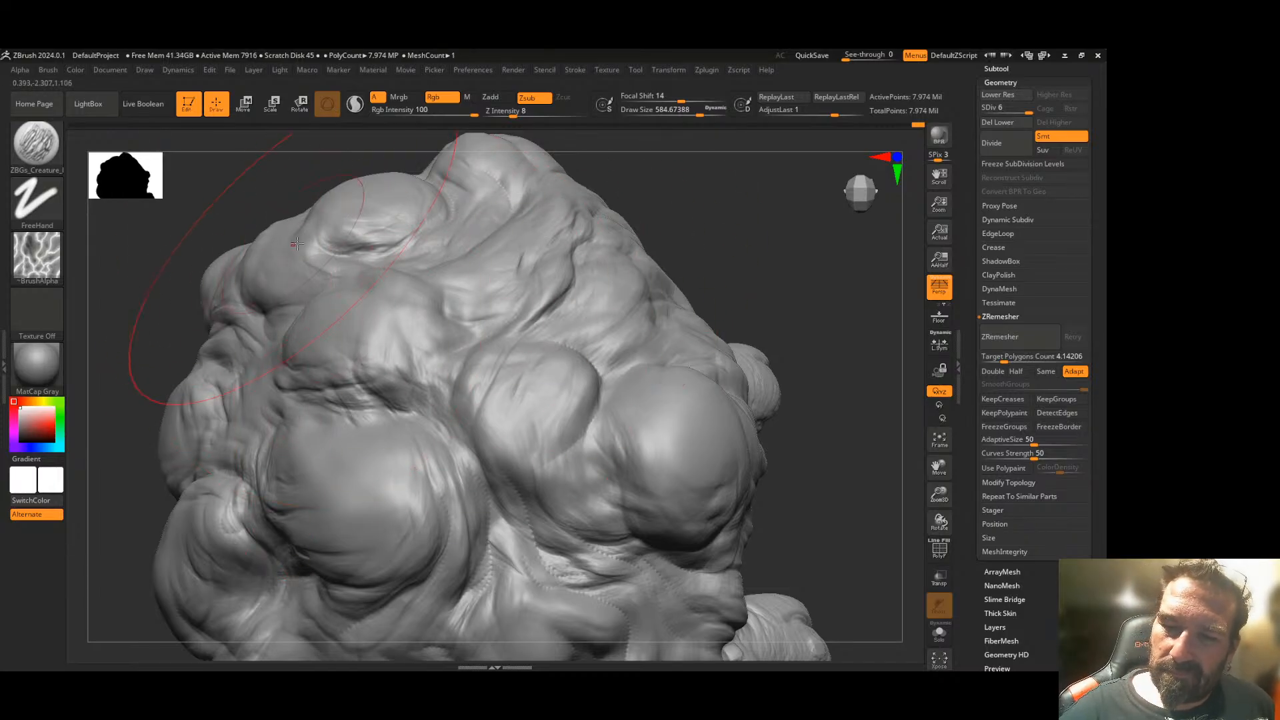
mouse_move(673, 260)
right_down()
mouse_move(766, 297)
mouse_move(668, 348)
right_up()
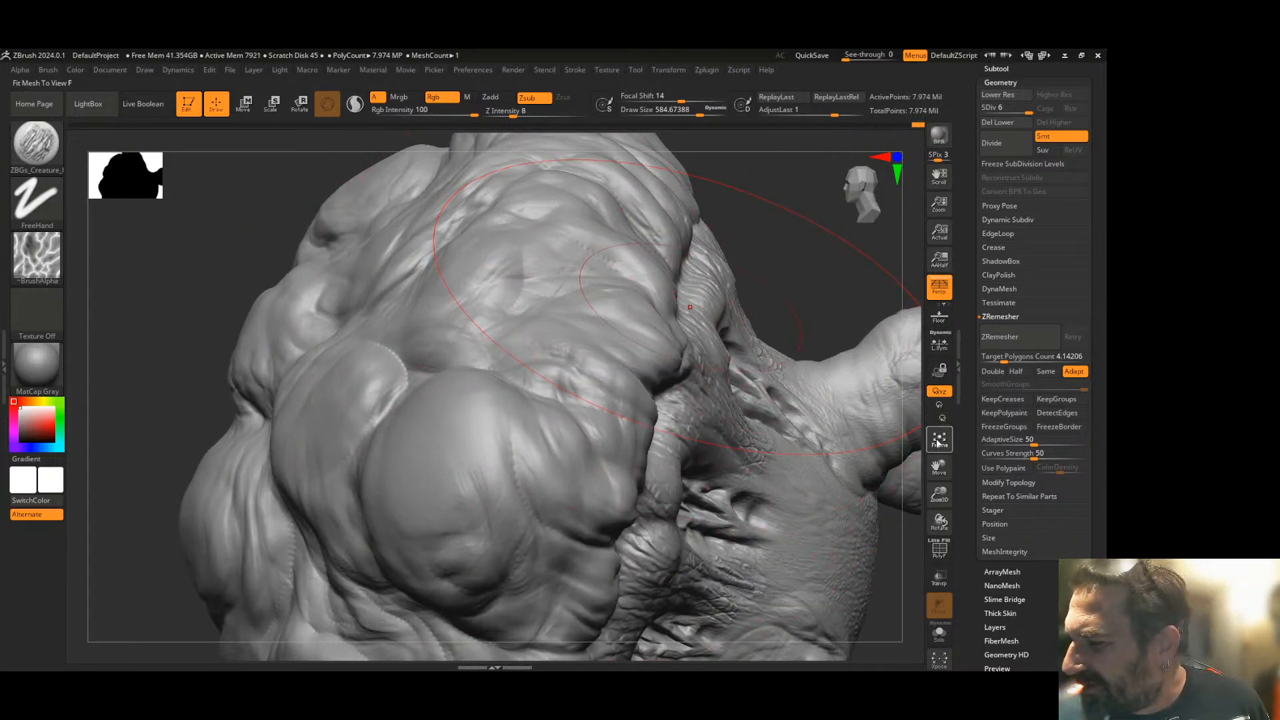
click(939, 439)
mouse_move(842, 413)
right_down()
mouse_move(775, 406)
mouse_move(789, 492)
right_up()
right_drag(727, 458, 717, 405)
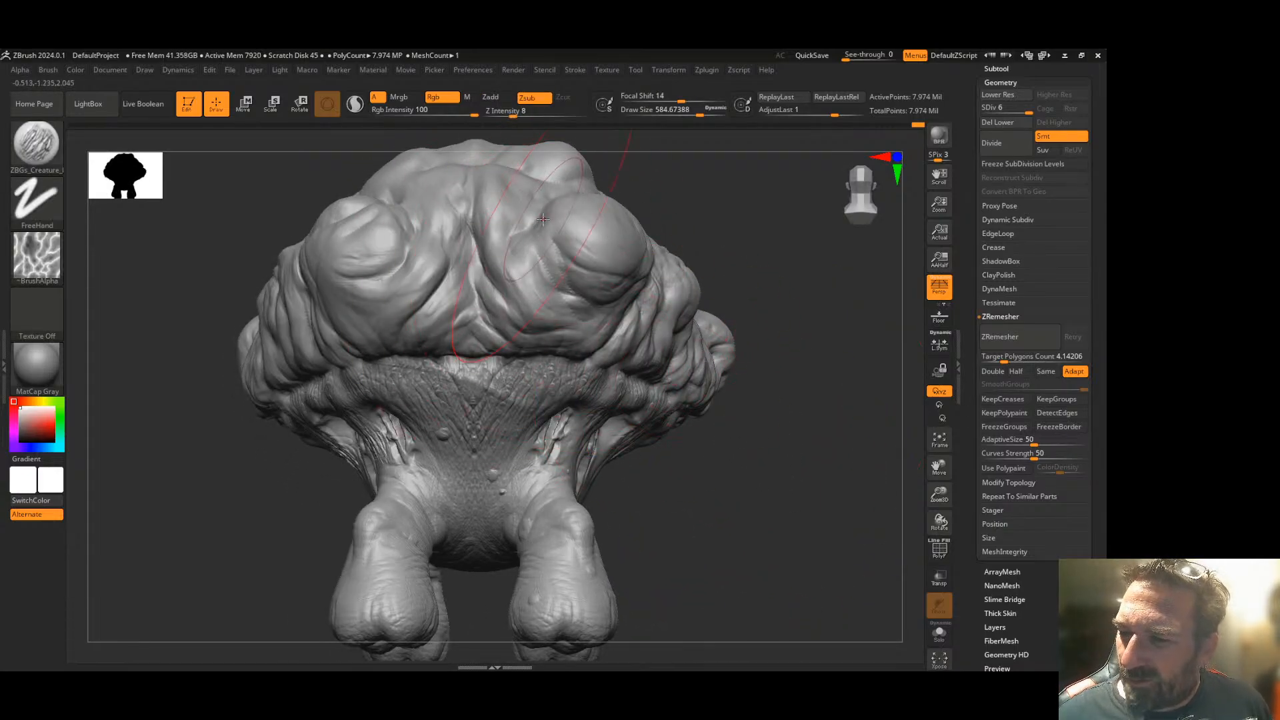
- Fill the smooth areas above the central cleft and around the crown's lumps with wrinkles, checking the cap all around
mouse_move(684, 227)
right_down()
mouse_move(740, 271)
mouse_move(680, 437)
right_up()
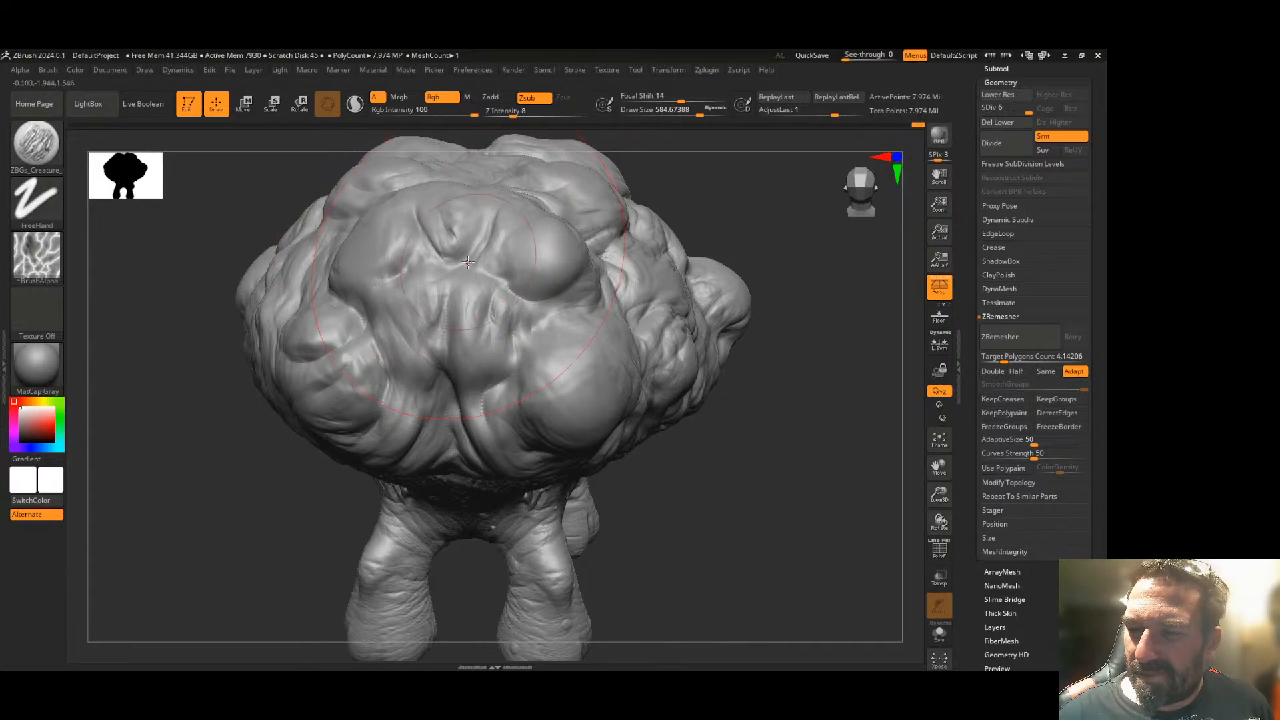
right_drag(290, 406, 319, 301)
mouse_move(385, 241)
right_down()
mouse_move(683, 354)
mouse_move(703, 449)
mouse_move(698, 426)
mouse_move(763, 420)
mouse_move(684, 454)
right_up()
mouse_move(572, 397)
right_down()
mouse_move(791, 400)
mouse_move(854, 438)
right_up()
mouse_move(937, 467)
mouse_down()
mouse_move(930, 459)
mouse_move(937, 491)
mouse_move(924, 481)
mouse_up()
mouse_move(866, 469)
right_down()
mouse_move(780, 386)
mouse_move(743, 428)
right_up()
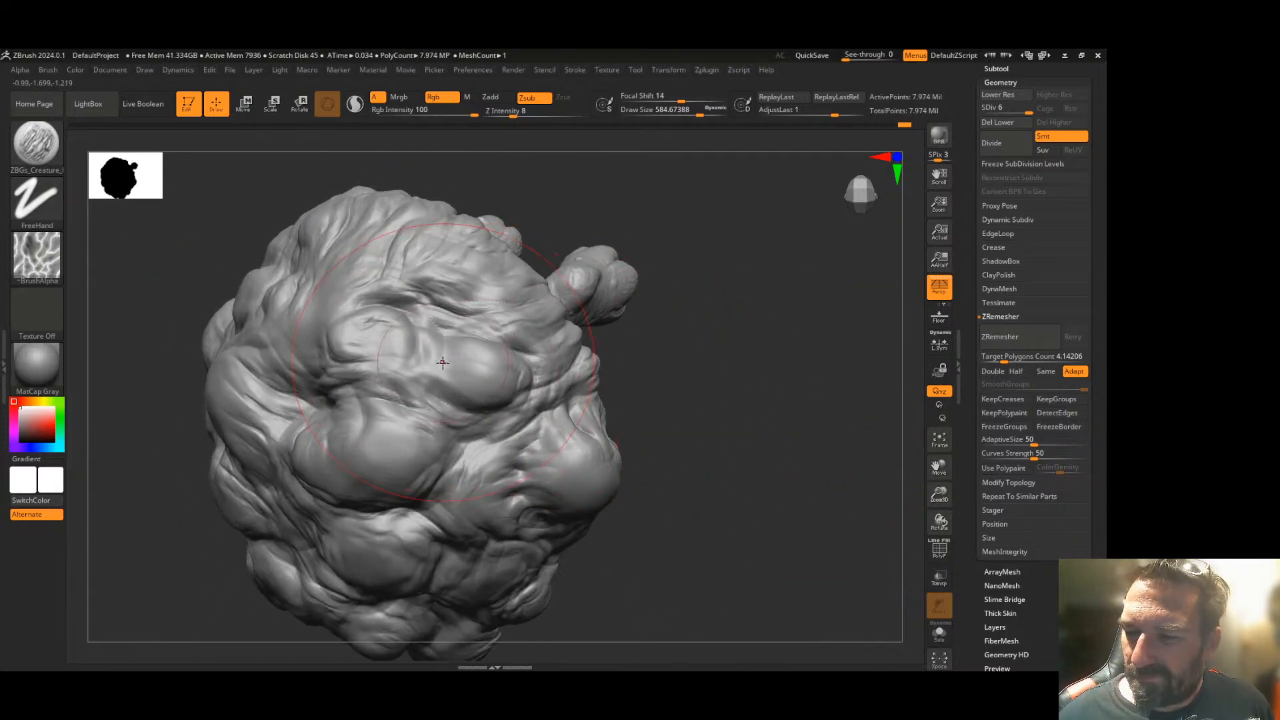
mouse_move(517, 285)
right_down()
mouse_move(709, 332)
mouse_move(669, 351)
mouse_move(752, 397)
right_up()
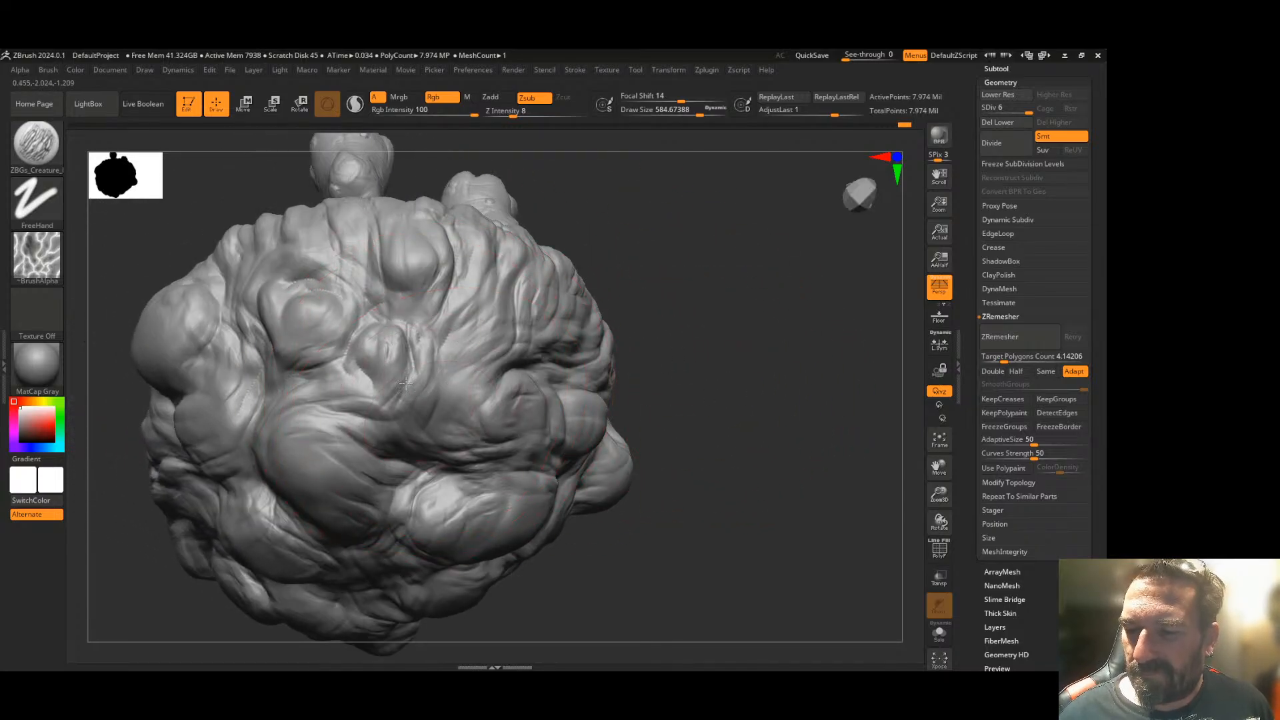
- Reduce the creature wrinkle brush to a draw size of about 177 and a Z intensity of 5, testing strokes on the crown
mouse_move(646, 280)
right_down()
mouse_move(710, 345)
mouse_move(714, 486)
mouse_move(718, 325)
mouse_move(757, 389)
mouse_move(760, 246)
mouse_move(766, 306)
mouse_move(736, 247)
right_up()
drag(700, 114, 665, 115)
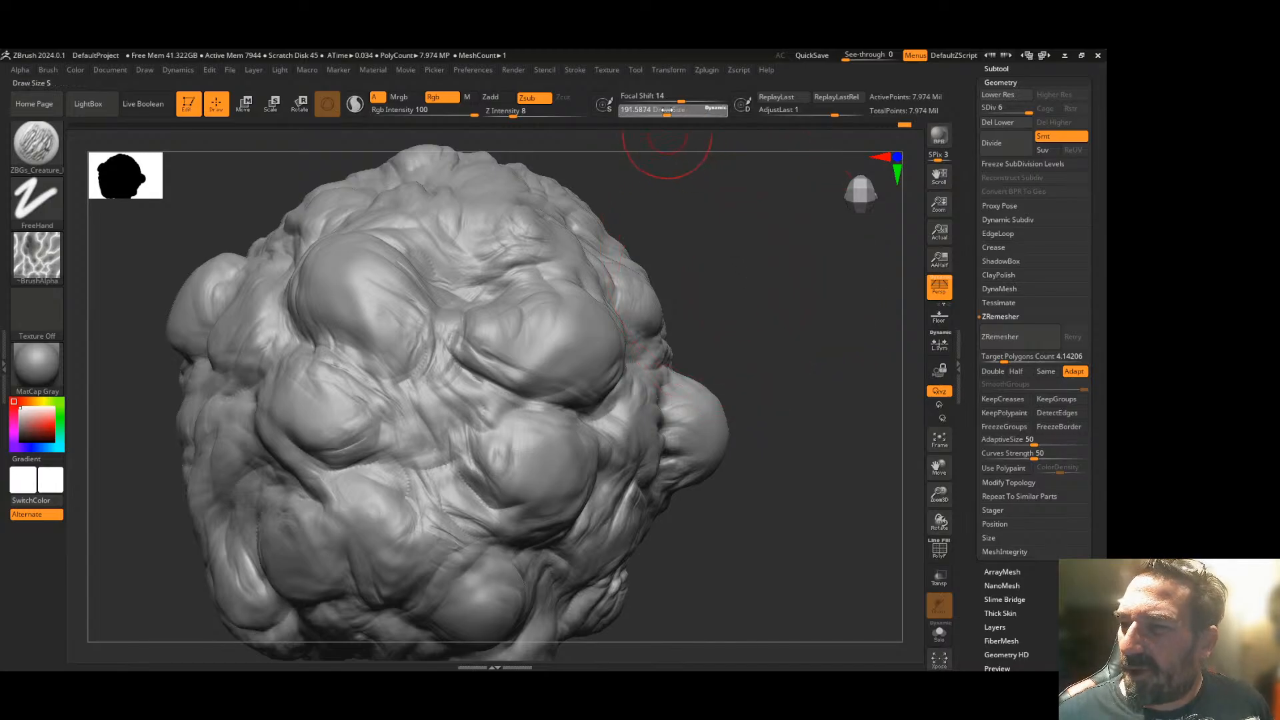
drag(504, 113, 501, 114)
mouse_move(388, 318)
mouse_down()
mouse_move(383, 348)
mouse_move(392, 314)
mouse_move(400, 358)
mouse_move(371, 272)
mouse_move(416, 297)
mouse_up()
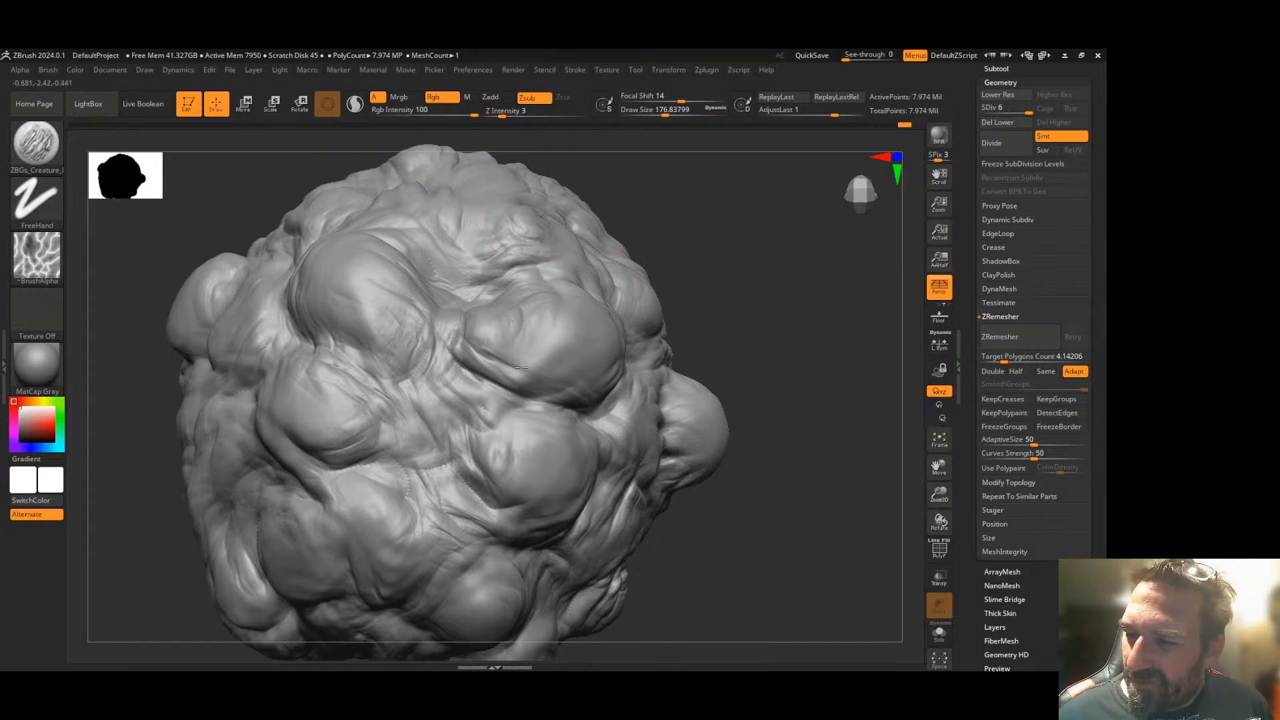
click(502, 111)
text(7)
key(Return)
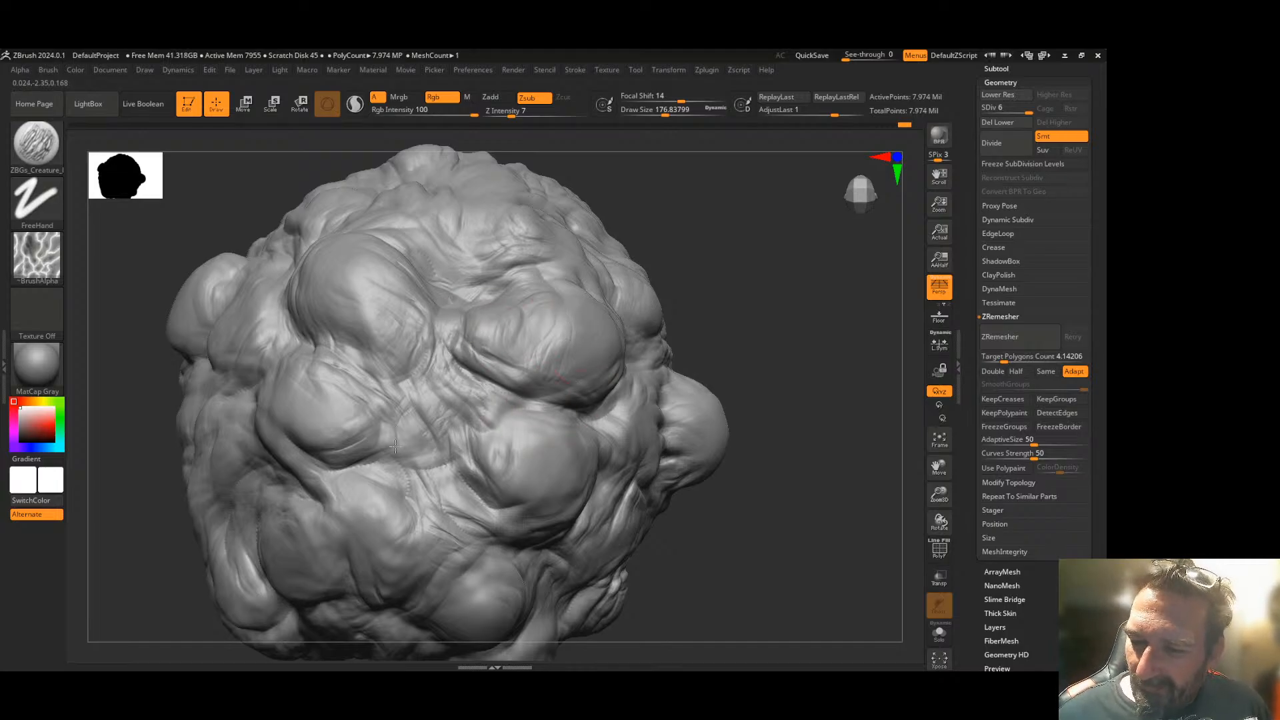
click(505, 111)
text(4)
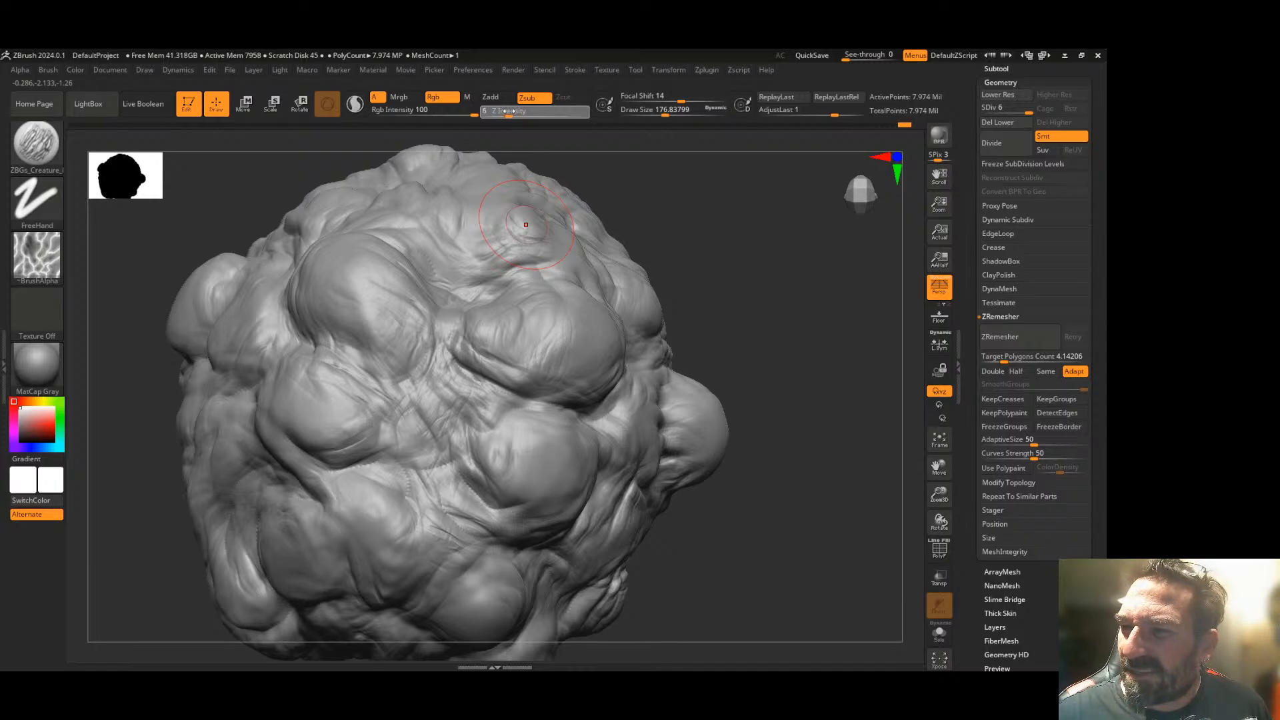
key(Return)
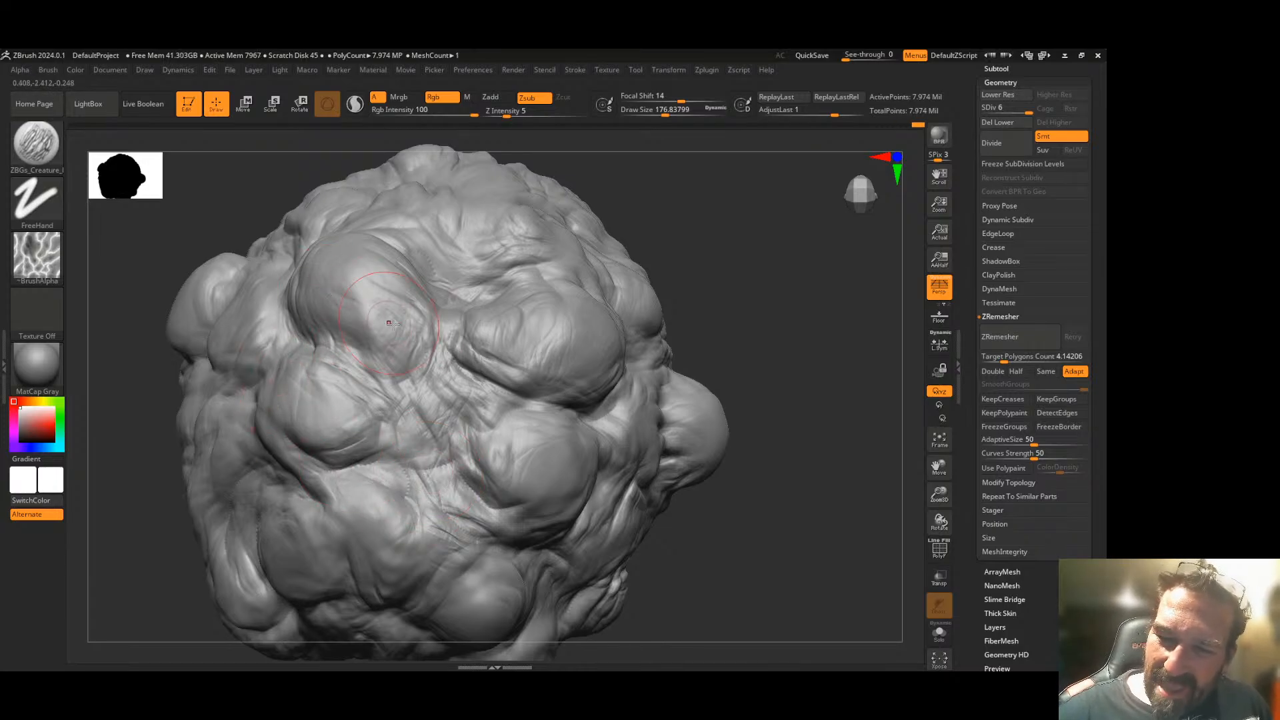
- Add fine wrinkles to the rounded lumps on the cap's side and the folds above the textured neck
drag(731, 467, 723, 402)
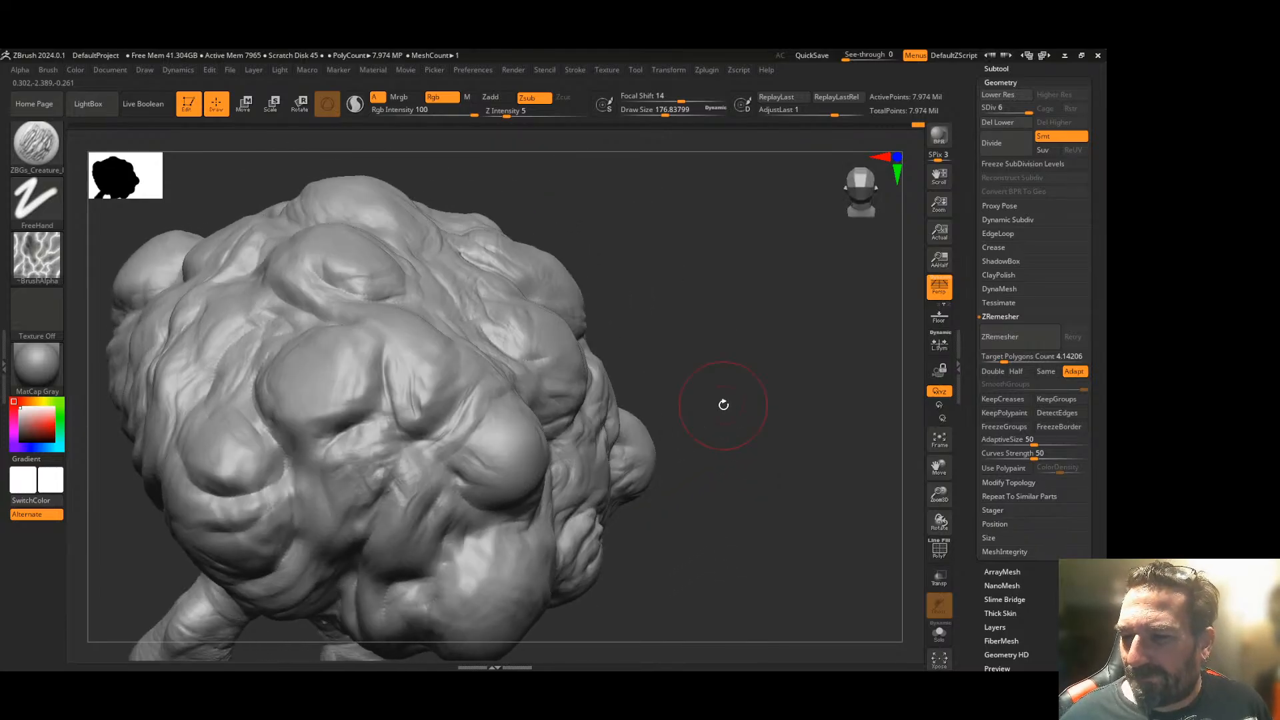
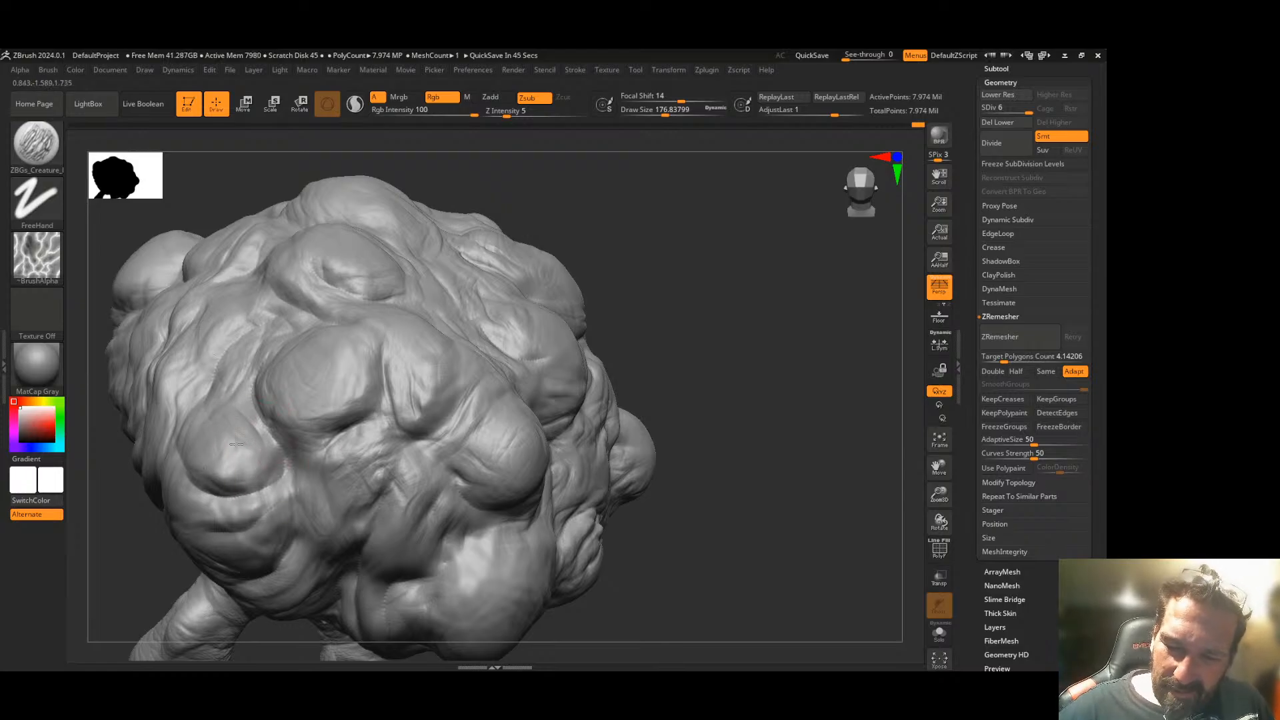
mouse_move(693, 433)
mouse_down()
mouse_move(768, 400)
mouse_move(747, 460)
mouse_up()
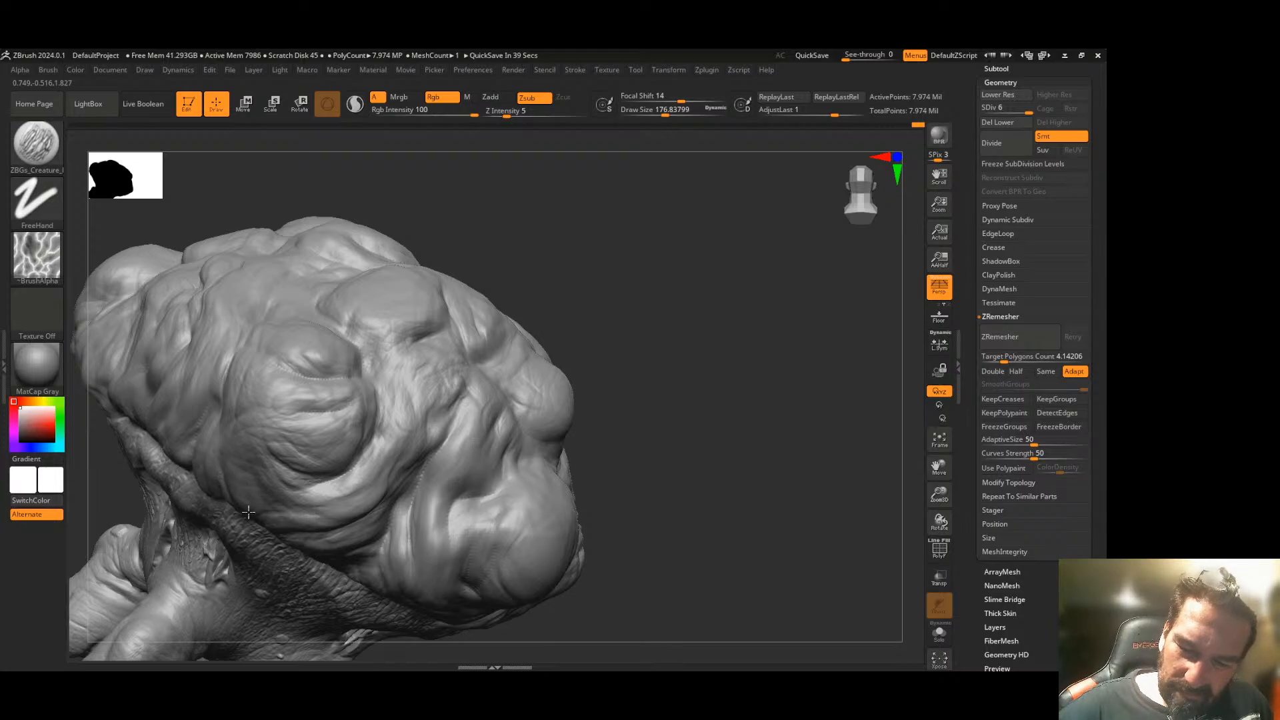
mouse_move(680, 428)
mouse_down()
mouse_move(758, 346)
mouse_move(726, 380)
mouse_up()
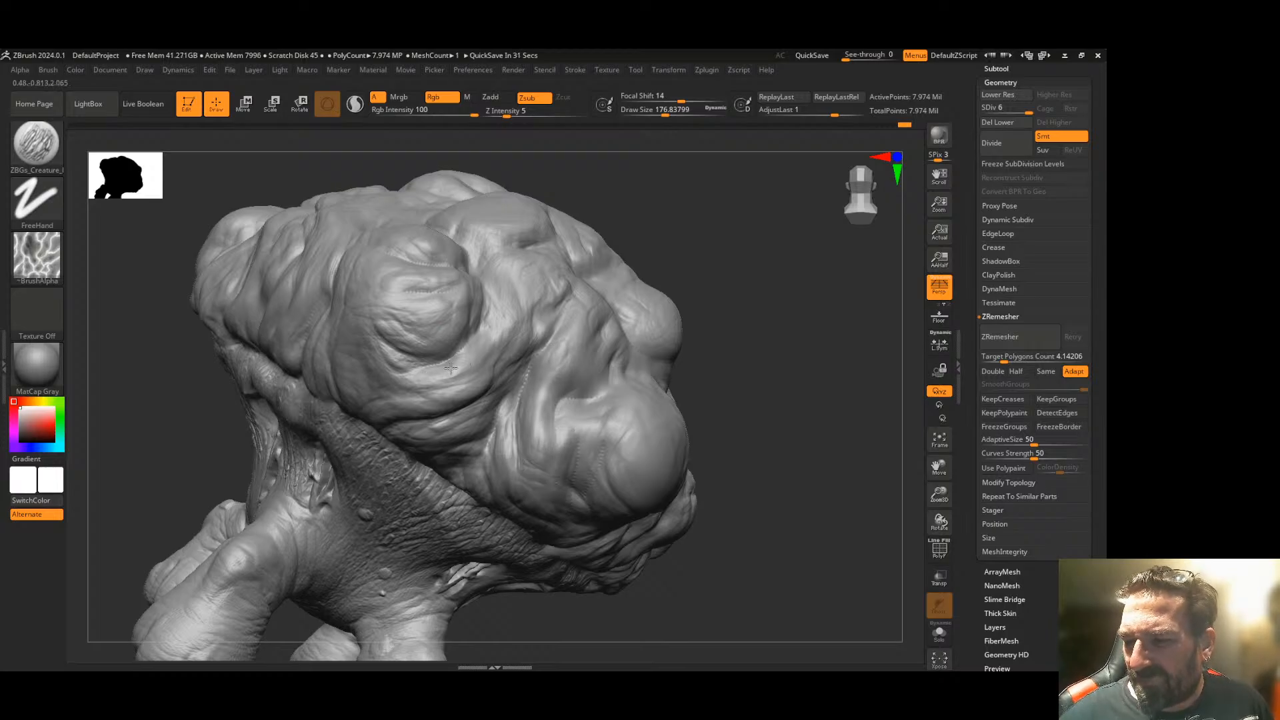
alt+drag(775, 388, 603, 392)
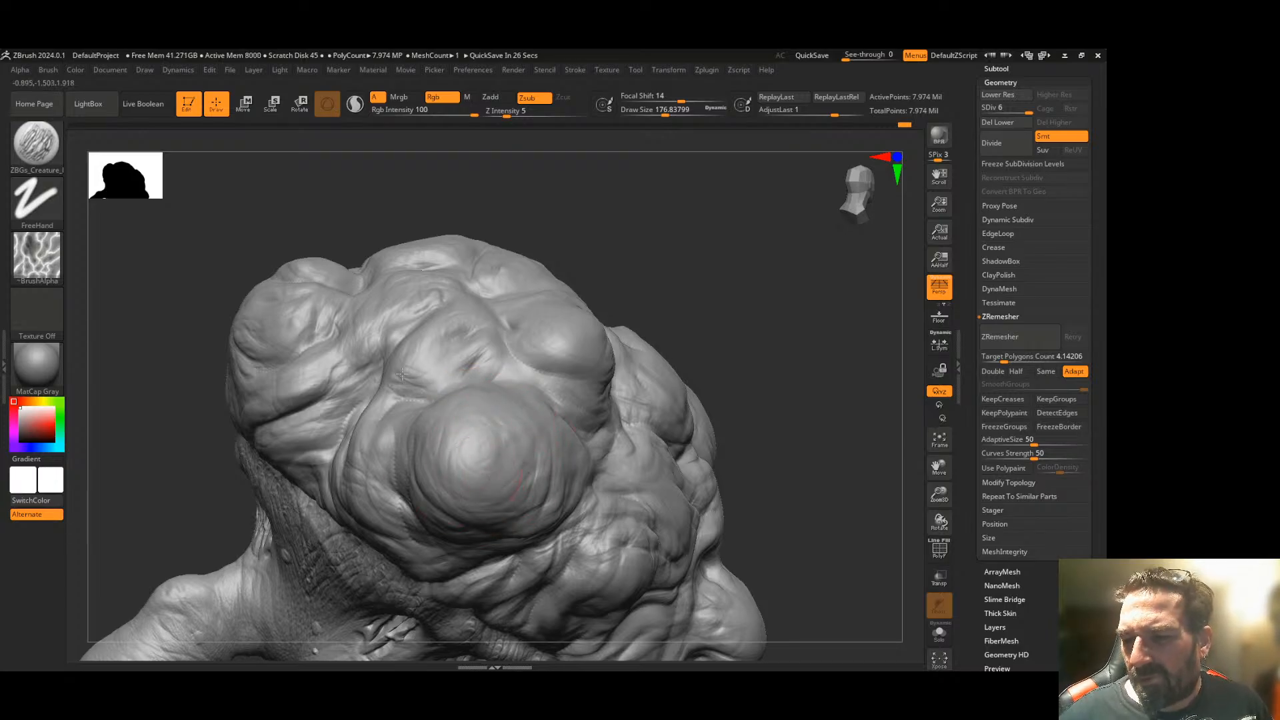
- Continue the fine wrinkles around the cap over the bulging side lumps and the creases between them
drag(756, 382, 506, 382)
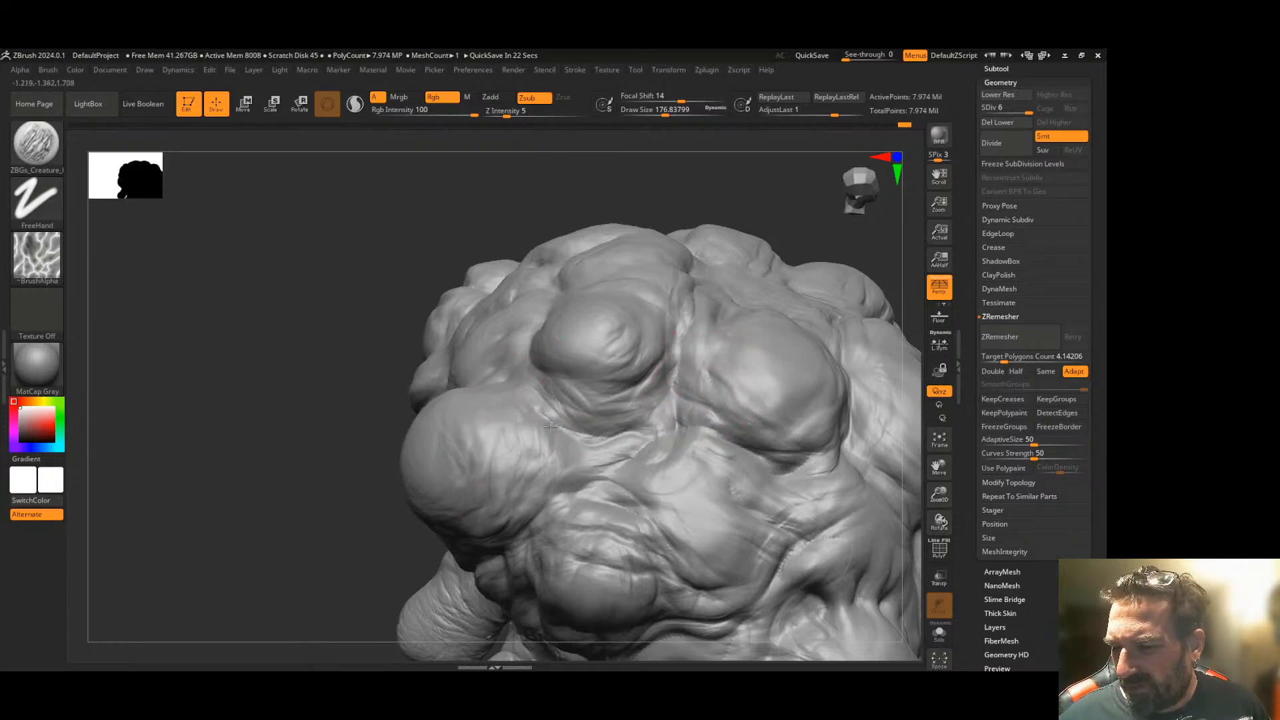
drag(390, 474, 220, 467)
drag(867, 240, 666, 280)
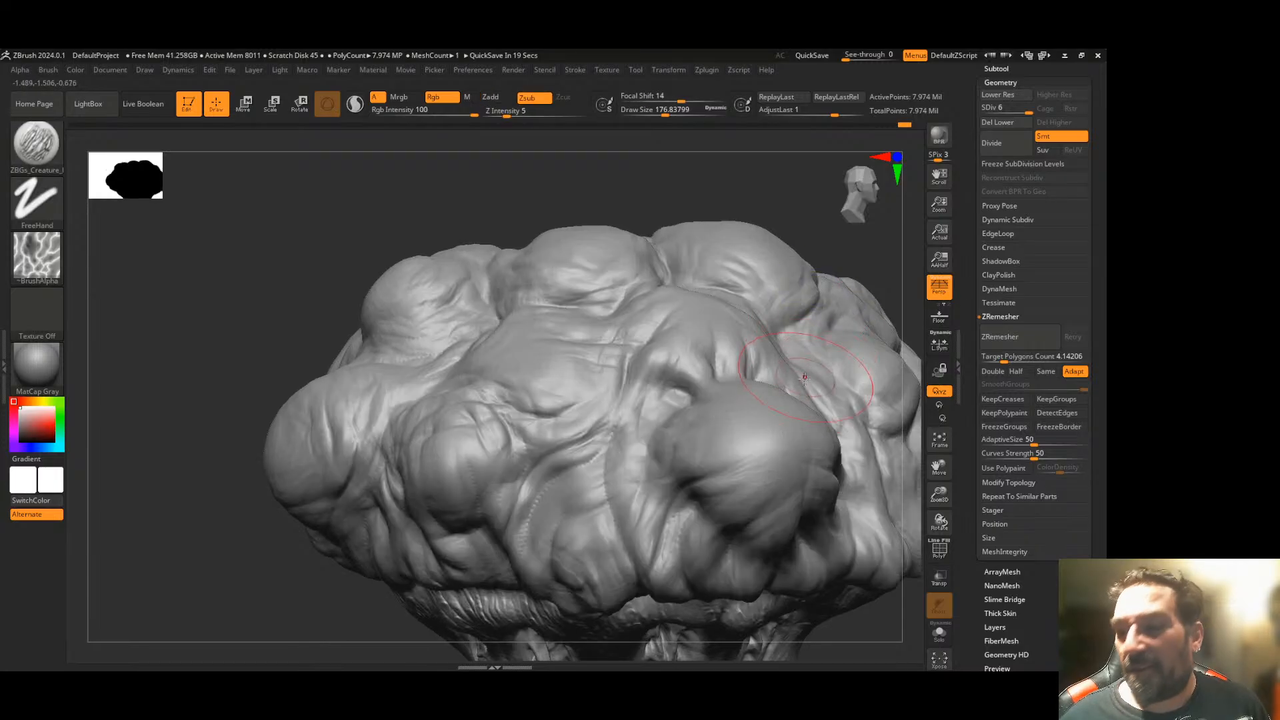
mouse_move(333, 603)
alt+mouse_down()
mouse_move(306, 582)
mouse_move(290, 527)
alt+mouse_up()
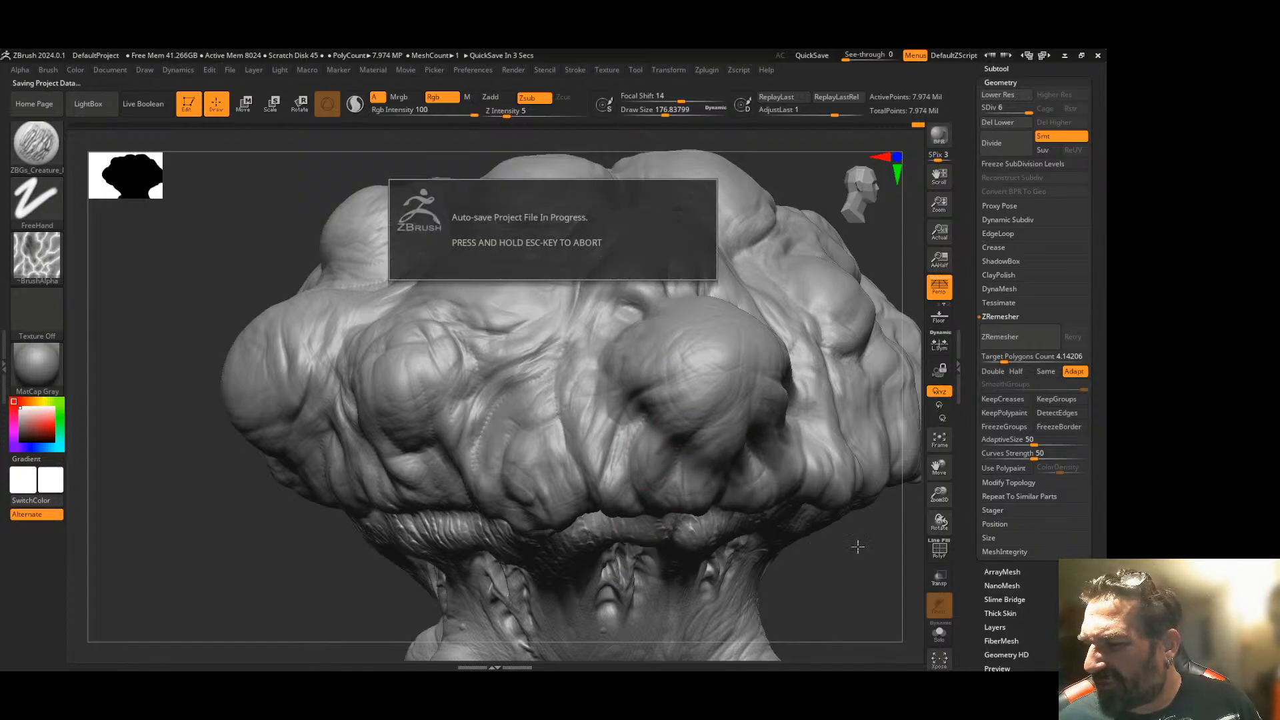
- Texture the big protruding lump's surroundings and the folds and lumps beside it with fine wrinkles
drag(821, 552, 841, 596)
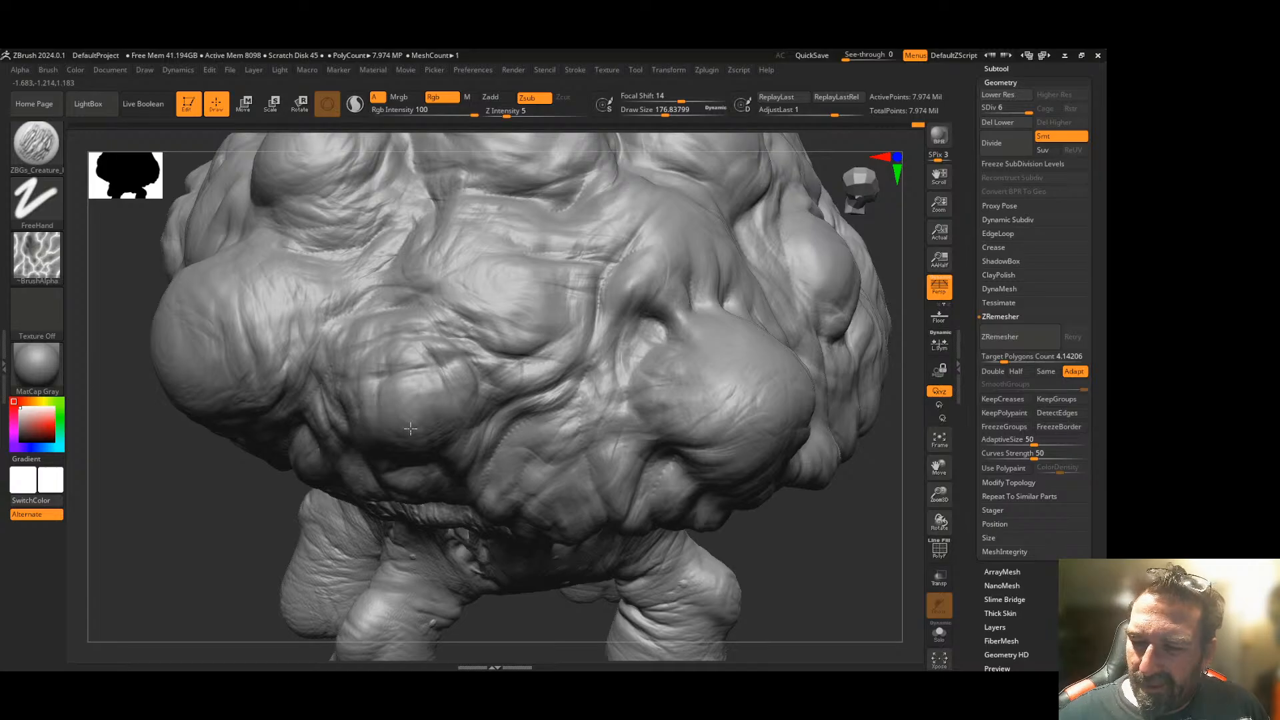
drag(294, 522, 132, 570)
drag(767, 463, 734, 449)
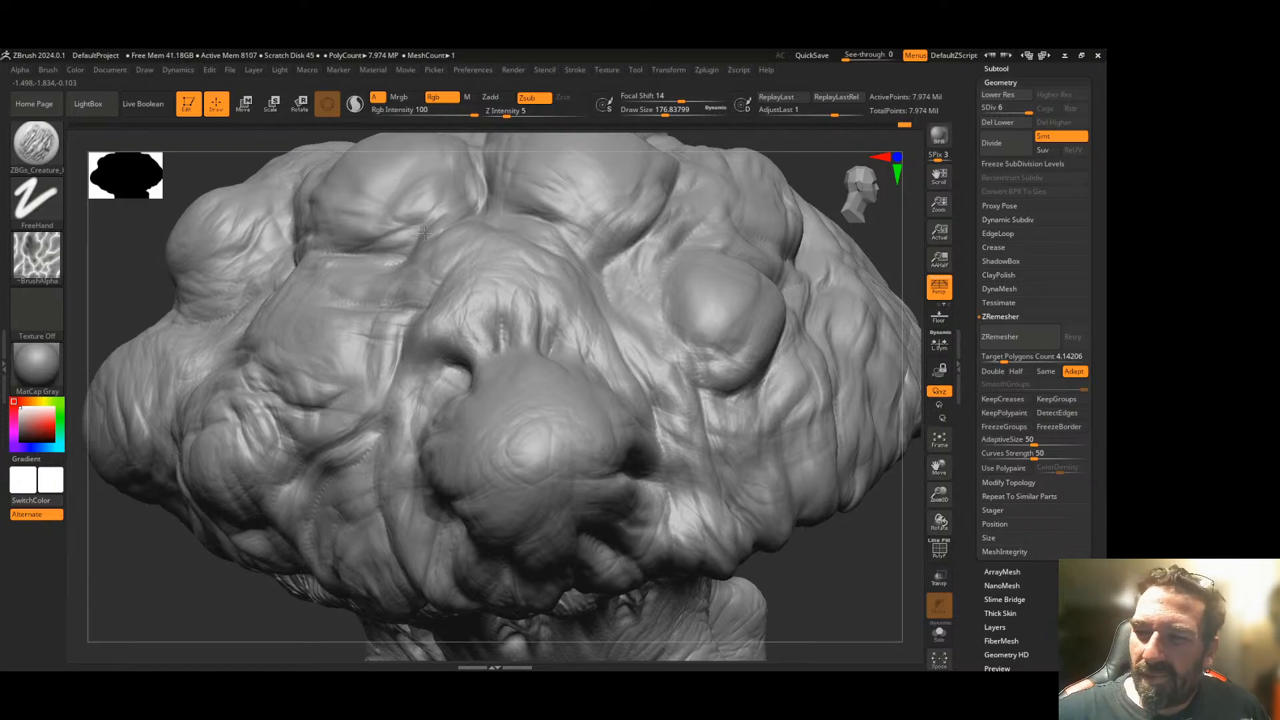
mouse_move(865, 546)
alt+mouse_down()
mouse_move(794, 603)
mouse_move(713, 632)
alt+mouse_up()
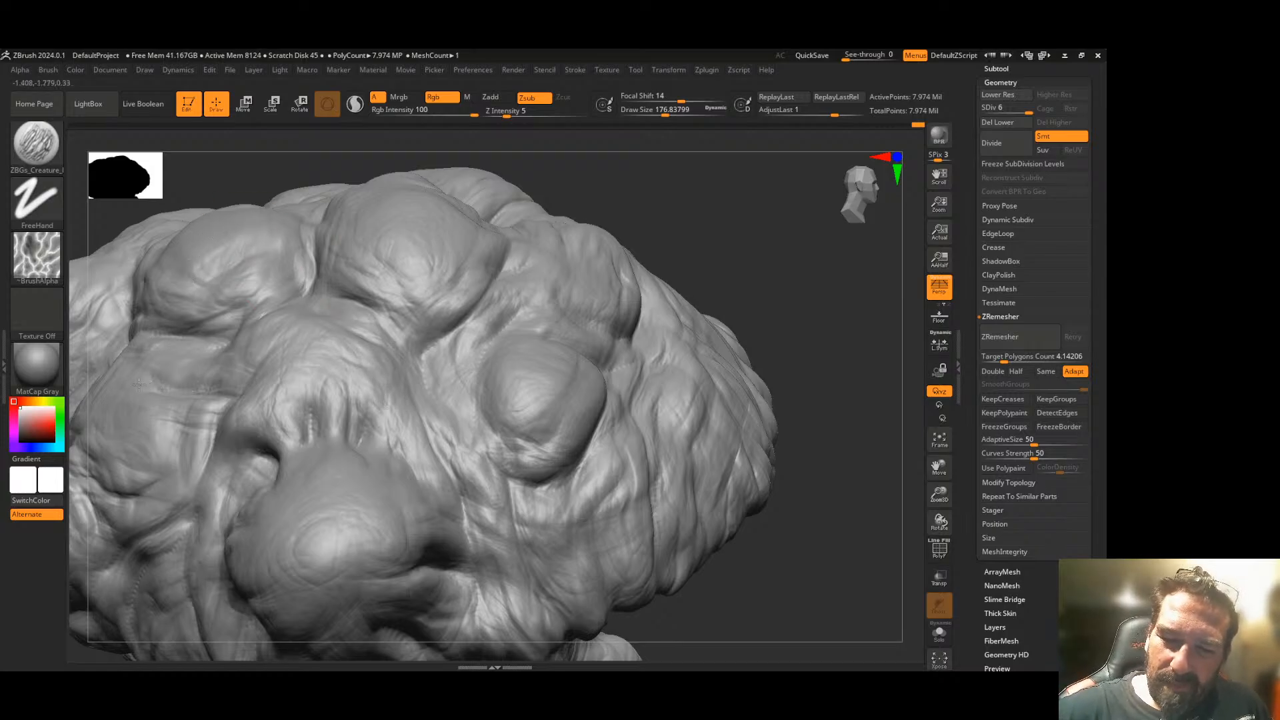
- Cover the two large rounded lumps and the smooth swellings above them on the crown with fine wrinkles
mouse_move(723, 257)
mouse_down()
mouse_move(820, 369)
mouse_move(805, 350)
mouse_move(446, 286)
mouse_up()
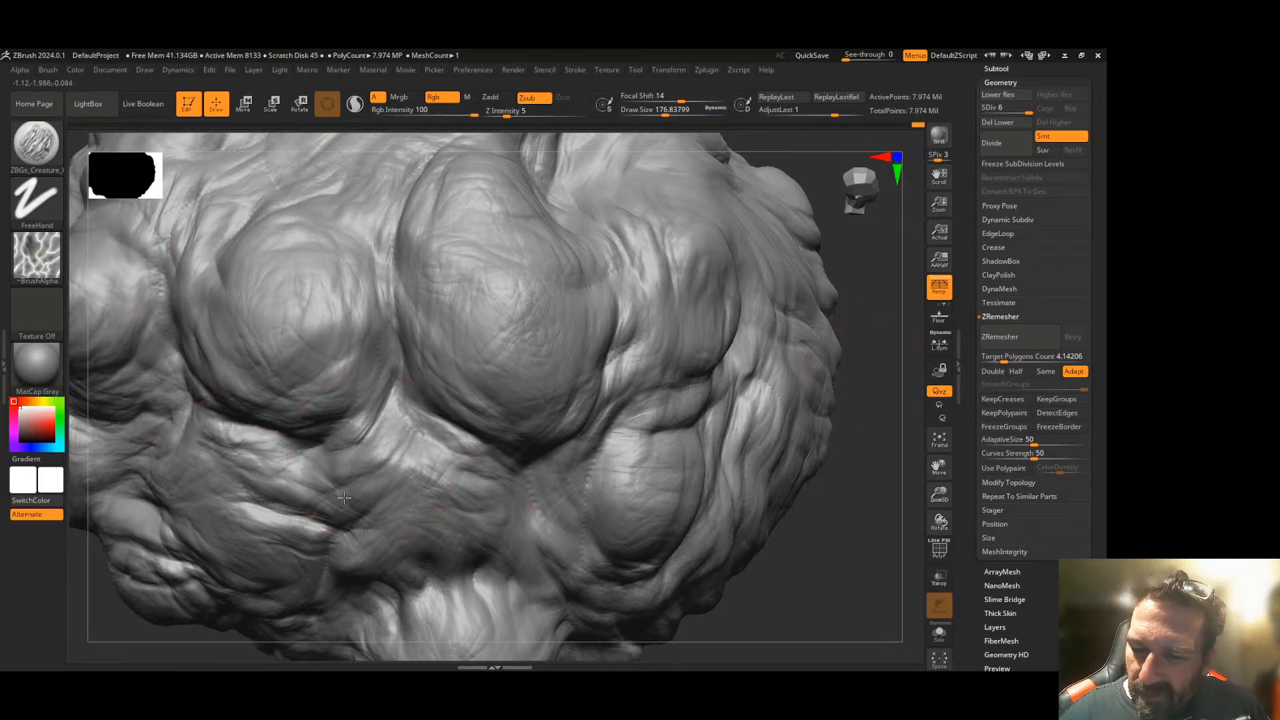
mouse_move(869, 392)
mouse_down()
mouse_move(872, 466)
mouse_move(781, 422)
mouse_up()
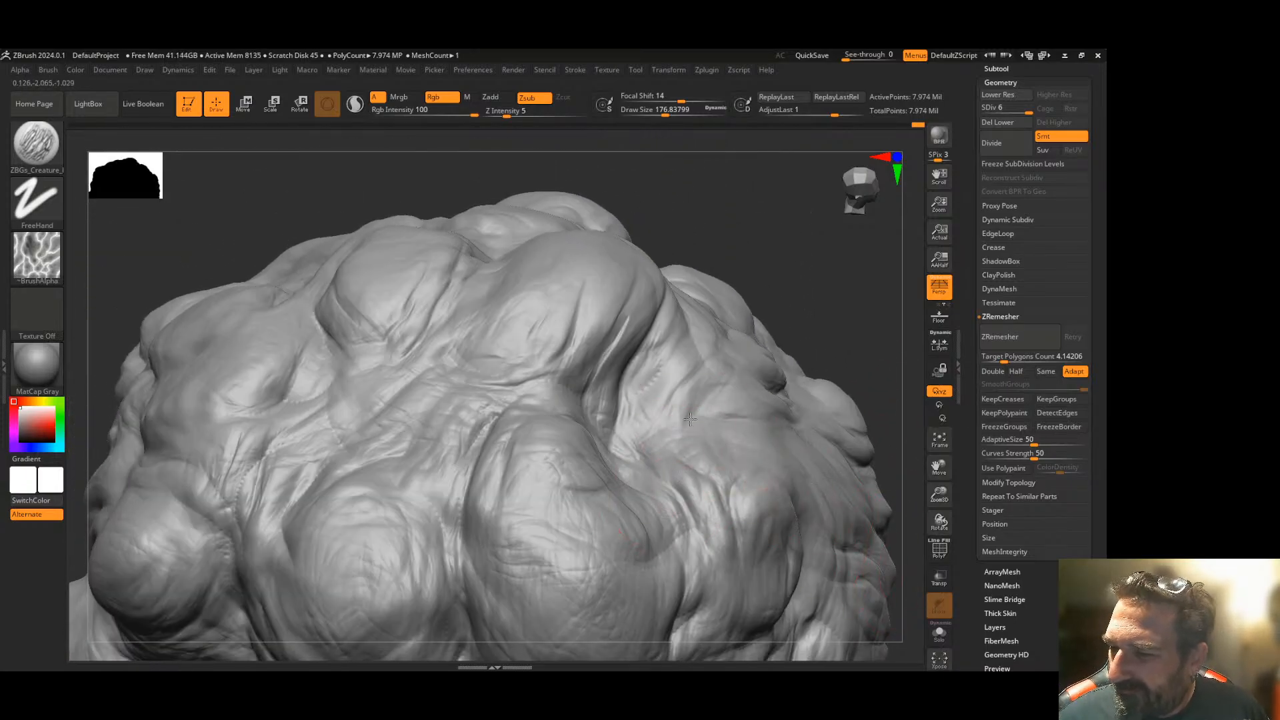
mouse_move(672, 355)
mouse_down()
mouse_move(686, 368)
mouse_move(645, 288)
mouse_up()
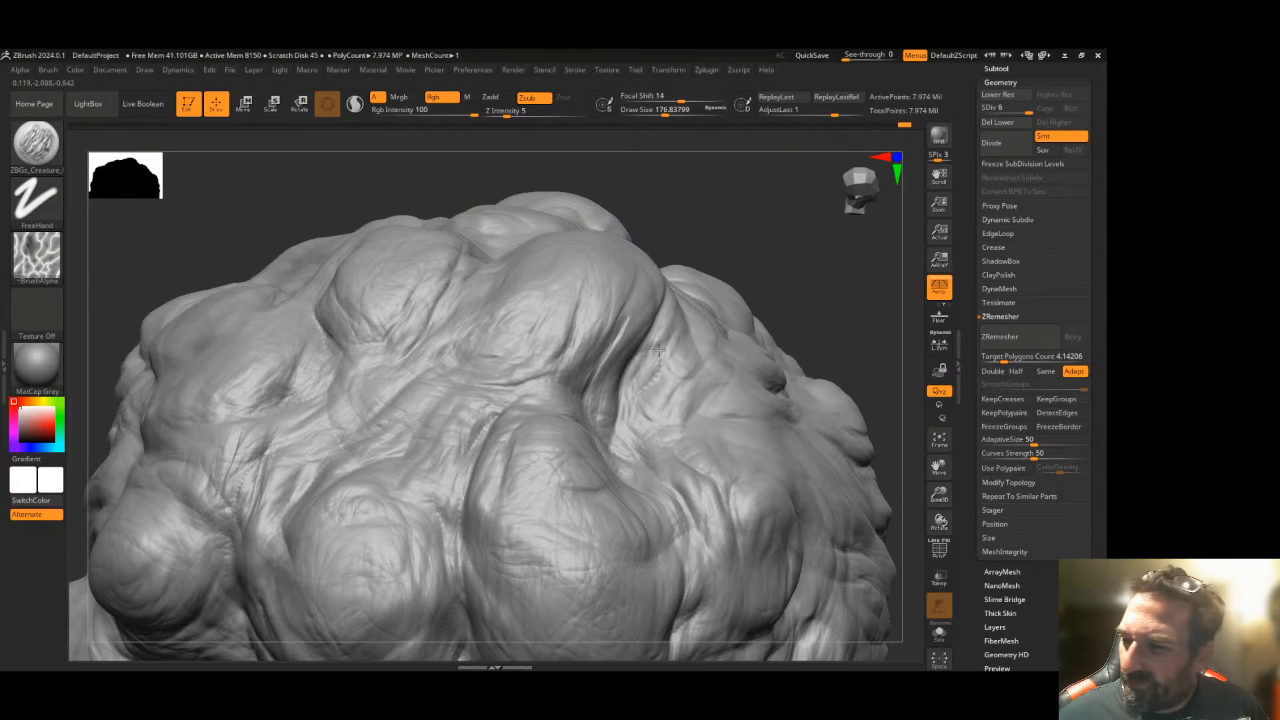
drag(743, 251, 738, 323)
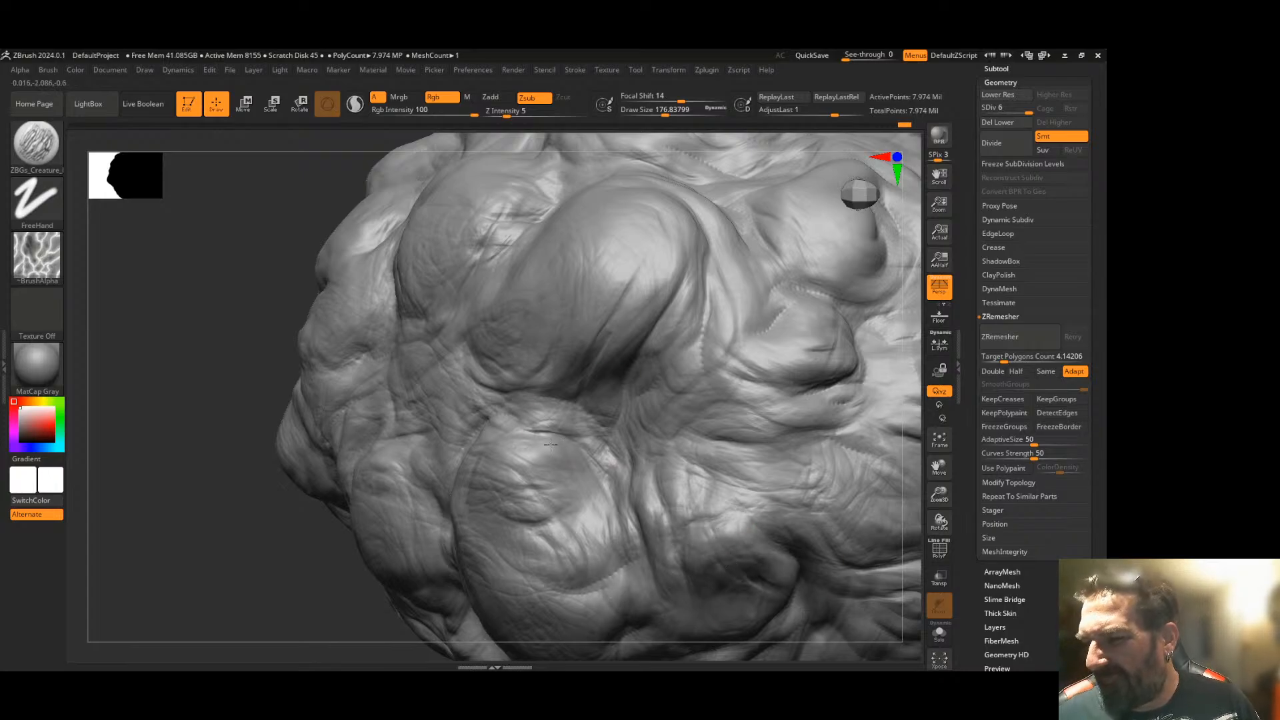
- Work fine wrinkles over the small round lumps on the cap's flank and the folds leading down to the rim
drag(228, 459, 77, 557)
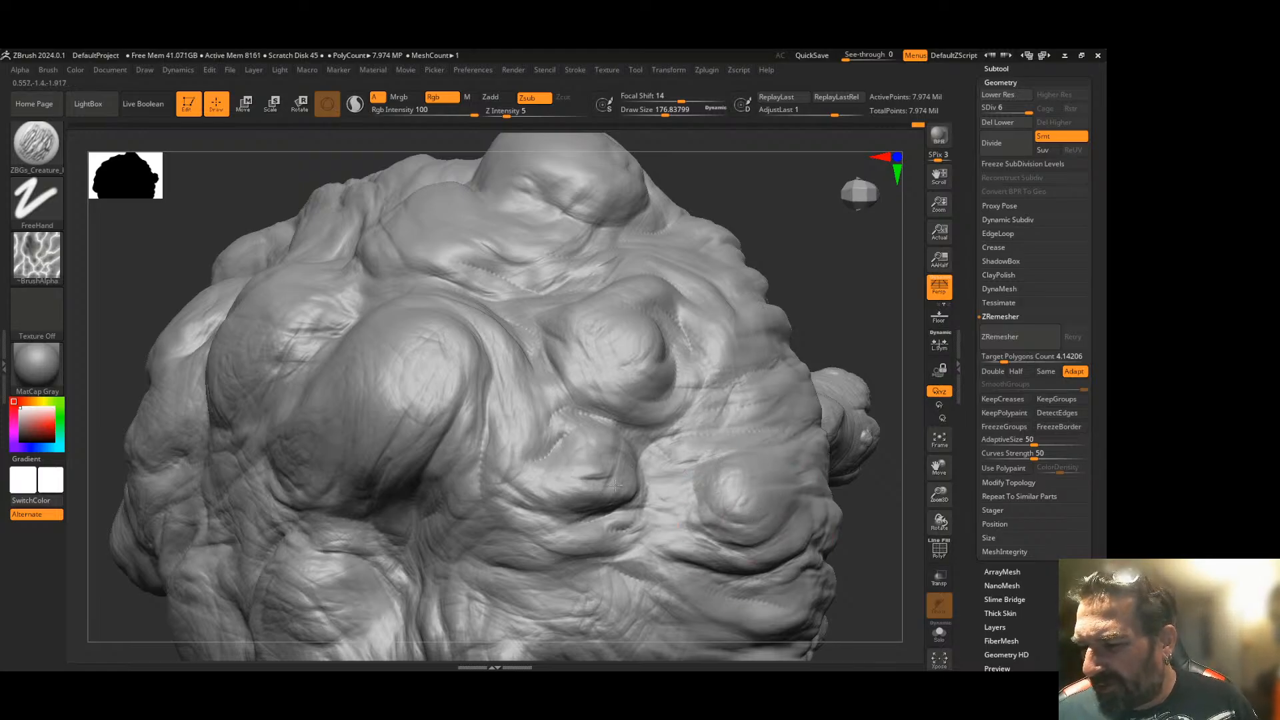
mouse_move(851, 288)
alt+mouse_down()
mouse_move(774, 306)
mouse_move(742, 352)
mouse_move(693, 336)
alt+mouse_up()
drag(346, 493, 212, 527)
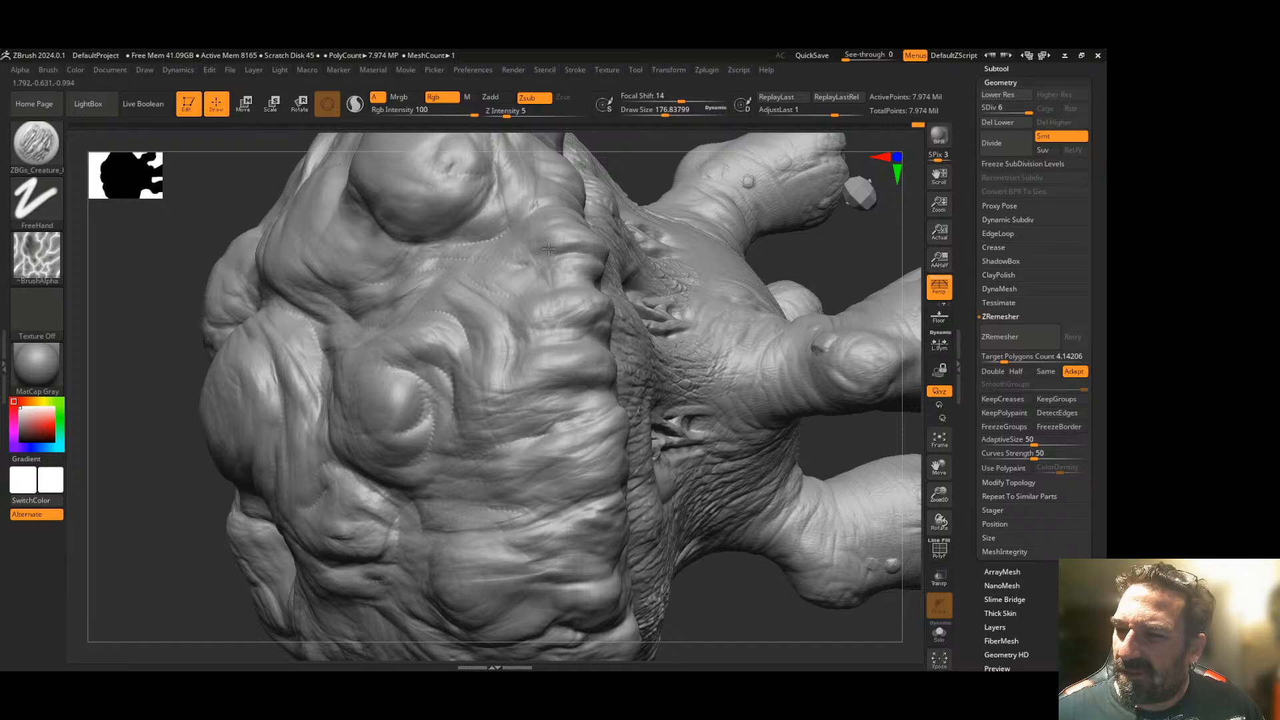
mouse_move(186, 319)
mouse_down()
mouse_move(180, 397)
mouse_move(219, 440)
mouse_up()
drag(620, 208, 632, 249)
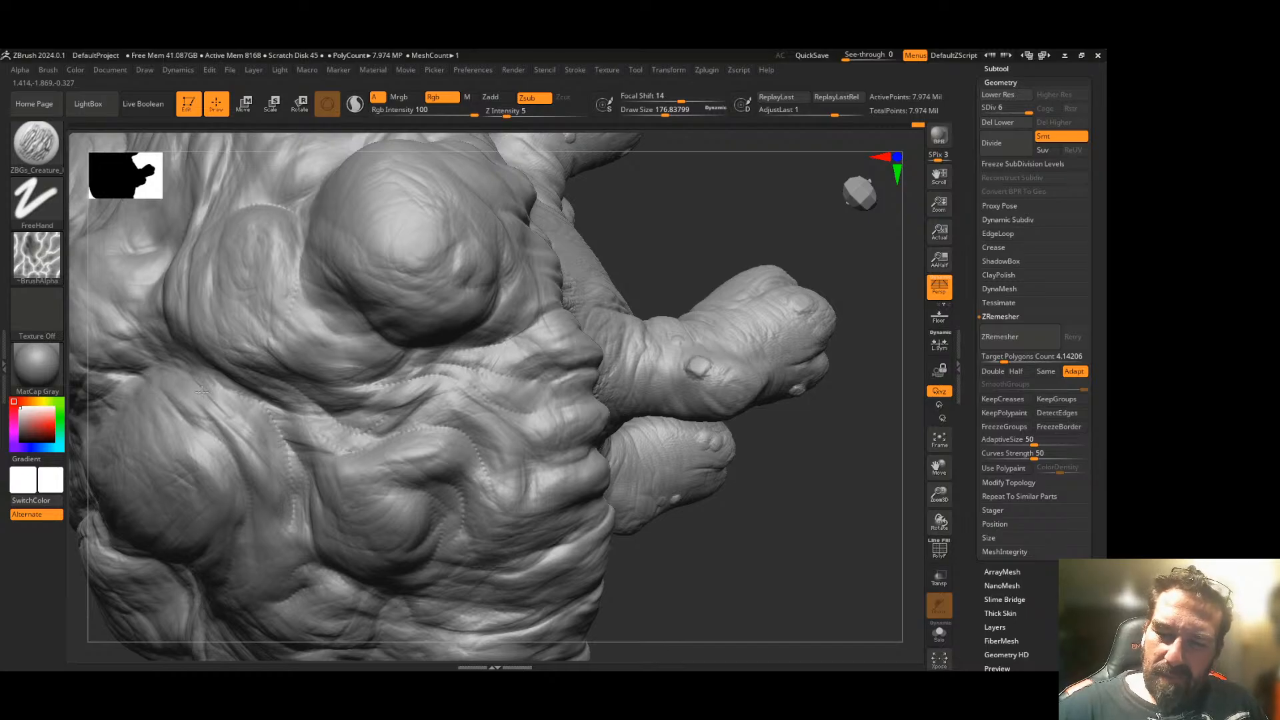
mouse_move(624, 272)
mouse_down()
mouse_move(698, 251)
mouse_move(717, 356)
mouse_move(698, 350)
mouse_up()
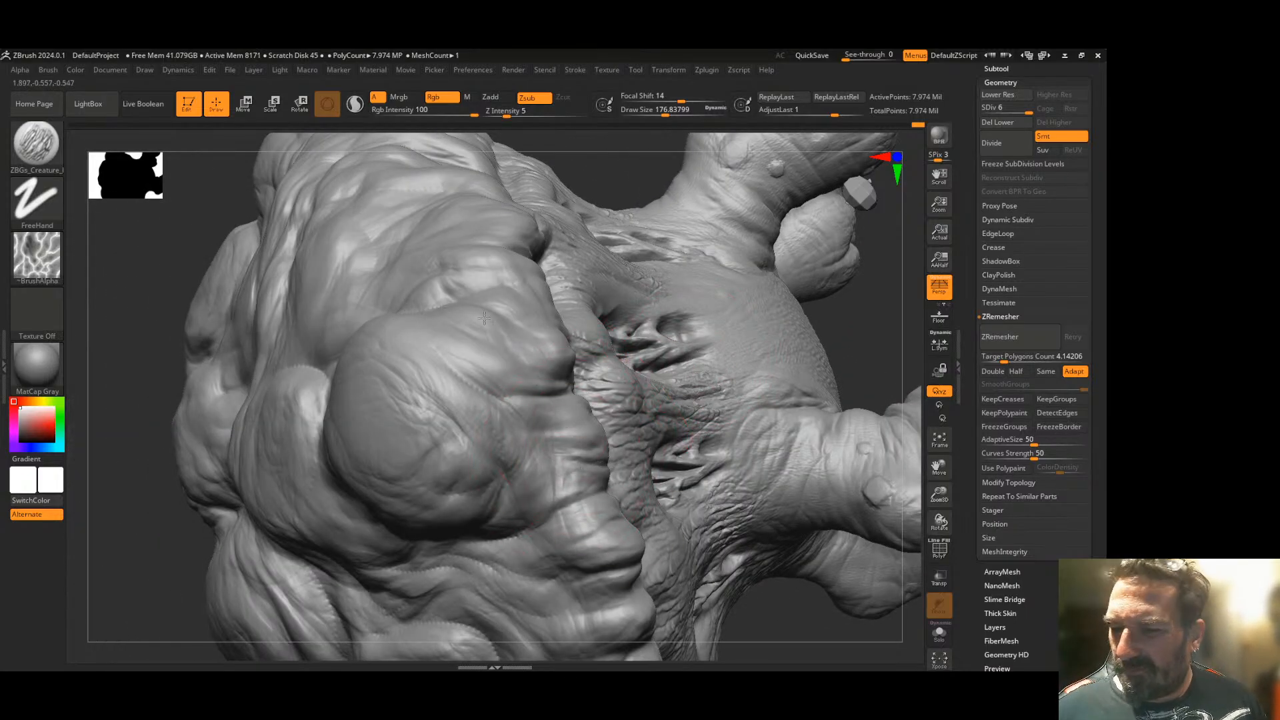
- Carve fine wrinkles into the large flank lumps and the stacked folds along the rim beside the neck openings
drag(583, 142, 604, 218)
alt+drag(644, 425, 740, 555)
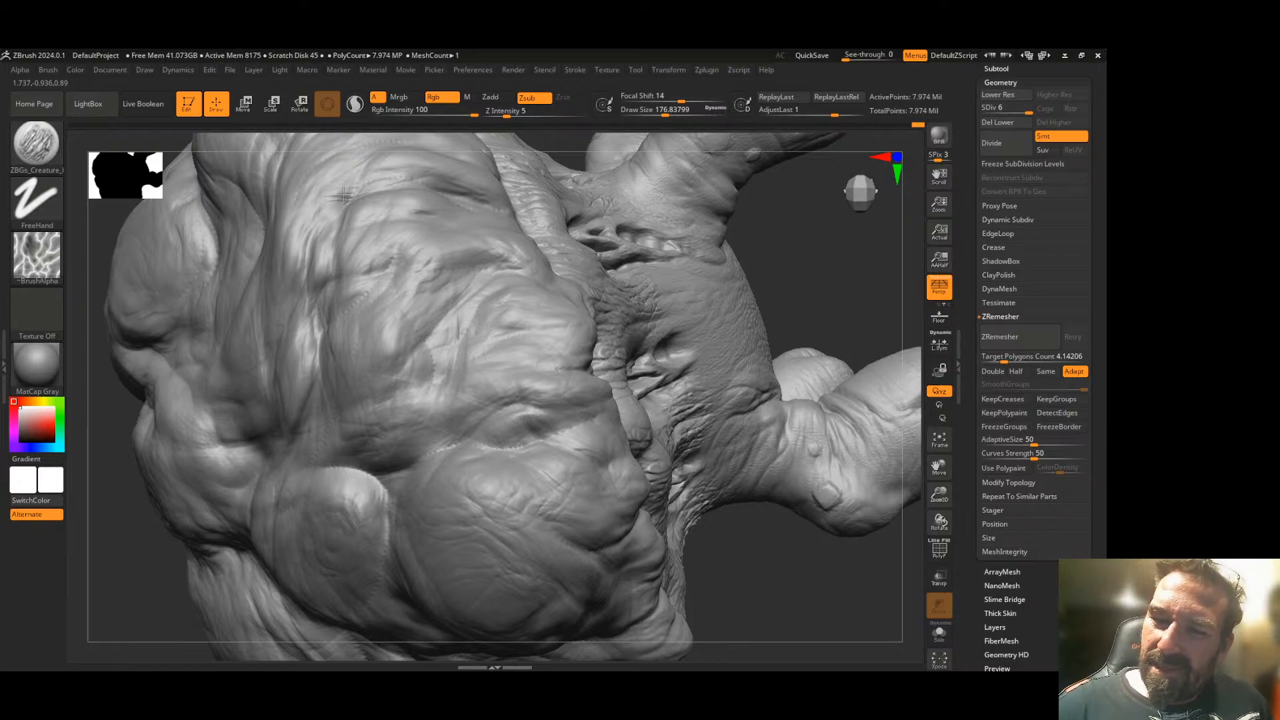
mouse_move(787, 264)
mouse_down()
mouse_move(522, 238)
mouse_move(407, 380)
mouse_up()
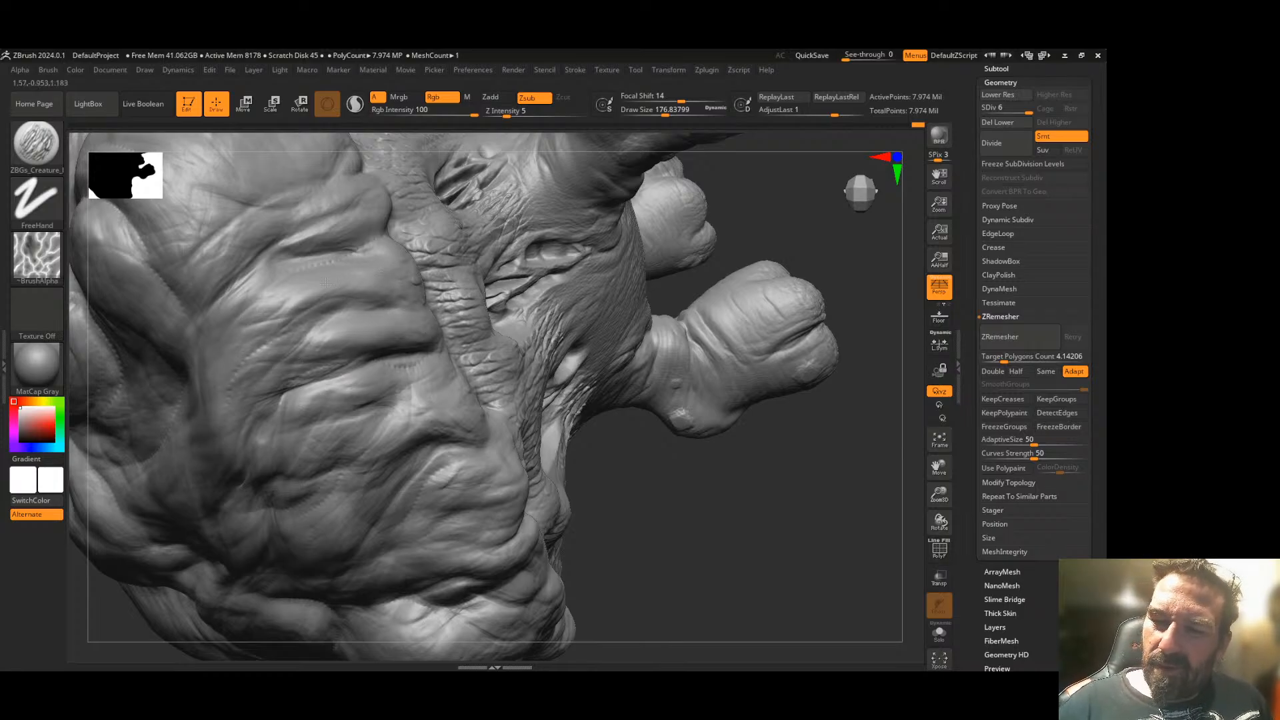
mouse_move(662, 496)
mouse_down()
mouse_move(668, 518)
mouse_move(686, 508)
mouse_up()
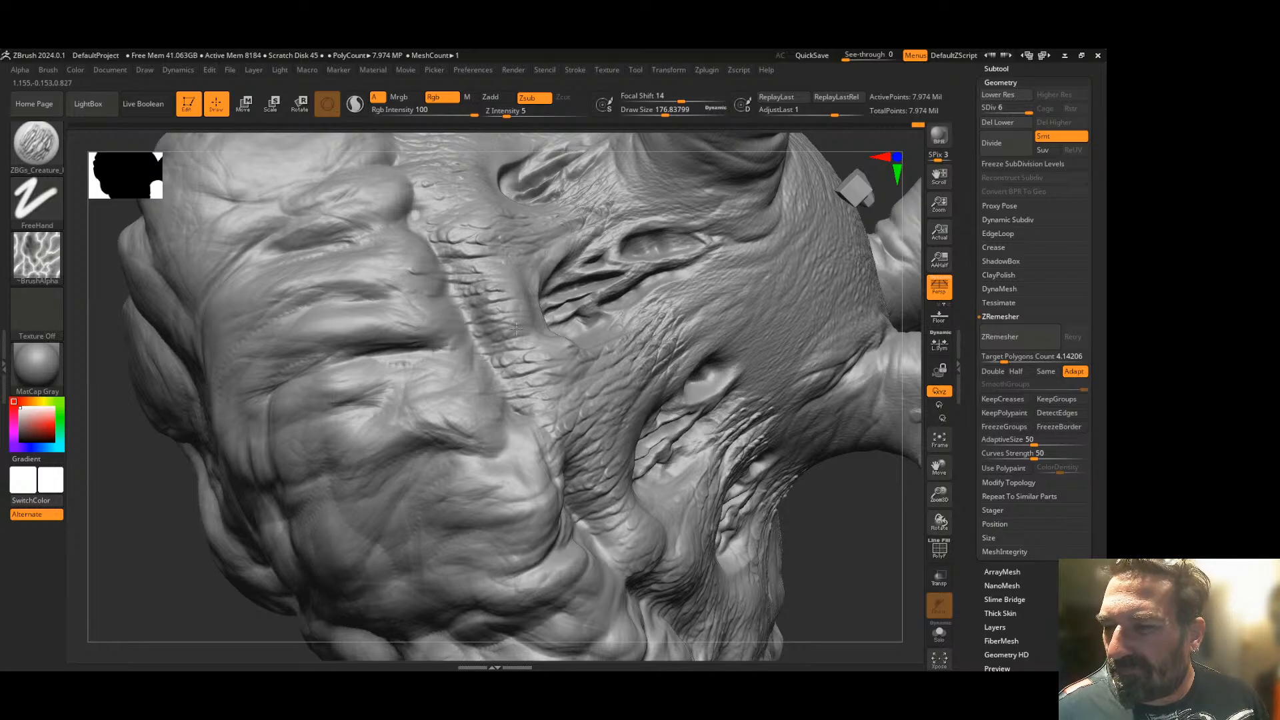
- Fit the whole creature in view and add fine wrinkles to the remaining smooth lumps on the crown and opposite flank
click(940, 440)
mouse_move(768, 486)
mouse_down()
mouse_move(716, 488)
mouse_move(727, 460)
mouse_move(734, 480)
mouse_move(711, 466)
mouse_move(686, 380)
mouse_move(751, 309)
mouse_move(740, 300)
mouse_up()
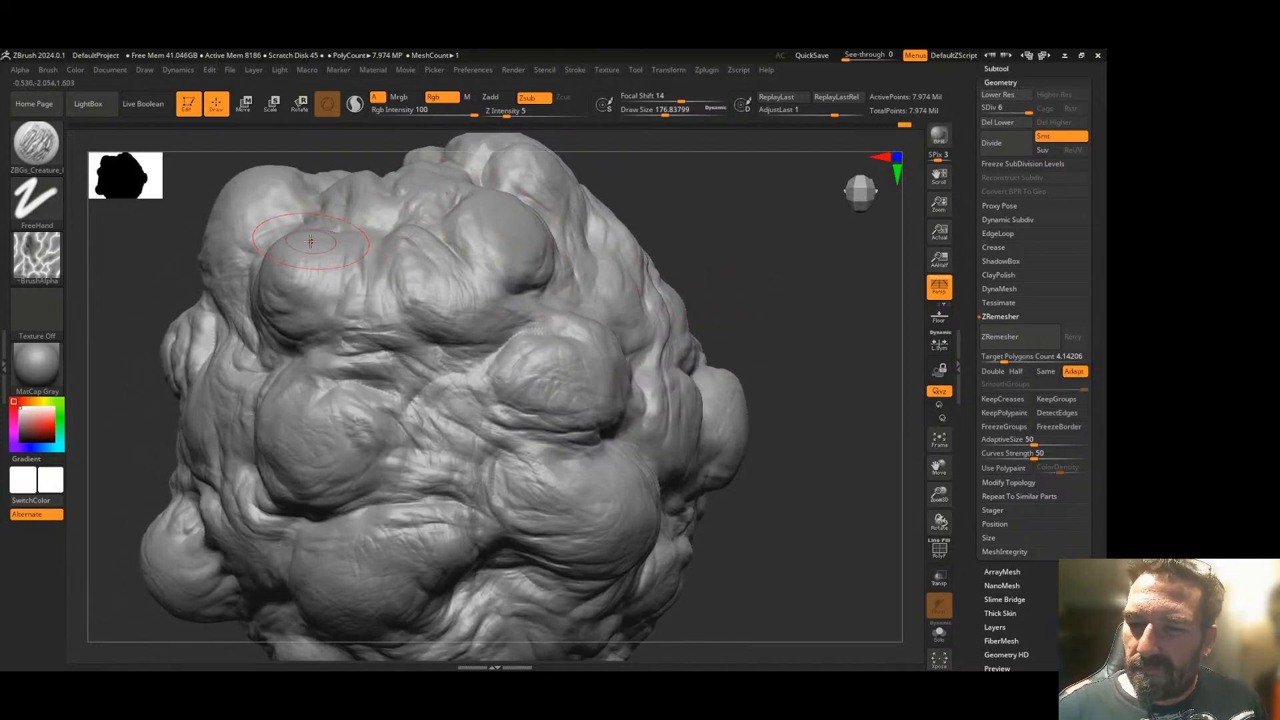
mouse_move(769, 492)
alt+mouse_down()
mouse_move(795, 378)
mouse_move(782, 408)
mouse_move(809, 371)
mouse_move(680, 460)
mouse_move(862, 438)
mouse_move(804, 436)
alt+mouse_up()
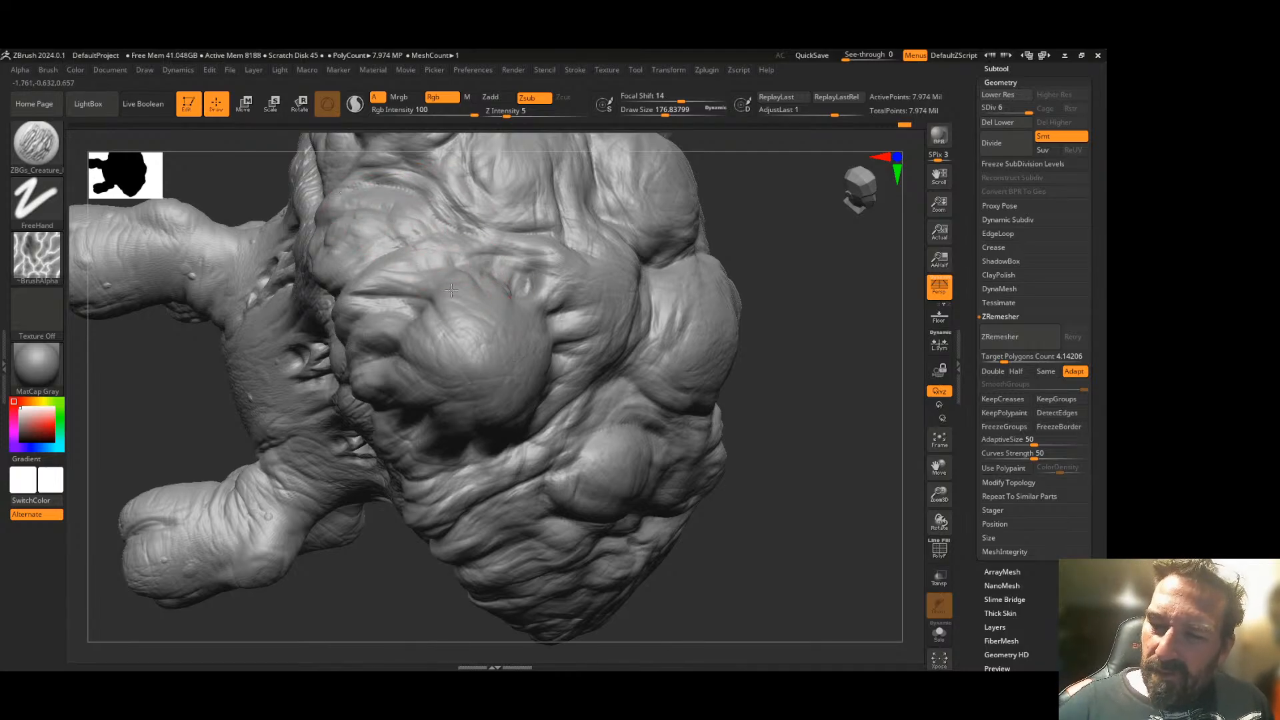
mouse_move(741, 461)
mouse_down()
mouse_move(771, 461)
mouse_move(709, 458)
mouse_up()
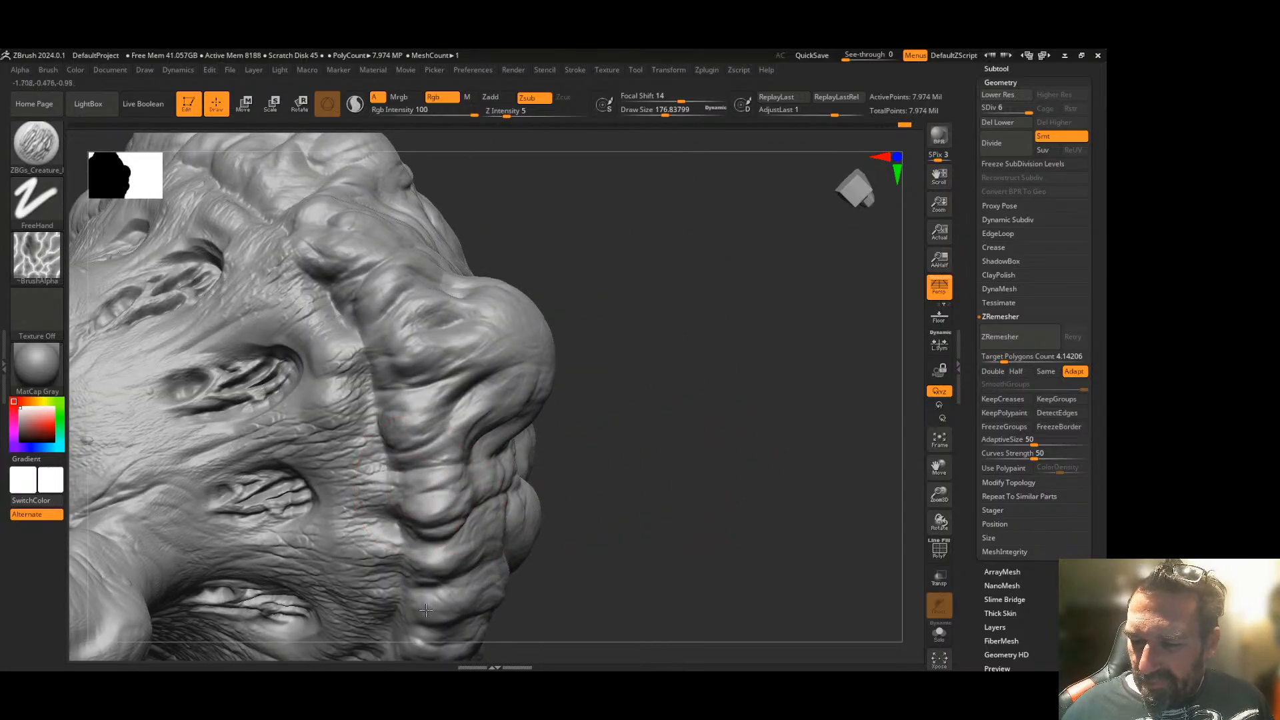
- Extend the fine wrinkles along the underside of the cap's rim, over the folds overhanging the textured neck
mouse_move(575, 236)
mouse_down()
mouse_move(674, 334)
mouse_move(616, 372)
mouse_up()
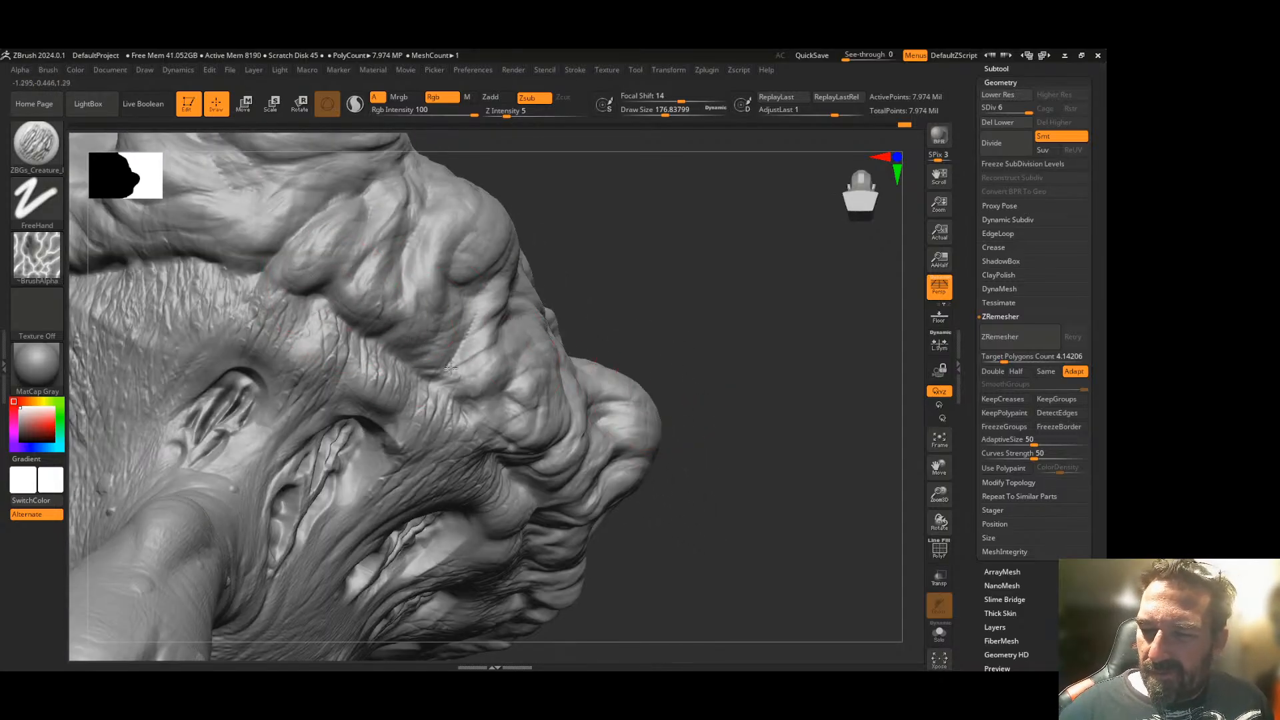
mouse_move(653, 340)
alt+mouse_down()
mouse_move(805, 397)
mouse_move(800, 374)
alt+mouse_up()
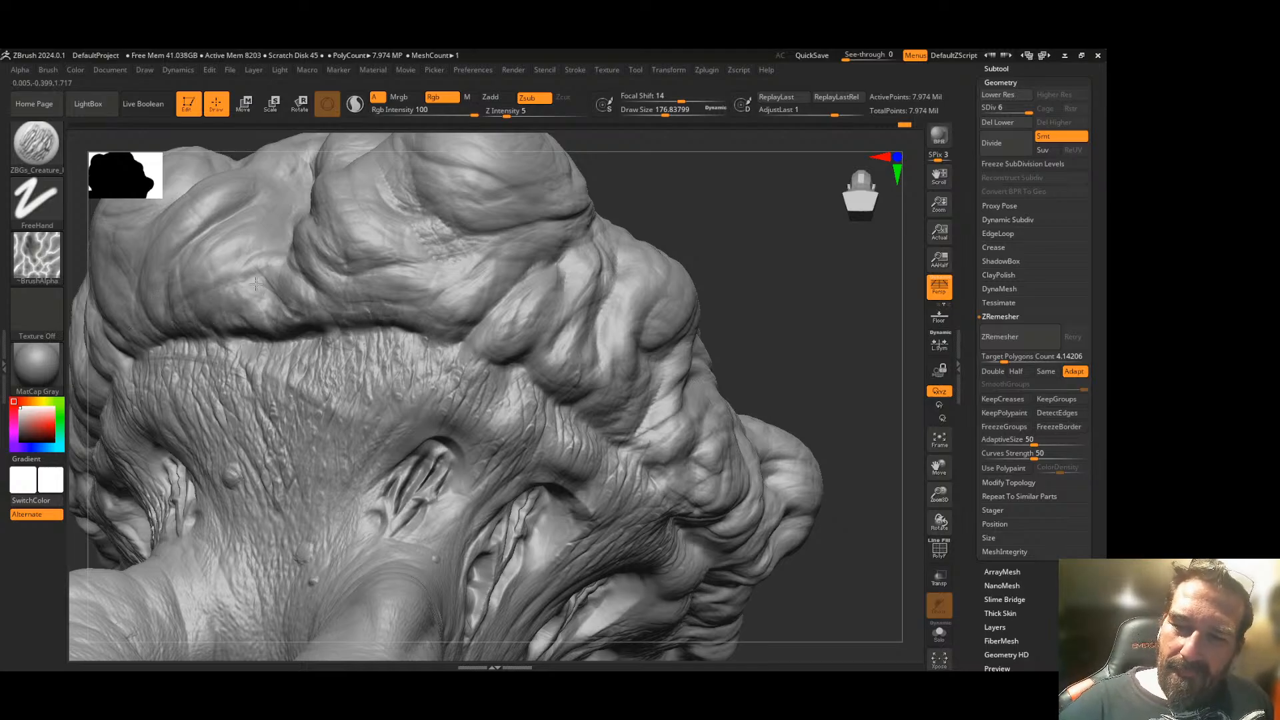
alt+drag(741, 254, 980, 224)
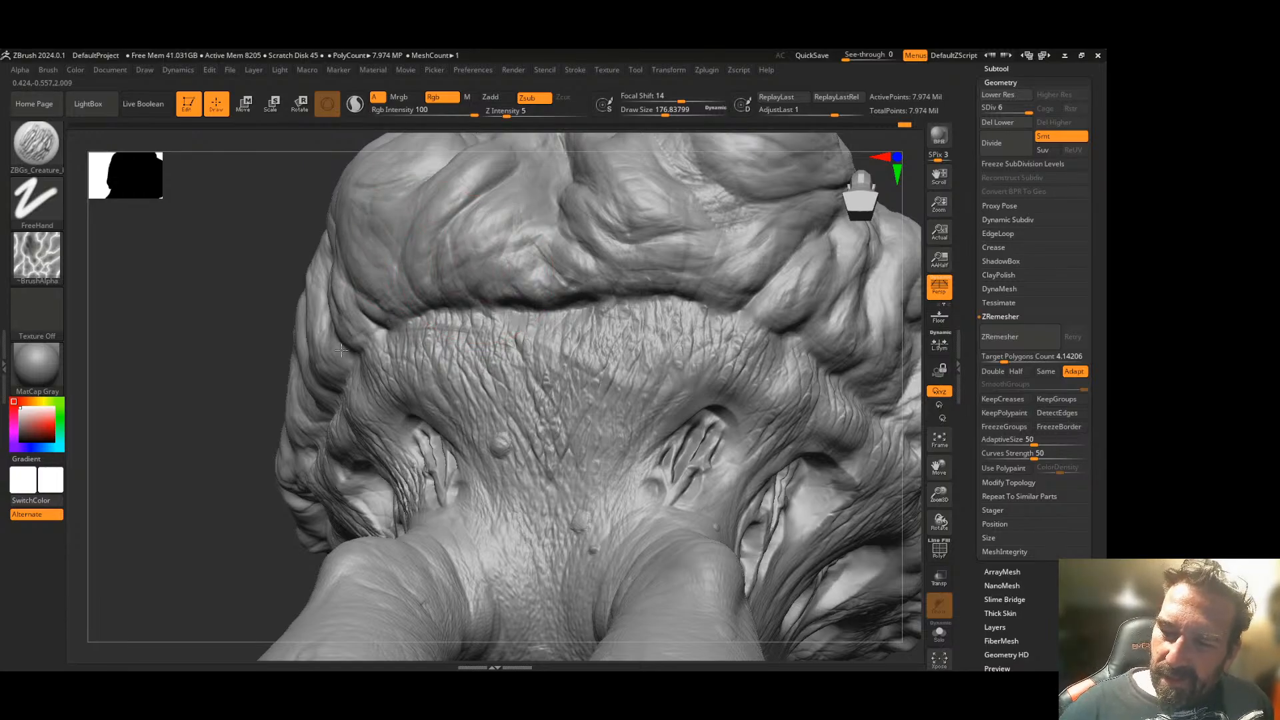
drag(234, 457, 330, 336)
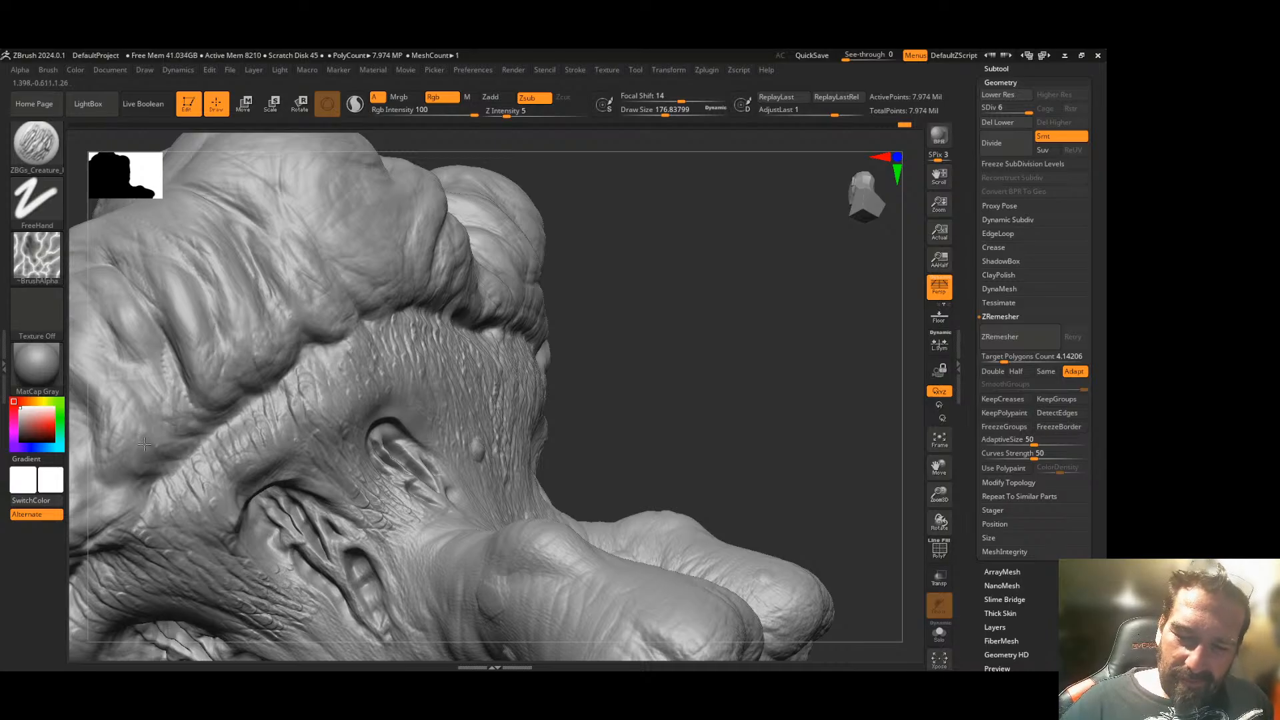
alt+drag(603, 357, 777, 306)
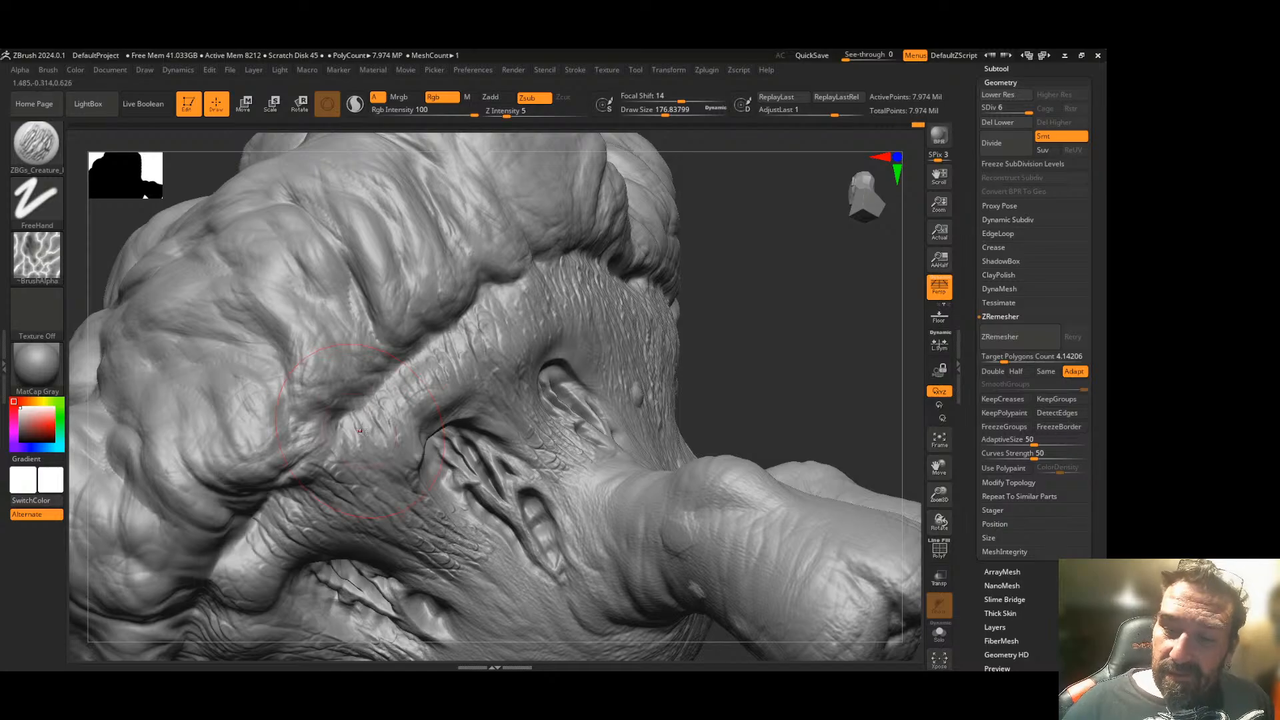
- Work fine wrinkles into the large flank lumps and the stacked folds along the rim bordering the textured neck
alt+drag(734, 321, 863, 239)
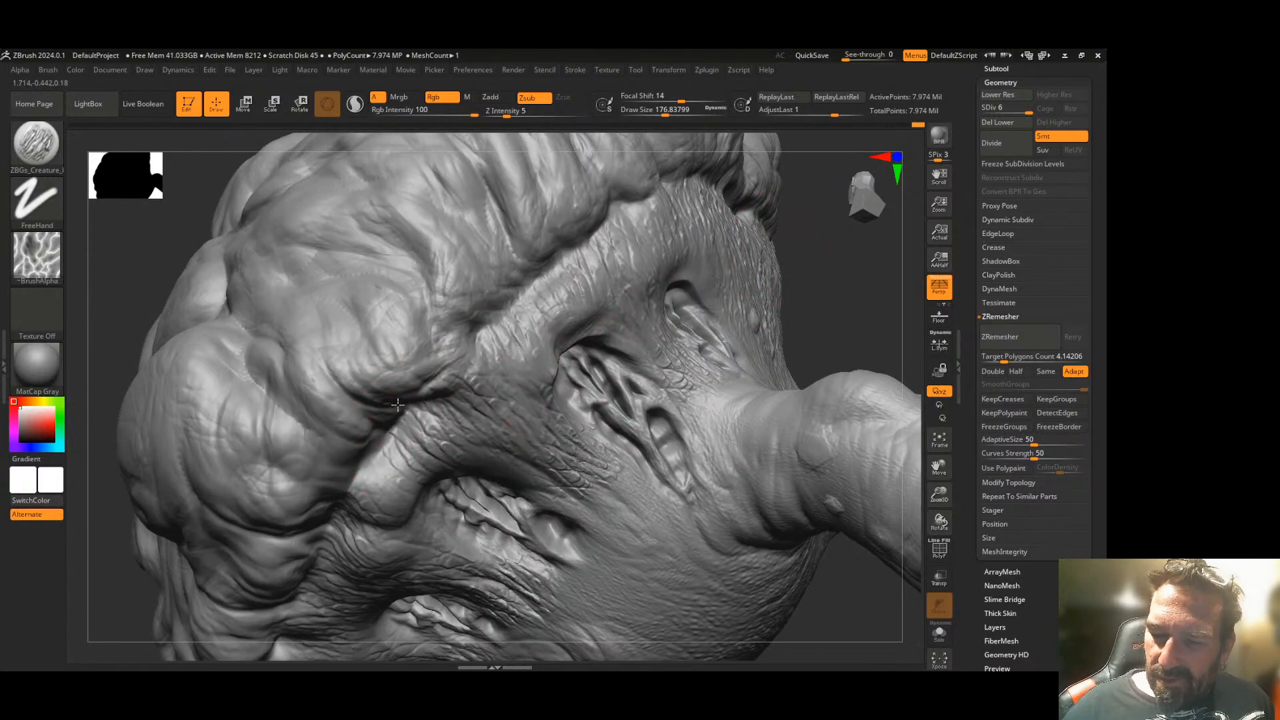
mouse_move(148, 571)
mouse_down()
mouse_move(240, 482)
mouse_move(427, 420)
mouse_up()
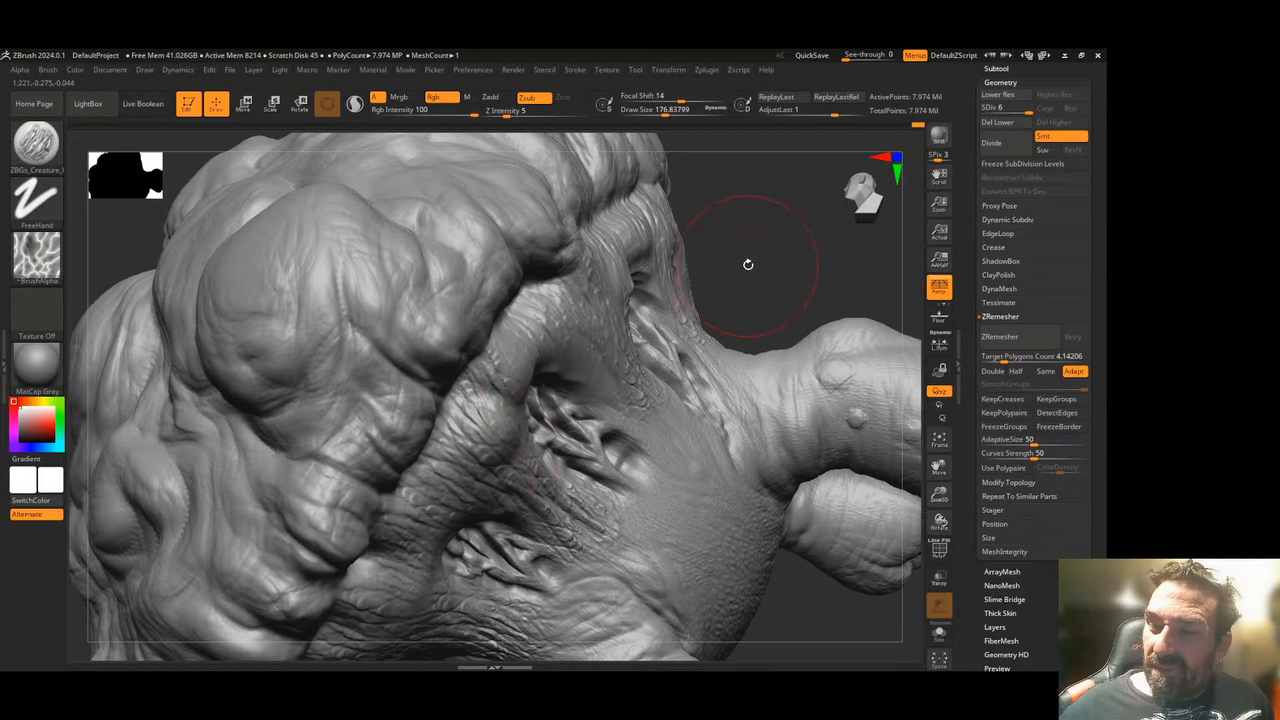
drag(746, 268, 783, 146)
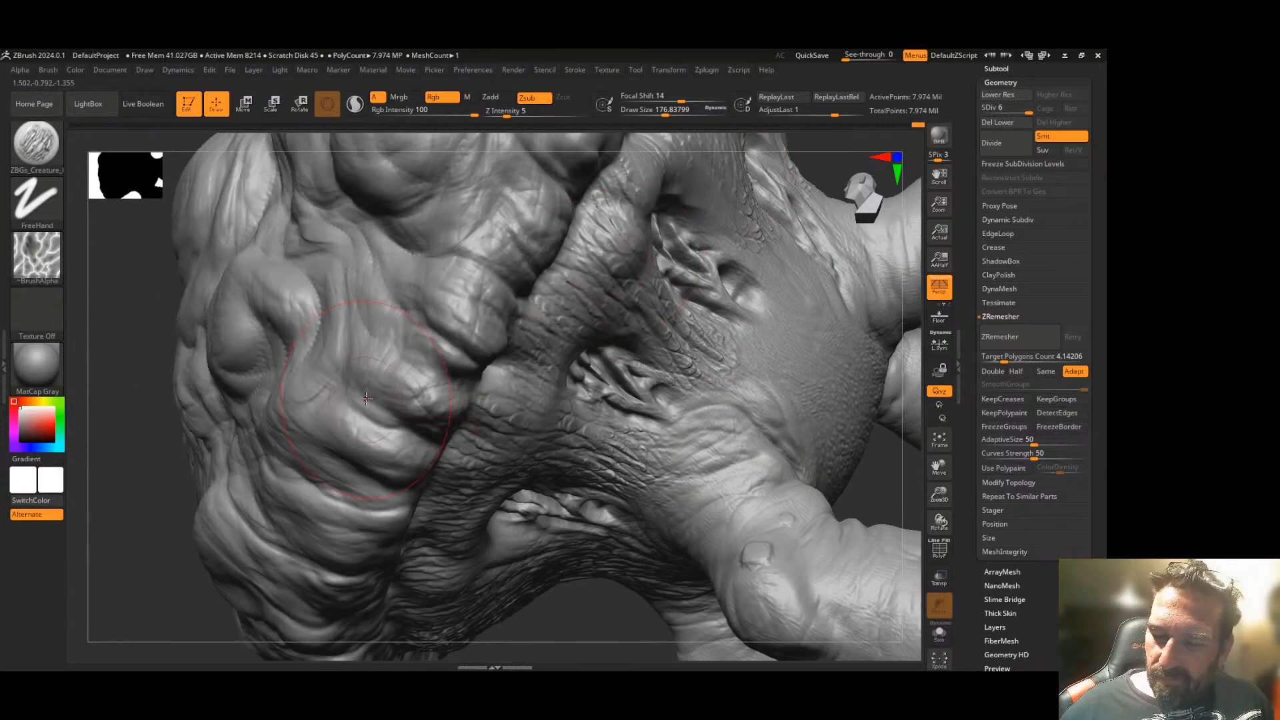
drag(230, 596, 258, 535)
mouse_move(618, 580)
mouse_down()
mouse_move(628, 566)
mouse_move(603, 539)
mouse_up()
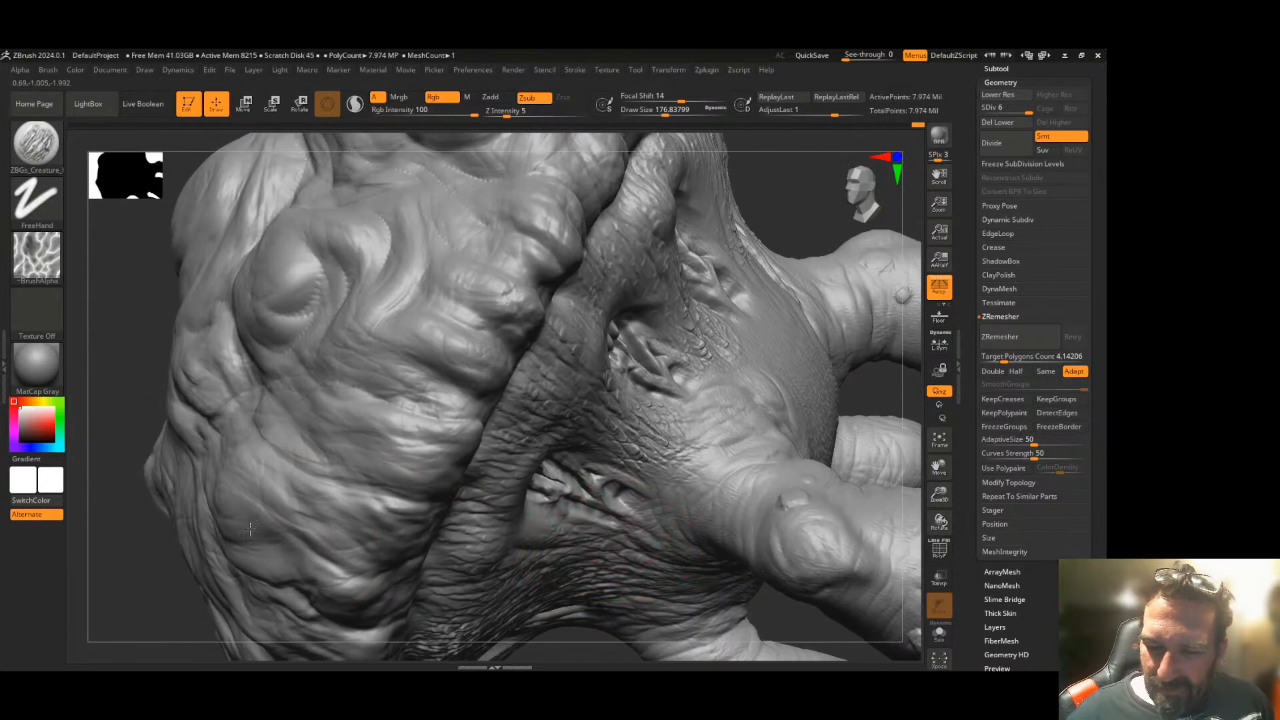
drag(144, 607, 376, 208)
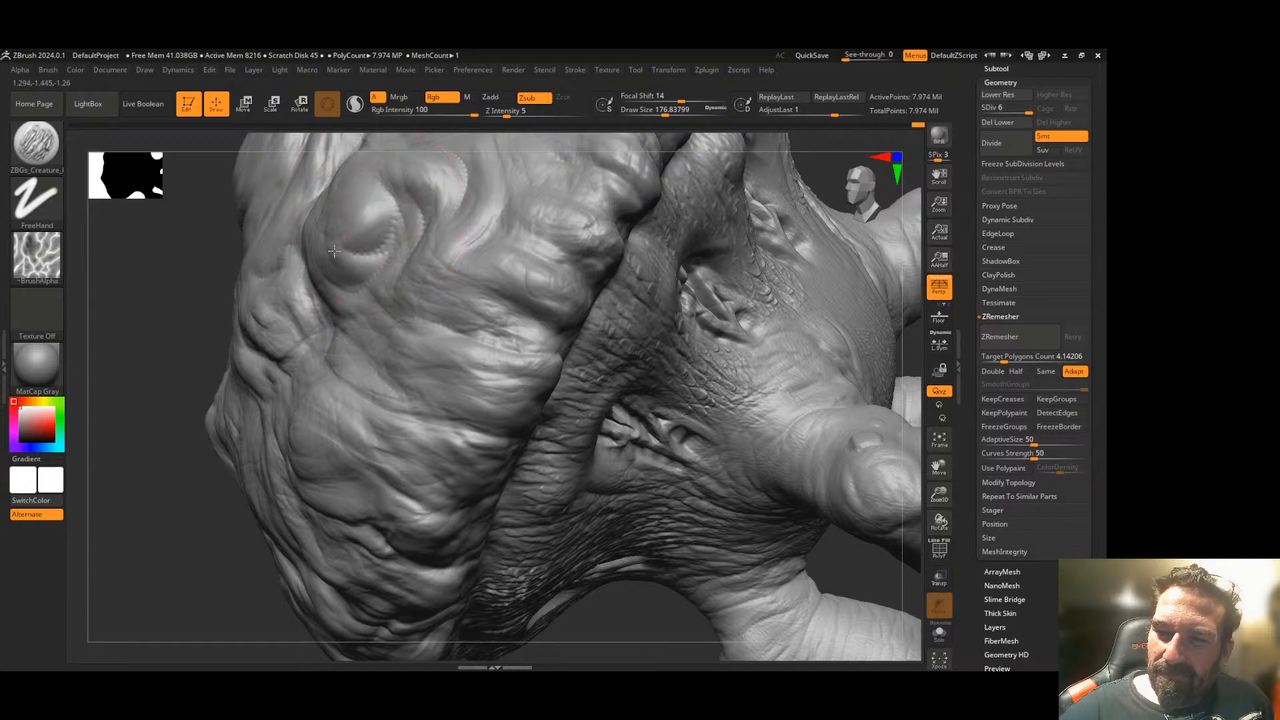
mouse_move(234, 576)
alt+mouse_down()
mouse_move(231, 540)
mouse_move(284, 428)
alt+mouse_up()
drag(263, 523, 530, 272)
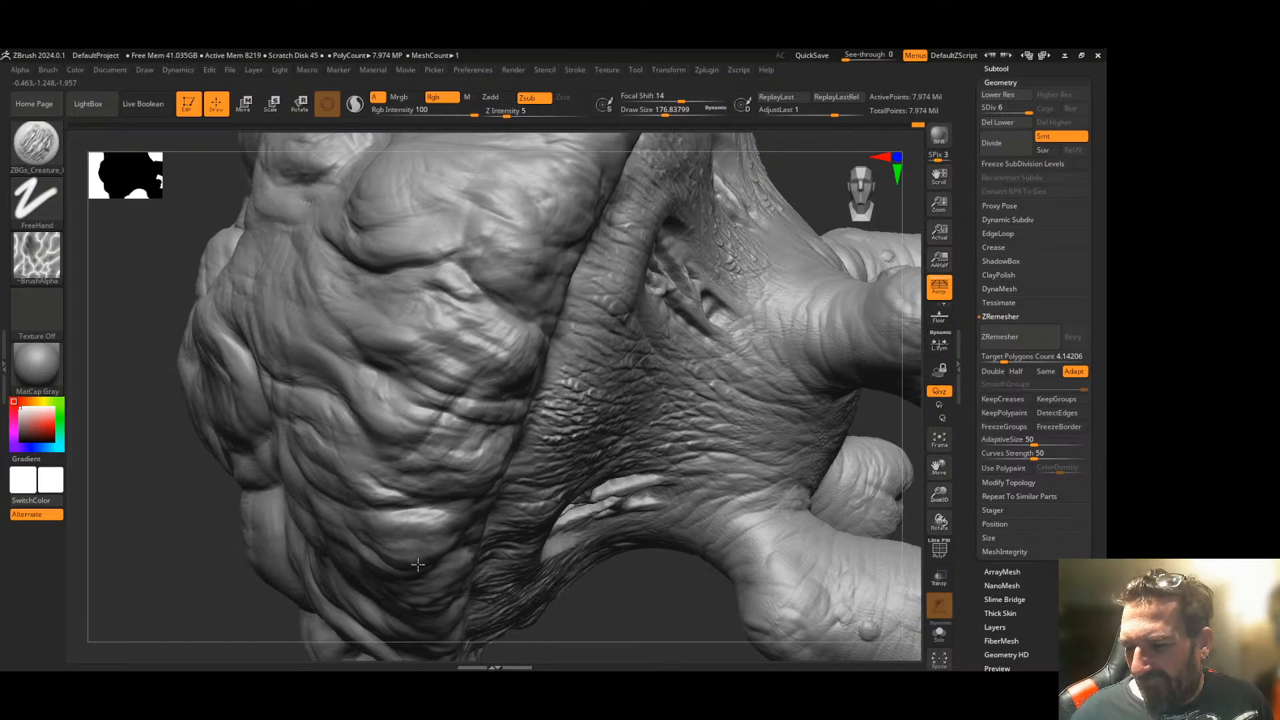
- Continue the fine wrinkles around the cap's other side, over the rim folds and the large protruding lump
mouse_move(637, 626)
right_down()
mouse_move(603, 542)
mouse_move(563, 494)
right_up()
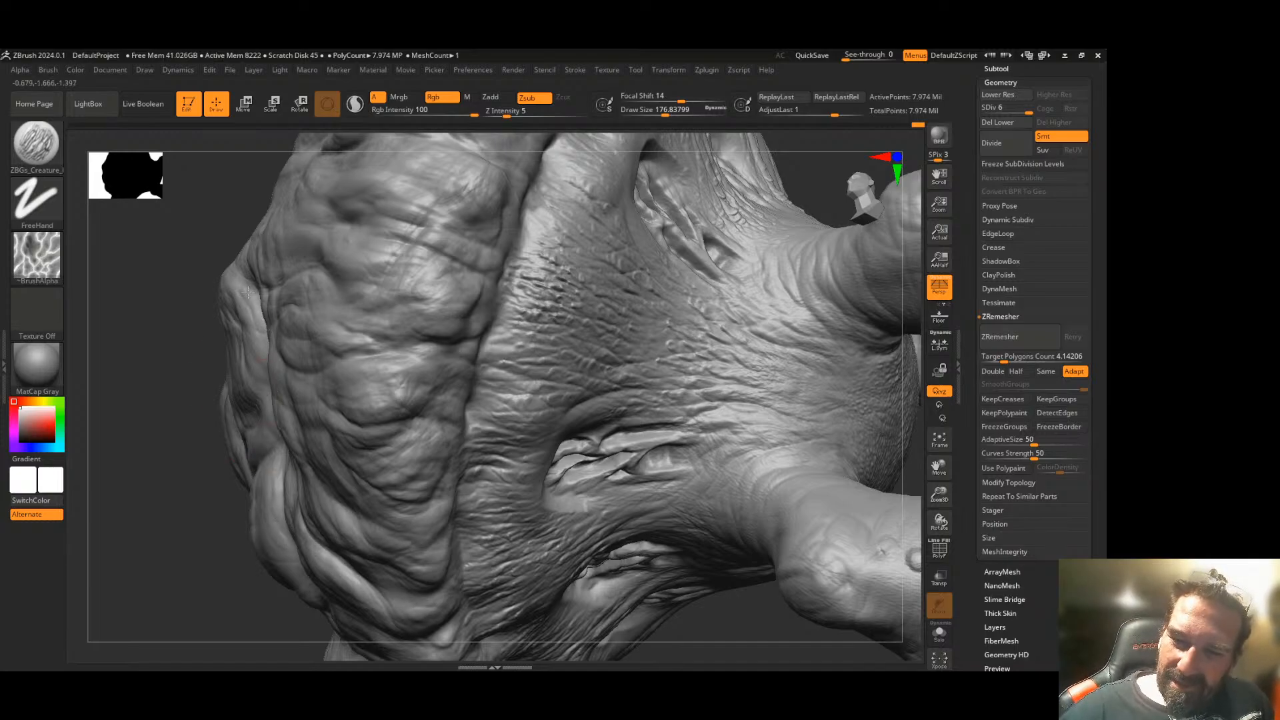
drag(218, 472, 238, 498)
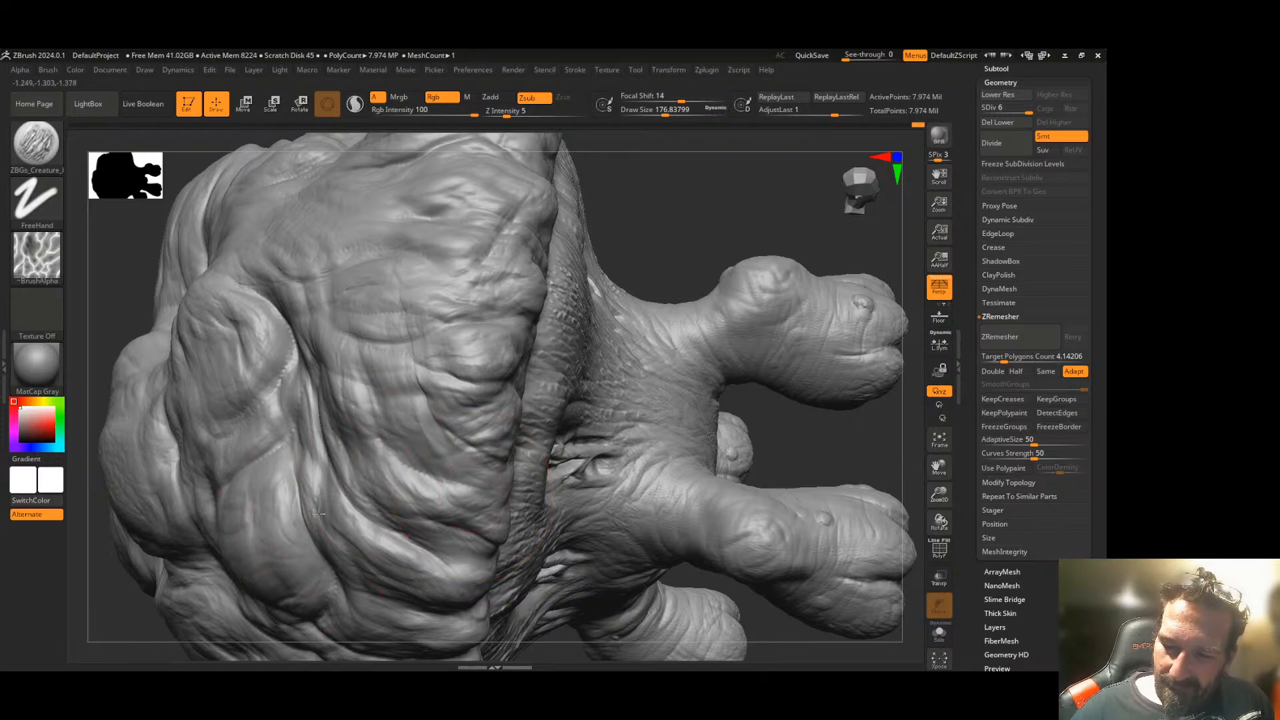
drag(712, 580, 448, 420)
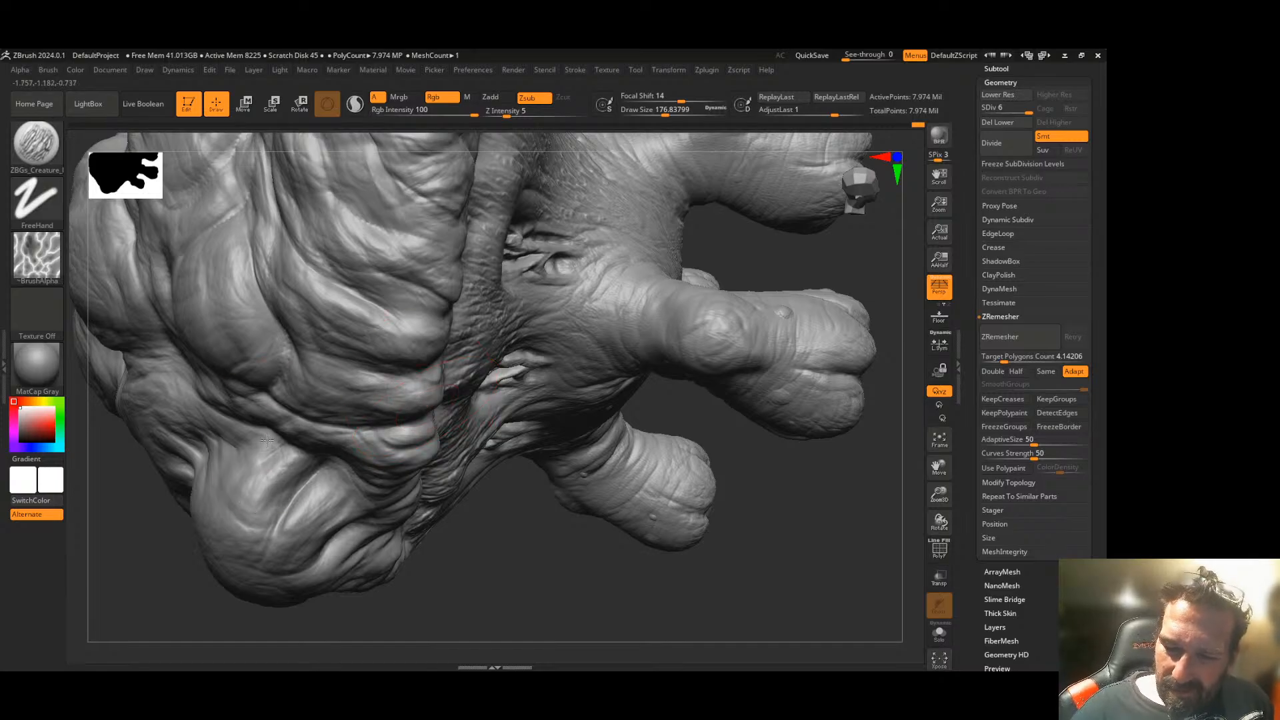
mouse_move(480, 531)
mouse_down()
mouse_move(520, 552)
mouse_move(377, 474)
mouse_up()
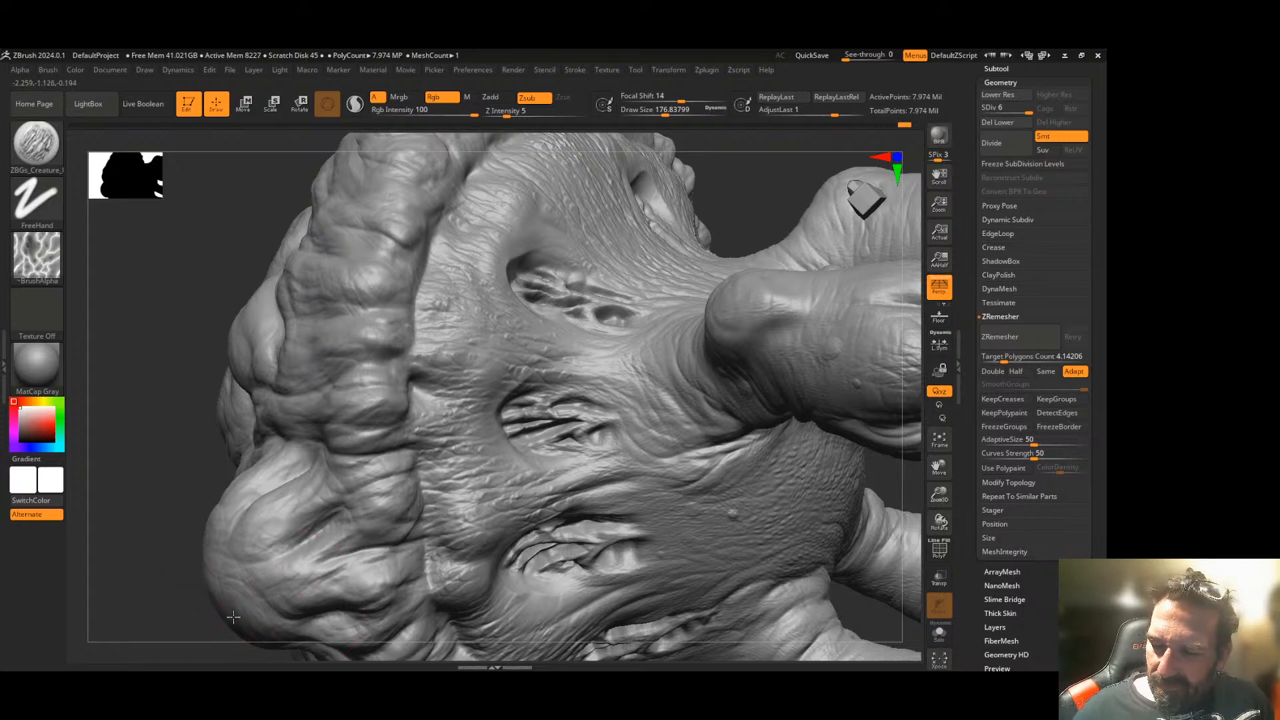
mouse_move(172, 600)
mouse_down()
mouse_move(206, 494)
mouse_move(282, 452)
mouse_up()
drag(294, 529, 444, 392)
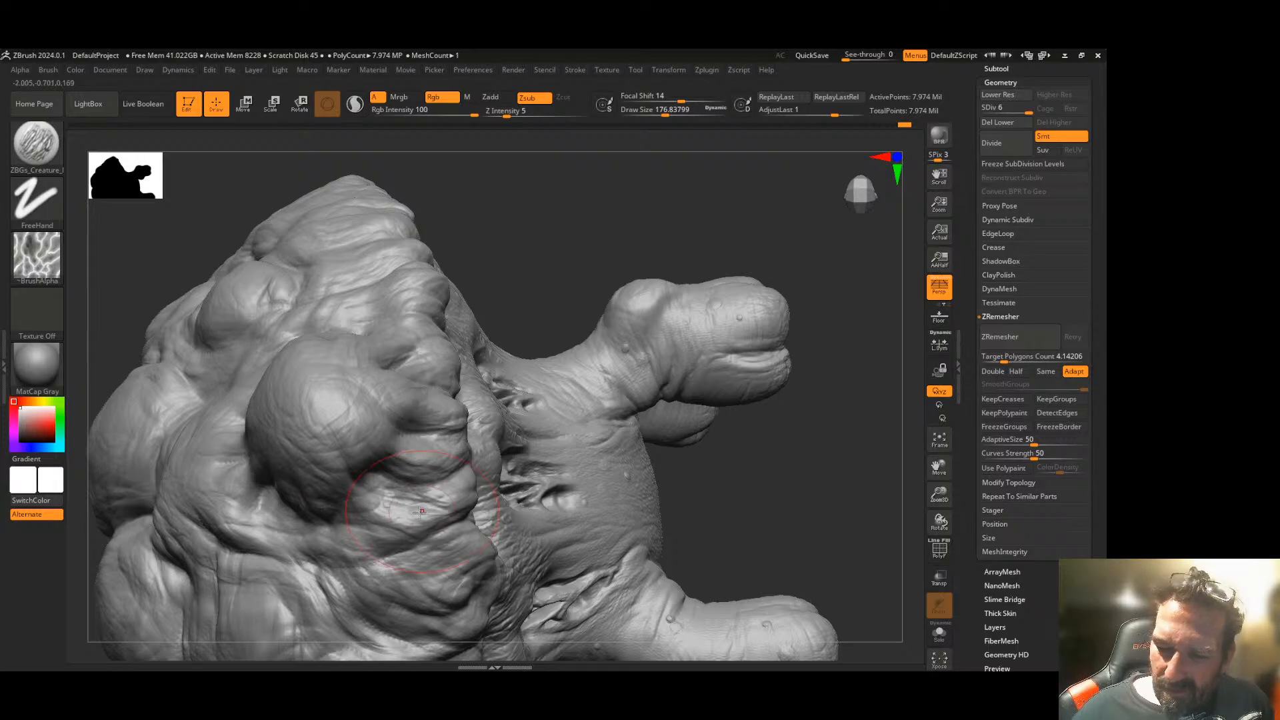
drag(524, 266, 662, 240)
- Frame the creature and load the ZBGs_Creature_pattern_Drag_11 brush from the creature texture and skin brushes
click(939, 440)
mouse_move(844, 451)
mouse_down()
mouse_move(833, 396)
mouse_move(786, 471)
mouse_move(743, 494)
mouse_move(734, 432)
mouse_up()
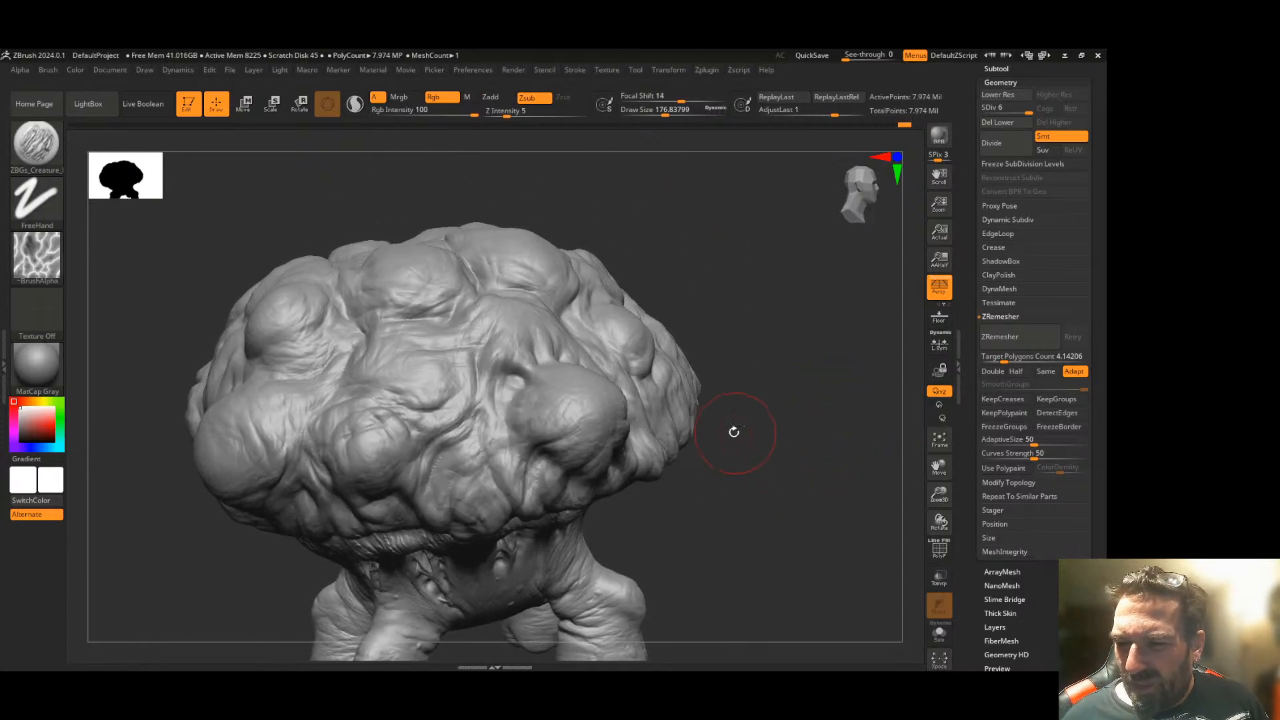
click(48, 150)
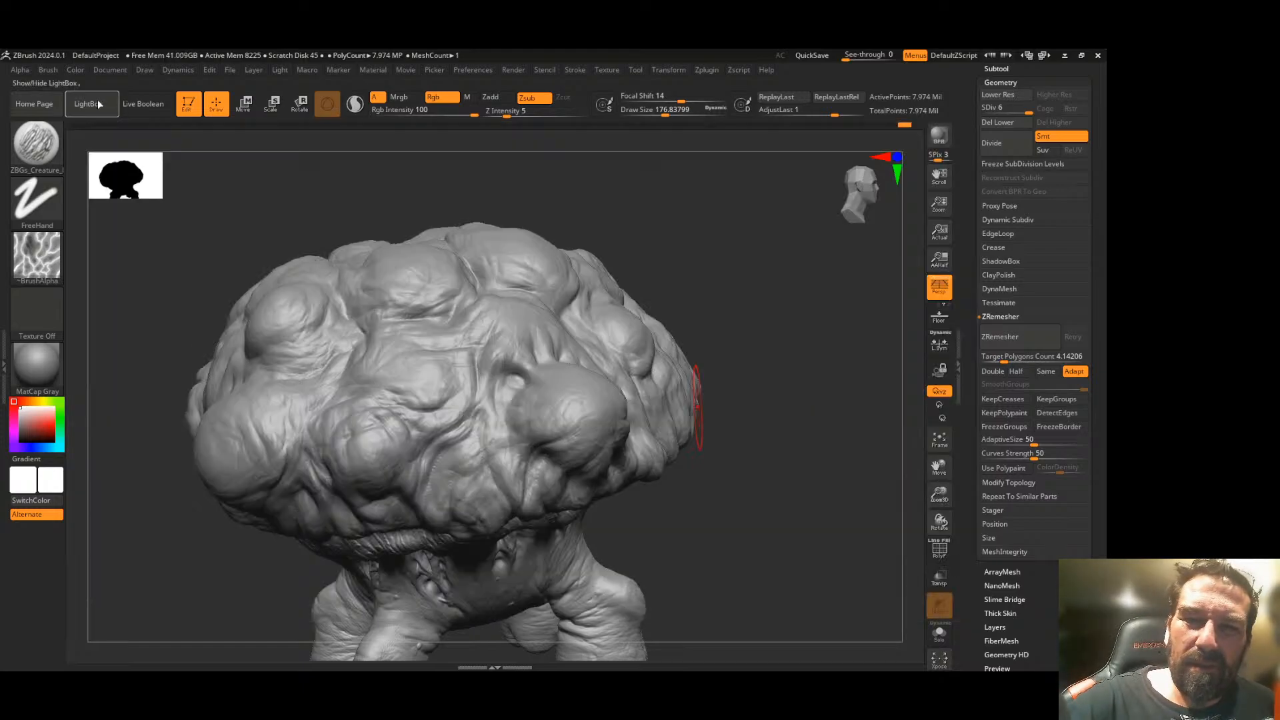
click(89, 103)
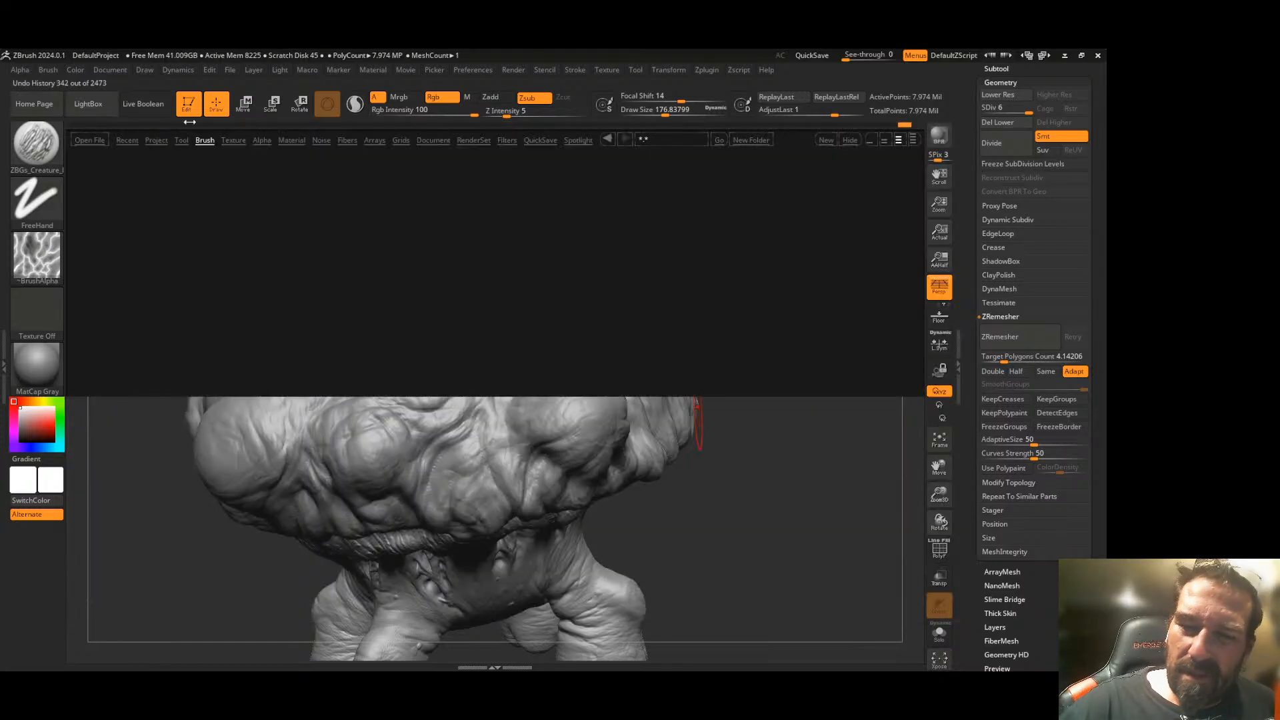
drag(574, 332, 483, 326)
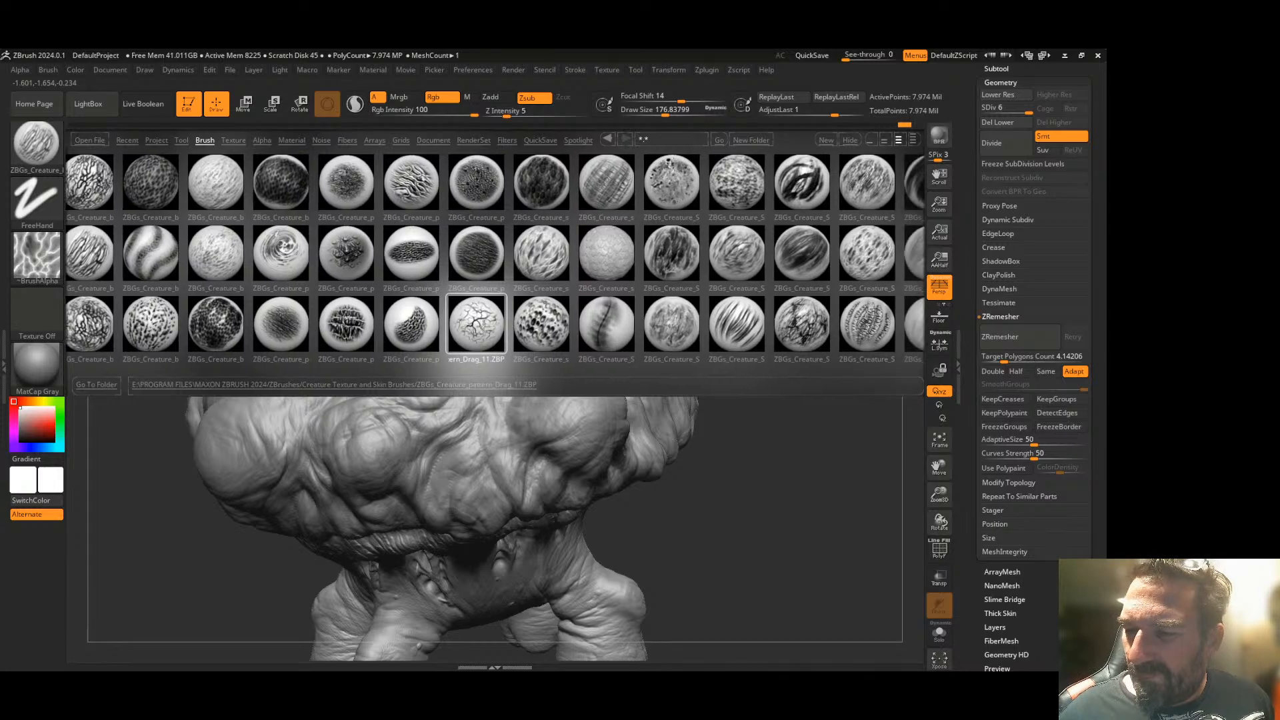
double_click(484, 326)
mouse_move(640, 313)
mouse_down()
mouse_move(711, 374)
mouse_move(772, 366)
mouse_up()
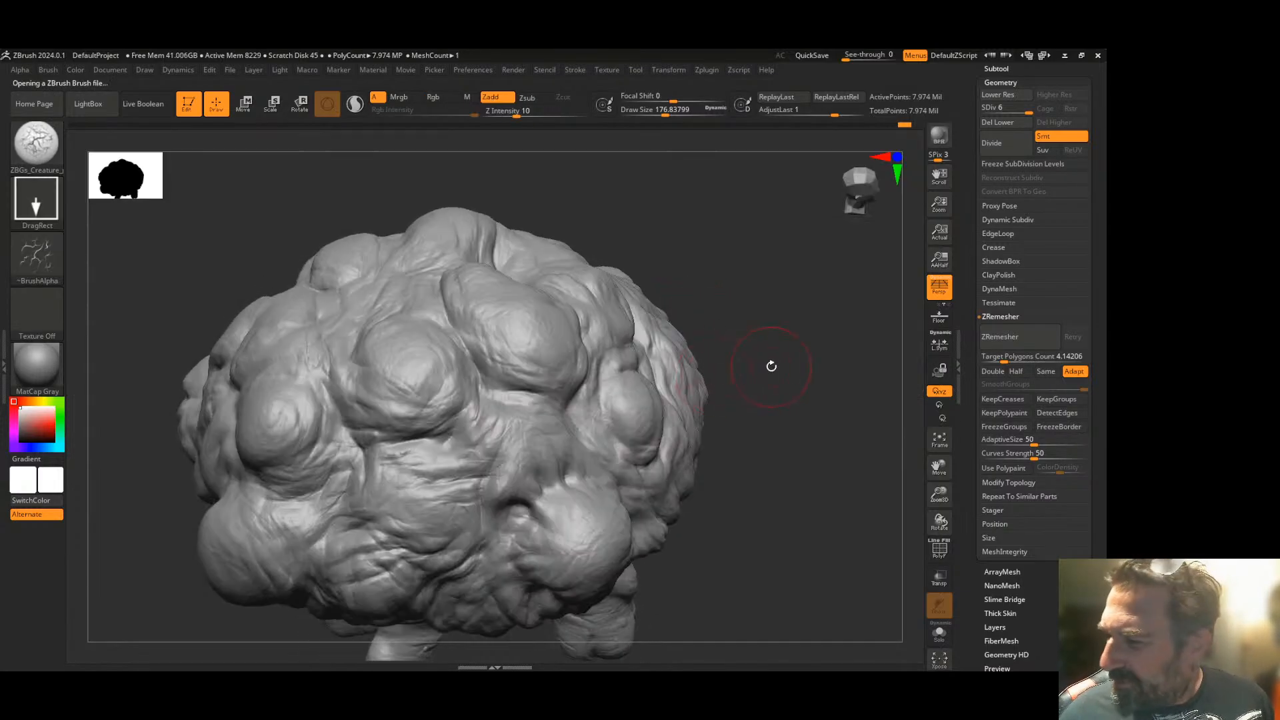
- Stamp the branching vein pattern on the cap's round lumps, raising the brush's Z Intensity to 18
drag(940, 495, 687, 419)
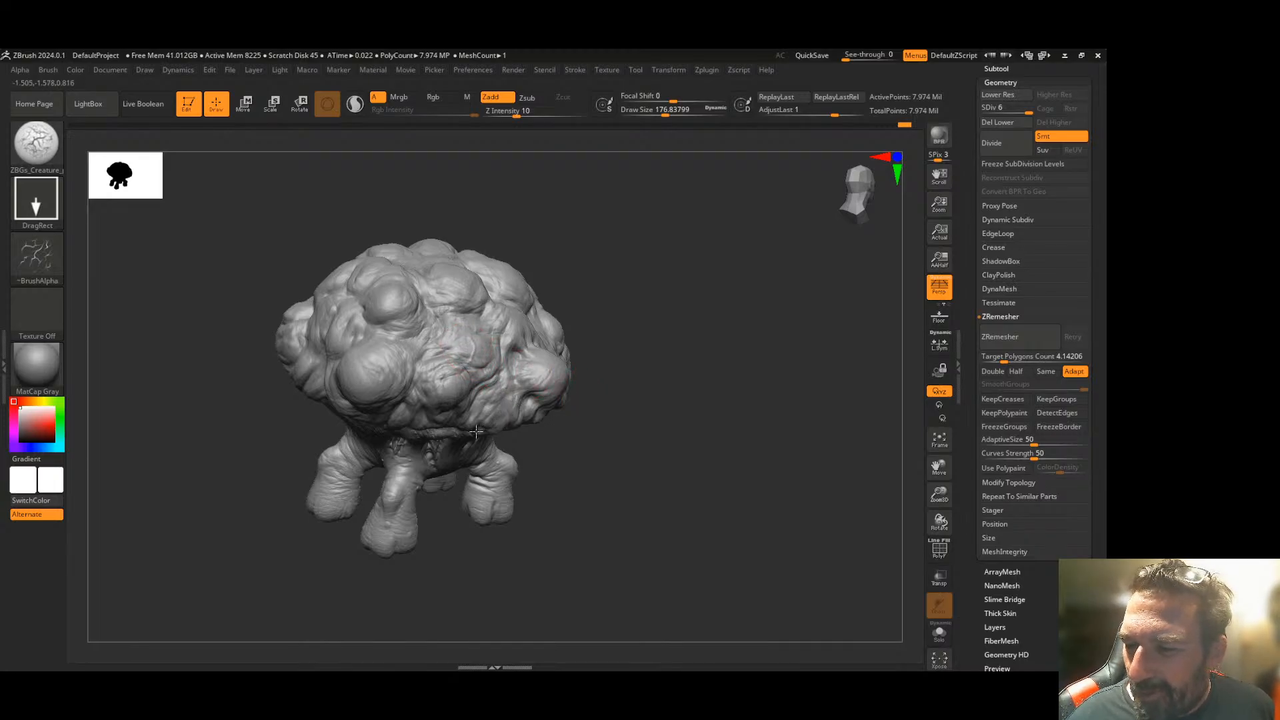
drag(660, 389, 606, 394)
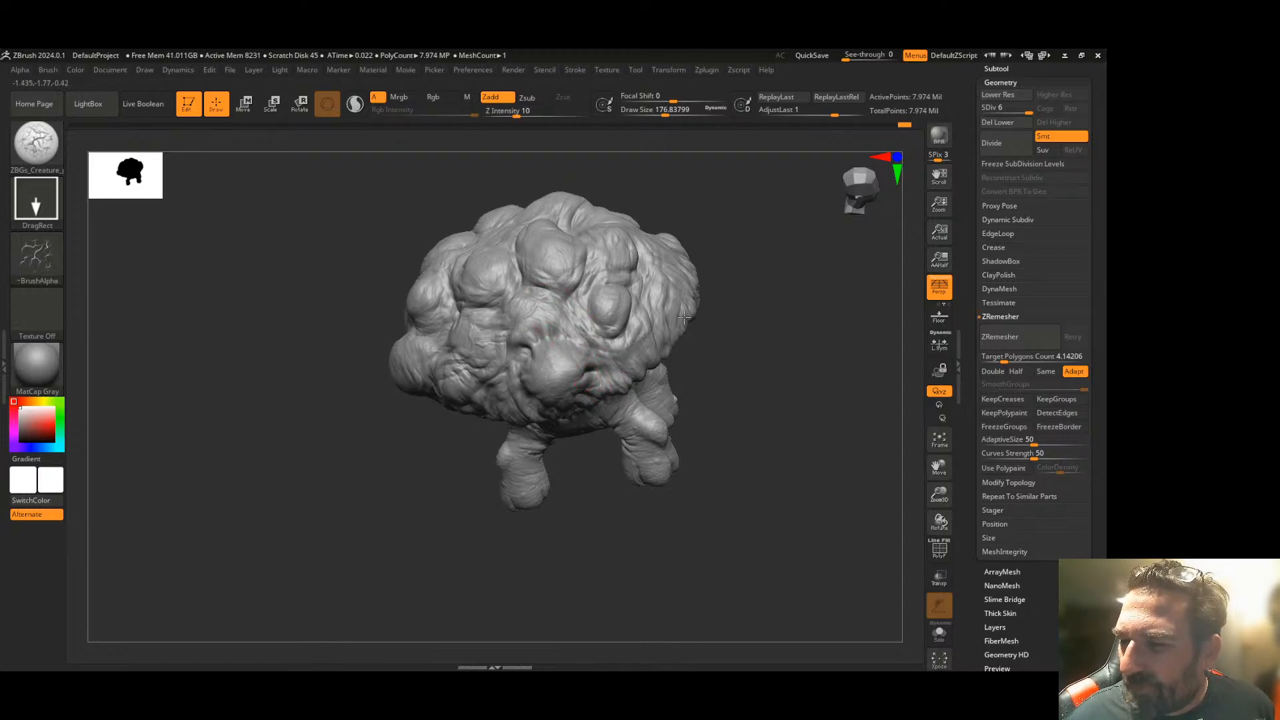
drag(689, 328, 553, 410)
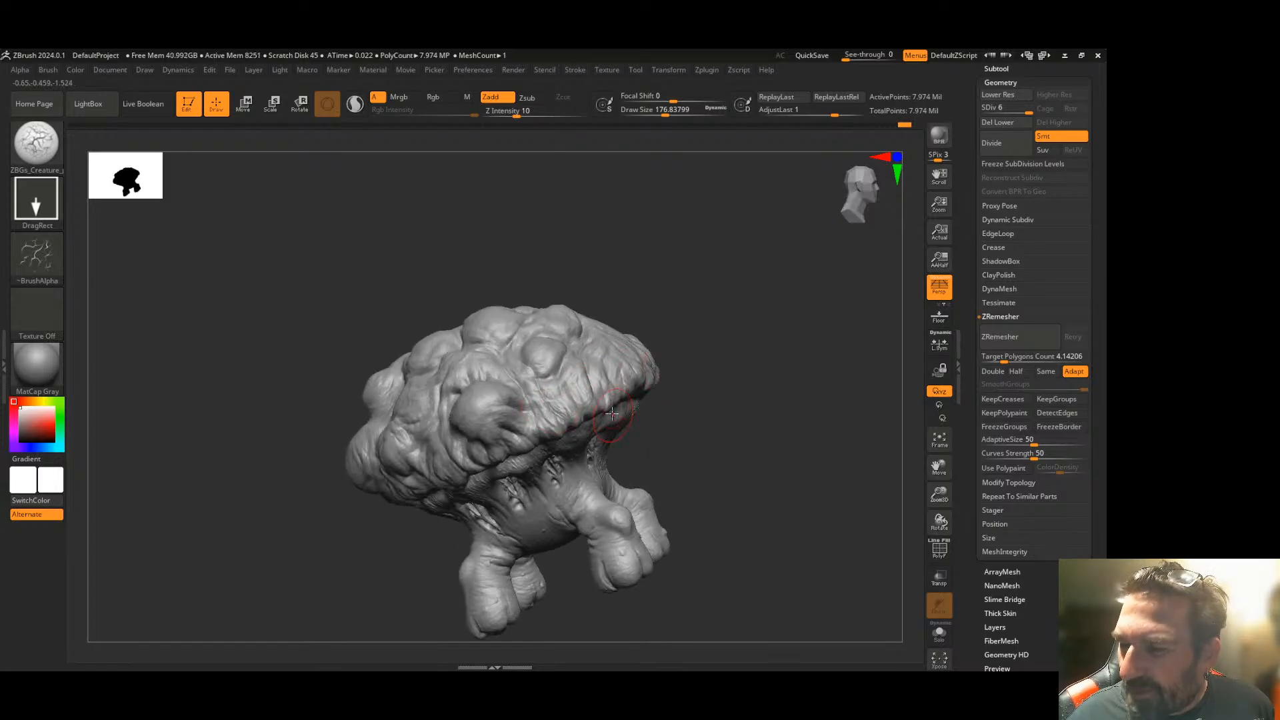
drag(517, 111, 520, 110)
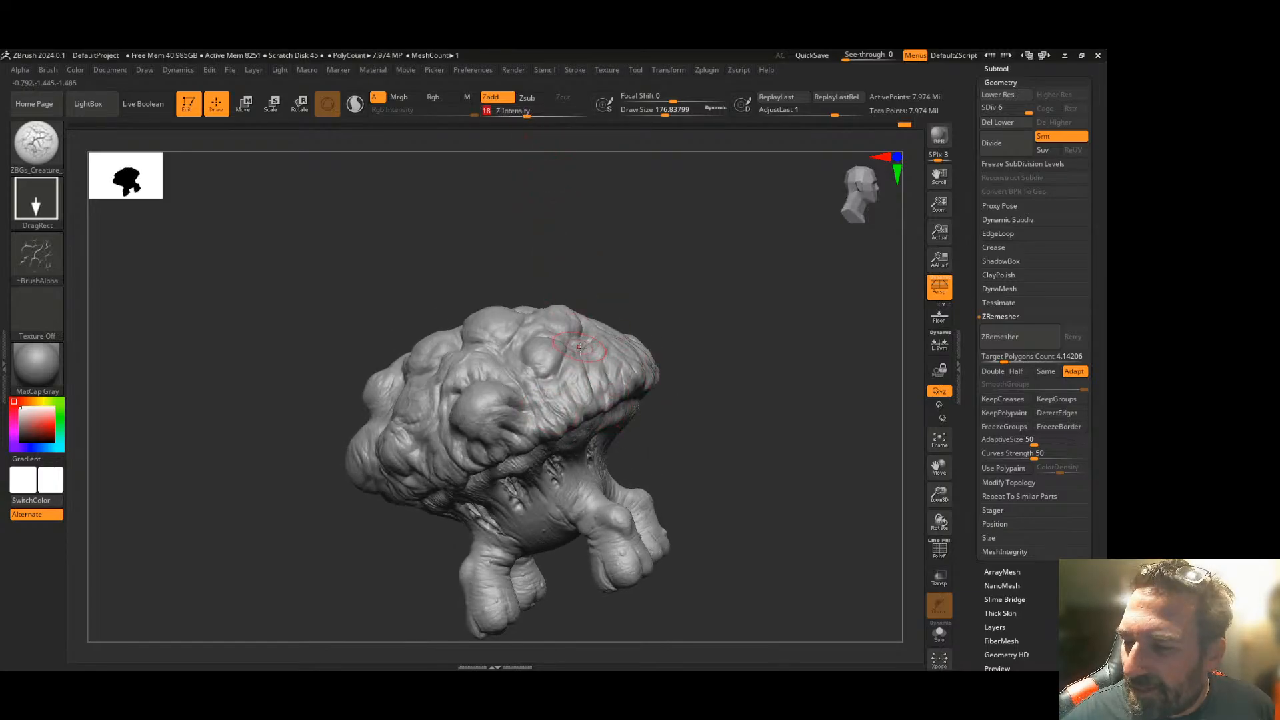
mouse_move(683, 400)
mouse_down()
mouse_move(720, 400)
mouse_move(540, 408)
mouse_up()
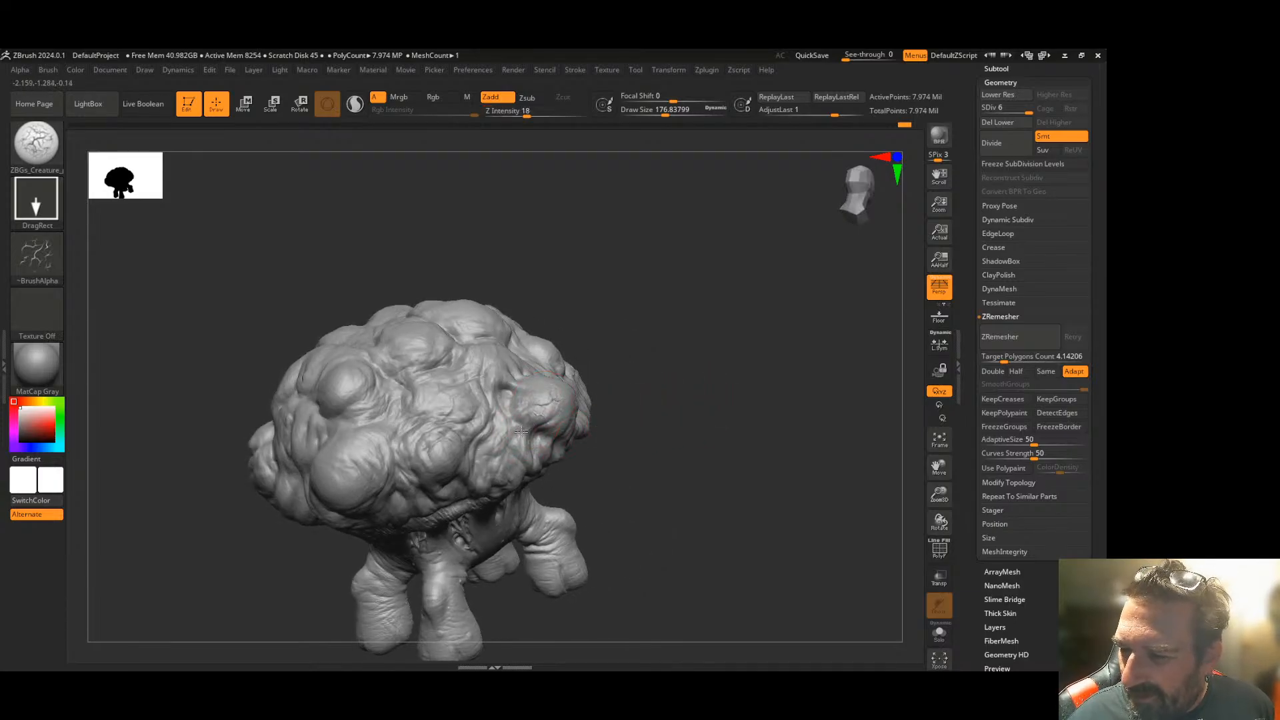
drag(339, 469, 400, 491)
mouse_move(662, 408)
mouse_down()
mouse_move(714, 414)
mouse_move(571, 420)
mouse_move(789, 451)
mouse_up()
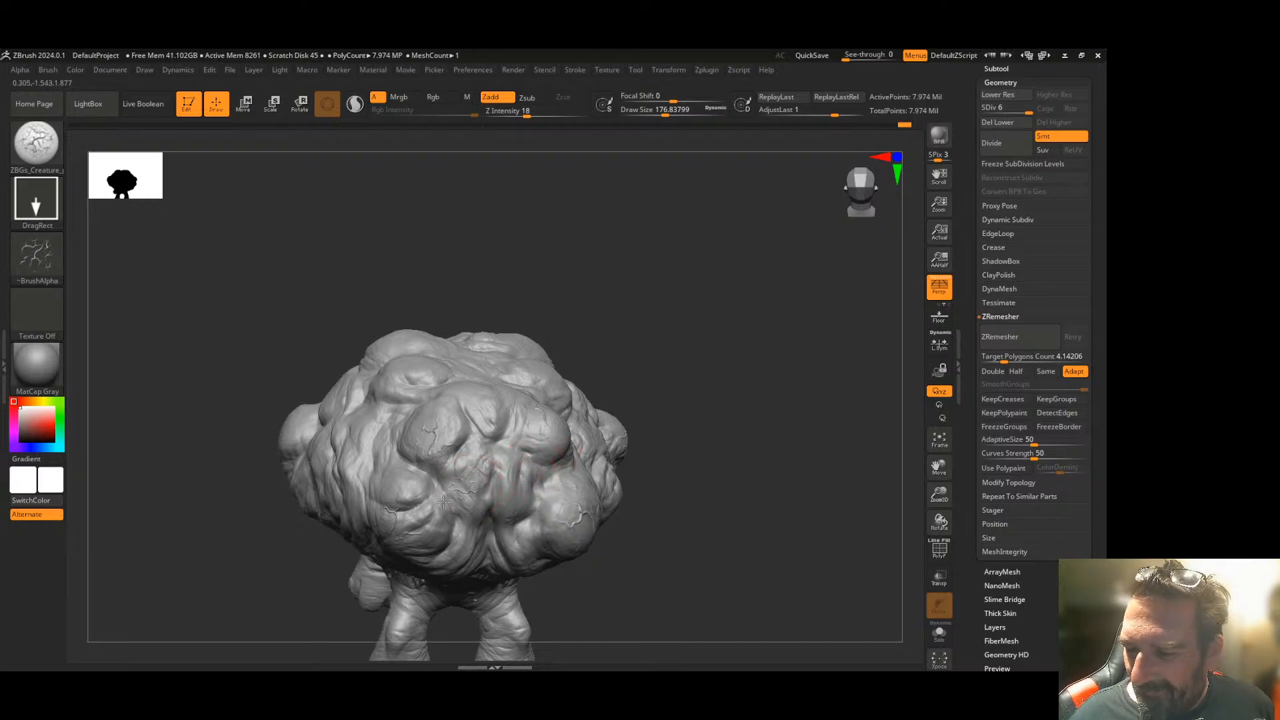
- Stamp more branching veins on the remaining round lumps across the crown and around the cap's flanks
mouse_move(620, 356)
mouse_down()
mouse_move(672, 363)
mouse_move(532, 385)
mouse_up()
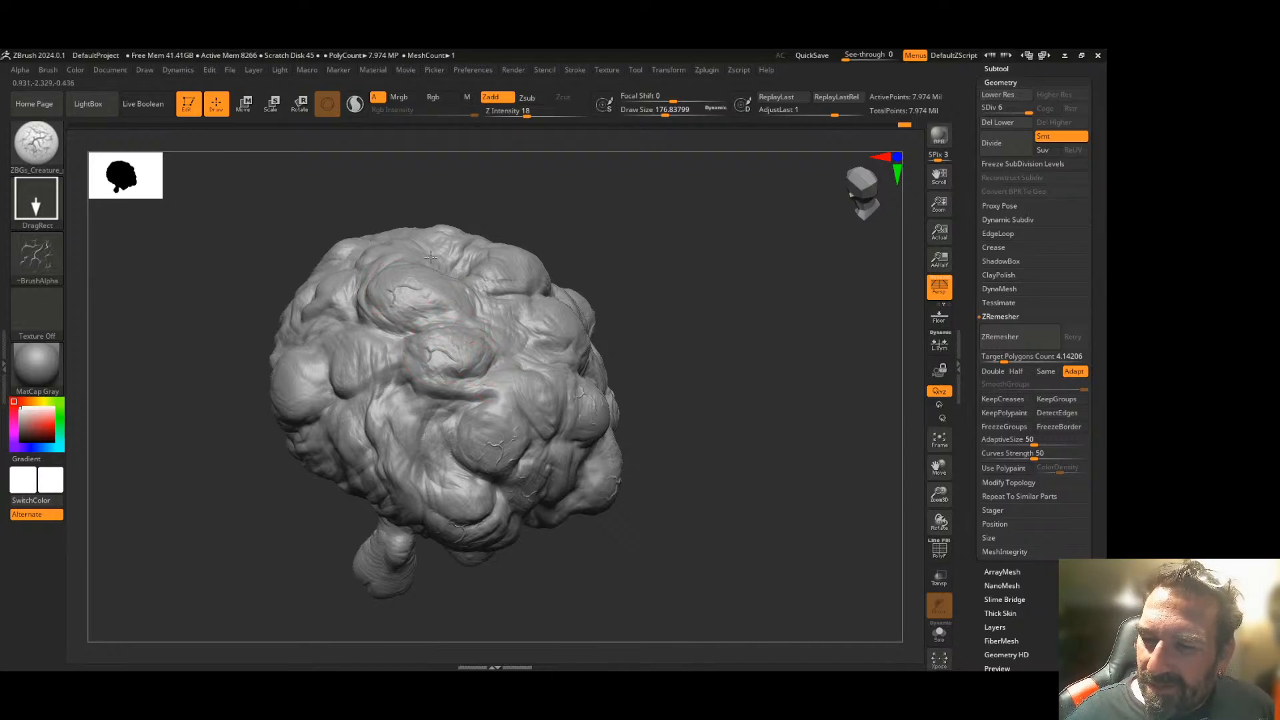
mouse_move(599, 264)
mouse_down()
mouse_move(628, 275)
mouse_move(646, 303)
mouse_move(626, 337)
mouse_up()
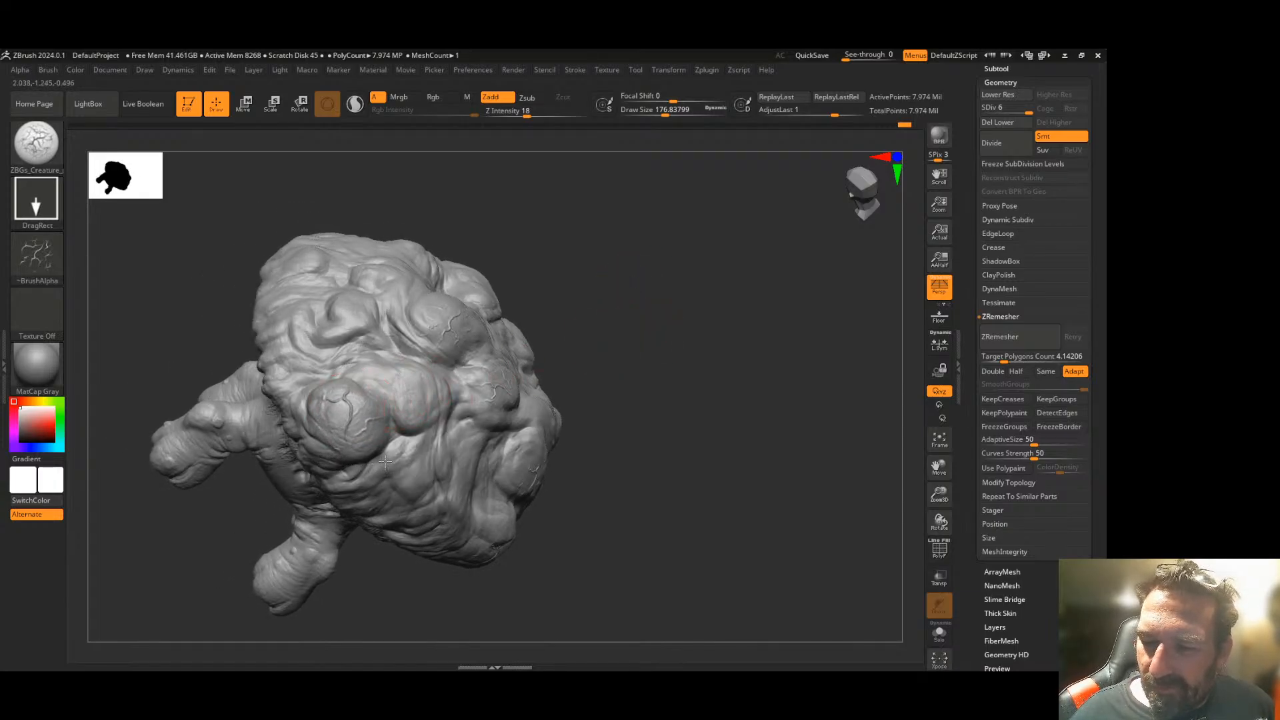
mouse_move(580, 316)
mouse_down()
mouse_move(605, 333)
mouse_move(394, 304)
mouse_up()
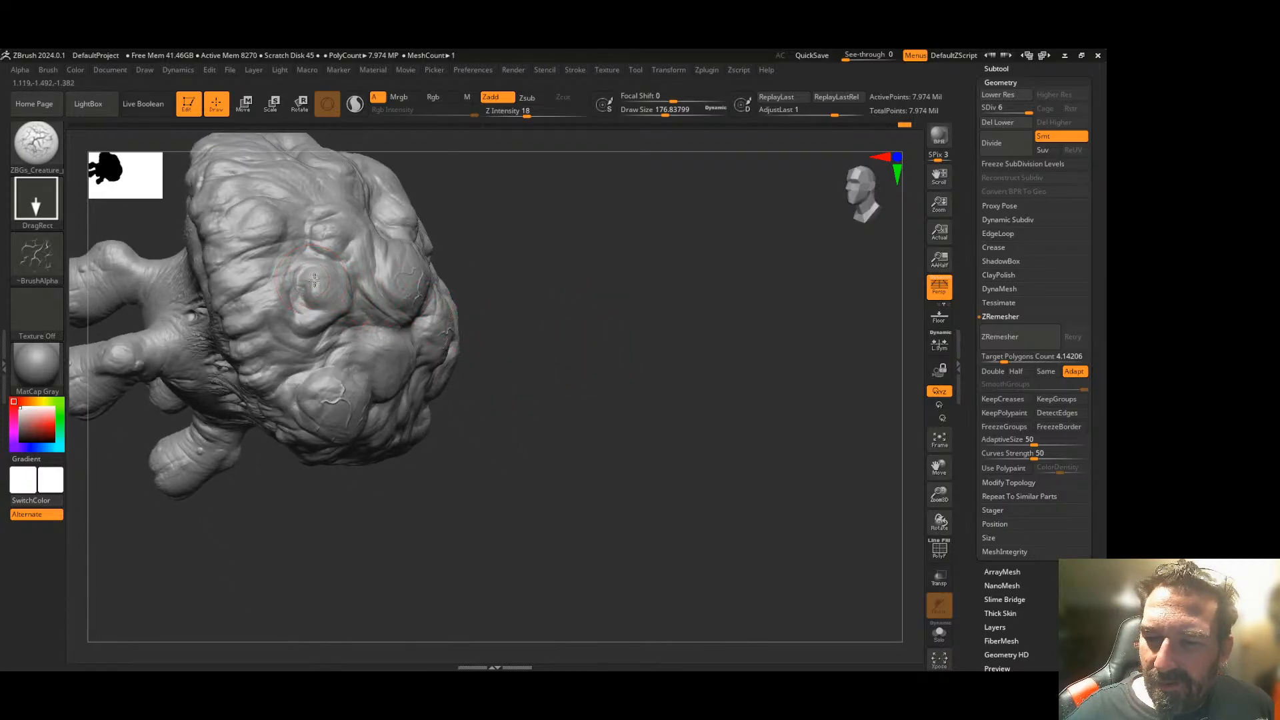
mouse_move(503, 239)
mouse_down()
mouse_move(552, 254)
mouse_move(680, 363)
mouse_move(564, 381)
mouse_up()
mouse_move(616, 288)
mouse_down()
mouse_move(634, 331)
mouse_move(520, 393)
mouse_up()
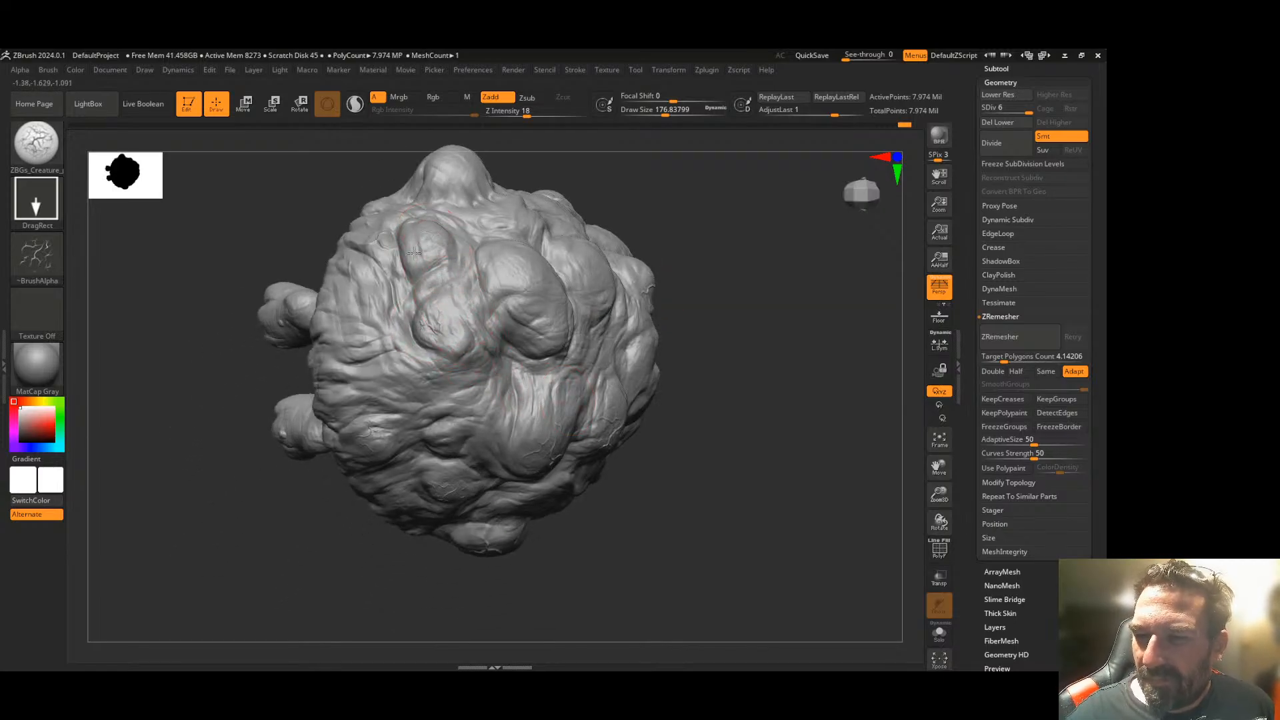
drag(691, 333, 451, 369)
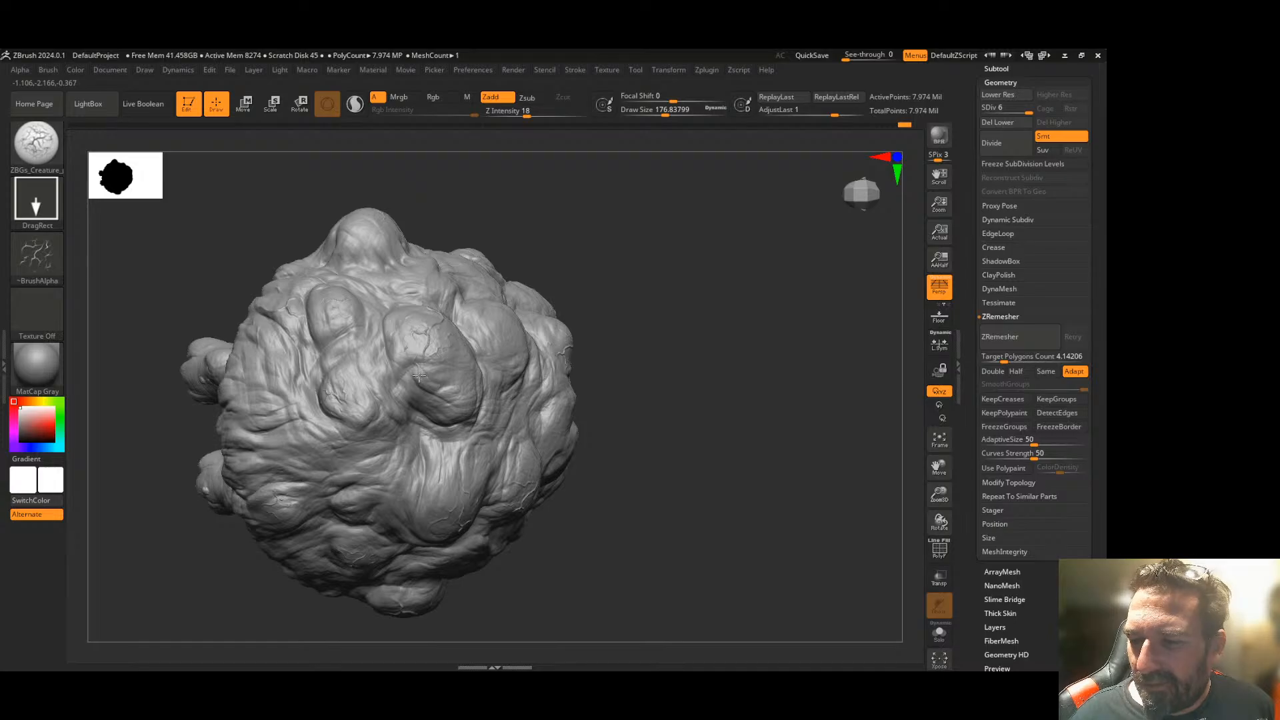
mouse_move(600, 350)
mouse_down()
mouse_move(629, 348)
mouse_move(620, 418)
mouse_move(651, 381)
mouse_move(546, 483)
mouse_move(577, 434)
mouse_move(628, 453)
mouse_move(606, 460)
mouse_up()
mouse_move(573, 420)
mouse_down()
mouse_move(654, 401)
mouse_move(666, 429)
mouse_move(641, 435)
mouse_up()
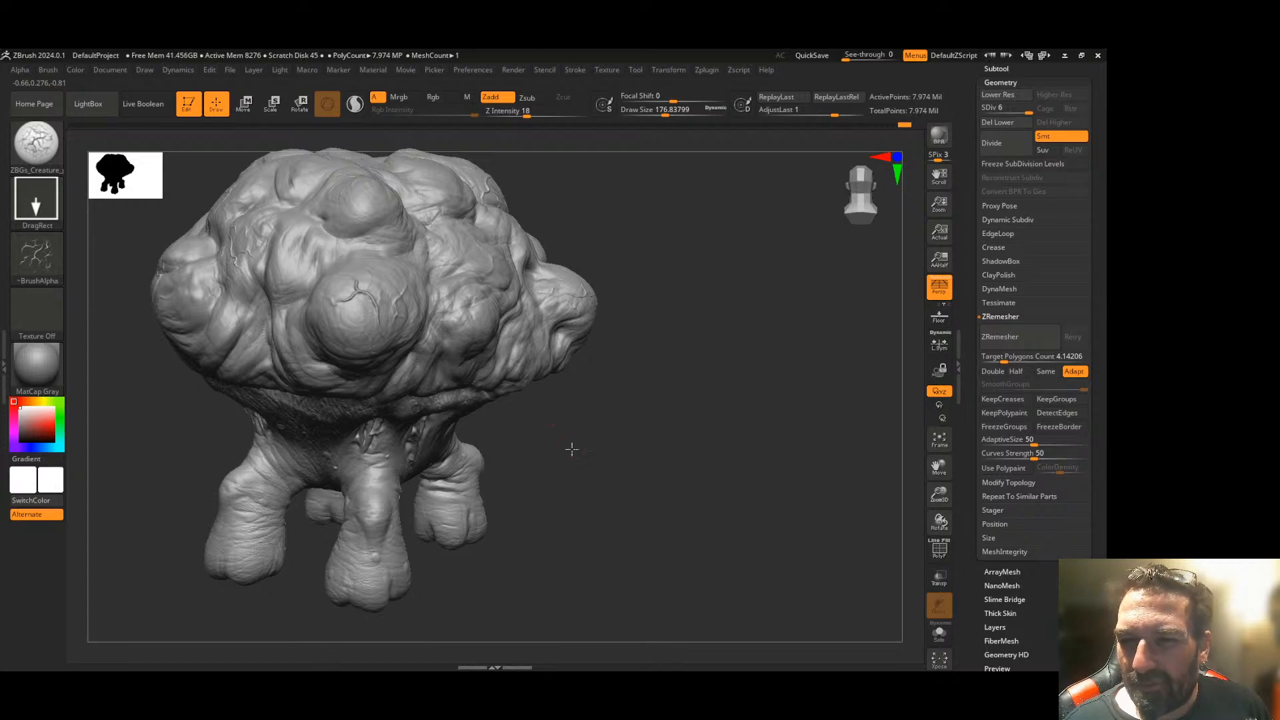
- Try the Inflat brush on the cap's small lumps and switch to the Clay brush
drag(571, 449, 580, 449)
drag(940, 496, 940, 510)
drag(854, 434, 852, 467)
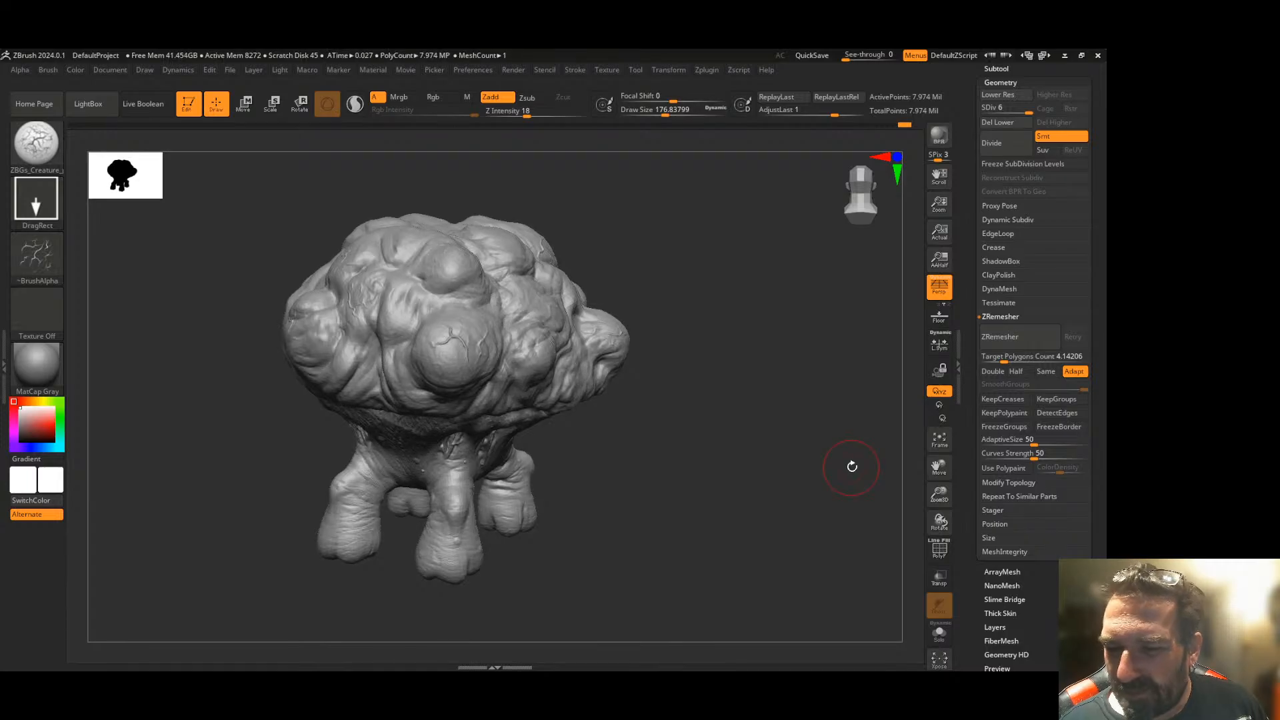
mouse_move(634, 422)
mouse_down()
mouse_move(663, 428)
mouse_move(624, 430)
mouse_move(650, 468)
mouse_move(683, 462)
mouse_move(686, 492)
mouse_move(702, 469)
mouse_up()
mouse_move(702, 531)
mouse_down()
mouse_move(622, 548)
mouse_move(631, 488)
mouse_move(313, 478)
mouse_move(762, 374)
mouse_move(751, 426)
mouse_move(721, 398)
mouse_move(737, 380)
mouse_move(700, 426)
mouse_move(694, 449)
mouse_move(717, 446)
mouse_up()
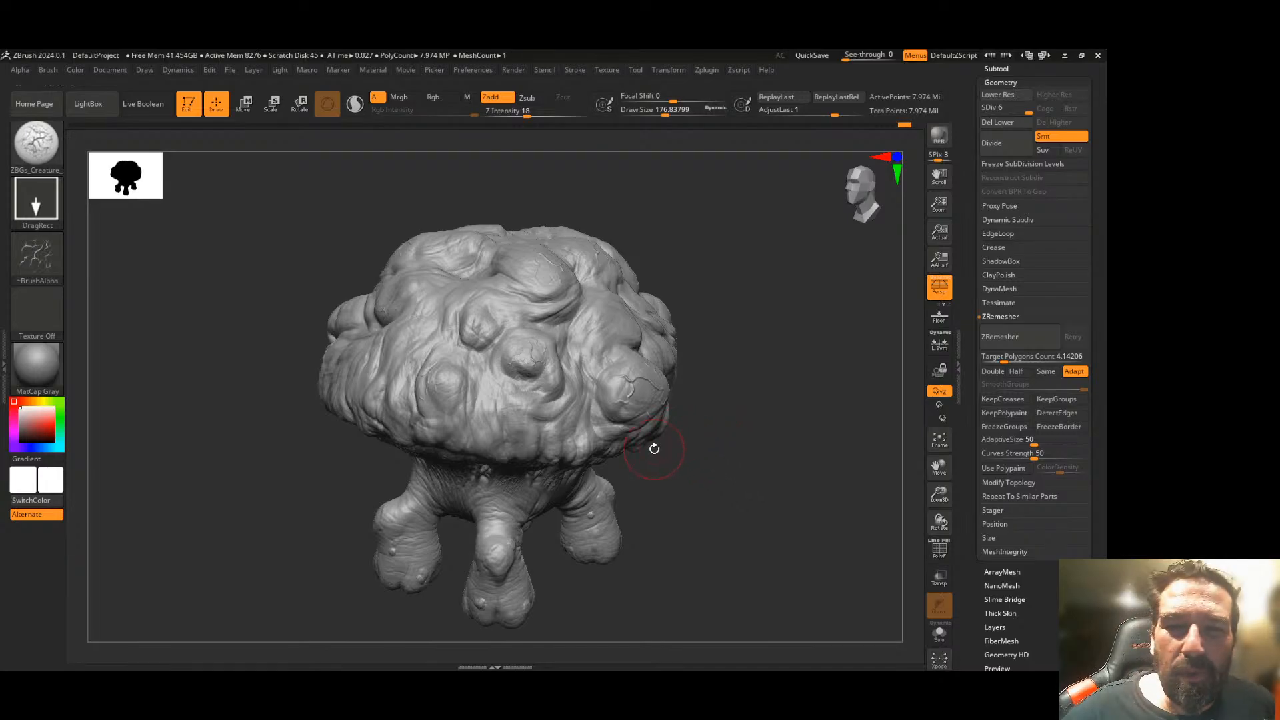
click(36, 142)
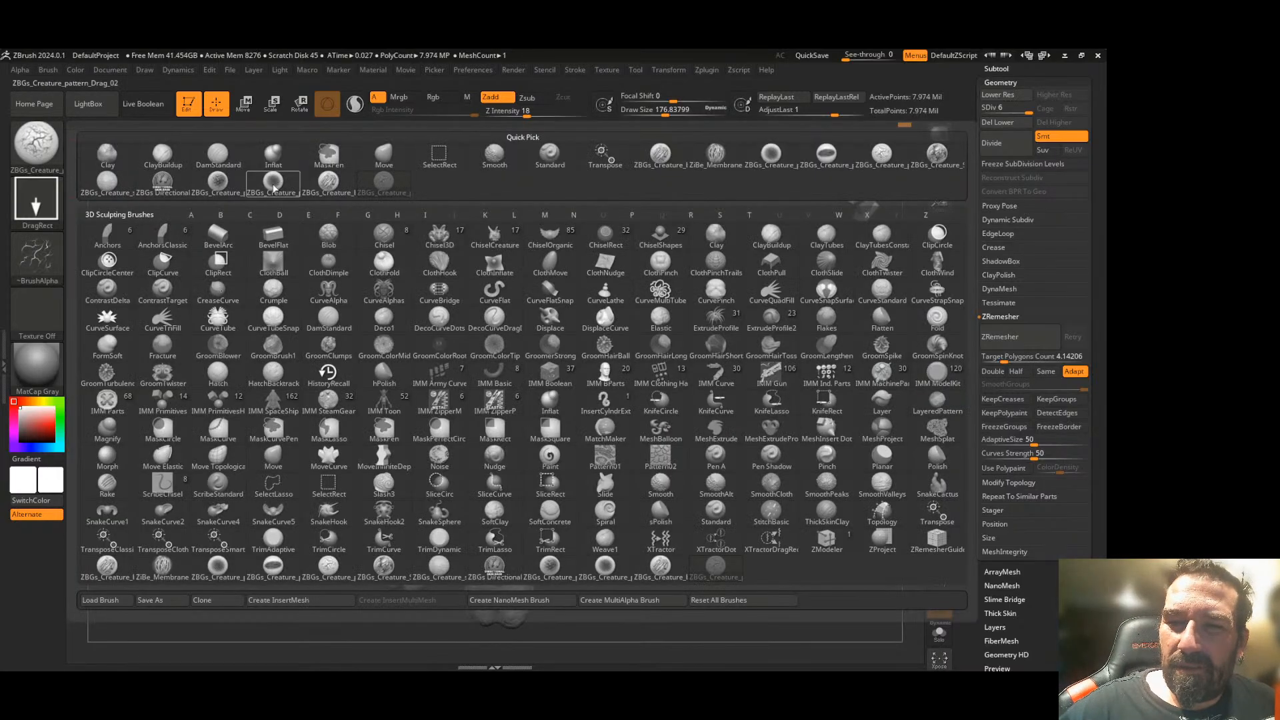
click(384, 149)
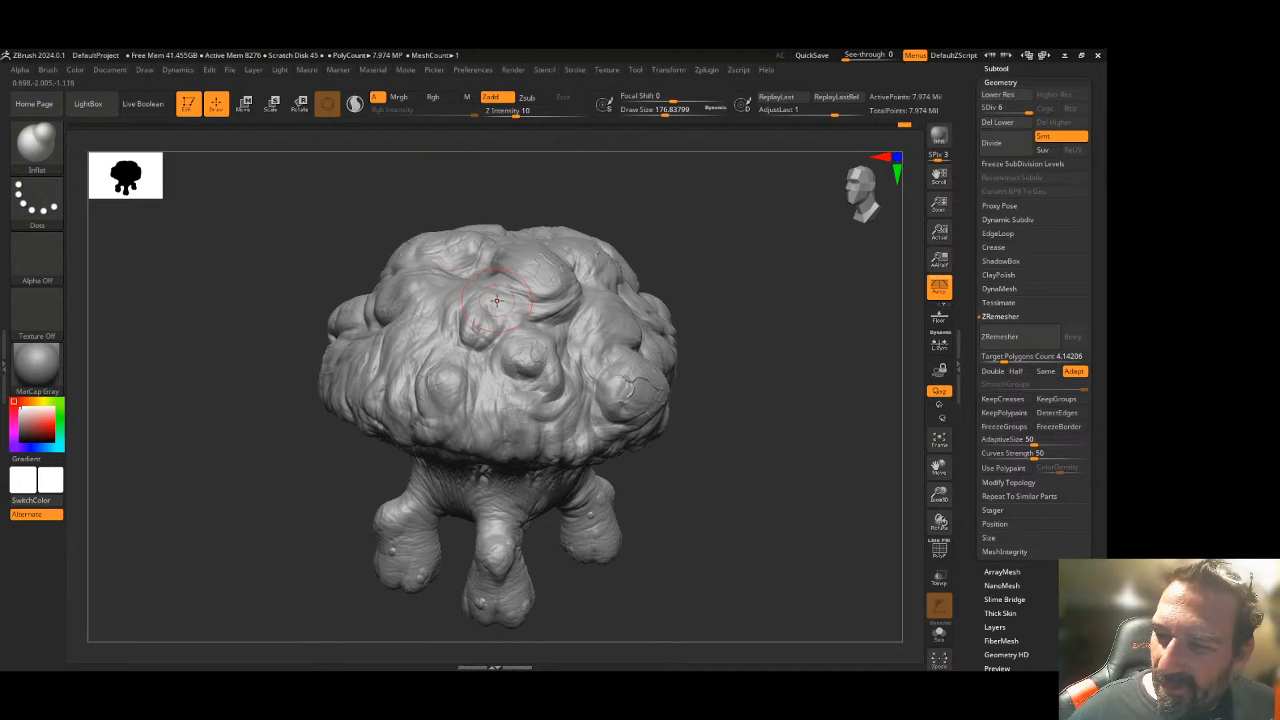
click(55, 150)
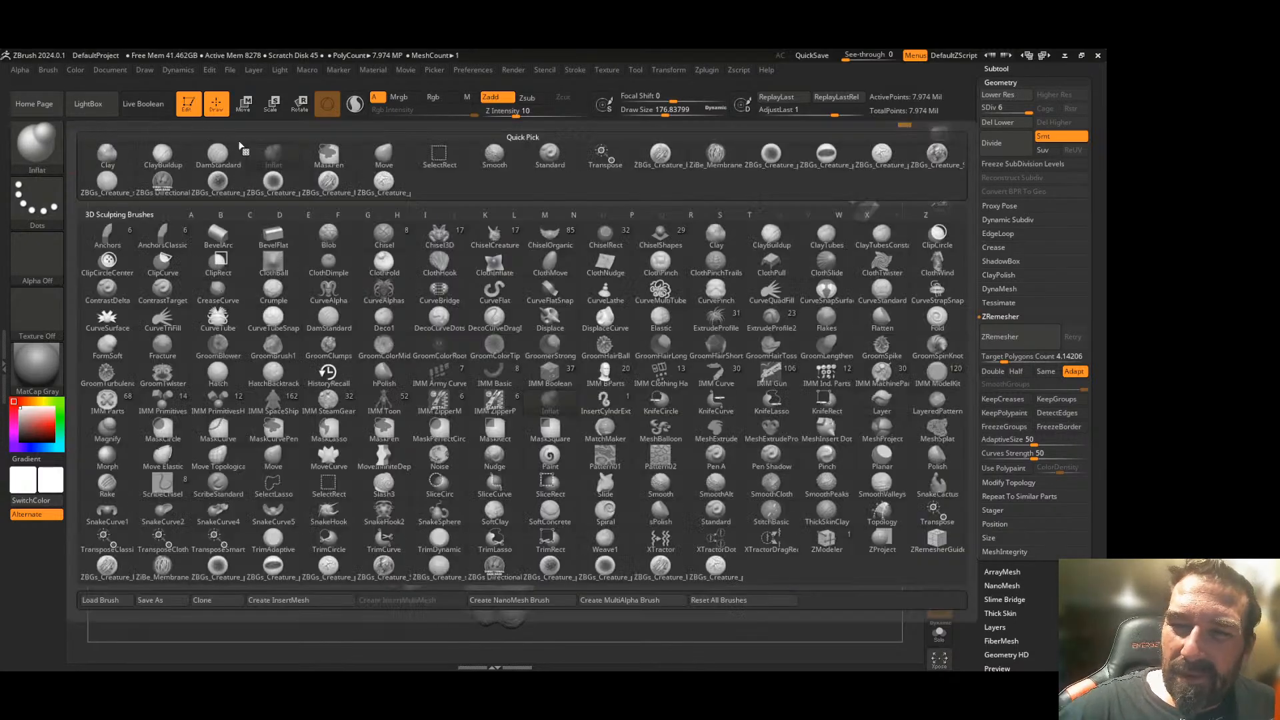
click(107, 155)
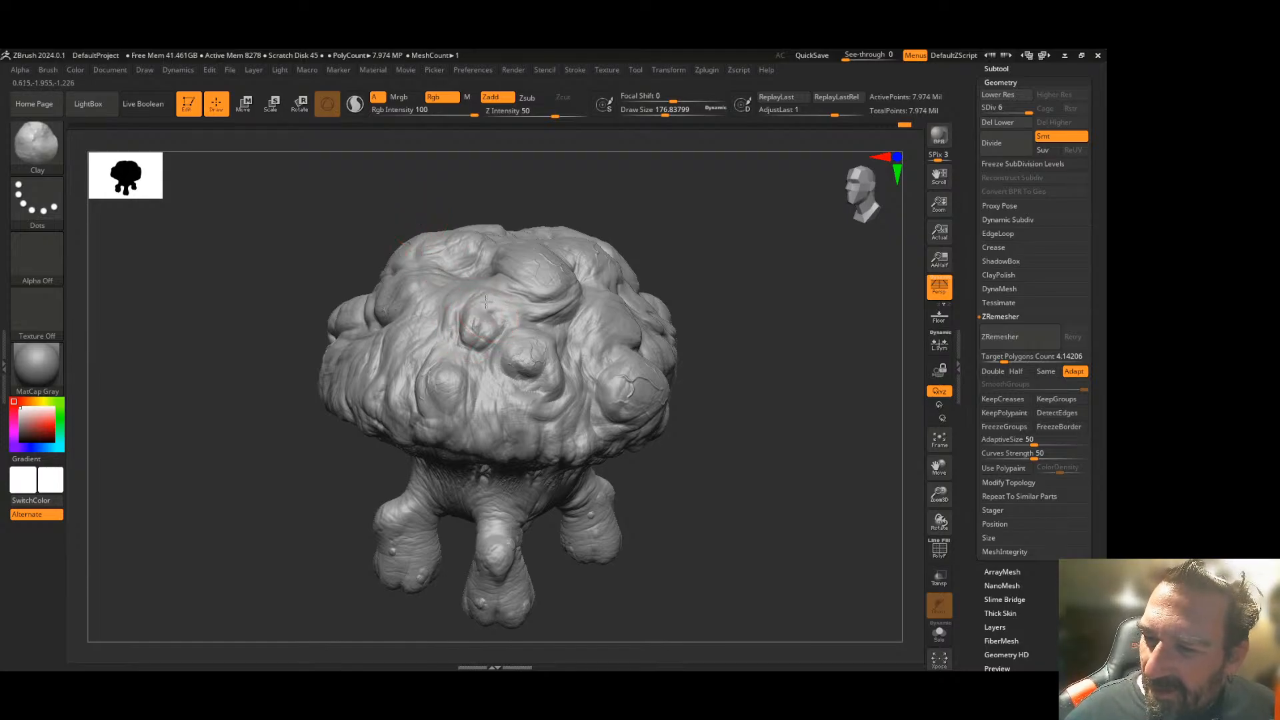
key(ctrl)
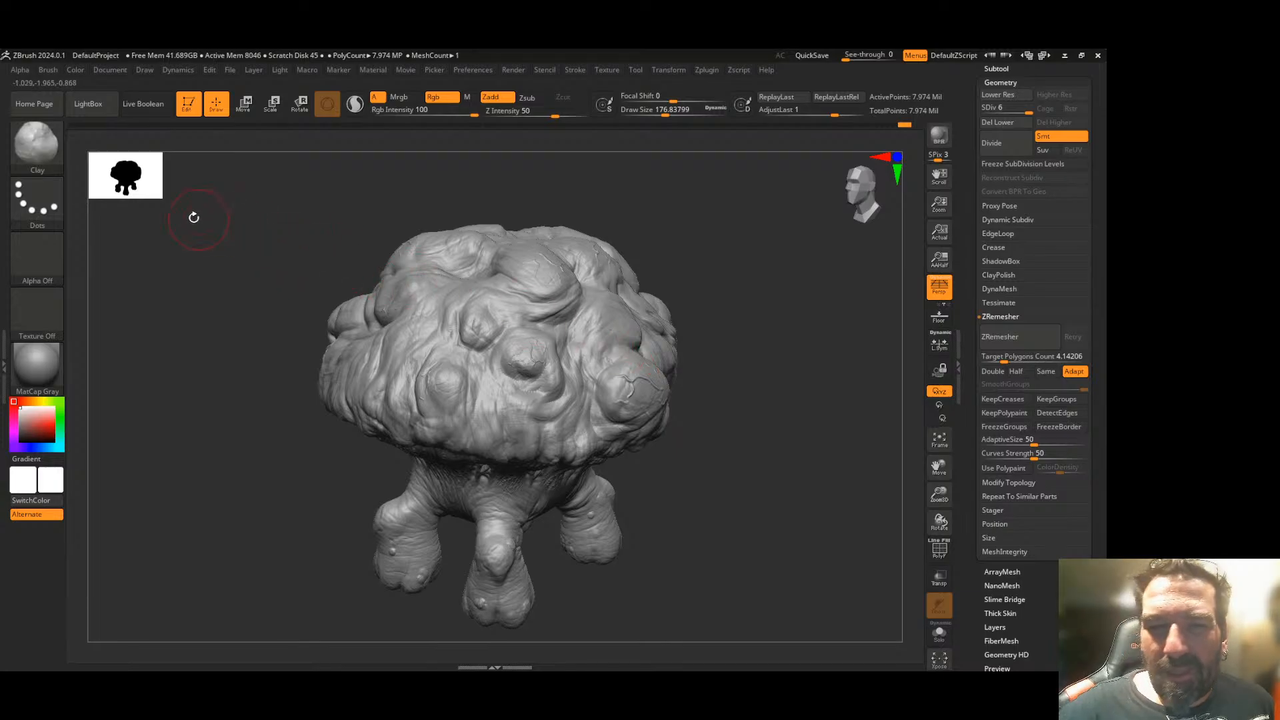
- Use the Inflat brush at a draw size of about 108 to touch up the lumps and folds around the cap
key(b)
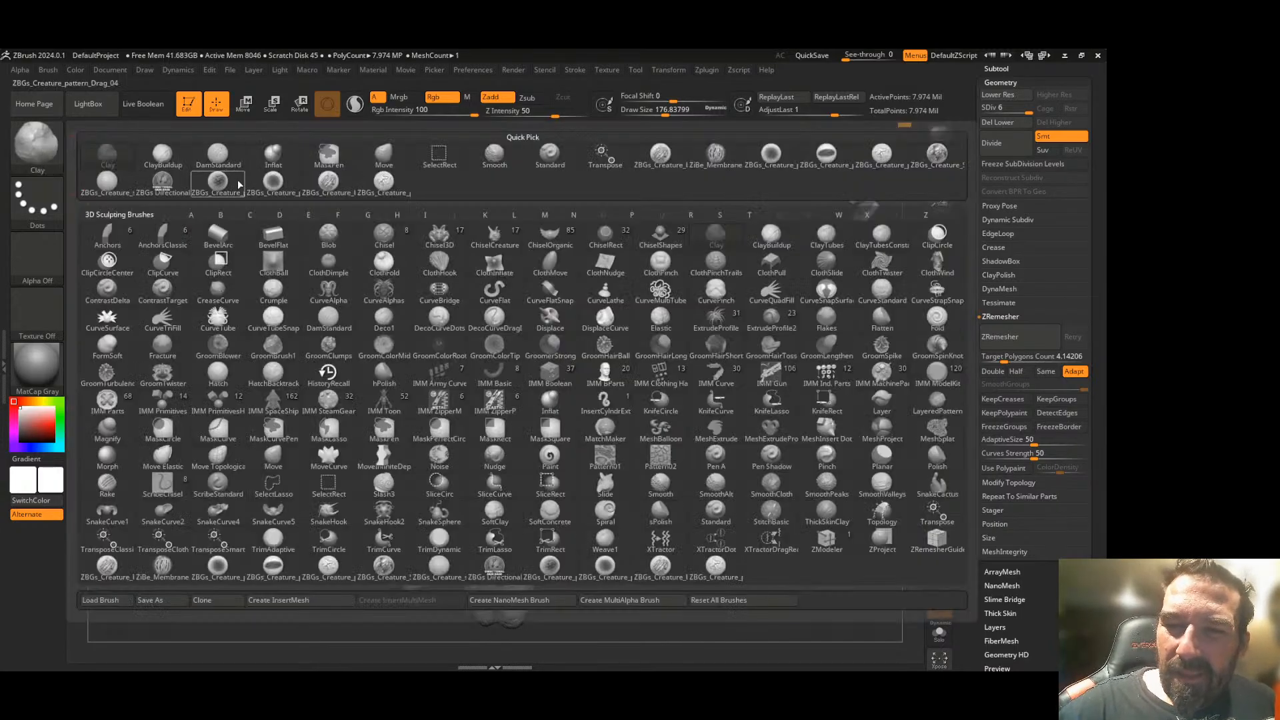
click(274, 154)
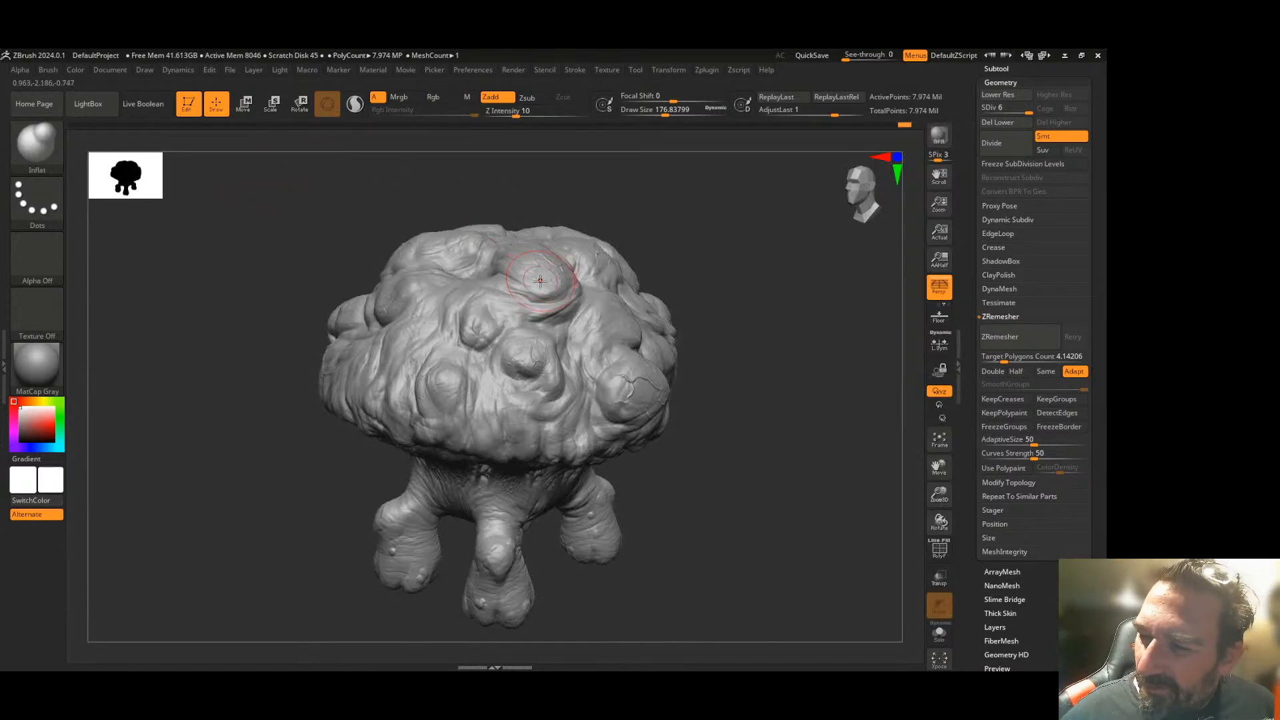
key(s)
drag(665, 112, 656, 112)
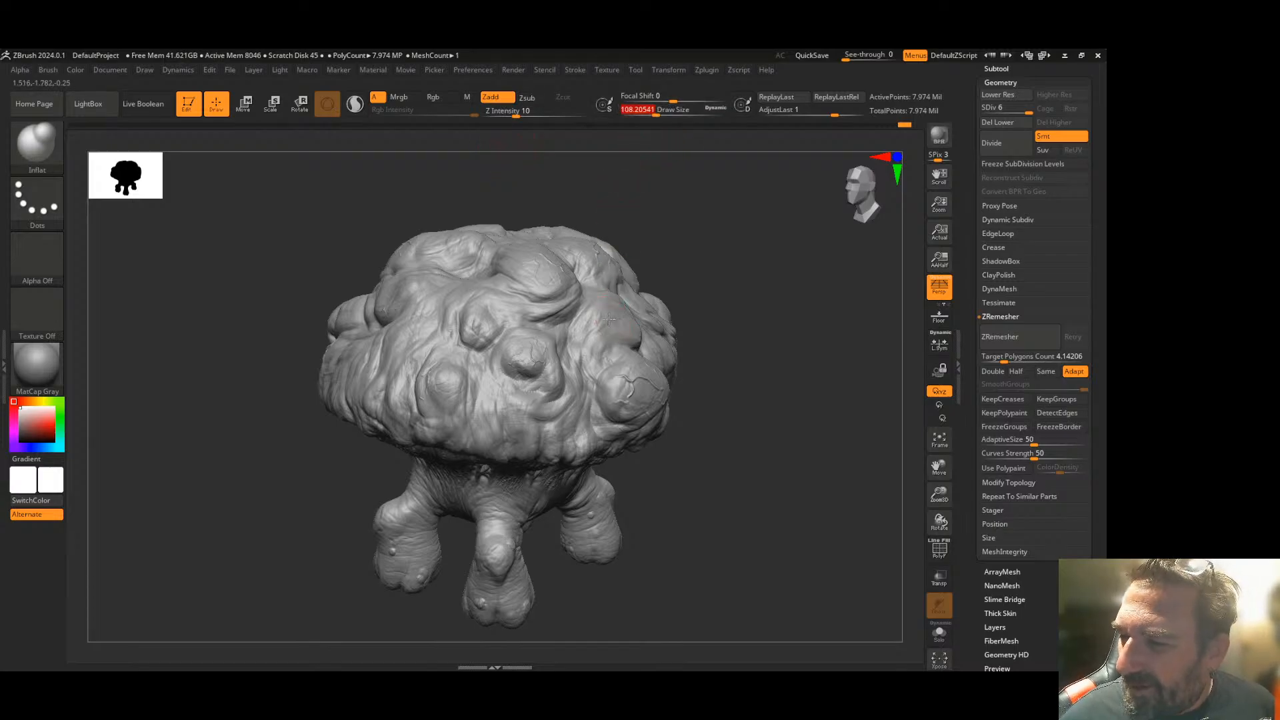
drag(735, 312, 681, 338)
right_drag(571, 394, 470, 328)
mouse_move(366, 385)
right_down()
mouse_move(485, 373)
mouse_move(424, 334)
right_up()
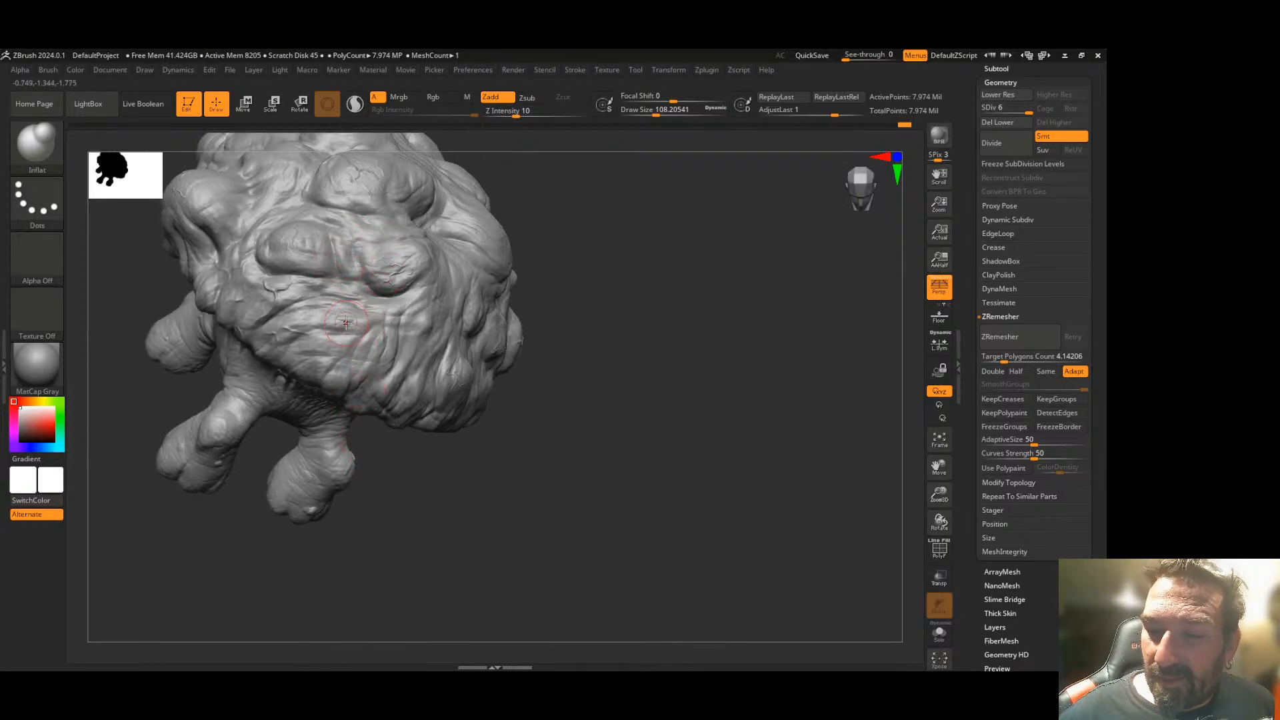
right_drag(549, 280, 614, 380)
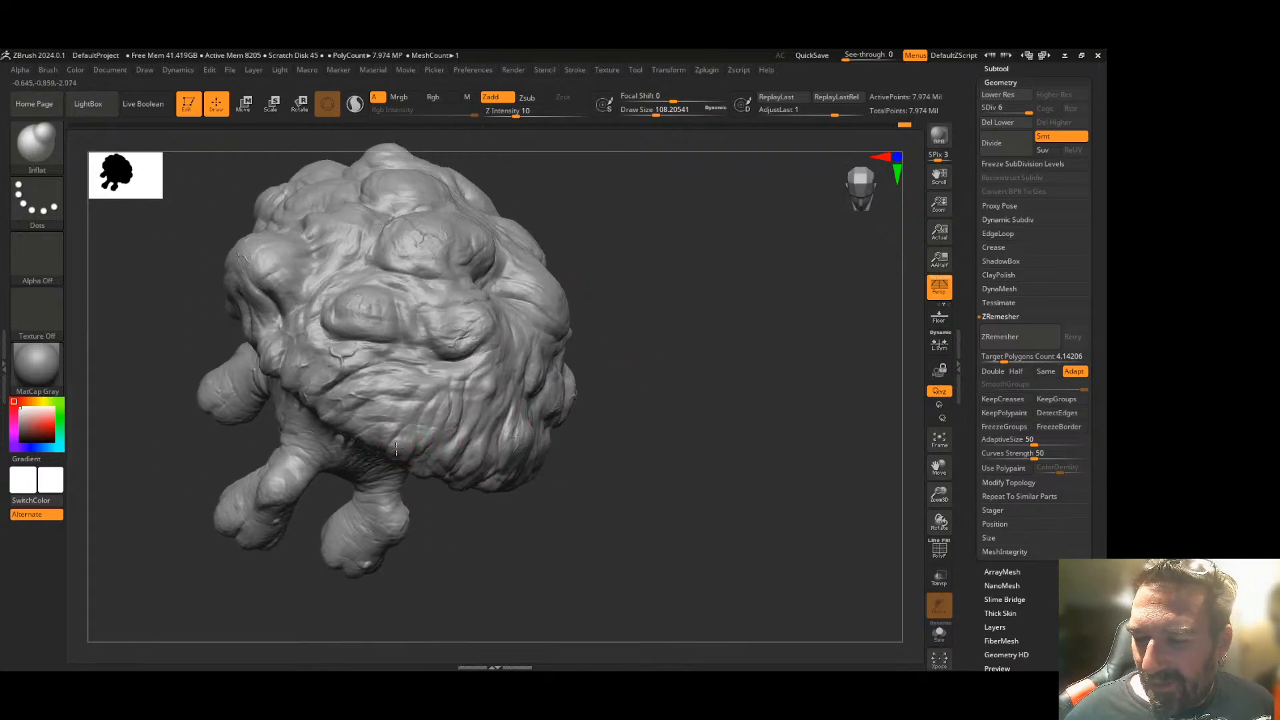
mouse_move(610, 325)
right_down()
mouse_move(646, 371)
mouse_move(459, 390)
right_up()
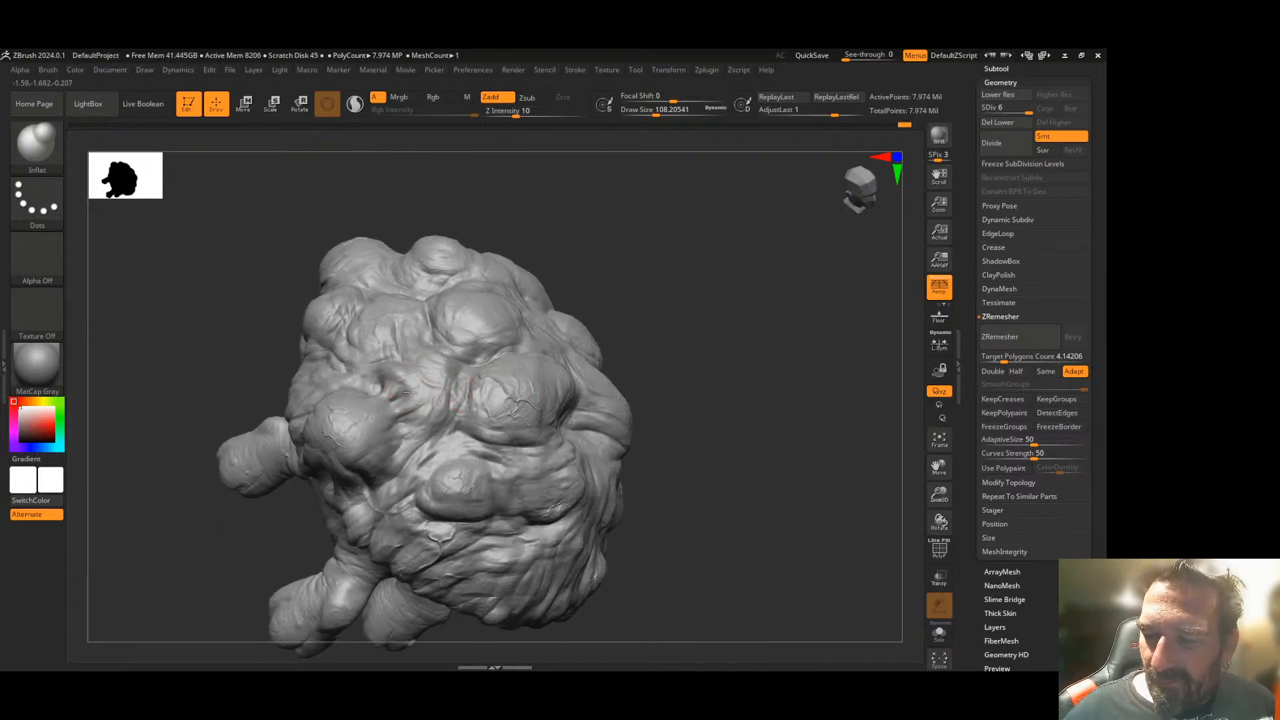
mouse_move(583, 320)
right_down()
mouse_move(666, 317)
mouse_move(743, 397)
mouse_move(708, 286)
right_up()
mouse_move(760, 420)
right_down()
mouse_move(734, 449)
mouse_move(699, 454)
right_up()
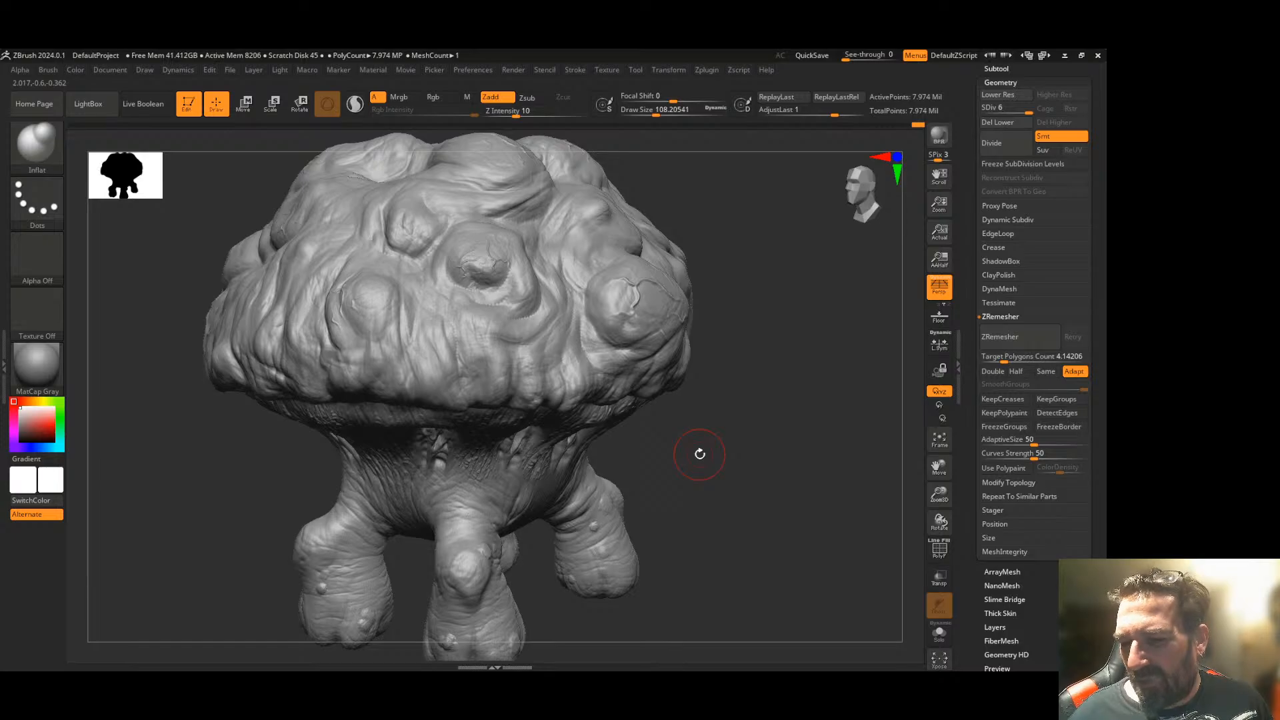
- Lower the creature to subdivision level 1 and examine its topology with the polyframe shown, turning the polyframe off again
drag(991, 110, 968, 114)
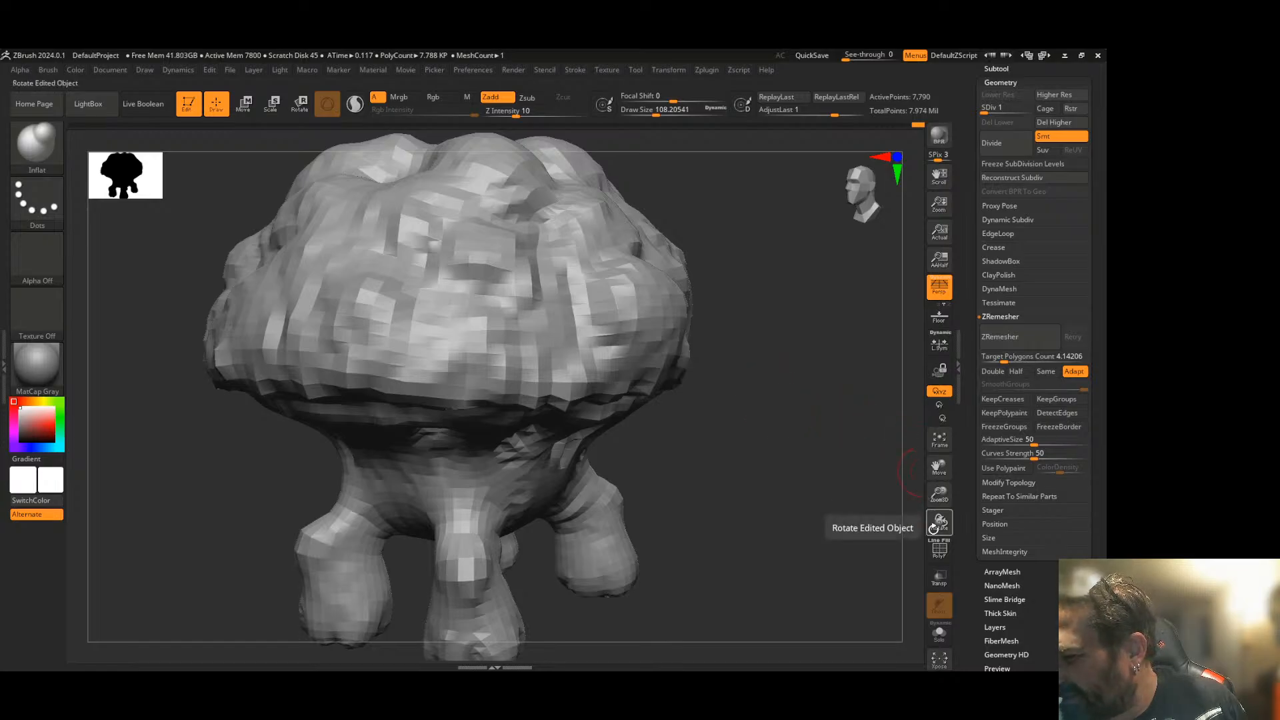
click(937, 548)
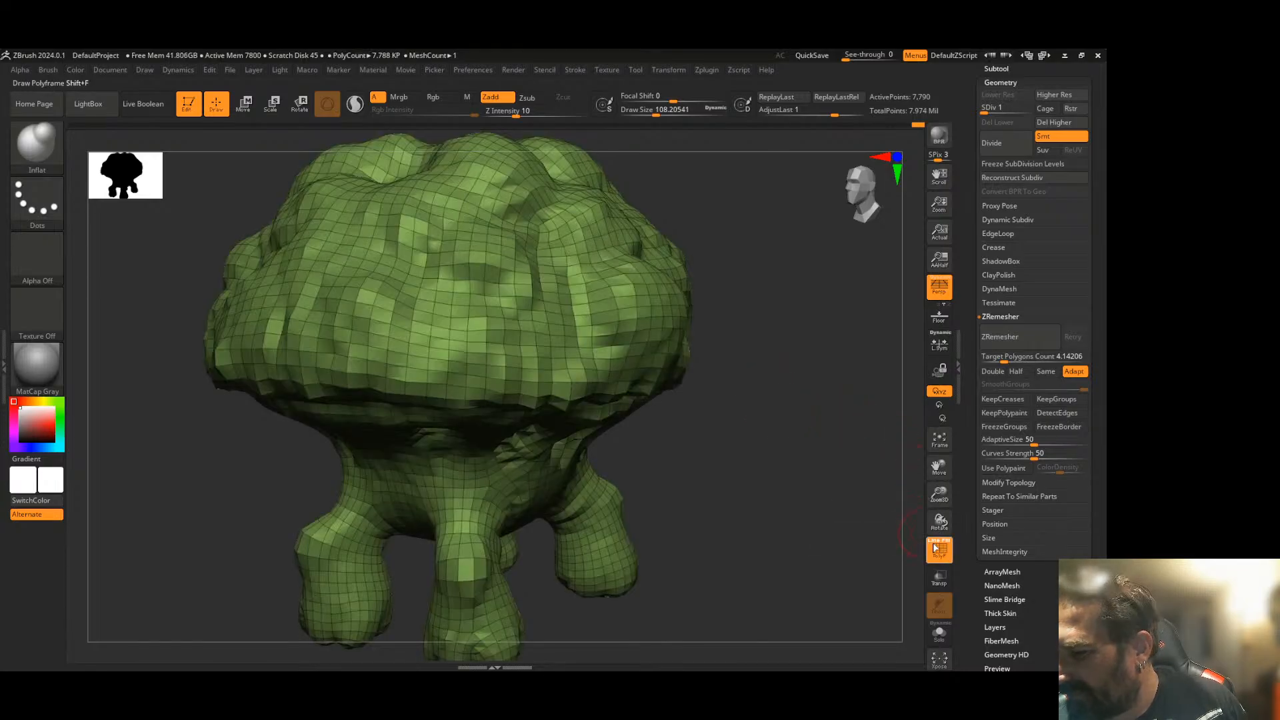
drag(826, 520, 829, 512)
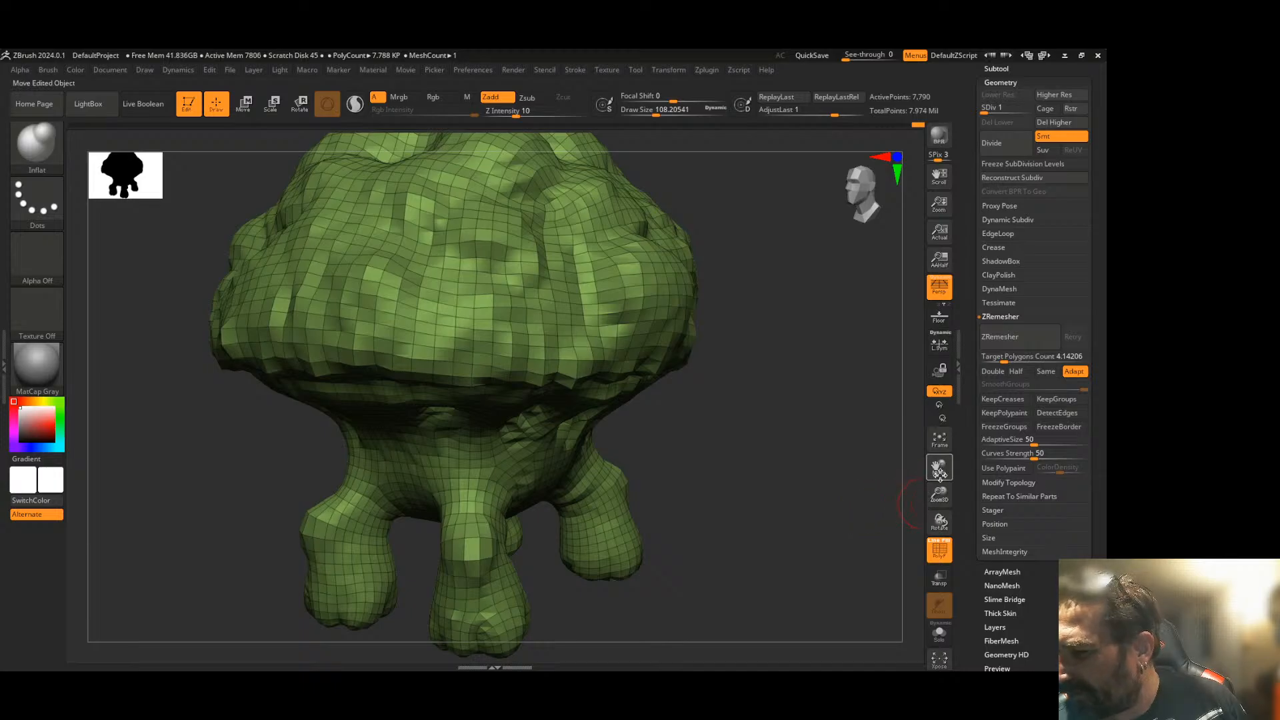
drag(940, 493, 938, 477)
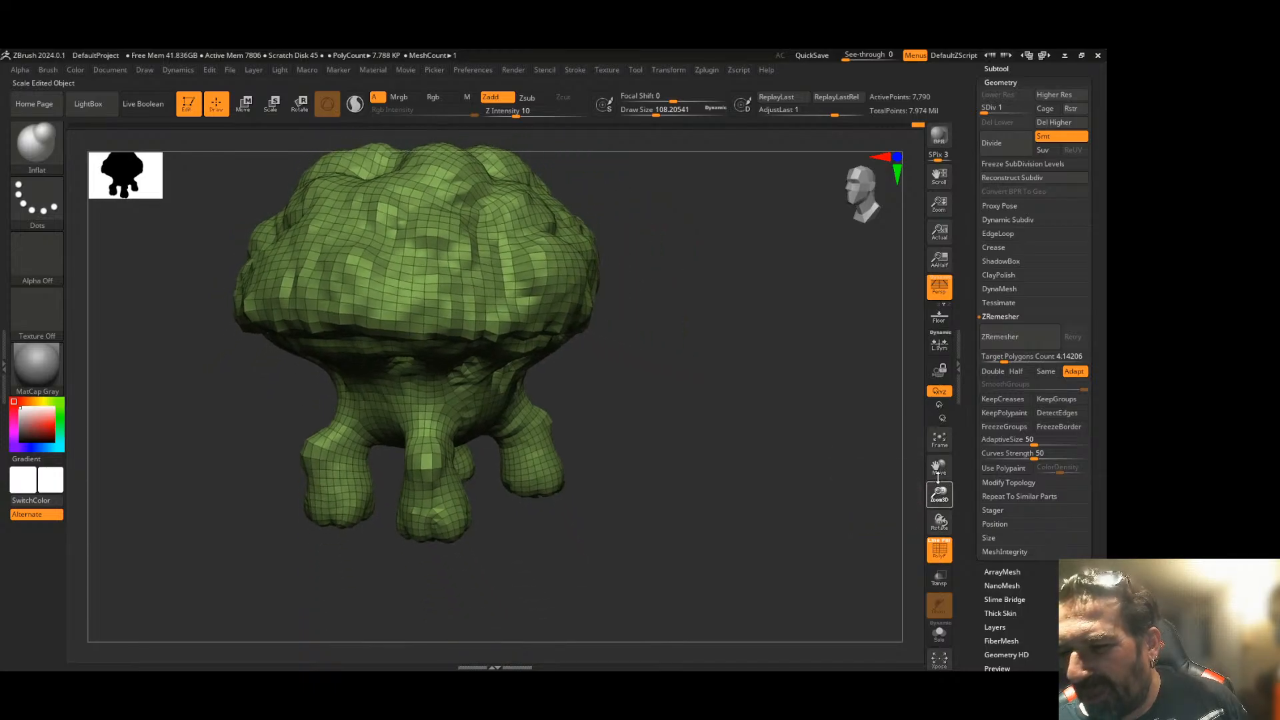
drag(871, 434, 861, 464)
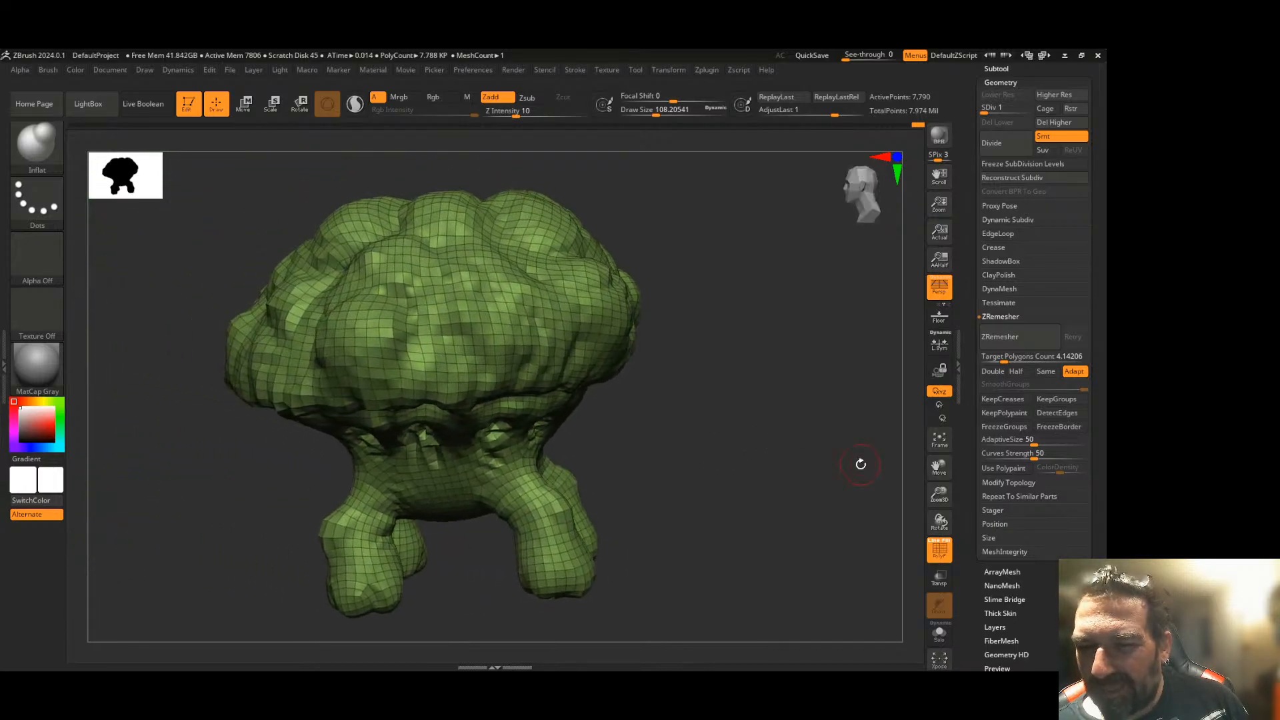
click(939, 556)
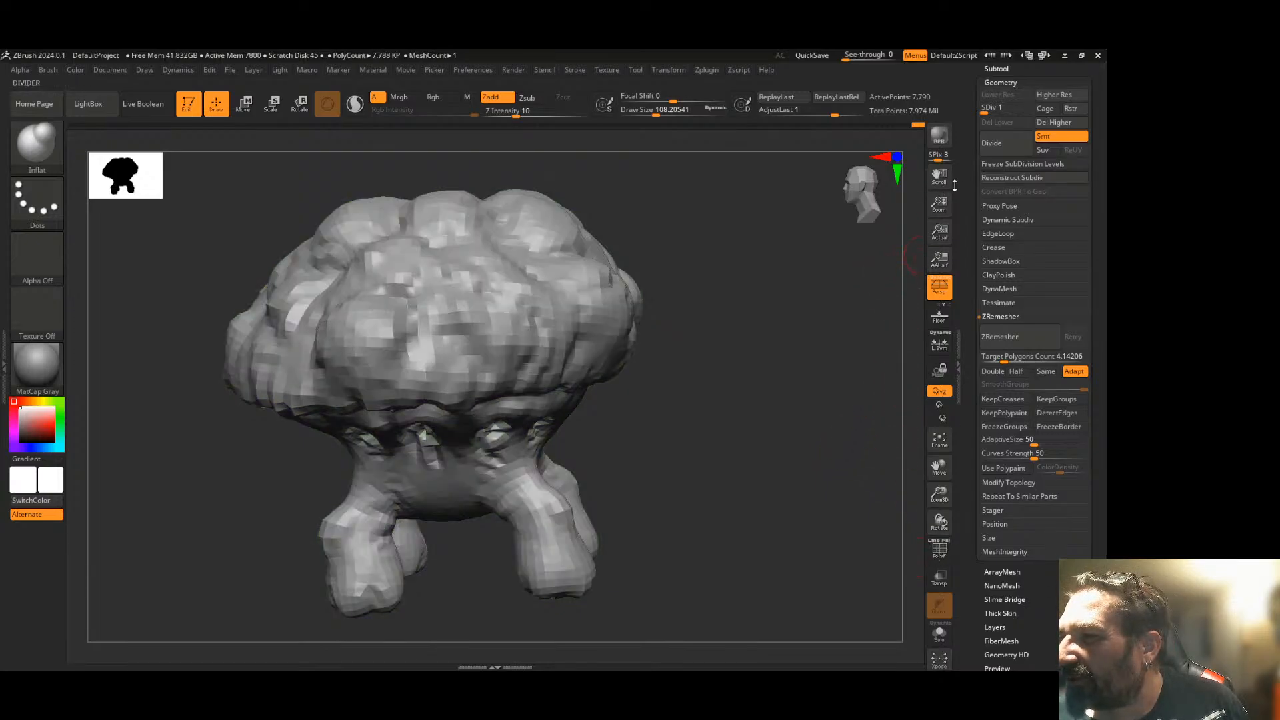
- Export the creature's mesh at subdivision level 1 and return it to subdivision level 6
drag(970, 140, 963, 222)
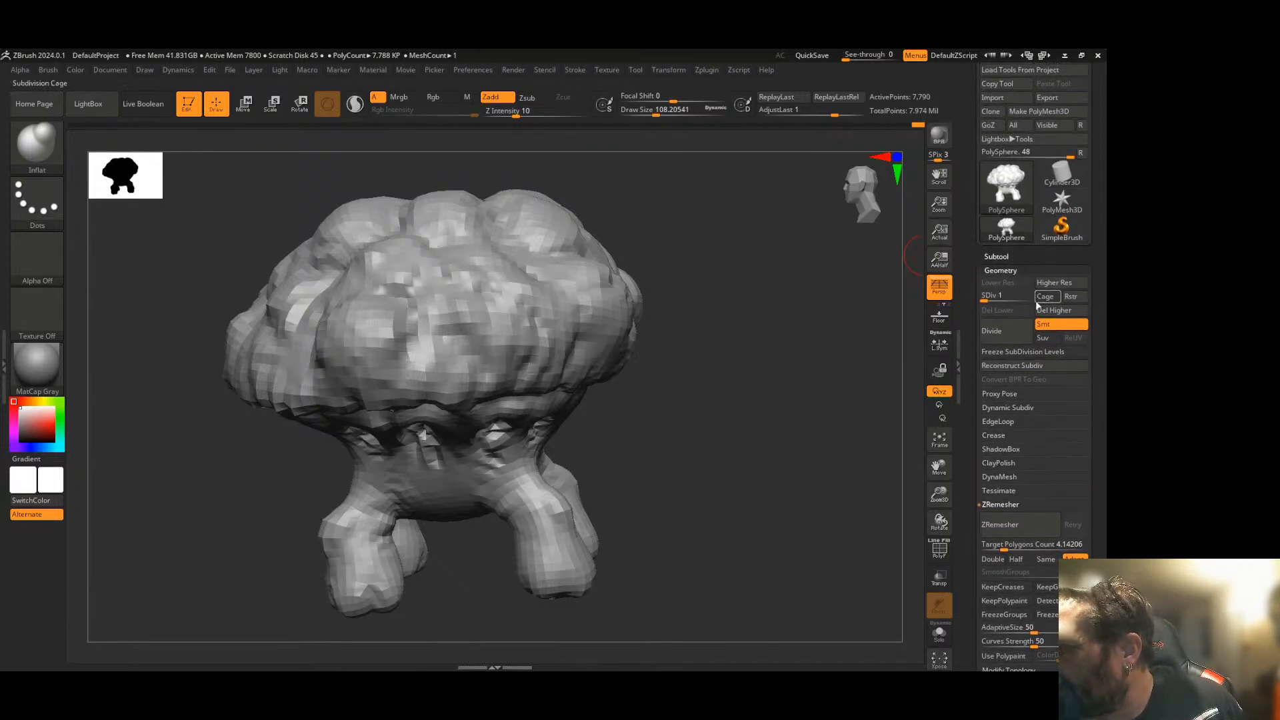
click(1051, 98)
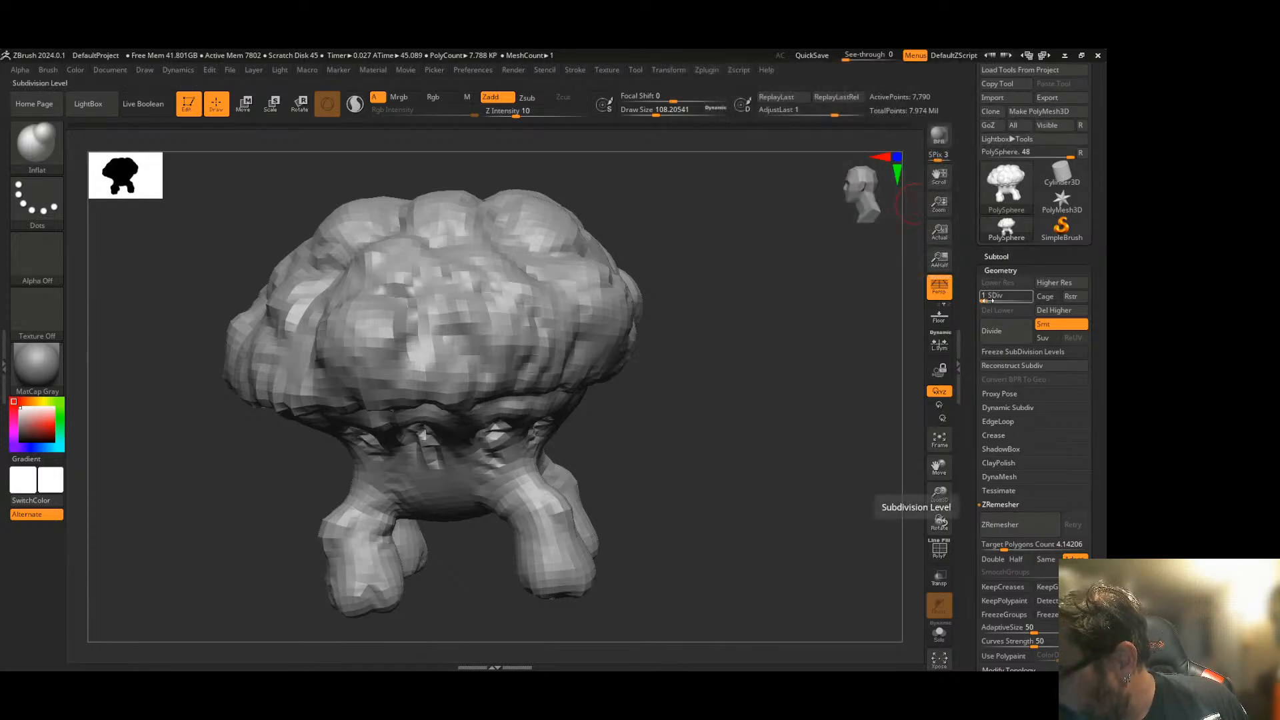
drag(967, 152, 967, 168)
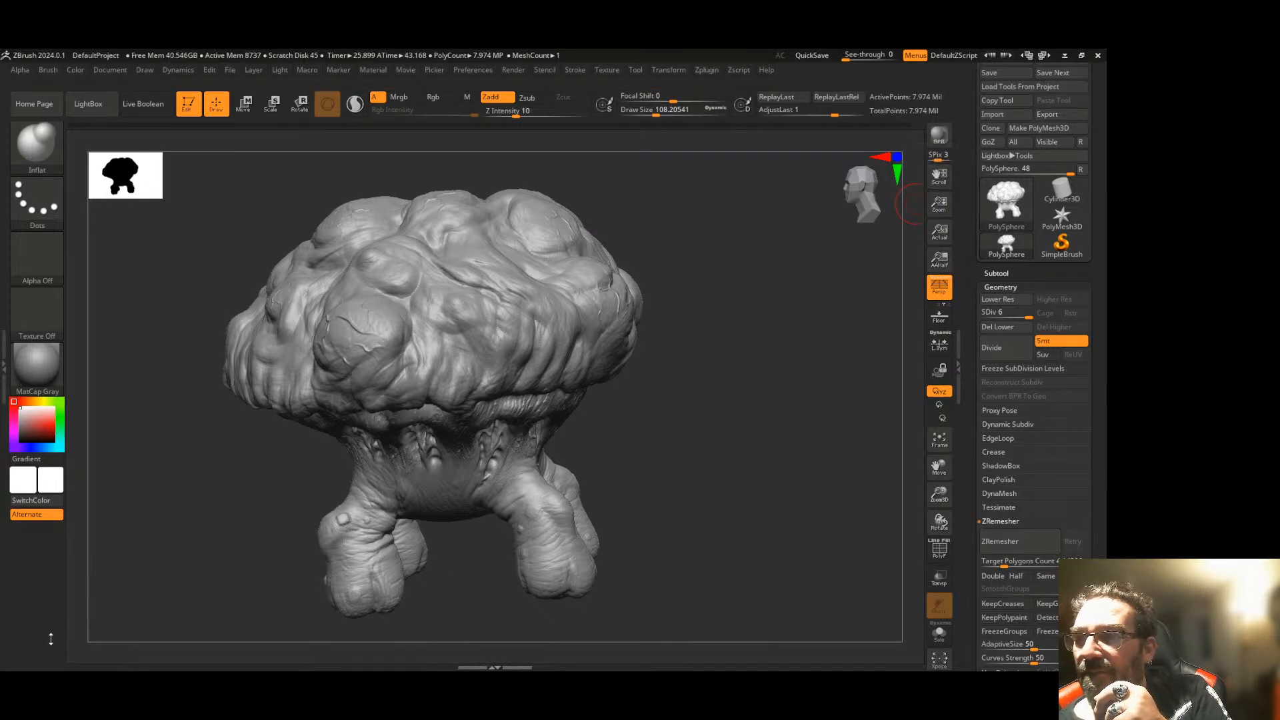
- Try to save the creature tool to the desktop as PolySphere
click(1005, 71)
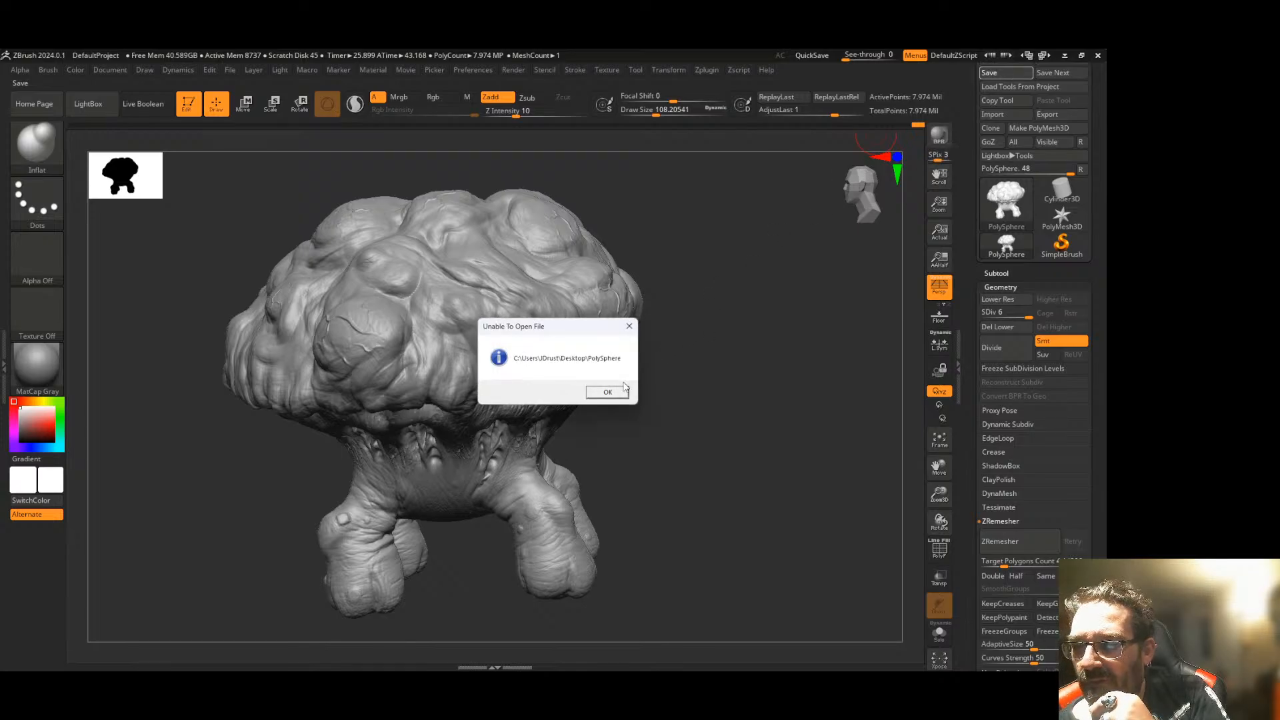
click(624, 396)
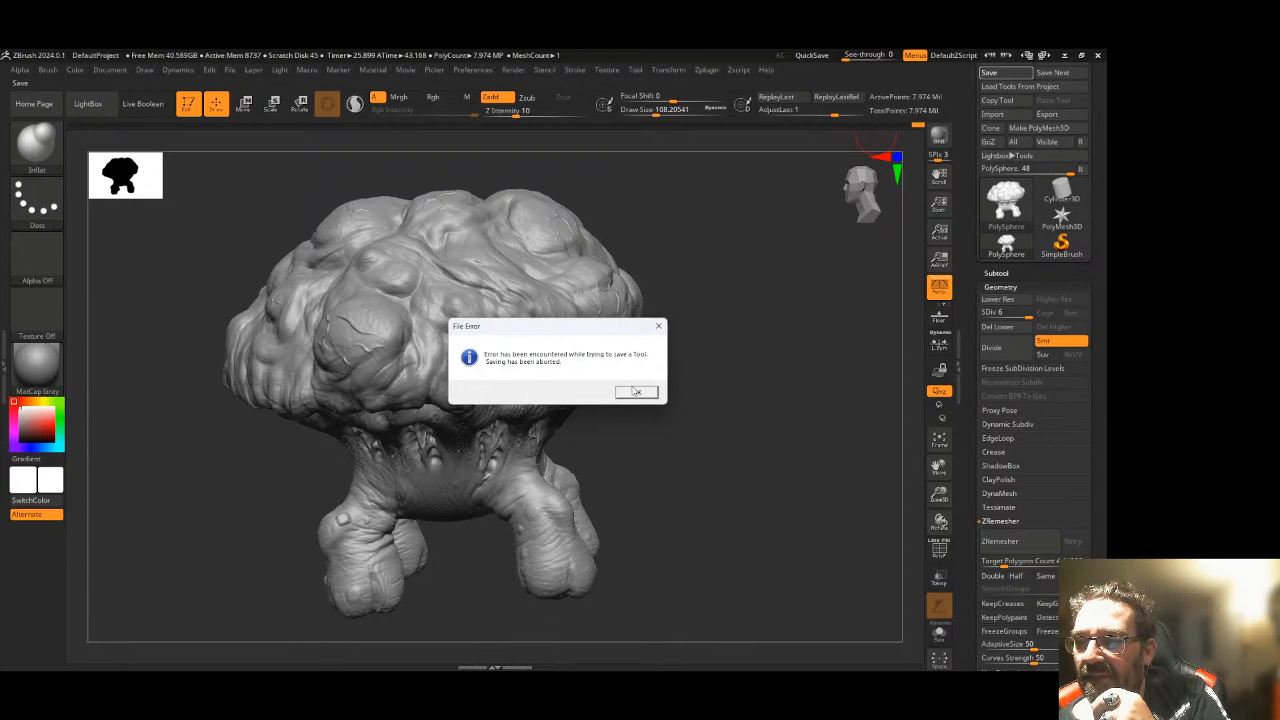
click(636, 393)
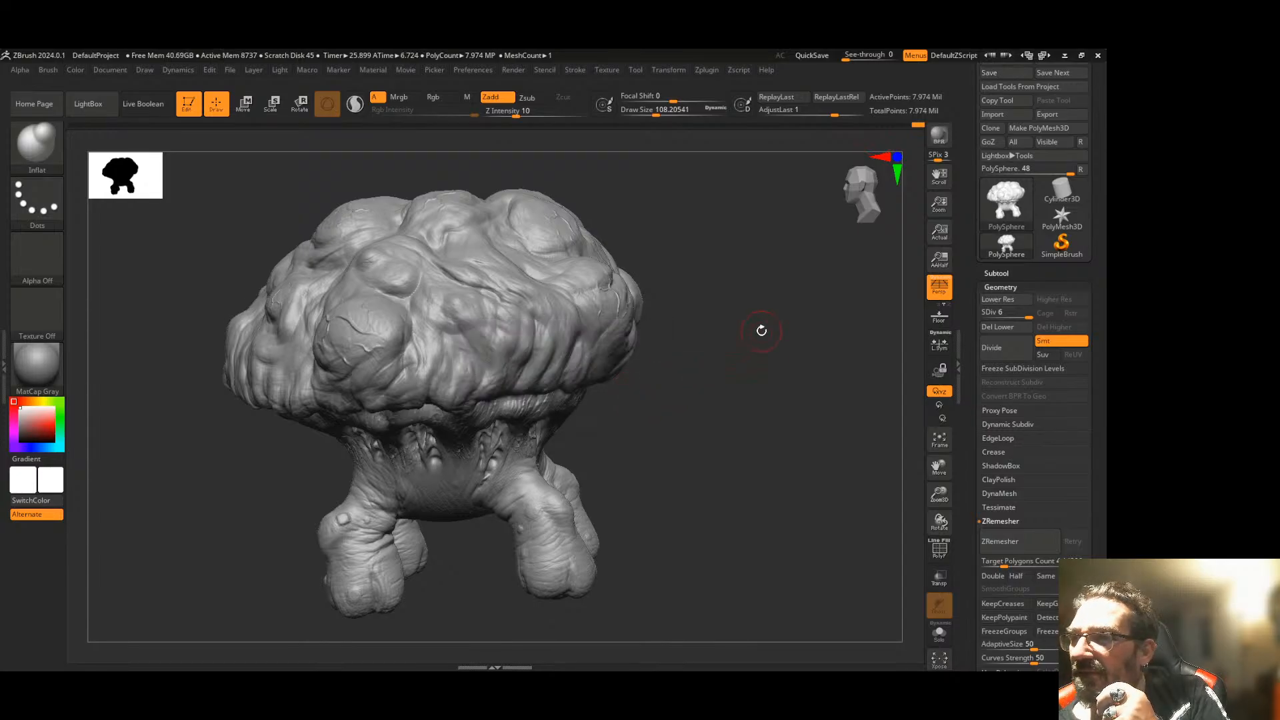
click(1014, 72)
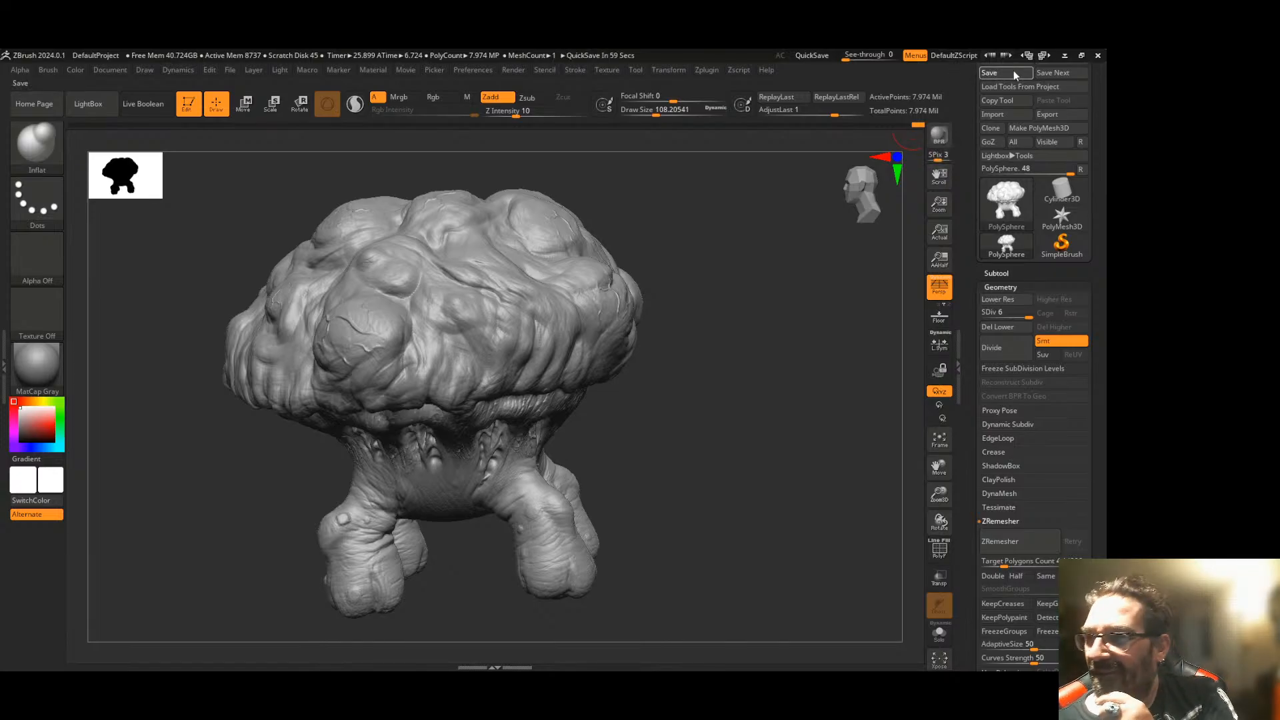
click(600, 392)
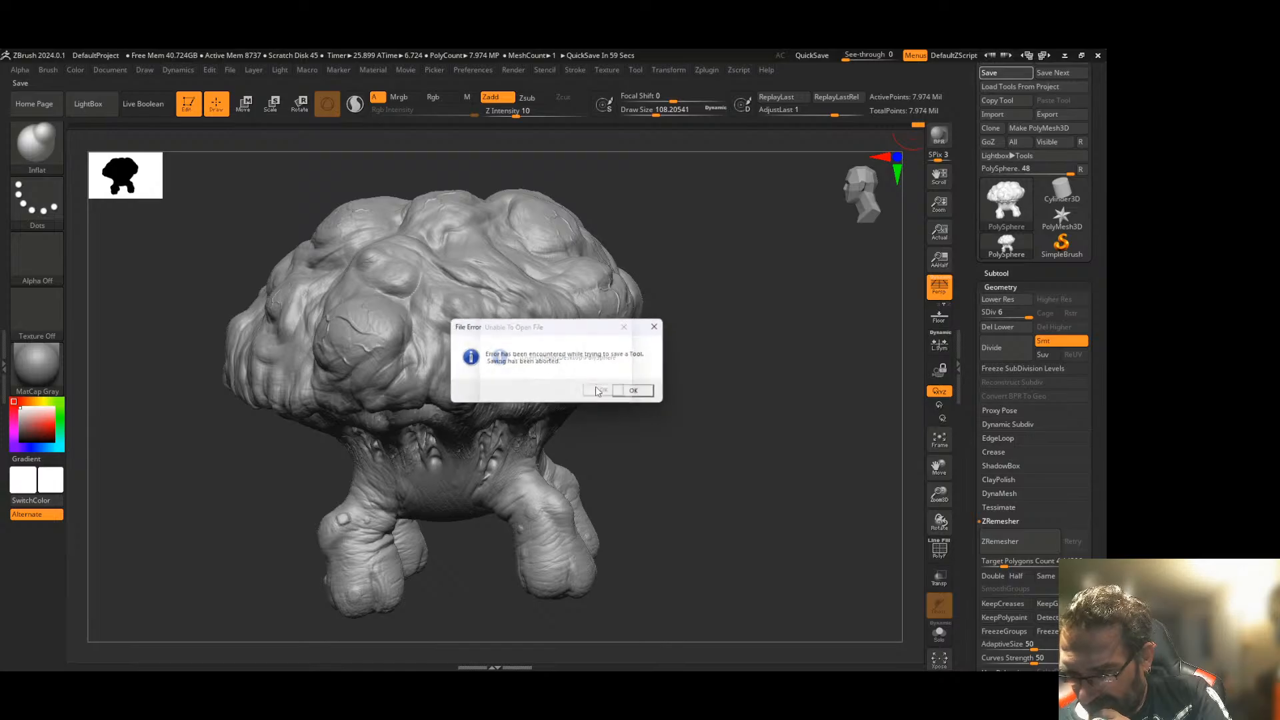
click(635, 393)
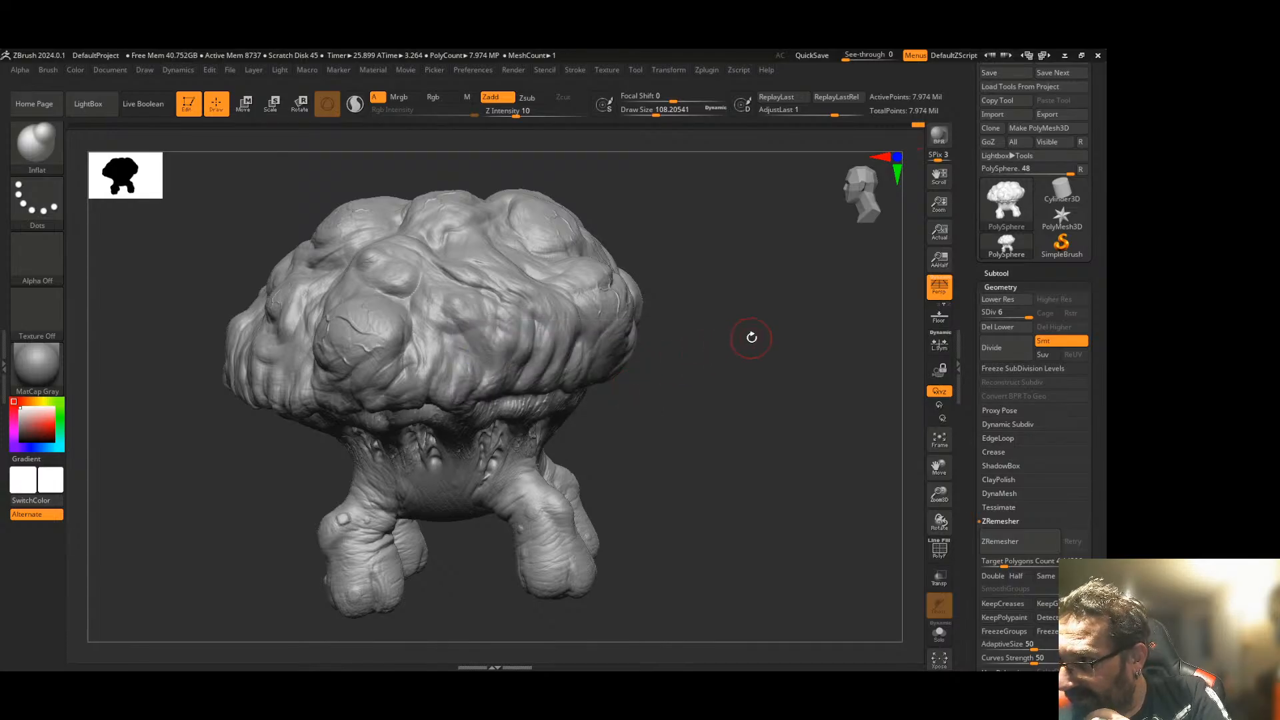
- Examine the detailed creature from all sides, checking the cap, underside and legs
drag(702, 354, 727, 358)
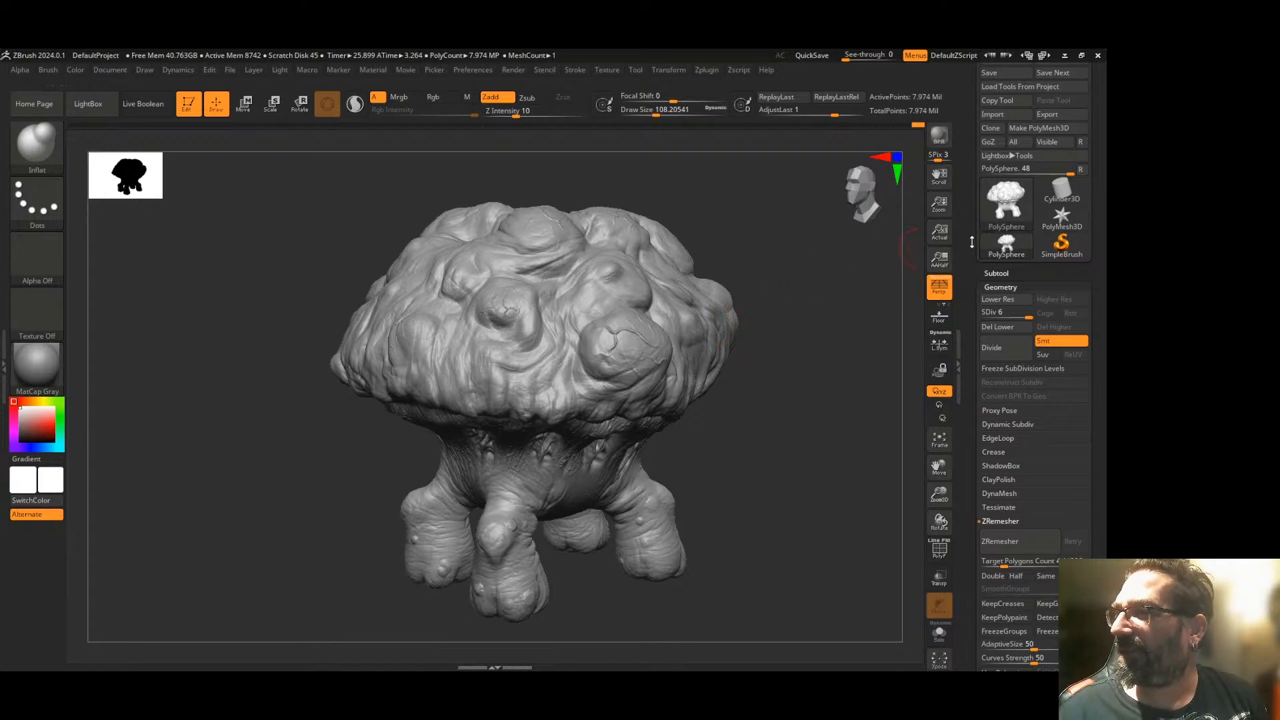
scroll(965, 125, up, 1)
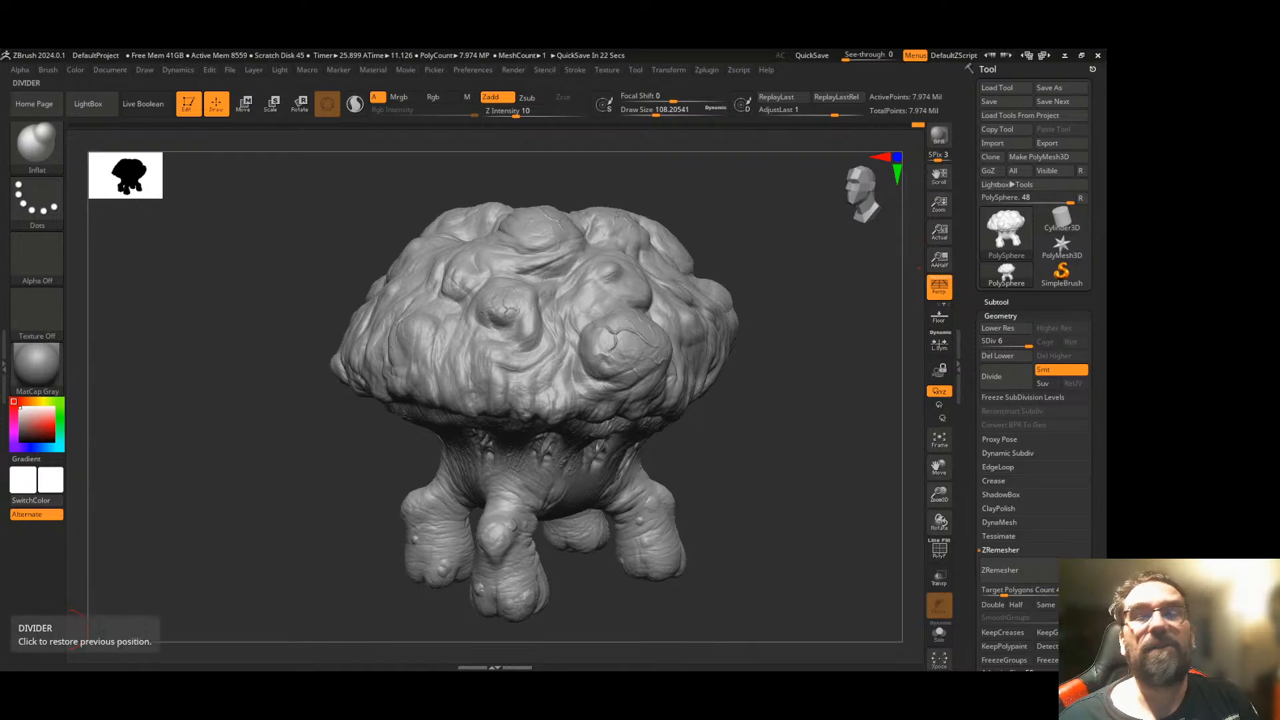
mouse_move(752, 449)
mouse_down()
mouse_move(678, 448)
mouse_move(698, 434)
mouse_move(837, 423)
mouse_move(714, 434)
mouse_move(746, 460)
mouse_move(673, 447)
mouse_move(592, 454)
mouse_up()
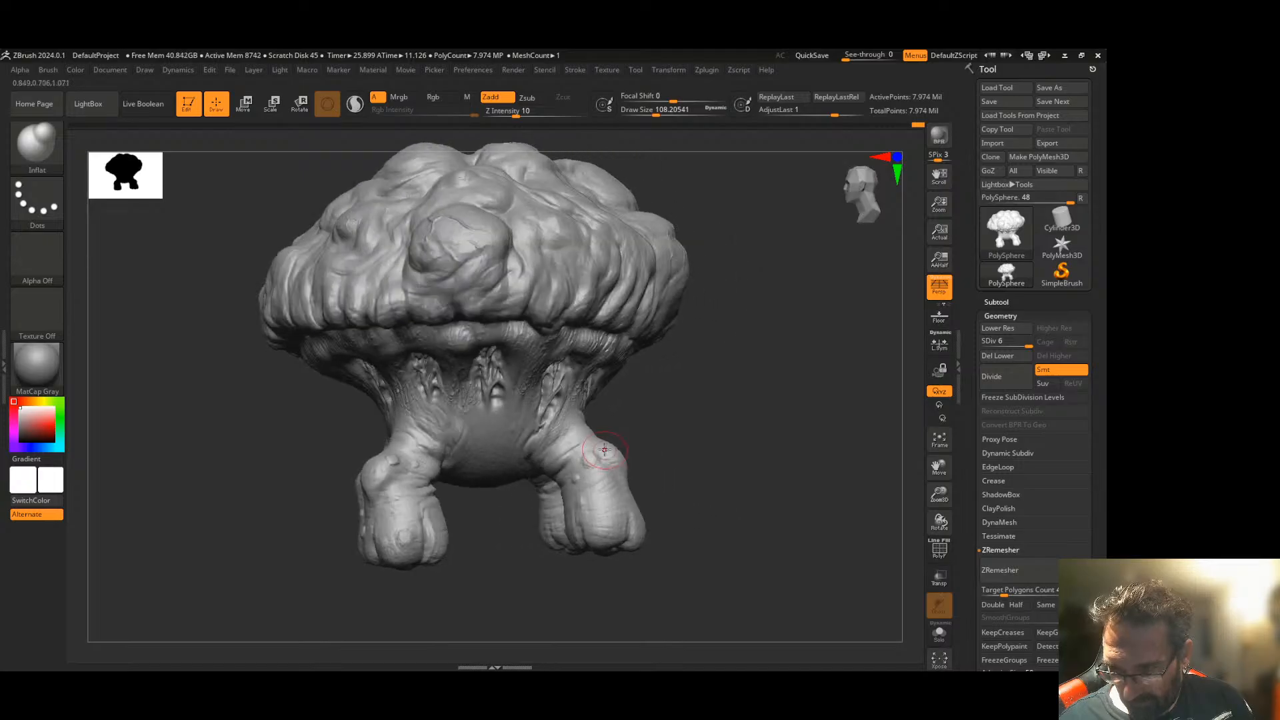
mouse_move(681, 384)
mouse_down()
mouse_move(669, 414)
mouse_move(594, 420)
mouse_move(632, 412)
mouse_move(560, 393)
mouse_move(621, 401)
mouse_move(576, 396)
mouse_up()
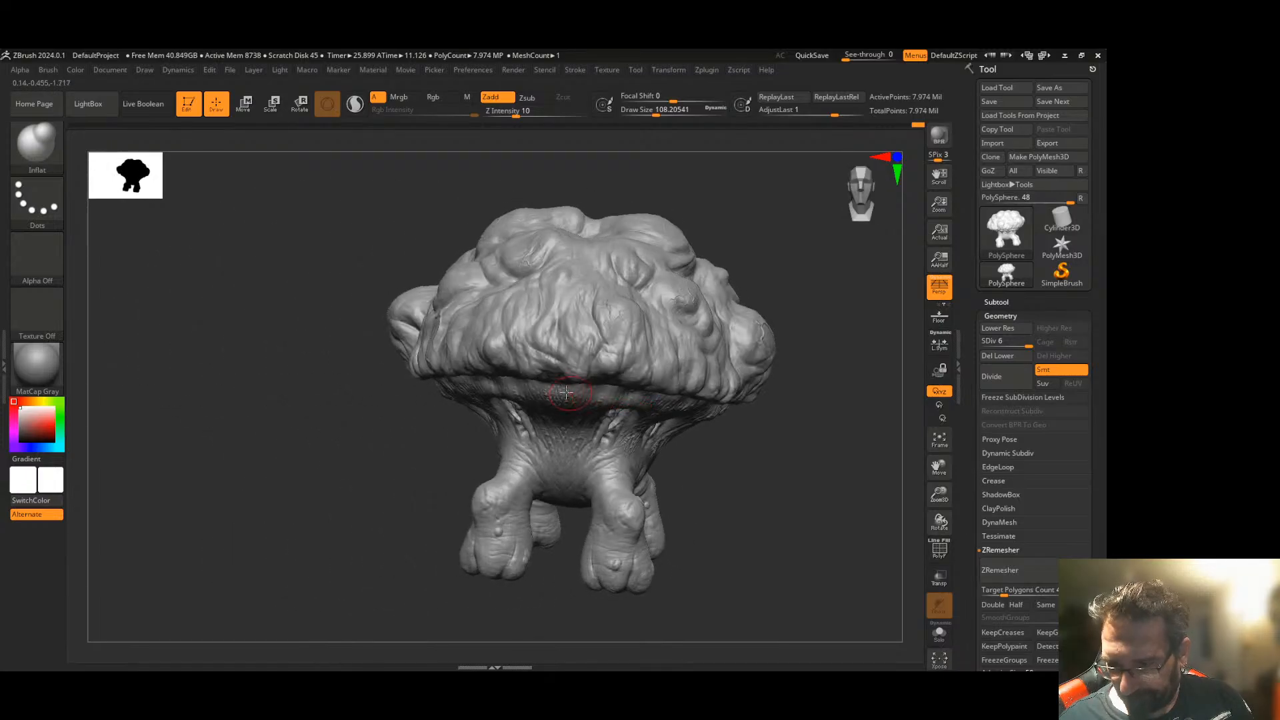
mouse_move(432, 399)
mouse_down()
mouse_move(366, 366)
mouse_move(322, 390)
mouse_move(306, 380)
mouse_move(314, 357)
mouse_move(312, 393)
mouse_up()
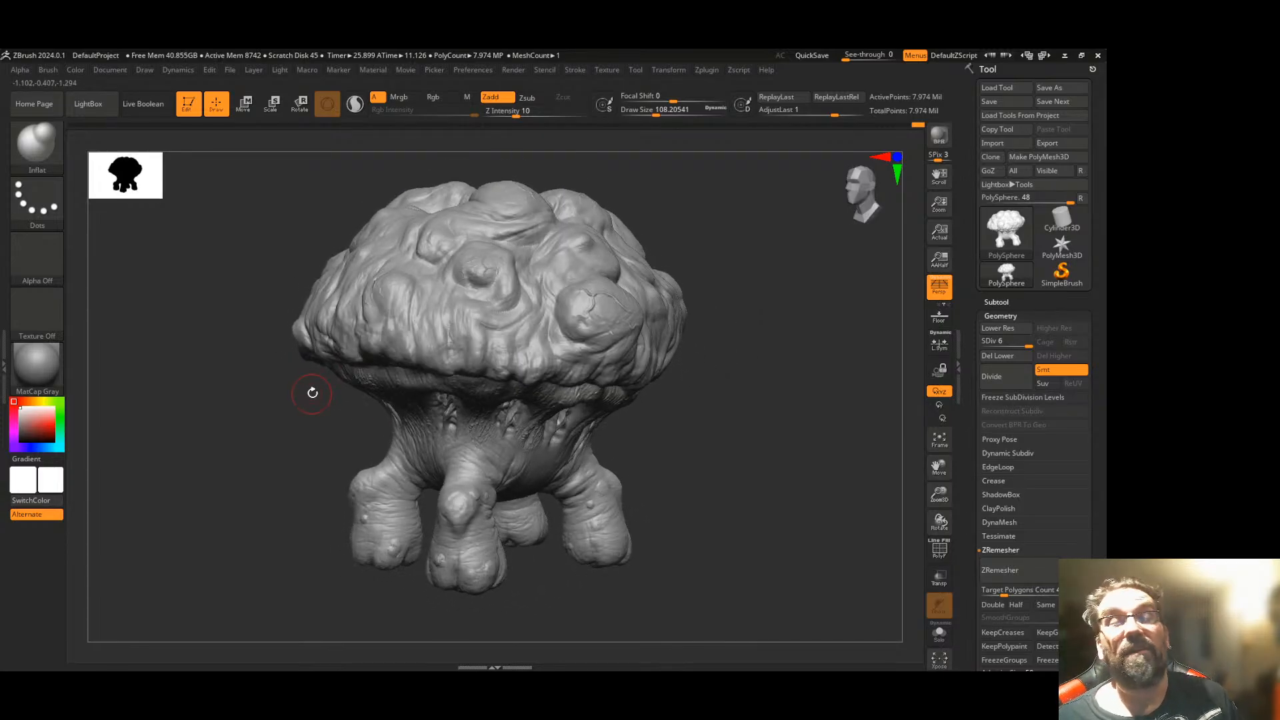